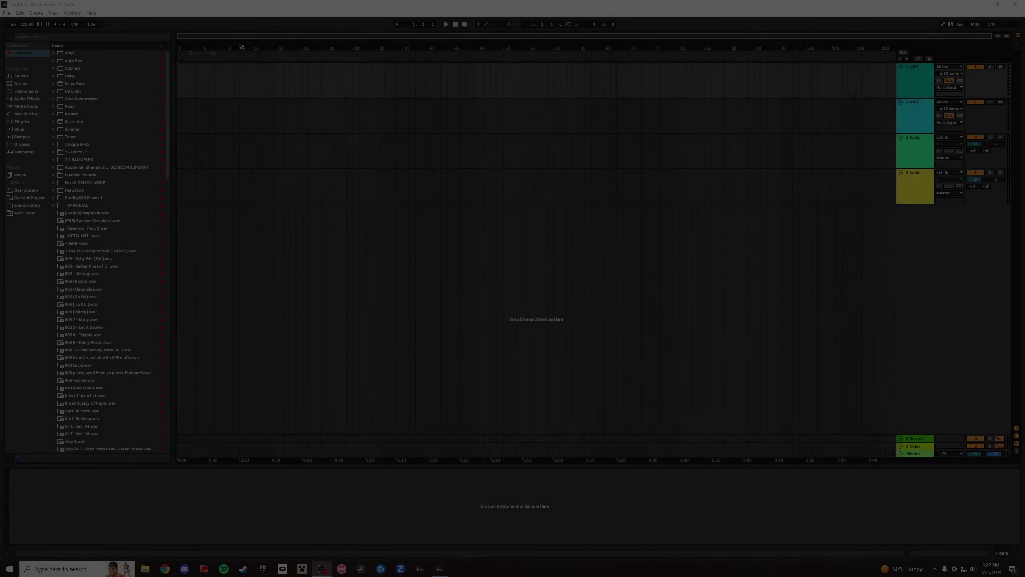
Set the project tempo to 148 BPM and play the empty arrangement with the metronome on.
{"action": "mouse_move", "coordinate": [241, 47]}
{"action": "left_mouse_down"}
{"action": "mouse_move", "coordinate": [234, 60]}
{"action": "mouse_move", "coordinate": [303, 41]}
{"action": "left_mouse_up"}
{"action": "left_click", "coordinate": [191, 70]}
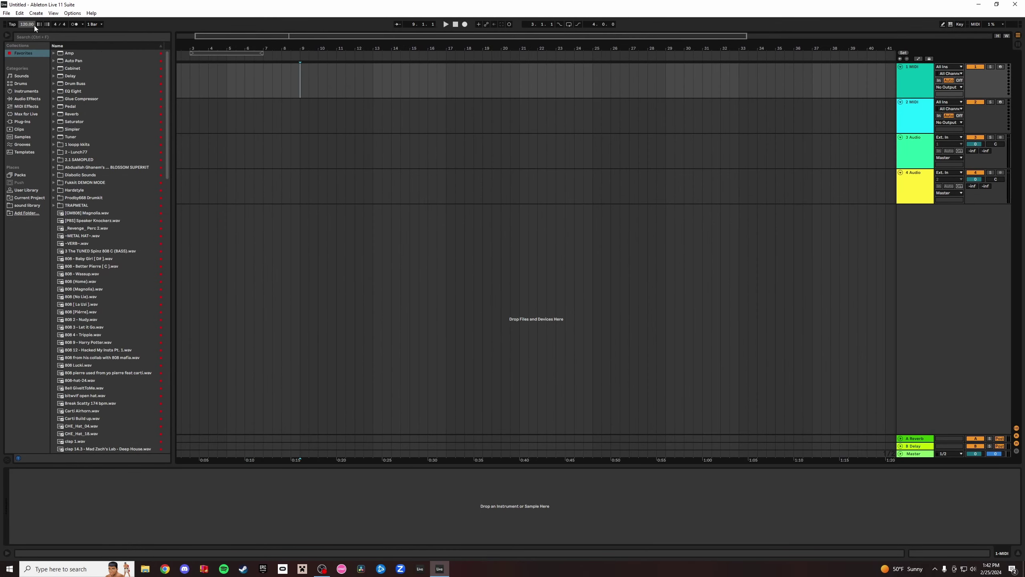
{"action": "left_click", "coordinate": [35, 27]}
{"action": "type", "text": "137"}
{"action": "key", "text": "Return"}
{"action": "key", "text": "space"}
{"action": "left_click_drag", "start_coordinate": [28, 27], "coordinate": [28, 20]}
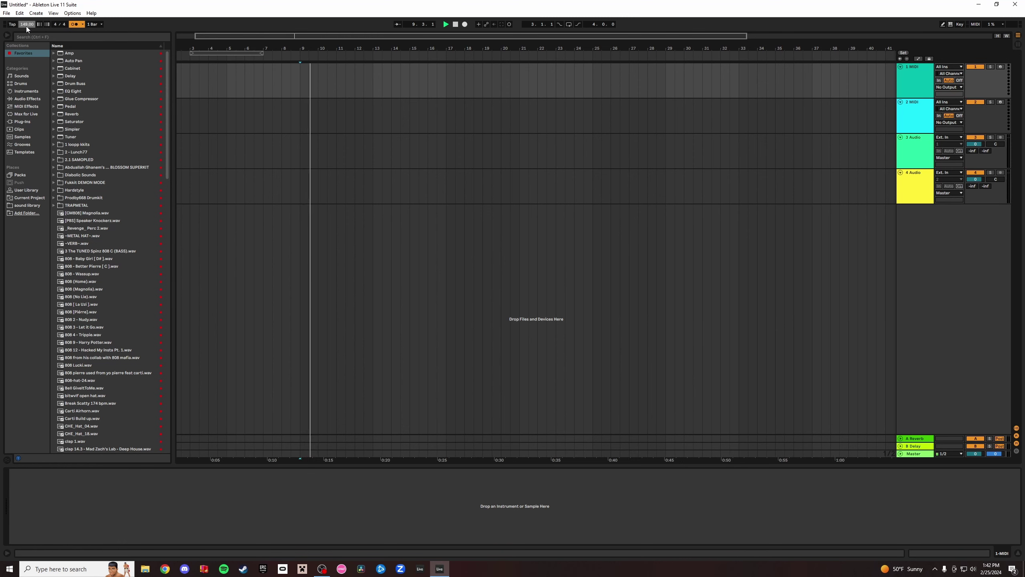
Insert a looped two-bar MIDI clip at bar 9 on the first MIDI track and set the arrangement grid to 1/16.
{"action": "left_click_drag", "start_coordinate": [305, 54], "coordinate": [291, 61]}
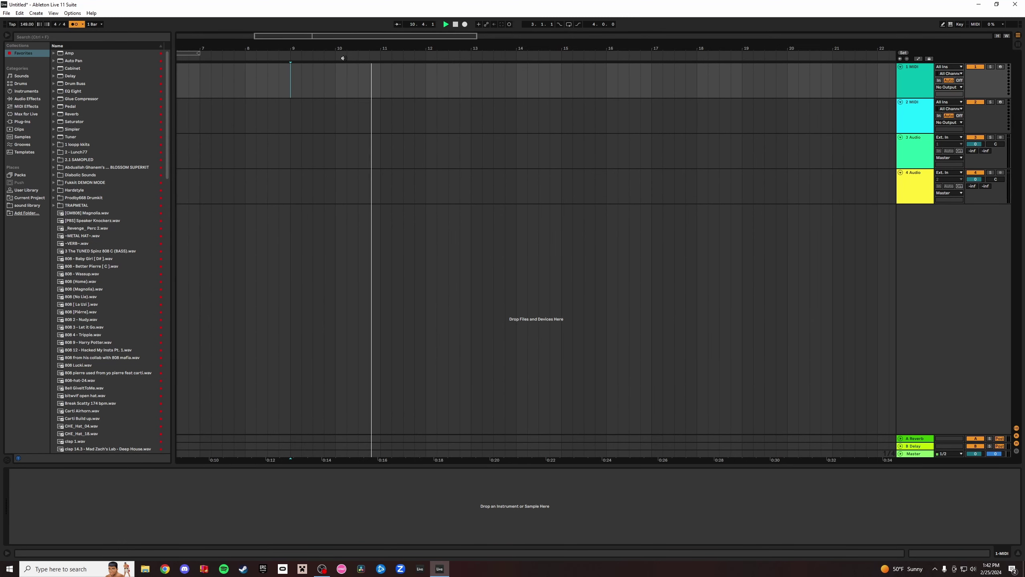
{"action": "key", "text": "space"}
{"action": "key", "text": "space"}
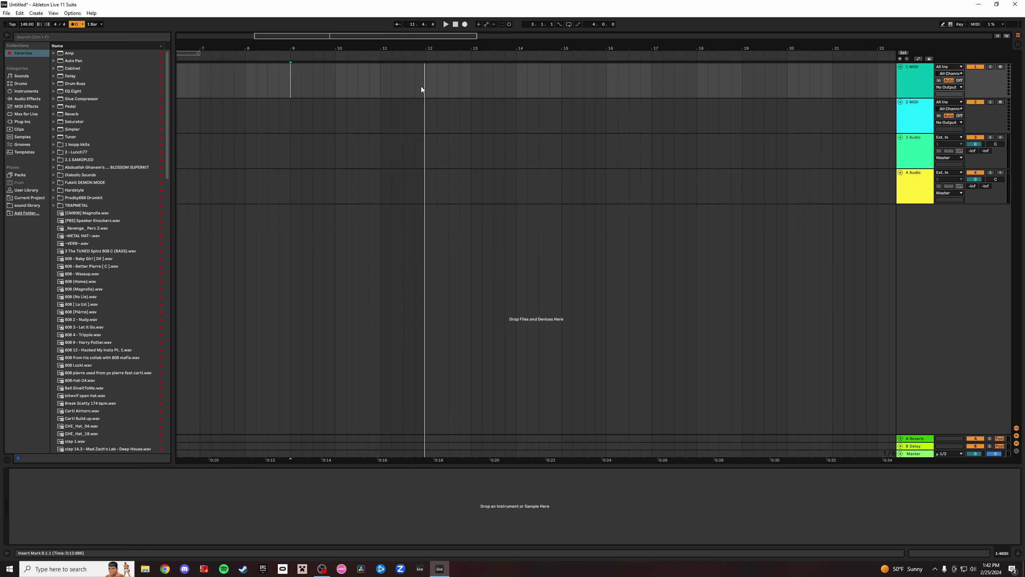
{"action": "left_click_drag", "start_coordinate": [291, 82], "coordinate": [383, 81]}
{"action": "key", "text": "ctrl+l"}
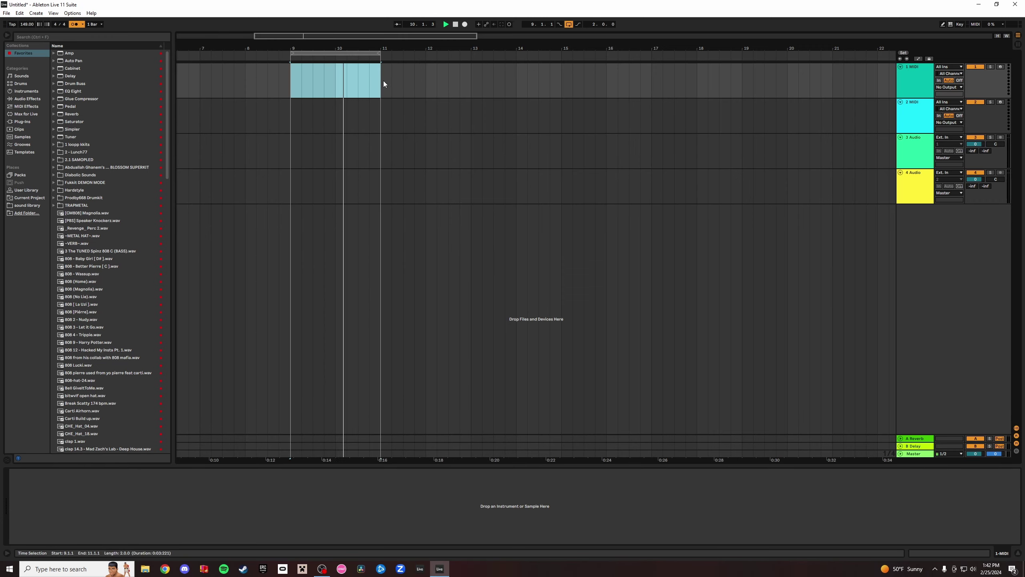
{"action": "key", "text": "ctrl+shift+m"}
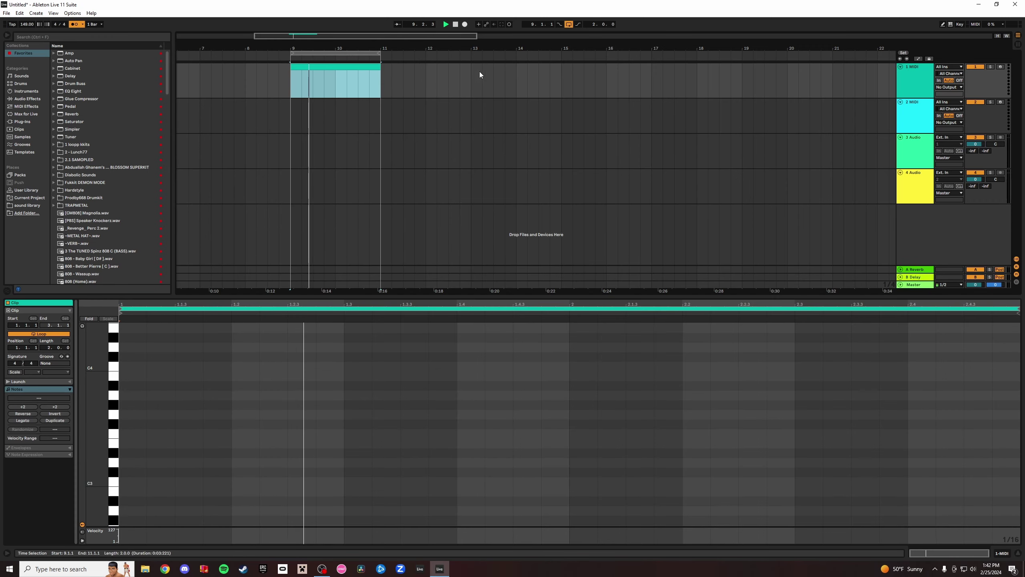
{"action": "right_click", "coordinate": [891, 286]}
{"action": "left_click", "coordinate": [946, 341]}
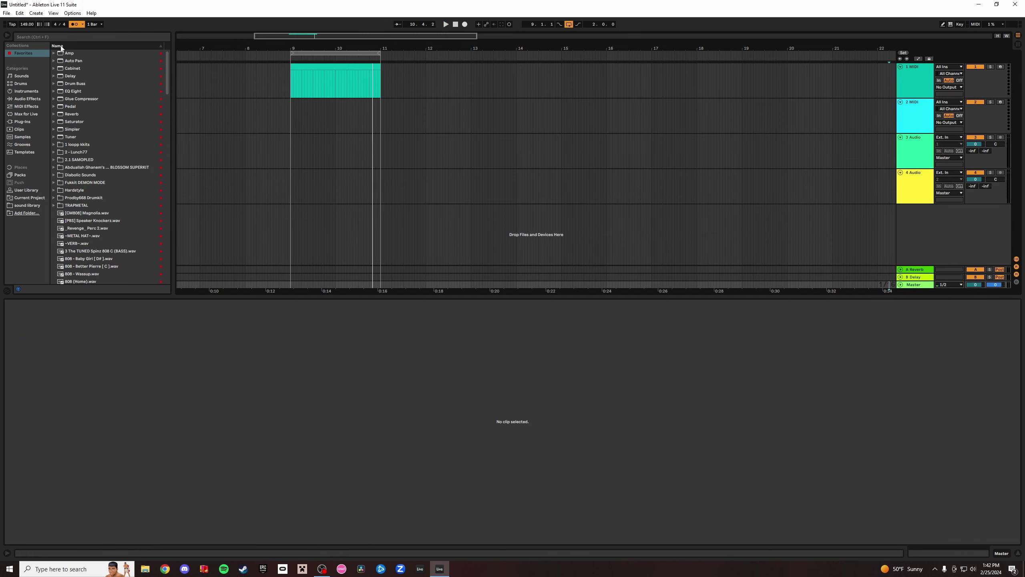
Load the Sylenth1 plug-in onto the first MIDI track and arm the track for recording.
{"action": "left_click", "coordinate": [22, 121]}
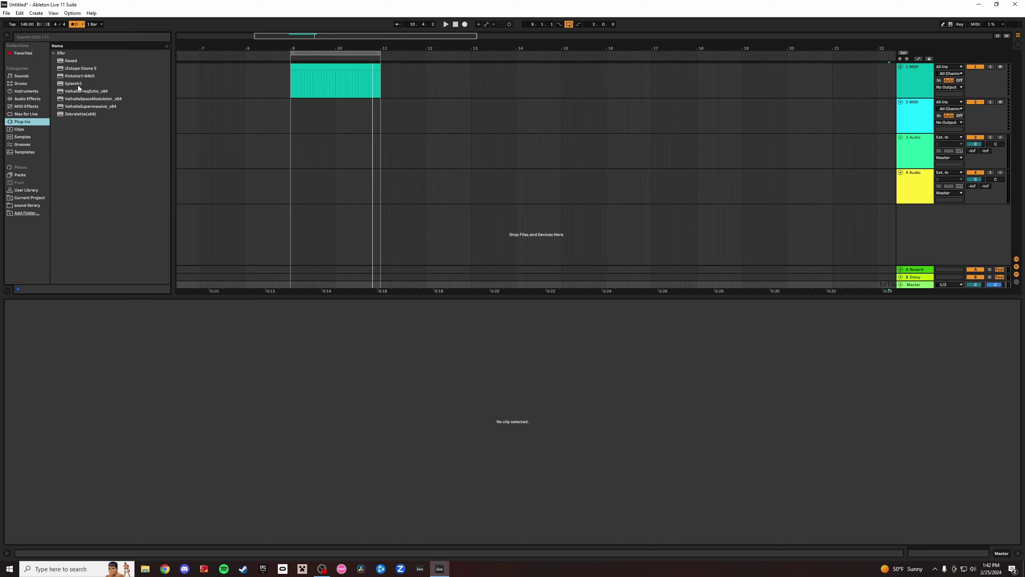
{"action": "left_click_drag", "start_coordinate": [72, 83], "coordinate": [109, 92]}
{"action": "left_click_drag", "start_coordinate": [318, 50], "coordinate": [387, 51]}
{"action": "left_click", "coordinate": [438, 90]}
{"action": "left_click", "coordinate": [445, 23]}
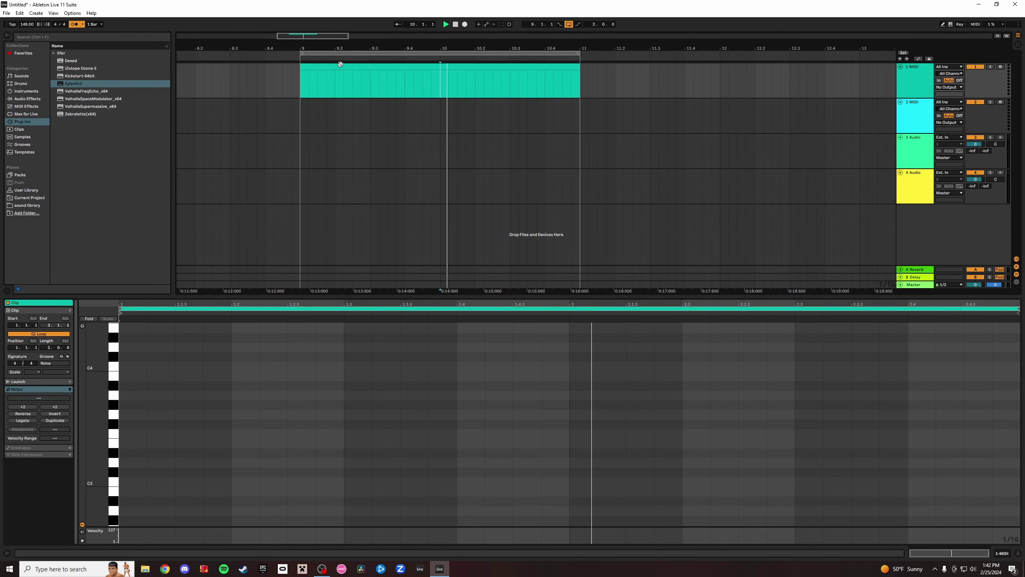
{"action": "left_click_drag", "start_coordinate": [83, 82], "coordinate": [361, 74]}
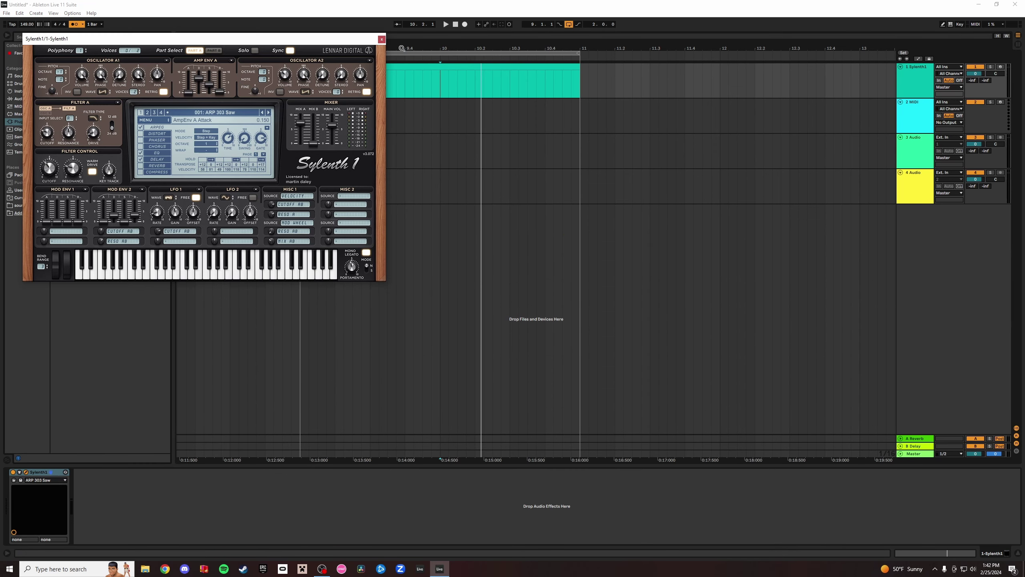
{"action": "left_click", "coordinate": [1001, 66]}
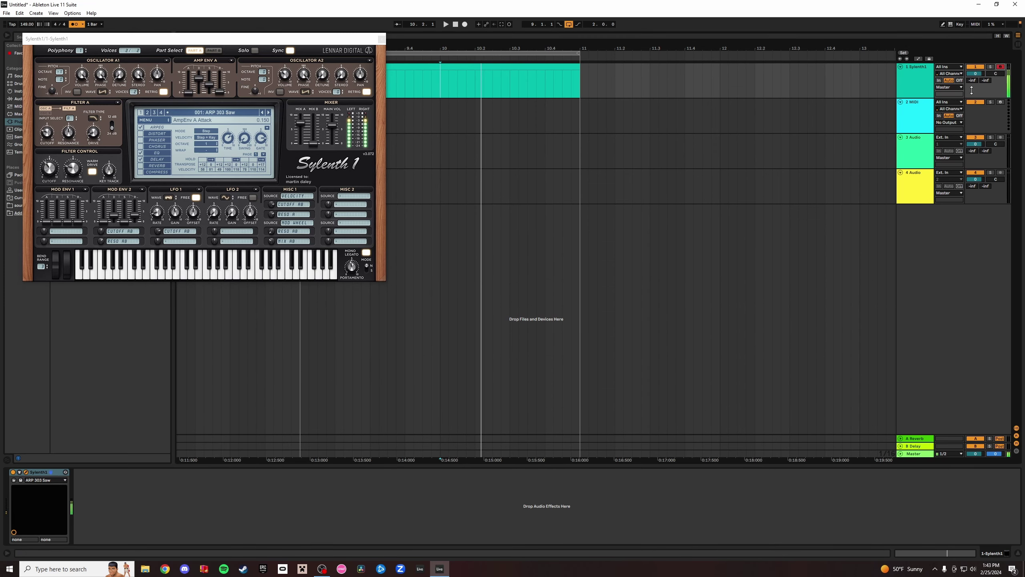
Load the FactoryBank3 preset bank in Sylenth1.
{"action": "left_click", "coordinate": [268, 112]}
{"action": "left_click", "coordinate": [220, 112]}
{"action": "left_click", "coordinate": [148, 112]}
{"action": "left_click", "coordinate": [146, 119]}
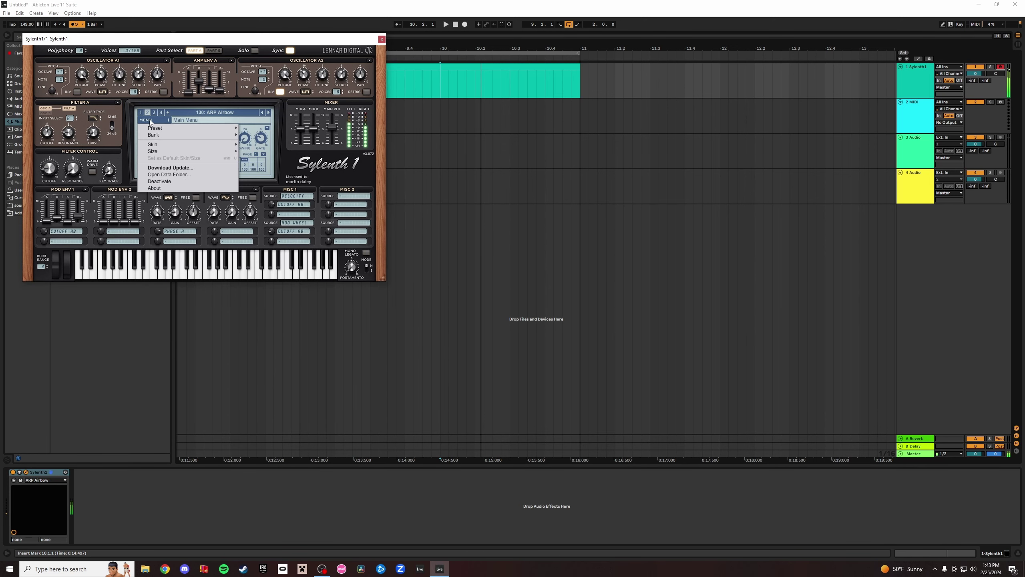
{"action": "mouse_move", "coordinate": [182, 129]}
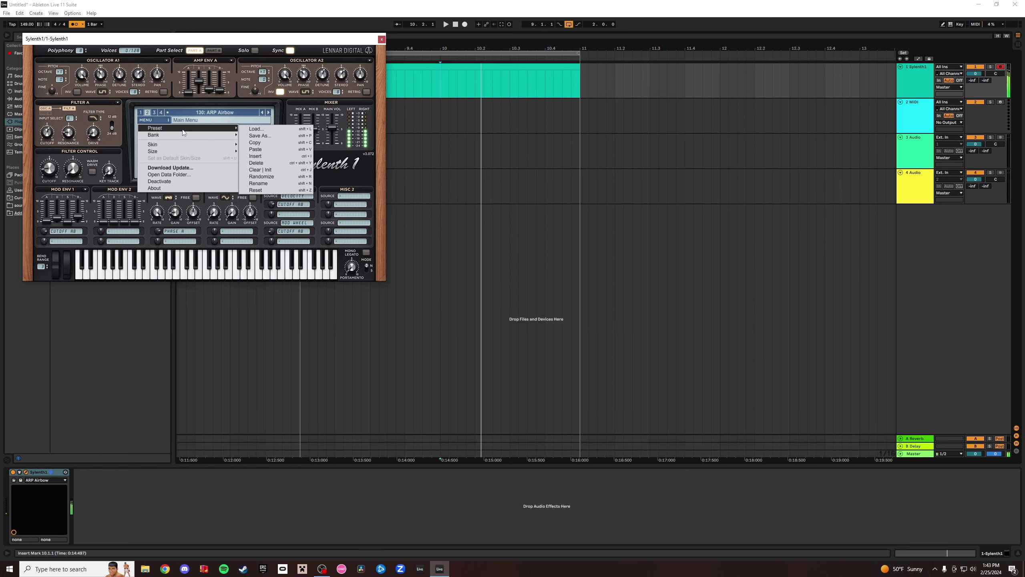
{"action": "mouse_move", "coordinate": [276, 138]}
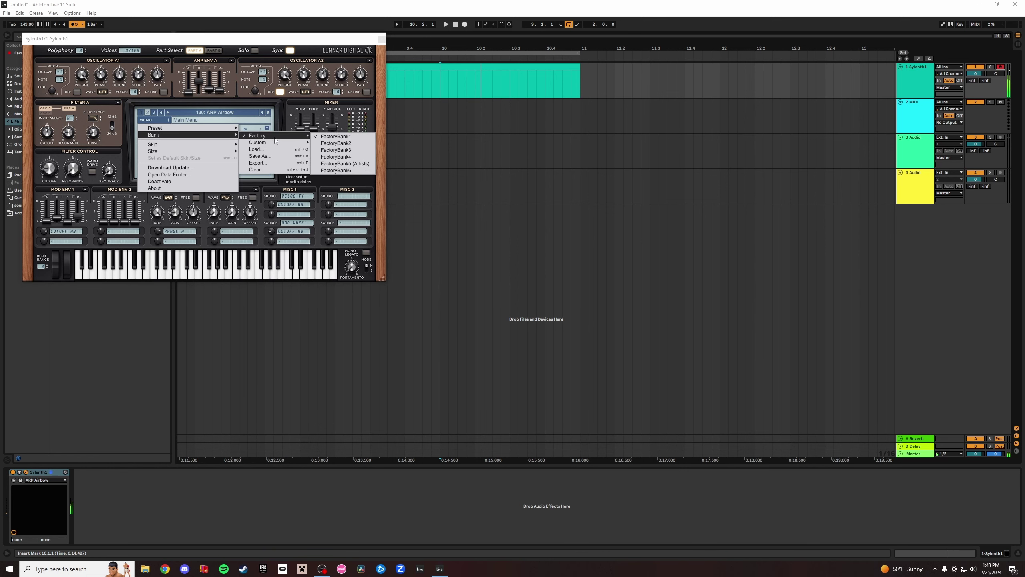
{"action": "left_click", "coordinate": [339, 151]}
Audition the ELEKTRO SEQUENCES, cockroaches, cheap lights and hara murder presets in Sylenth1.
{"action": "left_click", "coordinate": [230, 113]}
{"action": "left_click", "coordinate": [359, 200]}
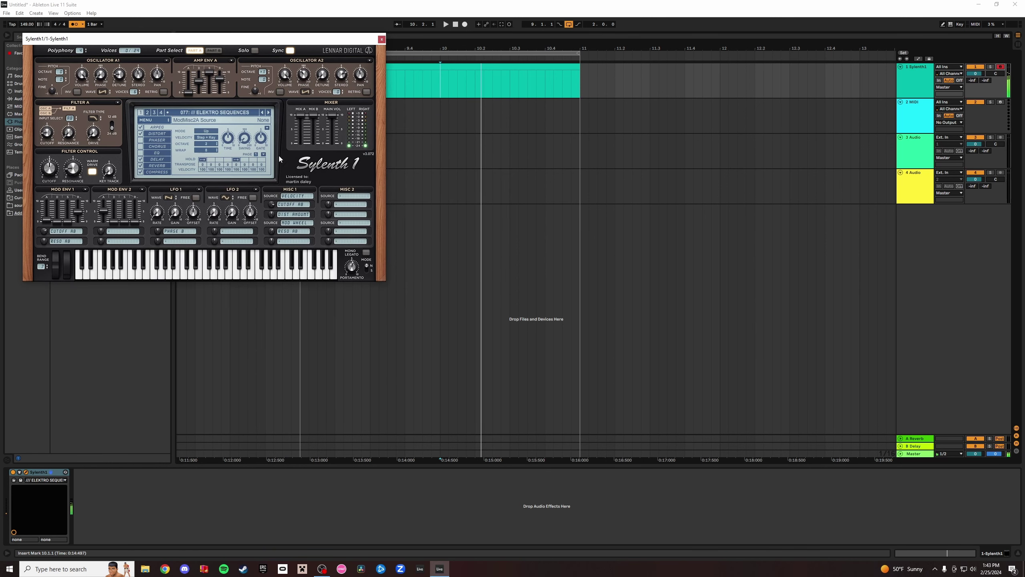
{"action": "left_click", "coordinate": [268, 112]}
{"action": "left_click", "coordinate": [253, 111]}
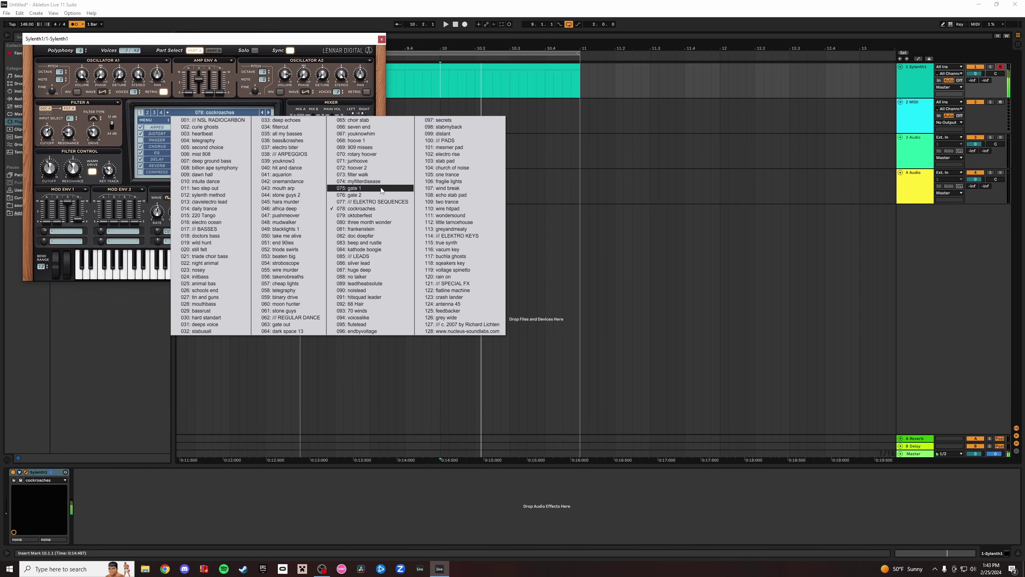
{"action": "left_click", "coordinate": [301, 284]}
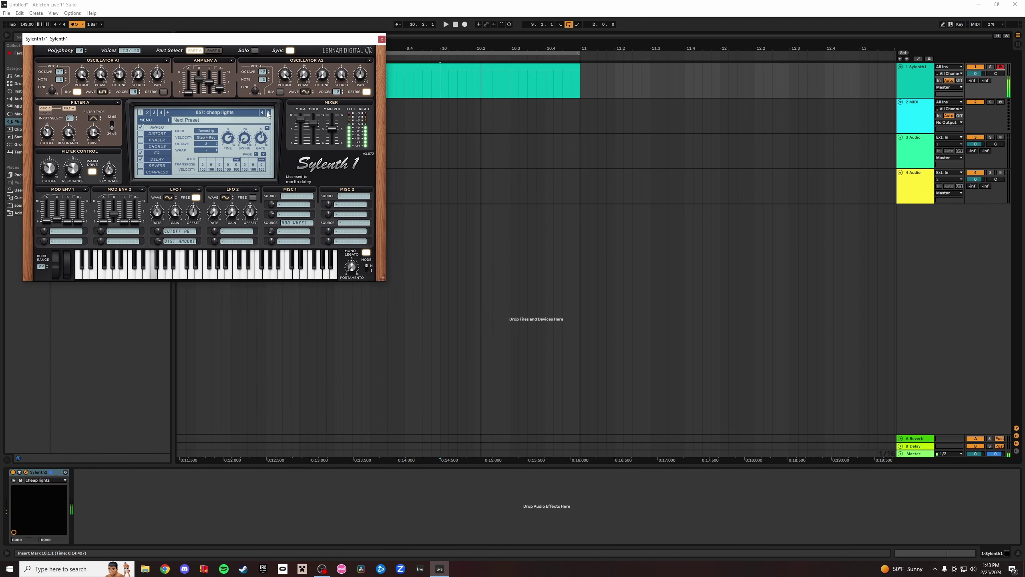
{"action": "left_click", "coordinate": [248, 113]}
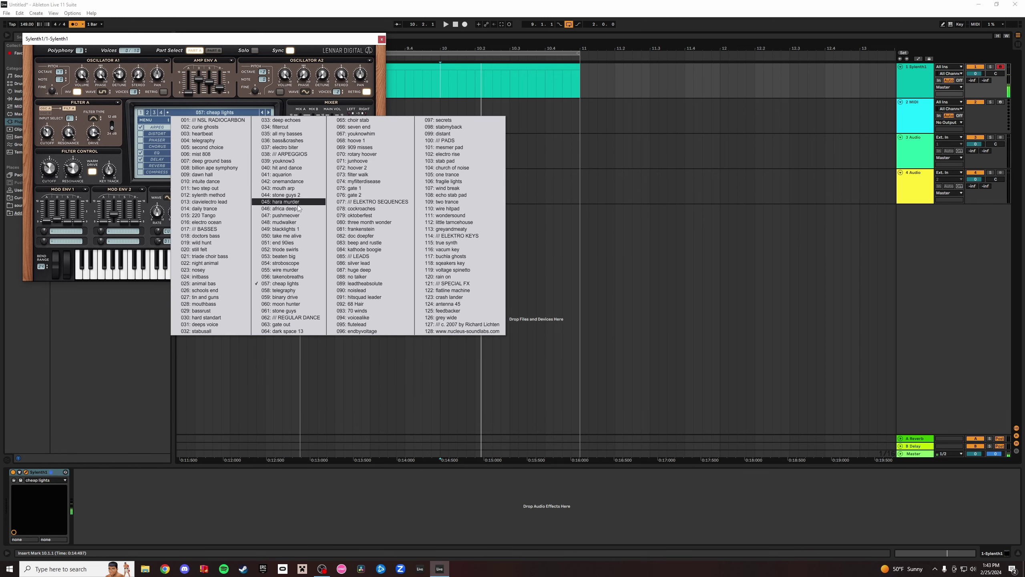
{"action": "left_click", "coordinate": [289, 201]}
Try the fragile lights preset, adjusting its amp envelope and turning off retrigger for Oscillator A2.
{"action": "left_click", "coordinate": [220, 113]}
{"action": "left_click", "coordinate": [469, 180]}
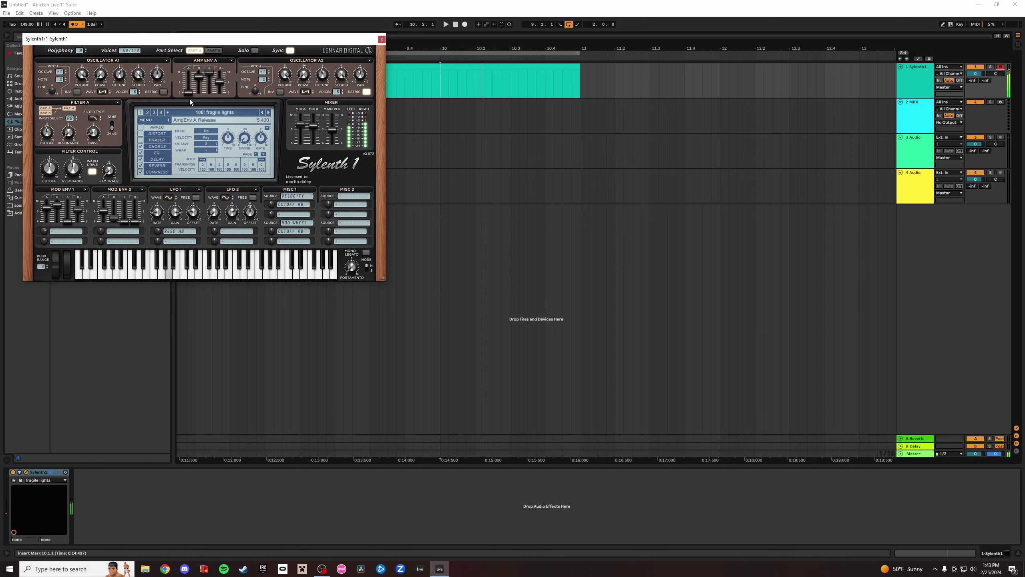
{"action": "left_click_drag", "start_coordinate": [189, 93], "coordinate": [199, 82]}
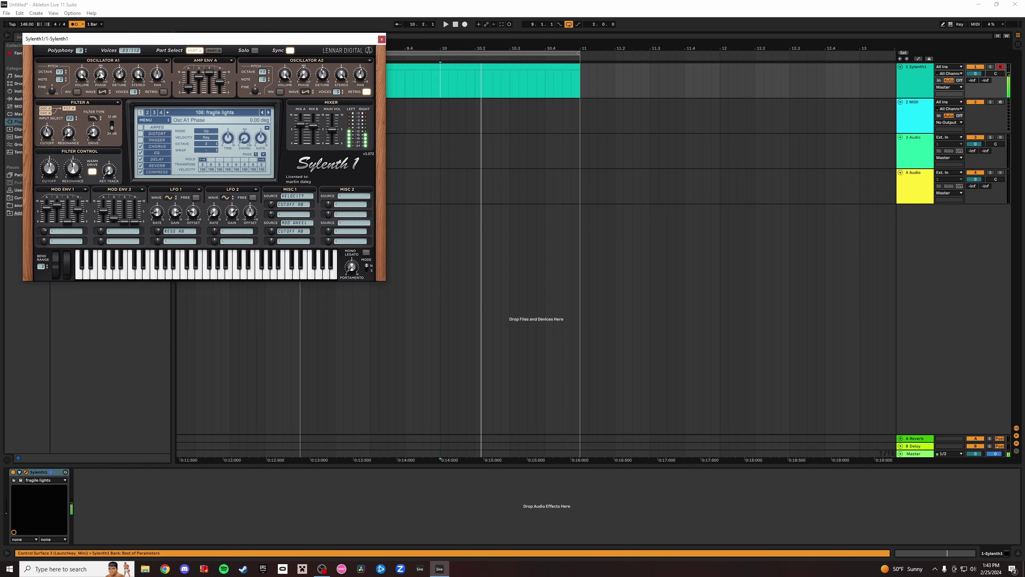
{"action": "left_click", "coordinate": [366, 92]}
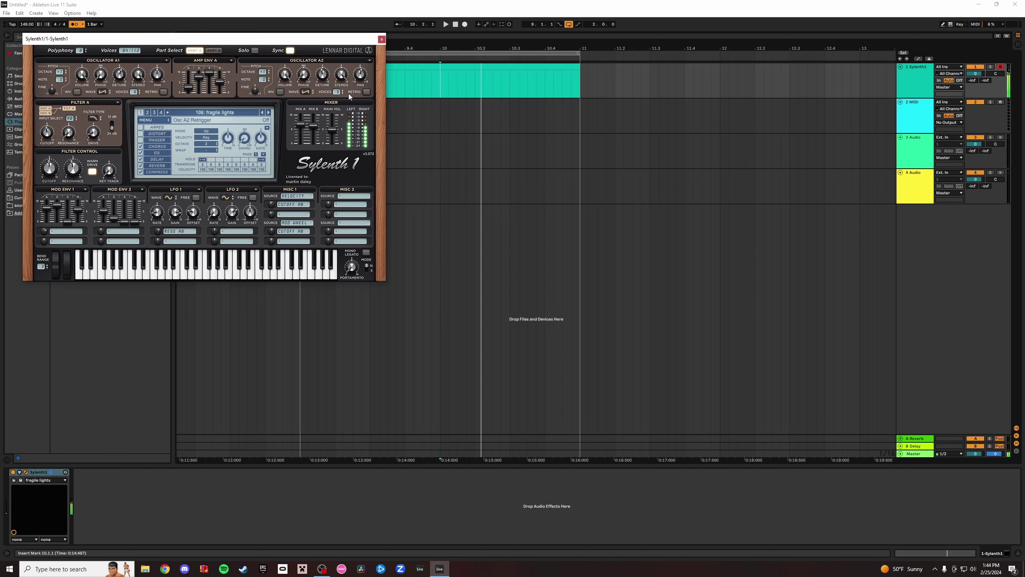
Audition the wind break, echo stab pad, two trance and wire hitpad presets.
{"action": "left_click", "coordinate": [270, 114]}
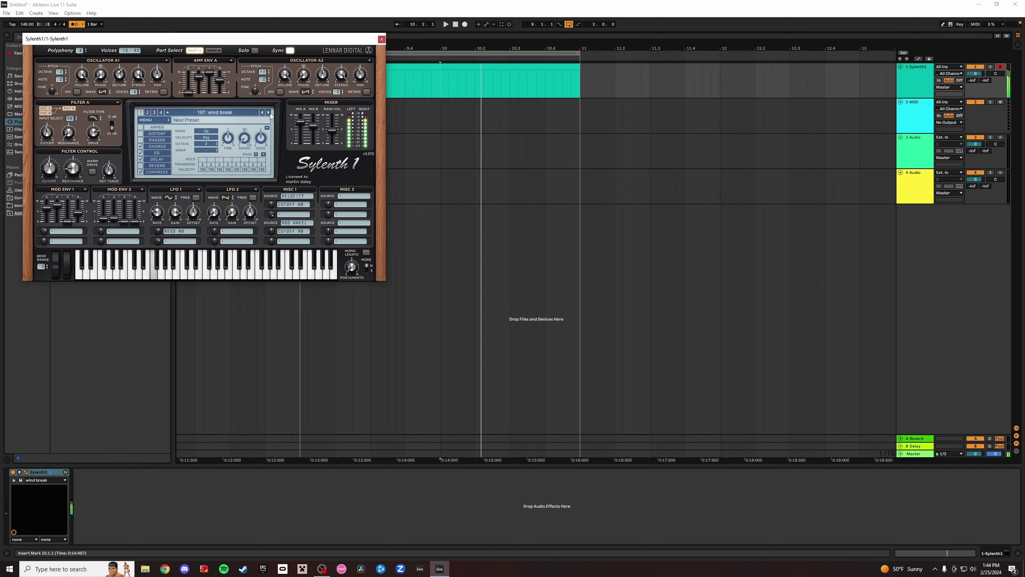
{"action": "left_click", "coordinate": [269, 113]}
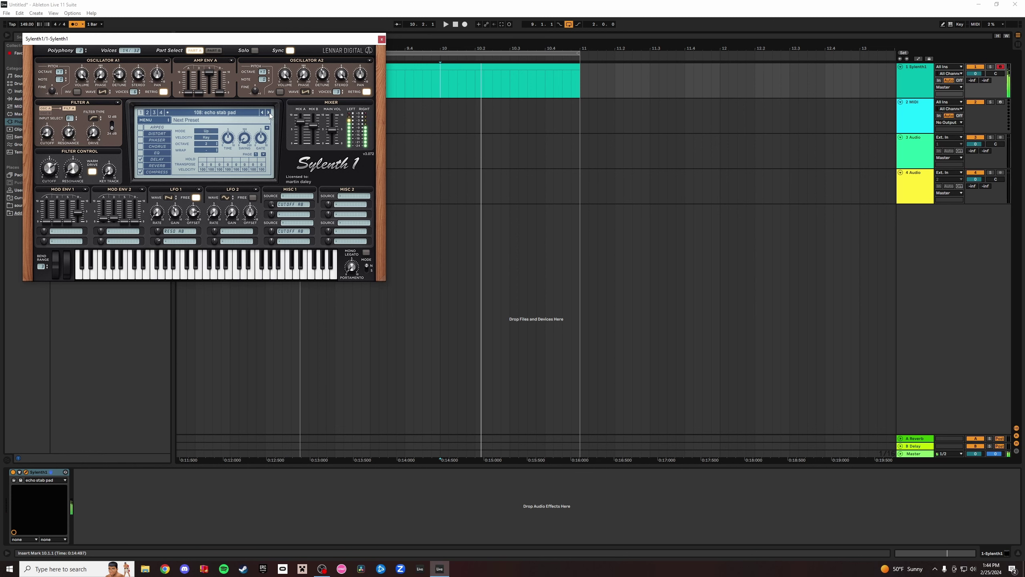
{"action": "left_click", "coordinate": [269, 113]}
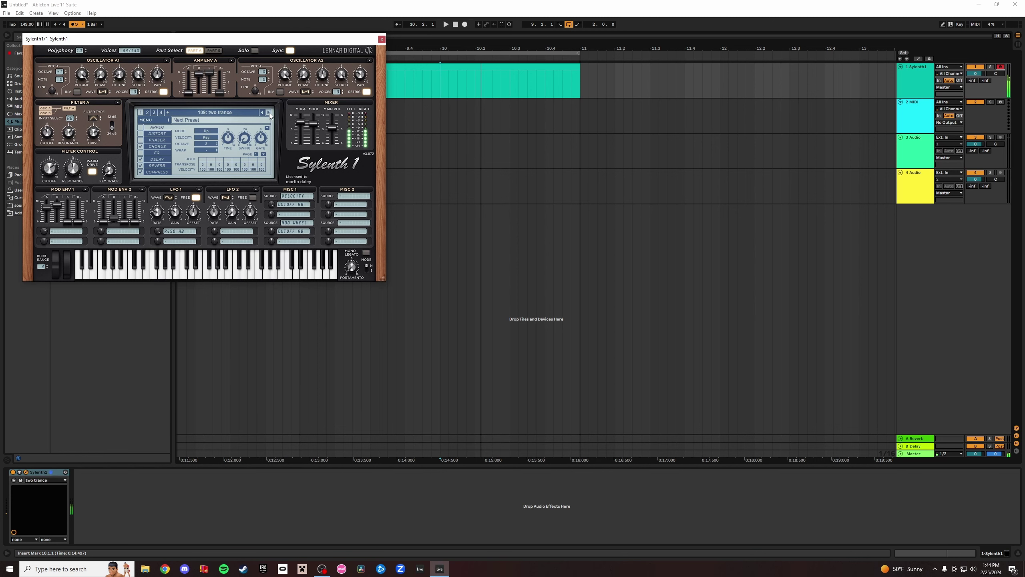
{"action": "left_click", "coordinate": [270, 113]}
Load the 68 Hair lead preset and advance two presets to voicealike.
{"action": "left_click", "coordinate": [218, 112]}
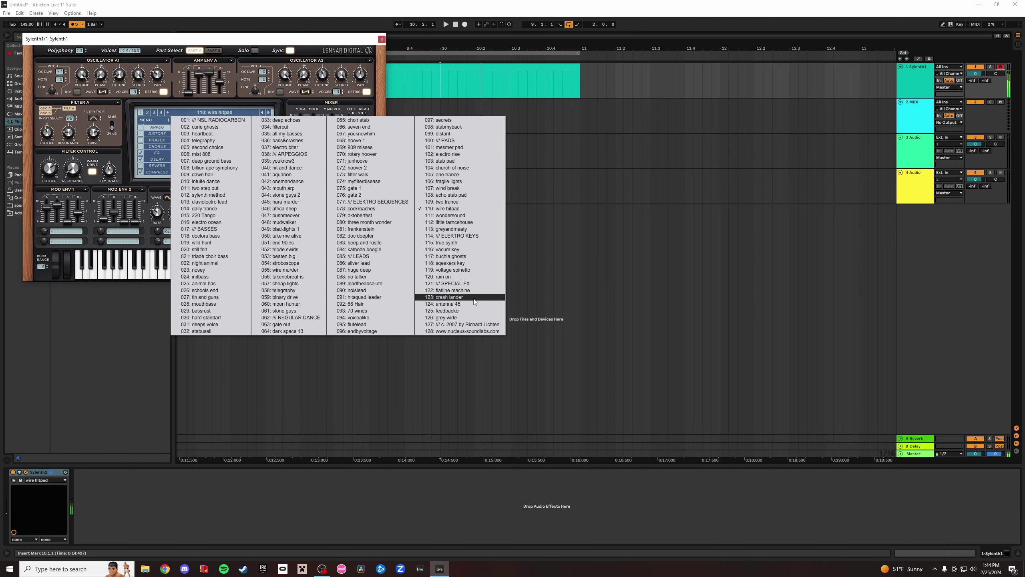
{"action": "left_click", "coordinate": [352, 303]}
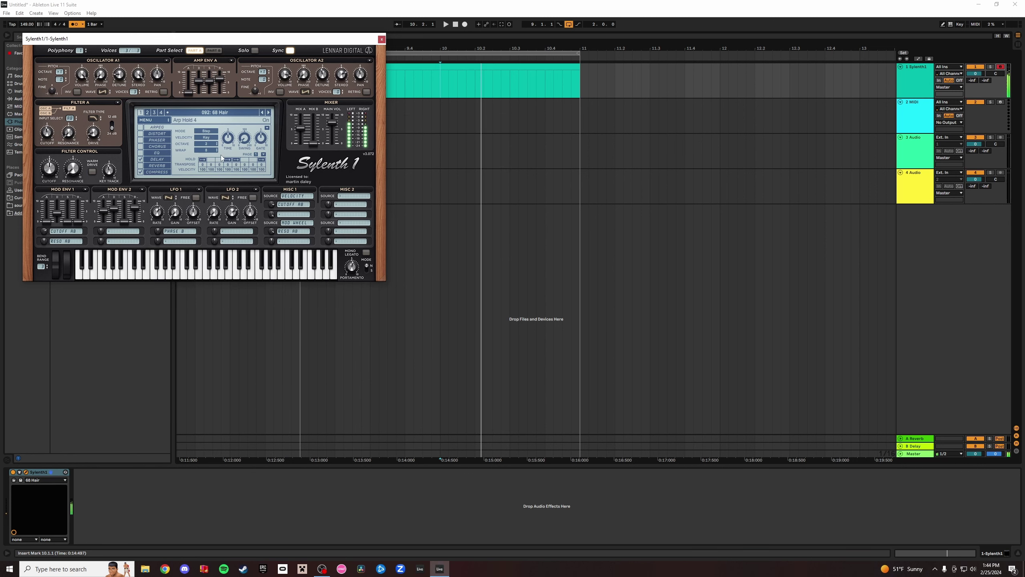
{"action": "left_click", "coordinate": [269, 113]}
{"action": "left_click", "coordinate": [269, 113]}
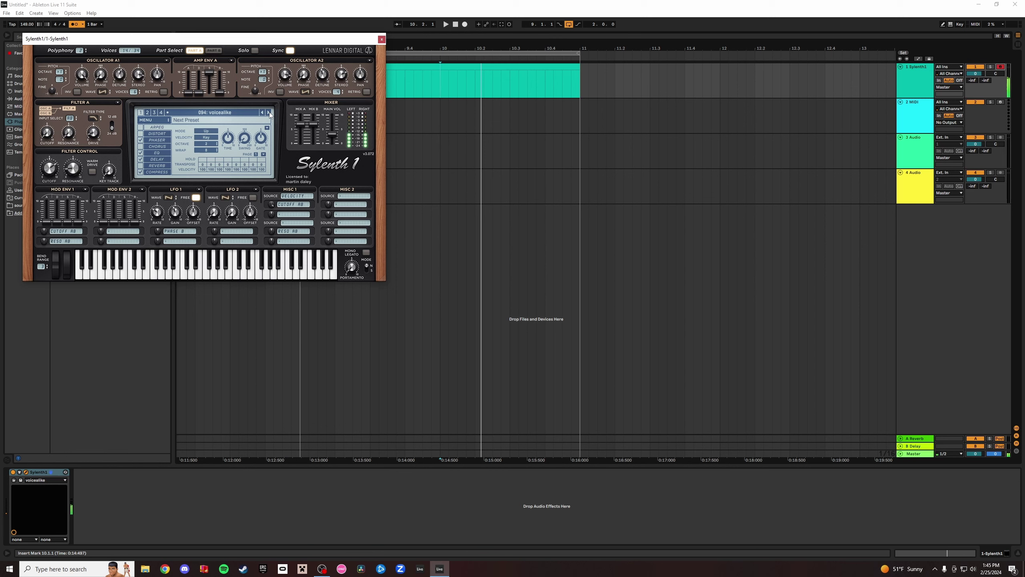
Record a two-bar Sylenth1 melody over the looped section at bar 9 and close the plug-in window.
{"action": "left_click", "coordinate": [465, 24]}
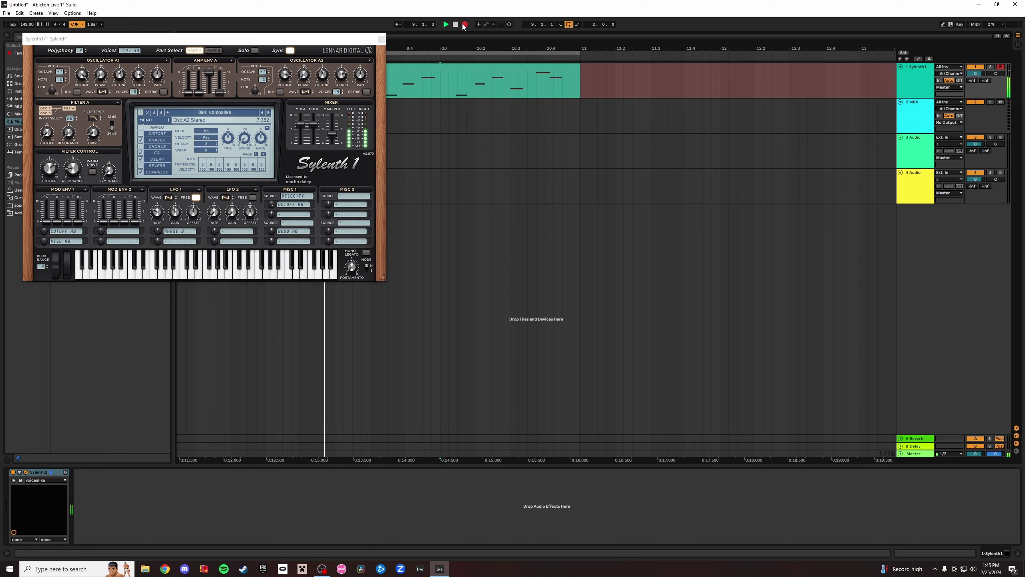
{"action": "left_click", "coordinate": [465, 24]}
{"action": "left_click", "coordinate": [381, 39]}
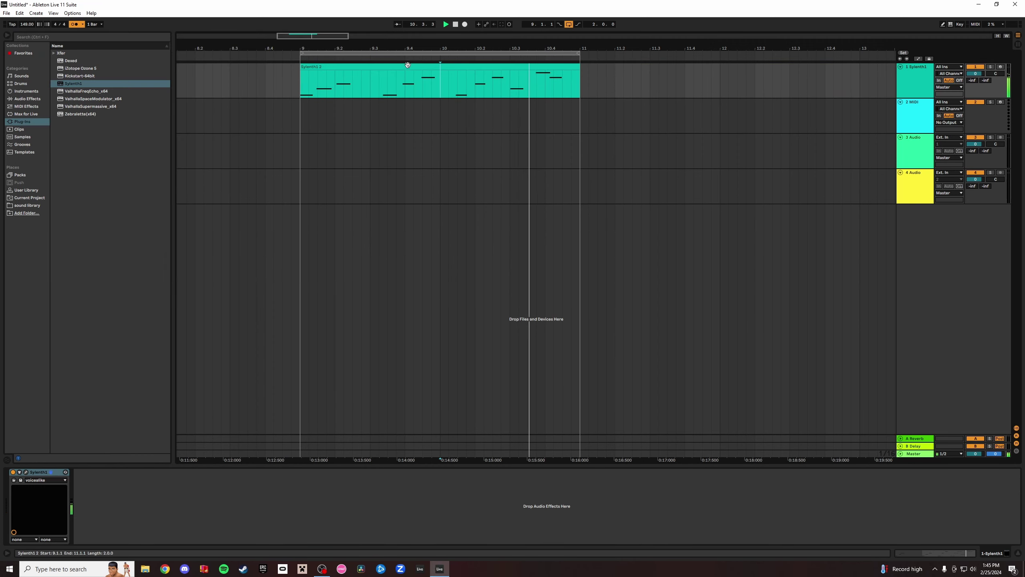
Open the recorded clip's notes and align the first A2, C#3 and E3 notes to the grid.
{"action": "double_click", "coordinate": [407, 66]}
{"action": "key", "text": "space"}
{"action": "left_click_drag", "start_coordinate": [131, 492], "coordinate": [164, 496]}
{"action": "left_click_drag", "start_coordinate": [218, 453], "coordinate": [225, 453]}
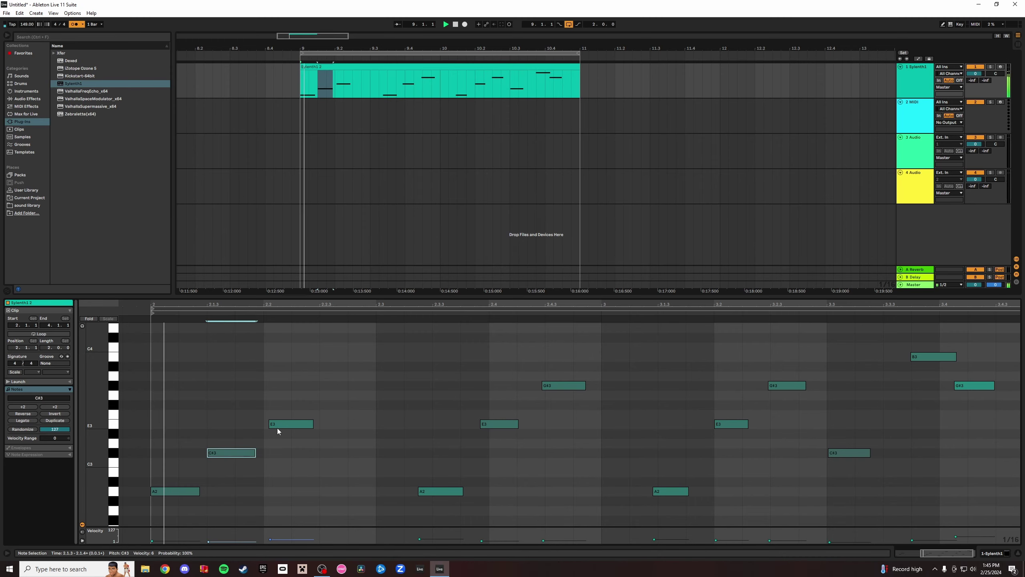
{"action": "left_click_drag", "start_coordinate": [276, 426], "coordinate": [264, 426]}
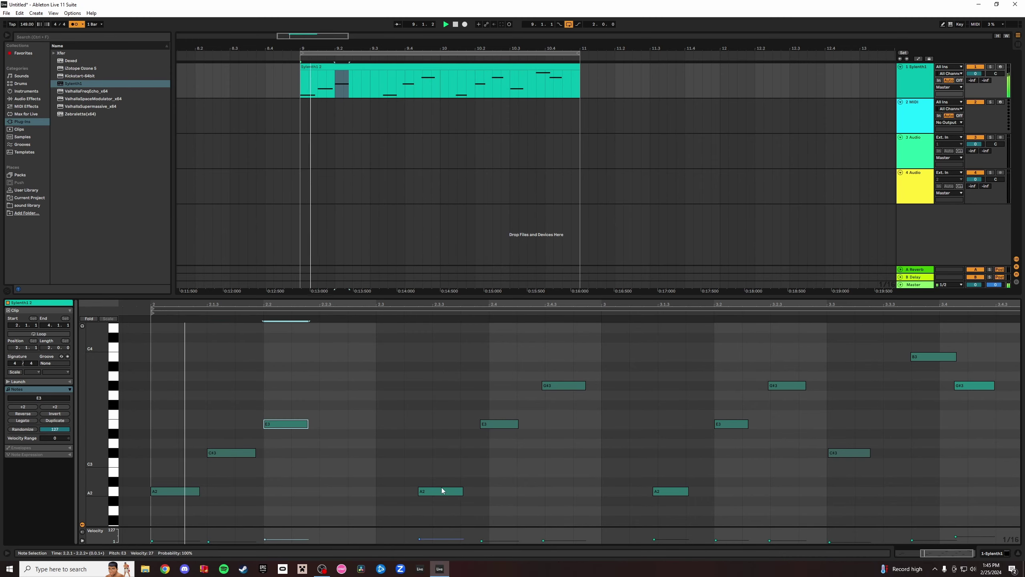
Align the second A2 and E3 notes and the first G#3 note to the grid, and turn off the metronome.
{"action": "left_click_drag", "start_coordinate": [442, 490], "coordinate": [442, 488]}
{"action": "mouse_move", "coordinate": [484, 425]}
{"action": "left_mouse_down"}
{"action": "mouse_move", "coordinate": [508, 428]}
{"action": "mouse_move", "coordinate": [497, 424]}
{"action": "left_mouse_up"}
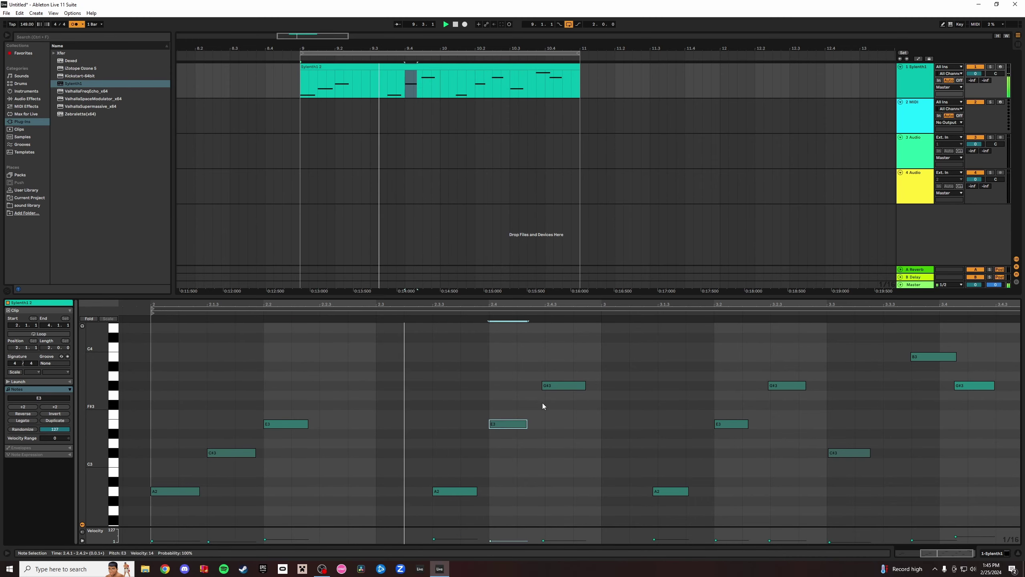
{"action": "mouse_move", "coordinate": [549, 386]}
{"action": "left_mouse_down"}
{"action": "mouse_move", "coordinate": [536, 390]}
{"action": "mouse_move", "coordinate": [577, 389]}
{"action": "mouse_move", "coordinate": [515, 389]}
{"action": "mouse_move", "coordinate": [555, 388]}
{"action": "left_mouse_up"}
{"action": "left_click", "coordinate": [76, 25]}
Align the A2 and E3 notes at the start of the clip's second bar to the grid while the loop plays.
{"action": "left_click_drag", "start_coordinate": [674, 490], "coordinate": [680, 491]}
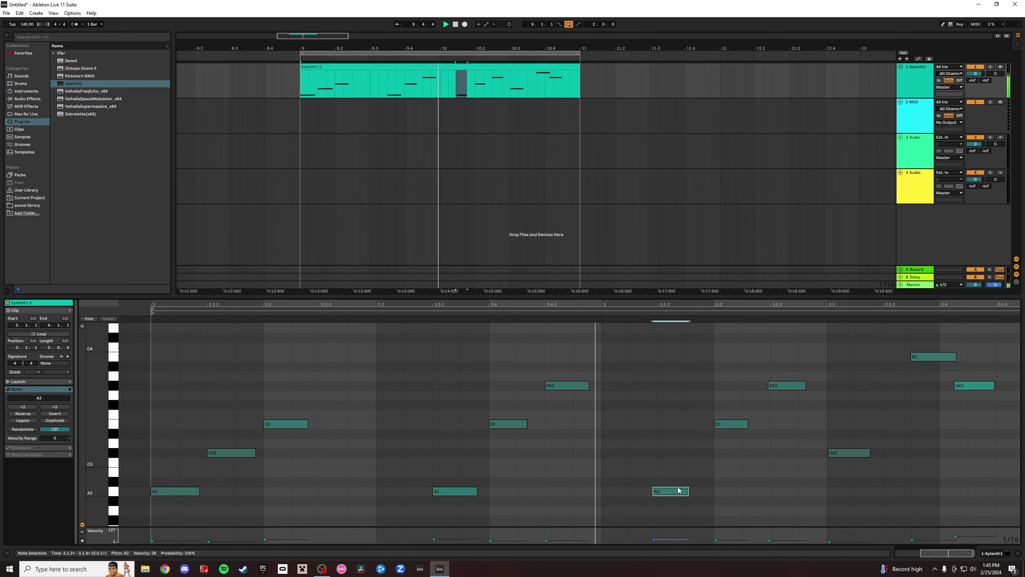
{"action": "key", "text": "space"}
{"action": "key", "text": "space"}
{"action": "double_click", "coordinate": [719, 424]}
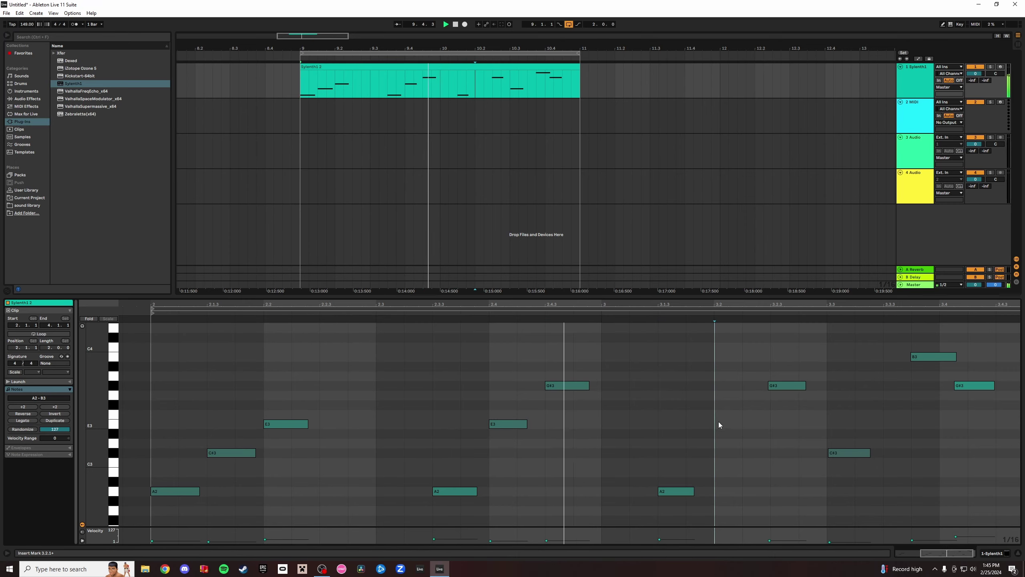
{"action": "left_click_drag", "start_coordinate": [737, 423], "coordinate": [736, 424]}
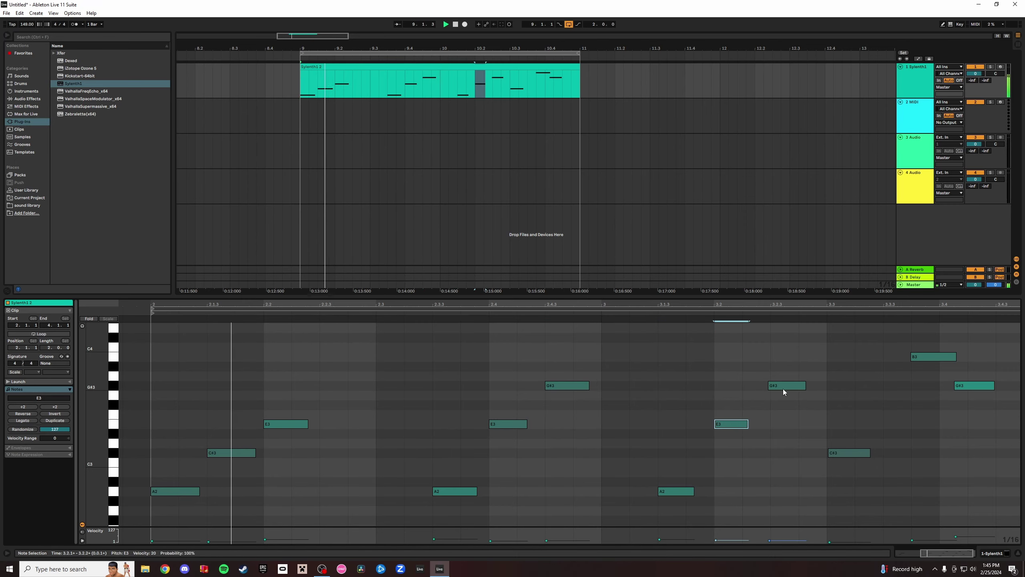
Align the last four notes of the clip's second bar, G#3, C#3, B3 and G#3, to the grid.
{"action": "left_click_drag", "start_coordinate": [784, 388], "coordinate": [787, 388]}
{"action": "left_click_drag", "start_coordinate": [842, 457], "coordinate": [835, 456]}
{"action": "mouse_move", "coordinate": [930, 358]}
{"action": "left_mouse_down"}
{"action": "mouse_move", "coordinate": [940, 363]}
{"action": "mouse_move", "coordinate": [906, 359]}
{"action": "mouse_move", "coordinate": [919, 360]}
{"action": "left_mouse_up"}
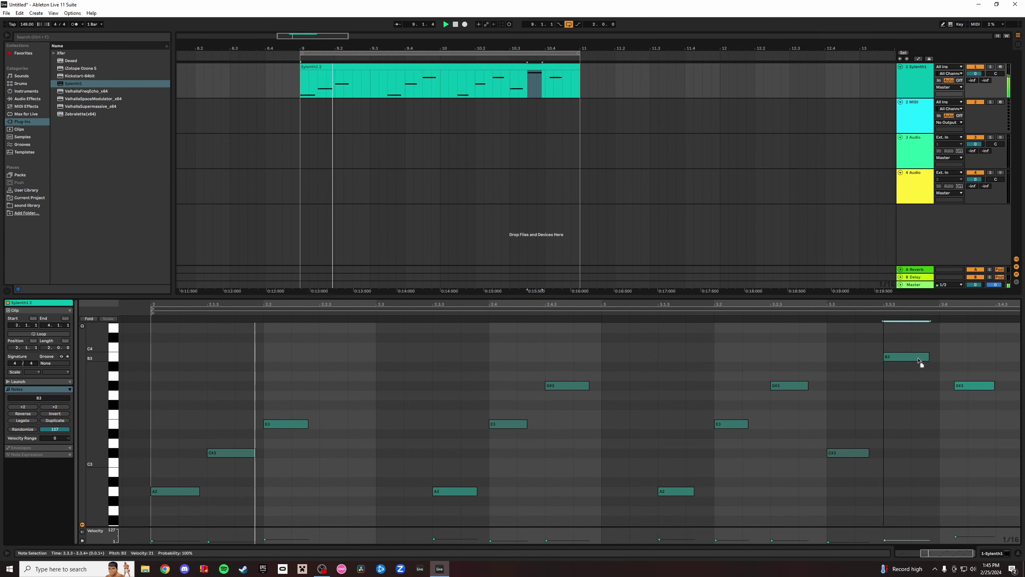
{"action": "mouse_move", "coordinate": [966, 388]}
{"action": "left_mouse_down"}
{"action": "mouse_move", "coordinate": [938, 386]}
{"action": "mouse_move", "coordinate": [951, 389]}
{"action": "left_mouse_up"}
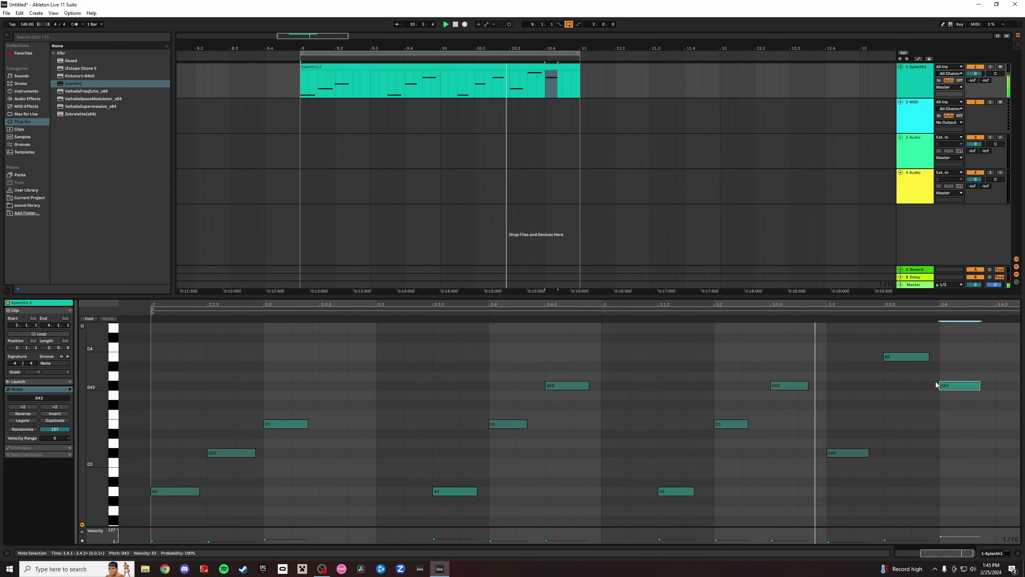
Lower the velocity of the clip's last G#3 note to about 25, in line with the other notes.
{"action": "left_click_drag", "start_coordinate": [971, 536], "coordinate": [884, 545]}
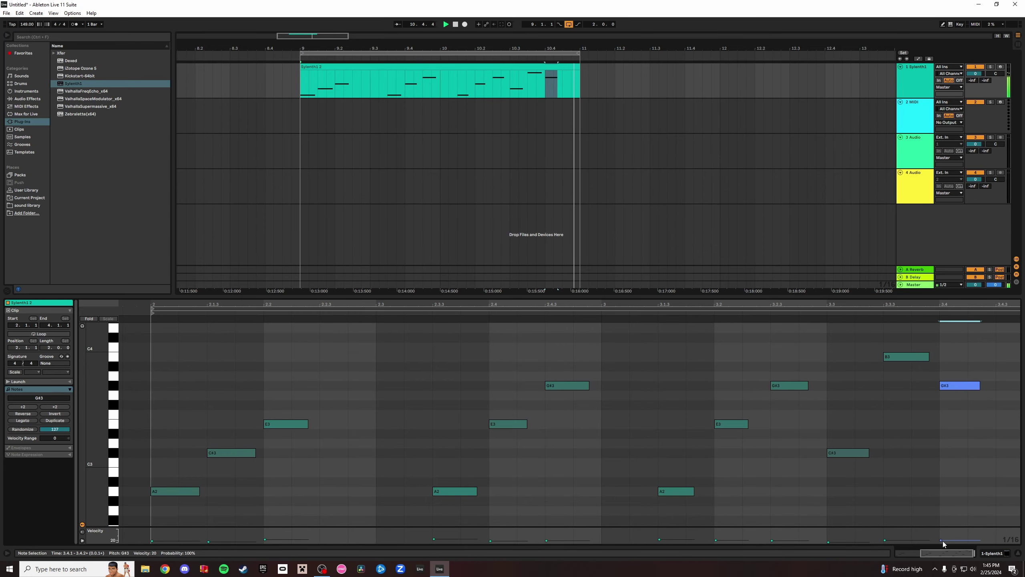
{"action": "left_click", "coordinate": [885, 540]}
{"action": "left_click", "coordinate": [941, 541]}
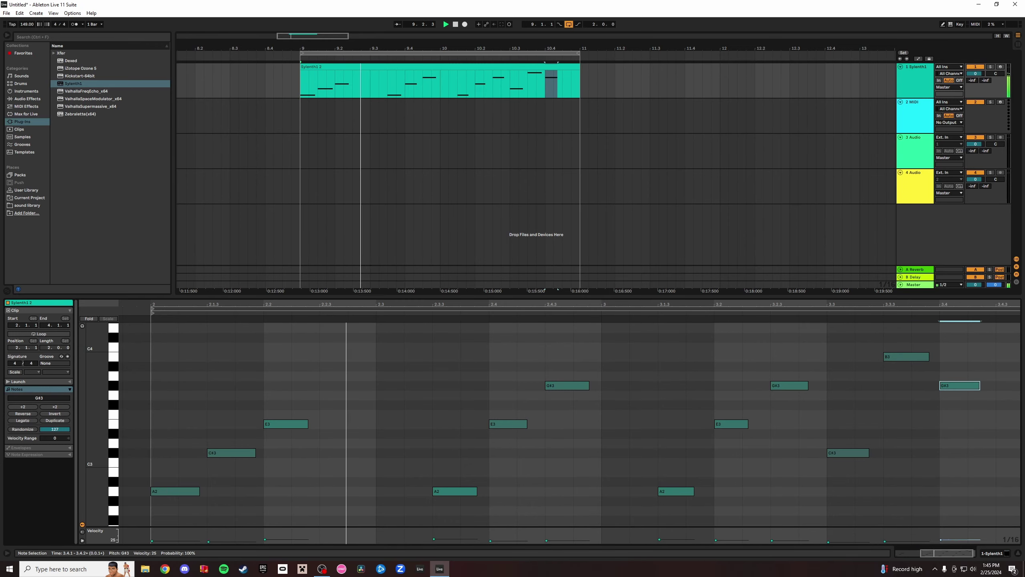
Duplicate the two-bar Sylenth1 clip directly after itself at bar 11.
{"action": "left_click", "coordinate": [665, 267]}
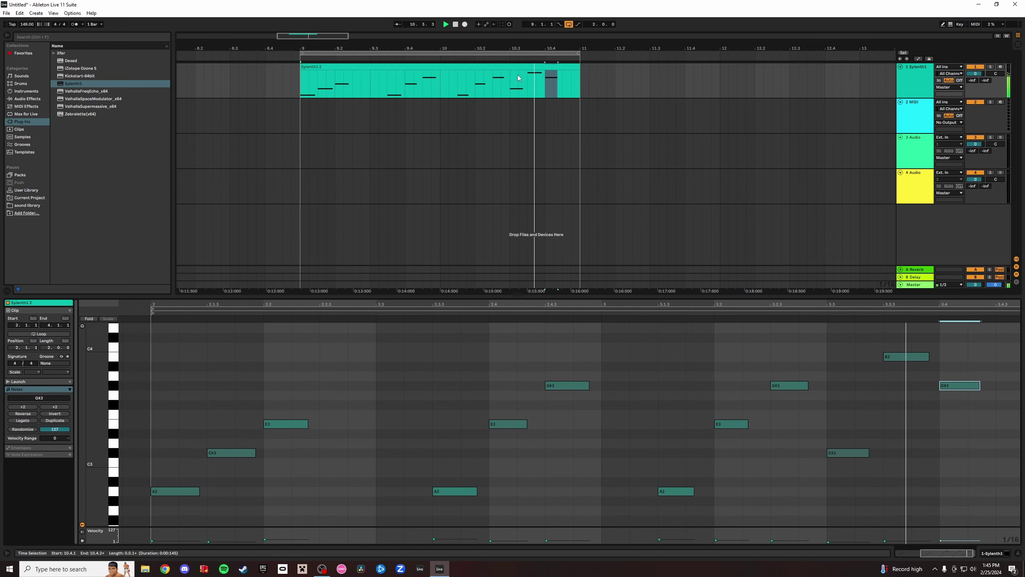
{"action": "left_click", "coordinate": [541, 91]}
{"action": "key", "text": "ctrl+d"}
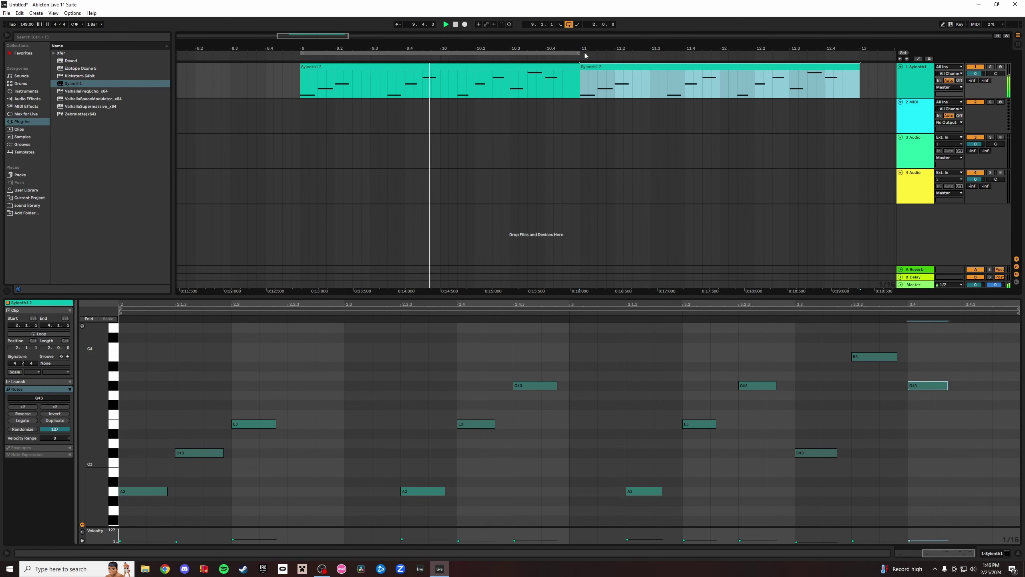
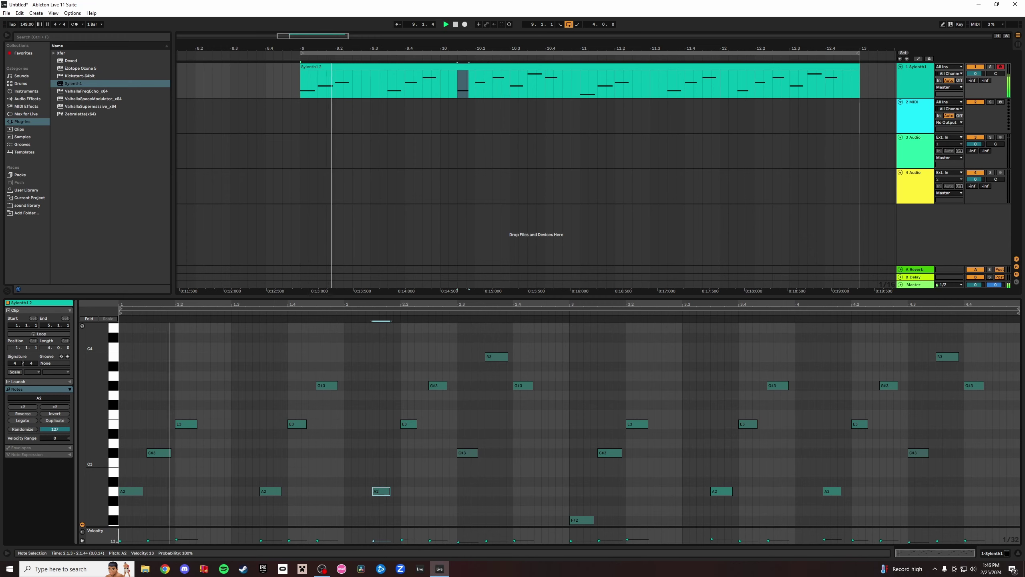
Adjust the velocities of the G#3 note at 2.2.3 and the C#3 note at 2.3.1, setting the C#3 to 16.
{"action": "left_click", "coordinate": [441, 541]}
{"action": "left_click", "coordinate": [469, 542]}
{"action": "left_click_drag", "start_coordinate": [469, 542], "coordinate": [469, 541]}
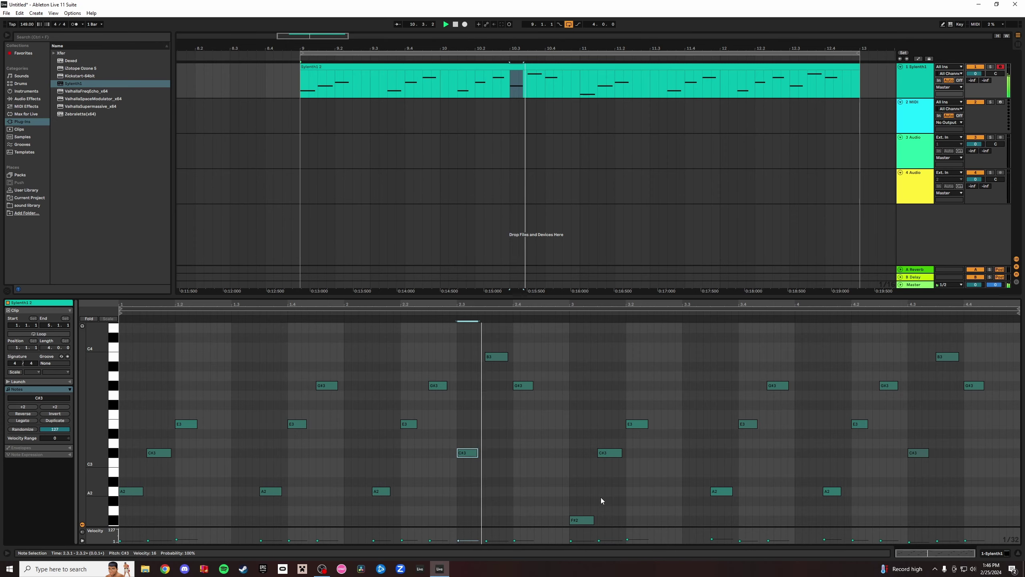
Copy all notes of the clip's first two bars over bars 3 and 4, and lower the pasted A2 note at 3.1.1 to F#2.
{"action": "left_click_drag", "start_coordinate": [531, 369], "coordinate": [172, 526]}
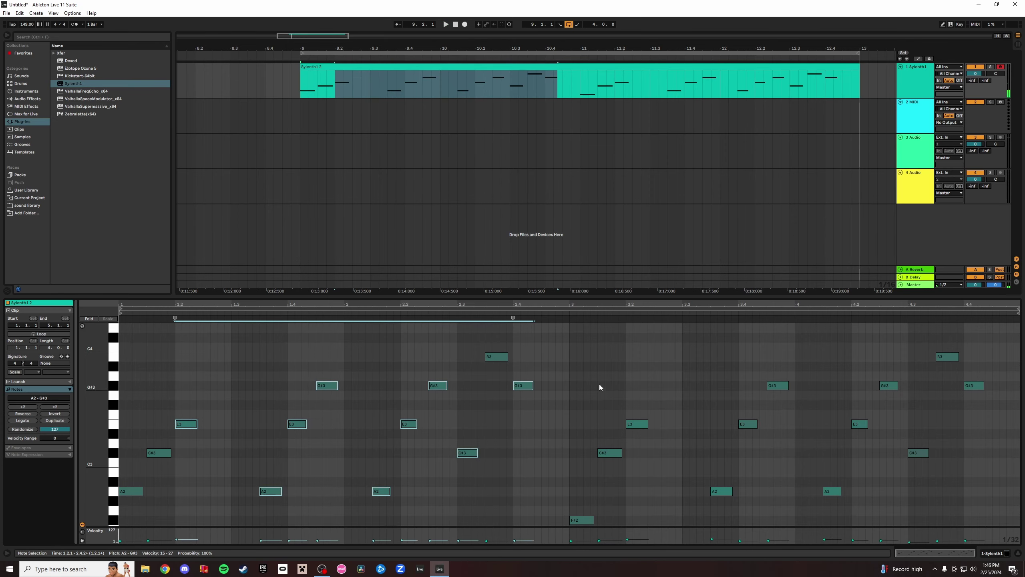
{"action": "left_click_drag", "start_coordinate": [550, 346], "coordinate": [114, 524]}
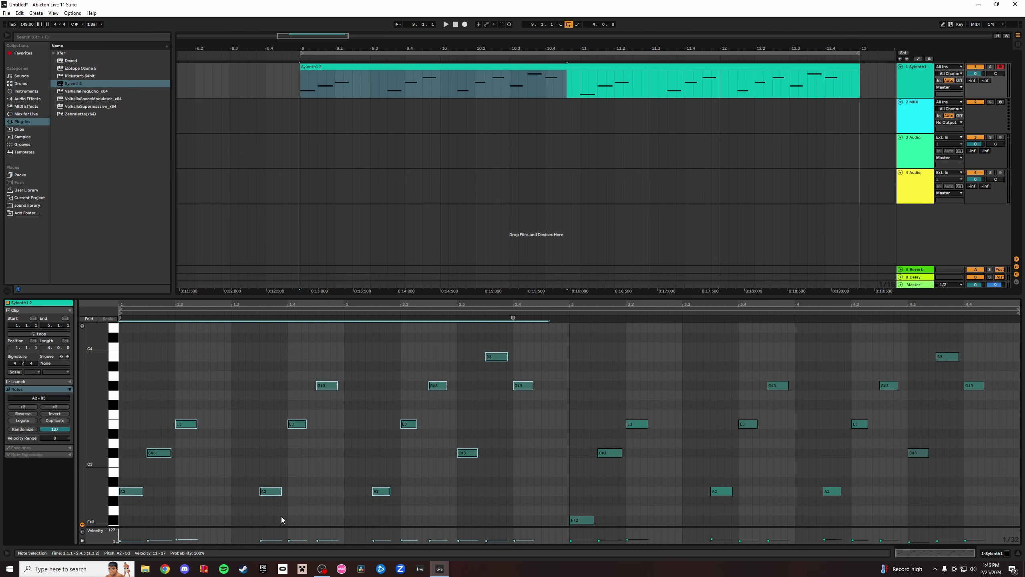
{"action": "left_click", "coordinate": [572, 464]}
{"action": "key", "text": "ctrl+v"}
{"action": "left_click", "coordinate": [586, 502]}
{"action": "left_click_drag", "start_coordinate": [586, 490], "coordinate": [586, 510]}
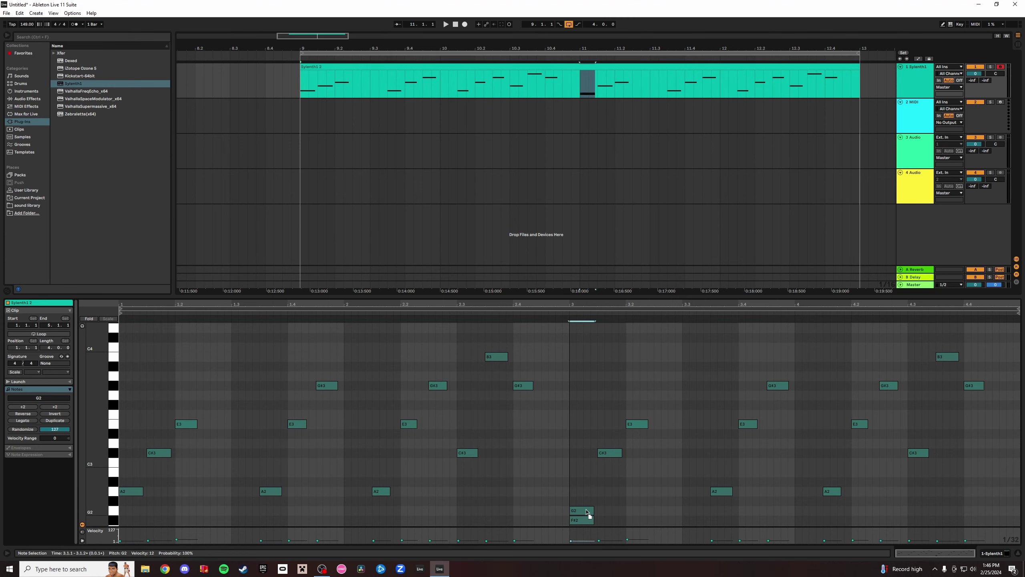
Try raising the E3 note at 3.2.1 to F#3 during playback, and undo the change.
{"action": "left_click", "coordinate": [610, 453]}
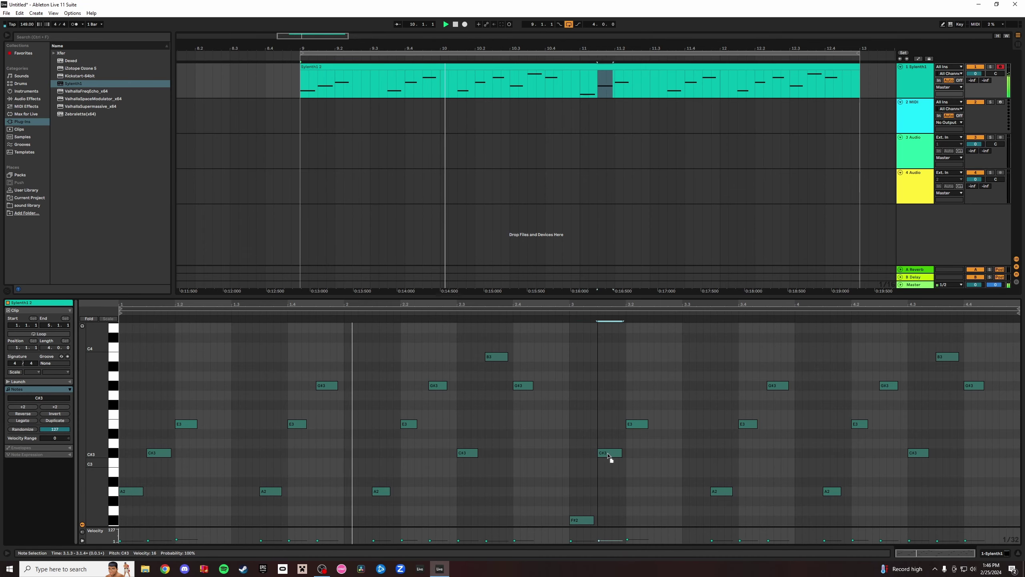
{"action": "left_click_drag", "start_coordinate": [637, 425], "coordinate": [635, 407]}
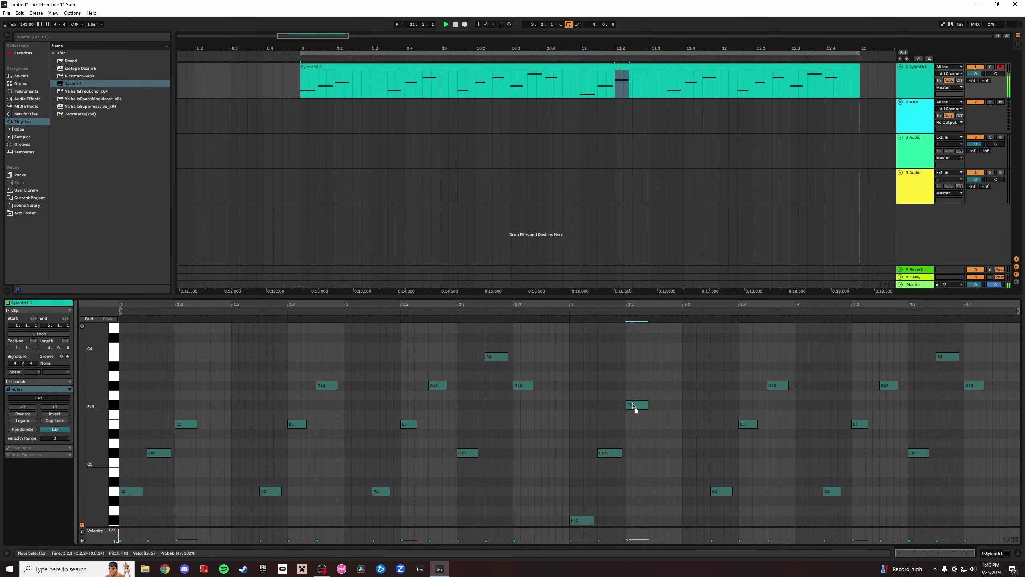
{"action": "key", "text": "space"}
{"action": "key", "text": "ctrl+z"}
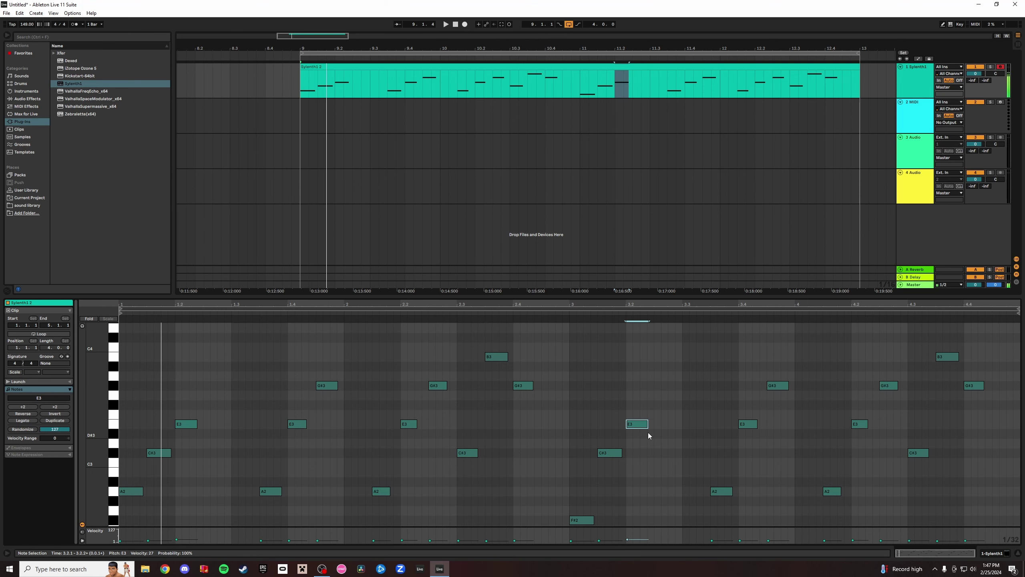
Audition alternative pitches between D3 and G#3 for the note at 3.2.1 during loop playback, and return it to E3.
{"action": "key", "text": "Up"}
{"action": "key", "text": "space"}
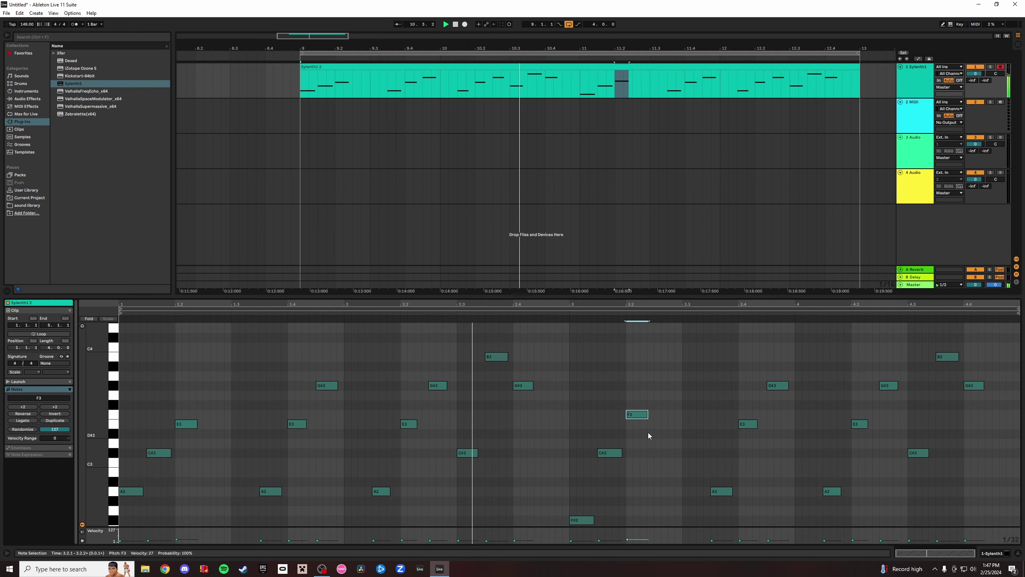
{"action": "key", "text": "Down"}
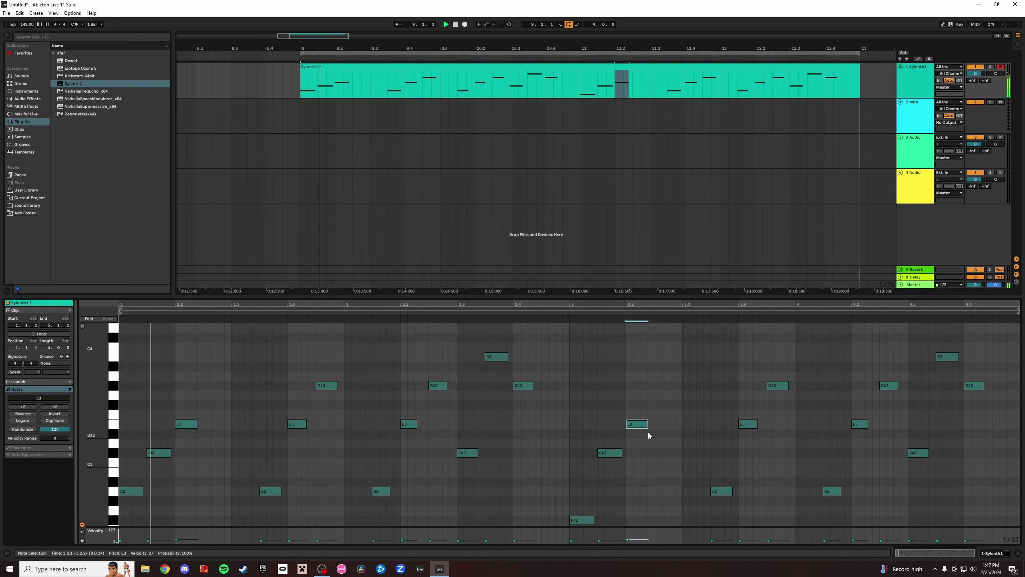
{"action": "key", "text": "Down"}
{"action": "key", "text": "Down"}
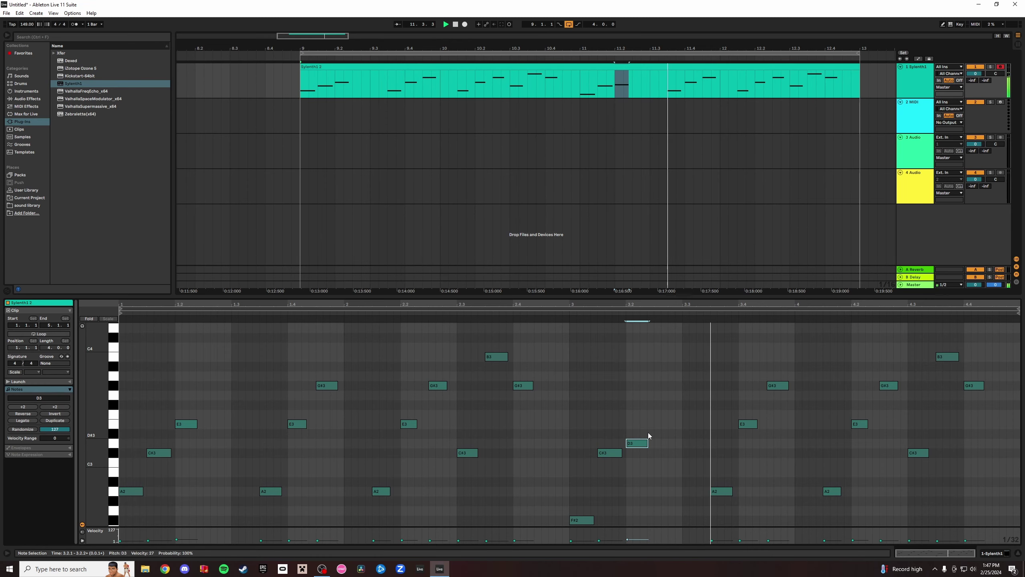
{"action": "key", "text": "Up"}
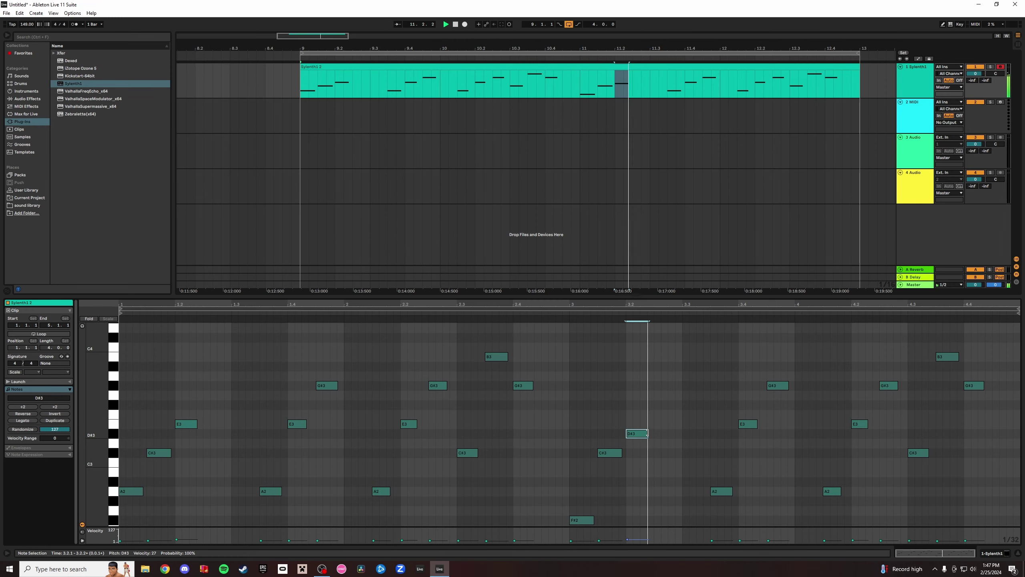
{"action": "key", "text": "Up"}
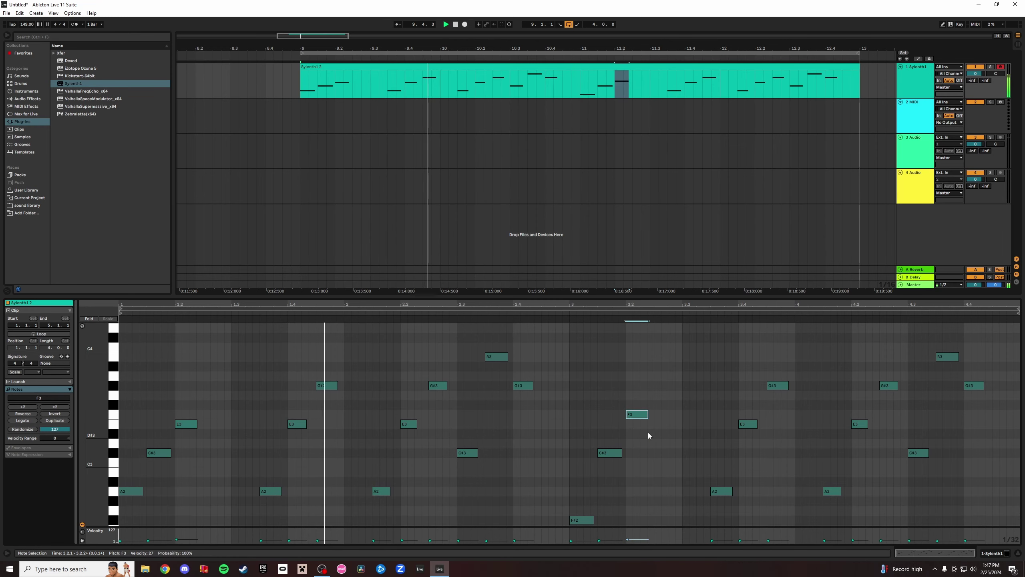
{"action": "key", "text": "Up"}
{"action": "key", "text": "Up"}
{"action": "key", "text": "Up"}
{"action": "key", "text": "Up"}
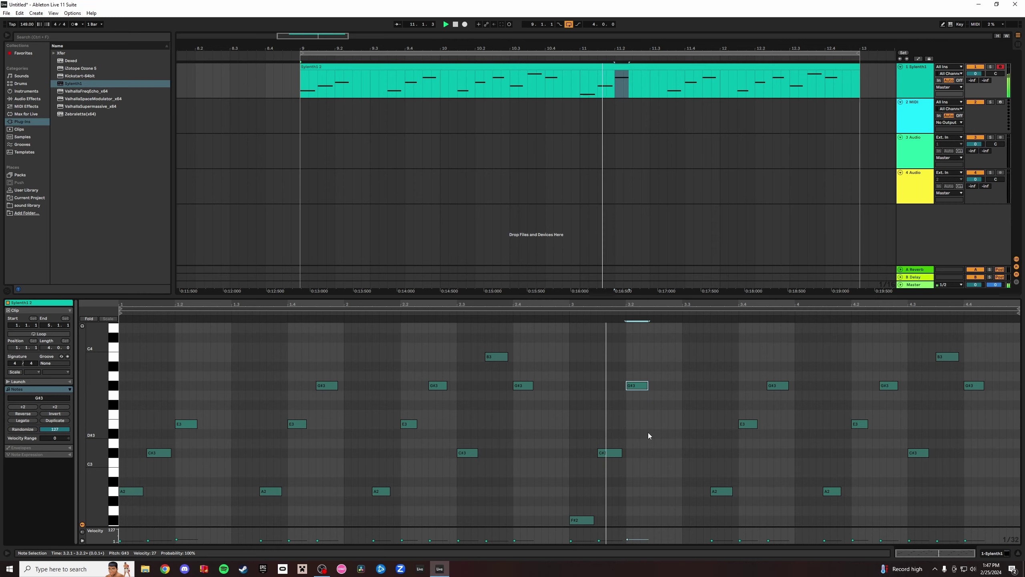
{"action": "key", "text": "Down"}
{"action": "key", "text": "Down"}
{"action": "key", "text": "Down"}
{"action": "key", "text": "Down"}
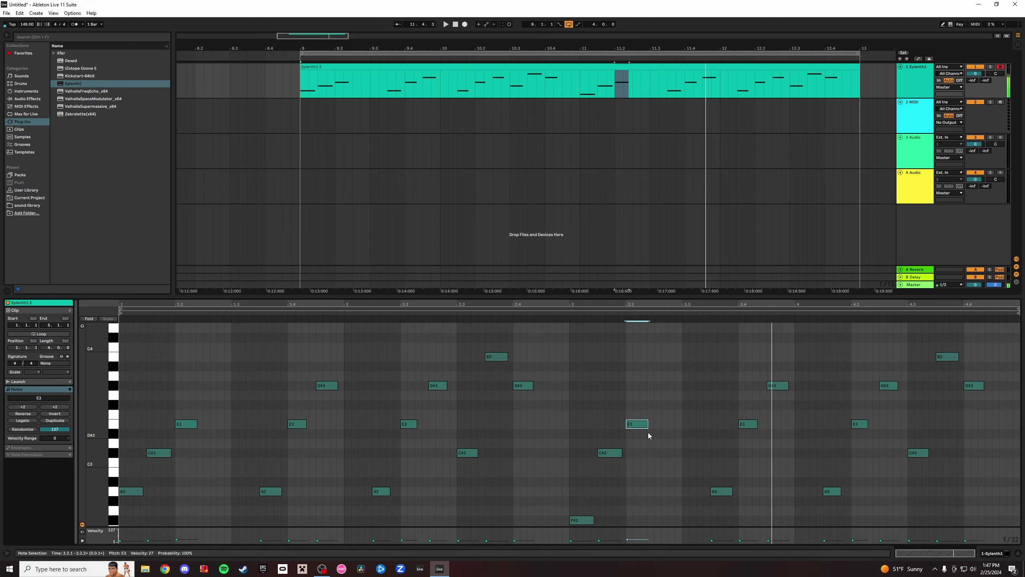
In the clip's third bar, lower the A2 note at 3.3.3 to F#2 and the E3 note at 3.4.1 to C#3.
{"action": "left_click", "coordinate": [719, 492]}
{"action": "key", "text": "Down"}
{"action": "key", "text": "Down"}
{"action": "key", "text": "Down"}
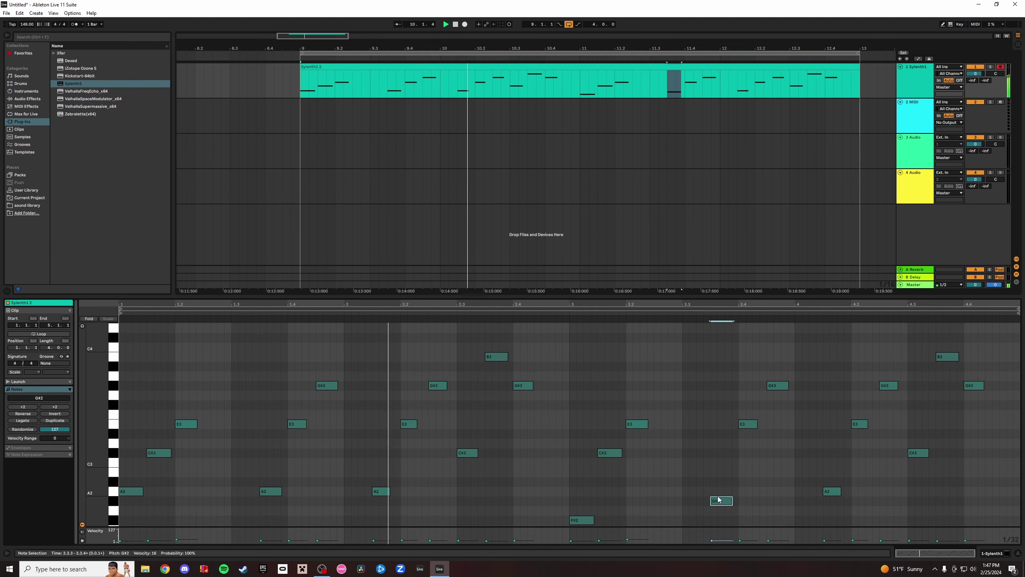
{"action": "left_click", "coordinate": [753, 427]}
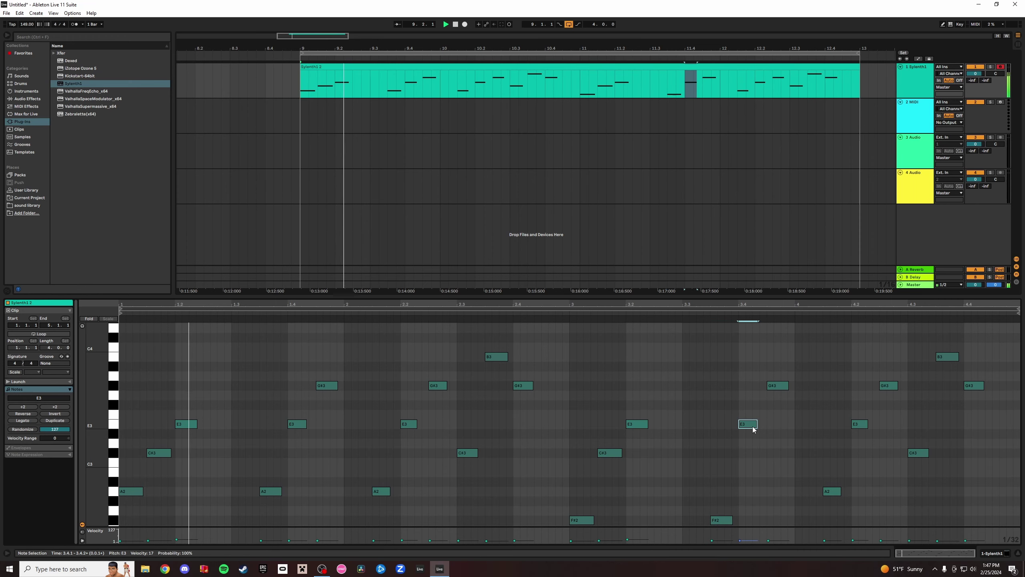
{"action": "key", "text": "Down"}
{"action": "key", "text": "Down"}
{"action": "key", "text": "Down"}
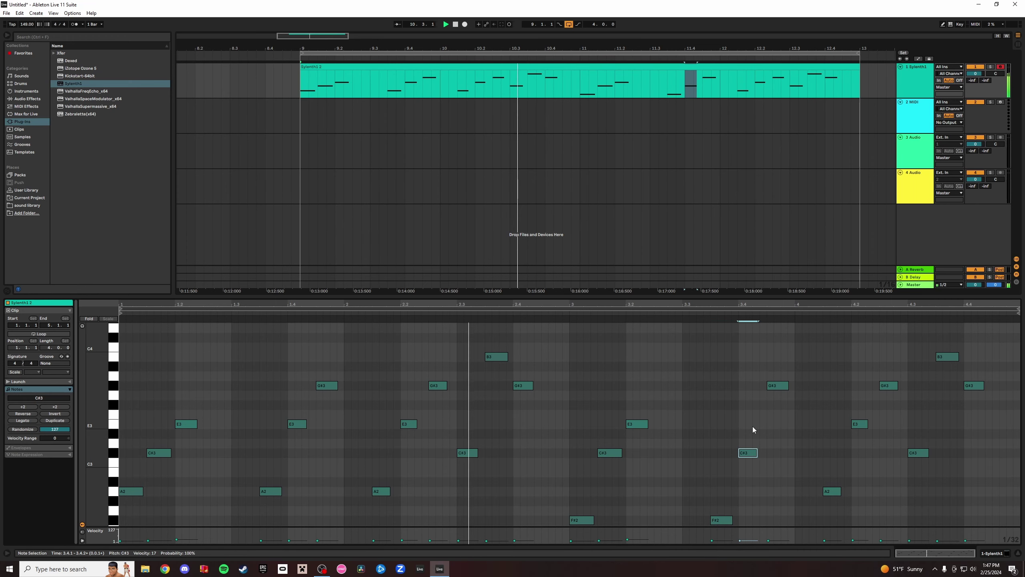
{"action": "left_click", "coordinate": [782, 386]}
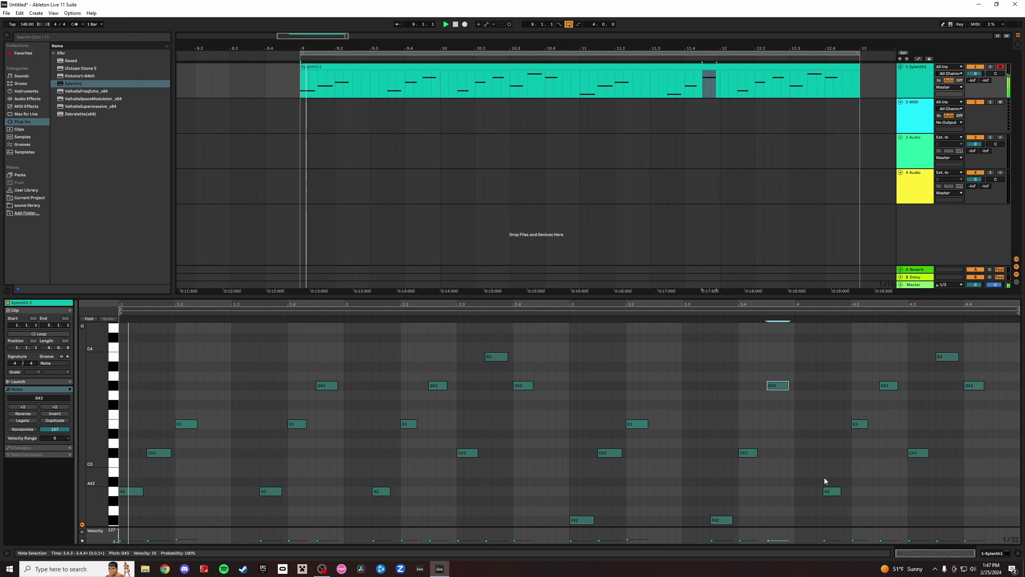
Lower the A2 note at 4.1.3 in the clip's fourth bar to D2.
{"action": "left_click", "coordinate": [833, 492]}
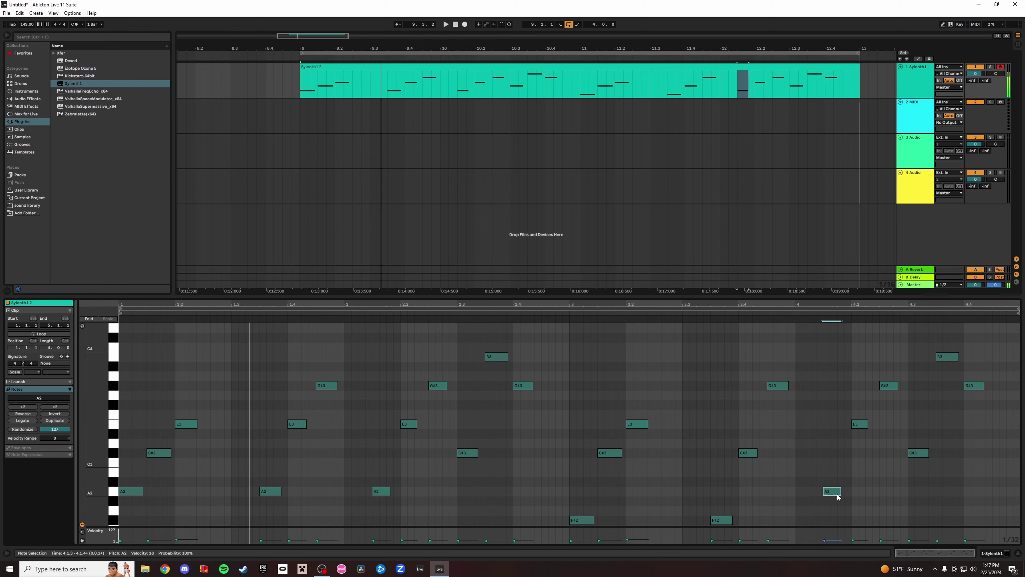
{"action": "key", "text": "Down"}
{"action": "key", "text": "Down"}
{"action": "key", "text": "Down"}
{"action": "key", "text": "Down"}
{"action": "key", "text": "Down"}
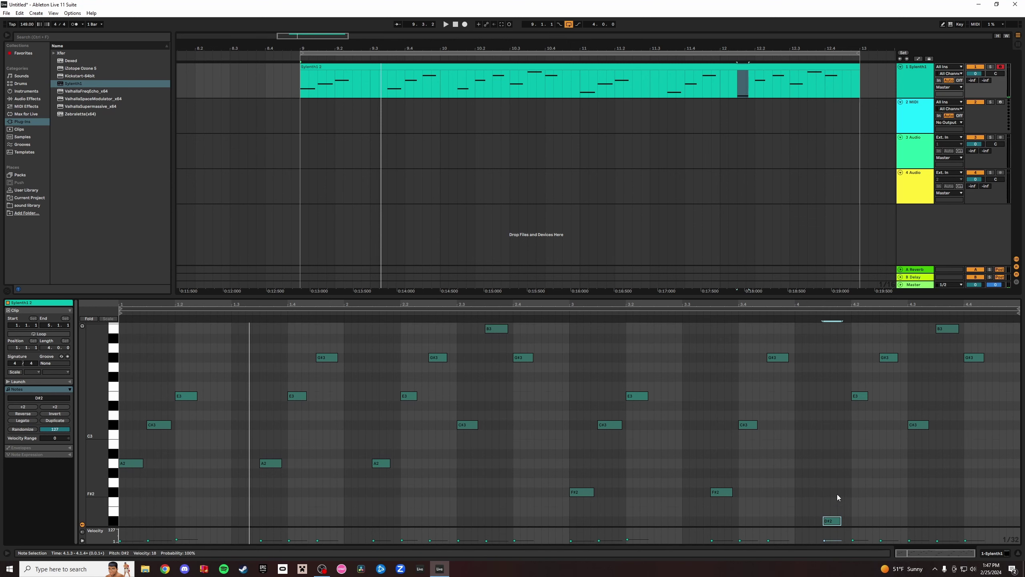
{"action": "key", "text": "Down"}
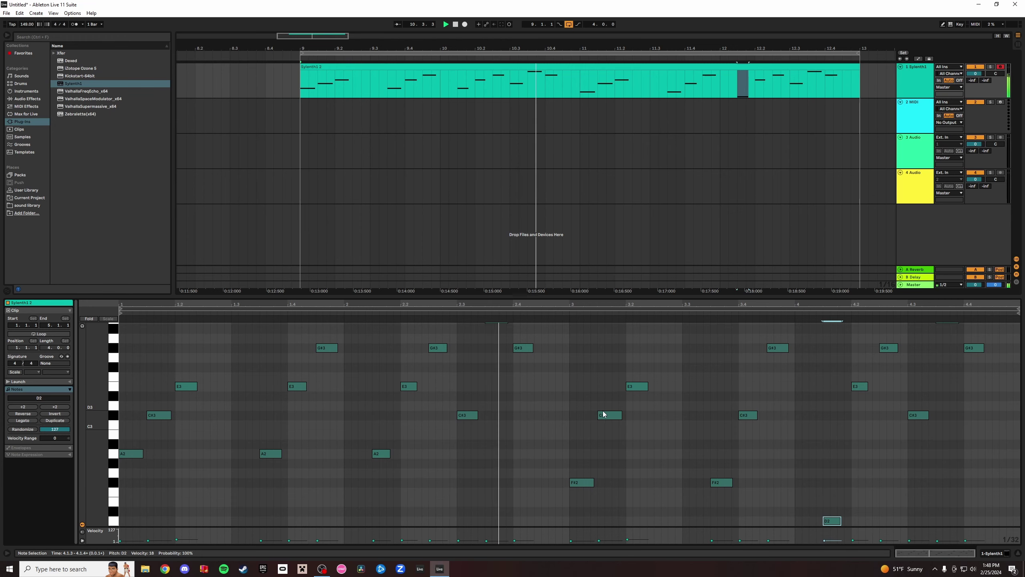
Lower the E3 note at 4.2.1 to A#2 and the G#3 note at 4.2.3 to E3.
{"action": "scroll", "coordinate": [622, 422], "scroll_direction": "up", "scroll_amount": 1}
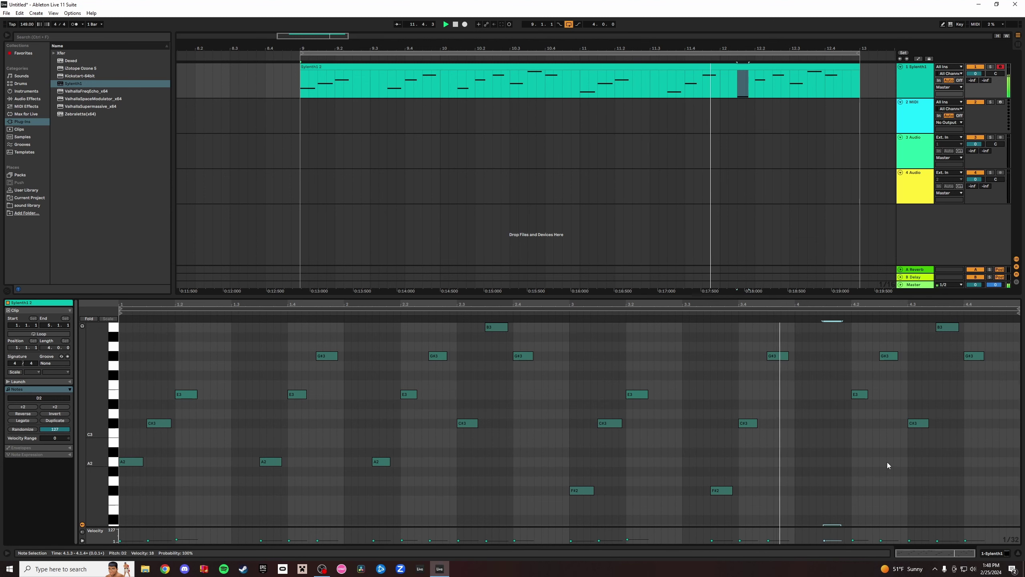
{"action": "scroll", "coordinate": [888, 461], "scroll_direction": "down", "scroll_amount": 3}
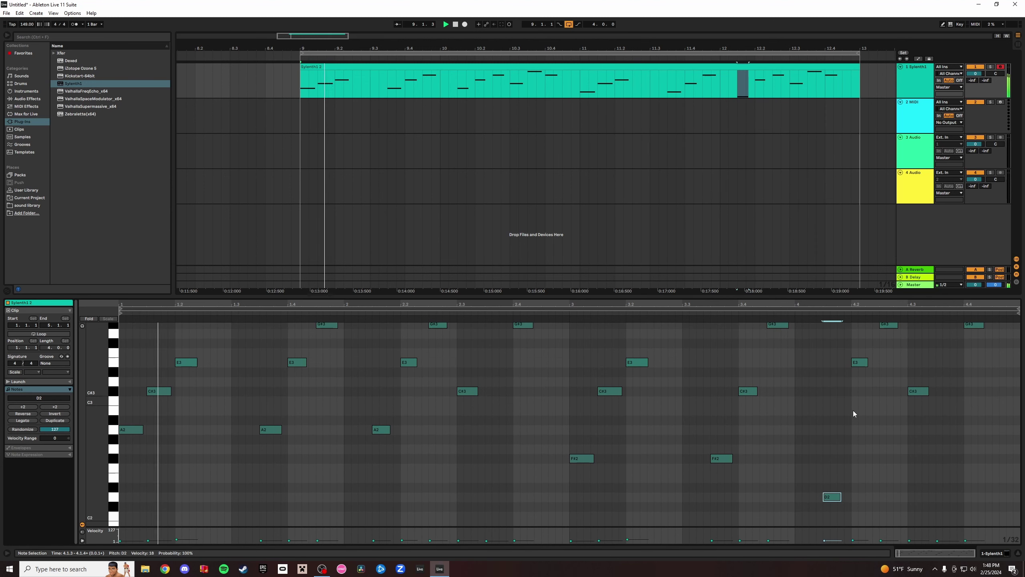
{"action": "scroll", "coordinate": [857, 400], "scroll_direction": "up", "scroll_amount": 2}
{"action": "left_click_drag", "start_coordinate": [862, 381], "coordinate": [863, 451]}
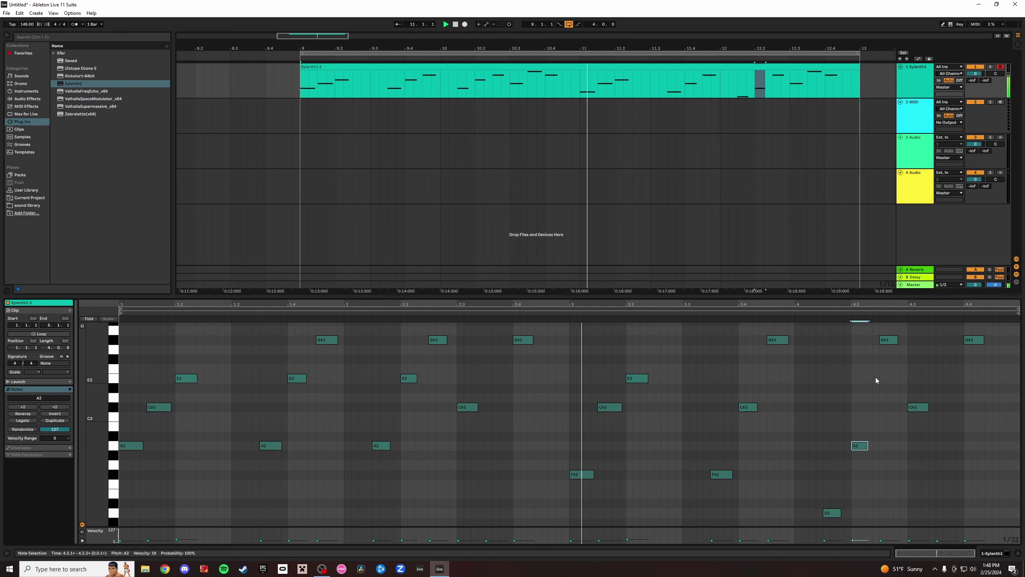
{"action": "left_click_drag", "start_coordinate": [889, 341], "coordinate": [890, 380]}
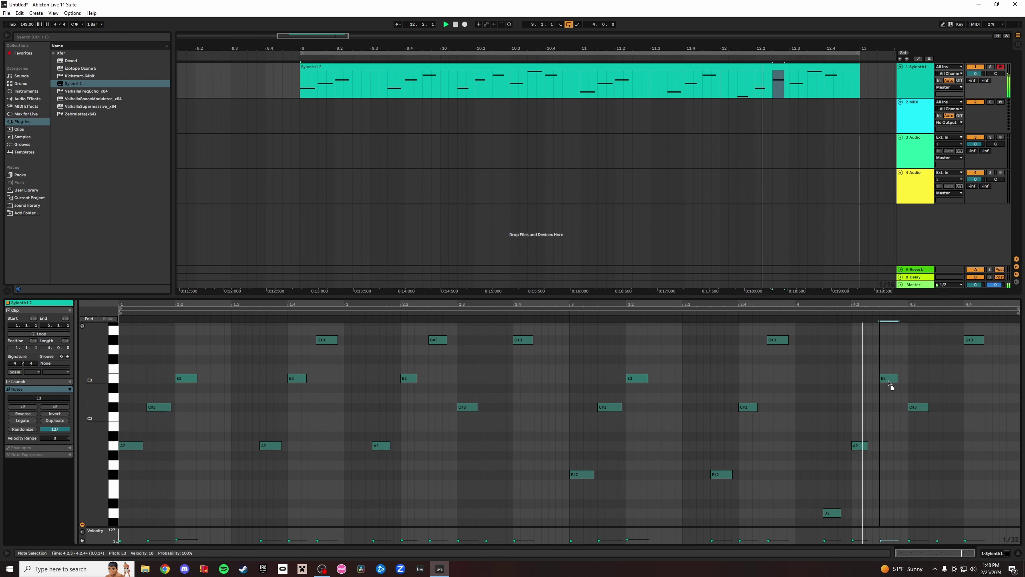
{"action": "left_click_drag", "start_coordinate": [859, 446], "coordinate": [862, 436]}
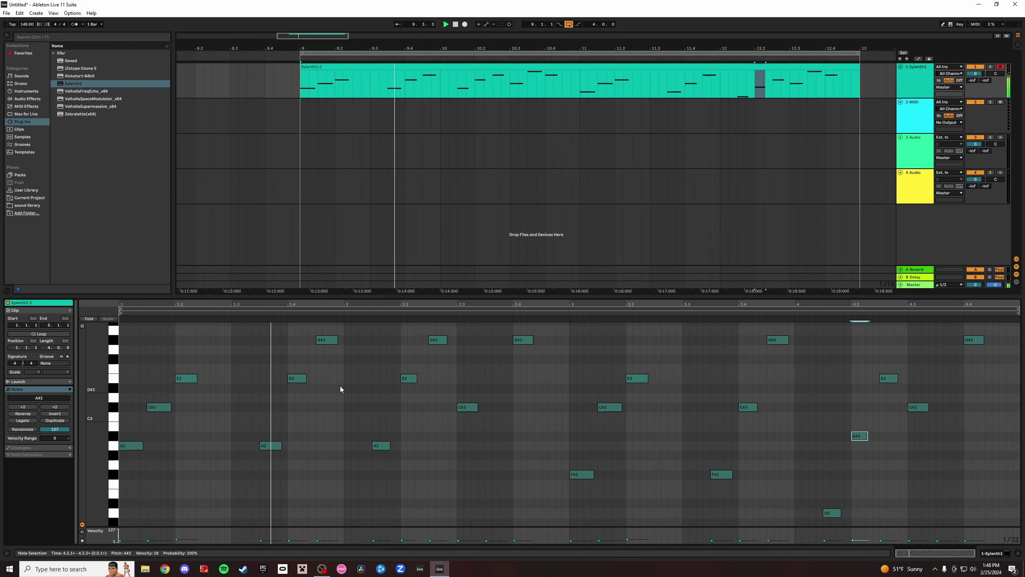
Try a lower pitch for the E3 note at 1.4.1, and lower the E3 note at 2.2.1 to D3.
{"action": "left_click_drag", "start_coordinate": [299, 381], "coordinate": [299, 395]}
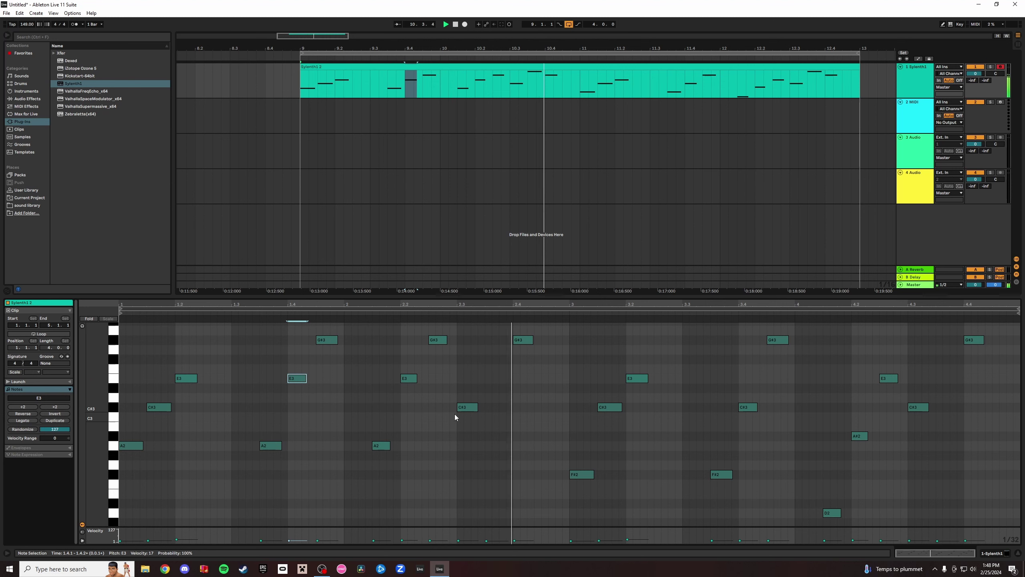
{"action": "left_click_drag", "start_coordinate": [407, 378], "coordinate": [409, 398]}
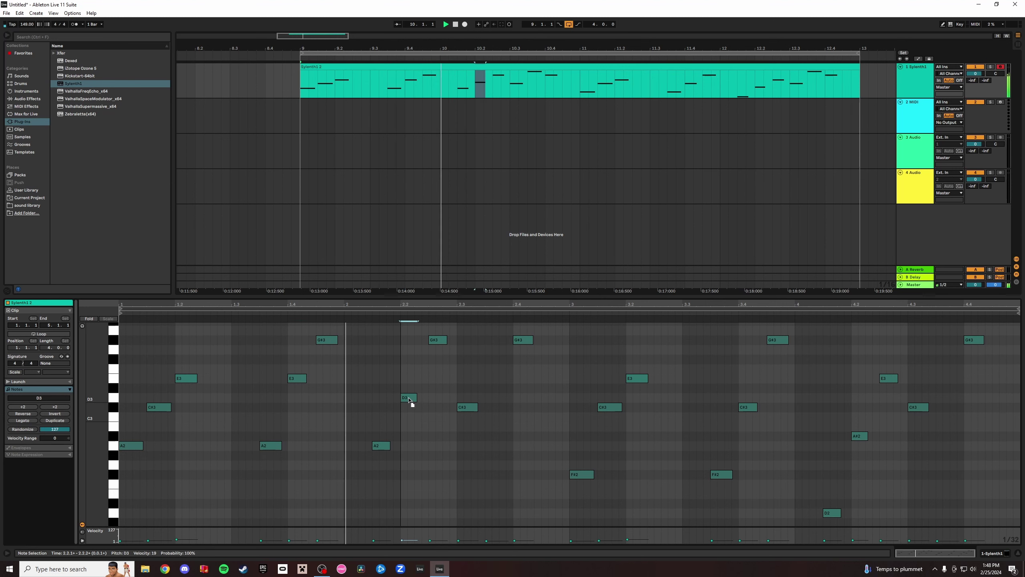
Undo the last pitch change of the note at 2.2.1.
{"action": "key", "text": "ctrl+z"}
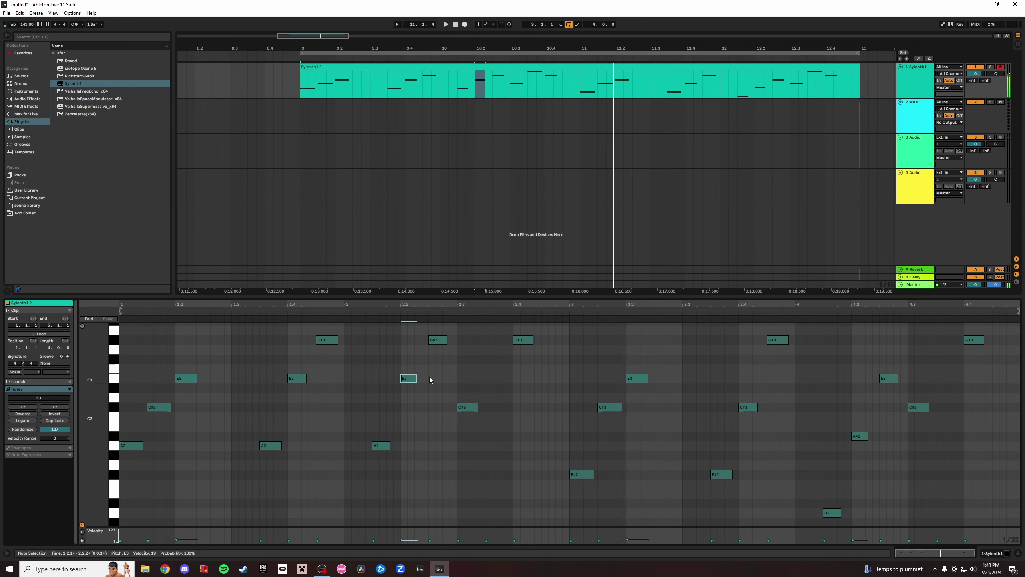
Try raising the C#3 note at 2.3.1 to D3, and undo the change.
{"action": "left_click", "coordinate": [468, 407]}
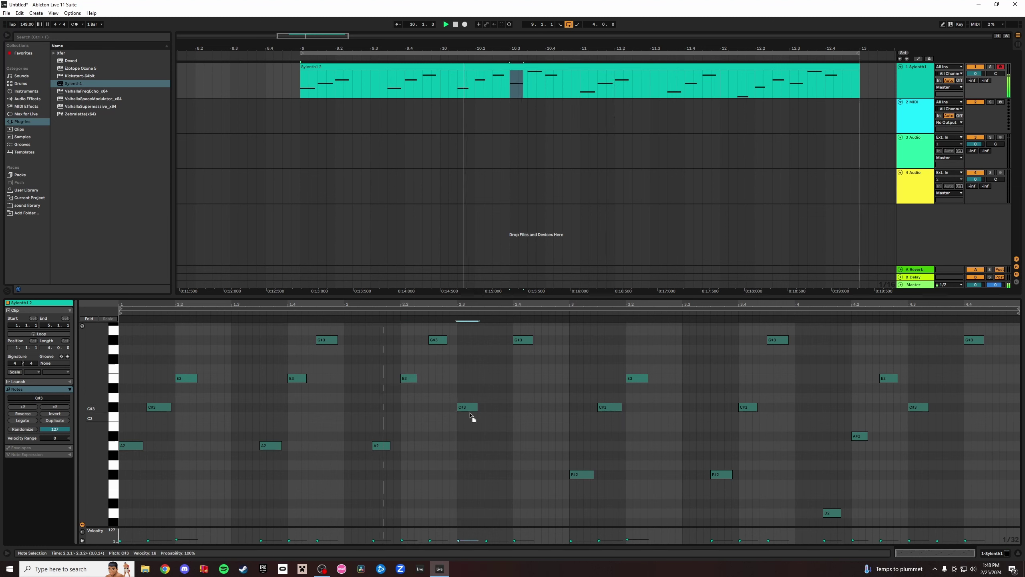
{"action": "left_click_drag", "start_coordinate": [470, 413], "coordinate": [467, 401]}
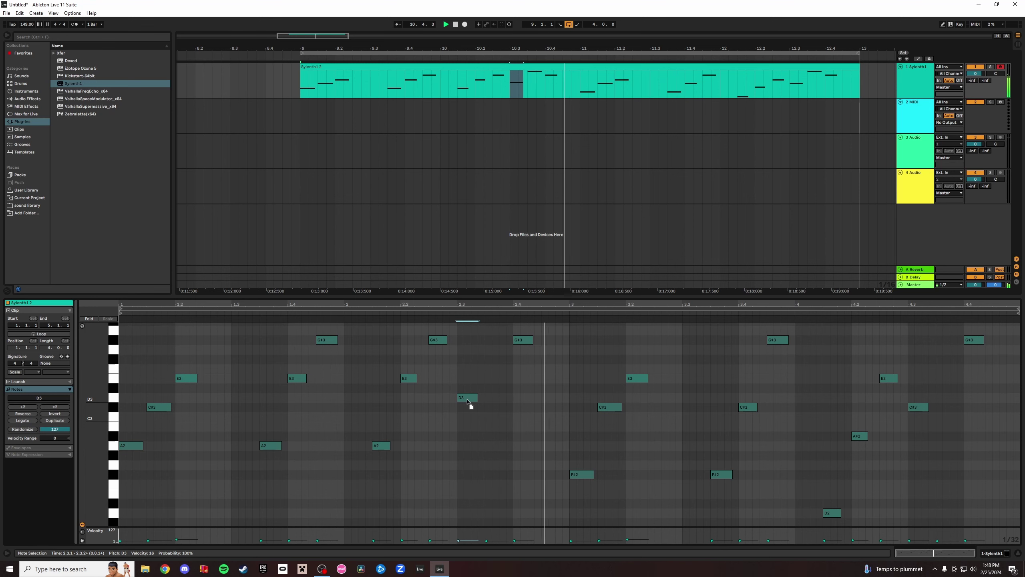
{"action": "key", "text": "ctrl+z"}
In the clip's fourth bar, lower the A#2 note at 4.2.1 to A2 and the C#3 note at 4.3.1 to F#2.
{"action": "scroll", "coordinate": [468, 429], "scroll_direction": "up", "scroll_amount": 2}
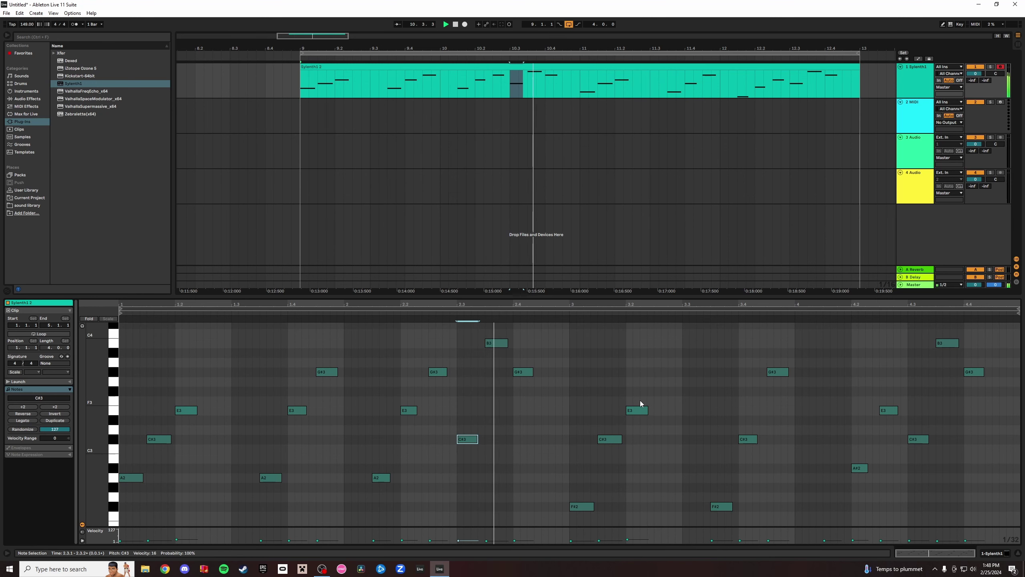
{"action": "scroll", "coordinate": [767, 472], "scroll_direction": "down", "scroll_amount": 1}
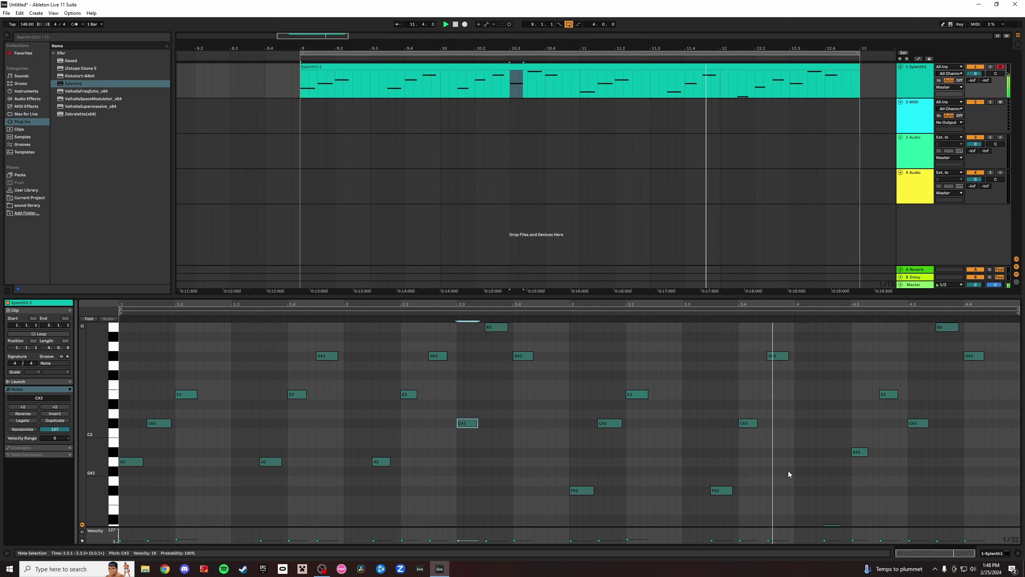
{"action": "scroll", "coordinate": [830, 478], "scroll_direction": "down", "scroll_amount": 2}
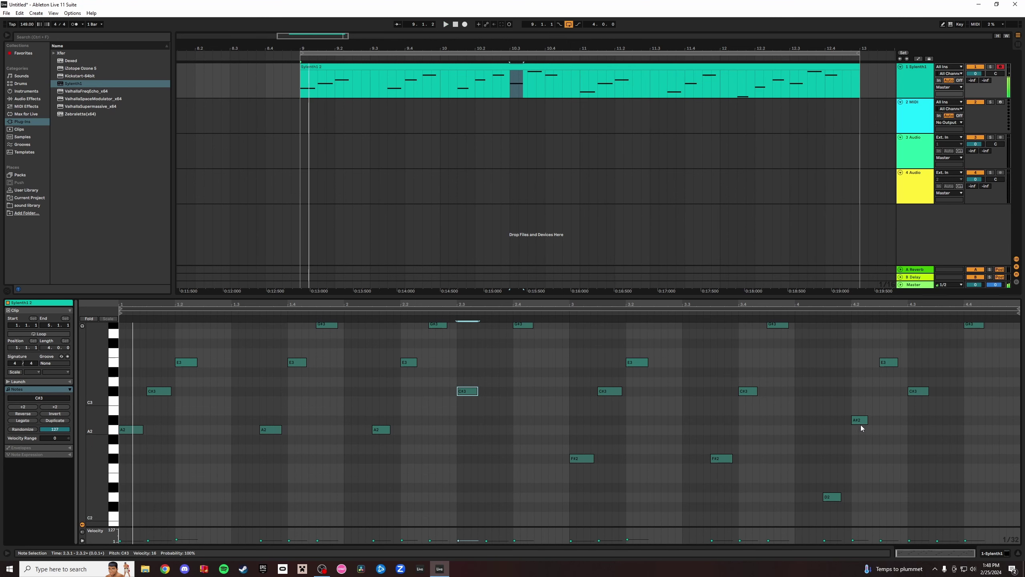
{"action": "mouse_move", "coordinate": [860, 425]}
{"action": "left_mouse_down"}
{"action": "mouse_move", "coordinate": [857, 435]}
{"action": "mouse_move", "coordinate": [864, 431]}
{"action": "left_mouse_up"}
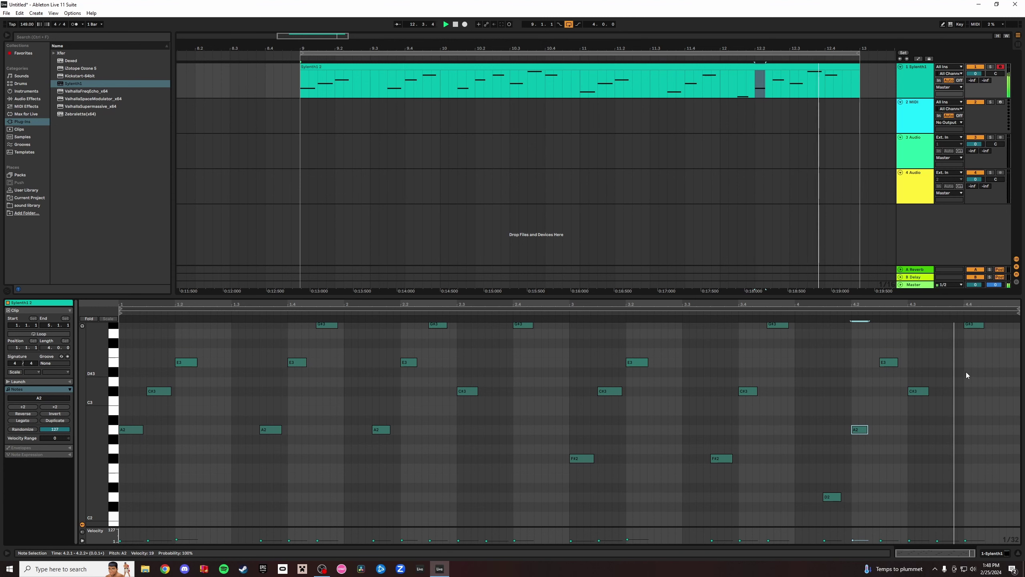
{"action": "left_click_drag", "start_coordinate": [925, 392], "coordinate": [915, 458]}
Lower the G#3 note at 4.4.1 to E3 and the E3 note at 4.2.3 to C#3.
{"action": "scroll", "coordinate": [977, 347], "scroll_direction": "up", "scroll_amount": 2}
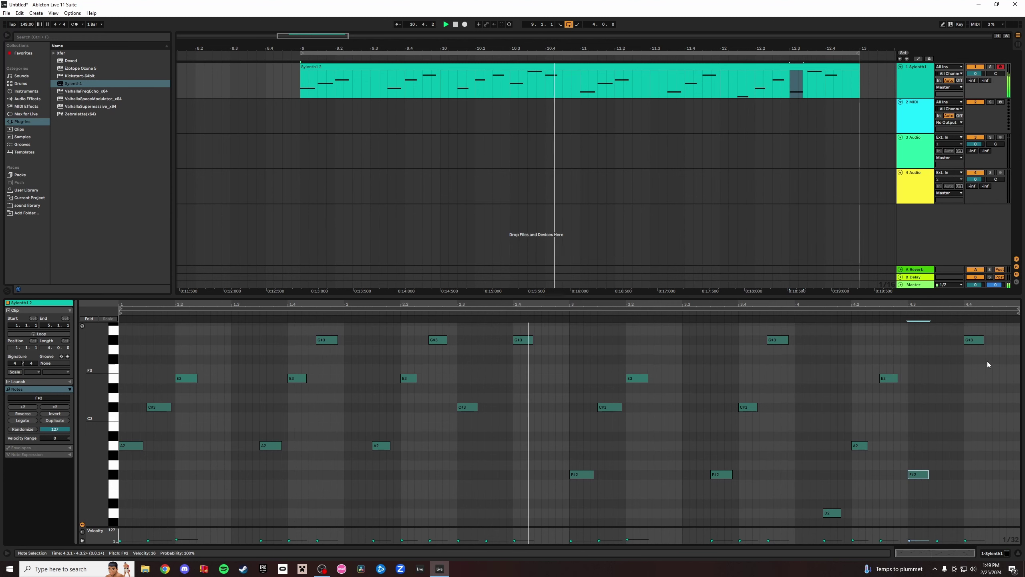
{"action": "double_click", "coordinate": [946, 349]}
{"action": "left_click_drag", "start_coordinate": [951, 349], "coordinate": [977, 379]}
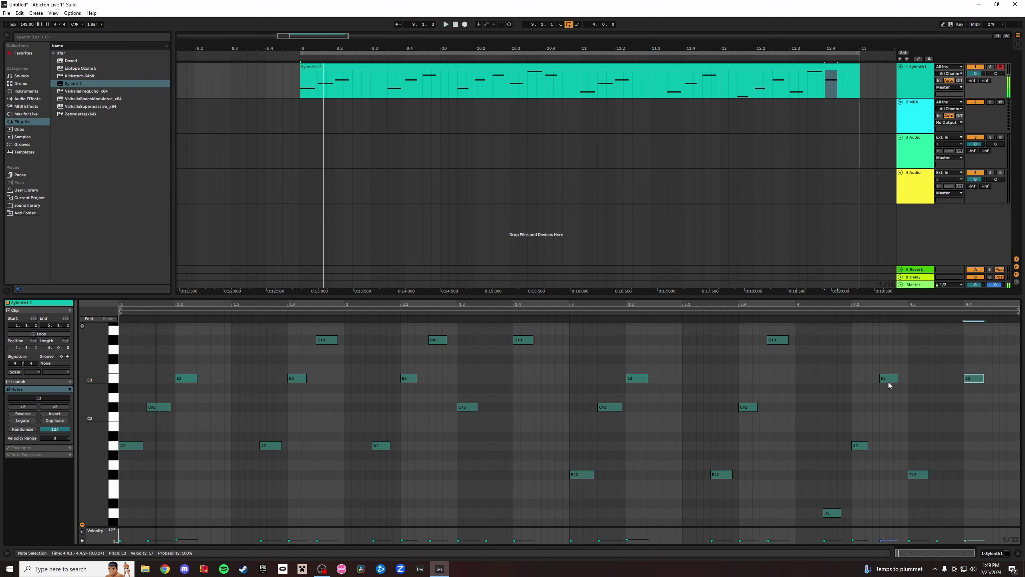
{"action": "left_click_drag", "start_coordinate": [888, 380], "coordinate": [888, 407]}
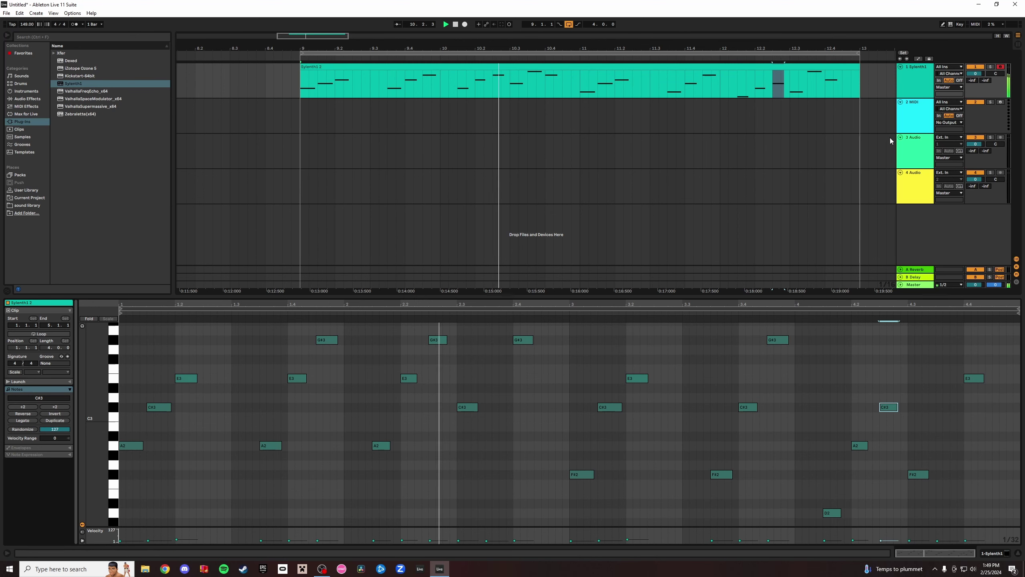
Set the playback start to bar 12 of the arrangement, and lower the F#2 note at 4.3.1 to D2.
{"action": "left_click_drag", "start_coordinate": [856, 44], "coordinate": [717, 81]}
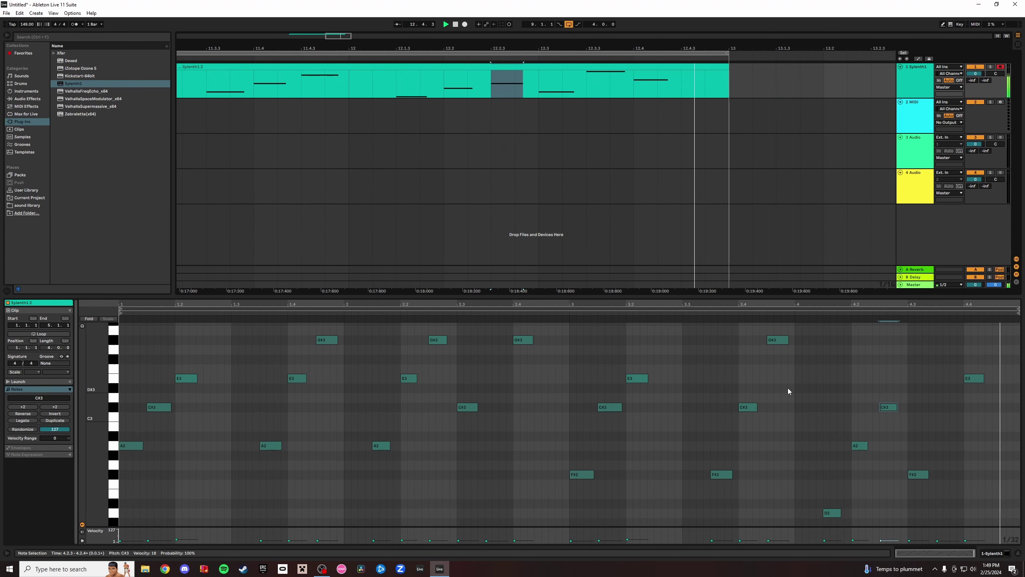
{"action": "left_click", "coordinate": [379, 89]}
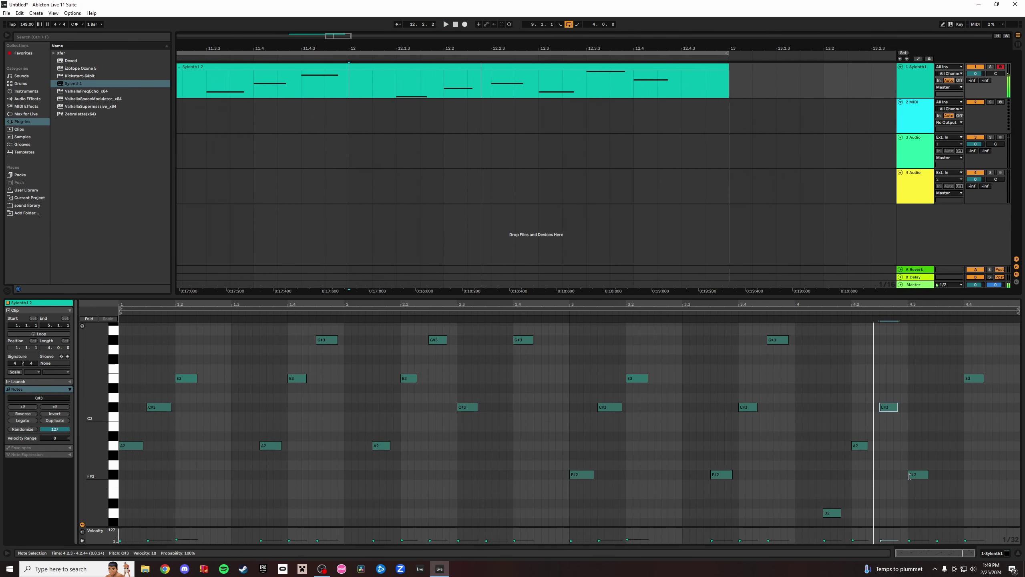
{"action": "left_click_drag", "start_coordinate": [910, 477], "coordinate": [911, 515]}
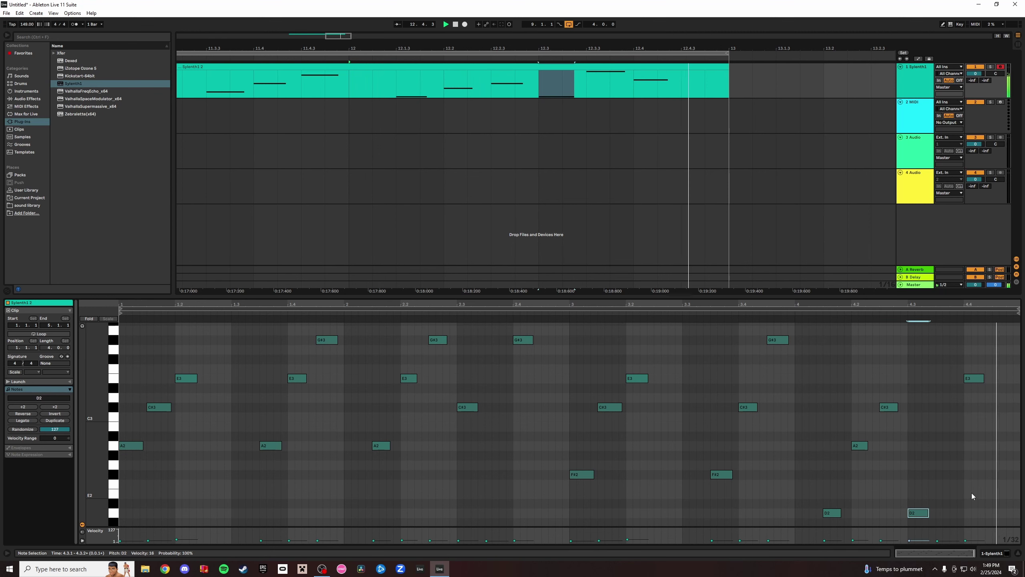
Try lowering the B3 note at 4.3.3 to A2.
{"action": "scroll", "coordinate": [931, 496], "scroll_direction": "up", "scroll_amount": 2}
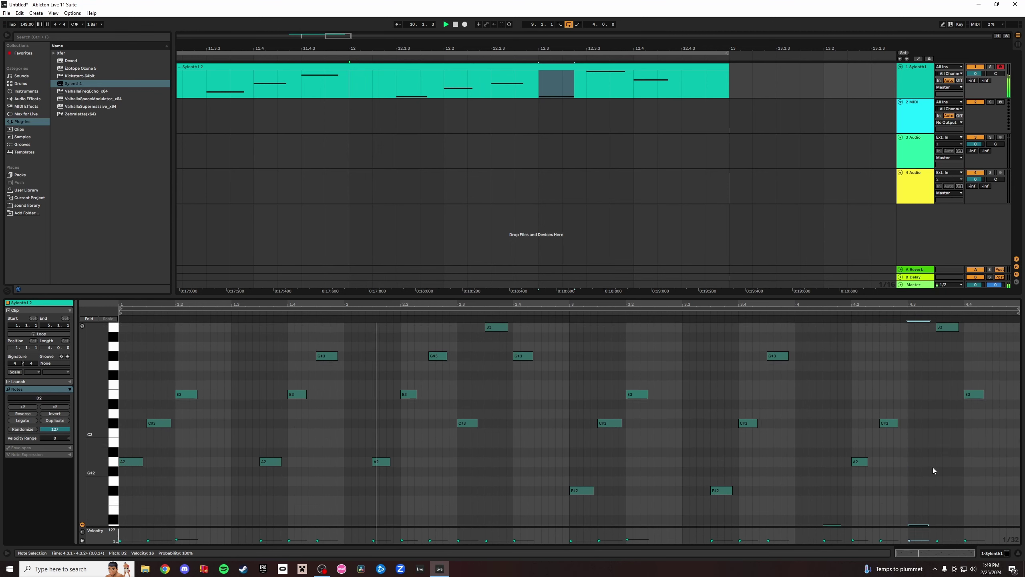
{"action": "scroll", "coordinate": [940, 428], "scroll_direction": "up", "scroll_amount": 1}
{"action": "left_click_drag", "start_coordinate": [947, 335], "coordinate": [946, 474]}
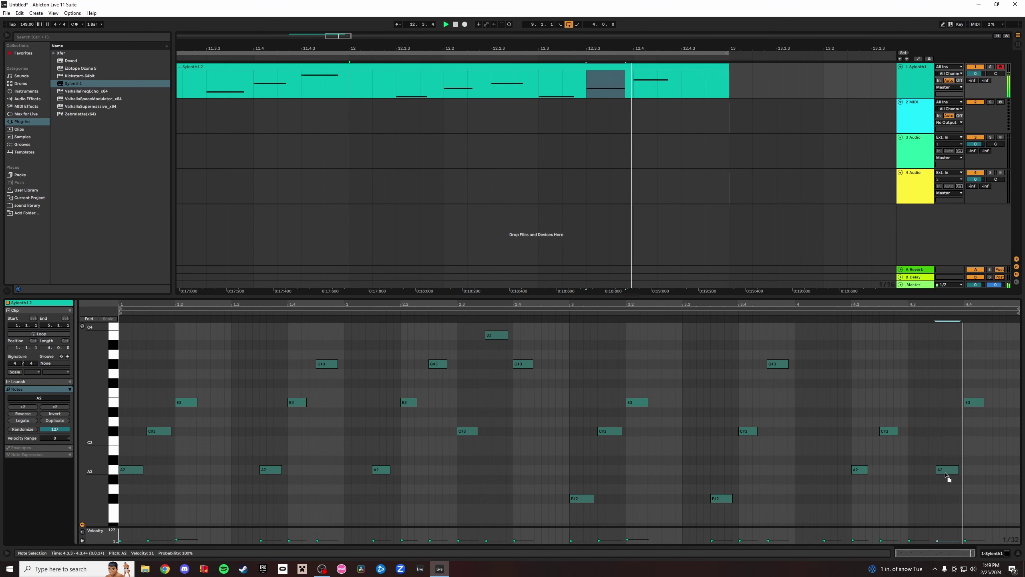
{"action": "left_click", "coordinate": [968, 404]}
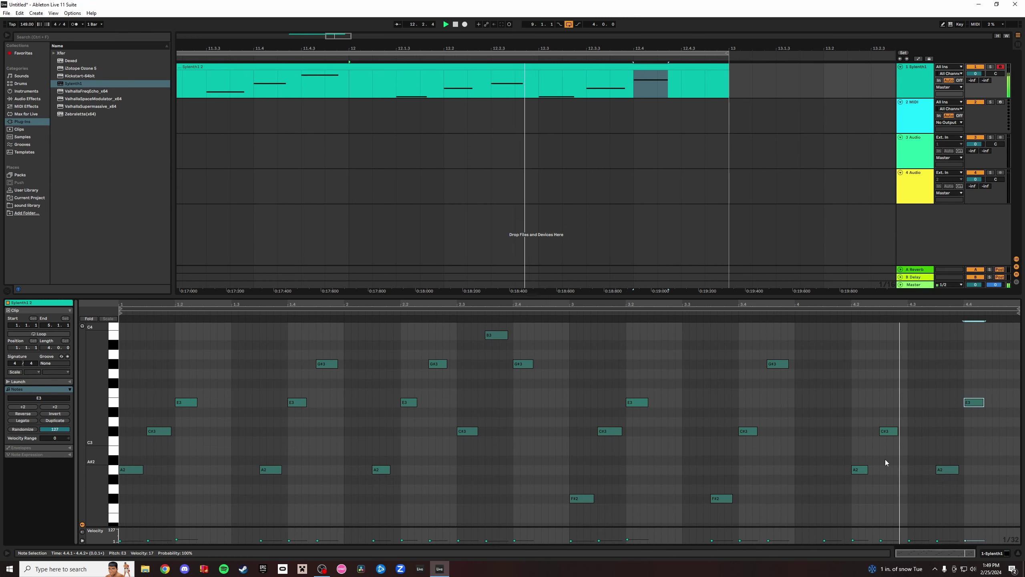
Try F#2 for the D2 note at 4.3.1 and B2 for the A2 note at 4.3.3.
{"action": "scroll", "coordinate": [908, 487], "scroll_direction": "down", "scroll_amount": 1}
{"action": "scroll", "coordinate": [908, 490], "scroll_direction": "down", "scroll_amount": 1}
{"action": "left_click_drag", "start_coordinate": [918, 490], "coordinate": [950, 429]}
{"action": "scroll", "coordinate": [946, 437], "scroll_direction": "up", "scroll_amount": 1}
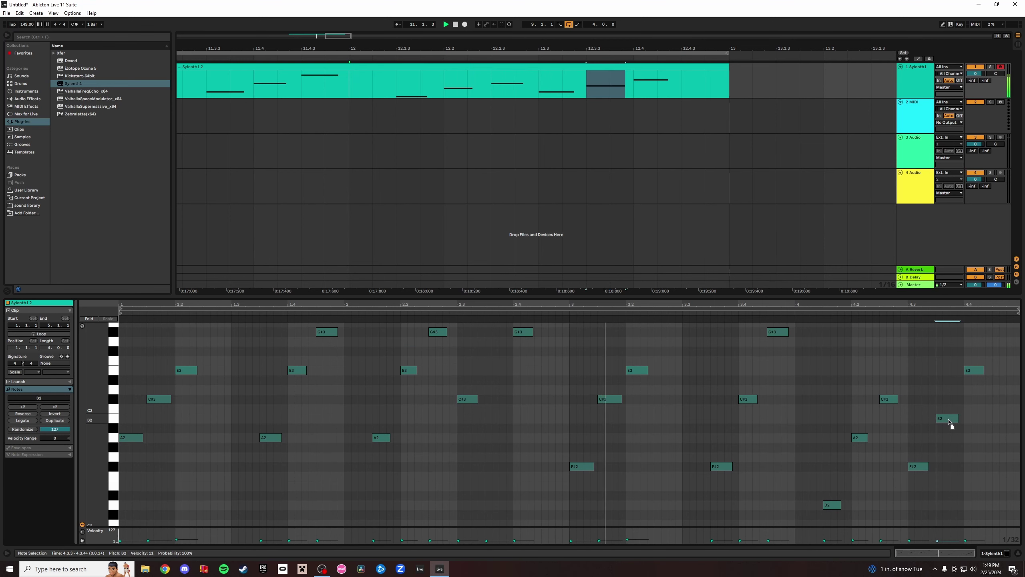
Try D3 for the B2 note at 4.3.3 and F#3 for the E3 note at 4.4.1.
{"action": "scroll", "coordinate": [925, 452], "scroll_direction": "up", "scroll_amount": 1}
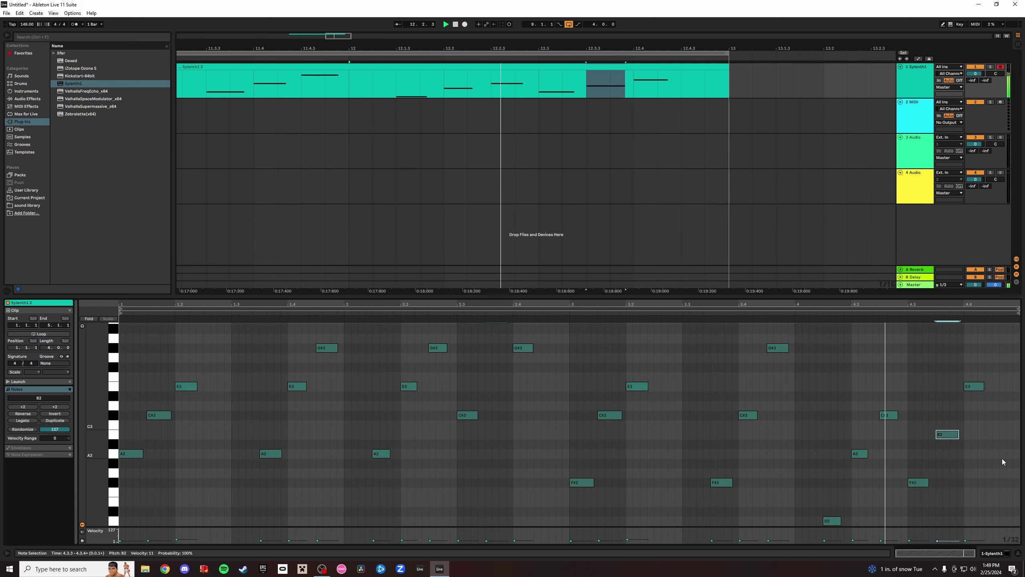
{"action": "left_click_drag", "start_coordinate": [953, 434], "coordinate": [975, 372]}
{"action": "left_click", "coordinate": [973, 372]}
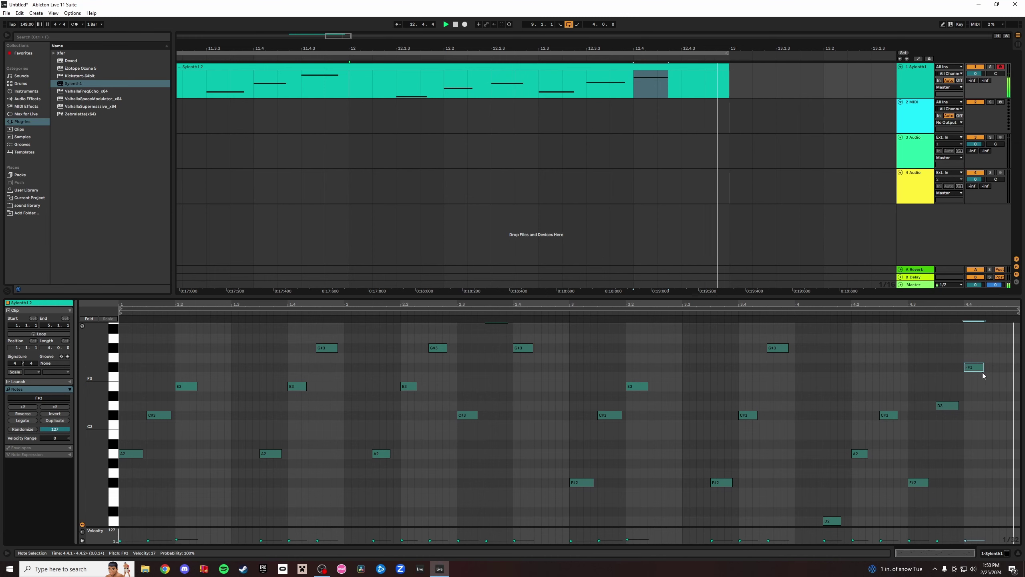
Try the pitches D2, F#2 and G#2 for the note at 4.3.1.
{"action": "scroll", "coordinate": [896, 496], "scroll_direction": "down", "scroll_amount": 1}
{"action": "left_click_drag", "start_coordinate": [917, 469], "coordinate": [920, 505]}
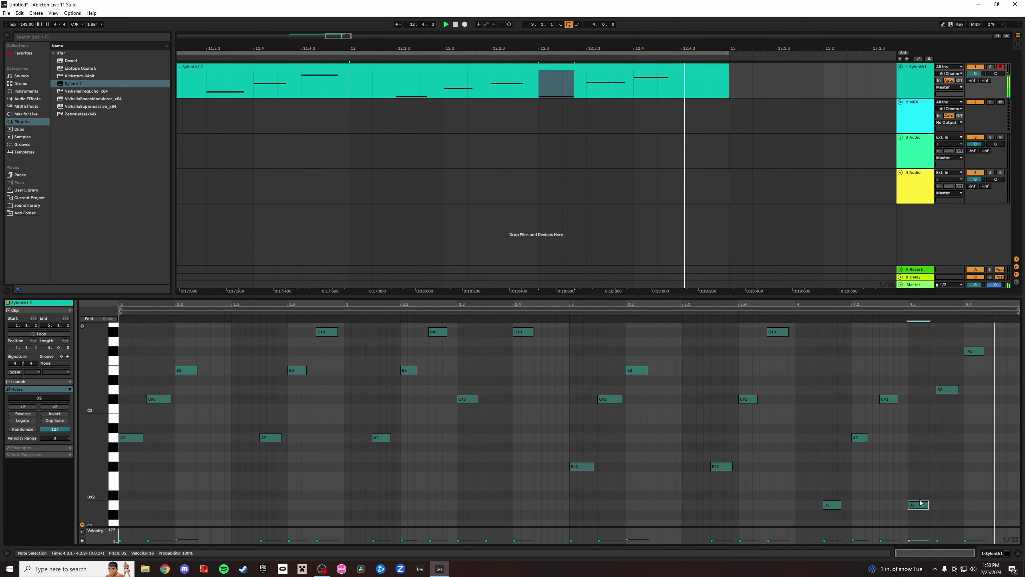
{"action": "key", "text": "Up"}
{"action": "key", "text": "Up"}
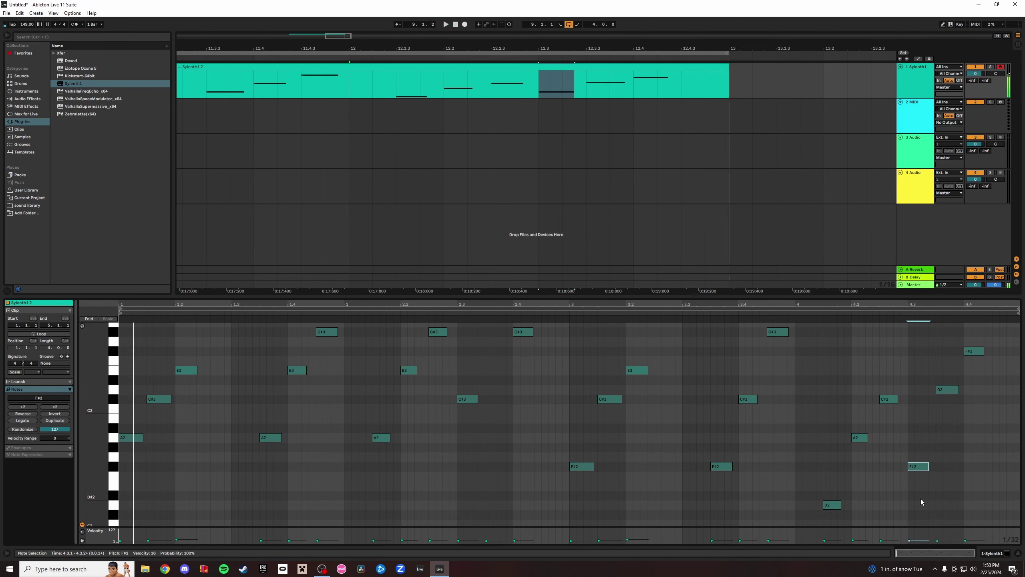
{"action": "key", "text": "Up"}
{"action": "key", "text": "Up"}
{"action": "key", "text": "Up"}
{"action": "key", "text": "Up"}
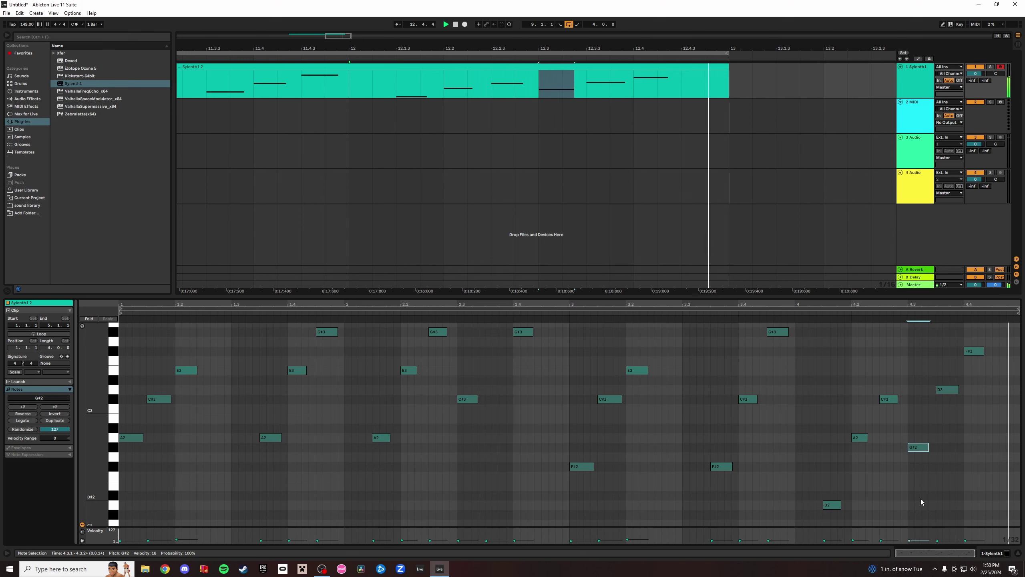
{"action": "key", "text": "Down"}
{"action": "key", "text": "Down"}
{"action": "key", "text": "Up"}
{"action": "key", "text": "Up"}
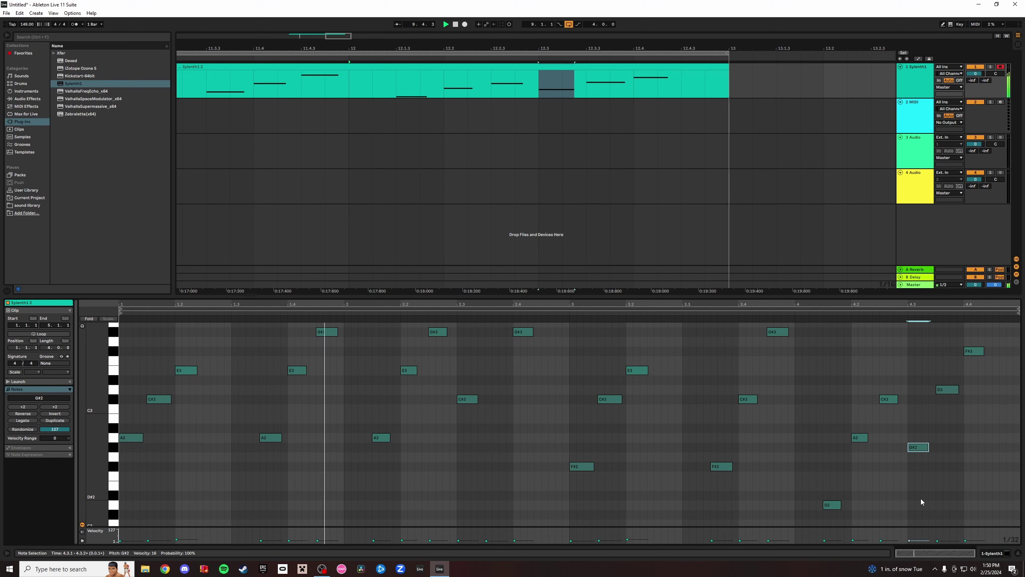
Lower the G#2 note at 4.3.1 stepwise through F#2 and E2 to D2.
{"action": "key", "text": "Down"}
{"action": "key", "text": "Down"}
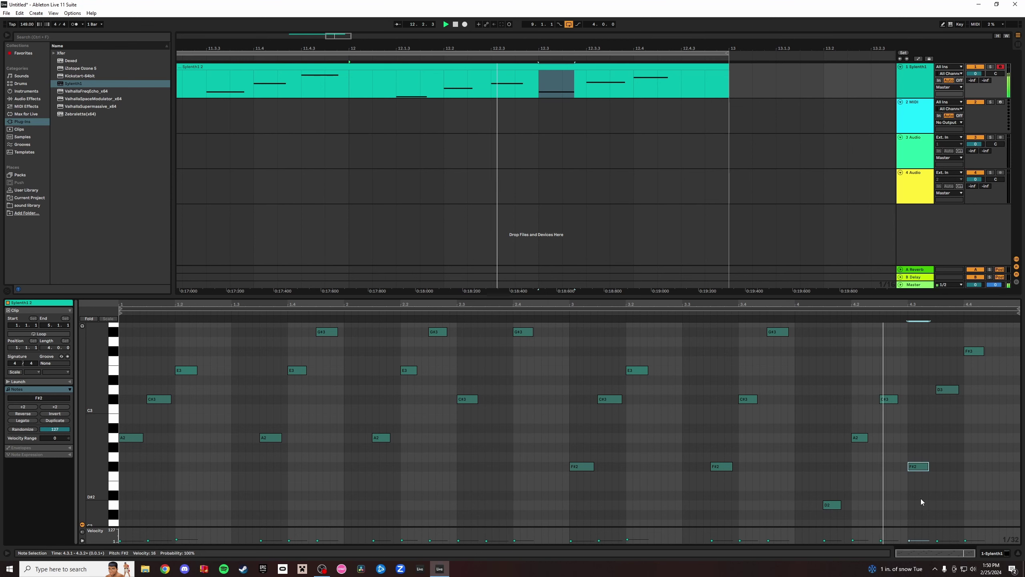
{"action": "key", "text": "Down"}
{"action": "key", "text": "Down"}
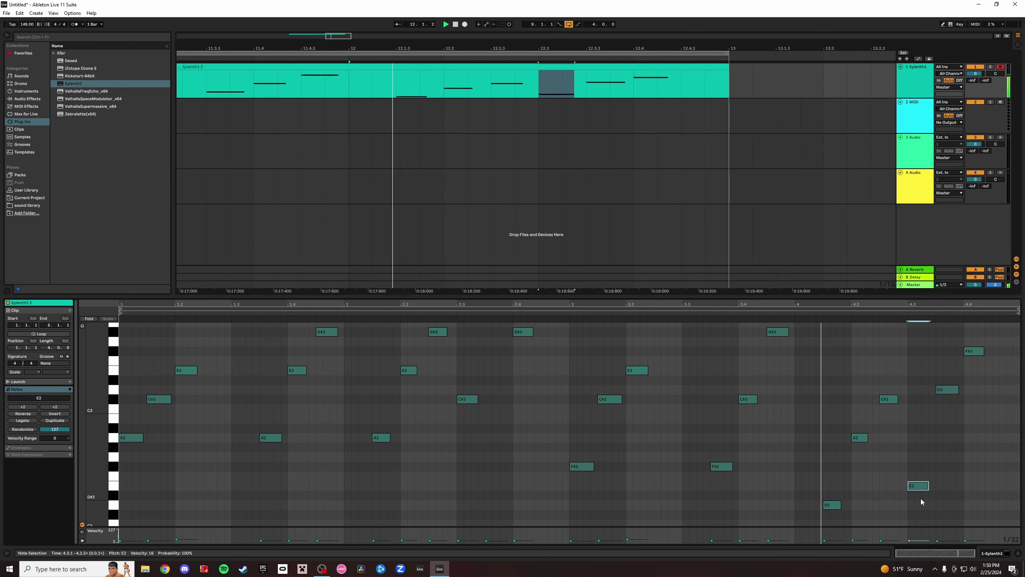
{"action": "key", "text": "Down"}
{"action": "key", "text": "Down"}
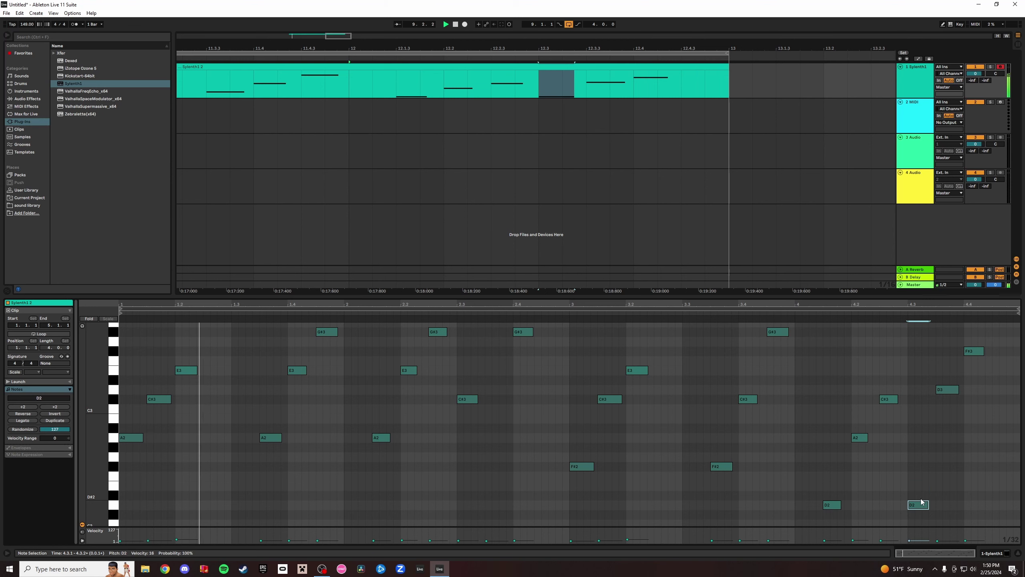
Lower the D3 note at 4.3.3 to F#2 and the F#3 note at 4.4.1 to E3.
{"action": "left_click_drag", "start_coordinate": [944, 389], "coordinate": [953, 448]}
{"action": "mouse_move", "coordinate": [976, 355]}
{"action": "left_mouse_down"}
{"action": "mouse_move", "coordinate": [976, 391]}
{"action": "mouse_move", "coordinate": [977, 369]}
{"action": "left_mouse_up"}
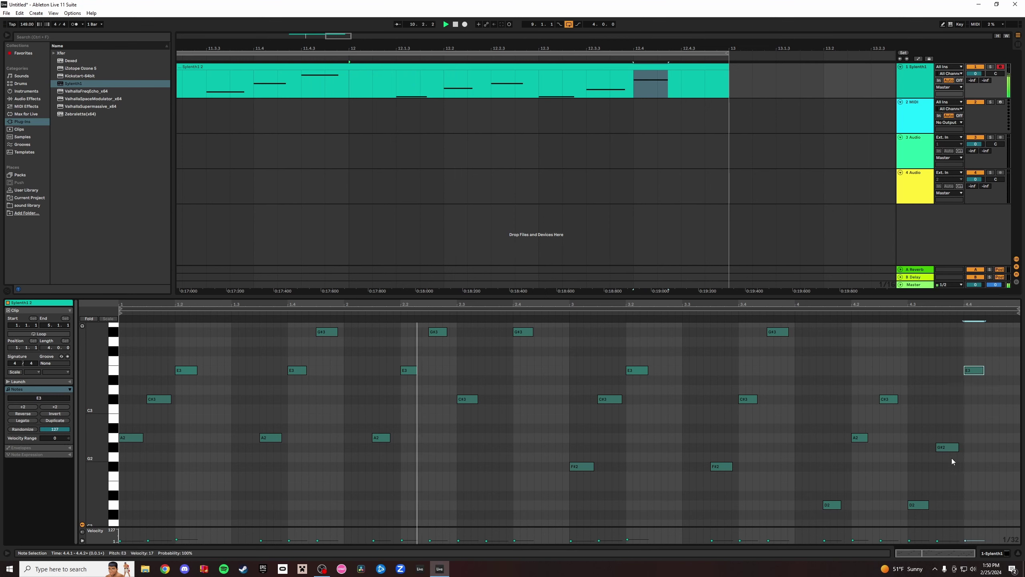
{"action": "left_click_drag", "start_coordinate": [953, 447], "coordinate": [955, 466]}
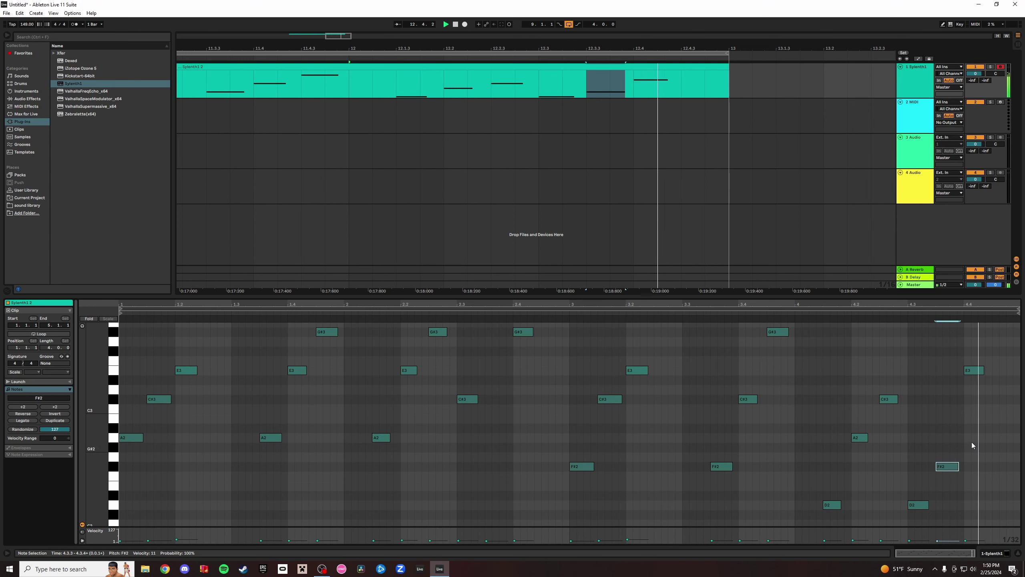
Try D3 and F#3 as the pitch of the clip's last note at 4.4.1.
{"action": "left_click_drag", "start_coordinate": [979, 373], "coordinate": [982, 395]}
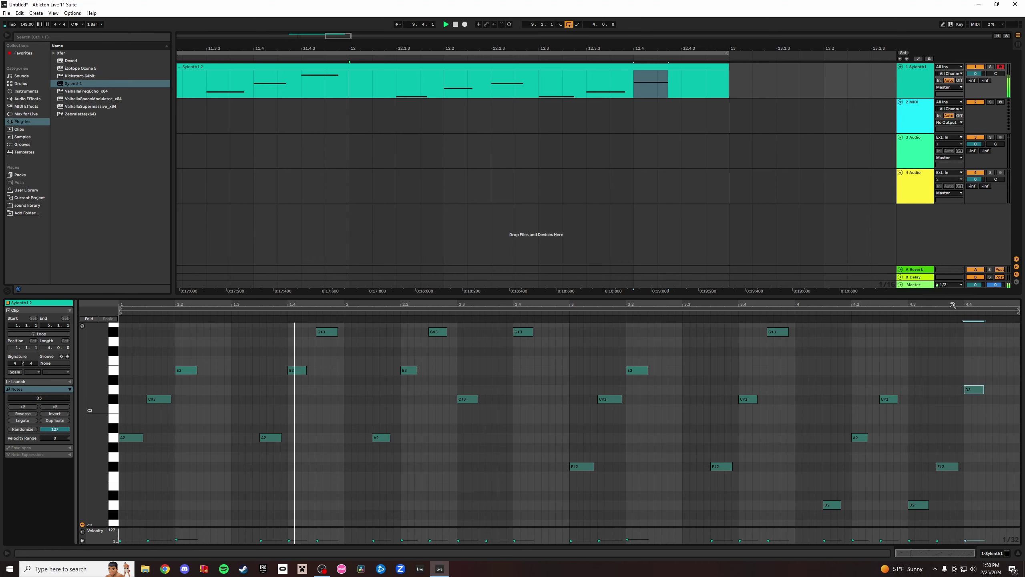
{"action": "left_click_drag", "start_coordinate": [601, 48], "coordinate": [674, 28]}
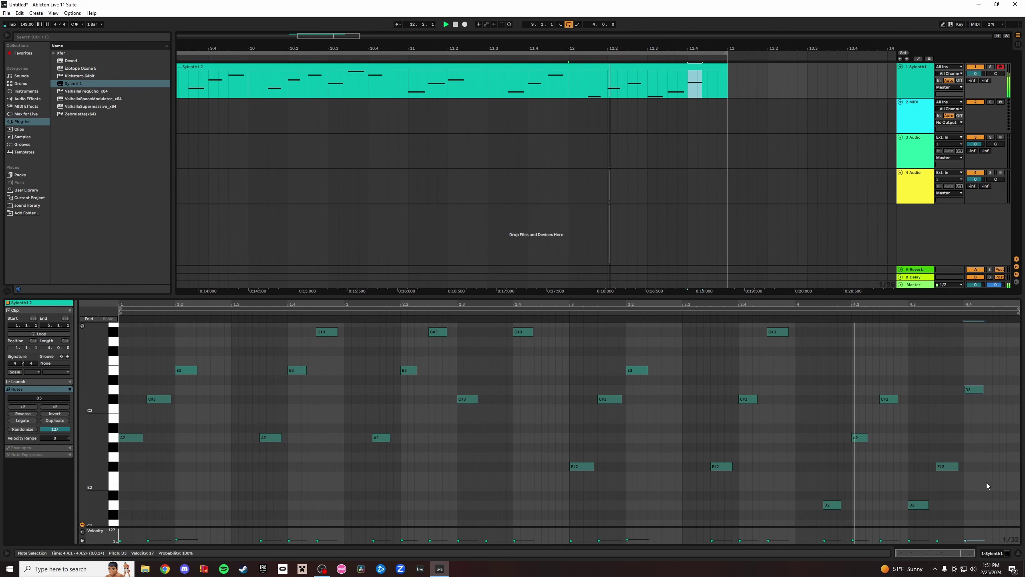
{"action": "left_click", "coordinate": [971, 391]}
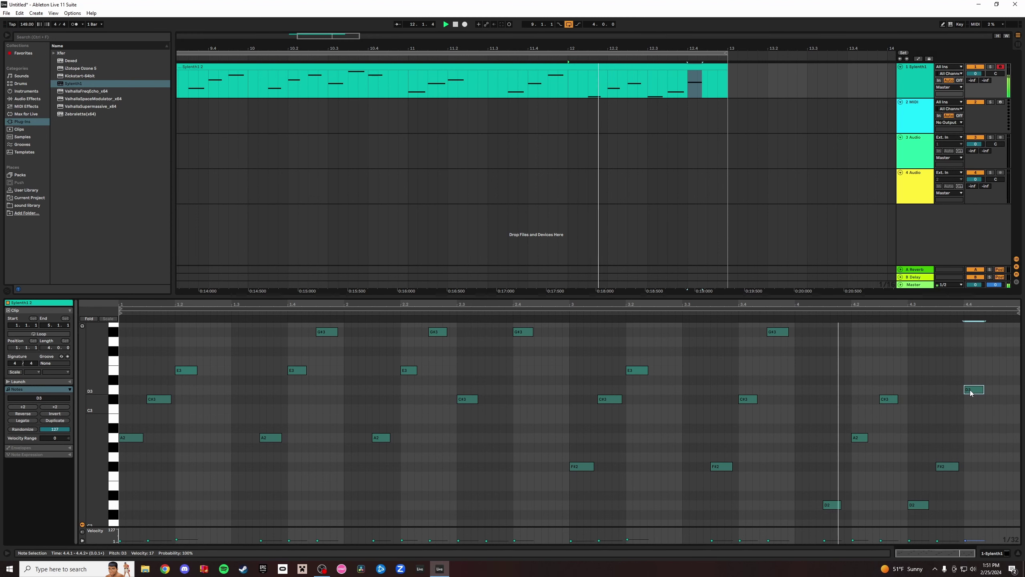
{"action": "left_click_drag", "start_coordinate": [971, 391], "coordinate": [981, 350]}
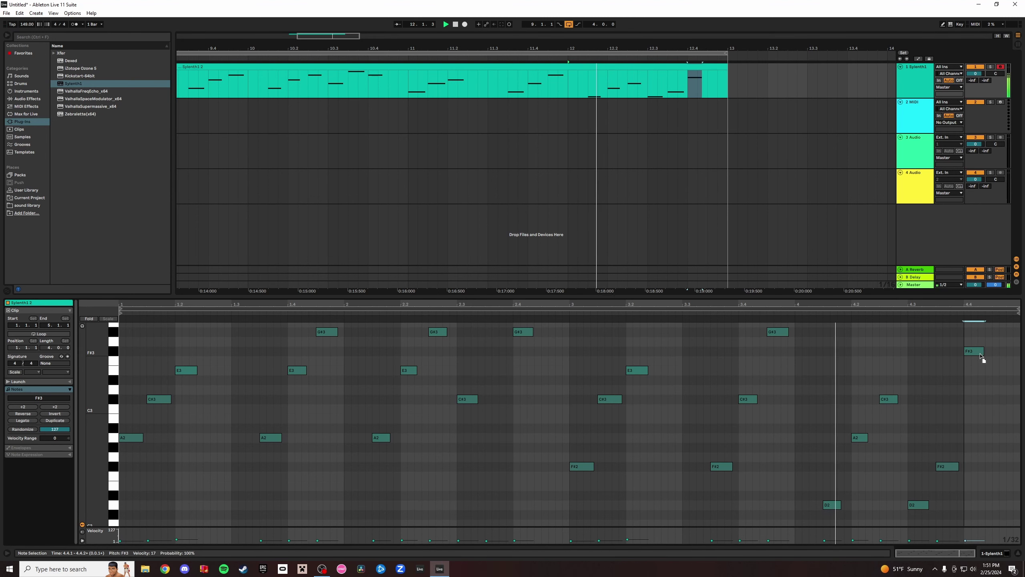
Try a higher pitch for the F#3 note at 4.4.1, and lower it to E3.
{"action": "scroll", "coordinate": [964, 467], "scroll_direction": "up", "scroll_amount": 1}
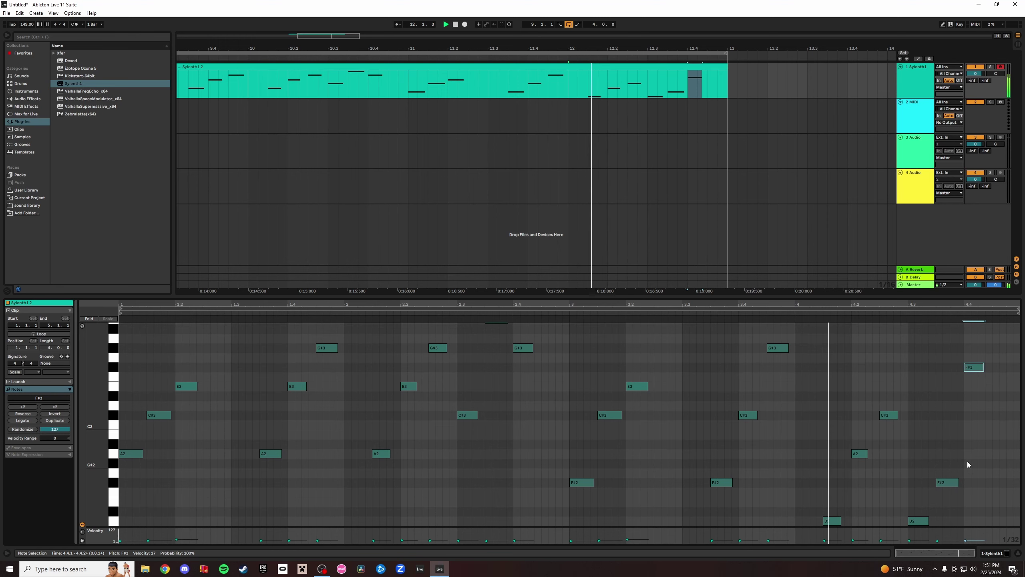
{"action": "key", "text": "Up"}
{"action": "key", "text": "Up"}
{"action": "key", "text": "Down"}
{"action": "key", "text": "Down"}
{"action": "key", "text": "Down"}
{"action": "key", "text": "Down"}
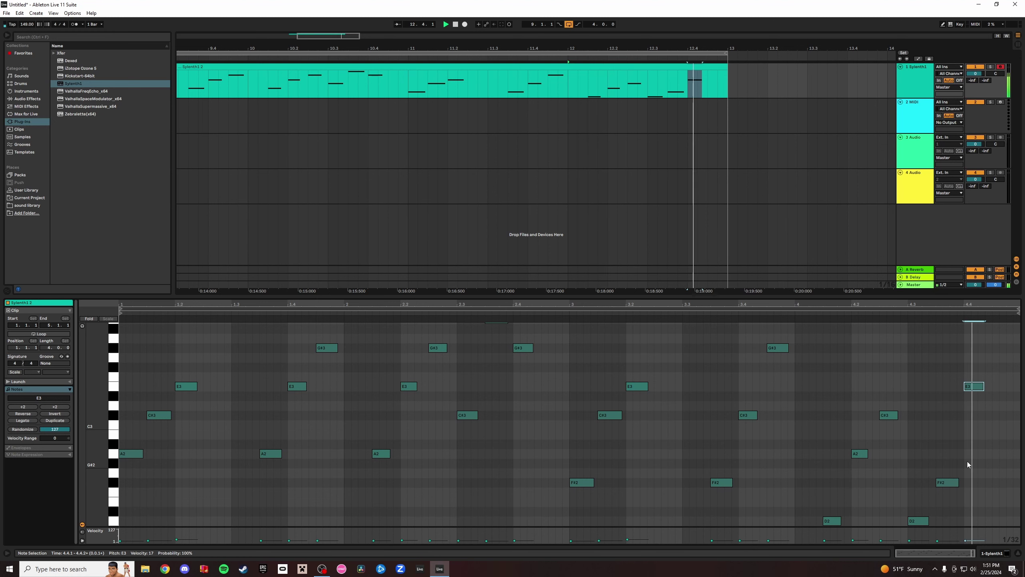
Show the device chain of the Sylenth1 track.
{"action": "double_click", "coordinate": [916, 81]}
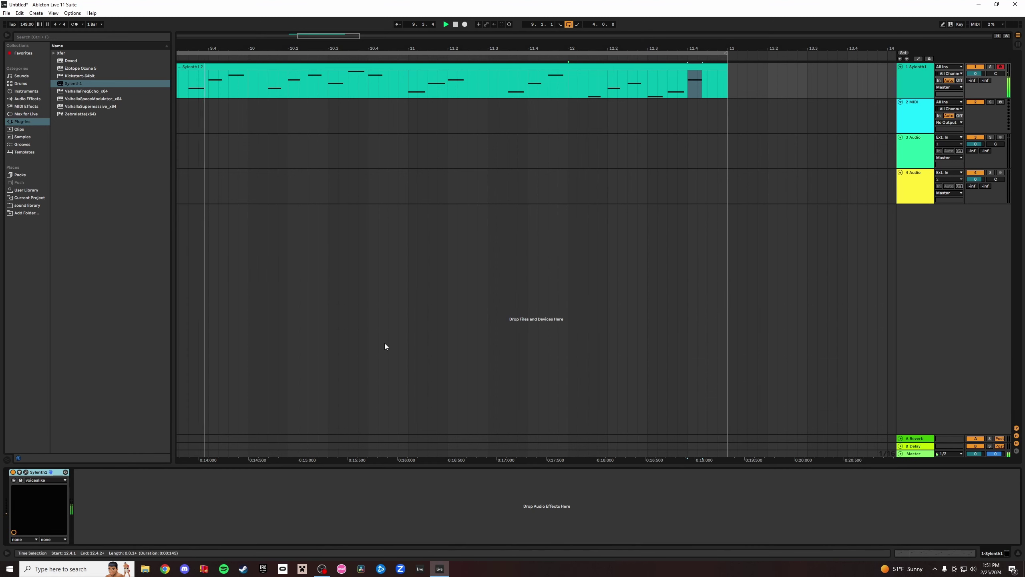
Open the Sylenth1 instrument of the first track and display its Phaser settings.
{"action": "left_click", "coordinate": [26, 472]}
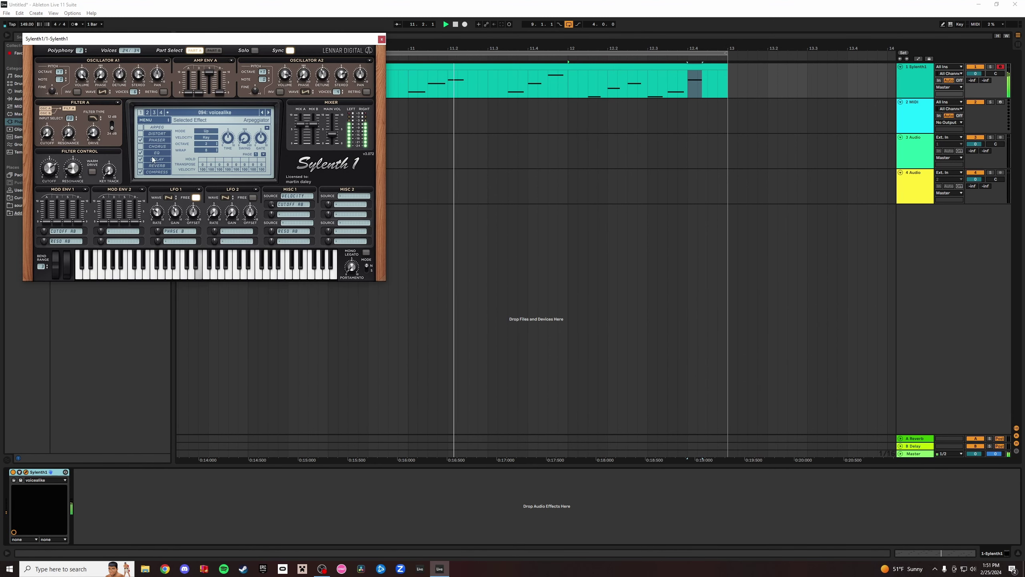
{"action": "left_click", "coordinate": [156, 140]}
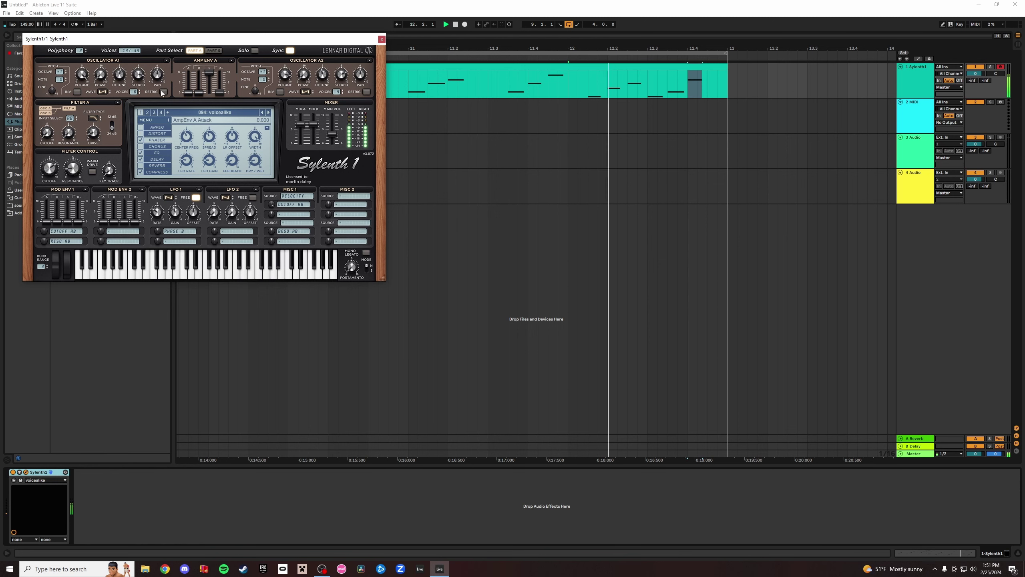
Try other octave settings for oscillator A1 and another voice count for oscillator A2.
{"action": "left_click_drag", "start_coordinate": [135, 92], "coordinate": [133, 98]}
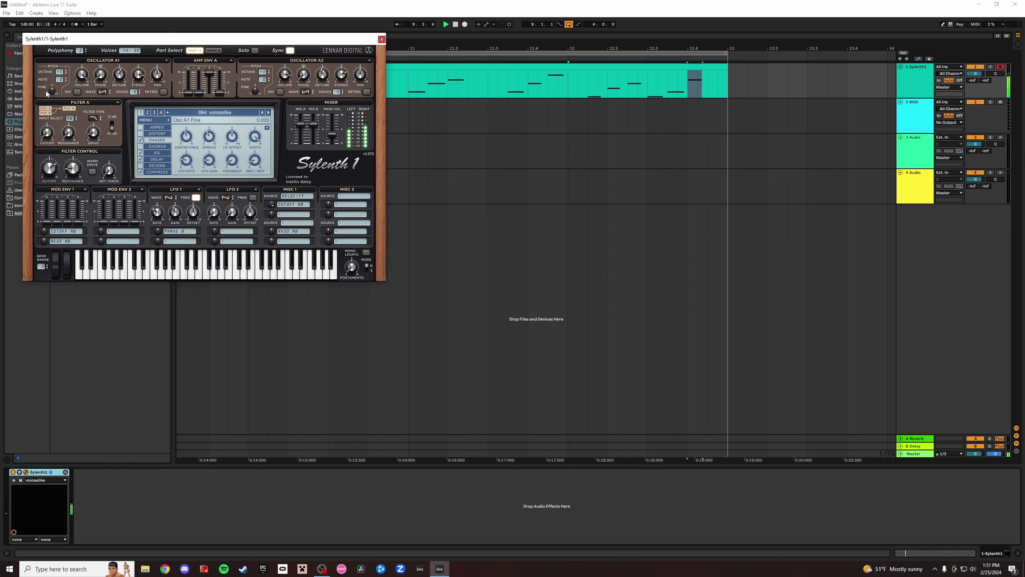
{"action": "left_click", "coordinate": [66, 70]}
{"action": "left_click", "coordinate": [66, 73]}
{"action": "left_click", "coordinate": [65, 73]}
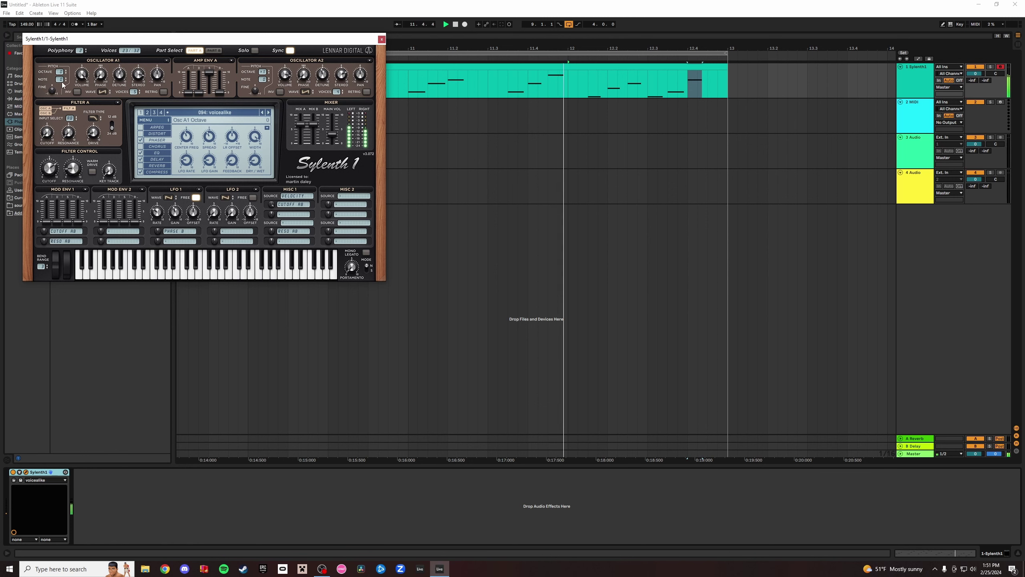
{"action": "left_click", "coordinate": [66, 70]}
{"action": "left_click", "coordinate": [343, 93]}
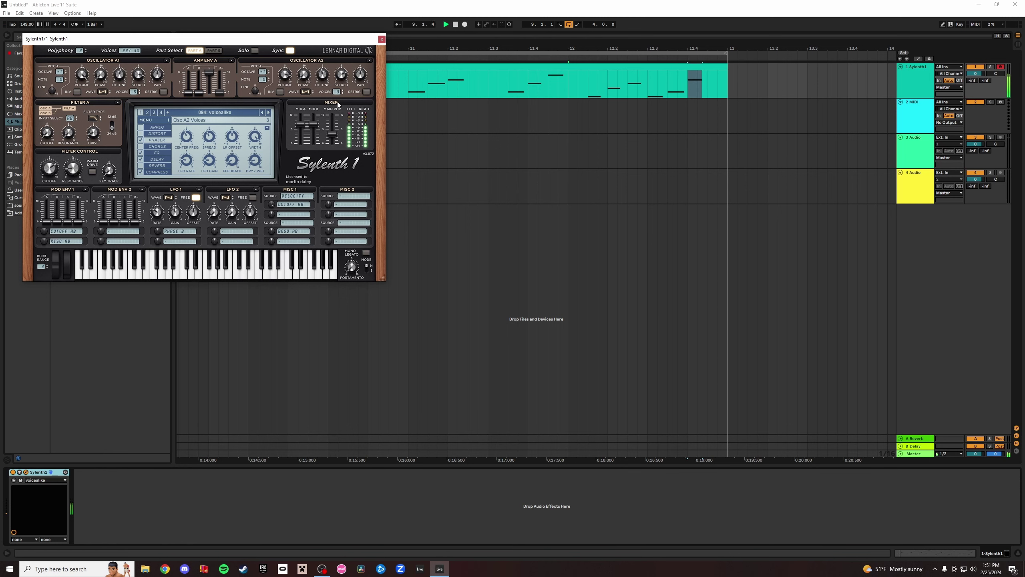
{"action": "left_click", "coordinate": [343, 90]}
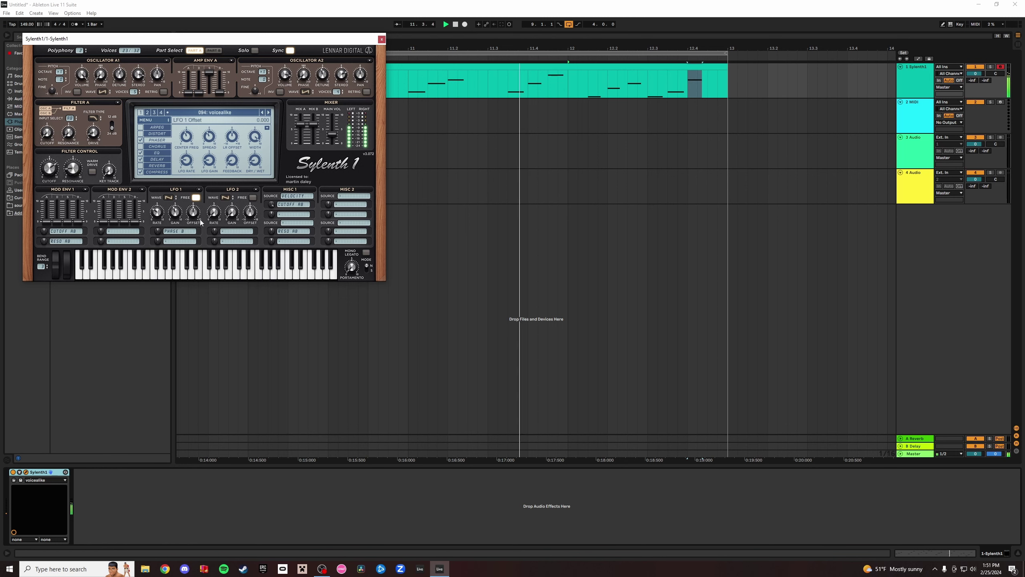
Adjust the left delay time and set the attack of amp envelope A to 2.318.
{"action": "left_click", "coordinate": [157, 159]}
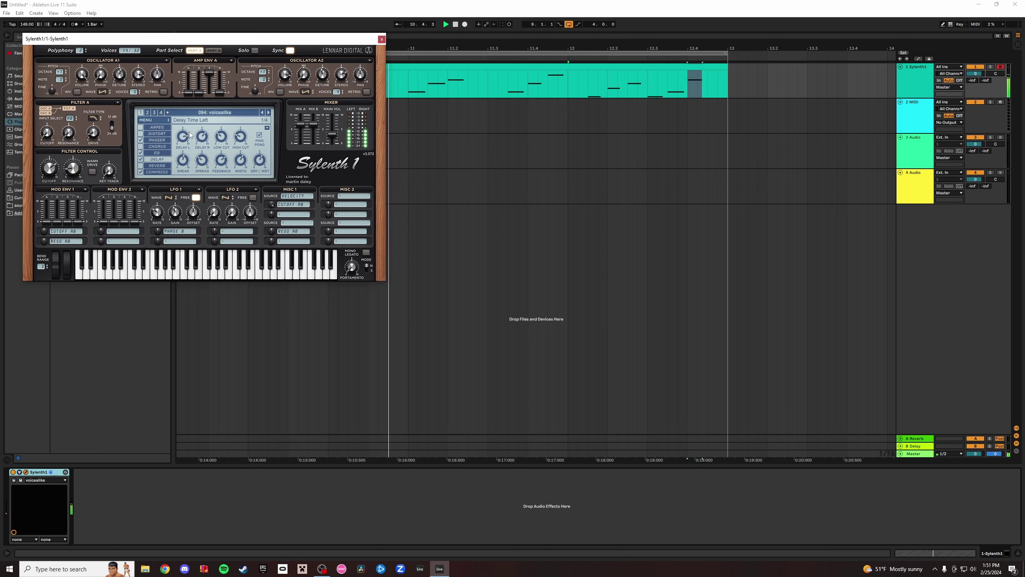
{"action": "left_click_drag", "start_coordinate": [190, 133], "coordinate": [187, 135]}
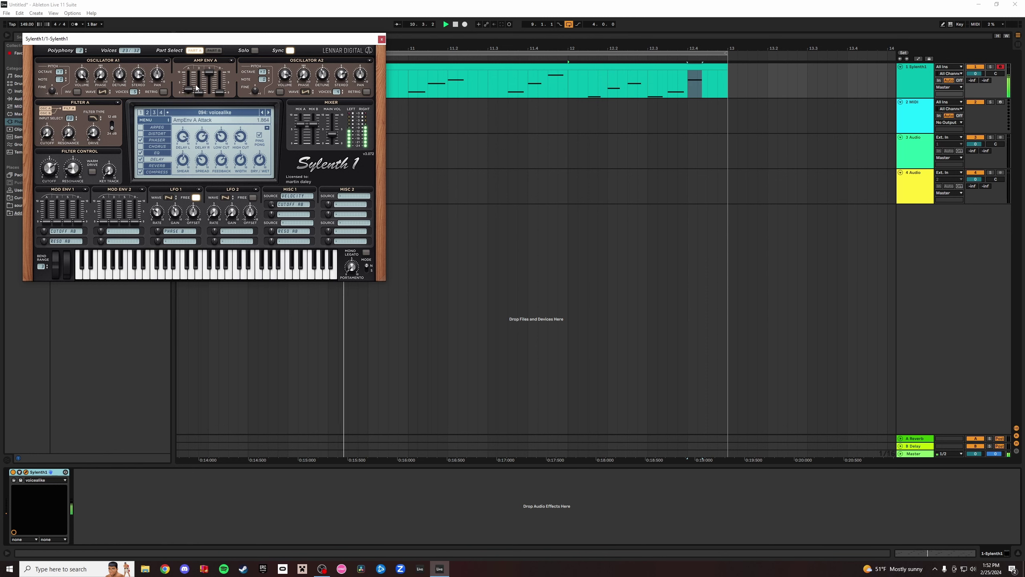
{"action": "left_click_drag", "start_coordinate": [196, 85], "coordinate": [198, 83]}
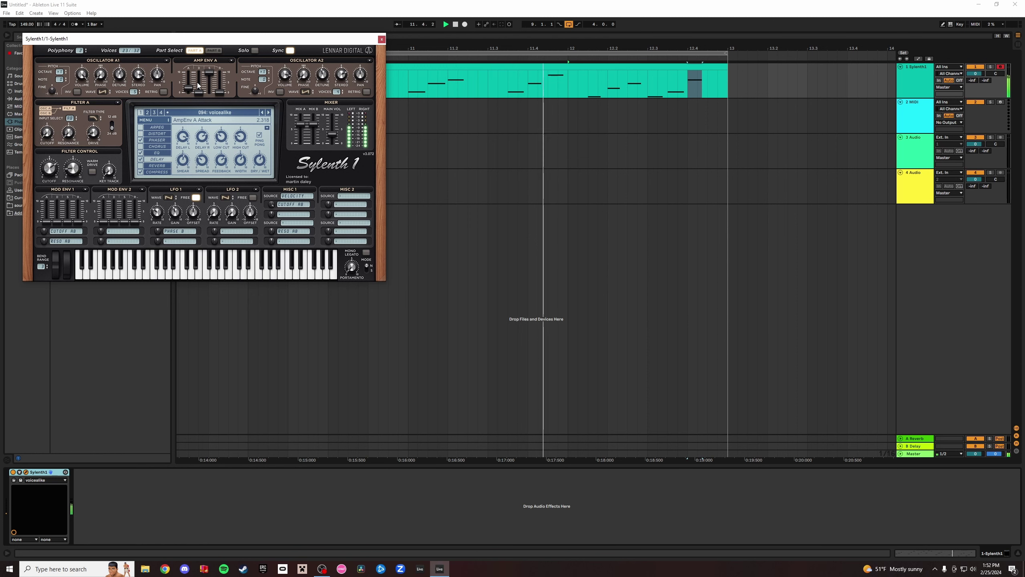
Display the Reverb settings and adjust the reverb on the voicealike preset.
{"action": "left_click", "coordinate": [151, 167]}
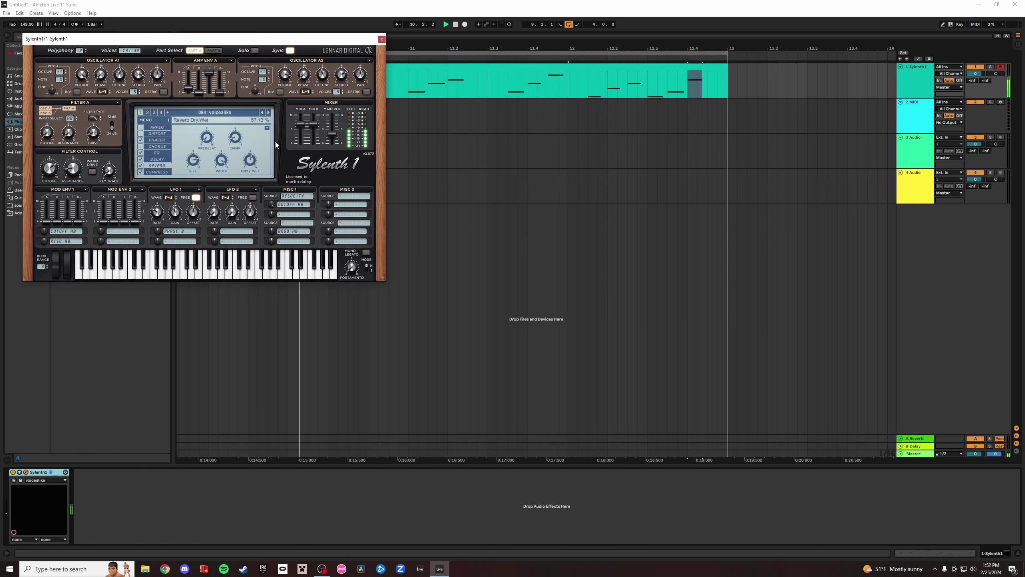
{"action": "left_click_drag", "start_coordinate": [221, 160], "coordinate": [186, 167]}
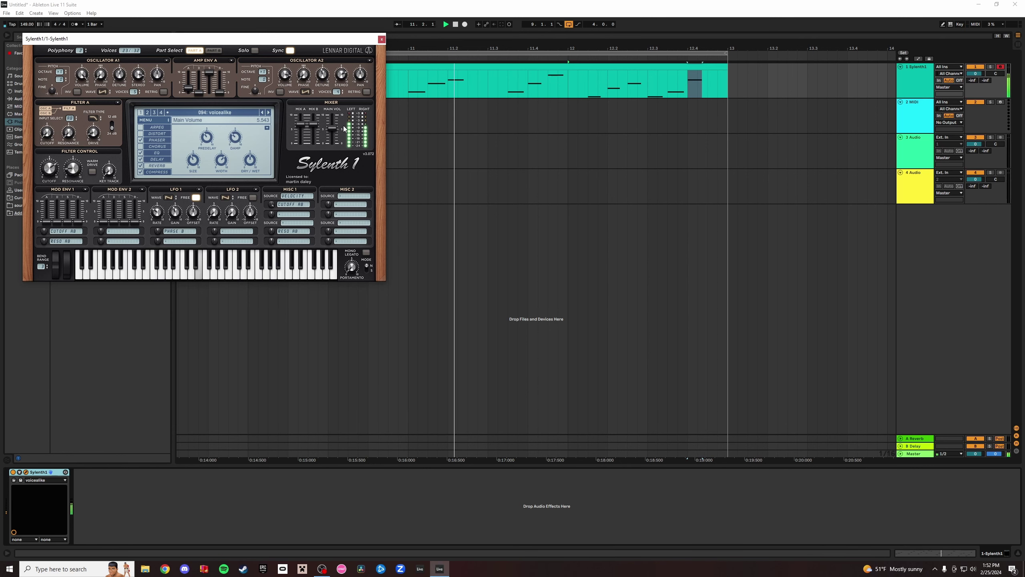
Show the Session View mixer and set the synth's main volume to about 5.05.
{"action": "left_click_drag", "start_coordinate": [331, 136], "coordinate": [331, 133]}
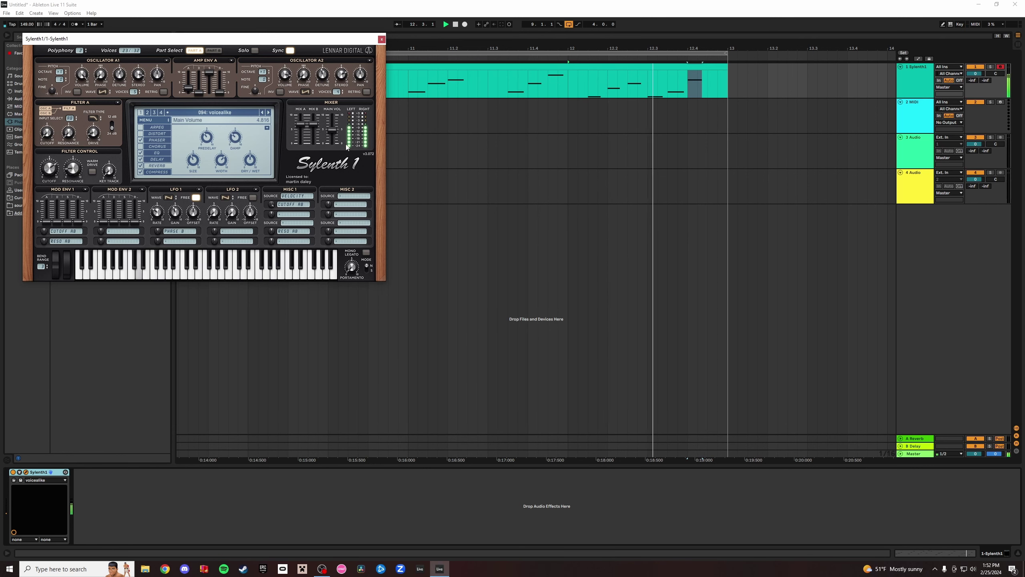
{"action": "left_click", "coordinate": [1019, 45]}
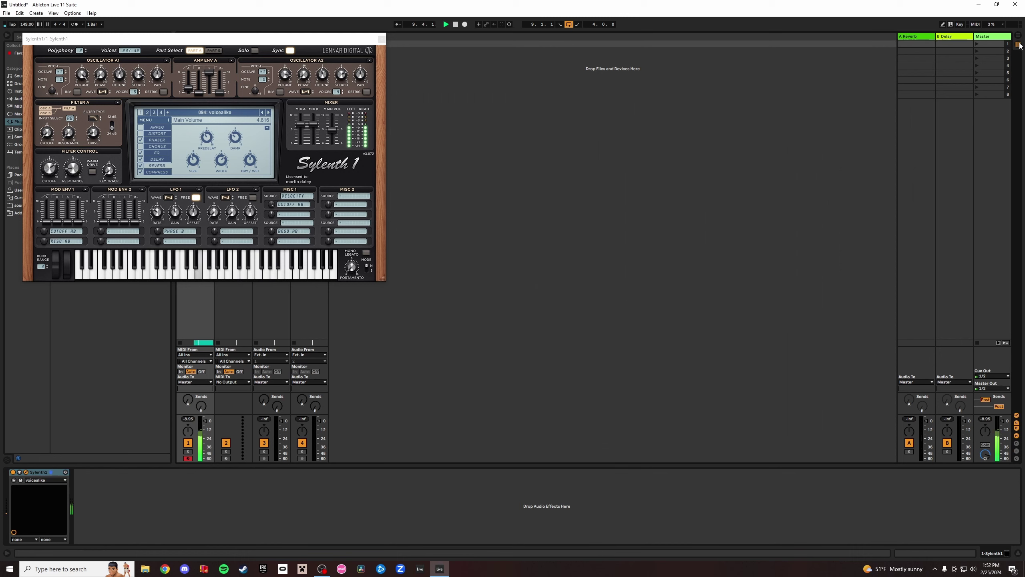
{"action": "left_click_drag", "start_coordinate": [332, 130], "coordinate": [342, 127]}
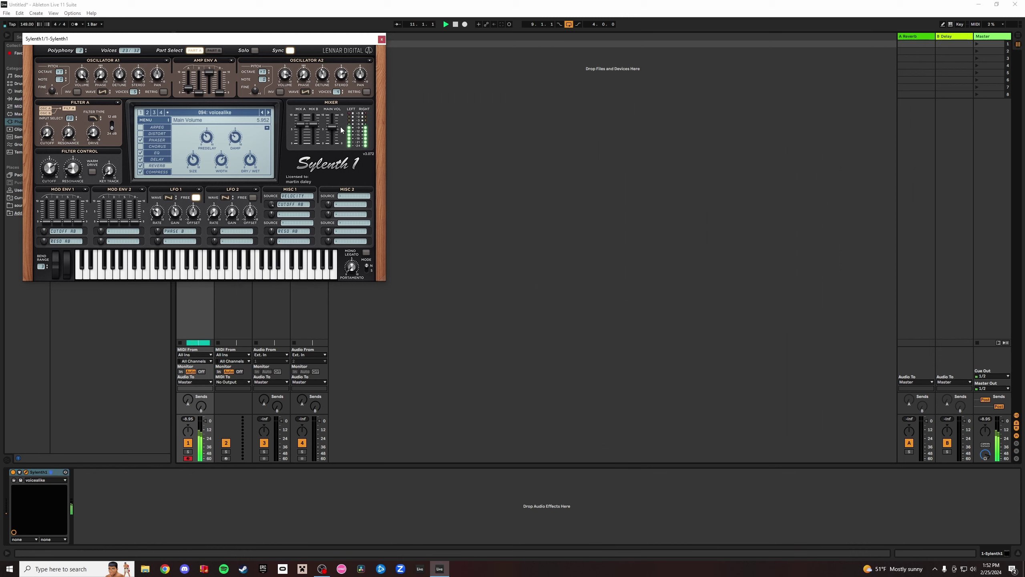
Try the Chorus effect and sweep the Filter A cutoff, with the synth's EQ settings displayed.
{"action": "left_click", "coordinate": [140, 146]}
{"action": "left_click", "coordinate": [158, 146]}
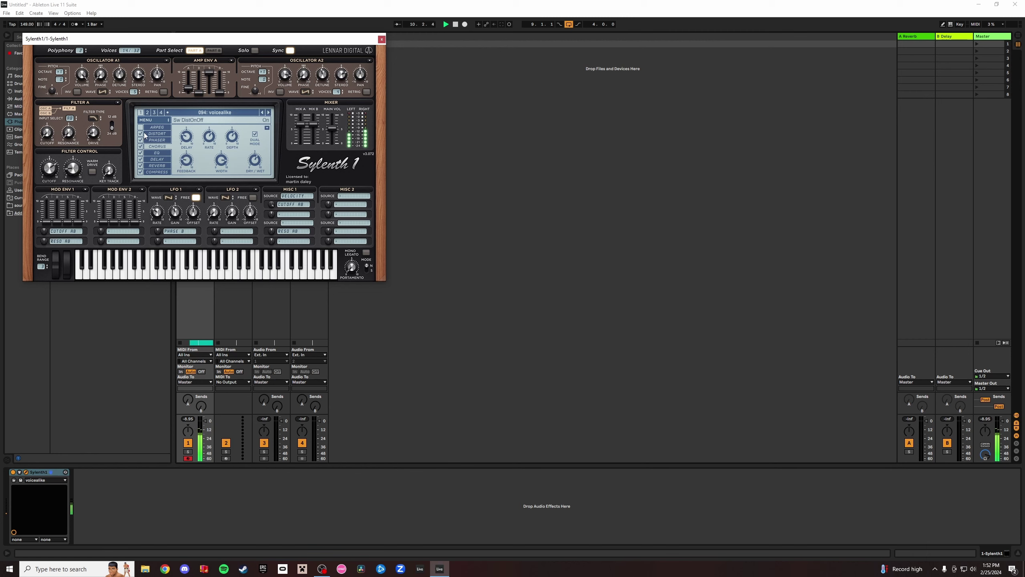
{"action": "left_click", "coordinate": [157, 153]}
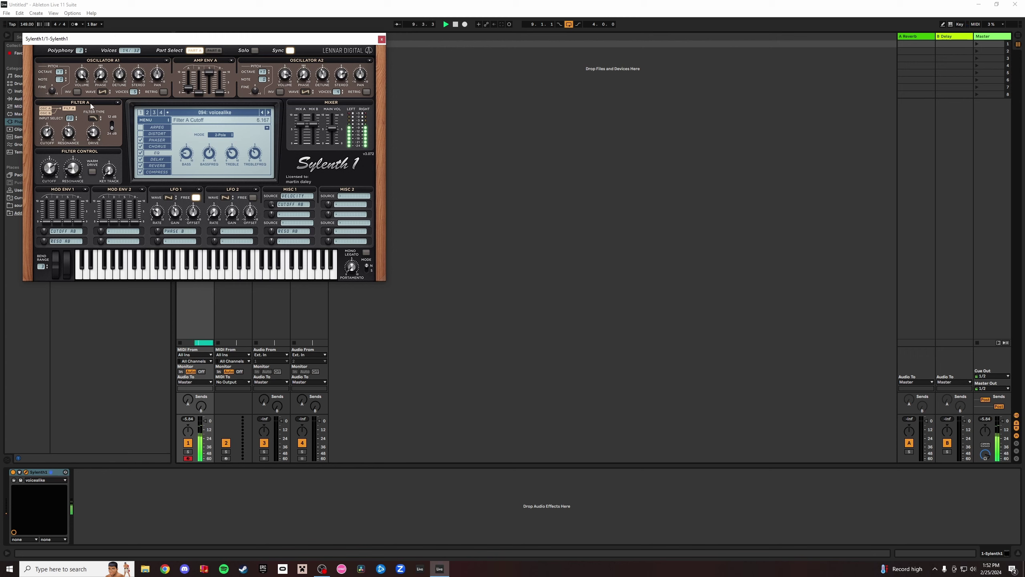
{"action": "left_click_drag", "start_coordinate": [103, 94], "coordinate": [82, 131]}
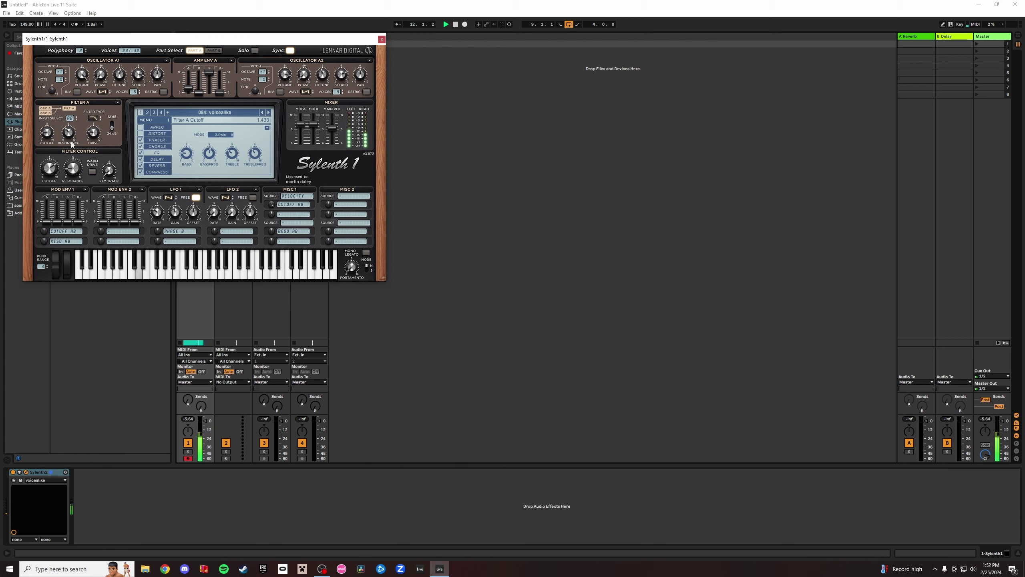
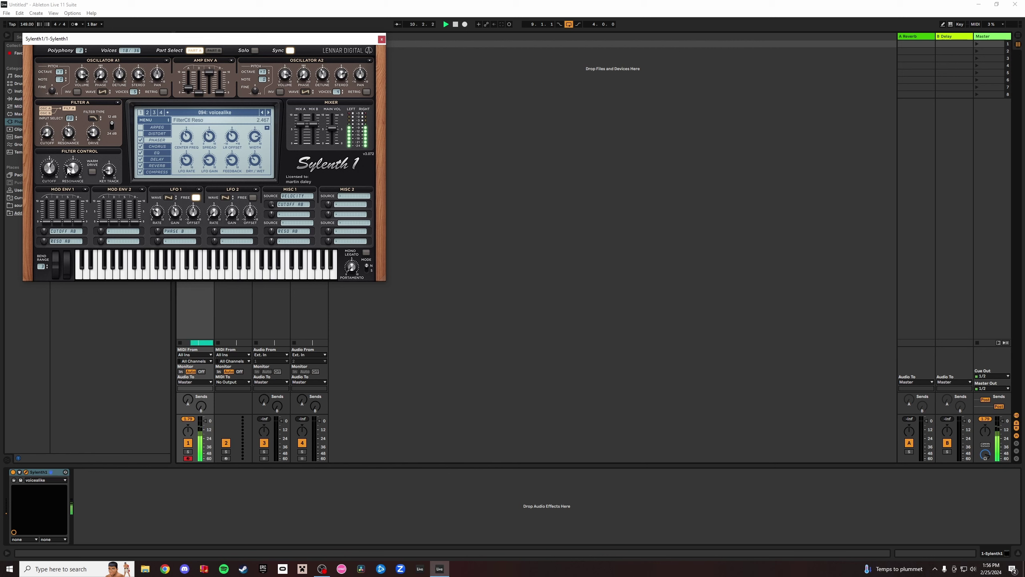
Switch the synth to part B and return to the Arrangement View.
{"action": "left_click", "coordinate": [215, 51]}
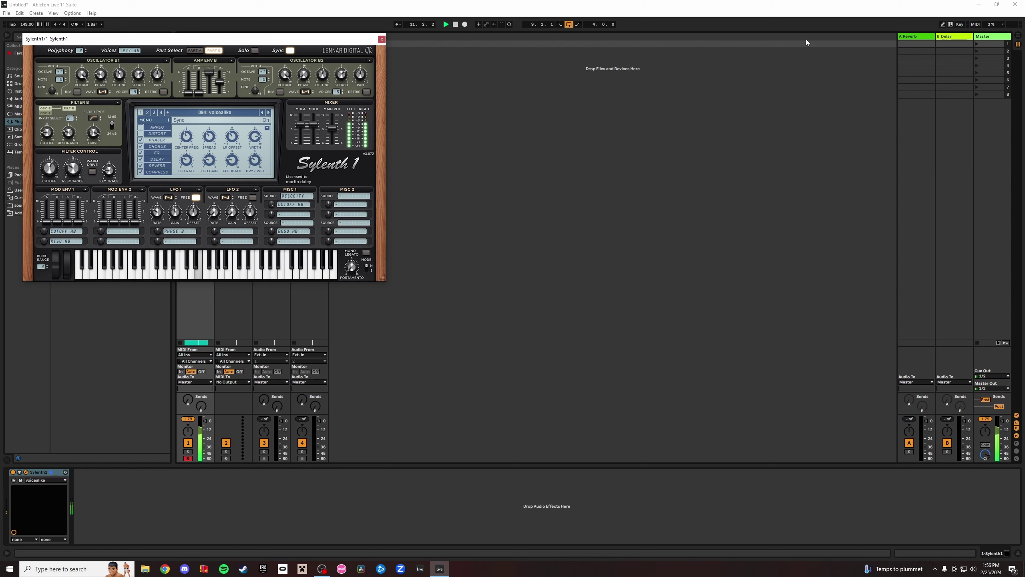
{"action": "left_click", "coordinate": [1016, 41]}
{"action": "left_click", "coordinate": [1016, 40]}
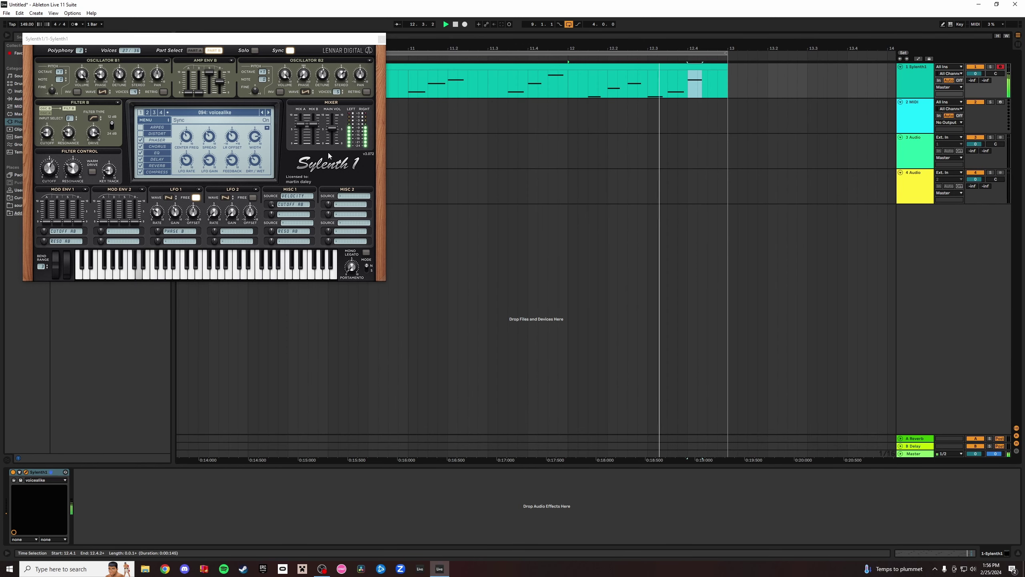
Adjust the detune of oscillators B2 and B1.
{"action": "left_click", "coordinate": [320, 84]}
{"action": "left_click_drag", "start_coordinate": [320, 84], "coordinate": [316, 81]}
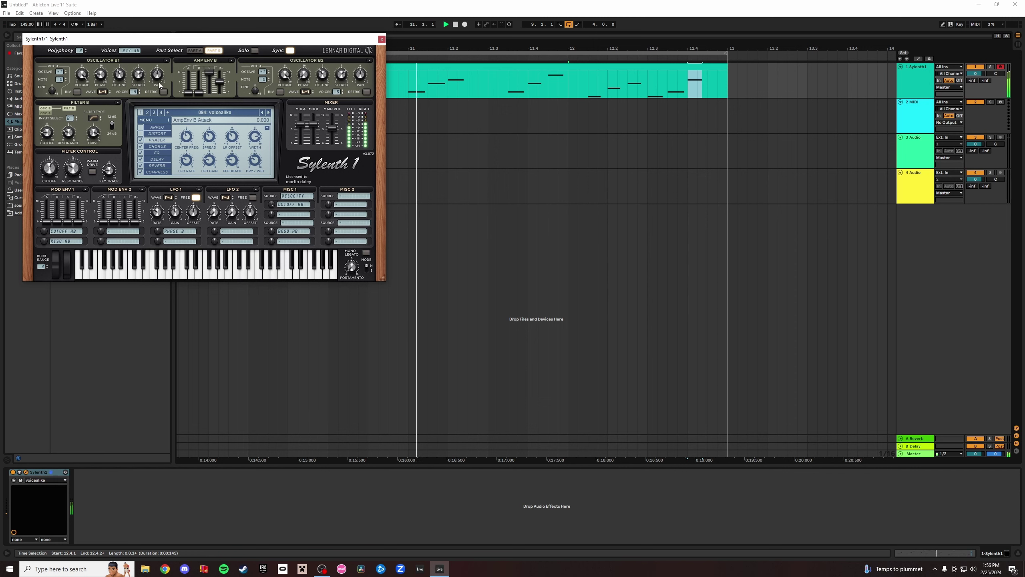
{"action": "mouse_move", "coordinate": [117, 81]}
{"action": "left_click_drag", "start_coordinate": [116, 78], "coordinate": [123, 81]}
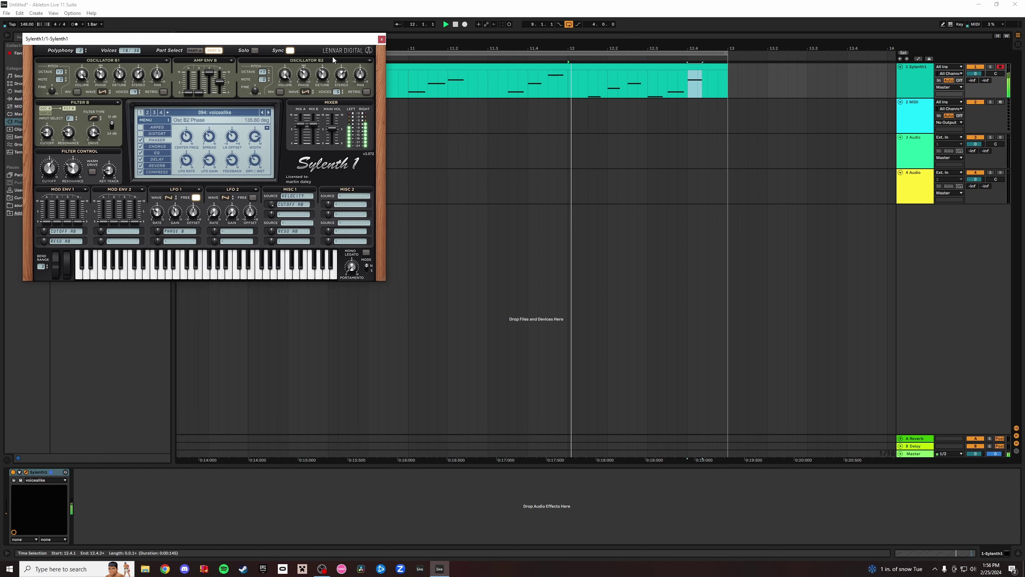
Switch the synth back to part A and turn off the delay's ping-pong option.
{"action": "left_click", "coordinate": [194, 50]}
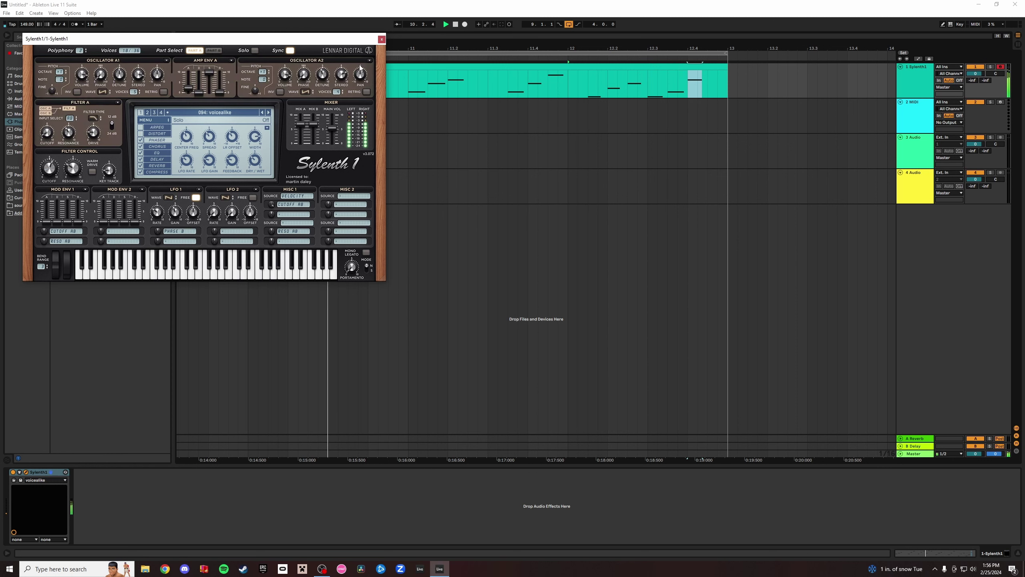
{"action": "left_click", "coordinate": [155, 159]}
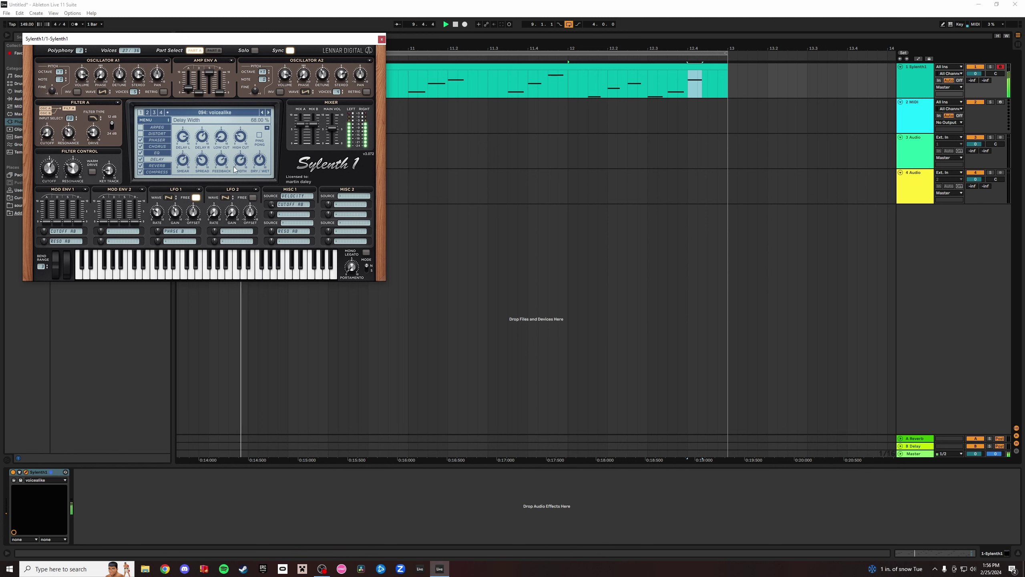
Stop playback and duplicate the first Sylenth1 track.
{"action": "key", "text": "space"}
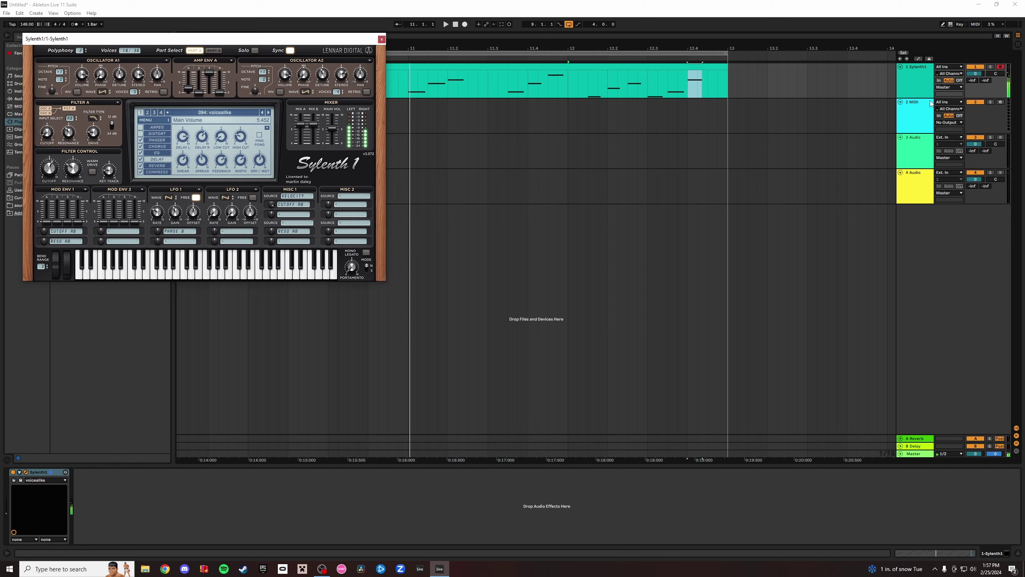
{"action": "right_click", "coordinate": [909, 80]}
{"action": "left_click", "coordinate": [925, 96]}
Color the duplicated Sylenth1 clip and its track pink.
{"action": "right_click", "coordinate": [721, 105]}
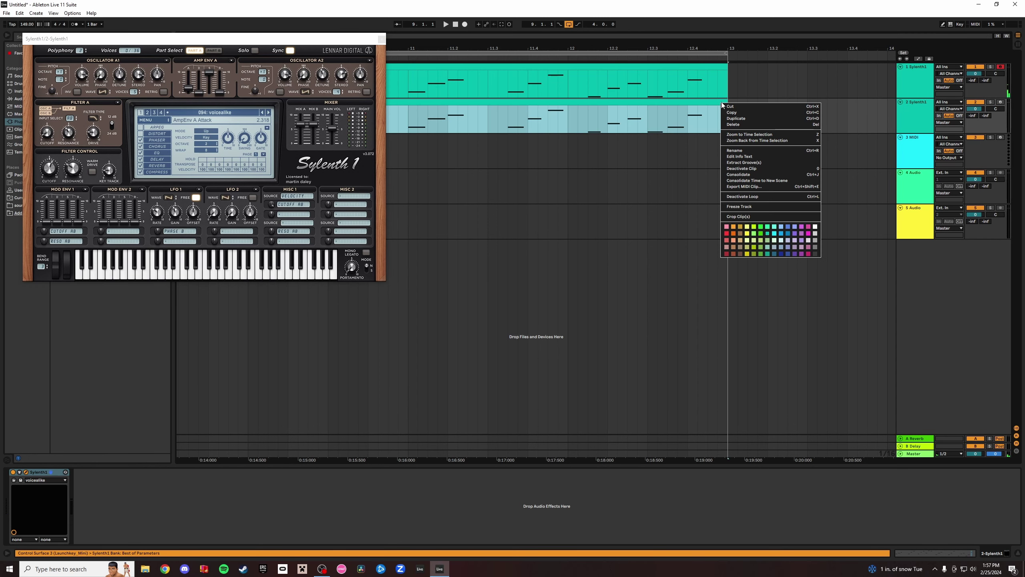
{"action": "left_click", "coordinate": [732, 227]}
{"action": "right_click", "coordinate": [910, 107]}
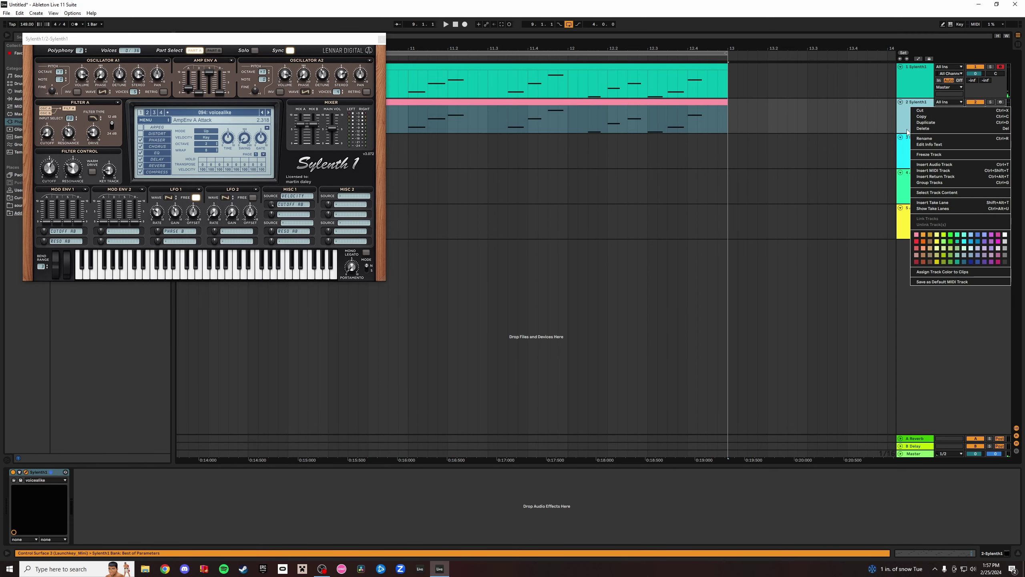
{"action": "left_click", "coordinate": [916, 237]}
Delete the copied clip on the second Sylenth1 track and record a new MIDI part over the four-bar loop.
{"action": "left_click", "coordinate": [712, 117]}
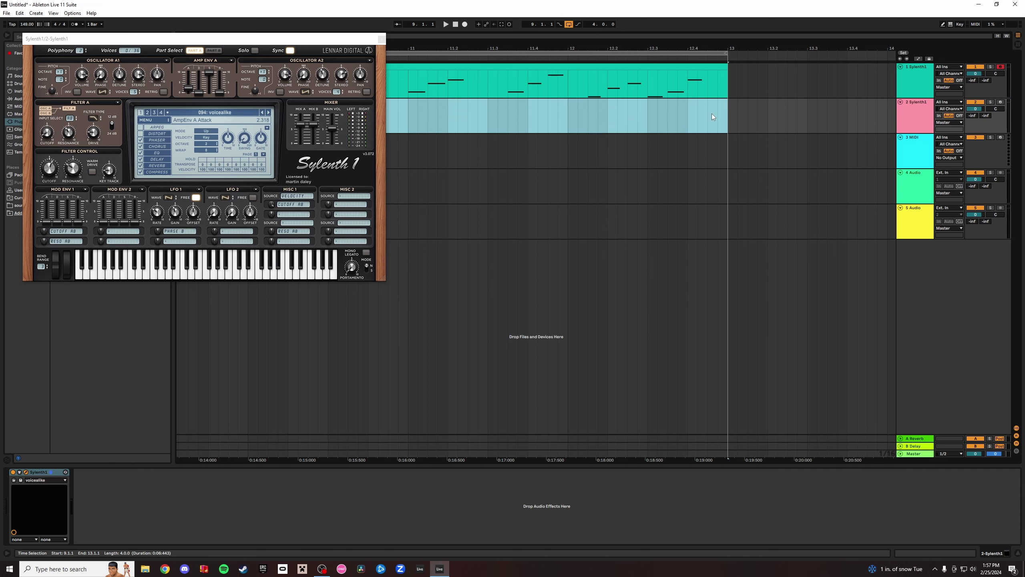
{"action": "left_click", "coordinate": [1001, 103]}
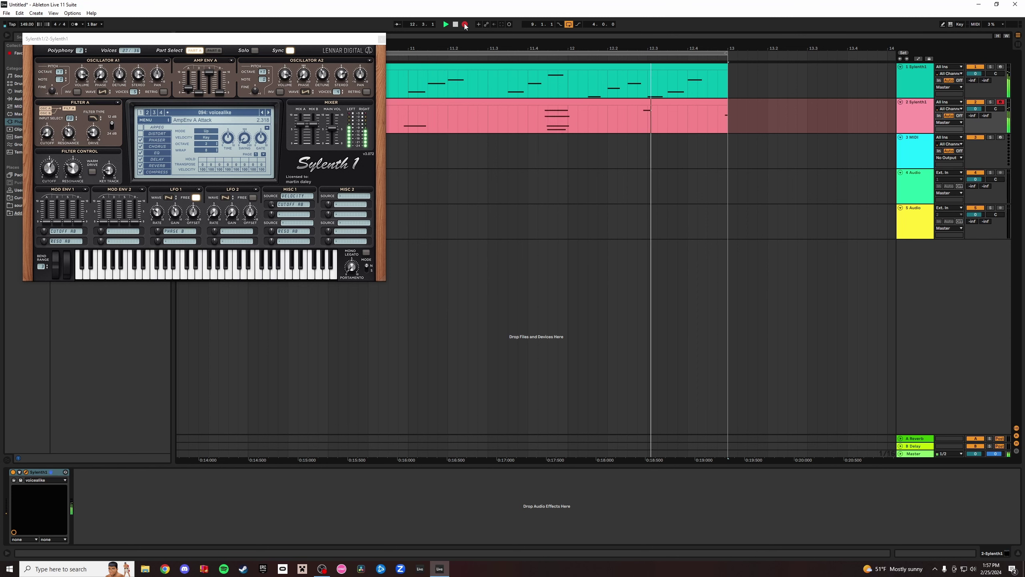
{"action": "left_click", "coordinate": [465, 26]}
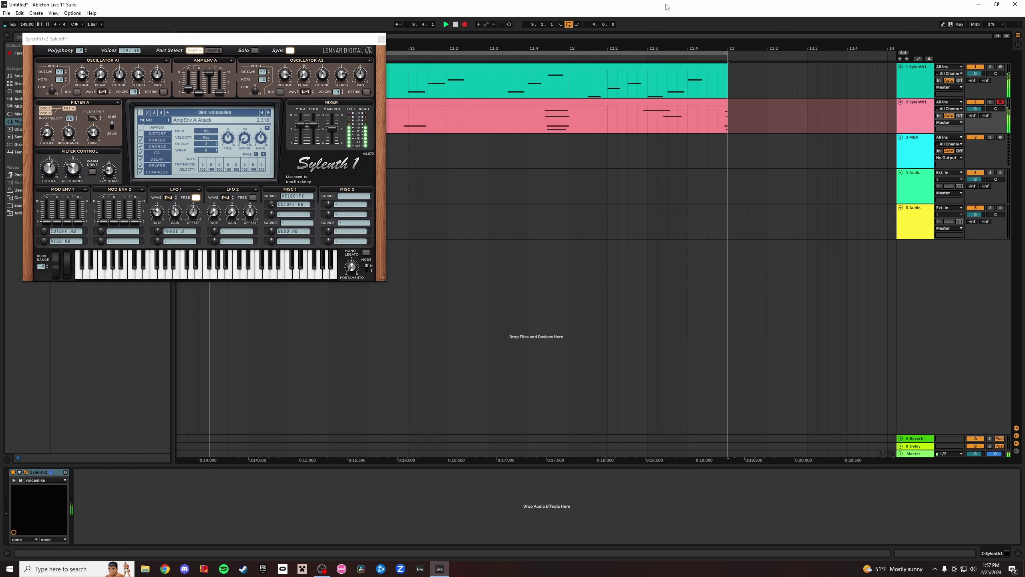
Try the flutelead and endbyvoltage presets on the second Sylenth1, and load preset 122: flatline machine.
{"action": "left_click", "coordinate": [269, 113]}
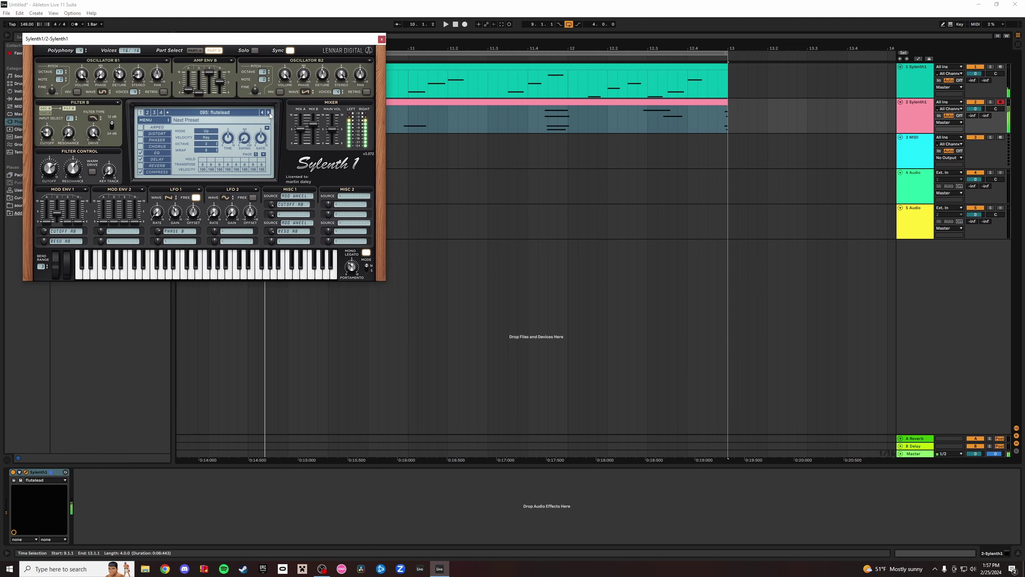
{"action": "left_click", "coordinate": [269, 113]}
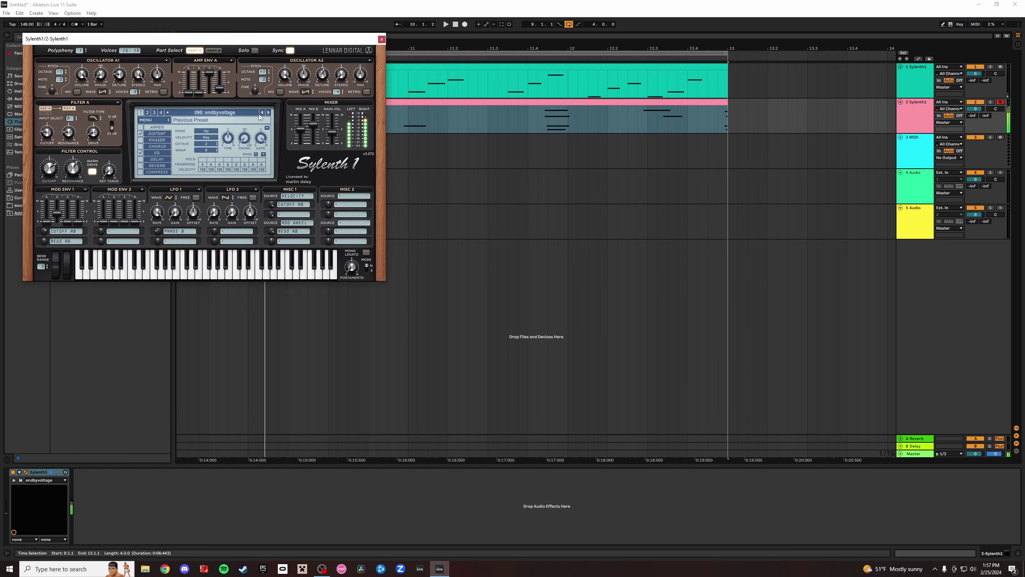
{"action": "left_click", "coordinate": [242, 113]}
{"action": "left_click", "coordinate": [461, 292]}
{"action": "left_click", "coordinate": [214, 113]}
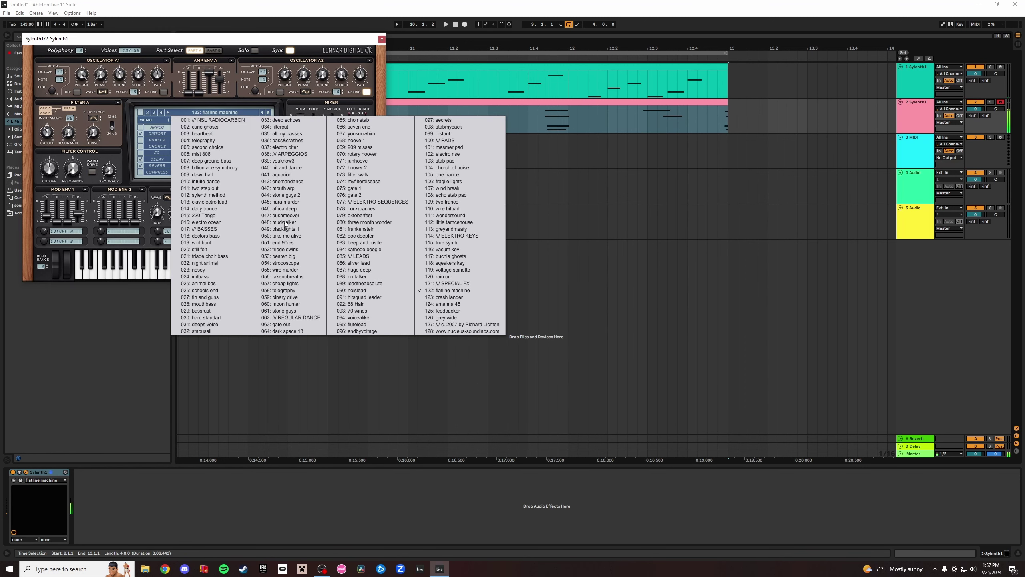
{"action": "left_click", "coordinate": [457, 339]}
Show the full four-bar loop of both Sylenth1 tracks in the arrangement.
{"action": "left_click", "coordinate": [907, 115]}
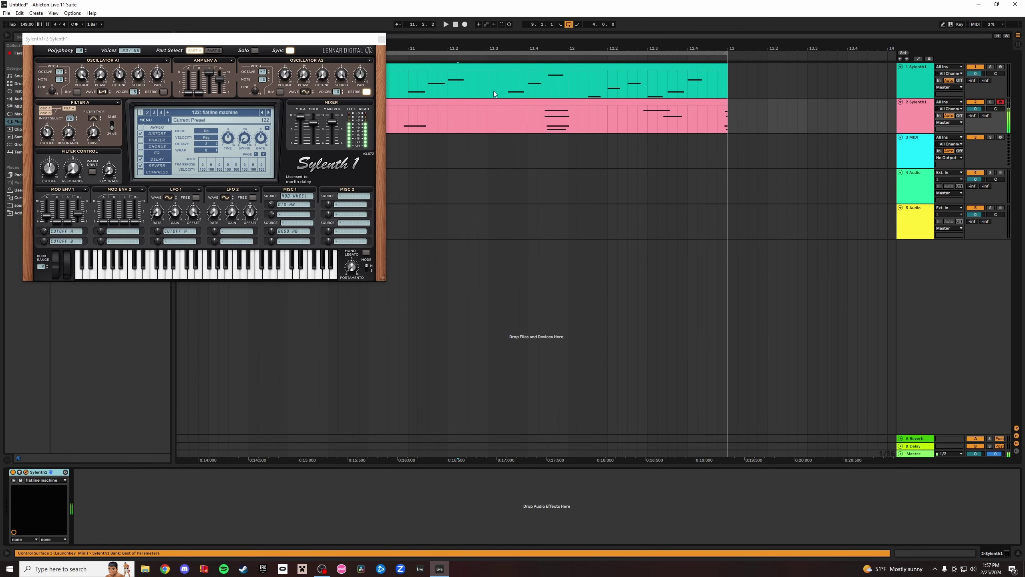
{"action": "left_click_drag", "start_coordinate": [565, 48], "coordinate": [702, 26]}
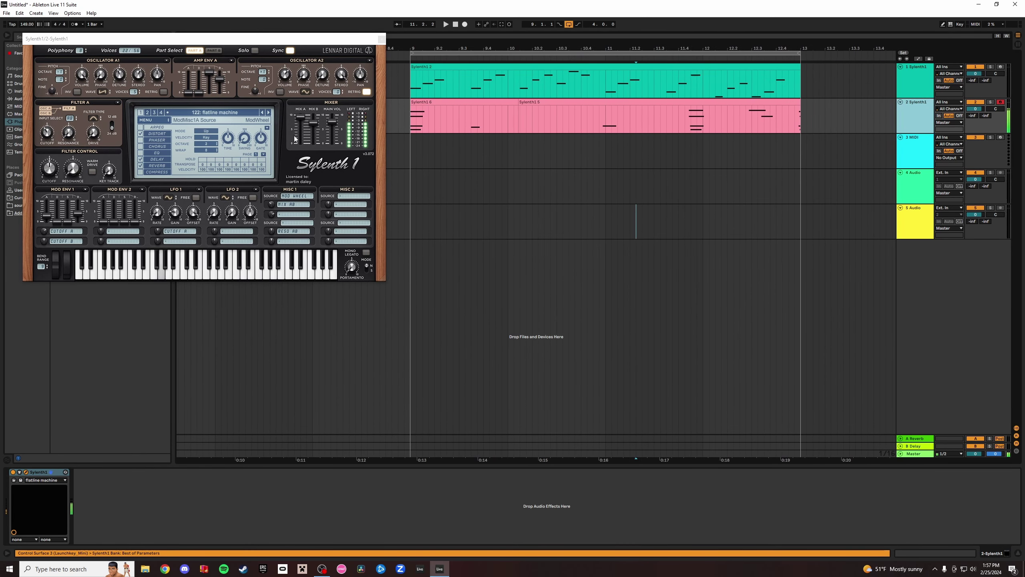
Try the crash lander, tin and guns, and BS - Rush SA presets on the second Sylenth1, and load preset 212: LD - The Theme SA.
{"action": "left_click", "coordinate": [268, 113]}
{"action": "left_click", "coordinate": [268, 113]}
{"action": "left_click", "coordinate": [244, 113]}
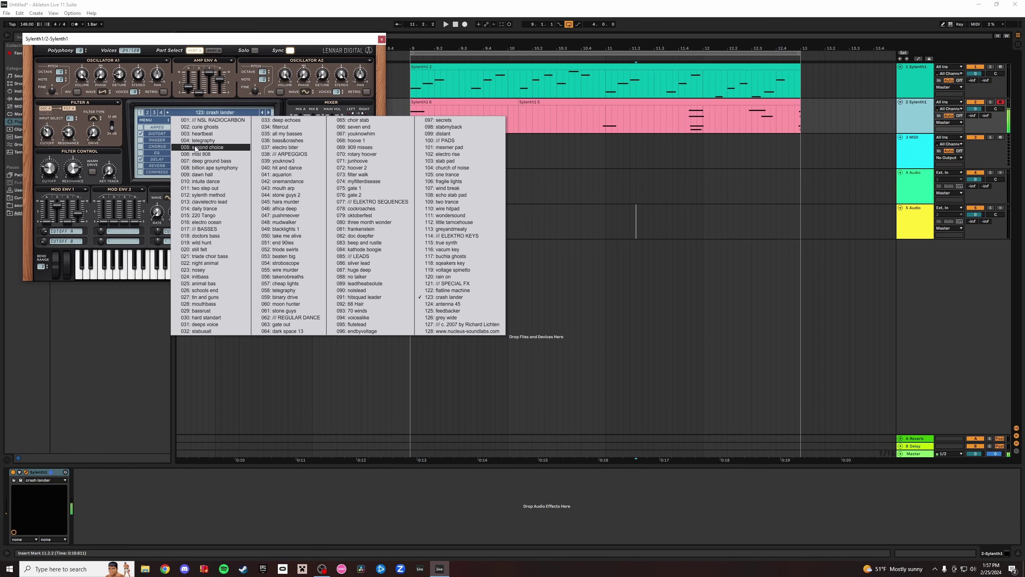
{"action": "left_click", "coordinate": [200, 297]}
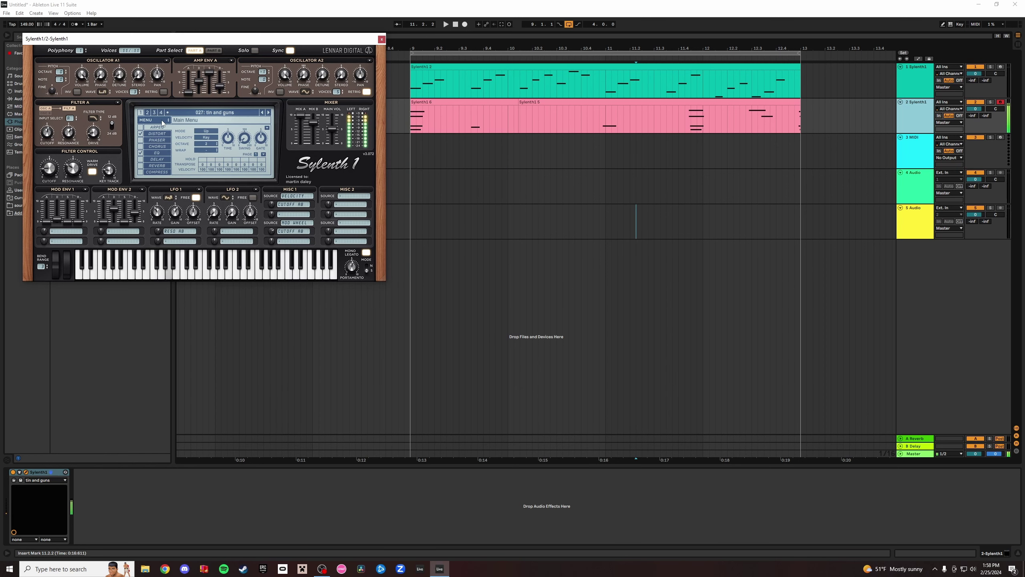
{"action": "left_click", "coordinate": [148, 113]}
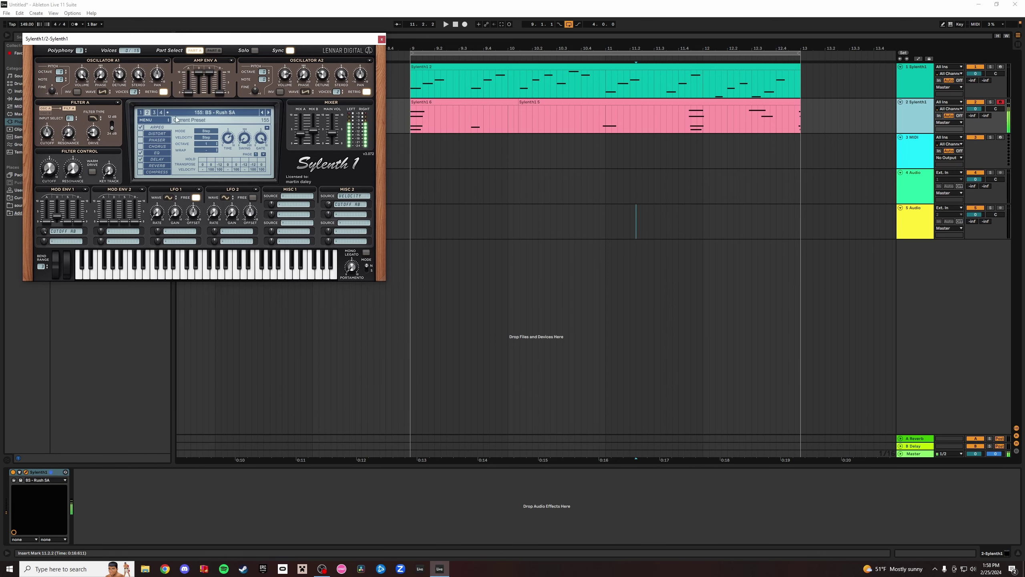
{"action": "left_click", "coordinate": [252, 114]}
{"action": "left_click", "coordinate": [358, 245]}
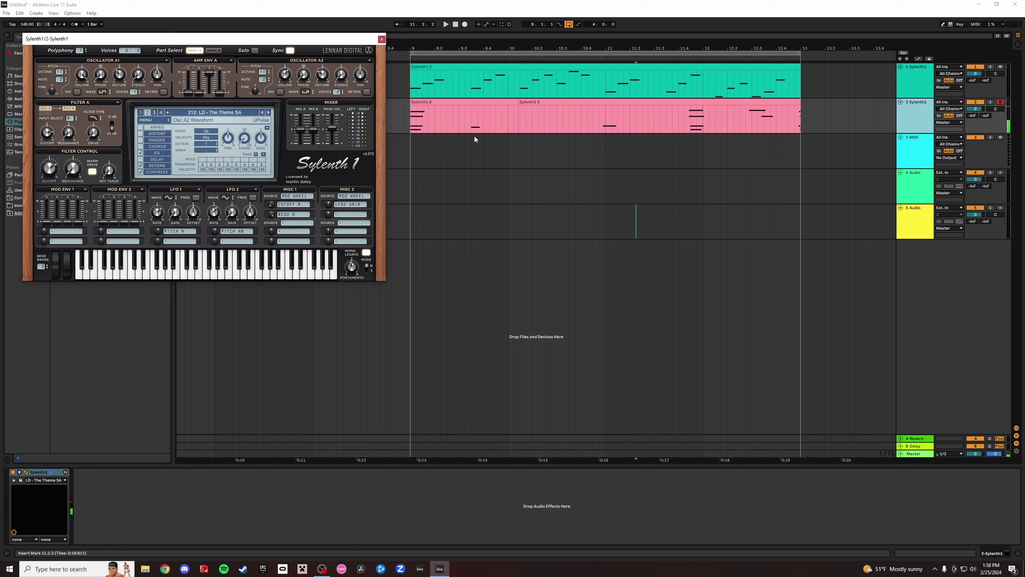
Replace the second Sylenth1 track's clips with a newly recorded part over the four-bar loop, and open the new clip's notes.
{"action": "left_click", "coordinate": [476, 101]}
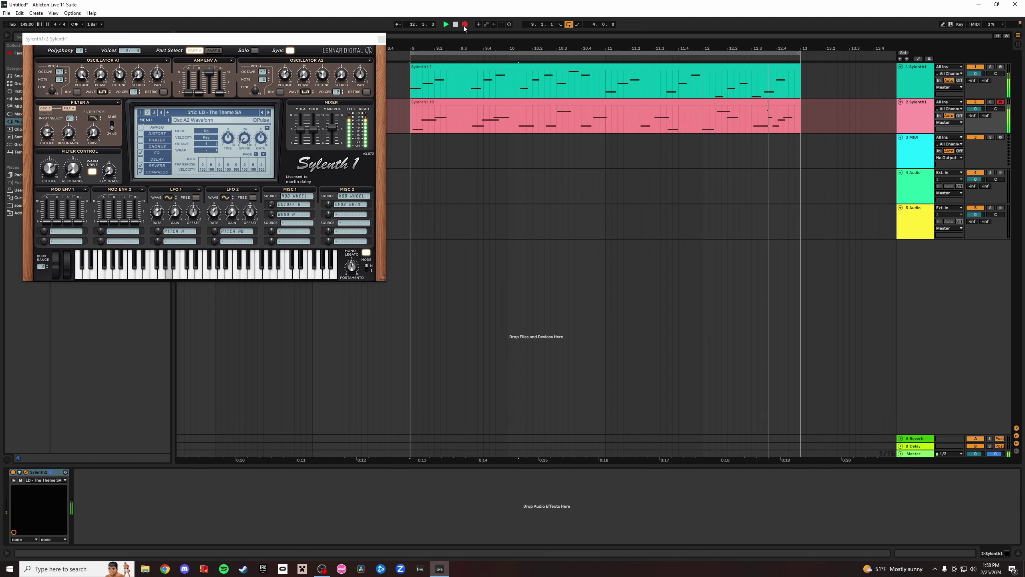
{"action": "left_click", "coordinate": [465, 24]}
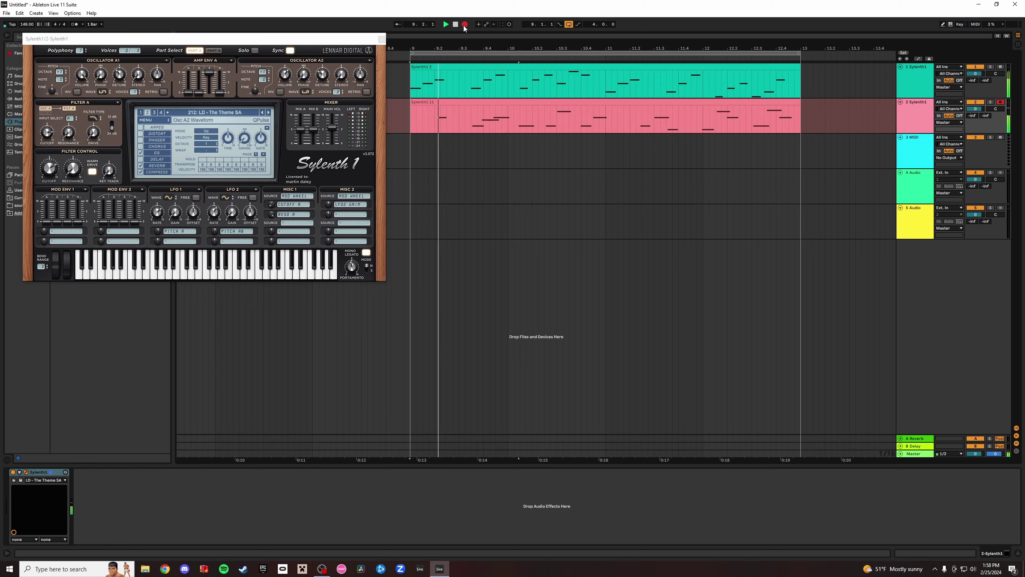
{"action": "left_click", "coordinate": [560, 102]}
{"action": "double_click", "coordinate": [561, 102]}
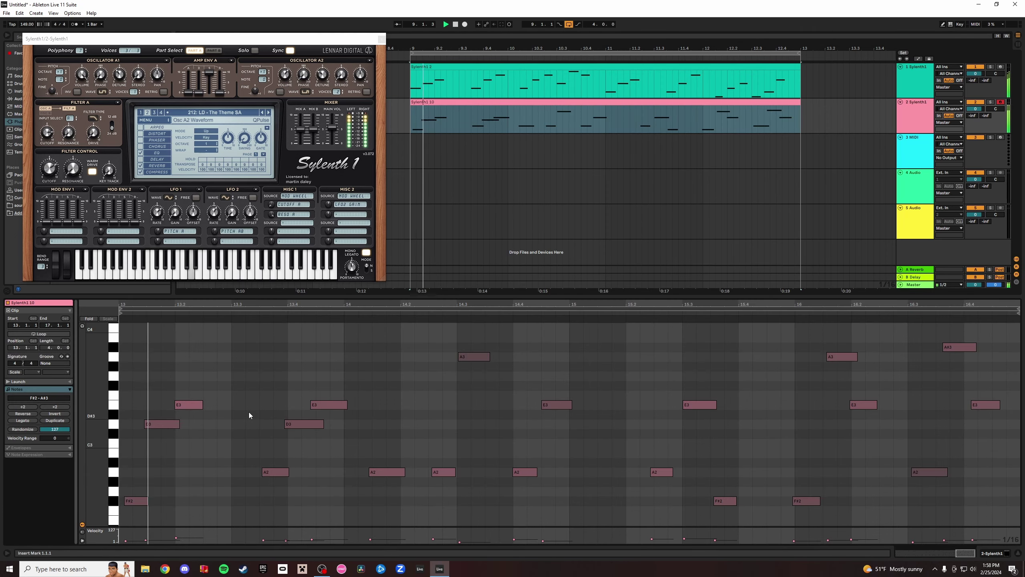
Line up the first D3 note with the grid and extend the opening F#2 note, checking the result in playback.
{"action": "left_click", "coordinate": [198, 374]}
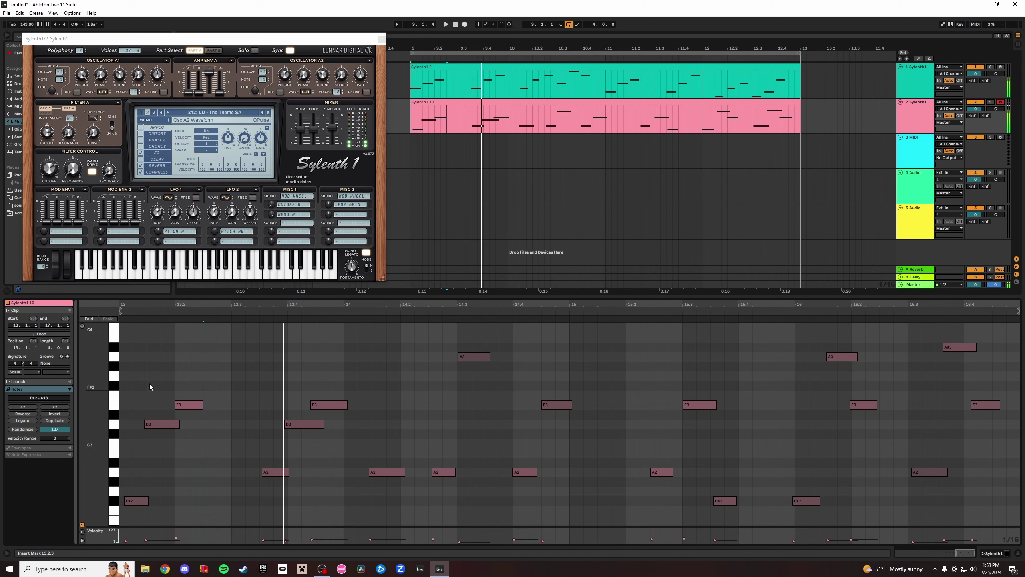
{"action": "left_click", "coordinate": [156, 502]}
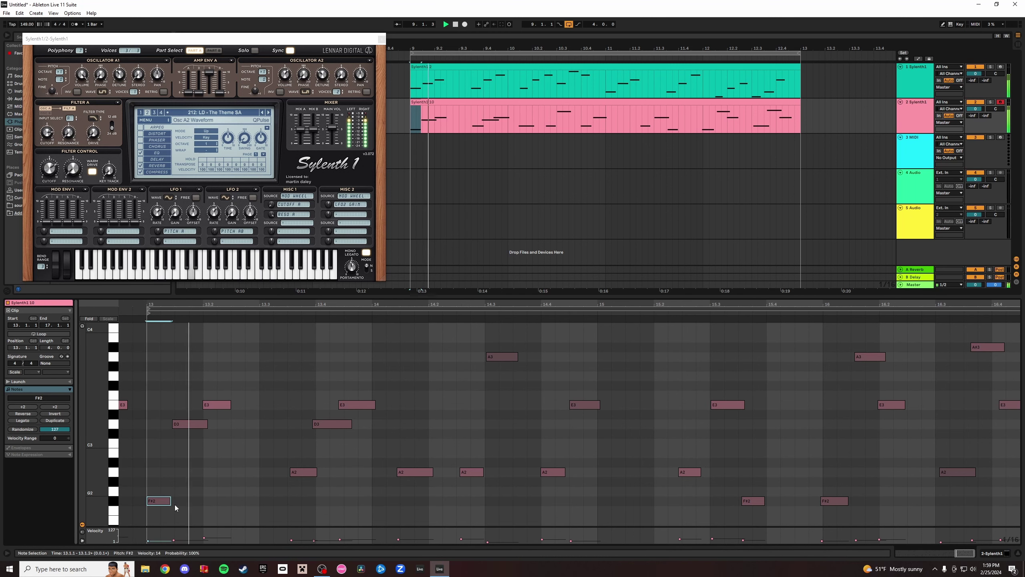
{"action": "left_click_drag", "start_coordinate": [190, 424], "coordinate": [192, 425]}
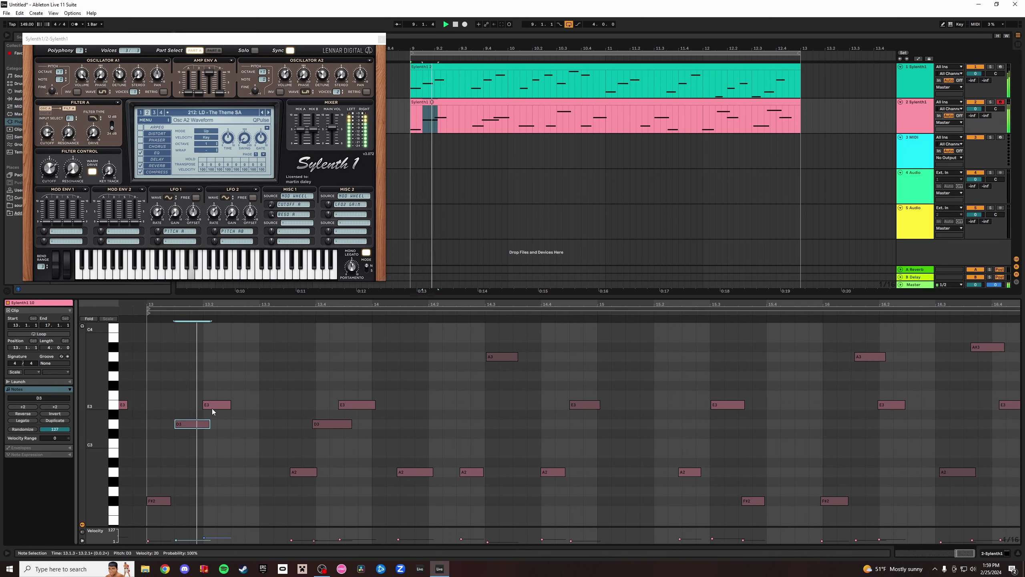
{"action": "left_click", "coordinate": [217, 405]}
{"action": "left_click_drag", "start_coordinate": [170, 501], "coordinate": [184, 503]}
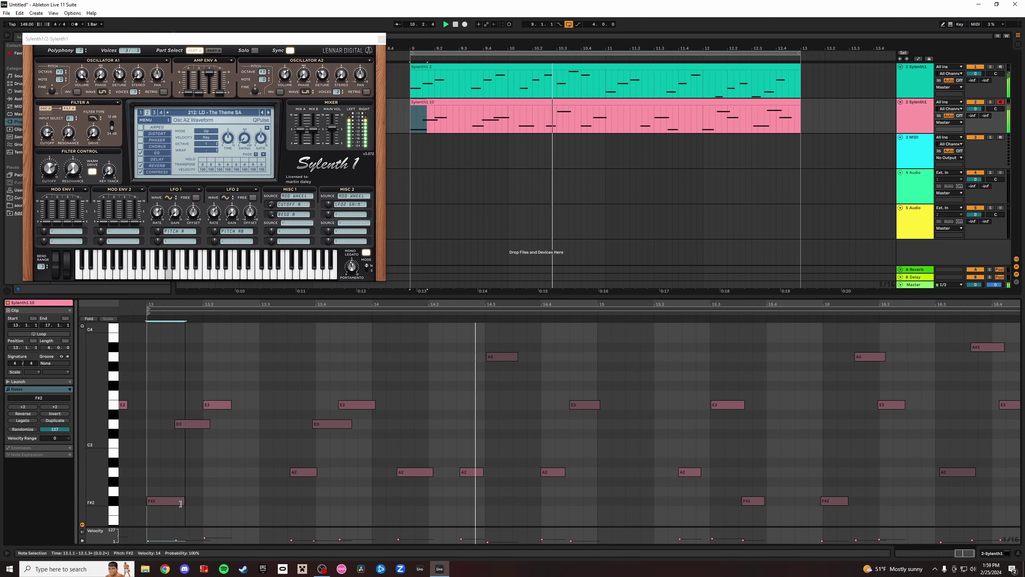
{"action": "key", "text": "space"}
{"action": "key", "text": "space"}
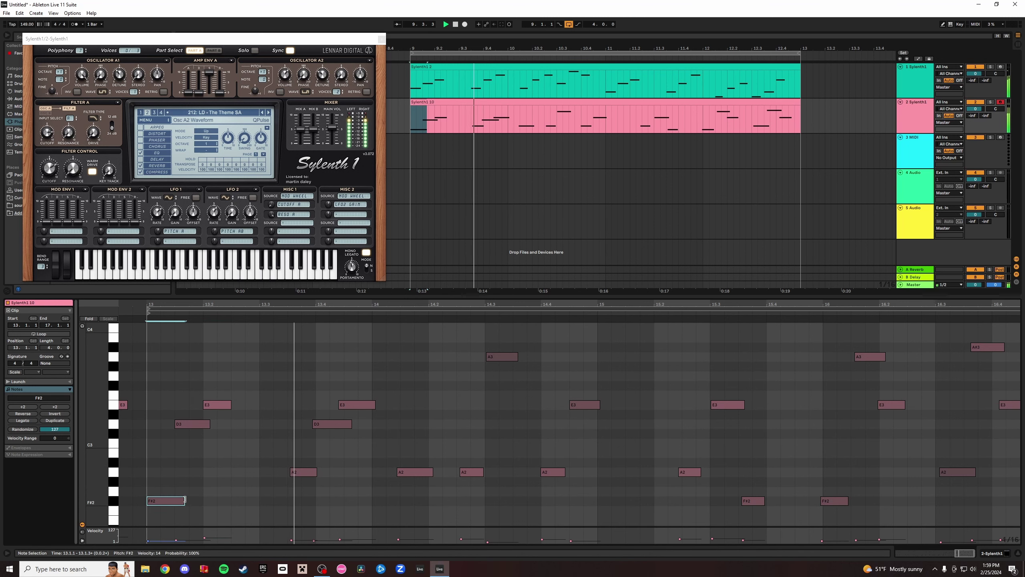
{"action": "key", "text": "space"}
{"action": "key", "text": "space"}
Duplicate the opening F#2, D3 and E3 figure directly after itself and raise the copied F#2 note to G#2.
{"action": "left_click_drag", "start_coordinate": [228, 387], "coordinate": [149, 505]}
{"action": "key", "text": "ctrl+d"}
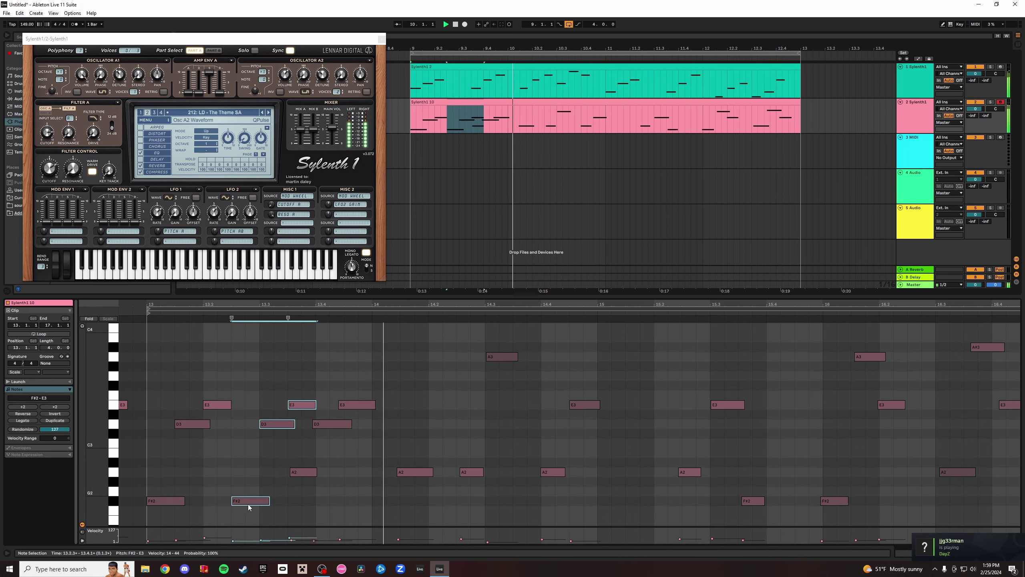
{"action": "mouse_move", "coordinate": [248, 504]}
{"action": "left_mouse_down"}
{"action": "mouse_move", "coordinate": [228, 504]}
{"action": "mouse_move", "coordinate": [246, 502]}
{"action": "mouse_move", "coordinate": [247, 520]}
{"action": "left_mouse_up"}
{"action": "key", "text": "space"}
{"action": "key", "text": "space"}
{"action": "key", "text": "space"}
{"action": "left_click", "coordinate": [269, 474]}
{"action": "scroll", "coordinate": [245, 496], "scroll_direction": "down", "scroll_amount": 3}
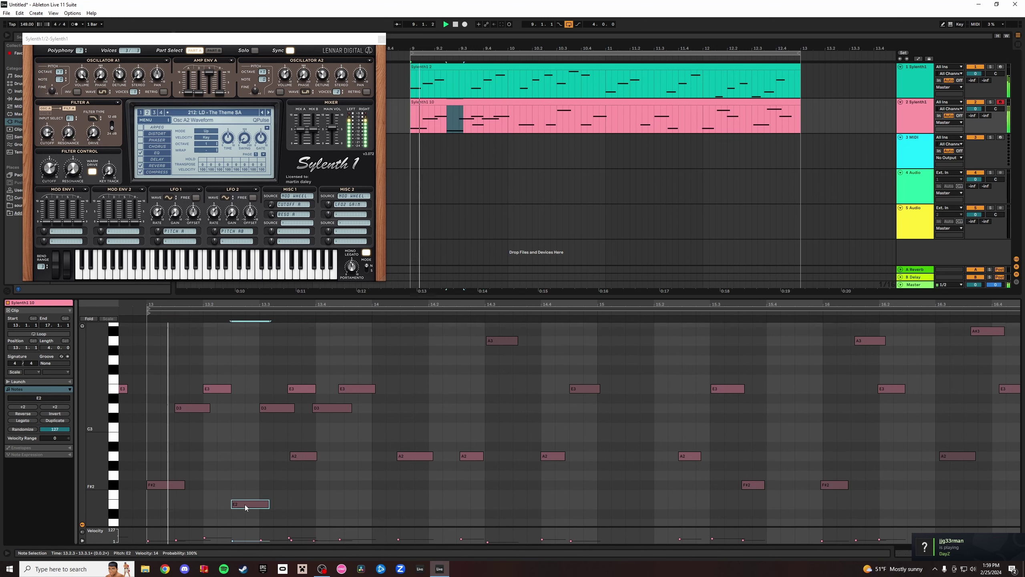
{"action": "left_click_drag", "start_coordinate": [251, 466], "coordinate": [251, 431]}
{"action": "scroll", "coordinate": [254, 432], "scroll_direction": "up", "scroll_amount": 2}
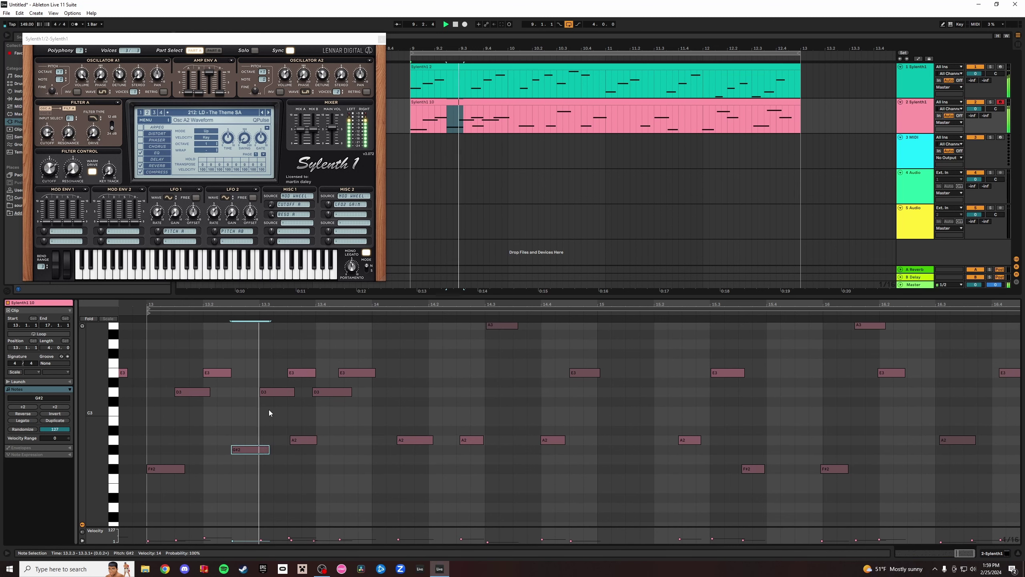
Raise the copied D3 note to E3 and the copied E3 note to F#3.
{"action": "scroll", "coordinate": [269, 410], "scroll_direction": "up", "scroll_amount": 1}
{"action": "double_click", "coordinate": [268, 395]}
{"action": "key", "text": "space"}
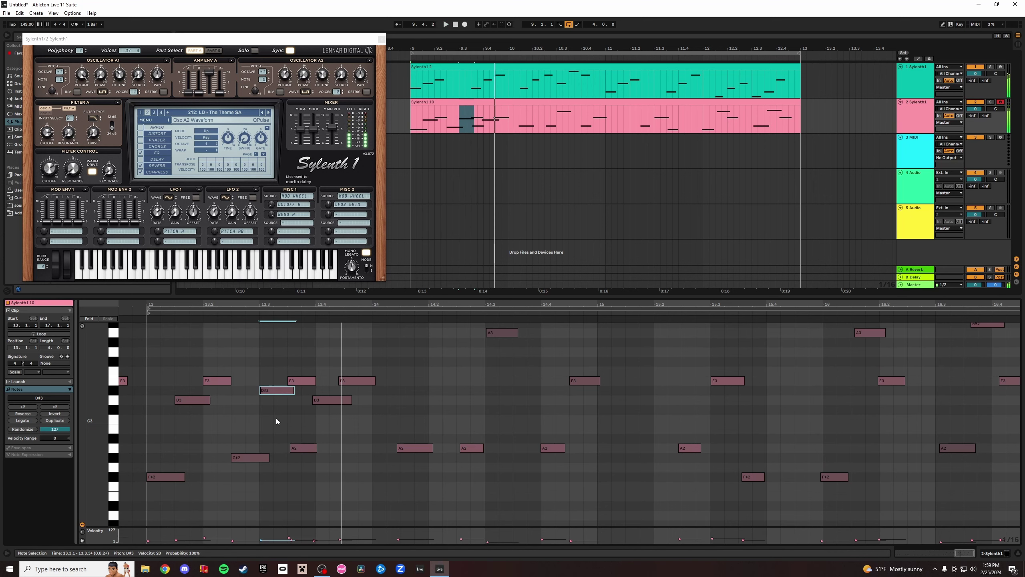
{"action": "left_click_drag", "start_coordinate": [277, 412], "coordinate": [302, 381]}
{"action": "scroll", "coordinate": [281, 388], "scroll_direction": "up", "scroll_amount": 2}
{"action": "left_click", "coordinate": [302, 388]}
{"action": "key", "text": "space"}
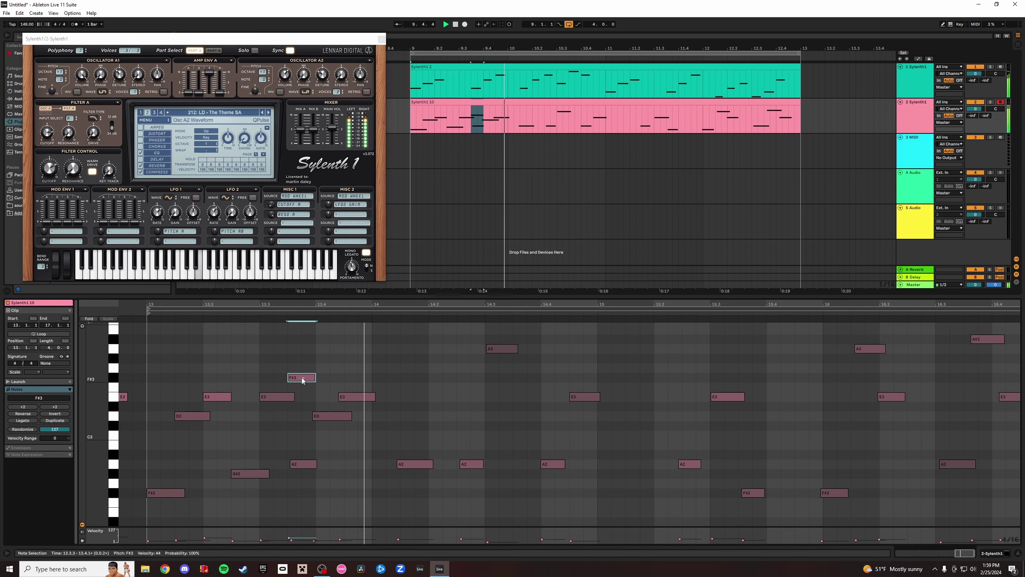
Move the A2, D3 and E3 notes following the copied figure to start at 13.4, and slightly lengthen the F#3 note.
{"action": "left_click_drag", "start_coordinate": [381, 367], "coordinate": [320, 469]}
{"action": "left_click_drag", "start_coordinate": [296, 492], "coordinate": [358, 400]}
{"action": "left_click_drag", "start_coordinate": [298, 466], "coordinate": [324, 465]}
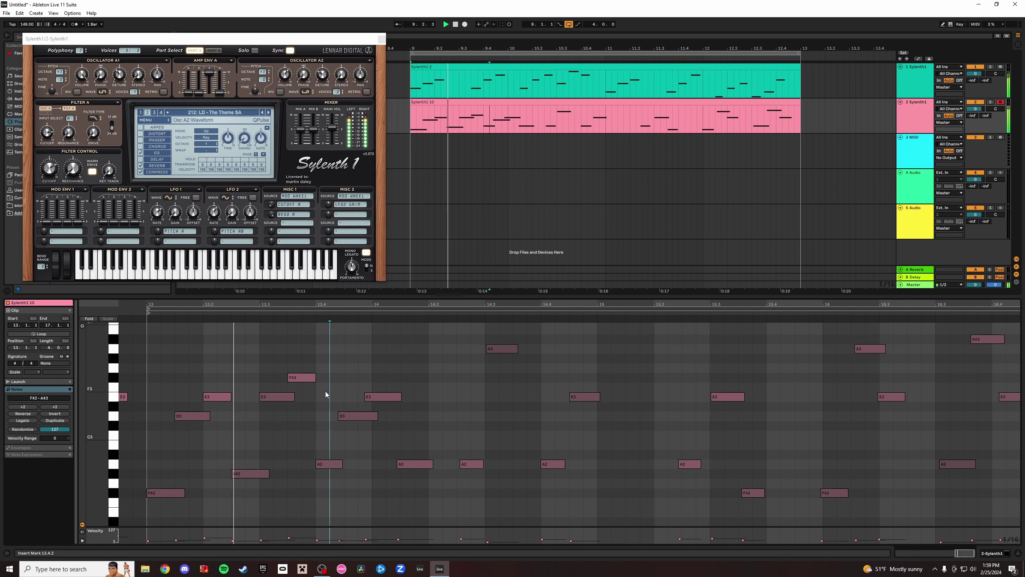
{"action": "left_click_drag", "start_coordinate": [316, 377], "coordinate": [318, 377]}
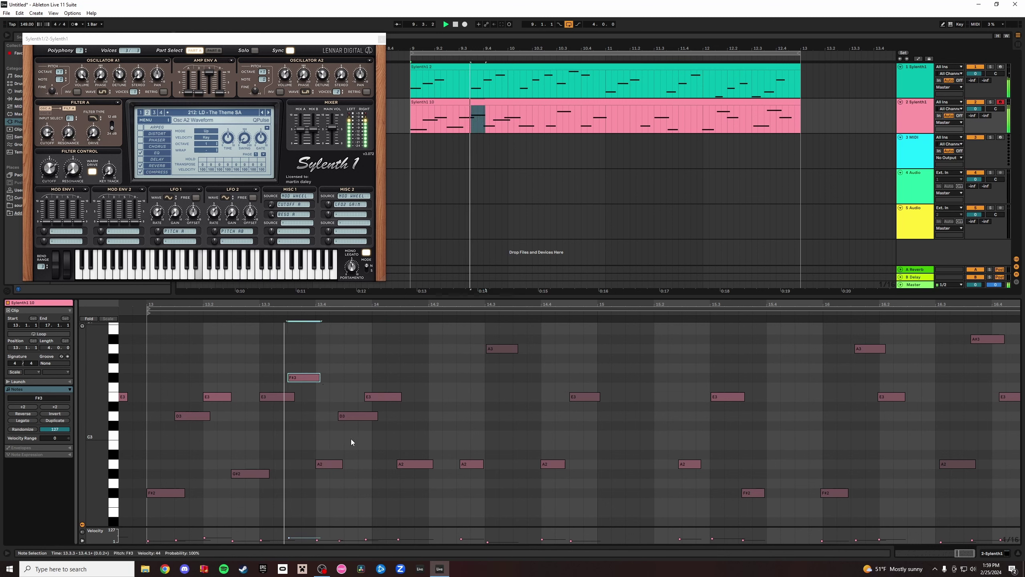
Raise the D3 and E3 notes of the third figure to G#3 and A3, and lengthen its A2 note.
{"action": "left_click", "coordinate": [375, 395]}
{"action": "left_click_drag", "start_coordinate": [375, 393], "coordinate": [347, 420]}
{"action": "left_click_drag", "start_coordinate": [343, 465], "coordinate": [391, 372]}
{"action": "scroll", "coordinate": [368, 444], "scroll_direction": "up", "scroll_amount": 1}
{"action": "left_click", "coordinate": [351, 487]}
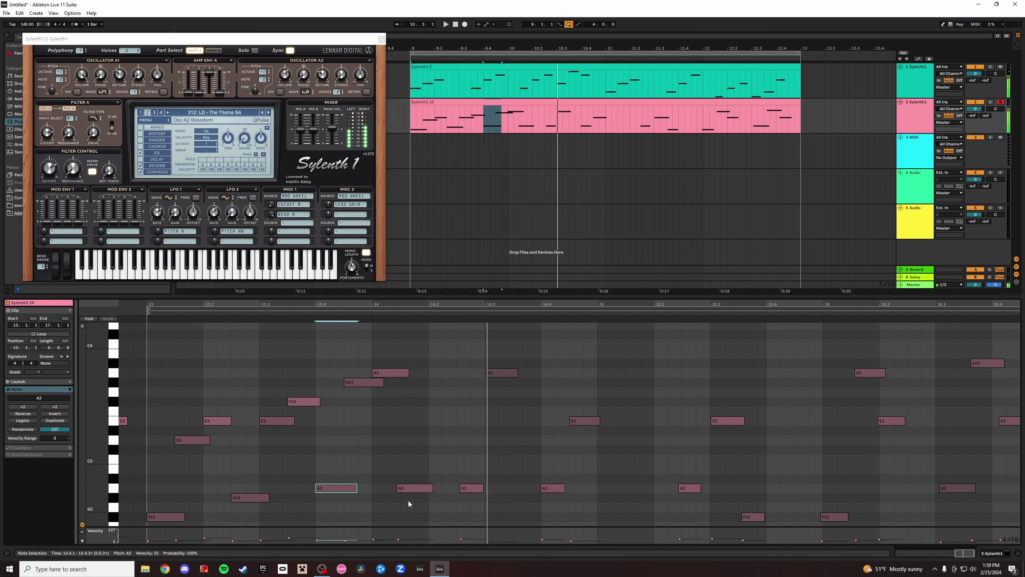
Nudge the A2 and A3 notes in bar 14 into time with the grid.
{"action": "left_click_drag", "start_coordinate": [409, 489], "coordinate": [417, 491]}
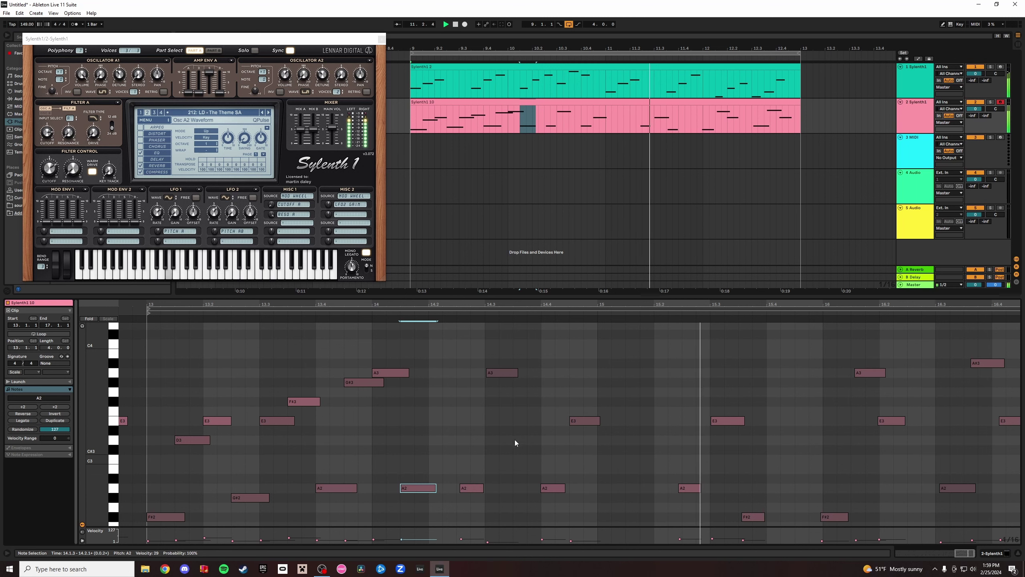
{"action": "left_click_drag", "start_coordinate": [465, 492], "coordinate": [461, 491]}
{"action": "left_click_drag", "start_coordinate": [499, 375], "coordinate": [498, 375]}
{"action": "left_click_drag", "start_coordinate": [552, 491], "coordinate": [548, 491]}
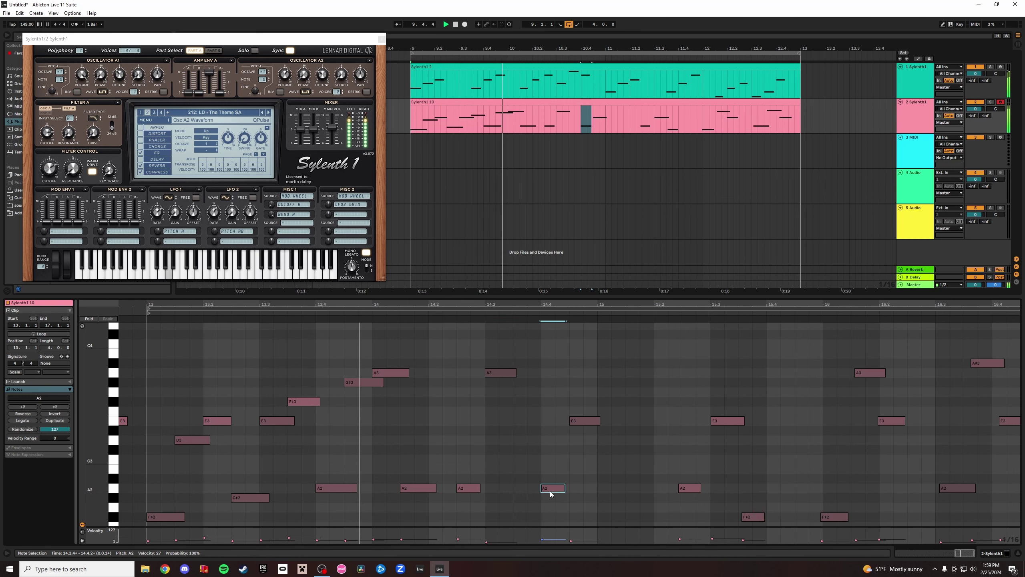
Try the LD - Yeah, PD - AirPad and PLK - Greasepaint presets on the second Sylenth1, and load preset 218: PD - Dots SA.
{"action": "left_click", "coordinate": [268, 113]}
{"action": "left_click", "coordinate": [269, 113]}
{"action": "left_click", "coordinate": [269, 114]}
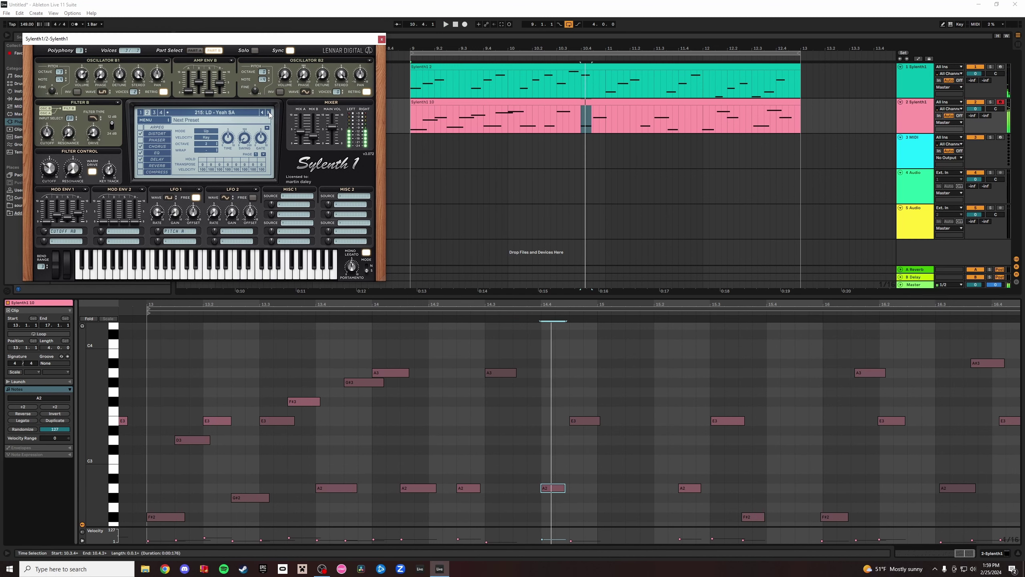
{"action": "left_click", "coordinate": [269, 114]}
{"action": "left_click", "coordinate": [214, 112]}
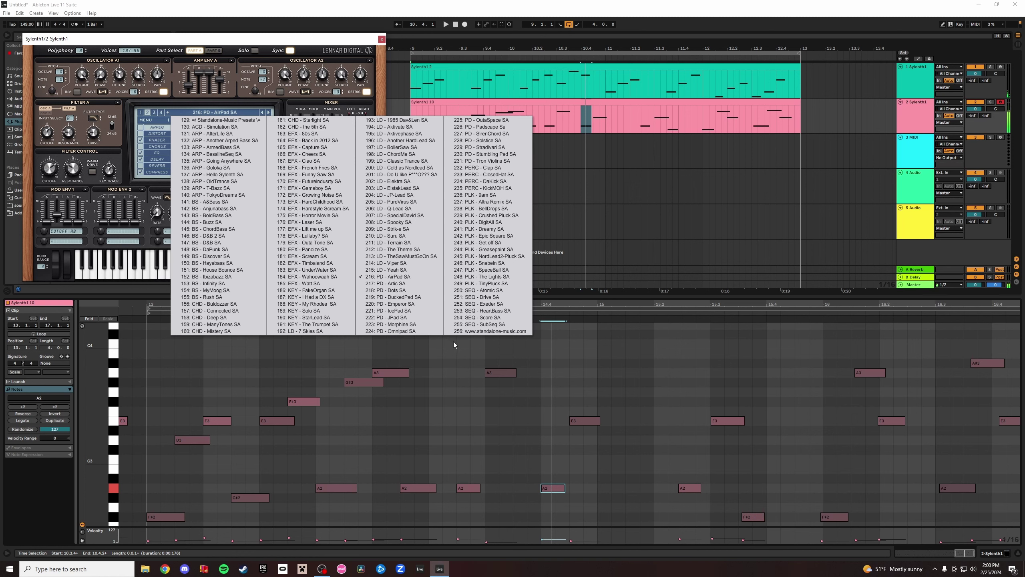
{"action": "left_click", "coordinate": [480, 250]}
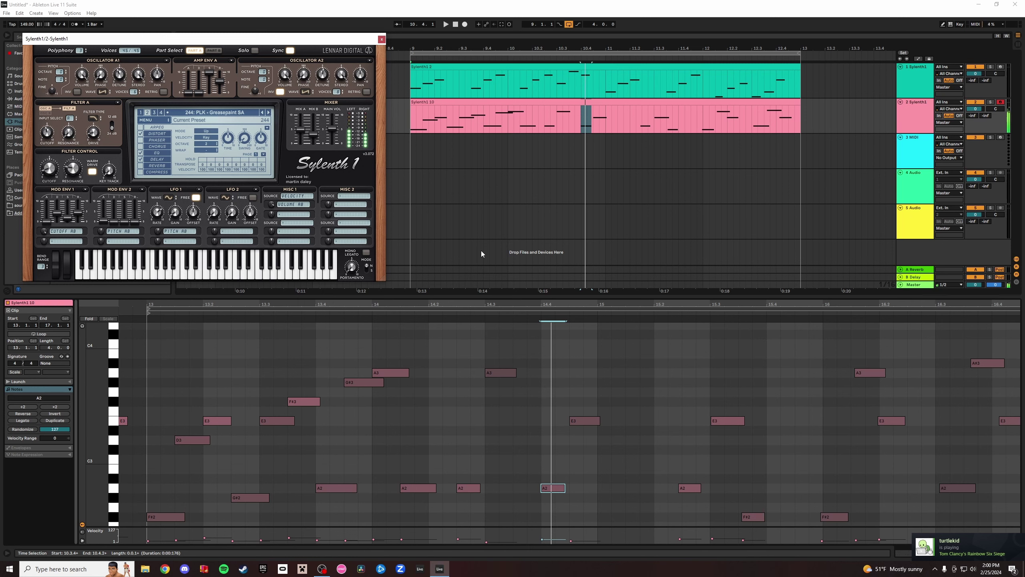
{"action": "left_click", "coordinate": [214, 113]}
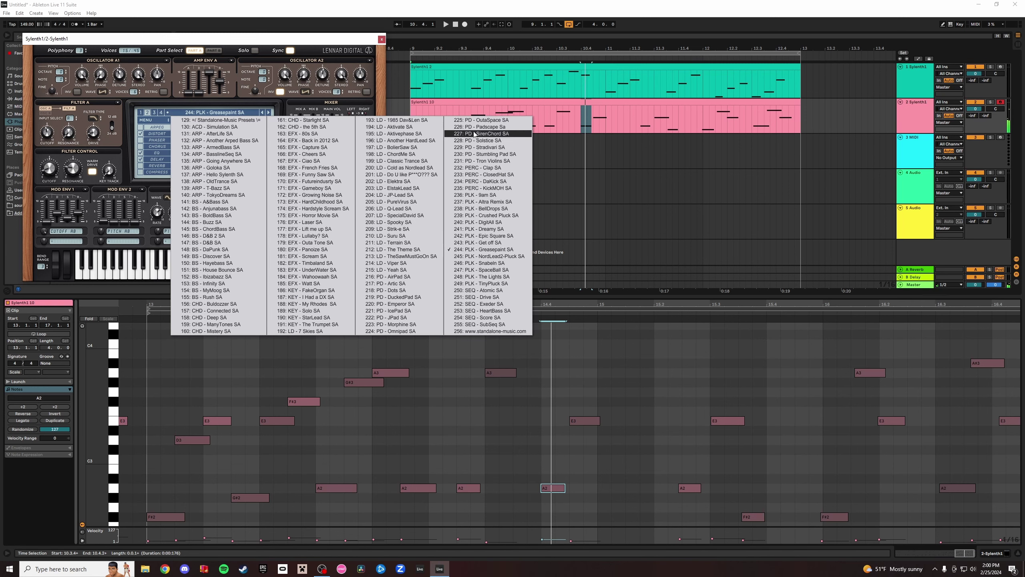
{"action": "left_click", "coordinate": [403, 290]}
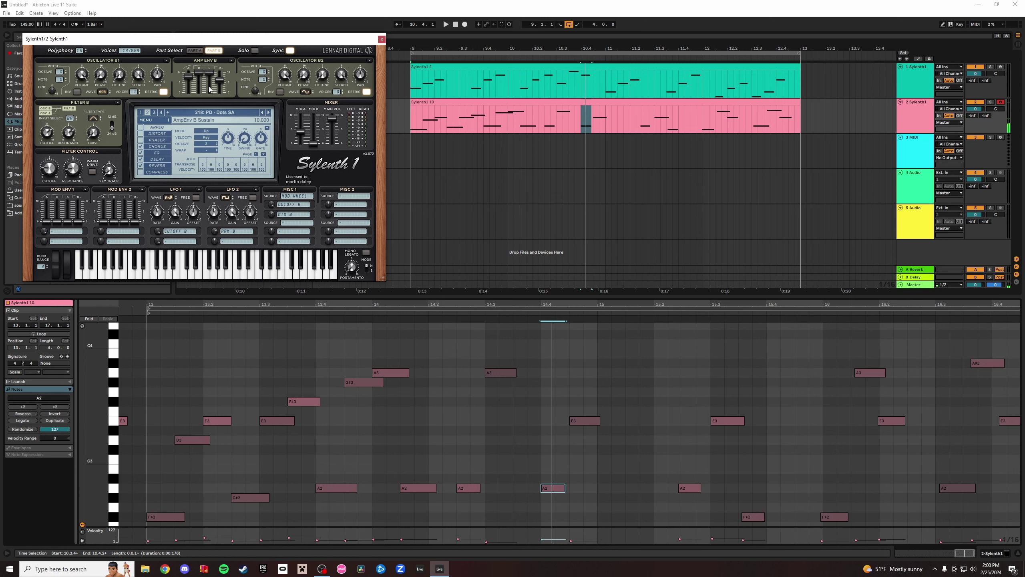
Adjust the amp envelope attack of the PD - Dots SA preset, comparing its settings across part A and part B.
{"action": "left_click", "coordinate": [195, 51]}
{"action": "left_click_drag", "start_coordinate": [188, 110], "coordinate": [192, 102]}
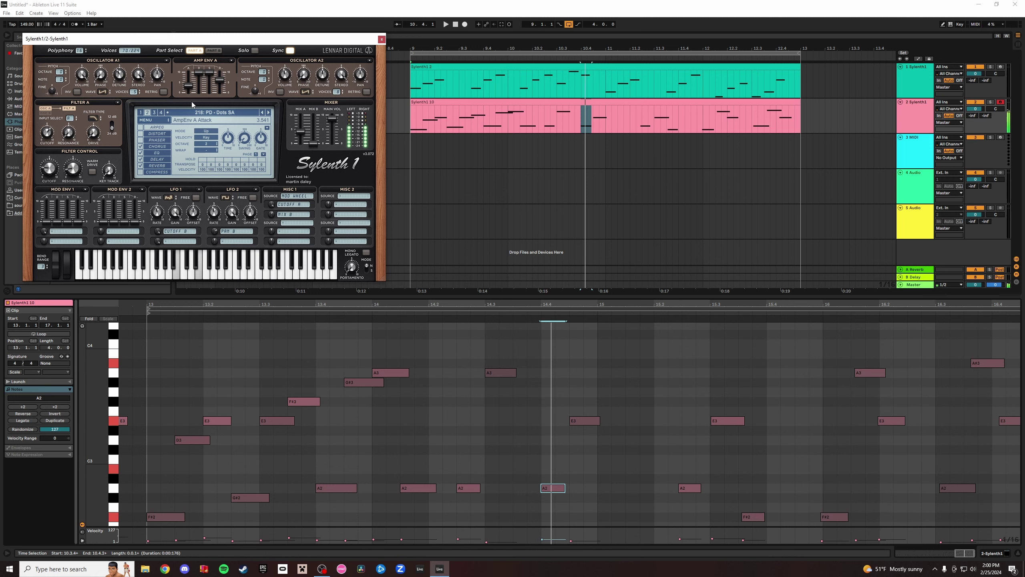
{"action": "left_click", "coordinate": [214, 51]}
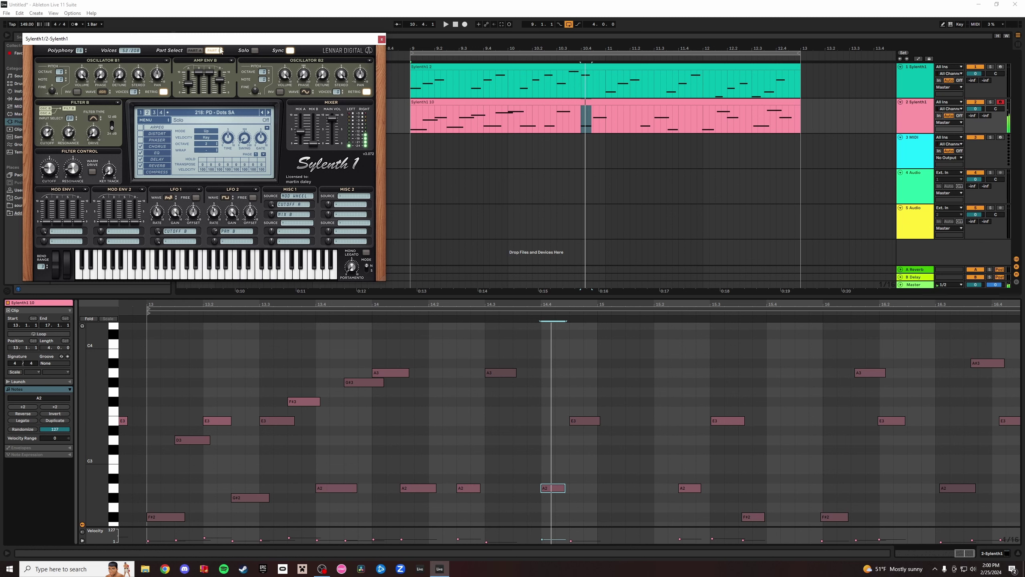
{"action": "left_click", "coordinate": [195, 51]}
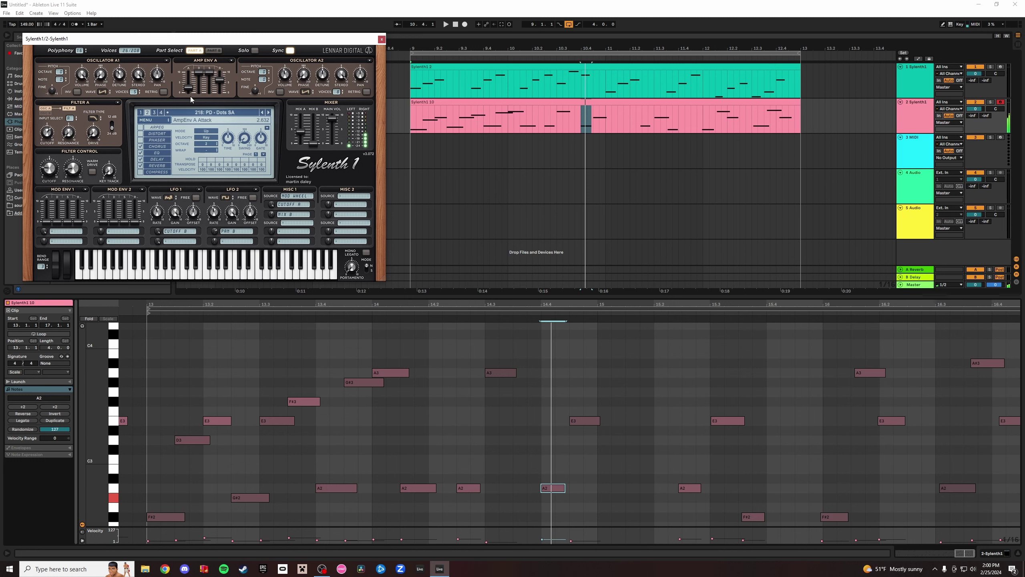
{"action": "left_click_drag", "start_coordinate": [191, 97], "coordinate": [190, 104]}
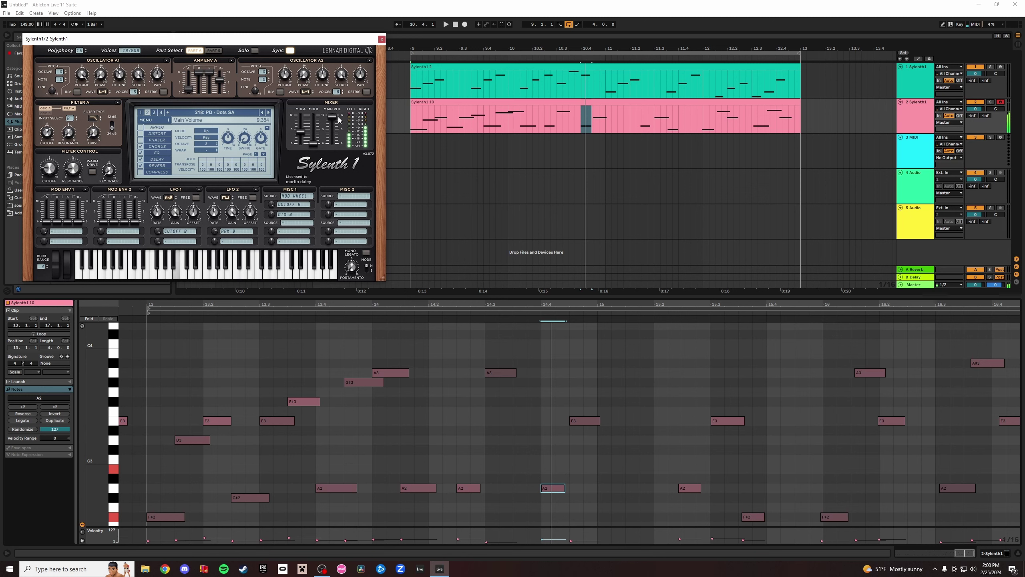
{"action": "left_click", "coordinate": [214, 51]}
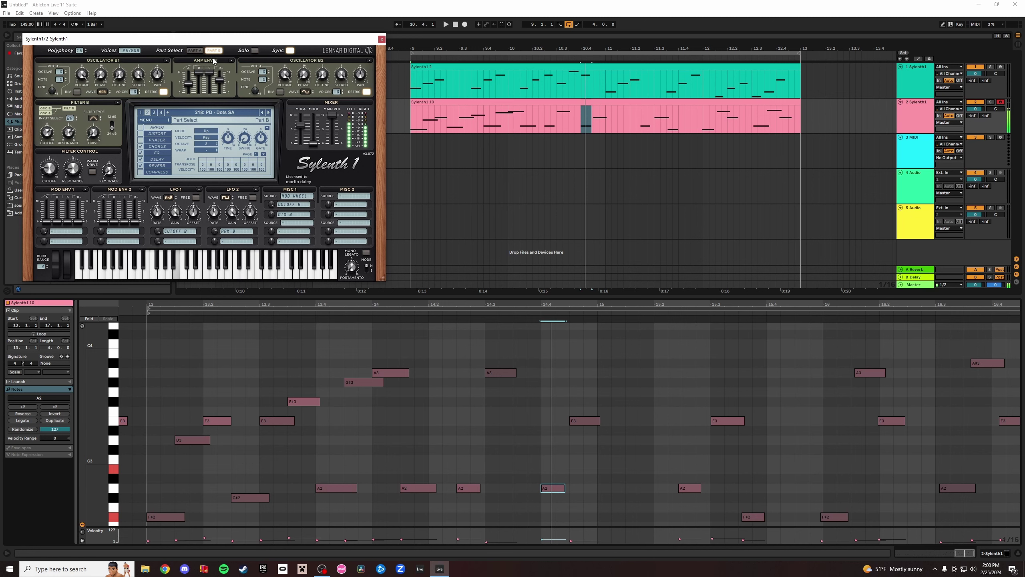
{"action": "left_click", "coordinate": [195, 50]}
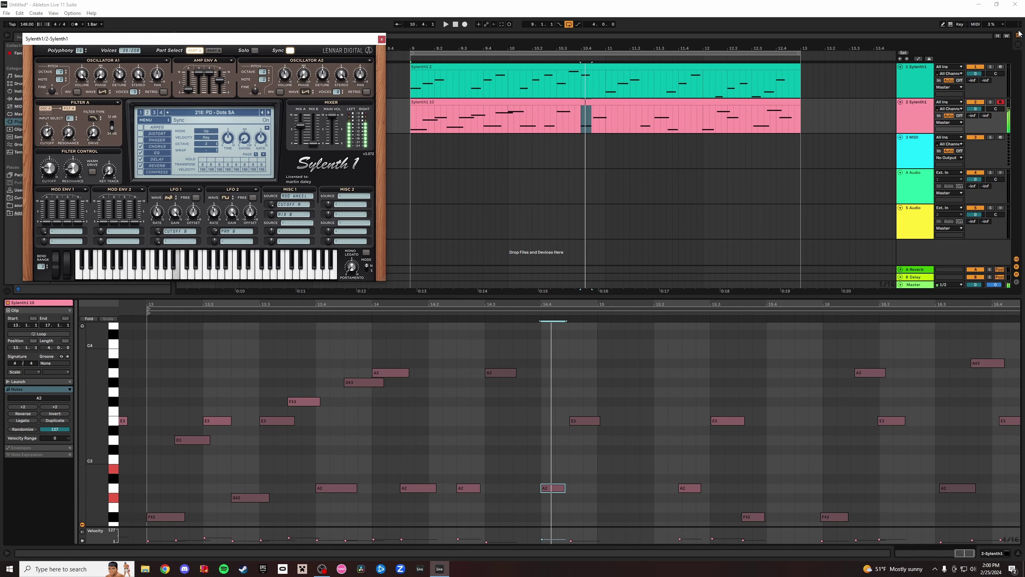
{"action": "left_click", "coordinate": [1018, 44]}
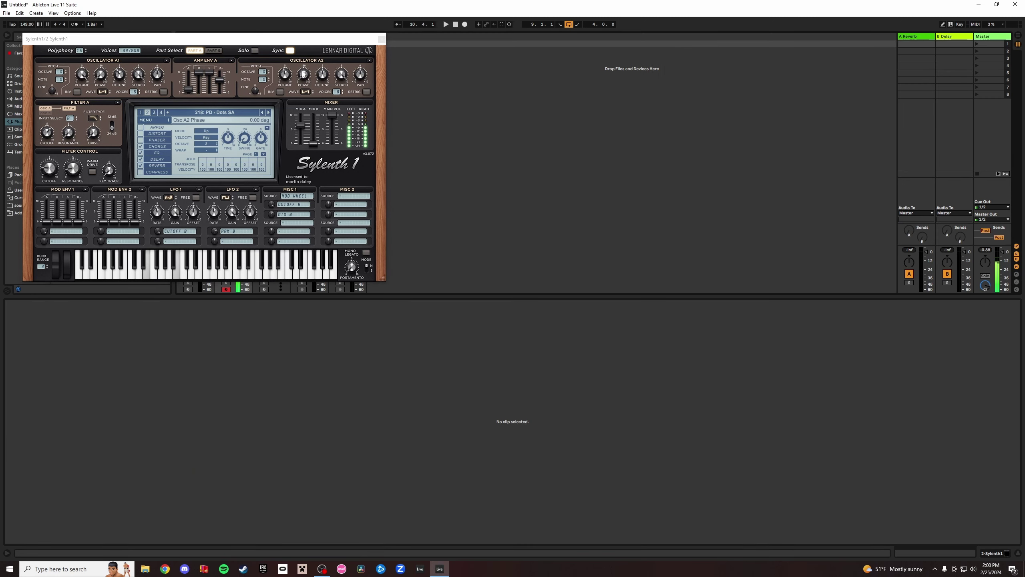
{"action": "left_click", "coordinate": [1018, 36]}
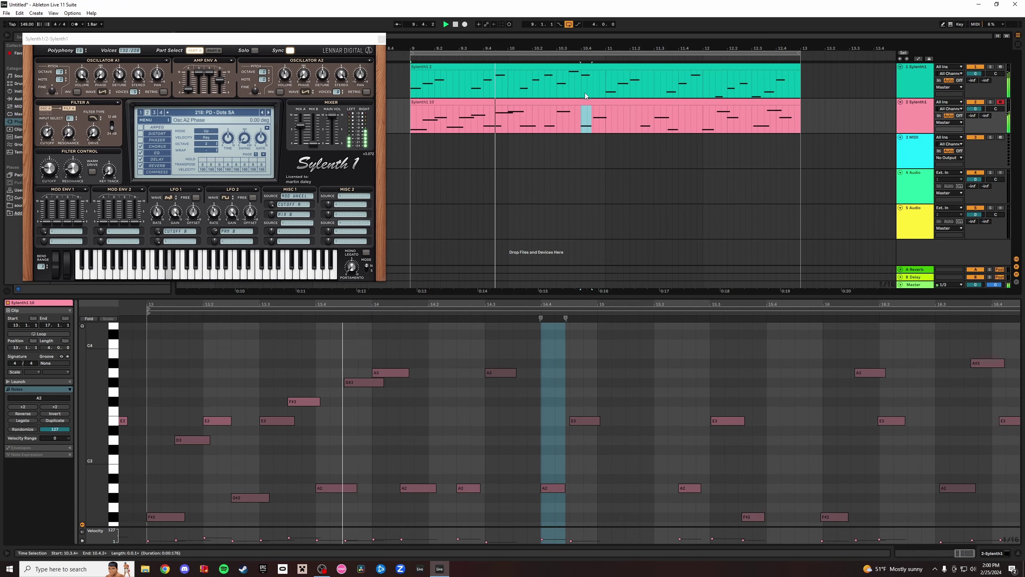
Delete the four-bar clip from the second Sylenth1 track and lower the main volume of its PD - Dots SA preset.
{"action": "left_click", "coordinate": [622, 100]}
{"action": "key", "text": "Delete"}
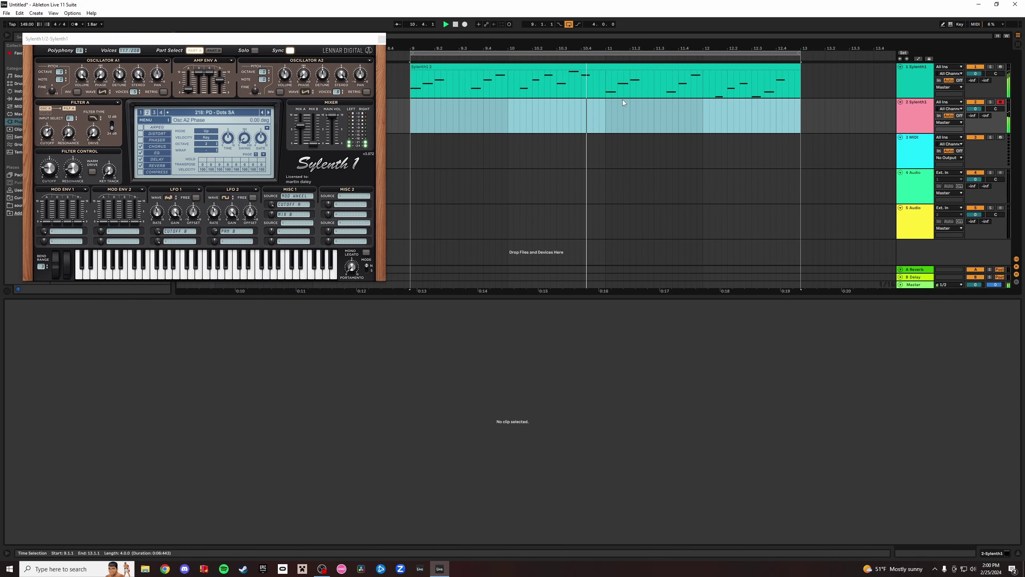
{"action": "left_click", "coordinate": [1018, 46]}
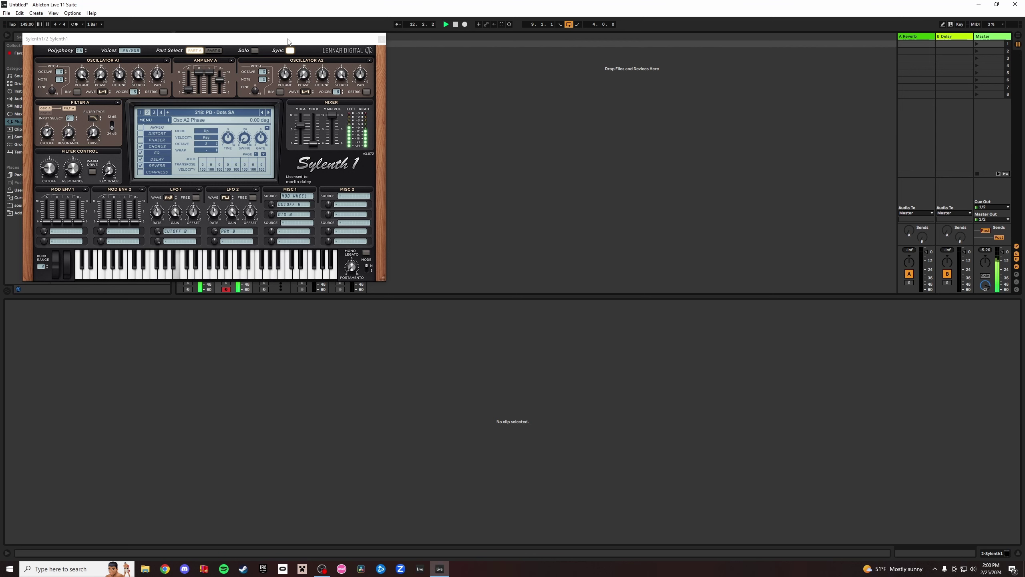
{"action": "left_click_drag", "start_coordinate": [288, 41], "coordinate": [601, 69]}
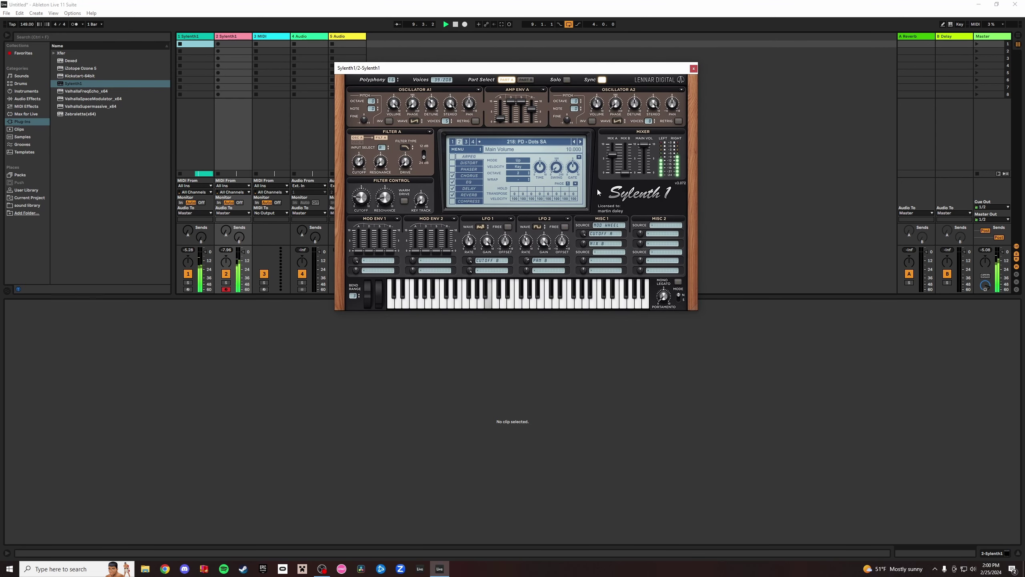
{"action": "left_click", "coordinate": [1018, 39]}
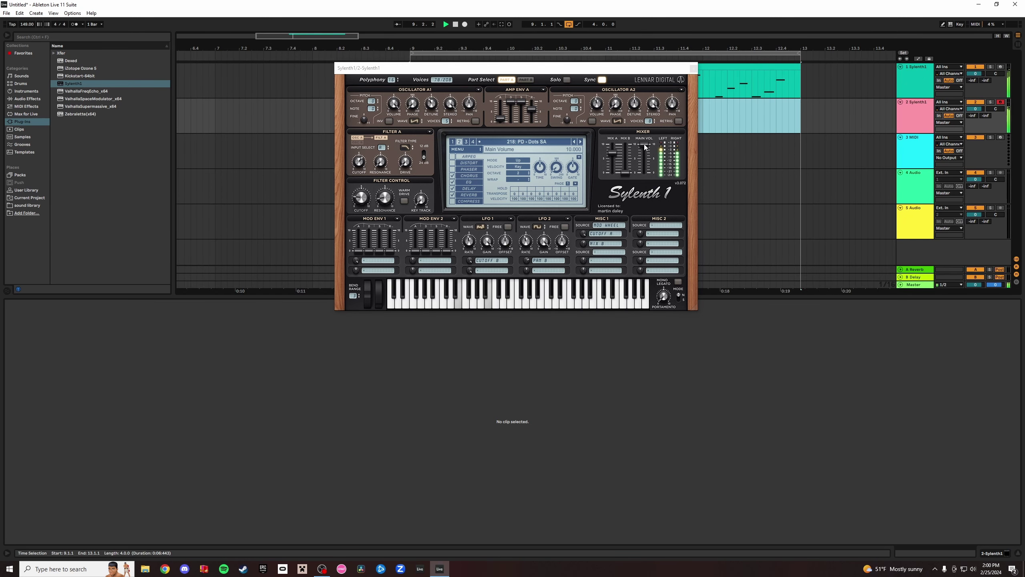
{"action": "left_click_drag", "start_coordinate": [645, 146], "coordinate": [642, 150]}
{"action": "left_click_drag", "start_coordinate": [631, 74], "coordinate": [430, 100]}
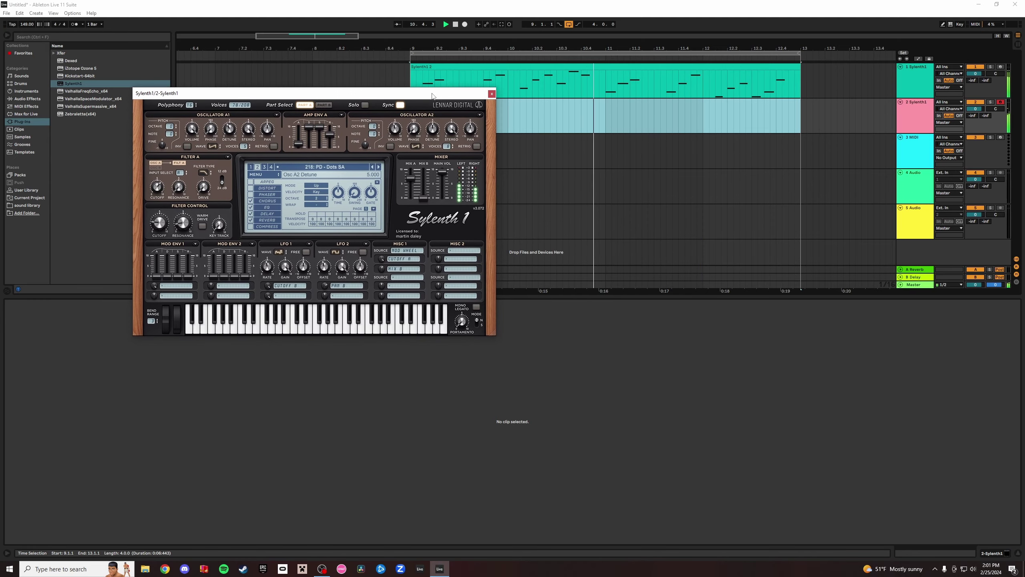
{"action": "left_click", "coordinate": [492, 94]}
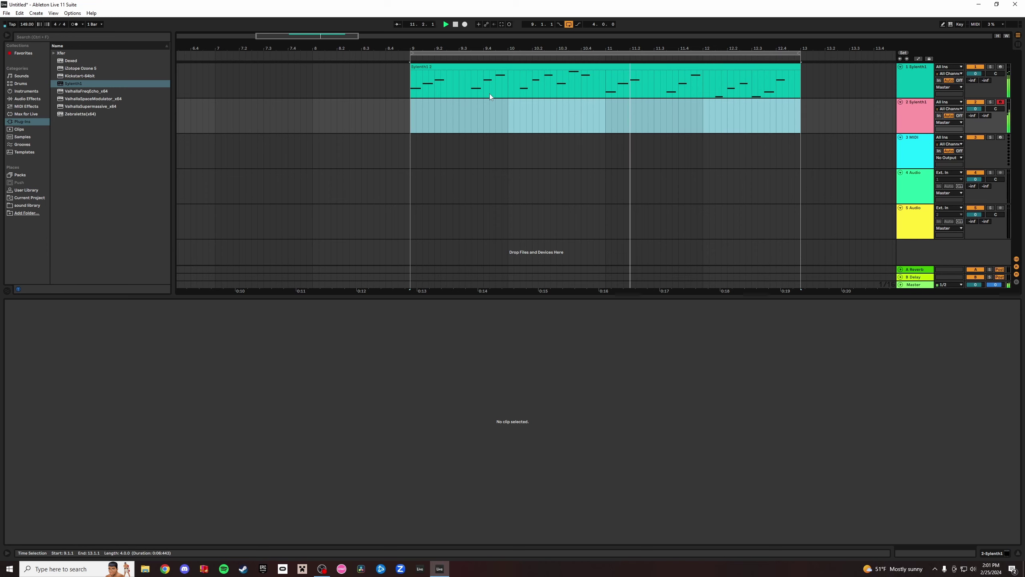
Move the second Sylenth1 track above the melody track and record a new part on it.
{"action": "left_click_drag", "start_coordinate": [913, 106], "coordinate": [923, 69]}
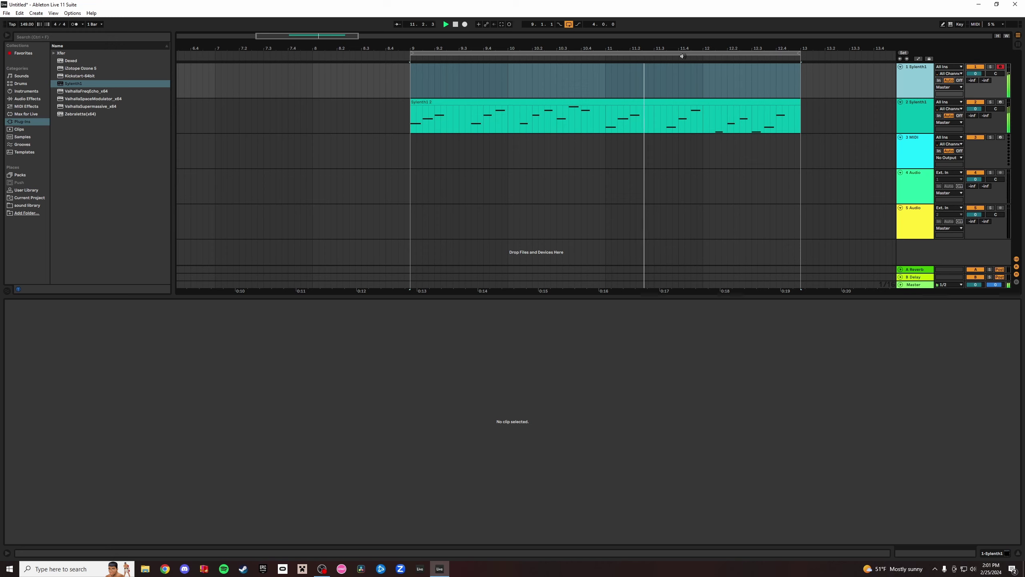
{"action": "left_click", "coordinate": [465, 24]}
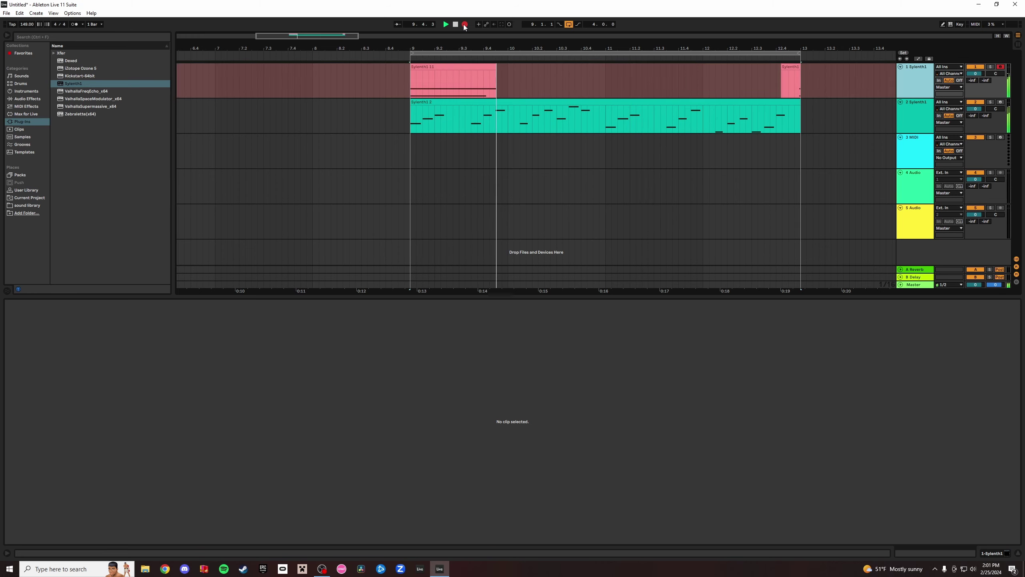
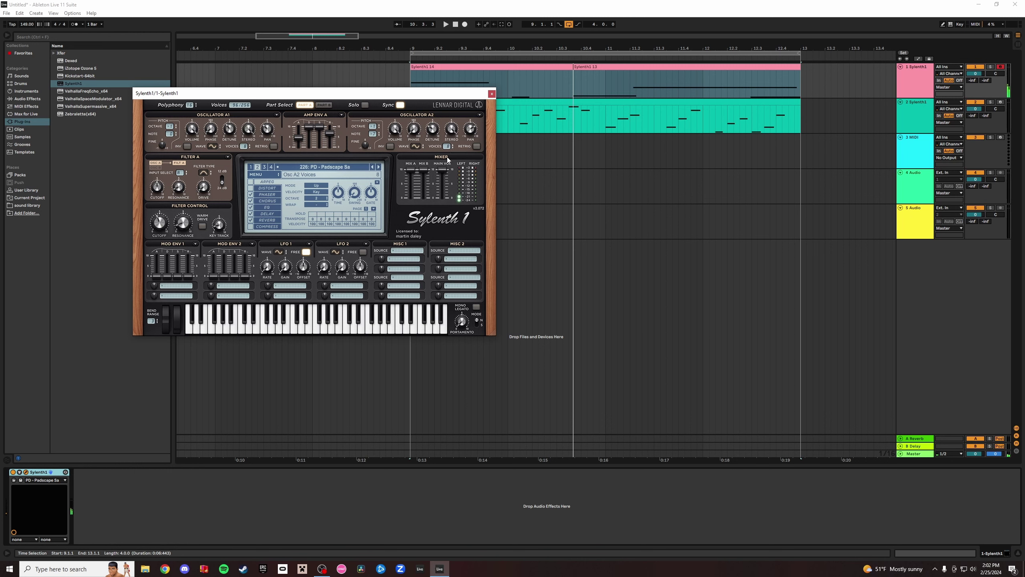
Audition the presets following PD - Padscape SA on the upper track's Sylenth1, stepping from PD - SirenChord SA to PLK - BellDrops SA.
{"action": "left_click", "coordinate": [378, 167]}
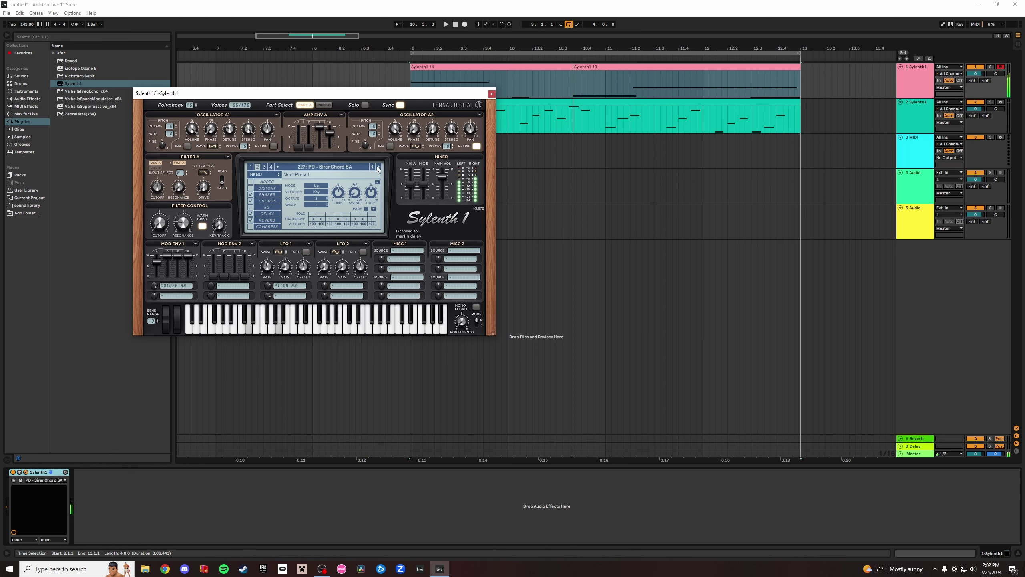
{"action": "left_click", "coordinate": [379, 167]}
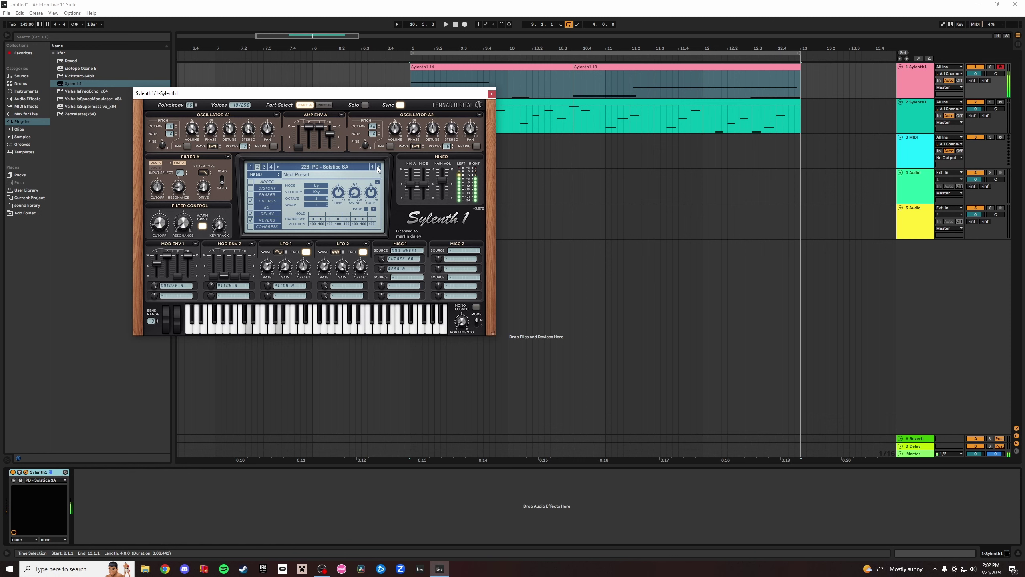
{"action": "left_click", "coordinate": [378, 167]}
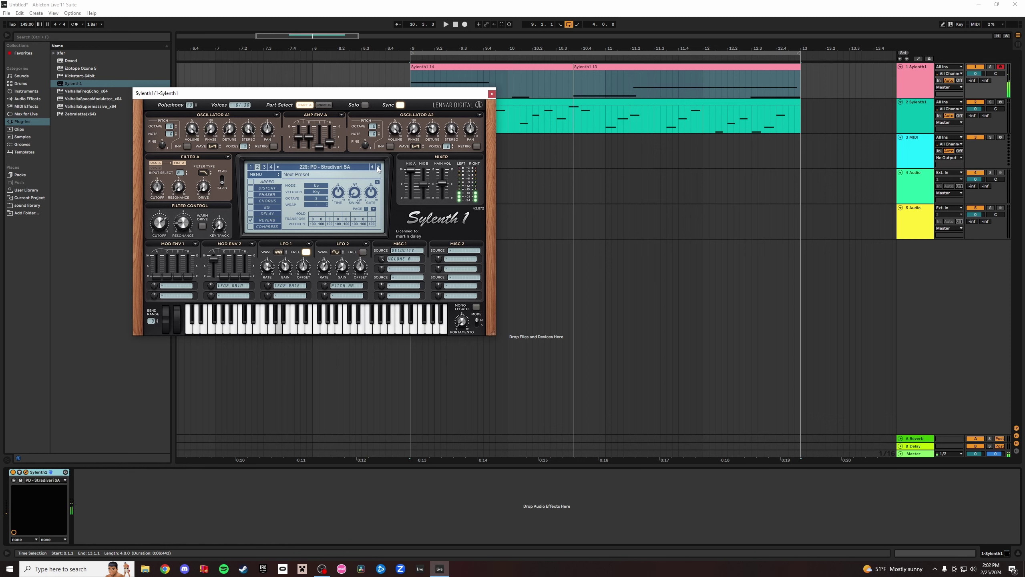
{"action": "left_click", "coordinate": [378, 168]}
{"action": "left_click", "coordinate": [379, 167]}
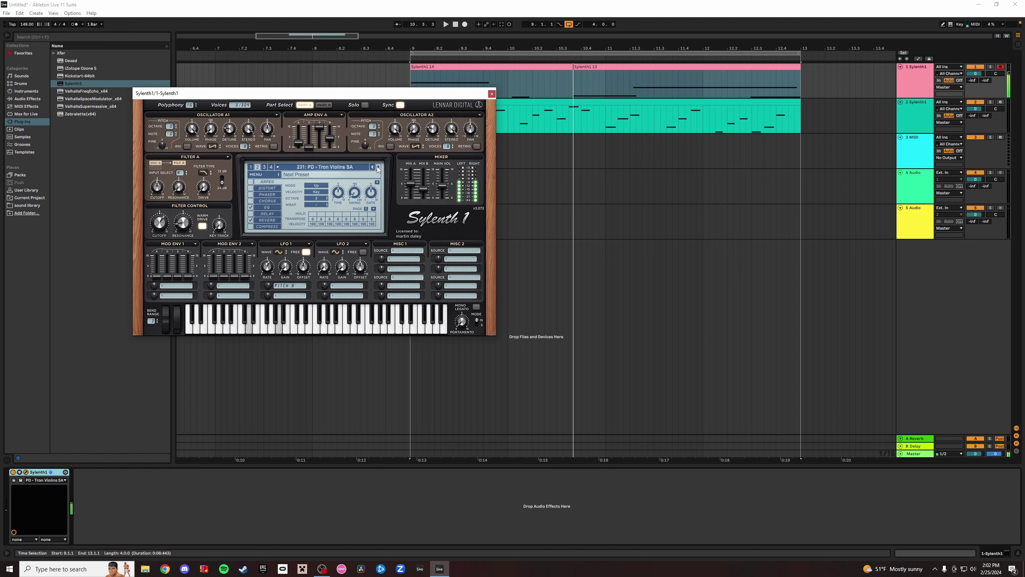
{"action": "left_click", "coordinate": [378, 167]}
{"action": "left_click", "coordinate": [378, 167]}
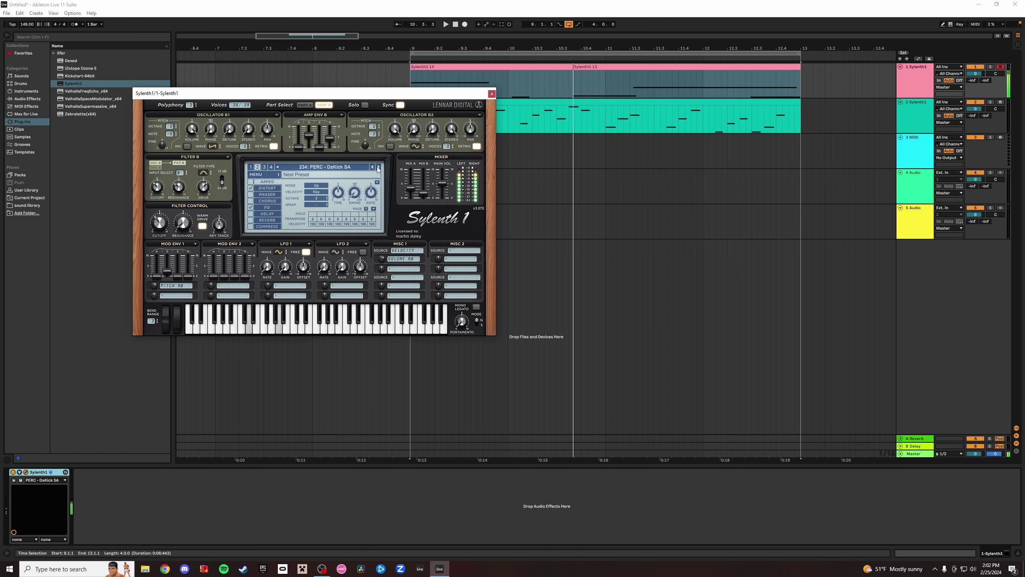
{"action": "left_click", "coordinate": [378, 167]}
{"action": "left_click", "coordinate": [378, 167]}
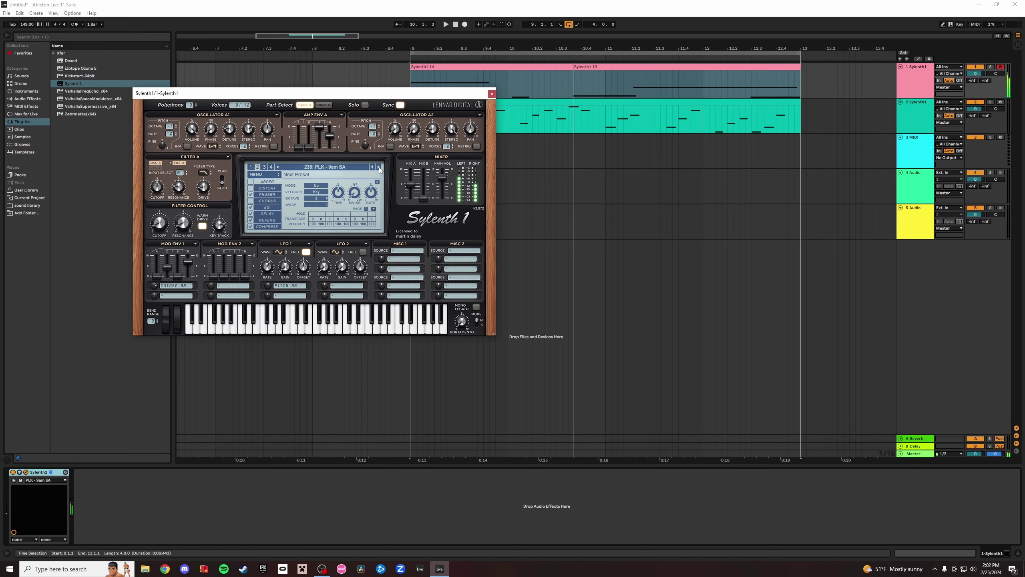
{"action": "left_click", "coordinate": [345, 167]}
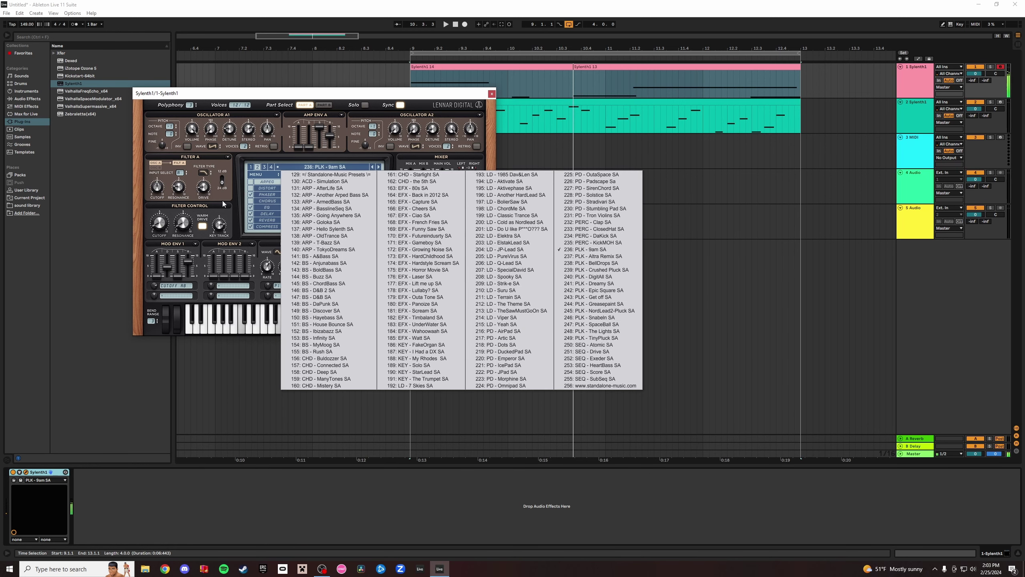
{"action": "left_click", "coordinate": [377, 167]}
{"action": "left_click", "coordinate": [377, 167]}
{"action": "left_click", "coordinate": [377, 167]}
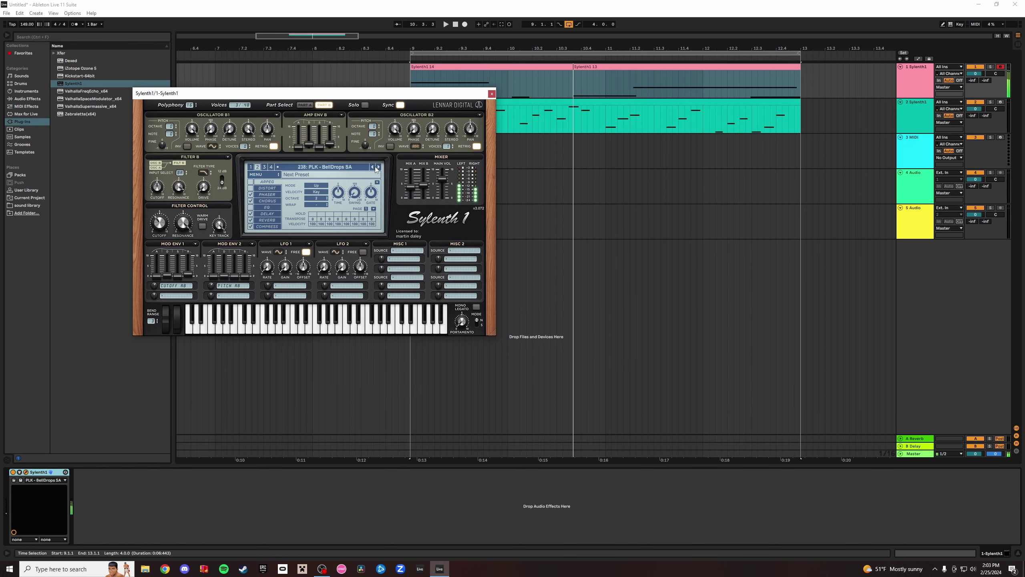
Try KEY Sticky EP from the third preset bank, and load preset 427: PAD - DREAMY KEYPAD from the fourth bank.
{"action": "left_click", "coordinate": [263, 167]}
{"action": "left_click", "coordinate": [327, 166]}
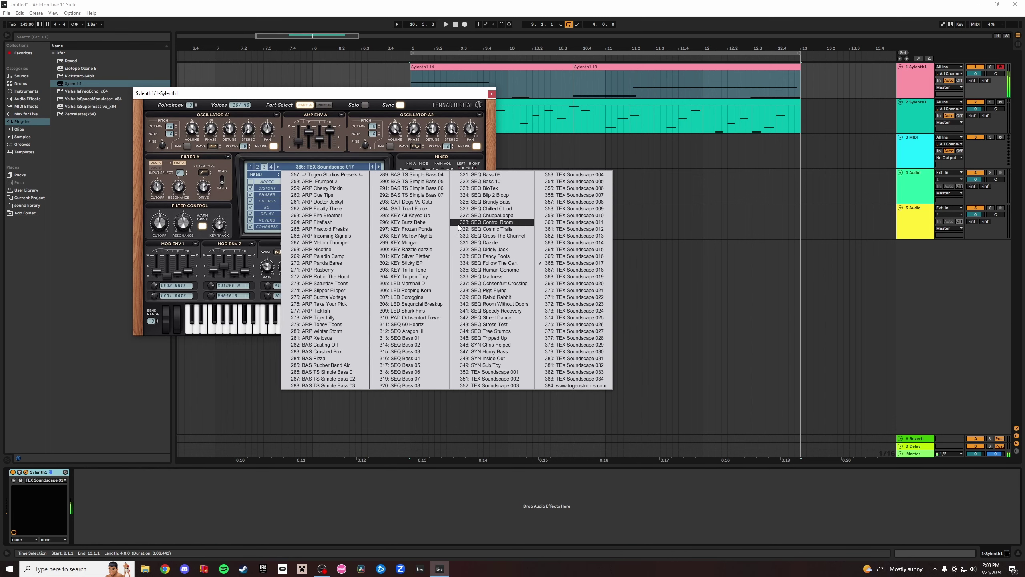
{"action": "left_click", "coordinate": [401, 263]}
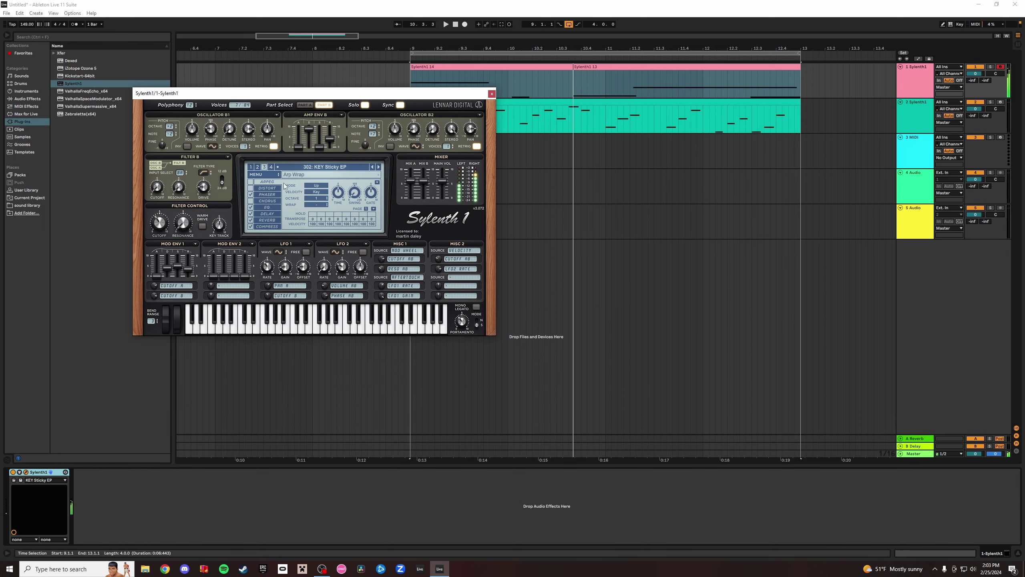
{"action": "left_click", "coordinate": [379, 167]}
{"action": "left_click", "coordinate": [270, 166]}
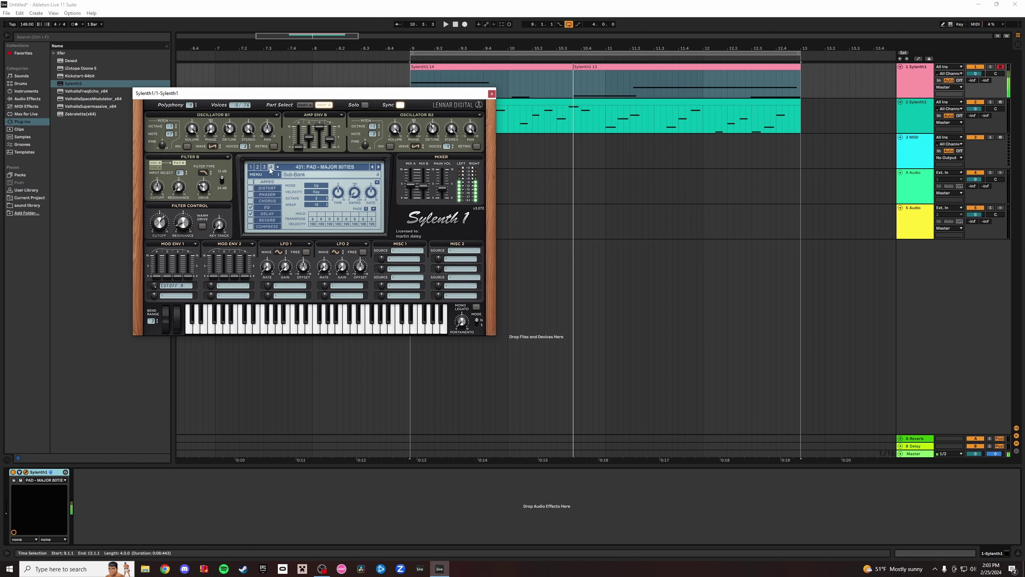
{"action": "left_click", "coordinate": [322, 169]}
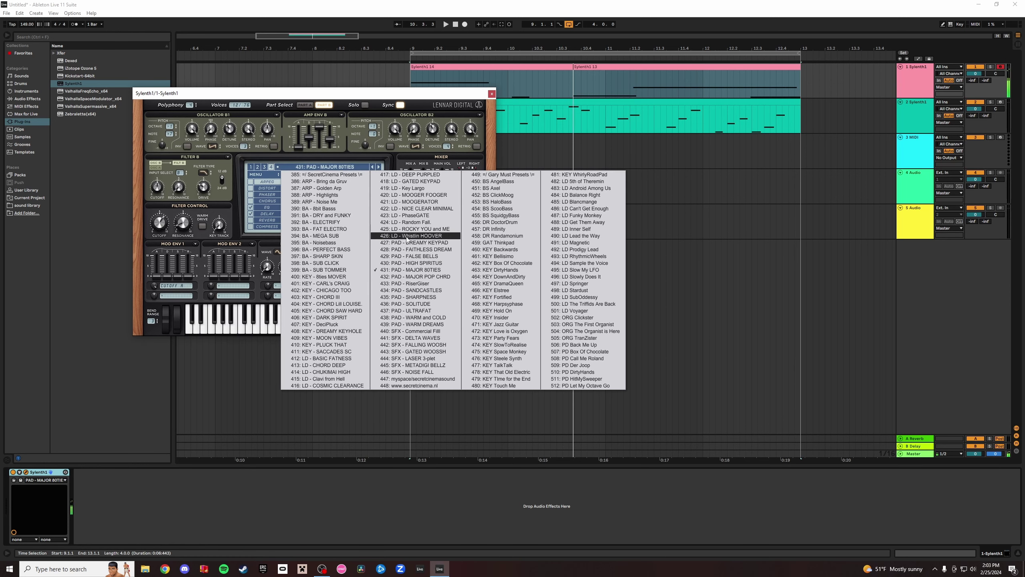
{"action": "left_click", "coordinate": [421, 250]}
{"action": "left_click", "coordinate": [371, 166]}
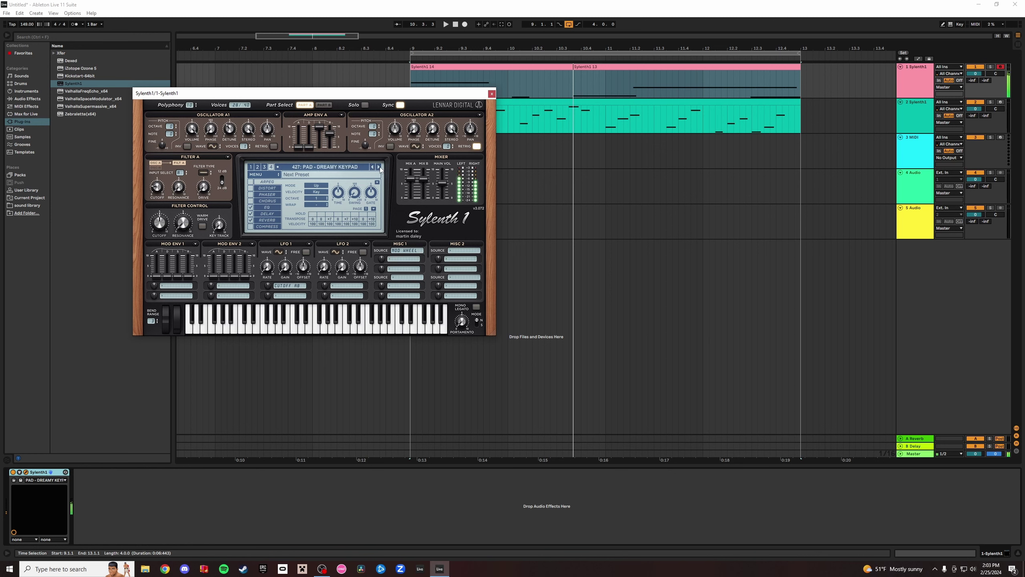
Clear the recorded clips from the upper Sylenth1 track and record a new take with the PAD - DREAMY KEYPAD preset.
{"action": "left_click", "coordinate": [578, 69]}
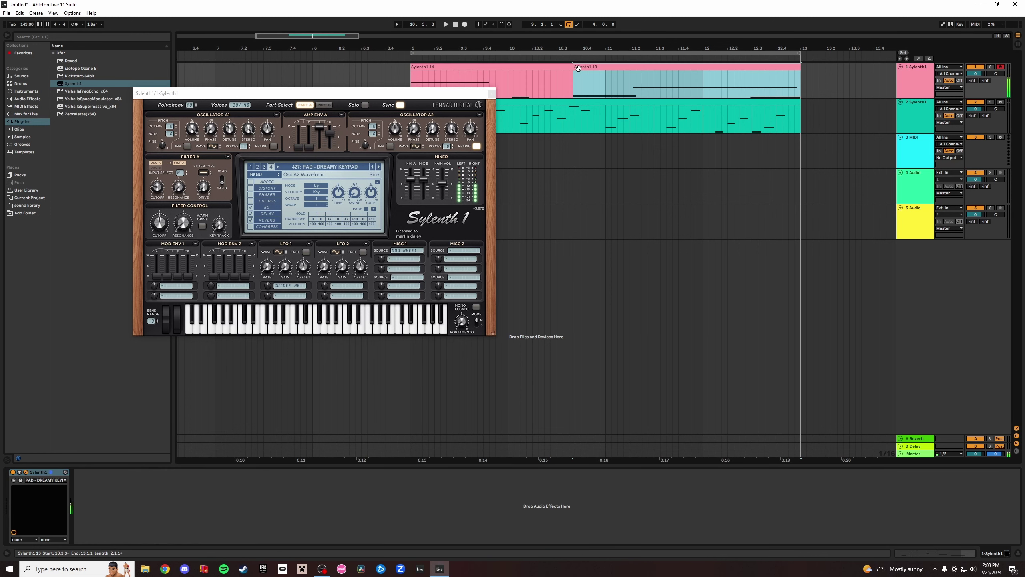
{"action": "key", "text": "Delete"}
{"action": "left_click", "coordinate": [534, 67]}
{"action": "key", "text": "space"}
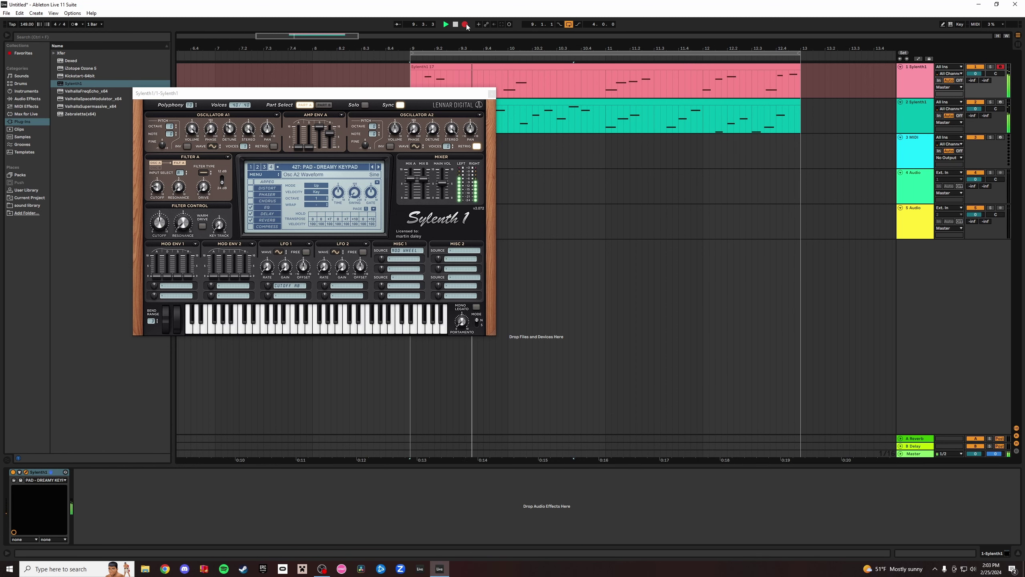
{"action": "key", "text": "space"}
Audition the pad presets from PAD - FAITHLESS DREAM onward, load preset 435: PAD - SHARPNESS and show its part B settings.
{"action": "left_click", "coordinate": [378, 166]}
{"action": "left_click", "coordinate": [351, 168]}
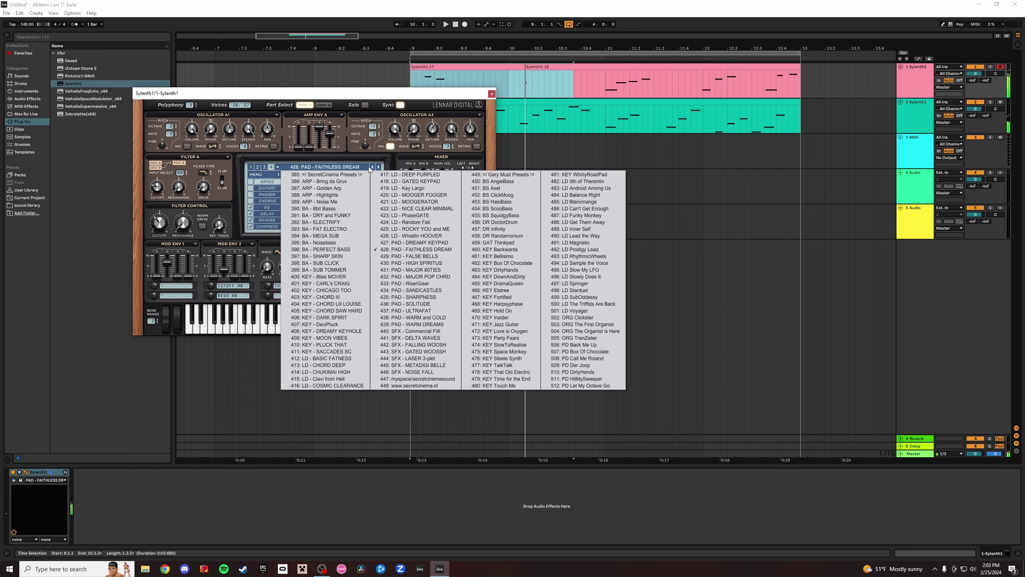
{"action": "left_click", "coordinate": [378, 167]}
{"action": "left_click", "coordinate": [378, 166]}
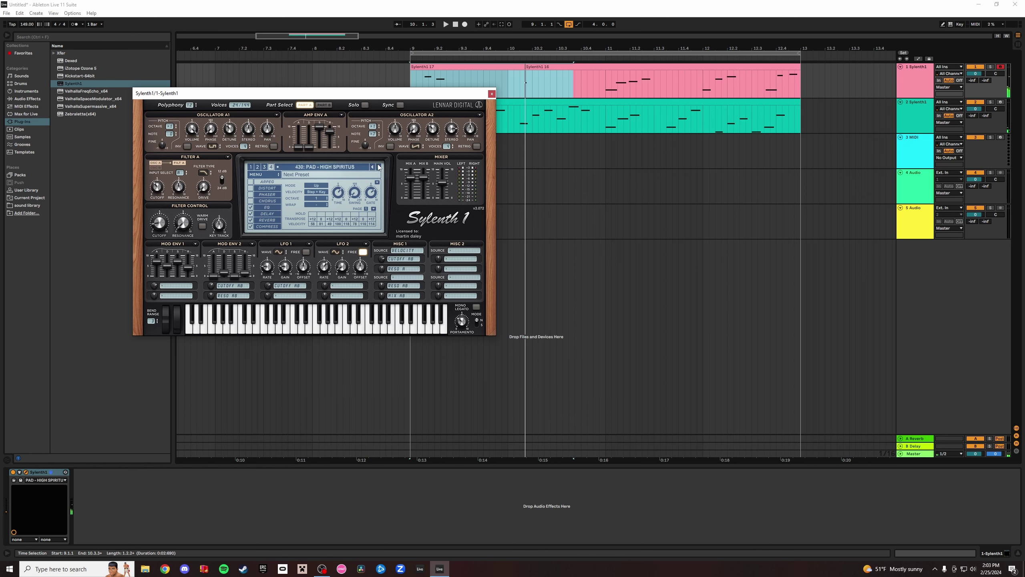
{"action": "left_click", "coordinate": [378, 166]}
{"action": "left_click", "coordinate": [379, 167]}
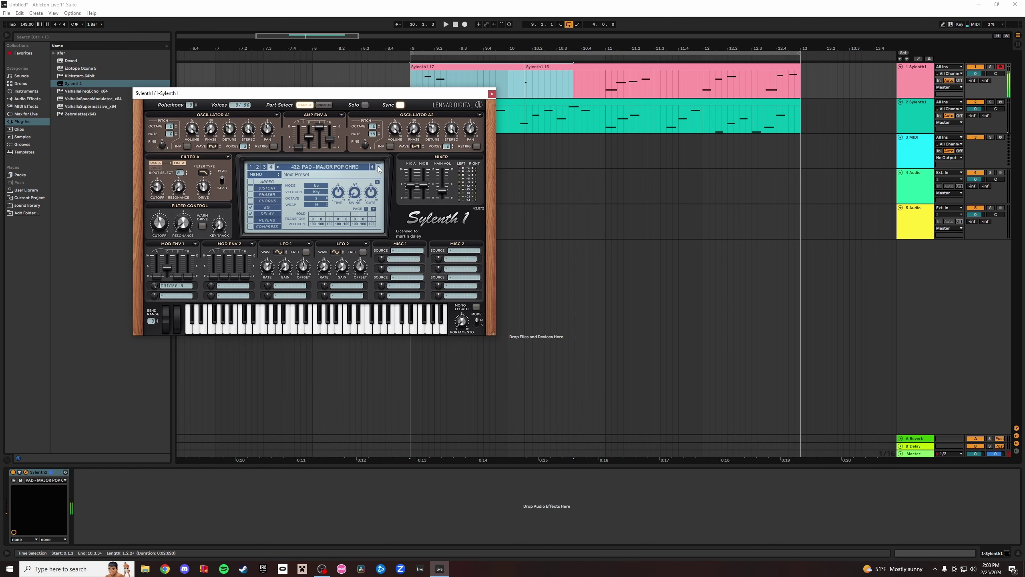
{"action": "left_click", "coordinate": [379, 167]}
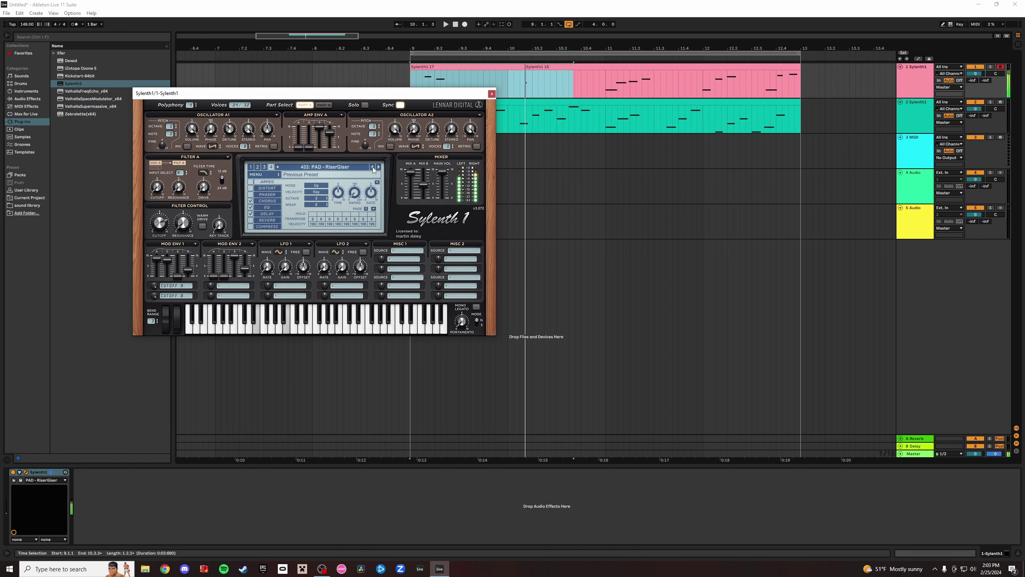
{"action": "left_click", "coordinate": [378, 167]}
{"action": "left_click", "coordinate": [378, 167]}
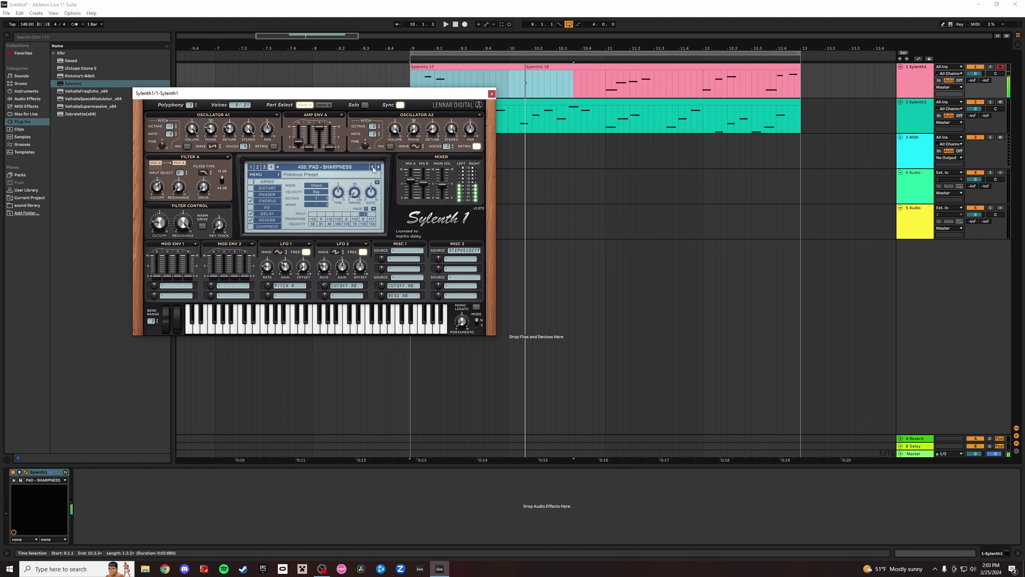
{"action": "left_click", "coordinate": [323, 105]}
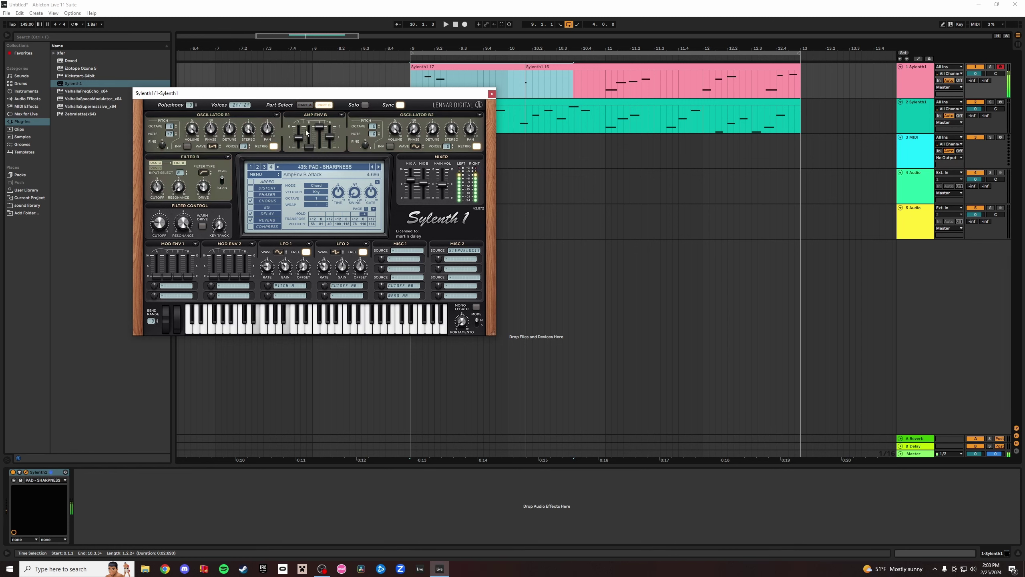
Record a four-bar part over bars 9 to 12 on the upper Sylenth1 track with PAD - SHARPNESS, restarting the take as needed.
{"action": "left_click", "coordinate": [465, 25]}
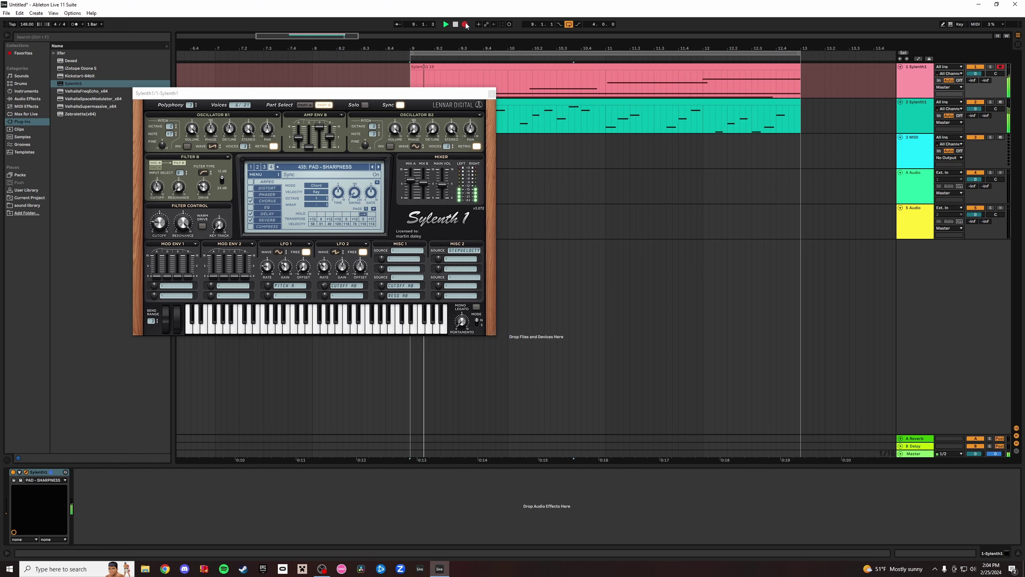
{"action": "key", "text": "space"}
{"action": "key", "text": "space"}
{"action": "key", "text": "space"}
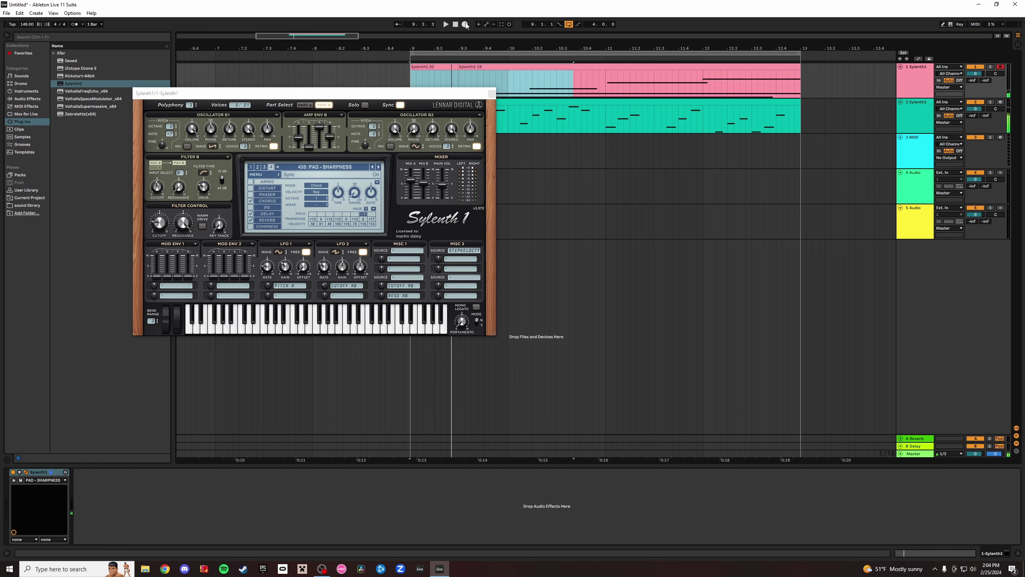
{"action": "left_click", "coordinate": [467, 24]}
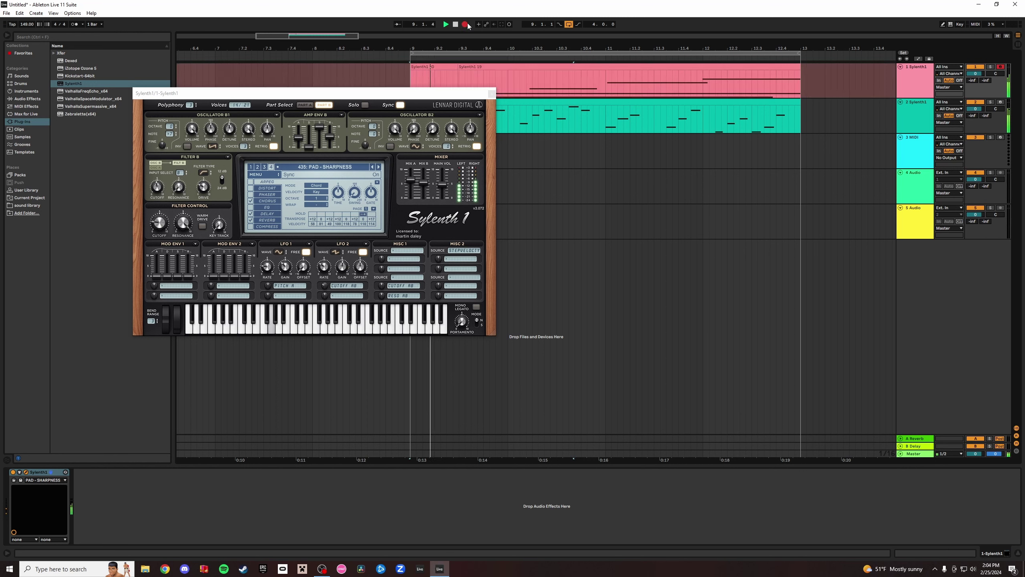
{"action": "key", "text": "space"}
{"action": "left_click", "coordinate": [467, 25]}
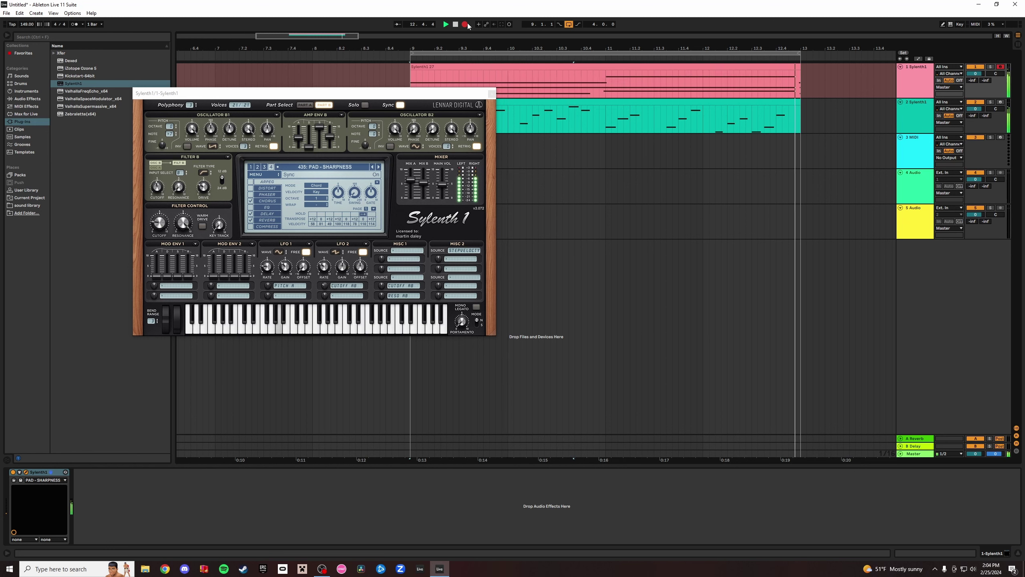
{"action": "left_click", "coordinate": [465, 25]}
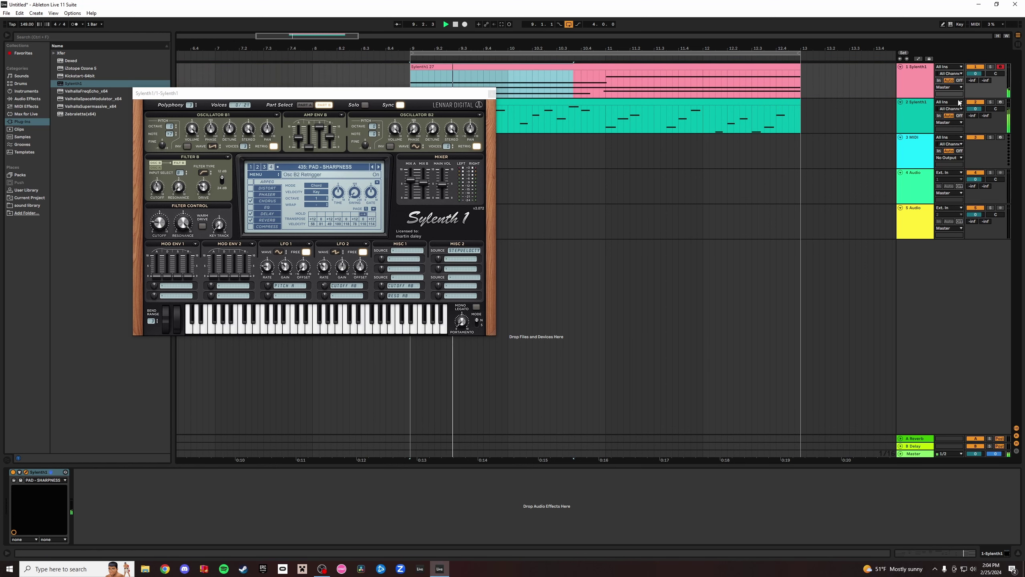
Solo the upper Sylenth1 track, play back its take and open the recorded clip's notes for editing.
{"action": "left_click", "coordinate": [991, 66]}
{"action": "key", "text": "space"}
{"action": "key", "text": "space"}
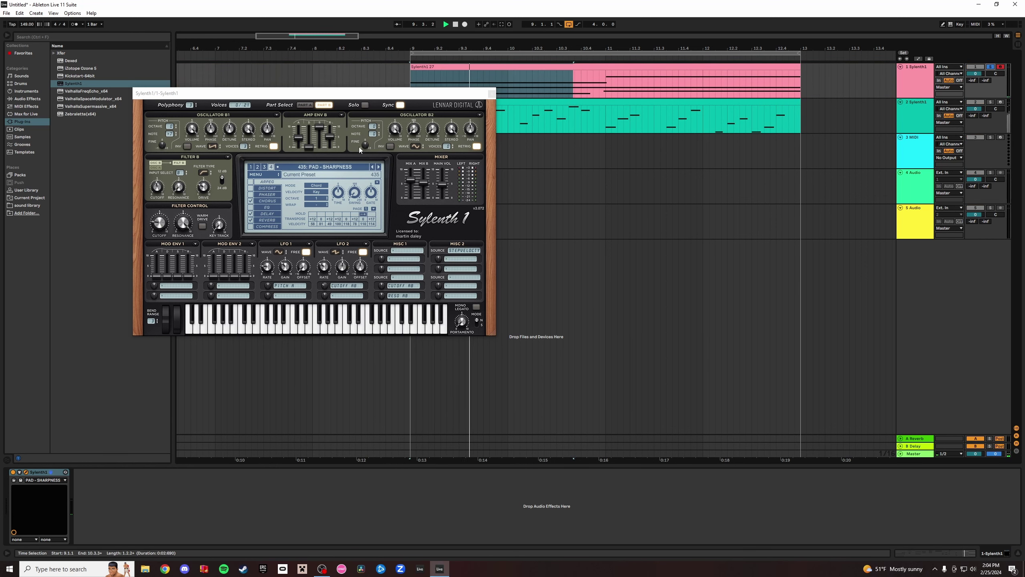
{"action": "key", "text": "space"}
{"action": "double_click", "coordinate": [490, 67]}
Align the starts of the first chord's C#3, A2 and E2 notes to 21.1.1 and play the clip.
{"action": "left_click_drag", "start_coordinate": [163, 397], "coordinate": [163, 491]}
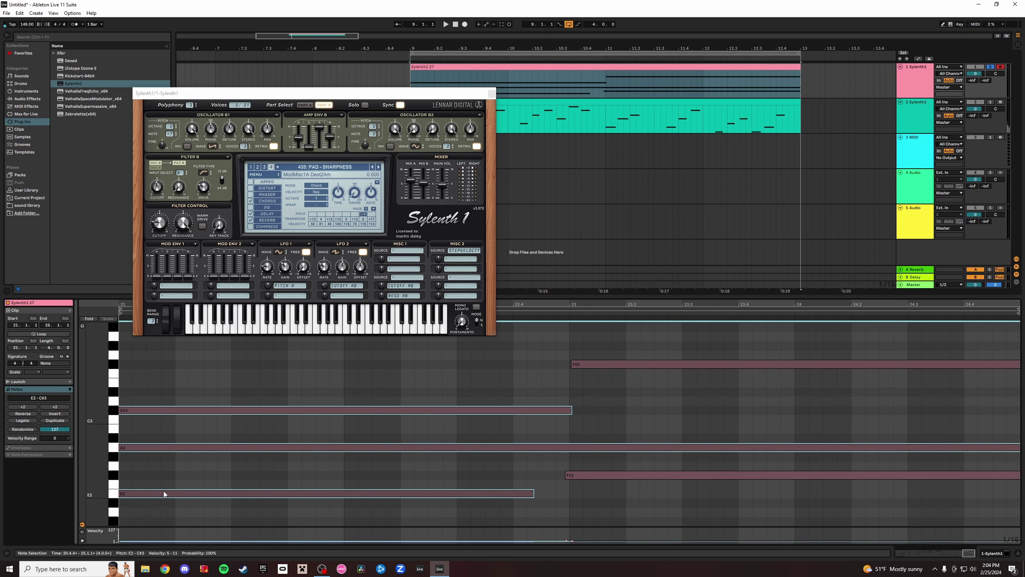
{"action": "left_click_drag", "start_coordinate": [126, 409], "coordinate": [224, 408]}
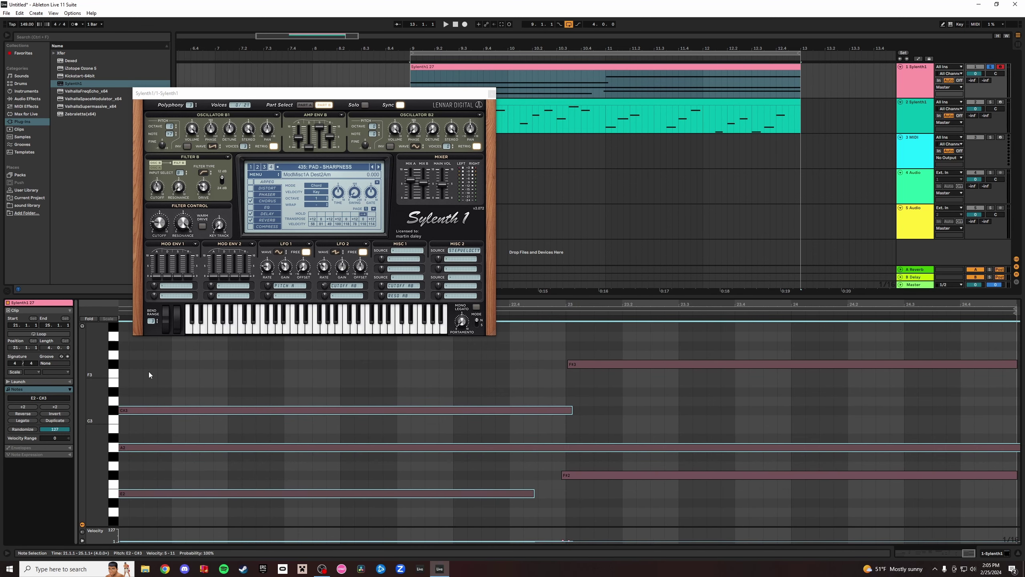
{"action": "left_click_drag", "start_coordinate": [141, 411], "coordinate": [200, 412]}
{"action": "left_click", "coordinate": [201, 429]}
{"action": "left_click_drag", "start_coordinate": [201, 449], "coordinate": [196, 449]}
{"action": "left_click_drag", "start_coordinate": [200, 493], "coordinate": [196, 494]}
{"action": "key", "text": "space"}
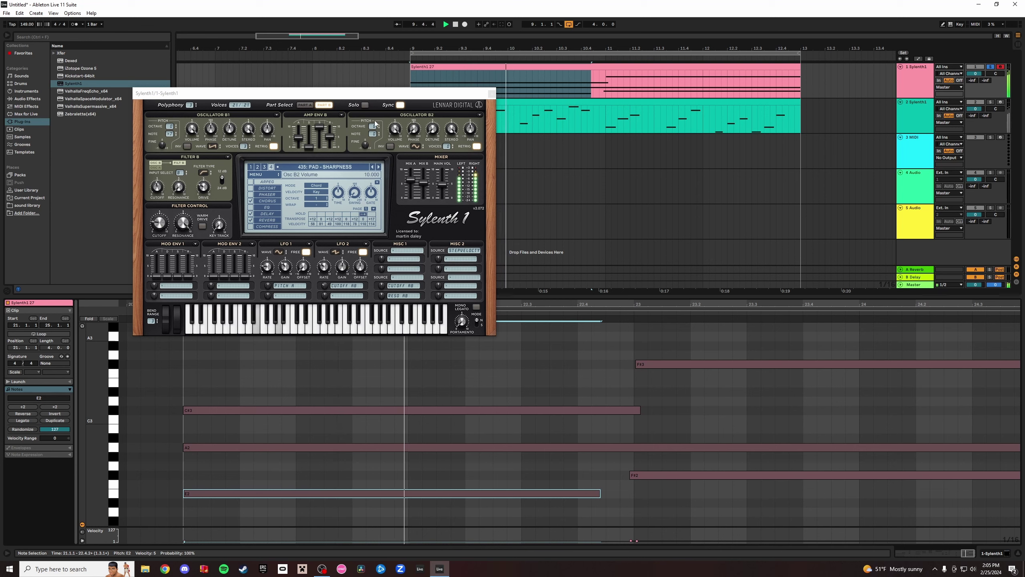
In part A of the synth, turn off retrigger on oscillator A2 and set oscillator A1 to 3 voices.
{"action": "left_click", "coordinate": [305, 105]}
{"action": "left_click", "coordinate": [477, 146]}
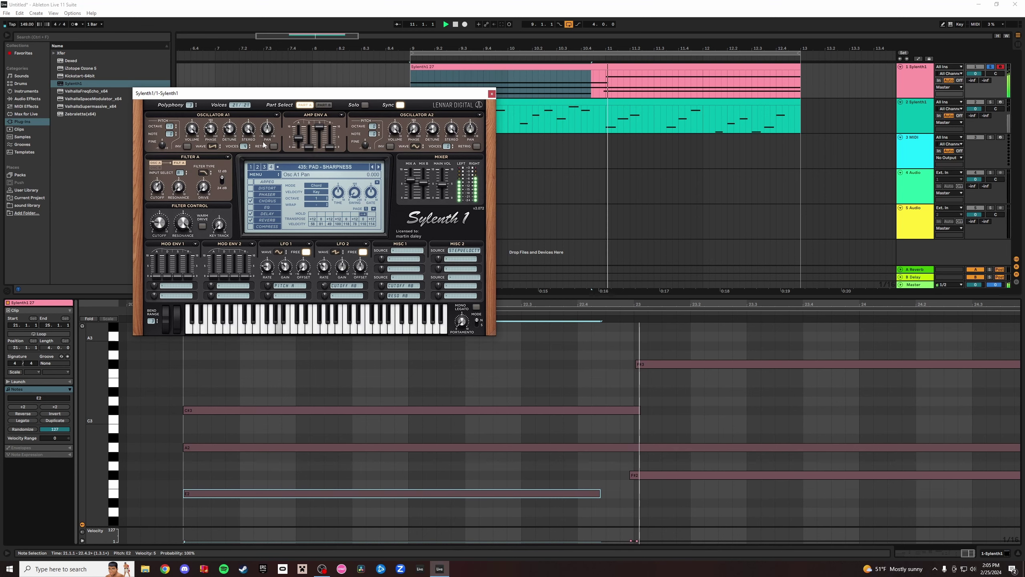
{"action": "key", "text": "space"}
{"action": "left_click_drag", "start_coordinate": [244, 146], "coordinate": [226, 212]}
{"action": "key", "text": "space"}
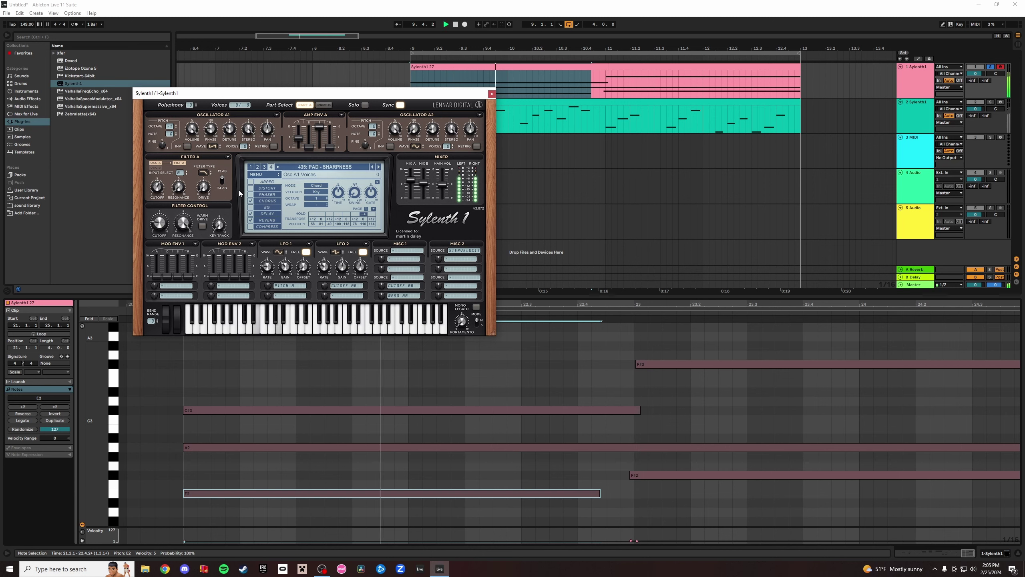
{"action": "left_click", "coordinate": [249, 145]}
{"action": "left_click", "coordinate": [249, 146]}
{"action": "left_click", "coordinate": [250, 145]}
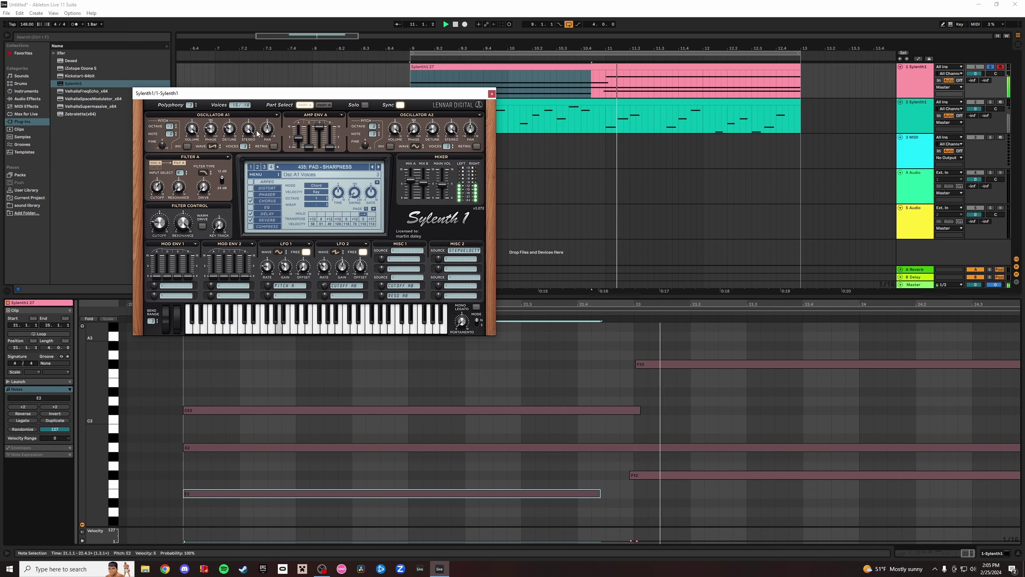
Adjust oscillator A1's detune, octave and phase while replaying the loop.
{"action": "key", "text": "space"}
{"action": "key", "text": "space"}
{"action": "left_click_drag", "start_coordinate": [229, 129], "coordinate": [249, 112]}
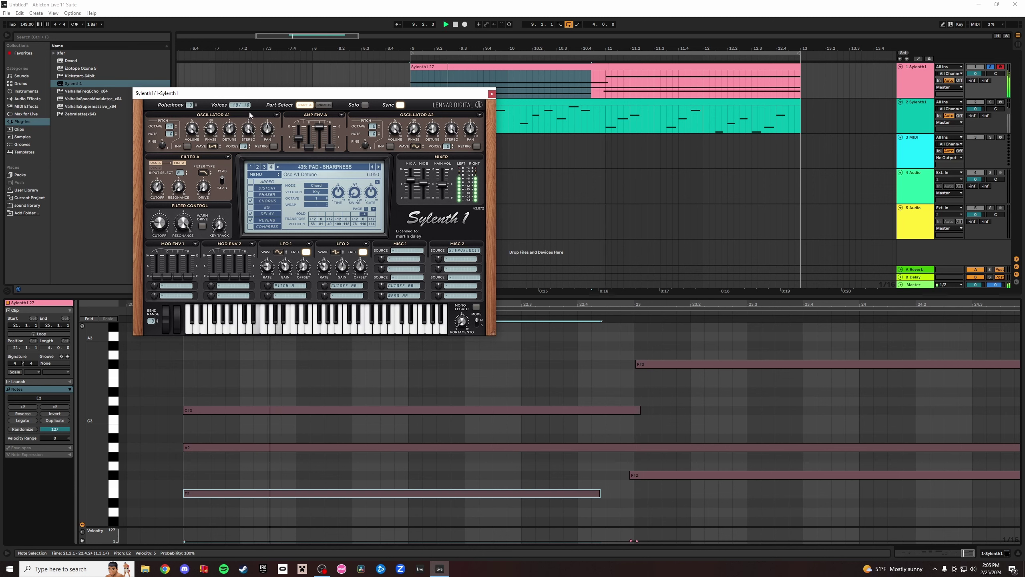
{"action": "left_click", "coordinate": [176, 125]}
{"action": "key", "text": "space"}
{"action": "key", "text": "space"}
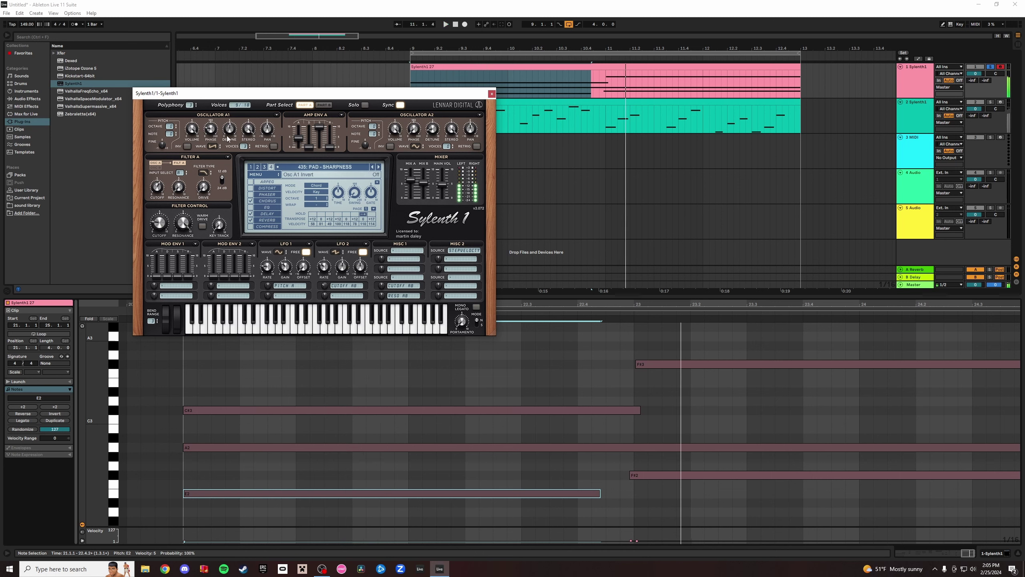
{"action": "mouse_move", "coordinate": [211, 129]}
{"action": "left_mouse_down"}
{"action": "mouse_move", "coordinate": [212, 93]}
{"action": "mouse_move", "coordinate": [230, 123]}
{"action": "left_mouse_up"}
Turn off oscillator B1's retrigger in part B, return to part A and unsolo the upper Sylenth1 track.
{"action": "left_click", "coordinate": [324, 105]}
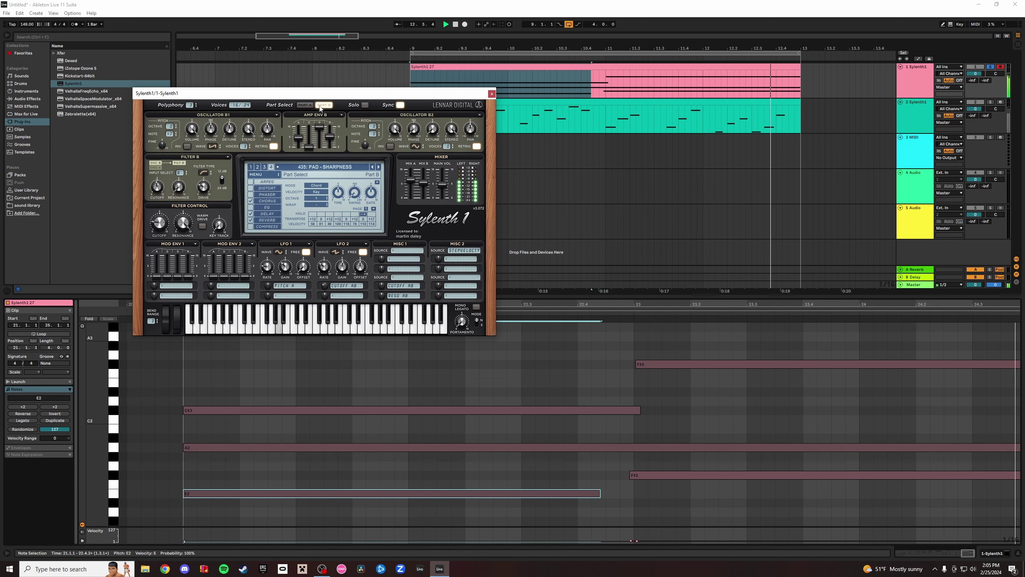
{"action": "left_click", "coordinate": [306, 104]}
{"action": "left_click", "coordinate": [324, 105]}
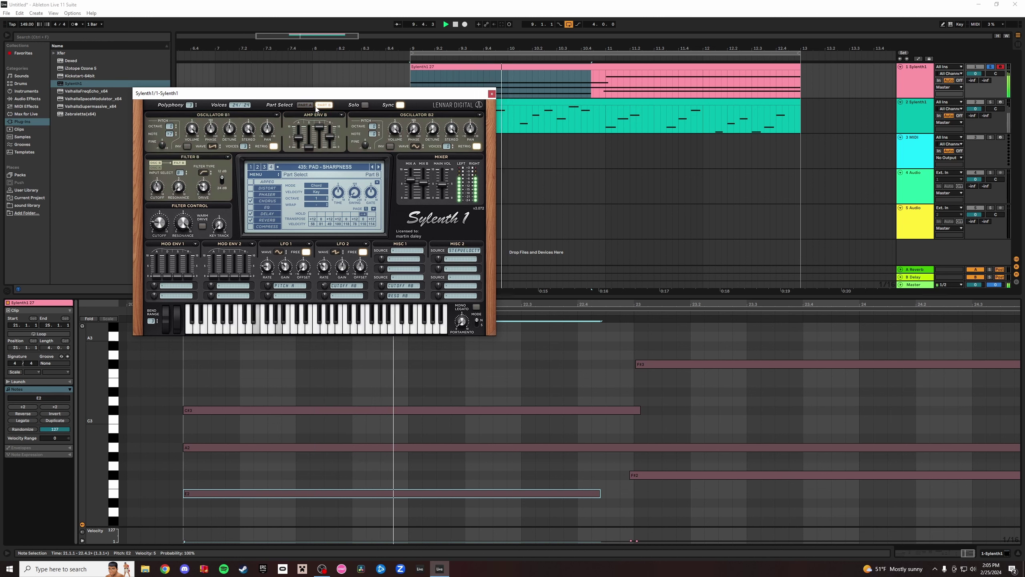
{"action": "left_click", "coordinate": [273, 147]}
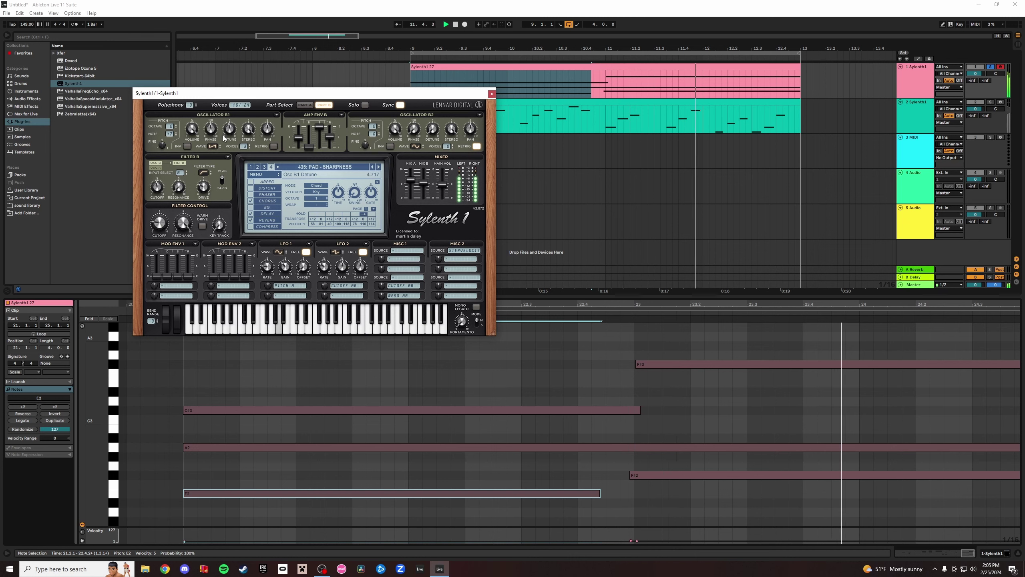
{"action": "left_click", "coordinate": [305, 104]}
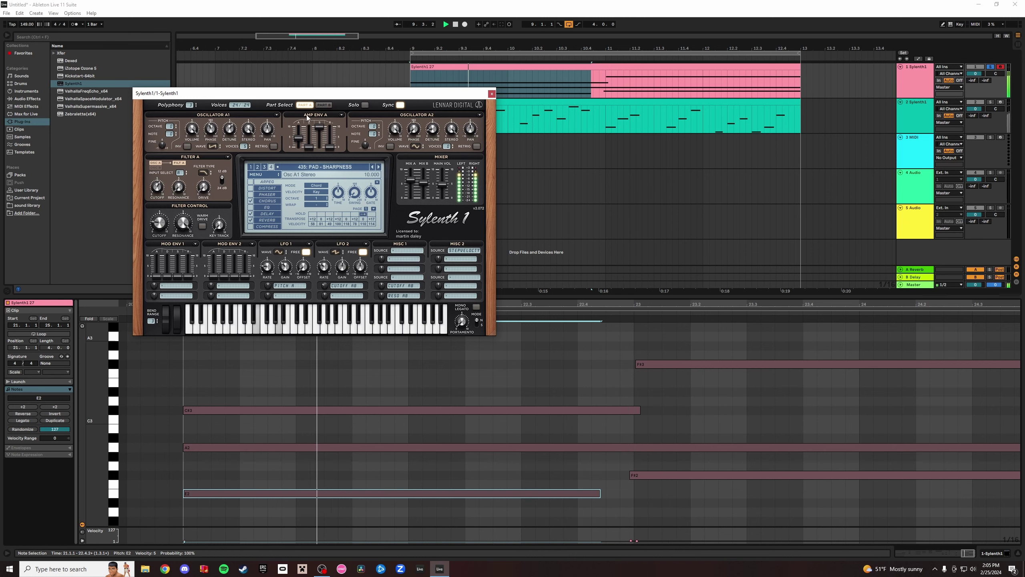
{"action": "left_click", "coordinate": [991, 69]}
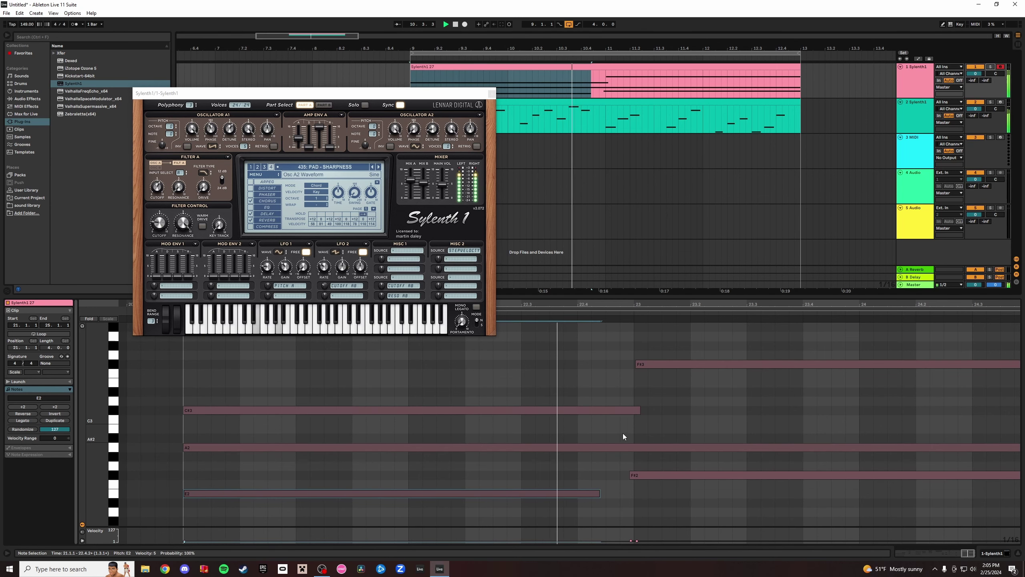
Check the A2 and C#3 notes in the clip and compare the oscillator settings of parts A and B.
{"action": "left_click", "coordinate": [434, 436]}
{"action": "left_click", "coordinate": [434, 446]}
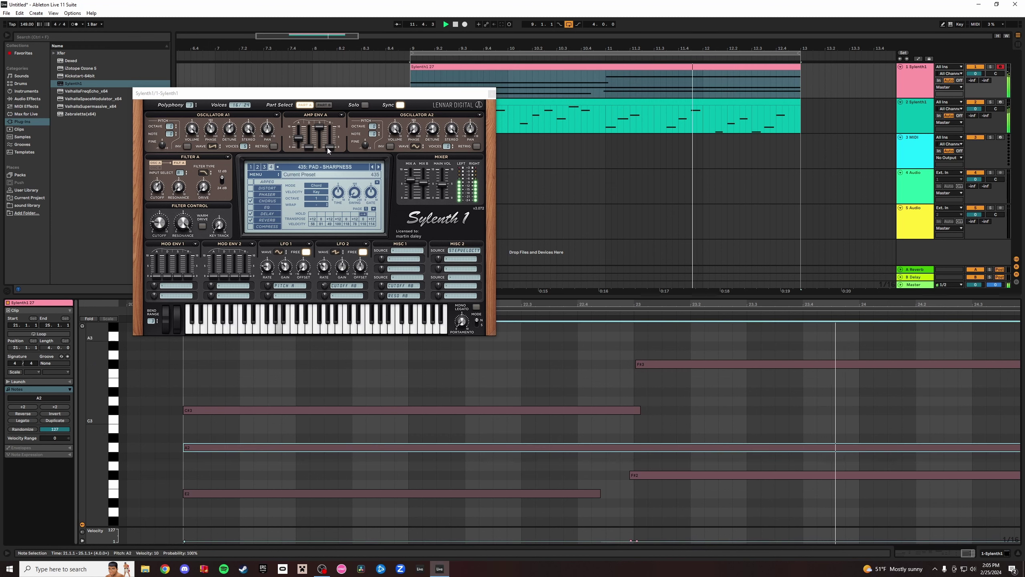
{"action": "left_click", "coordinate": [324, 104]}
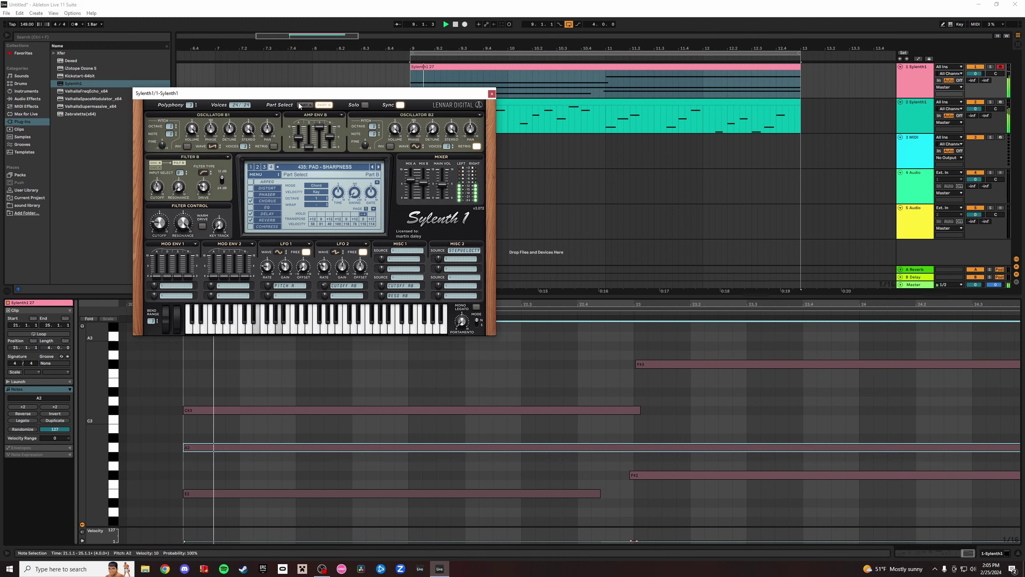
{"action": "left_click", "coordinate": [305, 105]}
{"action": "left_click", "coordinate": [323, 105]}
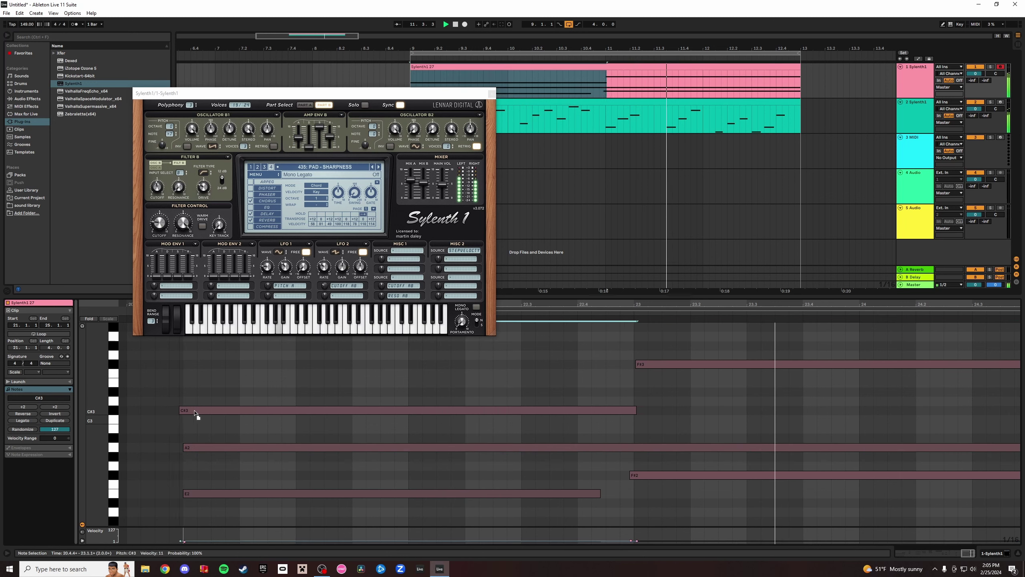
{"action": "mouse_move", "coordinate": [202, 447]}
{"action": "left_mouse_down"}
{"action": "mouse_move", "coordinate": [189, 457]}
{"action": "mouse_move", "coordinate": [204, 449]}
{"action": "left_mouse_up"}
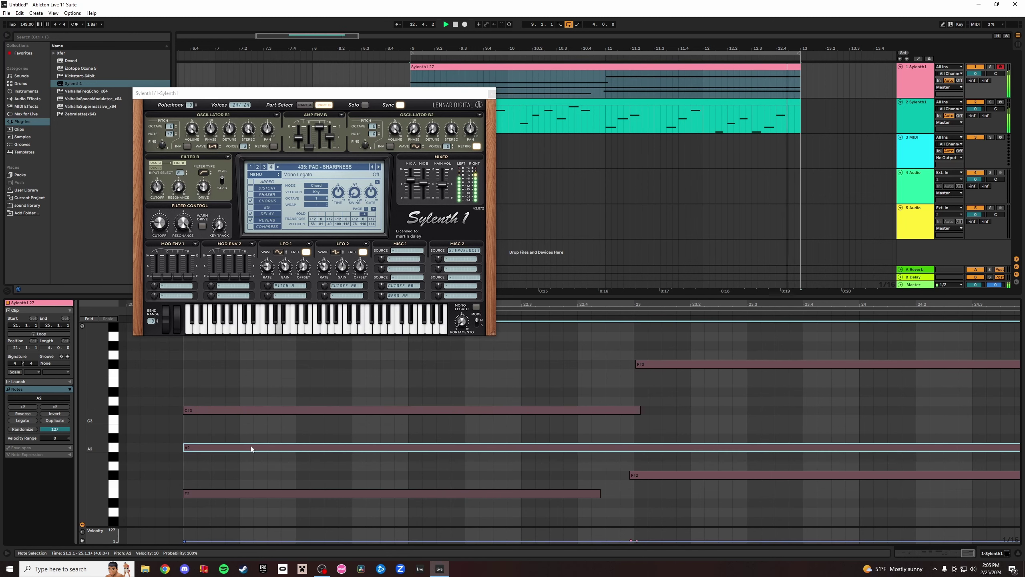
Adjust oscillator B1's voices, set oscillator A2 to 4 voices and solo the upper Sylenth1 track.
{"action": "left_click_drag", "start_coordinate": [244, 146], "coordinate": [250, 151]}
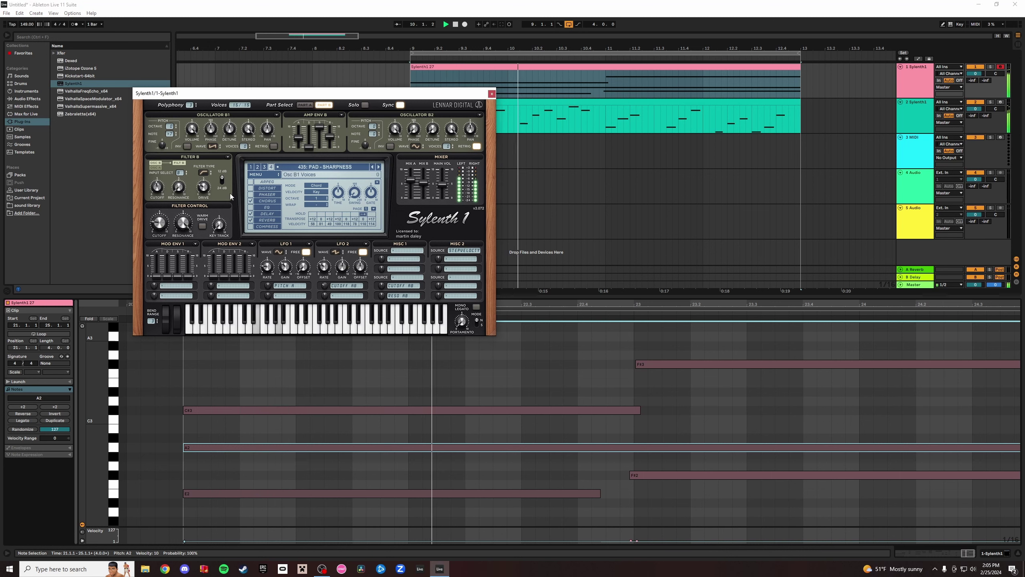
{"action": "left_click_drag", "start_coordinate": [248, 148], "coordinate": [239, 186]}
{"action": "left_click", "coordinate": [304, 104]}
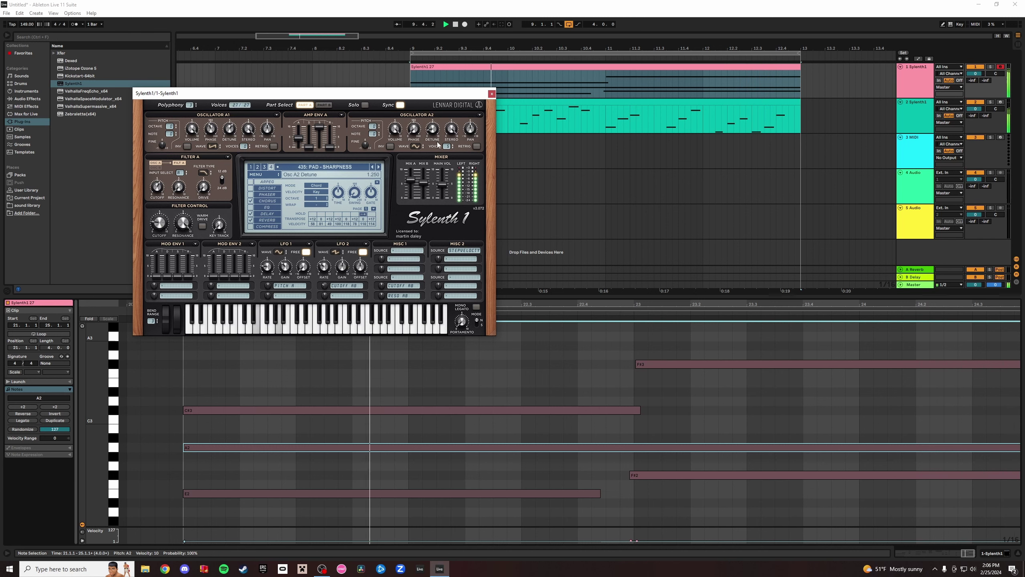
{"action": "left_click_drag", "start_coordinate": [447, 147], "coordinate": [445, 153]}
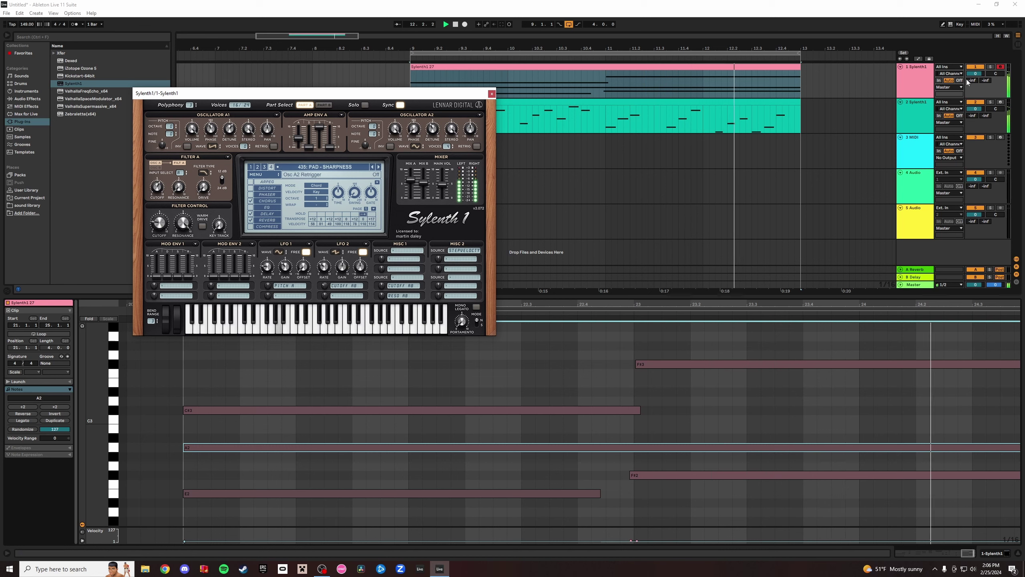
{"action": "left_click", "coordinate": [989, 67]}
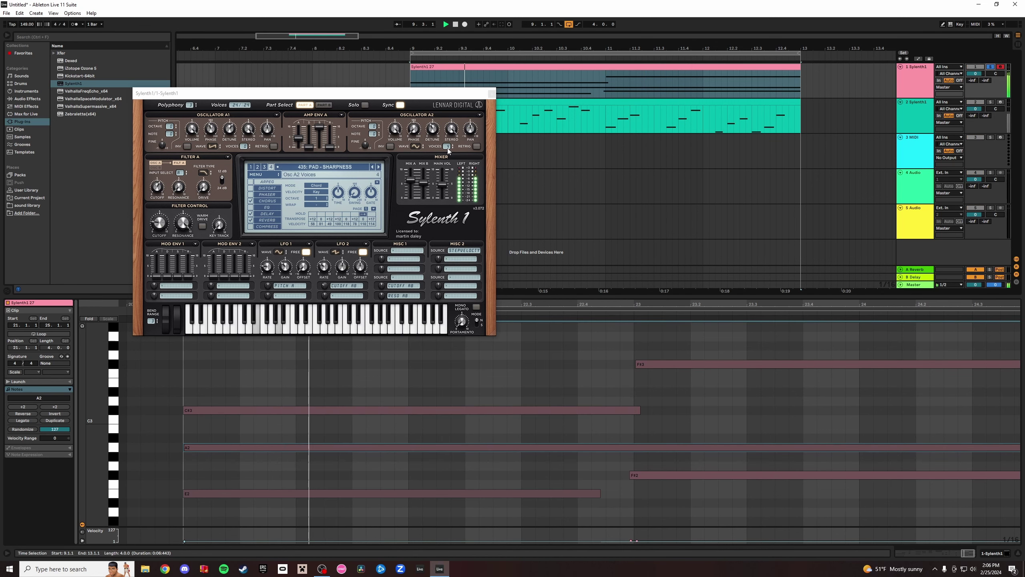
In part B, adjust oscillator B2's note, turn off its retrigger and fine-tune oscillator B1's detune, then unsolo the track.
{"action": "left_click", "coordinate": [324, 106]}
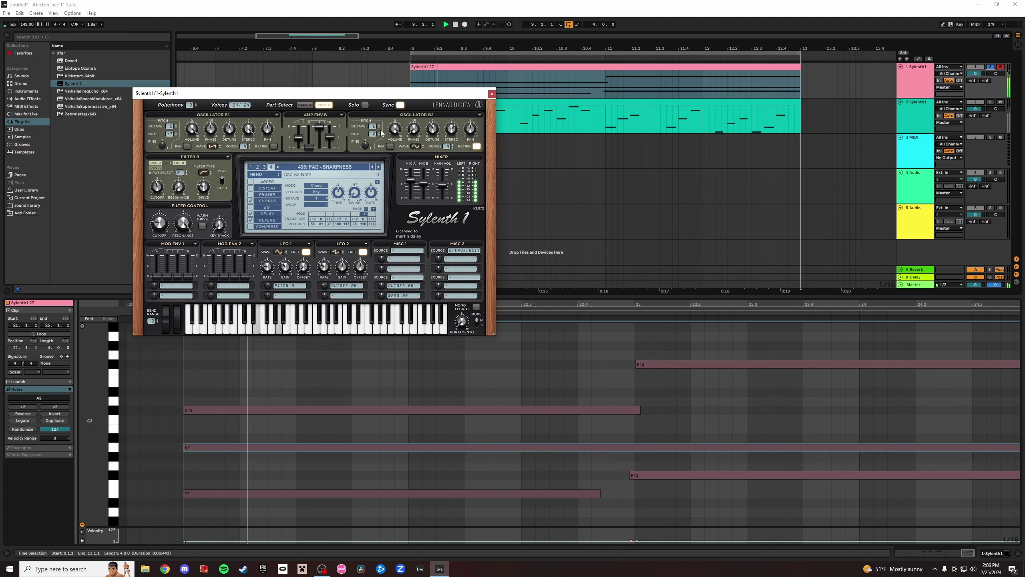
{"action": "left_click_drag", "start_coordinate": [372, 133], "coordinate": [372, 170]}
{"action": "left_click", "coordinate": [477, 146]}
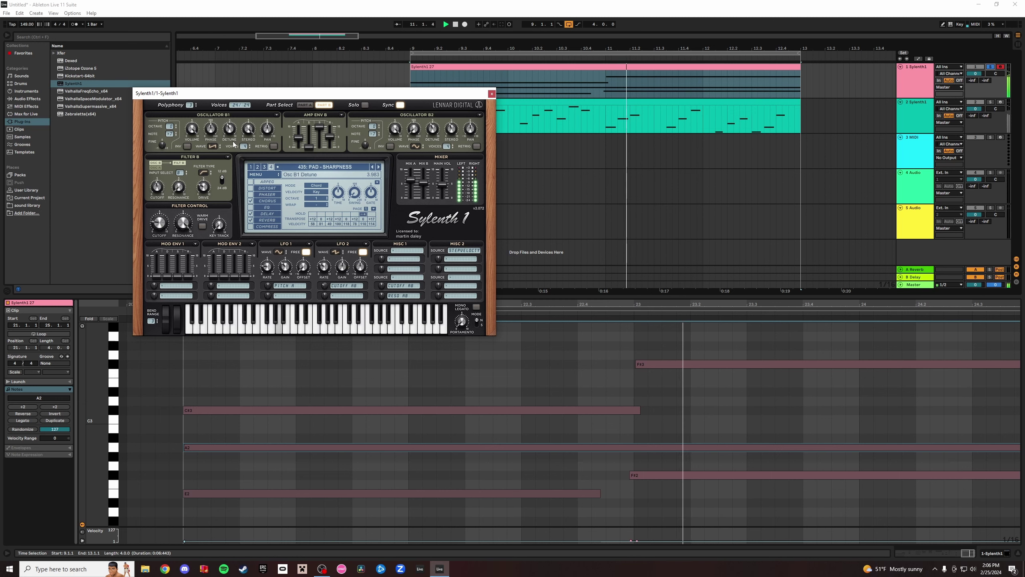
{"action": "left_click_drag", "start_coordinate": [234, 142], "coordinate": [238, 133]}
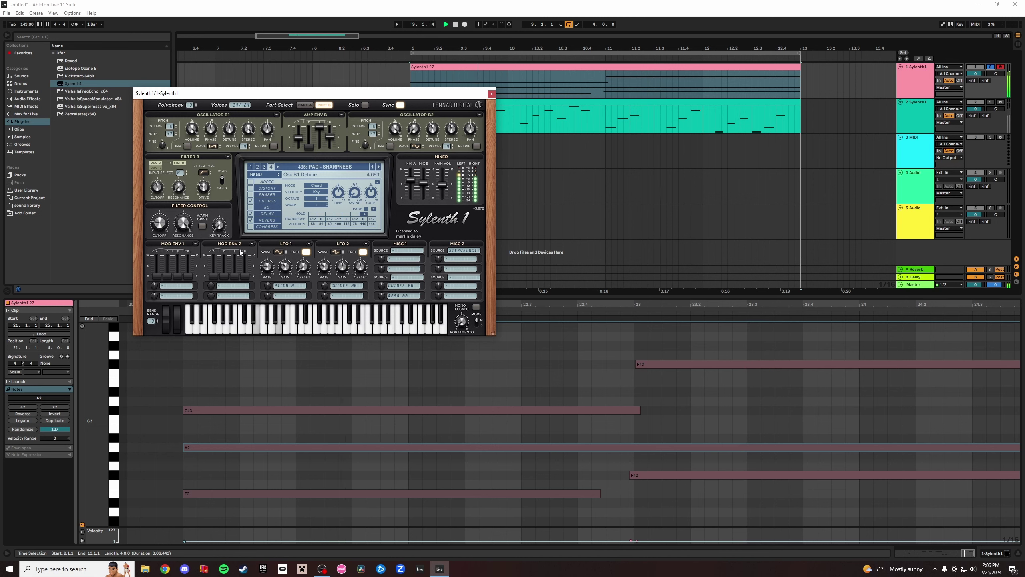
{"action": "left_click", "coordinate": [990, 67]}
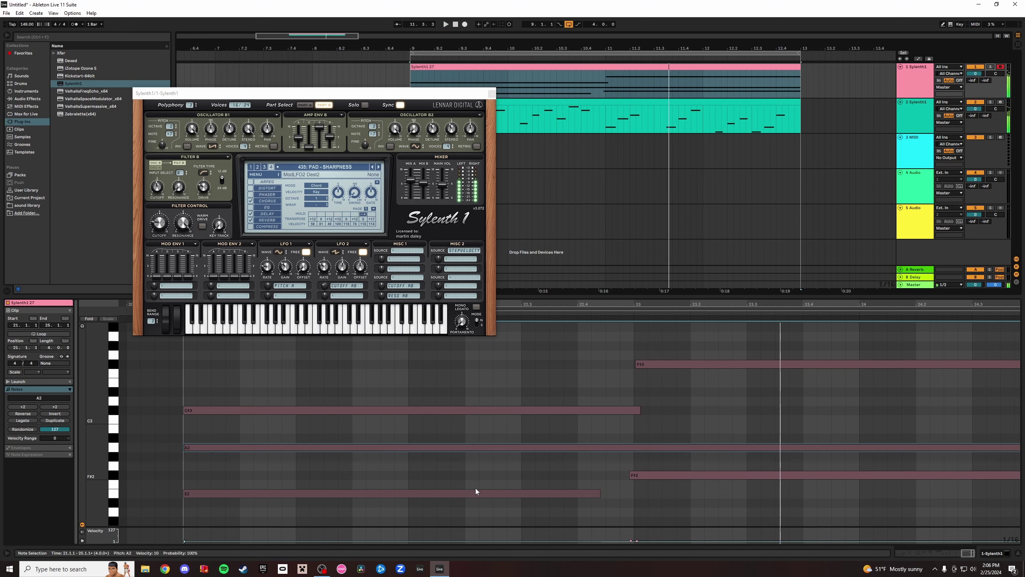
Align the chord change at 23.1.1 by ending E2 and C#3 there and starting F#2 and F#3 there.
{"action": "left_click_drag", "start_coordinate": [603, 494], "coordinate": [634, 493]}
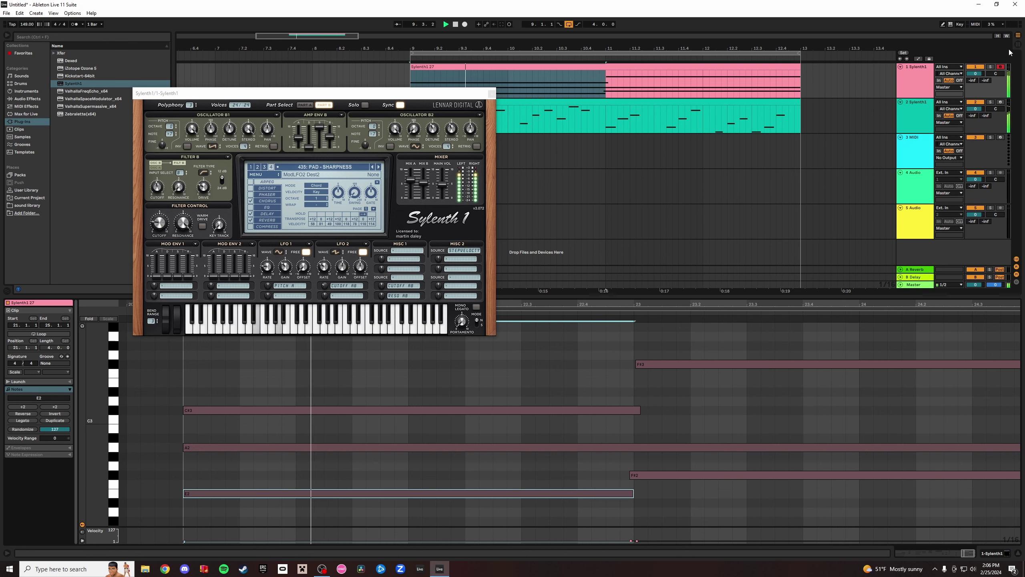
{"action": "left_click_drag", "start_coordinate": [639, 410], "coordinate": [634, 411]}
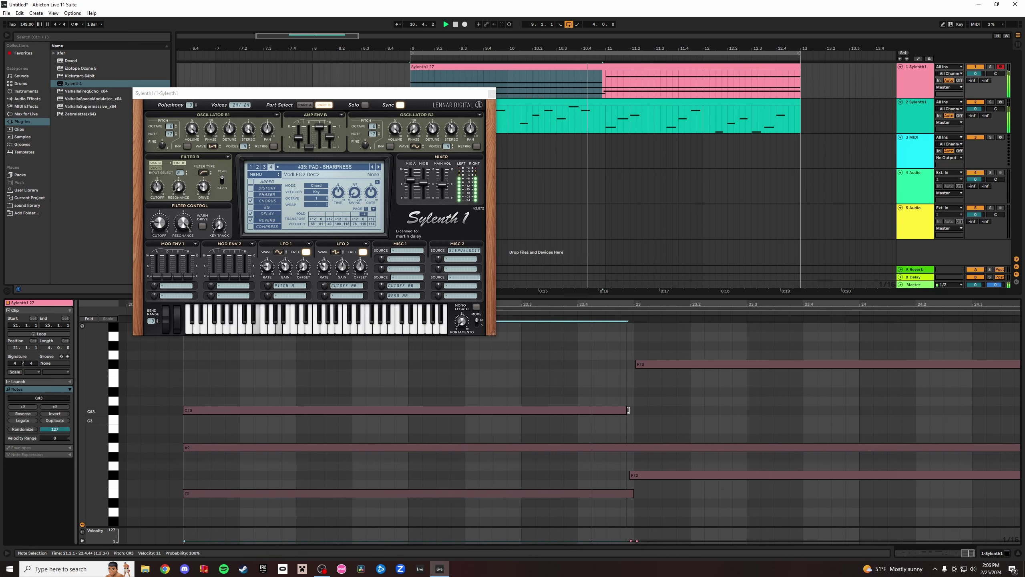
{"action": "left_click_drag", "start_coordinate": [649, 475], "coordinate": [647, 475]}
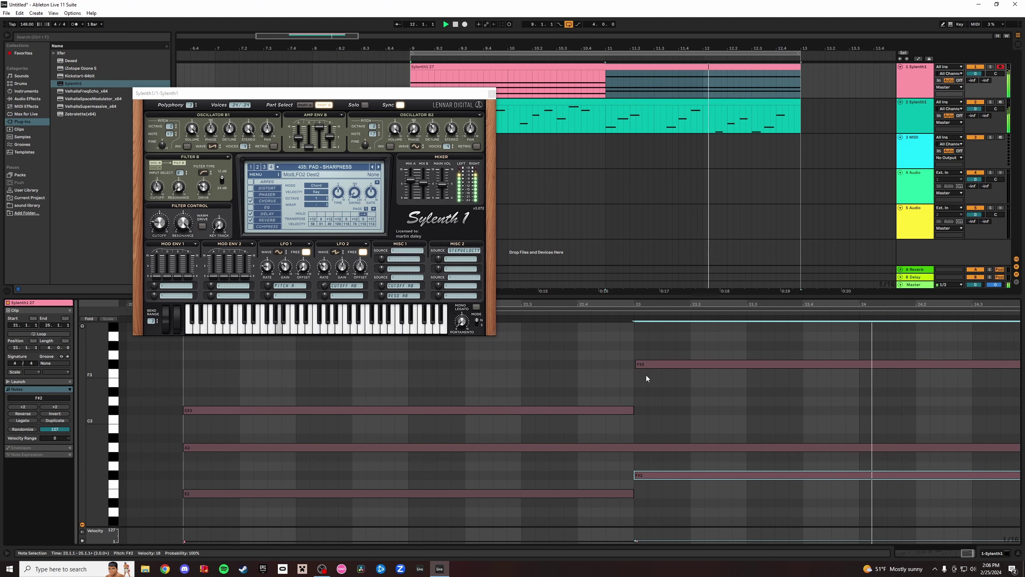
{"action": "left_click_drag", "start_coordinate": [647, 366], "coordinate": [653, 365]}
Trim the ends of the F#3, A2 and F#2 notes to the clip end at 25.1.1.
{"action": "left_click_drag", "start_coordinate": [757, 305], "coordinate": [836, 277]}
{"action": "left_click_drag", "start_coordinate": [1016, 365], "coordinate": [962, 371]}
{"action": "left_click", "coordinate": [959, 447]}
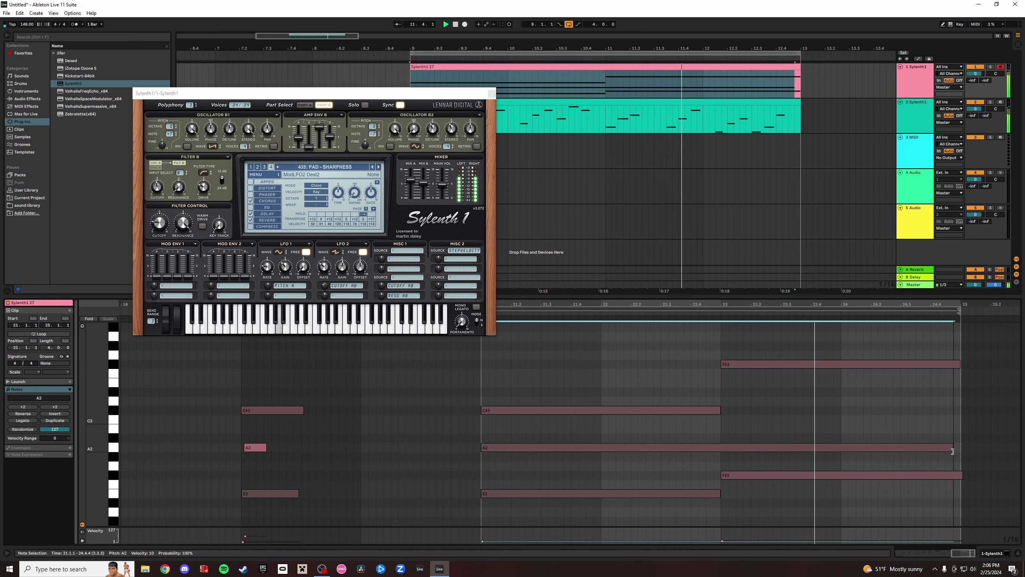
{"action": "left_click_drag", "start_coordinate": [962, 476], "coordinate": [960, 476]}
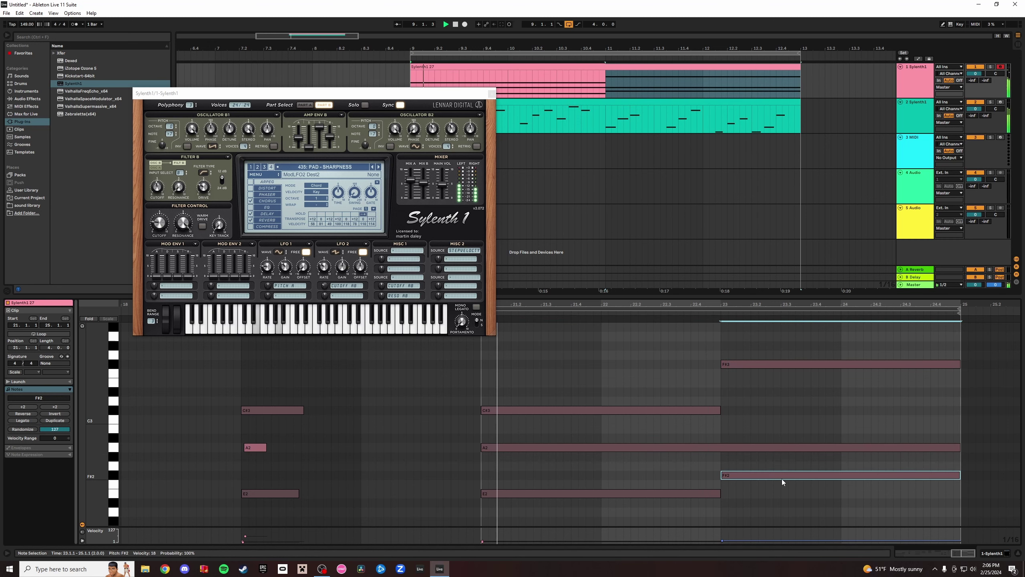
Try transposing the first chord's long C#3 note up to D#3 and E3, and return it to C#3.
{"action": "left_click", "coordinate": [529, 410]}
{"action": "key", "text": "Up"}
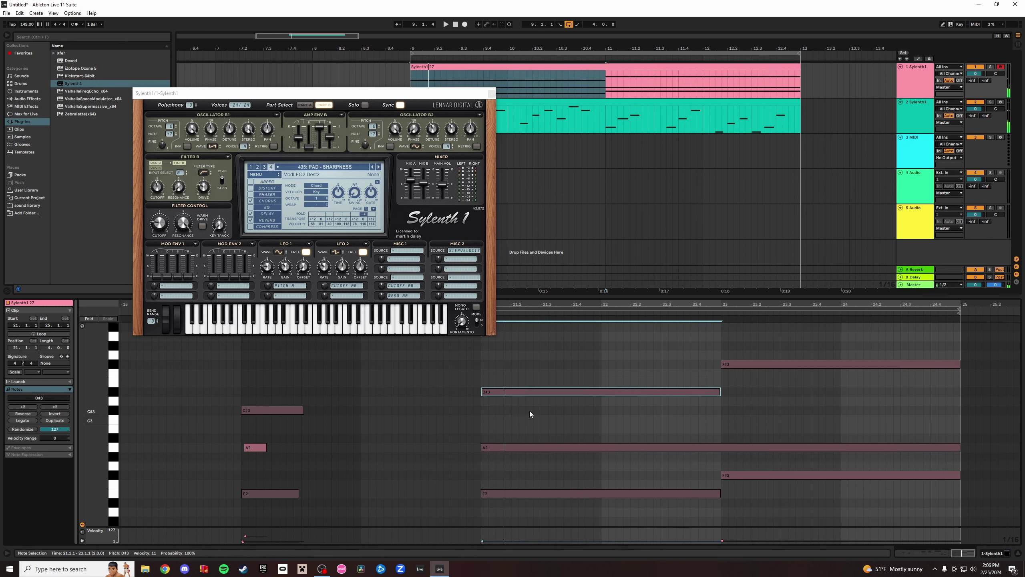
{"action": "key", "text": "Up"}
{"action": "key", "text": "Up"}
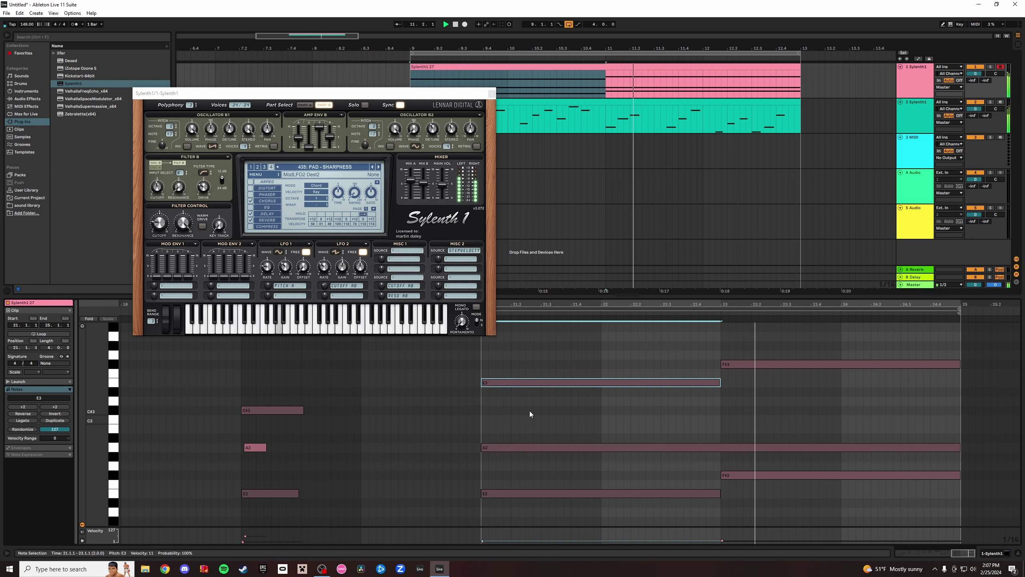
{"action": "key", "text": "Down"}
{"action": "key", "text": "Down"}
{"action": "key", "text": "Down"}
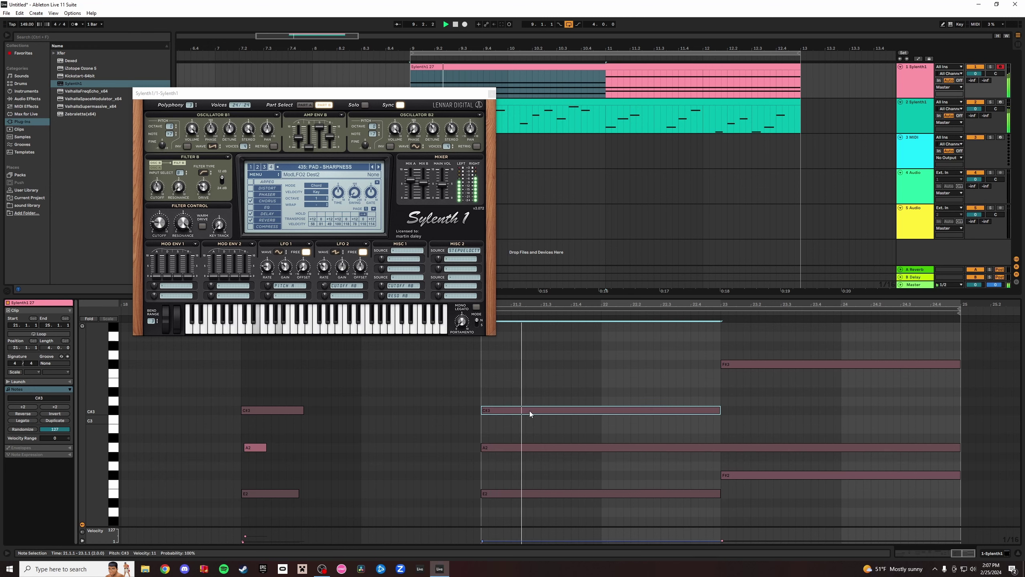
Transpose the first chord's long E2 note down to D2.
{"action": "left_click", "coordinate": [517, 495]}
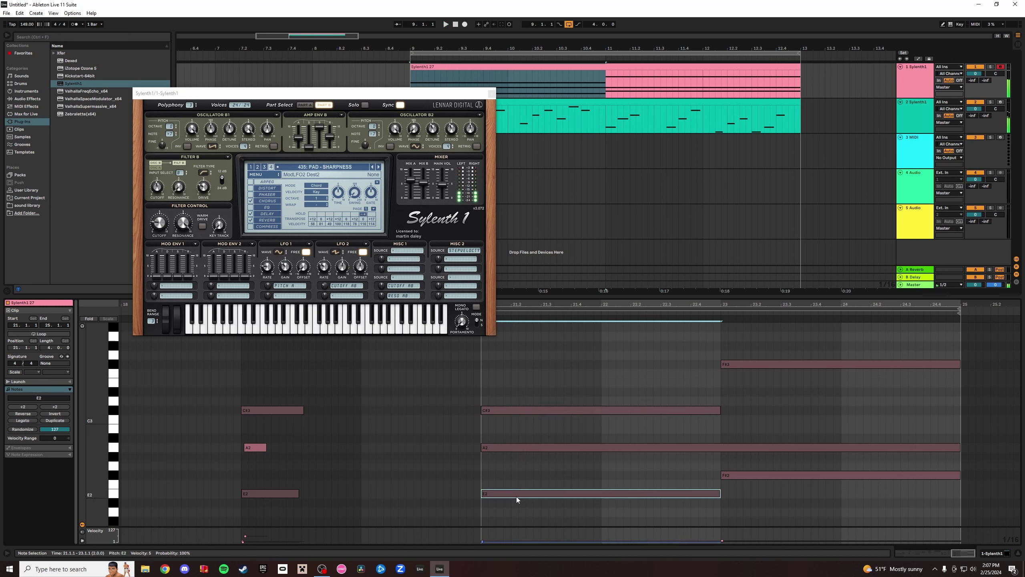
{"action": "key", "text": "Down"}
{"action": "key", "text": "Down"}
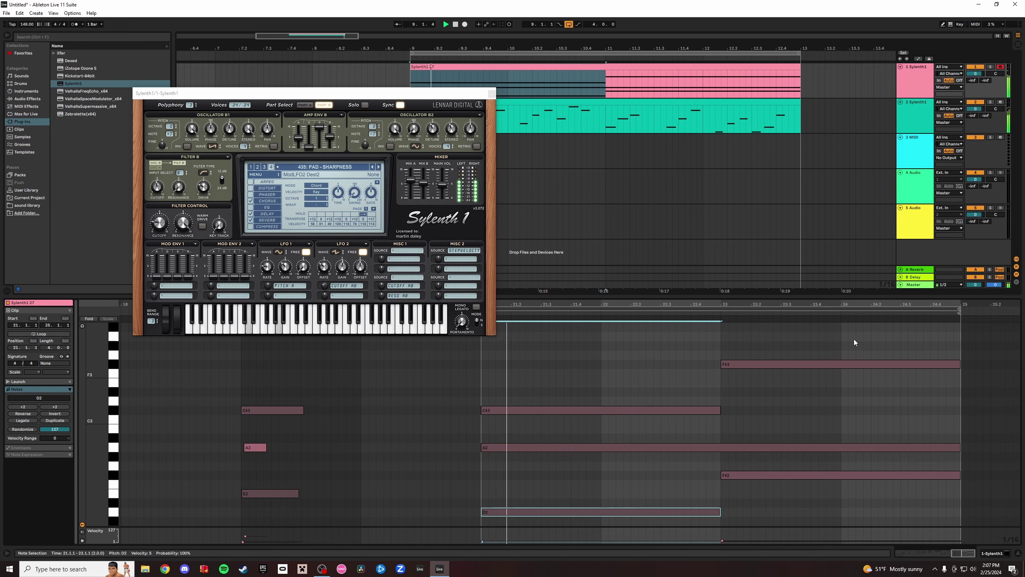
Duplicate the chord and melody clips together to bar 13 and extend the arrangement loop to eight bars from bar 9.
{"action": "left_click", "coordinate": [728, 101]}
{"action": "left_click", "coordinate": [732, 68], "text": "shift"}
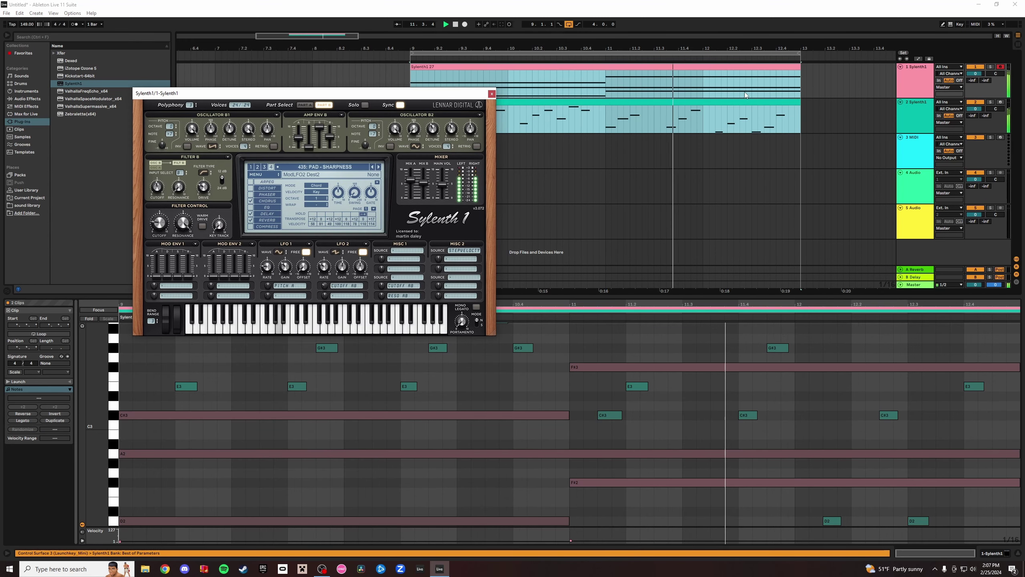
{"action": "left_click", "coordinate": [759, 89]}
{"action": "left_click", "coordinate": [762, 105], "text": "shift"}
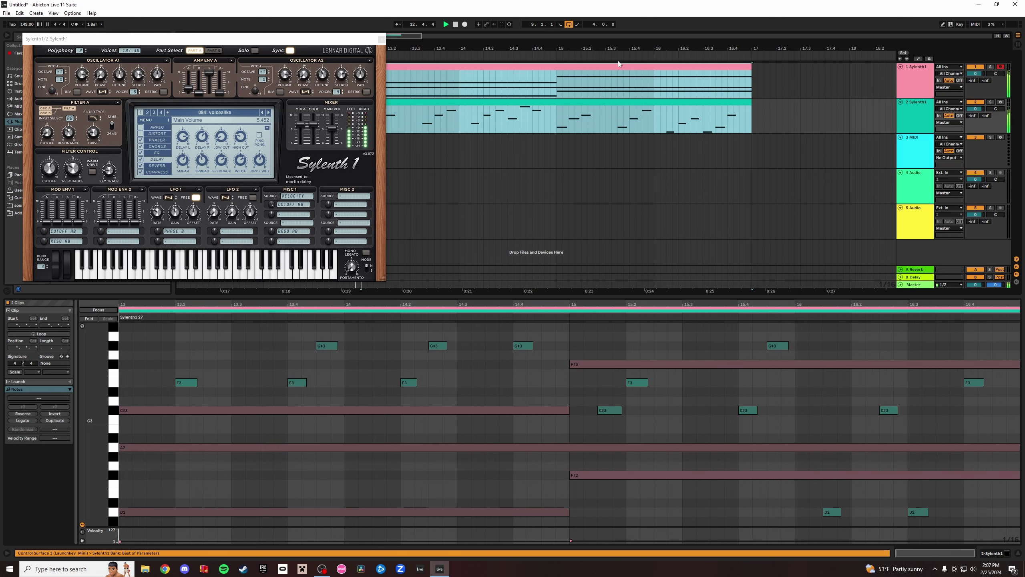
{"action": "left_click_drag", "start_coordinate": [559, 48], "coordinate": [645, 32]}
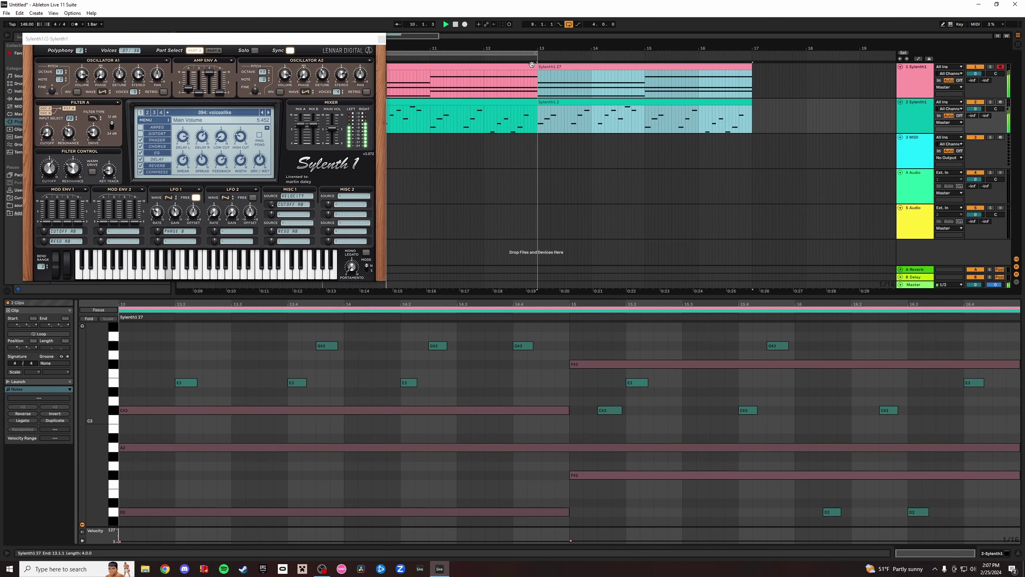
{"action": "left_click", "coordinate": [509, 103], "text": "shift"}
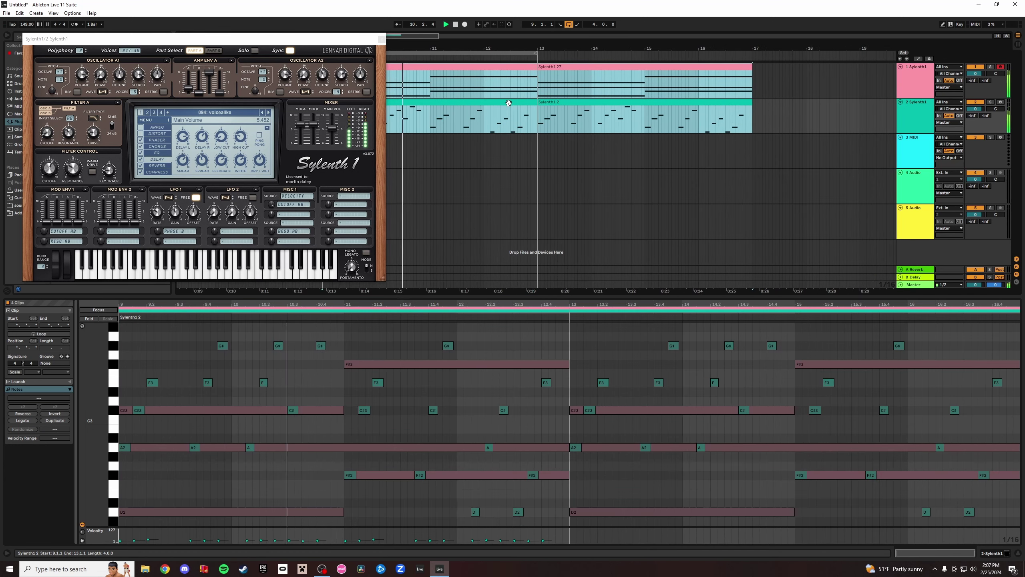
Consolidate each track's two clips into one eight-bar clip, then reopen the chord clip and restart playback.
{"action": "left_click", "coordinate": [591, 66]}
{"action": "left_click", "coordinate": [528, 67], "text": "shift"}
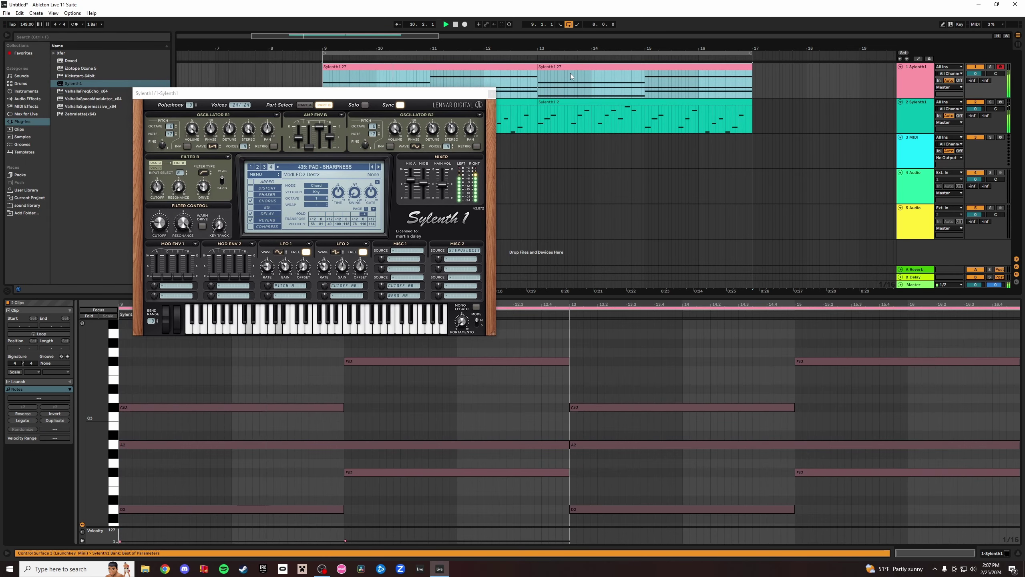
{"action": "key", "text": "ctrl+j"}
{"action": "left_click", "coordinate": [517, 102]}
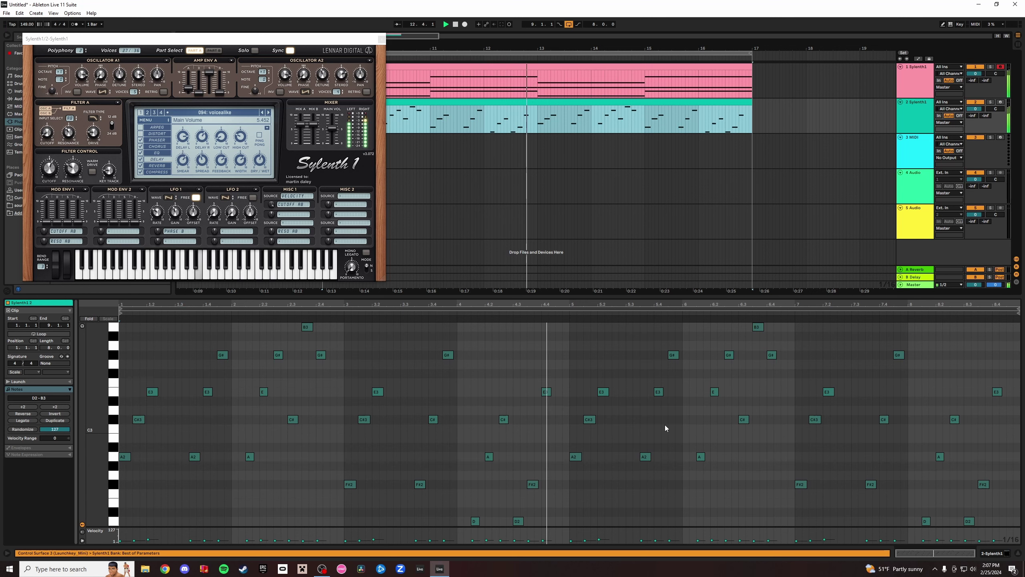
{"action": "left_click", "coordinate": [583, 67]}
{"action": "key", "text": "space"}
{"action": "key", "text": "space"}
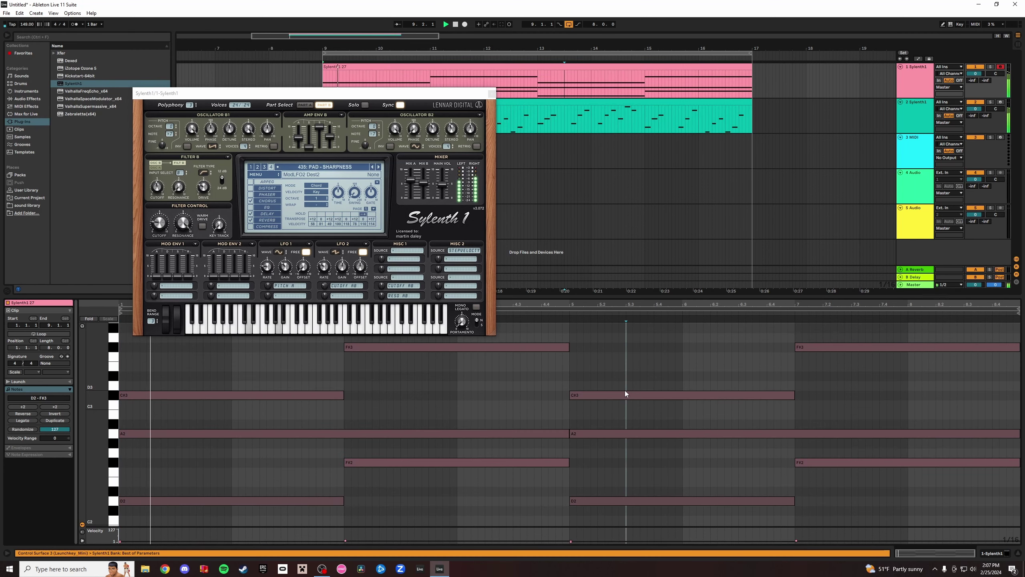
Transpose the C#3 note starting at 5.1.1 in the chord clip up to E3.
{"action": "left_click", "coordinate": [628, 395]}
{"action": "key", "text": "Up"}
{"action": "key", "text": "Up"}
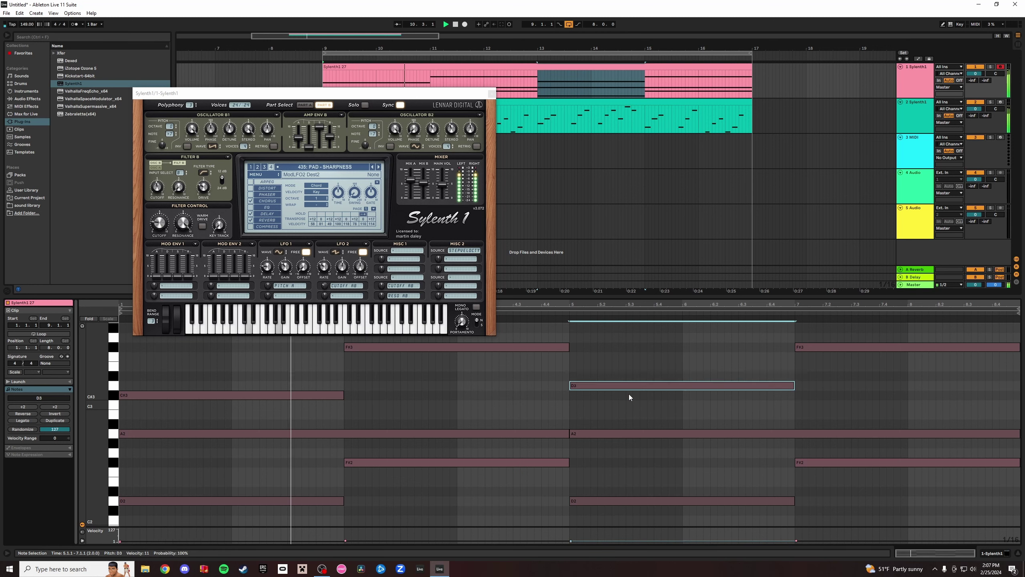
{"action": "key", "text": "Up"}
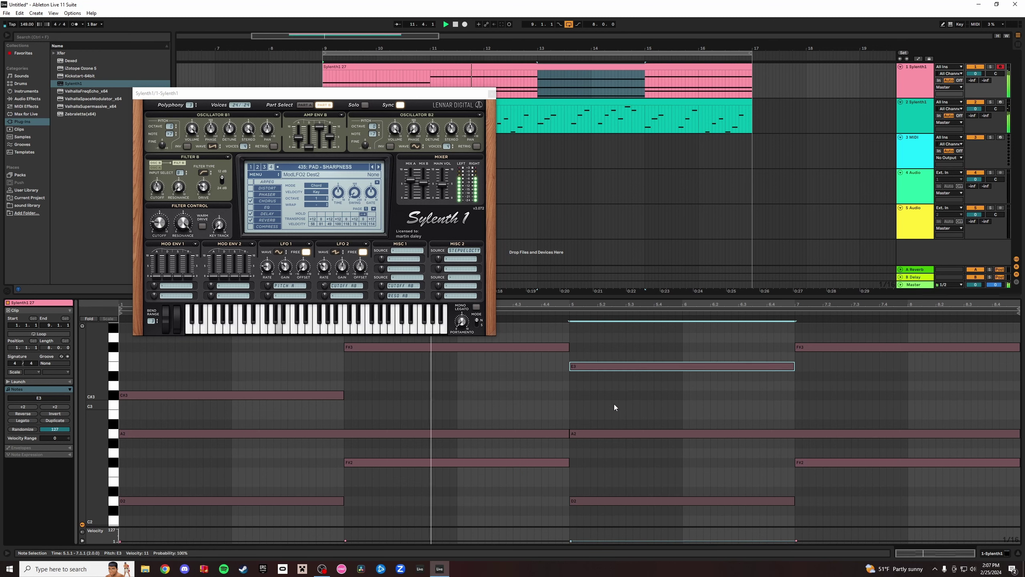
Try the A2 note starting at 5.1.1 at B2, and move it down to G#2.
{"action": "left_click", "coordinate": [621, 433]}
{"action": "key", "text": "Up"}
{"action": "key", "text": "Up"}
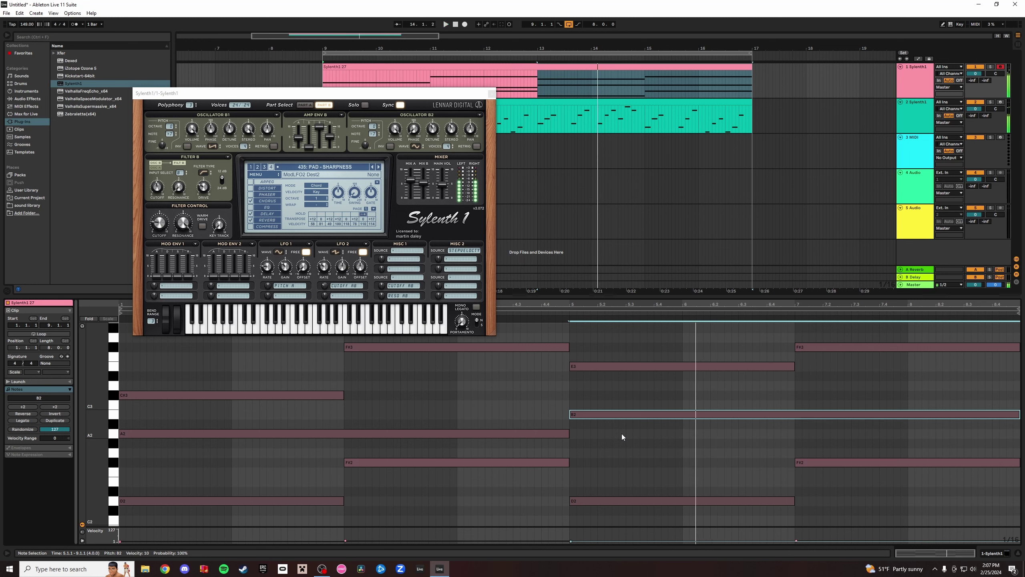
{"action": "key", "text": "Down"}
{"action": "key", "text": "Down"}
{"action": "key", "text": "Down"}
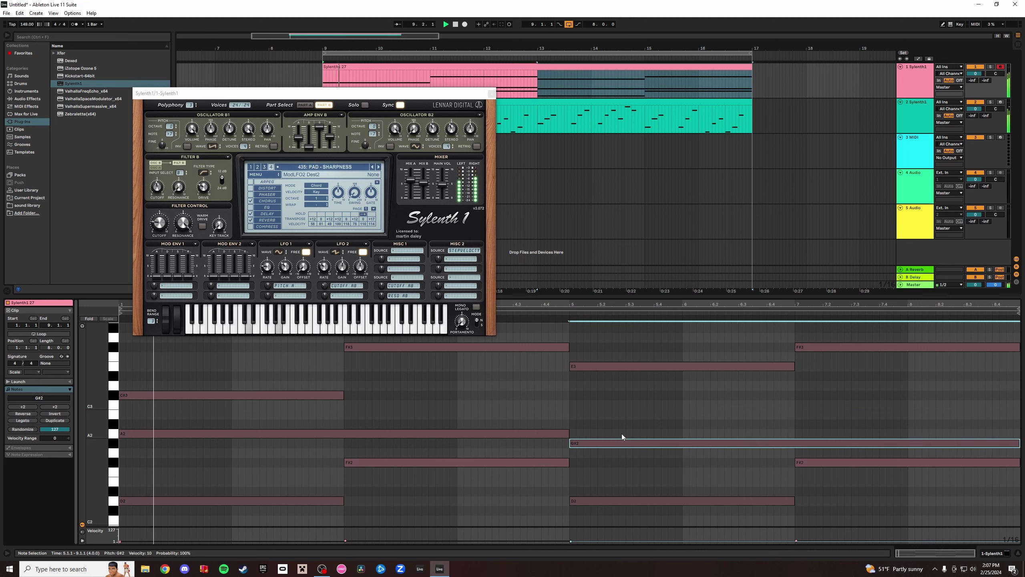
Try the D2 bass note at 5.1.1 at D#2 and C#2, and settle it on E2.
{"action": "left_click", "coordinate": [584, 500]}
{"action": "key", "text": "Up"}
{"action": "key", "text": "Up"}
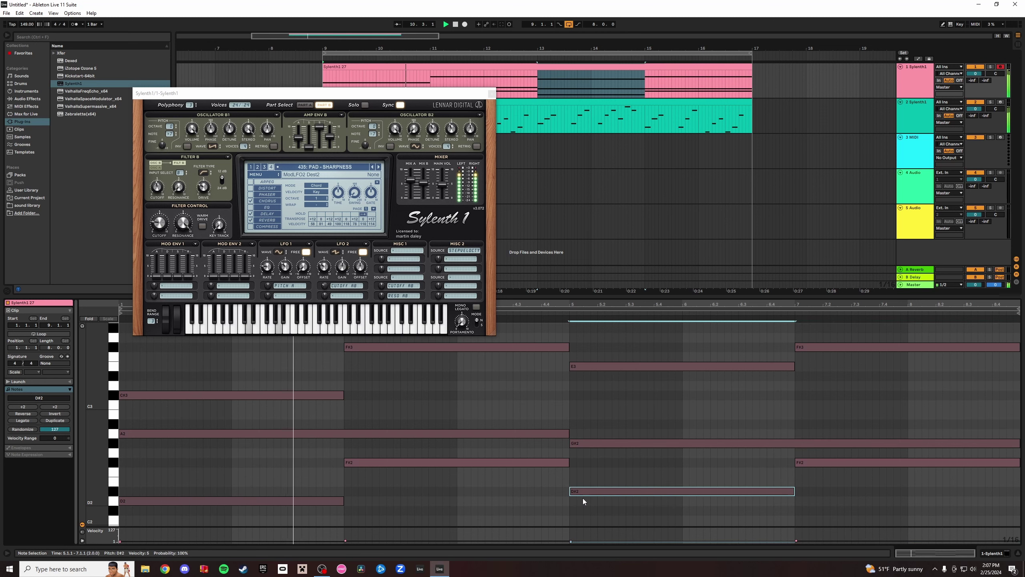
{"action": "key", "text": "Down"}
{"action": "key", "text": "Down"}
{"action": "key", "text": "Down"}
{"action": "key", "text": "Down"}
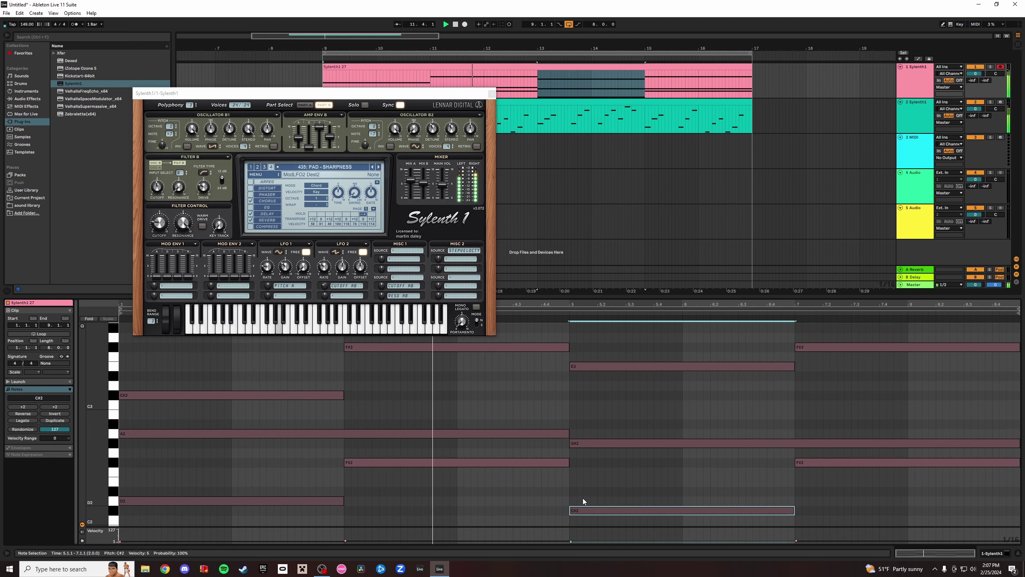
{"action": "key", "text": "Up"}
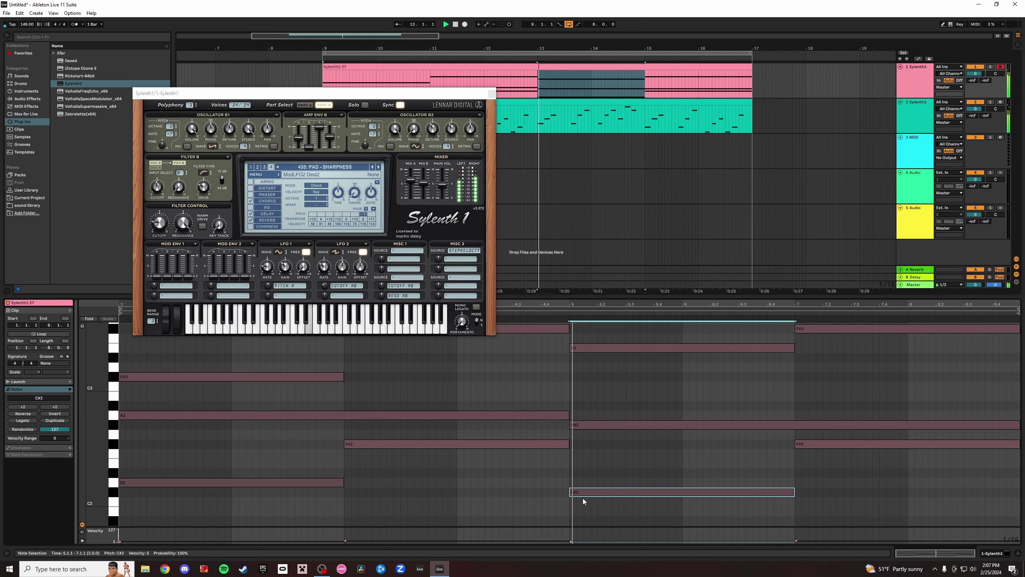
{"action": "key", "text": "Up"}
{"action": "key", "text": "Up"}
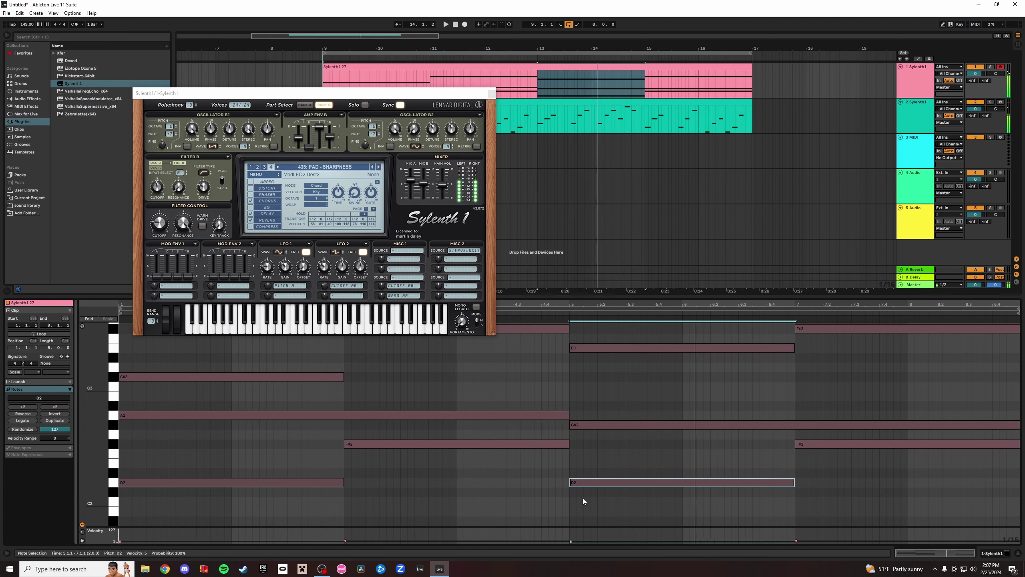
{"action": "key", "text": "Up"}
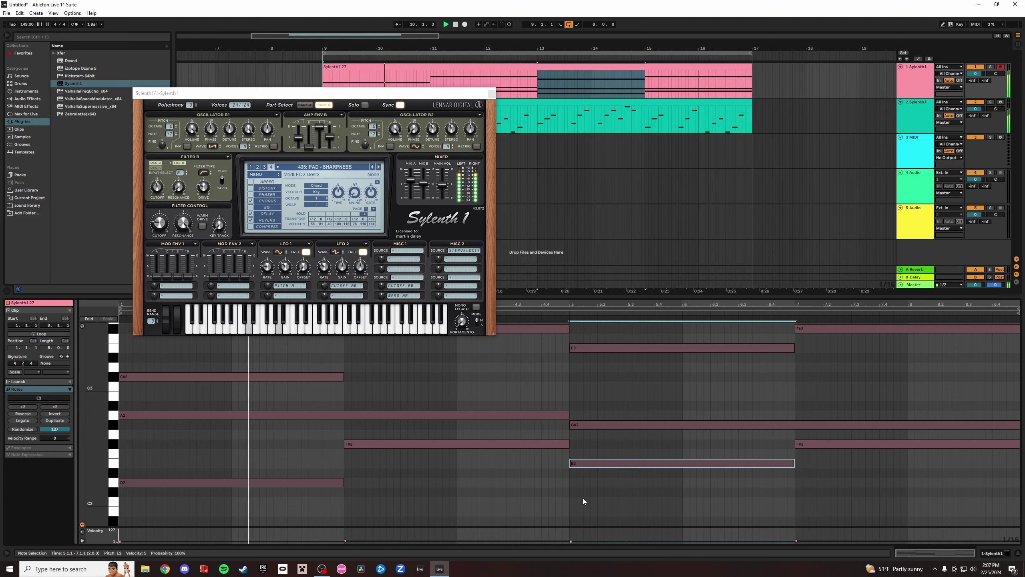
Try the E3 note at 5.1.1 at G#3 and F3, and move it down to D3.
{"action": "left_click", "coordinate": [594, 349]}
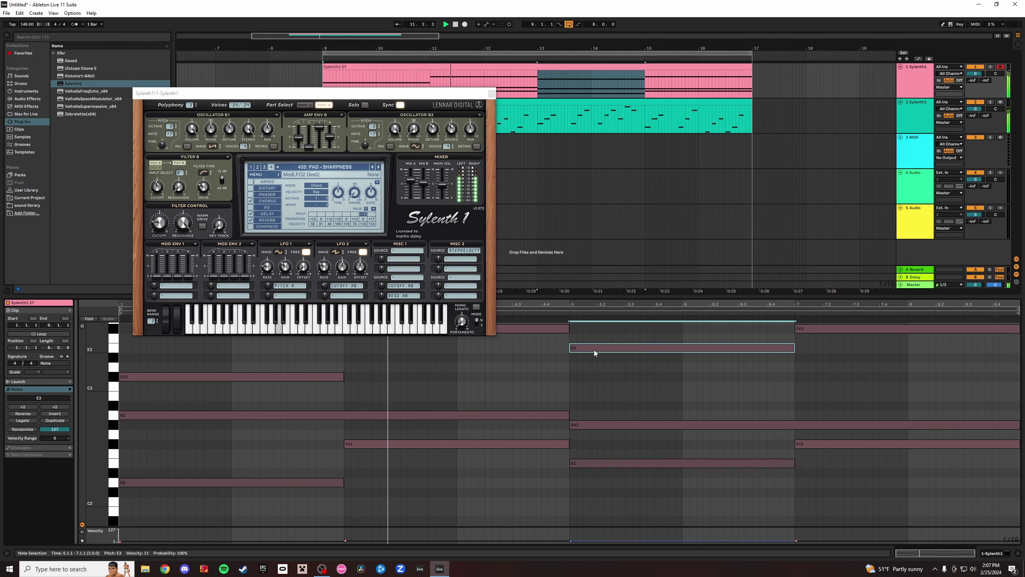
{"action": "key", "text": "Up"}
{"action": "key", "text": "Up"}
{"action": "key", "text": "Up"}
{"action": "key", "text": "Up"}
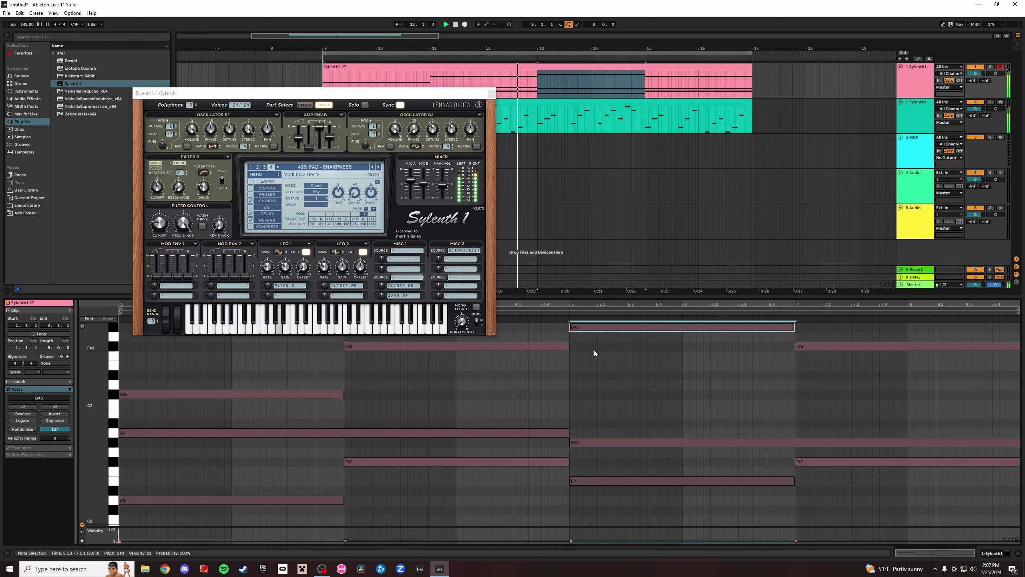
{"action": "key", "text": "Down"}
{"action": "key", "text": "Down"}
{"action": "key", "text": "Down"}
{"action": "key", "text": "Down"}
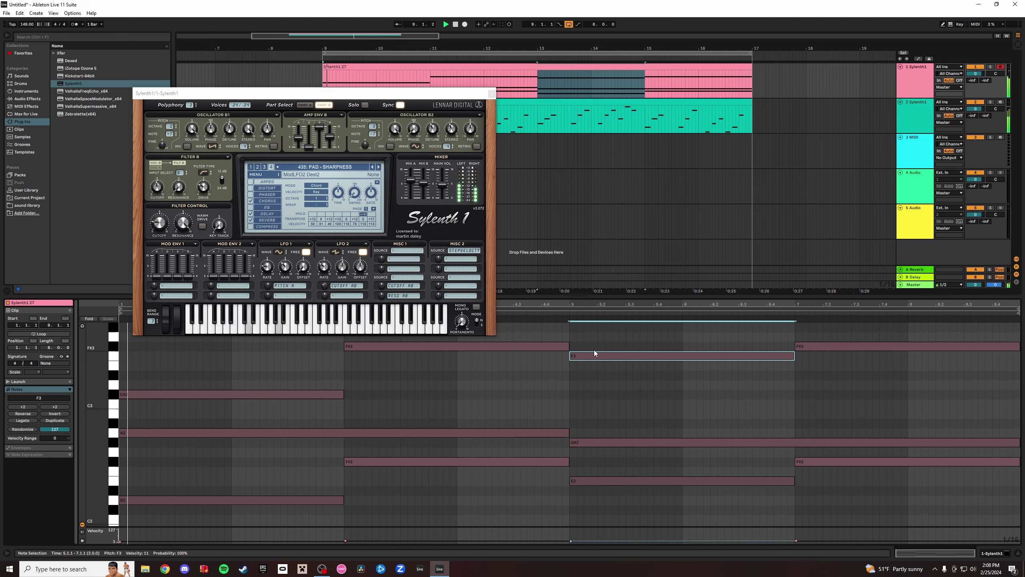
{"action": "key", "text": "Down"}
{"action": "key", "text": "Down"}
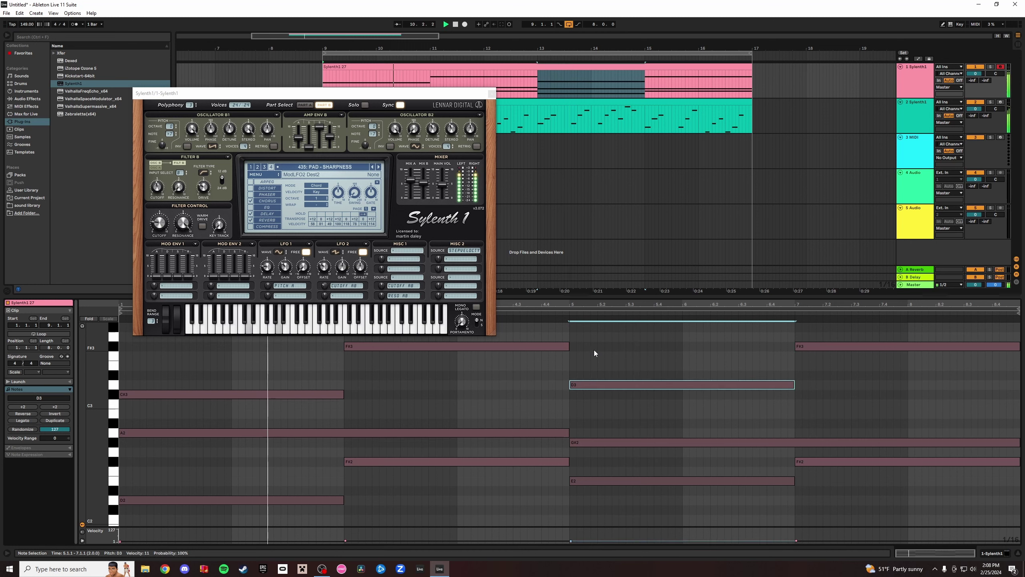
Stop playback and transpose the D3 note at 5.1.1 up to F3.
{"action": "left_click", "coordinate": [600, 441]}
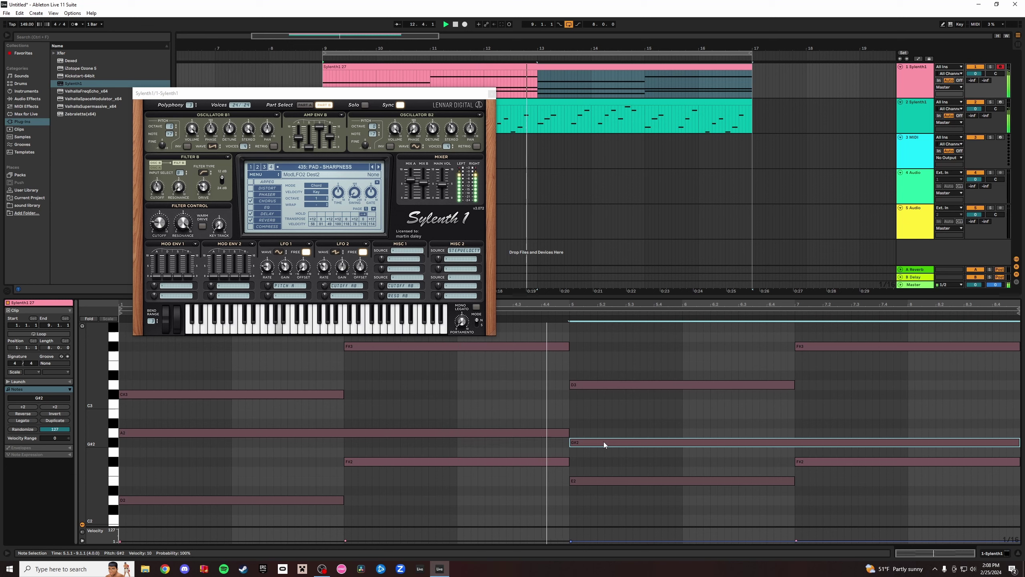
{"action": "key", "text": "space"}
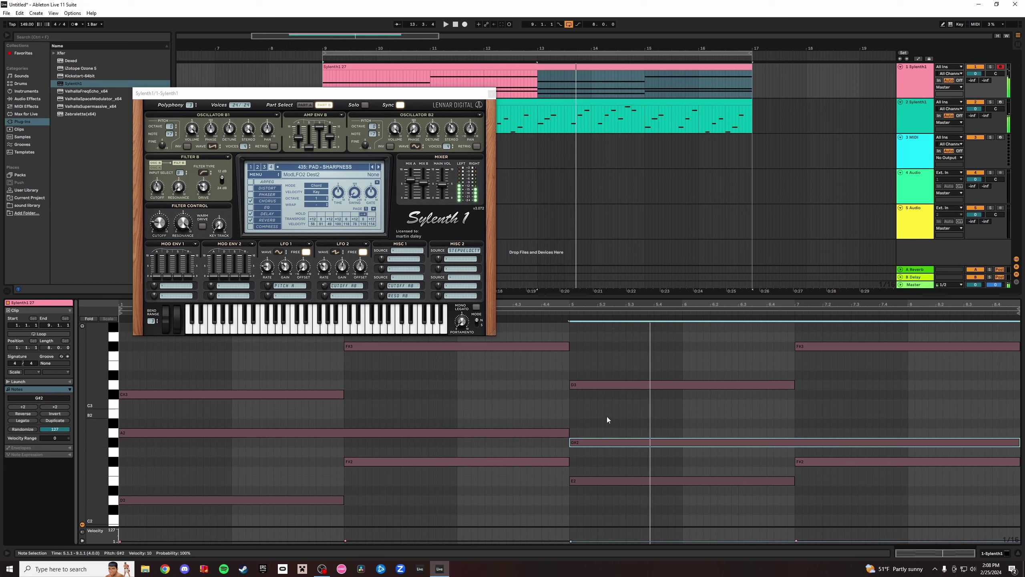
{"action": "left_click", "coordinate": [606, 386]}
{"action": "key", "text": "Up"}
{"action": "key", "text": "Up"}
{"action": "key", "text": "Up"}
Duplicate the opening D2, A2 and C#3 notes to 5.1.1 and delete the F3, G#2 and E2 notes there.
{"action": "left_click_drag", "start_coordinate": [311, 384], "coordinate": [320, 497]}
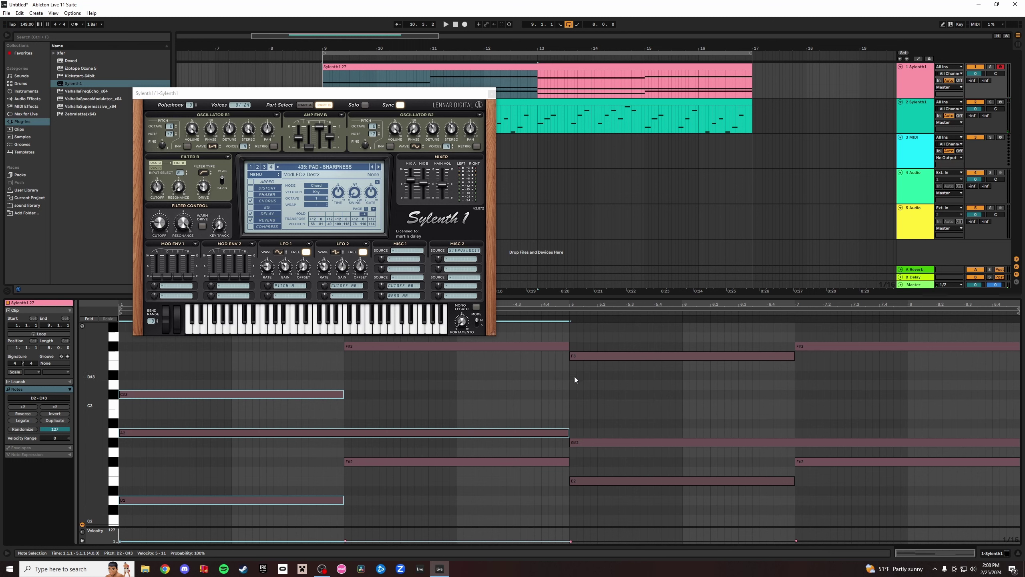
{"action": "key", "text": "ctrl+d"}
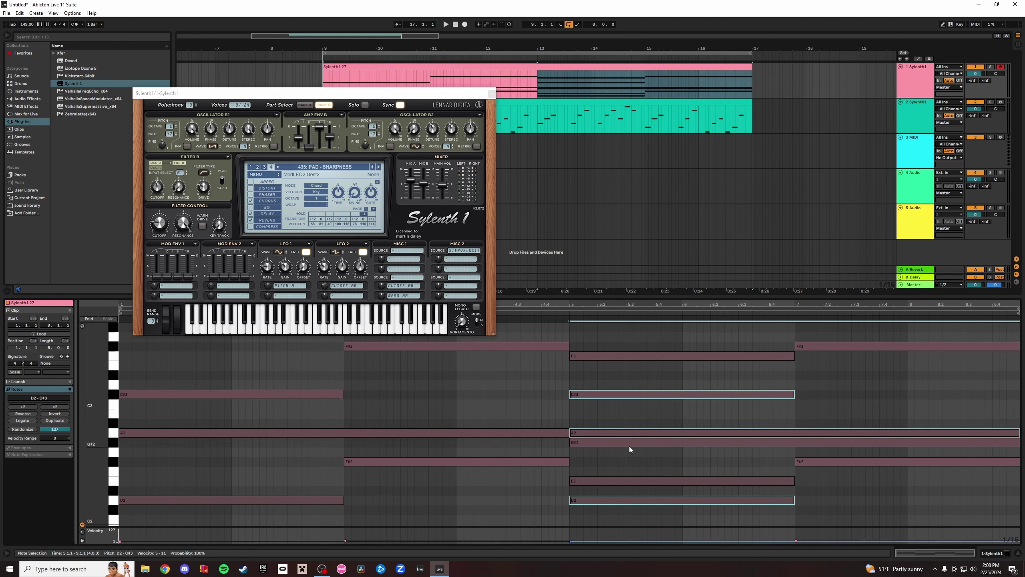
{"action": "key", "text": "space"}
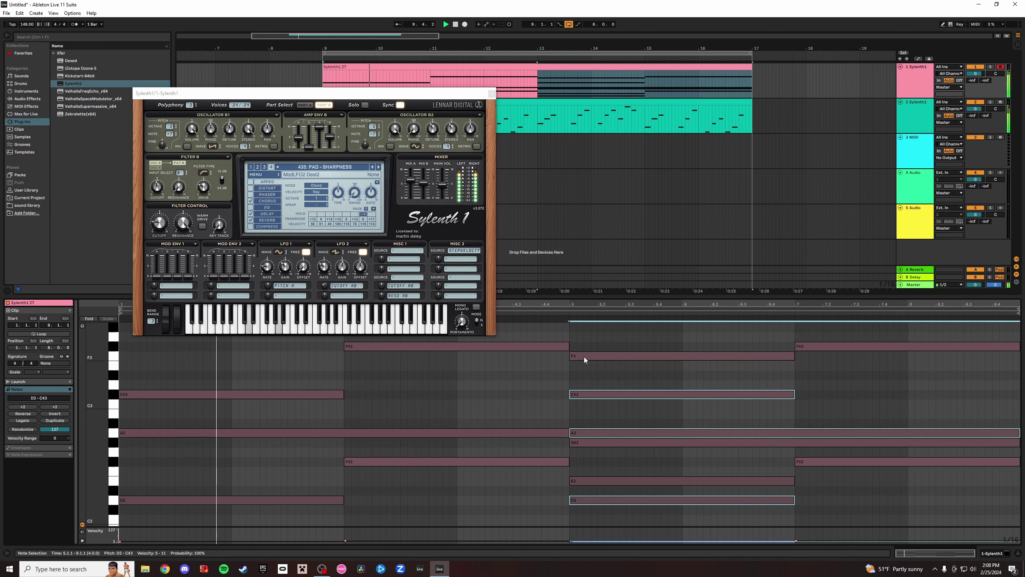
{"action": "double_click", "coordinate": [584, 357]}
{"action": "double_click", "coordinate": [589, 442]}
{"action": "double_click", "coordinate": [582, 481]}
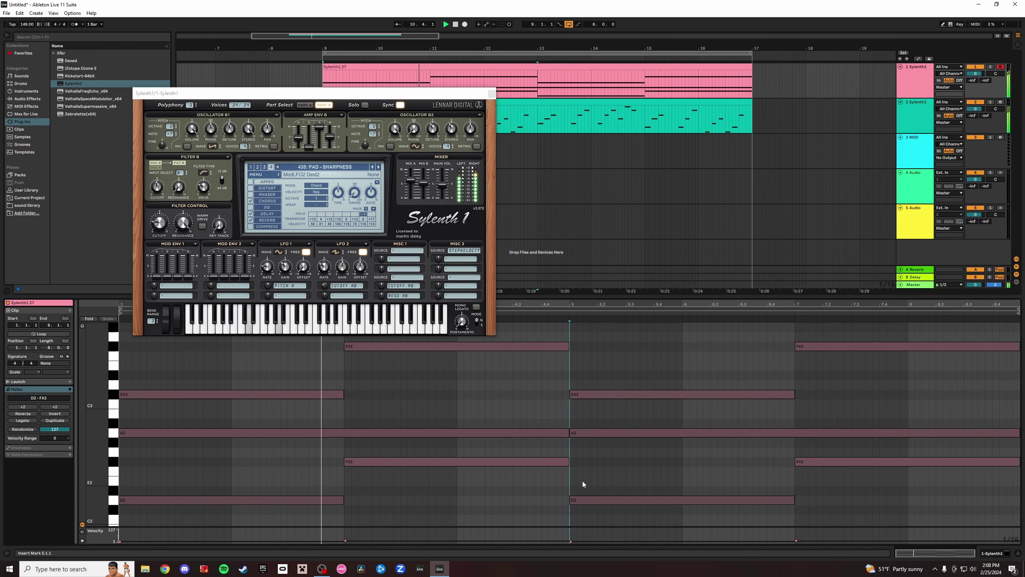
Try moving the C#3 note at 5.1.1 to D#3 and D3, and return it to C#3.
{"action": "left_click", "coordinate": [575, 394]}
{"action": "left_click_drag", "start_coordinate": [594, 393], "coordinate": [595, 384]}
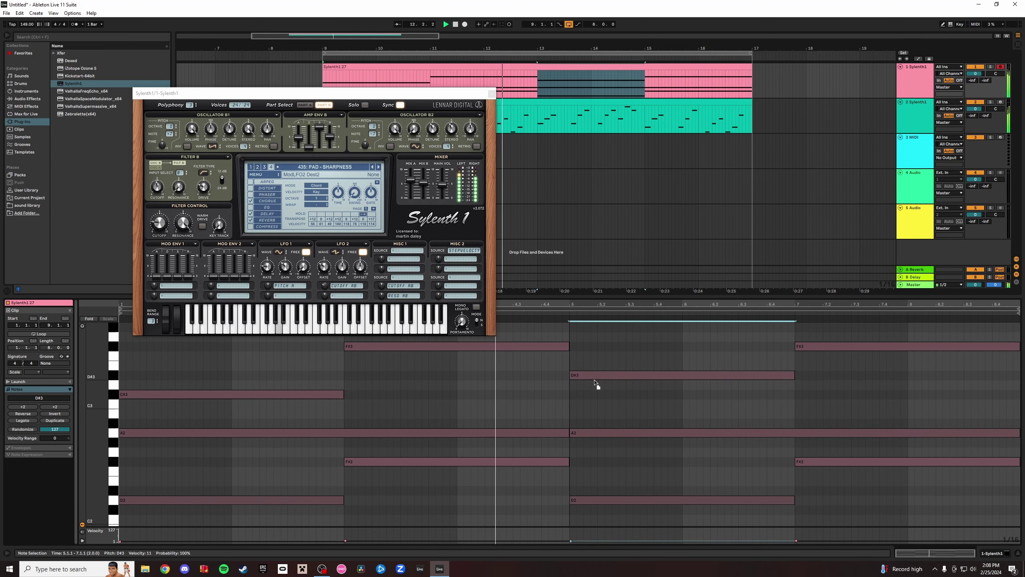
{"action": "left_click_drag", "start_coordinate": [602, 385], "coordinate": [603, 394]}
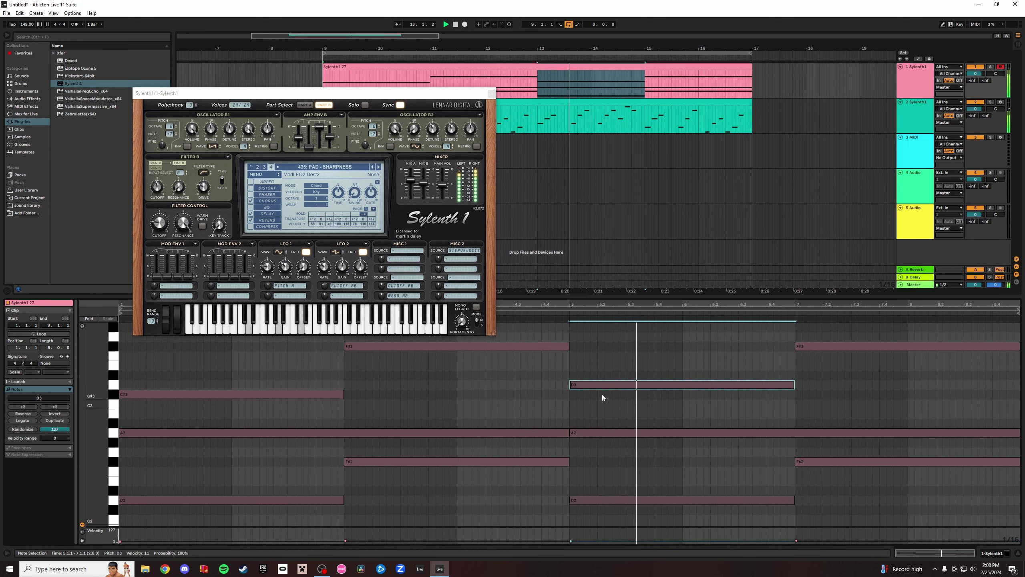
Lower the D2 bass note at 5.1.1 to C#2, then try moving the A2 note down and undo that move.
{"action": "left_click_drag", "start_coordinate": [599, 501], "coordinate": [599, 508]}
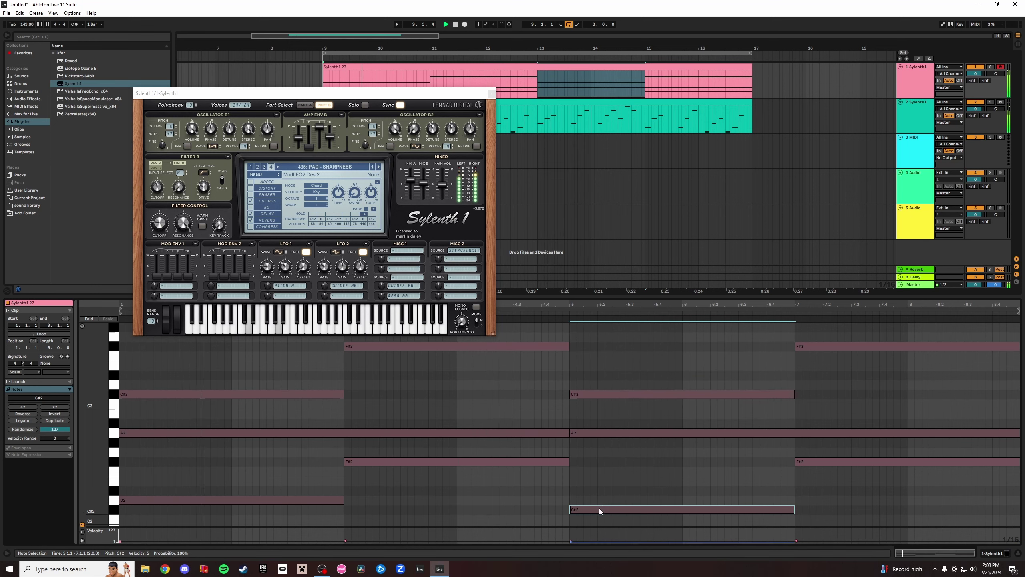
{"action": "scroll", "coordinate": [599, 508], "scroll_direction": "down", "scroll_amount": 1}
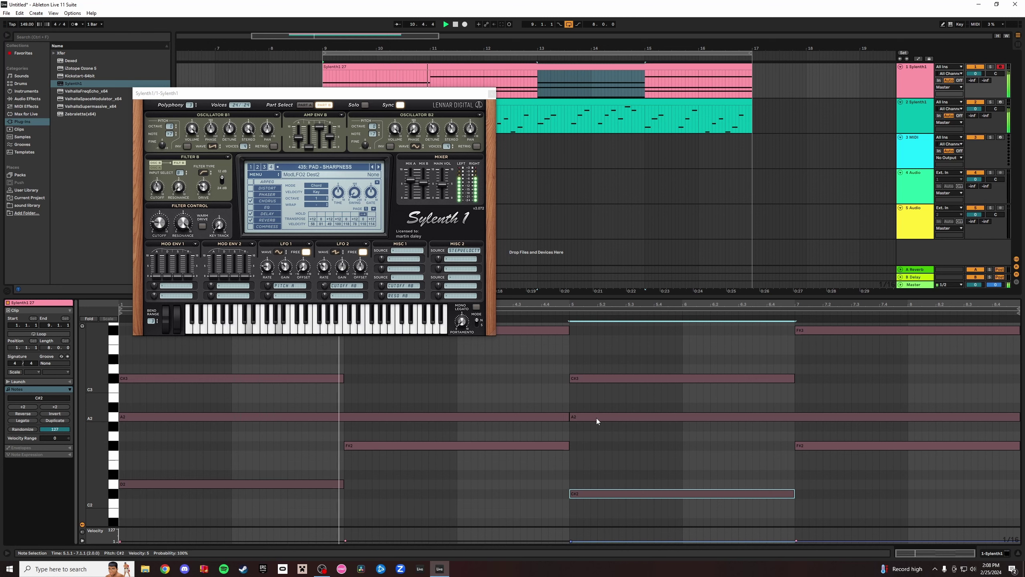
{"action": "mouse_move", "coordinate": [596, 419]}
{"action": "left_mouse_down"}
{"action": "mouse_move", "coordinate": [602, 451]}
{"action": "mouse_move", "coordinate": [601, 427]}
{"action": "left_mouse_up"}
{"action": "key", "text": "ctrl+z"}
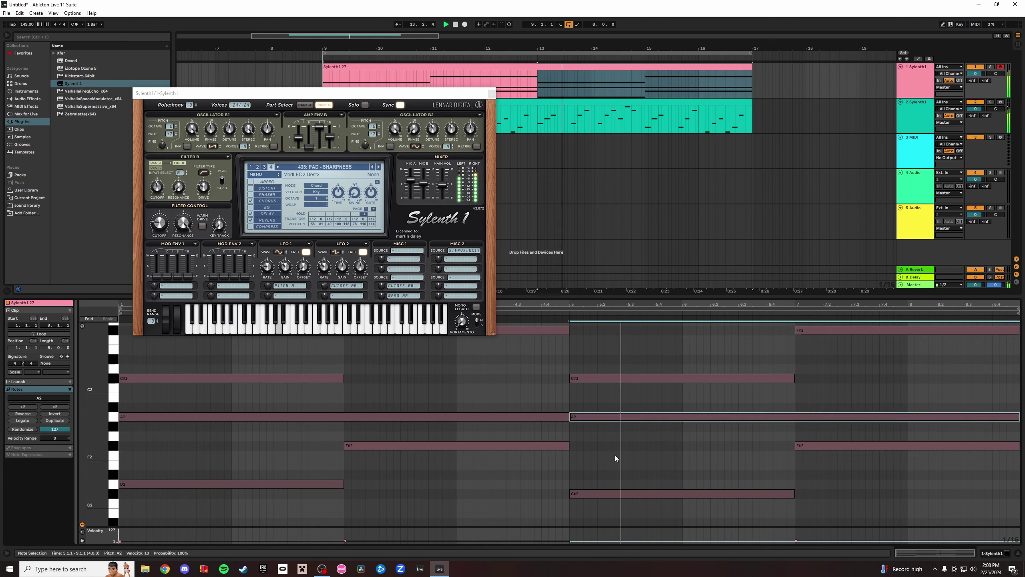
Lower the C#3 note starting at 5.1.1 to C3.
{"action": "left_click", "coordinate": [601, 380]}
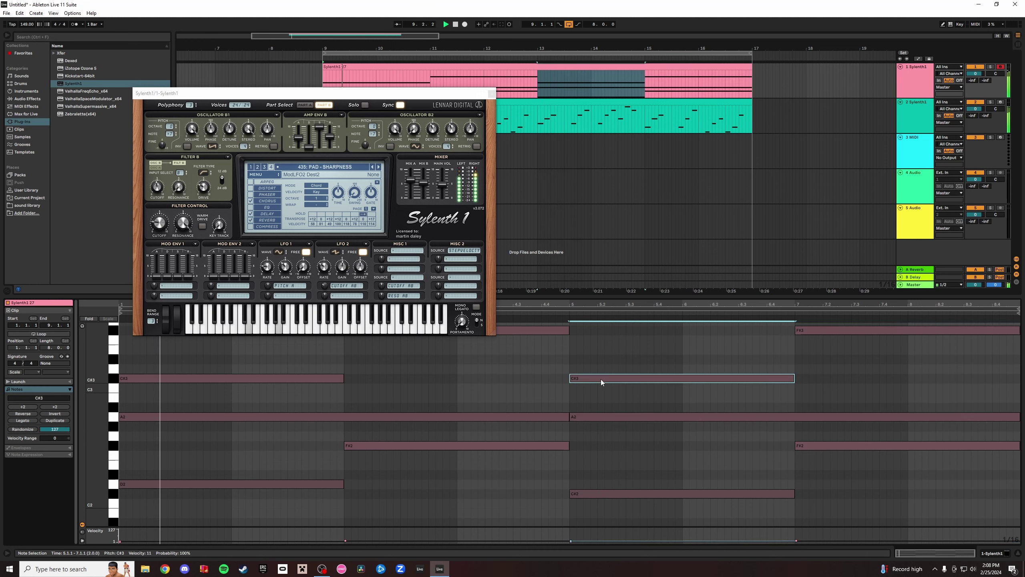
{"action": "mouse_move", "coordinate": [601, 381]}
{"action": "left_mouse_down"}
{"action": "mouse_move", "coordinate": [610, 371]}
{"action": "mouse_move", "coordinate": [598, 352]}
{"action": "mouse_move", "coordinate": [592, 381]}
{"action": "left_mouse_up"}
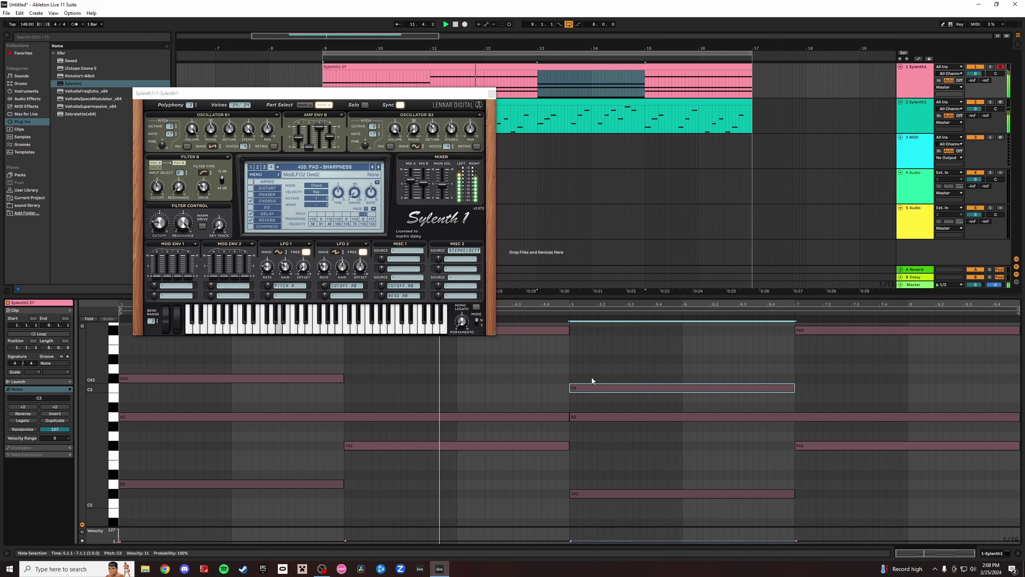
Raise the C3 note at 5.1.1 to D3, solo the chord track while it plays, and settle the note on C#3.
{"action": "key", "text": "Up"}
{"action": "key", "text": "Up"}
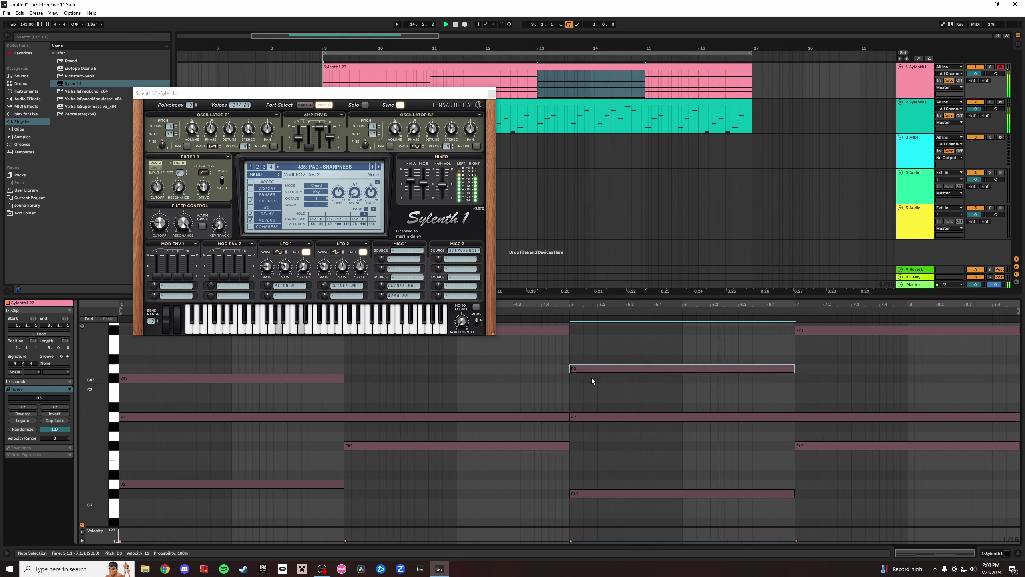
{"action": "key", "text": "space"}
{"action": "key", "text": "space"}
{"action": "left_click", "coordinate": [989, 68]}
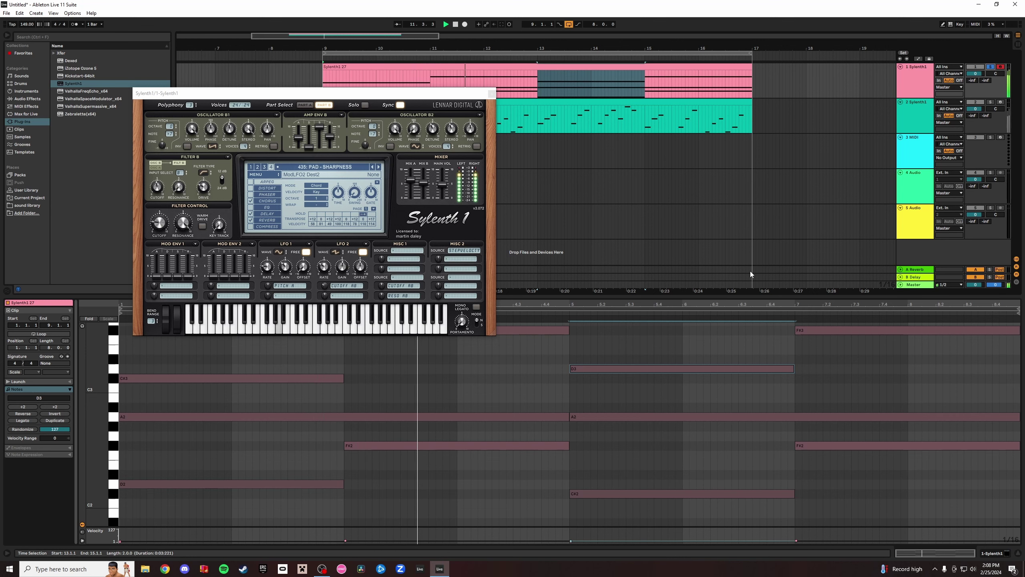
{"action": "scroll", "coordinate": [612, 385], "scroll_direction": "down", "scroll_amount": 2}
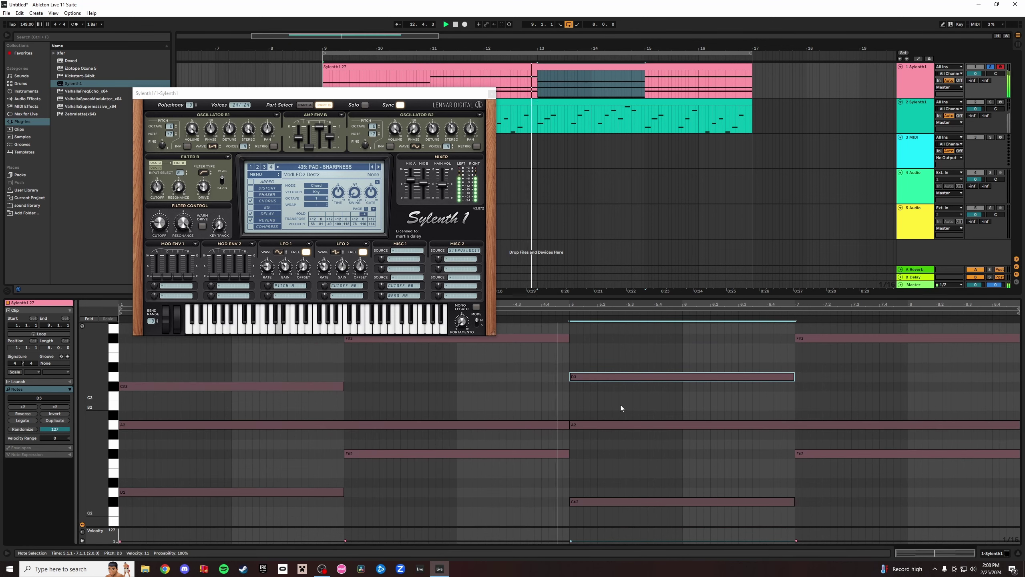
{"action": "scroll", "coordinate": [620, 402], "scroll_direction": "up", "scroll_amount": 1}
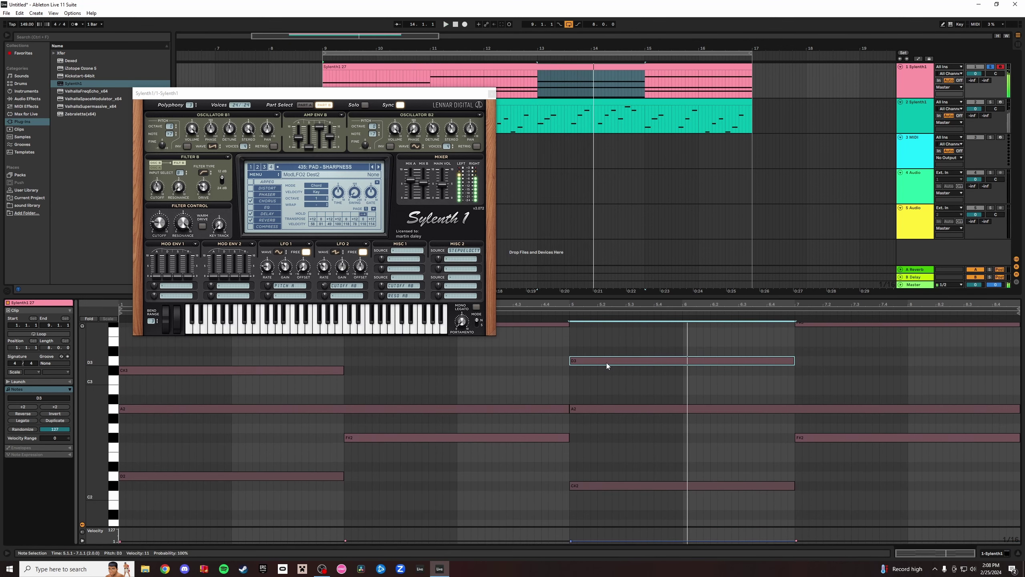
{"action": "key", "text": "Down"}
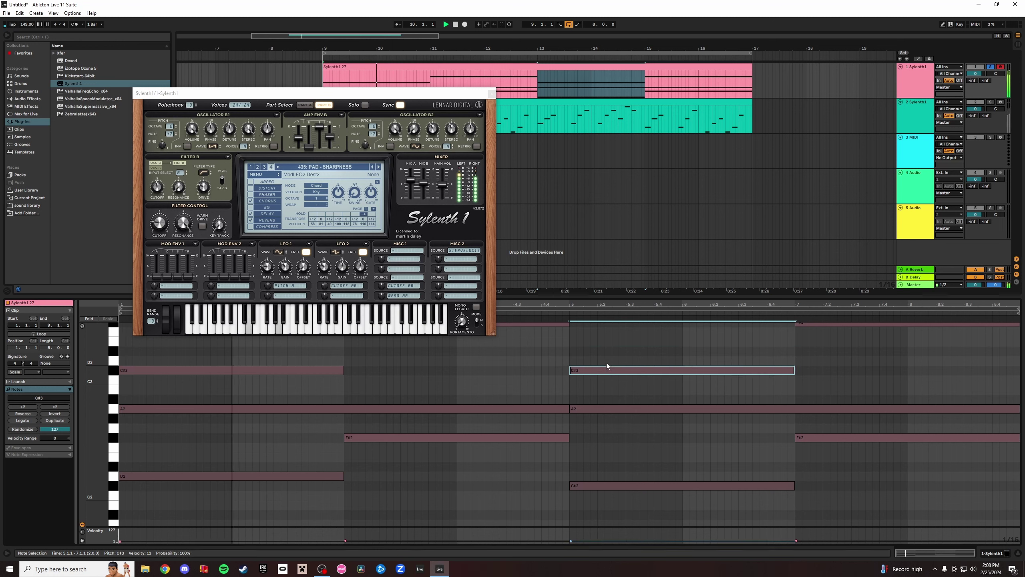
Lower the C#2 bass note at 5.1.1 to A1.
{"action": "left_click", "coordinate": [598, 491]}
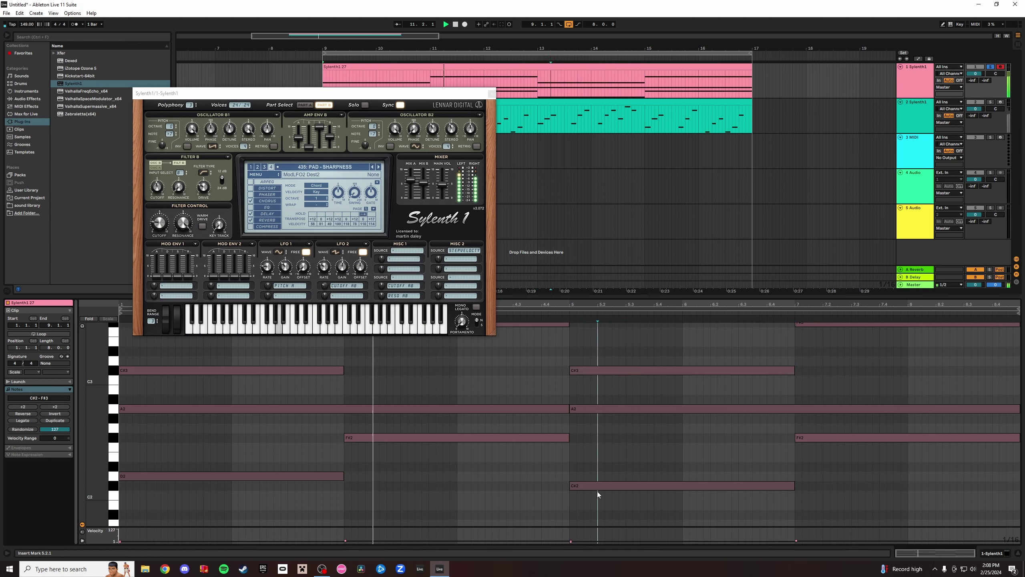
{"action": "left_click", "coordinate": [604, 484]}
{"action": "key", "text": "Down"}
{"action": "key", "text": "Down"}
{"action": "key", "text": "Down"}
{"action": "key", "text": "Down"}
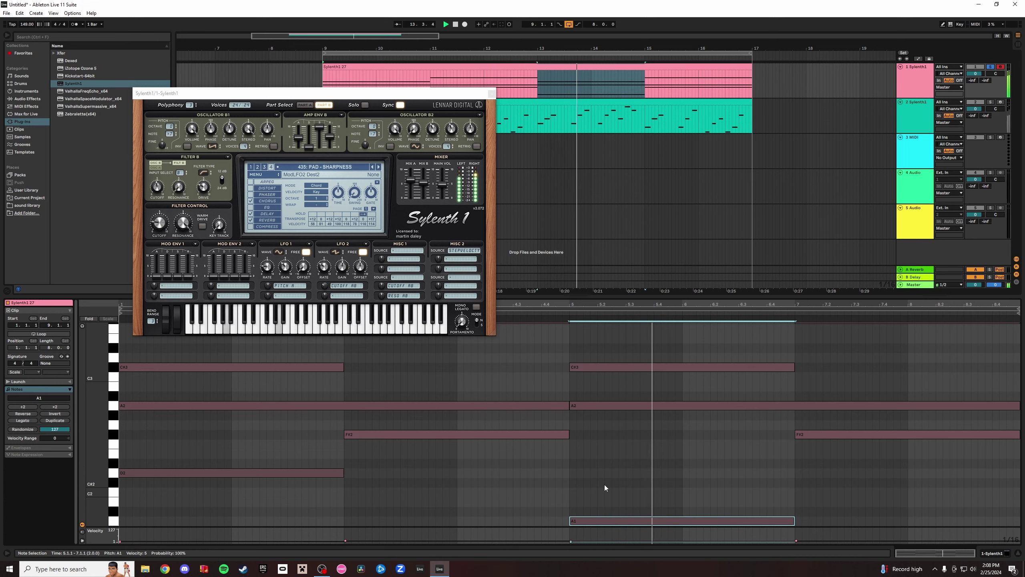
Raise the F#3 note starting at 7.1.1 to A3.
{"action": "left_click", "coordinate": [808, 435]}
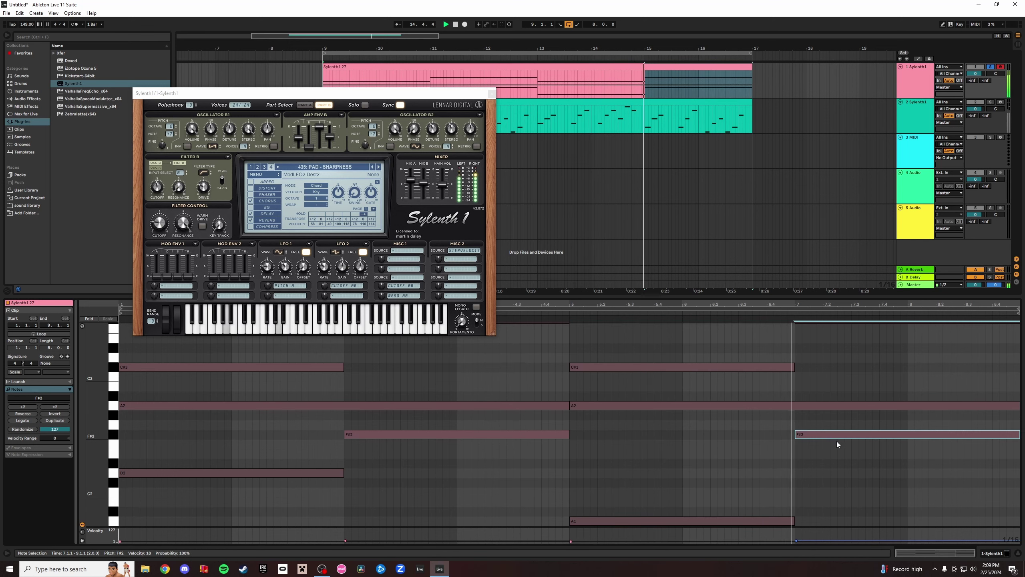
{"action": "scroll", "coordinate": [837, 441], "scroll_direction": "up", "scroll_amount": 4}
{"action": "scroll", "coordinate": [823, 465], "scroll_direction": "down", "scroll_amount": 3}
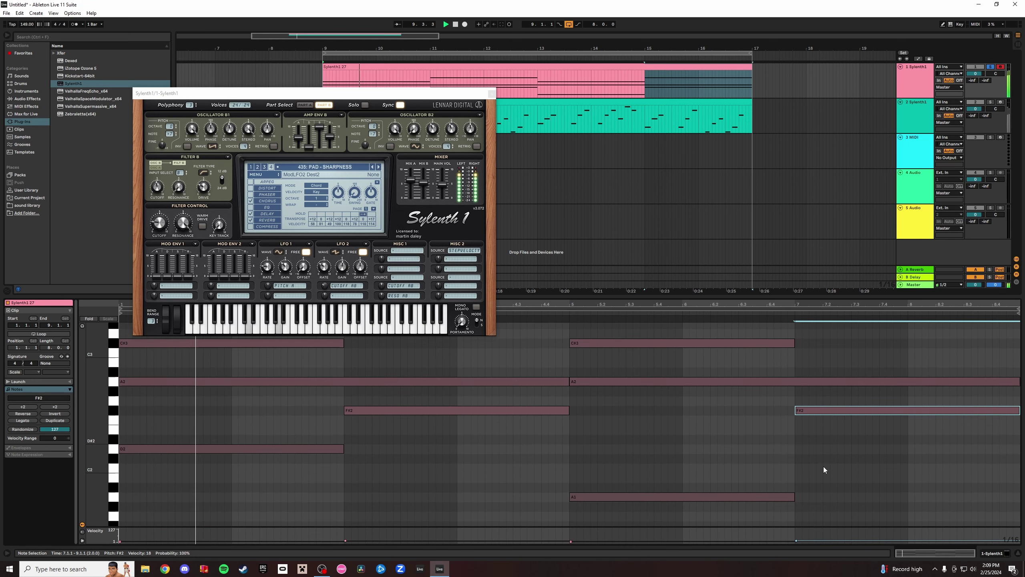
{"action": "left_click", "coordinate": [815, 340]}
{"action": "scroll", "coordinate": [817, 355], "scroll_direction": "up", "scroll_amount": 2}
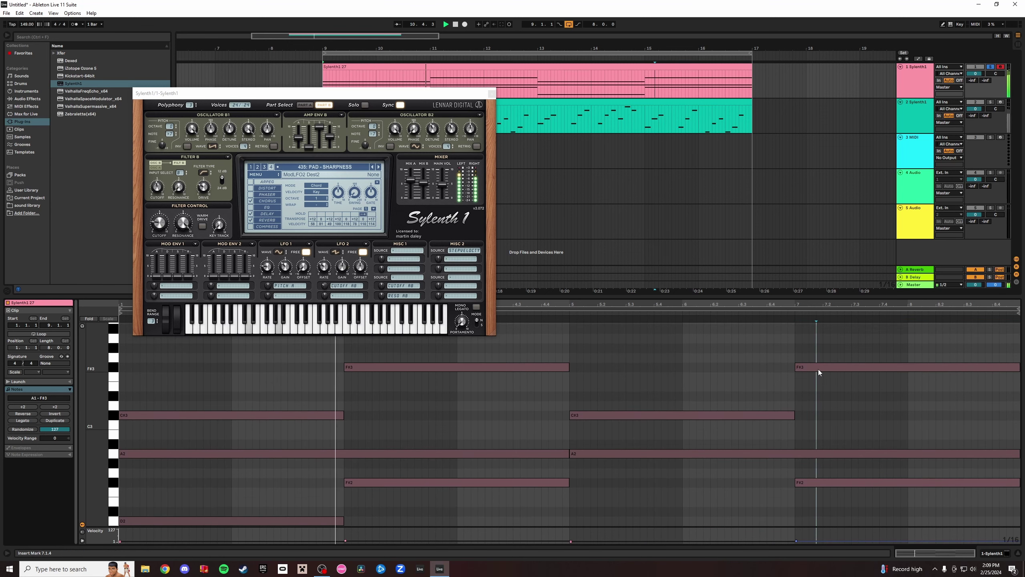
{"action": "key", "text": "Up"}
{"action": "key", "text": "Up"}
{"action": "key", "text": "Up"}
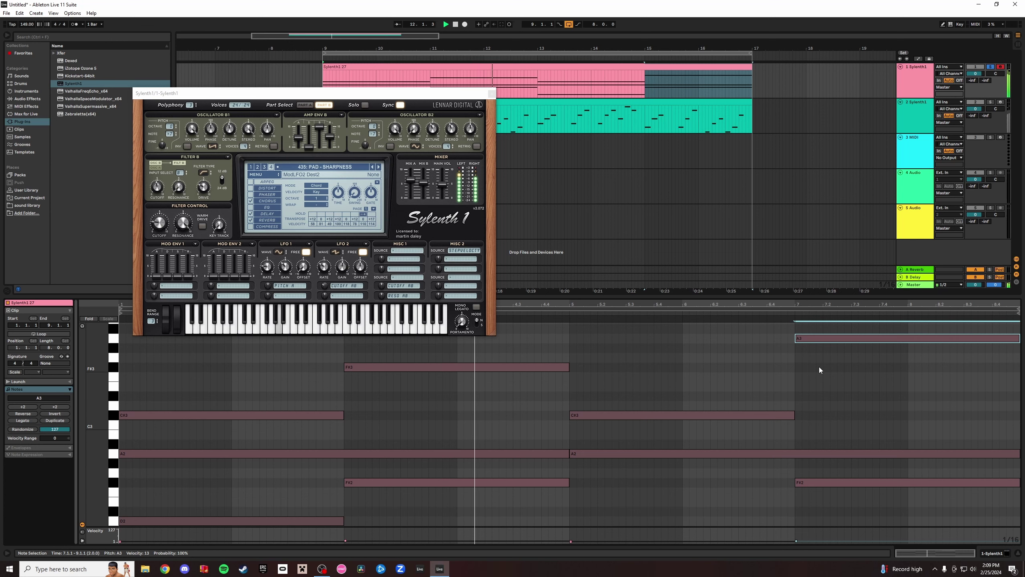
Extend the A1 bass note starting at 5.1.1 to the end of the clip at 9.1.1.
{"action": "left_click", "coordinate": [815, 484]}
{"action": "scroll", "coordinate": [815, 490], "scroll_direction": "down", "scroll_amount": 5}
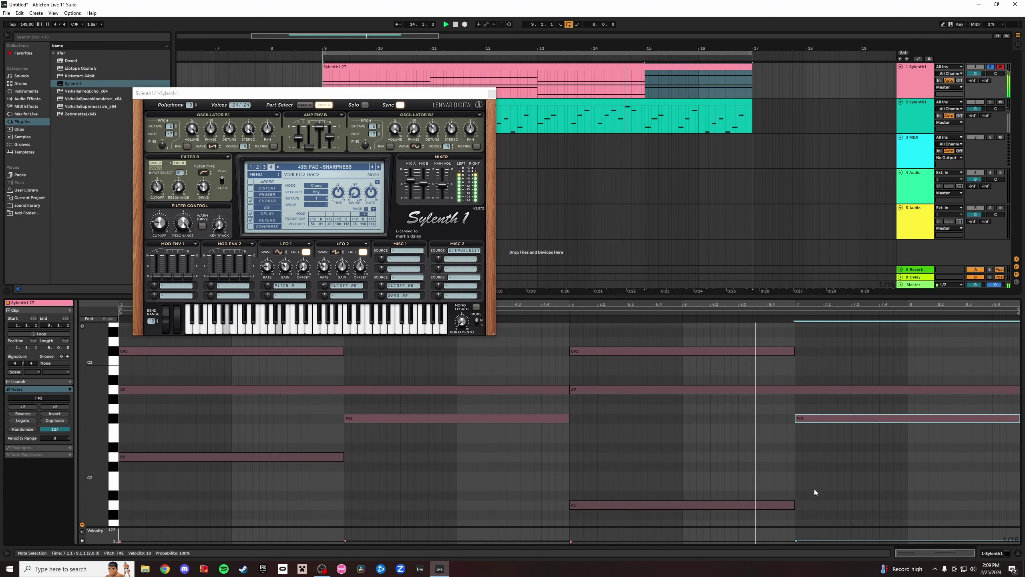
{"action": "scroll", "coordinate": [814, 489], "scroll_direction": "up", "scroll_amount": 5}
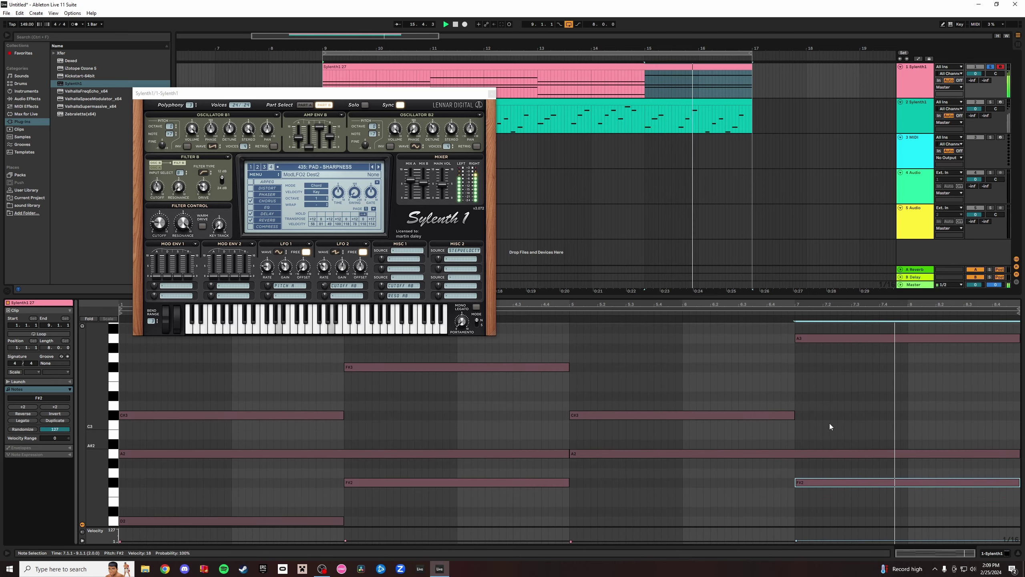
{"action": "scroll", "coordinate": [836, 416], "scroll_direction": "down", "scroll_amount": 5}
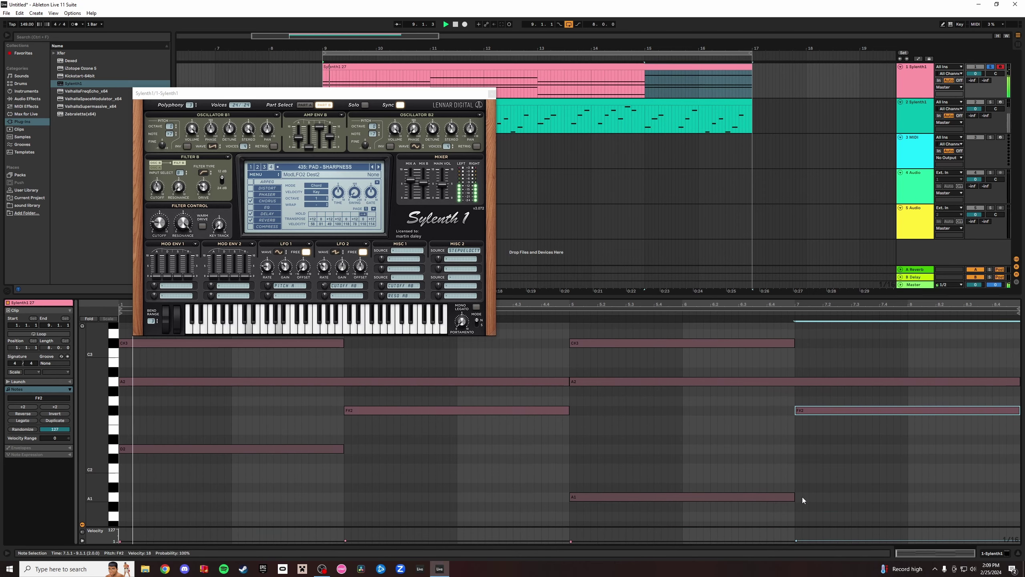
{"action": "left_click_drag", "start_coordinate": [796, 496], "coordinate": [1014, 508]}
{"action": "left_click_drag", "start_coordinate": [991, 493], "coordinate": [1007, 495]}
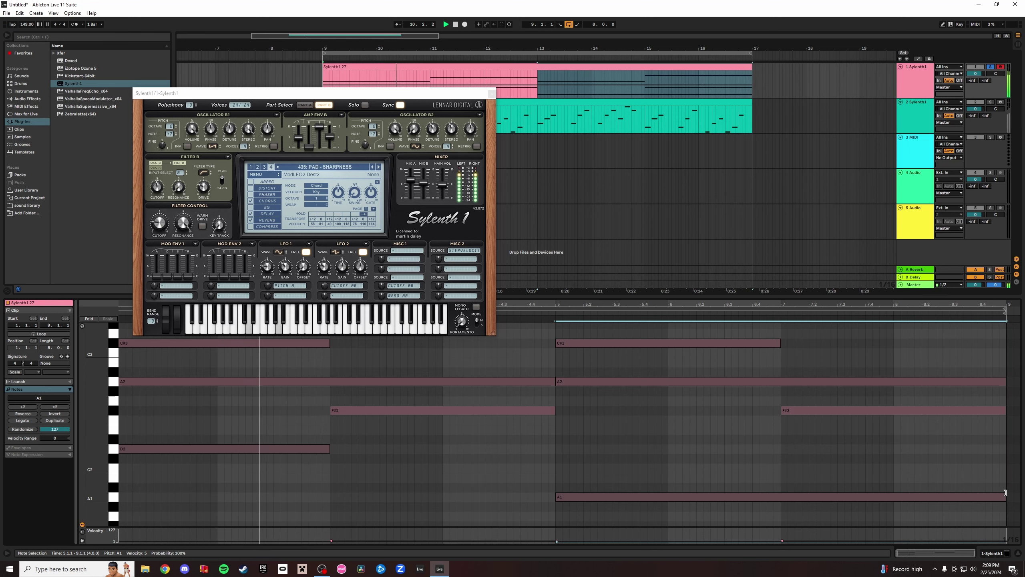
Extend the opening C#3 note to 7.1.1 and unsolo the chord track to hear it with the melody.
{"action": "scroll", "coordinate": [474, 487], "scroll_direction": "up", "scroll_amount": 6}
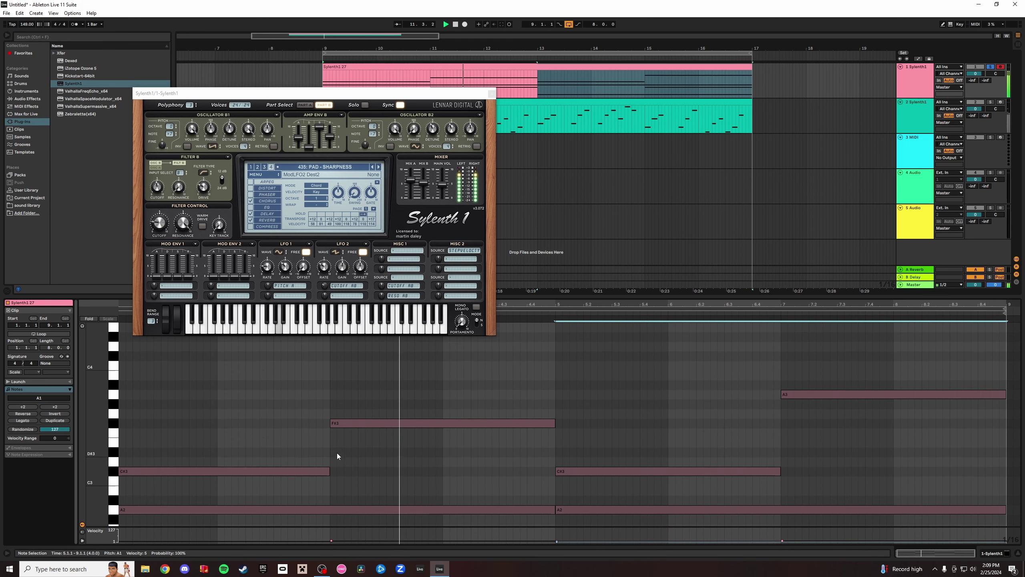
{"action": "scroll", "coordinate": [337, 453], "scroll_direction": "down", "scroll_amount": 1}
{"action": "left_click", "coordinate": [336, 447]}
{"action": "left_click_drag", "start_coordinate": [336, 447], "coordinate": [784, 455]}
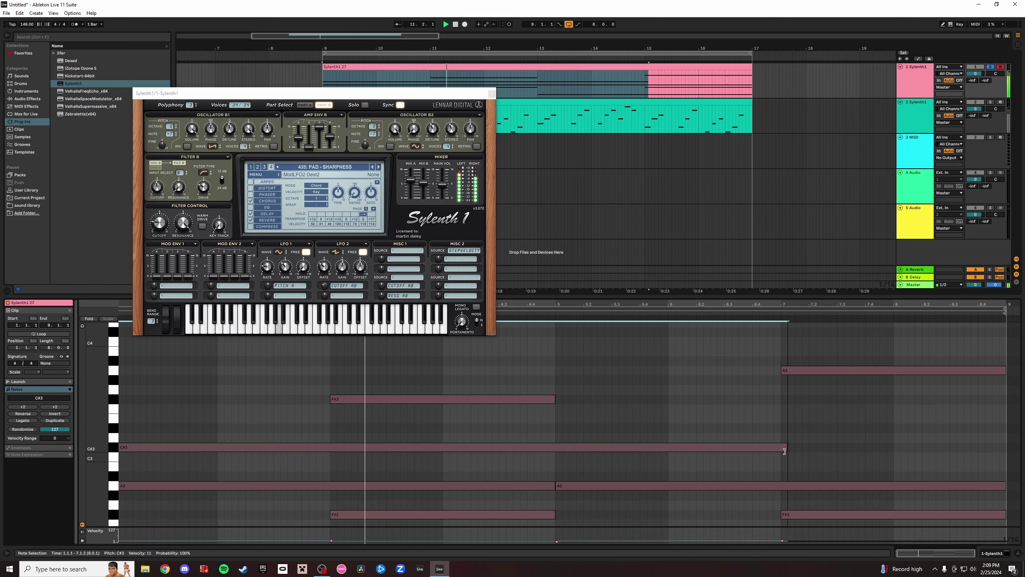
{"action": "scroll", "coordinate": [616, 468], "scroll_direction": "down", "scroll_amount": 3}
{"action": "scroll", "coordinate": [600, 454], "scroll_direction": "down", "scroll_amount": 5}
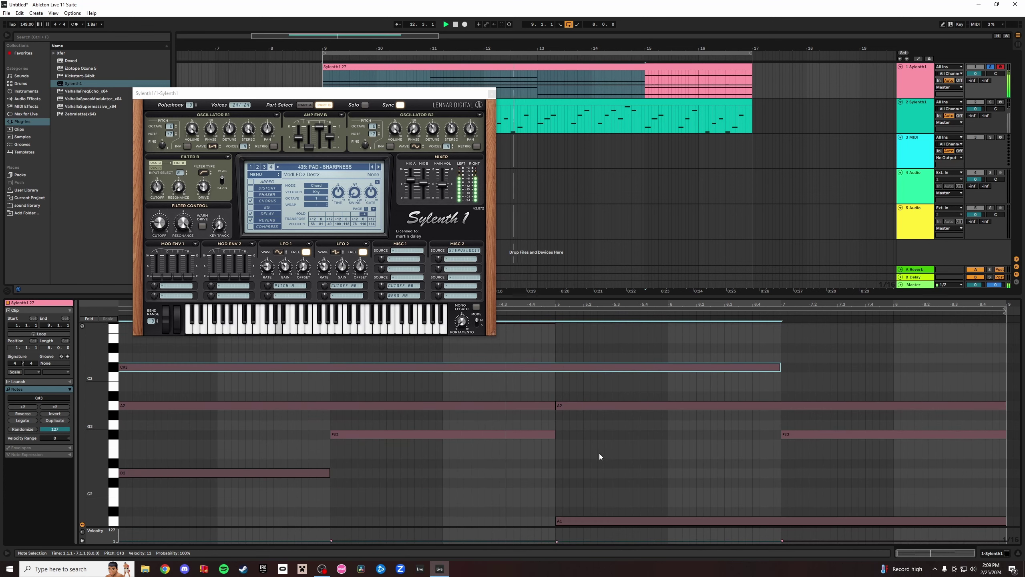
{"action": "scroll", "coordinate": [599, 454], "scroll_direction": "up", "scroll_amount": 4}
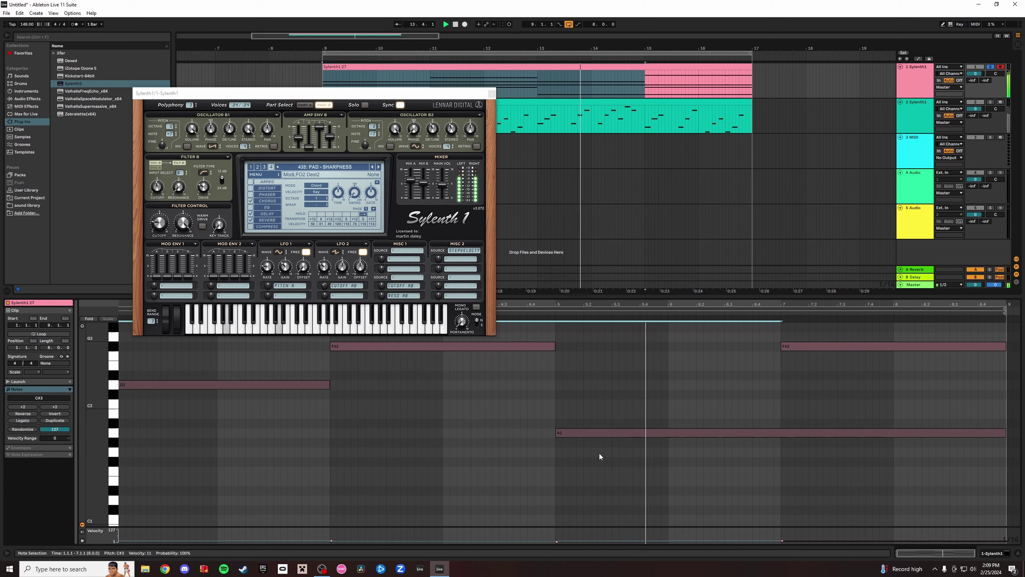
{"action": "scroll", "coordinate": [762, 463], "scroll_direction": "up", "scroll_amount": 5}
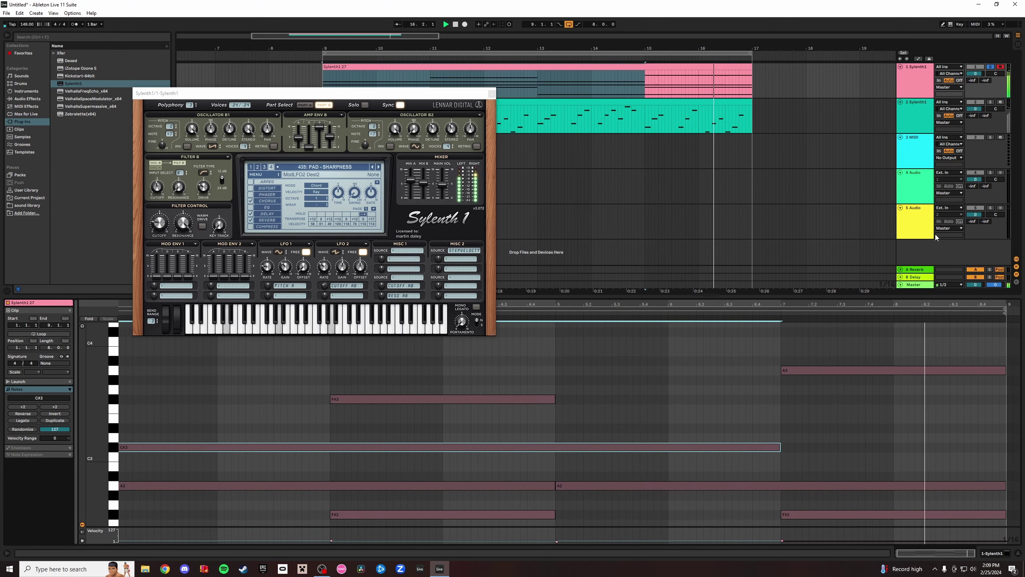
{"action": "left_click", "coordinate": [991, 67]}
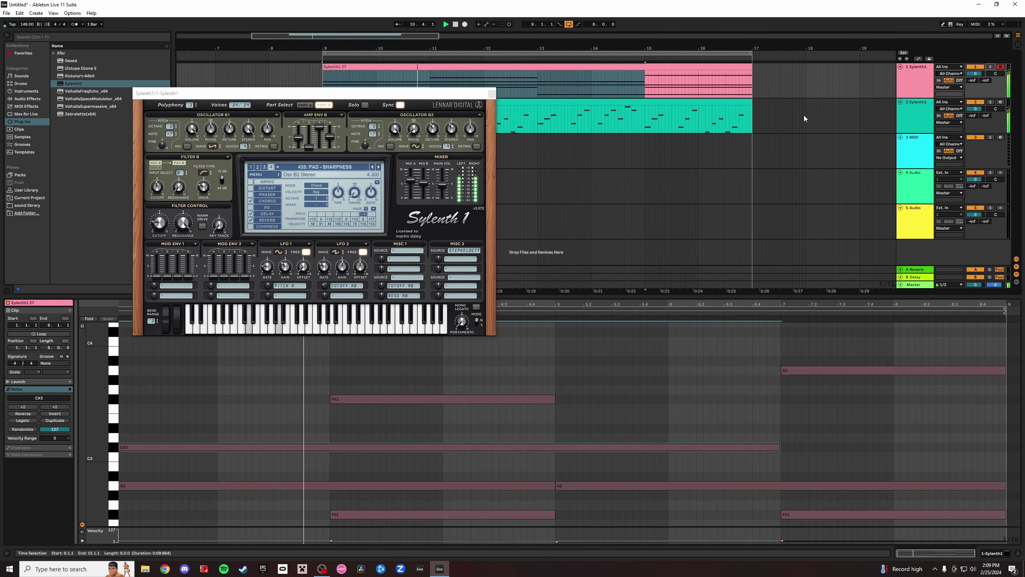
Move the Sylenth1 window aside, lower both Sylenth1 tracks' volumes in the Session mixer, and return to the arrangement with the chord track selected.
{"action": "left_click", "coordinate": [1018, 45]}
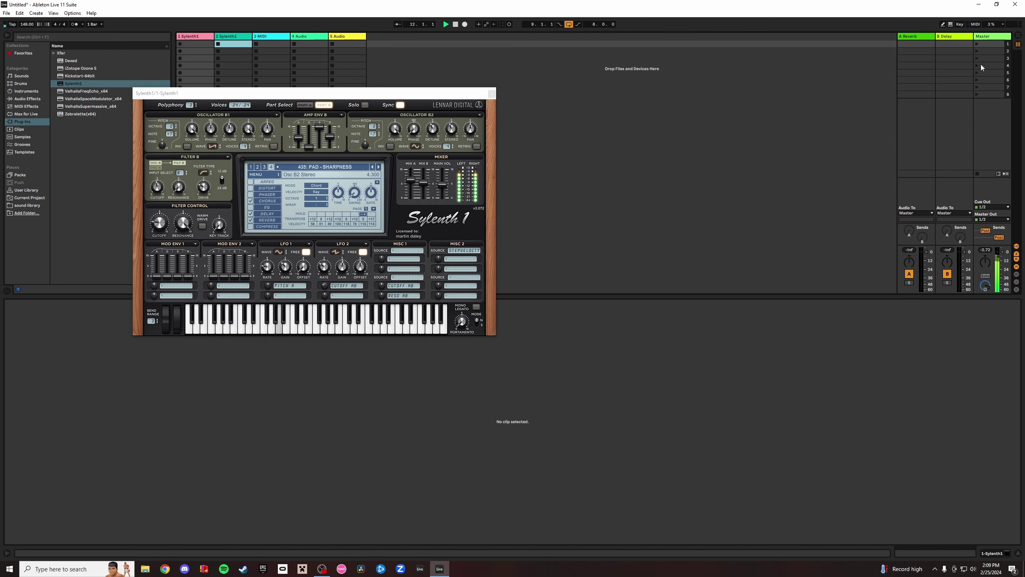
{"action": "left_click_drag", "start_coordinate": [488, 99], "coordinate": [797, 143]}
{"action": "left_click", "coordinate": [206, 255]}
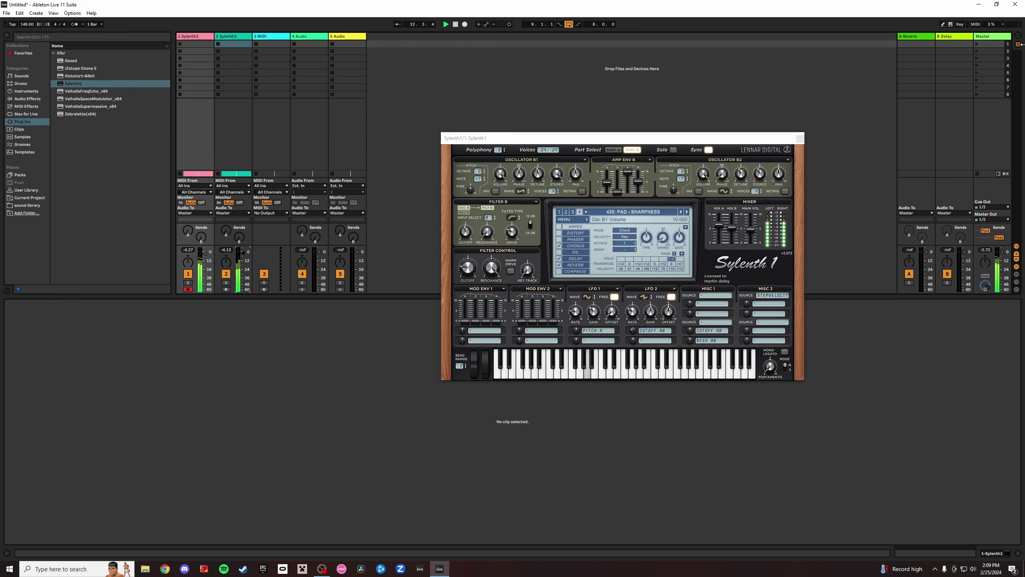
{"action": "left_click", "coordinate": [1019, 44]}
{"action": "left_click", "coordinate": [910, 80]}
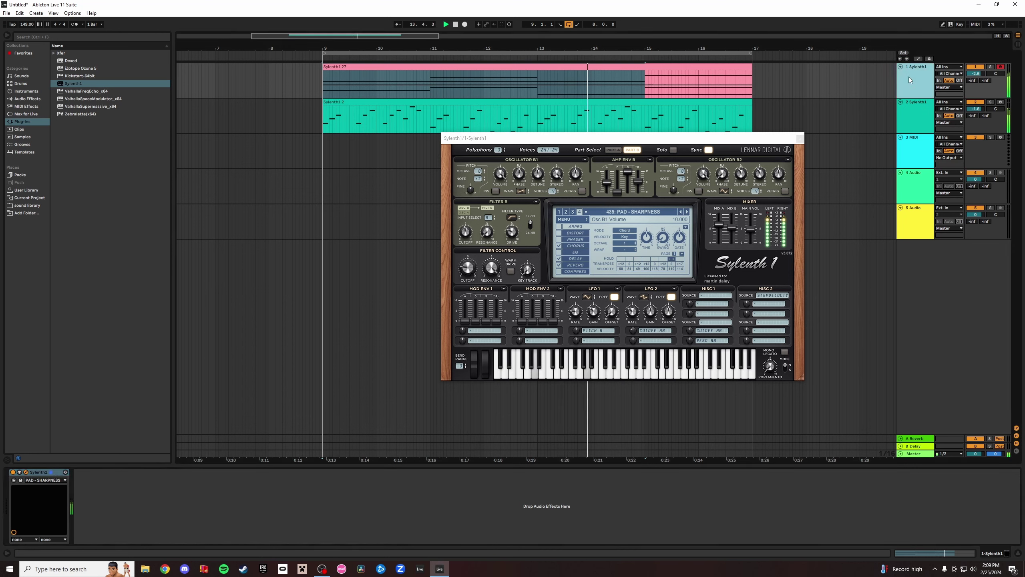
Show Sylenth1's delay settings, solo the chord track and adjust oscillator B1's detune.
{"action": "left_click", "coordinate": [573, 258]}
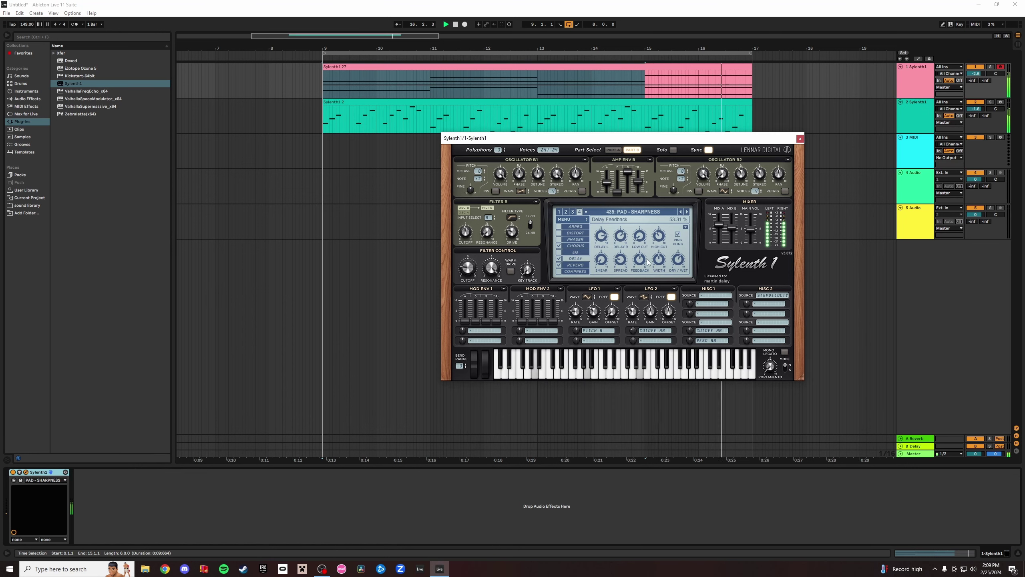
{"action": "left_click", "coordinate": [992, 68]}
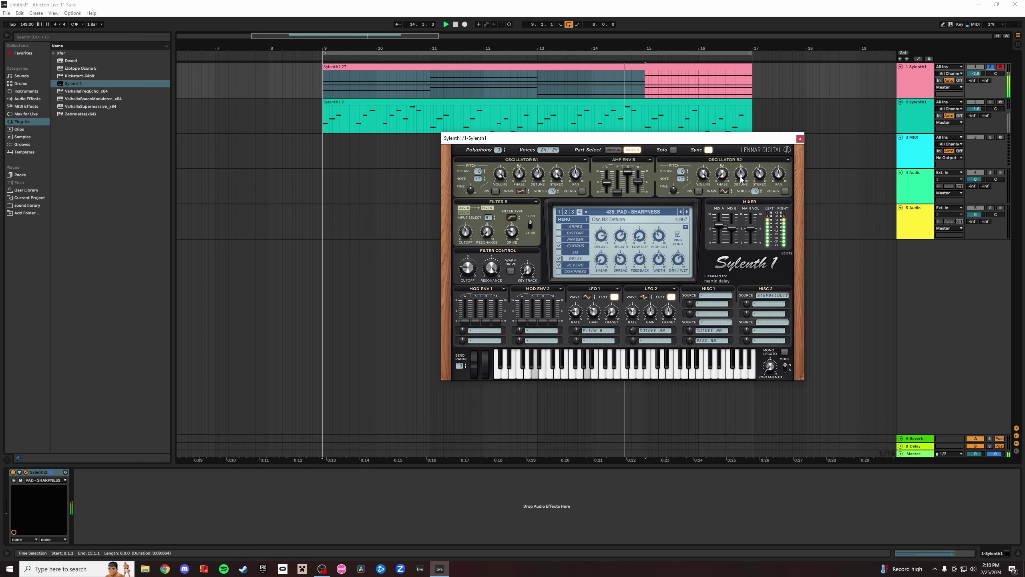
{"action": "left_click_drag", "start_coordinate": [537, 173], "coordinate": [536, 178]}
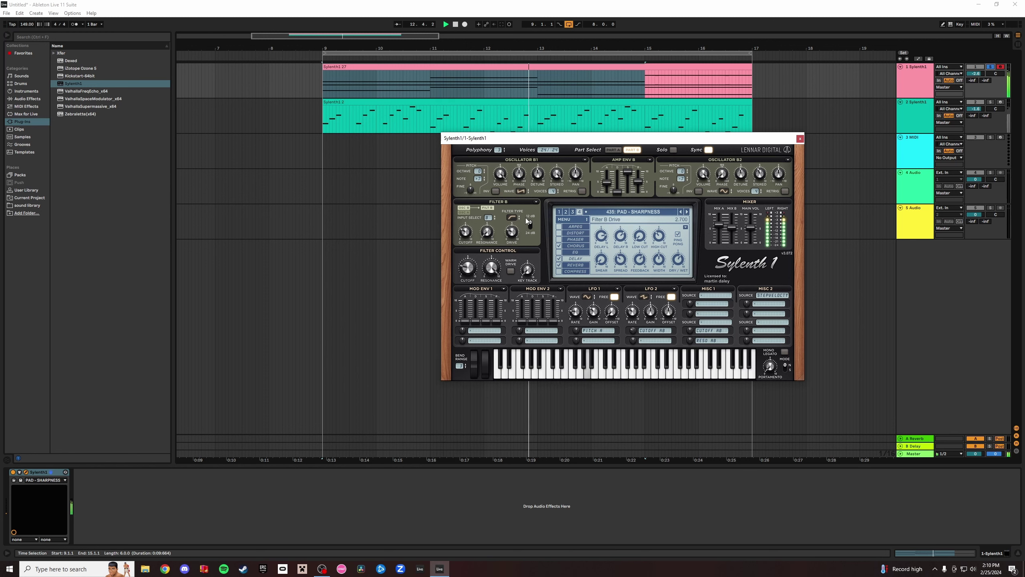
Try Bypass and Bandpass as the Filter B type, return it to Highpass and adjust the filter's resonance.
{"action": "left_click", "coordinate": [513, 218]}
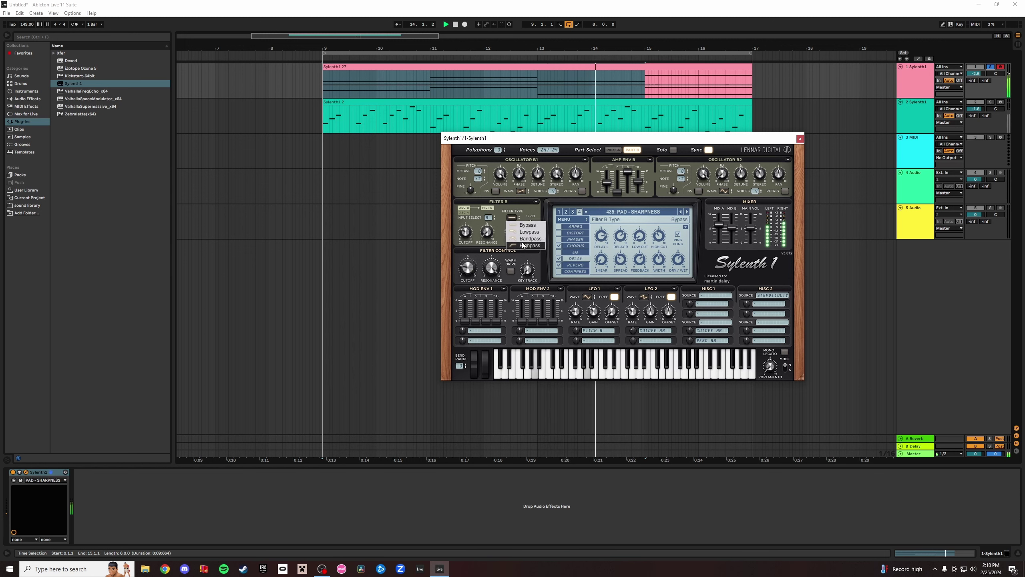
{"action": "left_click", "coordinate": [512, 218]}
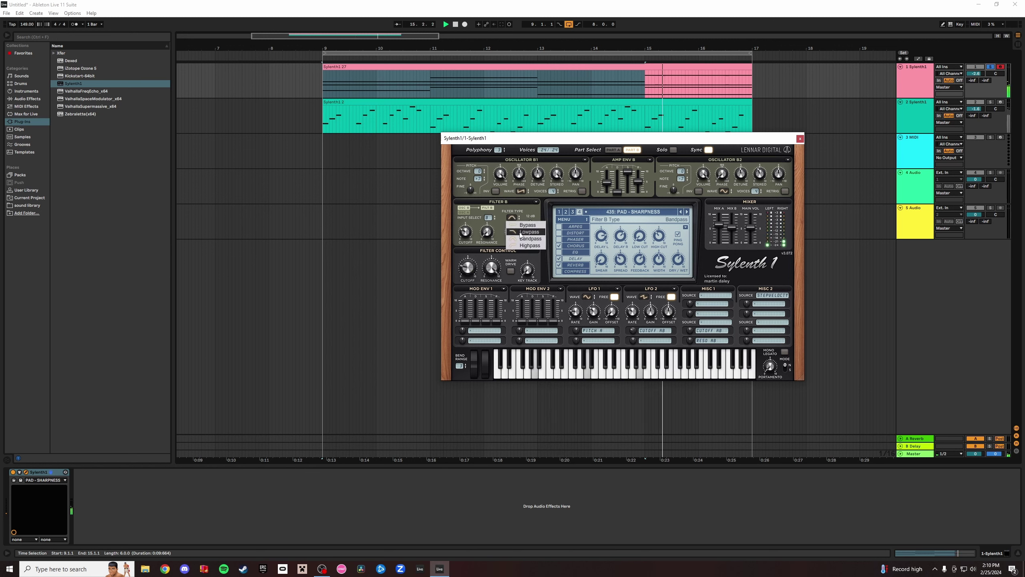
{"action": "left_click", "coordinate": [526, 246]}
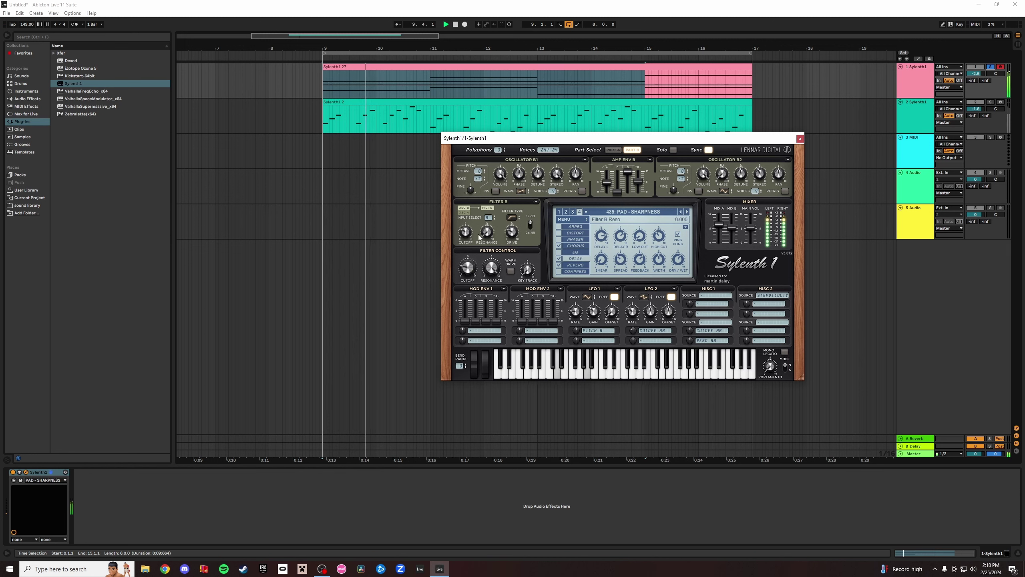
{"action": "left_click_drag", "start_coordinate": [479, 237], "coordinate": [532, 208]}
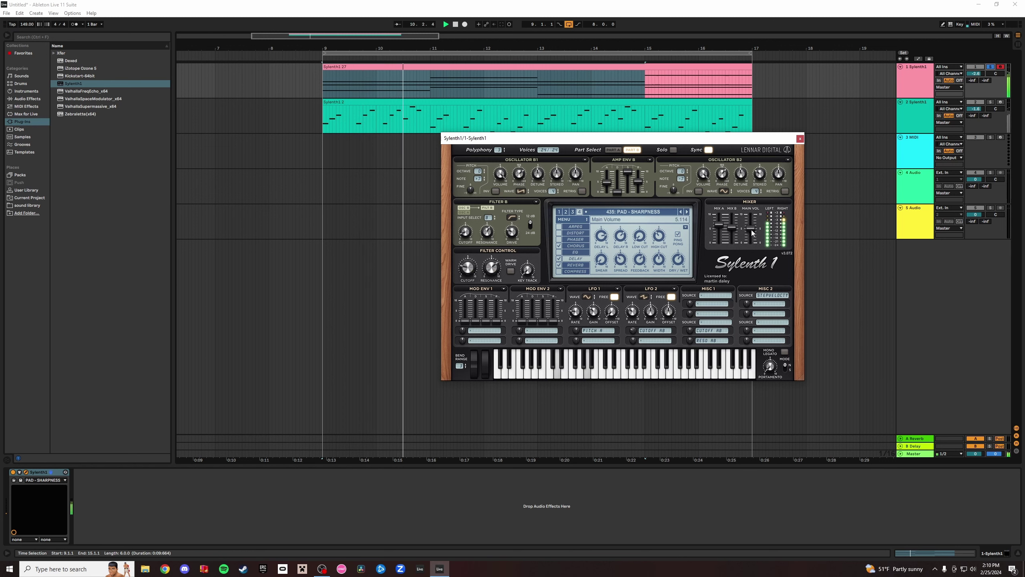
Adjust the predelay and size of Sylenth1's reverb and turn on the phaser effect.
{"action": "left_click", "coordinate": [586, 266]}
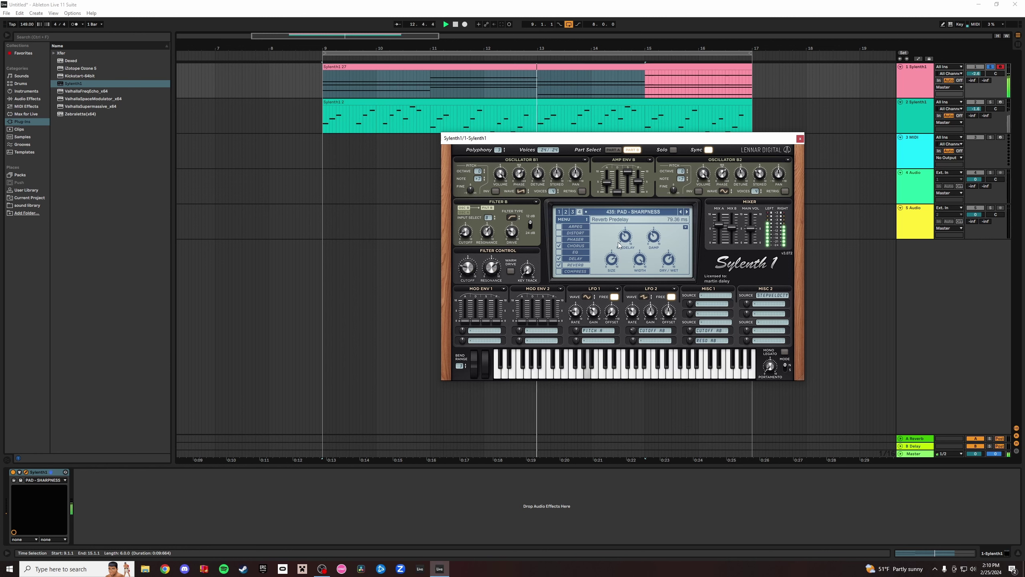
{"action": "left_click_drag", "start_coordinate": [620, 245], "coordinate": [631, 240]}
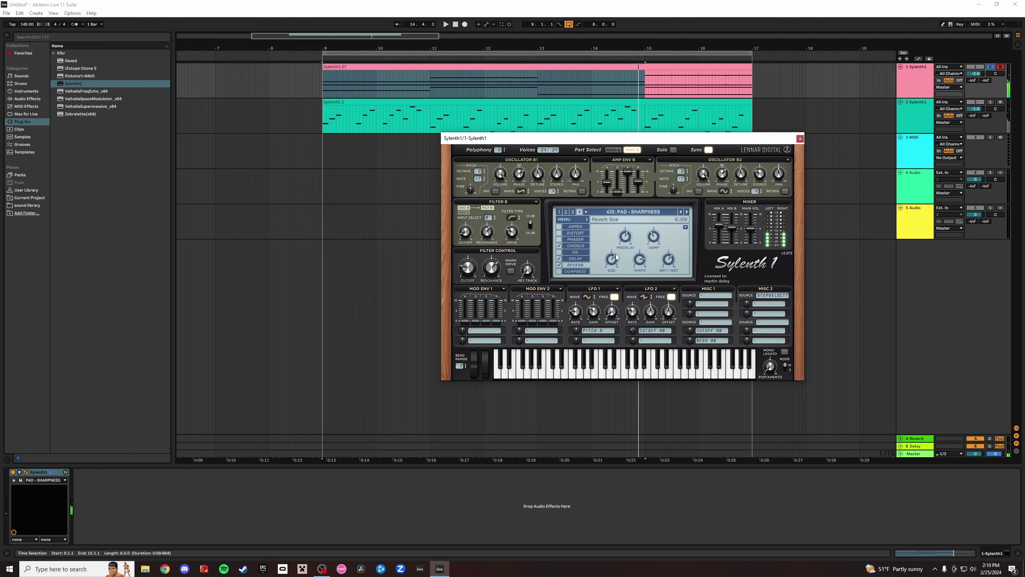
{"action": "key", "text": "space"}
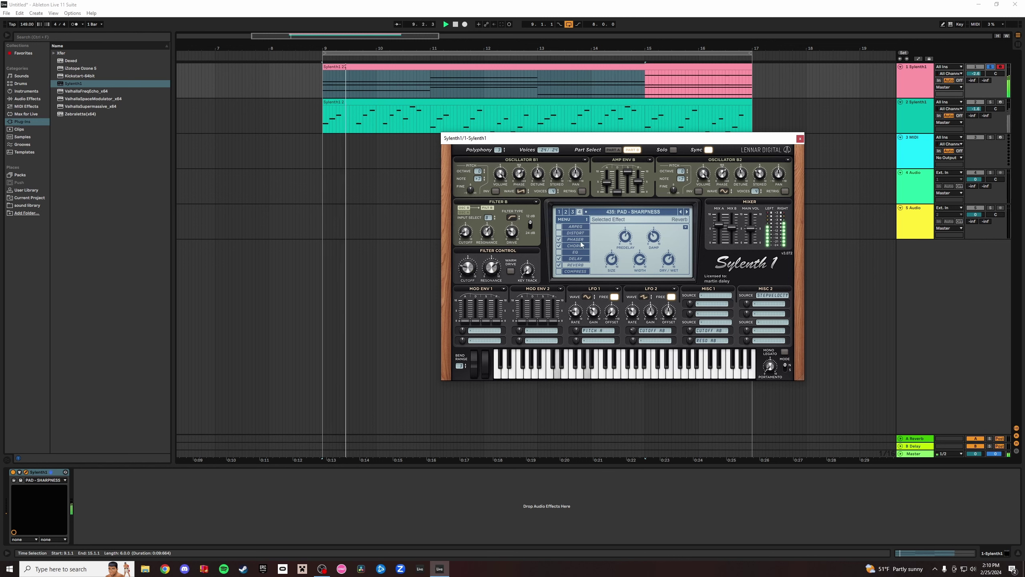
{"action": "left_click", "coordinate": [559, 239]}
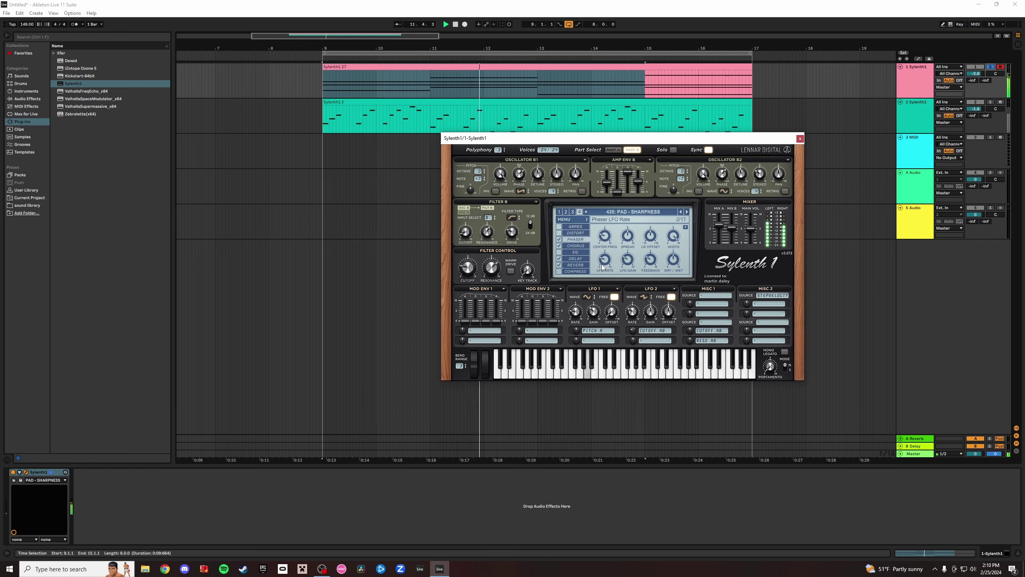
Adjust the chord pad's phaser dry/wet amount and look over its delay and reverb settings.
{"action": "left_click_drag", "start_coordinate": [678, 261], "coordinate": [677, 258]}
{"action": "left_click", "coordinate": [571, 258]}
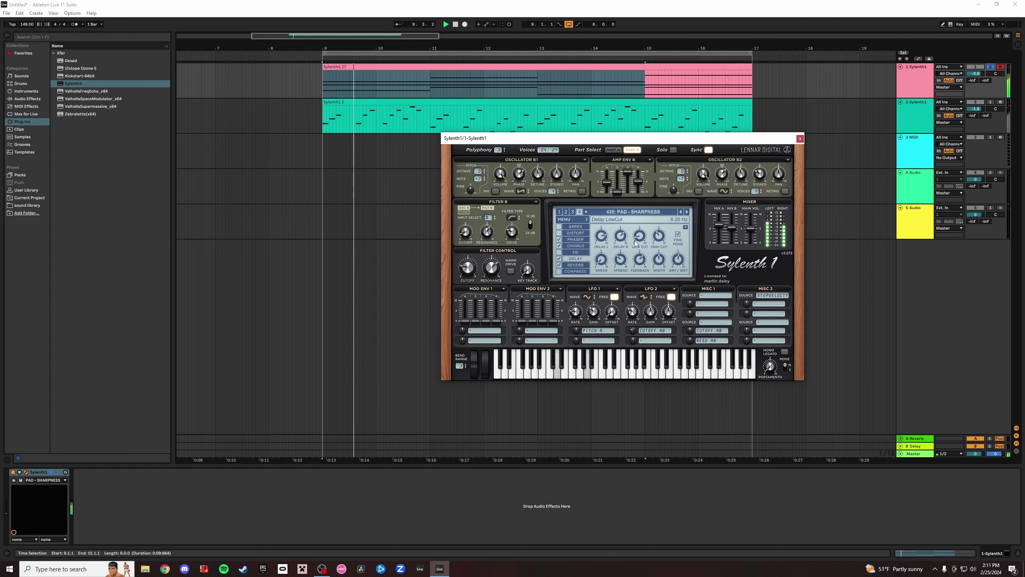
{"action": "left_click", "coordinate": [575, 265]}
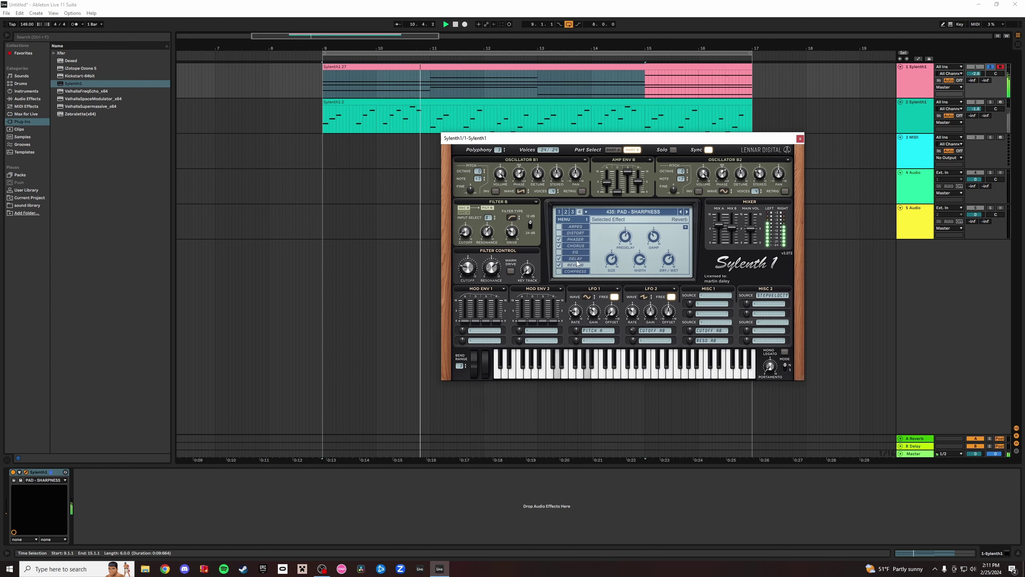
Turn on the chord pad's EQ, adjust its bass and treble, and solo the chord track.
{"action": "left_click", "coordinate": [560, 252]}
{"action": "left_click", "coordinate": [584, 252]}
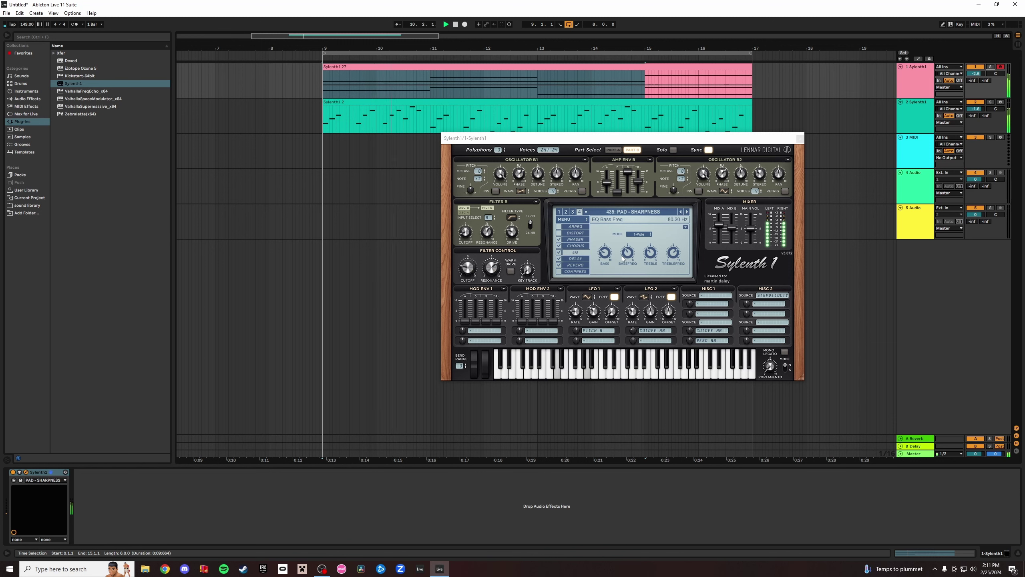
{"action": "left_click_drag", "start_coordinate": [605, 253], "coordinate": [629, 248]}
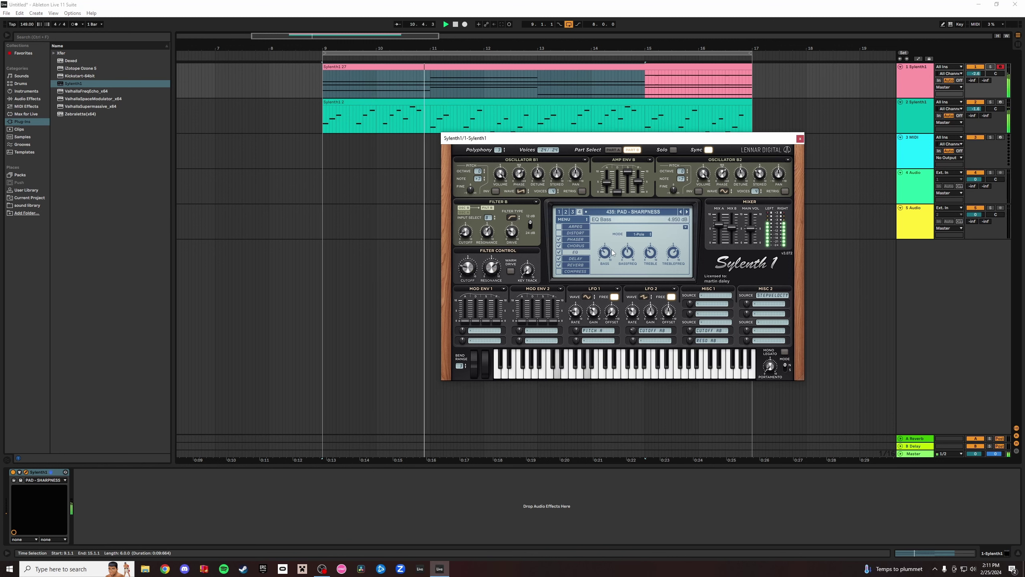
{"action": "left_click", "coordinate": [990, 67]}
{"action": "left_click", "coordinate": [681, 257]}
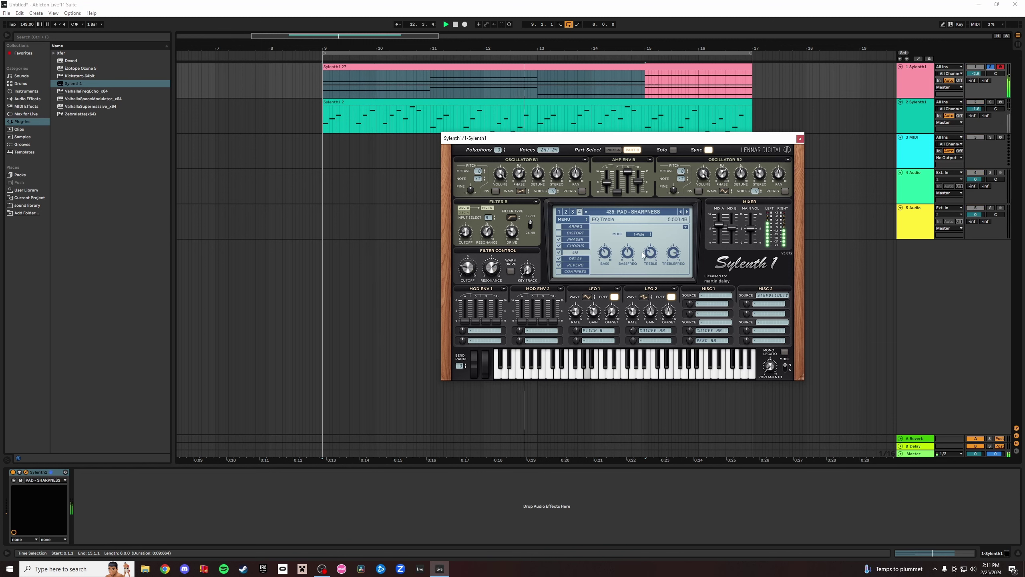
Try the 2-Pole EQ mode on the chord pad and return it to 1-Pole.
{"action": "left_click", "coordinate": [639, 234]}
{"action": "left_click", "coordinate": [642, 249]}
{"action": "left_click", "coordinate": [639, 235]}
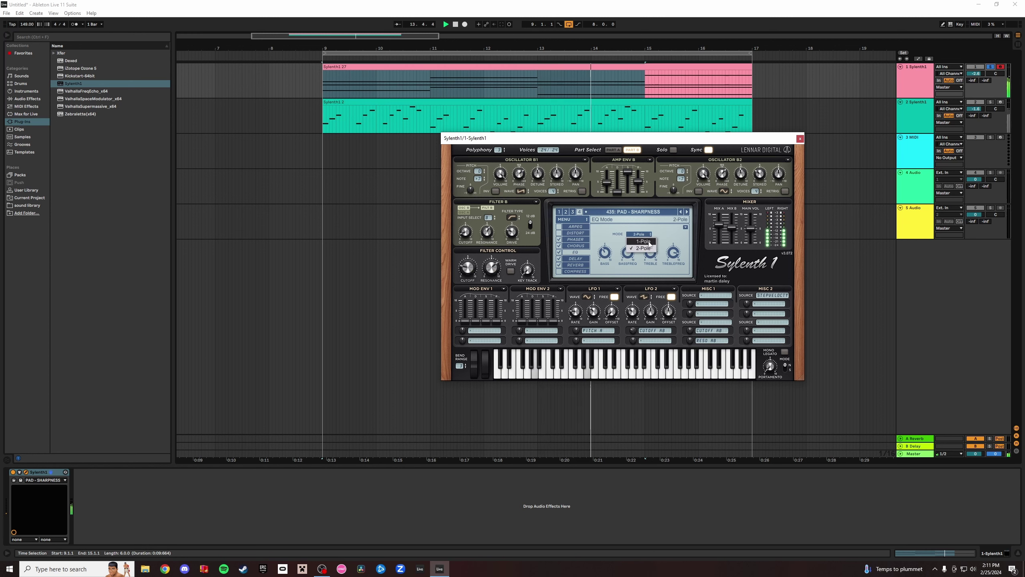
{"action": "left_click", "coordinate": [641, 242]}
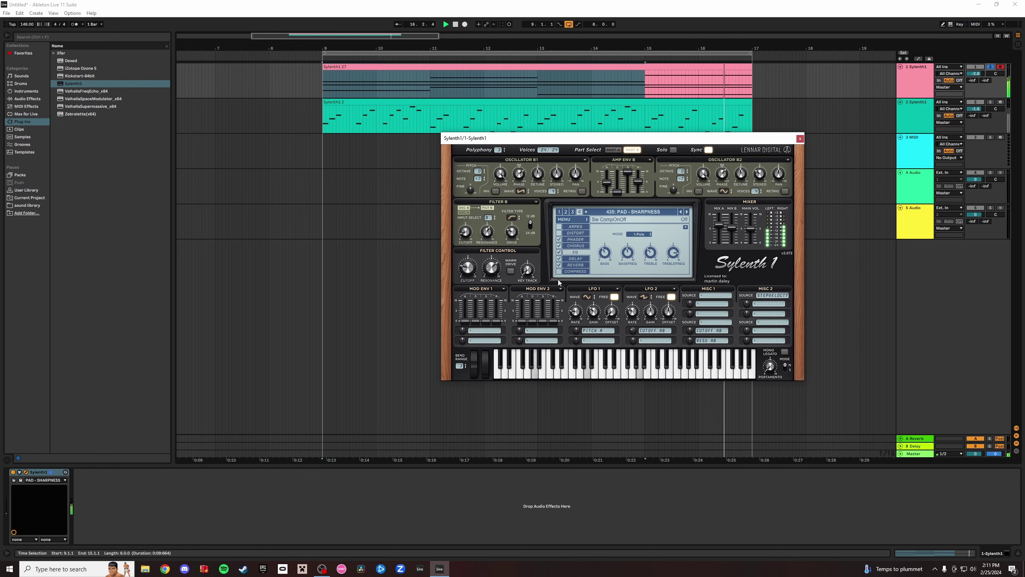
Turn on the chord pad's compressor and adjust it with the chord track unsoloed.
{"action": "left_click", "coordinate": [575, 273]}
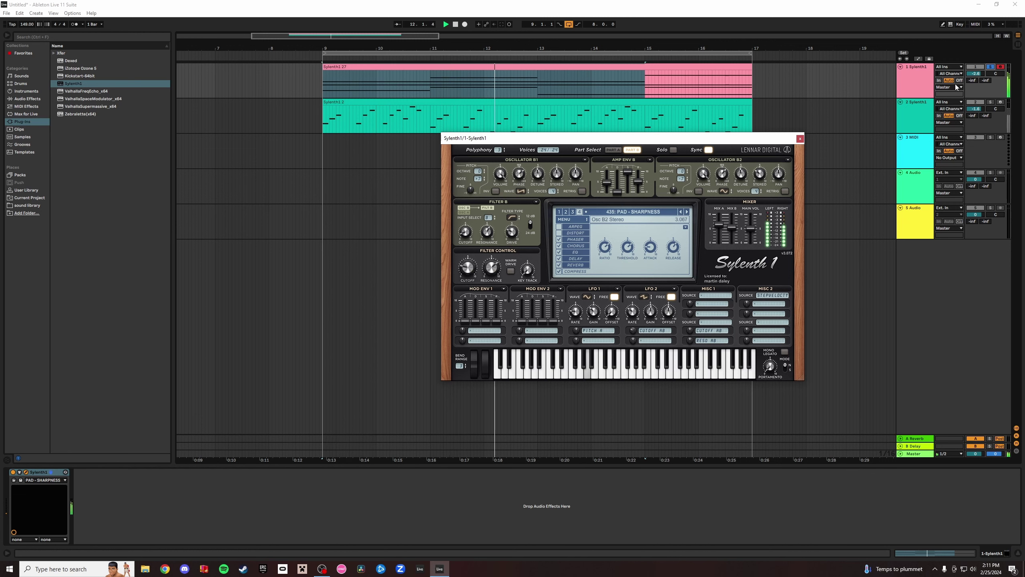
{"action": "left_click", "coordinate": [990, 67]}
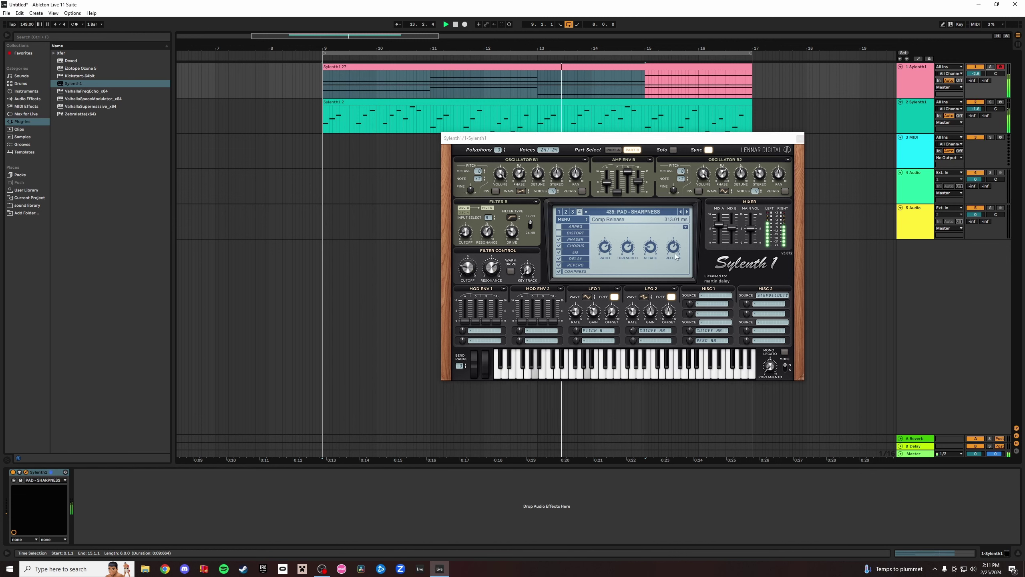
{"action": "left_click_drag", "start_coordinate": [654, 254], "coordinate": [623, 259]}
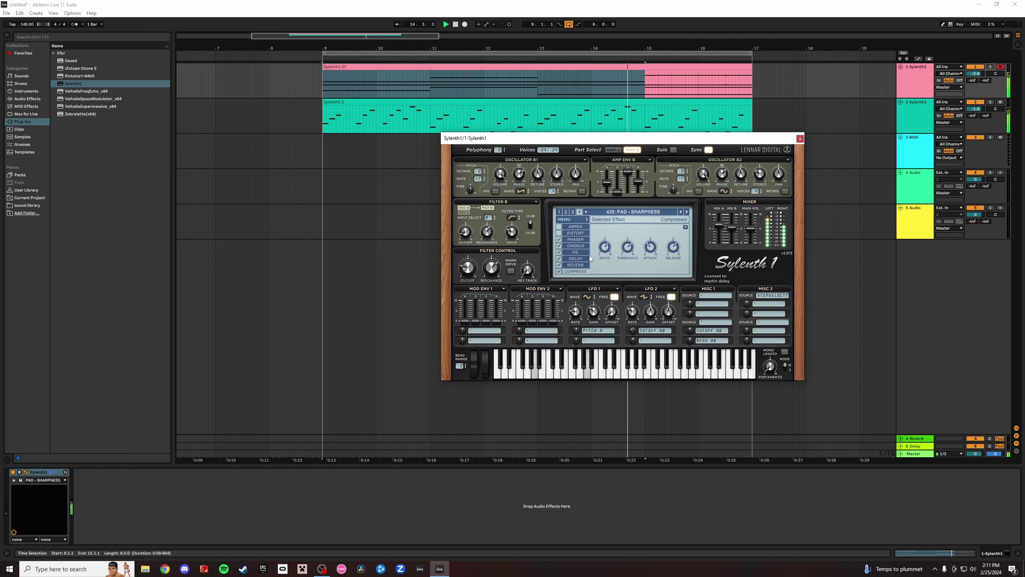
Review the chord pad's EQ, delay and phaser settings and compare the melody and chord tracks in solo.
{"action": "left_click", "coordinate": [577, 253]}
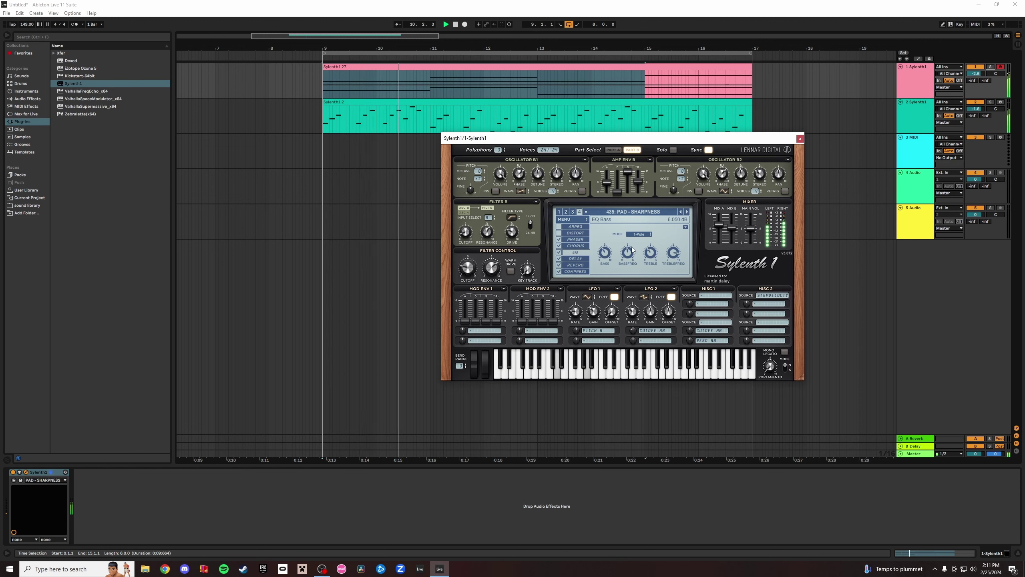
{"action": "left_click", "coordinate": [576, 258]}
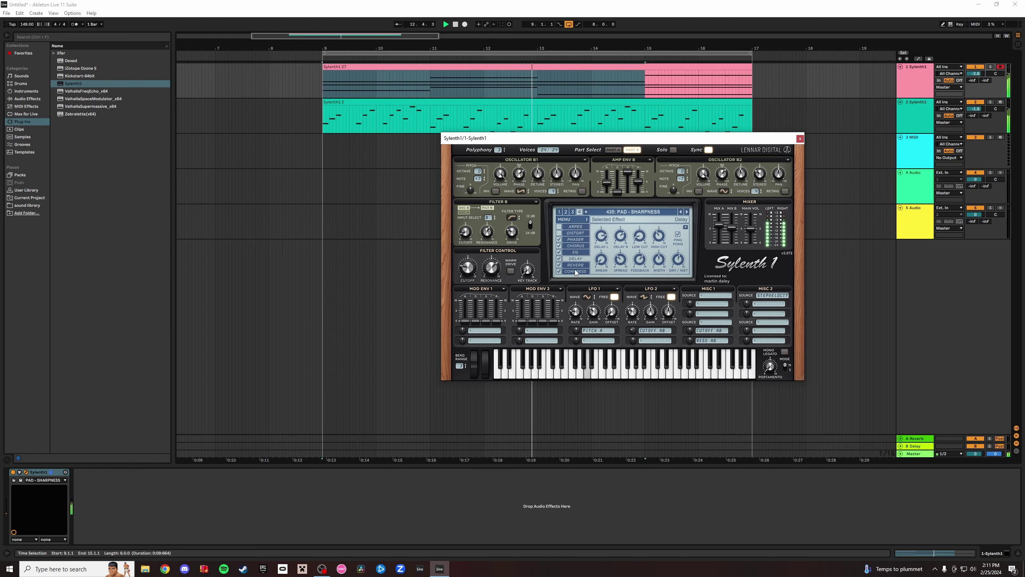
{"action": "left_click", "coordinate": [576, 240]}
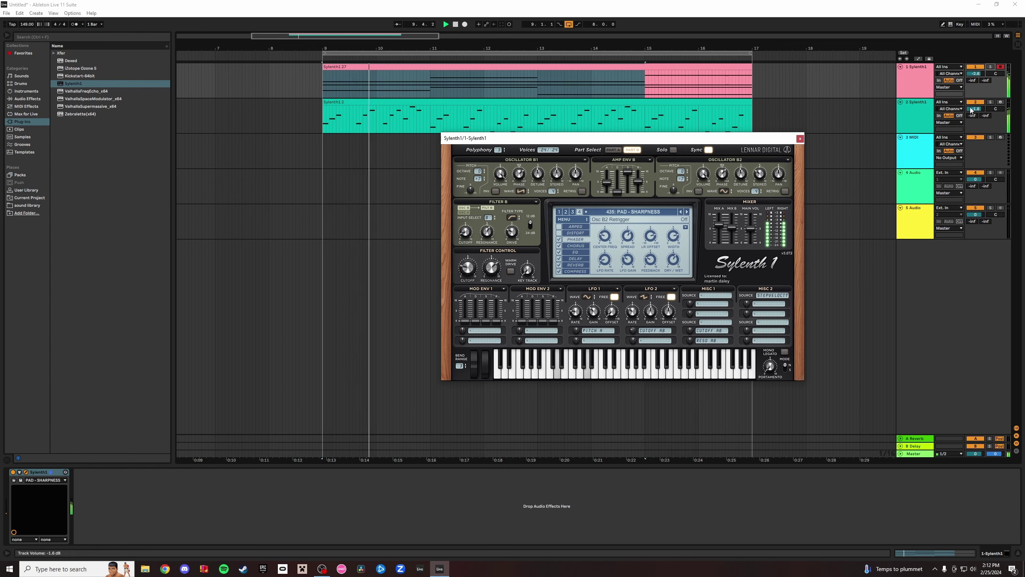
{"action": "left_click", "coordinate": [991, 102]}
{"action": "left_click", "coordinate": [991, 102]}
{"action": "left_click", "coordinate": [990, 67]}
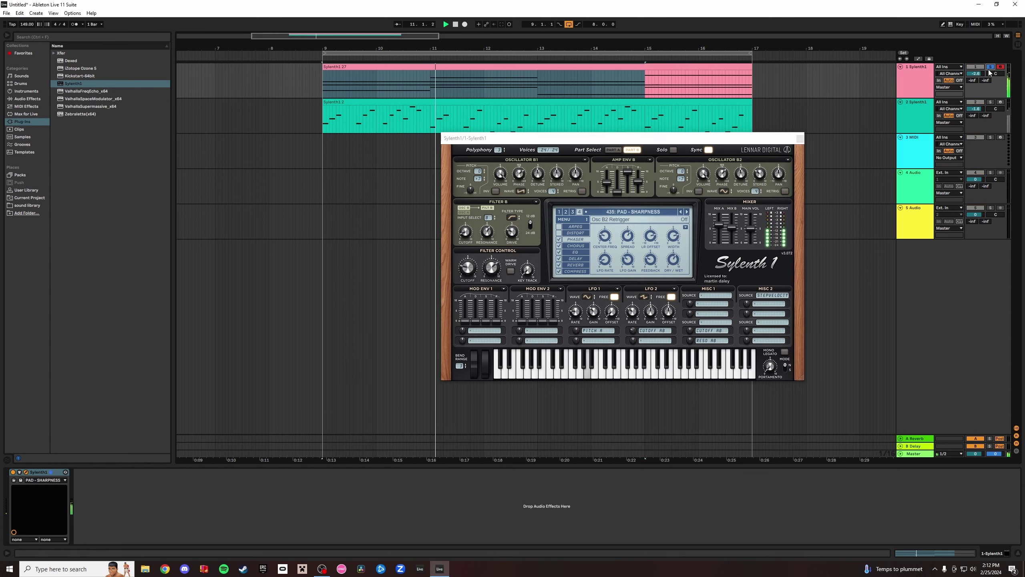
{"action": "left_click", "coordinate": [990, 67]}
Solo the melody track, adjust its Sylenth1 delay and set the reverb predelay to about 81 ms.
{"action": "left_click", "coordinate": [991, 102]}
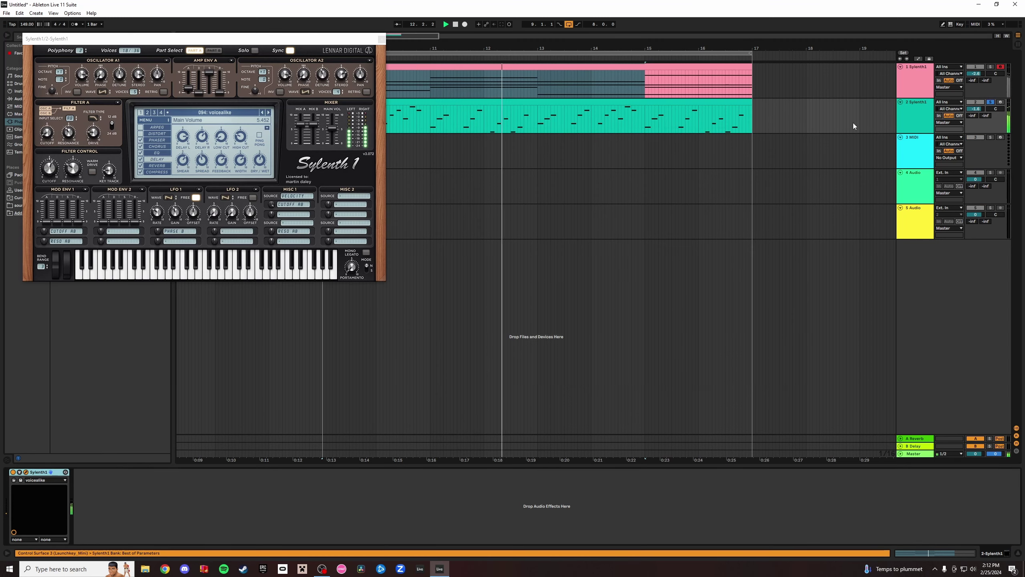
{"action": "mouse_move", "coordinate": [243, 140]}
{"action": "left_mouse_down"}
{"action": "mouse_move", "coordinate": [235, 144]}
{"action": "mouse_move", "coordinate": [234, 131]}
{"action": "left_mouse_up"}
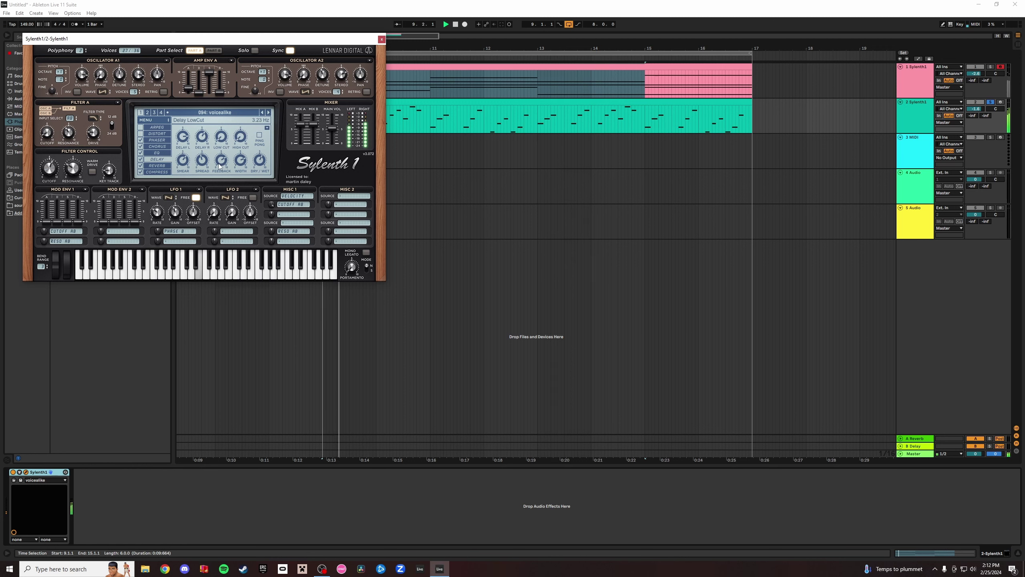
{"action": "left_click", "coordinate": [154, 162]}
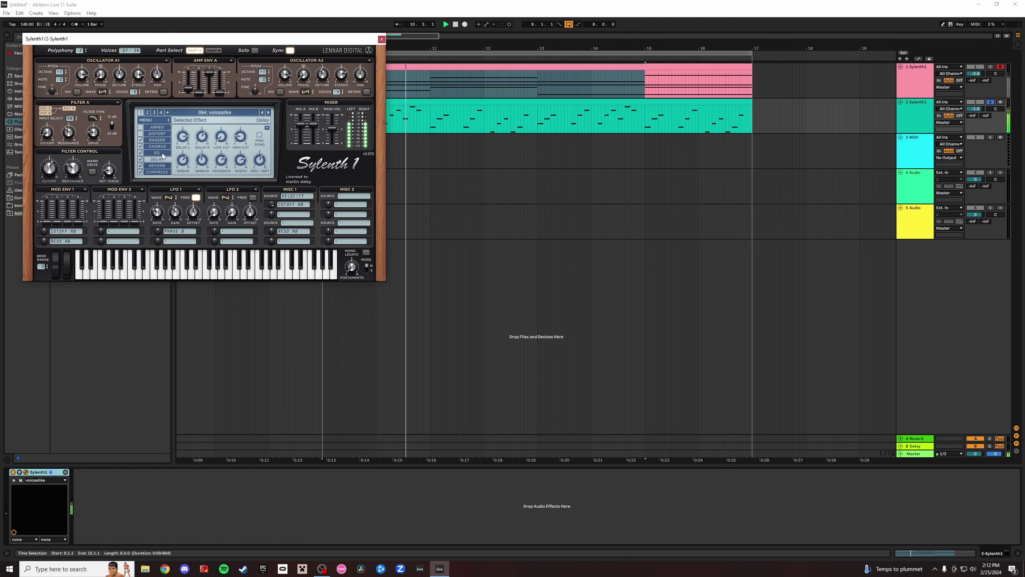
{"action": "left_click", "coordinate": [157, 165]}
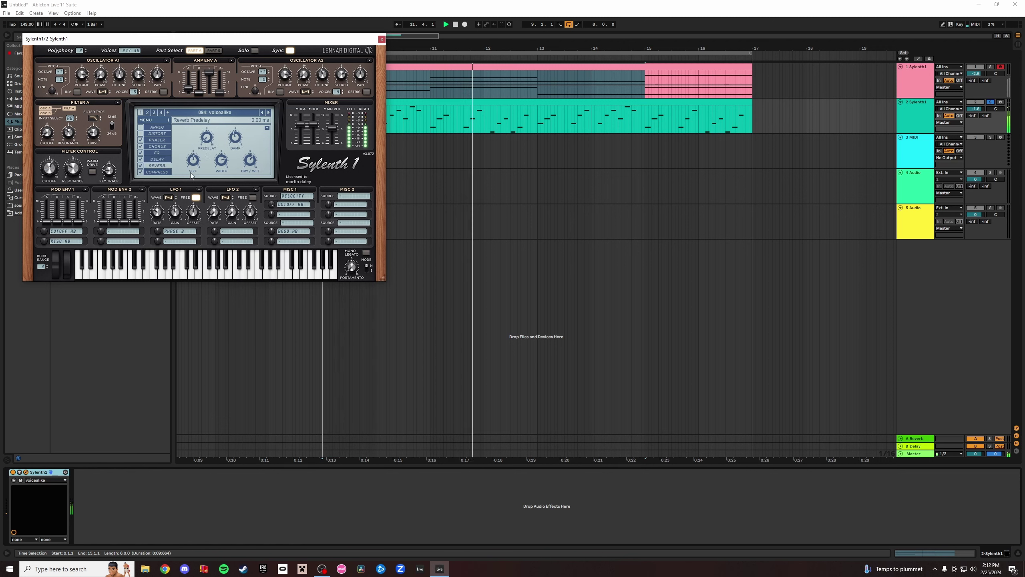
{"action": "left_click_drag", "start_coordinate": [186, 188], "coordinate": [221, 130]}
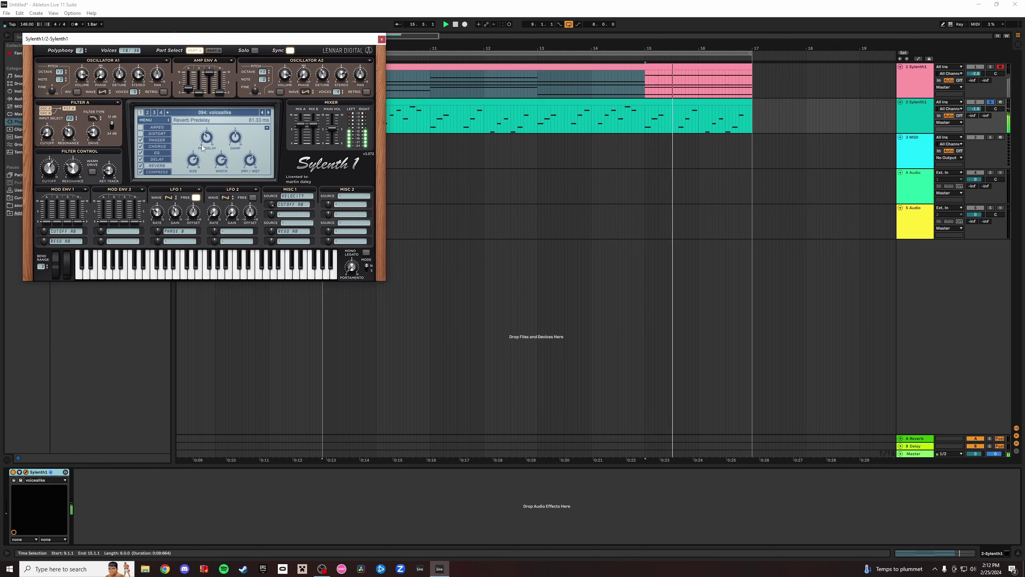
Adjust the melody patch's phaser LFO rate, look over its reverb and chorus settings, and unsolo the track.
{"action": "left_click", "coordinate": [157, 140]}
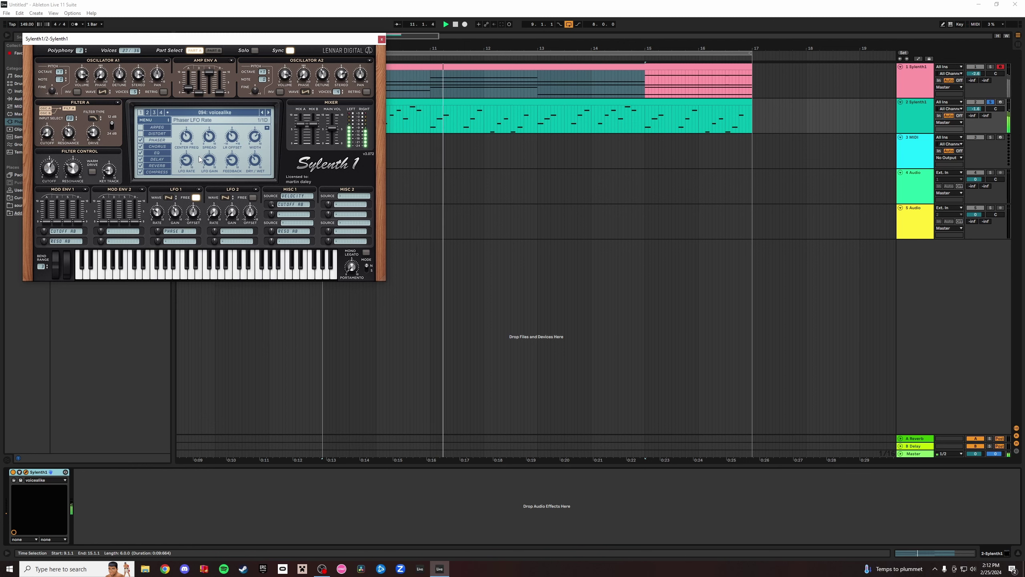
{"action": "left_click_drag", "start_coordinate": [183, 163], "coordinate": [182, 162]}
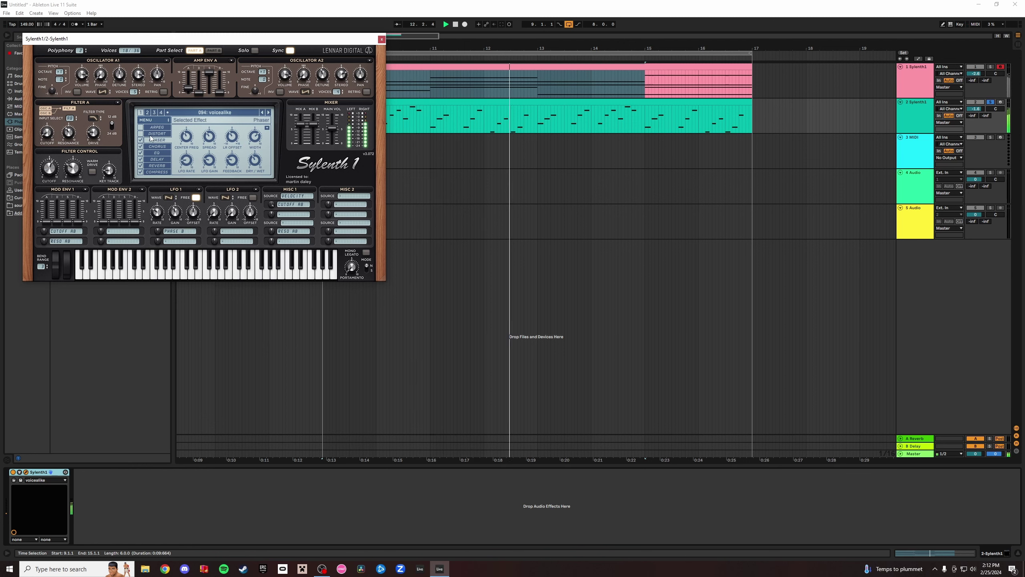
{"action": "left_click", "coordinate": [156, 166]}
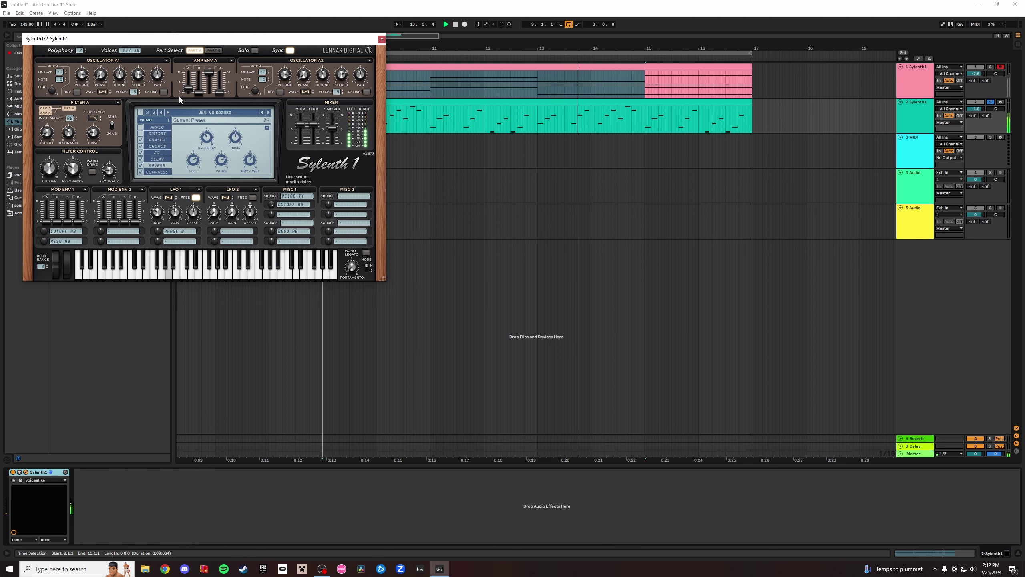
{"action": "left_click", "coordinate": [156, 146]}
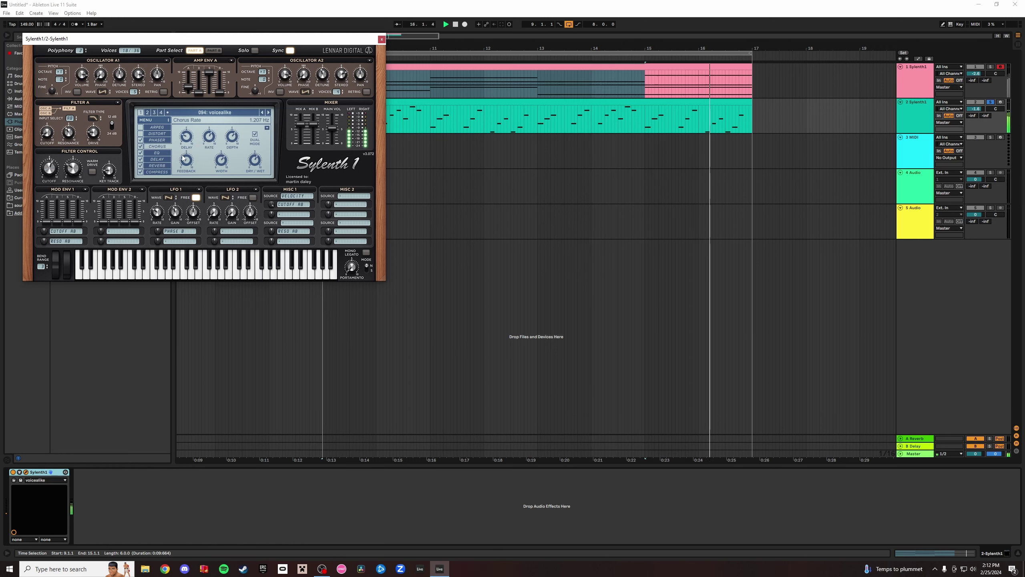
{"action": "left_click", "coordinate": [156, 140]}
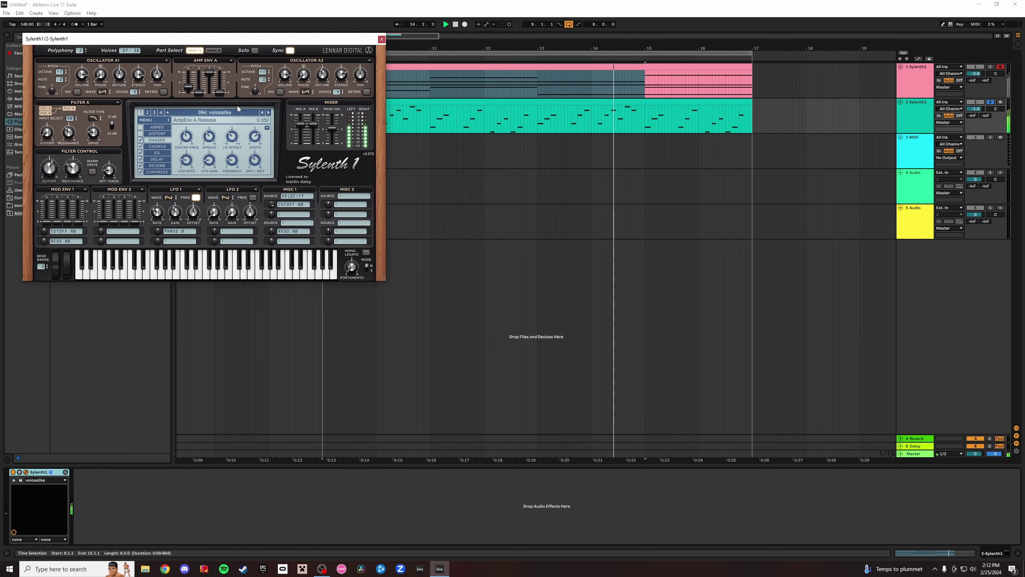
{"action": "left_click", "coordinate": [990, 102]}
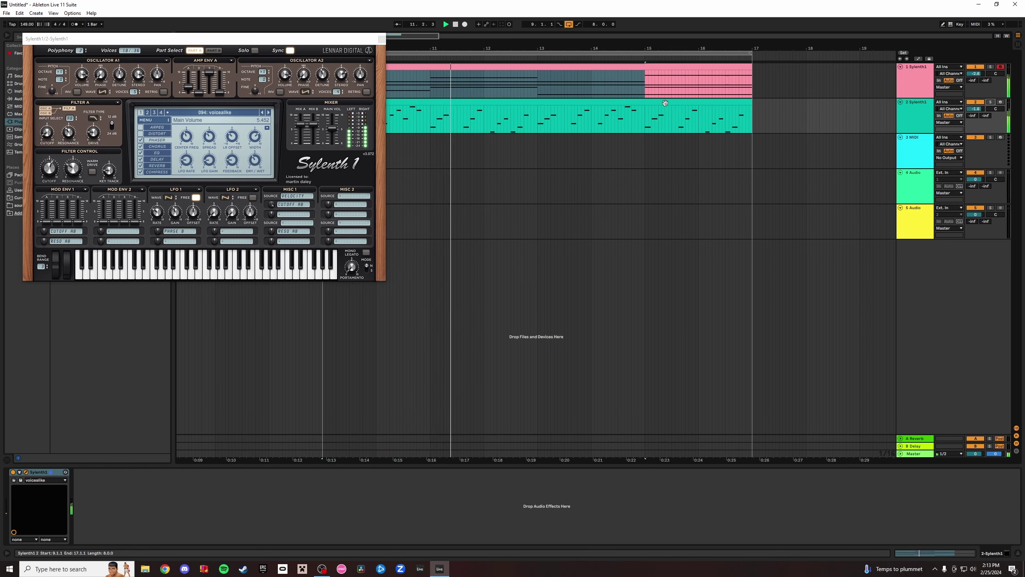
Hide the Sylenth1 window and load Serum_x64 from the Xfer plug-ins onto the empty third MIDI track.
{"action": "key", "text": "ctrl+alt+p"}
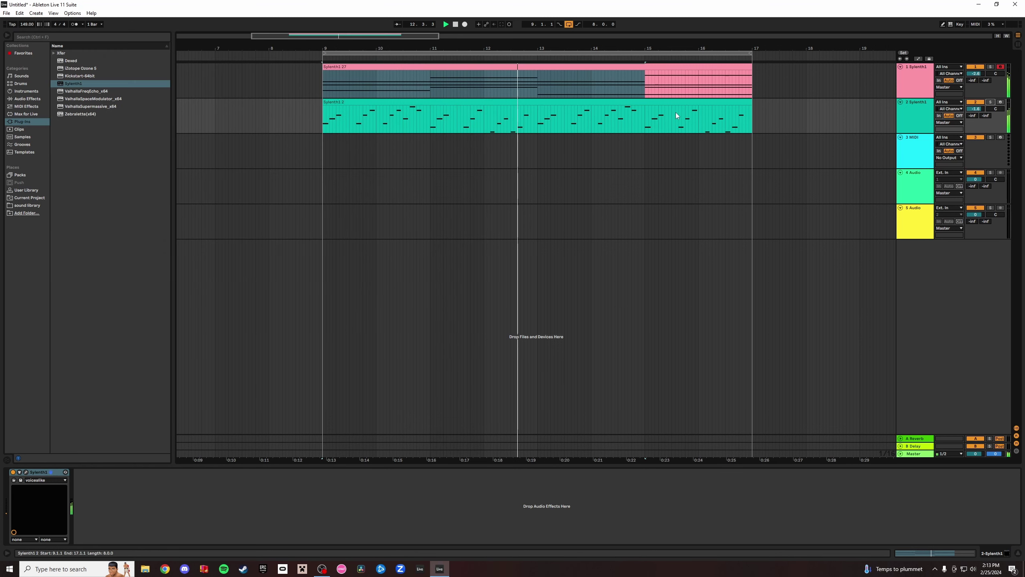
{"action": "left_click", "coordinate": [912, 150]}
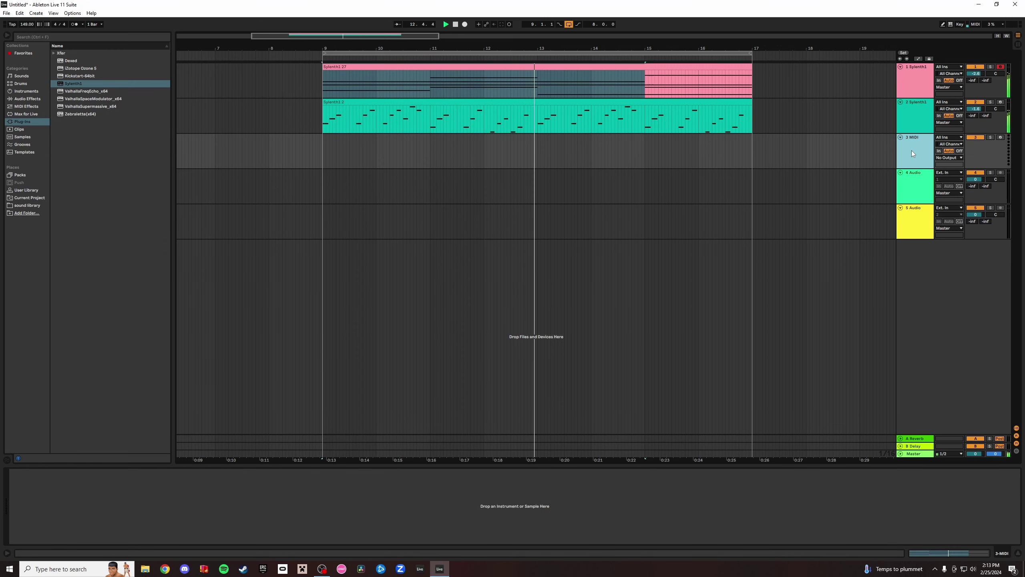
{"action": "left_click", "coordinate": [60, 54]}
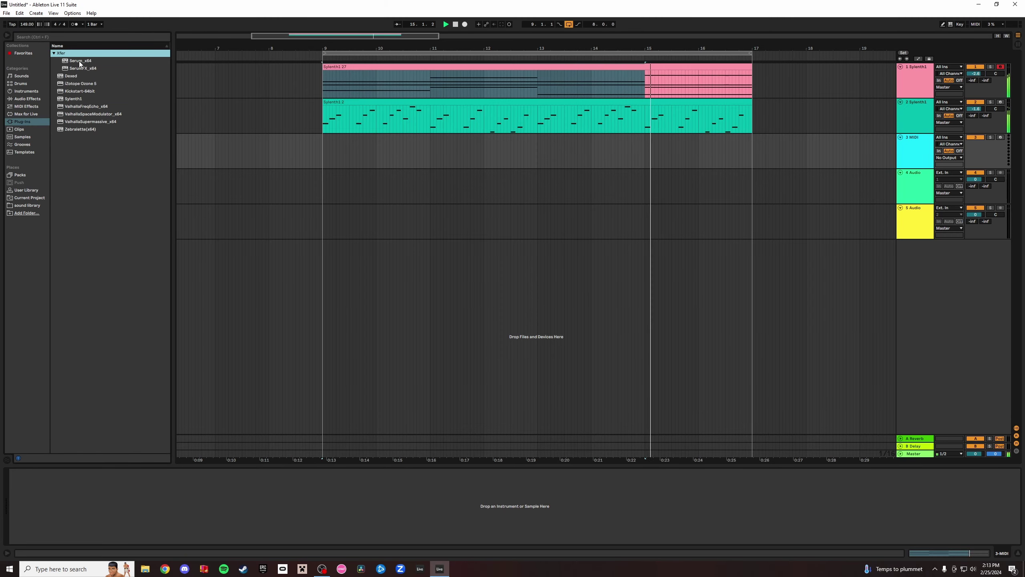
{"action": "left_click", "coordinate": [78, 61]}
{"action": "left_click_drag", "start_coordinate": [366, 155], "coordinate": [496, 140]}
{"action": "left_click_drag", "start_coordinate": [776, 153], "coordinate": [712, 100]}
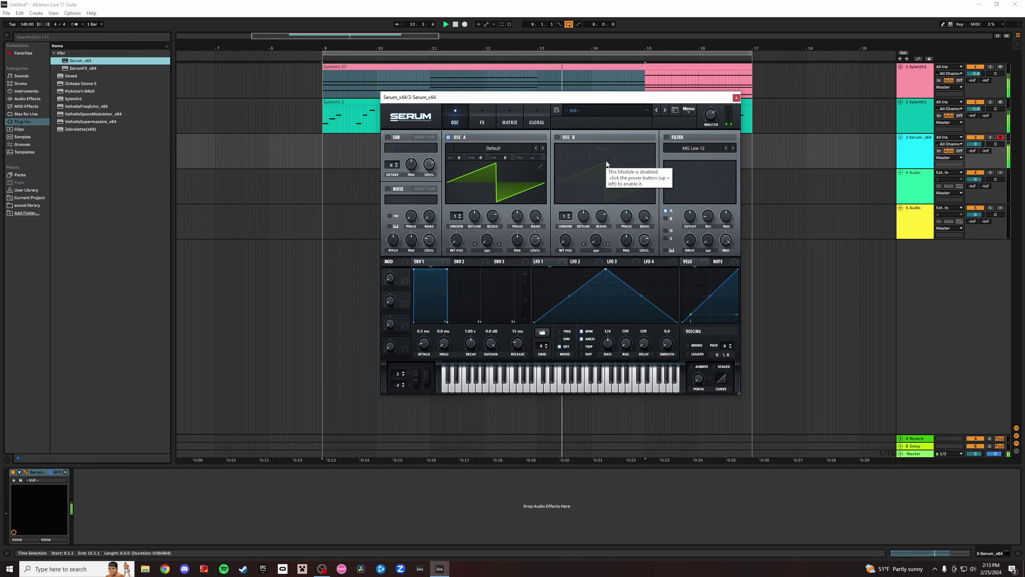
Load Lead - Ghosts from Serum's Tonepusher_-_Vecnas_Tones user bank and step forward to the Lead - Journey preset.
{"action": "left_click", "coordinate": [585, 111]}
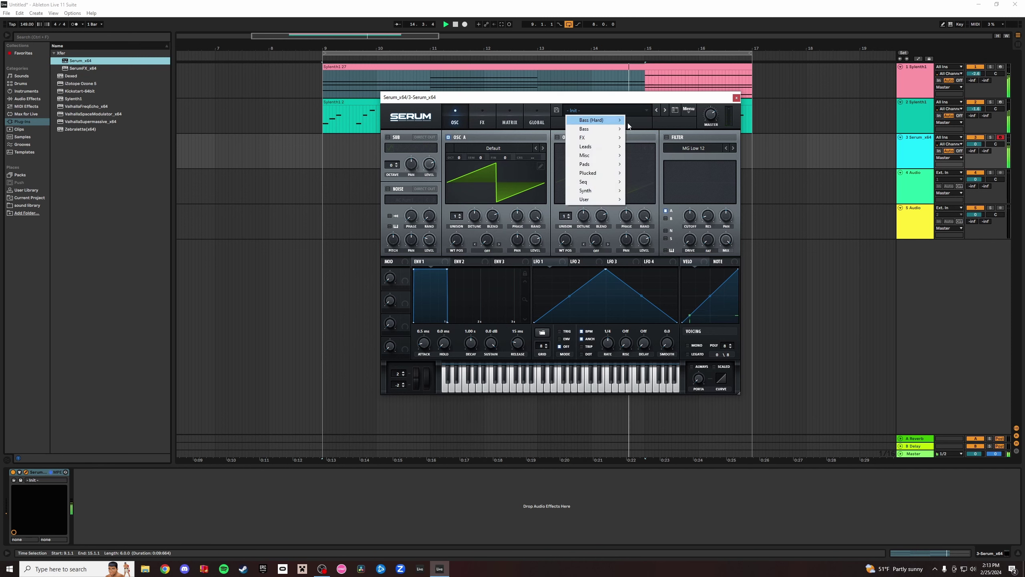
{"action": "mouse_move", "coordinate": [607, 203]}
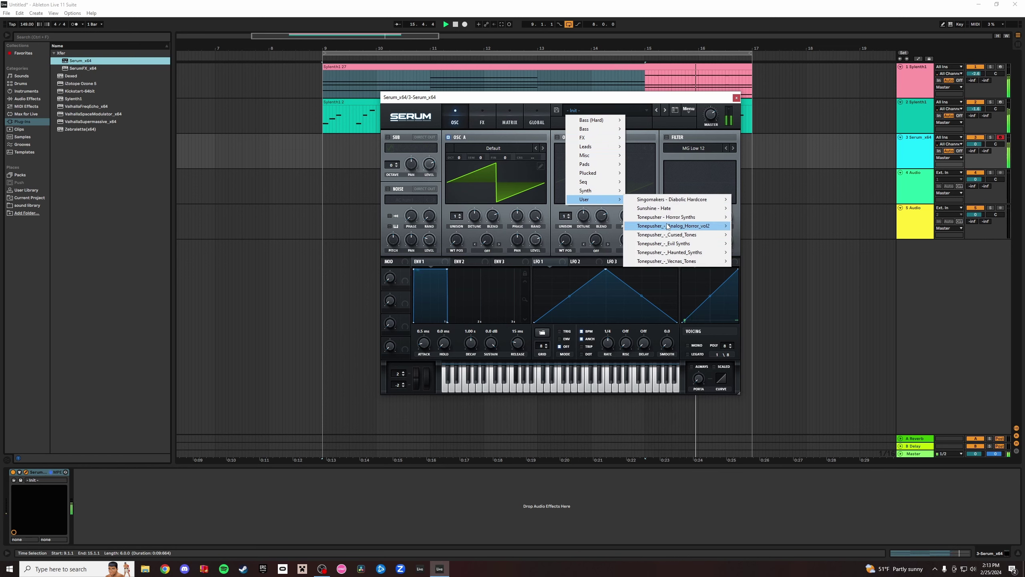
{"action": "mouse_move", "coordinate": [689, 261]}
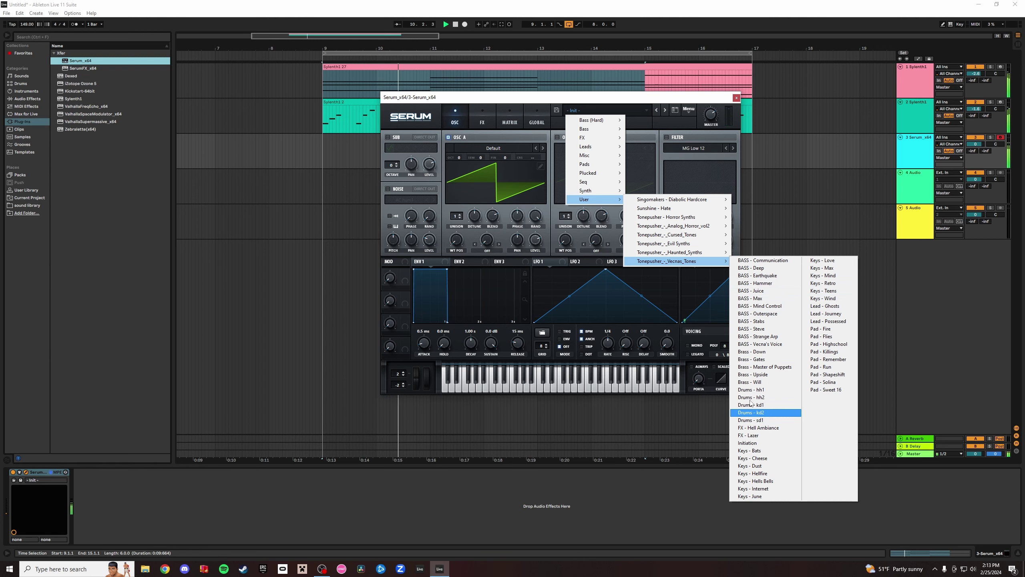
{"action": "left_click", "coordinate": [825, 306]}
{"action": "left_click", "coordinate": [665, 110]}
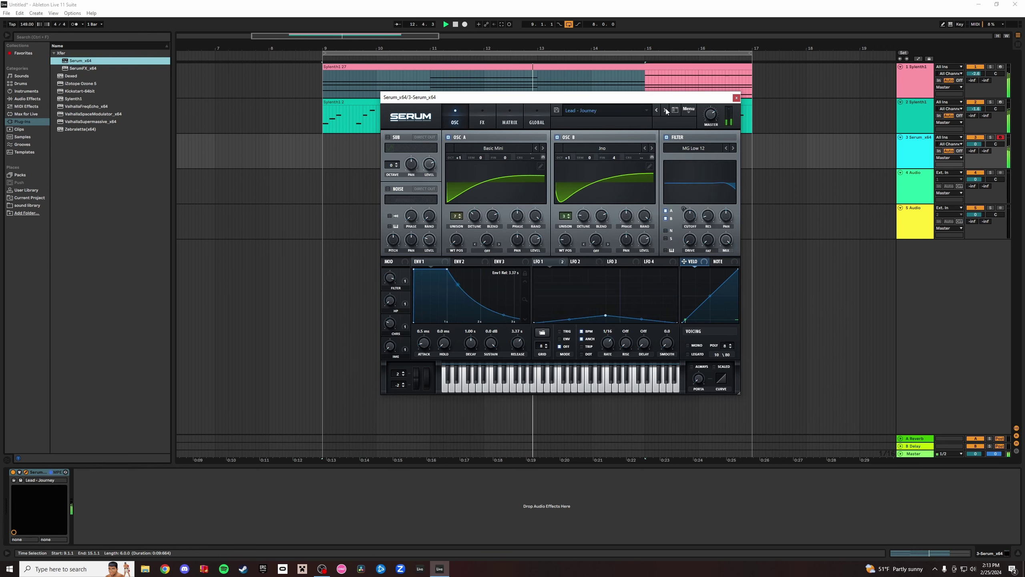
Record a take of the Serum lead over the looped section, stop playback and undo the recording.
{"action": "left_click", "coordinate": [991, 137]}
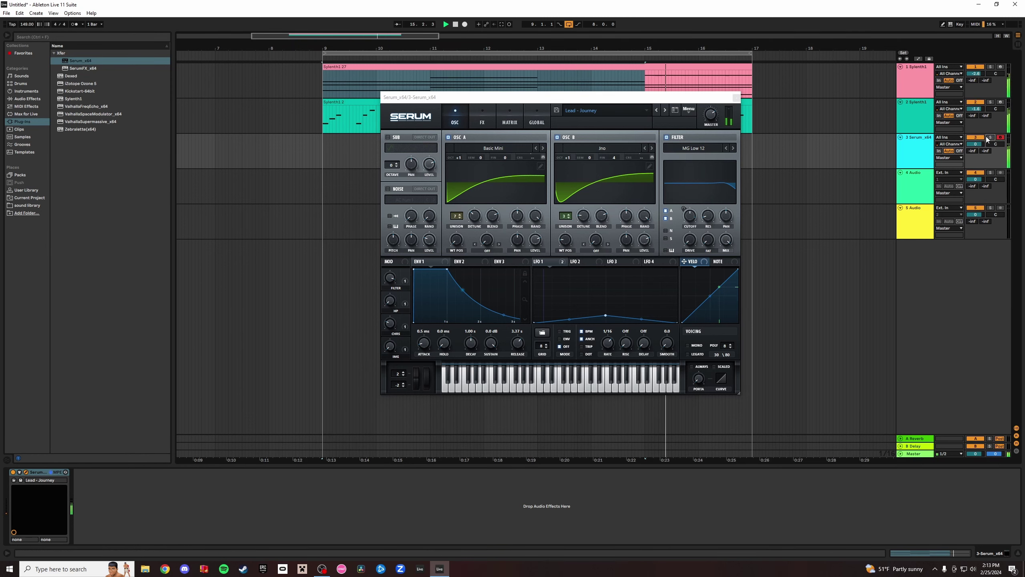
{"action": "left_click", "coordinate": [465, 25]}
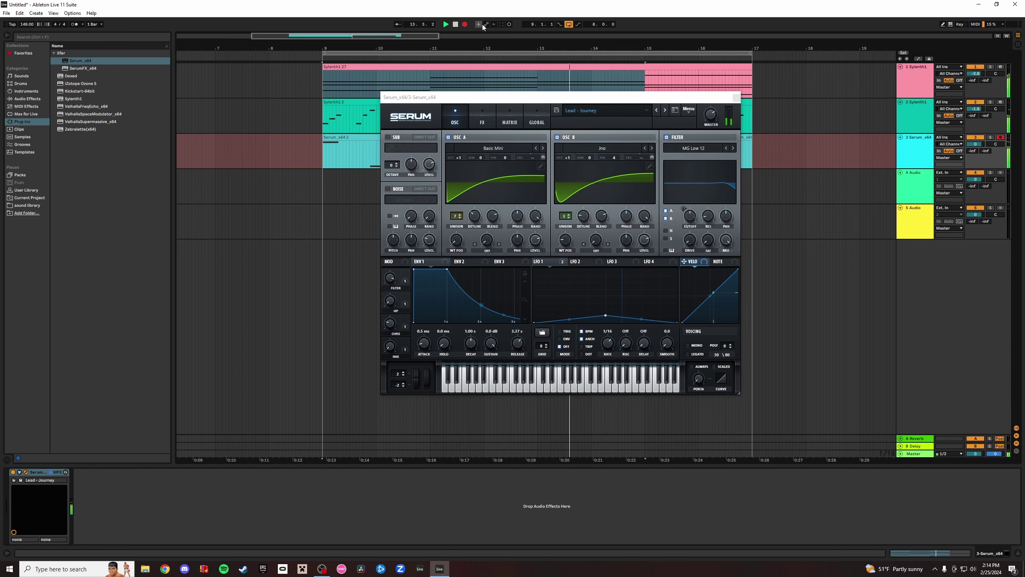
{"action": "key", "text": "space"}
{"action": "key", "text": "ctrl+z"}
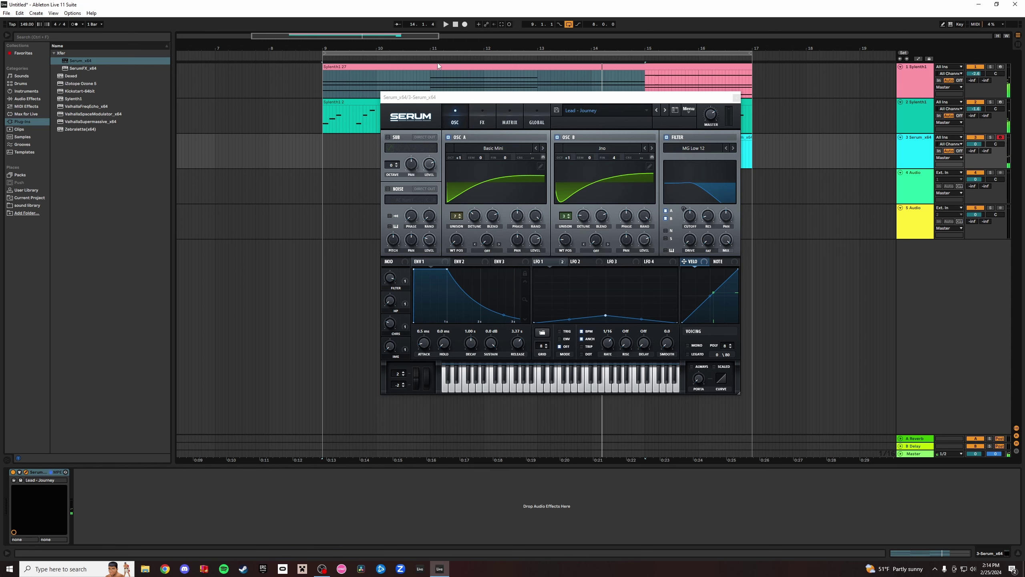
Redo the last change, close the synth window, and open the Serum lead clip for note editing while the loop plays.
{"action": "key", "text": "ctrl+y"}
{"action": "key", "text": "space"}
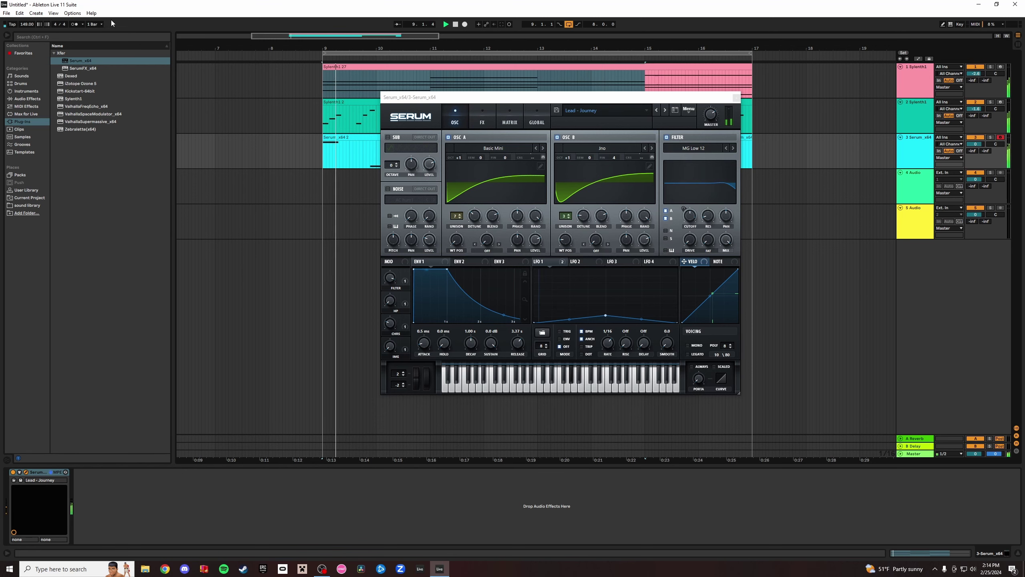
{"action": "left_click", "coordinate": [736, 98]}
{"action": "left_click", "coordinate": [543, 137]}
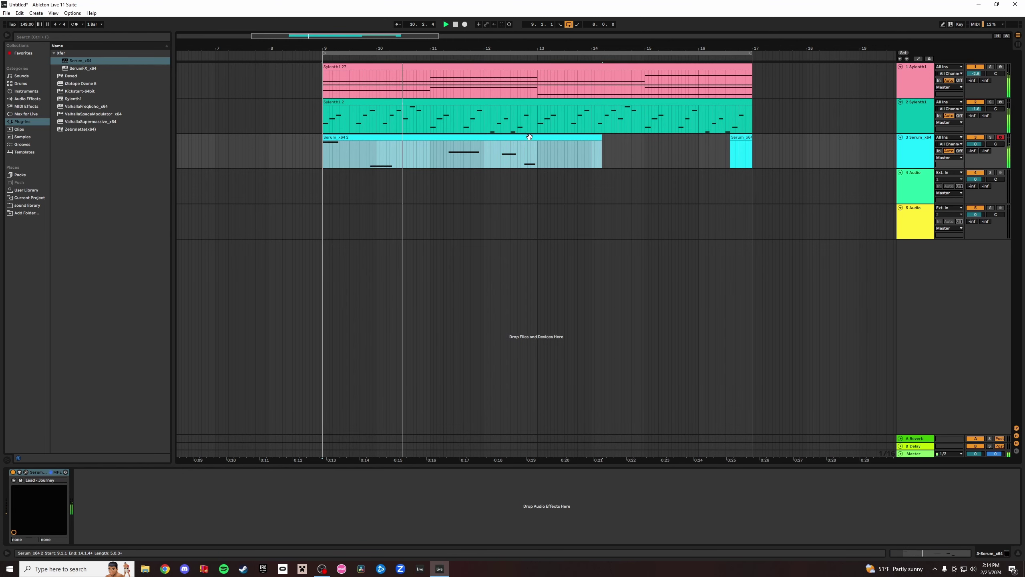
{"action": "double_click", "coordinate": [542, 137]}
{"action": "key", "text": "space"}
{"action": "key", "text": "space"}
Lower the long D#3 note in bar 4 to D3, nudge it slightly later, and replay the loop.
{"action": "left_click", "coordinate": [598, 414]}
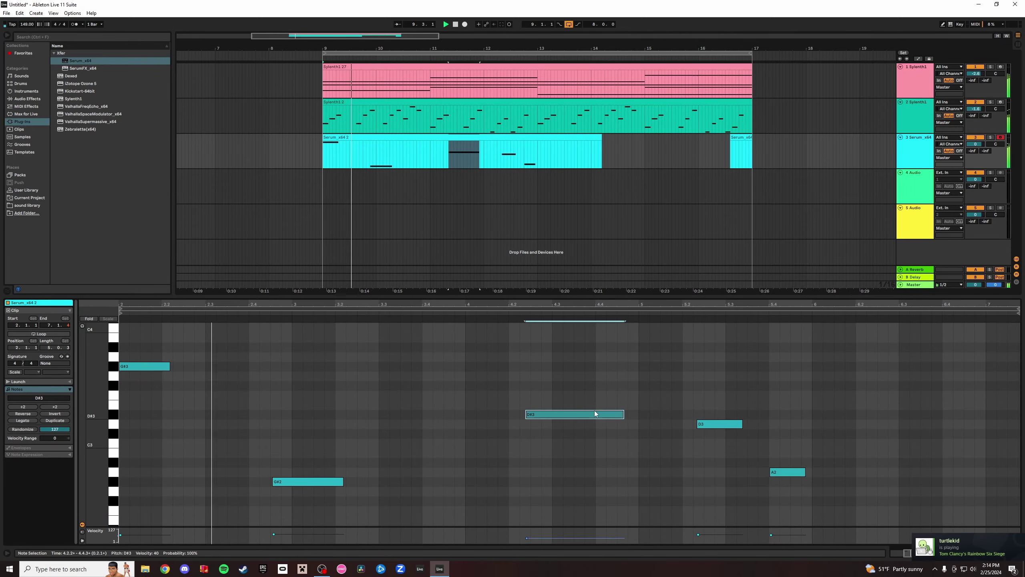
{"action": "key", "text": "Down"}
{"action": "key", "text": "Right"}
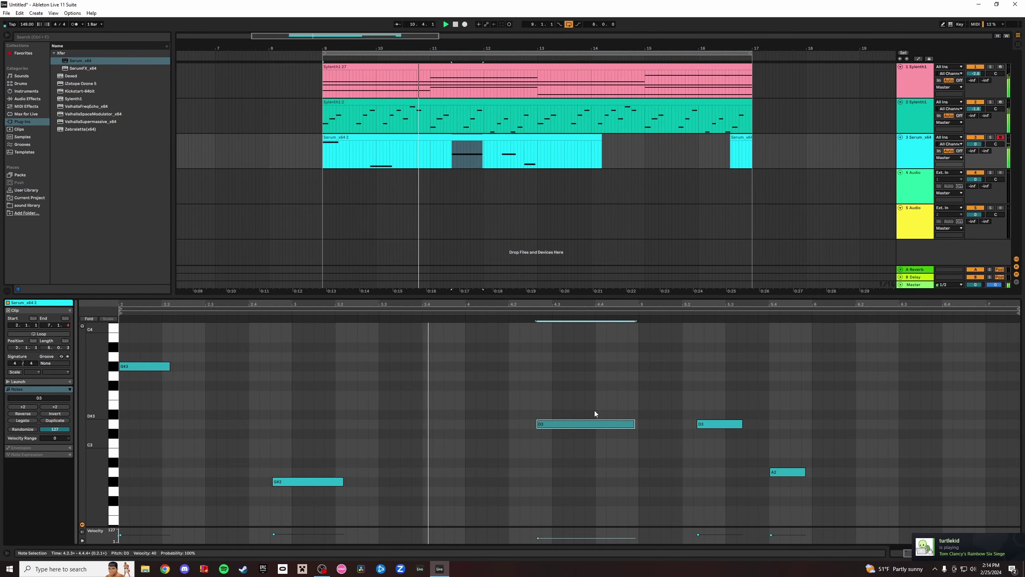
{"action": "key", "text": "space"}
{"action": "key", "text": "space"}
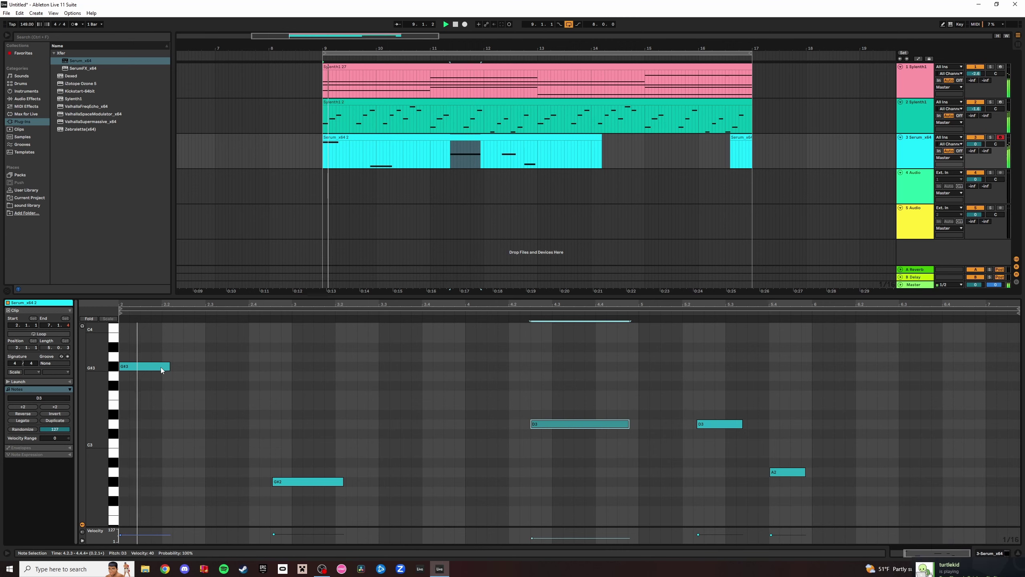
Nudge the G#2 note slightly earlier so that it starts at 2.4.3.
{"action": "left_click_drag", "start_coordinate": [147, 367], "coordinate": [200, 366]}
{"action": "key", "text": "space"}
{"action": "left_click_drag", "start_coordinate": [349, 484], "coordinate": [347, 485]}
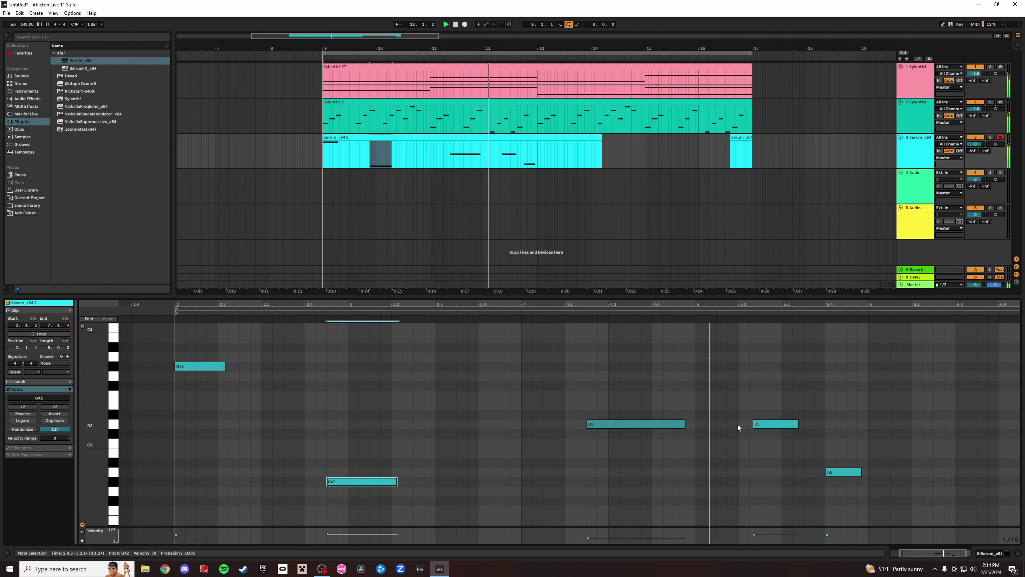
Move the short D3 note in bar 5 down to C#3 and slightly later, and extend the following A2 note to bar 6.
{"action": "left_click_drag", "start_coordinate": [781, 425], "coordinate": [780, 438]}
{"action": "key", "text": "space"}
{"action": "key", "text": "space"}
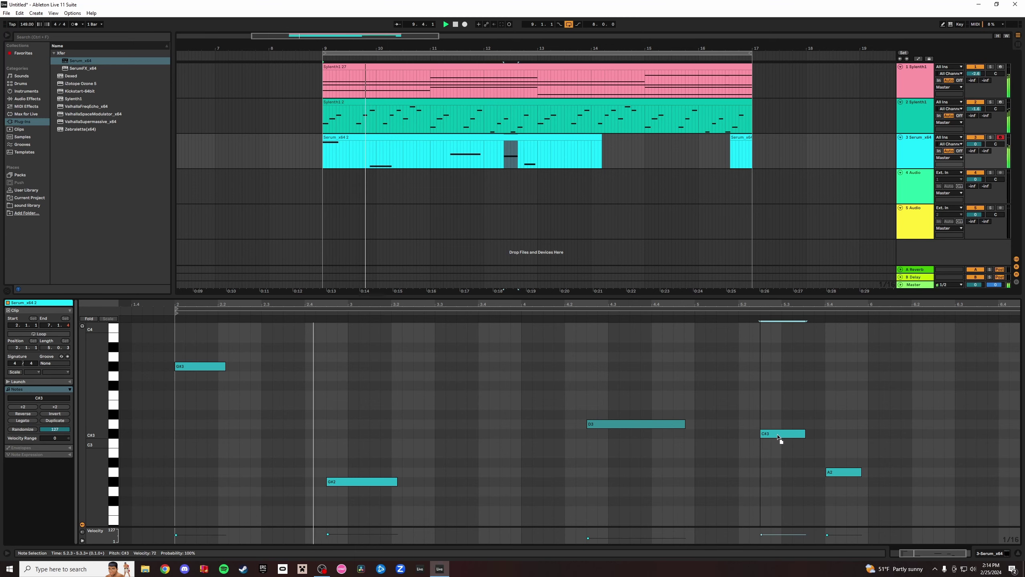
{"action": "left_click", "coordinate": [840, 474]}
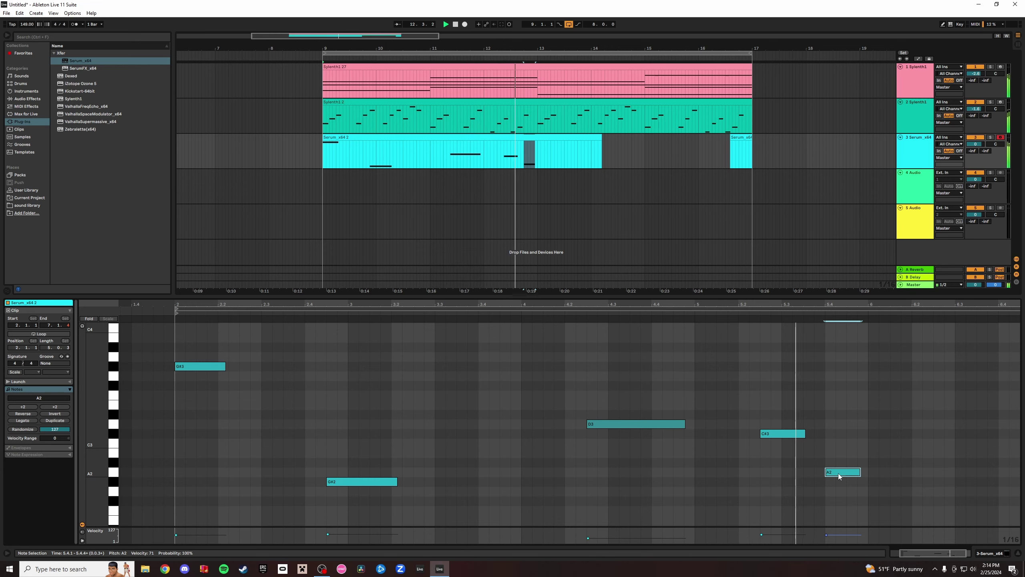
{"action": "left_click_drag", "start_coordinate": [842, 474], "coordinate": [867, 474]}
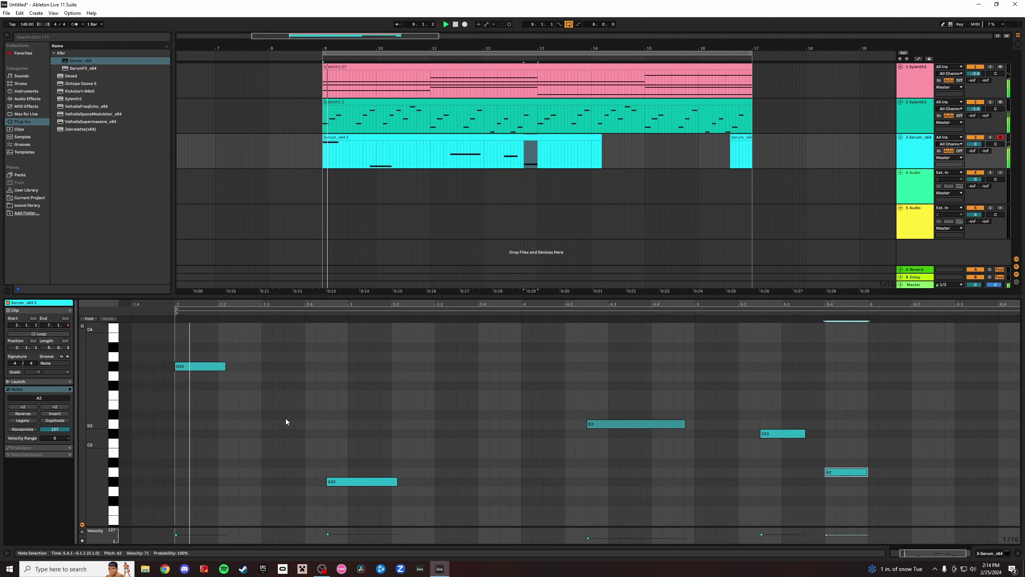
Copy the opening G#3 note to the start of bar 6 and lower the copy to E3.
{"action": "left_click", "coordinate": [200, 366]}
{"action": "left_click", "coordinate": [873, 371]}
{"action": "key", "text": "ctrl+v"}
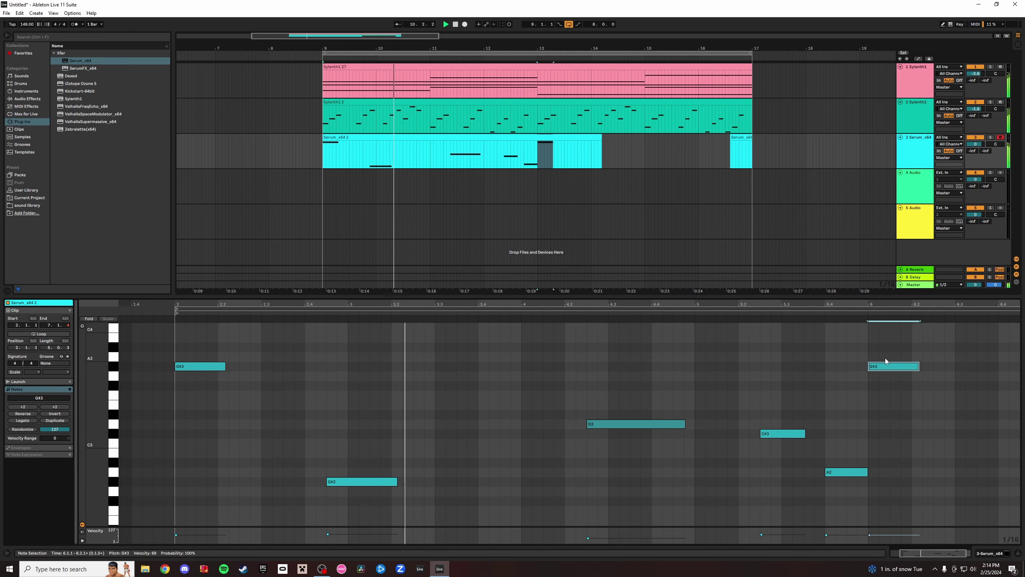
{"action": "left_click_drag", "start_coordinate": [893, 370], "coordinate": [894, 405]}
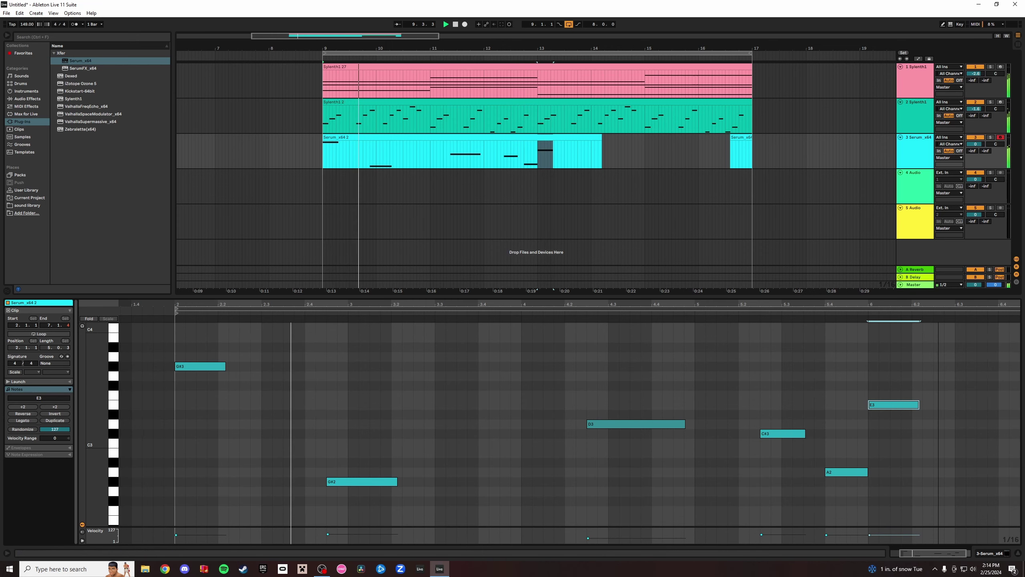
Try to duplicate the whole melody phrase after its last note.
{"action": "left_click_drag", "start_coordinate": [917, 304], "coordinate": [890, 298]}
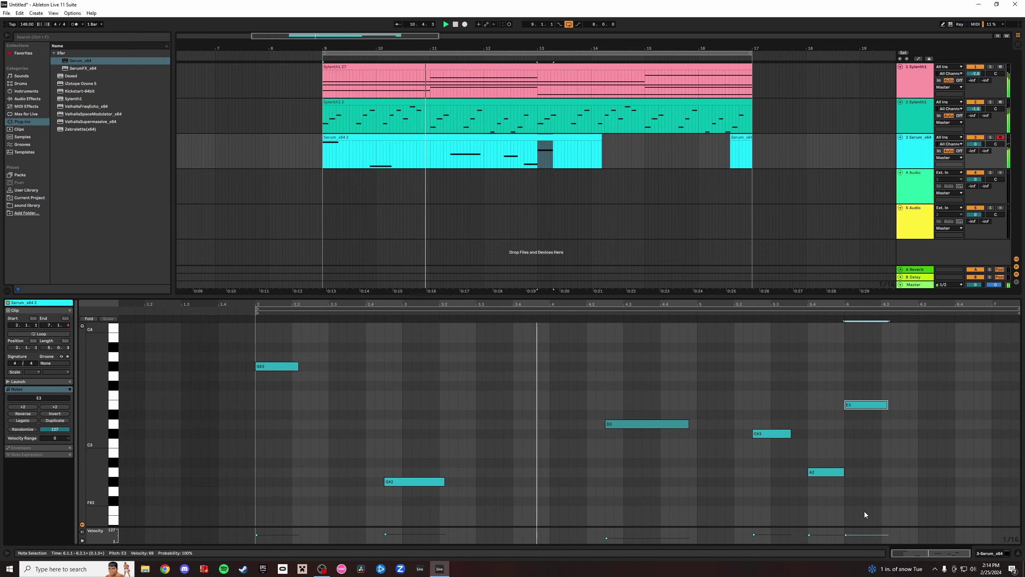
{"action": "left_click_drag", "start_coordinate": [864, 511], "coordinate": [267, 340]}
{"action": "key", "text": "ctrl+d"}
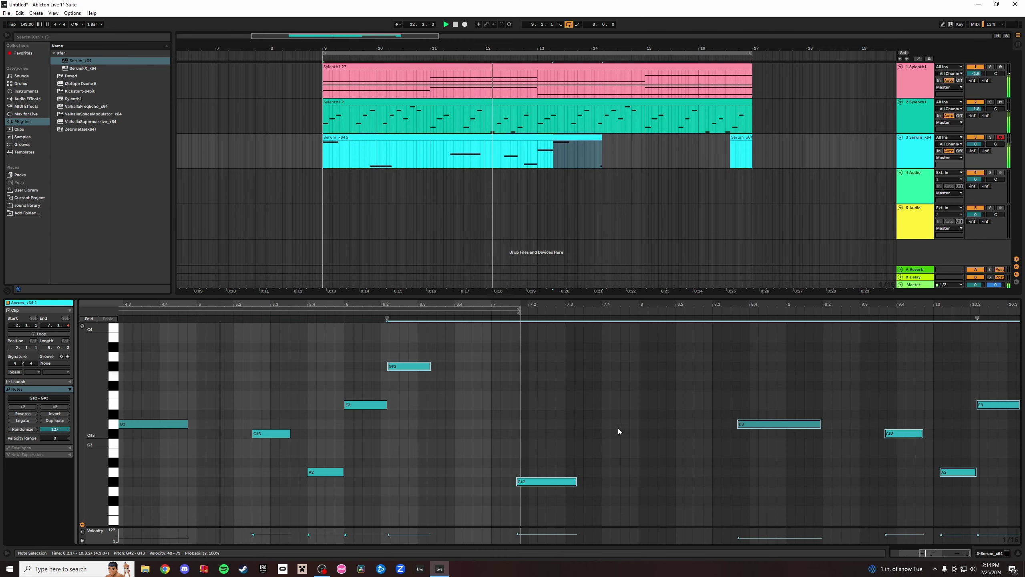
{"action": "key", "text": "ctrl+z"}
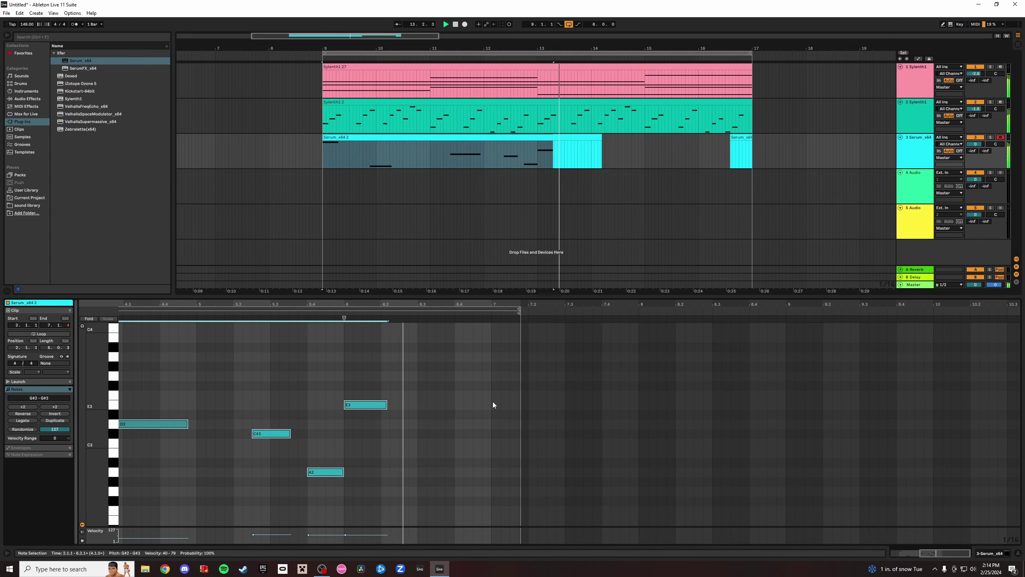
Extend the Serum clip in the arrangement to bar 17, replacing the leftover clip at its end.
{"action": "left_click", "coordinate": [482, 308]}
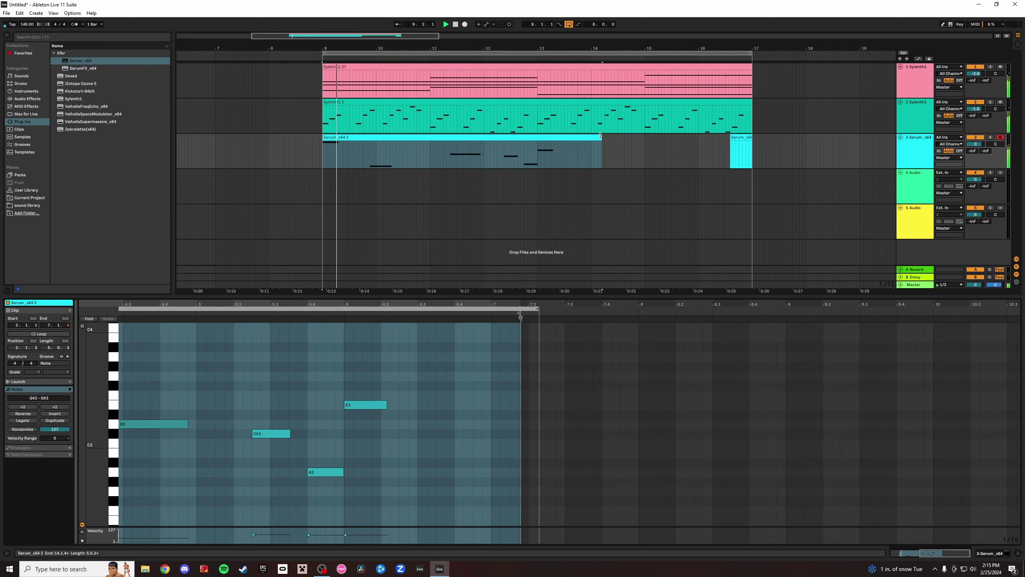
{"action": "left_click_drag", "start_coordinate": [601, 136], "coordinate": [753, 151]}
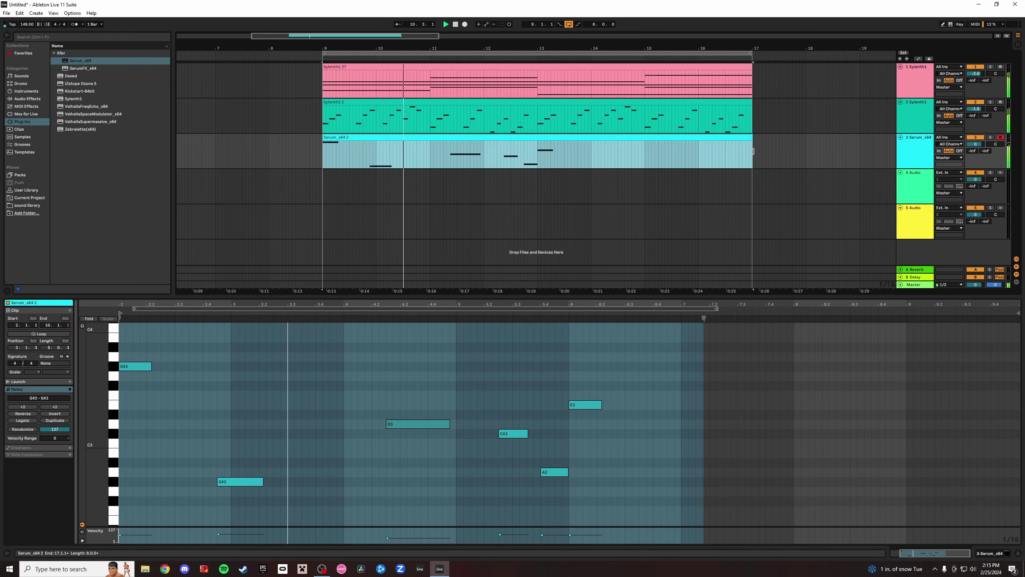
{"action": "scroll", "coordinate": [695, 90], "scroll_direction": "up", "scroll_amount": 6}
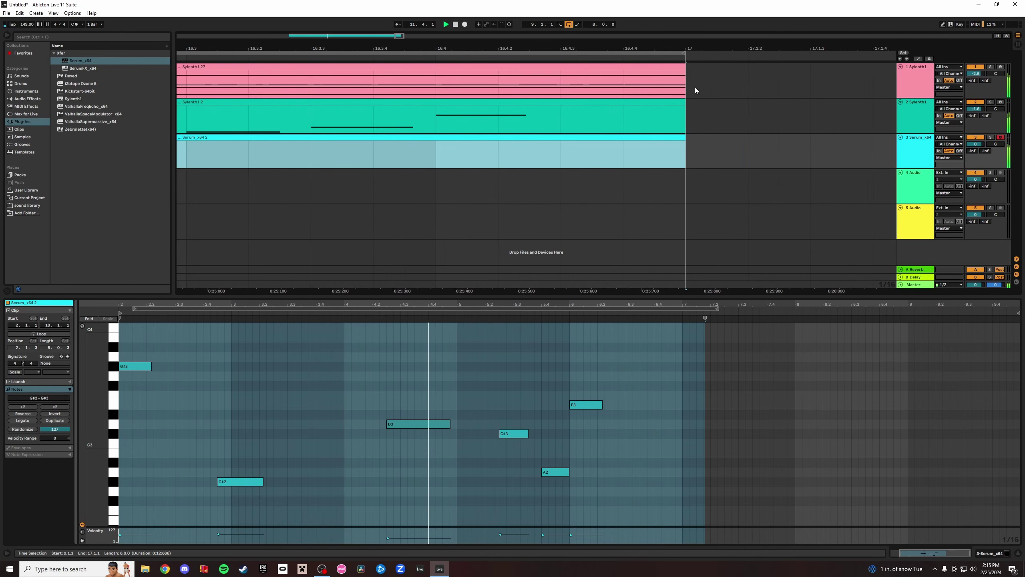
{"action": "scroll", "coordinate": [695, 90], "scroll_direction": "down", "scroll_amount": 3}
Shorten the A2 note at the end of bar 5 to end at 5.4.4.
{"action": "left_click", "coordinate": [666, 420]}
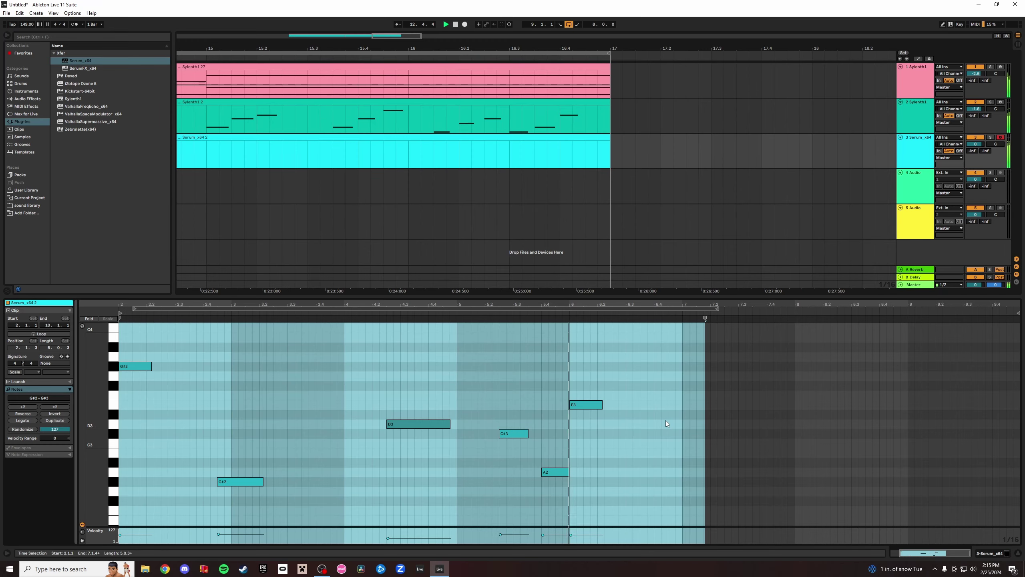
{"action": "left_click", "coordinate": [775, 394]}
{"action": "left_click_drag", "start_coordinate": [678, 304], "coordinate": [672, 266]}
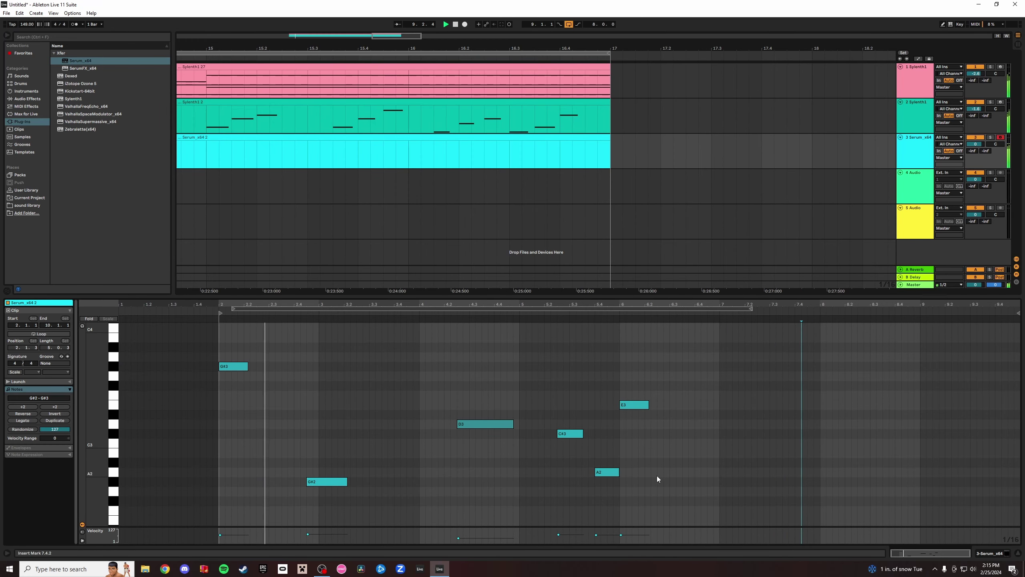
{"action": "left_click_drag", "start_coordinate": [620, 469], "coordinate": [613, 471]}
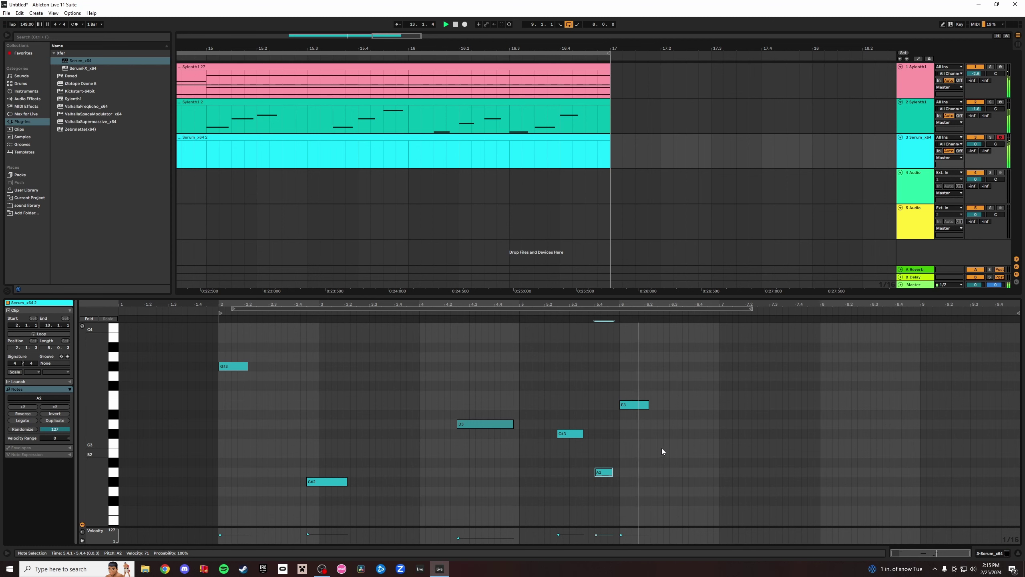
Try the note at the start of bar 6 at other pitches, including D3, D#3, F3 and F#3.
{"action": "left_click", "coordinate": [635, 407]}
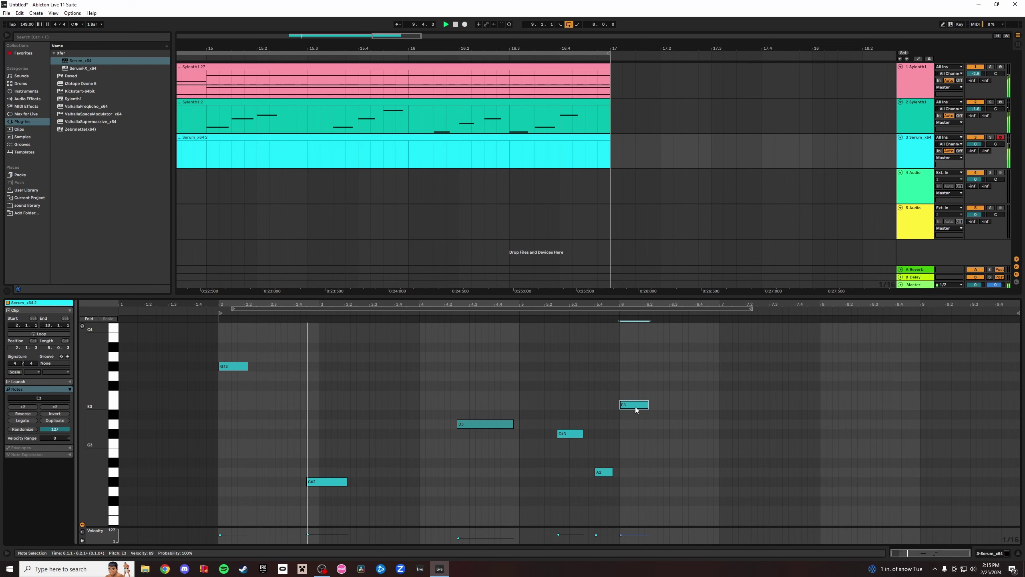
{"action": "key", "text": "Down"}
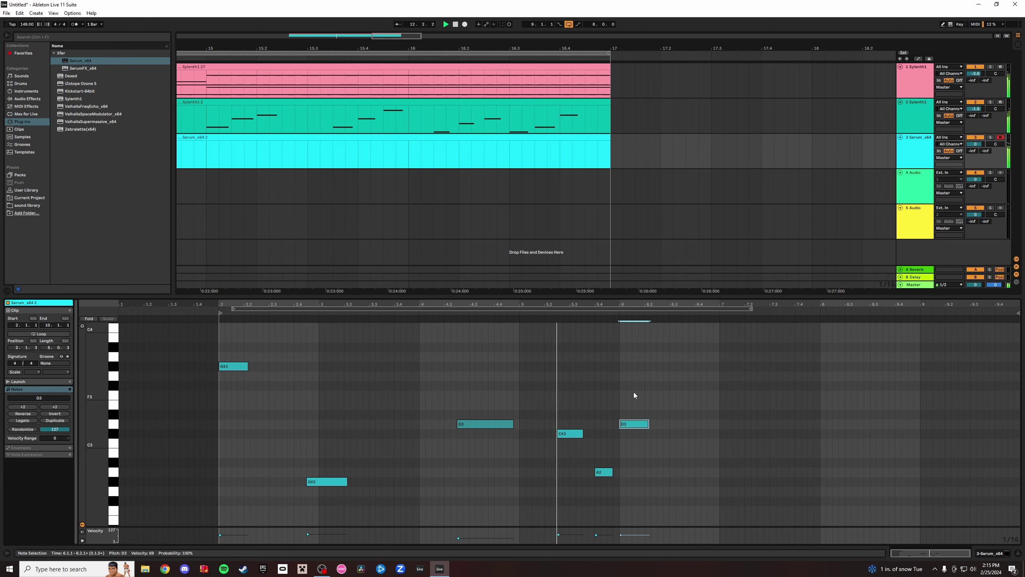
{"action": "key", "text": "Up"}
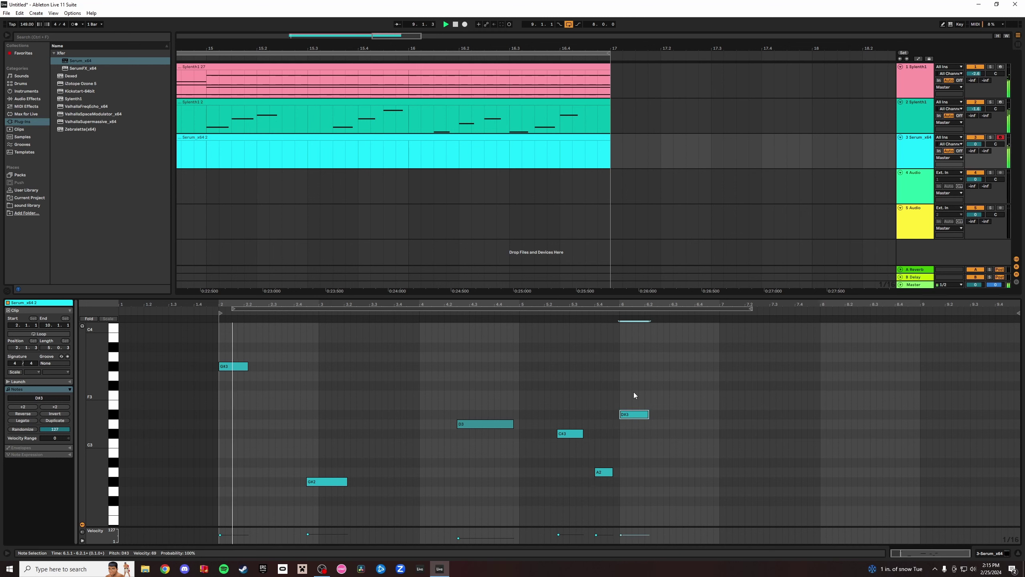
{"action": "key", "text": "Up"}
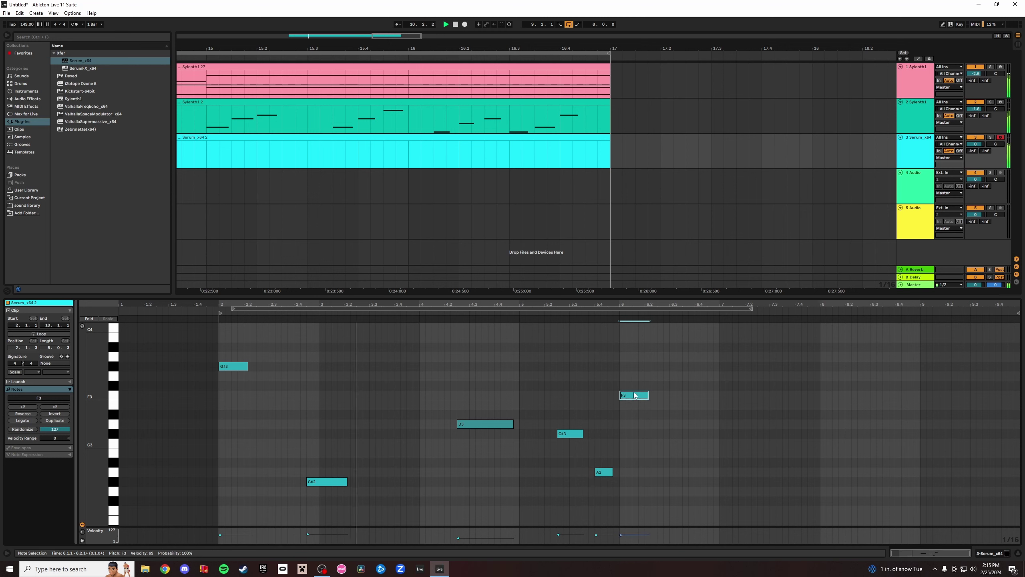
{"action": "key", "text": "Up"}
{"action": "key", "text": "Down"}
{"action": "key", "text": "Up"}
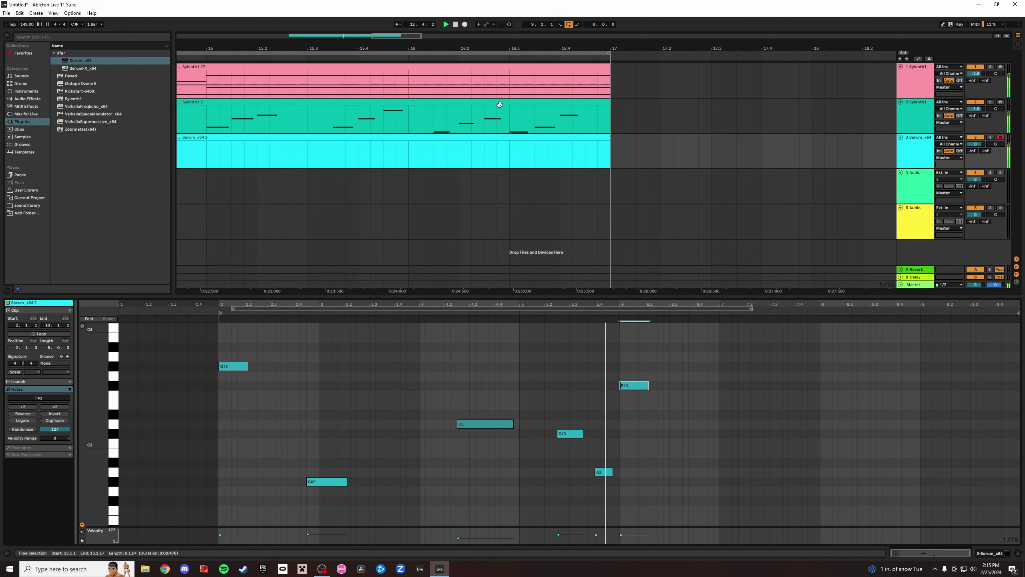
Reopen the Serum clip and lower the F#3 note at the start of bar 6 to E3.
{"action": "left_click_drag", "start_coordinate": [625, 51], "coordinate": [625, 47]}
{"action": "key", "text": "Down"}
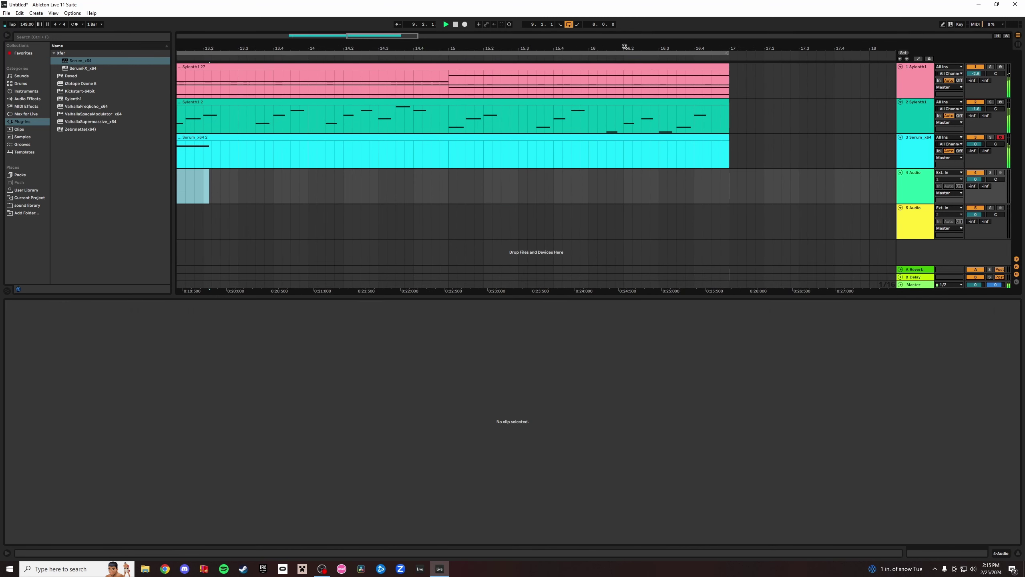
{"action": "key", "text": "Up"}
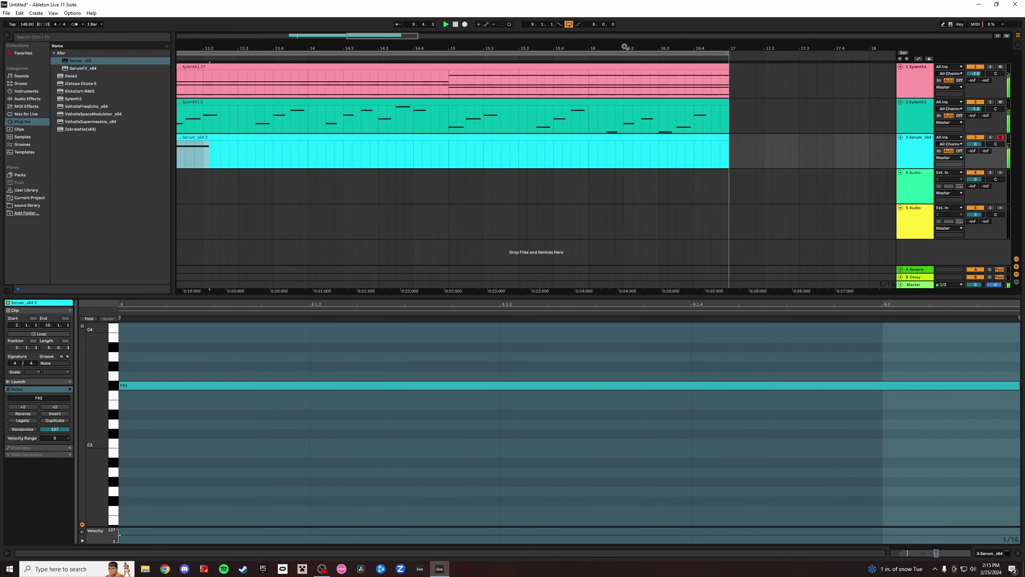
{"action": "left_click", "coordinate": [402, 138]}
{"action": "left_click_drag", "start_coordinate": [387, 50], "coordinate": [562, 44]}
{"action": "left_click", "coordinate": [588, 386]}
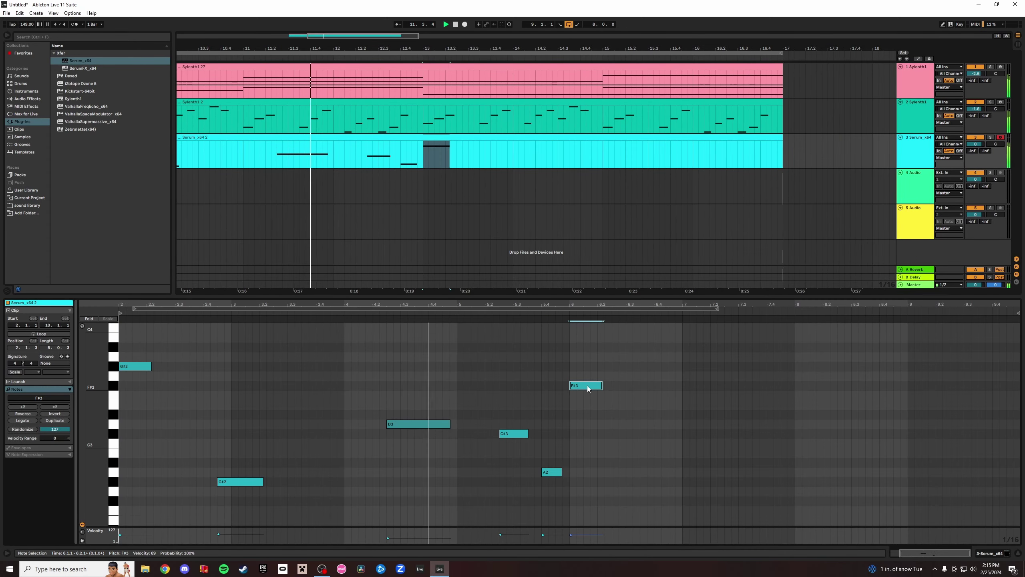
{"action": "key", "text": "Down"}
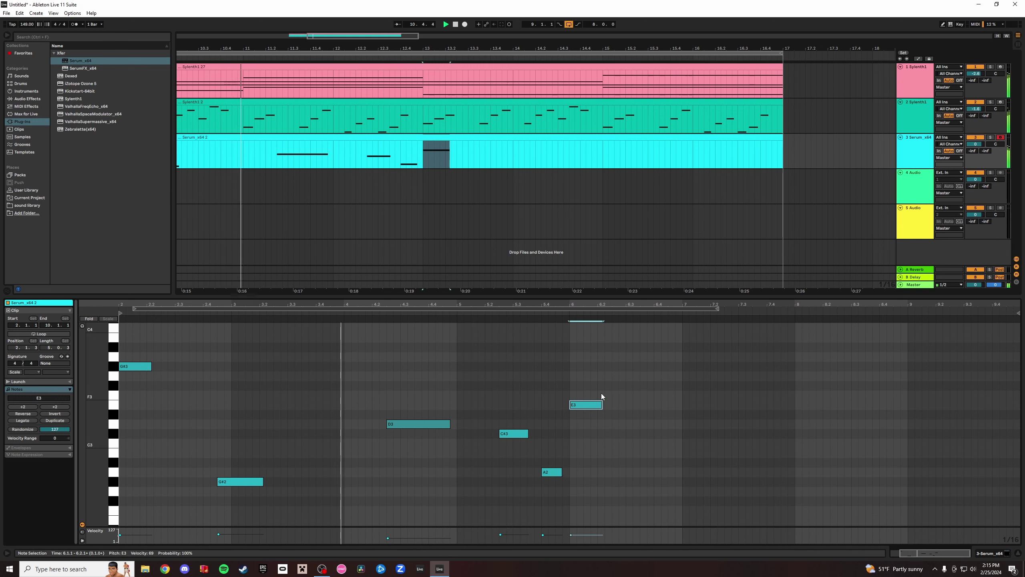
Duplicate the E3 note in bar 6 and move the copy down to E2, starting at 6.4.3.
{"action": "key", "text": "ctrl+d"}
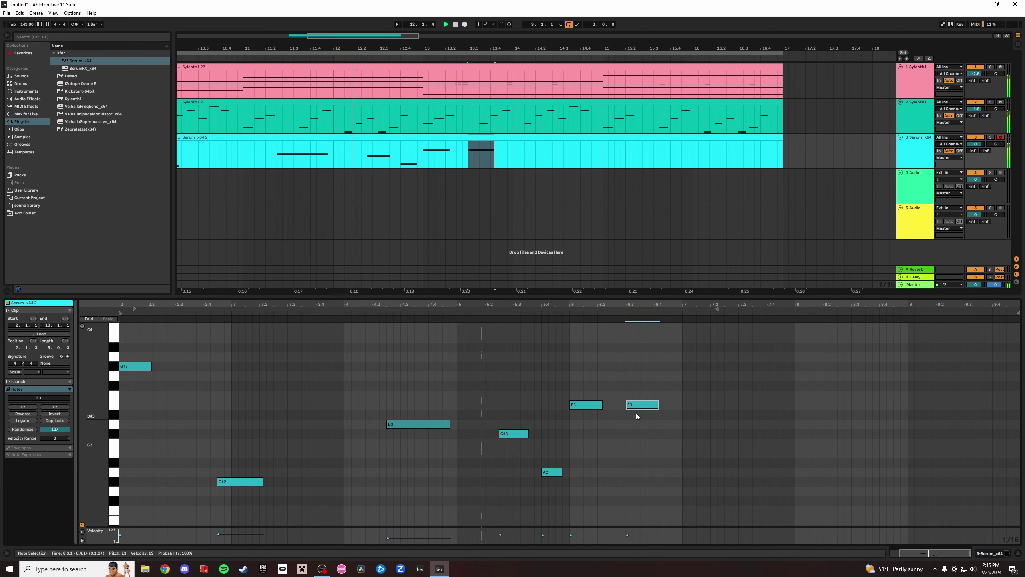
{"action": "left_click_drag", "start_coordinate": [646, 405], "coordinate": [700, 486]}
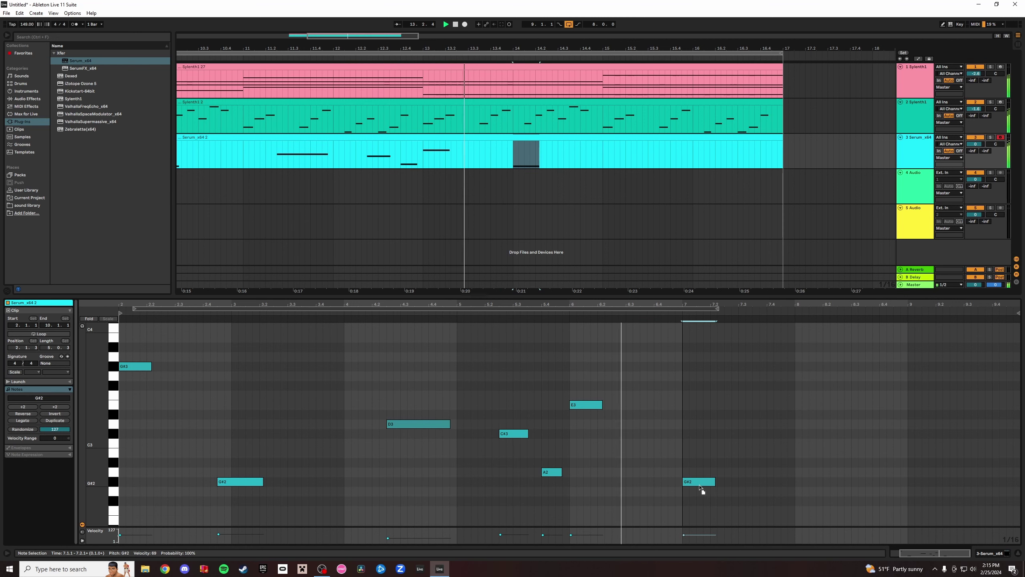
{"action": "mouse_move", "coordinate": [689, 487]}
{"action": "left_mouse_down"}
{"action": "mouse_move", "coordinate": [686, 522]}
{"action": "mouse_move", "coordinate": [686, 504]}
{"action": "left_mouse_up"}
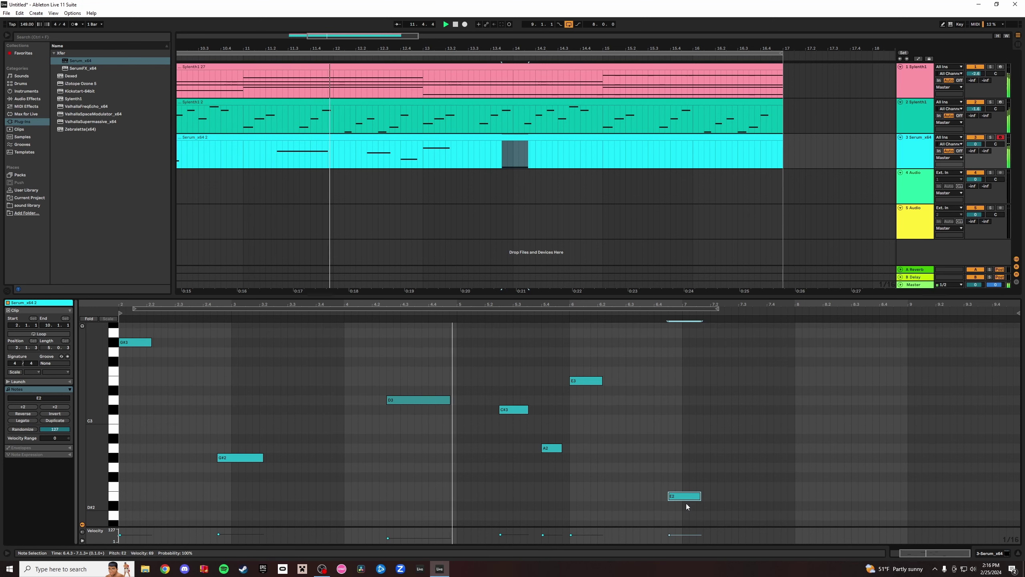
Audition neighbouring pitches for the last note and set it to F#2.
{"action": "key", "text": "Up"}
{"action": "key", "text": "Down"}
{"action": "key", "text": "Down"}
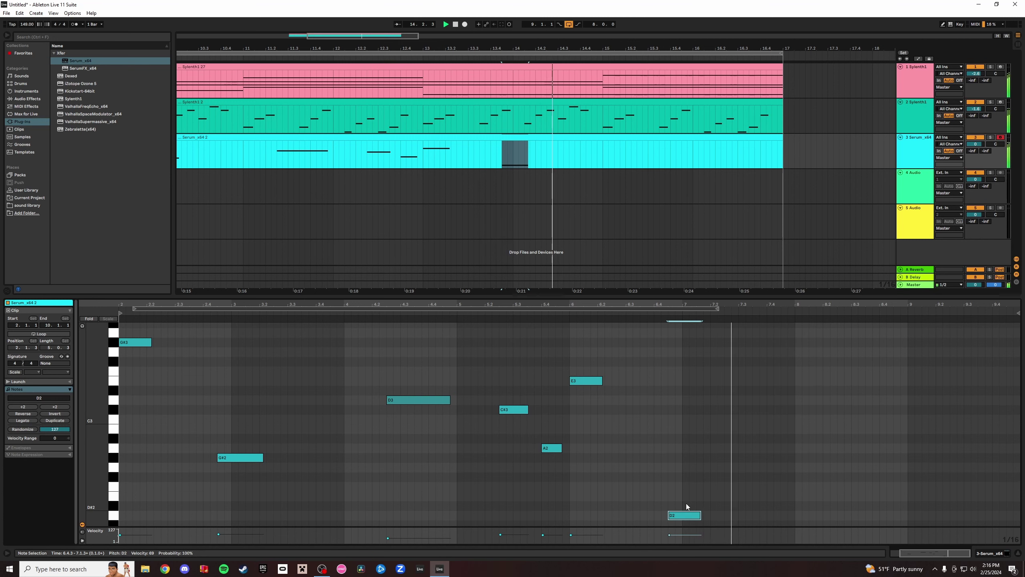
{"action": "key", "text": "Up"}
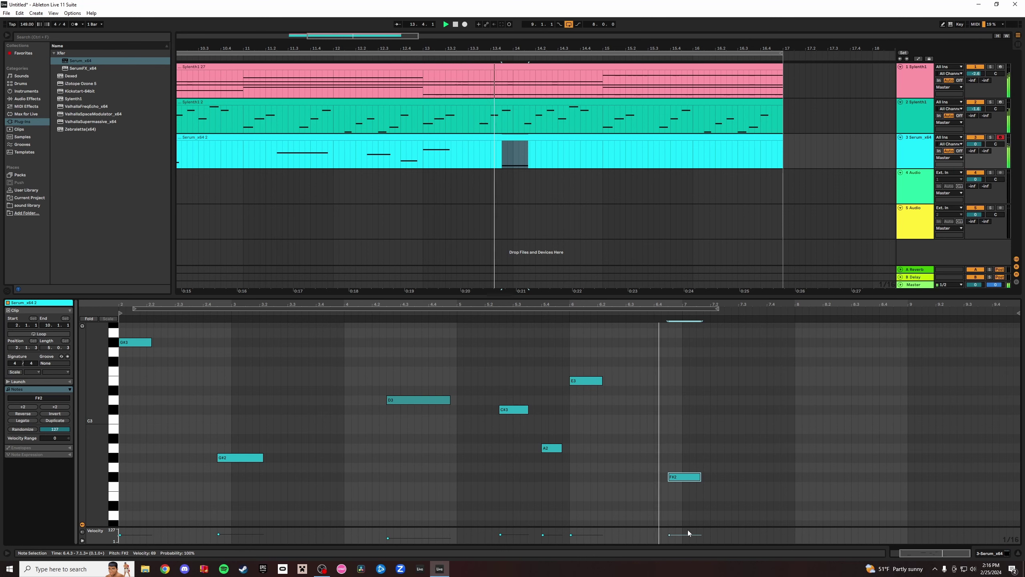
Lengthen the E3 note at the start of bar 6 to two beats.
{"action": "left_click_drag", "start_coordinate": [602, 381], "coordinate": [626, 390]}
{"action": "left_click_drag", "start_coordinate": [424, 48], "coordinate": [538, 47]}
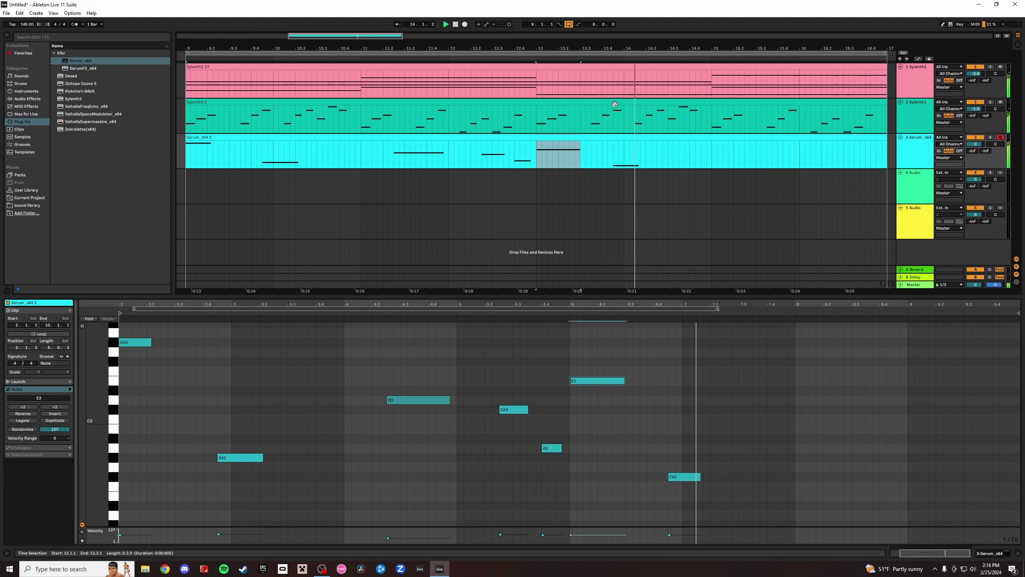
Copy the G#2 note at 2.4.3 and place the pasted copy at 7.4.3.
{"action": "left_click", "coordinate": [688, 478]}
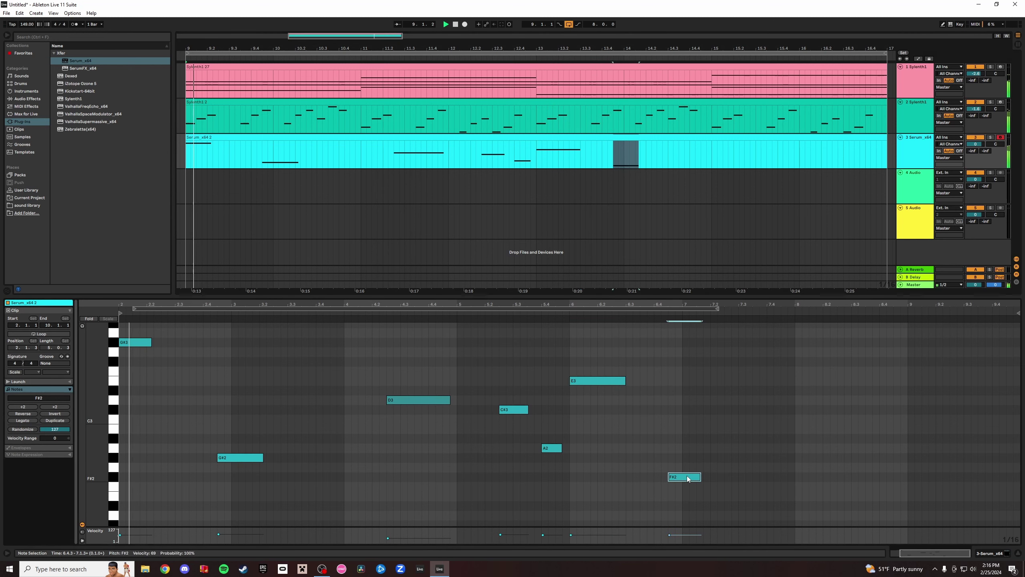
{"action": "left_click", "coordinate": [236, 463]}
{"action": "key", "text": "ctrl+c"}
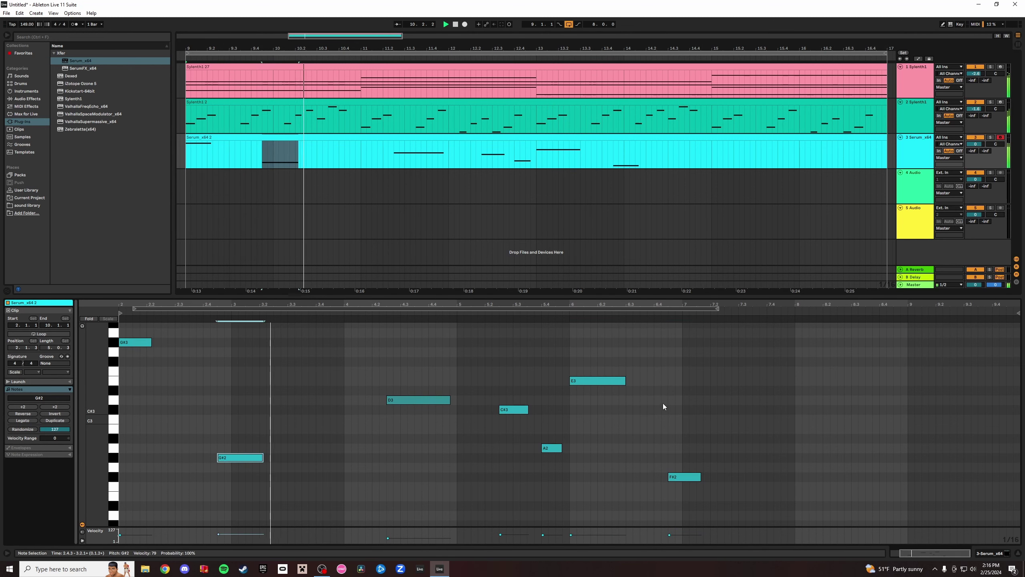
{"action": "left_click", "coordinate": [739, 431]}
{"action": "key", "text": "ctrl+v"}
{"action": "left_click_drag", "start_coordinate": [751, 461], "coordinate": [793, 461]}
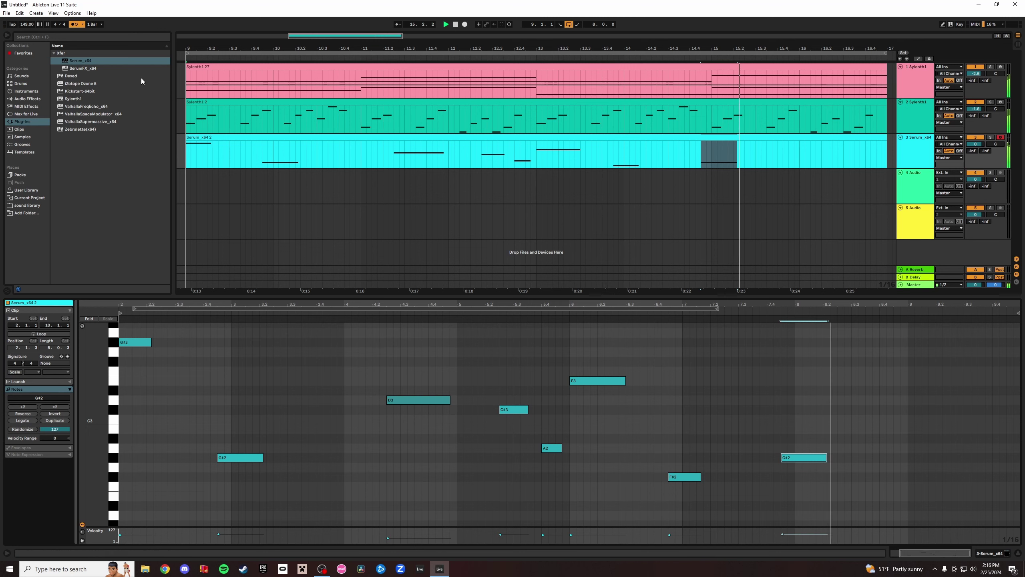
Shift the copied G#2 note to 8.1.3 and turn off the metronome.
{"action": "key", "text": "Right"}
{"action": "key", "text": "Right"}
{"action": "key", "text": "Right"}
{"action": "key", "text": "Right"}
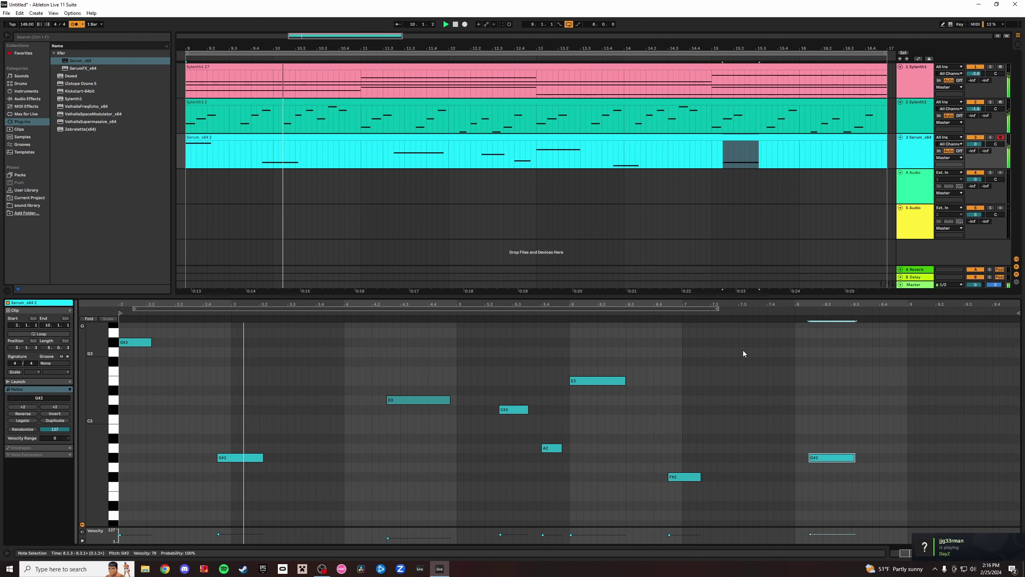
{"action": "left_click", "coordinate": [73, 24]}
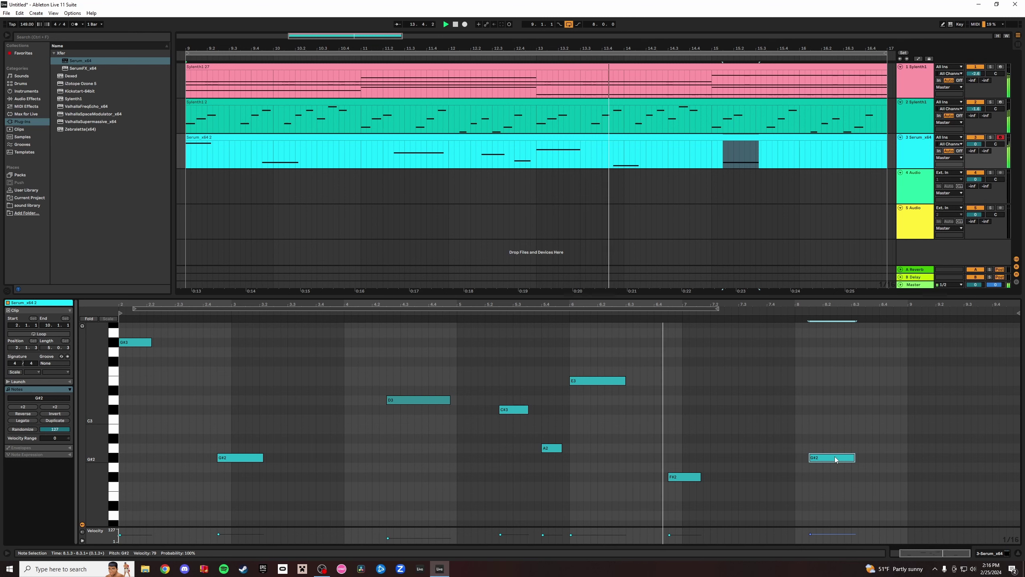
Audition the copied G#2 note at 8.2.1, returning it to 8.1.3.
{"action": "key", "text": "Right"}
{"action": "key", "text": "Right"}
{"action": "key", "text": "Right"}
{"action": "key", "text": "Right"}
{"action": "key", "text": "Right"}
{"action": "key", "text": "Right"}
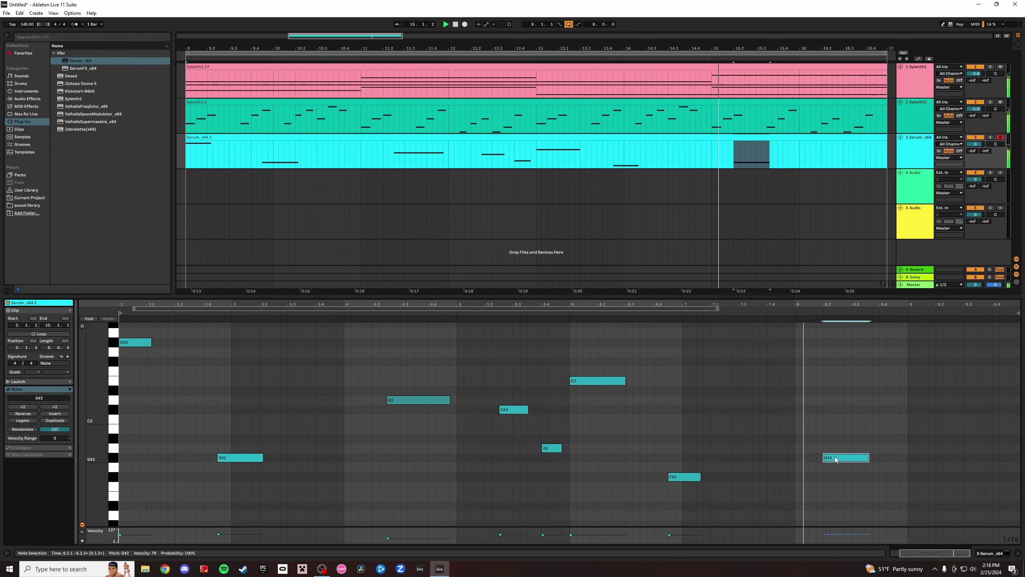
{"action": "key", "text": "Left"}
{"action": "key", "text": "Left"}
{"action": "key", "text": "Left"}
{"action": "key", "text": "Left"}
{"action": "key", "text": "Left"}
{"action": "key", "text": "Left"}
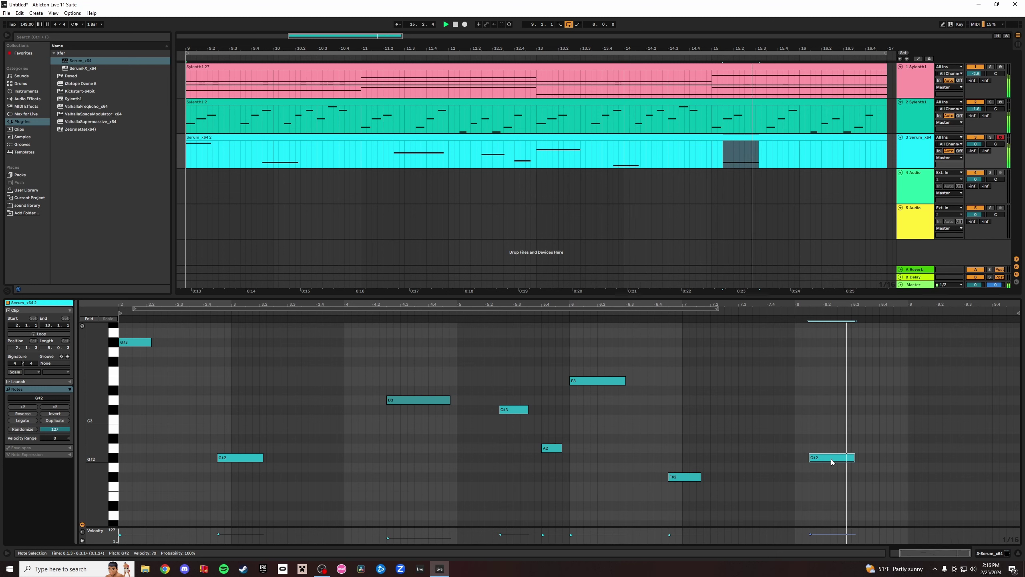
Audition the copied G#2 note at earlier positions back to 7.3.1, and settle it at 8.2.3.
{"action": "key", "text": "Left"}
{"action": "key", "text": "Left"}
{"action": "key", "text": "Left"}
{"action": "key", "text": "Left"}
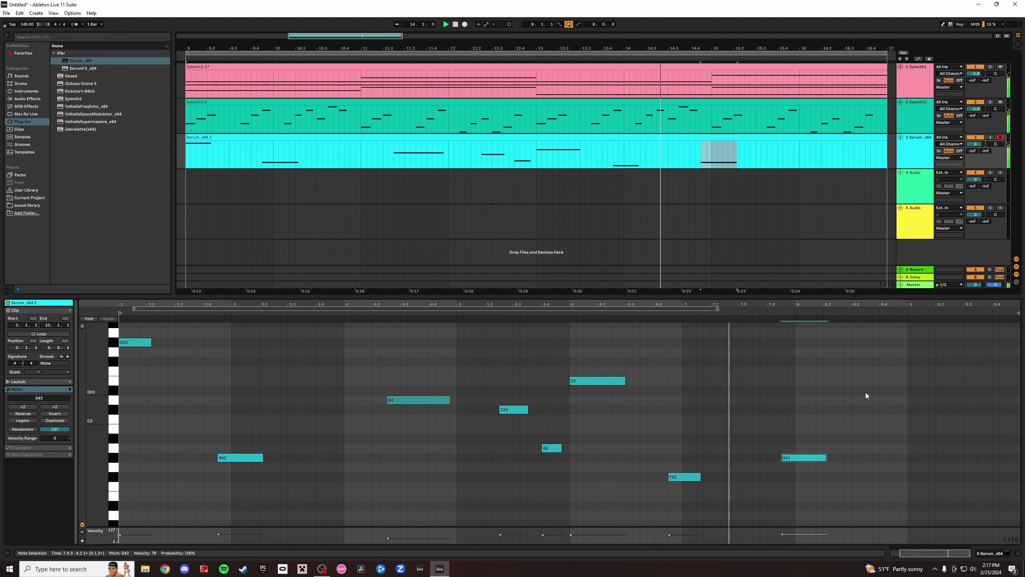
{"action": "key", "text": "Left"}
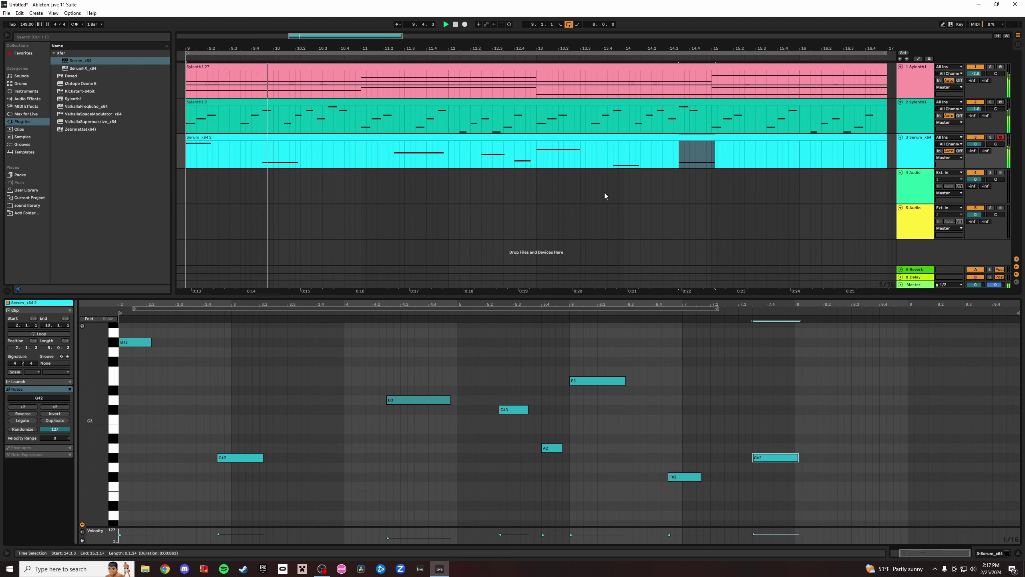
{"action": "key", "text": "Left"}
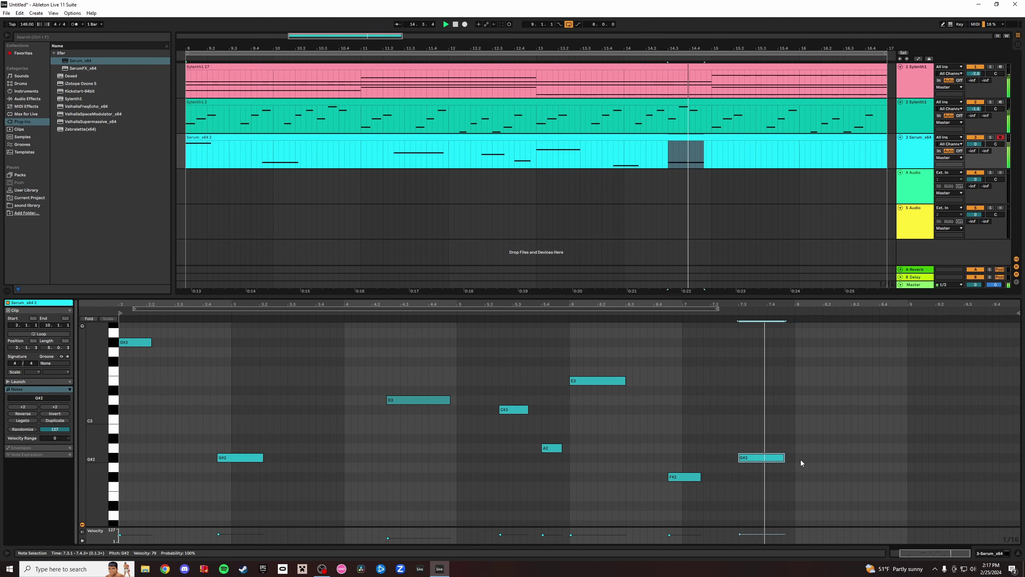
{"action": "key", "text": "Right"}
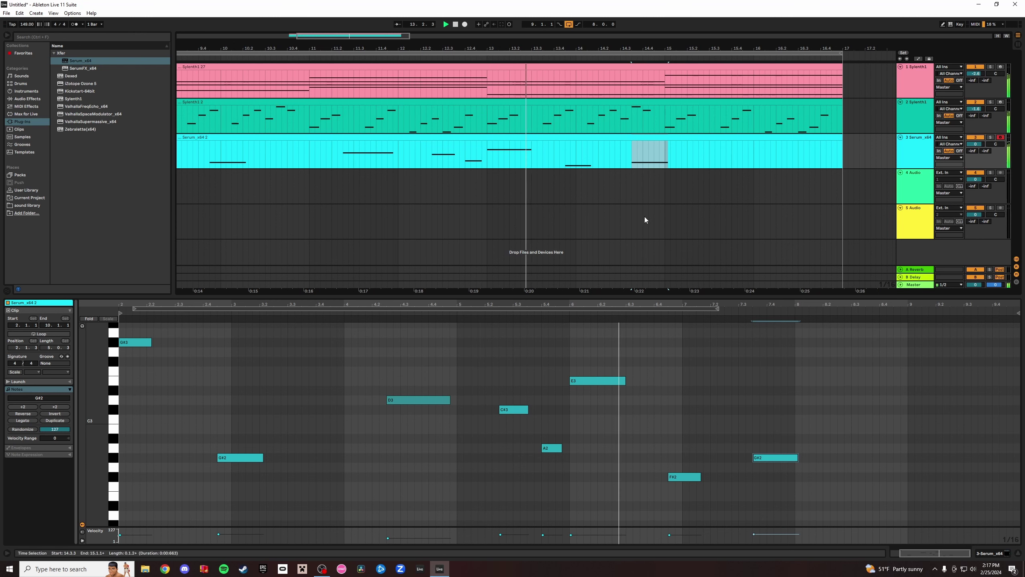
{"action": "left_click_drag", "start_coordinate": [777, 457], "coordinate": [863, 456]}
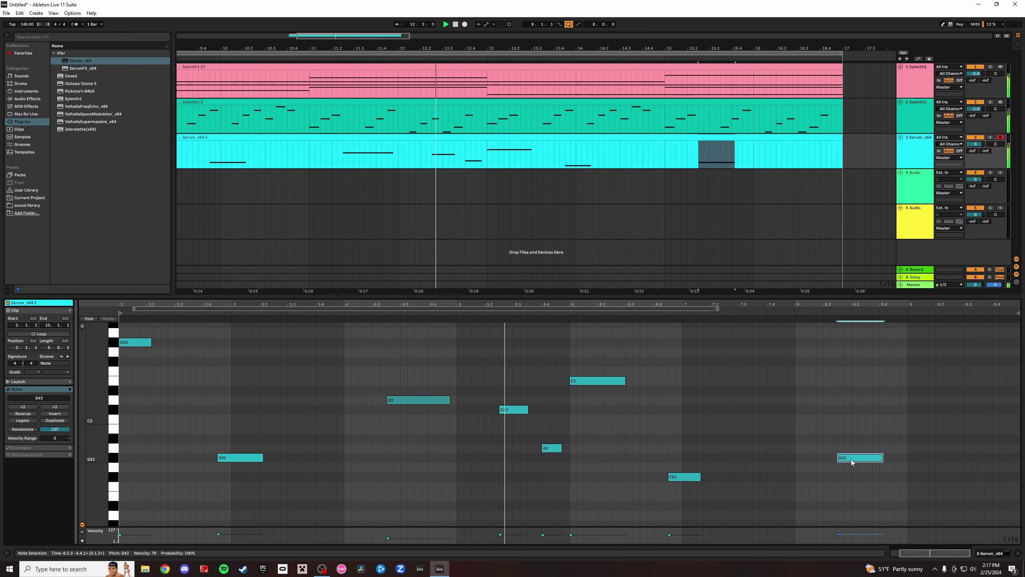
Audition other pitches for the note at 8.2.3, up past C3 and down to E2, returning it to G#2.
{"action": "key", "text": "Up"}
{"action": "key", "text": "Up"}
{"action": "key", "text": "Up"}
{"action": "key", "text": "Up"}
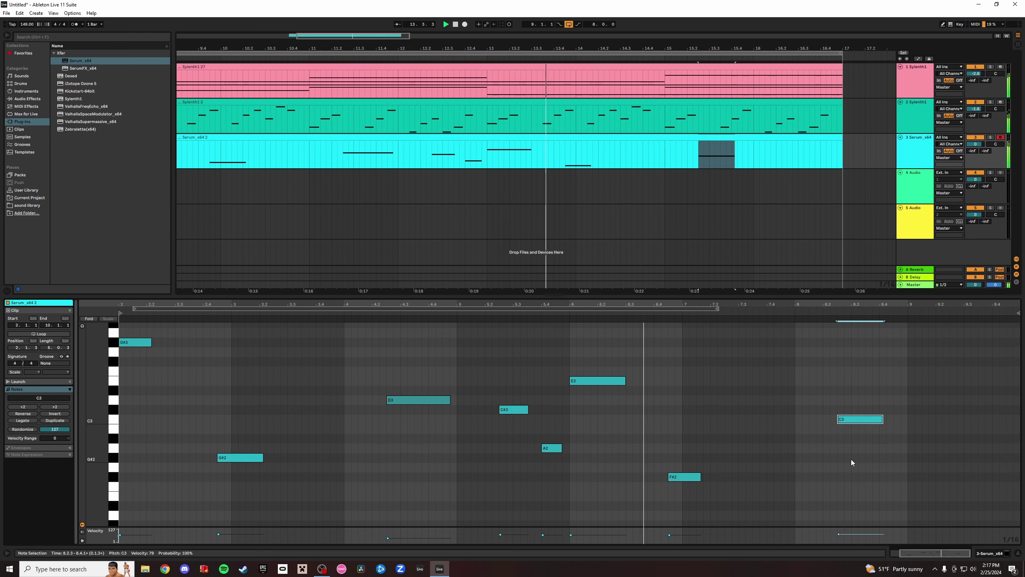
{"action": "key", "text": "Up"}
{"action": "key", "text": "Down"}
{"action": "key", "text": "Down"}
{"action": "key", "text": "Down"}
{"action": "key", "text": "Down"}
{"action": "key", "text": "Down"}
{"action": "key", "text": "Down"}
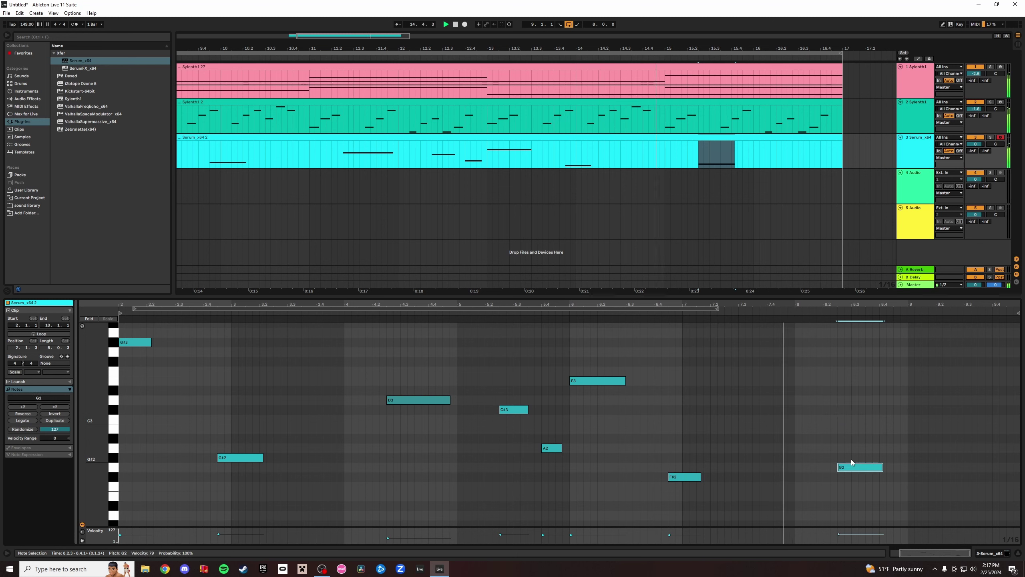
{"action": "key", "text": "Down"}
{"action": "key", "text": "Down"}
{"action": "key", "text": "Down"}
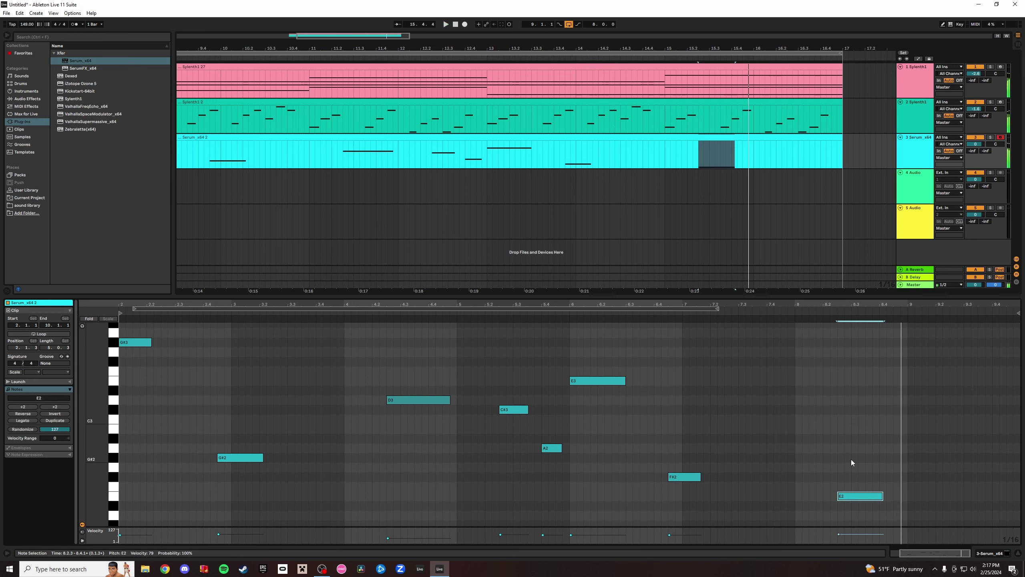
{"action": "key", "text": "Up"}
{"action": "key", "text": "Up"}
{"action": "key", "text": "Up"}
{"action": "key", "text": "Up"}
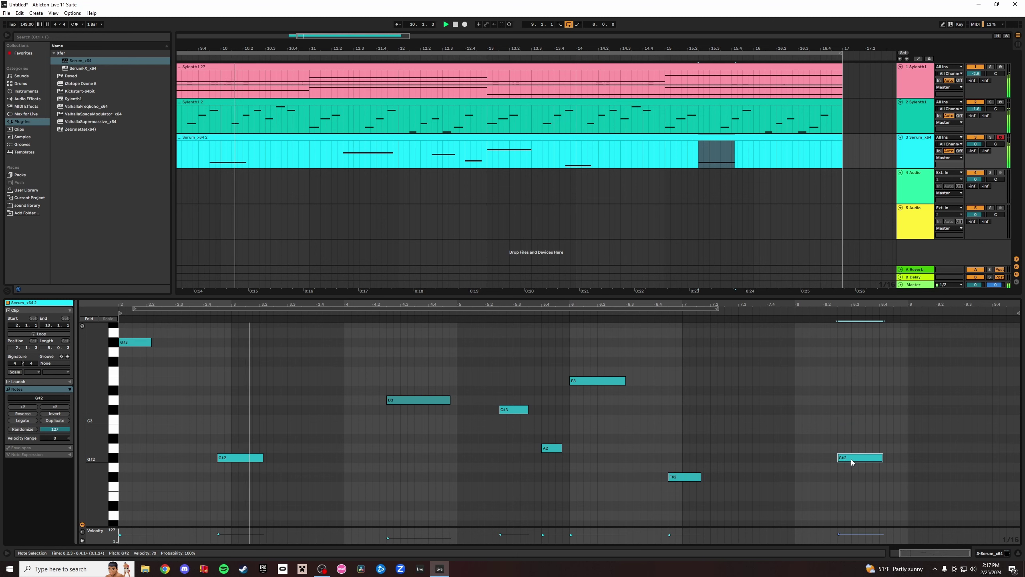
Raise the note at 8.2.3 to D3 and lengthen the F#2 note at 6.4.3 to end at 7.2.1.
{"action": "key", "text": "Up"}
{"action": "key", "text": "Up"}
{"action": "key", "text": "Up"}
{"action": "key", "text": "Up"}
{"action": "key", "text": "Up"}
{"action": "key", "text": "Up"}
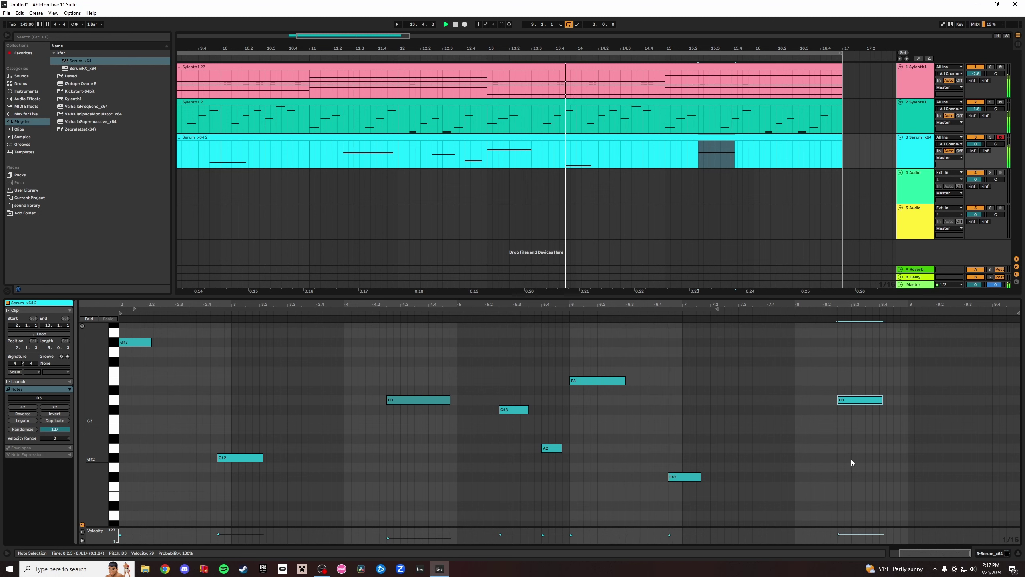
{"action": "left_click_drag", "start_coordinate": [701, 478], "coordinate": [710, 479]}
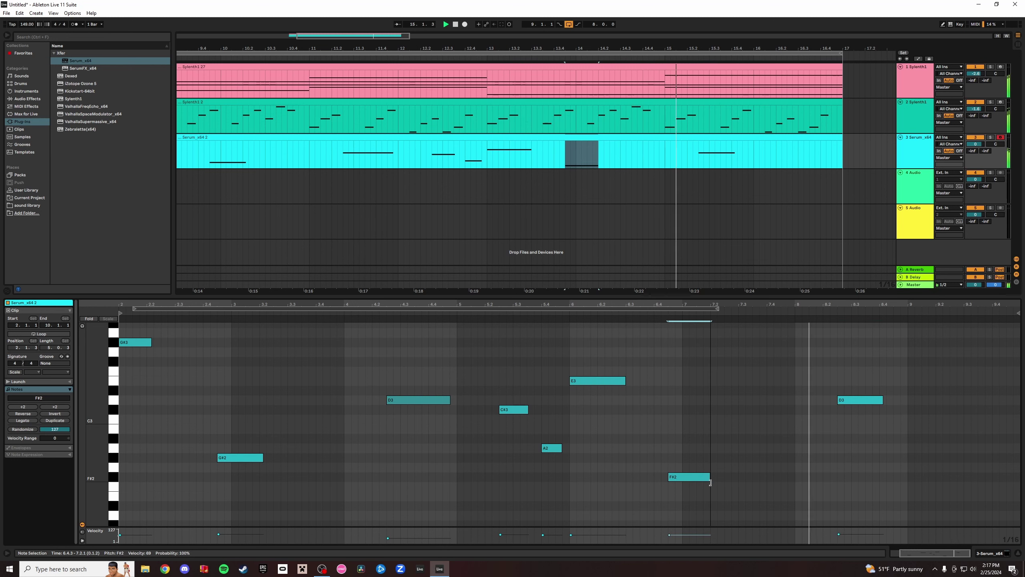
Duplicate the D3 note at 8.2.3 and place the copy at 9.3.1.
{"action": "left_click", "coordinate": [860, 401]}
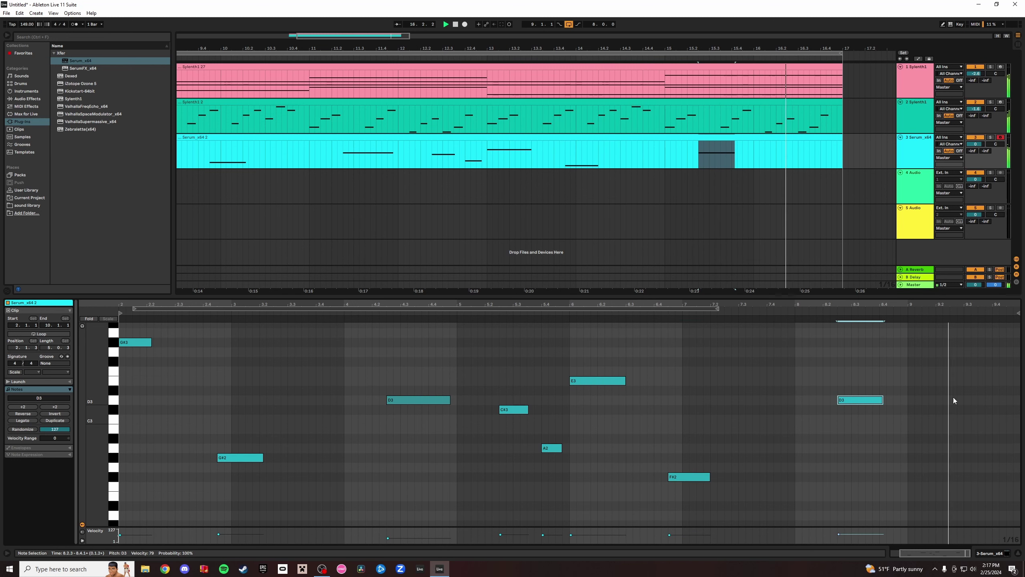
{"action": "double_click", "coordinate": [973, 401]}
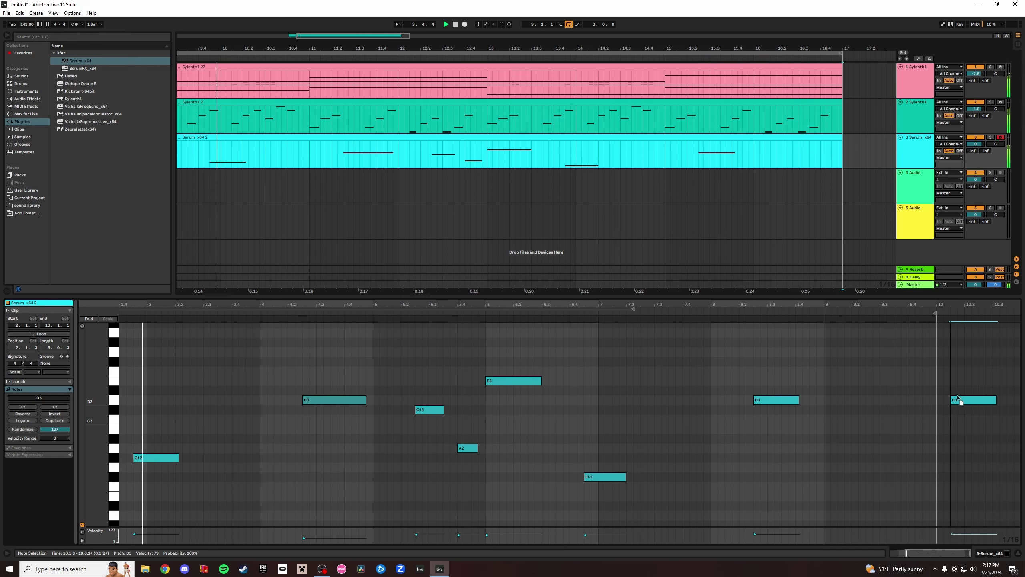
{"action": "left_click", "coordinate": [895, 402]}
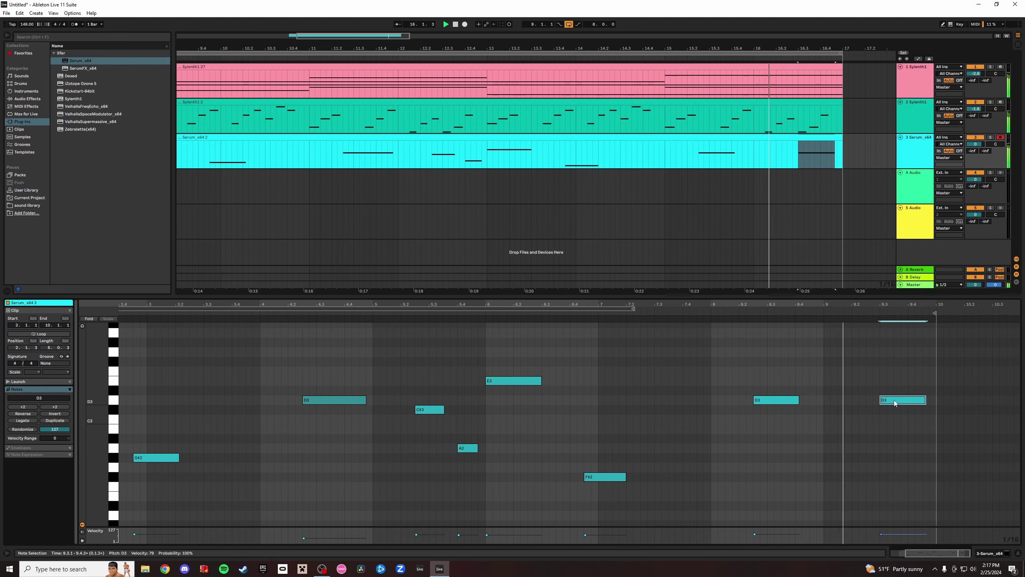
Raise the copied note in bar 9 to A3 and shift it back to 9.2.3.
{"action": "key", "text": "Up"}
{"action": "key", "text": "Up"}
{"action": "key", "text": "Up"}
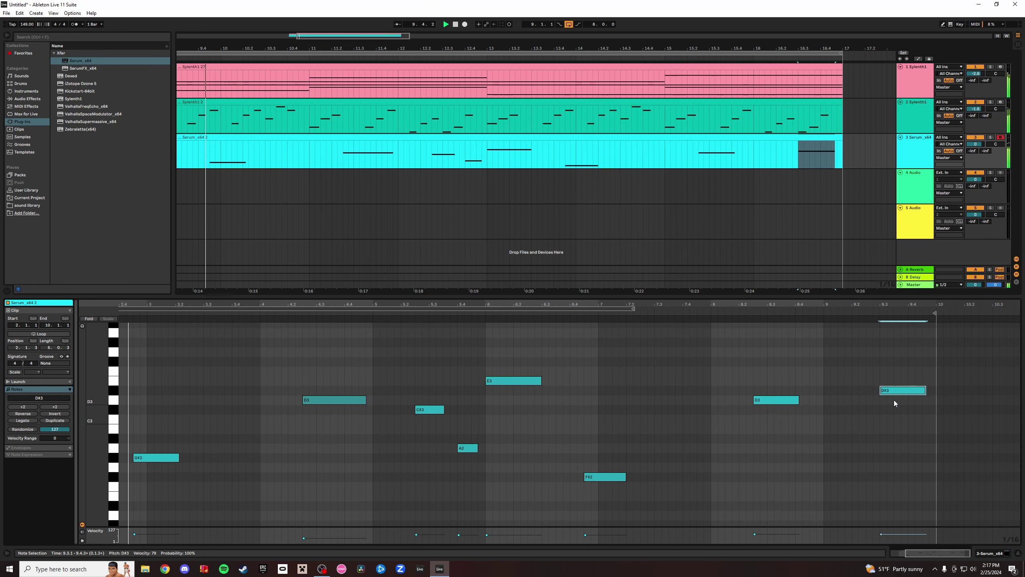
{"action": "key", "text": "Up"}
{"action": "key", "text": "Up"}
{"action": "key", "text": "Up"}
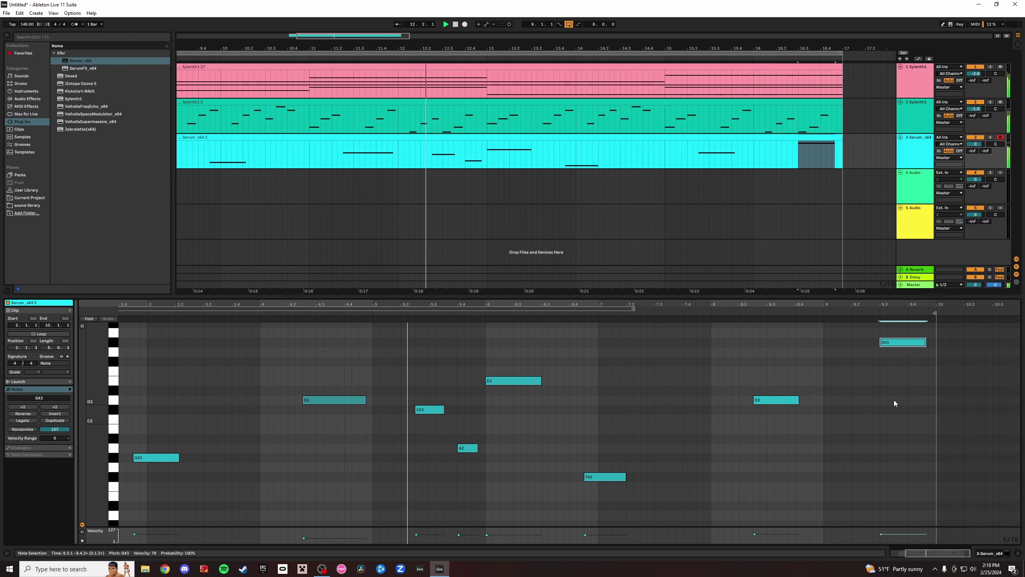
{"action": "key", "text": "Up"}
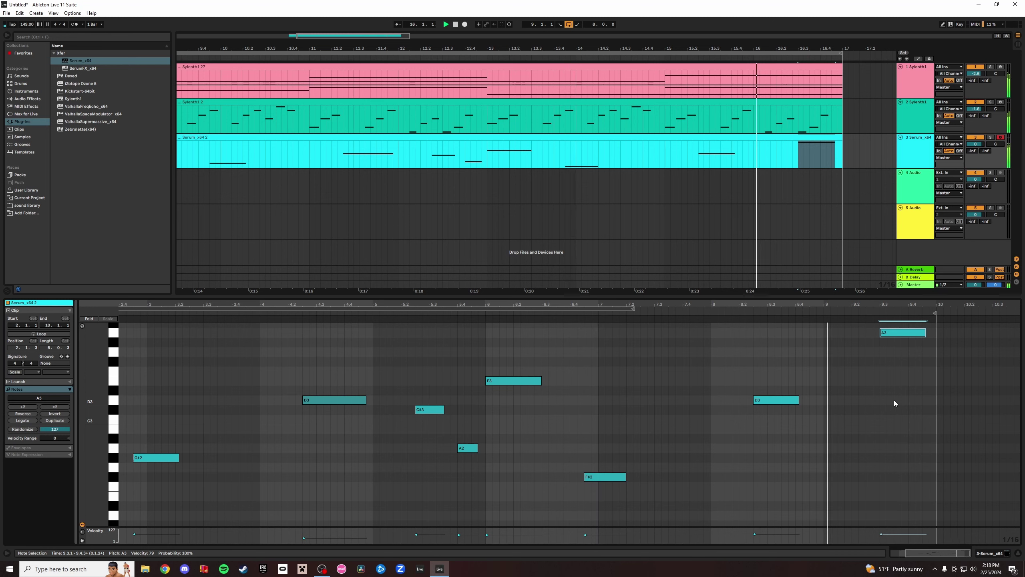
{"action": "key", "text": "Left"}
{"action": "key", "text": "Left"}
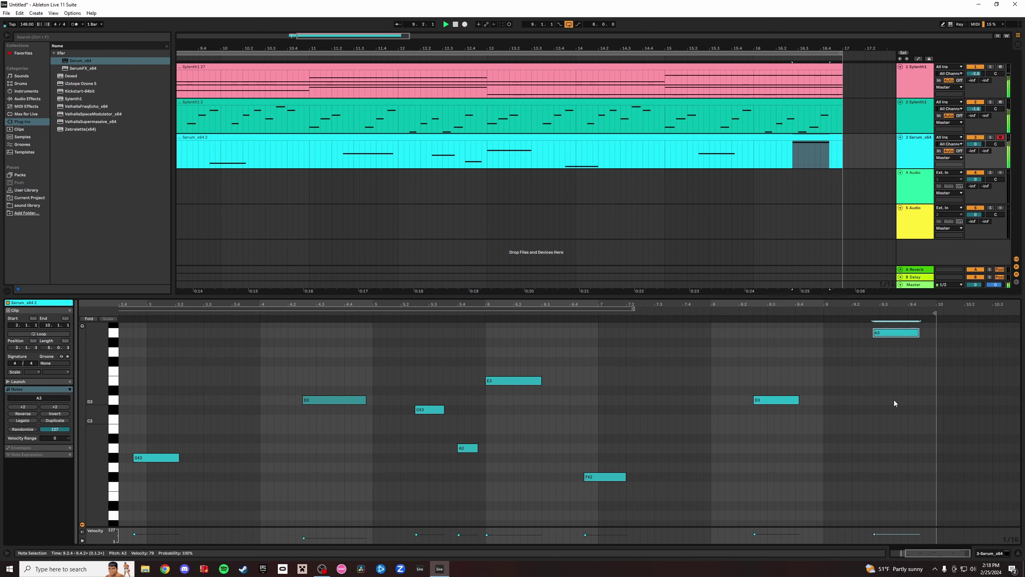
{"action": "scroll", "coordinate": [897, 404], "scroll_direction": "up", "scroll_amount": 3}
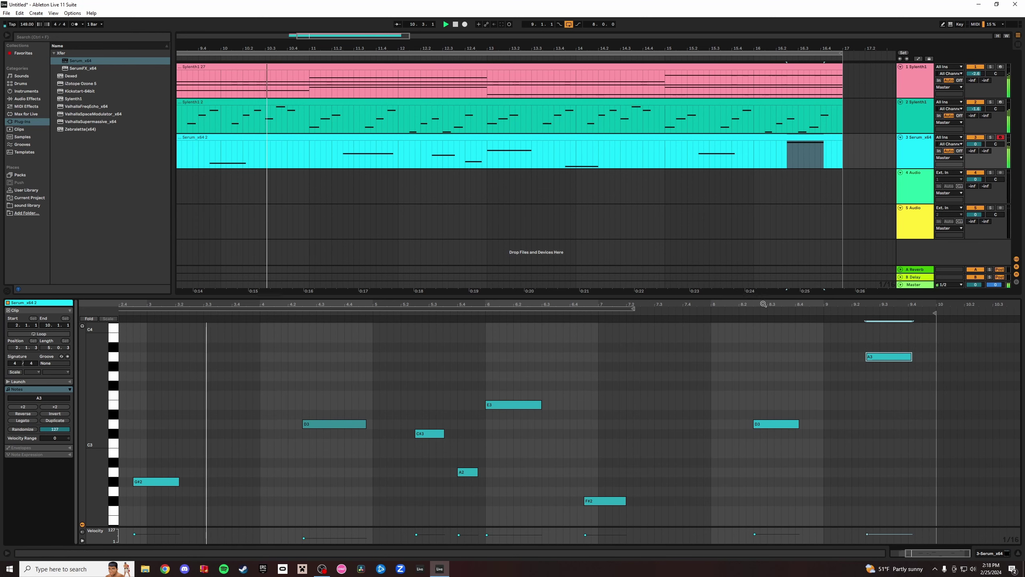
{"action": "left_click_drag", "start_coordinate": [764, 303], "coordinate": [767, 283]}
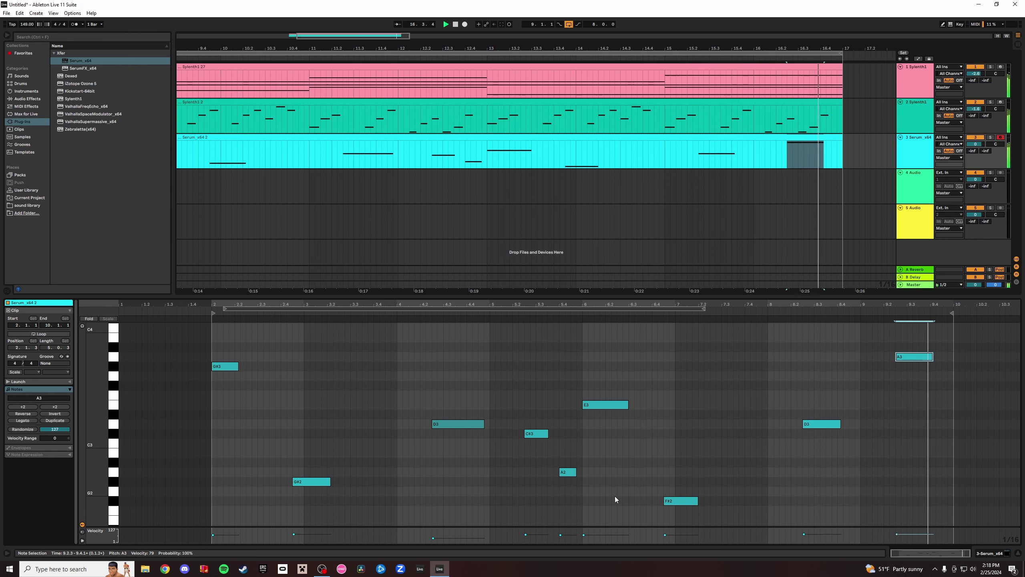
Duplicate the D3 note from bar 8 to 9.1.3 and raise the copy to E3.
{"action": "left_click", "coordinate": [829, 426]}
{"action": "left_click", "coordinate": [875, 430]}
{"action": "key", "text": "ctrl+v"}
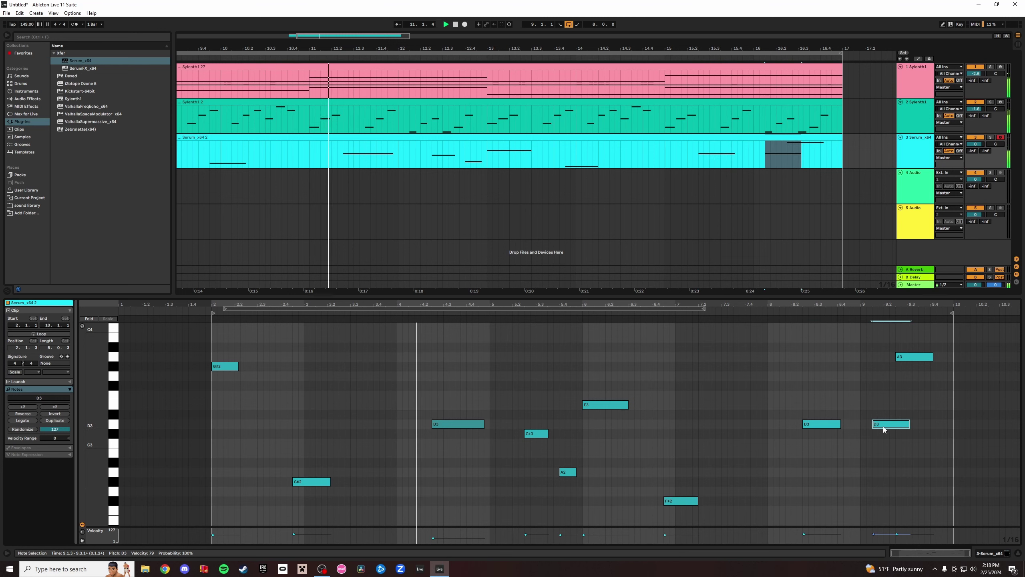
{"action": "mouse_move", "coordinate": [883, 427]}
{"action": "left_mouse_down"}
{"action": "mouse_move", "coordinate": [859, 428]}
{"action": "mouse_move", "coordinate": [885, 427]}
{"action": "left_mouse_up"}
{"action": "key", "text": "Up"}
{"action": "key", "text": "Up"}
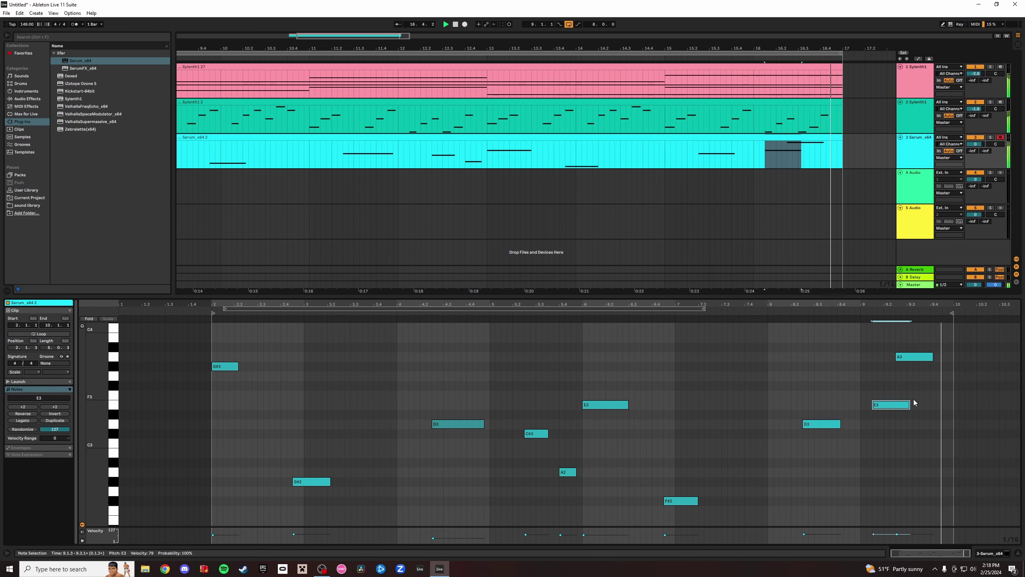
Move the E3 note in bar 9 to 9.2.1, raise it to F#3 and shorten it to end at 9.2.3.
{"action": "left_click_drag", "start_coordinate": [902, 405], "coordinate": [907, 409]}
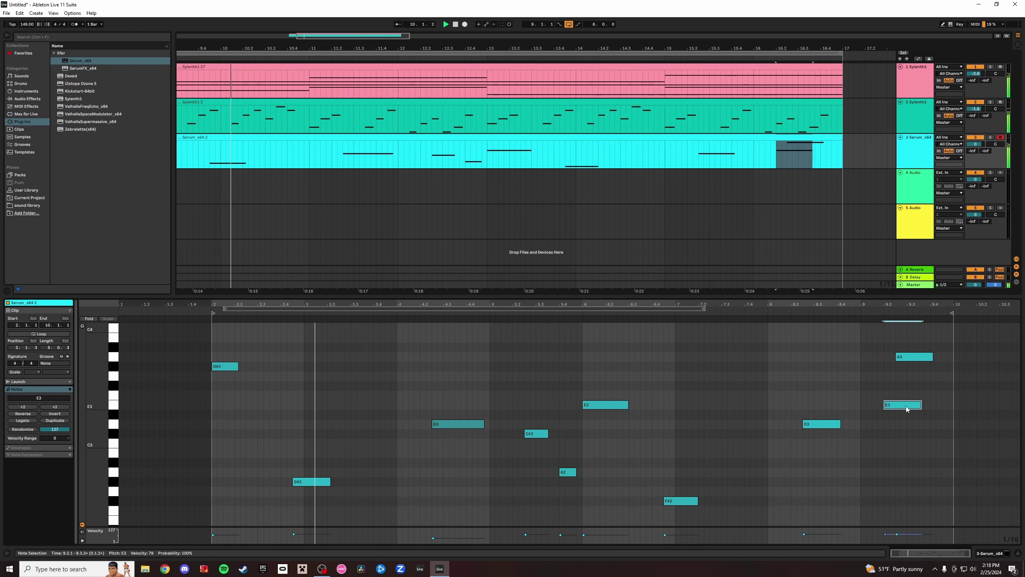
{"action": "key", "text": "Up"}
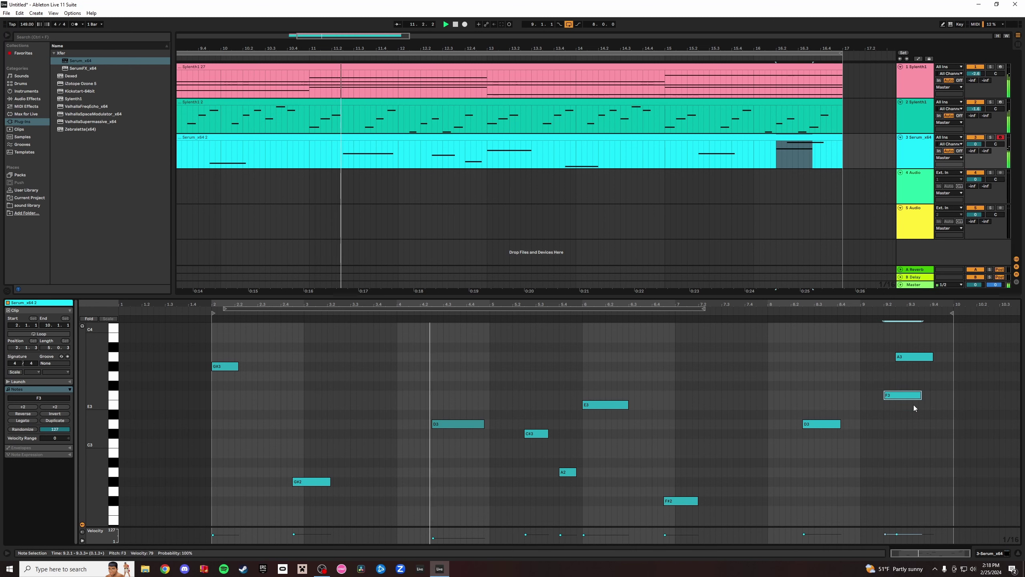
{"action": "key", "text": "Up"}
{"action": "left_click_drag", "start_coordinate": [921, 386], "coordinate": [896, 388]}
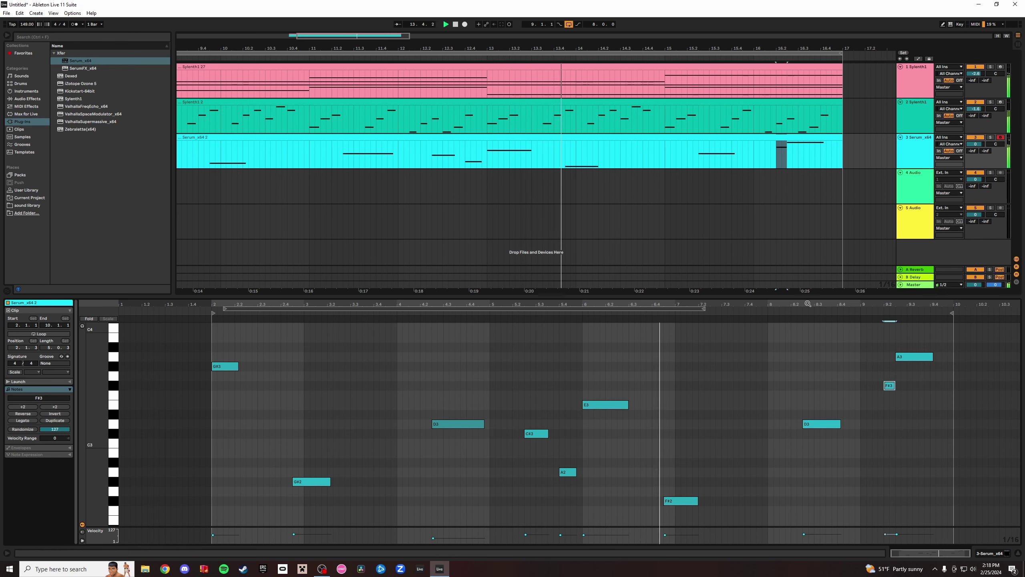
Move the A3 note in bar 9 to 9.3.3.
{"action": "left_click_drag", "start_coordinate": [831, 304], "coordinate": [765, 297]}
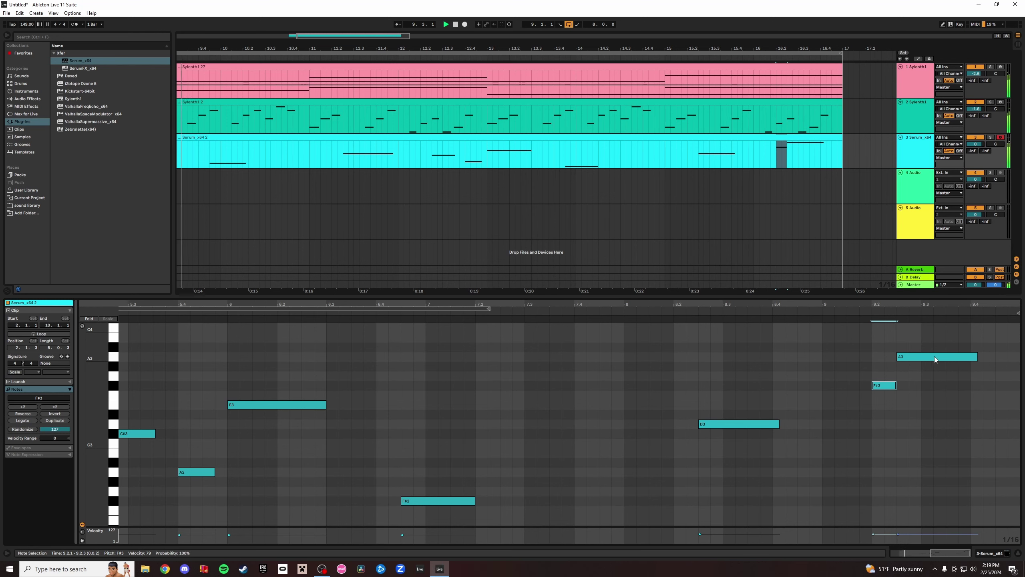
{"action": "left_click_drag", "start_coordinate": [935, 355], "coordinate": [983, 356]}
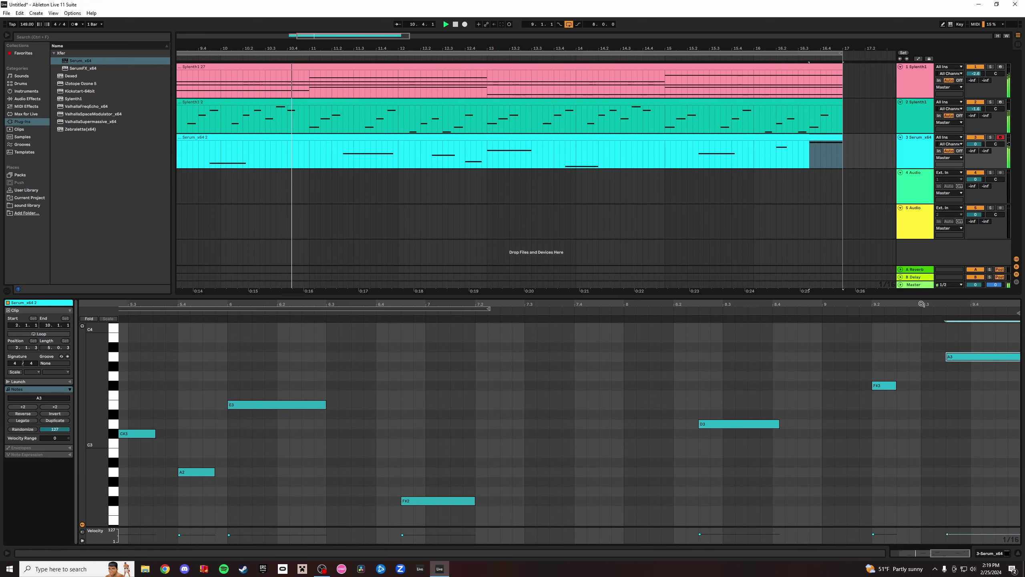
{"action": "left_click_drag", "start_coordinate": [922, 304], "coordinate": [921, 275]}
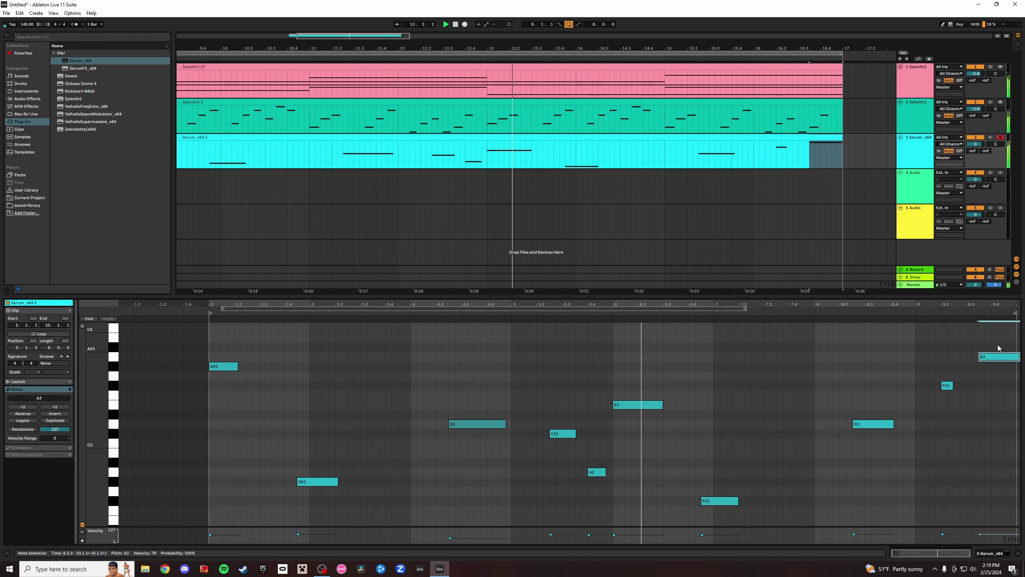
Turn the metronome on and move the F#3 note in bar 9 to 9.2.3.
{"action": "left_click", "coordinate": [75, 25]}
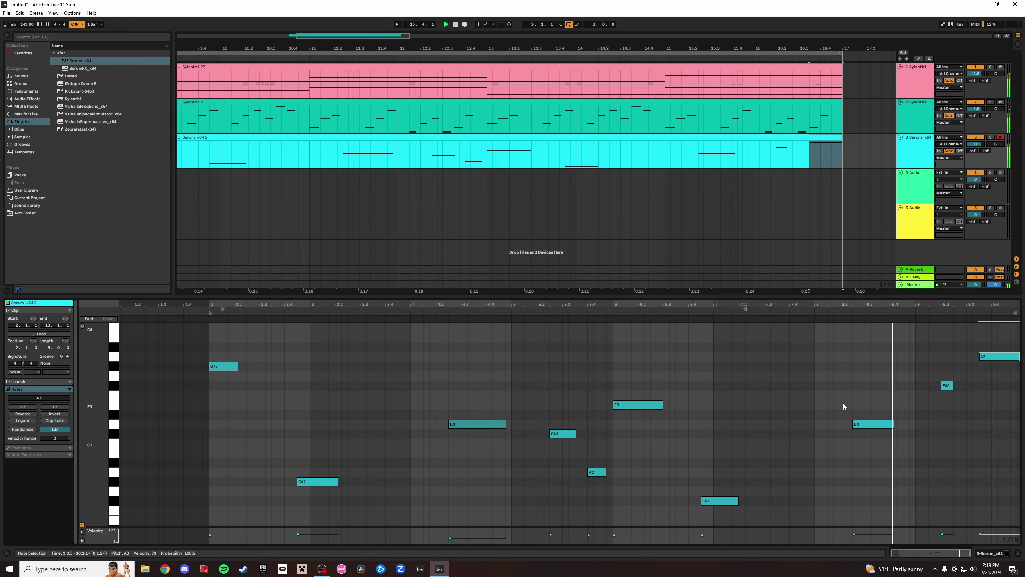
{"action": "left_click_drag", "start_coordinate": [947, 385], "coordinate": [960, 385]}
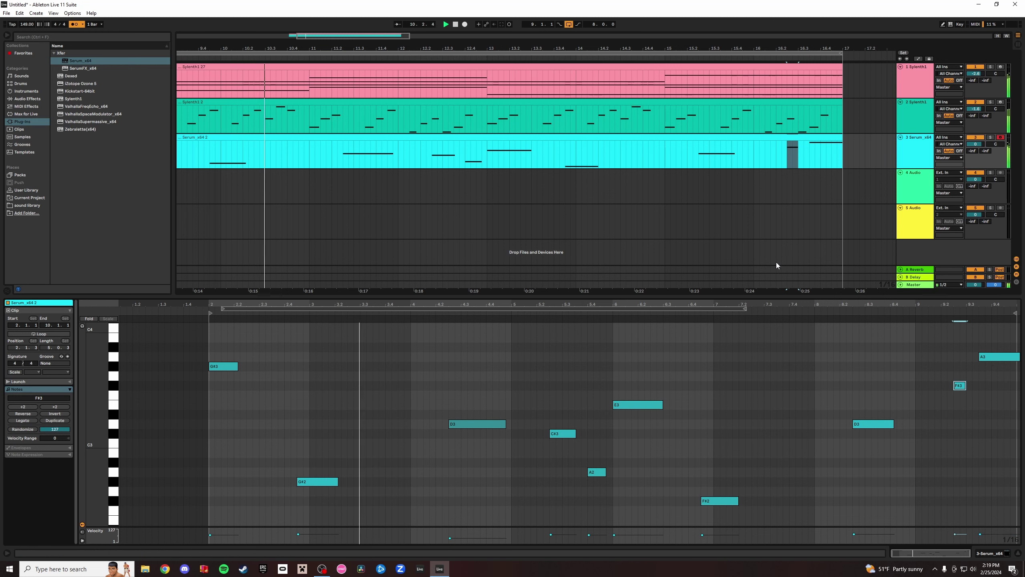
{"action": "left_click", "coordinate": [567, 61]}
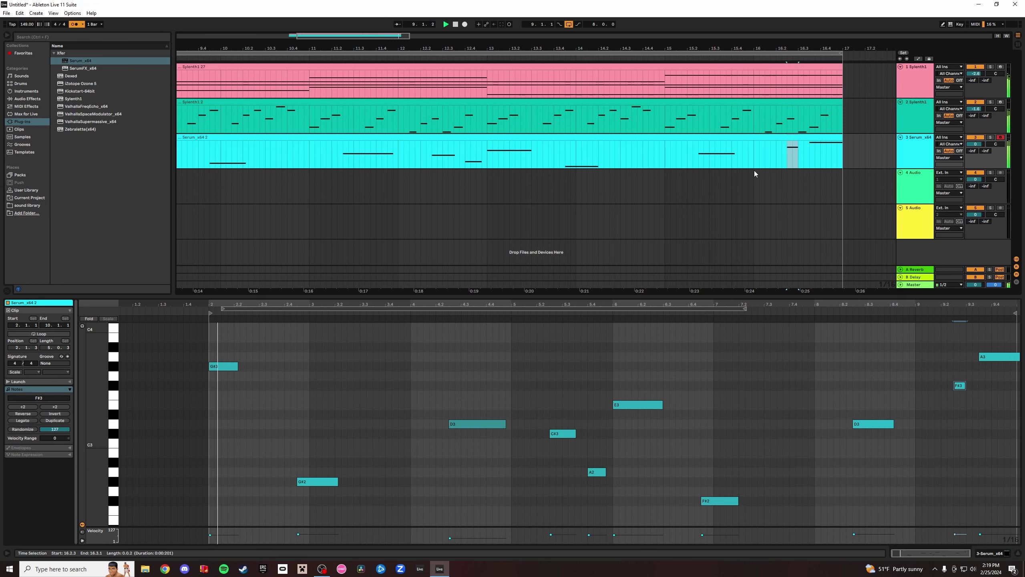
Trim the A3 note at 9.3.3 so it ends at the clip end, 10.1.1.
{"action": "left_click", "coordinate": [960, 387]}
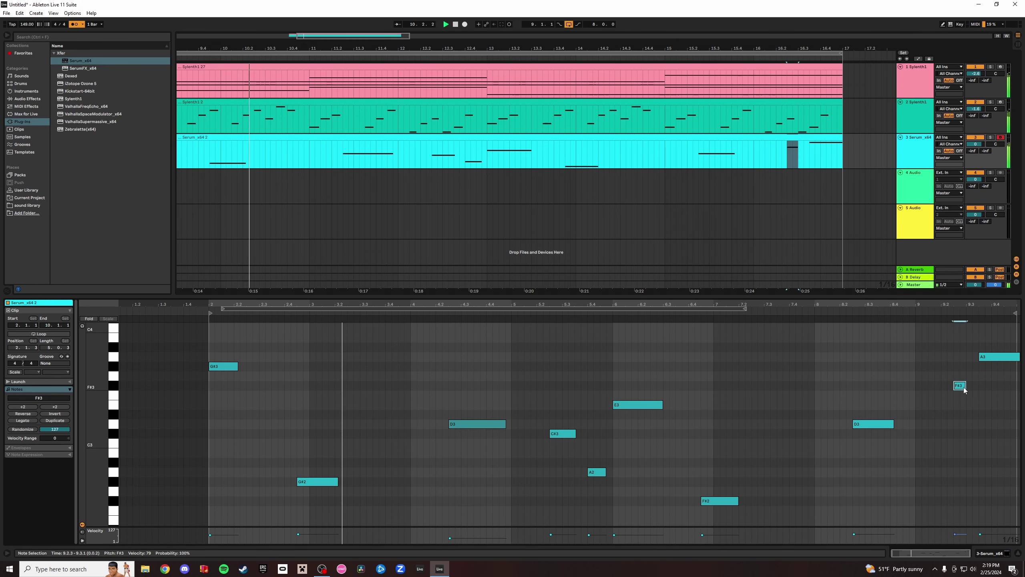
{"action": "left_click", "coordinate": [994, 356]}
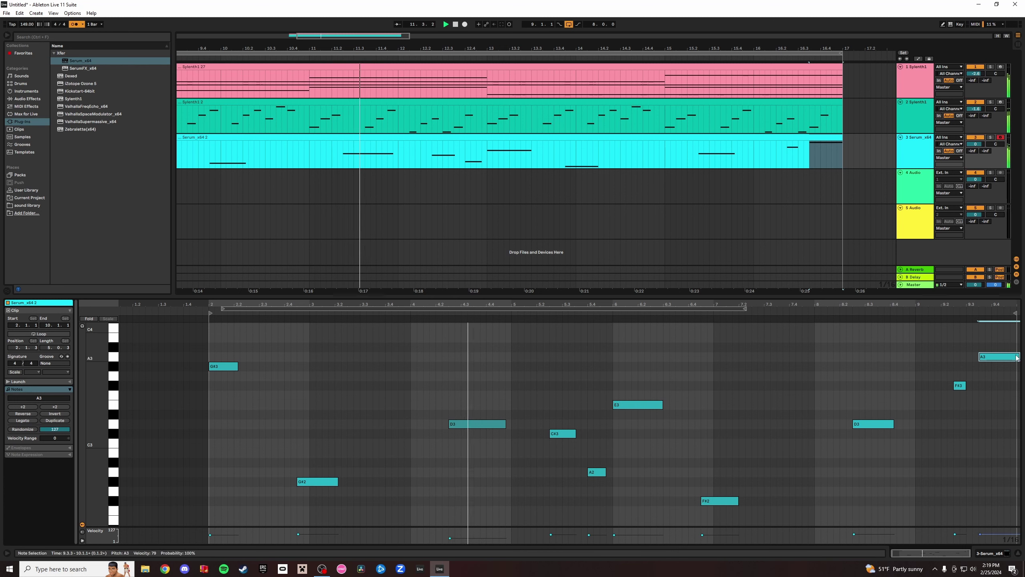
{"action": "left_click_drag", "start_coordinate": [1021, 357], "coordinate": [1016, 360]}
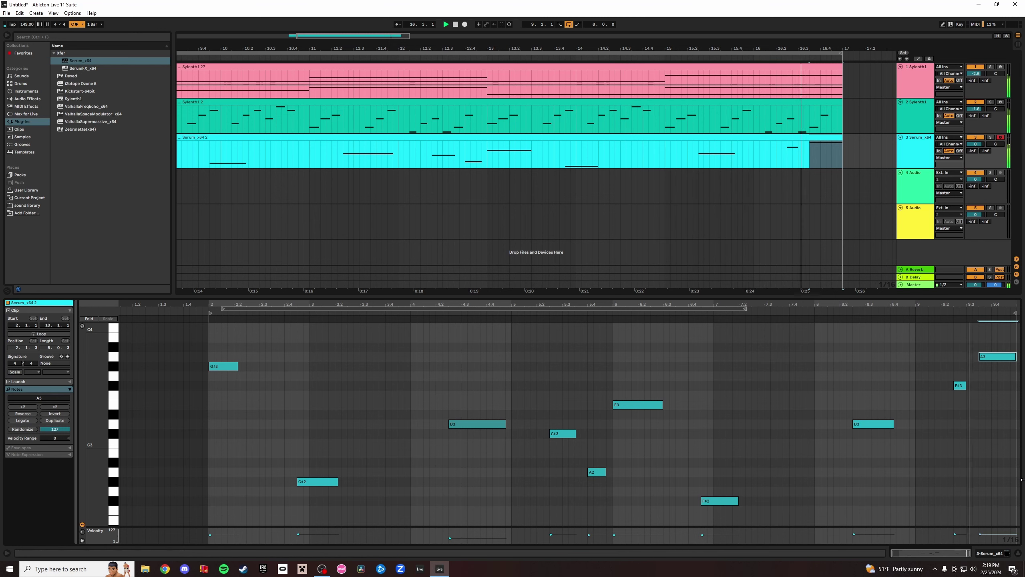
Lower the F#3 note at 9.2.3 to A2.
{"action": "left_click", "coordinate": [963, 385]}
{"action": "key", "text": "Down"}
{"action": "key", "text": "Down"}
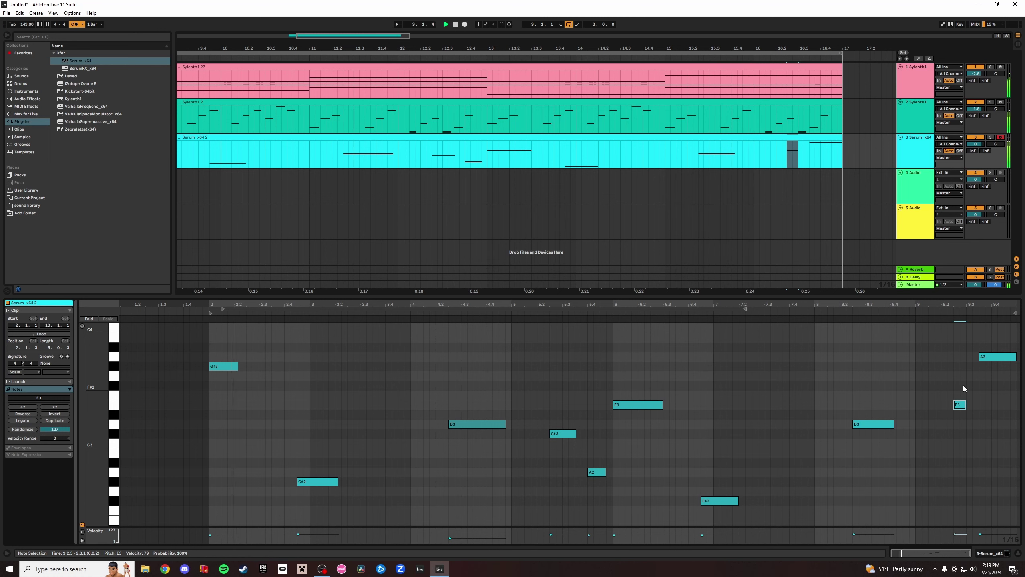
{"action": "key", "text": "Down"}
{"action": "key", "text": "Down"}
{"action": "key", "text": "Down"}
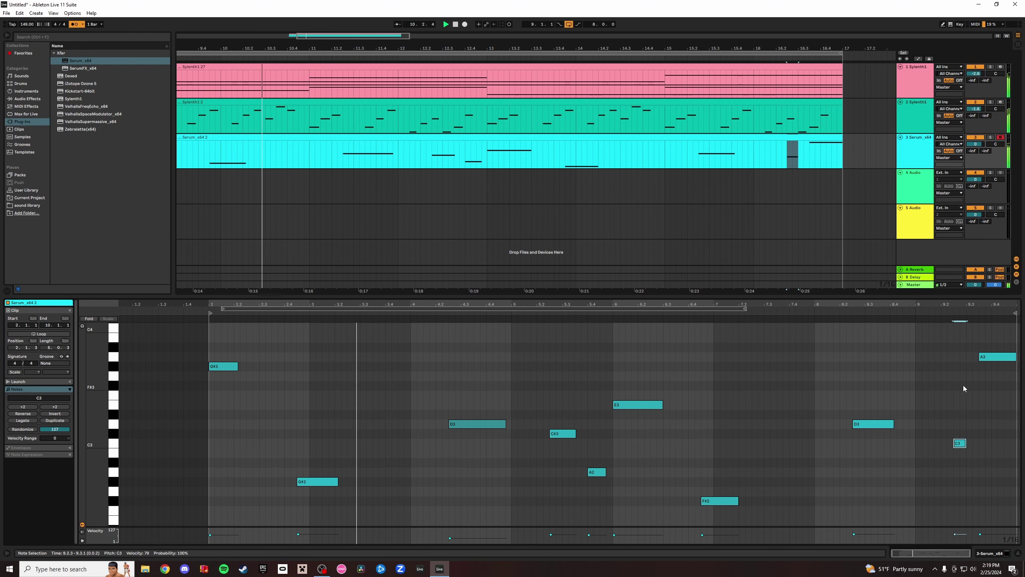
{"action": "key", "text": "Down"}
{"action": "key", "text": "Down"}
{"action": "key", "text": "Down"}
{"action": "key", "text": "Down"}
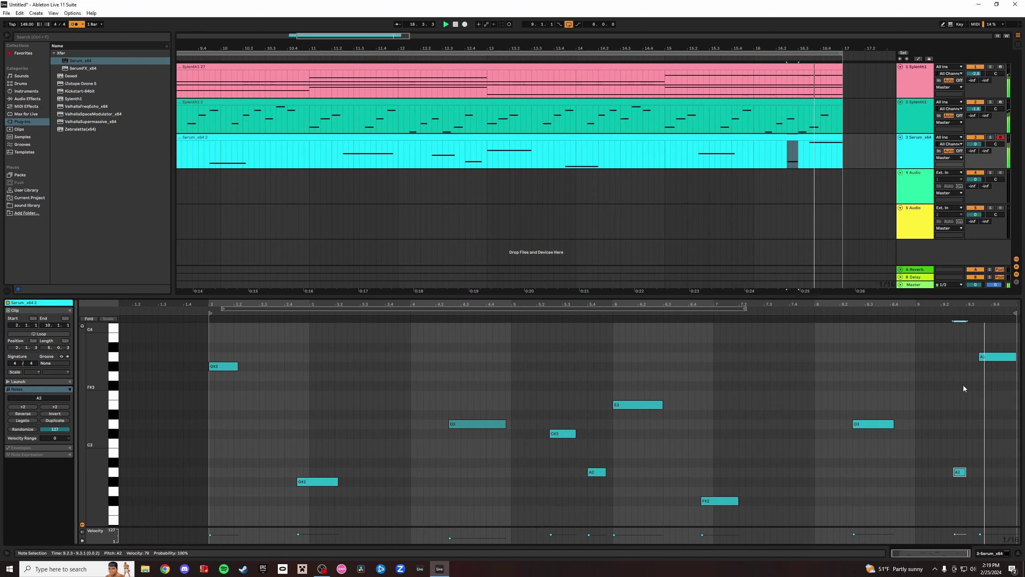
Turn the metronome off and raise the A2 note at 9.2.3 to C#3.
{"action": "left_click", "coordinate": [73, 27]}
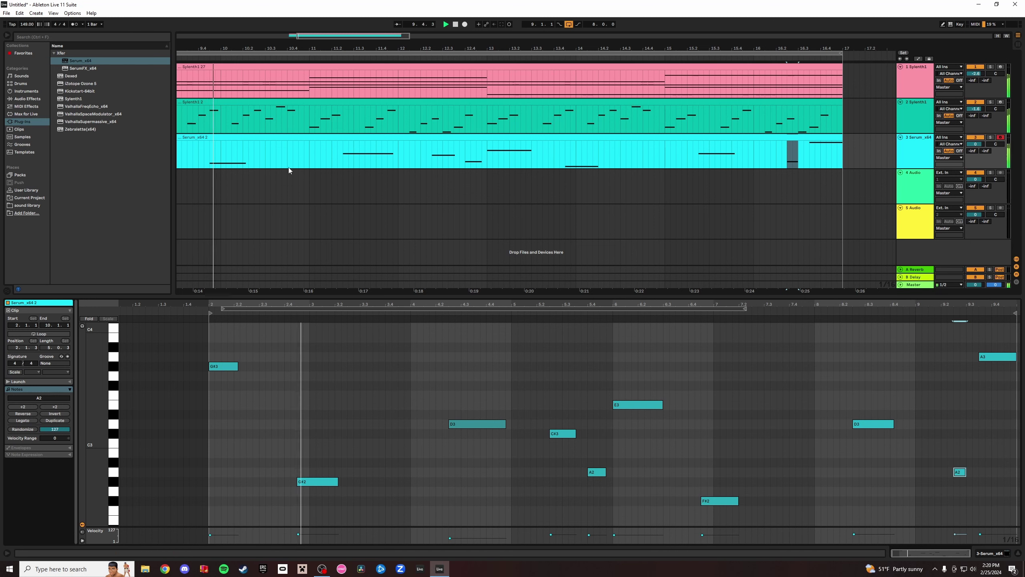
{"action": "key", "text": "Up"}
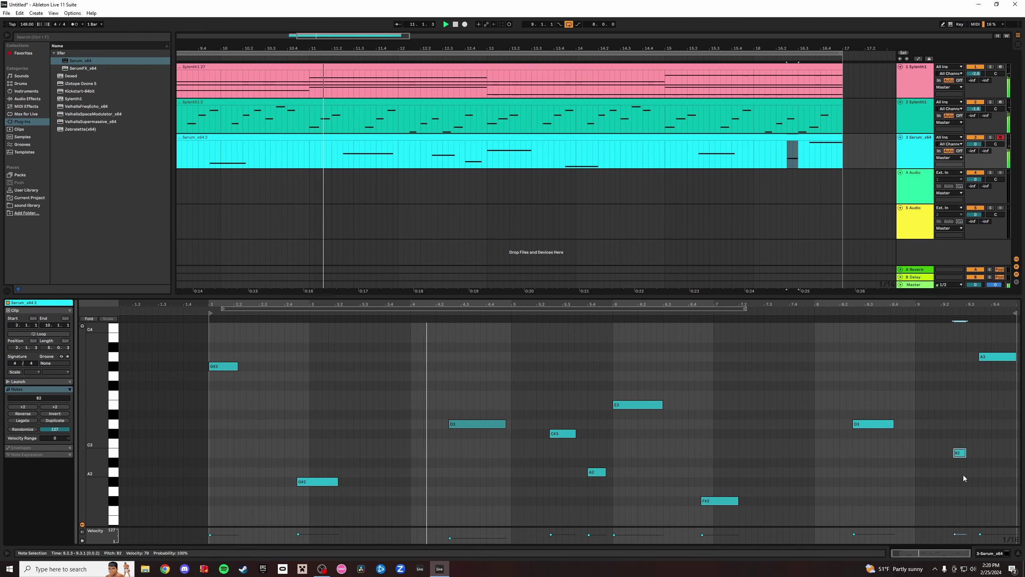
{"action": "key", "text": "Up"}
{"action": "key", "text": "Up"}
{"action": "key", "text": "Up"}
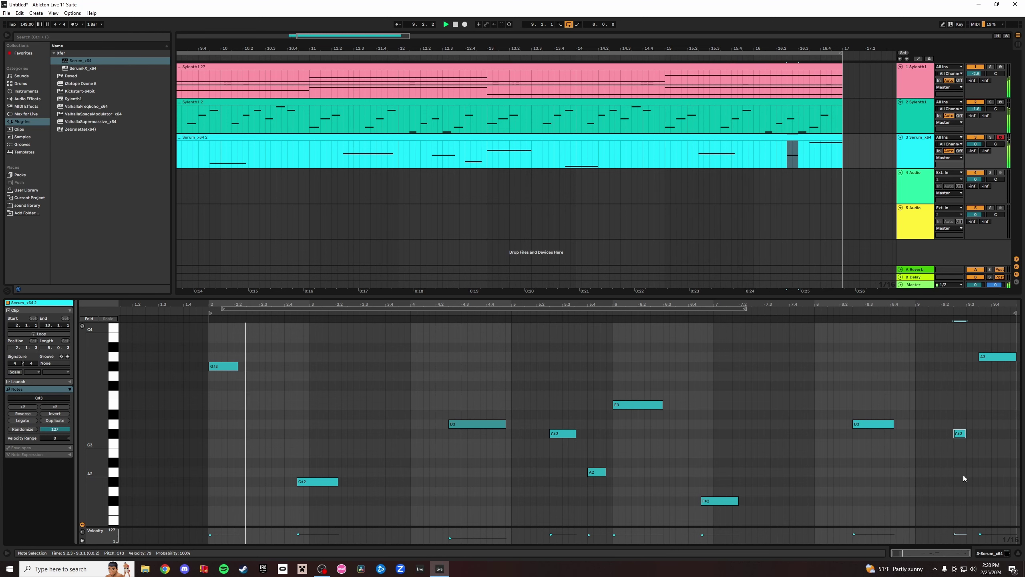
Restart playback of the loop and insert an empty MIDI track directly below the Serum track.
{"action": "left_click_drag", "start_coordinate": [626, 47], "coordinate": [626, 8]}
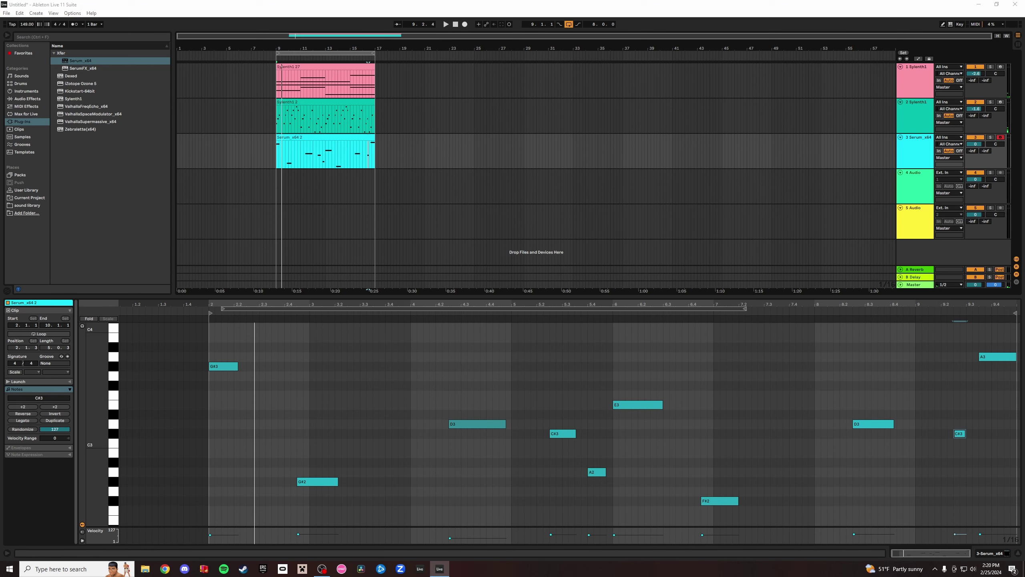
{"action": "left_click_drag", "start_coordinate": [336, 43], "coordinate": [449, 44]}
{"action": "key", "text": "space"}
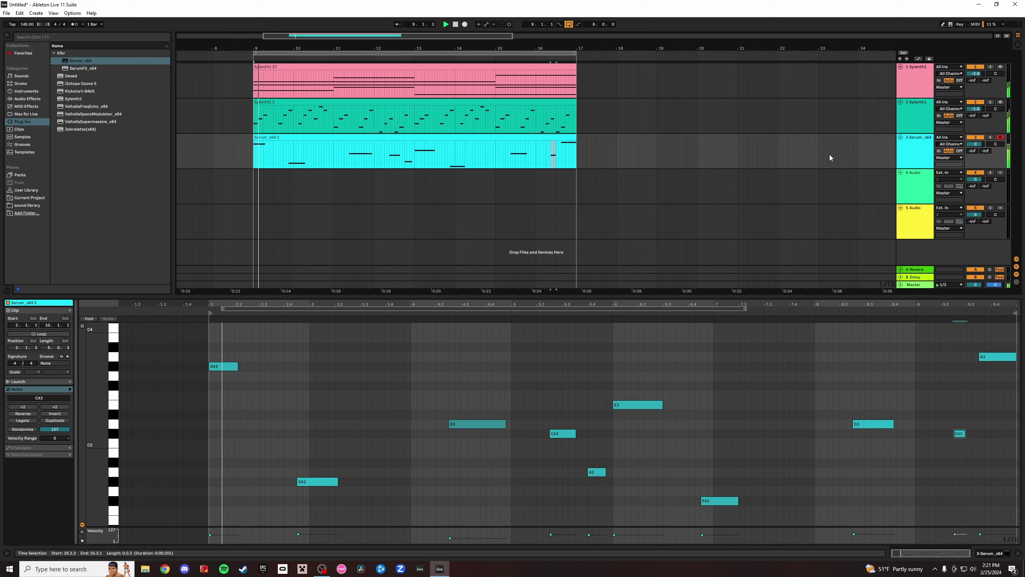
{"action": "left_click", "coordinate": [923, 177]}
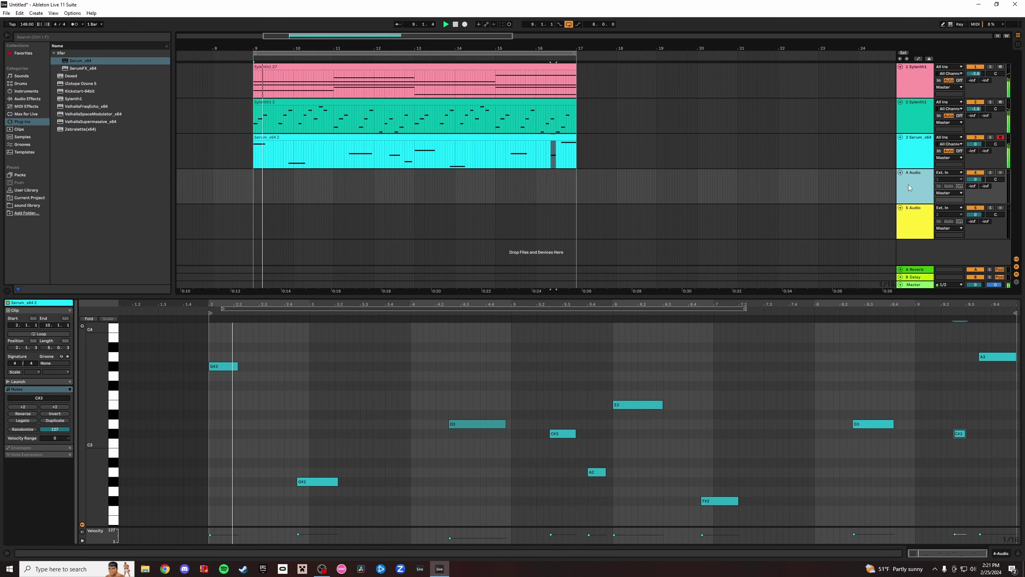
{"action": "left_click_drag", "start_coordinate": [81, 66], "coordinate": [364, 164]}
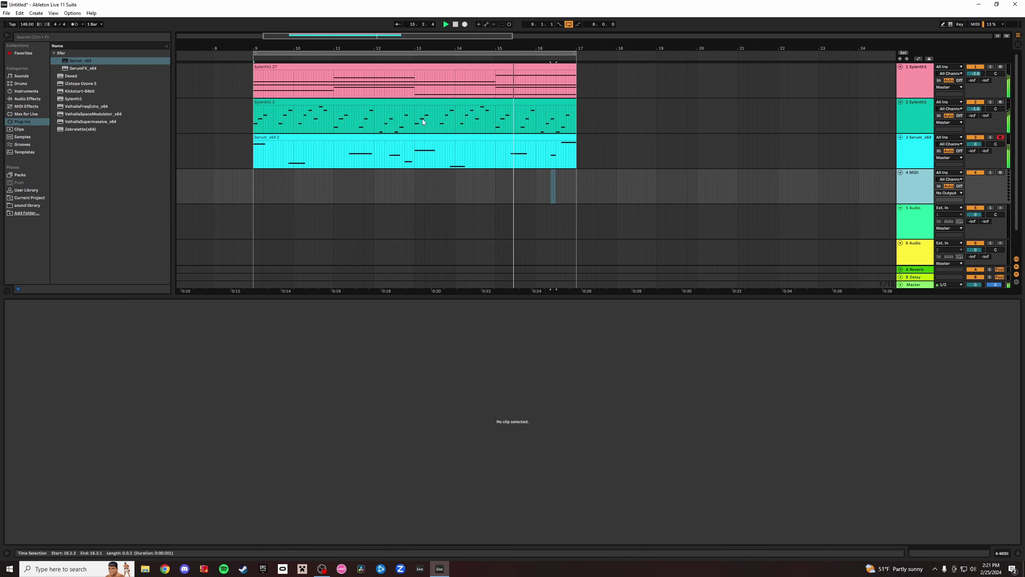
Open Serum on the lead track and set oscillator A's unison detune to 0.36 while the track is temporarily soloed.
{"action": "double_click", "coordinate": [899, 143]}
{"action": "left_click", "coordinate": [26, 472]}
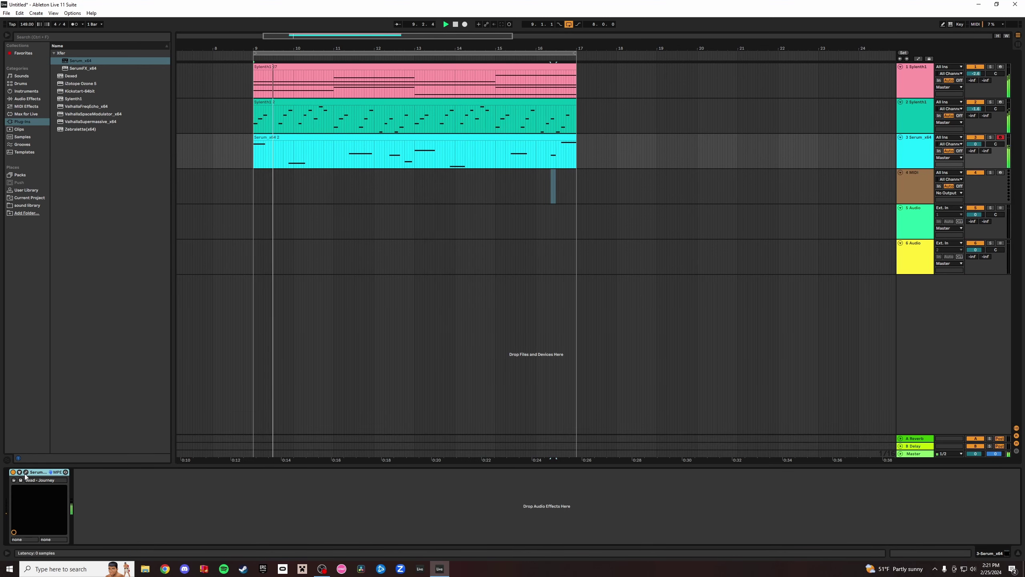
{"action": "key", "text": "space"}
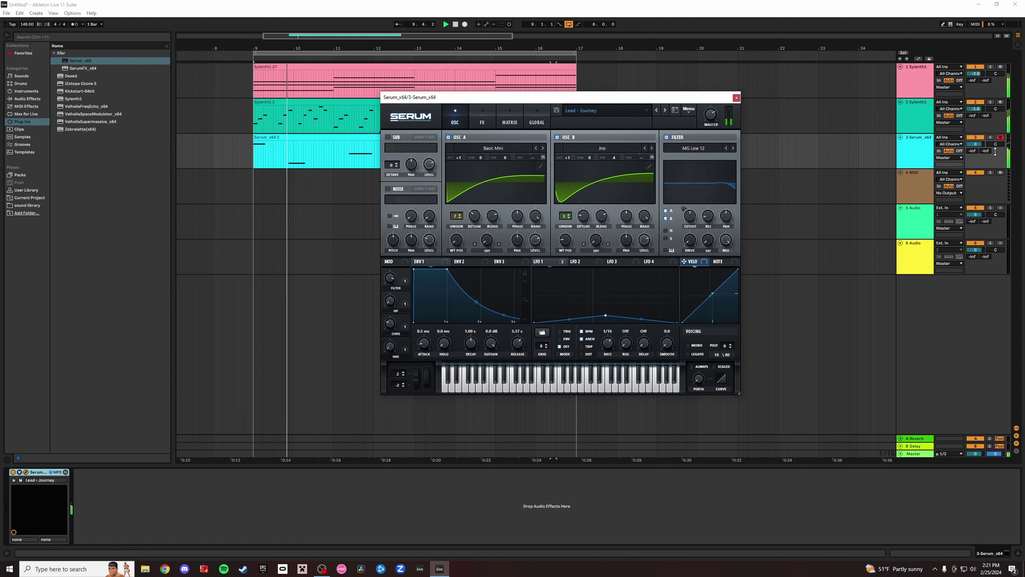
{"action": "left_click", "coordinate": [989, 138]}
{"action": "left_click_drag", "start_coordinate": [476, 215], "coordinate": [470, 224]}
{"action": "left_click", "coordinate": [461, 214]}
{"action": "left_click", "coordinate": [460, 218]}
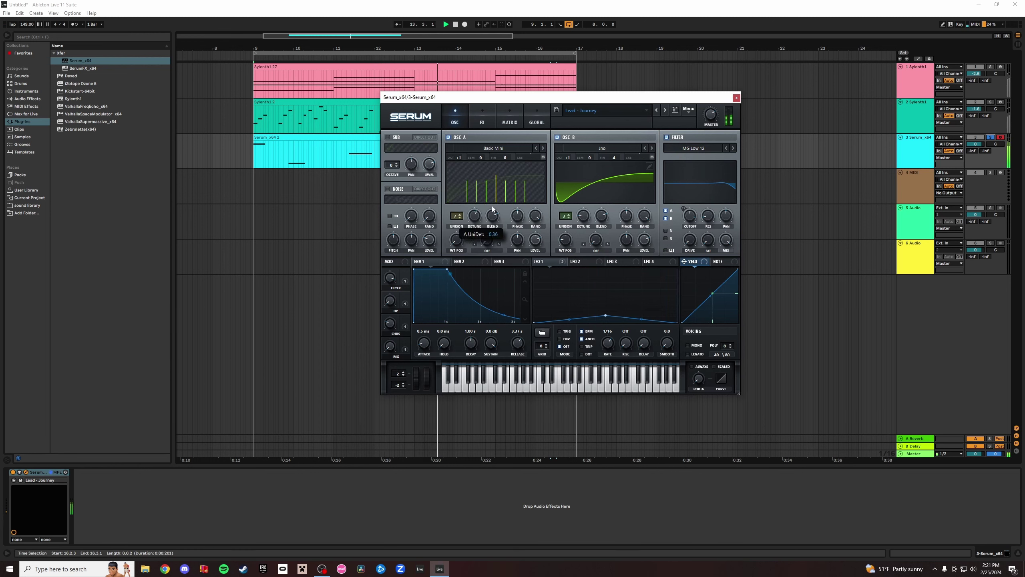
{"action": "left_click", "coordinate": [990, 137]}
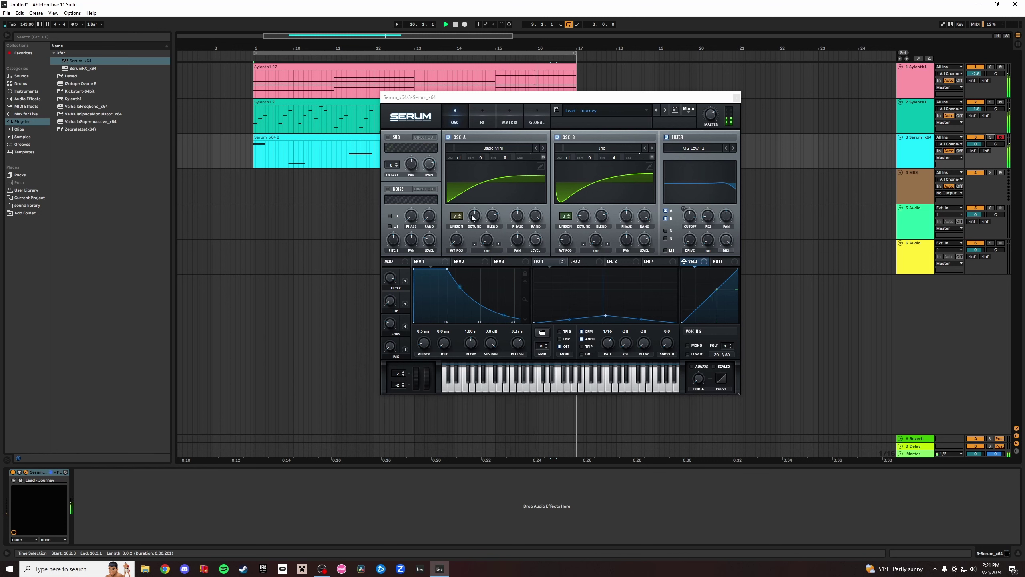
Set oscillator B to 4 unison voices with a detune of 0.15.
{"action": "left_click", "coordinate": [569, 214]}
{"action": "left_click_drag", "start_coordinate": [583, 218], "coordinate": [584, 210]}
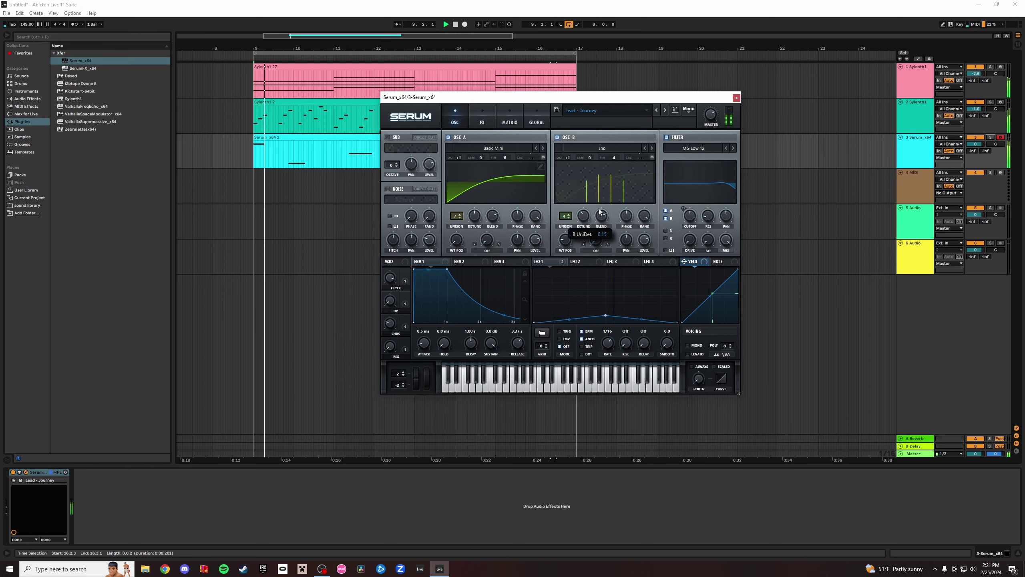
Audition oscillator B at octave 0 in solo and in the mix, and restore its octave to +1.
{"action": "left_click", "coordinate": [990, 137]}
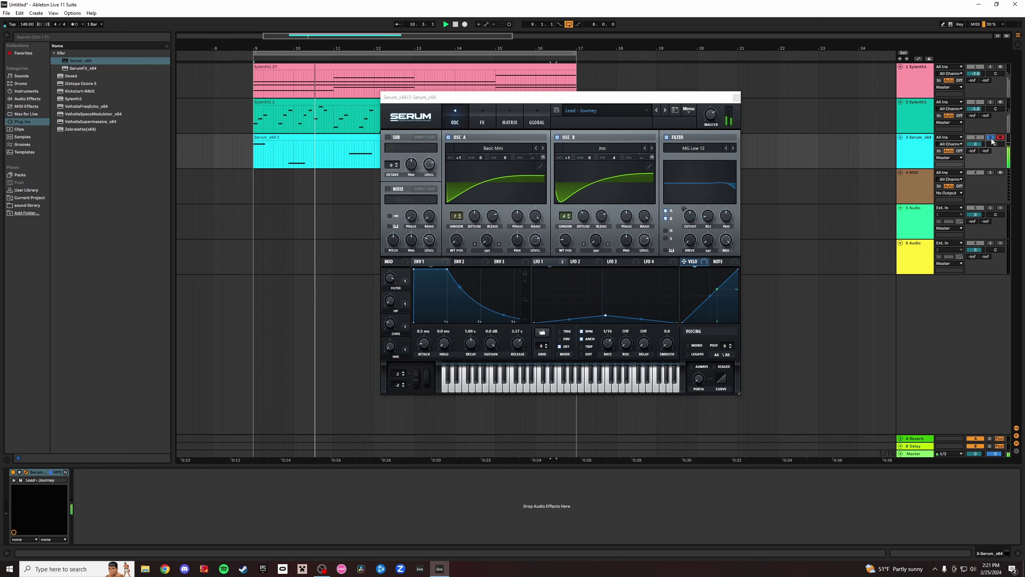
{"action": "left_click", "coordinate": [557, 157]}
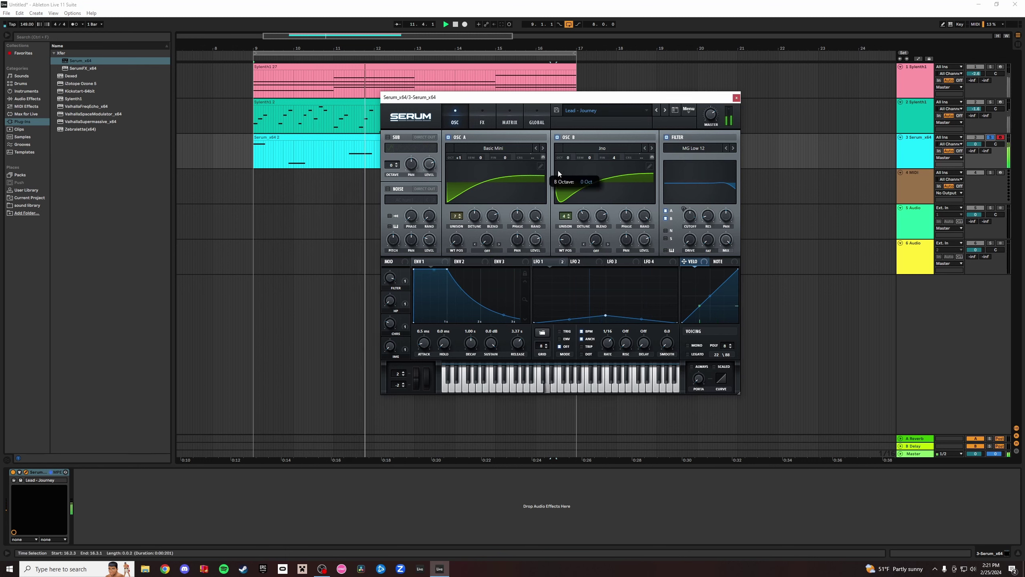
{"action": "mouse_move", "coordinate": [558, 170]}
{"action": "left_mouse_down"}
{"action": "mouse_move", "coordinate": [548, 184]}
{"action": "mouse_move", "coordinate": [577, 160]}
{"action": "mouse_move", "coordinate": [569, 183]}
{"action": "left_mouse_up"}
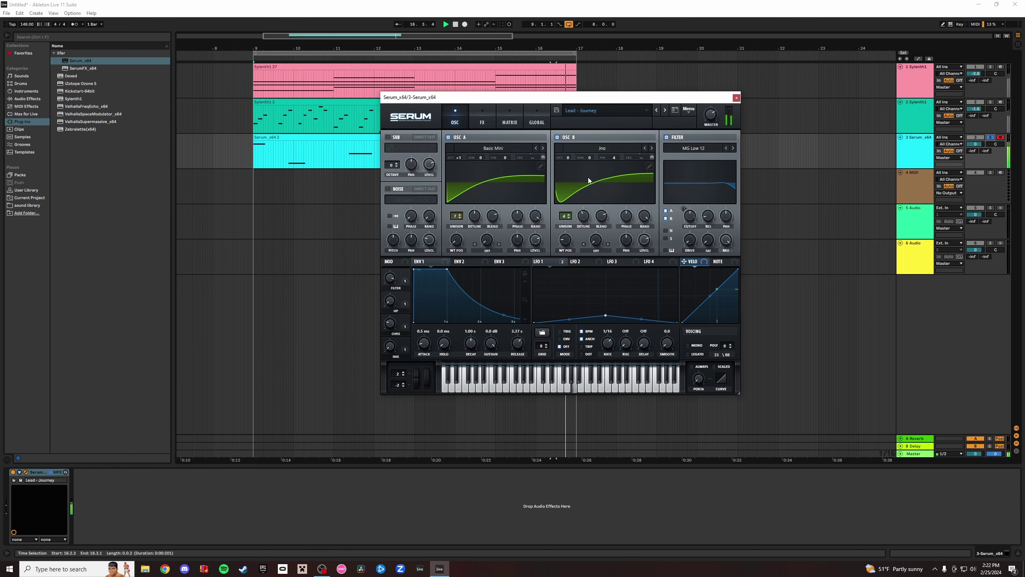
{"action": "left_click", "coordinate": [990, 137]}
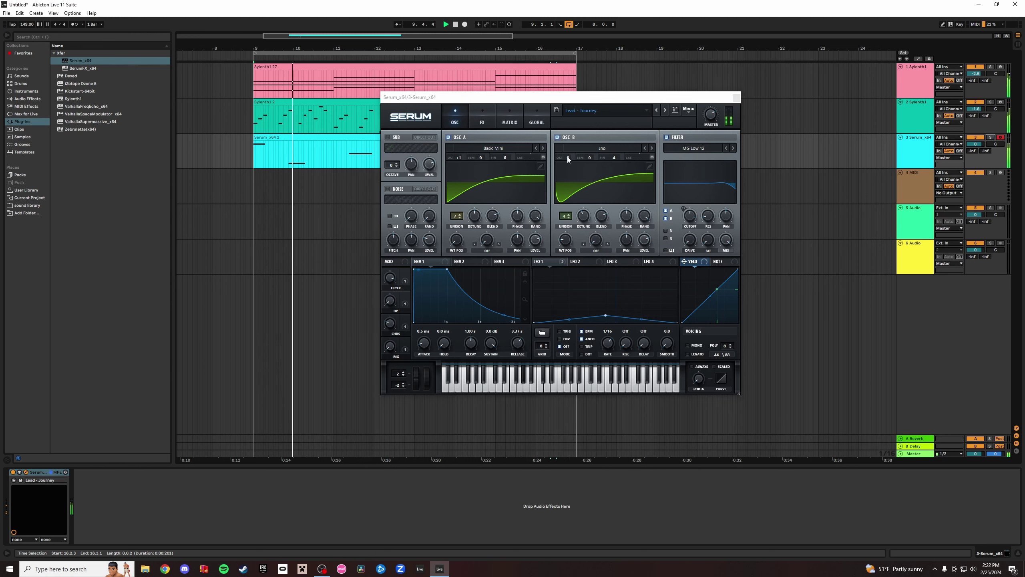
{"action": "left_click_drag", "start_coordinate": [566, 159], "coordinate": [579, 150]}
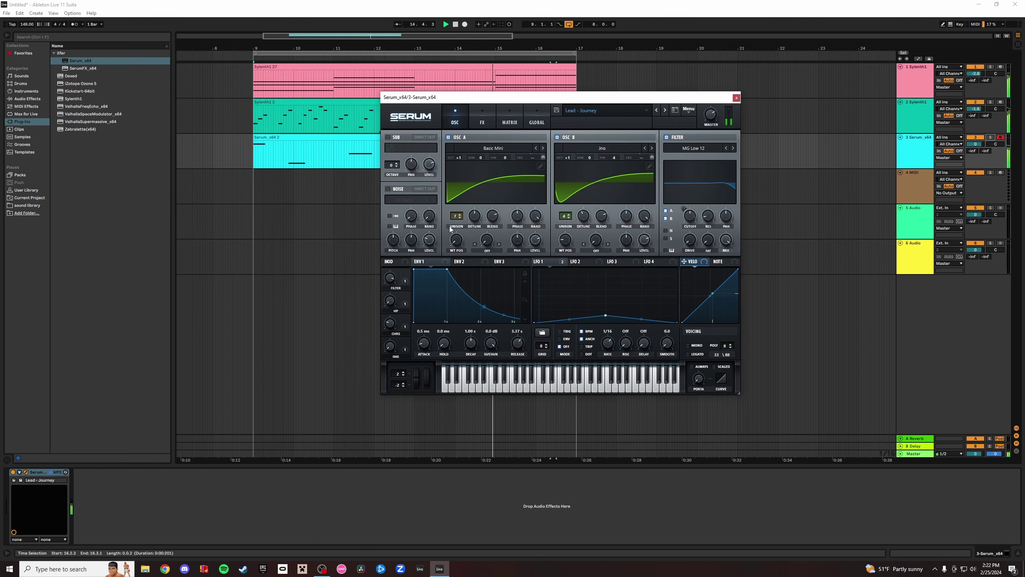
Change oscillator A's wavetable position to a narrow pulse shape, solo the lead, and raise its warp in Sync 1/2 Win mode.
{"action": "left_click_drag", "start_coordinate": [456, 239], "coordinate": [473, 213]}
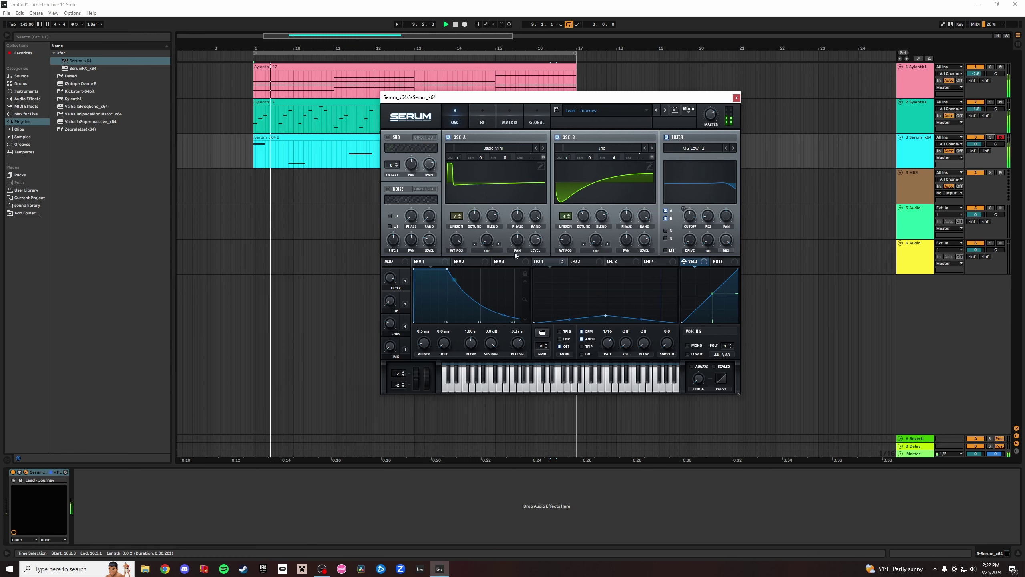
{"action": "left_click", "coordinate": [990, 137]}
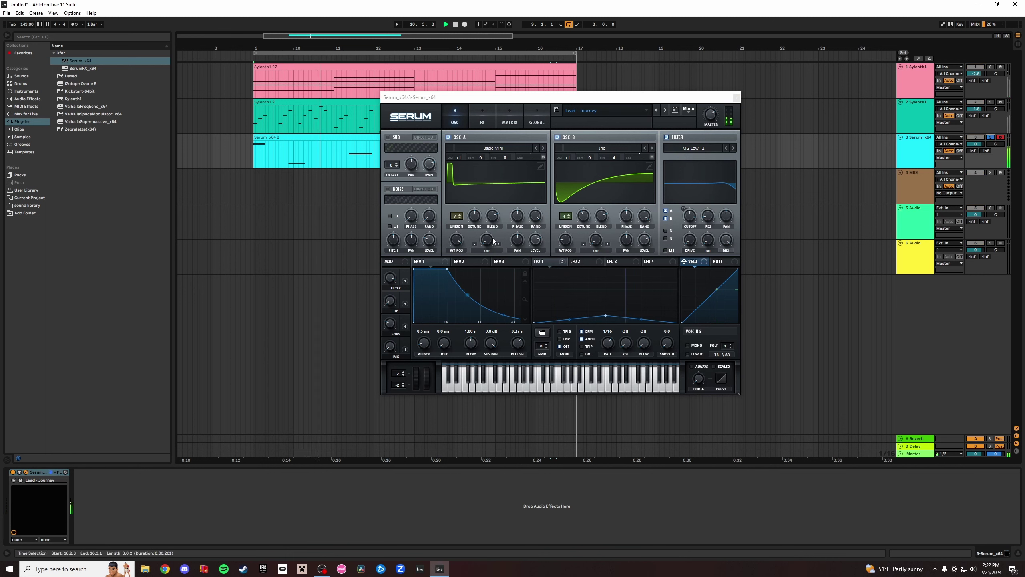
{"action": "left_click", "coordinate": [500, 244]}
{"action": "left_click", "coordinate": [499, 244]}
{"action": "mouse_move", "coordinate": [488, 240]}
{"action": "left_mouse_down"}
{"action": "mouse_move", "coordinate": [515, 223]}
{"action": "mouse_move", "coordinate": [504, 231]}
{"action": "left_mouse_up"}
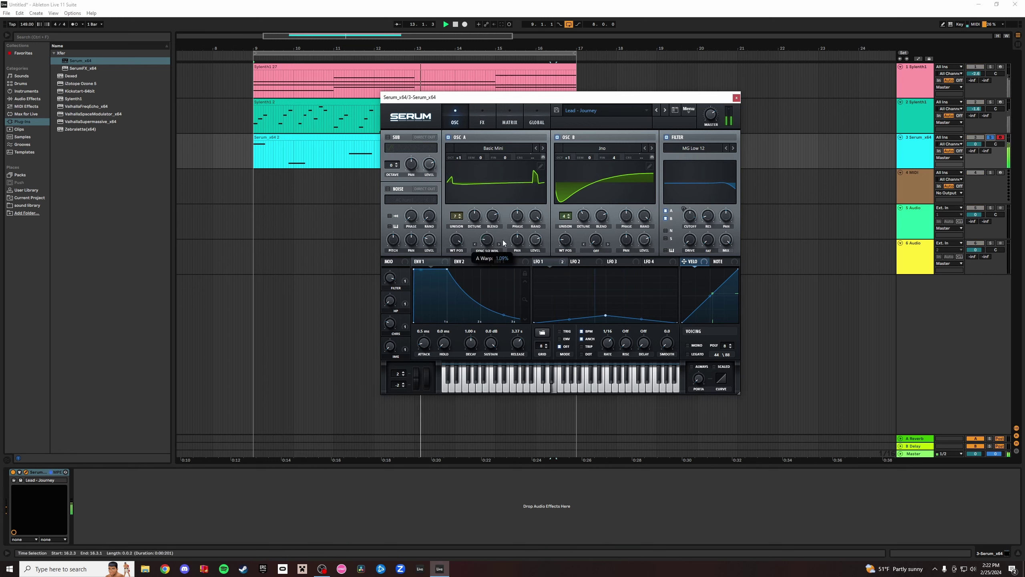
{"action": "left_click_drag", "start_coordinate": [510, 237], "coordinate": [570, 270]}
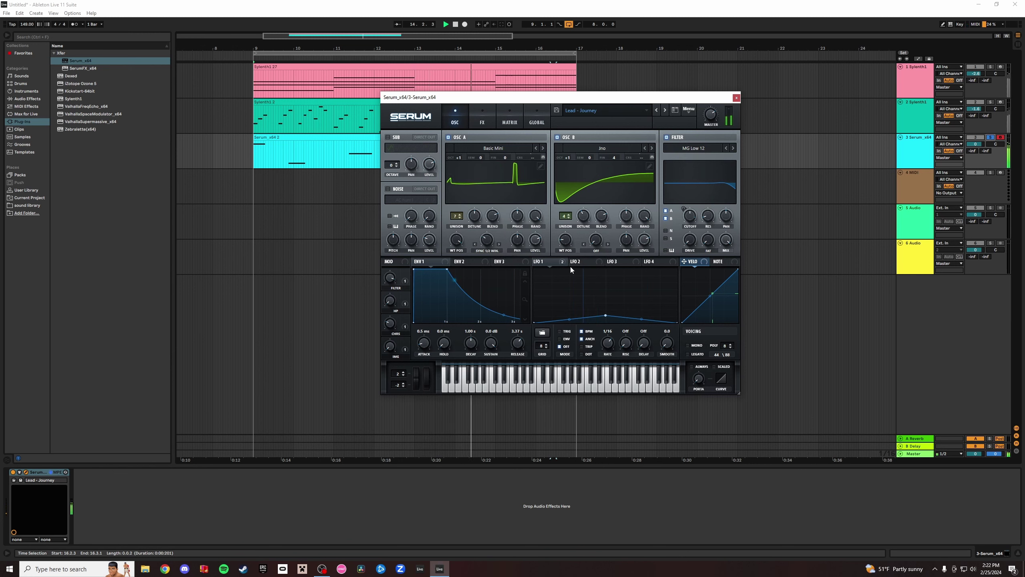
Assign LFO 2 to oscillator A's warp and reshape its triangle with a lower peak, an upward-bowed rise and a sagging fall.
{"action": "left_click", "coordinate": [579, 262]}
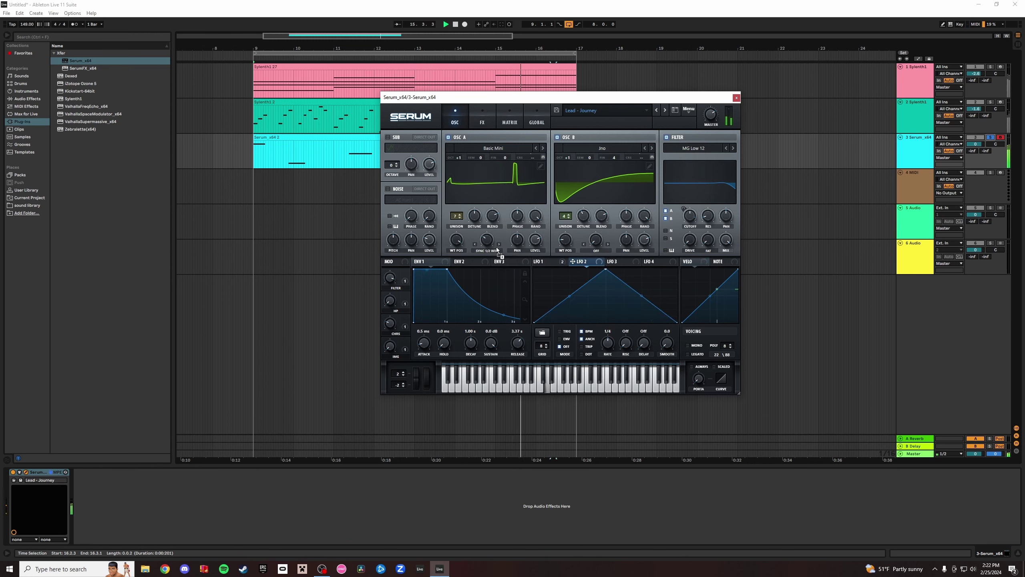
{"action": "mouse_move", "coordinate": [481, 230]}
{"action": "left_mouse_down"}
{"action": "mouse_move", "coordinate": [504, 233]}
{"action": "mouse_move", "coordinate": [508, 223]}
{"action": "mouse_move", "coordinate": [484, 227]}
{"action": "left_mouse_up"}
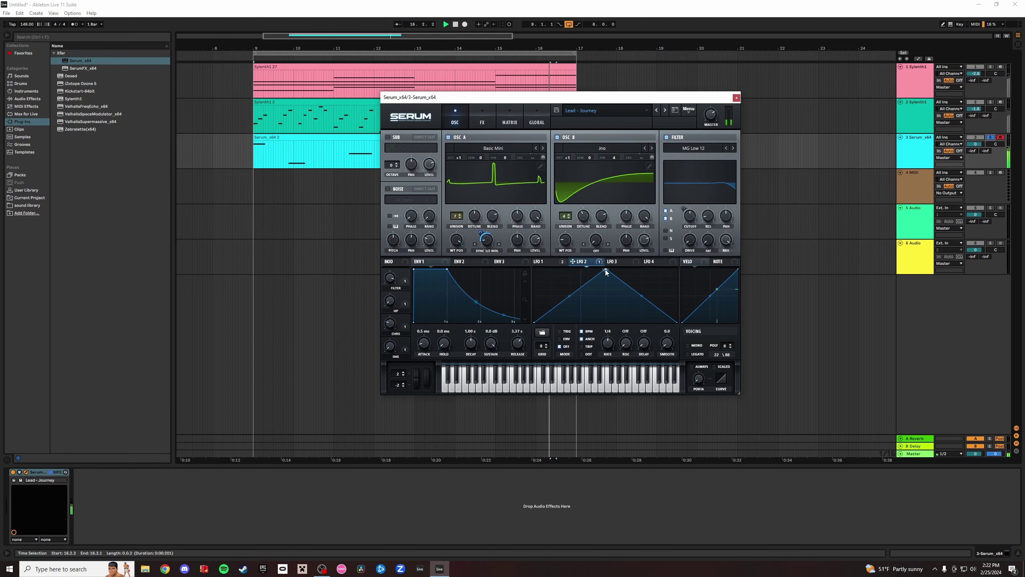
{"action": "left_click_drag", "start_coordinate": [606, 272], "coordinate": [573, 308]}
{"action": "left_click_drag", "start_coordinate": [642, 308], "coordinate": [636, 321]}
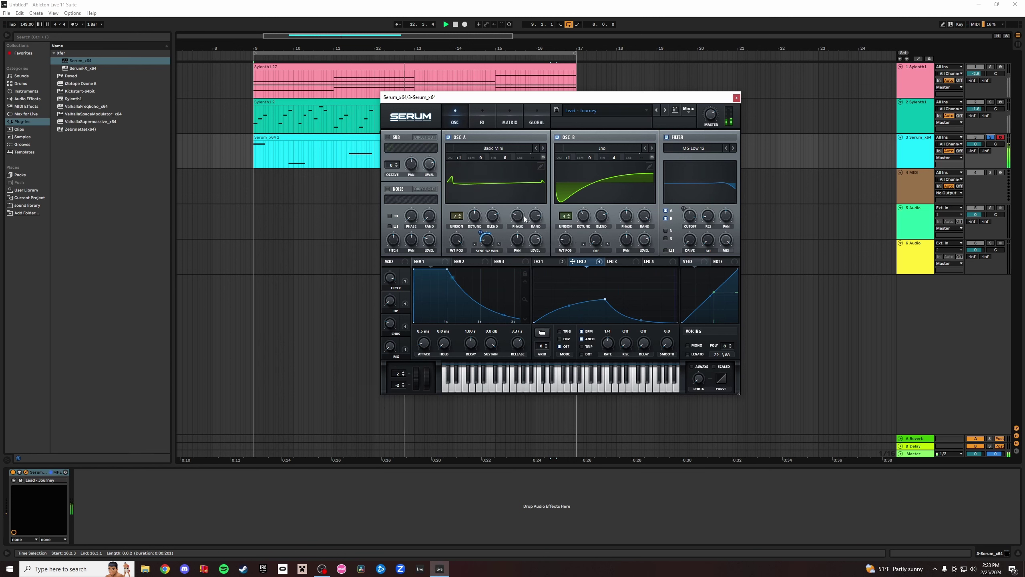
{"action": "mouse_move", "coordinate": [488, 229]}
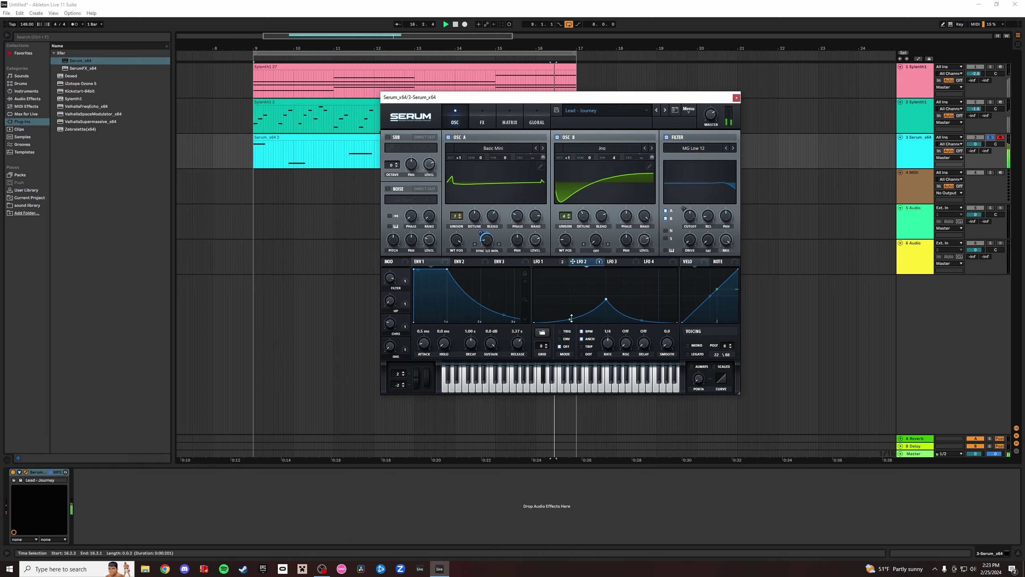
{"action": "left_click_drag", "start_coordinate": [570, 318], "coordinate": [570, 306]}
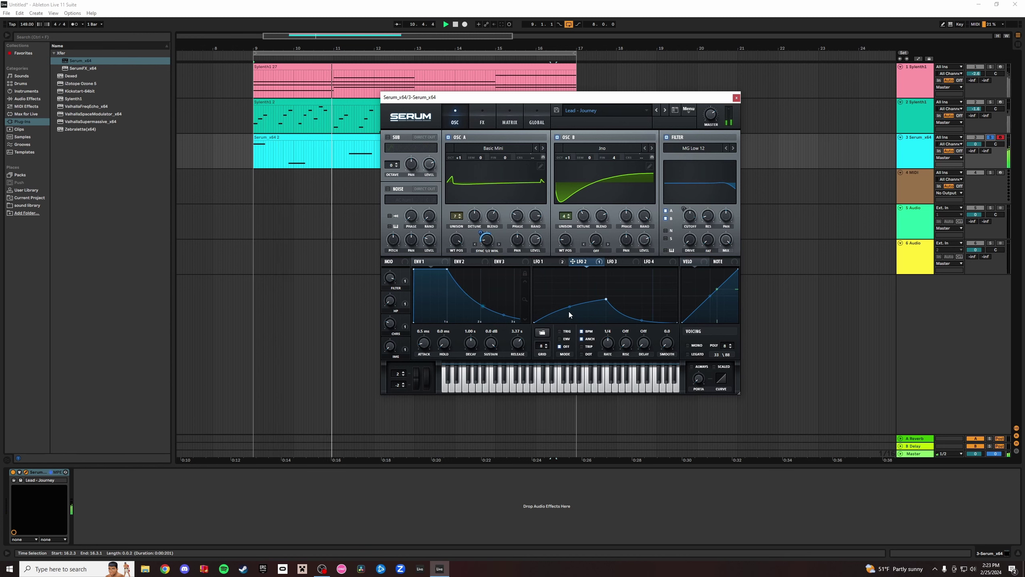
Refine the upward bow of LFO 2's rising segment and listen to the lead in the full mix.
{"action": "left_click_drag", "start_coordinate": [570, 308], "coordinate": [572, 306]}
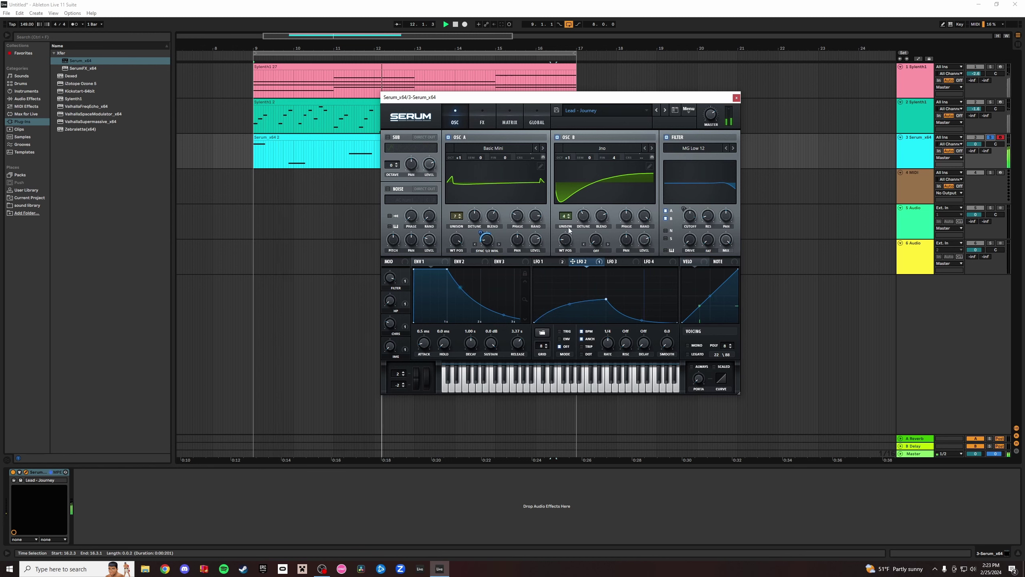
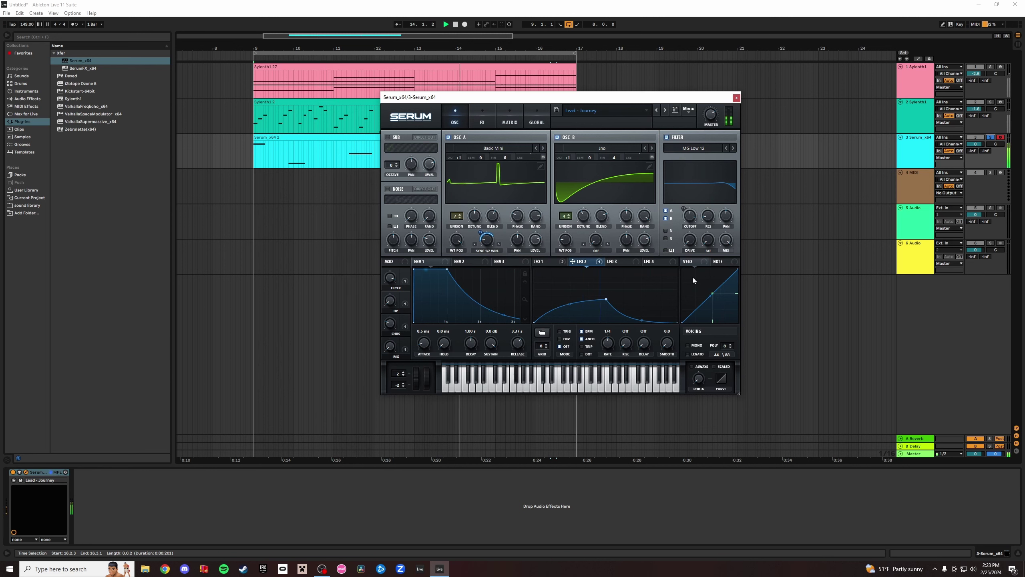
{"action": "left_click", "coordinate": [991, 138]}
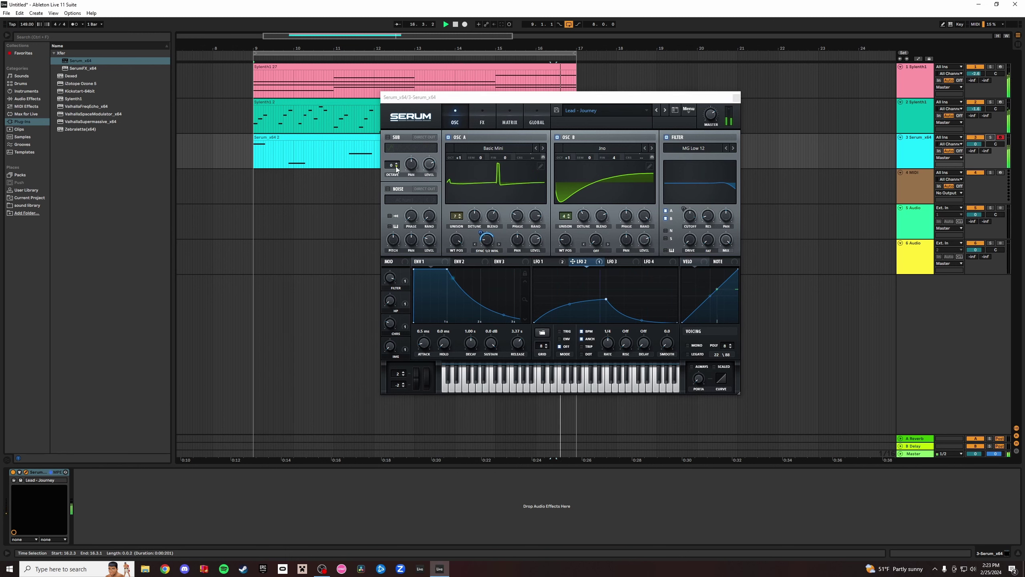
Enable the sub oscillator, route it direct out, and audition its waveforms at octave -1 with different levels.
{"action": "left_click", "coordinate": [388, 137]}
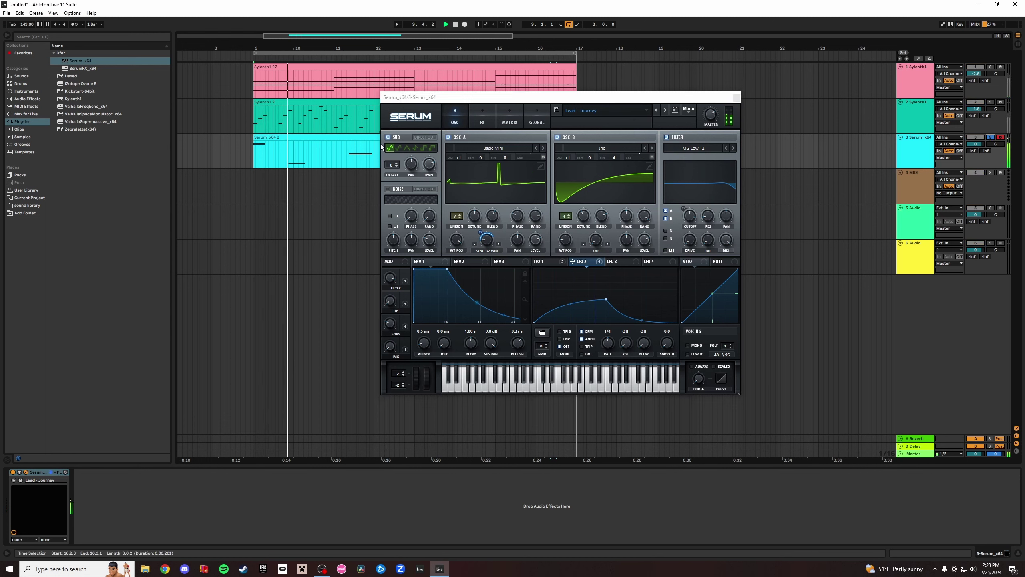
{"action": "left_click", "coordinate": [431, 148]}
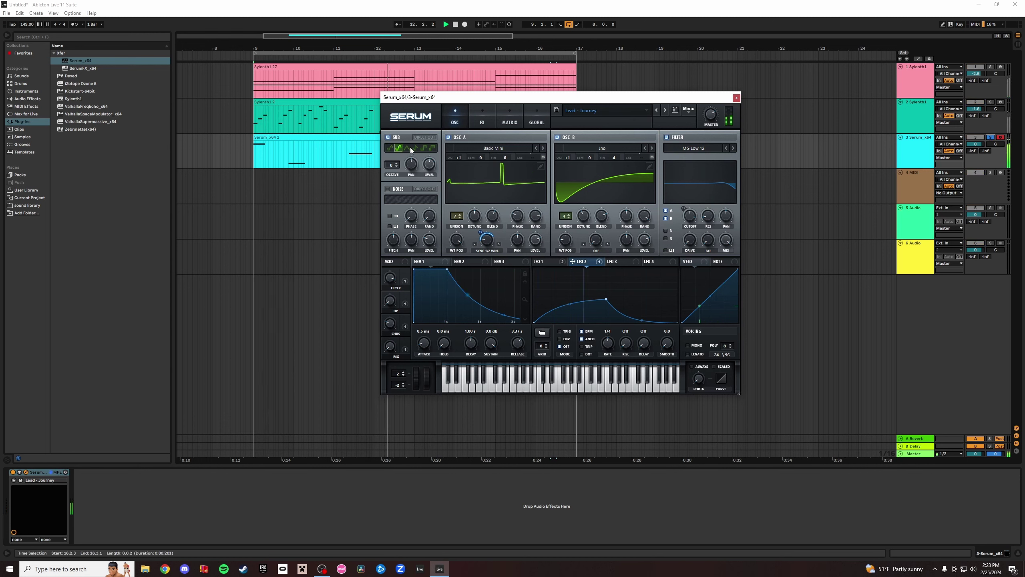
{"action": "left_click", "coordinate": [415, 150]}
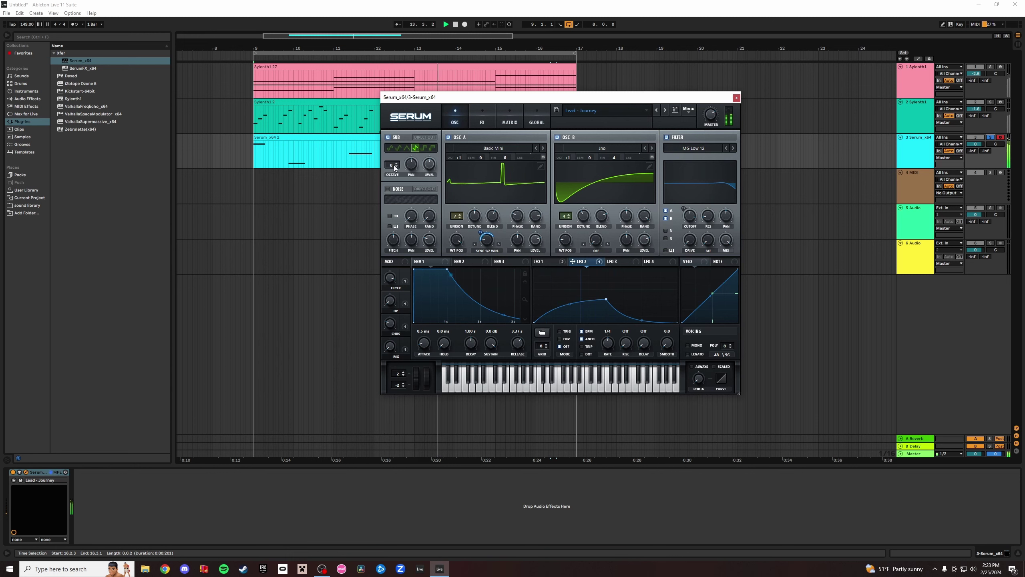
{"action": "left_click_drag", "start_coordinate": [394, 167], "coordinate": [422, 183]}
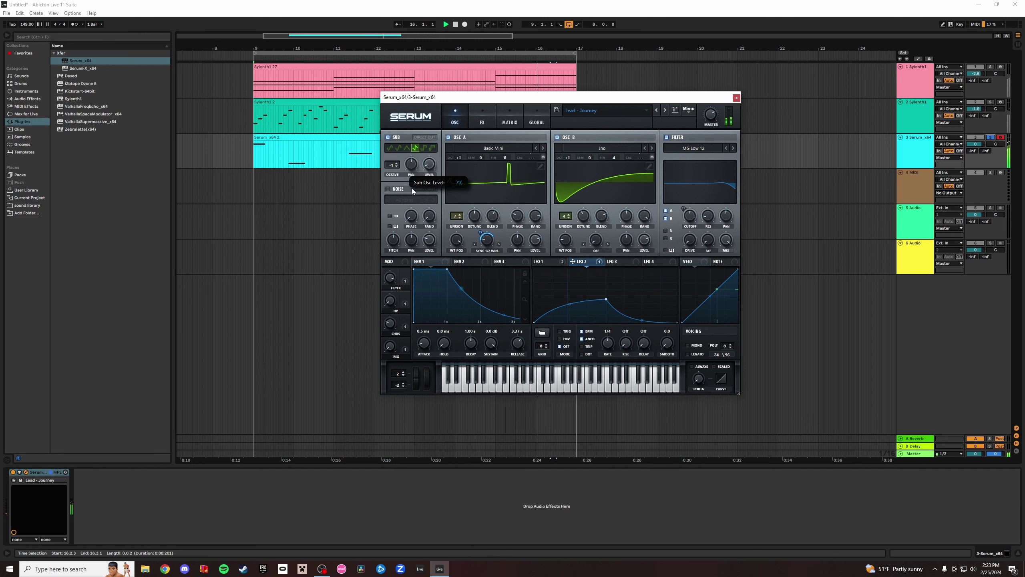
{"action": "left_click_drag", "start_coordinate": [430, 166], "coordinate": [431, 162]}
{"action": "left_click", "coordinate": [424, 148]}
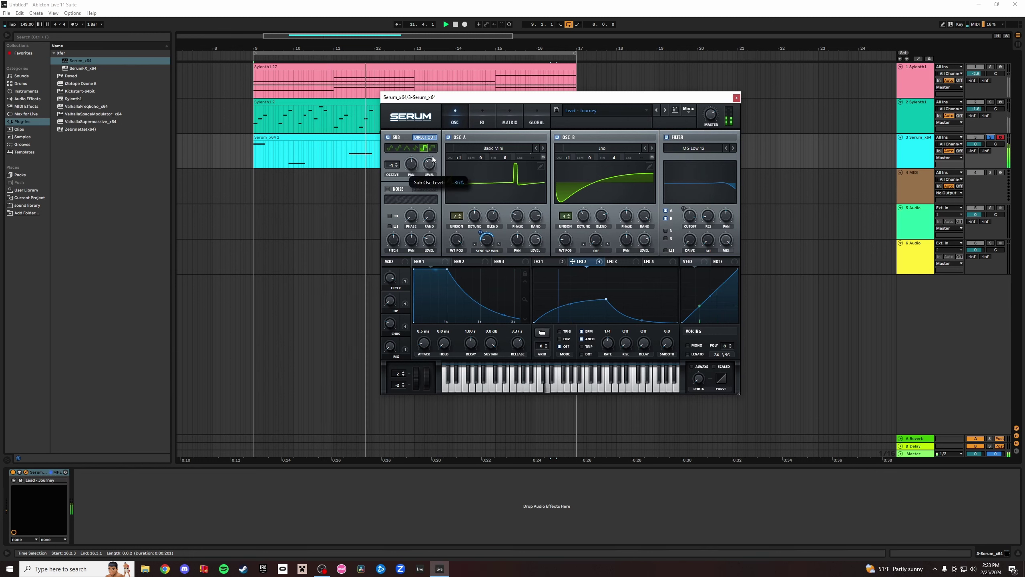
{"action": "left_click", "coordinate": [399, 148]}
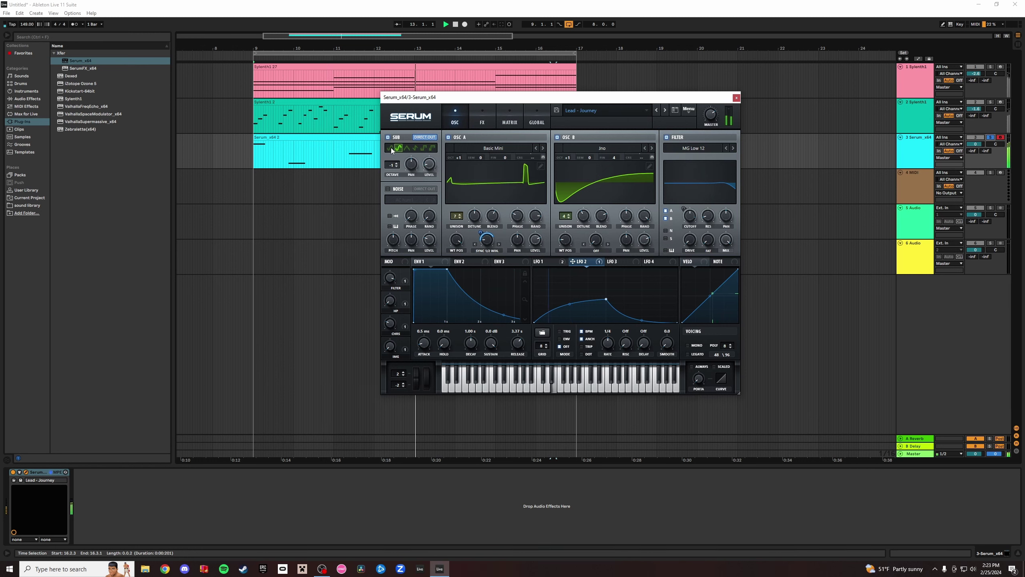
Return the sub oscillator's octave to 0, compare its waveforms and choose the sawtooth.
{"action": "left_click", "coordinate": [398, 163]}
{"action": "left_click", "coordinate": [397, 163]}
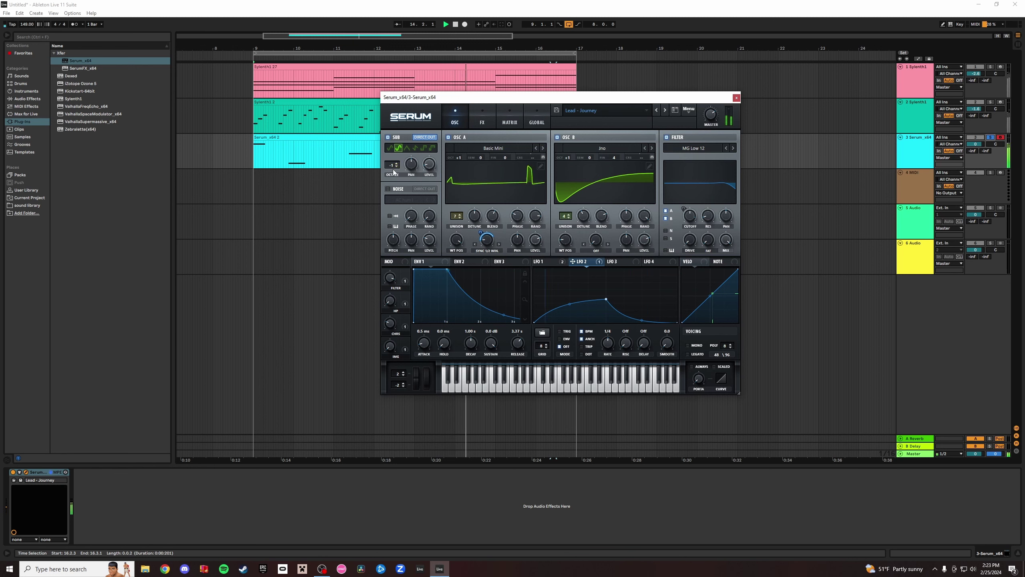
{"action": "left_click", "coordinate": [398, 164]}
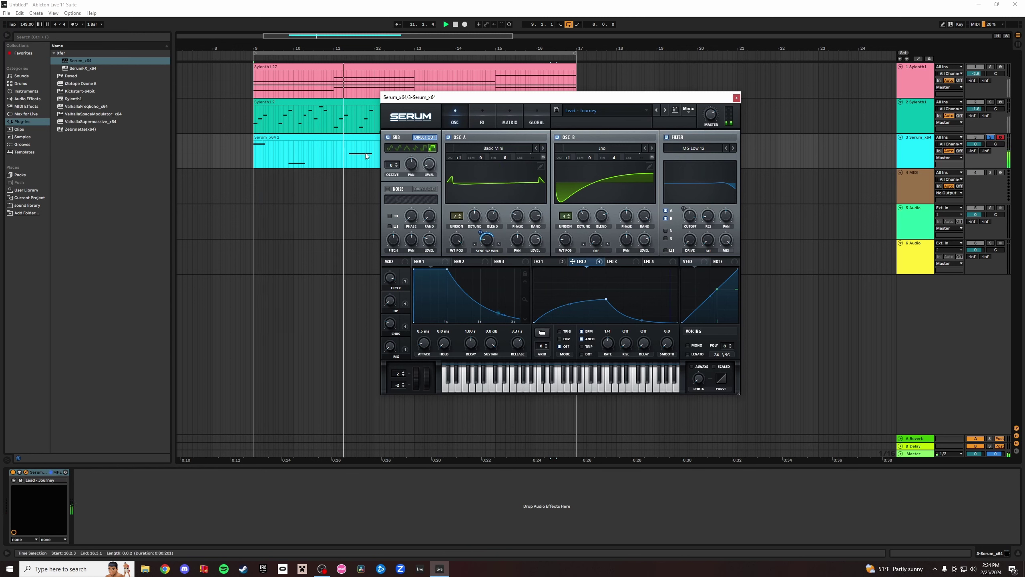
{"action": "left_click", "coordinate": [415, 149]}
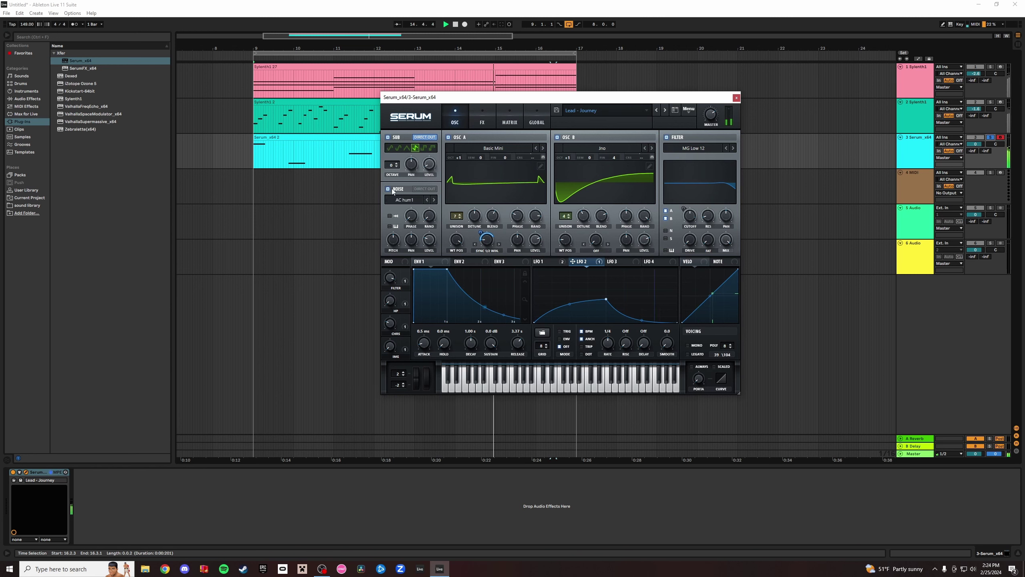
Load the AlphaHz sample into the noise oscillator, route it direct out, and listen to the lead in the mix.
{"action": "left_click", "coordinate": [434, 200]}
{"action": "left_click", "coordinate": [425, 188]}
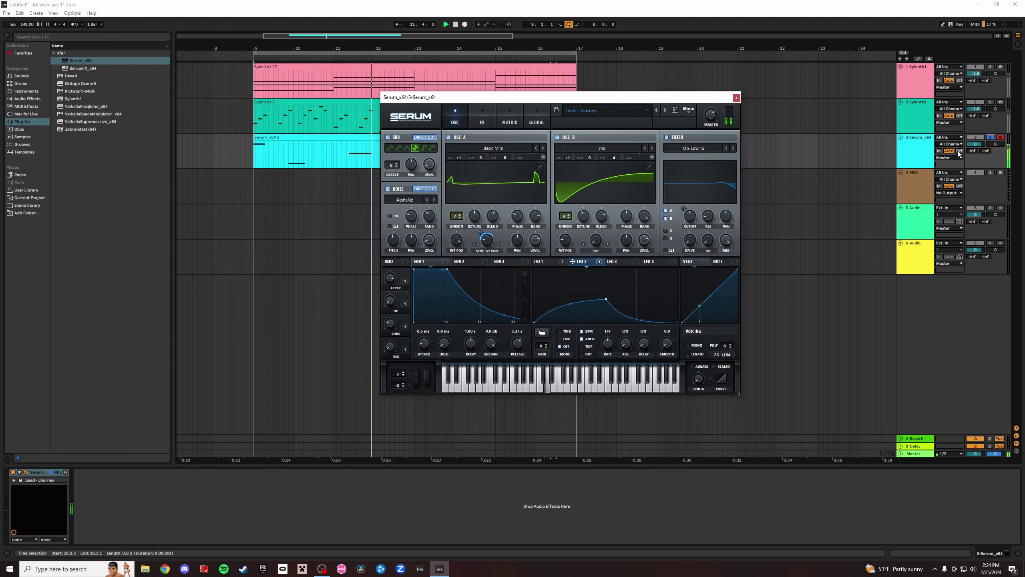
{"action": "left_click", "coordinate": [991, 137]}
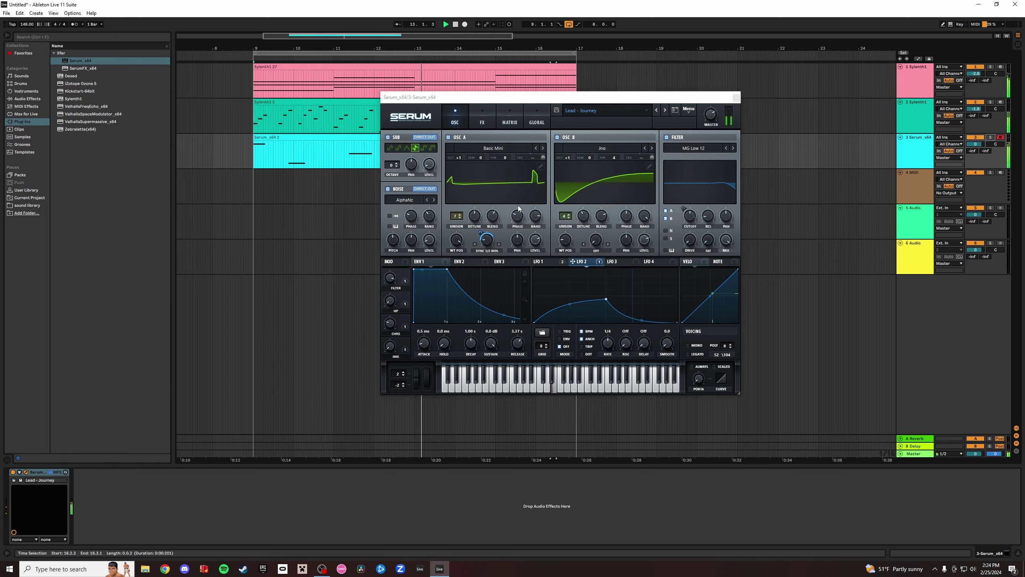
Solo the lead and adjust the mix and first delay time of its chorus effect.
{"action": "left_click", "coordinate": [479, 112]}
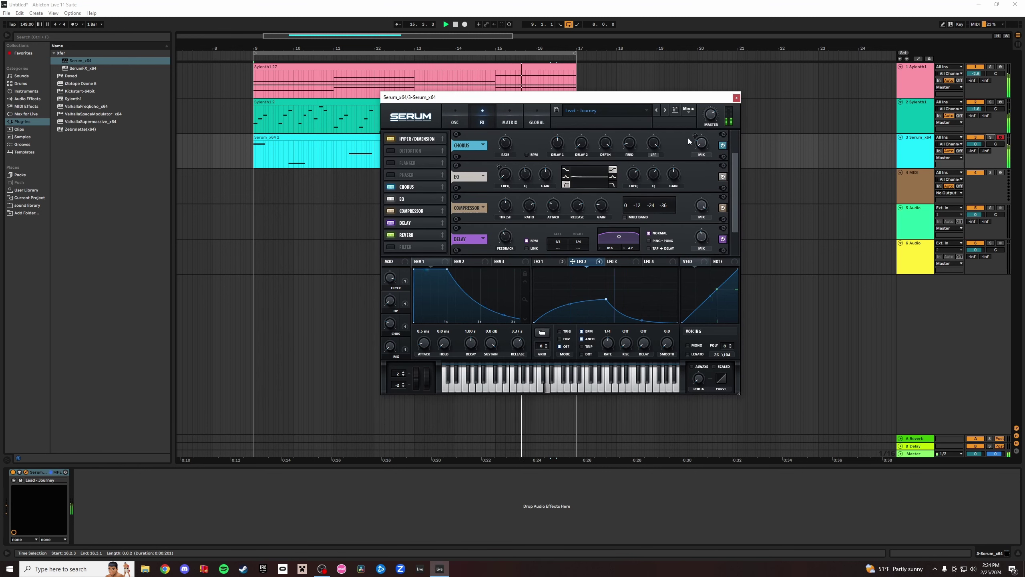
{"action": "left_click", "coordinate": [991, 138]}
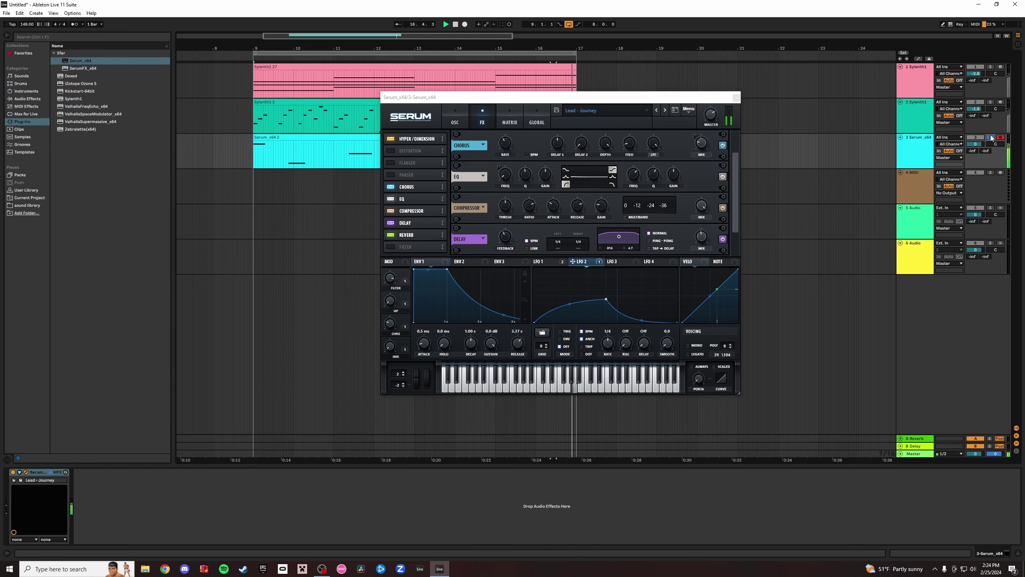
{"action": "left_click_drag", "start_coordinate": [702, 143], "coordinate": [626, 141]}
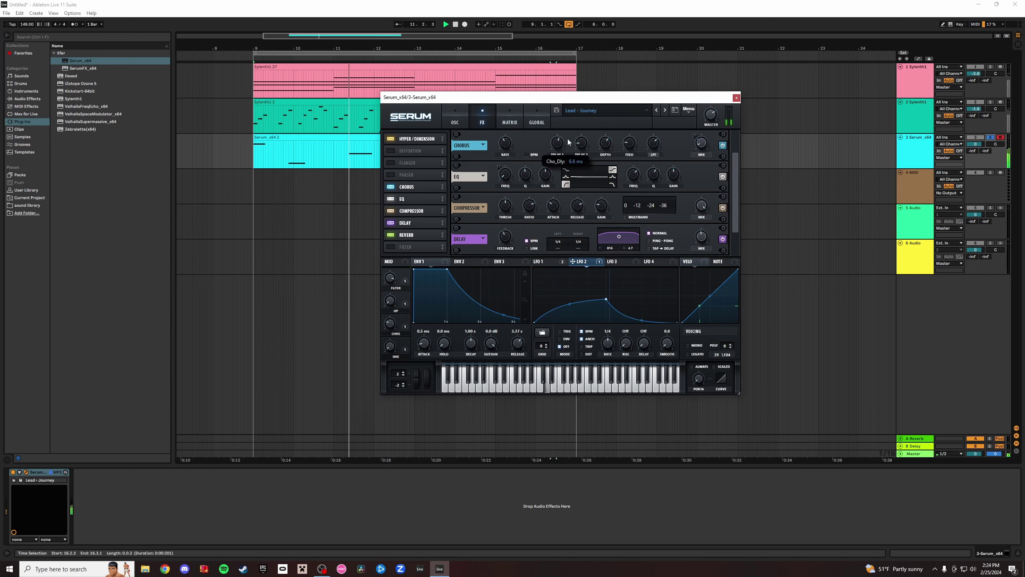
{"action": "left_click_drag", "start_coordinate": [562, 148], "coordinate": [561, 143]}
Shape the lead's EQ effect by cutting the low band's gain and adjusting its Q and the high band.
{"action": "left_click_drag", "start_coordinate": [551, 178], "coordinate": [535, 167]}
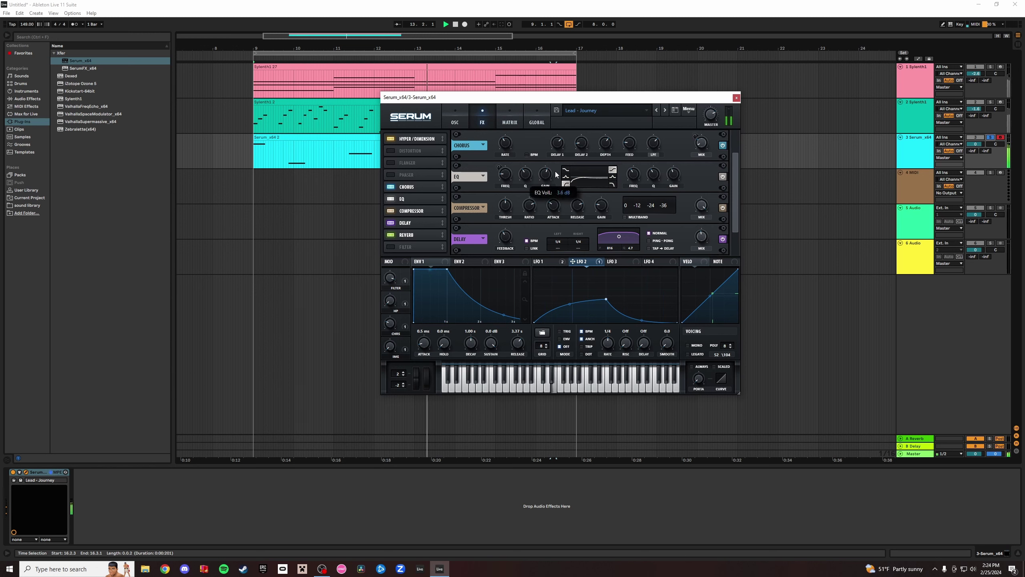
{"action": "scroll", "coordinate": [550, 174], "scroll_direction": "up", "scroll_amount": 5}
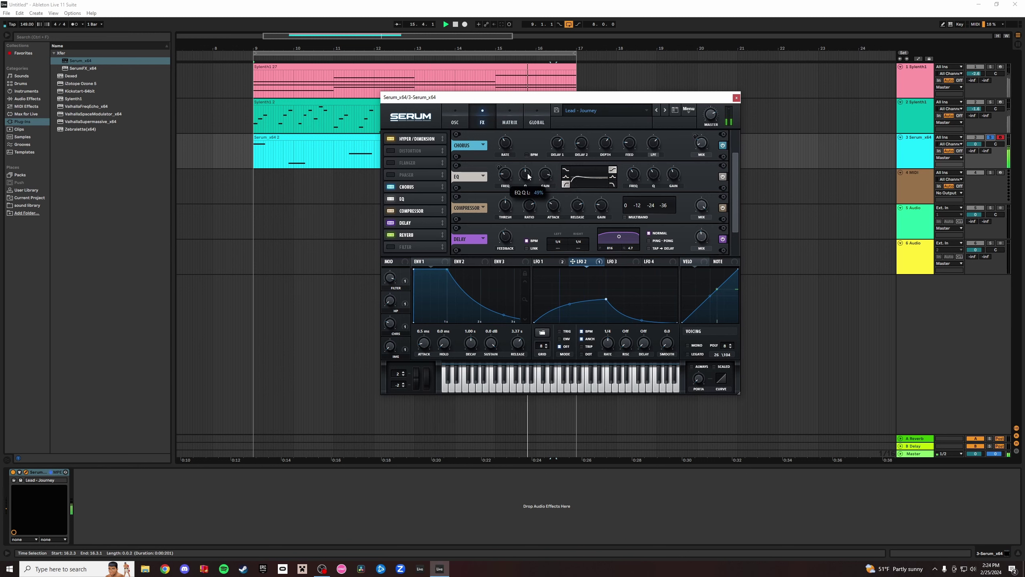
{"action": "mouse_move", "coordinate": [677, 161]}
{"action": "left_mouse_down"}
{"action": "mouse_move", "coordinate": [647, 187]}
{"action": "mouse_move", "coordinate": [636, 172]}
{"action": "mouse_move", "coordinate": [662, 155]}
{"action": "left_mouse_up"}
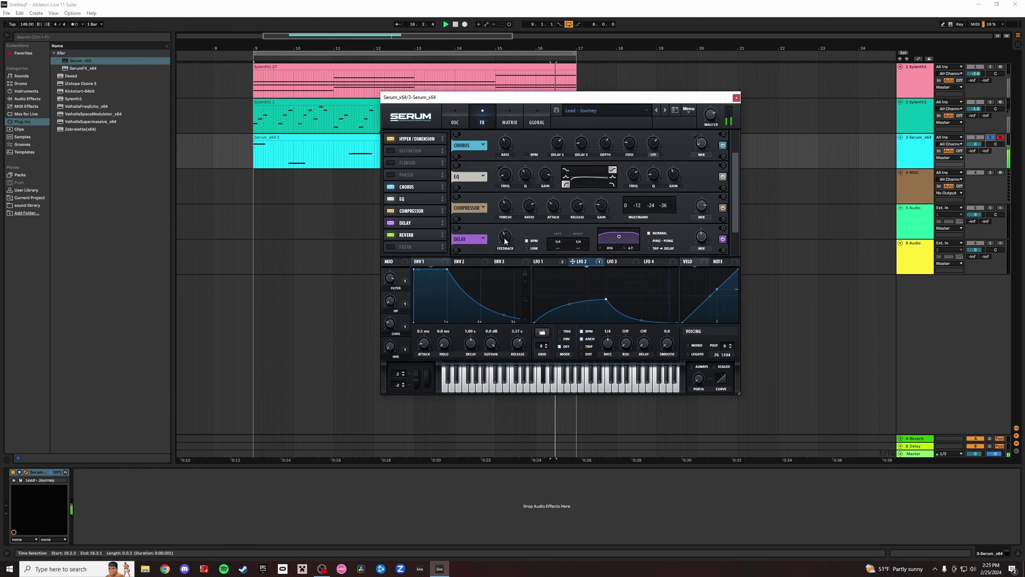
Lower and widen the delay's filter to a width of 2.2, and balance the 81% master volume against the mix.
{"action": "left_click_drag", "start_coordinate": [619, 237], "coordinate": [616, 241]}
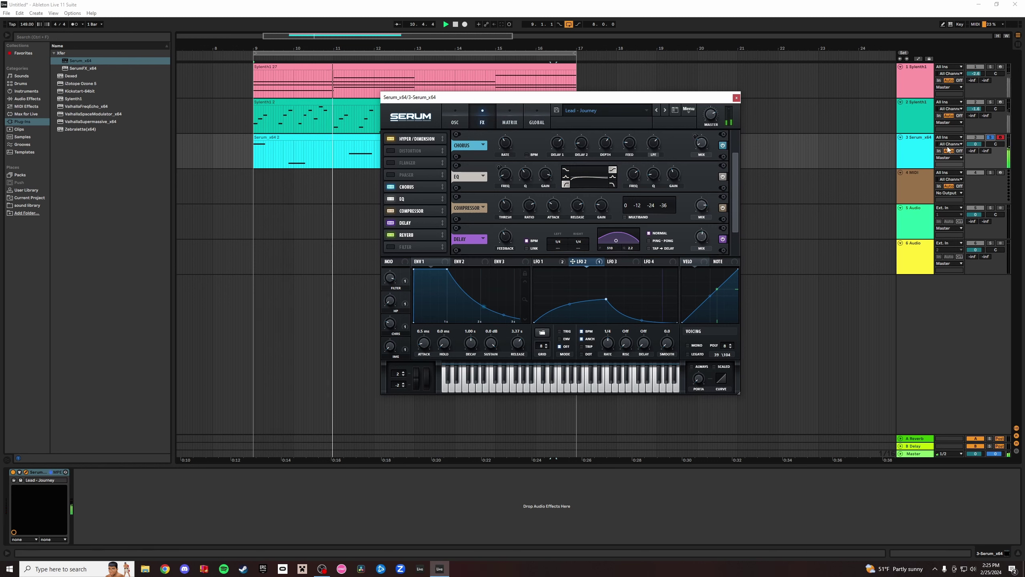
{"action": "left_click", "coordinate": [991, 137]}
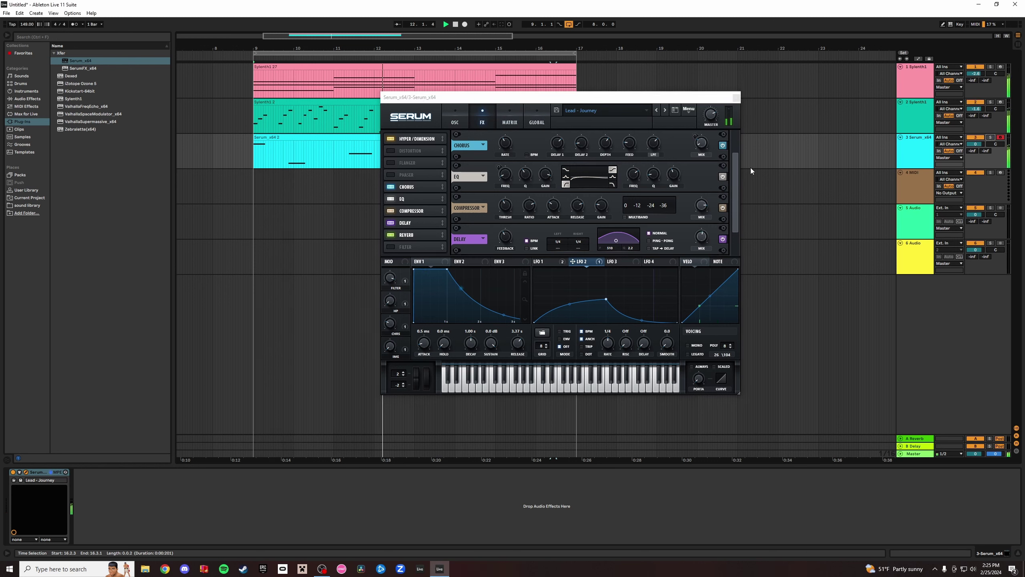
{"action": "left_click", "coordinate": [712, 117]}
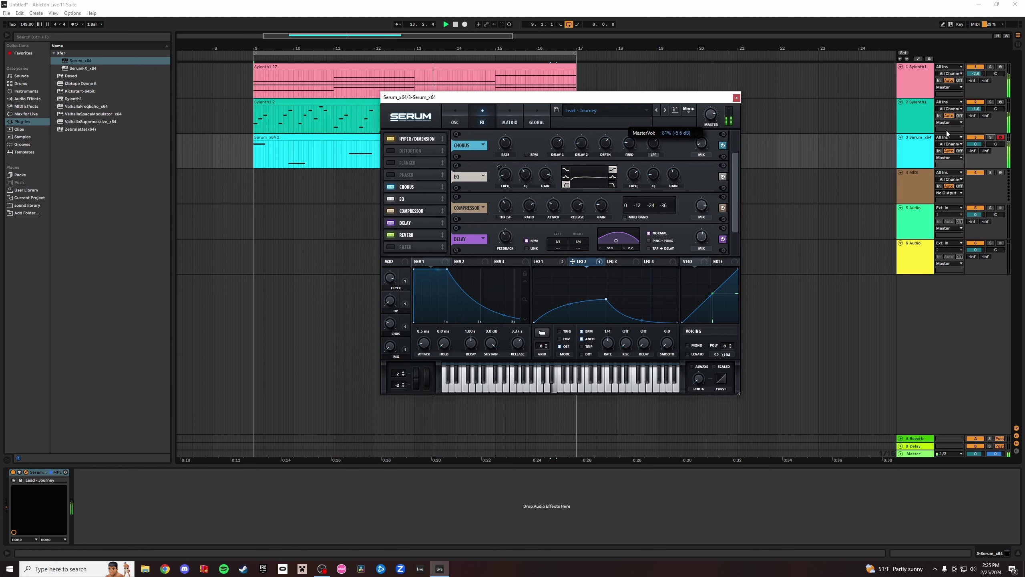
{"action": "left_click", "coordinate": [991, 138]}
{"action": "left_click", "coordinate": [992, 138]}
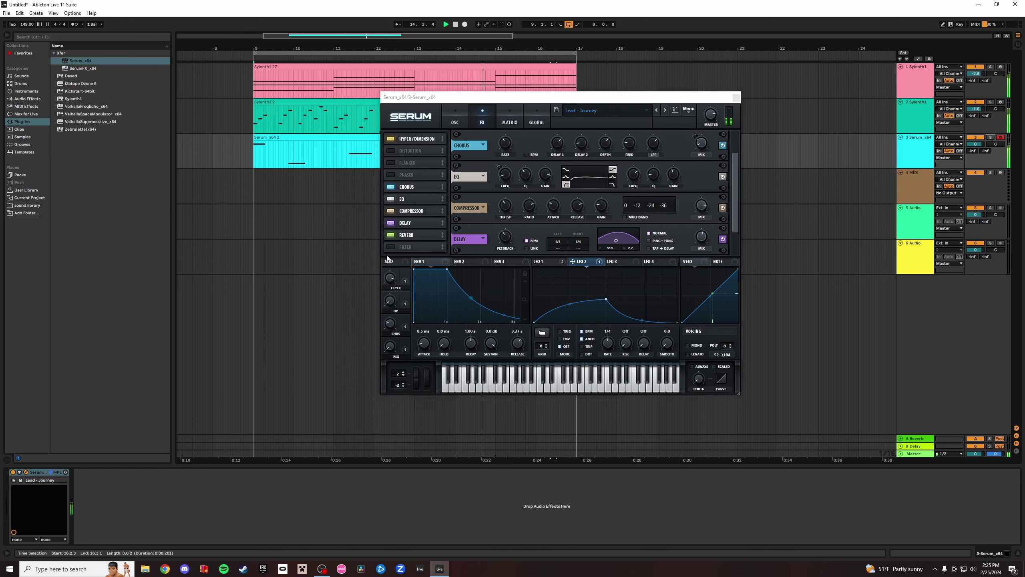
Inspect the reverb's decay and compare the lead soloed and in the full mix.
{"action": "scroll", "coordinate": [427, 234], "scroll_direction": "down", "scroll_amount": 1}
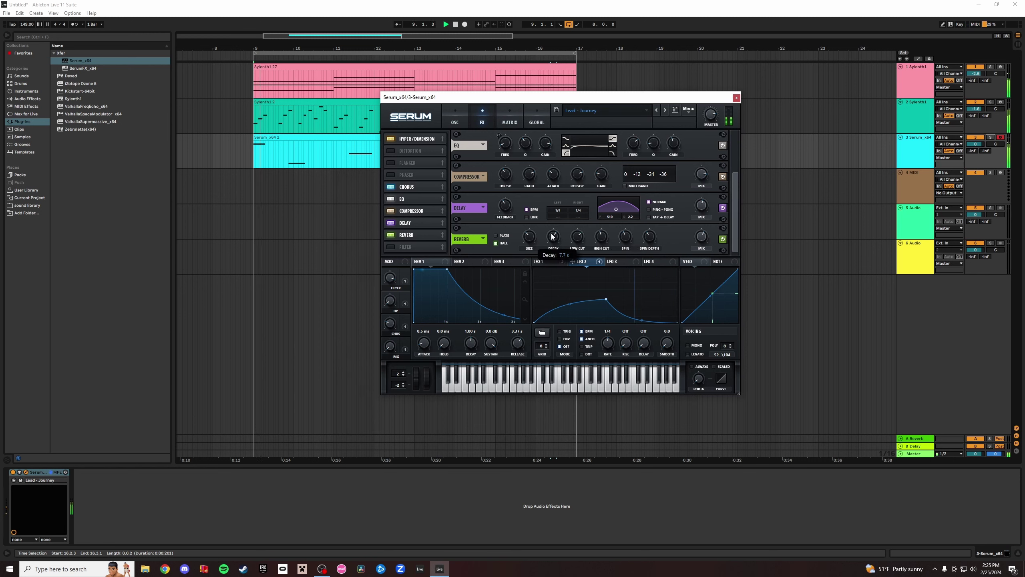
{"action": "left_click", "coordinate": [990, 138]}
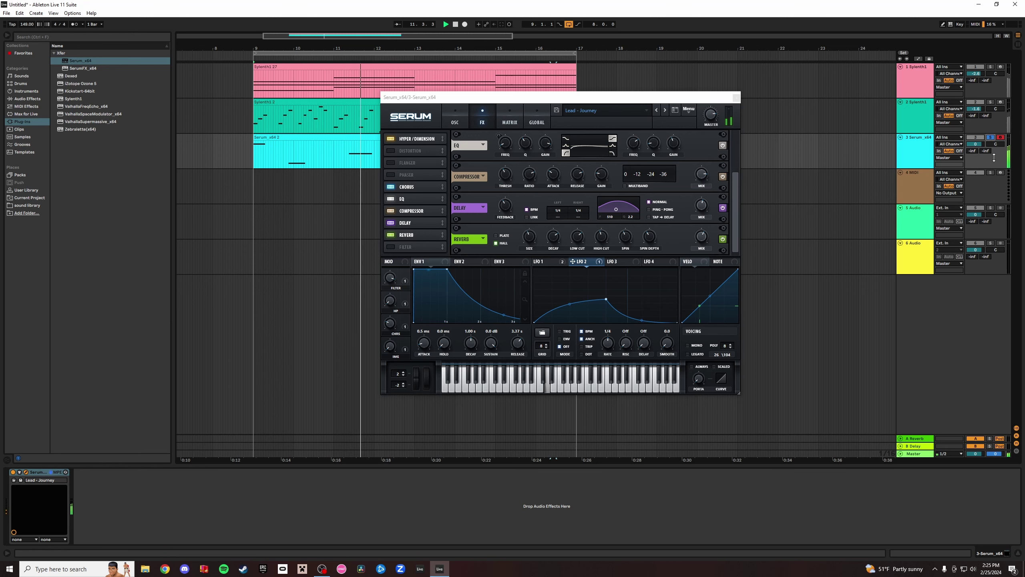
{"action": "left_click", "coordinate": [991, 137]}
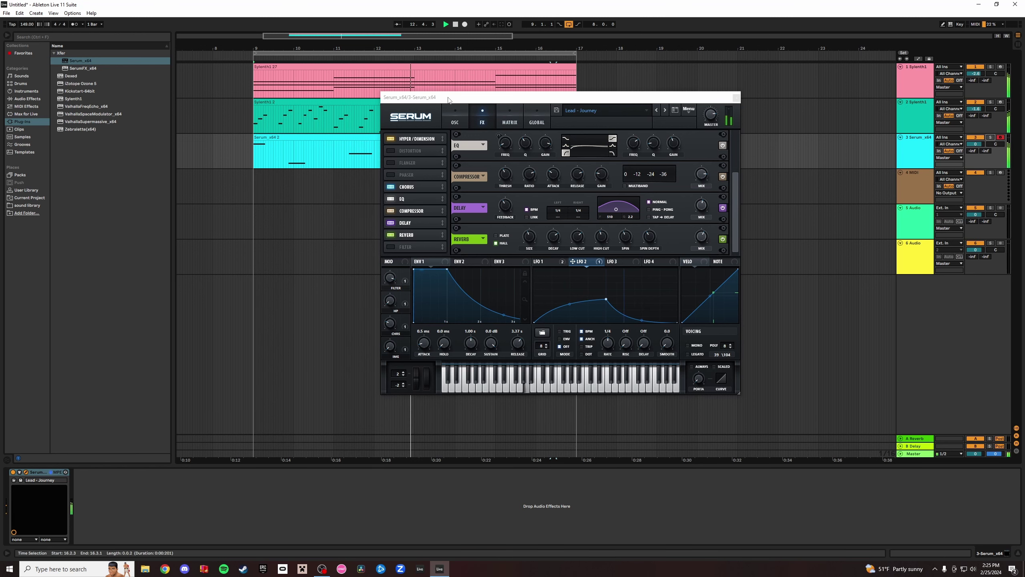
Solo the lead, try other wavetable positions on oscillator B, and replace its wavetable with Analog_BD_Sin.
{"action": "left_click", "coordinate": [448, 114]}
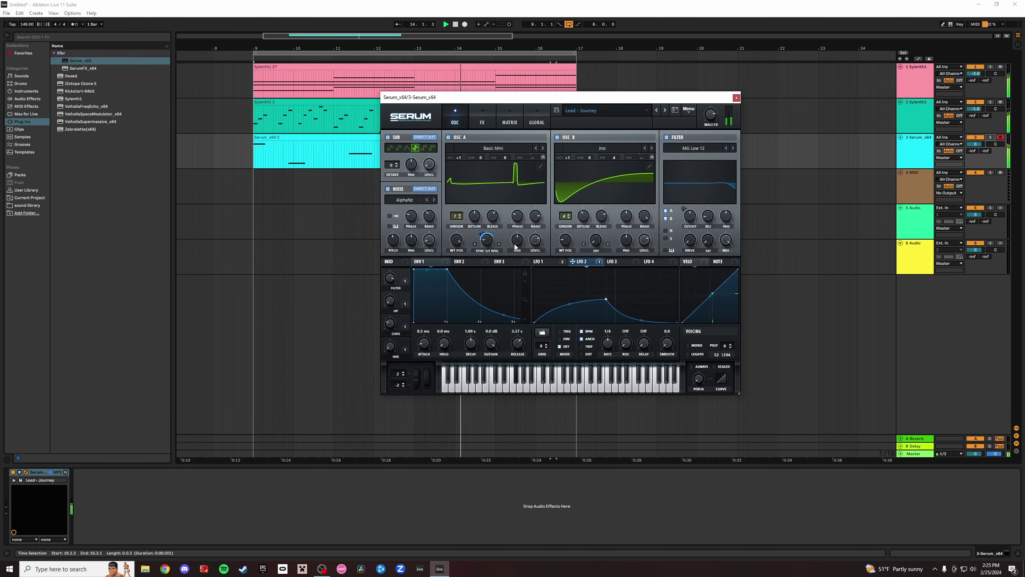
{"action": "mouse_move", "coordinate": [566, 241]}
{"action": "left_mouse_down"}
{"action": "mouse_move", "coordinate": [594, 224]}
{"action": "mouse_move", "coordinate": [572, 259]}
{"action": "left_mouse_up"}
{"action": "left_click", "coordinate": [992, 139]}
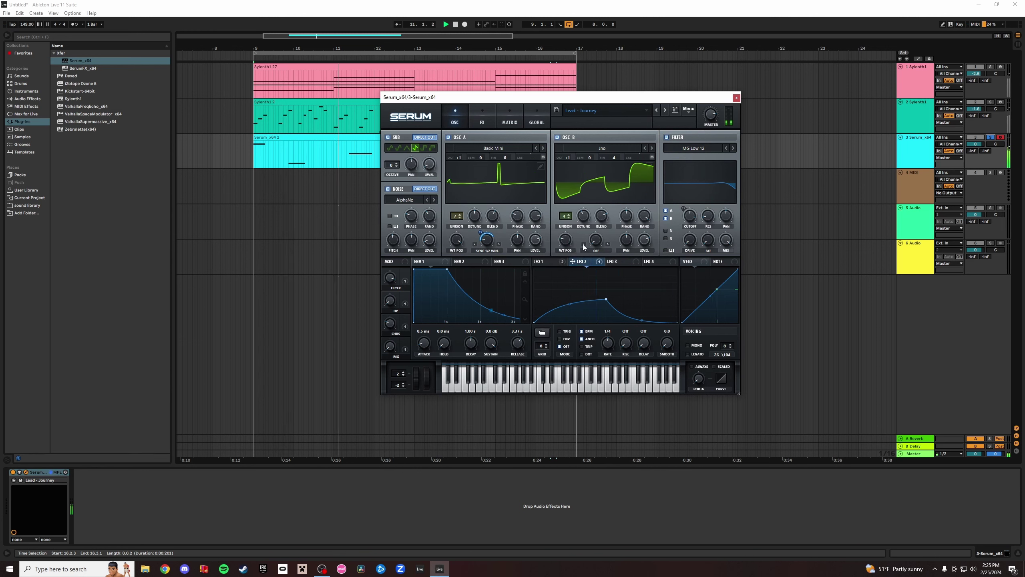
{"action": "left_click", "coordinate": [652, 148]}
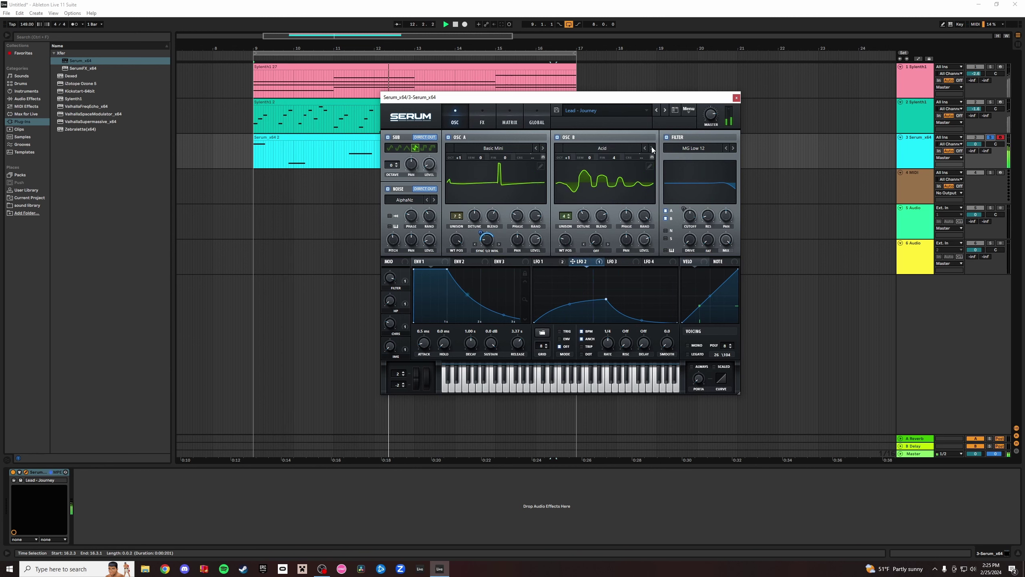
{"action": "left_click", "coordinate": [652, 149]}
{"action": "left_click_drag", "start_coordinate": [566, 242], "coordinate": [585, 221]}
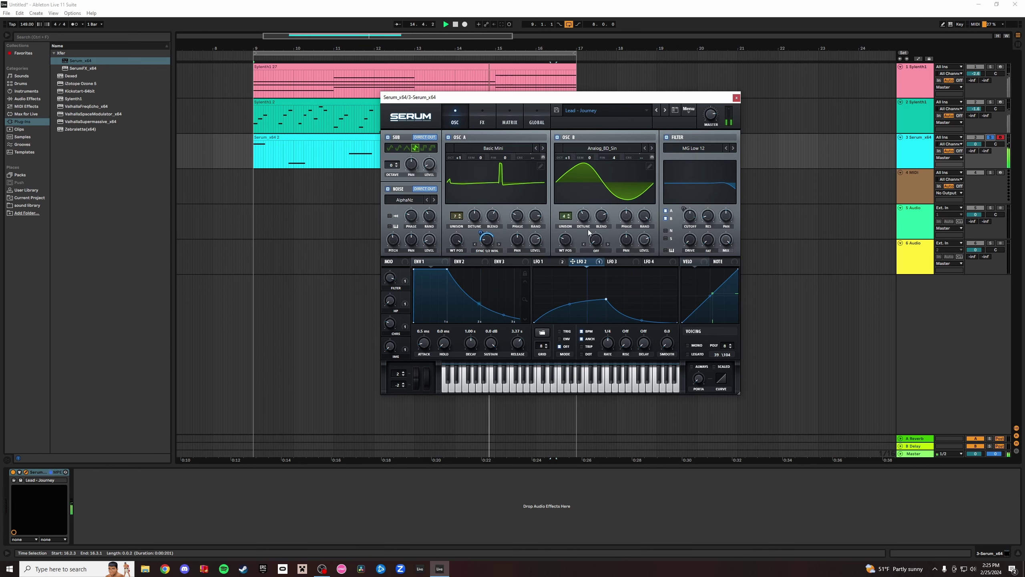
Shift oscillator B's wavetable position and balance its level at 66%, comparing the lead soloed and in the full mix.
{"action": "mouse_move", "coordinate": [458, 240]}
{"action": "left_mouse_down"}
{"action": "mouse_move", "coordinate": [439, 304]}
{"action": "mouse_move", "coordinate": [476, 237]}
{"action": "left_mouse_up"}
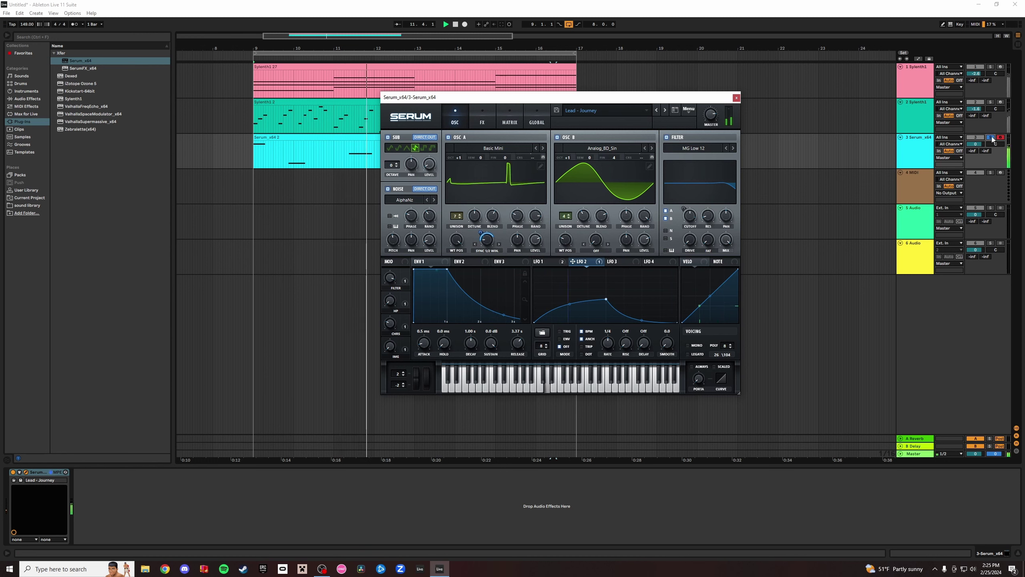
{"action": "left_click", "coordinate": [779, 219]}
{"action": "left_click_drag", "start_coordinate": [566, 242], "coordinate": [612, 206]}
{"action": "left_click", "coordinate": [990, 137]}
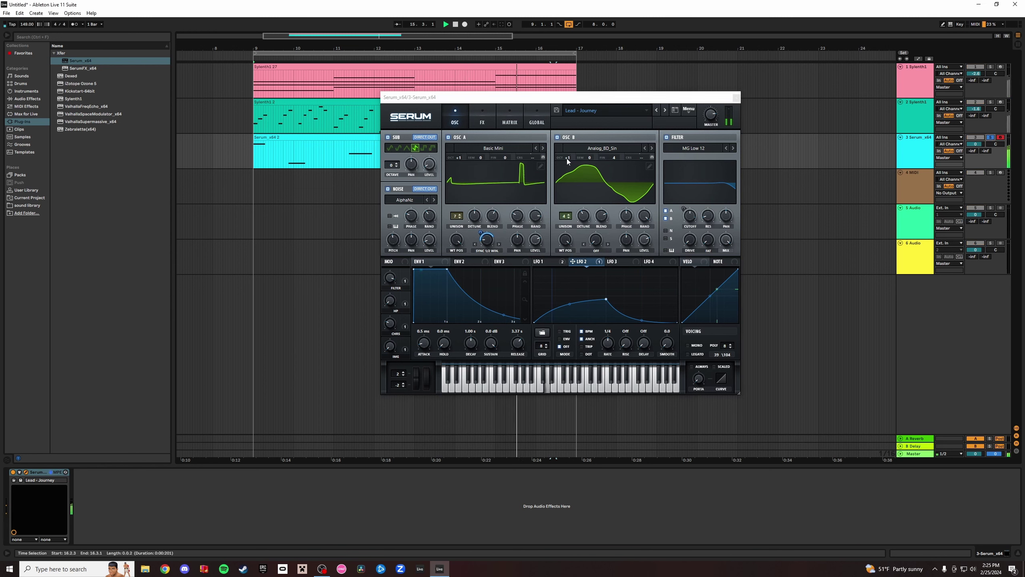
{"action": "left_click", "coordinate": [640, 247]}
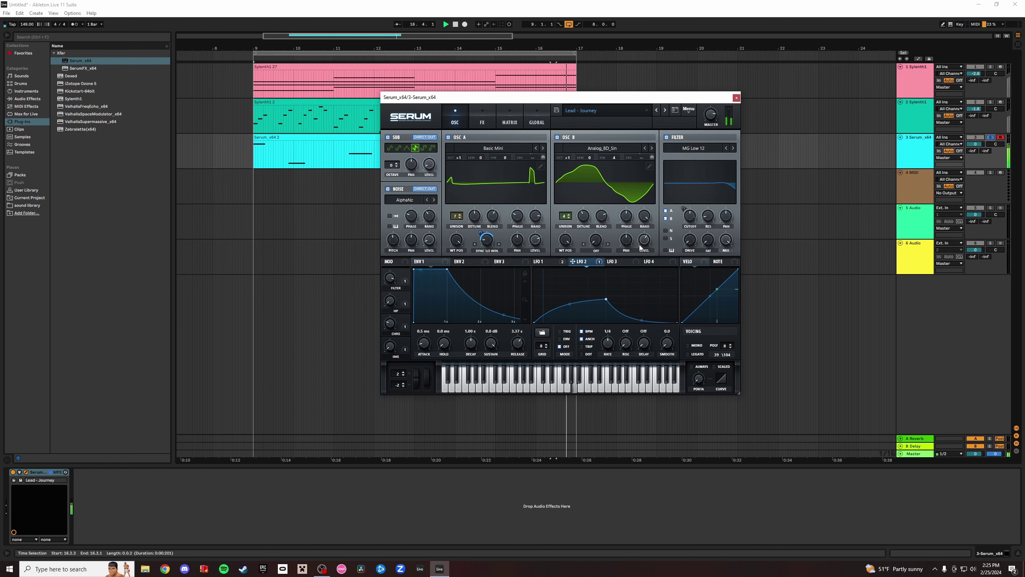
{"action": "mouse_move", "coordinate": [646, 244]}
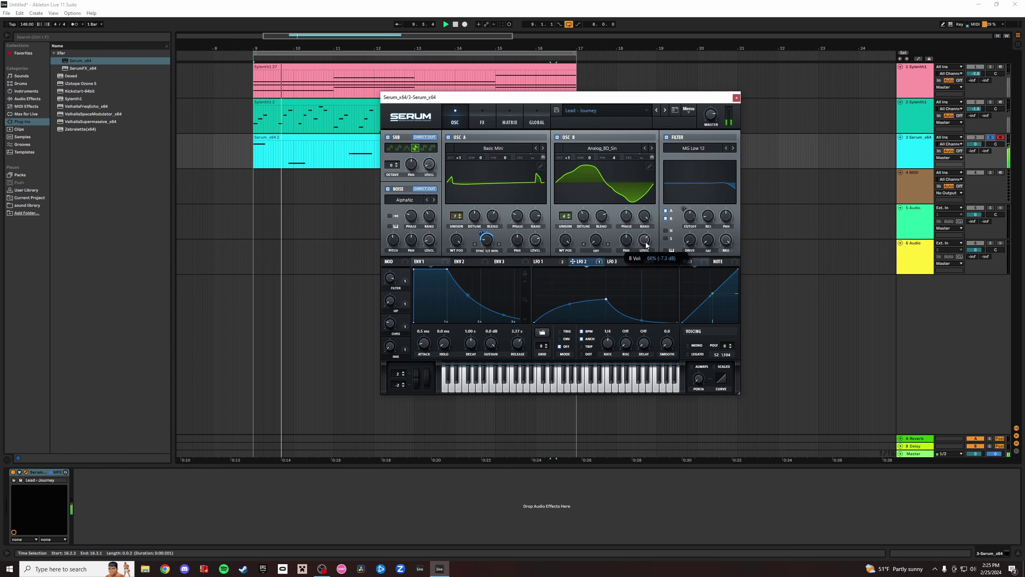
{"action": "left_click", "coordinate": [992, 137]}
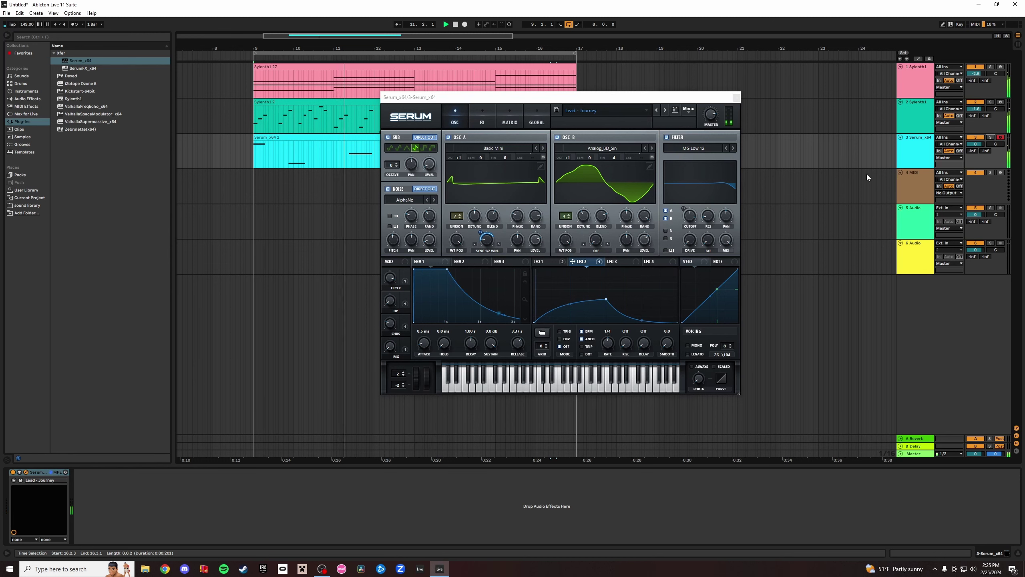
Set envelope 1's attack to 44 ms, then balance the lead's master volume against the full mix.
{"action": "left_click", "coordinate": [549, 263]}
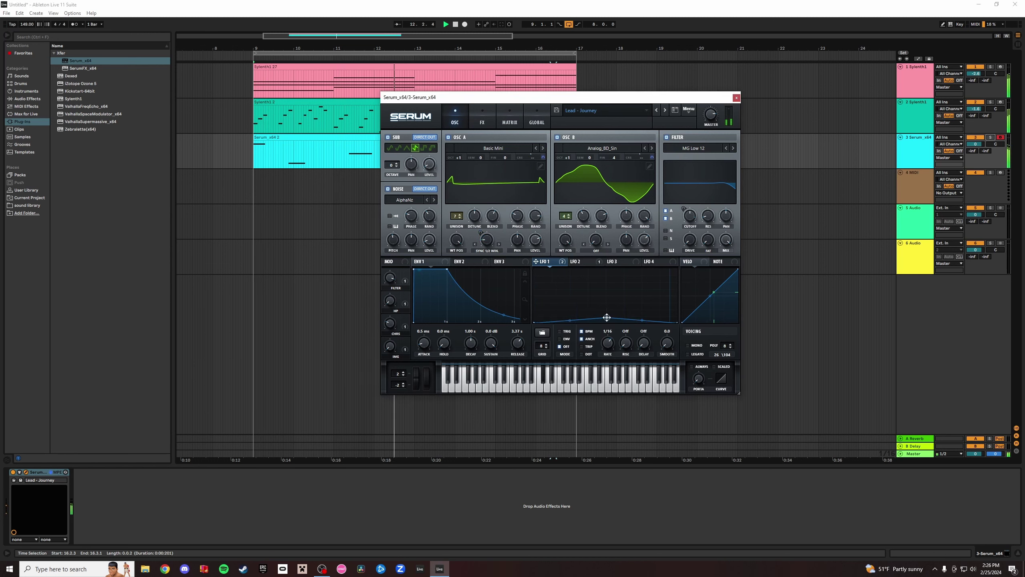
{"action": "left_click_drag", "start_coordinate": [413, 269], "coordinate": [414, 316]}
{"action": "left_click", "coordinate": [990, 137]}
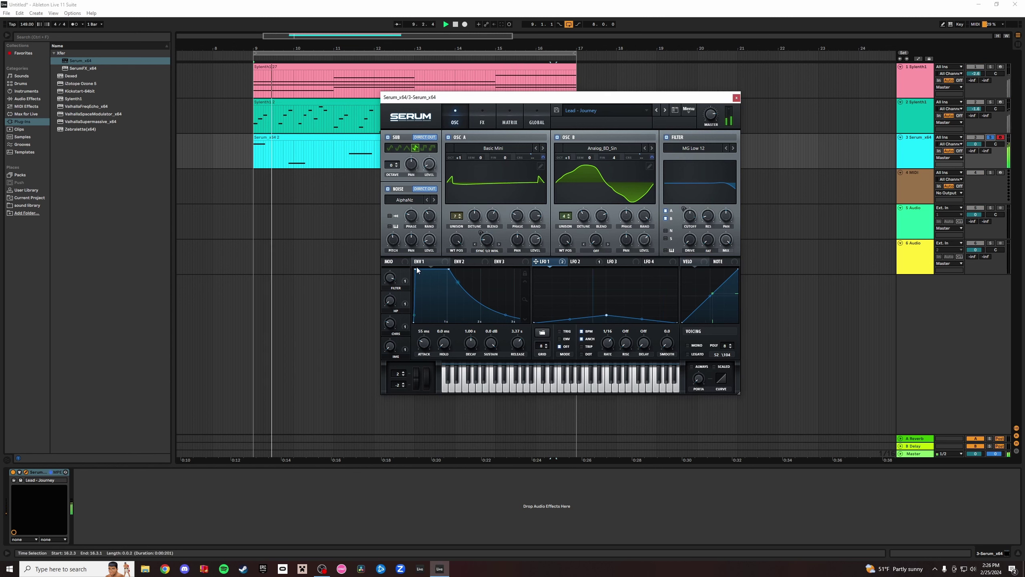
{"action": "left_click_drag", "start_coordinate": [416, 269], "coordinate": [415, 269]}
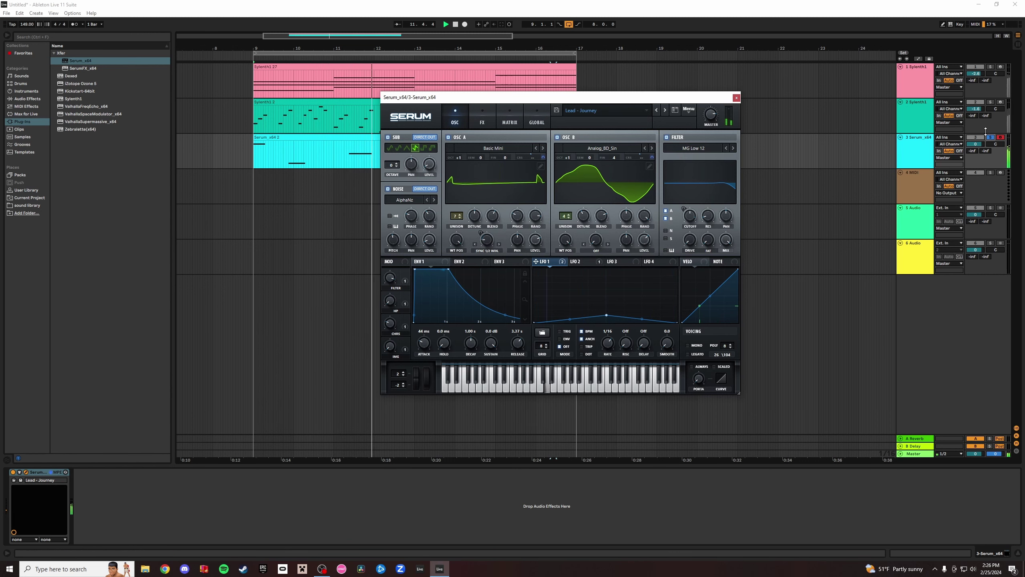
{"action": "mouse_move", "coordinate": [711, 116]}
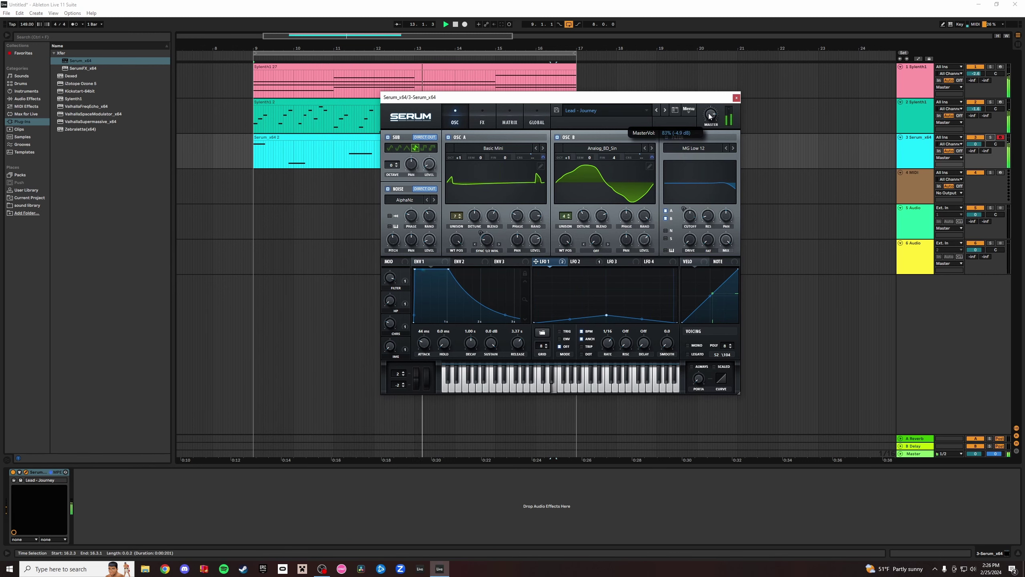
Show the session mixer, solo the lead, and compare its sound with oscillator B off and on.
{"action": "left_click", "coordinate": [1019, 44]}
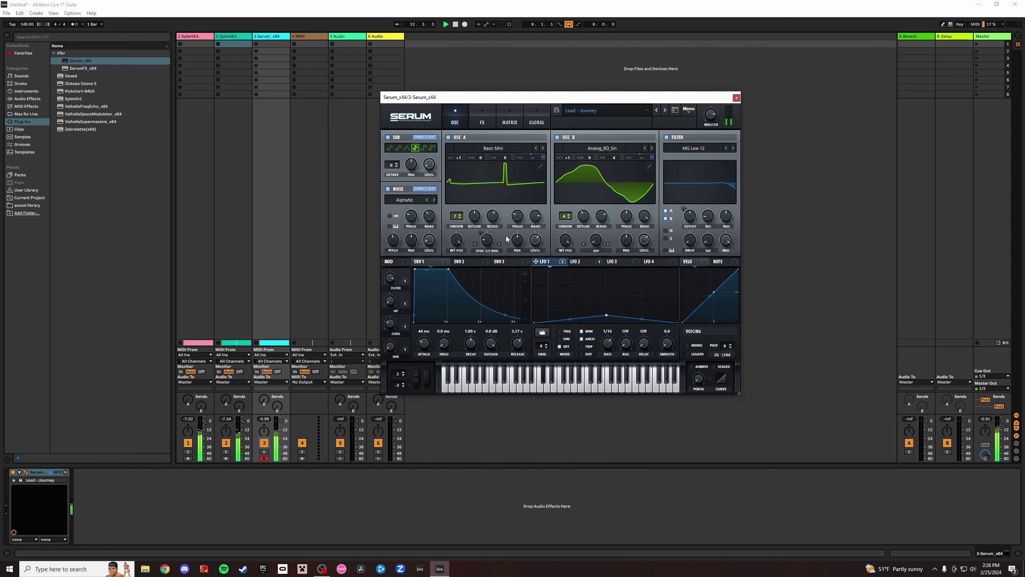
{"action": "left_click", "coordinate": [561, 137]}
{"action": "left_click", "coordinate": [266, 452]}
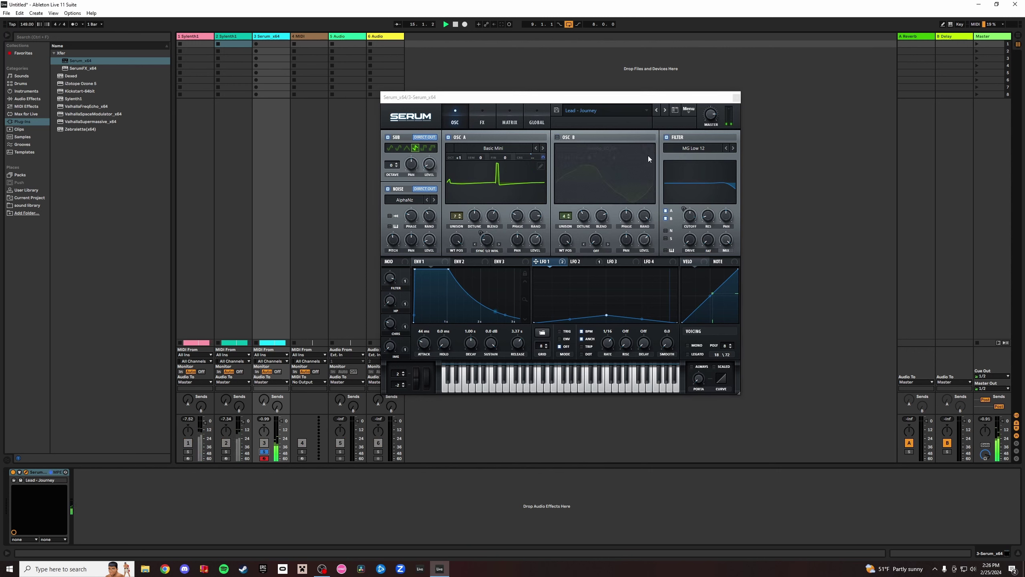
{"action": "left_click", "coordinate": [560, 138]}
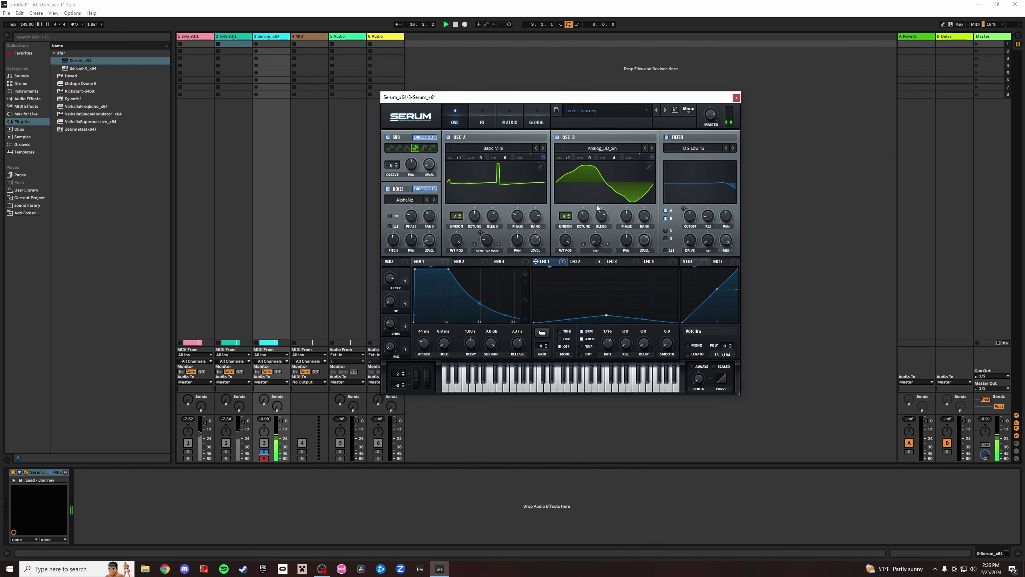
Adjust oscillator B's level and random phase, set its fine tuning to 0, and unsolo the lead.
{"action": "left_click_drag", "start_coordinate": [641, 241], "coordinate": [633, 260]}
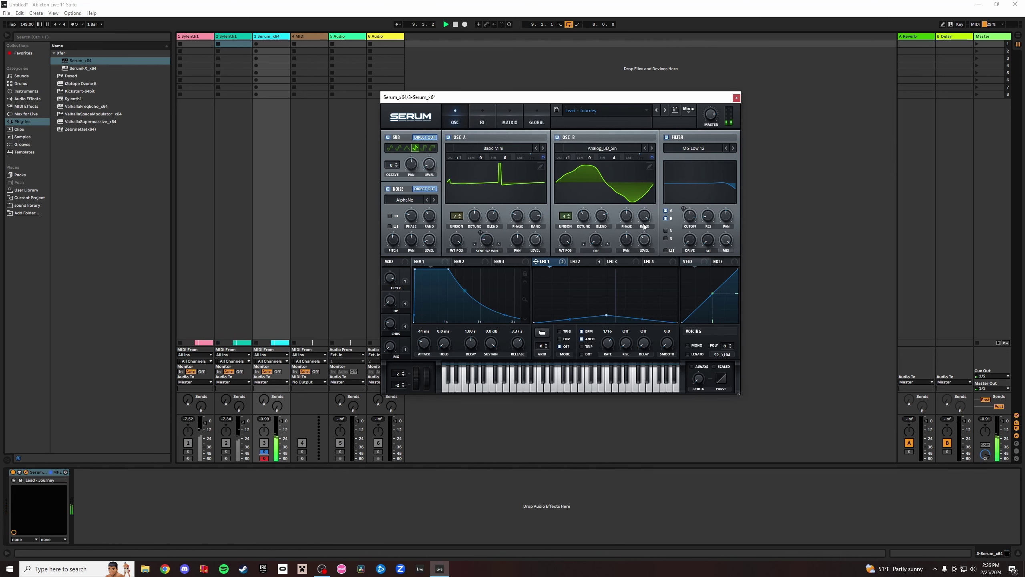
{"action": "left_click_drag", "start_coordinate": [644, 219], "coordinate": [637, 245]}
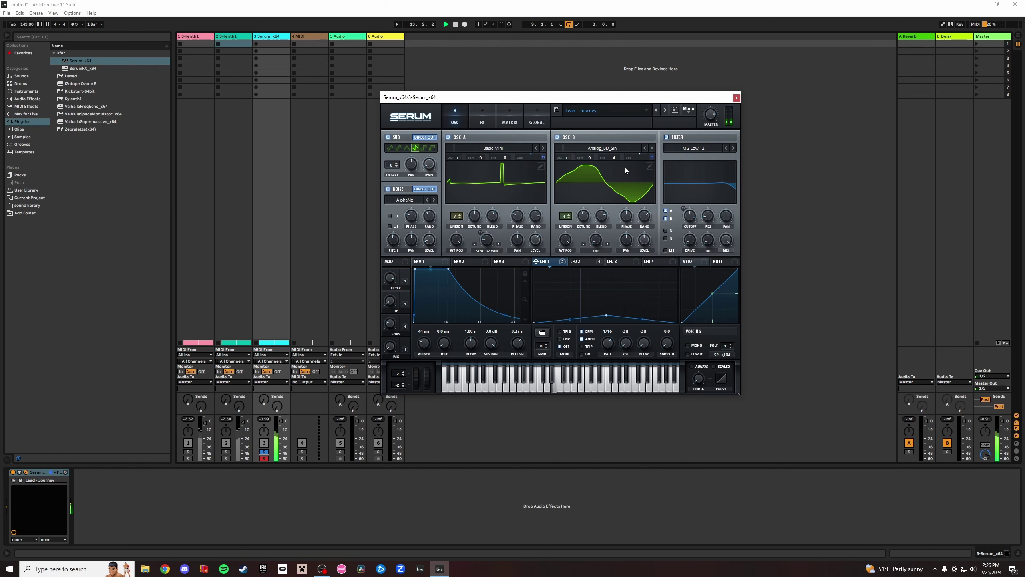
{"action": "left_click_drag", "start_coordinate": [615, 157], "coordinate": [614, 160]}
{"action": "type", "text": "0"}
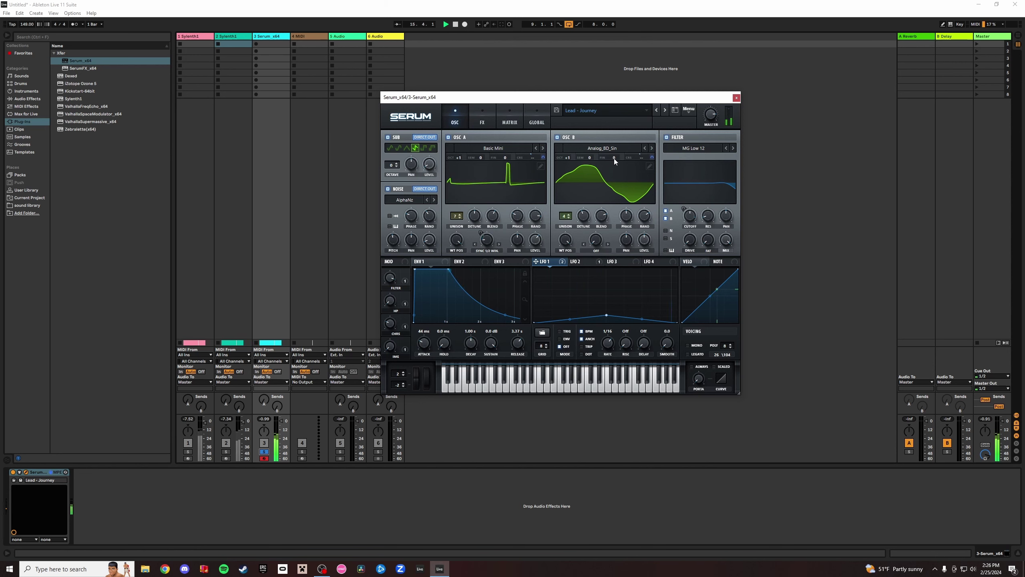
{"action": "key", "text": "Return"}
{"action": "left_click", "coordinate": [264, 451]}
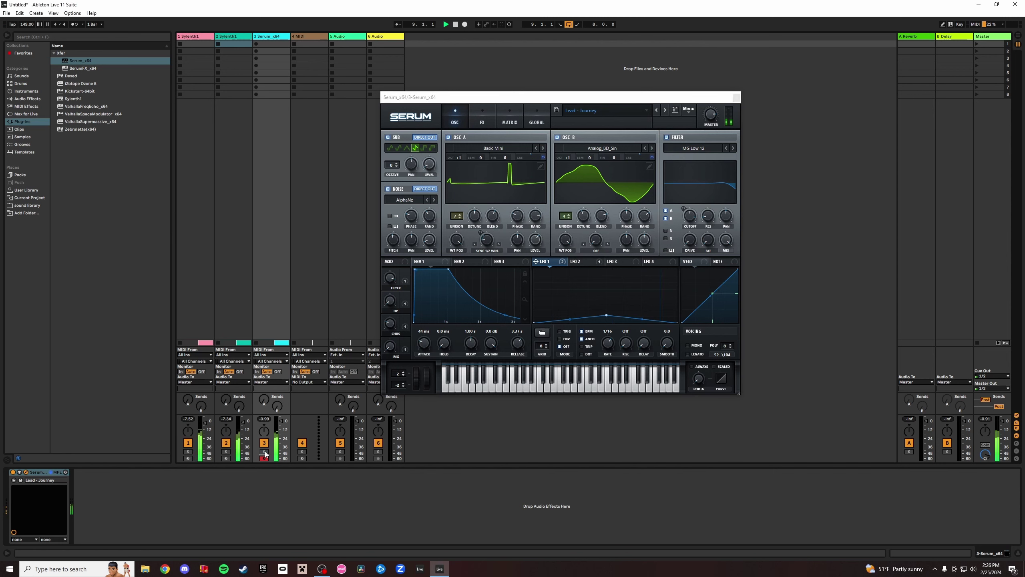
Rebalance oscillator B's level, apply a Sync warp to it, and set its wavetable position to 235.
{"action": "left_click_drag", "start_coordinate": [628, 223], "coordinate": [646, 243]}
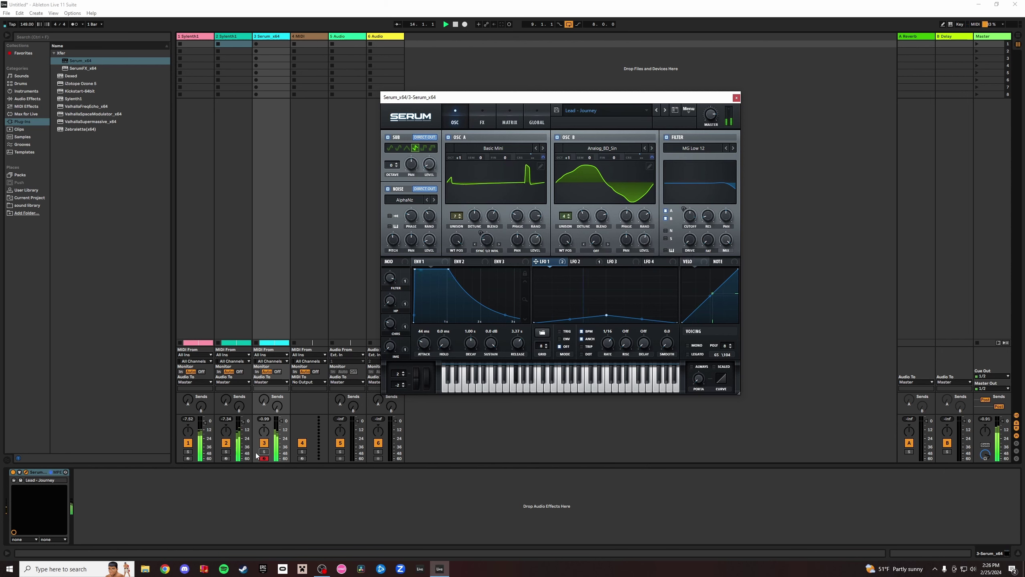
{"action": "left_click", "coordinate": [264, 452]}
{"action": "left_click", "coordinate": [649, 239]}
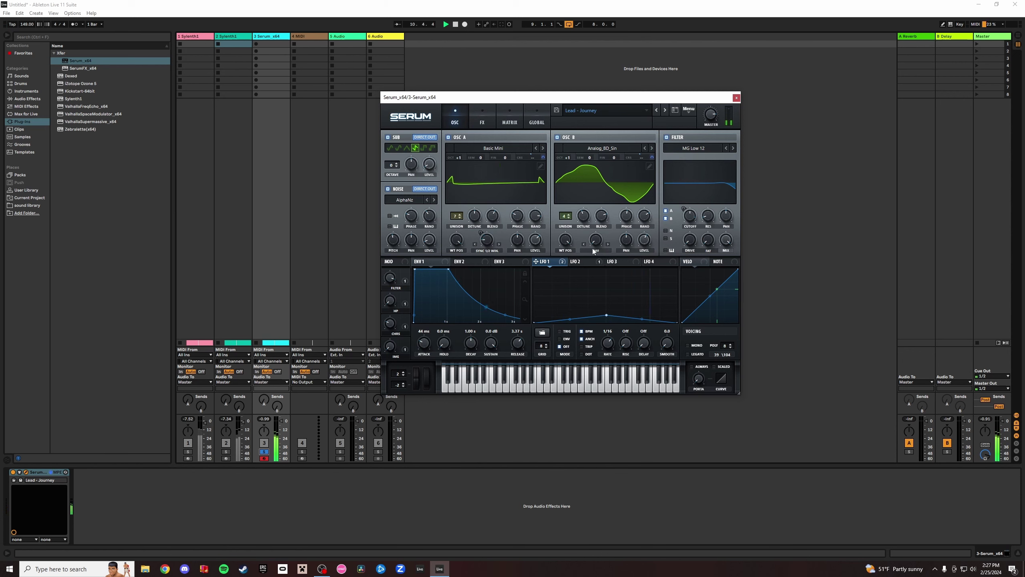
{"action": "left_click_drag", "start_coordinate": [598, 245], "coordinate": [610, 235]}
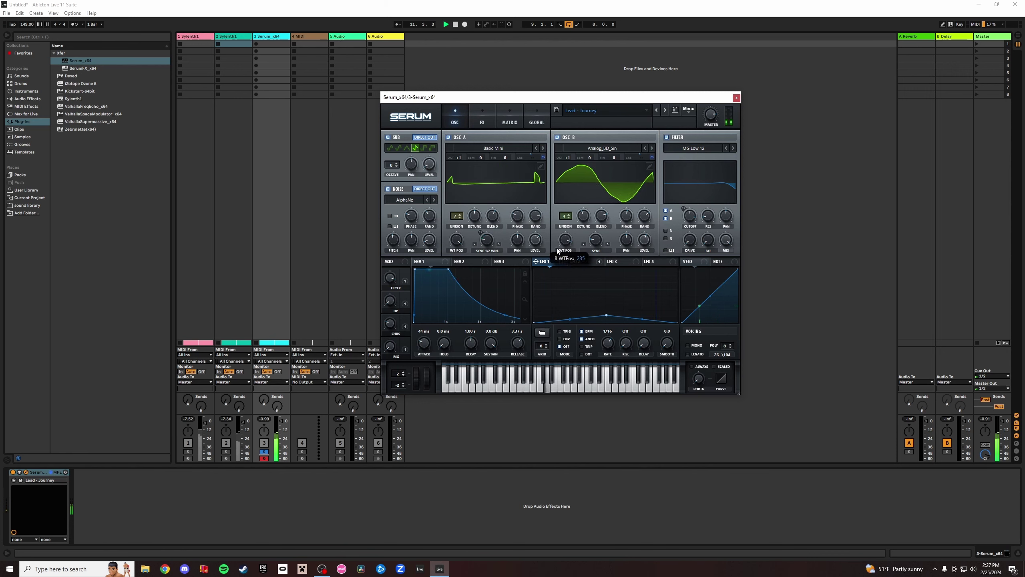
{"action": "left_click", "coordinate": [264, 453]}
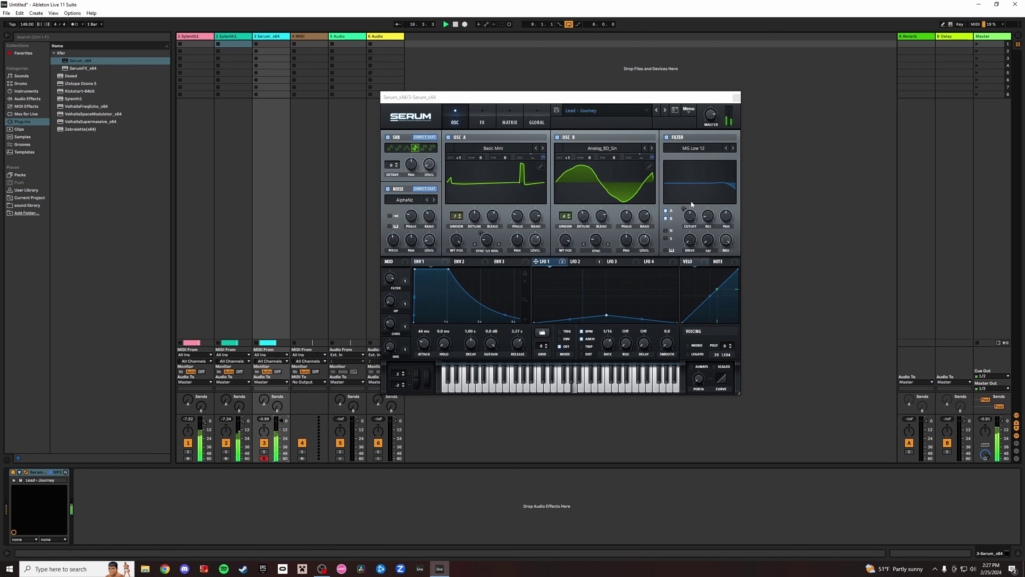
Return to the arrangement and load a Sylenth1 instrument onto the empty fourth MIDI track.
{"action": "left_click", "coordinate": [1019, 36]}
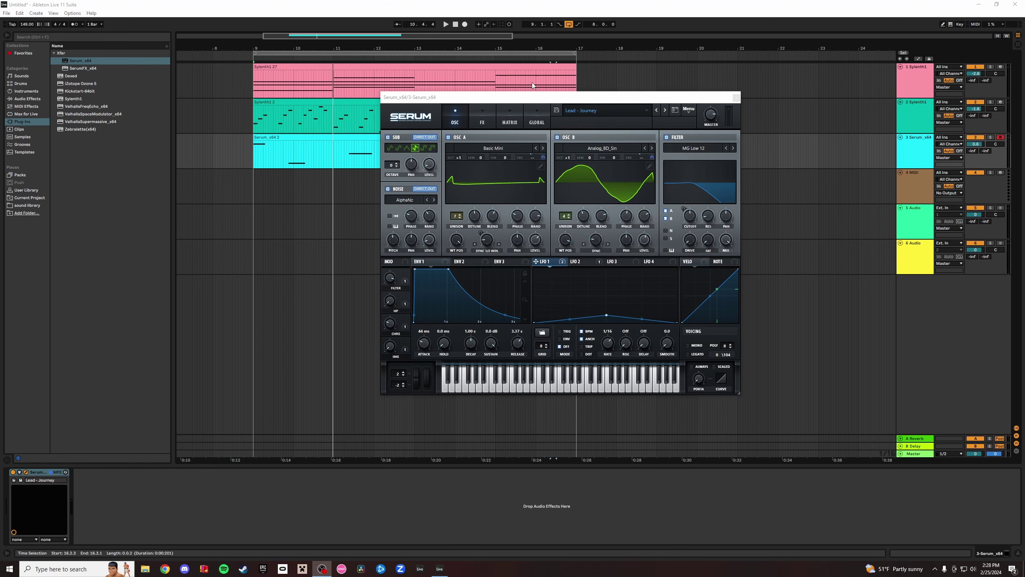
{"action": "left_click", "coordinate": [539, 75]}
{"action": "left_click", "coordinate": [840, 201]}
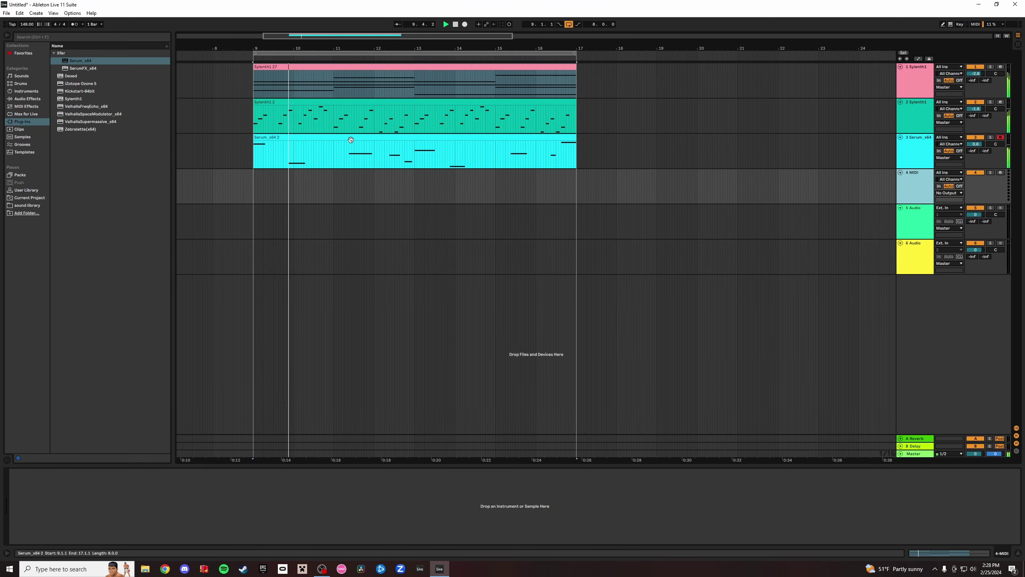
{"action": "left_click", "coordinate": [78, 90]}
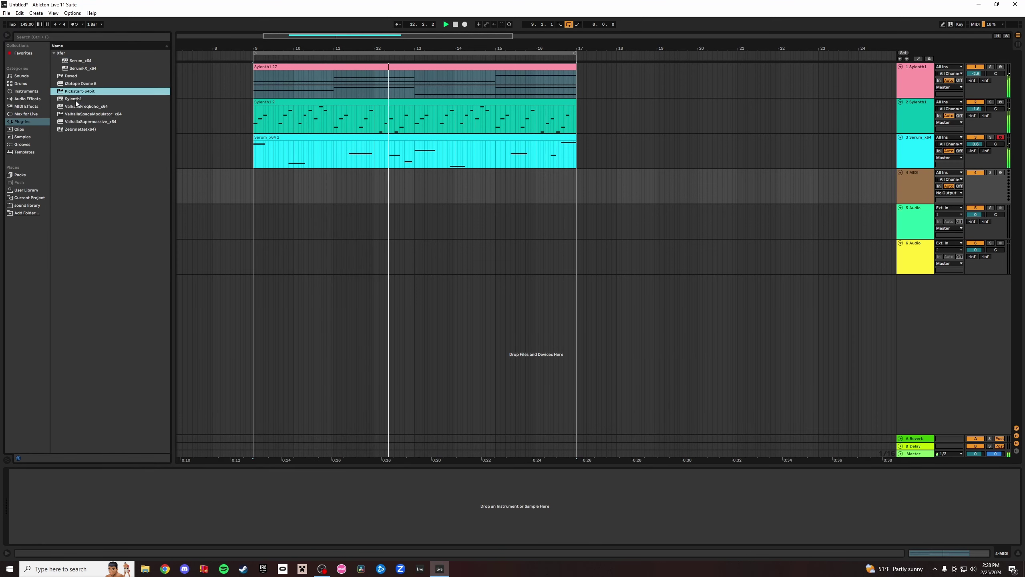
{"action": "left_click_drag", "start_coordinate": [76, 100], "coordinate": [329, 184]}
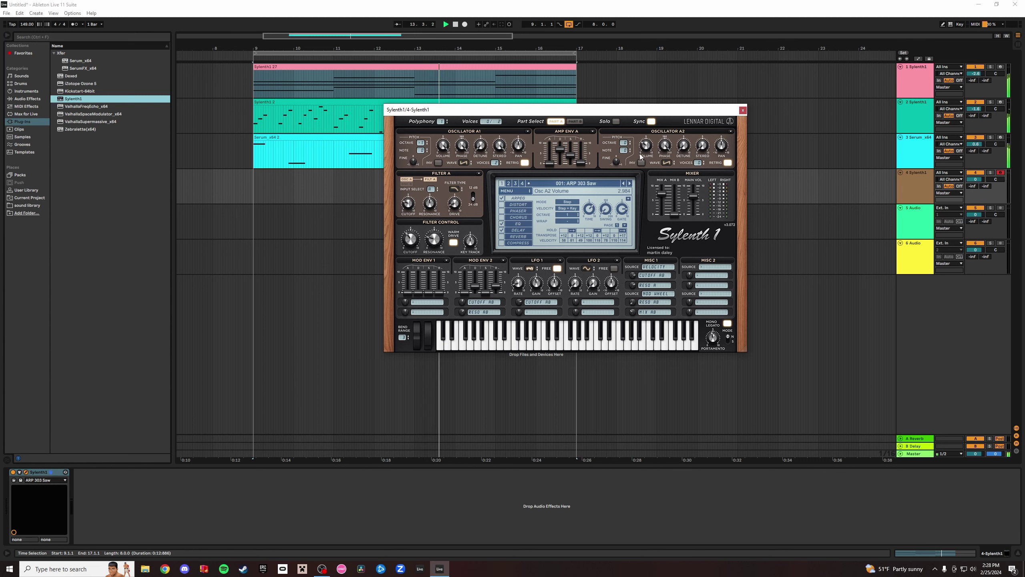
Load a different factory sound bank into the new Sylenth1.
{"action": "left_click", "coordinate": [630, 183]}
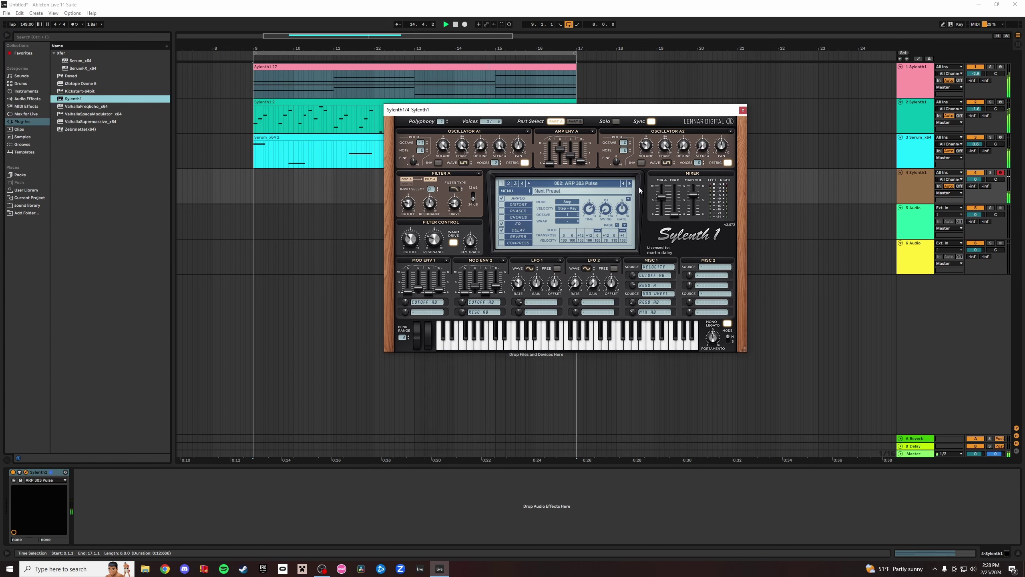
{"action": "left_click", "coordinate": [513, 191]}
{"action": "mouse_move", "coordinate": [537, 206]}
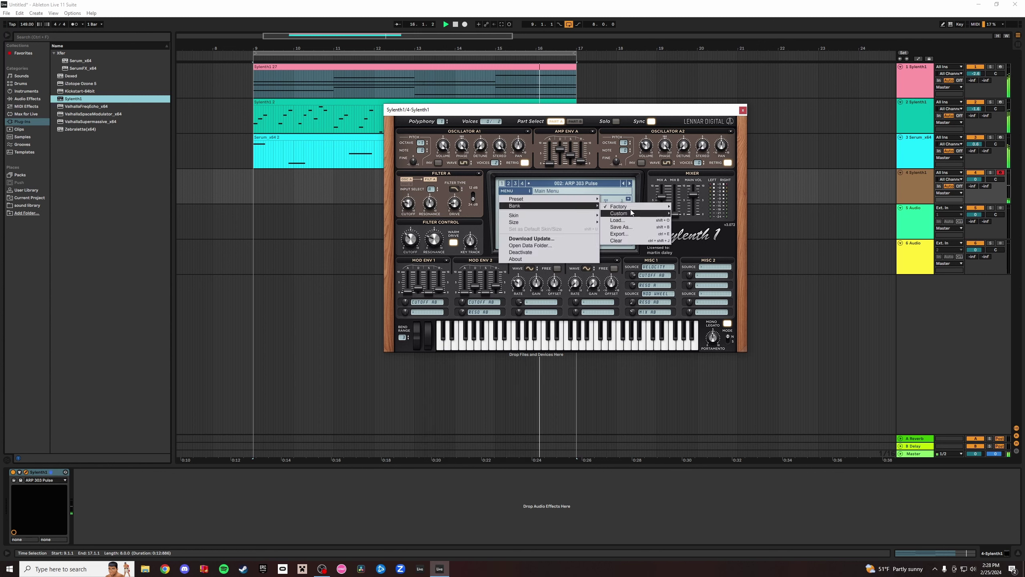
{"action": "mouse_move", "coordinate": [636, 207]}
{"action": "left_click", "coordinate": [709, 231]}
Audition presets including LD Dodger, BS Seamus 2 and KEY House Organ, hearing the organ soloed and in the mix.
{"action": "left_click", "coordinate": [607, 182]}
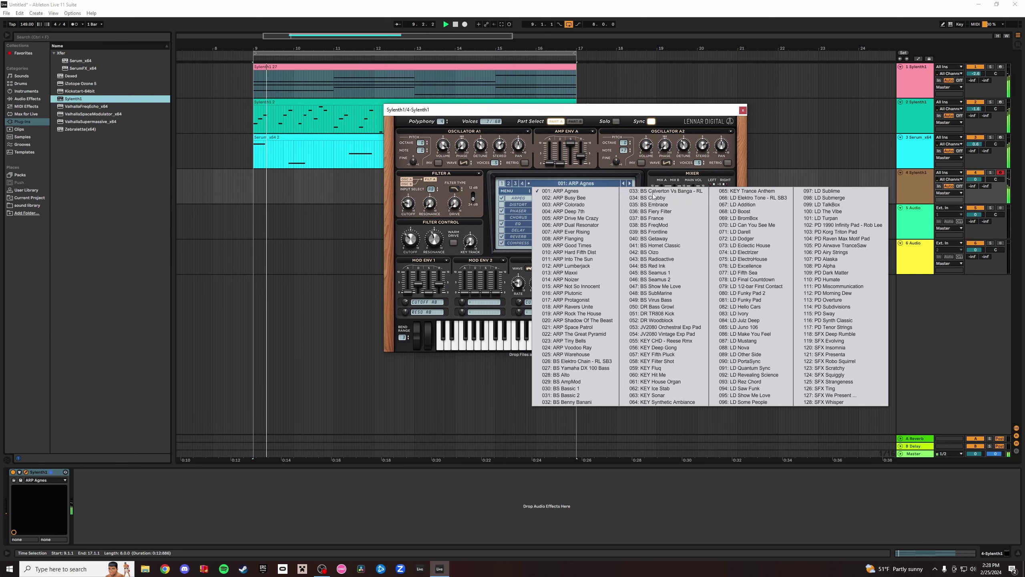
{"action": "left_click", "coordinate": [745, 213]}
{"action": "left_click", "coordinate": [606, 182]}
{"action": "left_click", "coordinate": [751, 242]}
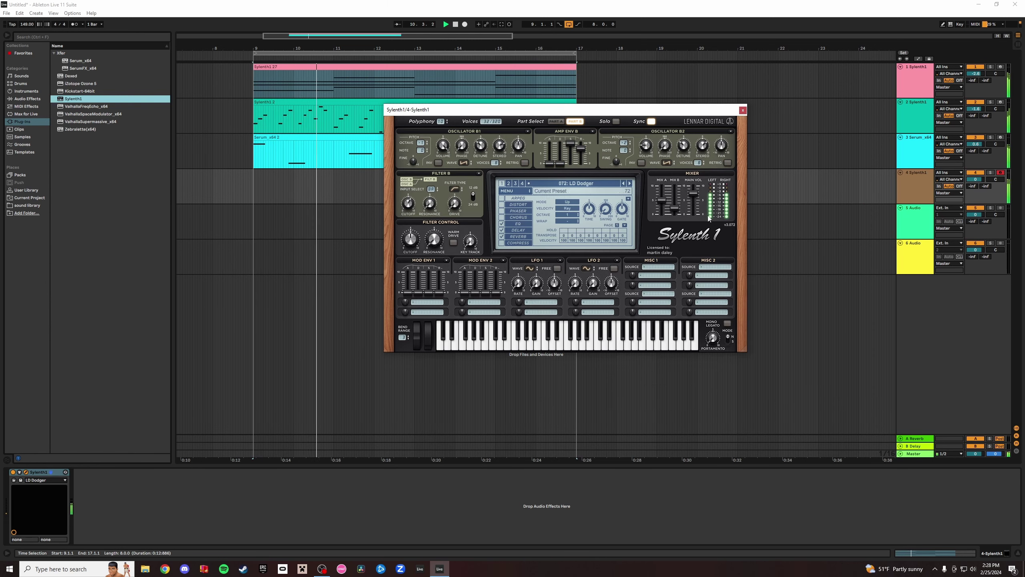
{"action": "left_click", "coordinate": [595, 184]}
{"action": "left_click", "coordinate": [663, 268]}
{"action": "left_click", "coordinate": [589, 183]}
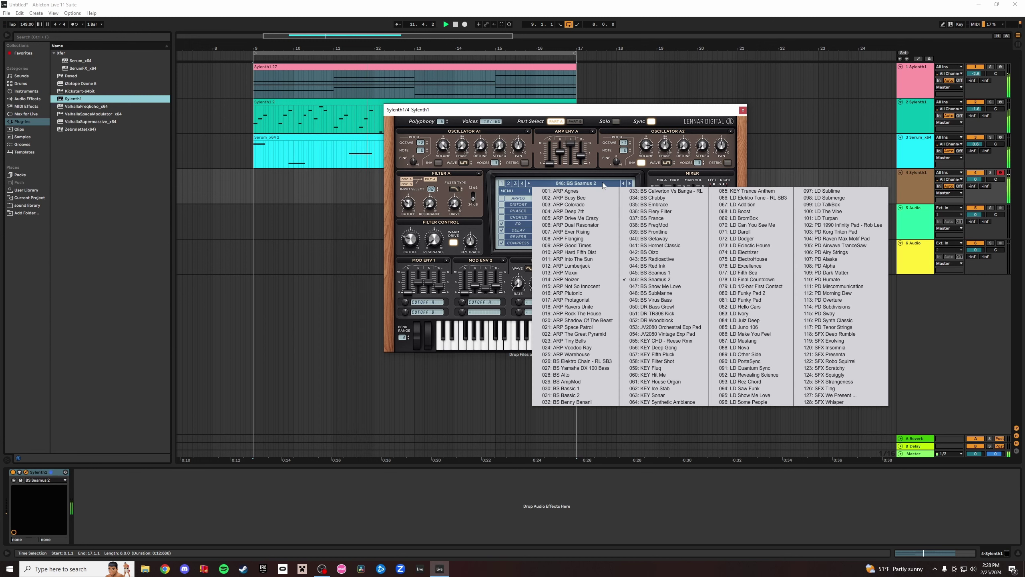
{"action": "left_click", "coordinate": [664, 379]}
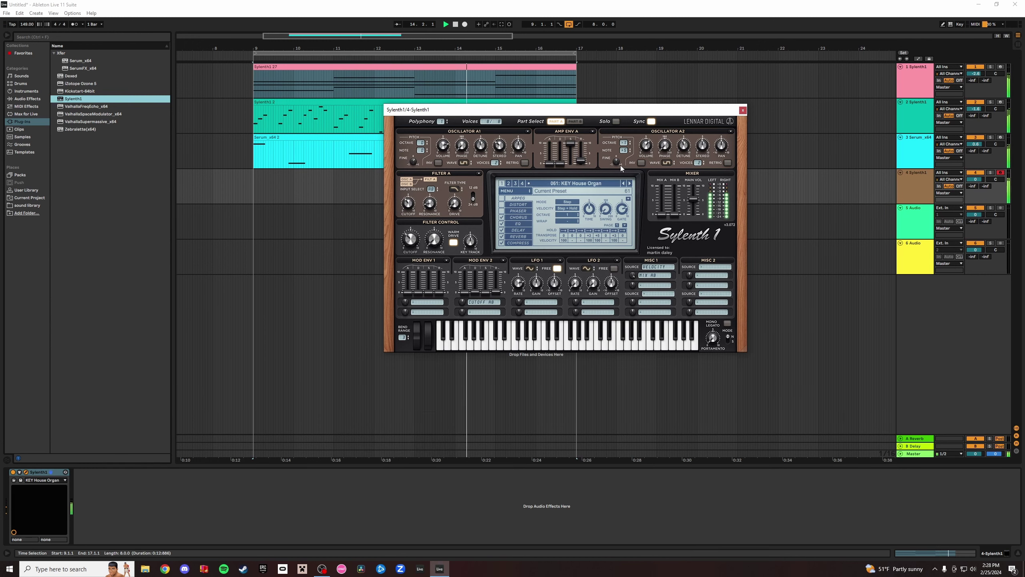
{"action": "left_click", "coordinate": [989, 175]}
{"action": "left_click", "coordinate": [991, 174]}
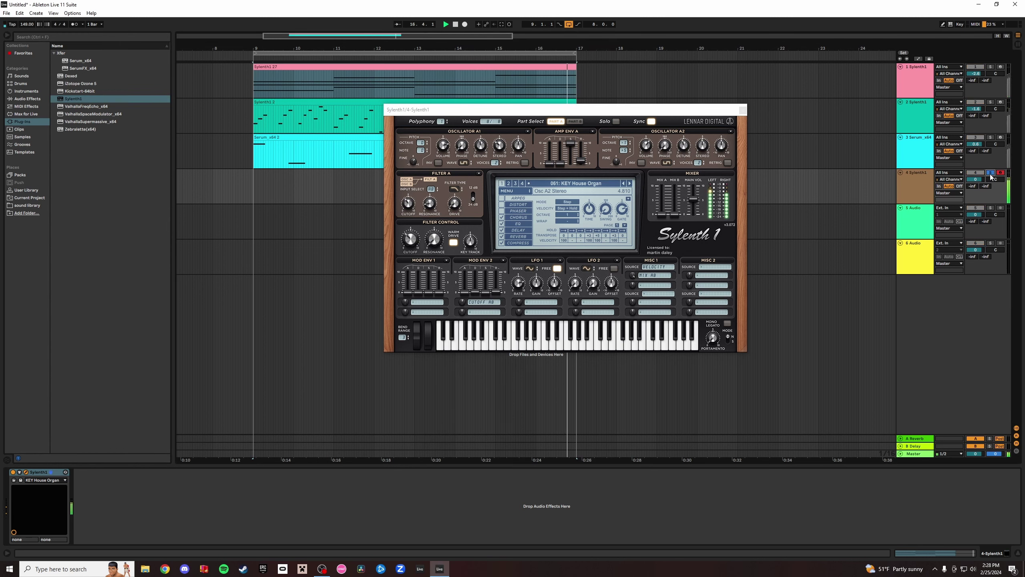
{"action": "left_click", "coordinate": [991, 174]}
Audition the preceding presets one at a time, back to JV2080 Orchestral Exp Pad.
{"action": "left_click", "coordinate": [624, 184]}
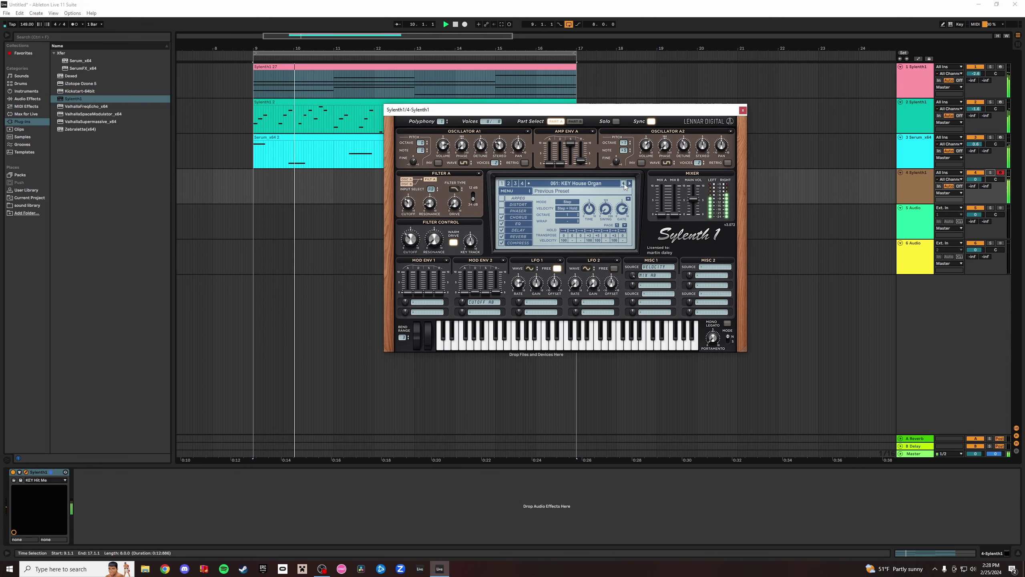
{"action": "left_click", "coordinate": [624, 184]}
{"action": "left_click", "coordinate": [624, 184]}
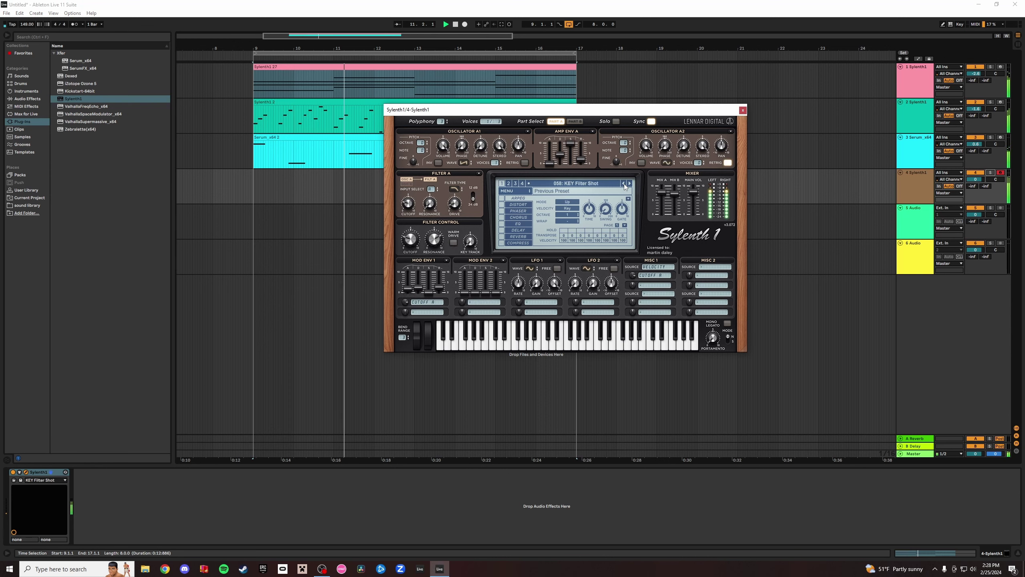
{"action": "left_click", "coordinate": [624, 185]}
{"action": "left_click", "coordinate": [624, 184]}
{"action": "left_click", "coordinate": [624, 184]}
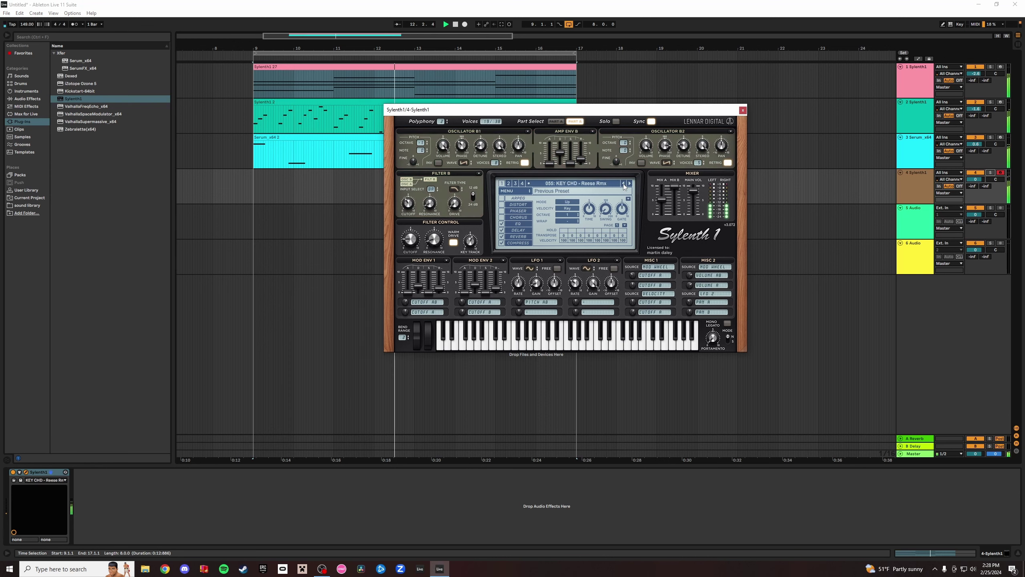
{"action": "left_click", "coordinate": [624, 184]}
{"action": "left_click", "coordinate": [624, 185]}
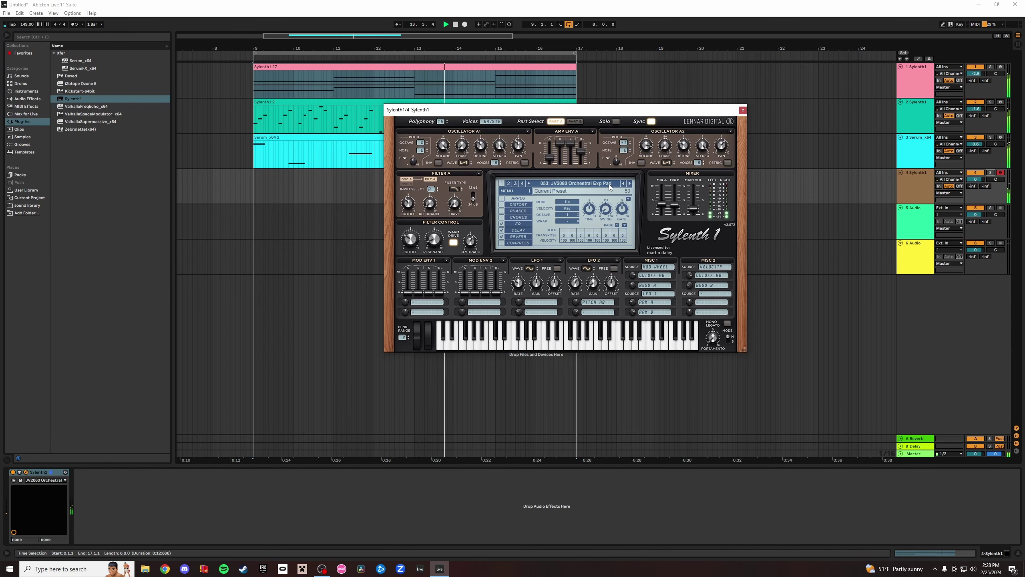
Browse the second bank of Sylenth1 presets and load KEY Click.
{"action": "left_click", "coordinate": [609, 185]}
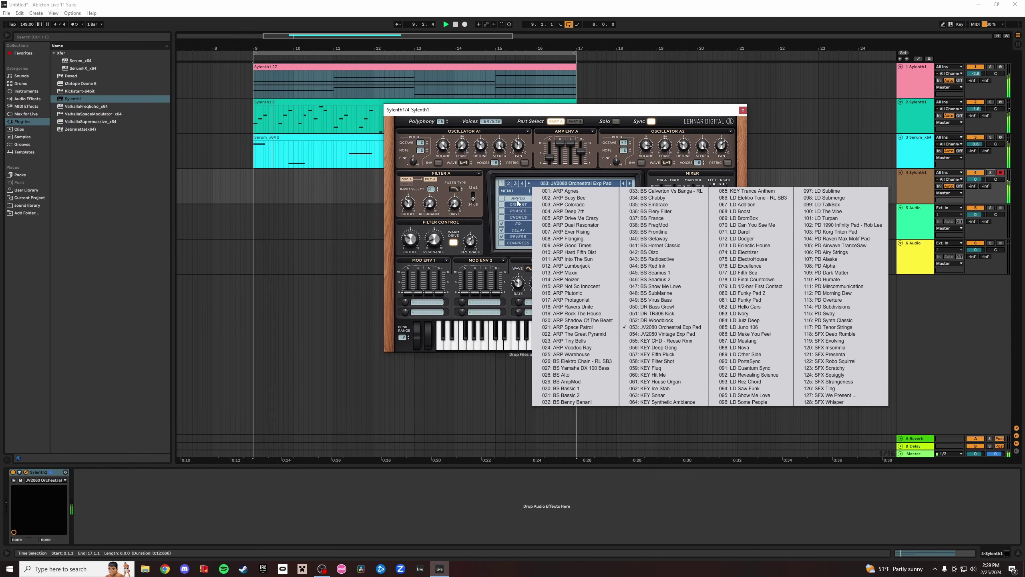
{"action": "left_click", "coordinate": [511, 182]}
{"action": "left_click", "coordinate": [510, 183]}
{"action": "left_click", "coordinate": [577, 184]}
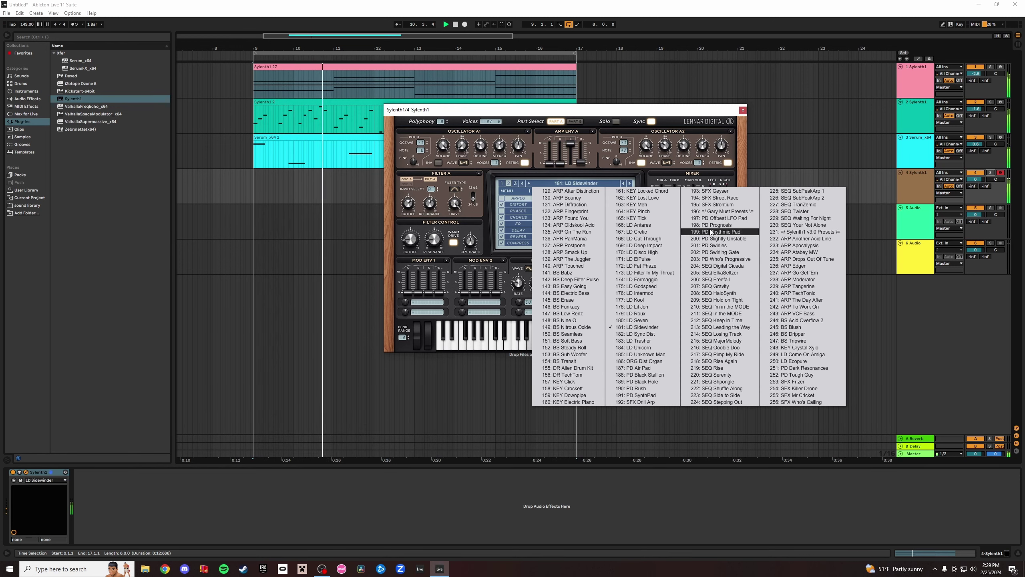
{"action": "left_click", "coordinate": [561, 382]}
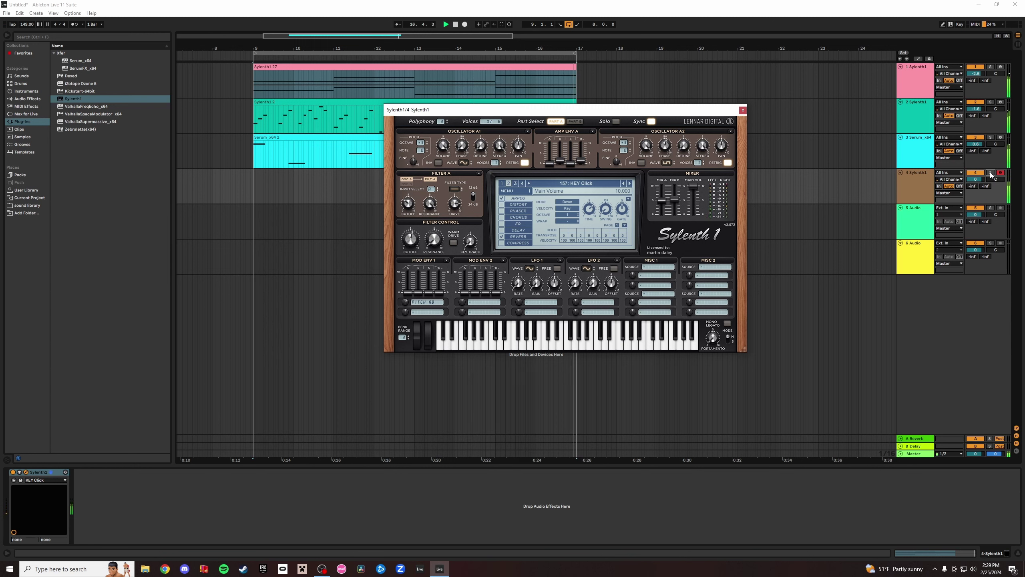
Record a KEY Click melody onto the fourth track over the eight-bar loop, then close Sylenth1 and open the recorded clip.
{"action": "left_click", "coordinate": [465, 24]}
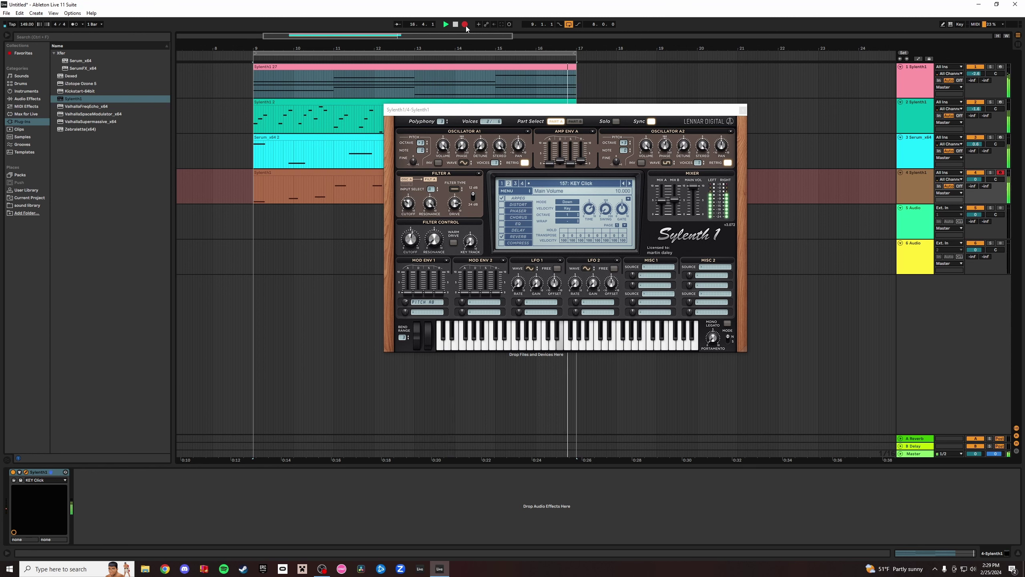
{"action": "left_click", "coordinate": [465, 24]}
{"action": "key", "text": "space"}
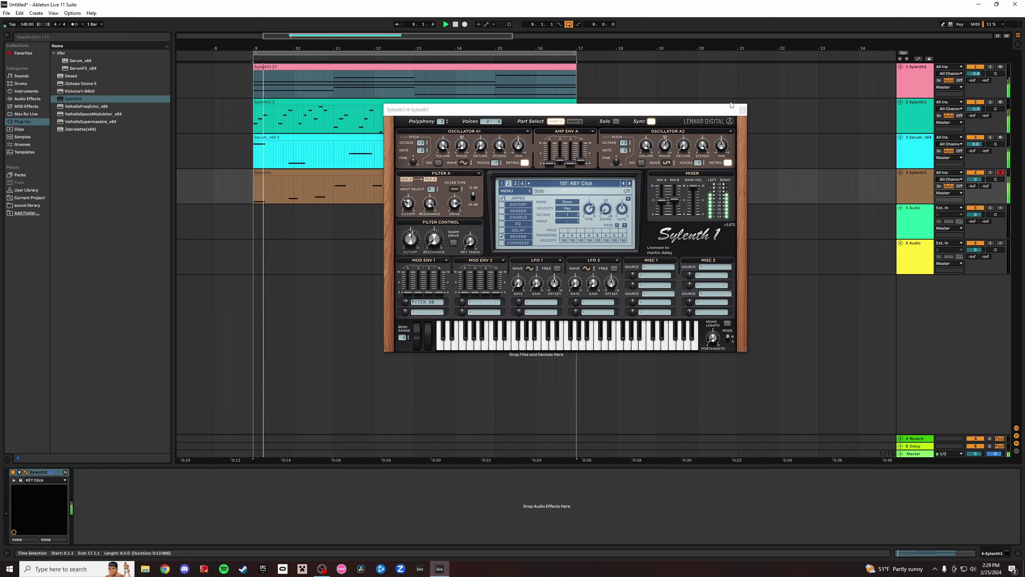
{"action": "left_click", "coordinate": [743, 110]}
{"action": "double_click", "coordinate": [284, 181]}
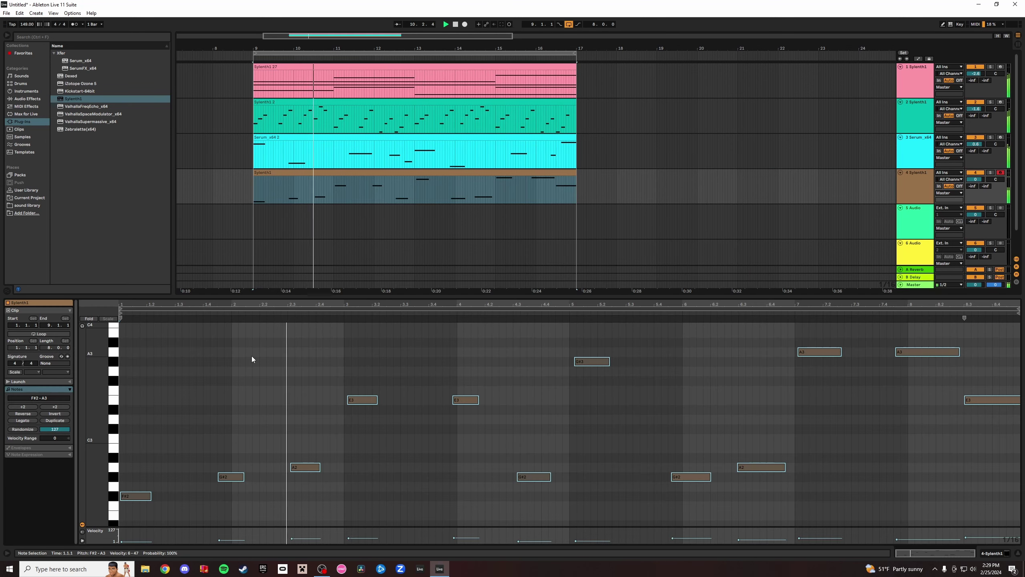
Align the clip's opening notes to the grid: F#2 at 1.1.1, G#2 at 1.4.3, A2 at 2.3.1 and E3 at 3.1.1.
{"action": "left_click", "coordinate": [114, 501]}
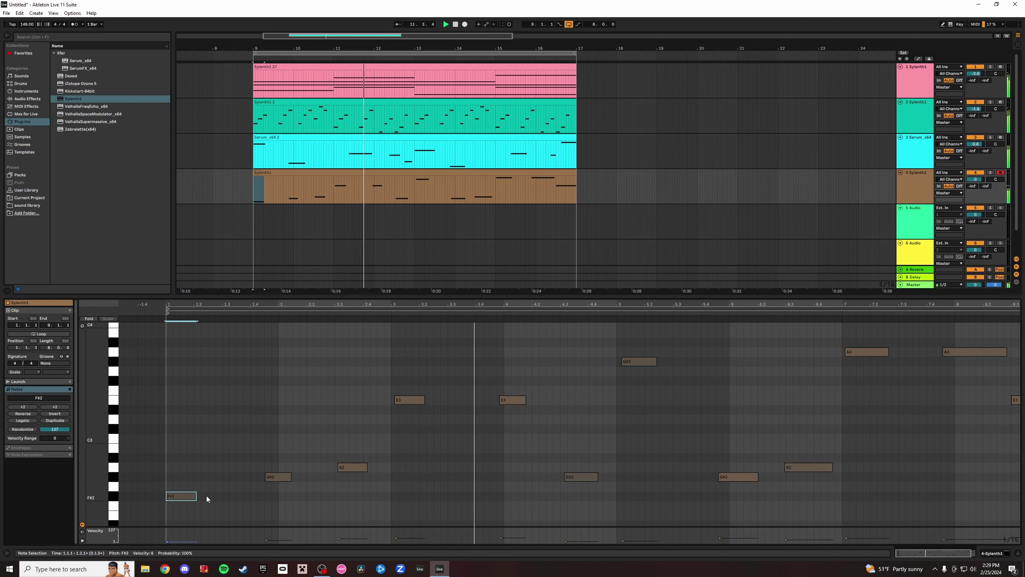
{"action": "left_click", "coordinate": [285, 480]}
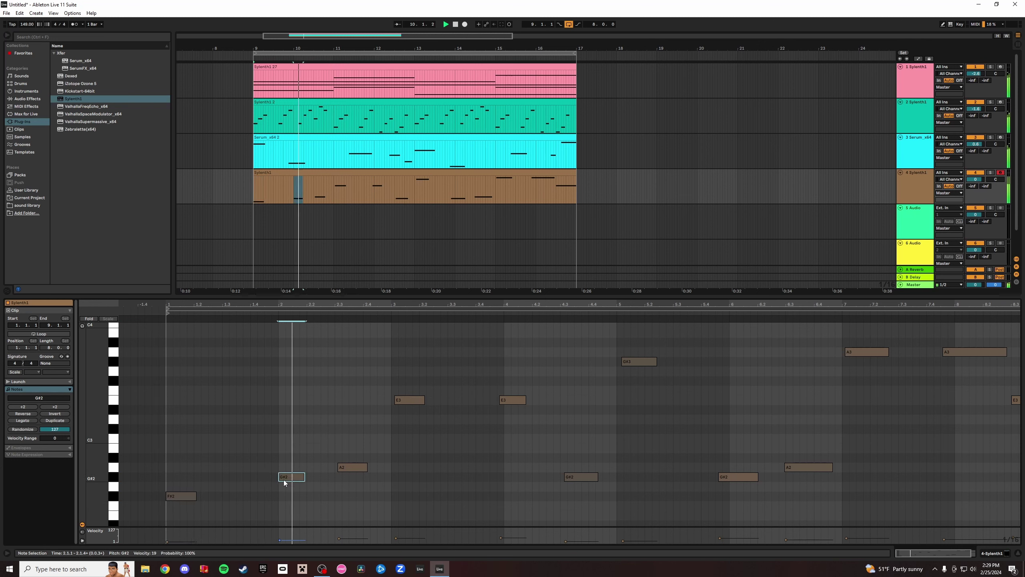
{"action": "left_click_drag", "start_coordinate": [285, 480], "coordinate": [268, 479]}
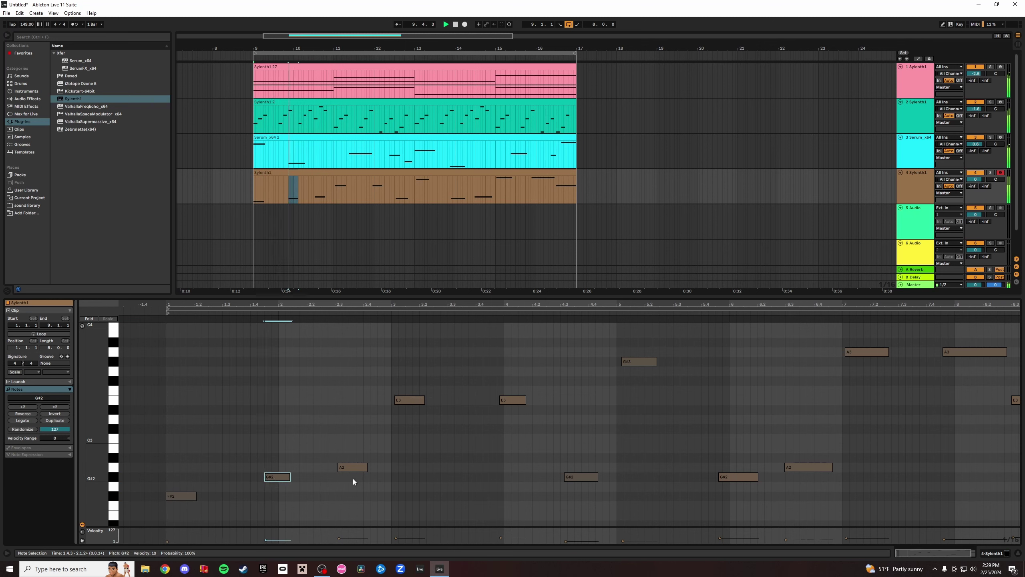
{"action": "left_click", "coordinate": [339, 471]}
{"action": "left_click_drag", "start_coordinate": [411, 400], "coordinate": [409, 401]}
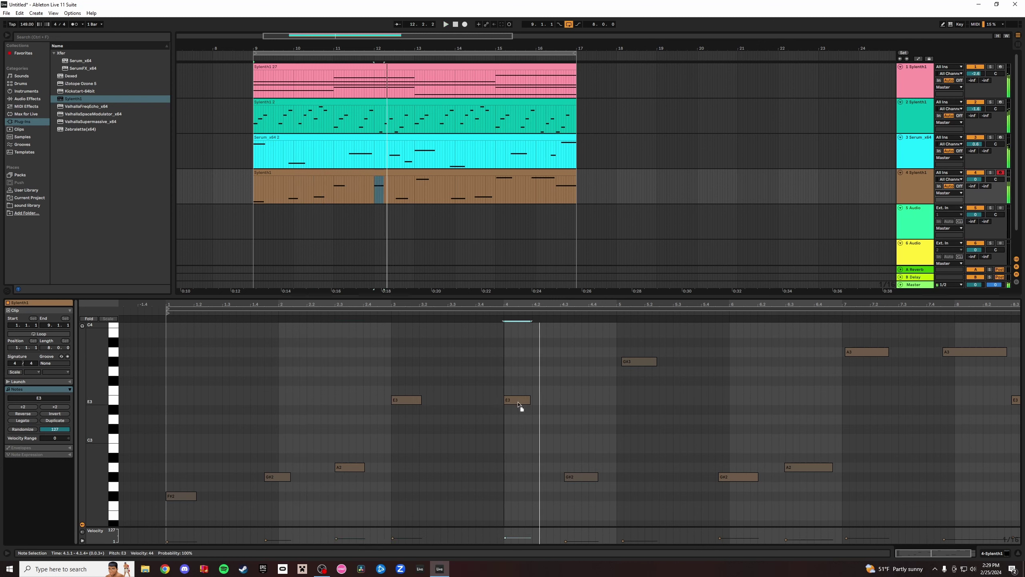
Move the second E3 to 3.4.3 and lengthen both E3 notes and the first G#2 to 0.1.1.
{"action": "left_click_drag", "start_coordinate": [522, 400], "coordinate": [526, 401]}
{"action": "key", "text": "ctrl+z"}
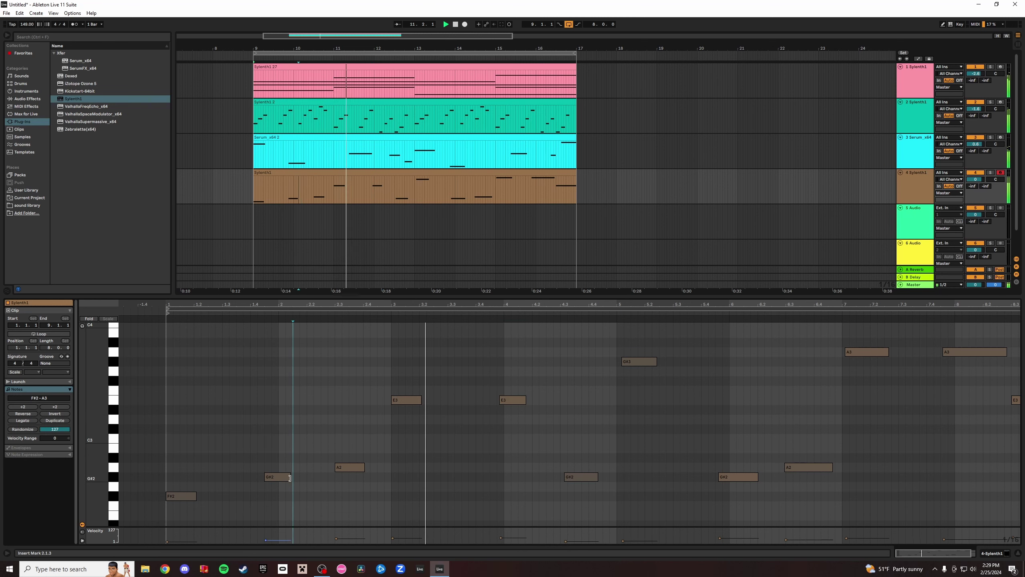
{"action": "left_click_drag", "start_coordinate": [291, 477], "coordinate": [293, 477]}
{"action": "left_click_drag", "start_coordinate": [509, 402], "coordinate": [500, 404]}
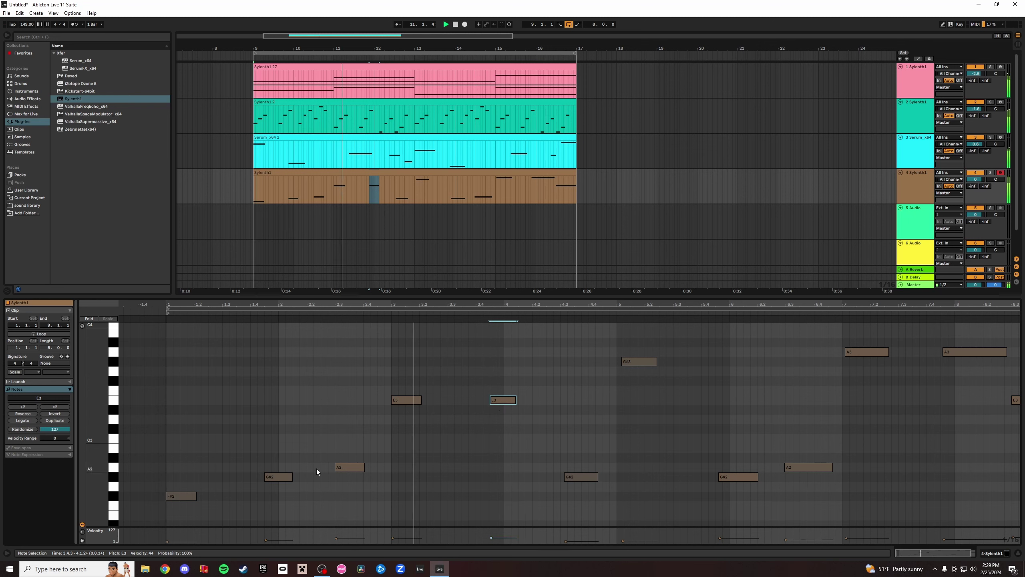
{"action": "left_click_drag", "start_coordinate": [422, 400], "coordinate": [428, 400]}
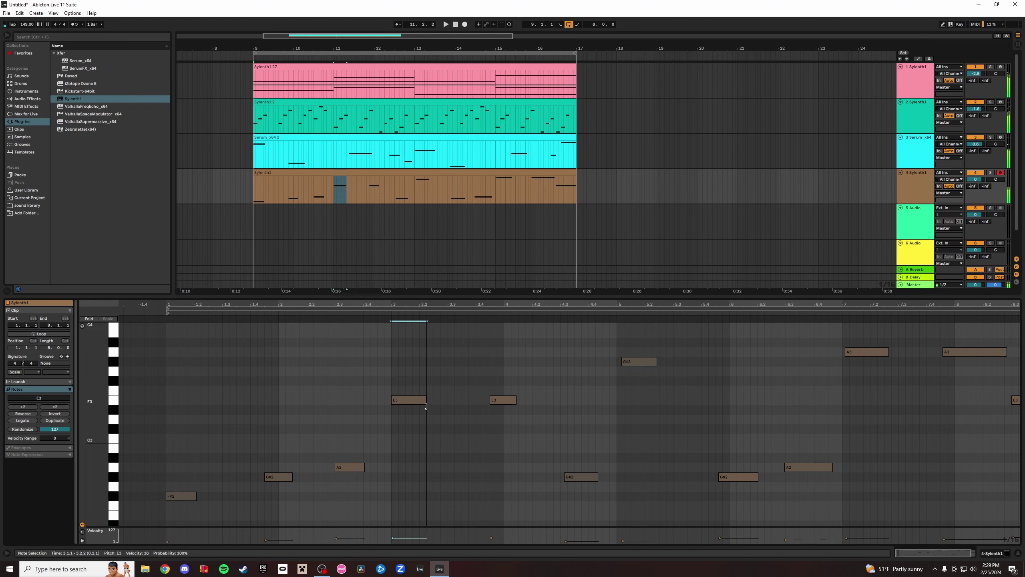
{"action": "left_click_drag", "start_coordinate": [516, 399], "coordinate": [524, 401]}
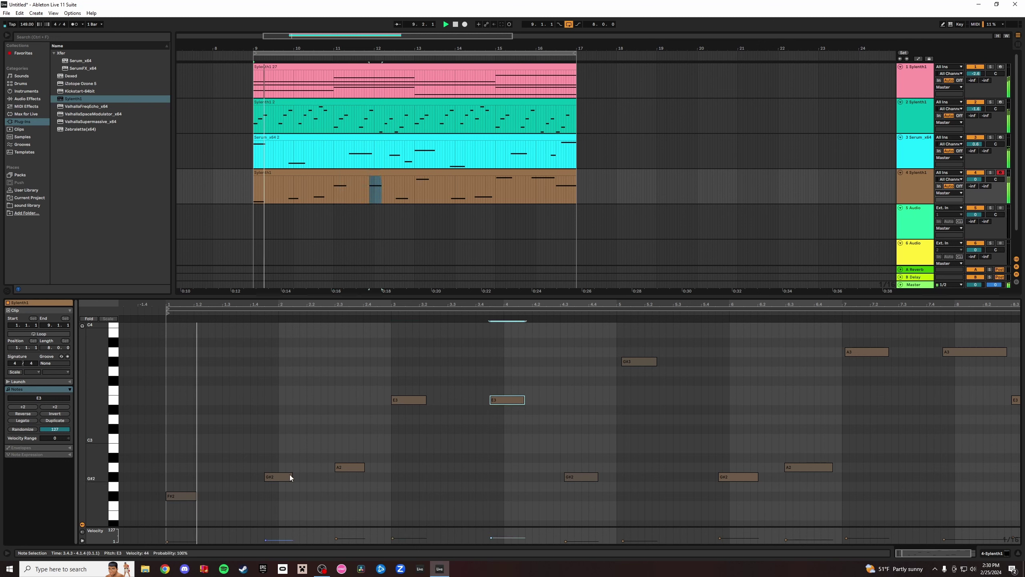
{"action": "left_click_drag", "start_coordinate": [293, 476], "coordinate": [299, 476]}
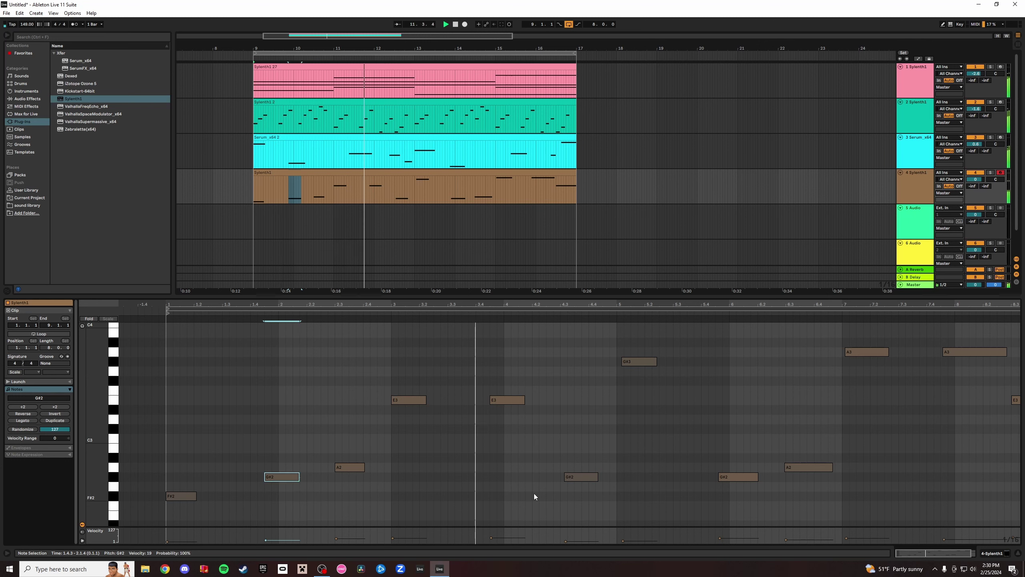
Align G#2 to 4.3.1, G#3 to 5.1.1 and the next G#2 to 5.4.3, extending that last note to 0.1.2.
{"action": "left_click", "coordinate": [588, 480]}
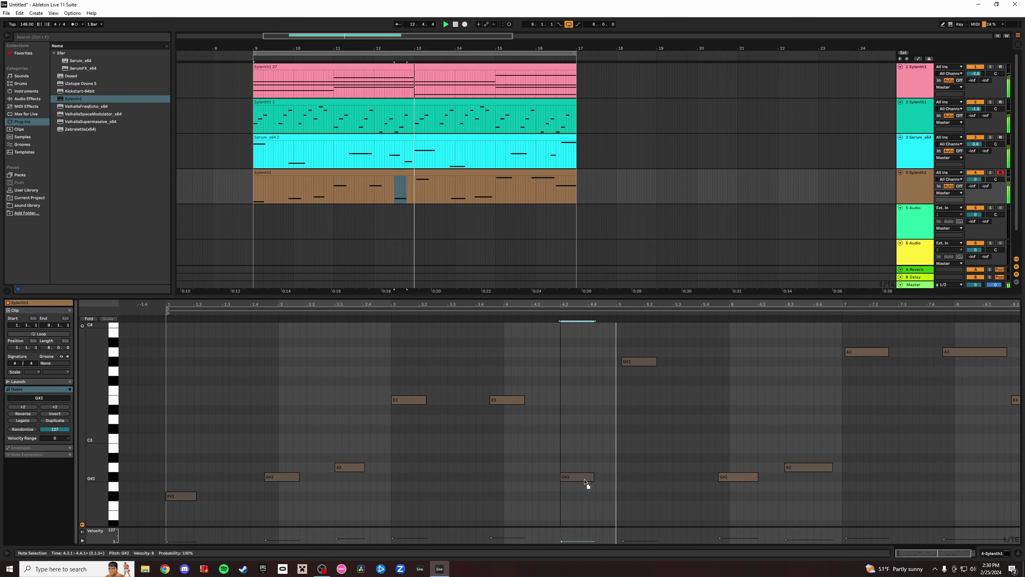
{"action": "left_click_drag", "start_coordinate": [587, 480], "coordinate": [584, 480]}
{"action": "left_click_drag", "start_coordinate": [639, 362], "coordinate": [636, 362]}
{"action": "left_click_drag", "start_coordinate": [726, 478], "coordinate": [723, 480]}
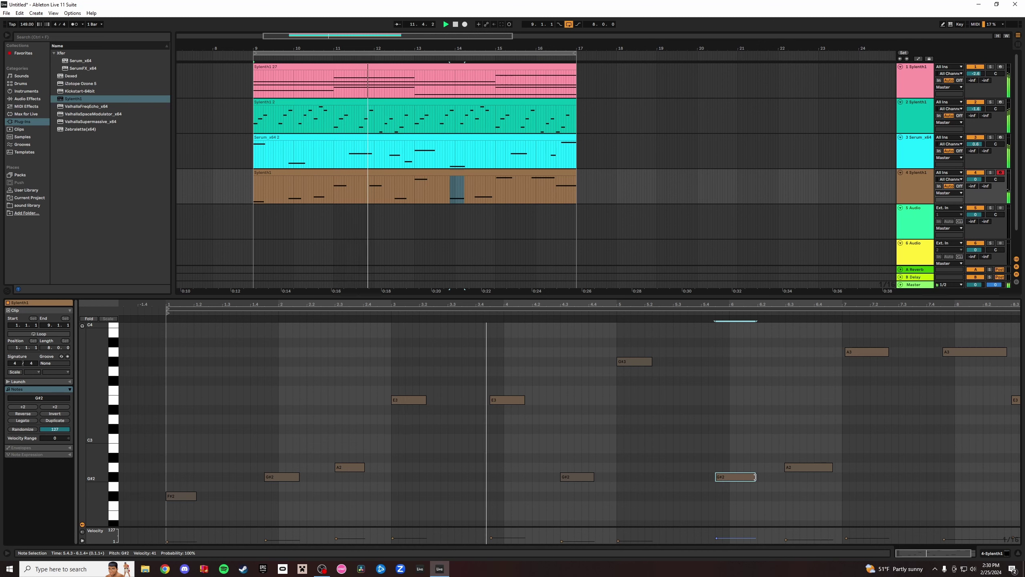
{"action": "left_click_drag", "start_coordinate": [755, 477], "coordinate": [759, 480]}
Align the closing notes: A2 at 6.3.1, A3 at 7.1.1, A3 at 7.4.3 and the final E3 at 8.3.1.
{"action": "left_click", "coordinate": [793, 469]}
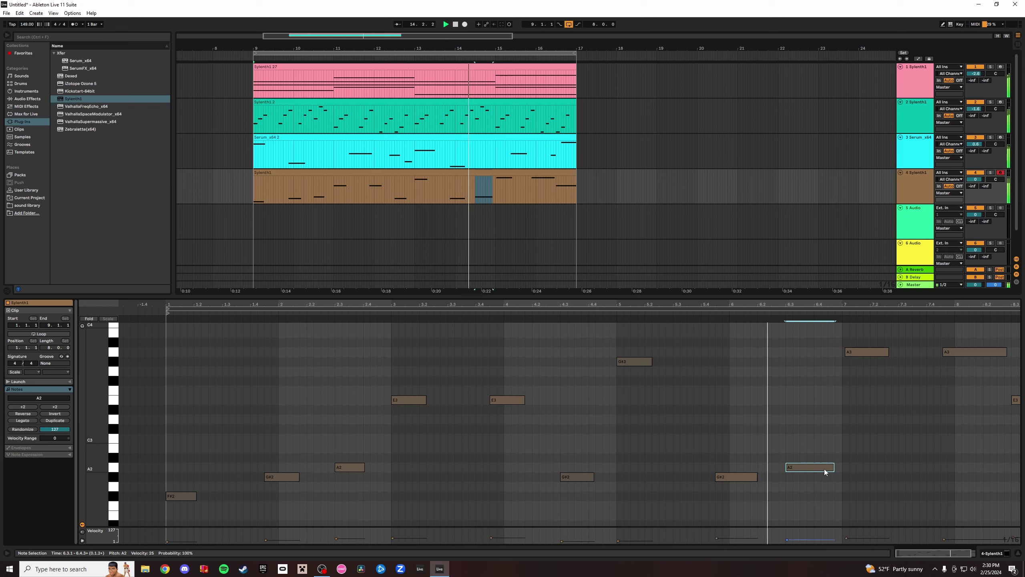
{"action": "left_click", "coordinate": [855, 351]}
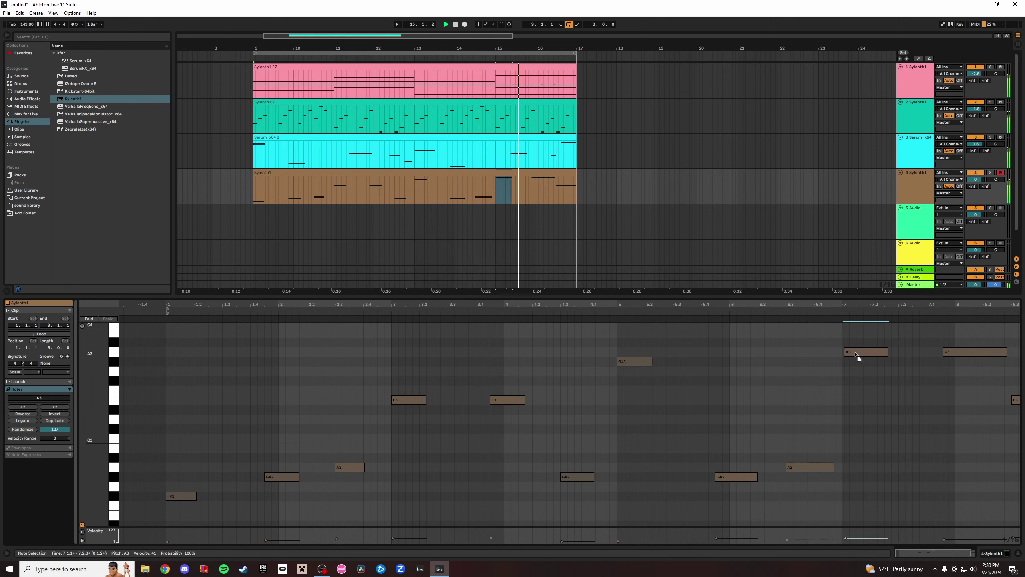
{"action": "left_click", "coordinate": [963, 352]}
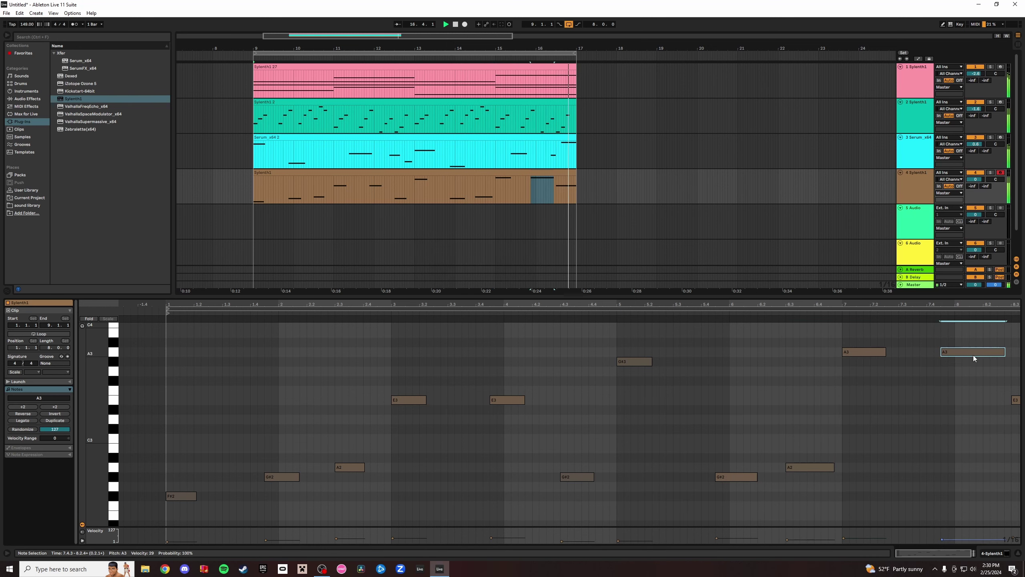
{"action": "left_click", "coordinate": [1016, 401]}
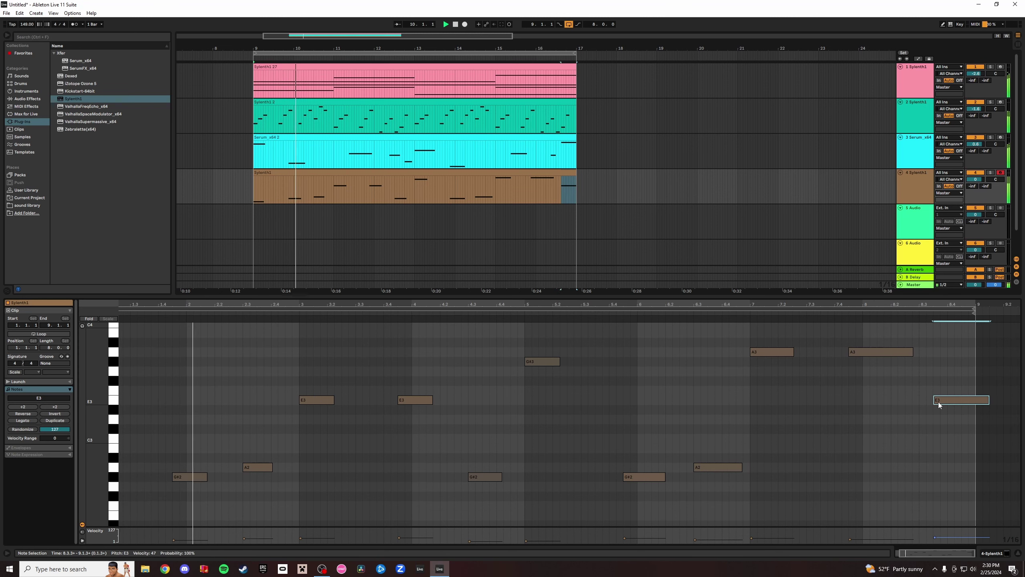
{"action": "left_click_drag", "start_coordinate": [939, 403], "coordinate": [937, 405]}
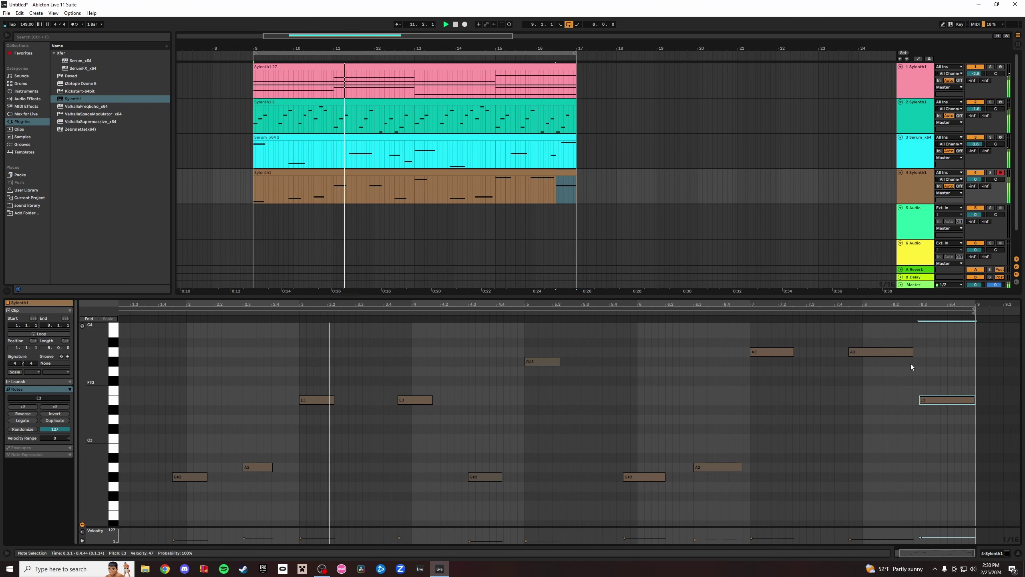
Lengthen the A3 at 7.4.3 to 0.2.2, and the A3 at 7.1.1 and A2 at 6.3.1 to 0.2.0.
{"action": "left_click_drag", "start_coordinate": [914, 353], "coordinate": [919, 353]}
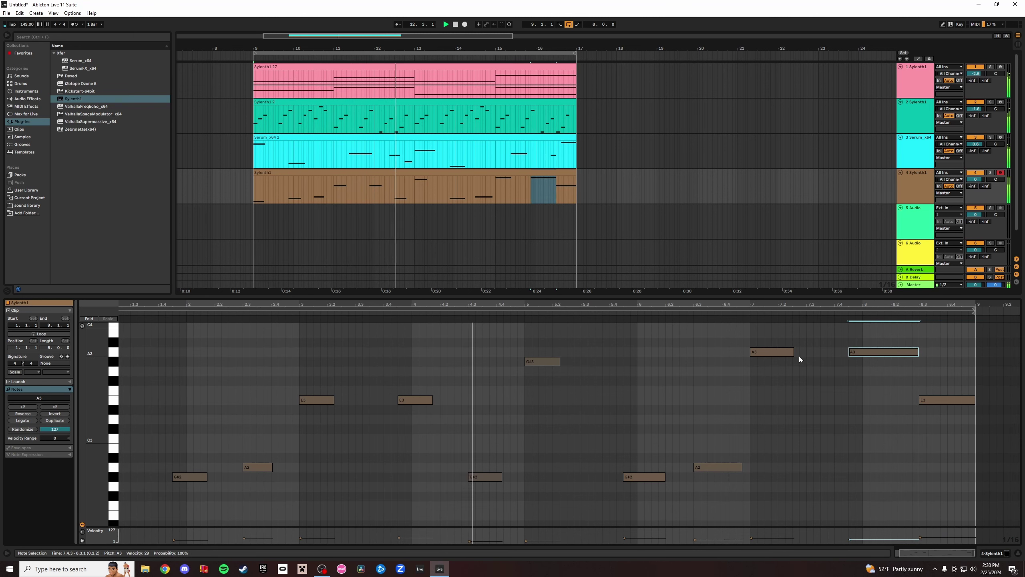
{"action": "left_click_drag", "start_coordinate": [794, 352], "coordinate": [806, 353]}
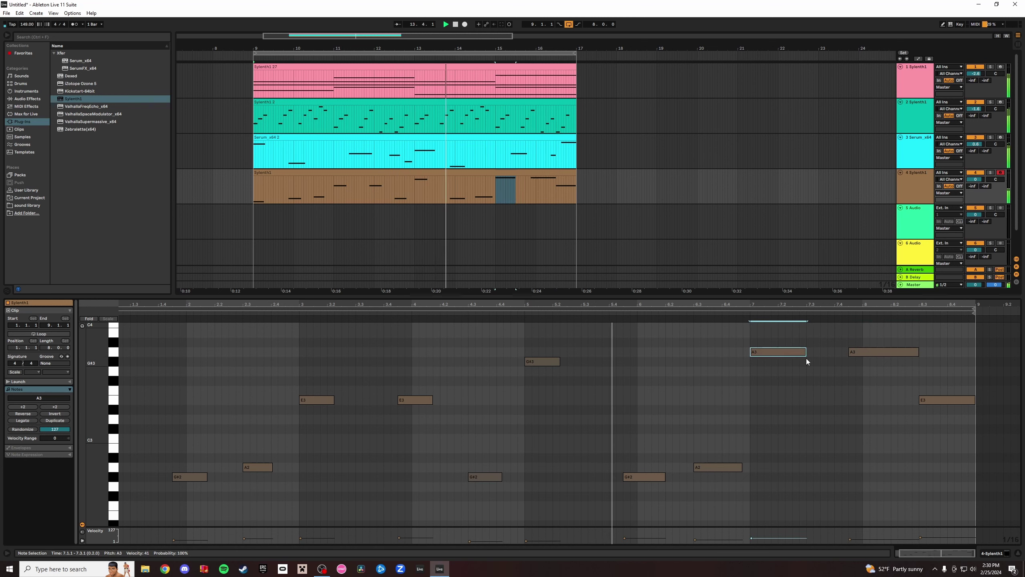
{"action": "left_click_drag", "start_coordinate": [742, 467], "coordinate": [750, 469]}
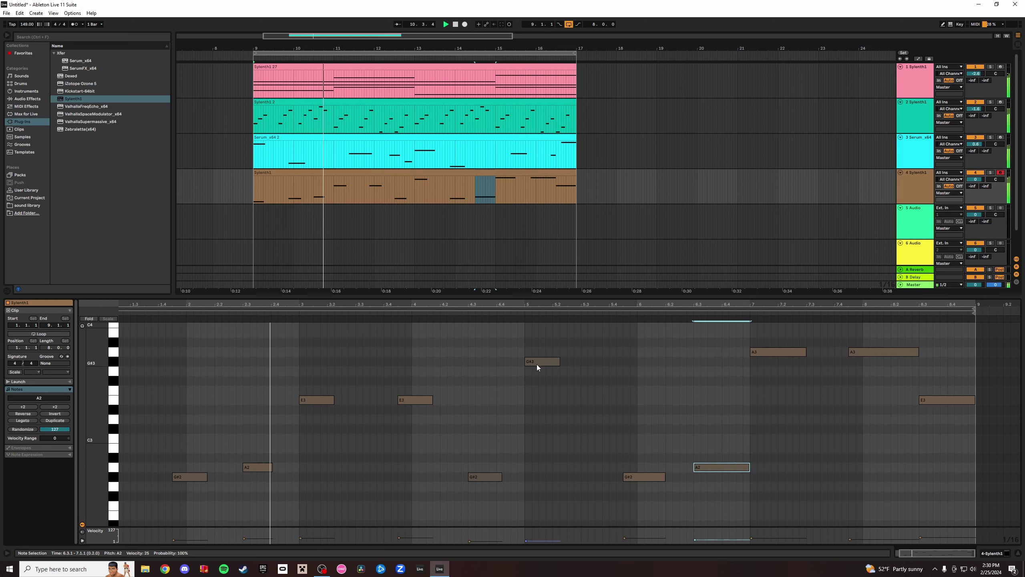
Lower the A3 at 7.1.1 to D3 and the G#3 at 5.1.1 to C#3.
{"action": "left_click_drag", "start_coordinate": [782, 352], "coordinate": [778, 432]}
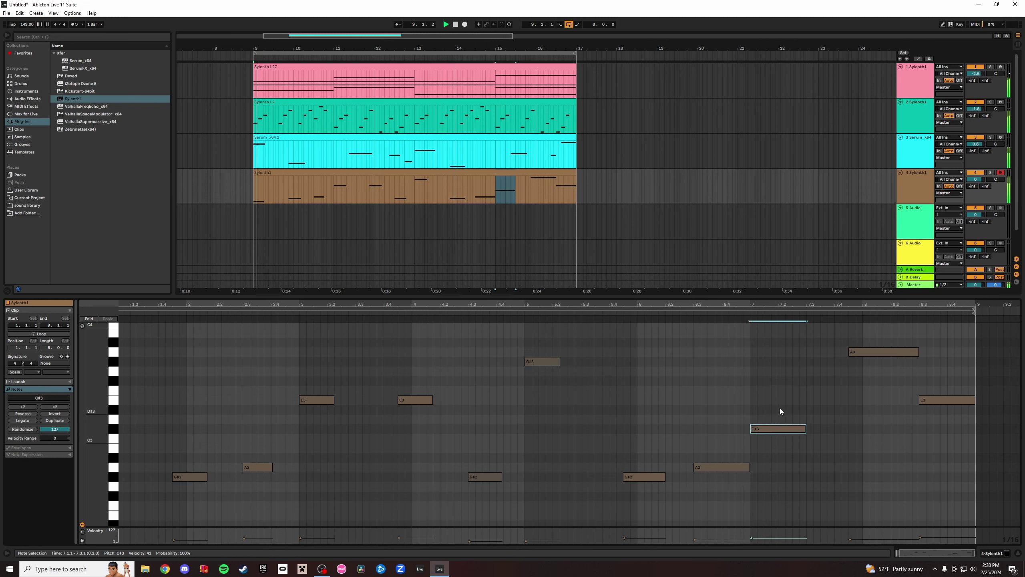
{"action": "key", "text": "ctrl+z"}
{"action": "left_click_drag", "start_coordinate": [765, 351], "coordinate": [764, 420]}
{"action": "left_click_drag", "start_coordinate": [540, 363], "coordinate": [552, 421]}
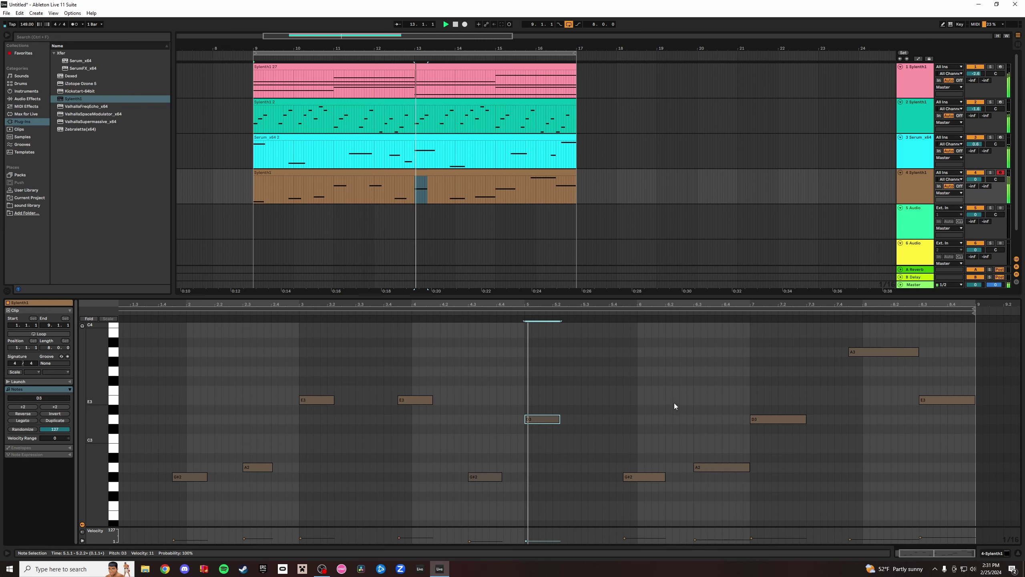
{"action": "key", "text": "Down"}
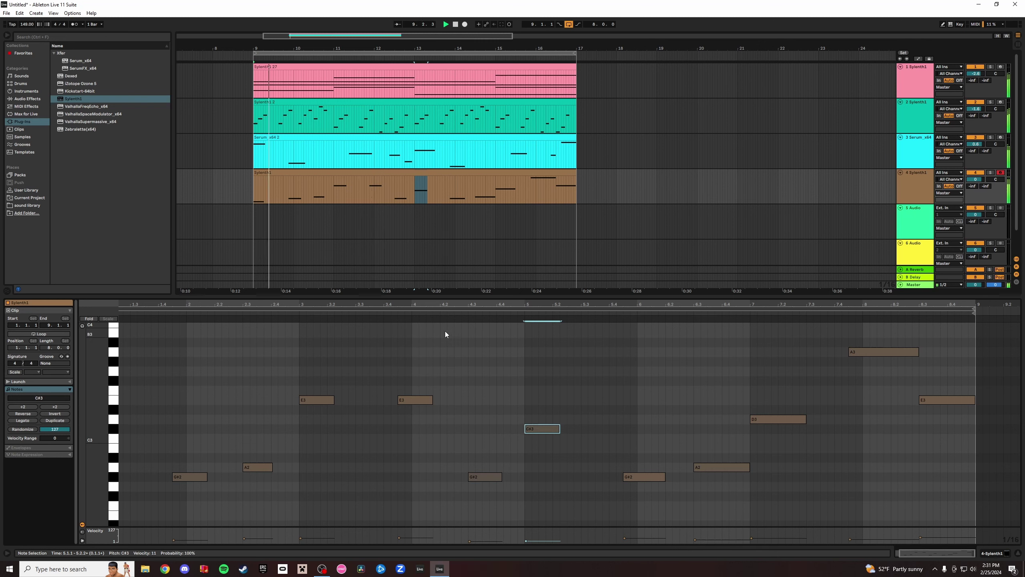
{"action": "left_click", "coordinate": [418, 322]}
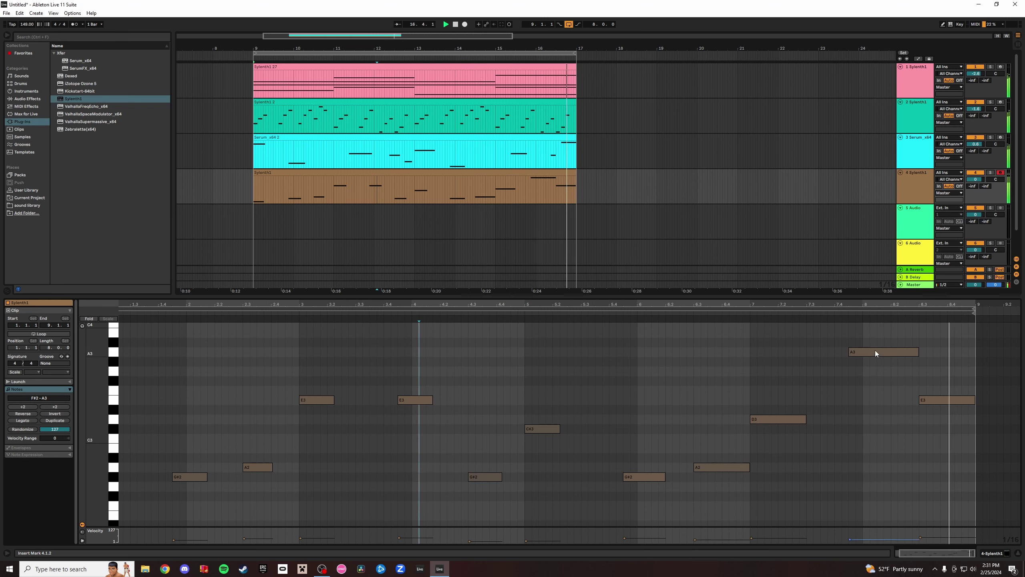
Lower the A3 at 7.4.3 to G#3 and the G#2 at 5.4.3 to E2.
{"action": "mouse_move", "coordinate": [875, 351]}
{"action": "left_mouse_down"}
{"action": "mouse_move", "coordinate": [880, 382]}
{"action": "mouse_move", "coordinate": [878, 361]}
{"action": "left_mouse_up"}
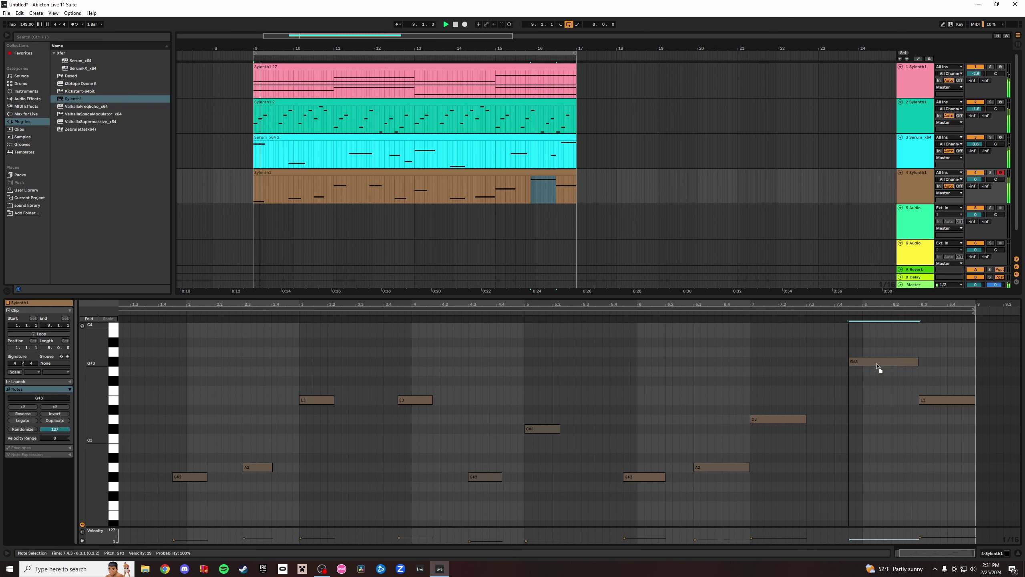
{"action": "left_click_drag", "start_coordinate": [402, 302], "coordinate": [707, 302]}
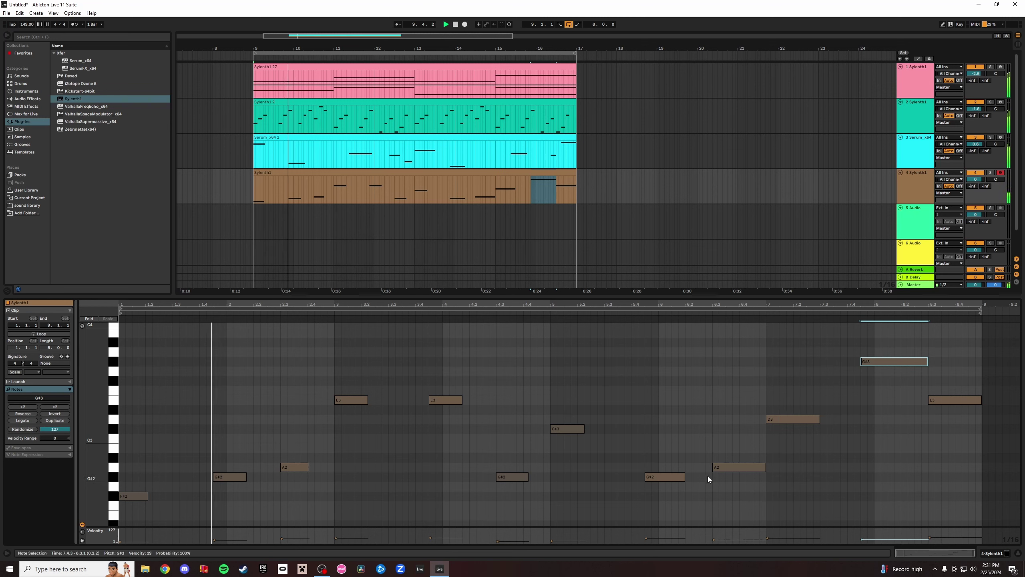
{"action": "mouse_move", "coordinate": [673, 479]}
{"action": "left_mouse_down"}
{"action": "mouse_move", "coordinate": [678, 523]}
{"action": "mouse_move", "coordinate": [668, 489]}
{"action": "left_mouse_up"}
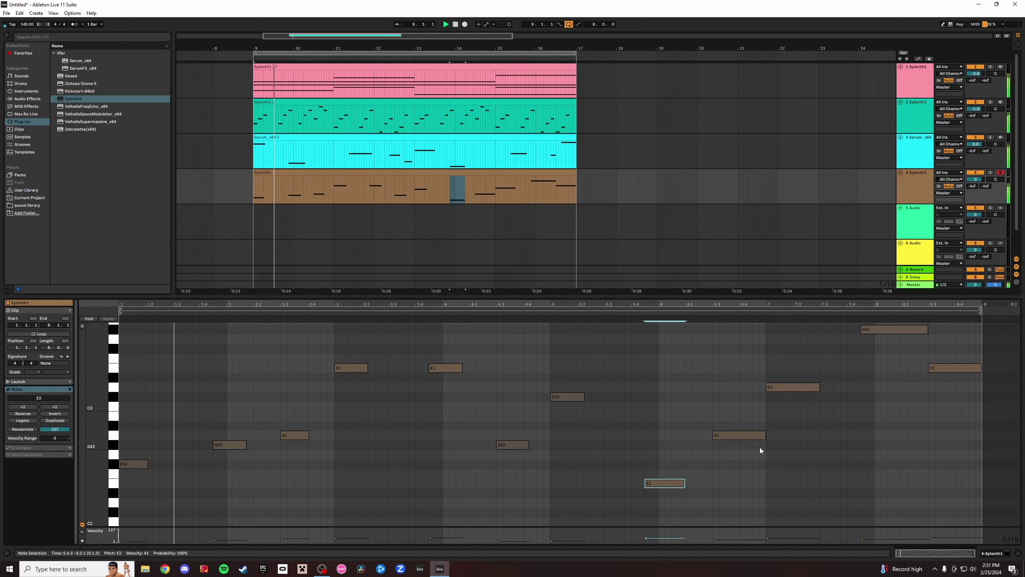
Shorten the A2 at 6.3.1 and D3 at 7.1.1 to 0.1.2, and reduce the E2 note's velocity to 27.
{"action": "left_click", "coordinate": [763, 435]}
{"action": "left_click_drag", "start_coordinate": [763, 435], "coordinate": [753, 435]}
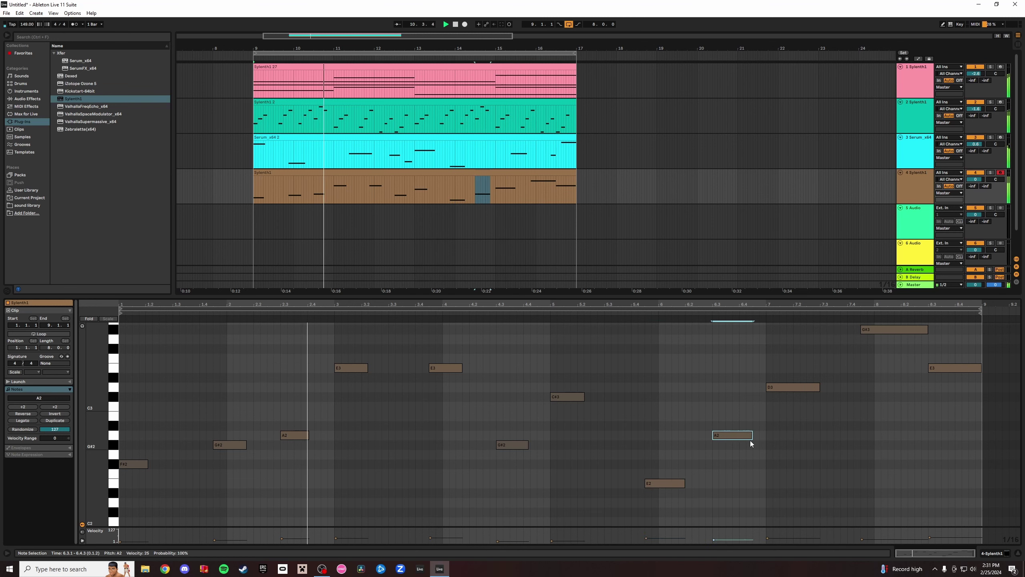
{"action": "left_click_drag", "start_coordinate": [819, 388], "coordinate": [808, 390]}
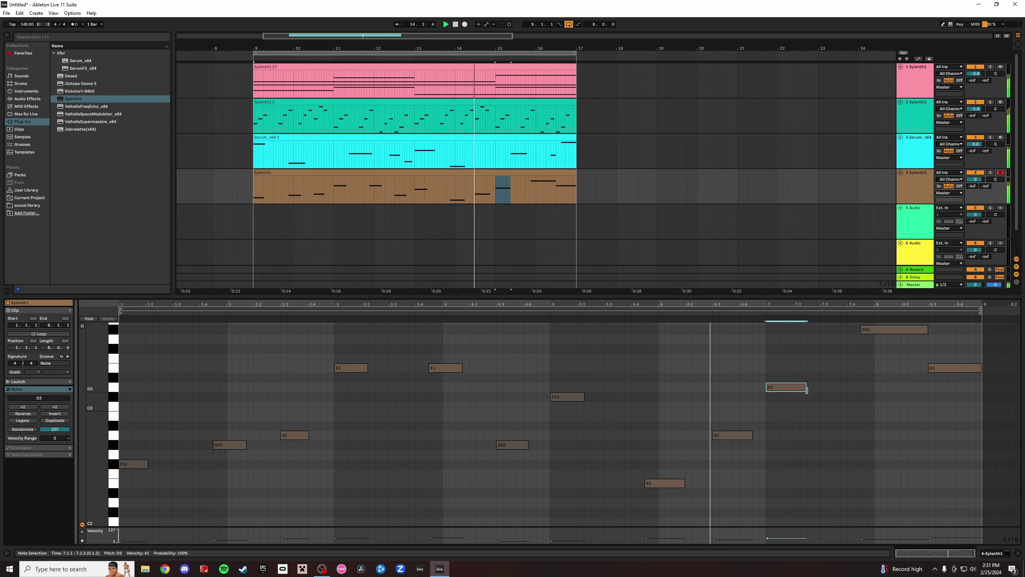
{"action": "left_click", "coordinate": [664, 483]}
{"action": "left_click_drag", "start_coordinate": [671, 540], "coordinate": [671, 542]}
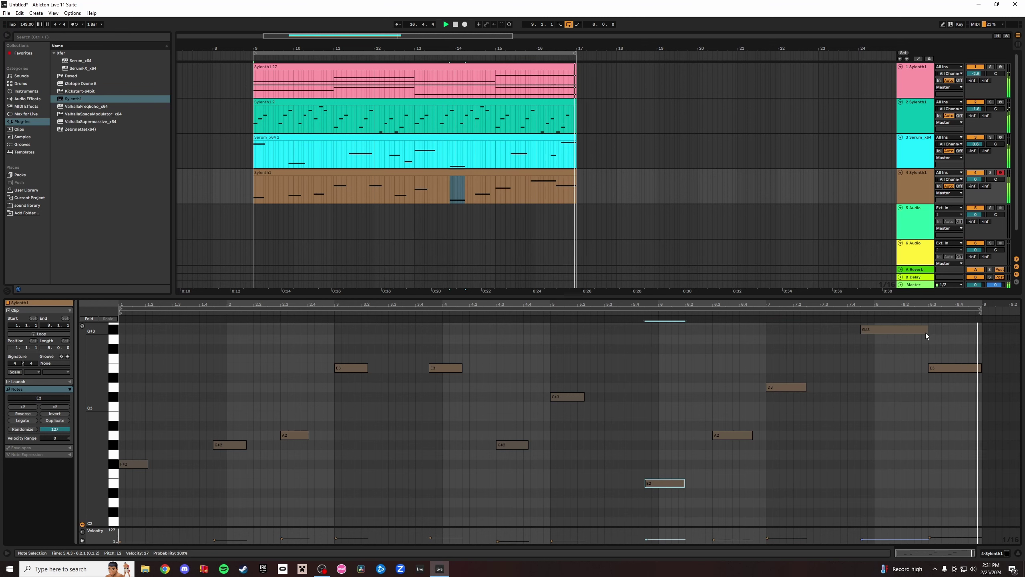
Shorten the G#3 at 7.4.3 to 0.1.2 and raise the D3 at 7.1.1 to G#3.
{"action": "left_click_drag", "start_coordinate": [927, 330], "coordinate": [903, 332]}
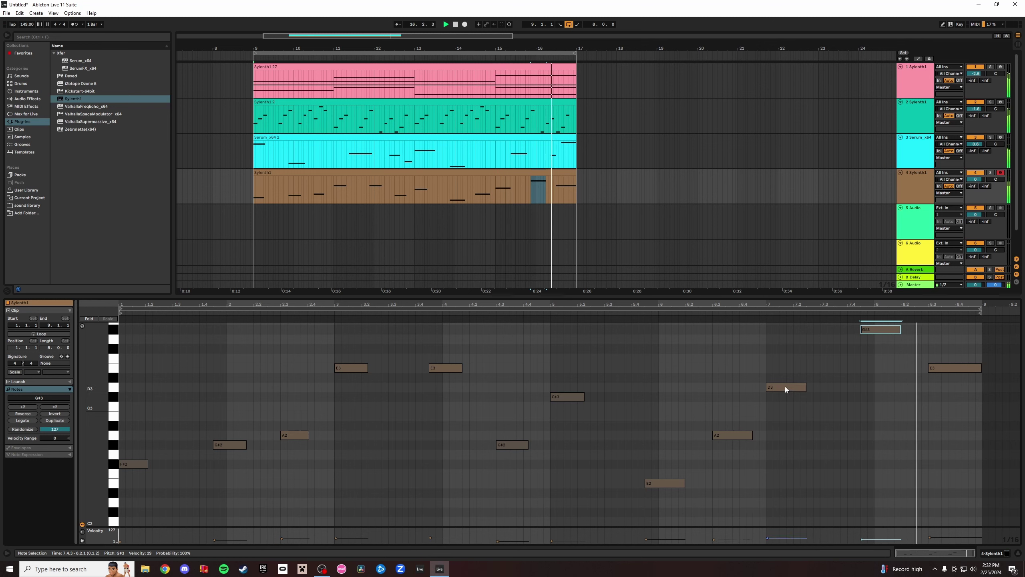
{"action": "left_click_drag", "start_coordinate": [785, 387], "coordinate": [784, 336]}
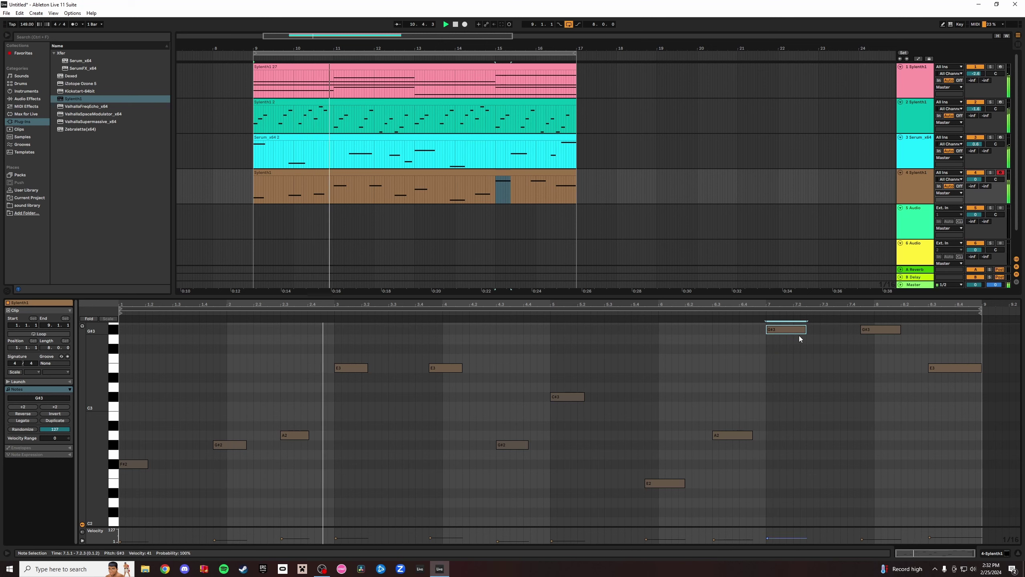
Try the G#3 at 7.4.3 one semitone higher at A3 and return it to G#3.
{"action": "scroll", "coordinate": [803, 336], "scroll_direction": "up", "scroll_amount": 1}
{"action": "left_click_drag", "start_coordinate": [875, 366], "coordinate": [872, 356]}
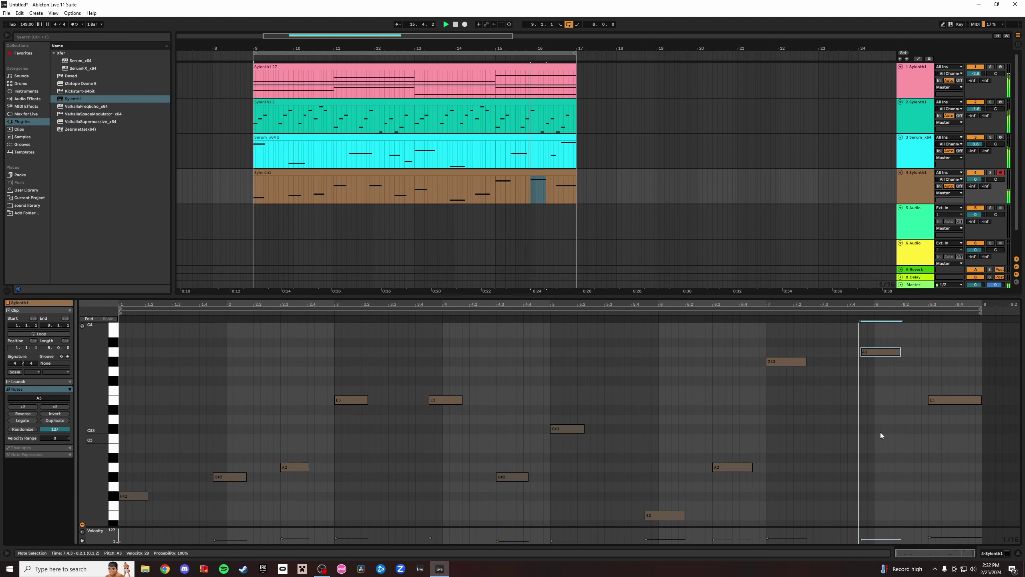
{"action": "key", "text": "Down"}
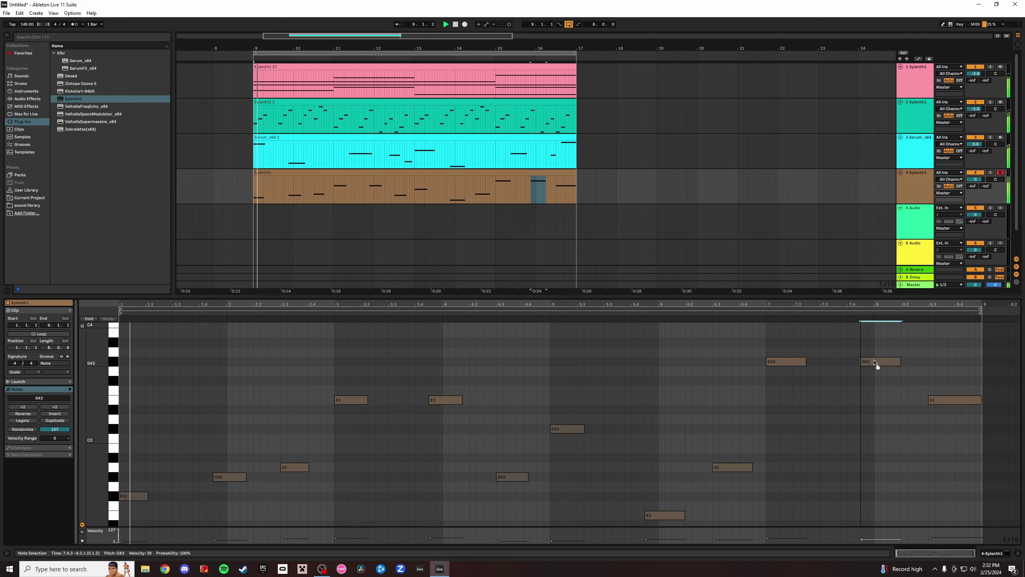
Audition the fourth track soloed and in the full mix, and open its Sylenth1 instrument window.
{"action": "left_click", "coordinate": [990, 172]}
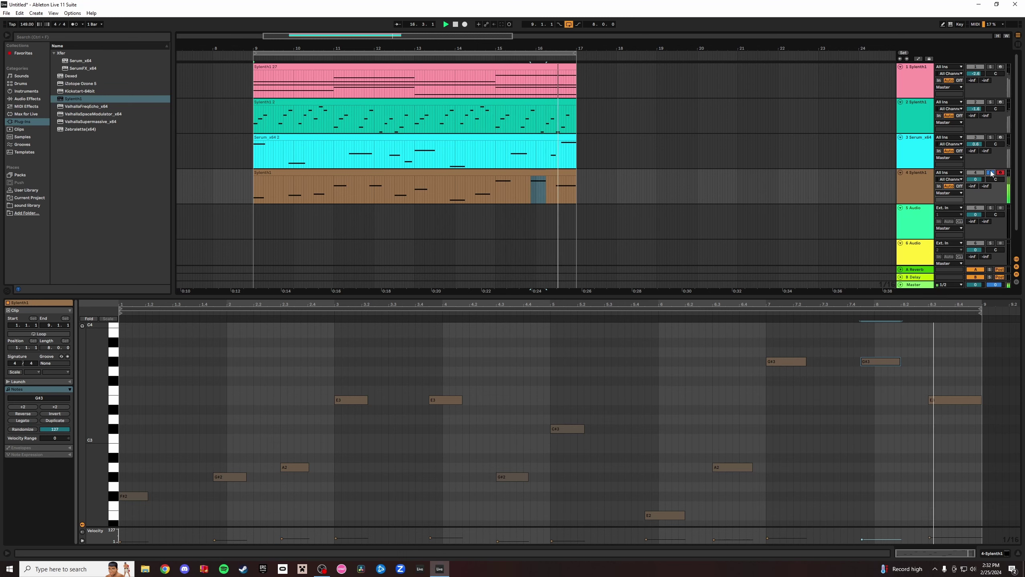
{"action": "left_click", "coordinate": [992, 173]}
{"action": "left_click", "coordinate": [913, 185]}
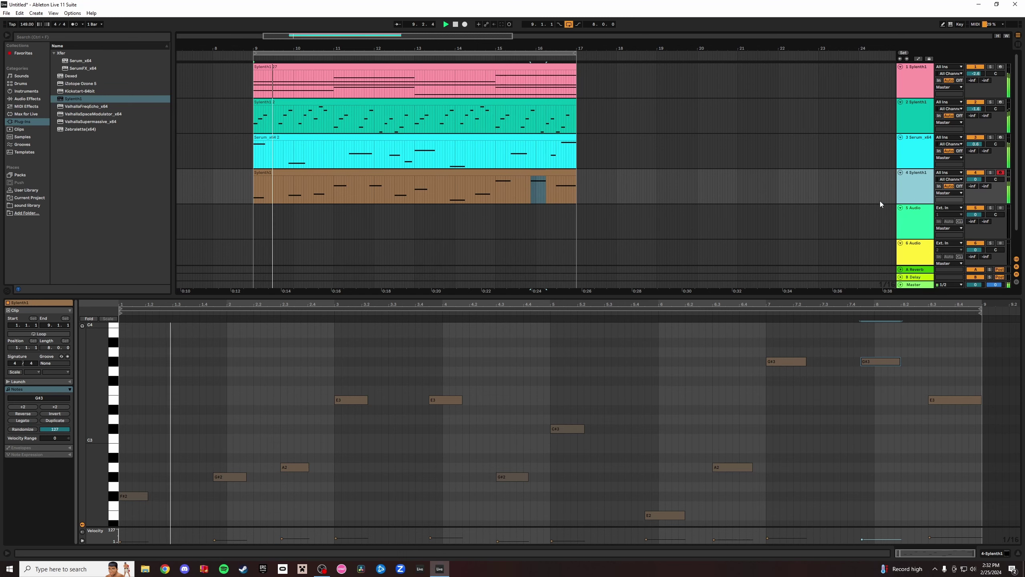
{"action": "double_click", "coordinate": [910, 181]}
{"action": "left_click", "coordinate": [26, 472]}
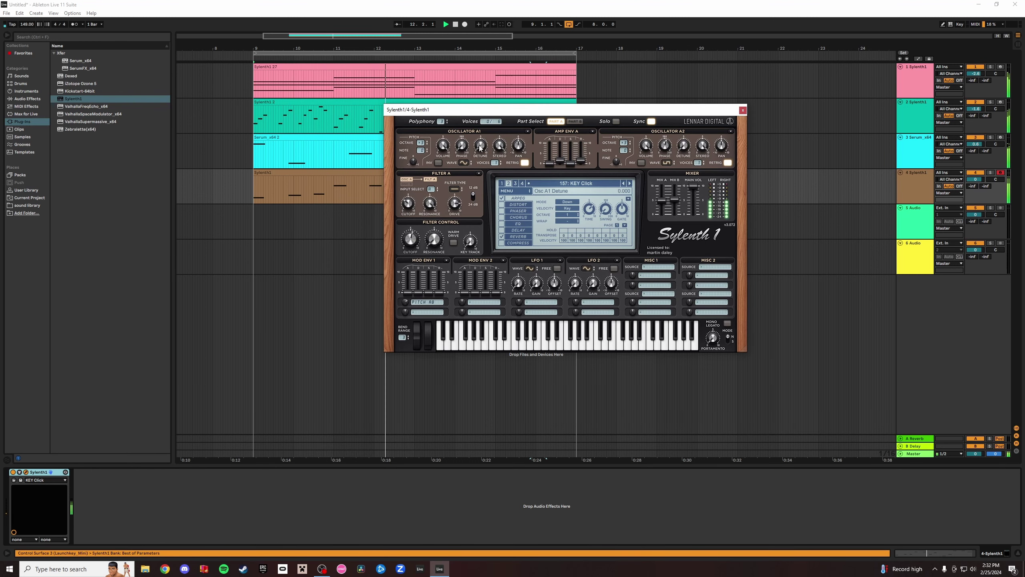
Adjust oscillator A1's voices, try the Sine and Triangle waveforms on oscillator A2, and set A2 to Saw.
{"action": "left_click", "coordinate": [501, 161]}
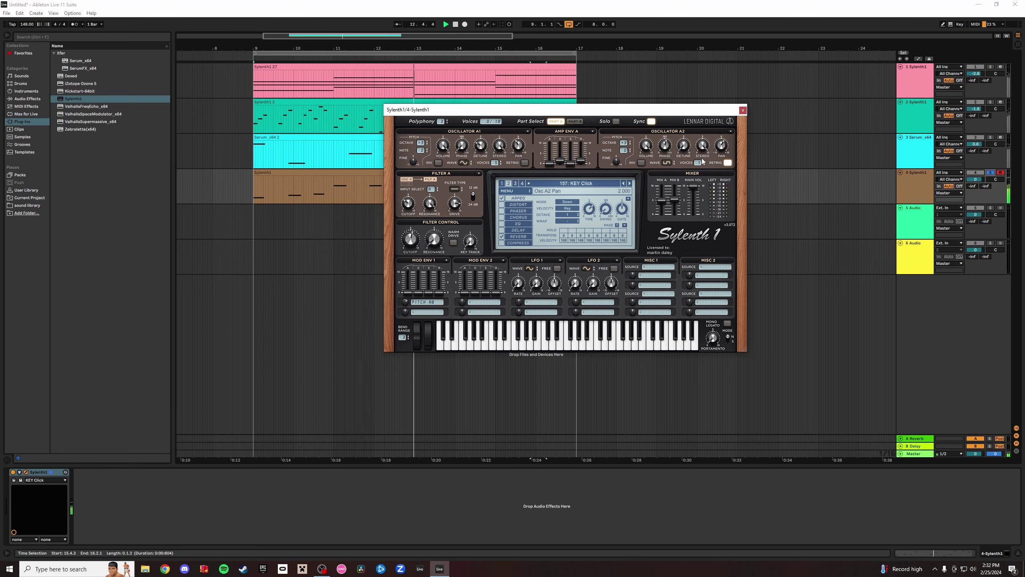
{"action": "left_click", "coordinate": [667, 162]}
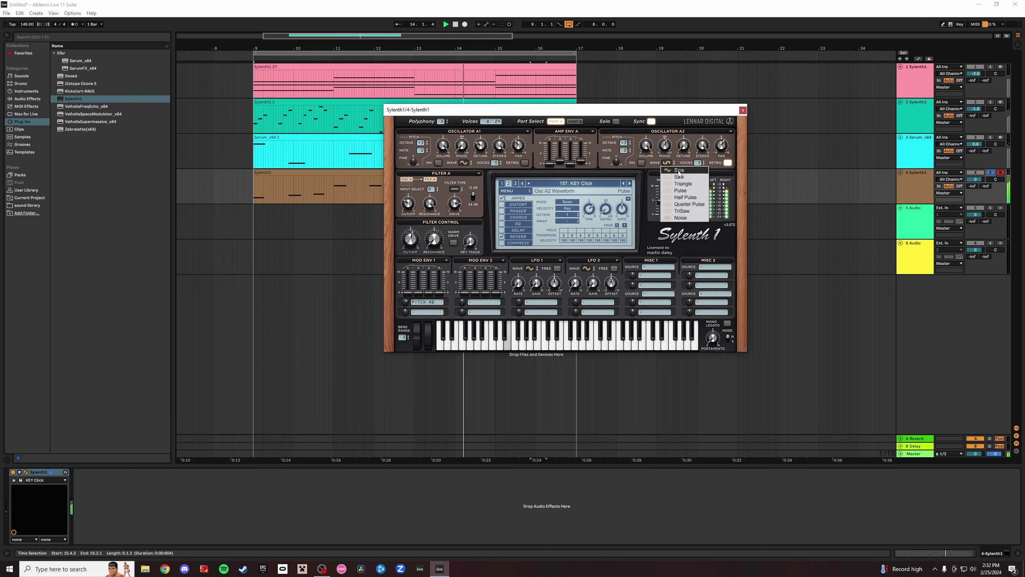
{"action": "left_click", "coordinate": [678, 170]}
{"action": "left_click", "coordinate": [667, 162]}
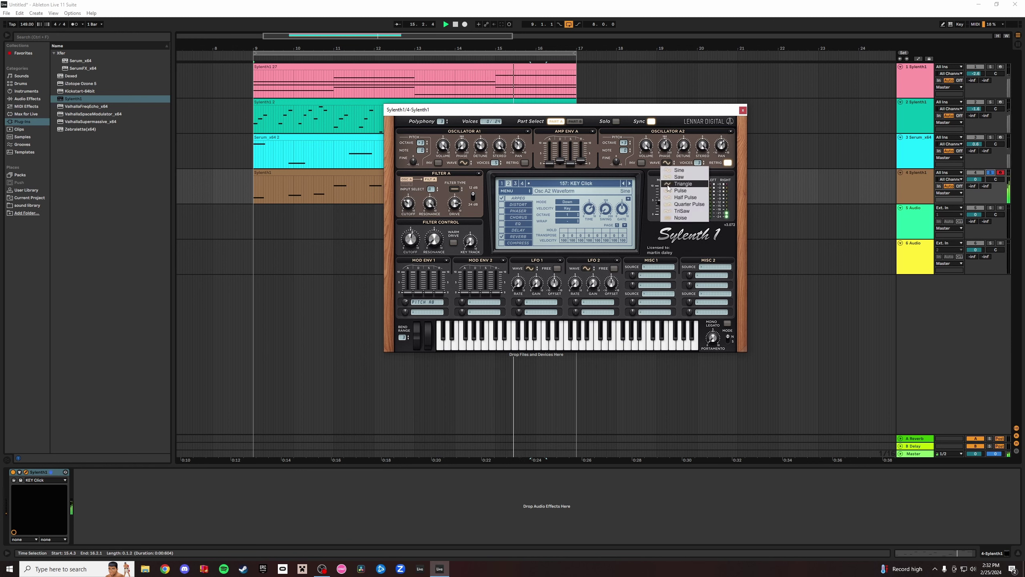
{"action": "left_click", "coordinate": [668, 186]}
{"action": "left_click", "coordinate": [670, 164]}
{"action": "left_click", "coordinate": [682, 177]}
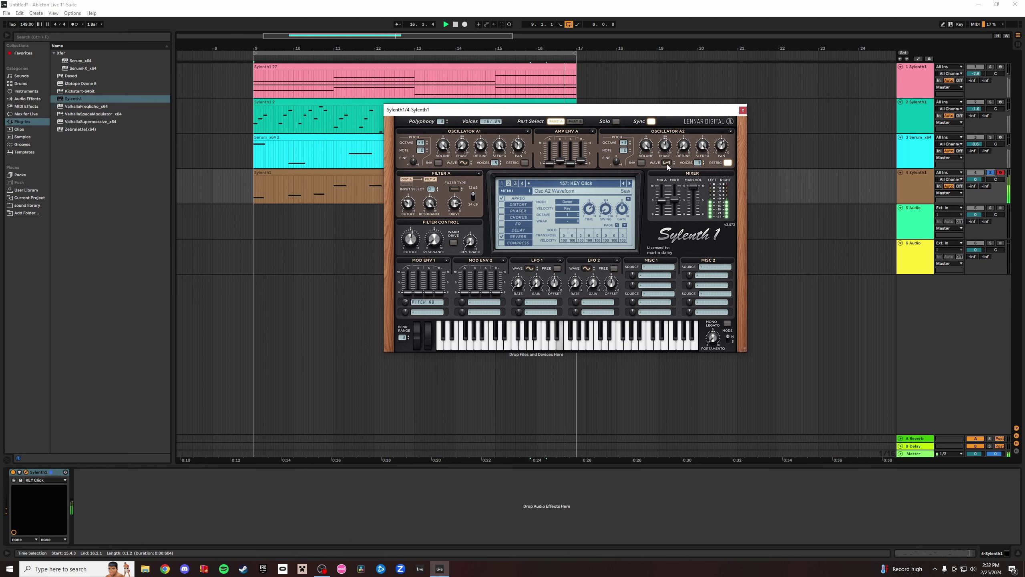
{"action": "left_click", "coordinate": [666, 164]}
{"action": "left_click", "coordinate": [697, 178]}
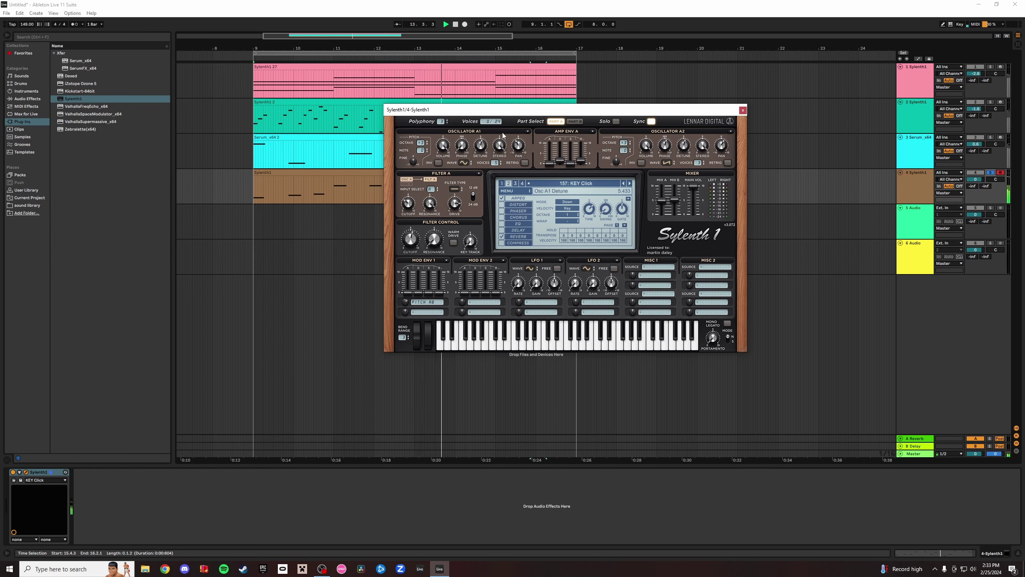
Adjust the reverb's size, and enable the delay with adjusted dry/wet mix, left delay time and feedback.
{"action": "left_click", "coordinate": [519, 238]}
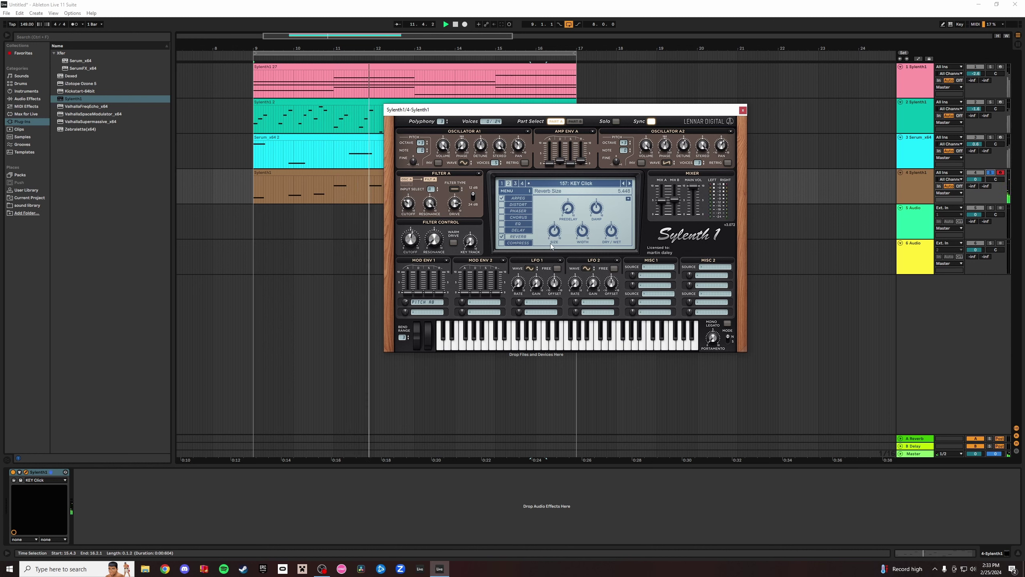
{"action": "left_click_drag", "start_coordinate": [551, 244], "coordinate": [555, 246]}
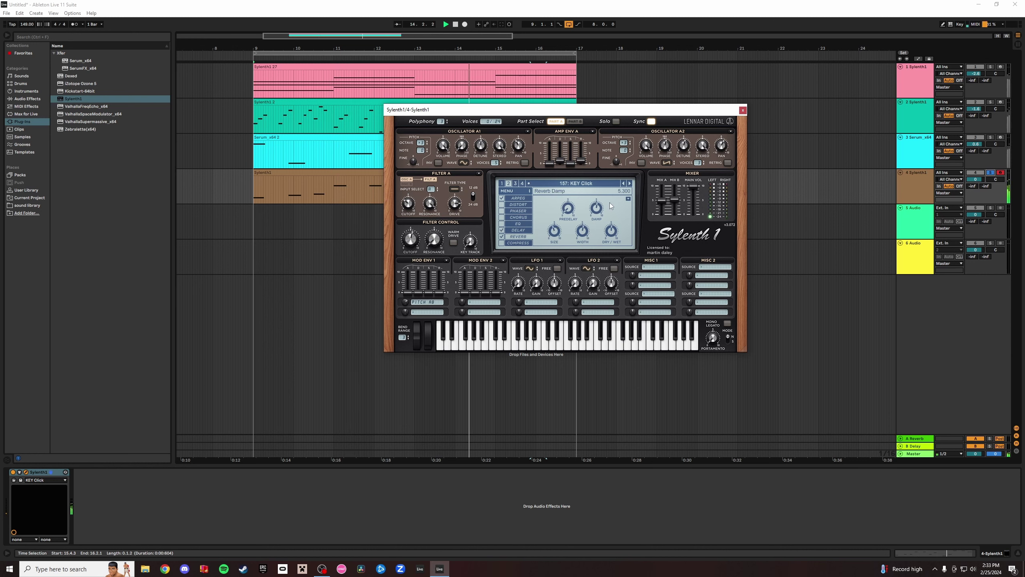
{"action": "left_click", "coordinate": [520, 230]}
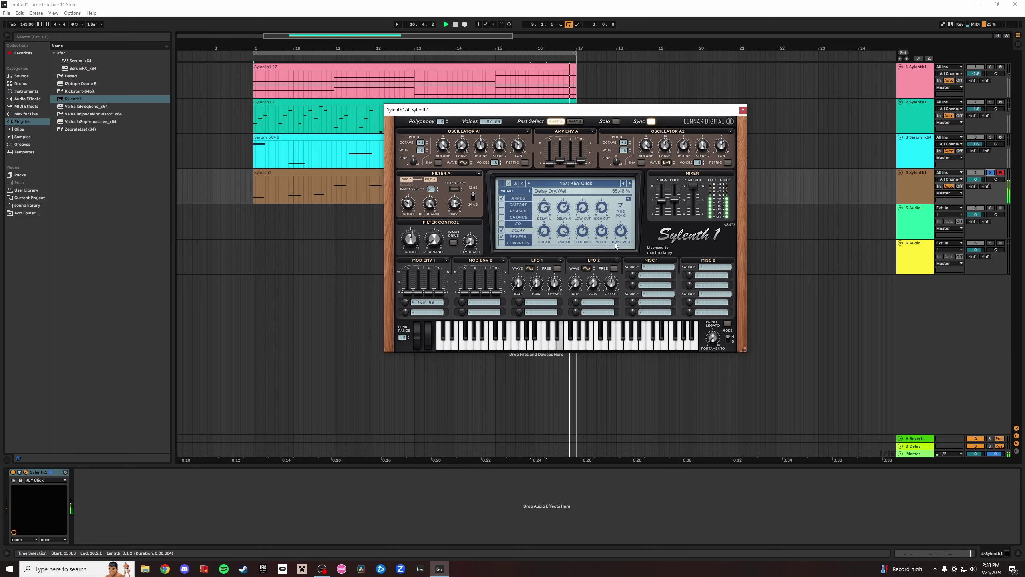
{"action": "left_click_drag", "start_coordinate": [623, 231], "coordinate": [556, 216]}
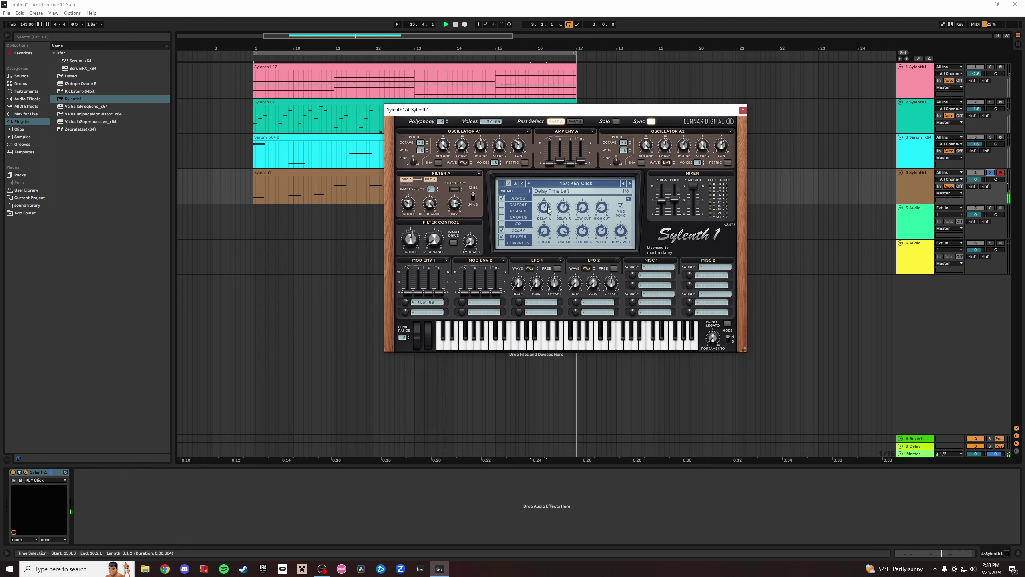
{"action": "left_click_drag", "start_coordinate": [545, 207], "coordinate": [548, 211]}
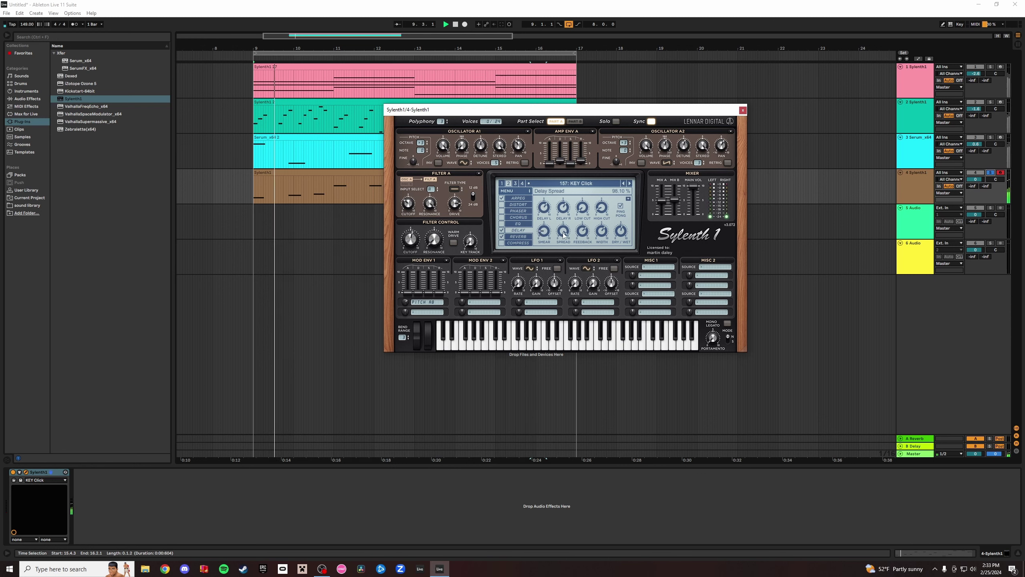
{"action": "left_click_drag", "start_coordinate": [589, 234], "coordinate": [588, 232]}
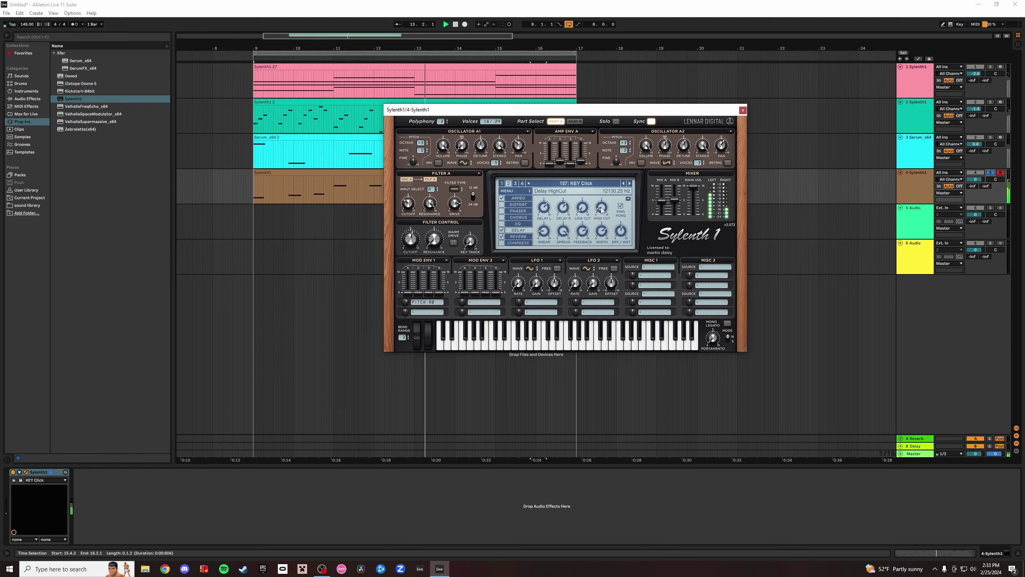
Set the reverb's dry/wet mix to about 53% and enable the phaser.
{"action": "left_click", "coordinate": [518, 238]}
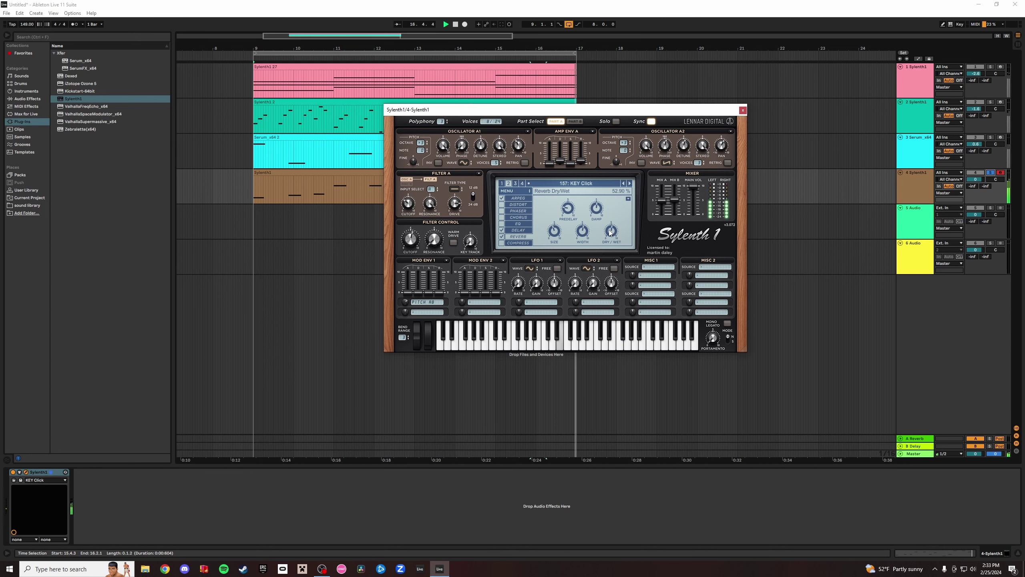
{"action": "left_click", "coordinate": [502, 211]}
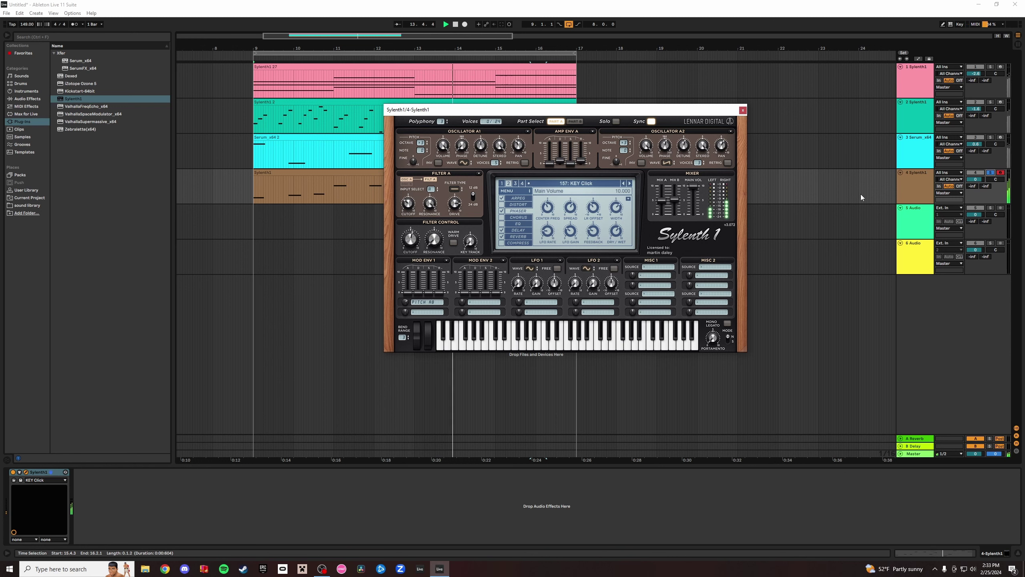
Unsolo the fourth track, check the Part B settings, and adjust the Mix A level in Sylenth1's mixer.
{"action": "left_click", "coordinate": [990, 172]}
{"action": "left_click", "coordinate": [665, 200]}
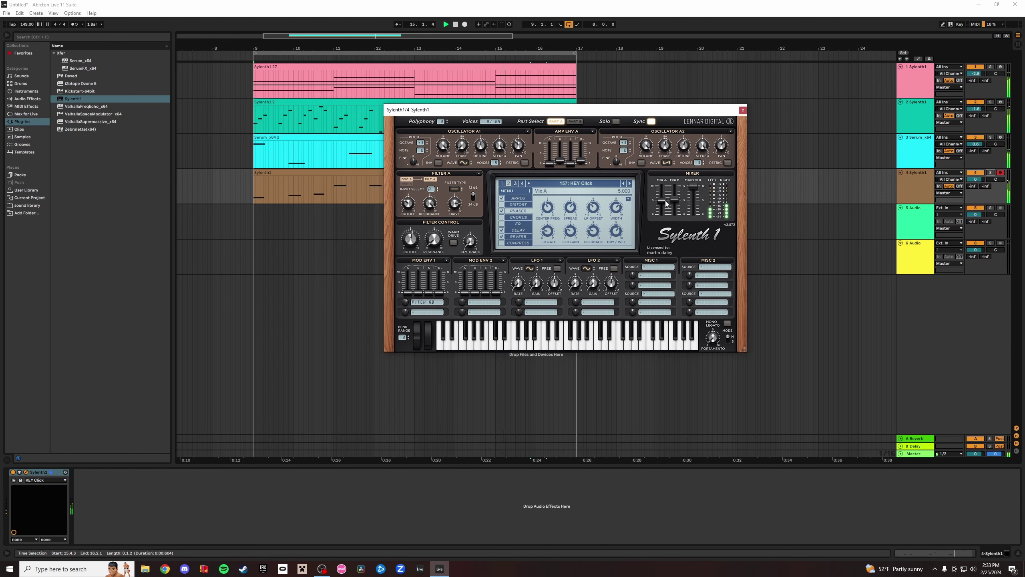
{"action": "left_click", "coordinate": [575, 122]}
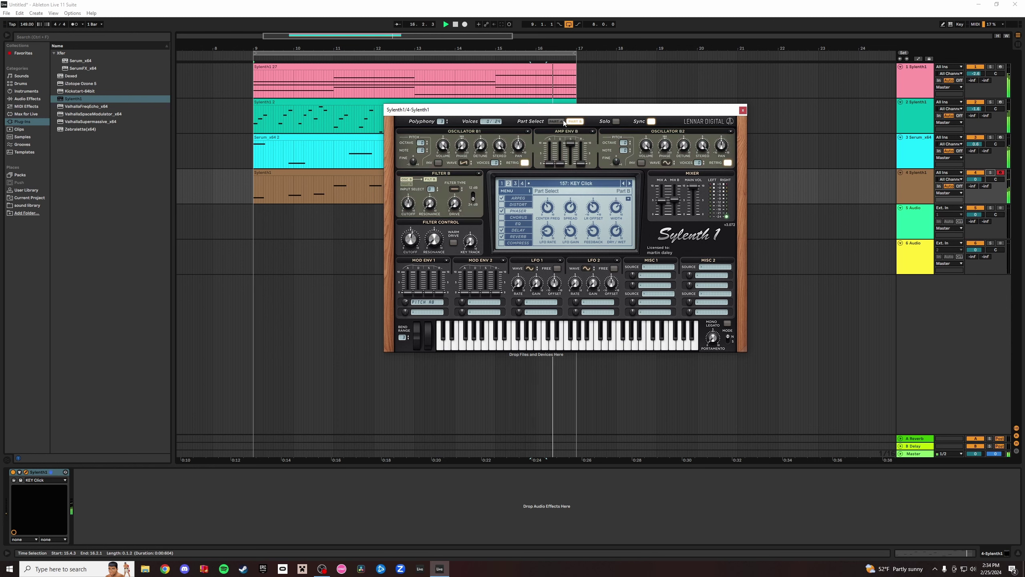
{"action": "left_click", "coordinate": [557, 122]}
{"action": "left_click", "coordinate": [672, 193]}
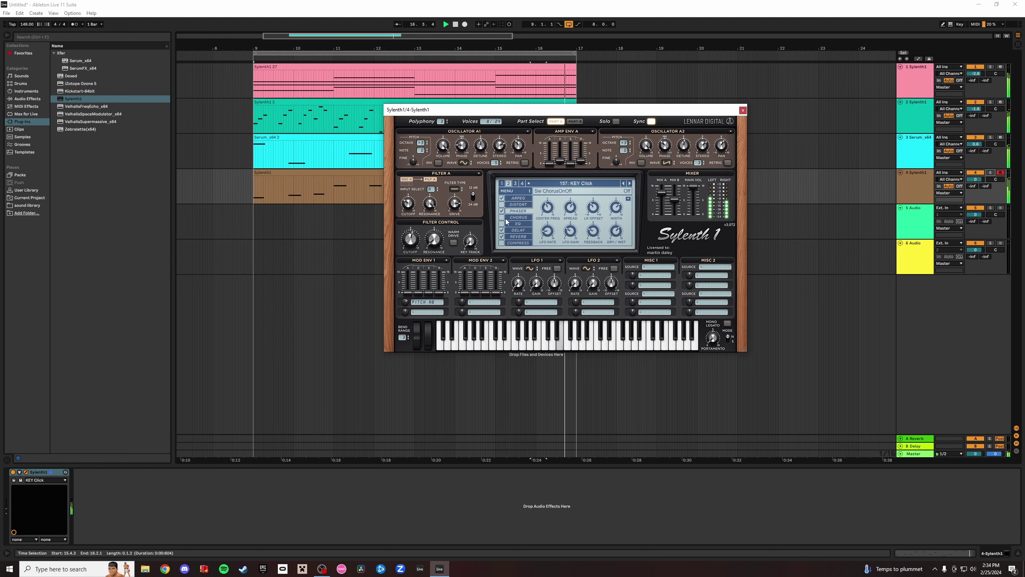
Enable the chorus on the KEY Click patch and adjust its dual mode and rate.
{"action": "left_click", "coordinate": [531, 218]}
{"action": "left_click", "coordinate": [616, 205]}
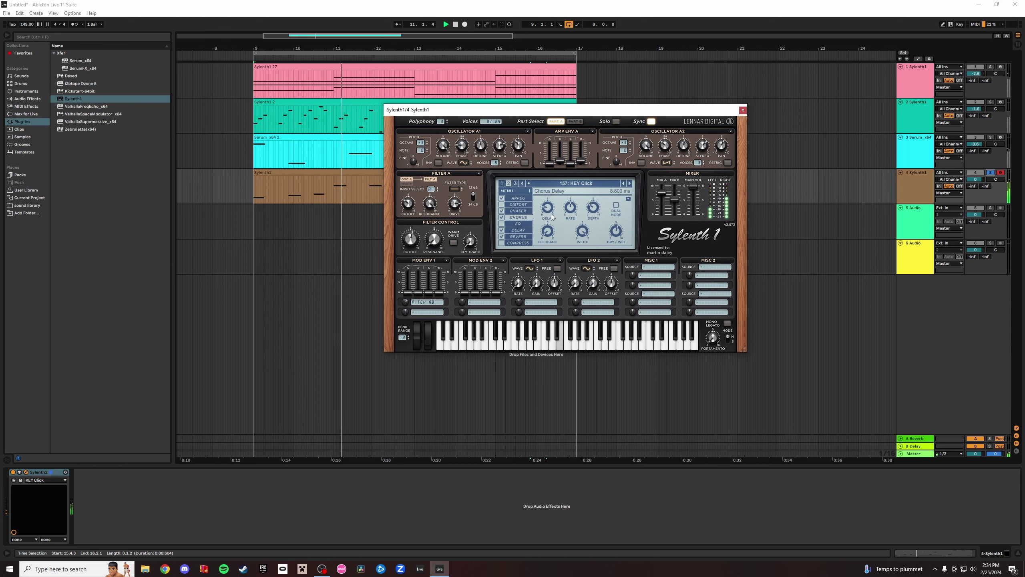
{"action": "left_click_drag", "start_coordinate": [570, 208], "coordinate": [580, 239]}
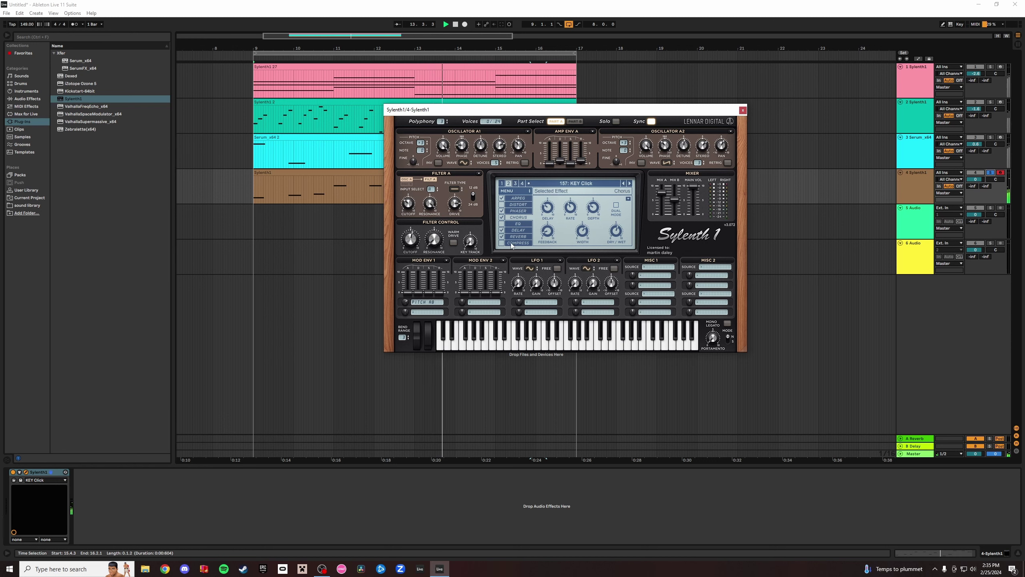
View the EQ settings and compare the KEY Click layer soloed and within the full mix.
{"action": "left_click", "coordinate": [513, 225]}
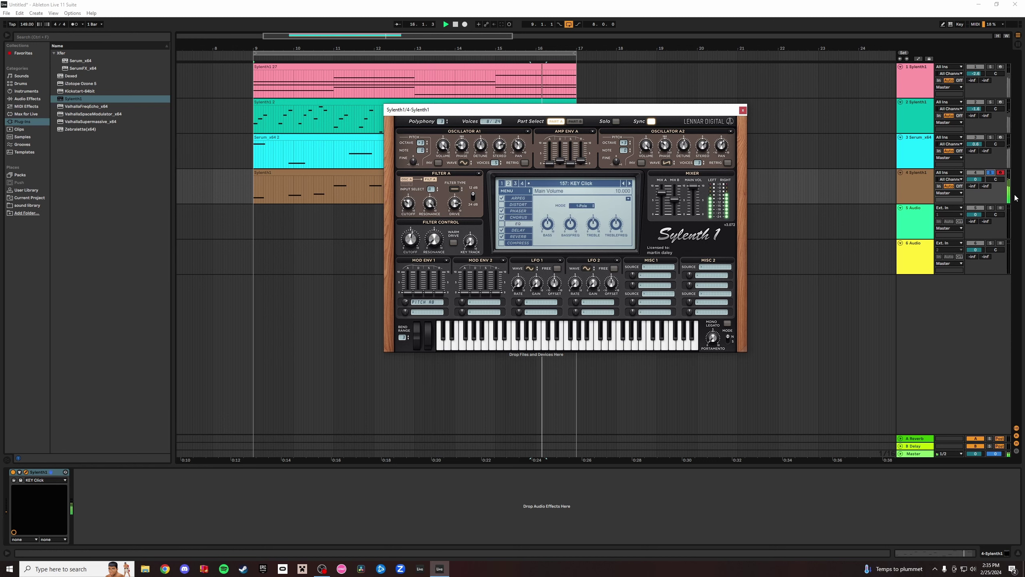
{"action": "left_click", "coordinate": [991, 173]}
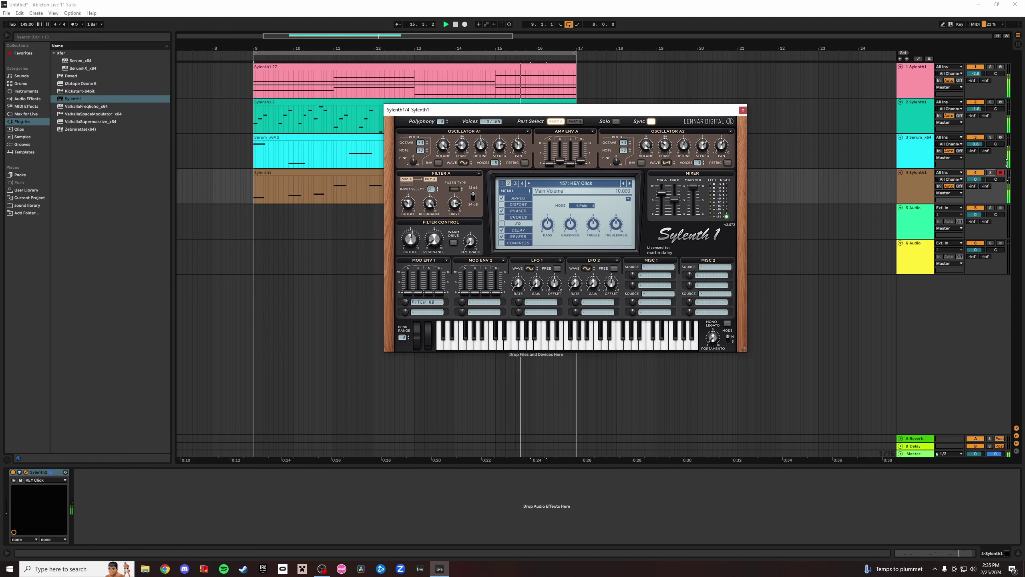
{"action": "left_click", "coordinate": [991, 173]}
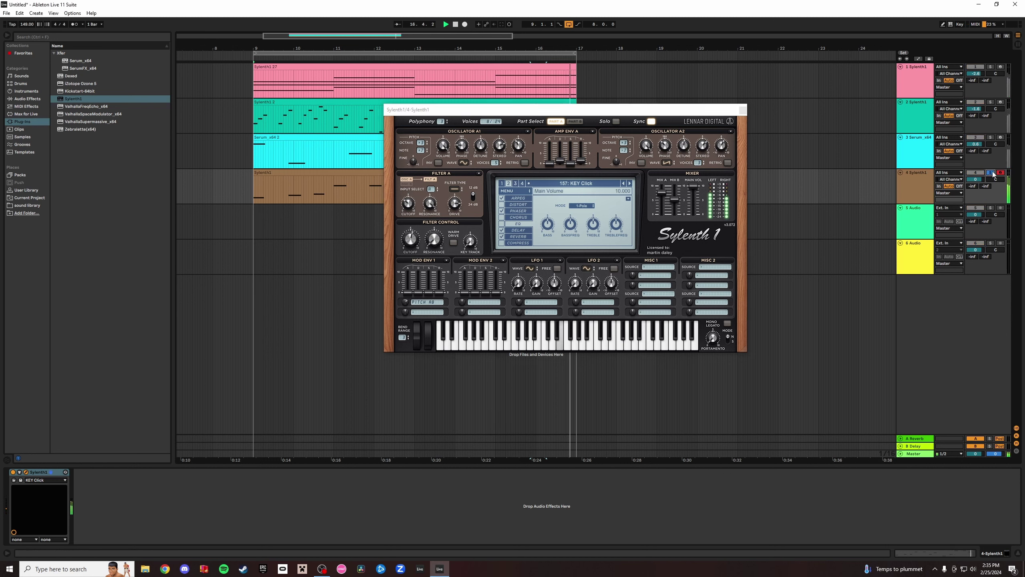
{"action": "left_click", "coordinate": [992, 173]}
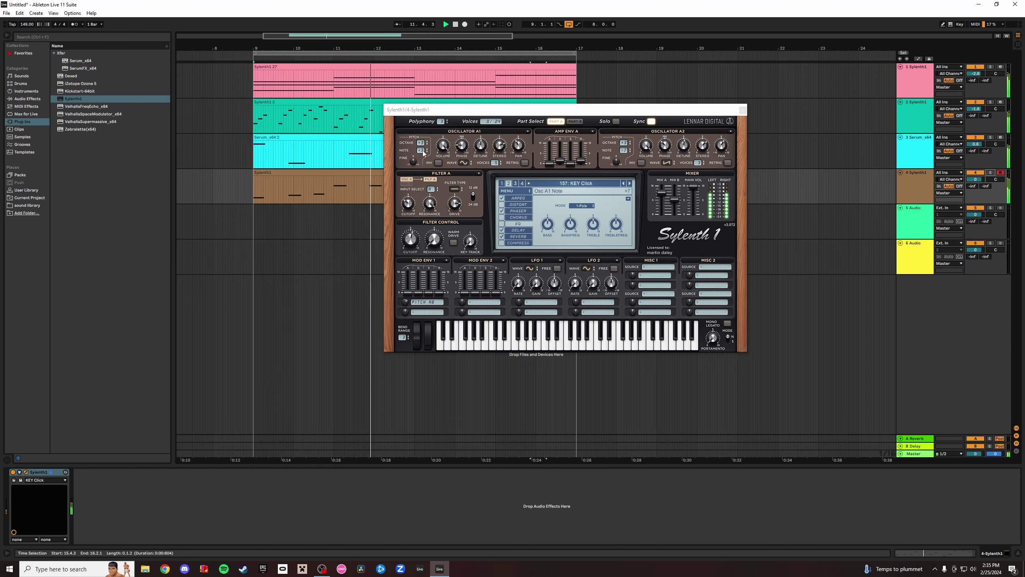
Adjust oscillator A1's note transposition and compare the track soloed and within the full mix.
{"action": "left_click_drag", "start_coordinate": [423, 150], "coordinate": [421, 155]}
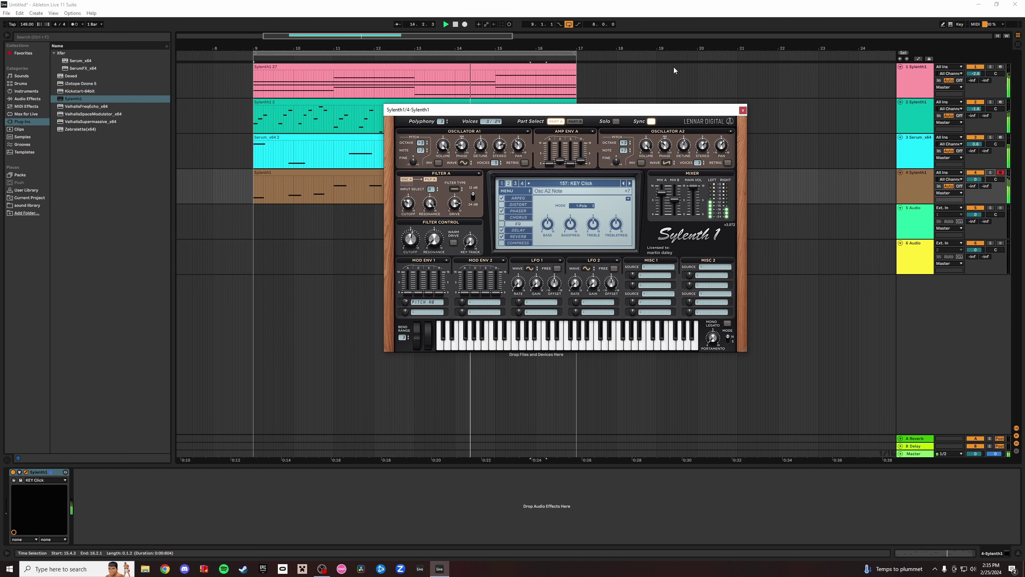
{"action": "left_click", "coordinate": [990, 174]}
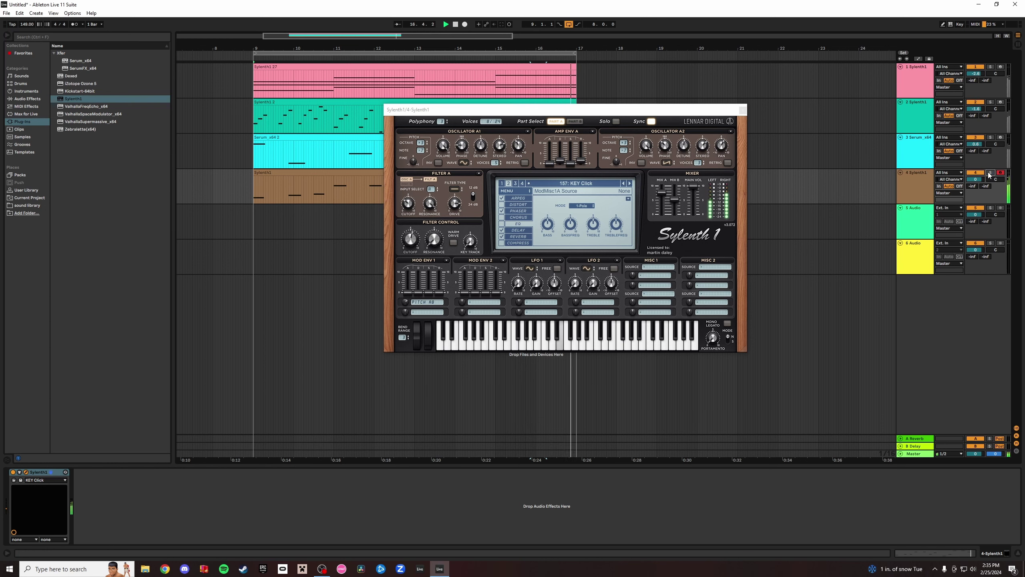
{"action": "left_click", "coordinate": [989, 174]}
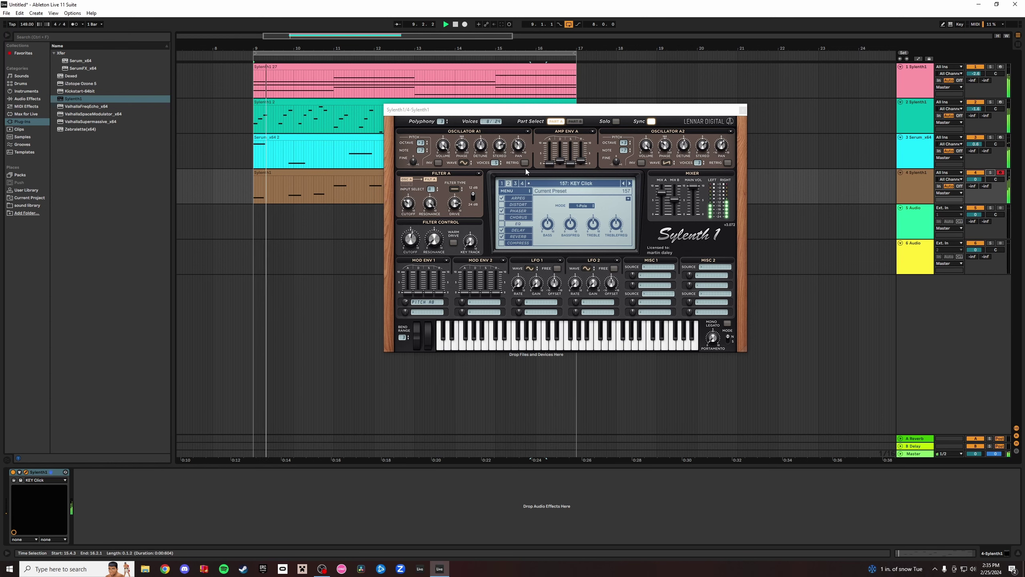
Open the fourth track's clip and lower its first note at 1.1.1 to E2 during loop playback.
{"action": "double_click", "coordinate": [341, 188]}
{"action": "left_click", "coordinate": [130, 506]}
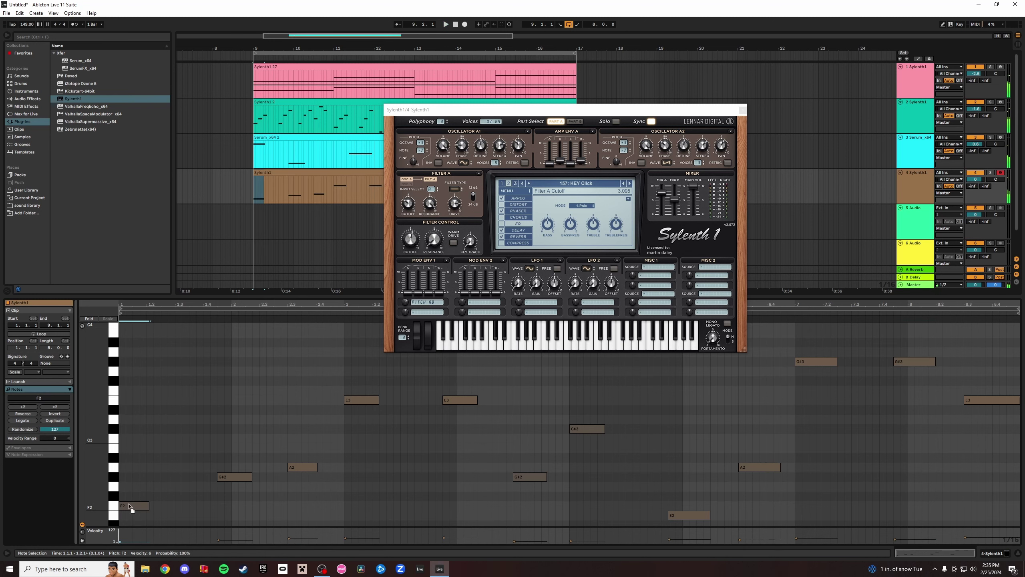
{"action": "key", "text": "space"}
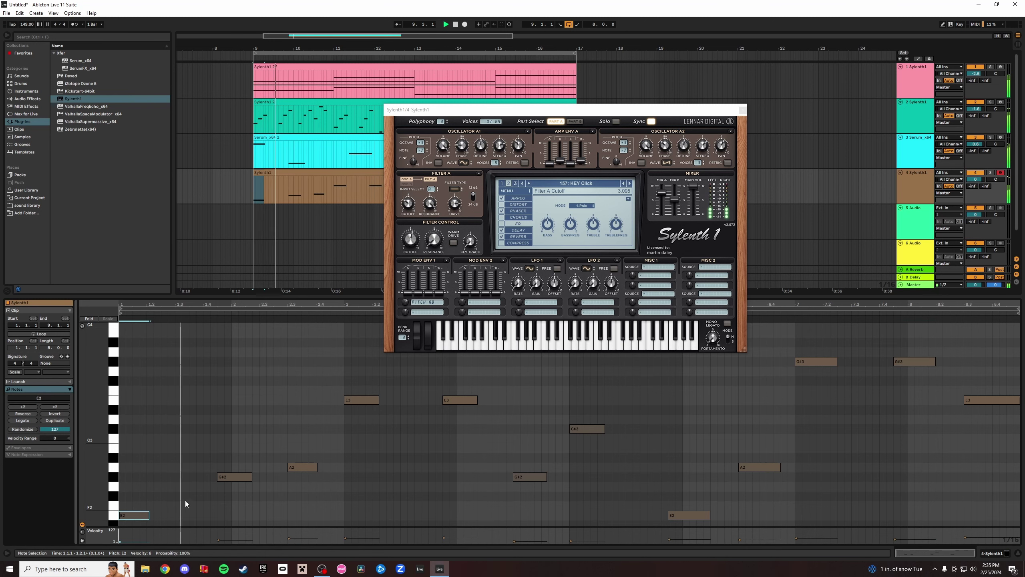
{"action": "scroll", "coordinate": [363, 480], "scroll_direction": "down", "scroll_amount": 1}
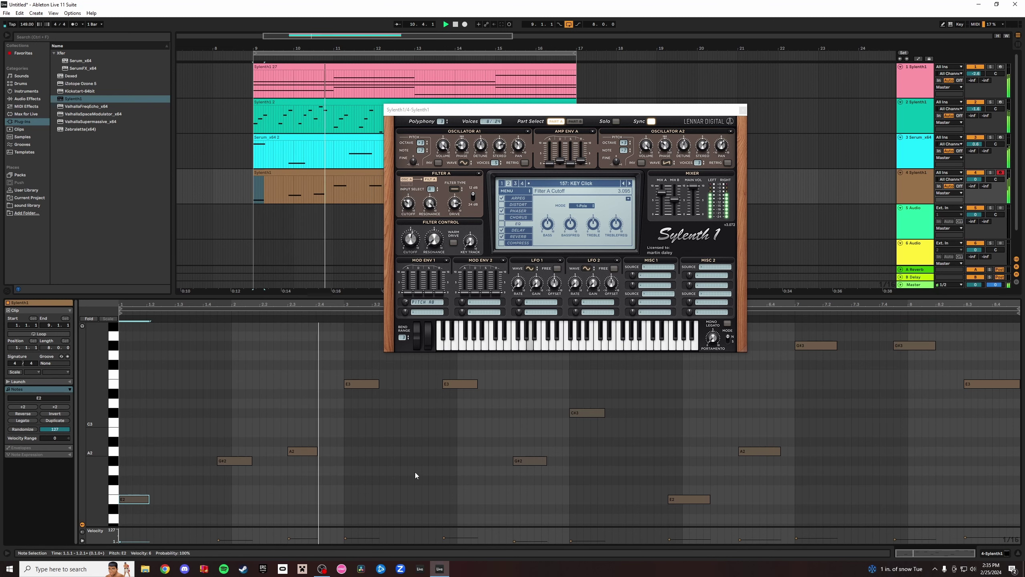
Raise the first note at 1.1.1 to F#2, reset the note transposition of oscillators A1 and A2, and close the synth window.
{"action": "key", "text": "Up"}
{"action": "key", "text": "Up"}
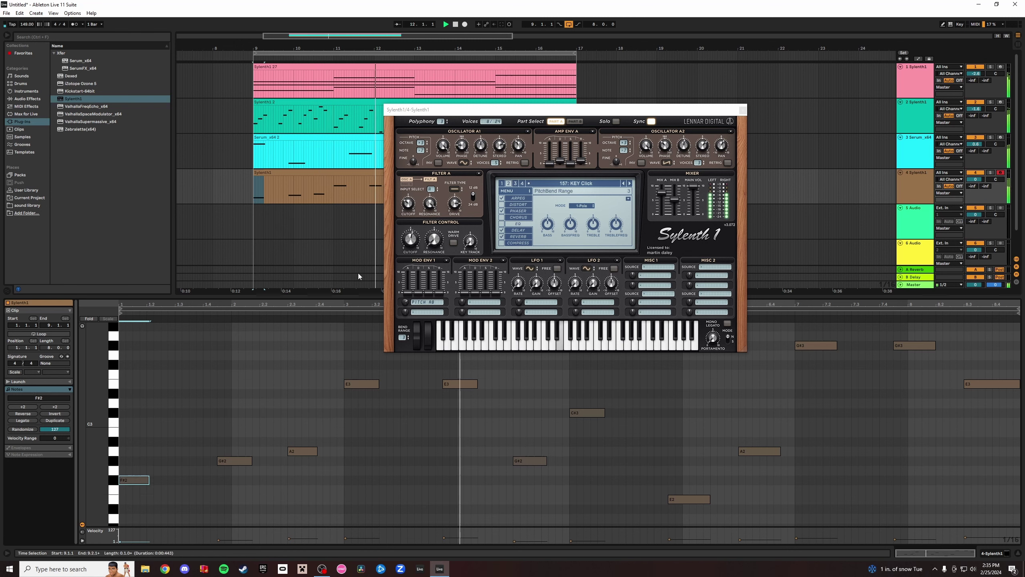
{"action": "double_click", "coordinate": [421, 151]}
{"action": "double_click", "coordinate": [624, 150]}
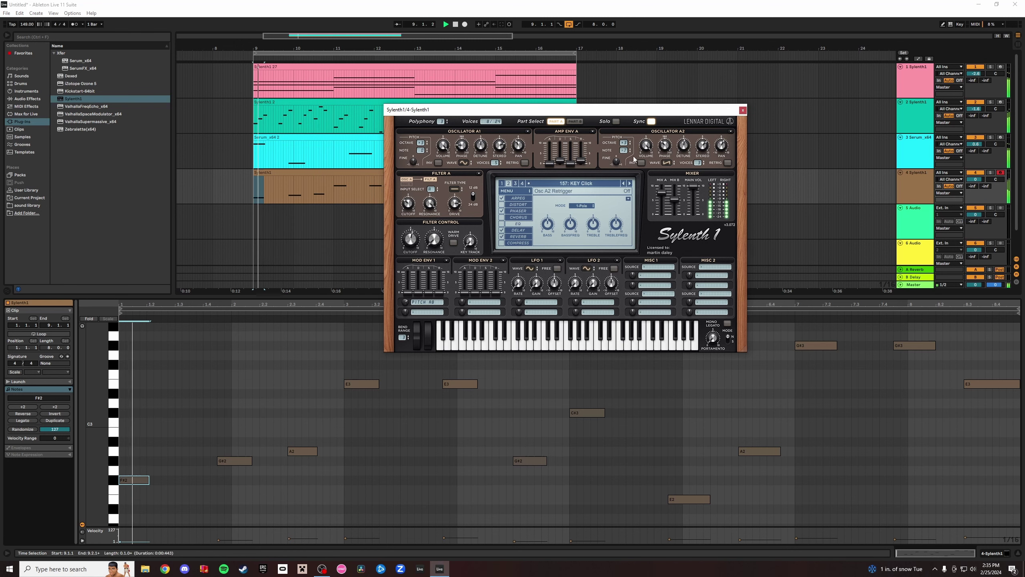
{"action": "left_click", "coordinate": [743, 109]}
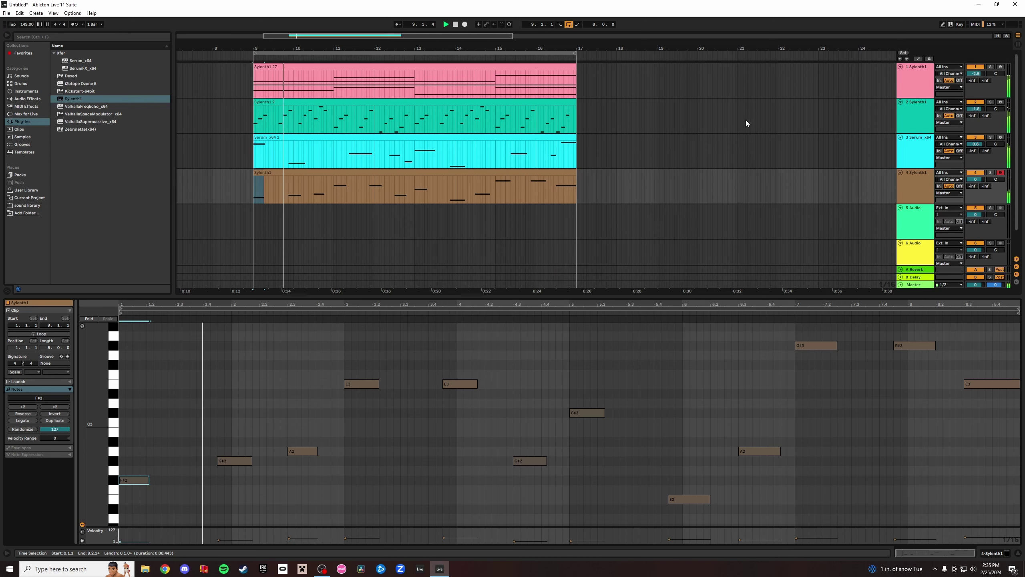
Audition the synth tracks in the Session View mixer, starting with the first track soloed, balance their volumes, and return to the Arrangement View.
{"action": "left_click", "coordinate": [1018, 553]}
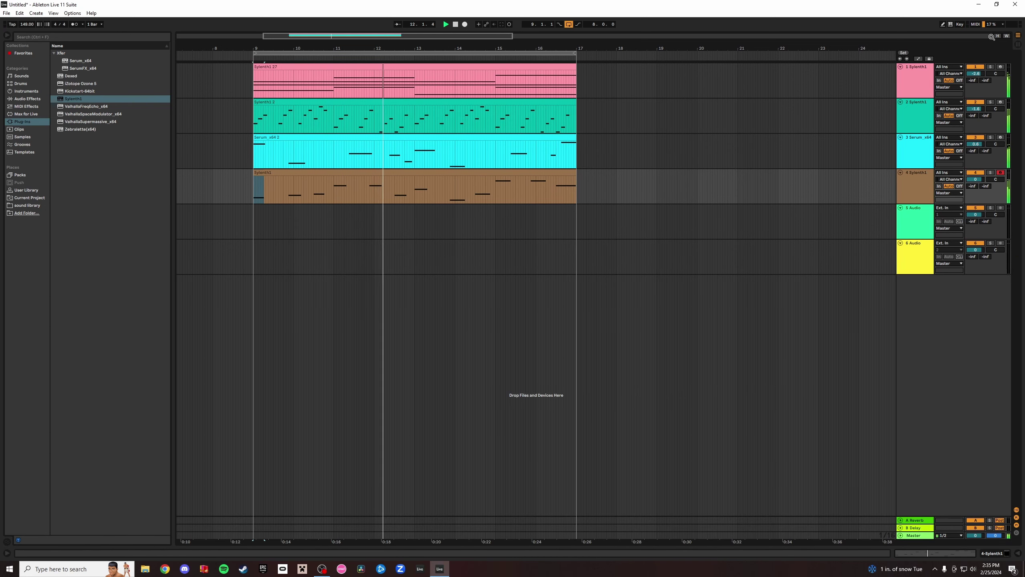
{"action": "left_click", "coordinate": [1017, 45]}
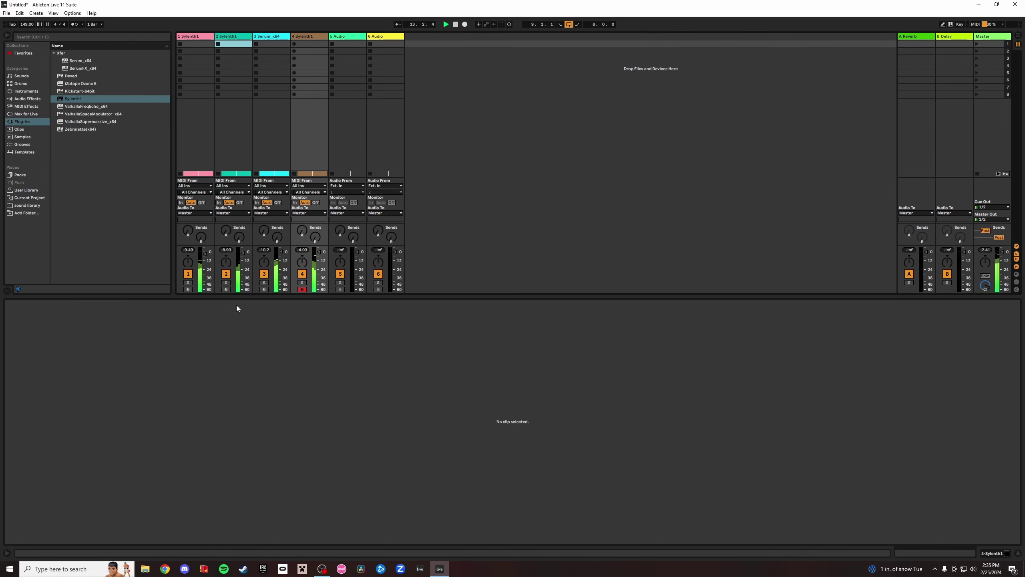
{"action": "left_click", "coordinate": [188, 283]}
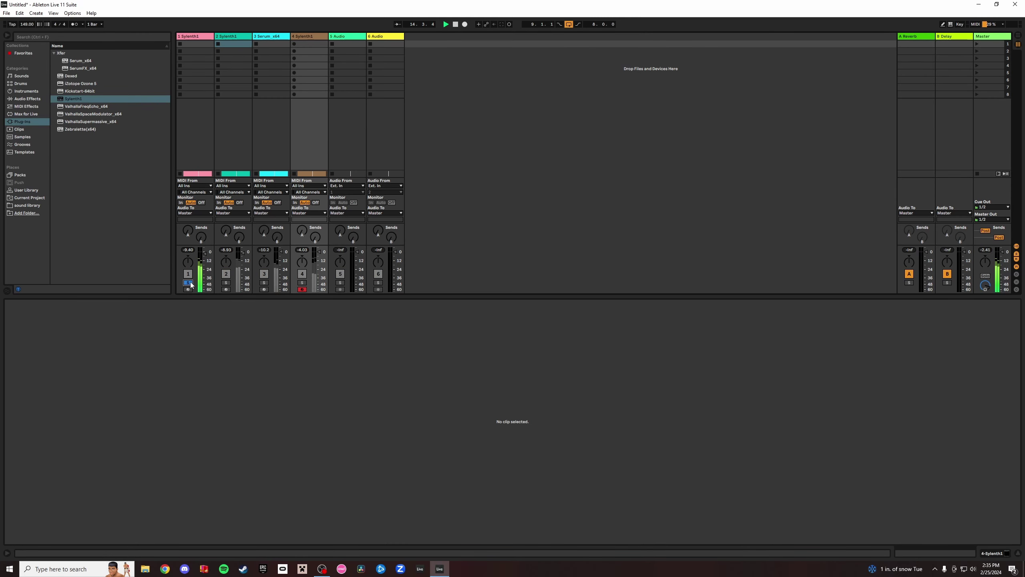
{"action": "left_click", "coordinate": [302, 274]}
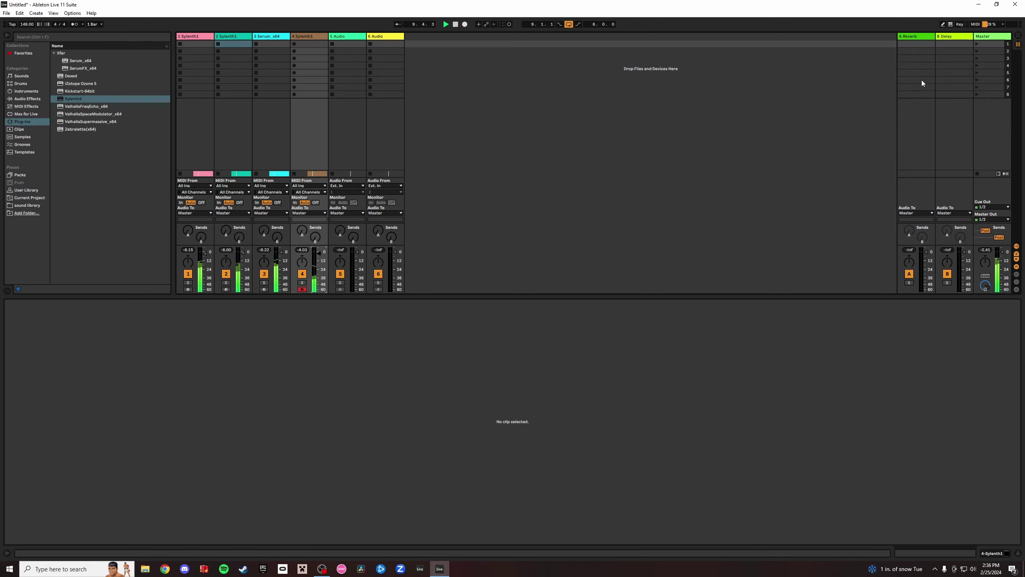
{"action": "key", "text": "Tab"}
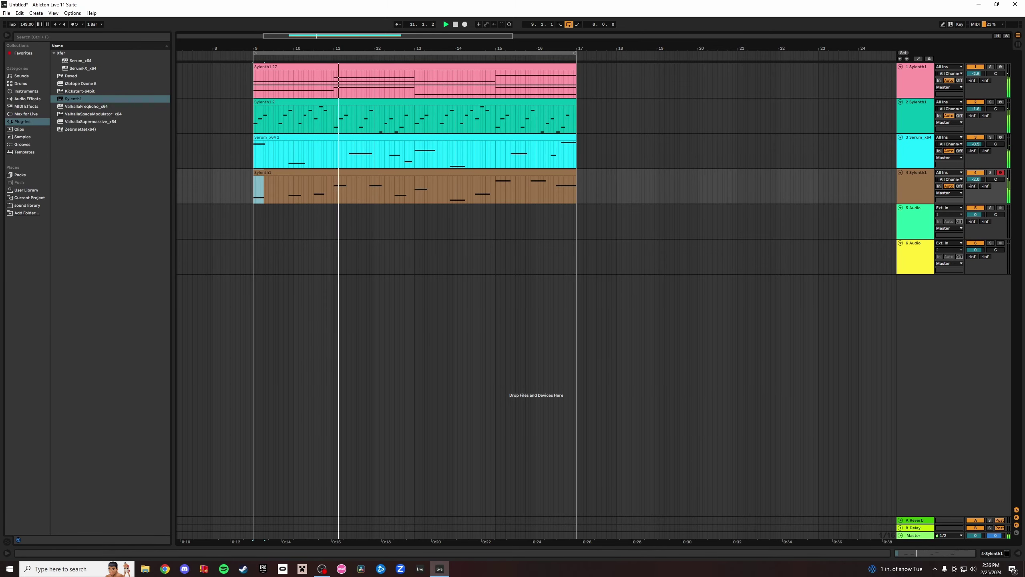
View the PAD - SHARPNESS patch on the first track's Sylenth1 and close its window.
{"action": "left_click_drag", "start_coordinate": [399, 48], "coordinate": [496, 52]}
{"action": "left_click", "coordinate": [372, 65]}
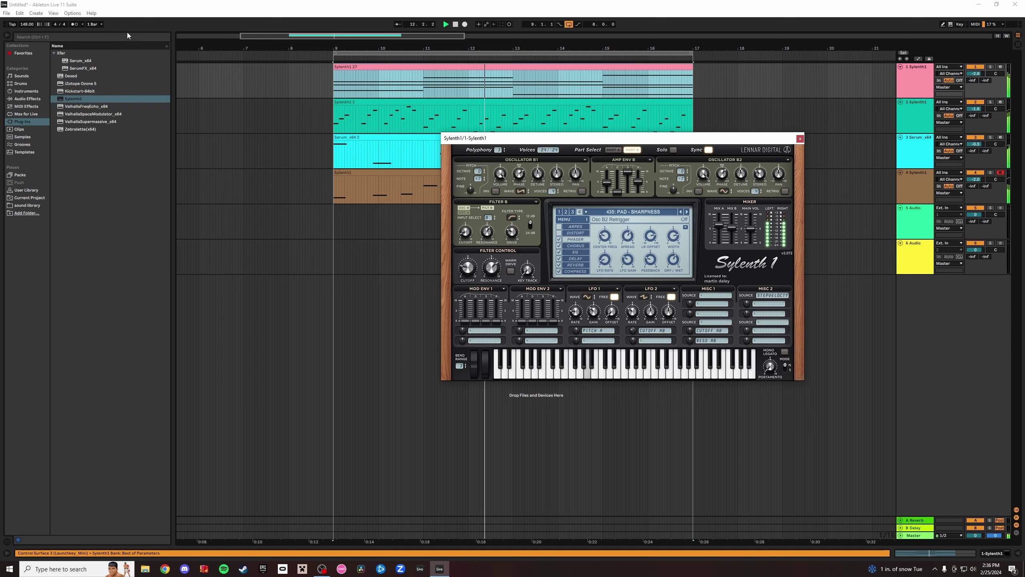
{"action": "left_click", "coordinate": [859, 201]}
{"action": "left_click", "coordinate": [741, 213]}
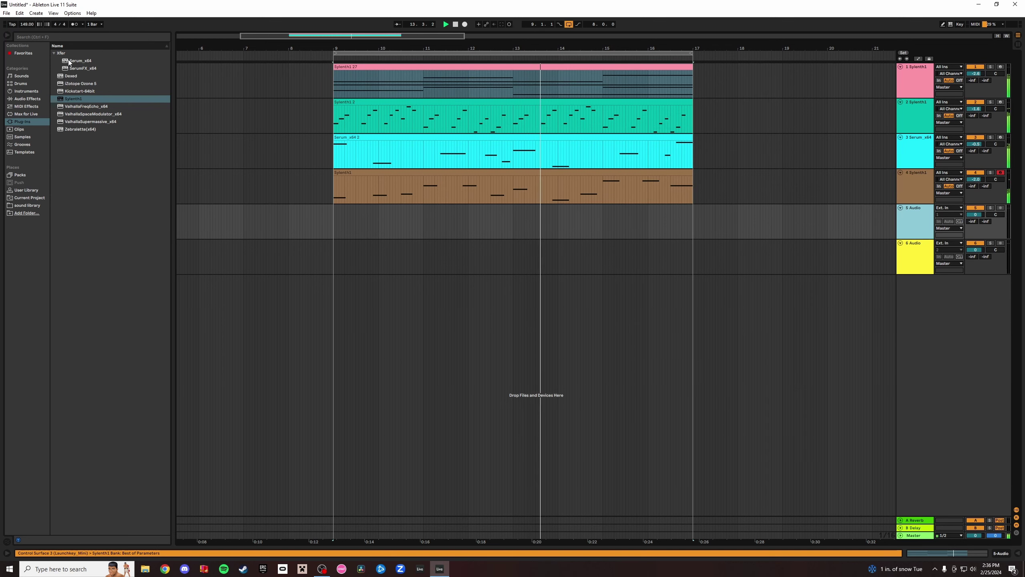
Add Simpler from the Favorites collection as a new MIDI track directly below the fourth track.
{"action": "left_click", "coordinate": [24, 53]}
{"action": "left_click", "coordinate": [81, 129]}
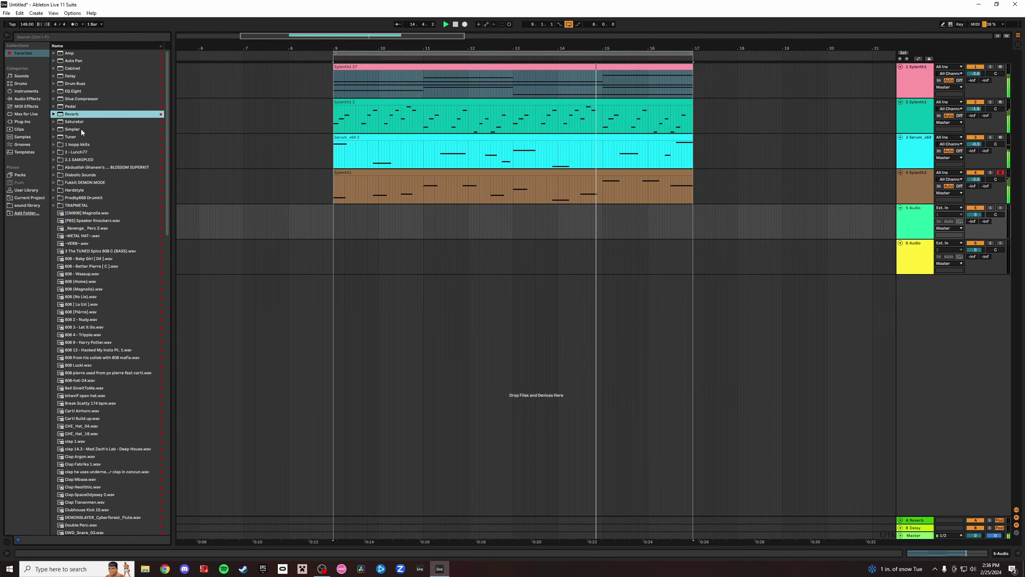
{"action": "left_click_drag", "start_coordinate": [70, 129], "coordinate": [594, 293]}
{"action": "left_click_drag", "start_coordinate": [916, 282], "coordinate": [922, 214]}
{"action": "left_click", "coordinate": [108, 37]}
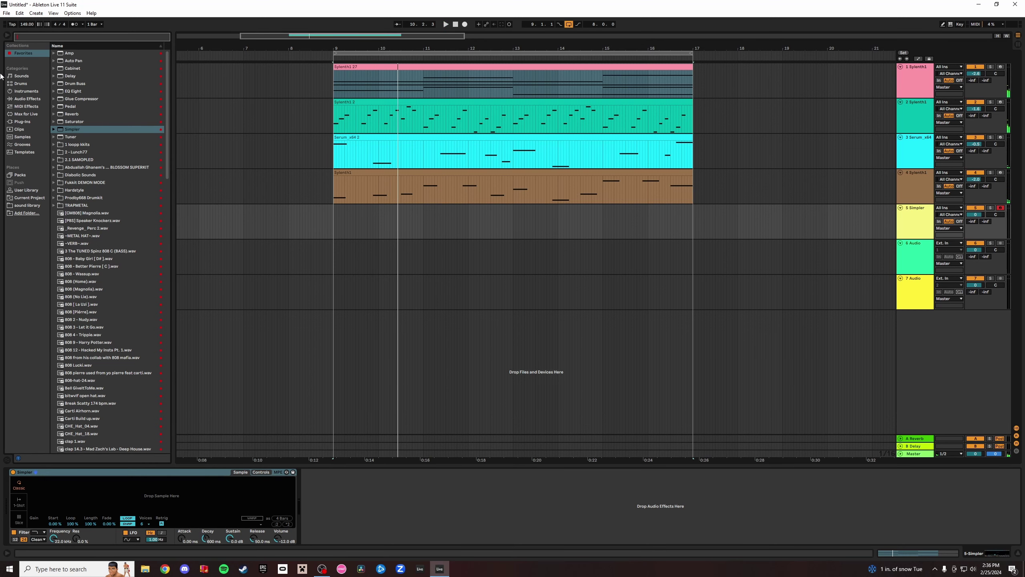
Create an empty eight-bar MIDI clip from bar 9 to bar 17 on the Simpler track and load the default Simpler preset.
{"action": "left_click", "coordinate": [332, 214]}
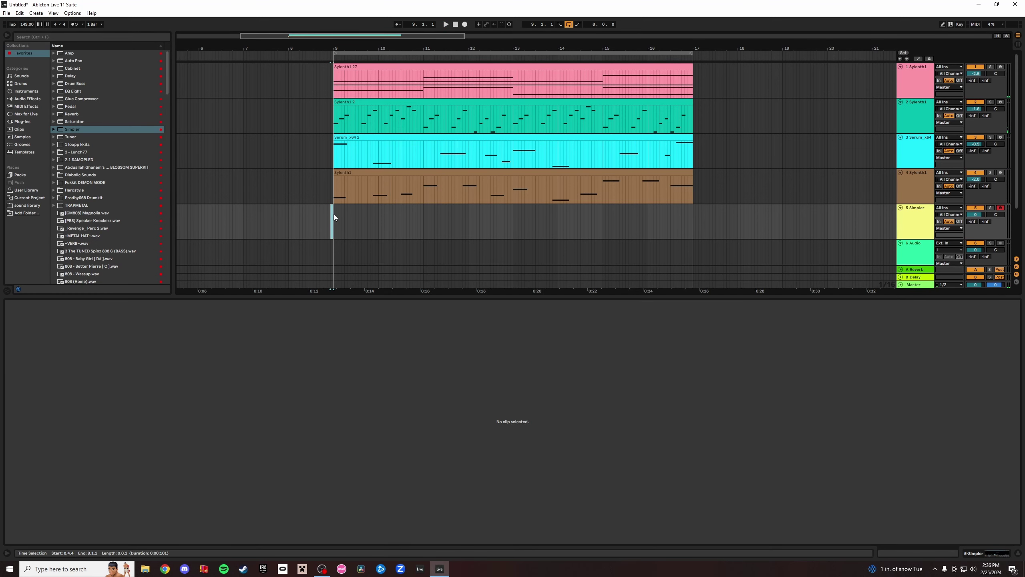
{"action": "left_click", "coordinate": [691, 213], "text": "shift"}
{"action": "double_click", "coordinate": [692, 214]}
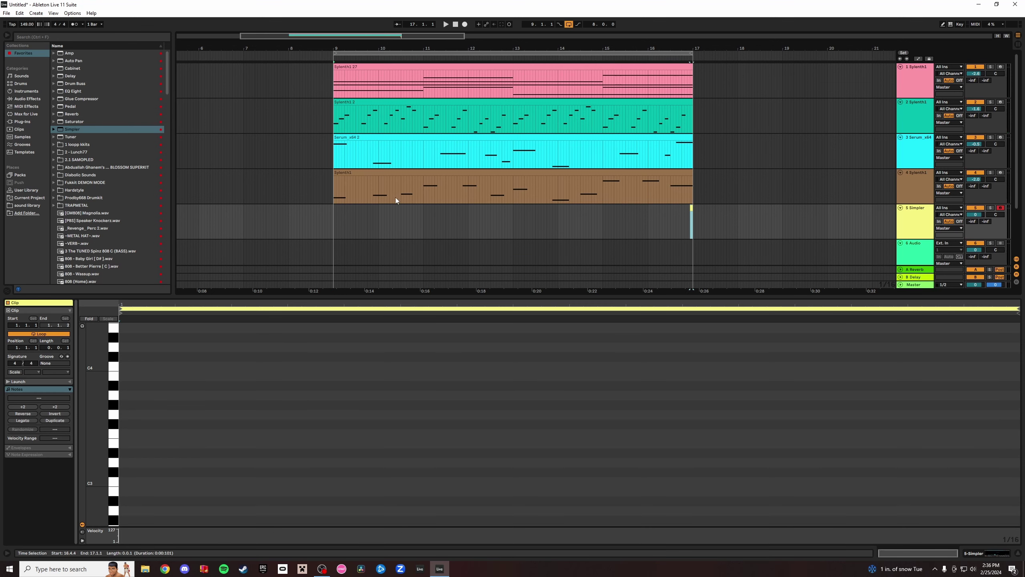
{"action": "left_click", "coordinate": [335, 219], "text": "shift"}
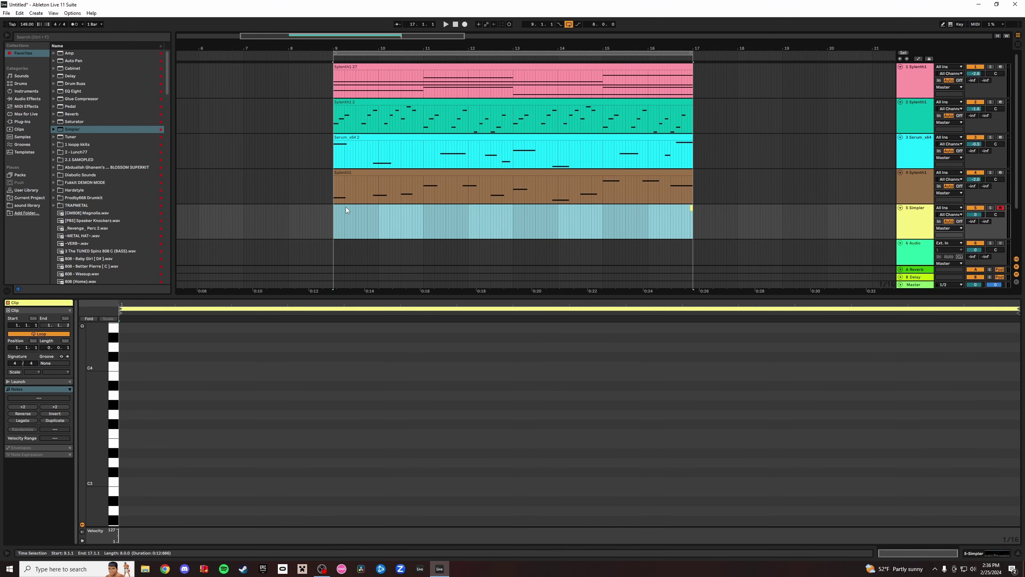
{"action": "key", "text": "ctrl+shift+m"}
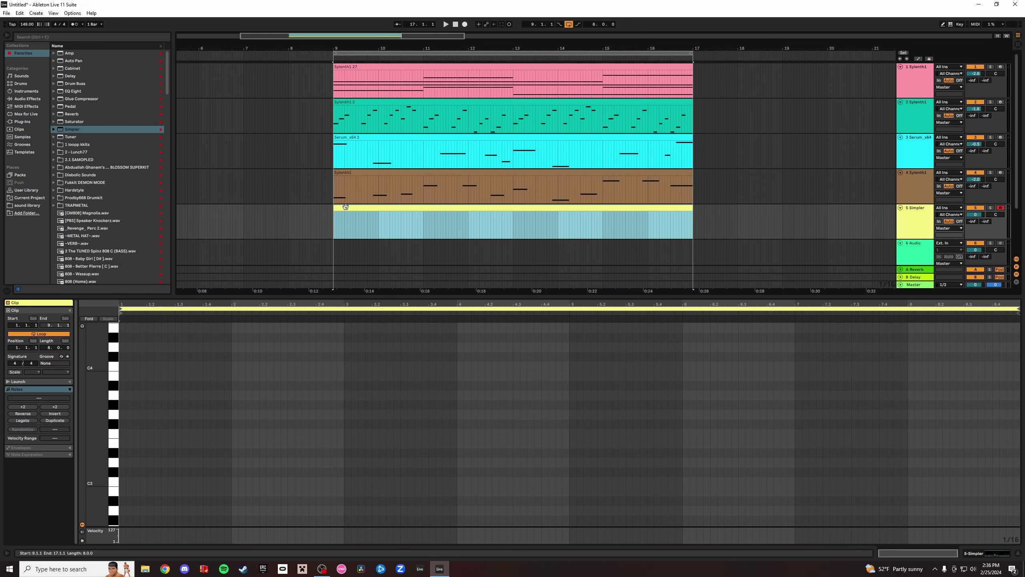
{"action": "double_click", "coordinate": [73, 129]}
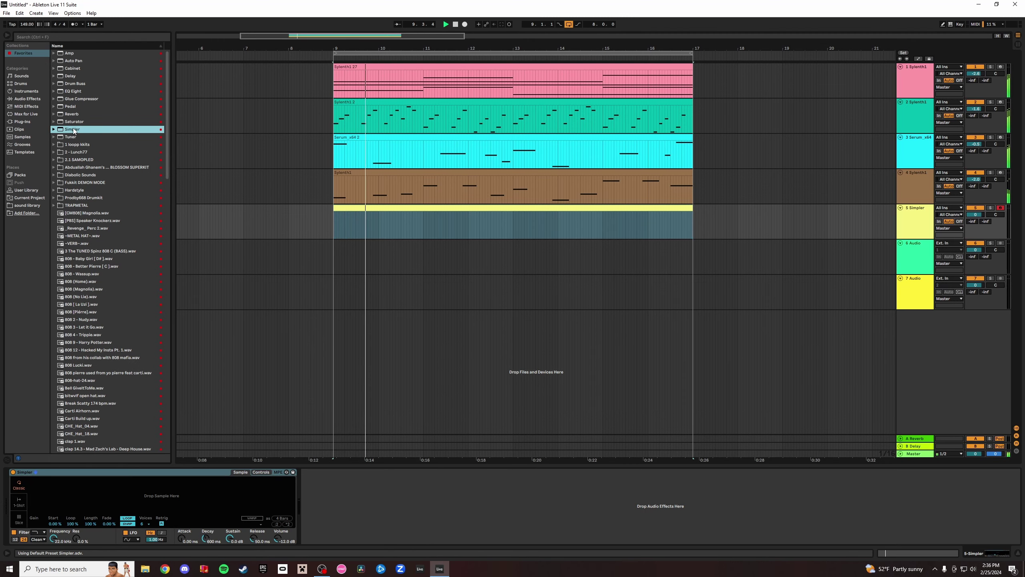
Search the favorites for "hat" and audition a sample from the Closed Hats folder of the PierreLunch77 Pierre Bourne Drumkit.
{"action": "left_click", "coordinate": [79, 39]}
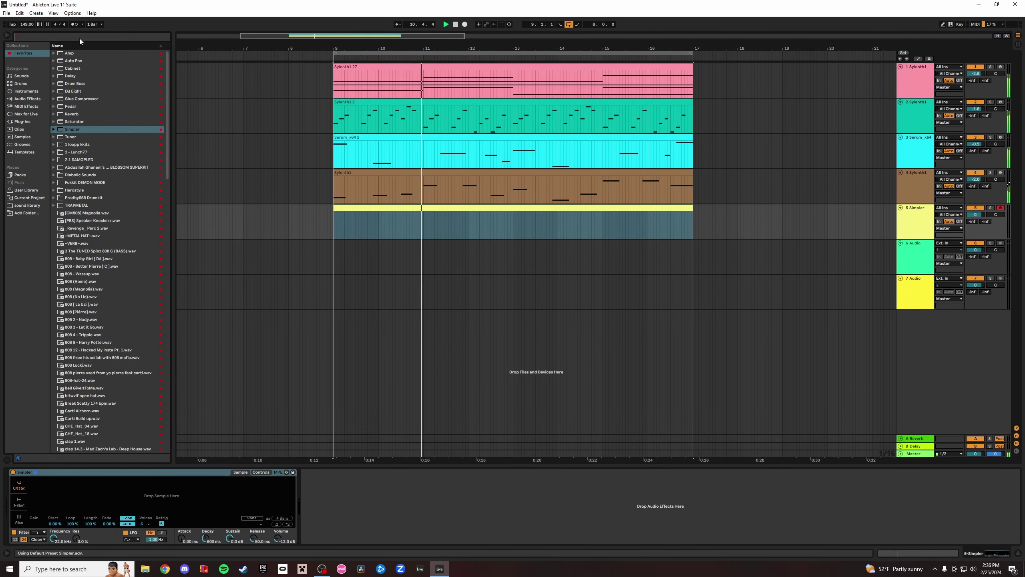
{"action": "type", "text": "hat"}
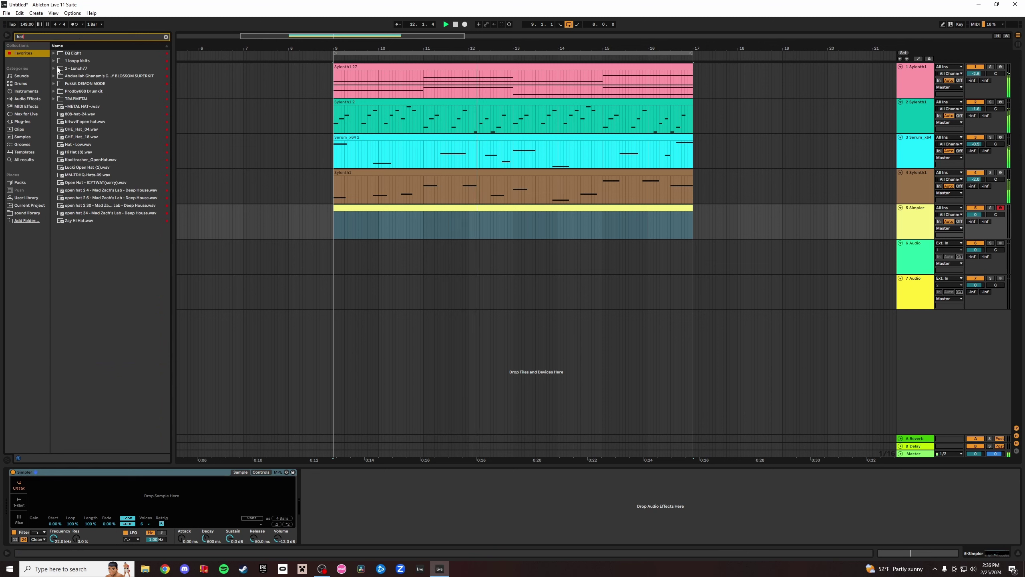
{"action": "left_click", "coordinate": [53, 68]}
{"action": "left_click", "coordinate": [63, 83]}
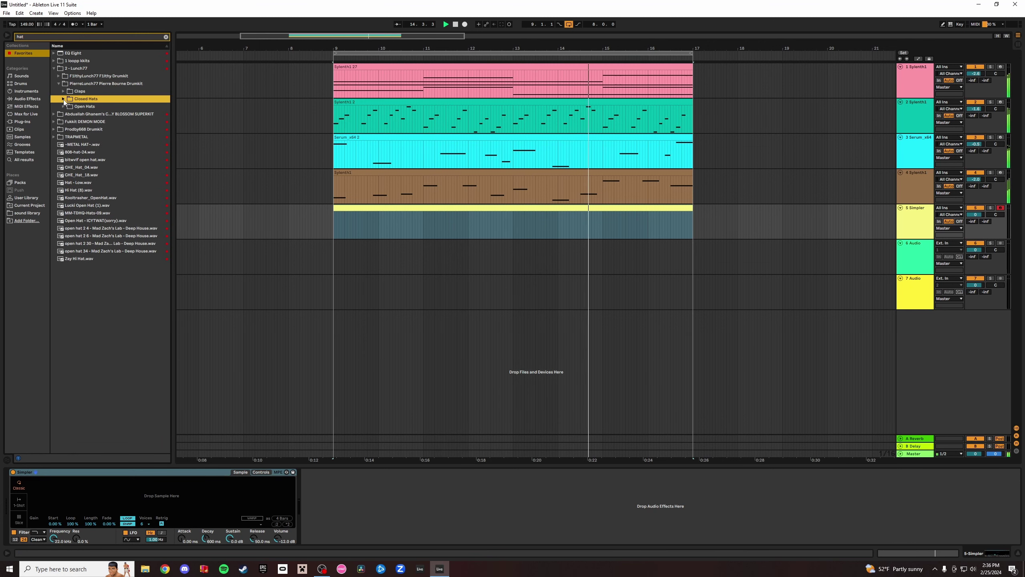
{"action": "left_click", "coordinate": [63, 99]}
{"action": "left_click", "coordinate": [104, 167]}
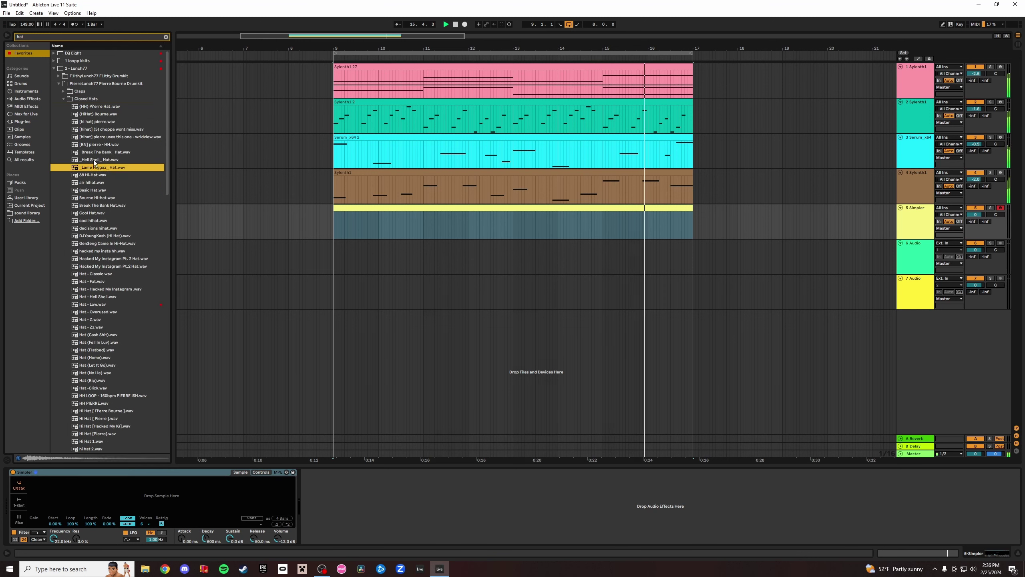
Try air hihat.wav as the Simpler track's sample.
{"action": "left_click", "coordinate": [95, 183]}
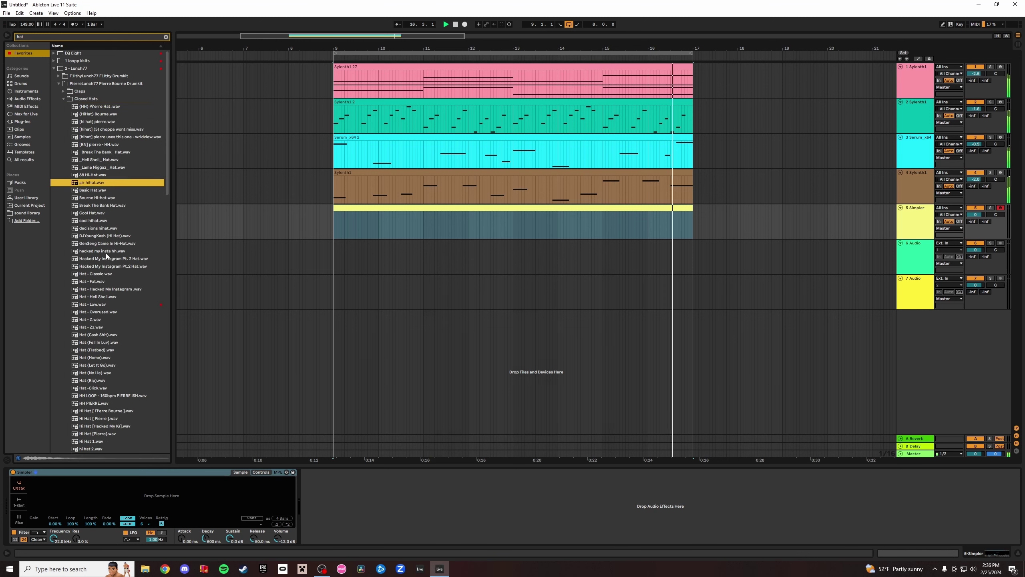
{"action": "double_click", "coordinate": [97, 183]}
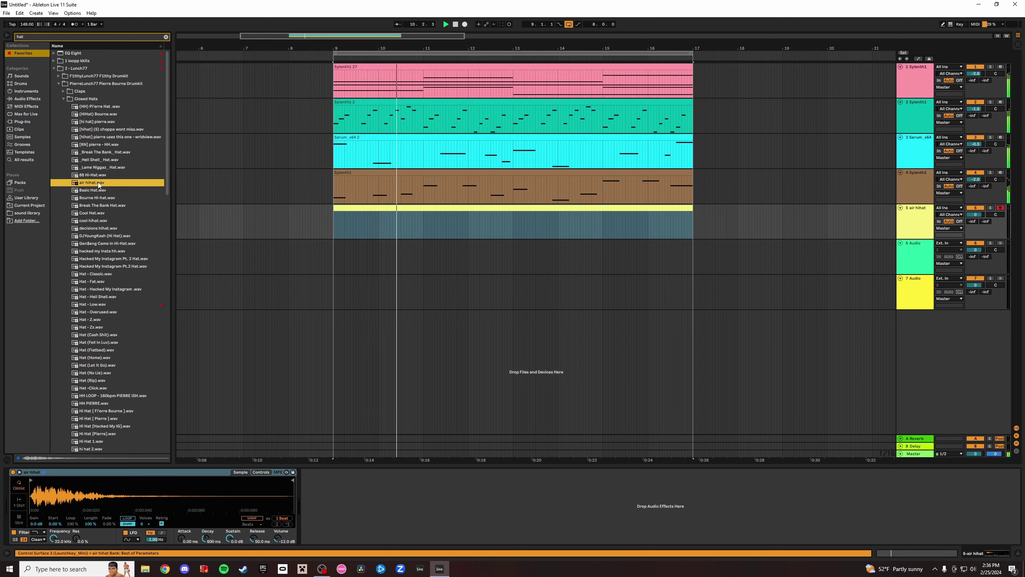
{"action": "key", "text": "ctrl+z"}
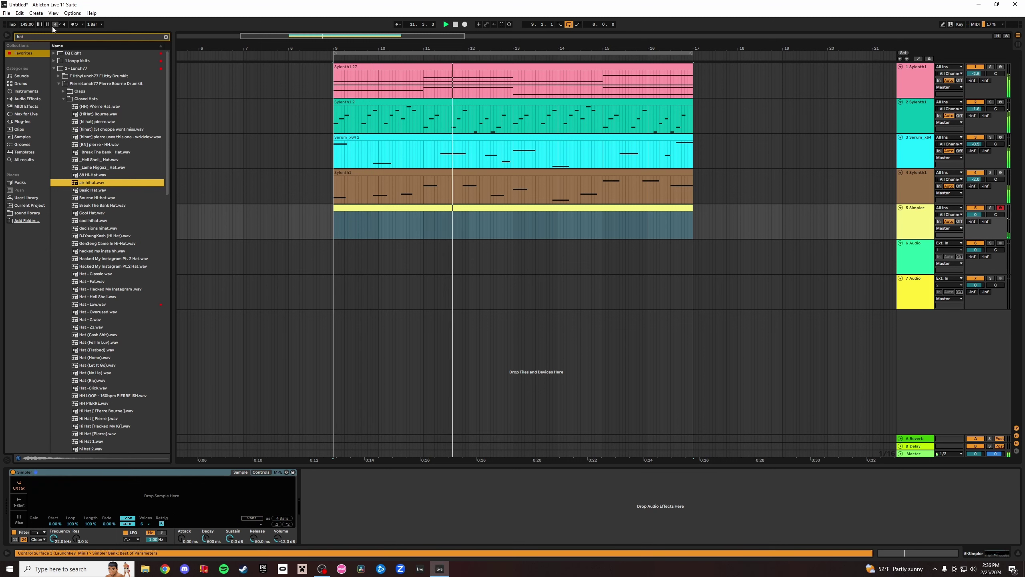
Search the favorites for "che ha" and load CHE_Hat_18.wav into Simpler.
{"action": "key", "text": "ctrl+f"}
{"action": "type", "text": "che"}
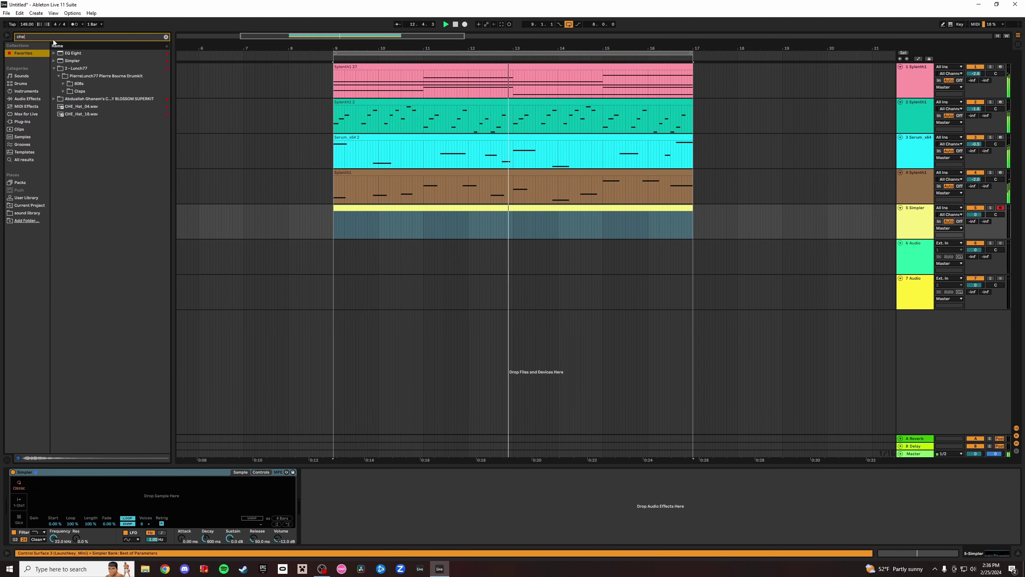
{"action": "type", "text": " ha"}
{"action": "key", "text": "Down"}
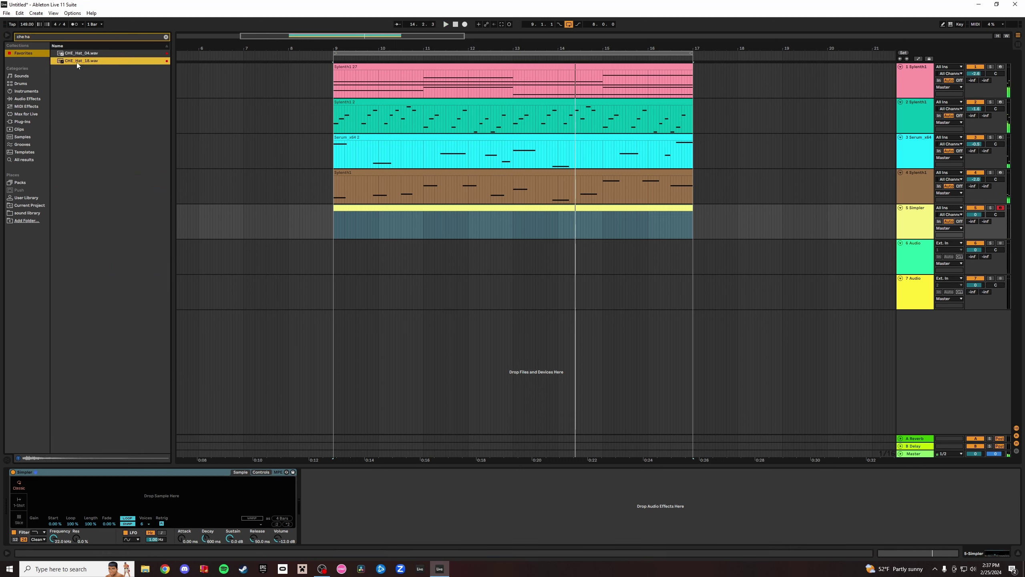
{"action": "double_click", "coordinate": [77, 62]}
Draw a C3 note at 1.1.1 in the hat clip, lengthen it to two sixteenths, and audition it with the loop.
{"action": "left_click", "coordinate": [369, 231]}
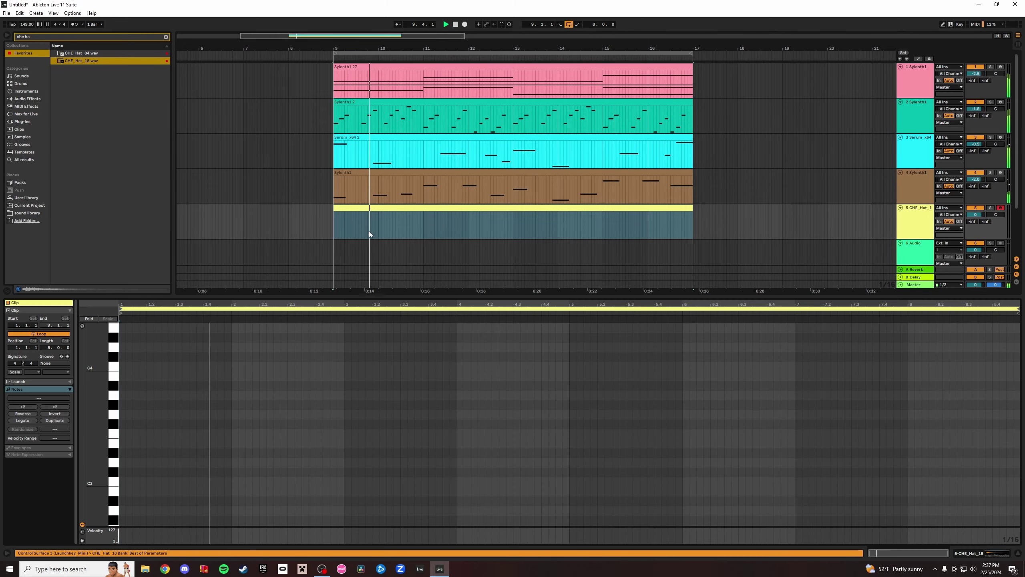
{"action": "double_click", "coordinate": [124, 482]}
{"action": "mouse_move", "coordinate": [126, 481]}
{"action": "left_mouse_down"}
{"action": "mouse_move", "coordinate": [167, 490]}
{"action": "mouse_move", "coordinate": [133, 489]}
{"action": "left_mouse_up"}
{"action": "key", "text": "space"}
{"action": "key", "text": "space"}
{"action": "key", "text": "space"}
{"action": "key", "text": "space"}
Raise the hat Simpler's volume to about -2.9 dB and audition the hit from the loop start.
{"action": "double_click", "coordinate": [907, 219]}
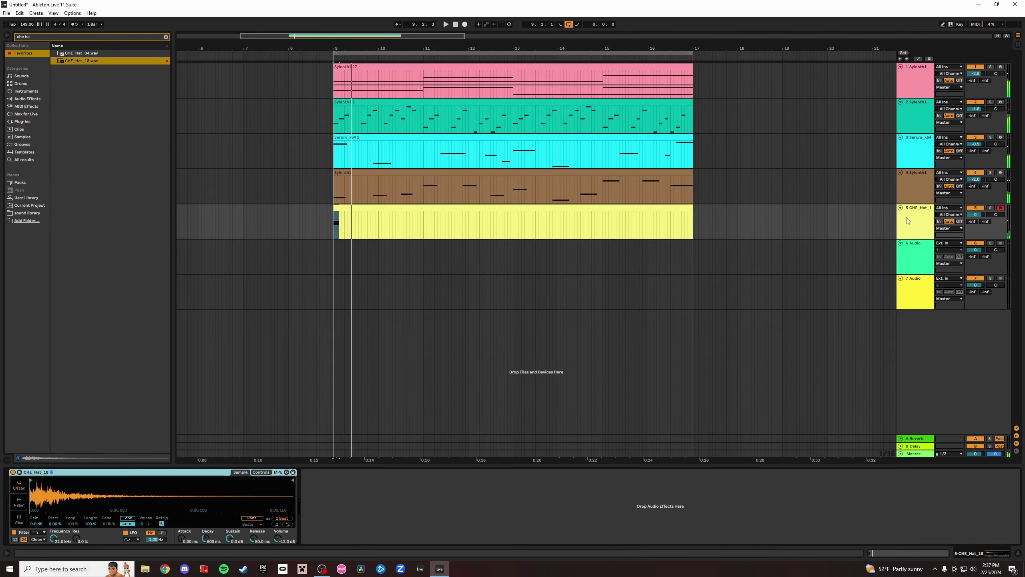
{"action": "left_click_drag", "start_coordinate": [278, 538], "coordinate": [278, 520]}
{"action": "key", "text": "space"}
{"action": "key", "text": "space"}
{"action": "key", "text": "space"}
{"action": "key", "text": "space"}
{"action": "key", "text": "space"}
Duplicate the C3 hat note repeatedly until continuous eighth notes fill the clip's first two bars.
{"action": "left_click", "coordinate": [382, 209]}
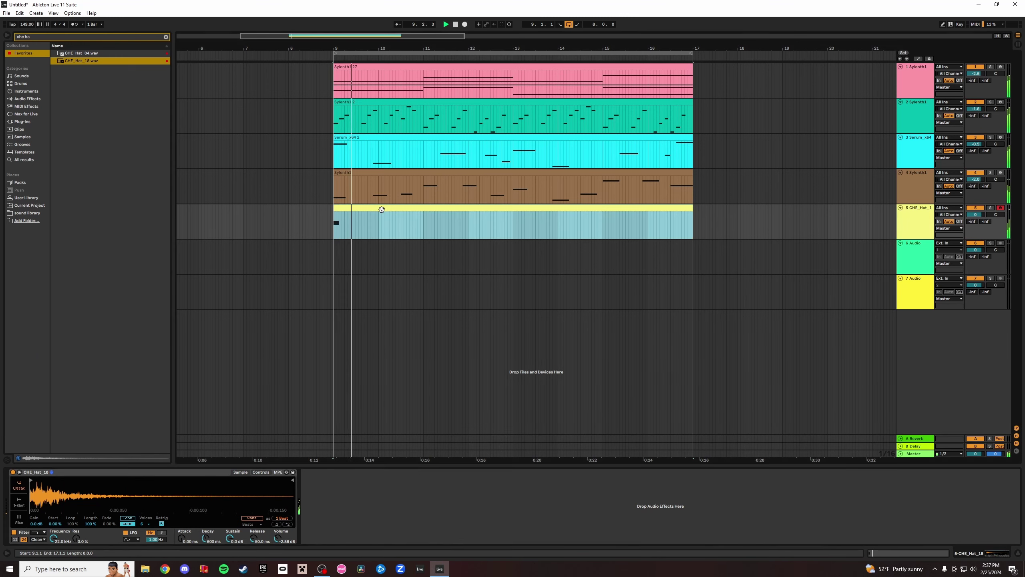
{"action": "double_click", "coordinate": [382, 209]}
{"action": "left_click", "coordinate": [126, 481]}
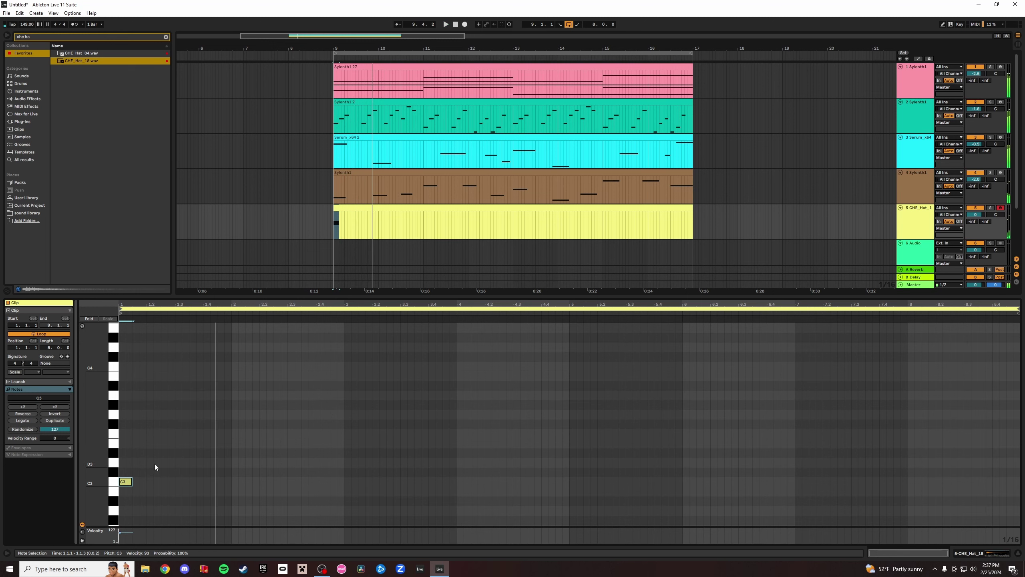
{"action": "key", "text": "space"}
{"action": "key", "text": "ctrl+d"}
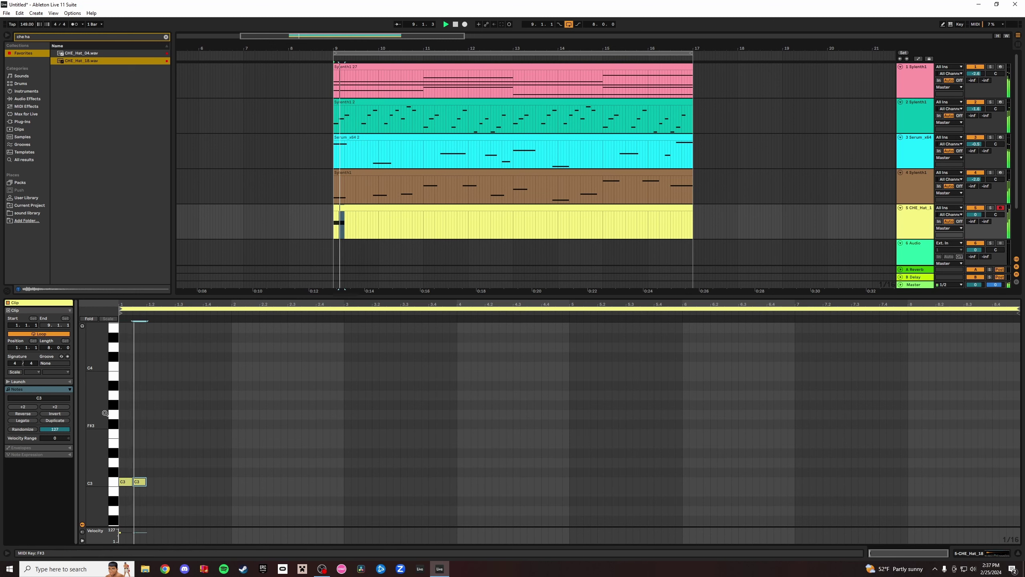
{"action": "mouse_move", "coordinate": [151, 304]}
{"action": "left_mouse_down"}
{"action": "mouse_move", "coordinate": [151, 331]}
{"action": "mouse_move", "coordinate": [151, 322]}
{"action": "left_mouse_up"}
{"action": "key", "text": "space"}
{"action": "key", "text": "space"}
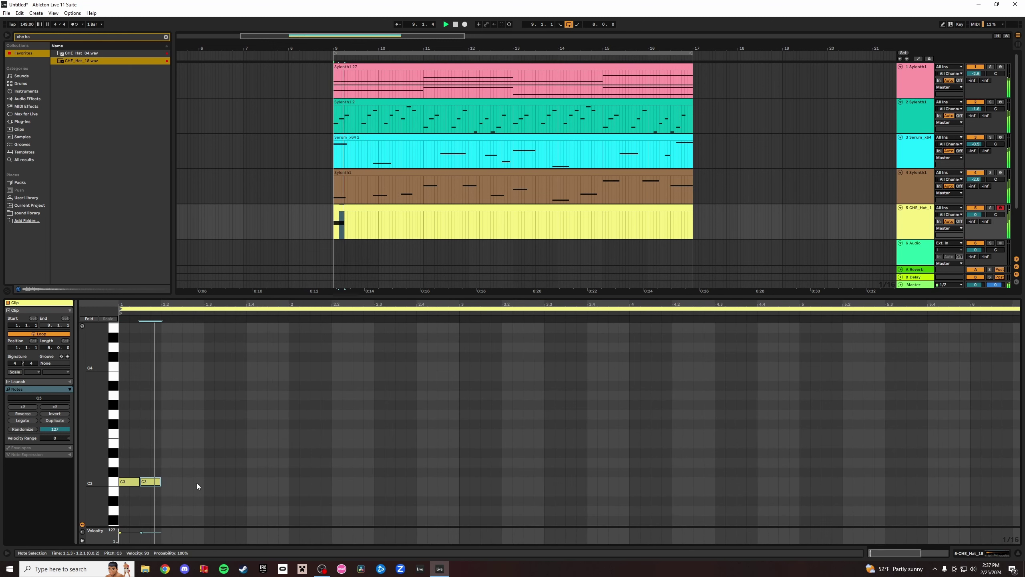
{"action": "key", "text": "ctrl+d"}
{"action": "key", "text": "ctrl+d"}
{"action": "key", "text": "ctrl+d"}
{"action": "key", "text": "ctrl+d"}
{"action": "key", "text": "ctrl+d"}
{"action": "key", "text": "ctrl+d"}
{"action": "key", "text": "ctrl+d"}
{"action": "key", "text": "ctrl+d"}
{"action": "key", "text": "ctrl+d"}
{"action": "key", "text": "ctrl+d"}
{"action": "key", "text": "ctrl+d"}
{"action": "key", "text": "ctrl+d"}
{"action": "key", "text": "ctrl+d"}
{"action": "key", "text": "ctrl+d"}
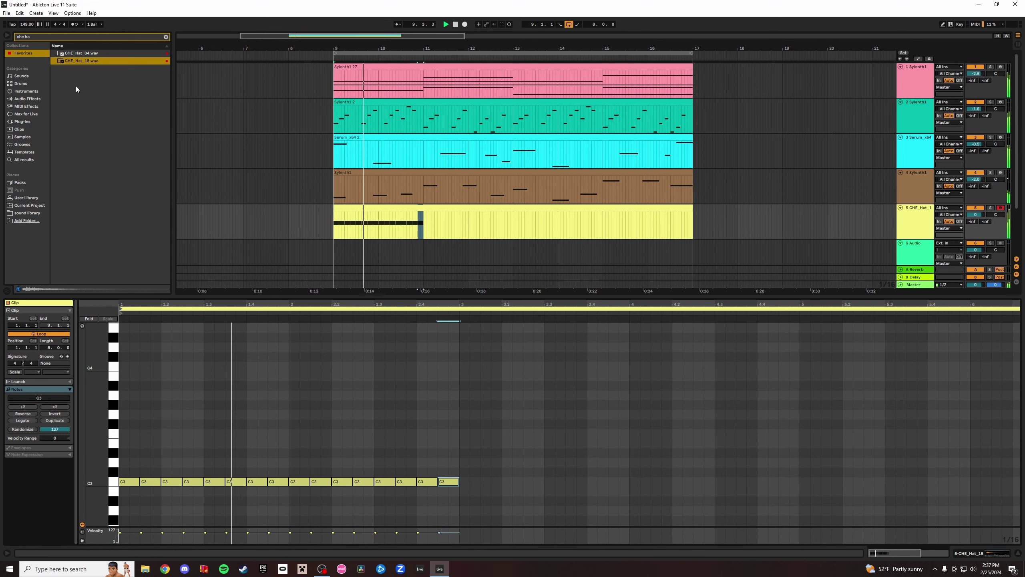
Clear the browser search and load air hihat.wav from the Closed Hats folder into the hat track.
{"action": "left_click", "coordinate": [166, 37]}
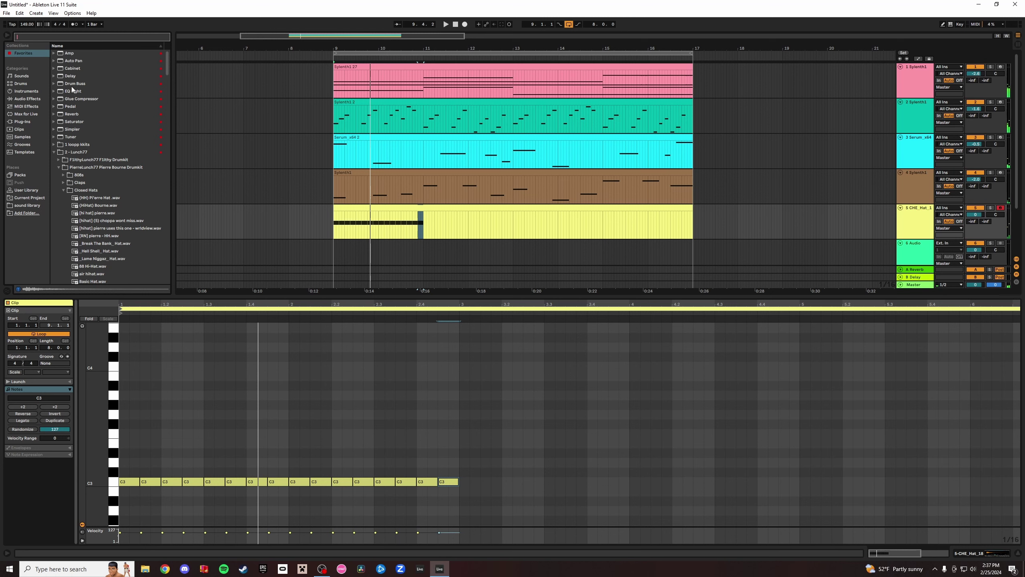
{"action": "scroll", "coordinate": [102, 273], "scroll_direction": "down", "scroll_amount": 2}
{"action": "double_click", "coordinate": [104, 242]}
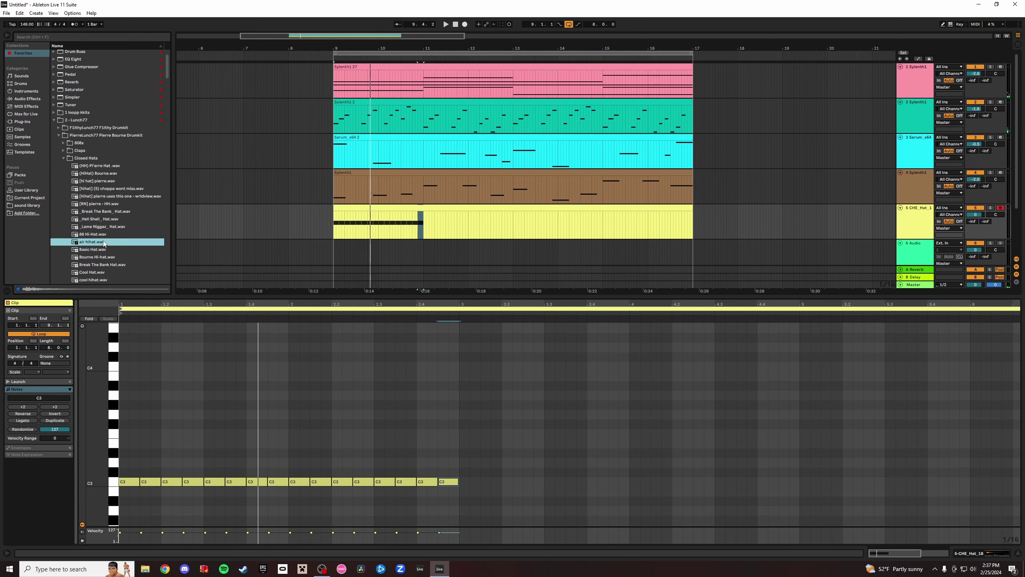
Audition the loop with the new hat sample and open the hat clip's notes for editing.
{"action": "key", "text": "space"}
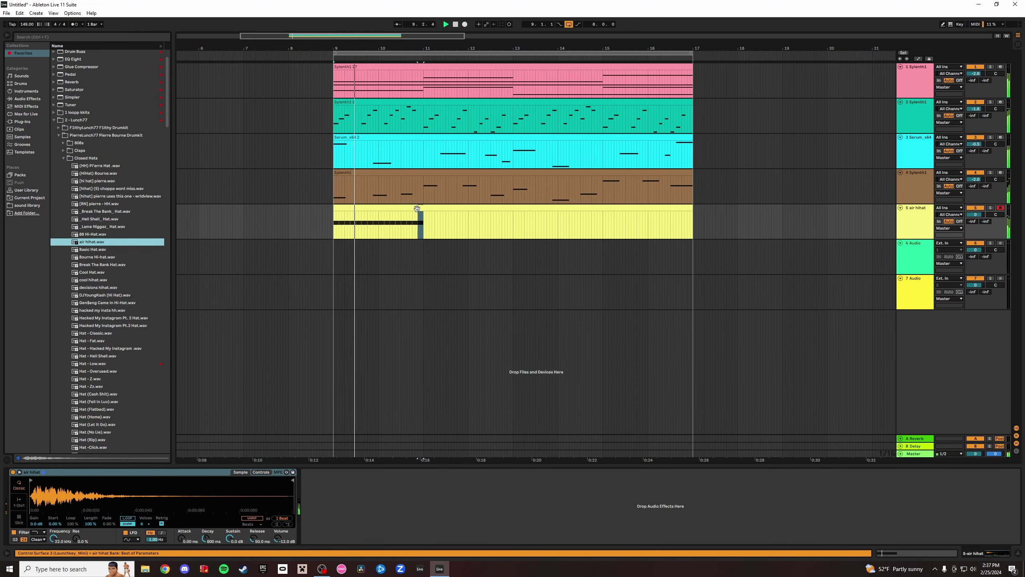
{"action": "double_click", "coordinate": [367, 208]}
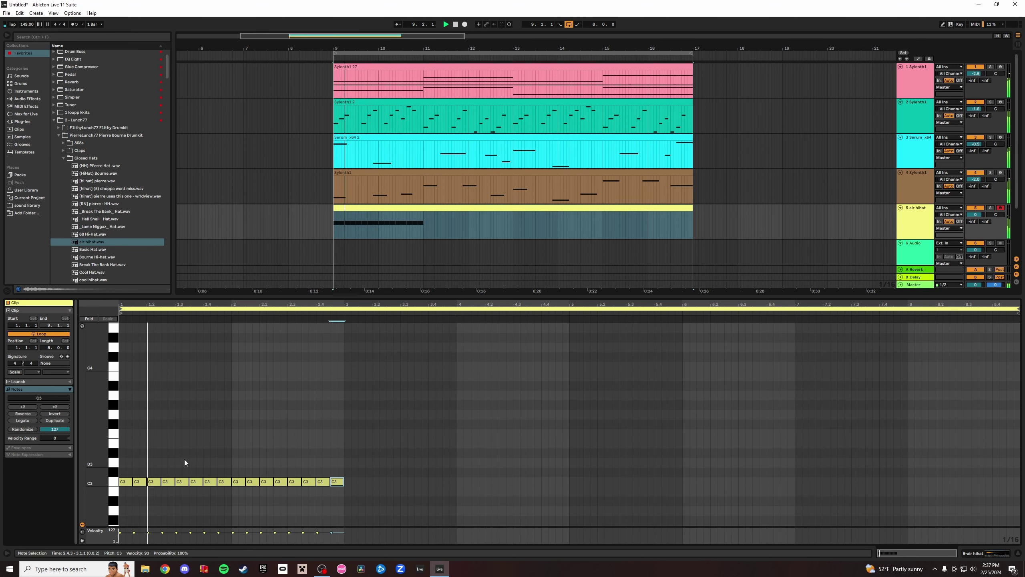
Try pasting sixteenth-long C3 notes across the fourth beat of the hat clip's first bar.
{"action": "left_click", "coordinate": [208, 481]}
{"action": "left_click_drag", "start_coordinate": [343, 482], "coordinate": [339, 483]}
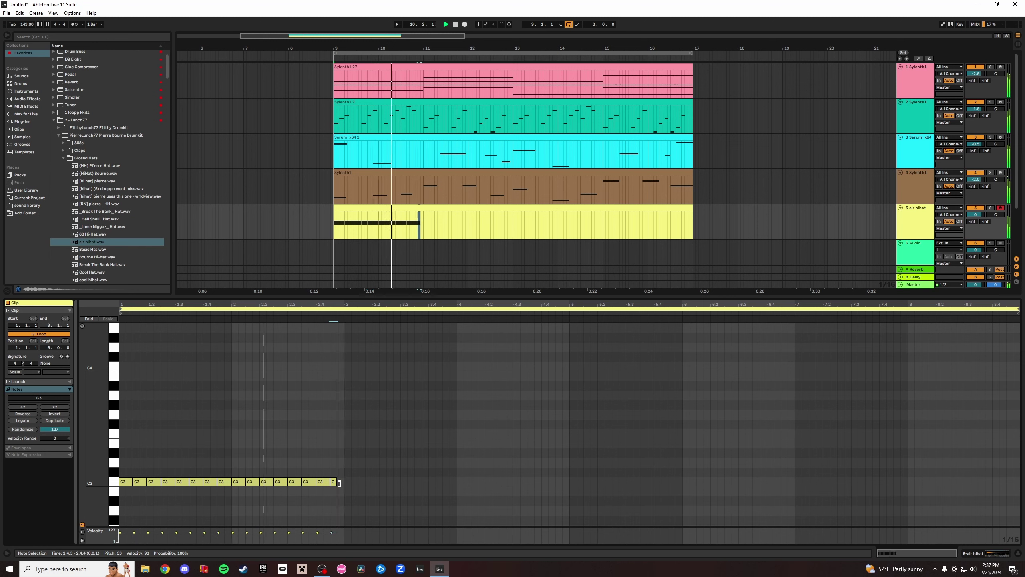
{"action": "key", "text": "ctrl+z"}
{"action": "key", "text": "space"}
{"action": "key", "text": "space"}
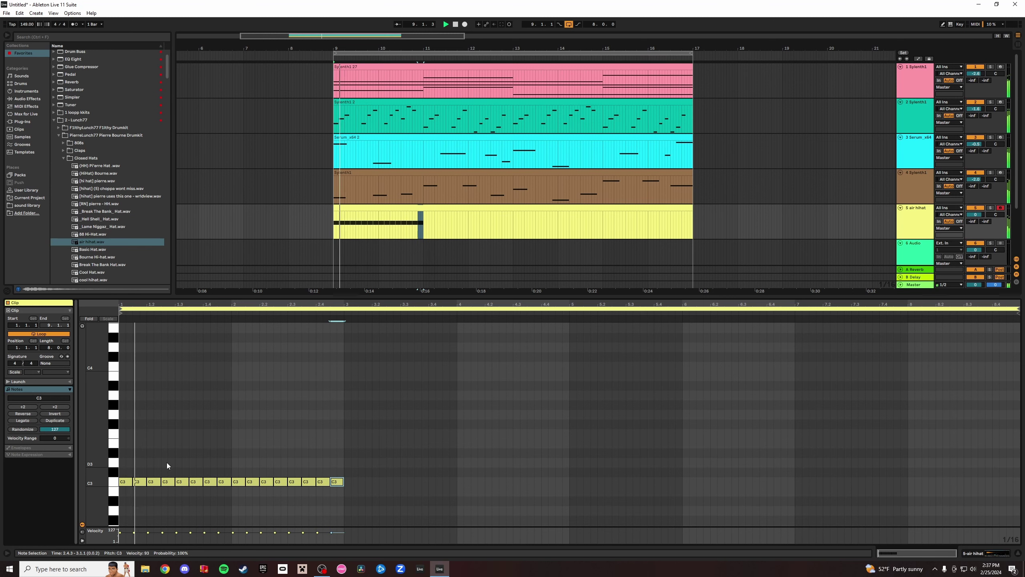
{"action": "key", "text": "space"}
{"action": "key", "text": "space"}
{"action": "left_click", "coordinate": [209, 462]}
{"action": "key", "text": "ctrl+v"}
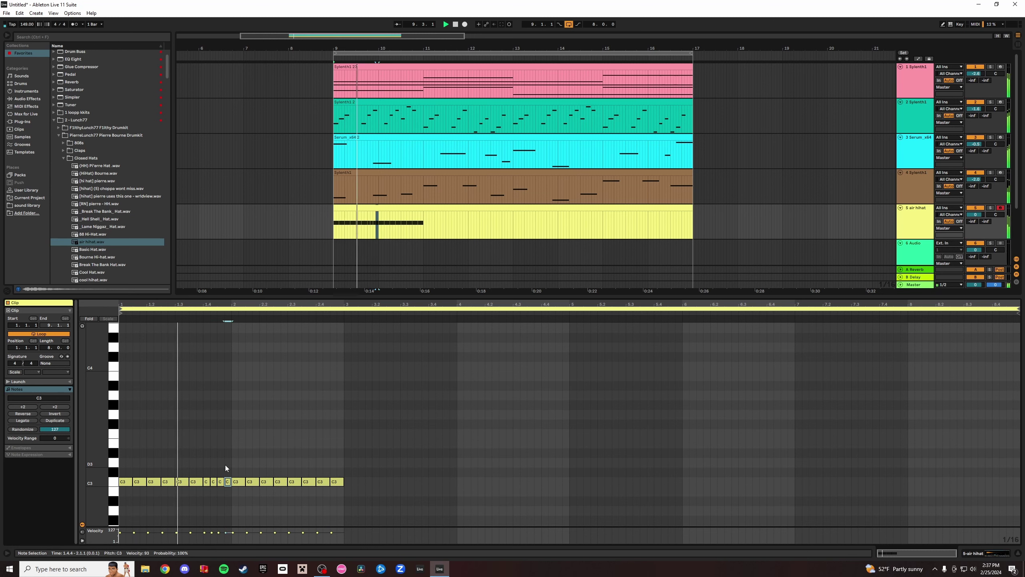
{"action": "left_click", "coordinate": [232, 460]}
{"action": "key", "text": "ctrl+z"}
Set the hat clip's fixed note grid to 1/32 while auditioning the loop.
{"action": "key", "text": "space"}
{"action": "key", "text": "space"}
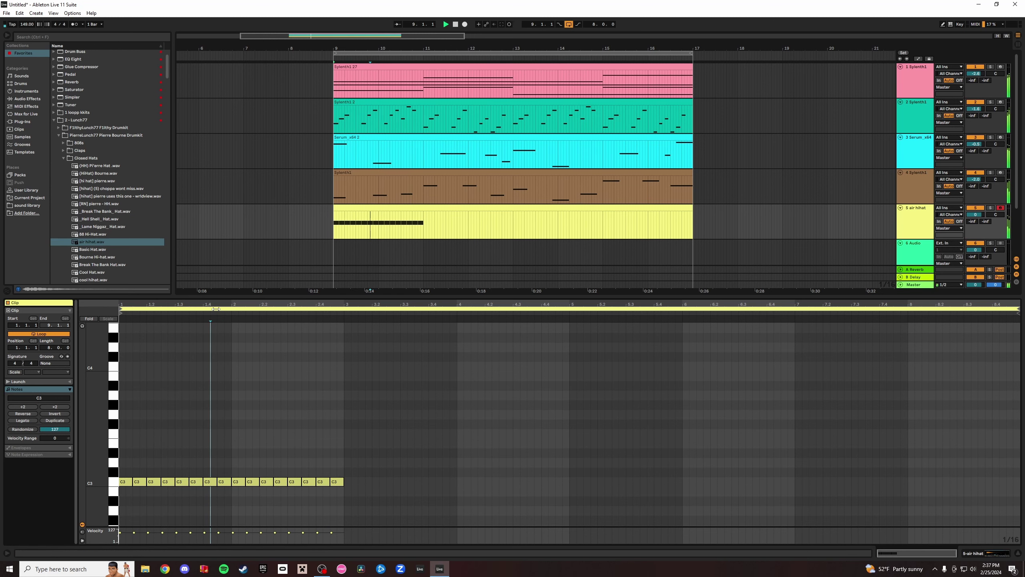
{"action": "mouse_move", "coordinate": [213, 304]}
{"action": "left_mouse_down"}
{"action": "mouse_move", "coordinate": [247, 336]}
{"action": "mouse_move", "coordinate": [279, 339]}
{"action": "left_mouse_up"}
{"action": "key", "text": "space"}
{"action": "key", "text": "space"}
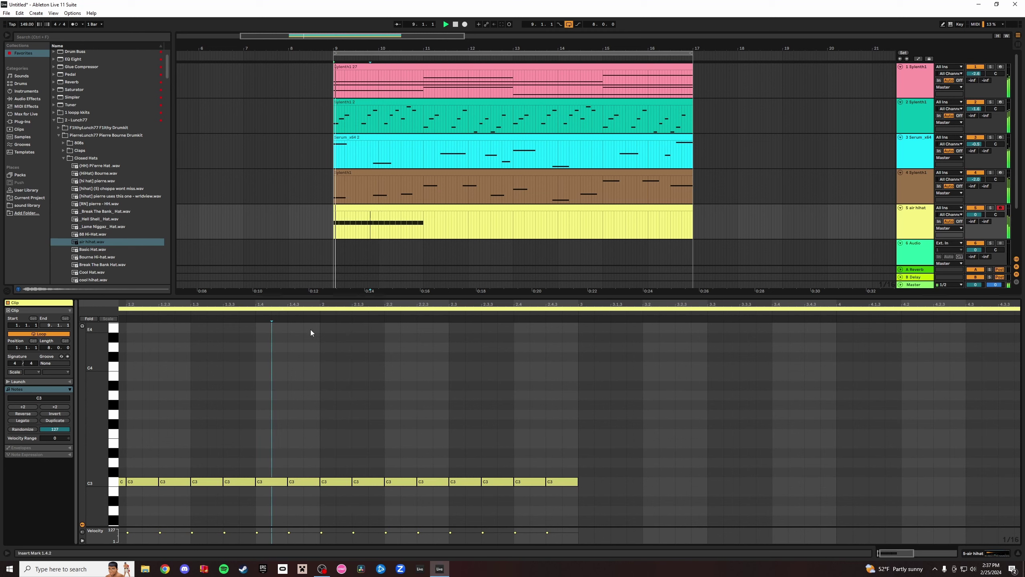
{"action": "right_click", "coordinate": [1009, 539]}
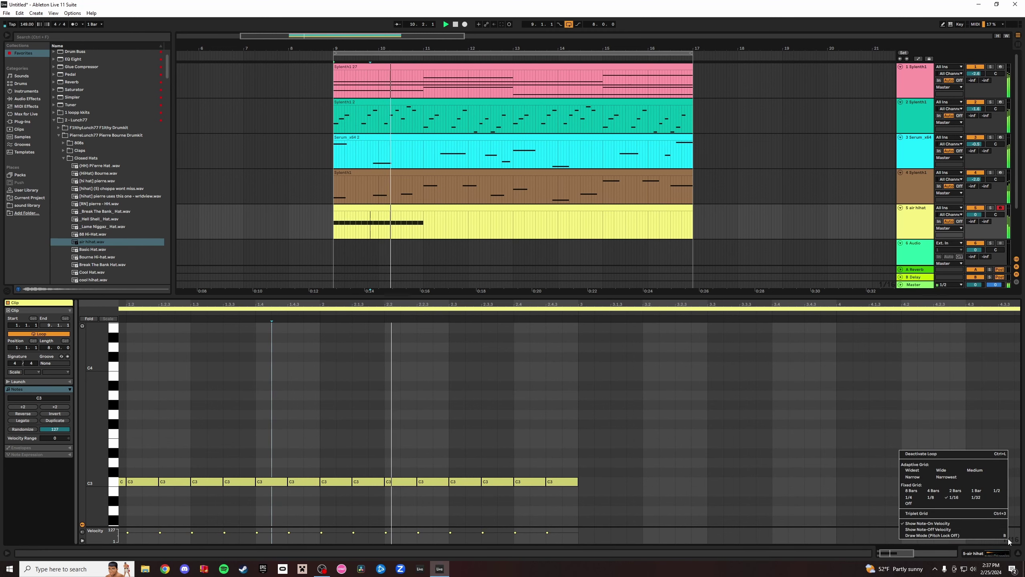
{"action": "left_click", "coordinate": [978, 500]}
{"action": "key", "text": "space"}
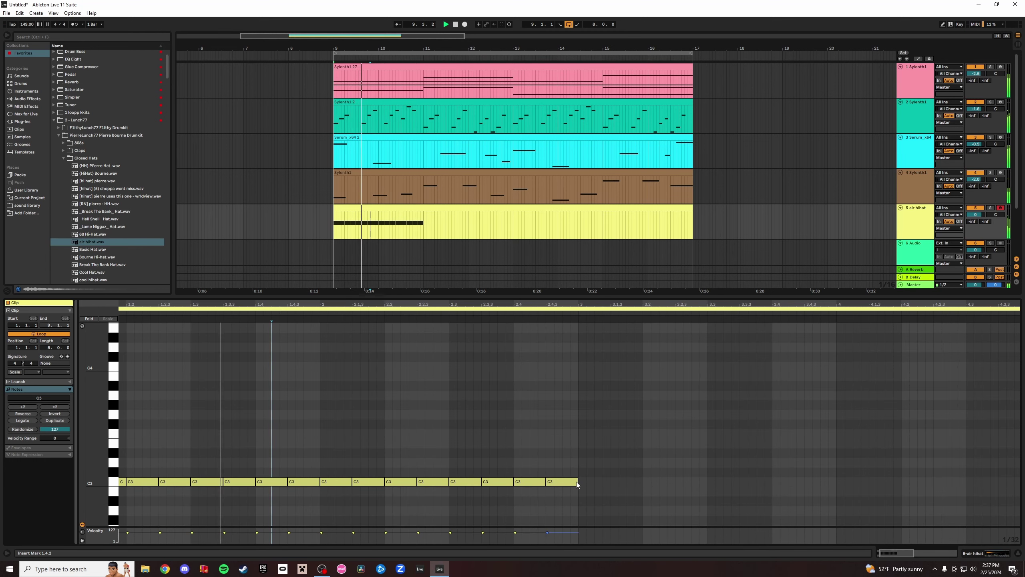
Copy a 1/32-long C3 note and paste it repeatedly across the first half of beat 1.4.
{"action": "left_click_drag", "start_coordinate": [577, 481], "coordinate": [552, 484]}
{"action": "key", "text": "ctrl+z"}
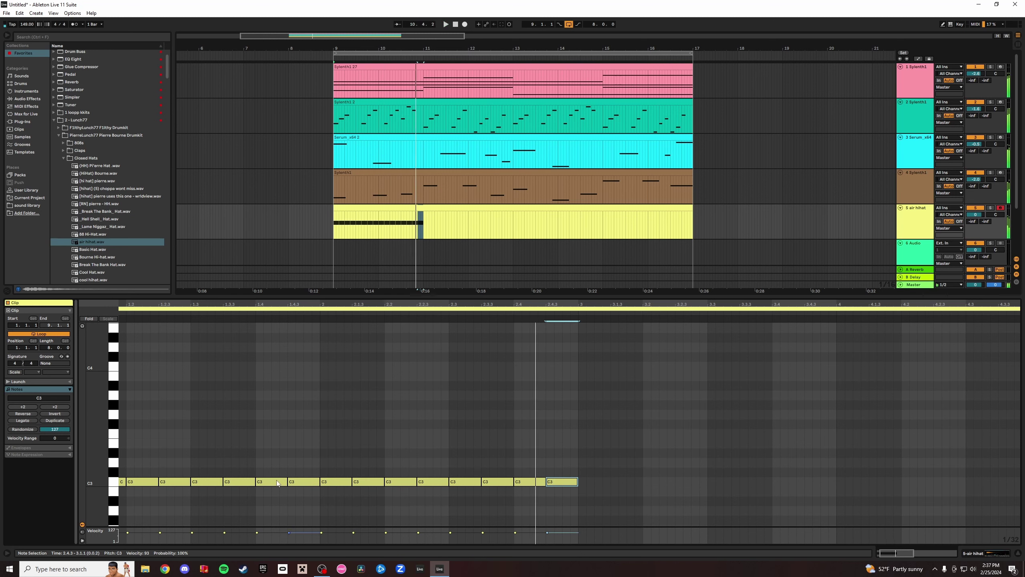
{"action": "left_click", "coordinate": [271, 465]}
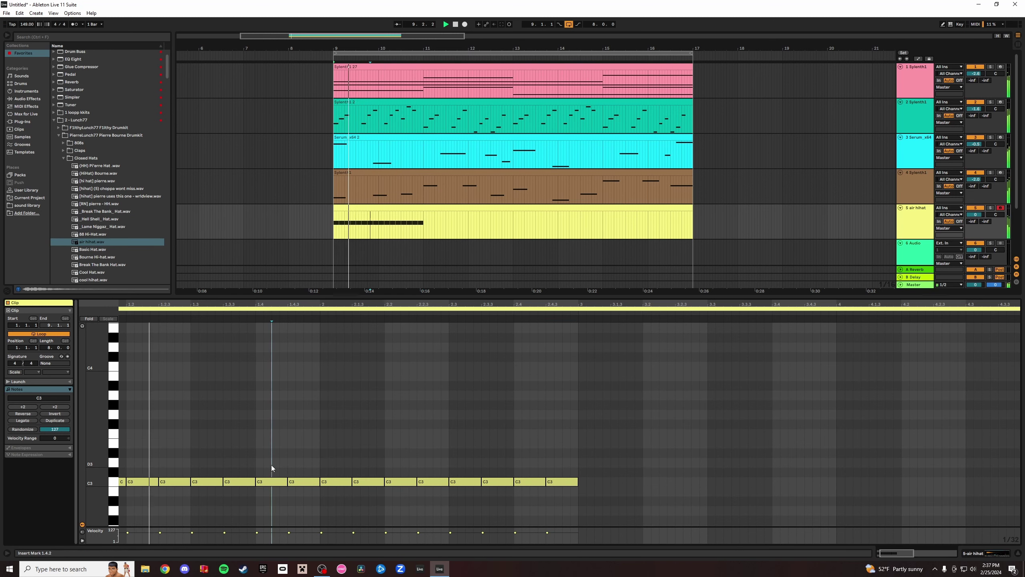
{"action": "left_click", "coordinate": [264, 468]}
{"action": "key", "text": "ctrl+v"}
{"action": "left_click", "coordinate": [271, 469]}
{"action": "key", "text": "ctrl+v"}
{"action": "left_click", "coordinate": [280, 468]}
{"action": "key", "text": "ctrl+v"}
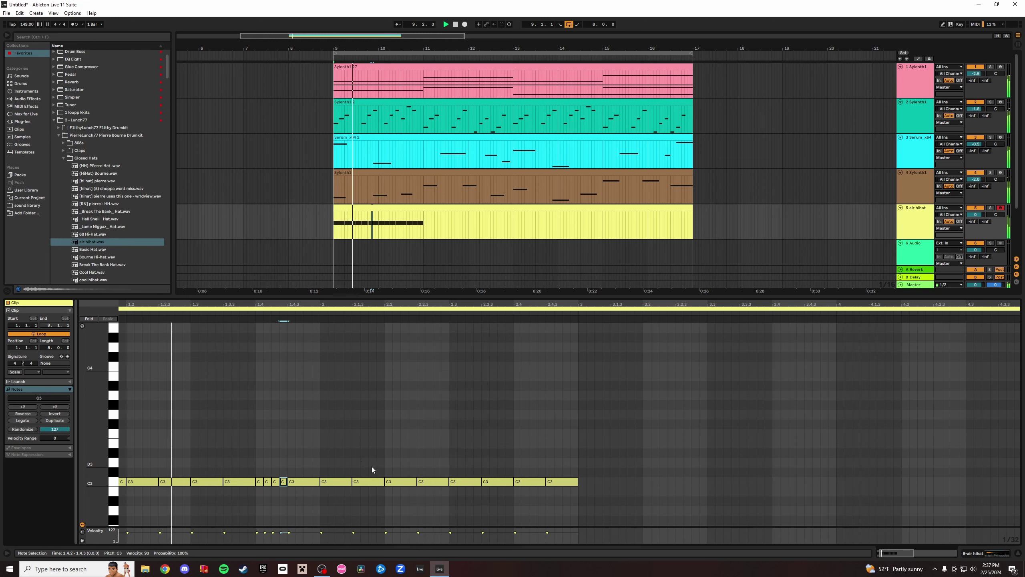
Undo the last two pastes and place a sixteenth-long C3 note at 1.4.2.
{"action": "key", "text": "ctrl+z"}
{"action": "key", "text": "ctrl+z"}
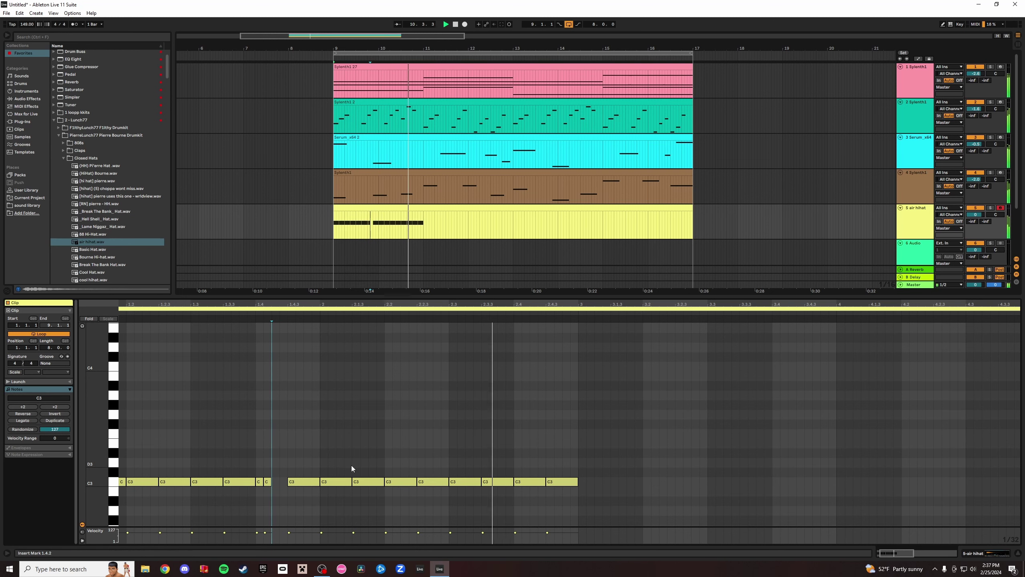
{"action": "left_click_drag", "start_coordinate": [271, 484], "coordinate": [291, 487]}
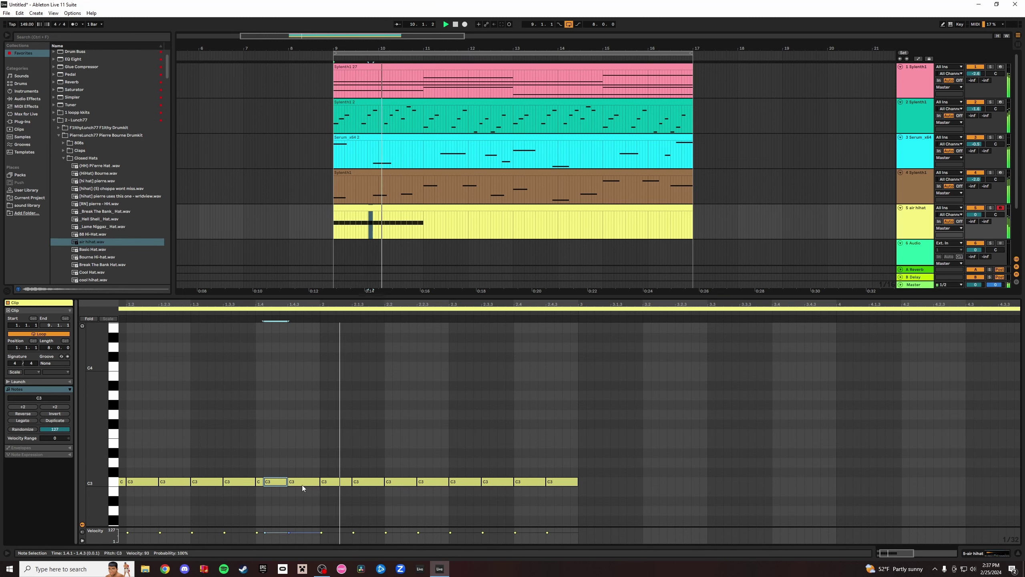
{"action": "double_click", "coordinate": [277, 481]}
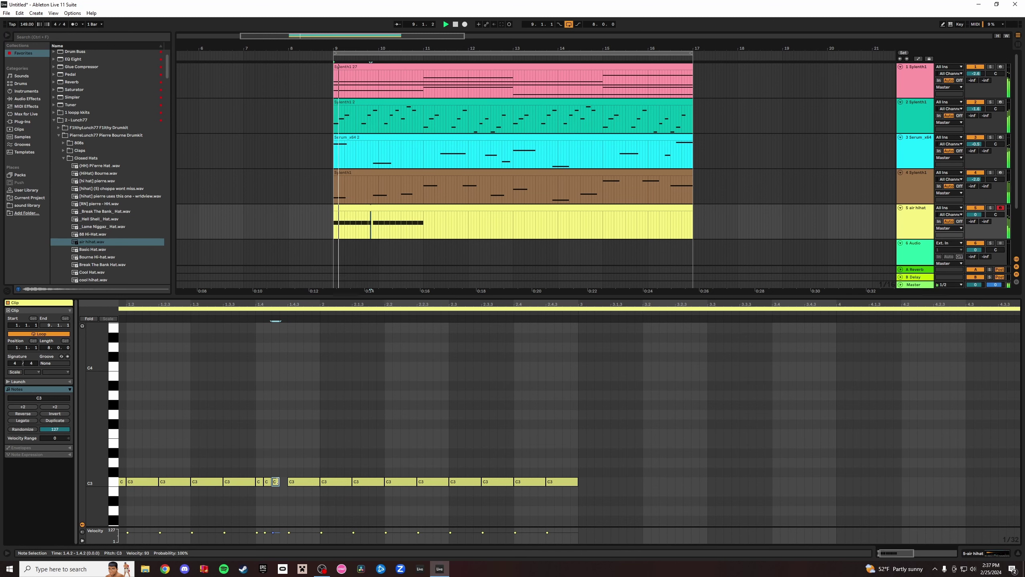
{"action": "left_click_drag", "start_coordinate": [278, 481], "coordinate": [288, 482]}
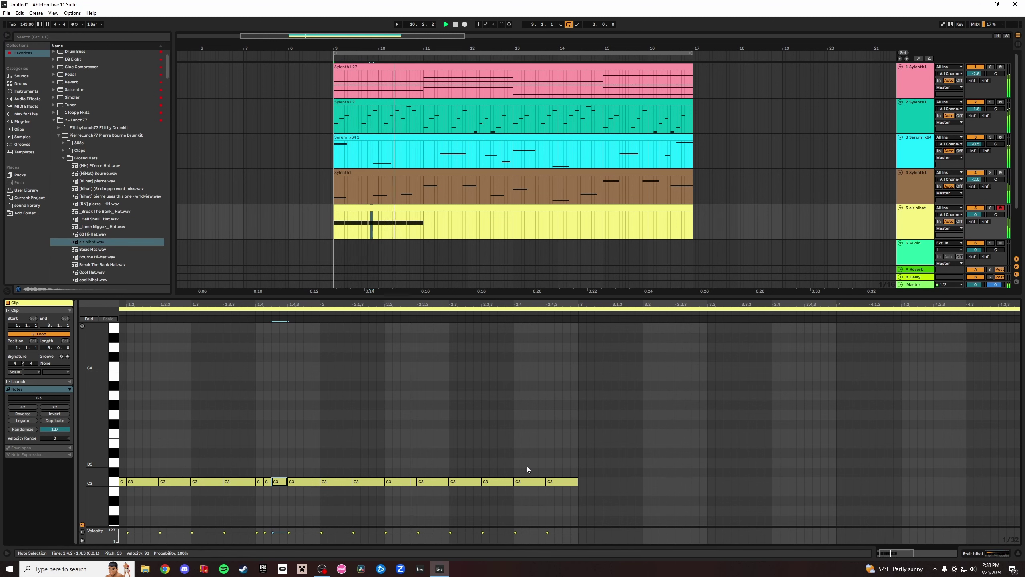
Duplicate the last C3 eighth note twice to continue the hat pattern up to 3.2.
{"action": "left_click_drag", "start_coordinate": [471, 305], "coordinate": [471, 285]}
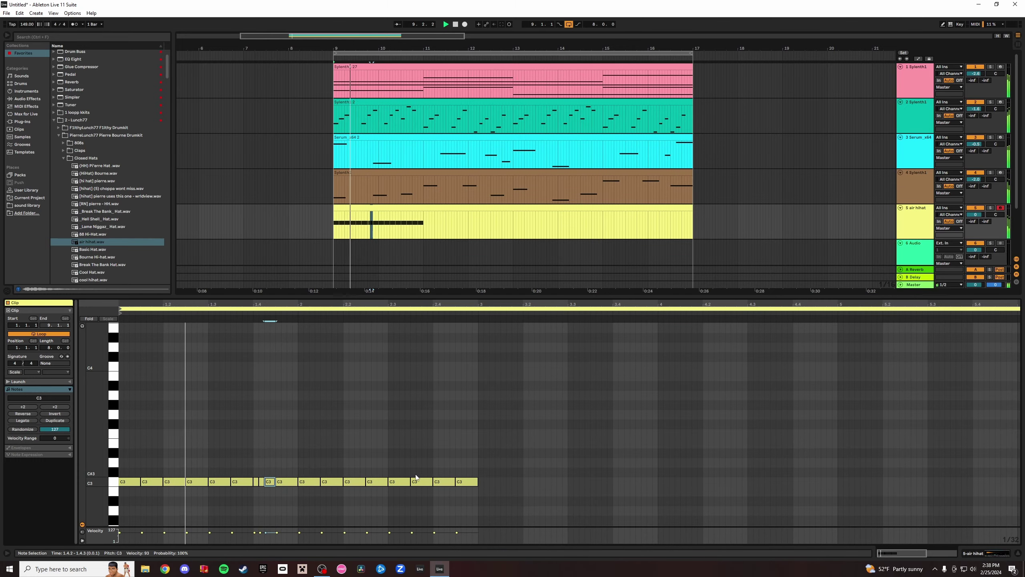
{"action": "left_click", "coordinate": [472, 482]}
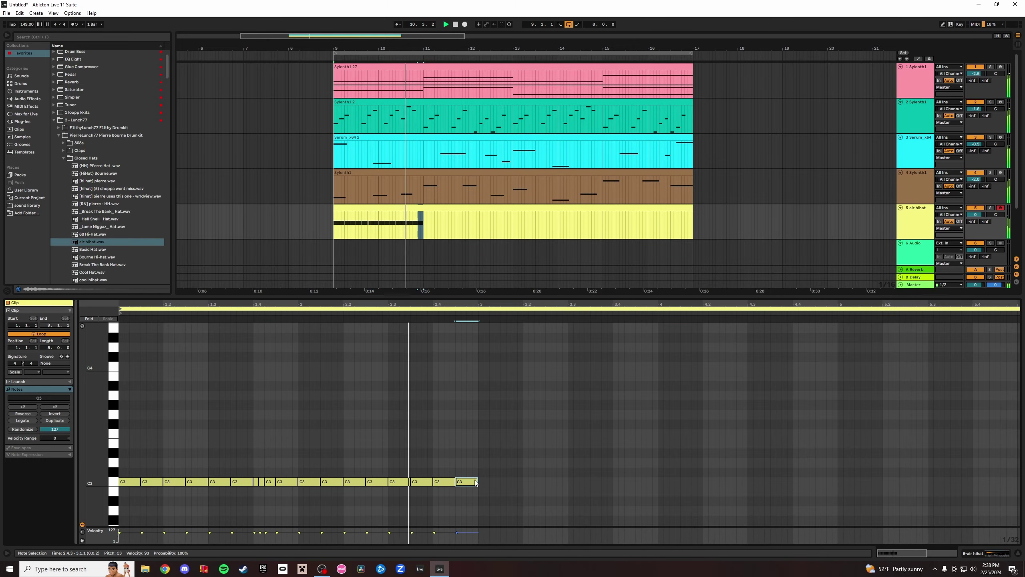
{"action": "key", "text": "ctrl+d"}
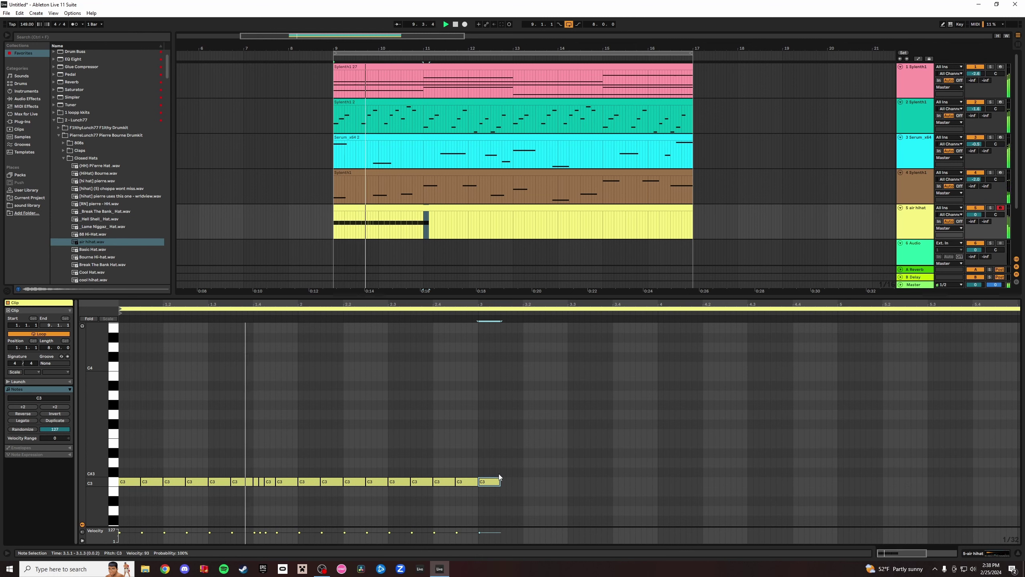
{"action": "key", "text": "ctrl+d"}
Fill the first half of beat 3.2 with four 1/32-long C3 notes.
{"action": "left_click", "coordinate": [522, 465]}
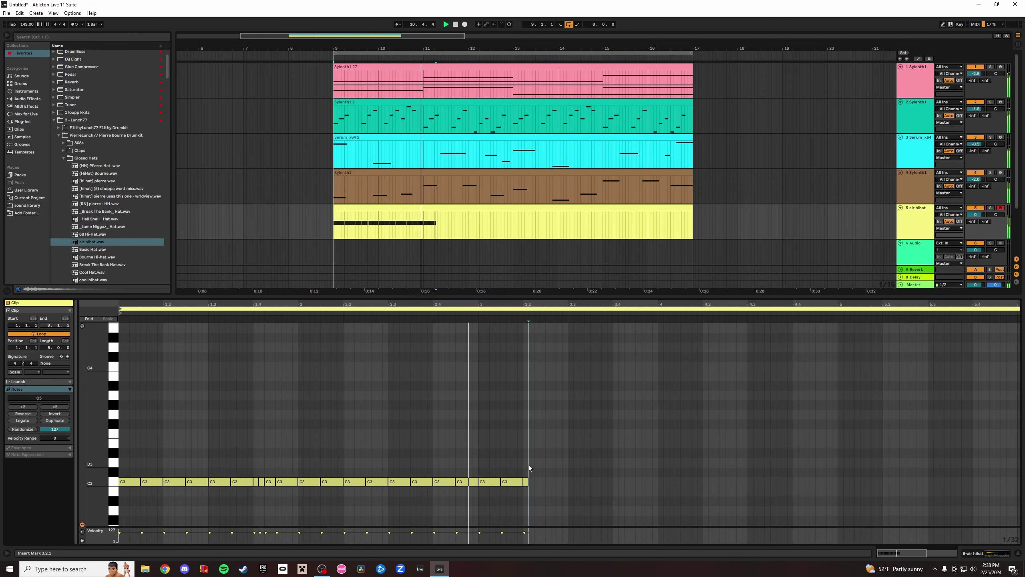
{"action": "double_click", "coordinate": [526, 482]}
{"action": "key", "text": "ctrl+d"}
{"action": "key", "text": "ctrl+d"}
{"action": "key", "text": "ctrl+d"}
{"action": "key", "text": "ctrl+d"}
{"action": "key", "text": "ctrl+d"}
{"action": "key", "text": "ctrl+d"}
{"action": "key", "text": "ctrl+d"}
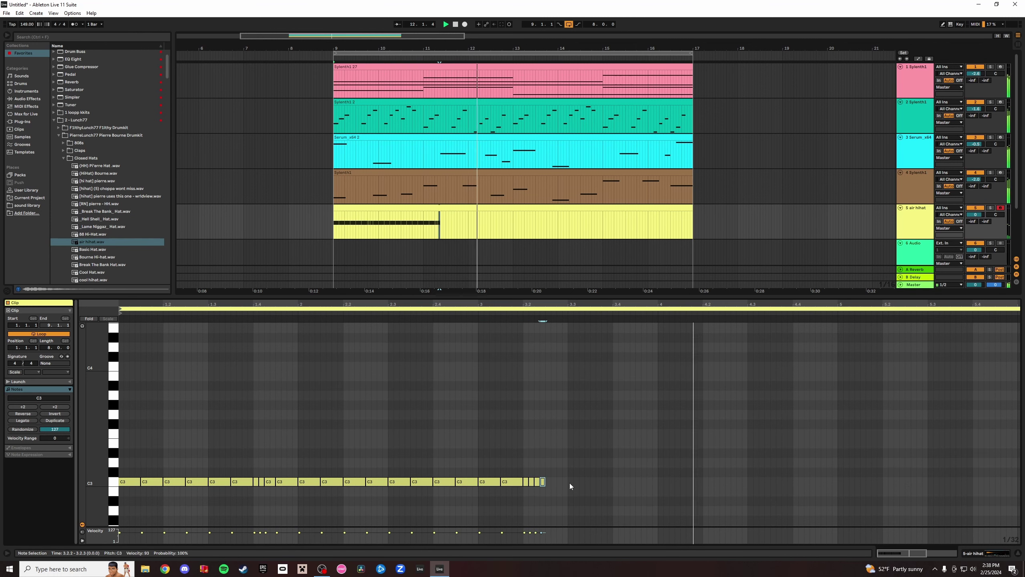
{"action": "key", "text": "ctrl+z"}
{"action": "key", "text": "ctrl+z"}
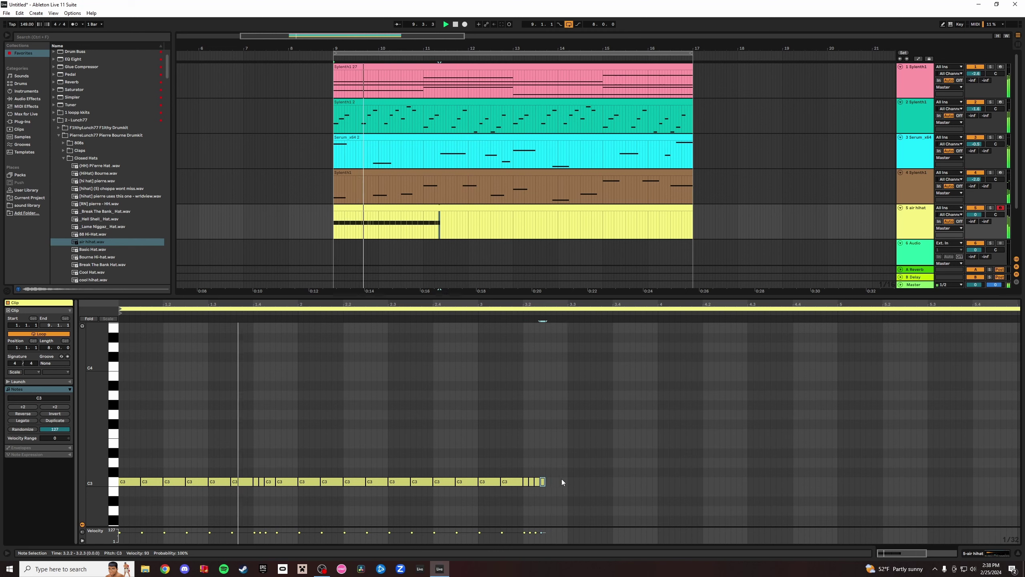
Copy the C3 eighth note before the roll and paste it at 3.2.3.
{"action": "left_click", "coordinate": [517, 483]}
{"action": "key", "text": "ctrl+c"}
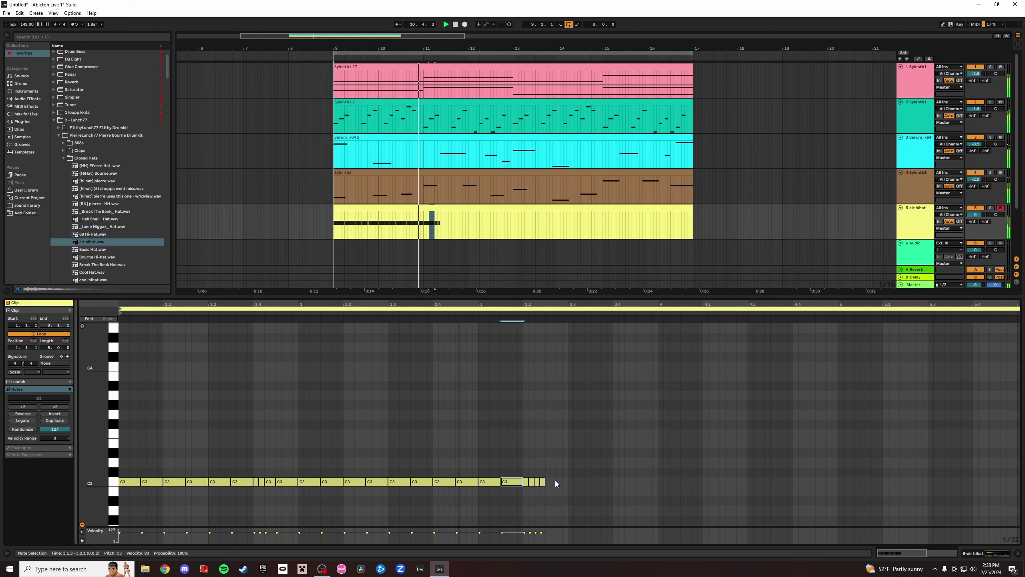
{"action": "left_click", "coordinate": [552, 483]}
{"action": "left_click", "coordinate": [548, 480]}
{"action": "key", "text": "ctrl+v"}
{"action": "key", "text": "space"}
Fill beat 3.3 with 1/32-long C3 notes and lengthen the one at 3.3.4 to a sixteenth.
{"action": "double_click", "coordinate": [570, 482]}
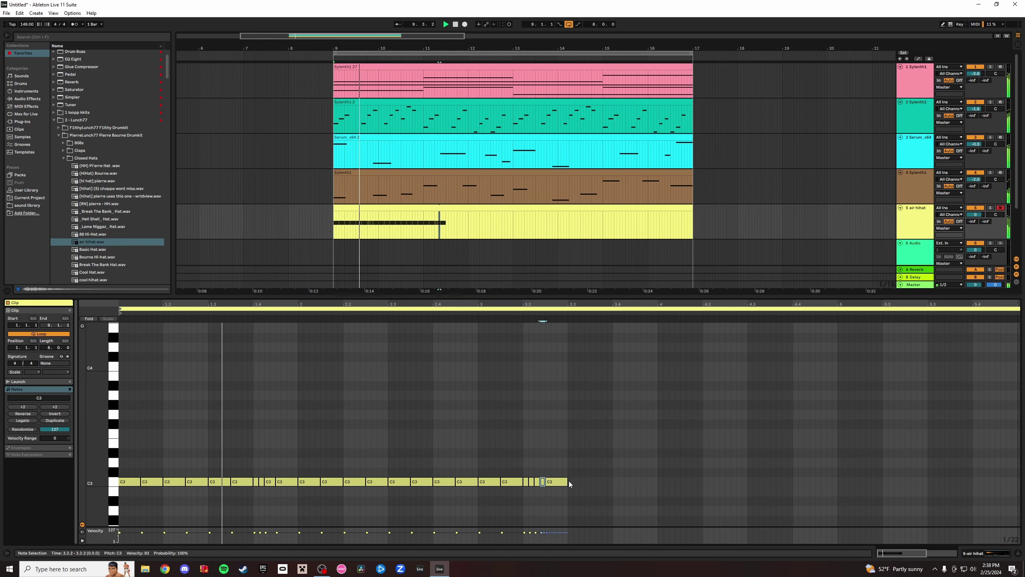
{"action": "key", "text": "ctrl+d"}
{"action": "key", "text": "ctrl+d"}
{"action": "key", "text": "ctrl+d"}
{"action": "key", "text": "ctrl+d"}
{"action": "key", "text": "ctrl+d"}
{"action": "key", "text": "ctrl+d"}
{"action": "key", "text": "ctrl+d"}
{"action": "key", "text": "ctrl+d"}
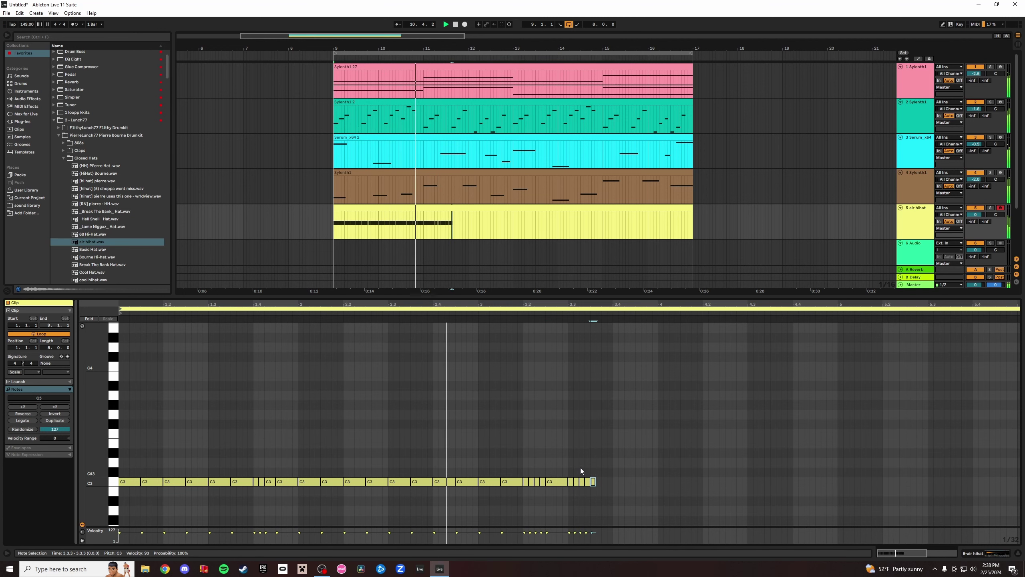
{"action": "key", "text": "ctrl+z"}
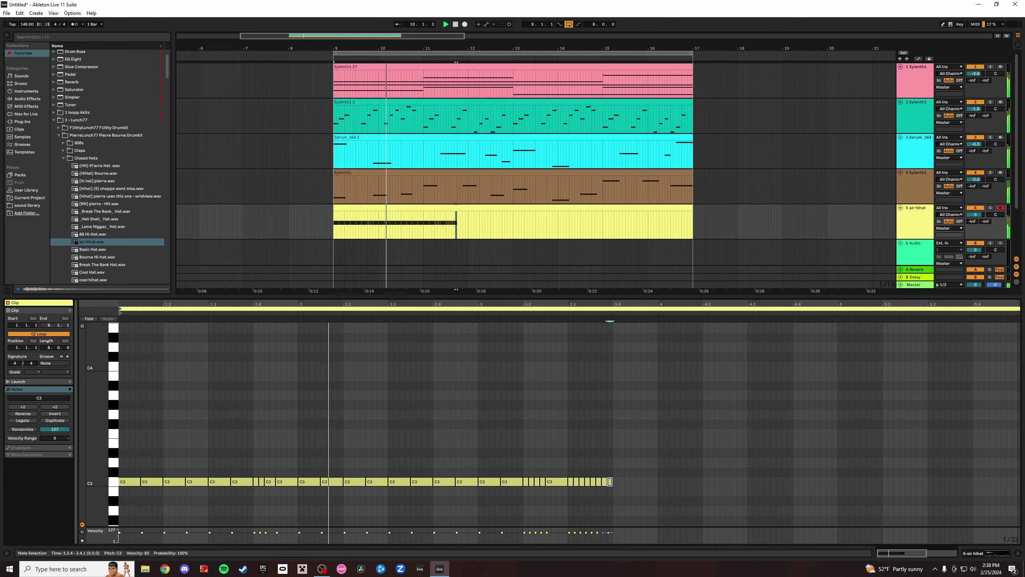
{"action": "left_click_drag", "start_coordinate": [606, 483], "coordinate": [611, 481]}
Copy the C3 eighth note at 3.2.3 to 3.4 and duplicate it three times up to 4.2.
{"action": "left_click", "coordinate": [558, 484]}
{"action": "key", "text": "ctrl+c"}
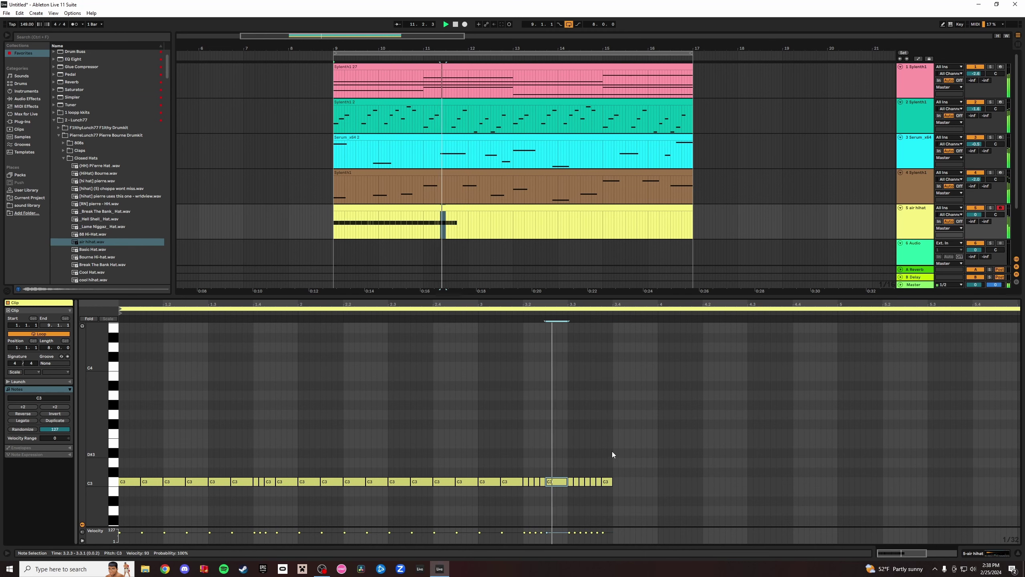
{"action": "left_click", "coordinate": [612, 450]}
{"action": "key", "text": "ctrl+v"}
{"action": "key", "text": "ctrl+d"}
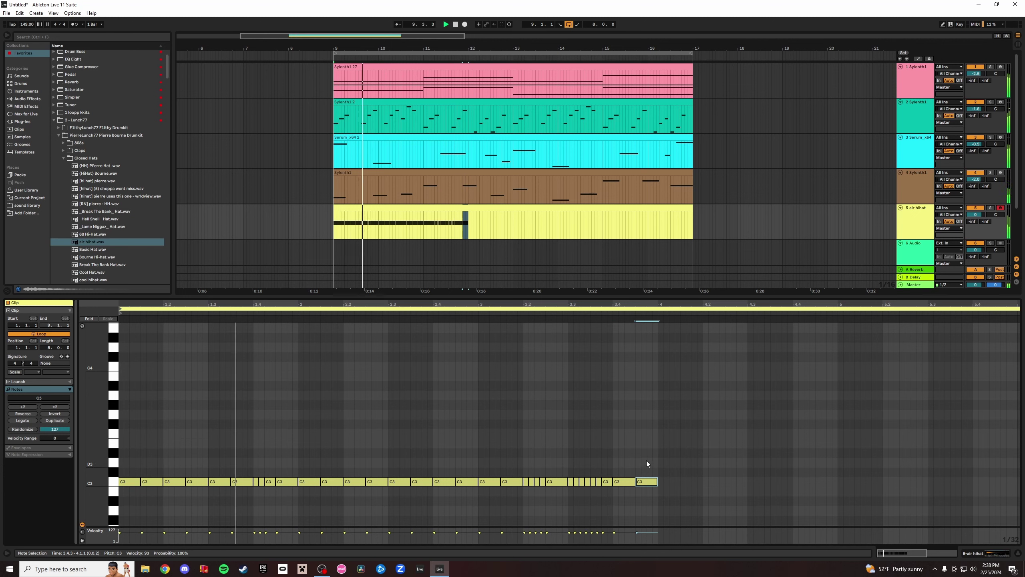
{"action": "key", "text": "ctrl+d"}
{"action": "key", "text": "ctrl+d"}
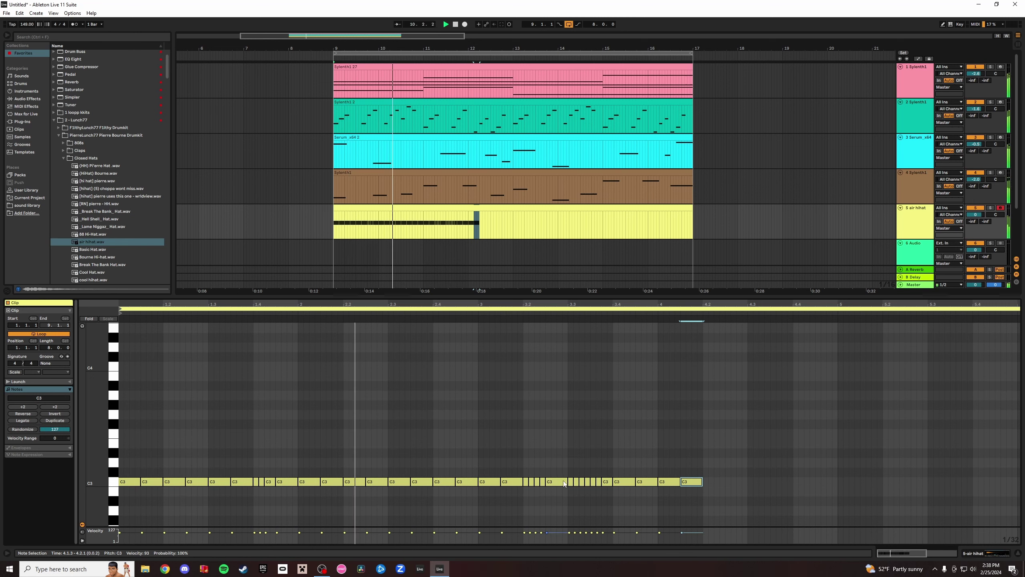
Lengthen the C3 note at 3.3.1 to an eighth note and solo the air hihat track.
{"action": "left_click_drag", "start_coordinate": [575, 481], "coordinate": [591, 483]}
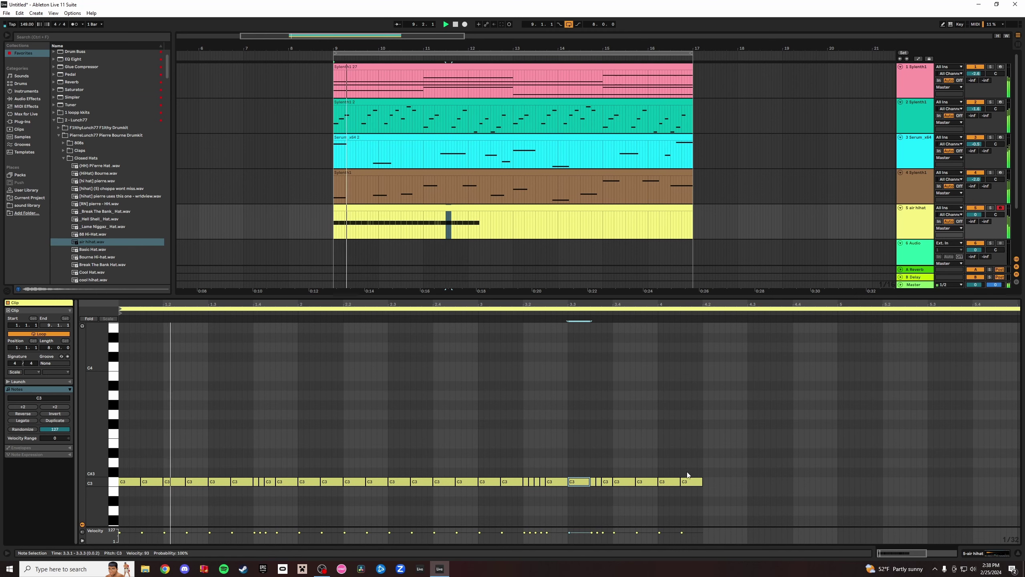
{"action": "left_click_drag", "start_coordinate": [689, 303], "coordinate": [477, 282]}
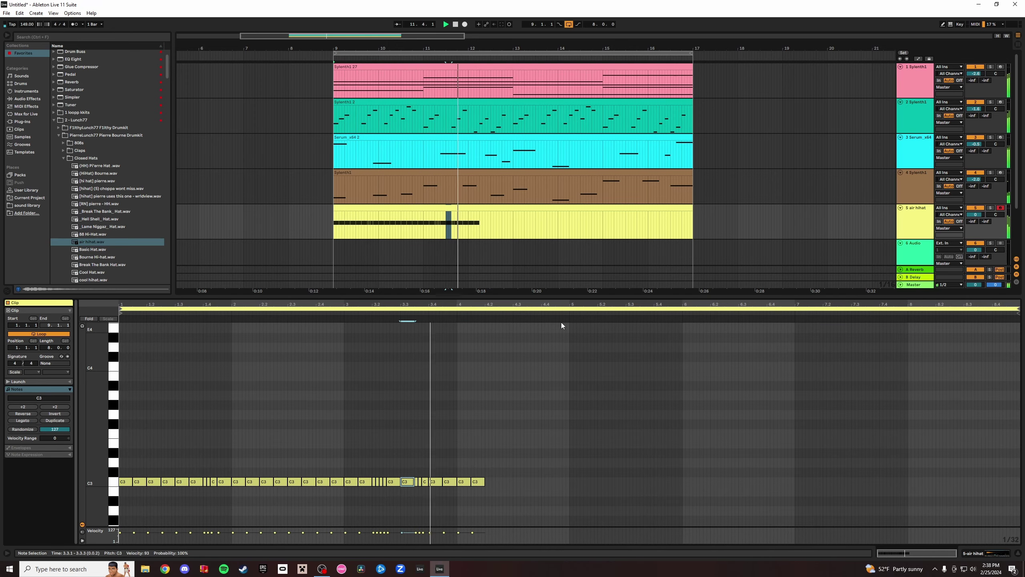
{"action": "left_click", "coordinate": [990, 207]}
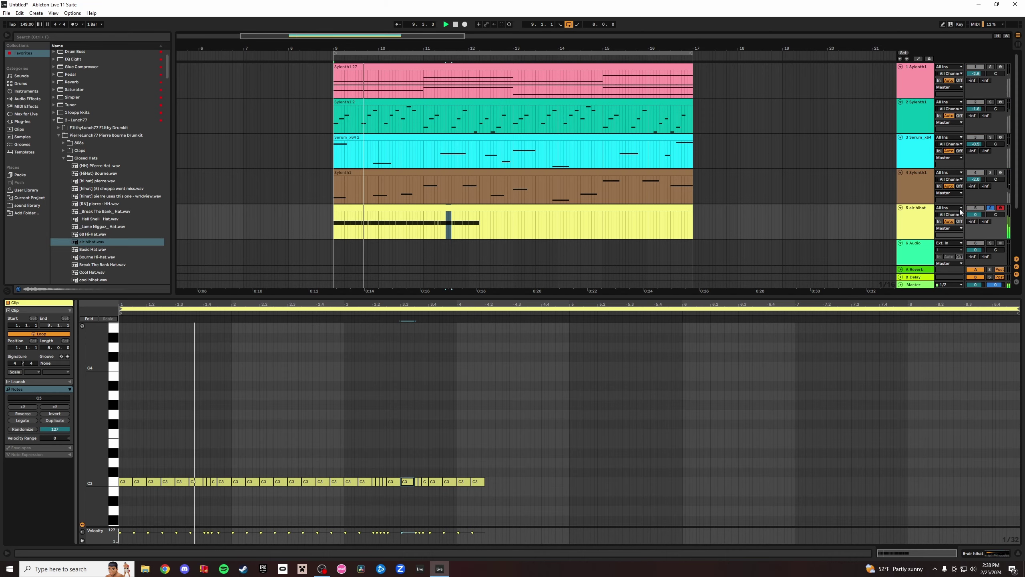
Shorten the hat clip in the arrangement to four bars, ending at bar 13, and restart playback.
{"action": "key", "text": "z"}
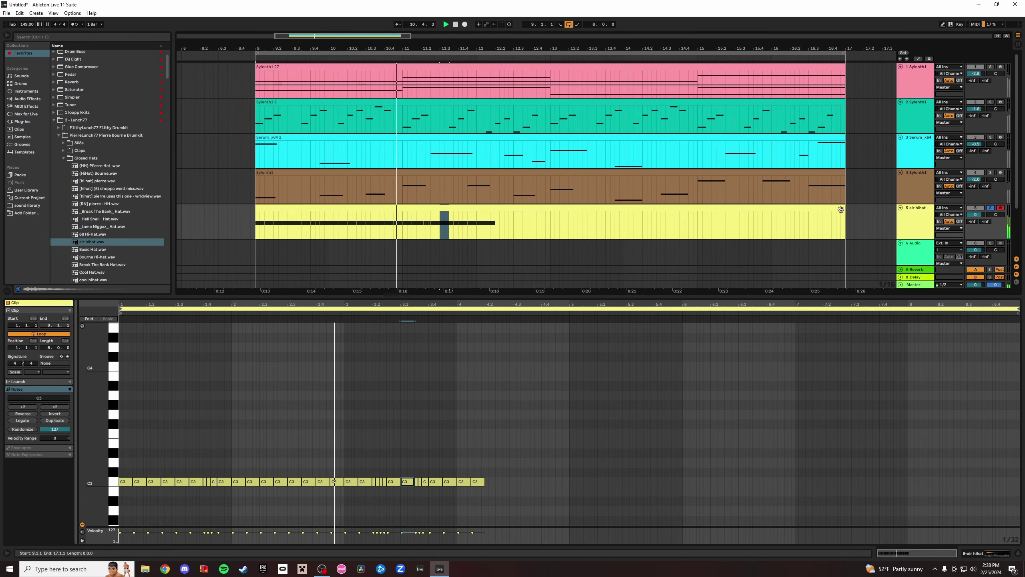
{"action": "left_click_drag", "start_coordinate": [841, 209], "coordinate": [550, 210]}
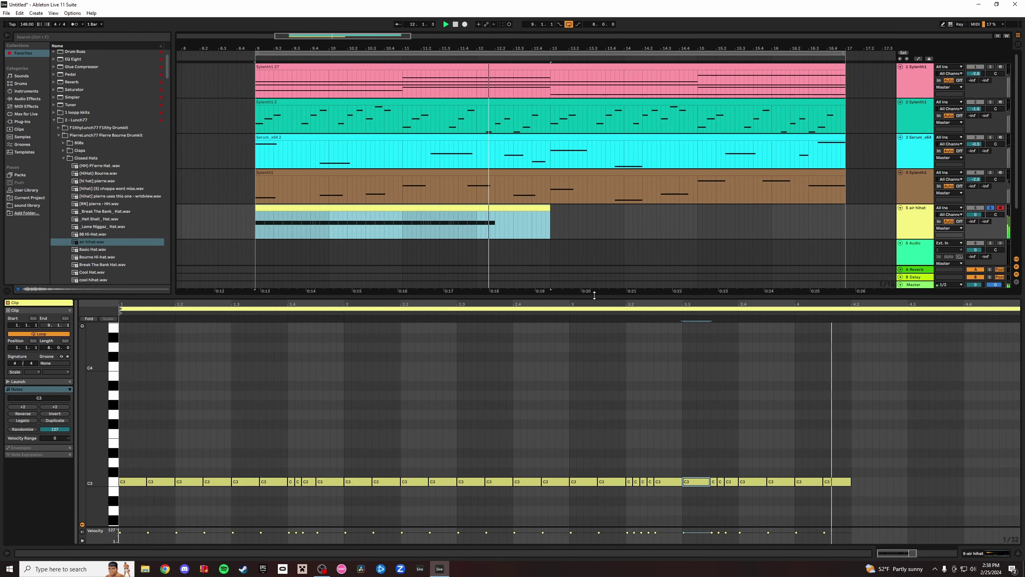
{"action": "key", "text": "space"}
{"action": "key", "text": "space"}
Duplicate the last C3 hat note three times up to 4.3 and shorten the one at 4.3.1 to a sixteenth.
{"action": "left_click", "coordinate": [833, 484]}
{"action": "key", "text": "ctrl+d"}
{"action": "key", "text": "ctrl+d"}
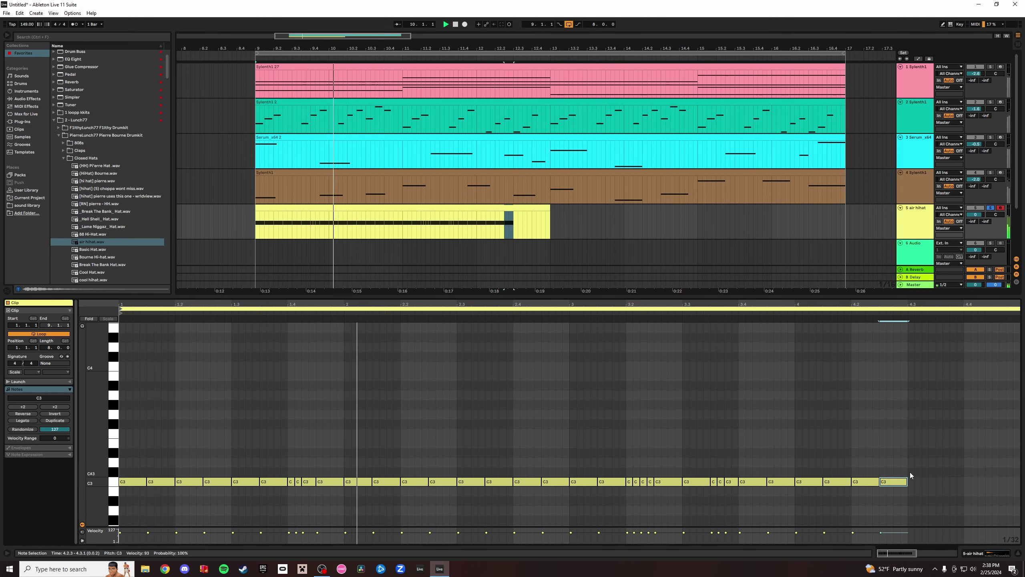
{"action": "key", "text": "ctrl+d"}
{"action": "left_click_drag", "start_coordinate": [936, 483], "coordinate": [923, 487]}
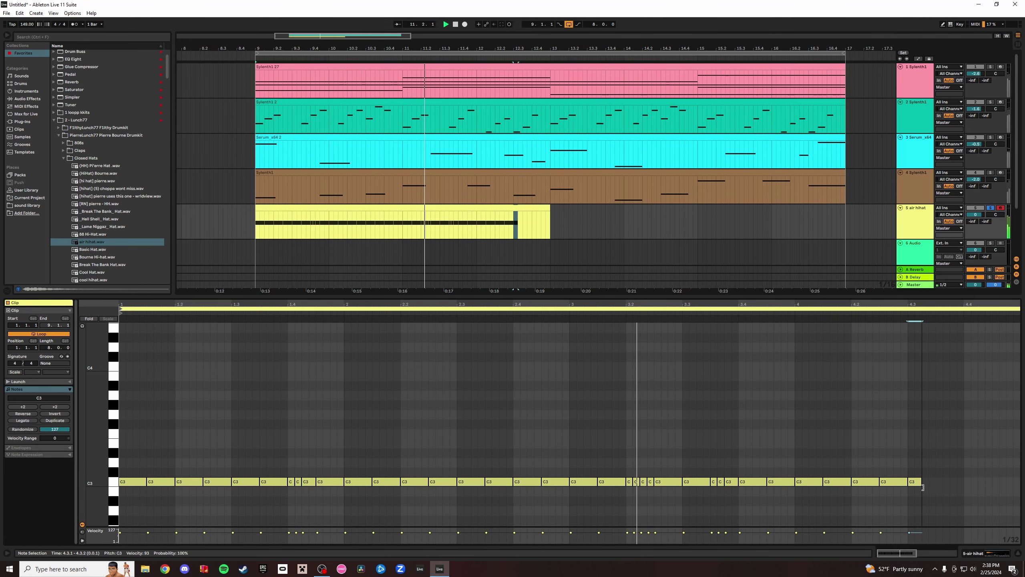
{"action": "key", "text": "ctrl+d"}
{"action": "key", "text": "ctrl+d"}
{"action": "key", "text": "ctrl+d"}
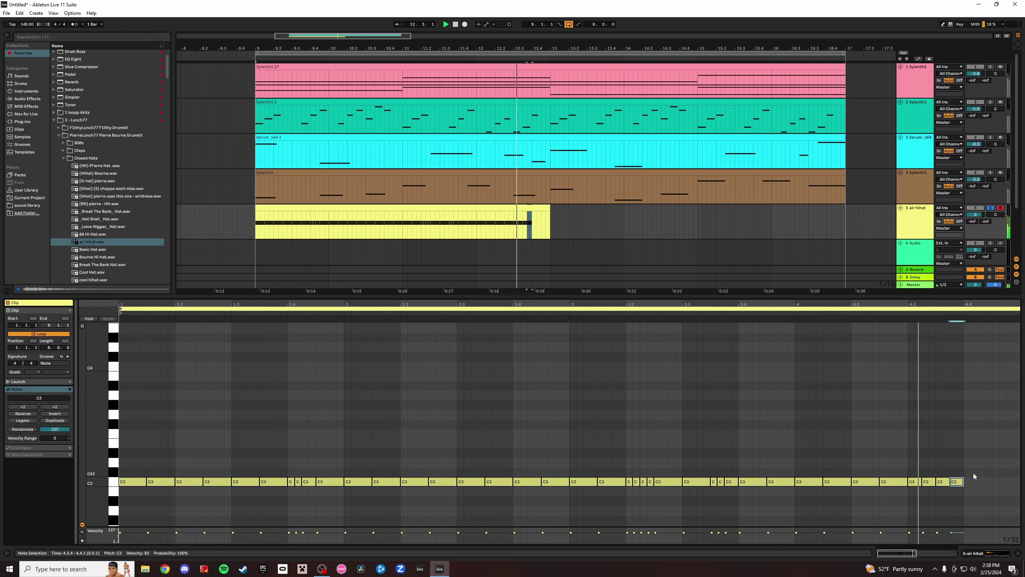
{"action": "key", "text": "ctrl+z"}
{"action": "key", "text": "ctrl+z"}
{"action": "key", "text": "ctrl+z"}
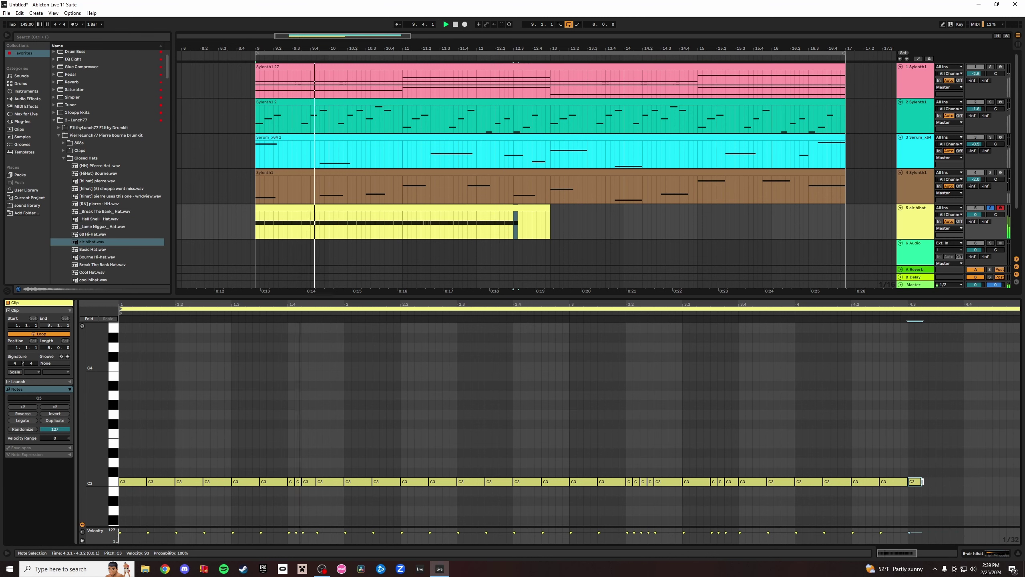
Shorten the C3 note at 4.3.1 to 1/32 and paste C3 notes after it through 4.4.1.
{"action": "left_click_drag", "start_coordinate": [923, 481], "coordinate": [916, 481]}
{"action": "left_click", "coordinate": [915, 468]}
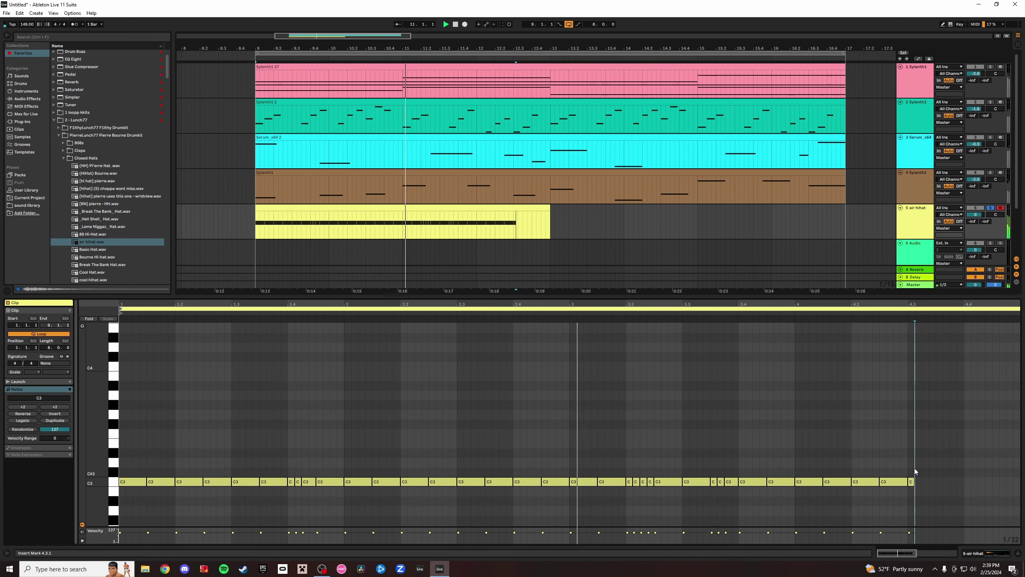
{"action": "key", "text": "ctrl+v"}
{"action": "left_click", "coordinate": [937, 469]}
{"action": "key", "text": "ctrl+v"}
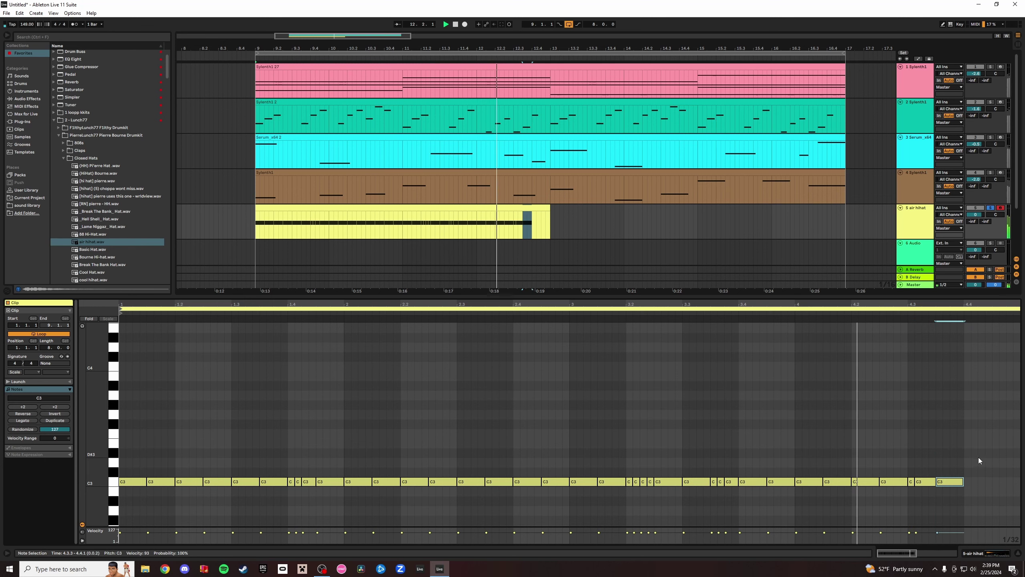
{"action": "key", "text": "ctrl+v"}
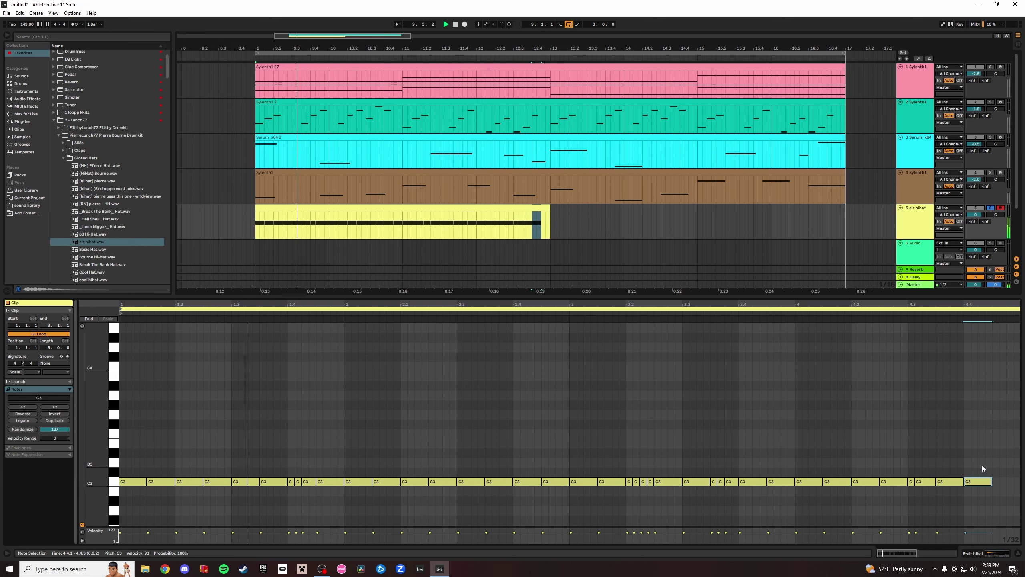
Fill the second half of beat 4.4 with four 1/32-spaced C3 notes and delete the excess note past the end of bar 4.
{"action": "left_click", "coordinate": [994, 466]}
{"action": "key", "text": "ctrl+v"}
{"action": "left_click", "coordinate": [1001, 466]}
{"action": "key", "text": "ctrl+v"}
{"action": "left_click", "coordinate": [1007, 466]}
{"action": "key", "text": "ctrl+v"}
{"action": "left_click", "coordinate": [1012, 466]}
{"action": "key", "text": "ctrl+v"}
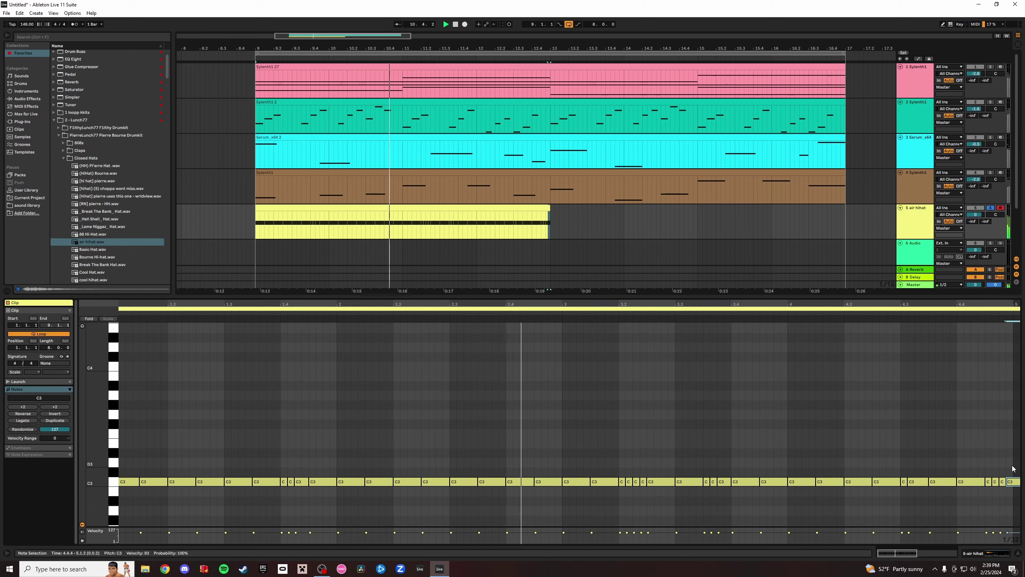
{"action": "left_click", "coordinate": [1014, 469]}
{"action": "key", "text": "ctrl+v"}
{"action": "key", "text": "Delete"}
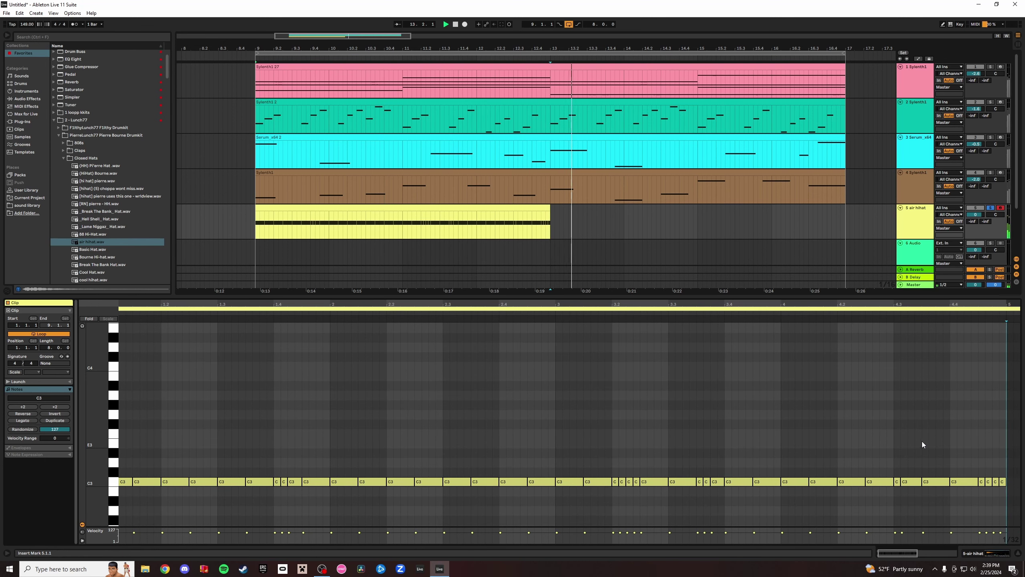
Duplicate the four-bar air hihat clip to bars 13 to 17 and reopen the first clip's notes.
{"action": "key", "text": "space"}
{"action": "key", "text": "space"}
{"action": "left_click", "coordinate": [525, 211]}
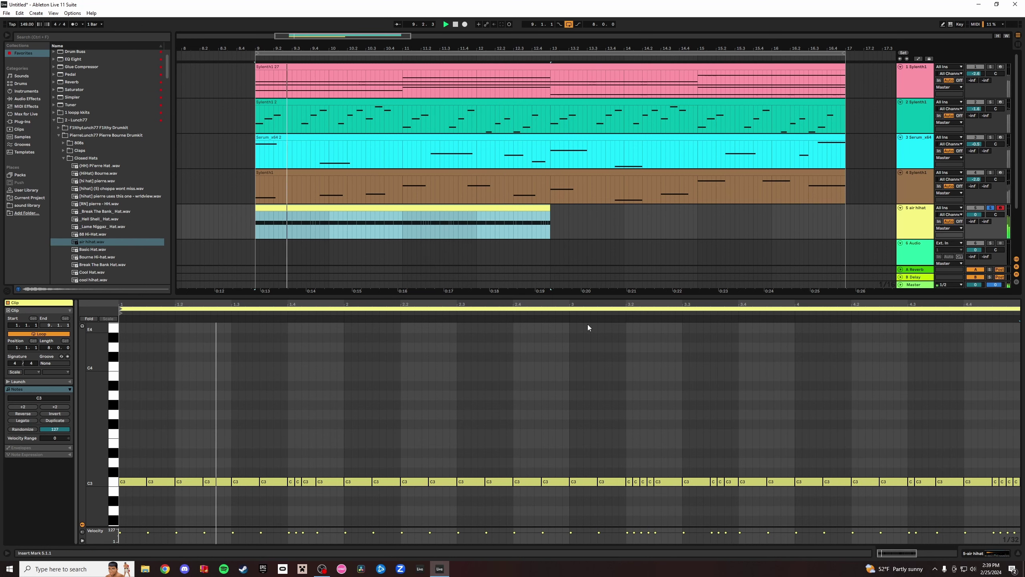
{"action": "key", "text": "ctrl+d"}
{"action": "left_click", "coordinate": [526, 216]}
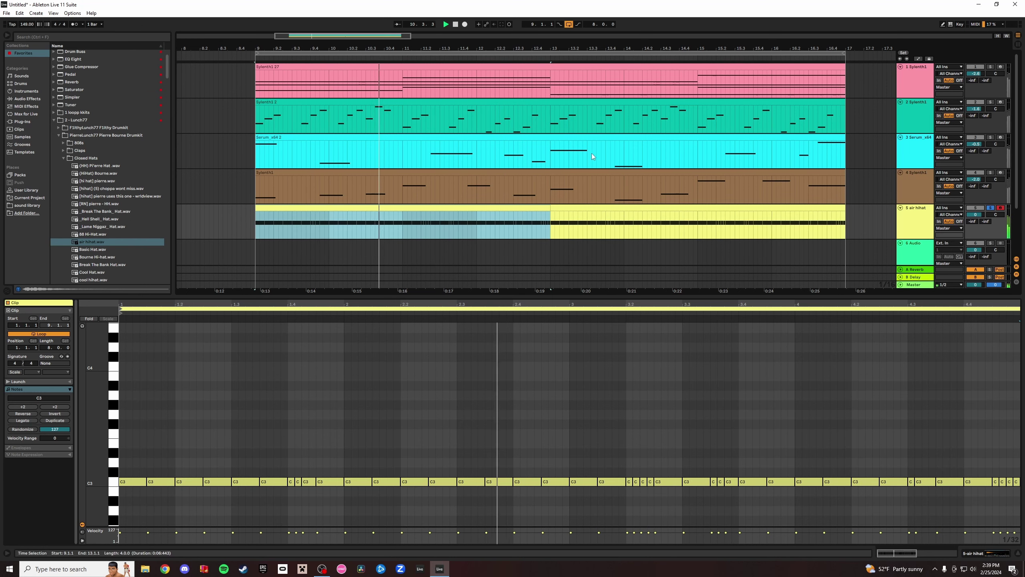
{"action": "left_click", "coordinate": [639, 209], "text": "shift"}
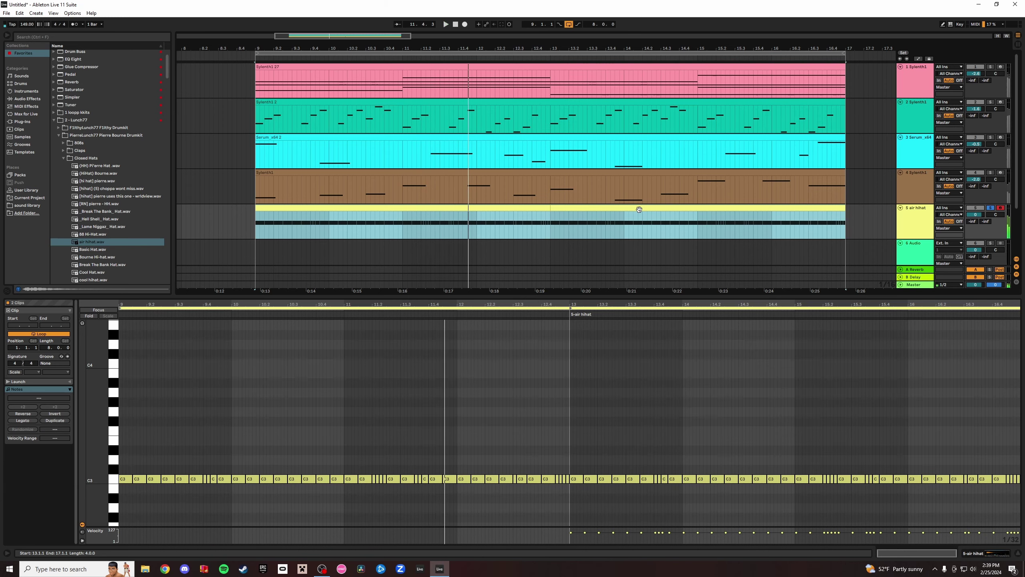
{"action": "key", "text": "space"}
{"action": "left_click", "coordinate": [501, 209]}
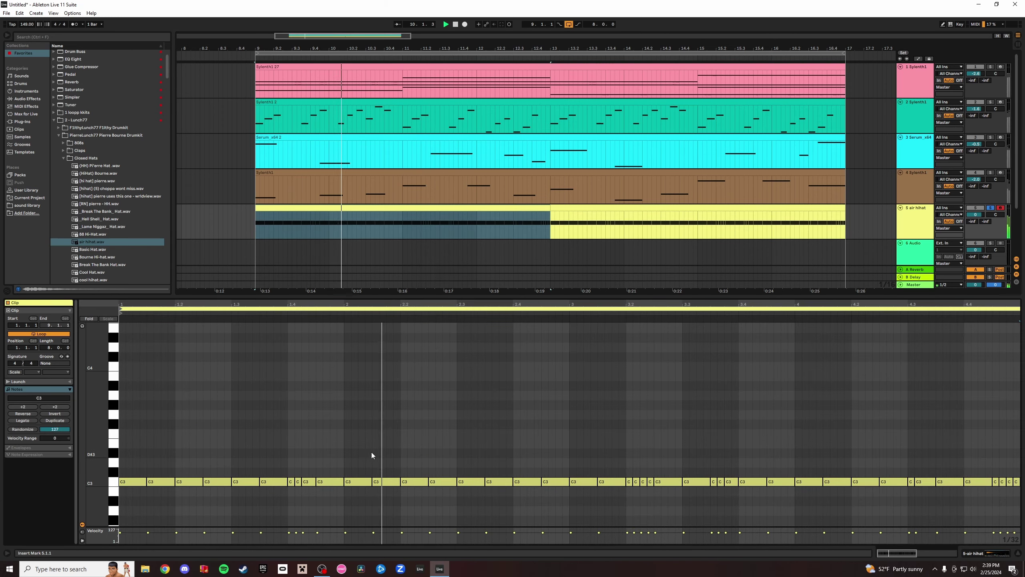
{"action": "left_click", "coordinate": [298, 482]}
{"action": "key", "text": "Up"}
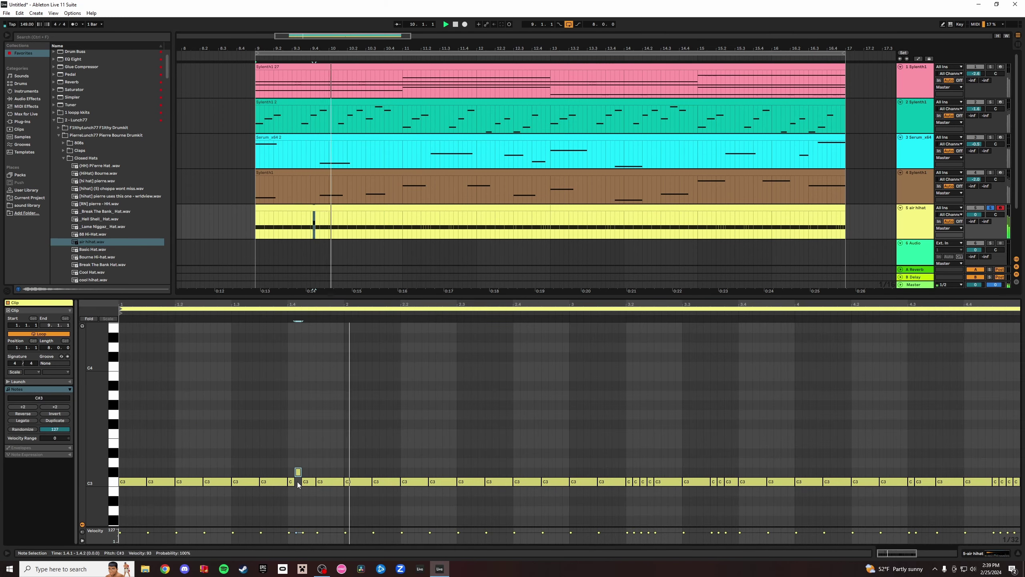
{"action": "key", "text": "Down"}
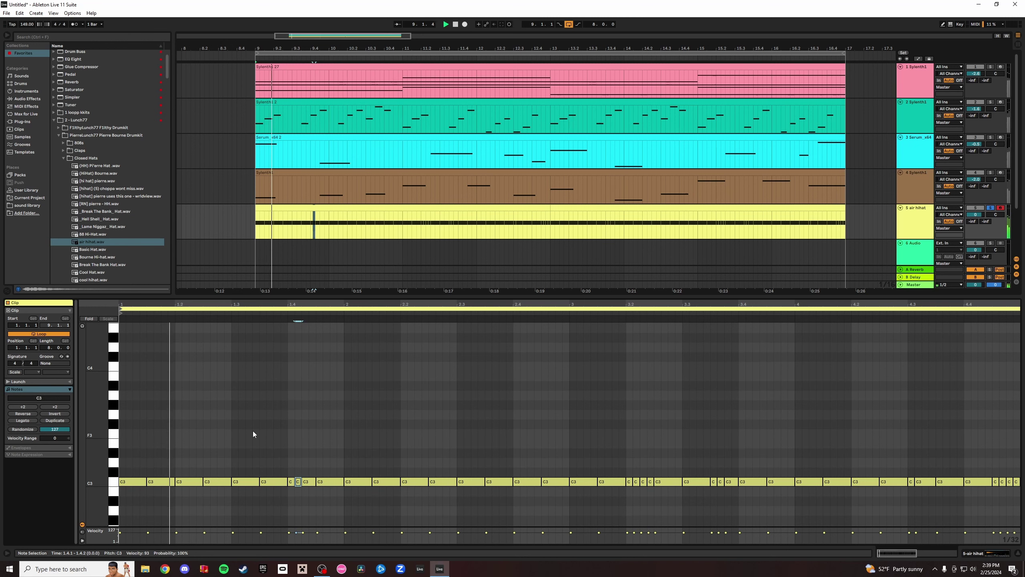
{"action": "key", "text": "space"}
{"action": "key", "text": "space"}
{"action": "left_click_drag", "start_coordinate": [298, 481], "coordinate": [298, 462]}
{"action": "key", "text": "space"}
{"action": "key", "text": "space"}
{"action": "key", "text": "Delete"}
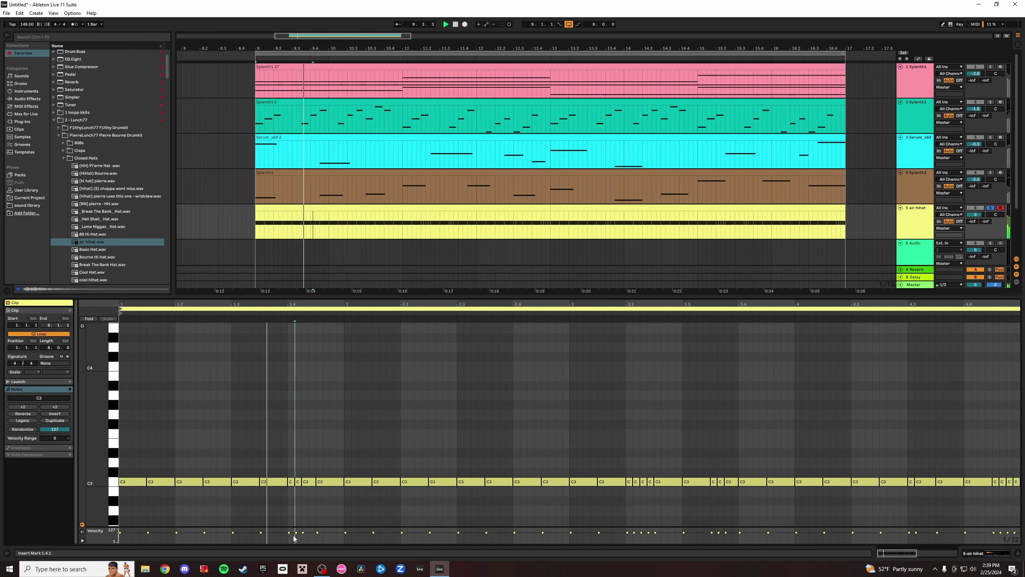
Draw low, rising velocities on the hat roll notes at 1.4, about 31 and 48 on the two 1/32 notes, and restart playback.
{"action": "key", "text": "space"}
{"action": "left_click_drag", "start_coordinate": [289, 533], "coordinate": [303, 535]}
{"action": "key", "text": "space"}
{"action": "key", "text": "space"}
{"action": "key", "text": "space"}
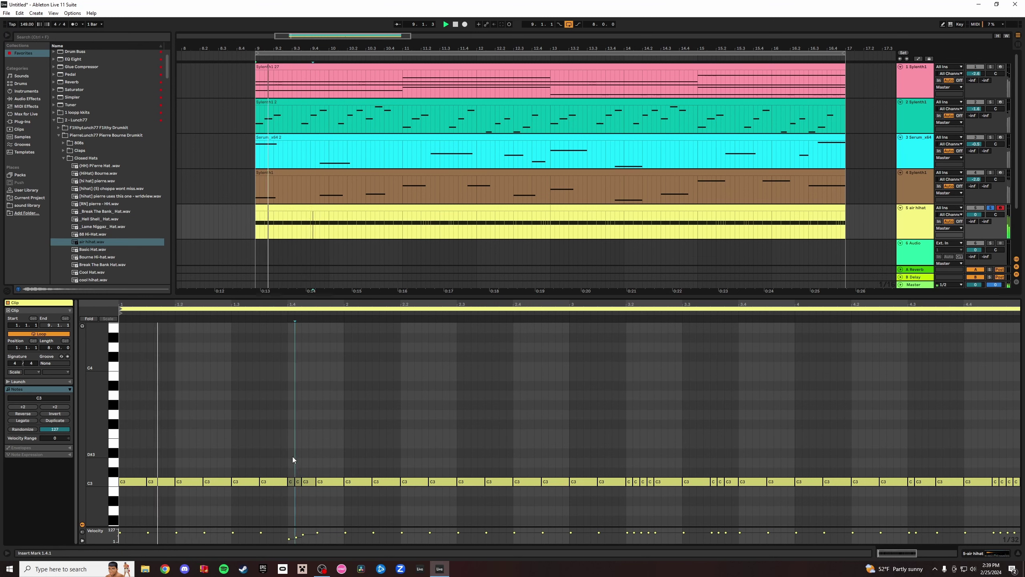
Lower the two 1/32 notes at 1.4 to A#2 and B2.
{"action": "left_click_drag", "start_coordinate": [292, 457], "coordinate": [296, 495]}
{"action": "key", "text": "Down"}
{"action": "key", "text": "Down"}
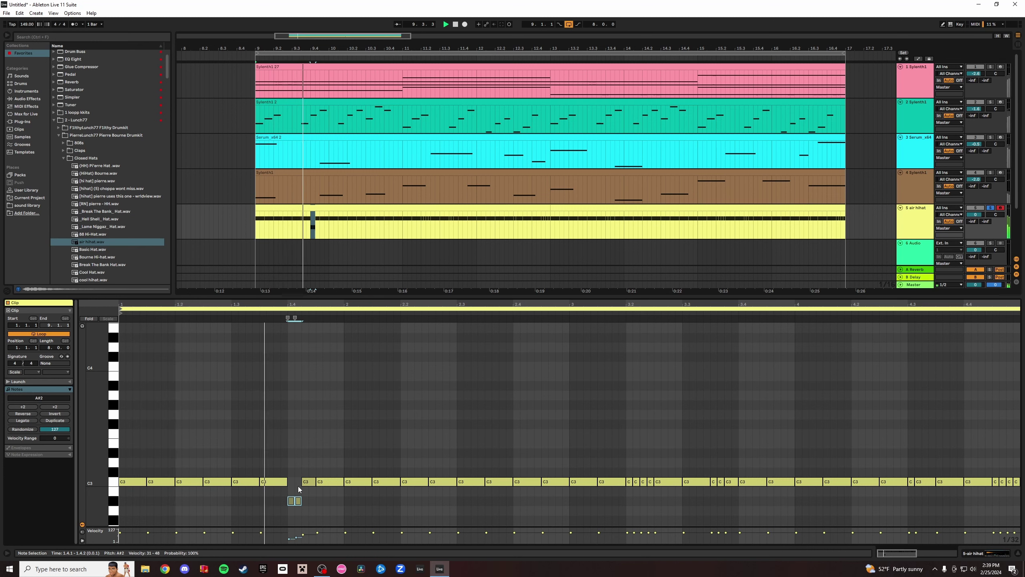
{"action": "left_click", "coordinate": [298, 500]}
{"action": "key", "text": "Up"}
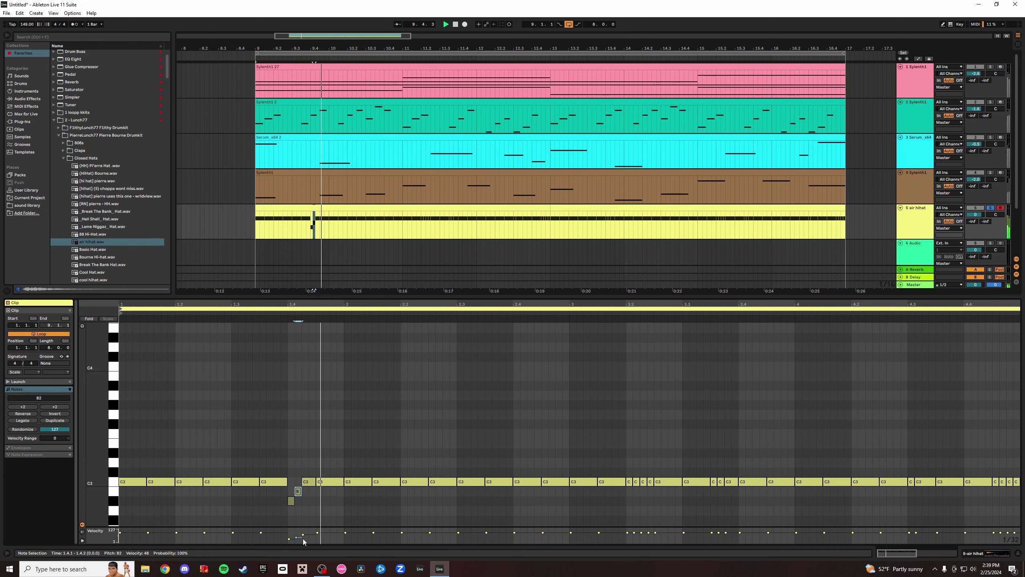
Adjust the velocities of the A#2 and B2 roll notes at 1.4 to about 33 and 58.
{"action": "left_click_drag", "start_coordinate": [297, 538], "coordinate": [298, 538]}
{"action": "key", "text": "space"}
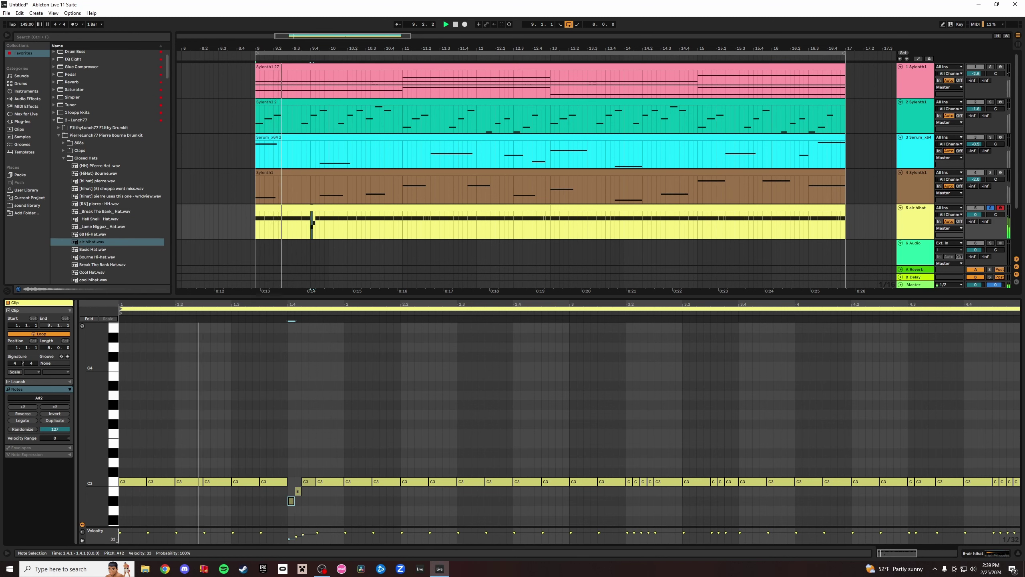
{"action": "left_click_drag", "start_coordinate": [297, 540], "coordinate": [297, 538]}
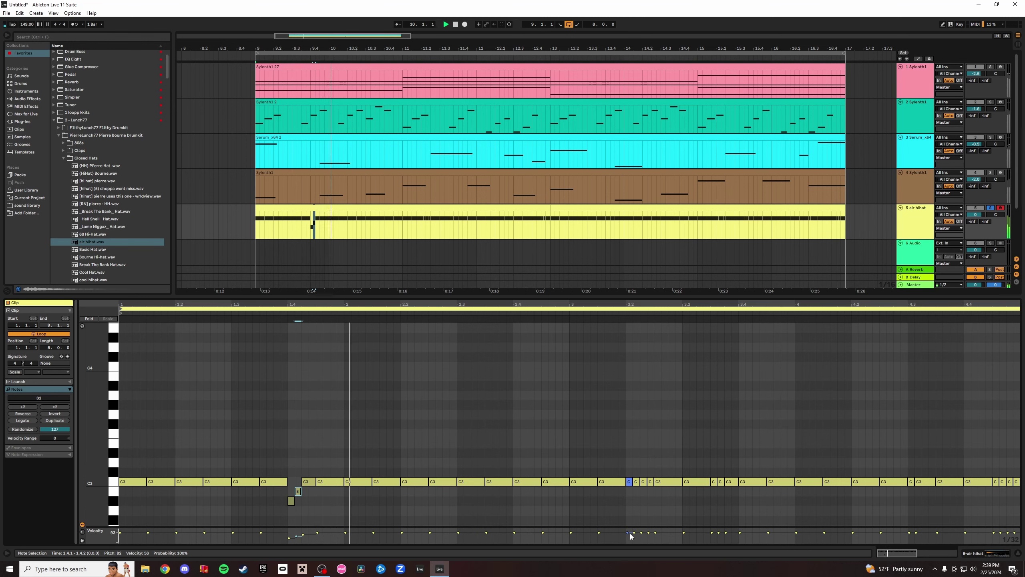
Vary the velocities of the four 1/32 notes at 3.2, setting the last to 31, and move the first and third down to A#2.
{"action": "left_click_drag", "start_coordinate": [629, 533], "coordinate": [658, 537]}
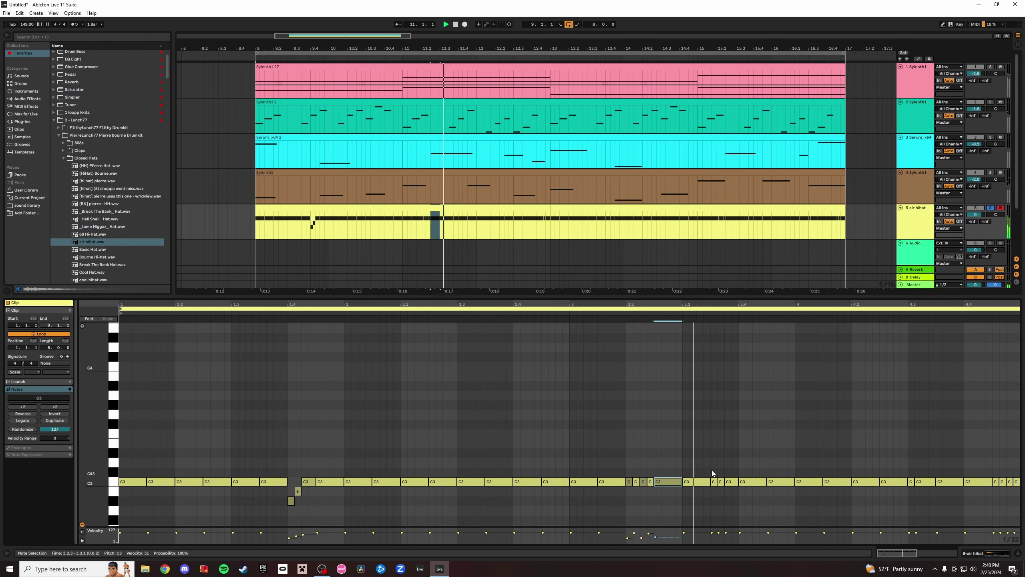
{"action": "key", "text": "ctrl+z"}
{"action": "left_click_drag", "start_coordinate": [634, 533], "coordinate": [648, 536]}
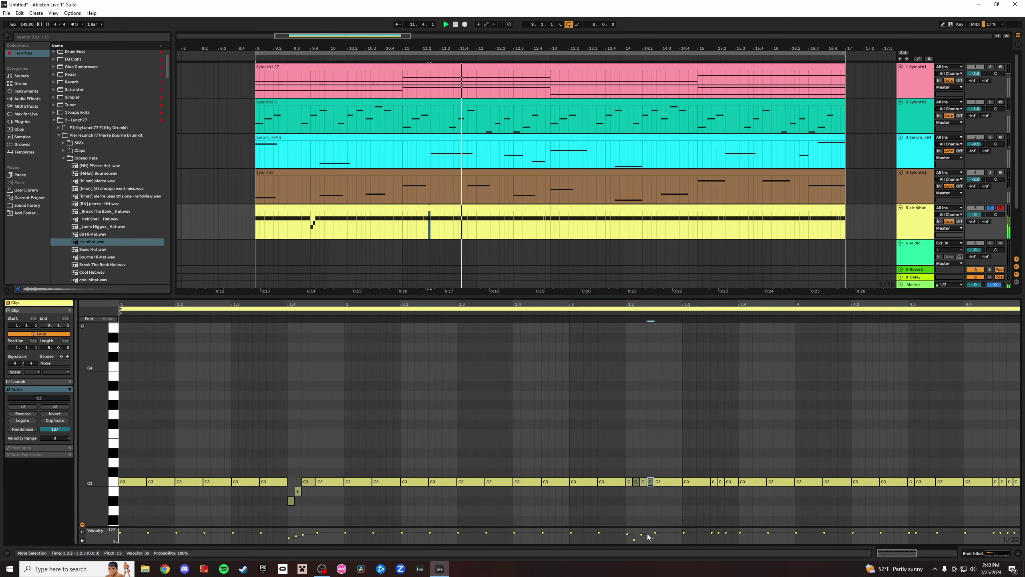
{"action": "left_click_drag", "start_coordinate": [648, 538], "coordinate": [649, 540]}
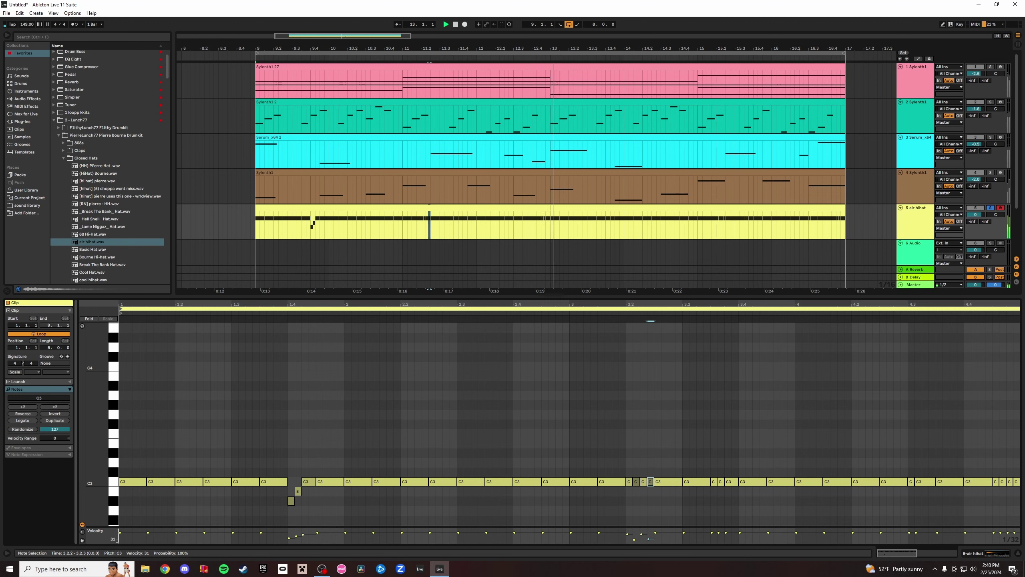
{"action": "left_click_drag", "start_coordinate": [630, 484], "coordinate": [630, 501]}
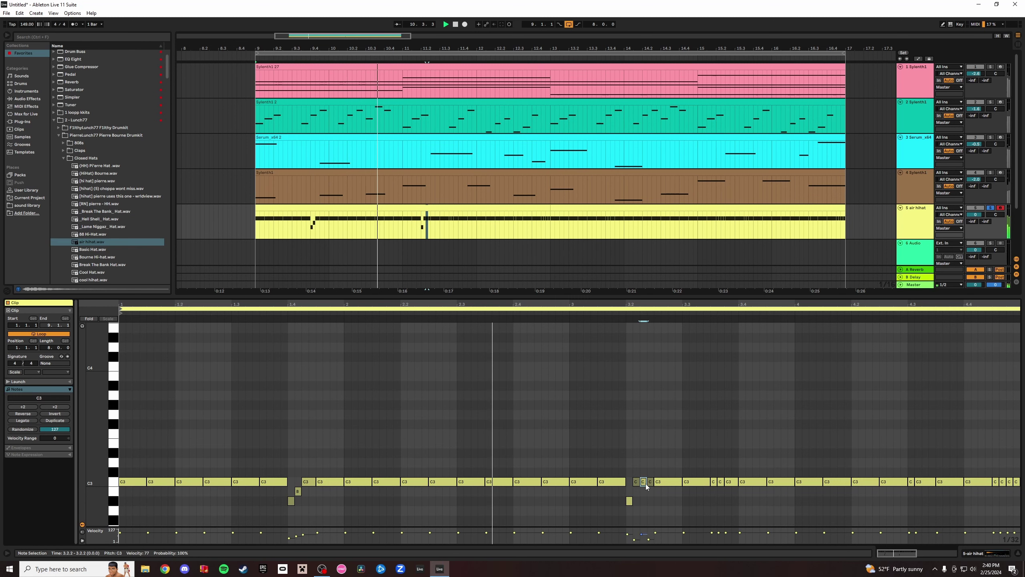
{"action": "left_click_drag", "start_coordinate": [645, 485], "coordinate": [646, 502]}
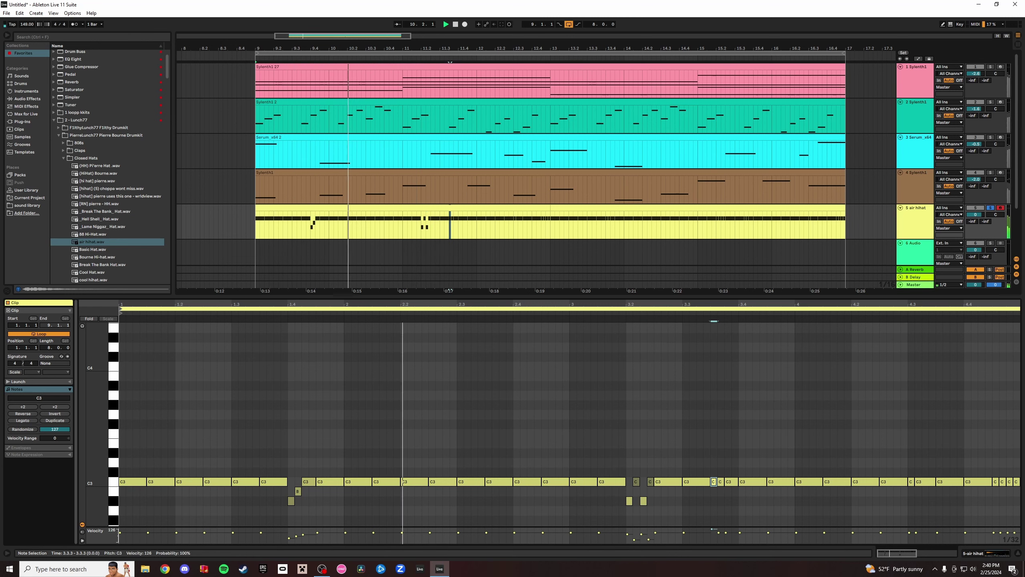
Give the three roll notes from 3.3.3 descending velocities of 93, 70 and about 56.
{"action": "left_click", "coordinate": [713, 533]}
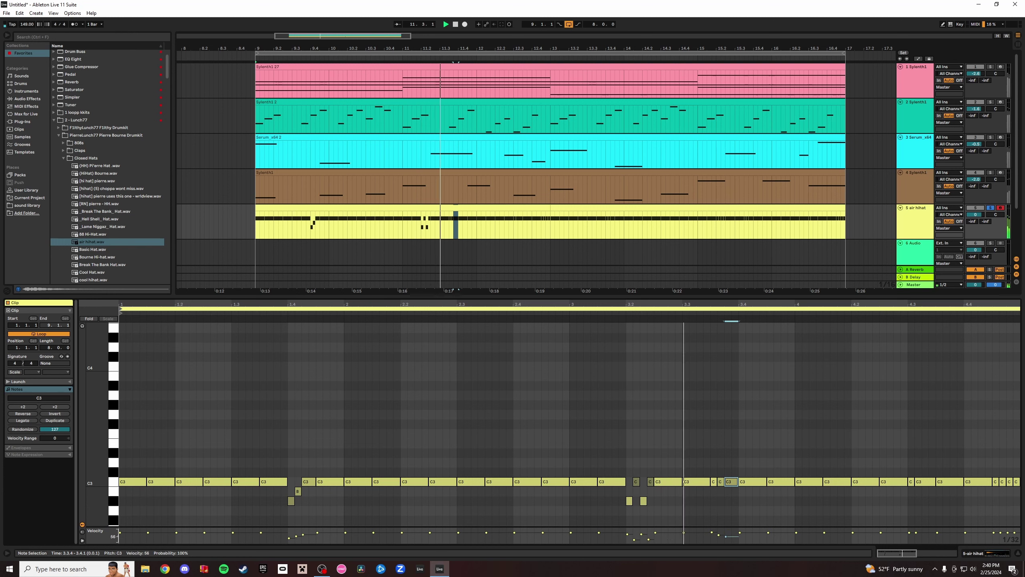
{"action": "left_click_drag", "start_coordinate": [726, 533], "coordinate": [716, 531]}
{"action": "key", "text": "space"}
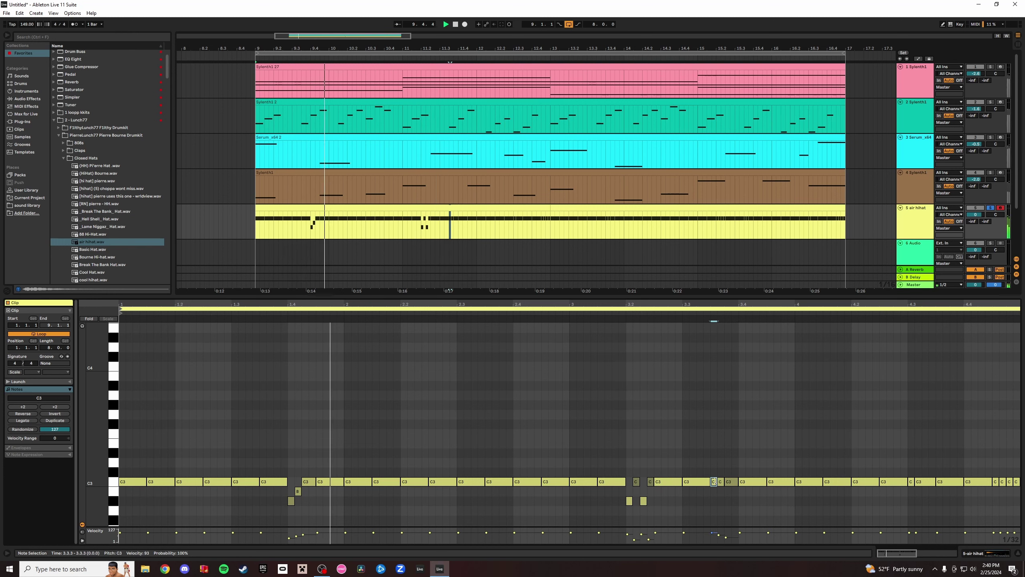
Lower the two 1/32 notes at 3.3.3 to A#2 and B2.
{"action": "key", "text": "Down"}
{"action": "key", "text": "Down"}
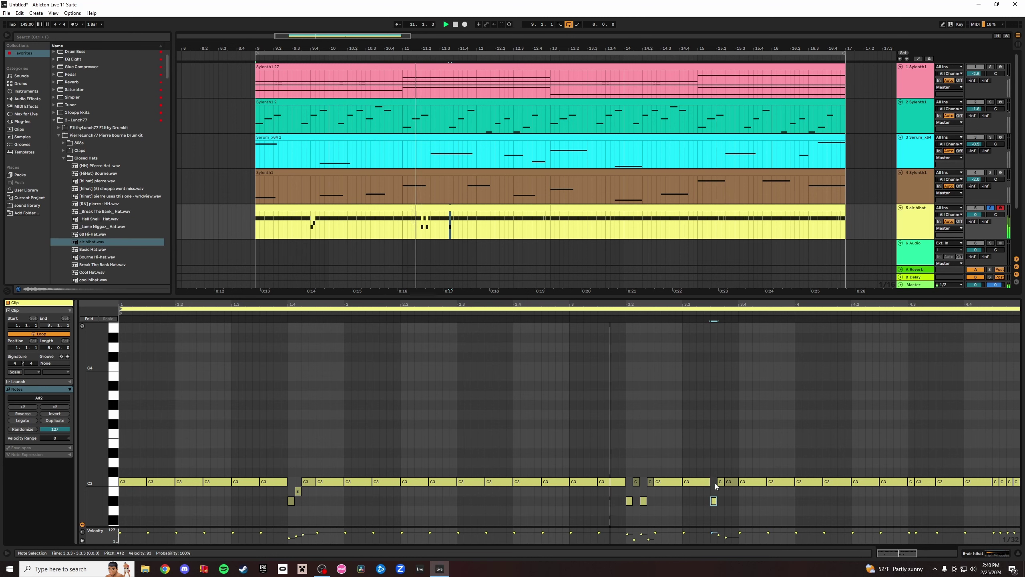
{"action": "left_click", "coordinate": [722, 482]}
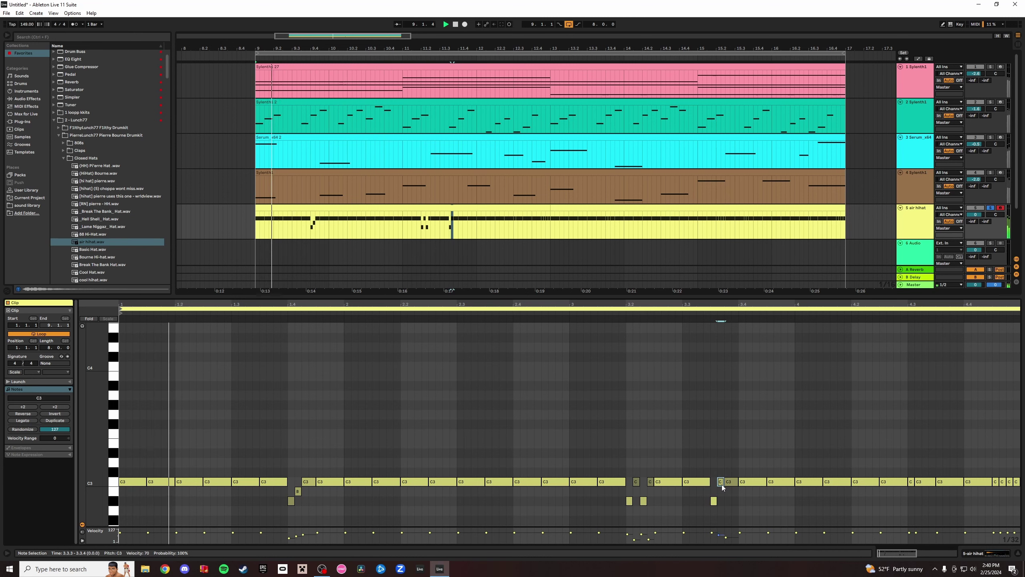
{"action": "key", "text": "Down"}
{"action": "key", "text": "Down"}
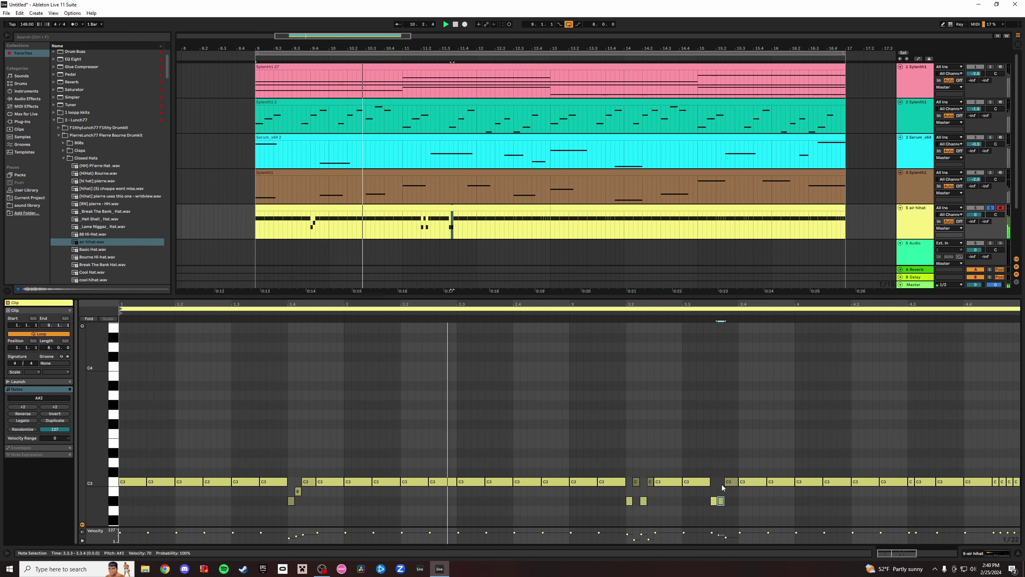
{"action": "key", "text": "Up"}
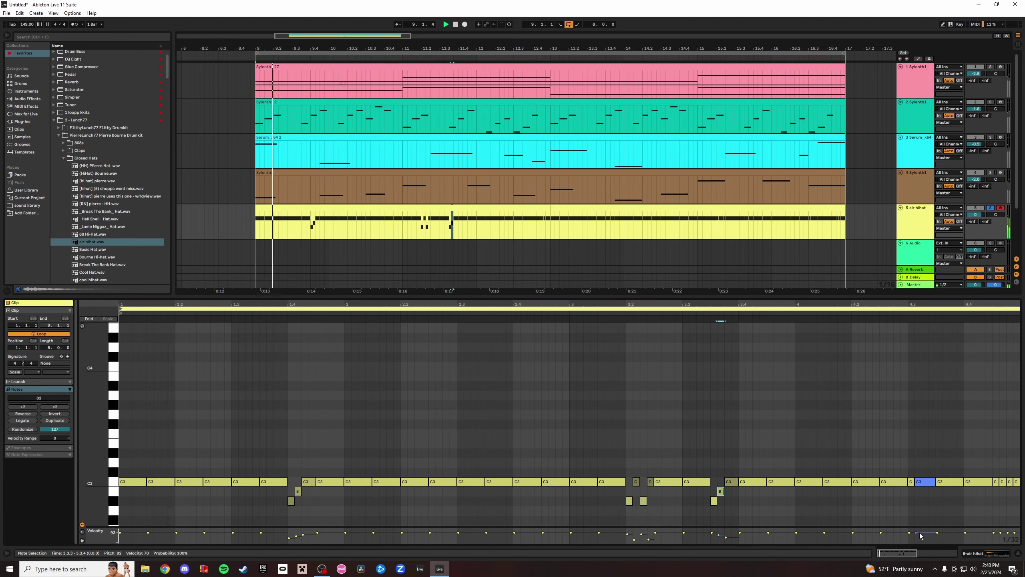
Lower the 1/32 note at 4.3.1 to A#2 and reduce its velocity to 54.
{"action": "left_click", "coordinate": [911, 481]}
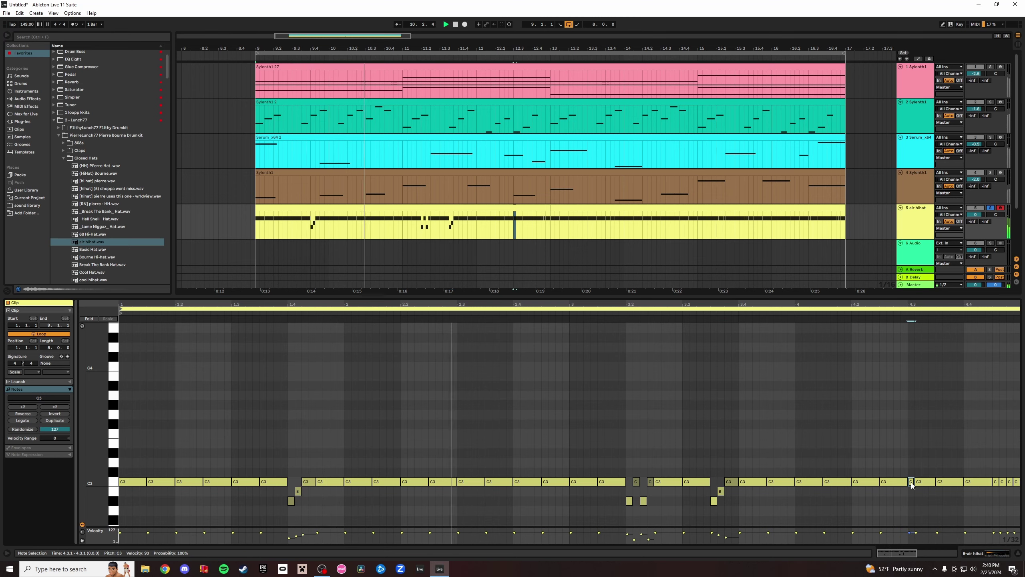
{"action": "key", "text": "Down"}
{"action": "key", "text": "Down"}
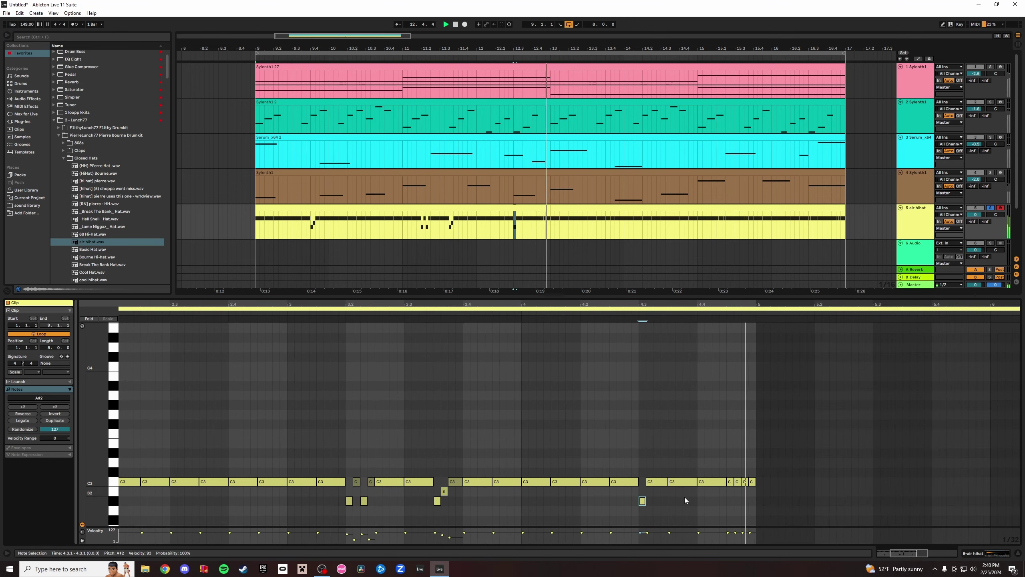
{"action": "left_click_drag", "start_coordinate": [646, 536], "coordinate": [664, 540]}
{"action": "left_click", "coordinate": [643, 538]}
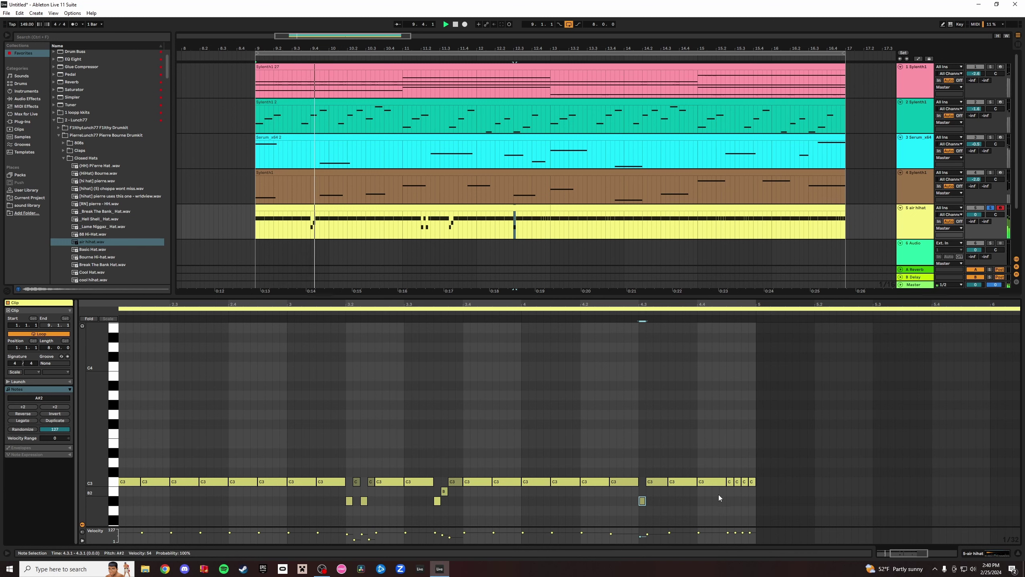
Vary the velocities of the 1/32 roll at 4.4.3 and move its second and third notes down to A#2 with velocities 53 and 73.
{"action": "left_click_drag", "start_coordinate": [728, 533], "coordinate": [728, 537]}
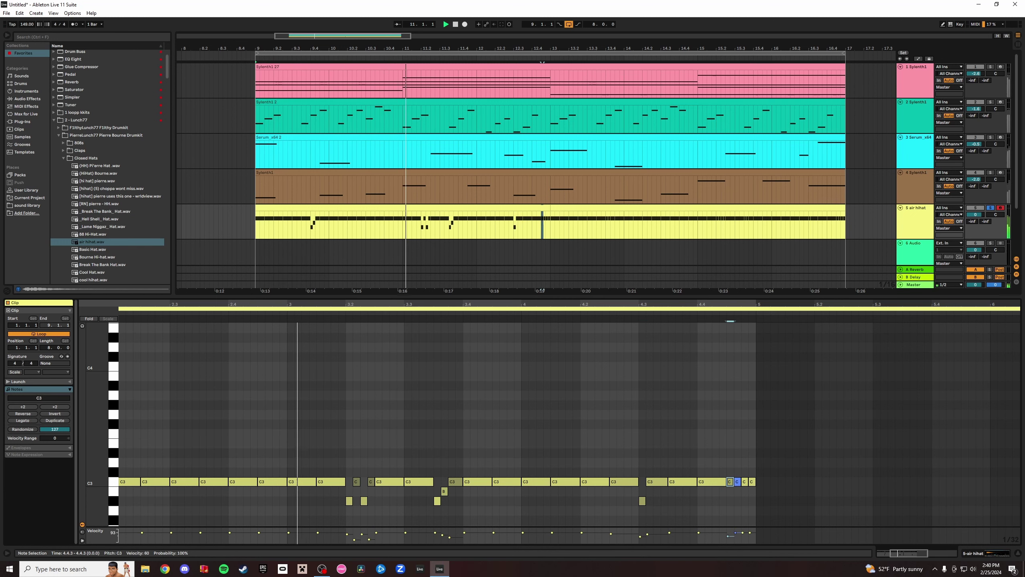
{"action": "left_click", "coordinate": [729, 541]}
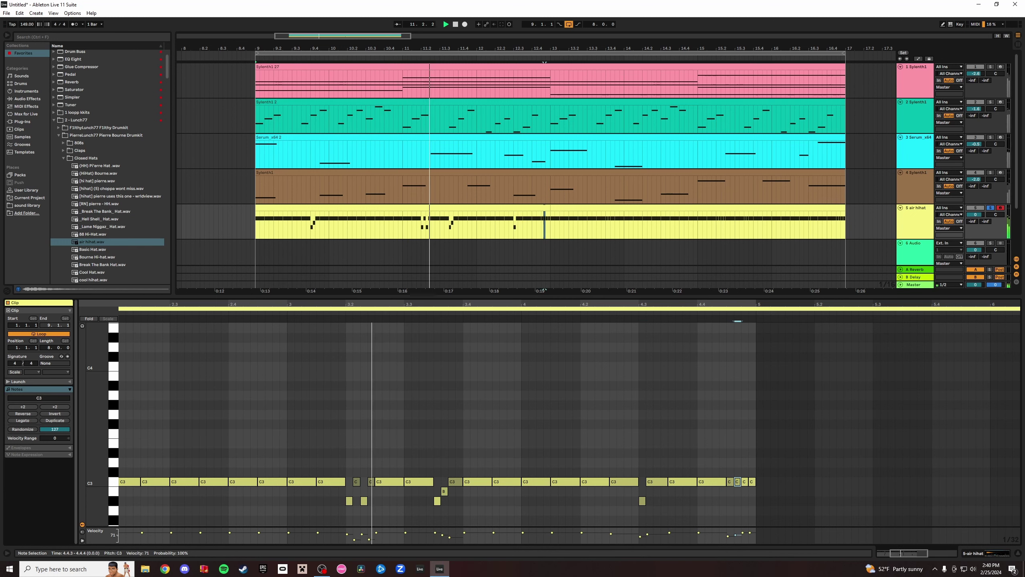
{"action": "left_click", "coordinate": [730, 537]}
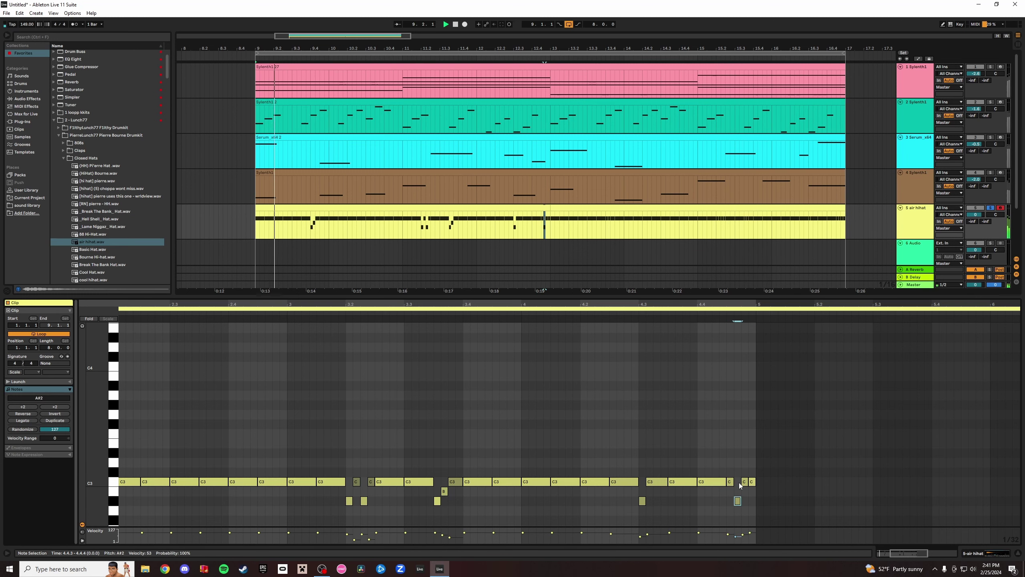
{"action": "key", "text": "Down"}
{"action": "key", "text": "Down"}
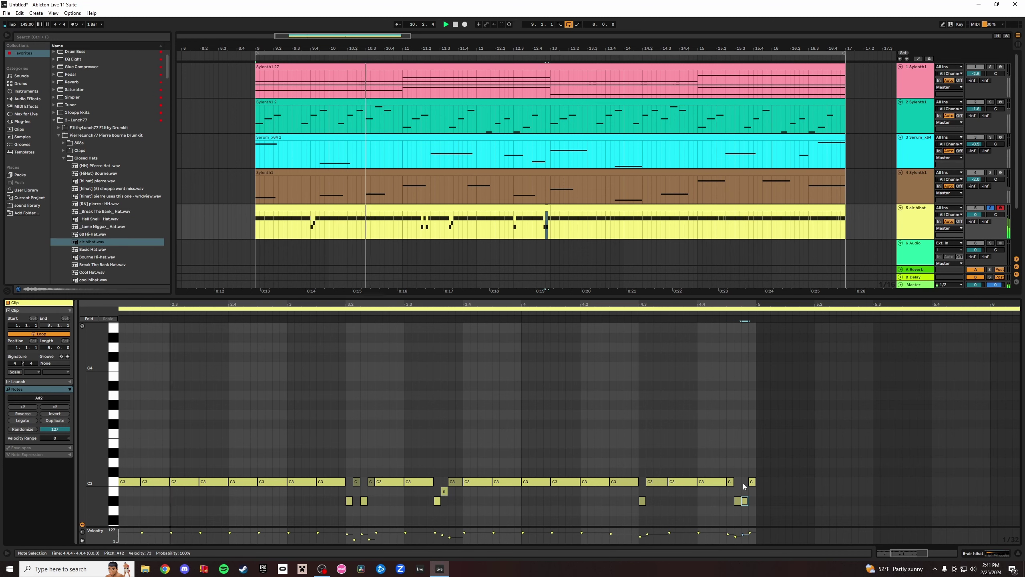
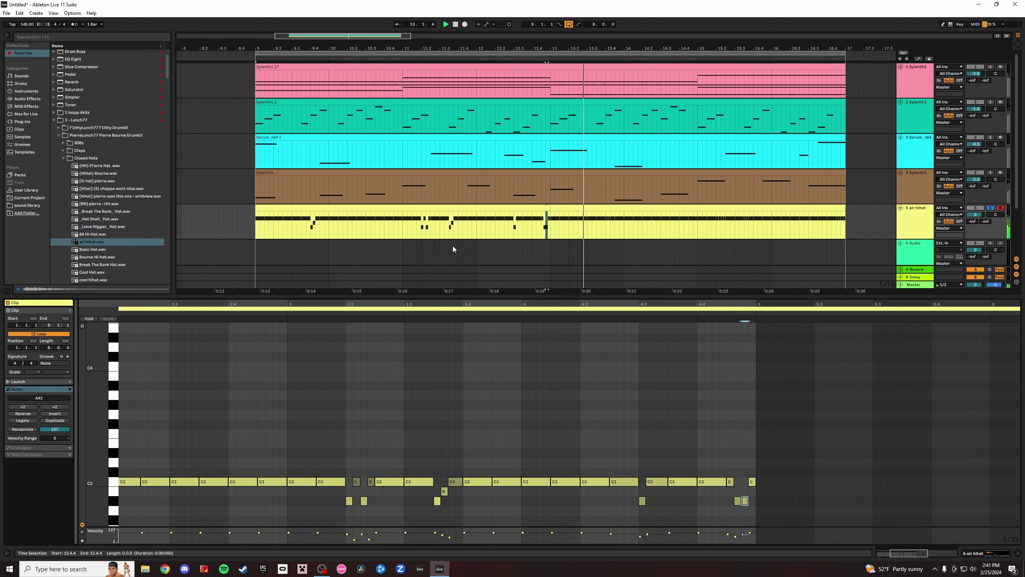
Move the hi-hat note at 4.4.3 down from C3 to B2 and play the pattern back.
{"action": "left_click", "coordinate": [516, 208]}
{"action": "left_click", "coordinate": [516, 208]}
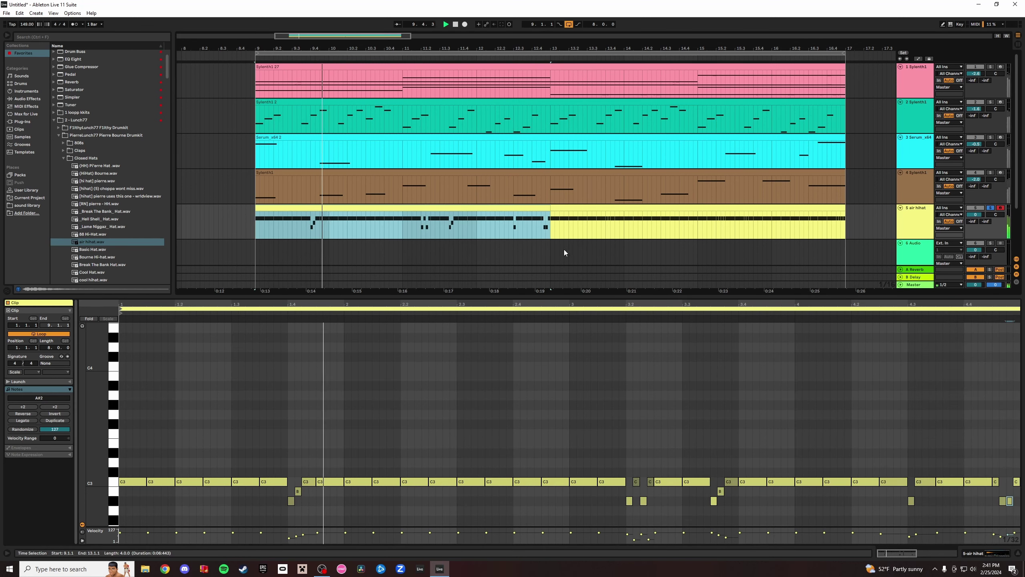
{"action": "left_click_drag", "start_coordinate": [999, 483], "coordinate": [999, 487]}
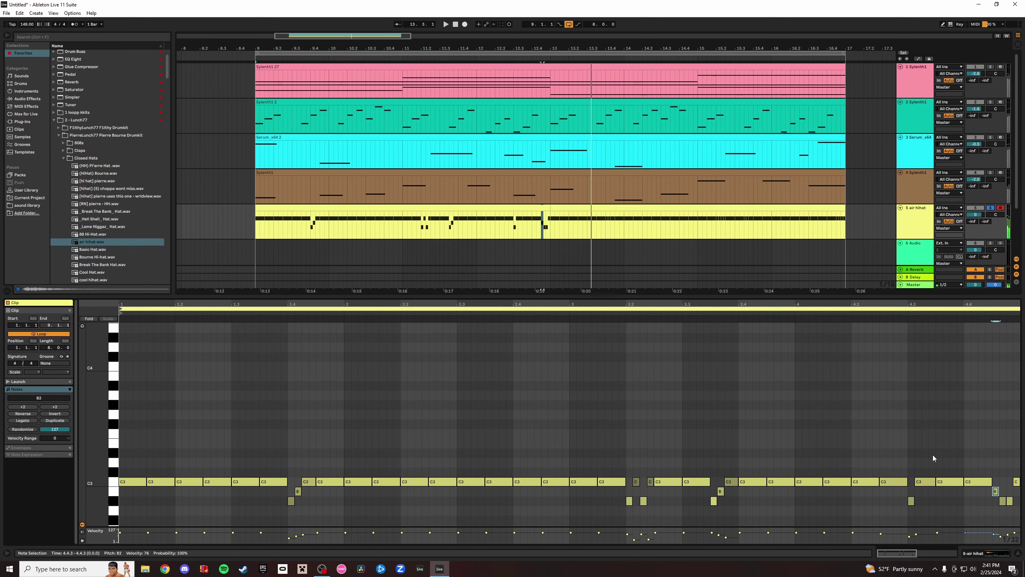
{"action": "key", "text": "space"}
Duplicate the four-bar hi-hat clip through bar 16 and consolidate both halves into one eight-bar clip.
{"action": "scroll", "coordinate": [933, 456], "scroll_direction": "right", "scroll_amount": 5}
{"action": "left_click", "coordinate": [523, 208]}
{"action": "key", "text": "ctrl+d"}
{"action": "left_click", "coordinate": [533, 210], "text": "shift"}
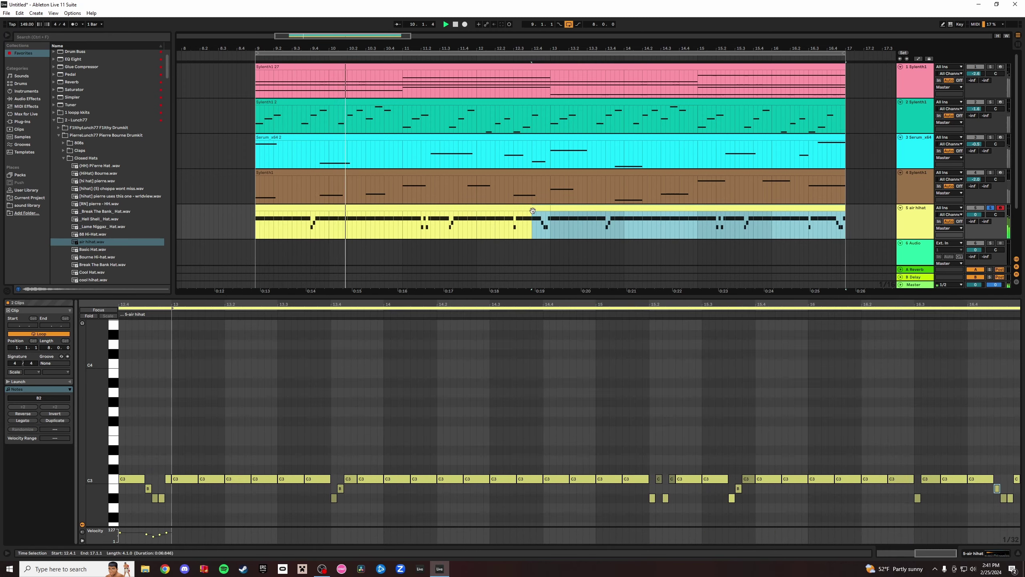
{"action": "key", "text": "ctrl+j"}
{"action": "key", "text": "space"}
{"action": "key", "text": "space"}
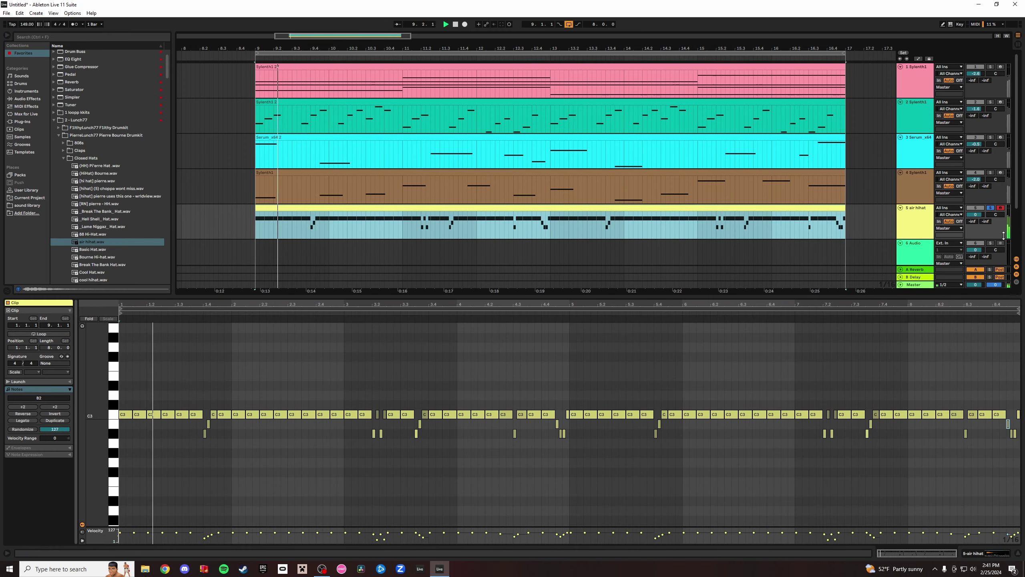
Unsolo the air hihat track and raise its sampler volume to -5.71 dB.
{"action": "left_click", "coordinate": [855, 231]}
{"action": "left_click", "coordinate": [918, 224]}
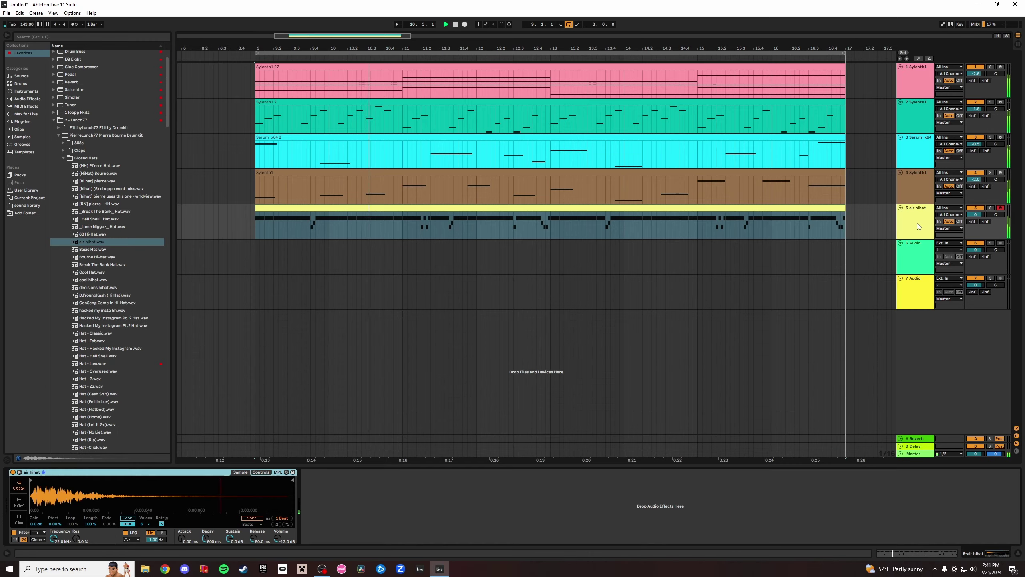
{"action": "left_click_drag", "start_coordinate": [277, 538], "coordinate": [278, 529]}
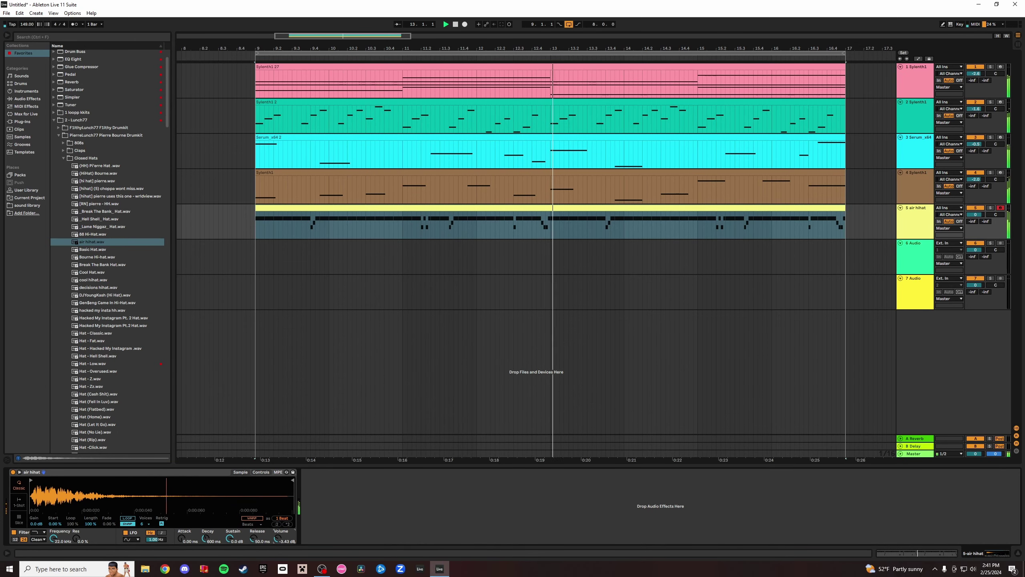
Add EQ Eight to the air hihat track and lower its highest band to about -4 dB near 10 kHz.
{"action": "double_click", "coordinate": [82, 59]}
{"action": "key", "text": "Tab"}
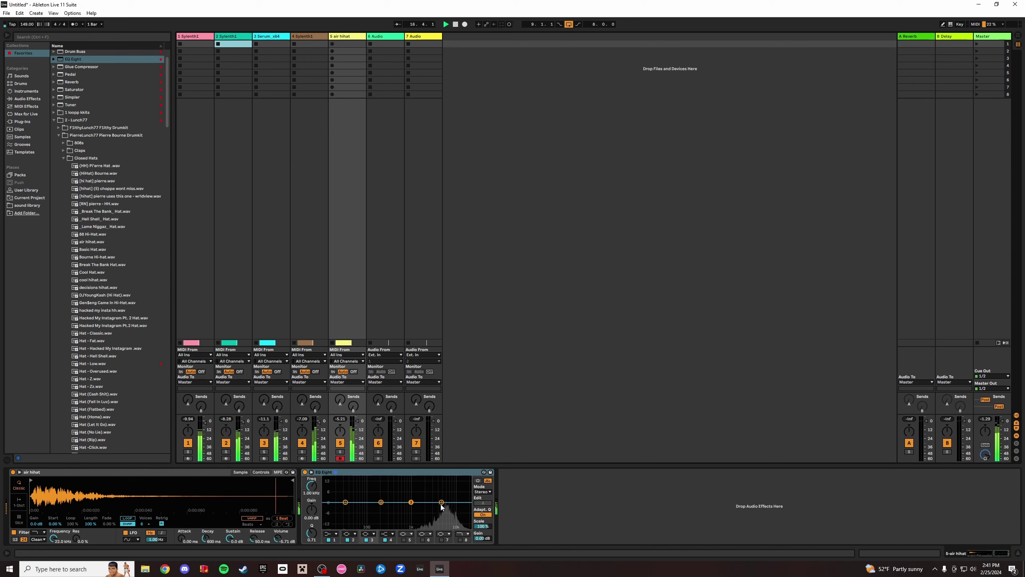
{"action": "left_click_drag", "start_coordinate": [442, 502], "coordinate": [449, 512]}
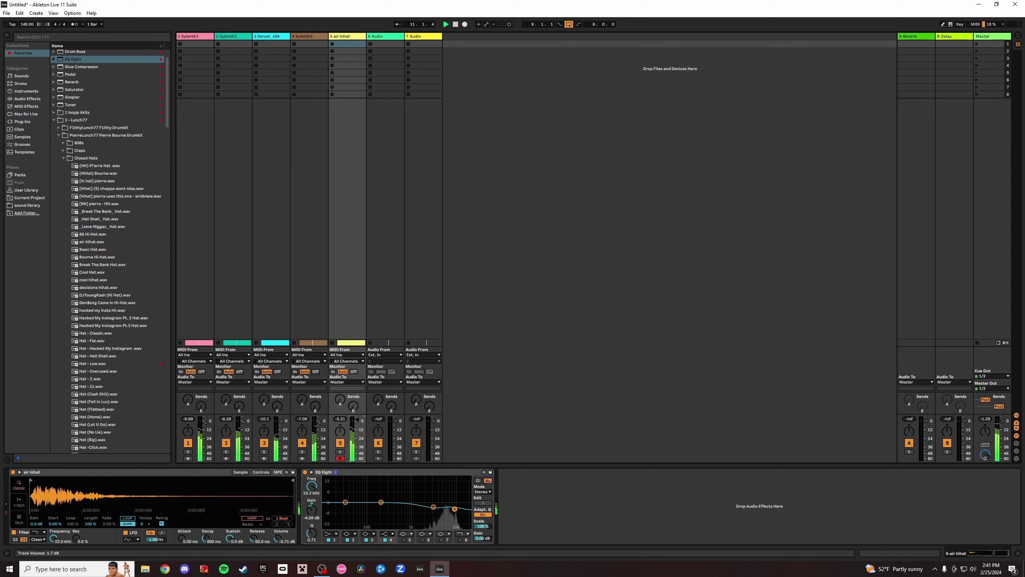
Compare the hi-hat soloed and in the full mix, and cut its second EQ Eight band around 530 Hz.
{"action": "left_click", "coordinate": [340, 451]}
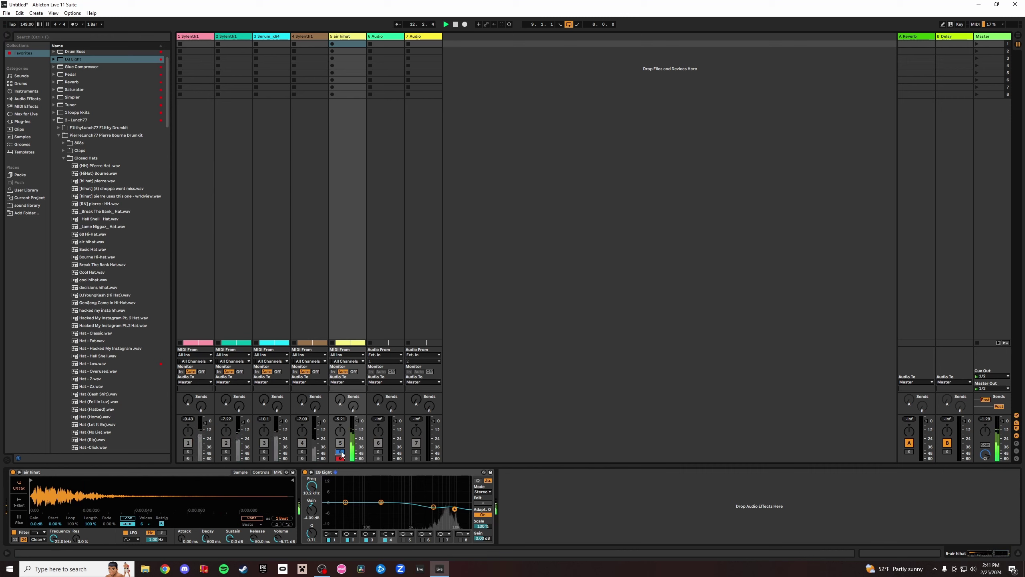
{"action": "left_click", "coordinate": [341, 452]}
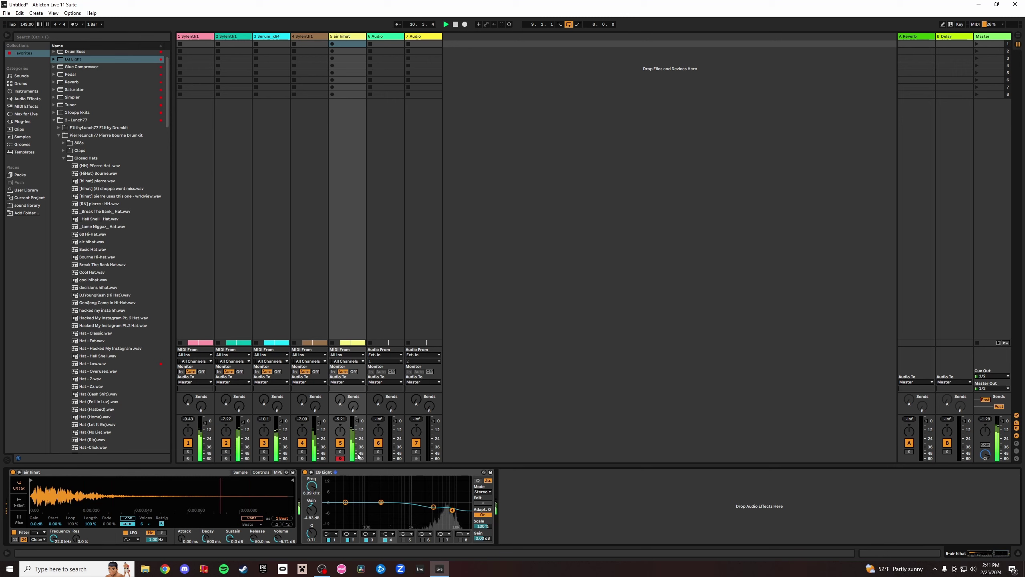
{"action": "left_click", "coordinate": [341, 452]}
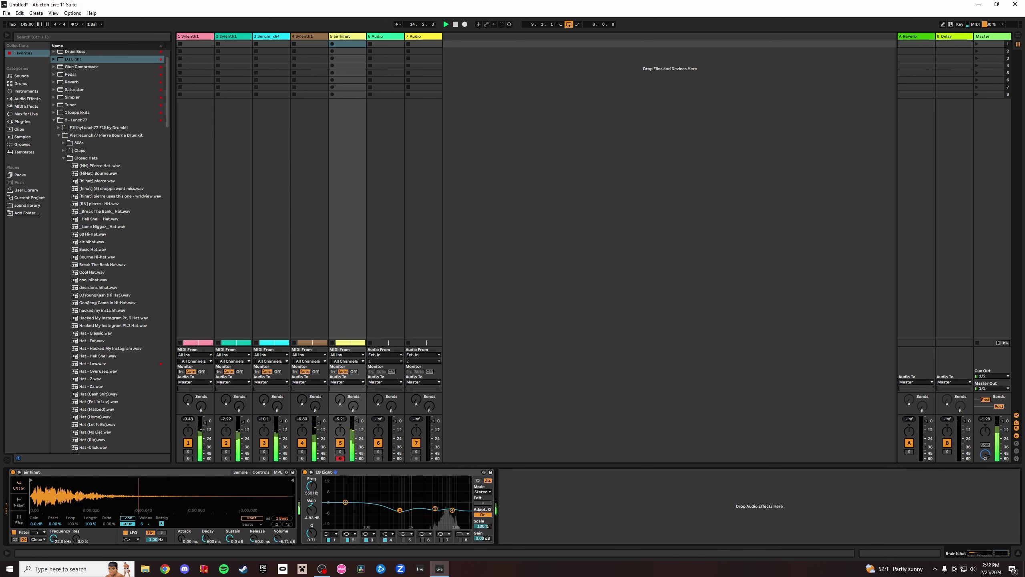
{"action": "key", "text": "Tab"}
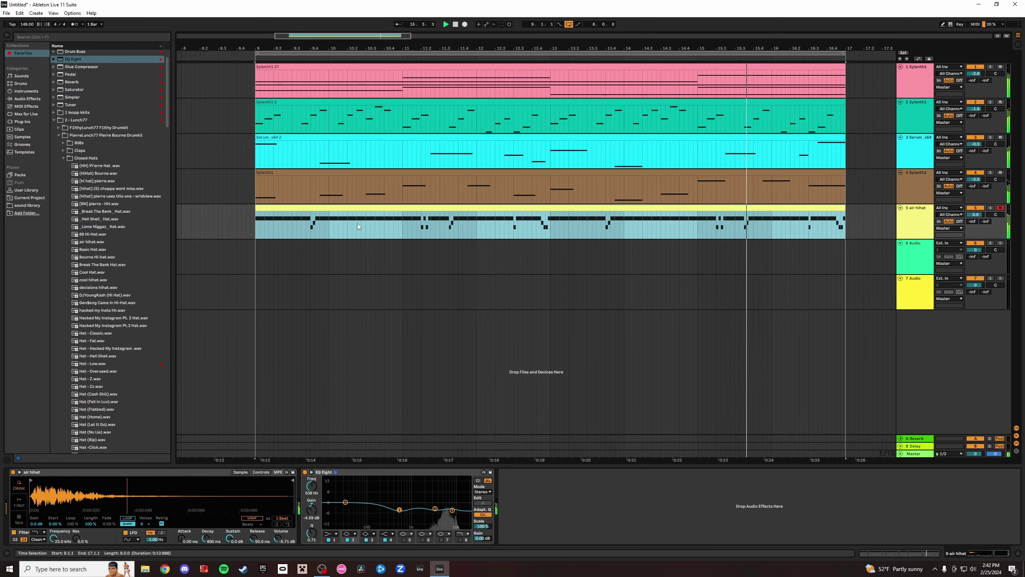
Search the favorites for "clap" and expand the Claps folder of the Pierre Bourne drumkit.
{"action": "left_click", "coordinate": [85, 37]}
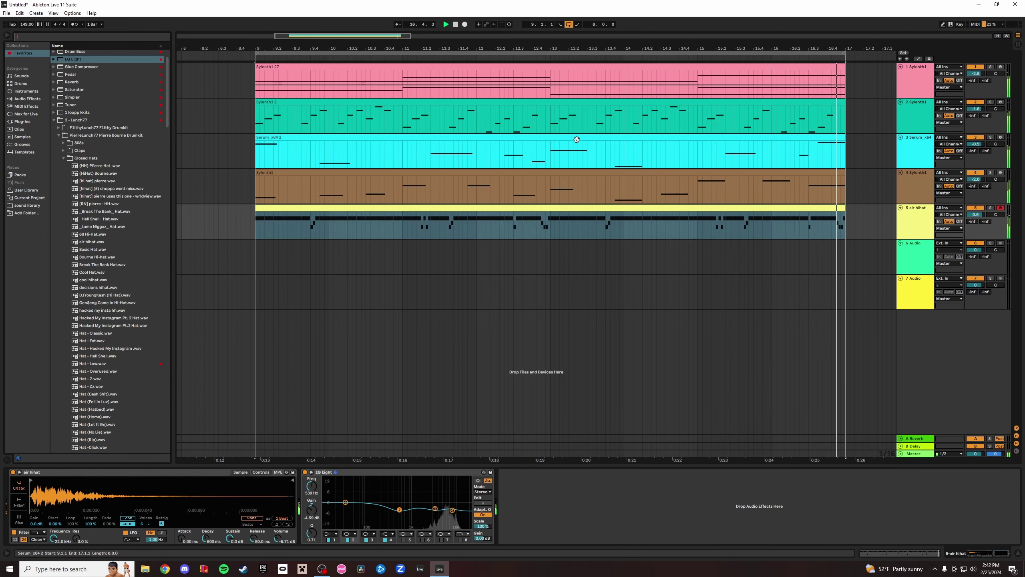
{"action": "type", "text": "clap"}
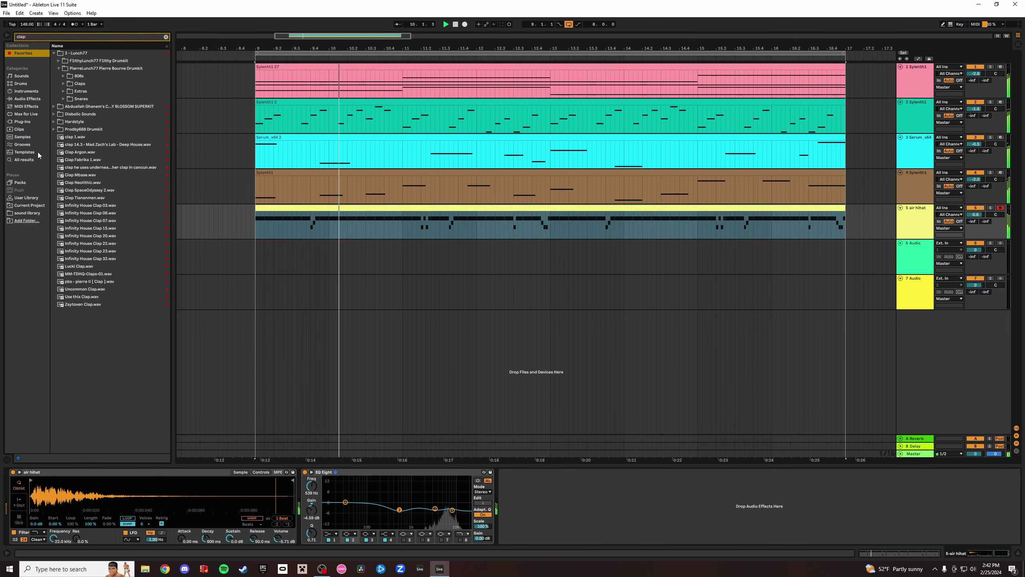
{"action": "left_click", "coordinate": [35, 53]}
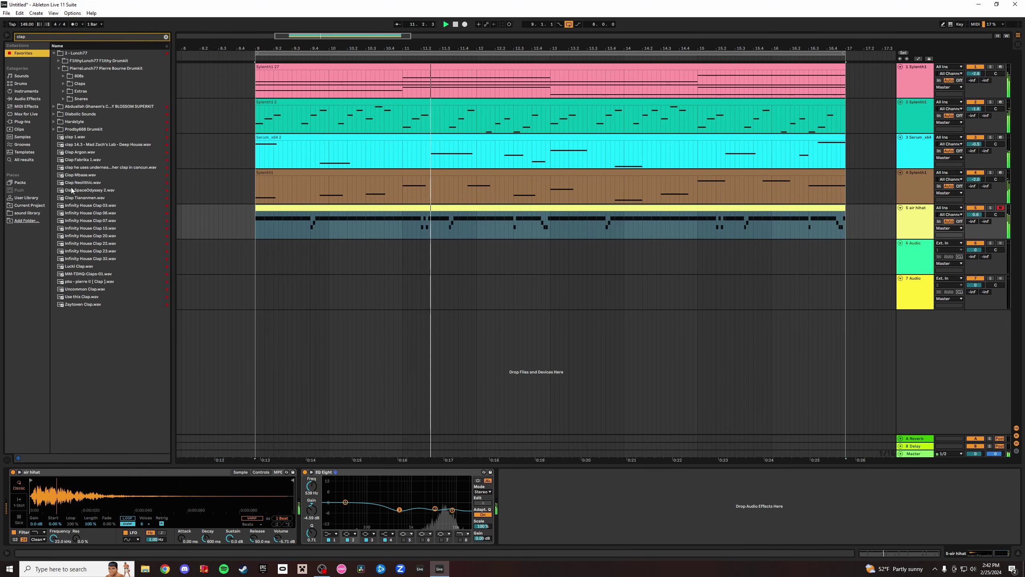
{"action": "left_click", "coordinate": [76, 144]}
{"action": "left_click", "coordinate": [64, 83]}
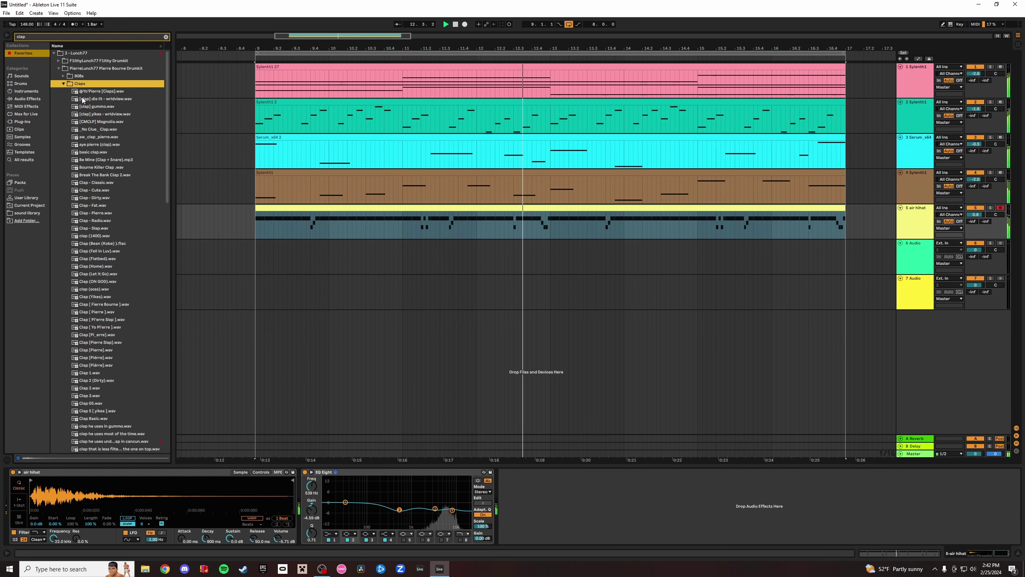
Audition the clap samples and place Clap [Pièrre].wav on the first empty audio track at 9.3.1.
{"action": "left_click", "coordinate": [131, 322]}
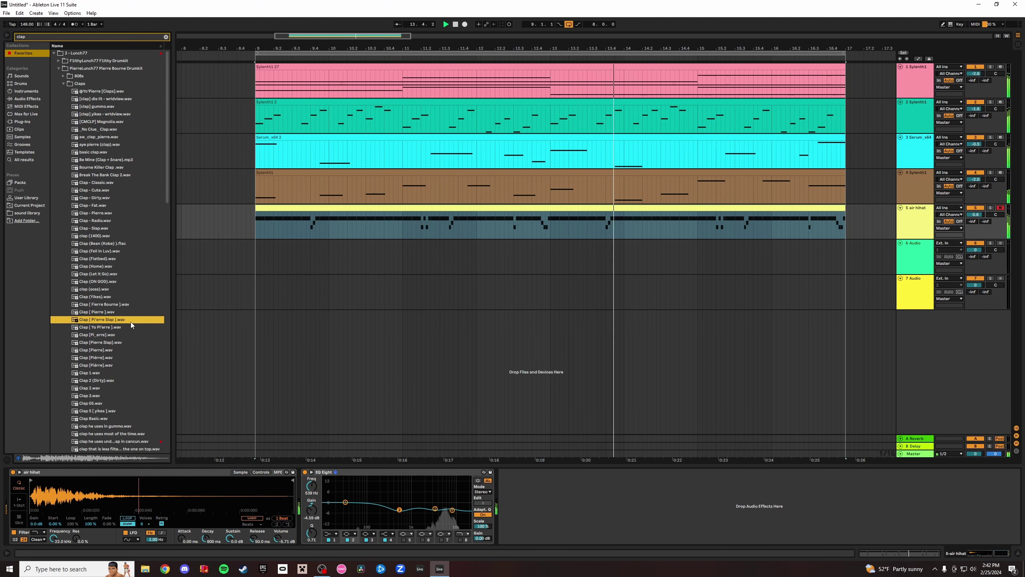
{"action": "scroll", "coordinate": [131, 319], "scroll_direction": "down", "scroll_amount": 1}
{"action": "key", "text": "Down"}
{"action": "key", "text": "Down"}
{"action": "key", "text": "Down"}
{"action": "key", "text": "Down"}
{"action": "key", "text": "Down"}
{"action": "key", "text": "Down"}
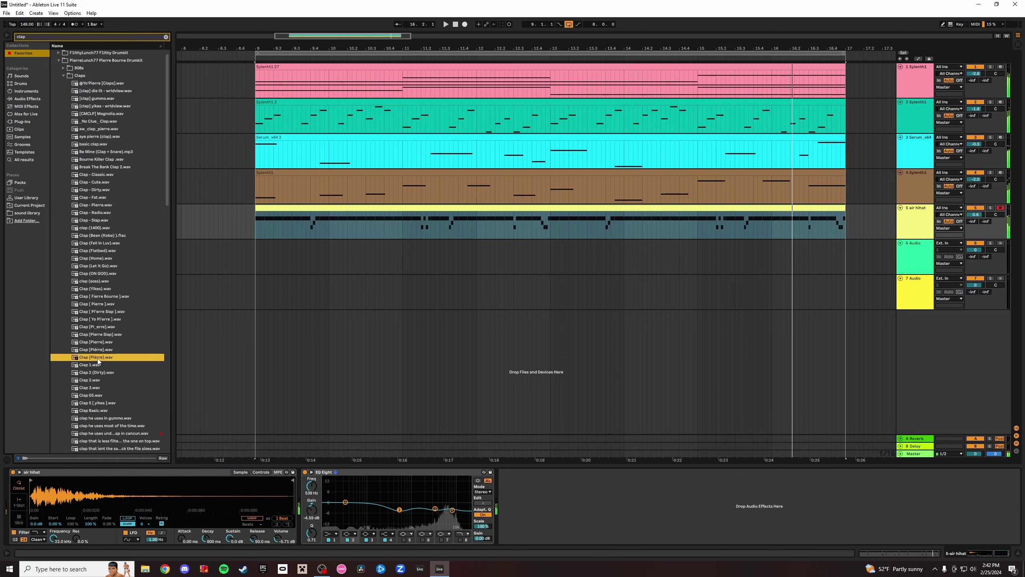
{"action": "left_click_drag", "start_coordinate": [98, 357], "coordinate": [294, 262]}
{"action": "key", "text": "space"}
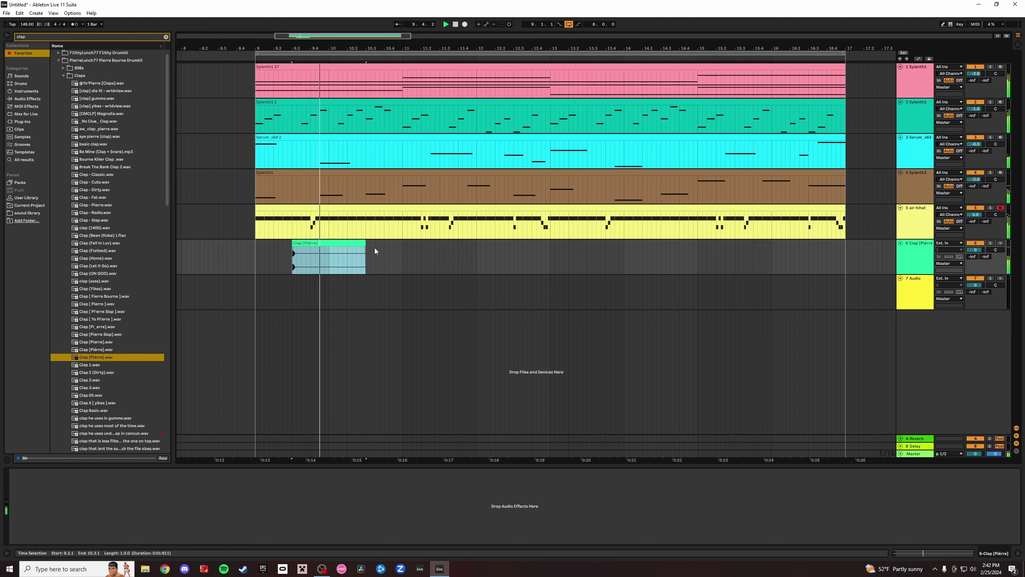
Duplicate the one-bar clap clip seven times and delete the part extending past bar 17.
{"action": "key", "text": "ctrl+d"}
{"action": "key", "text": "ctrl+d"}
{"action": "key", "text": "ctrl+d"}
{"action": "key", "text": "ctrl+d"}
{"action": "key", "text": "ctrl+d"}
{"action": "key", "text": "ctrl+d"}
{"action": "key", "text": "ctrl+d"}
{"action": "left_click_drag", "start_coordinate": [846, 254], "coordinate": [890, 255]}
{"action": "key", "text": "Delete"}
{"action": "left_click", "coordinate": [830, 243]}
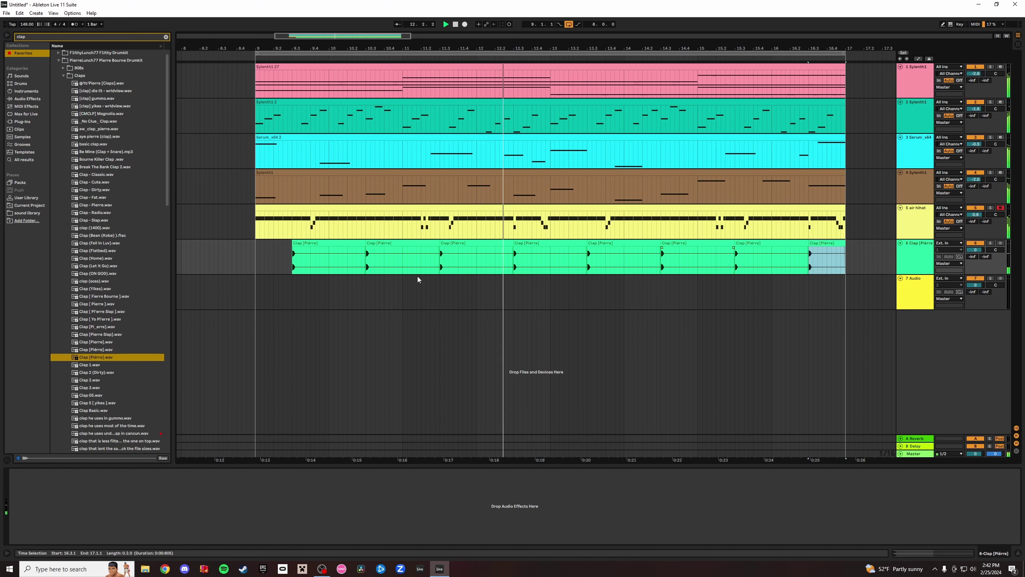
Consolidate the clap clips from 9.1.1 to 17.1.1 into one eight-bar clip and restart playback.
{"action": "left_click", "coordinate": [257, 248], "text": "shift"}
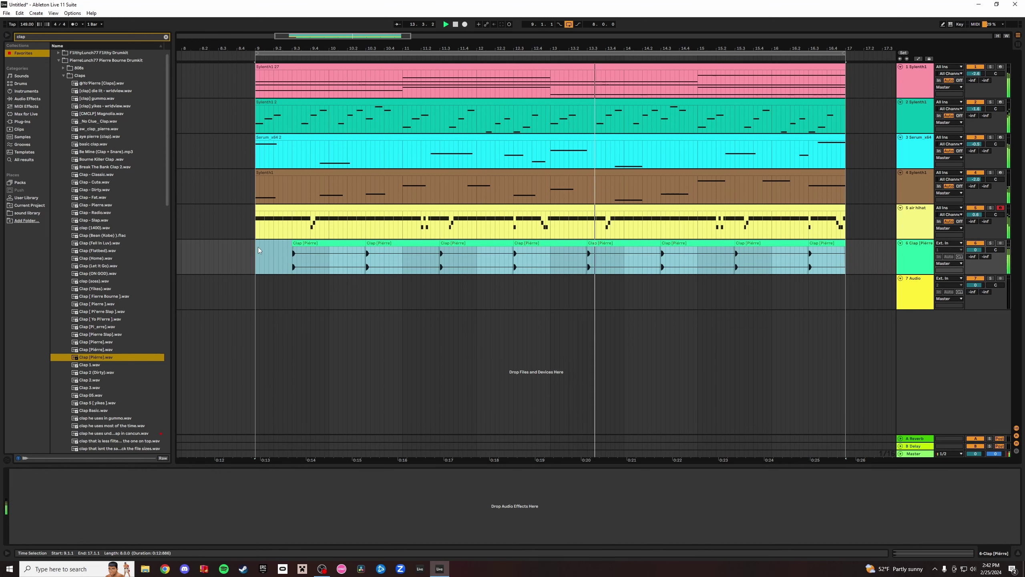
{"action": "key", "text": "ctrl+j"}
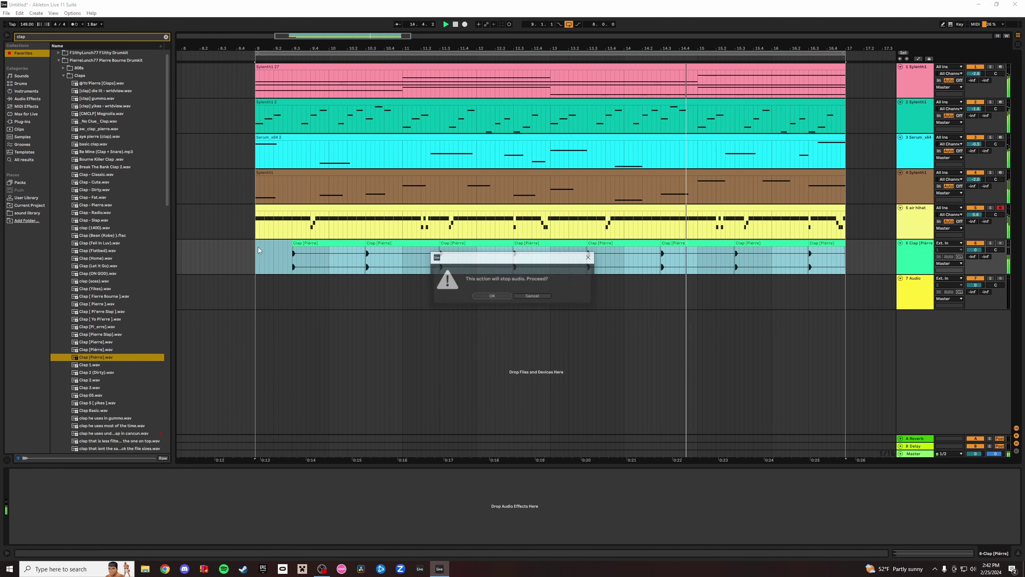
{"action": "key", "text": "space"}
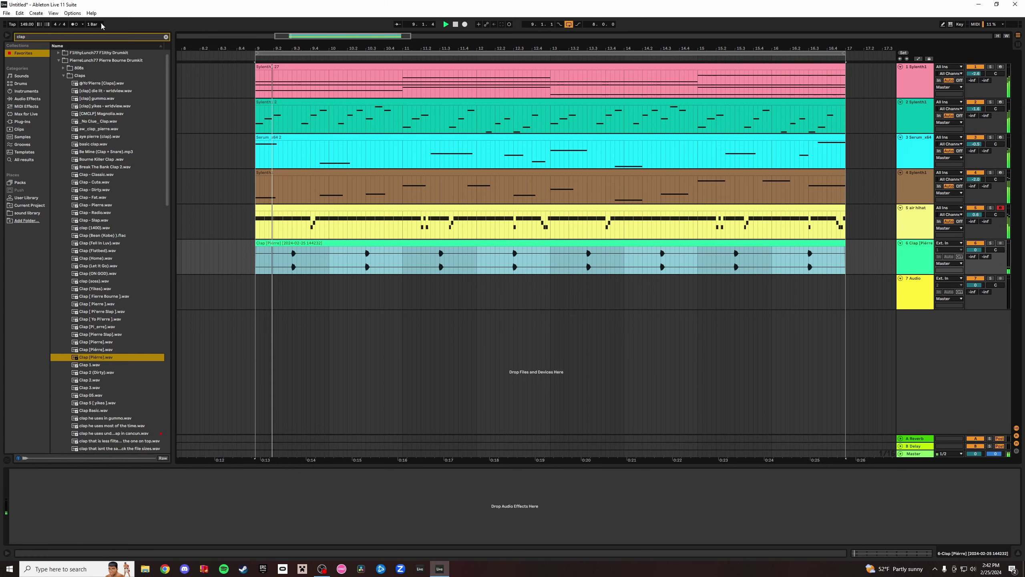
Replace the browser search with "snare" and expand the Pierre Bourne drumkit's Snares folder.
{"action": "left_click", "coordinate": [166, 37]}
{"action": "type", "text": "snar"}
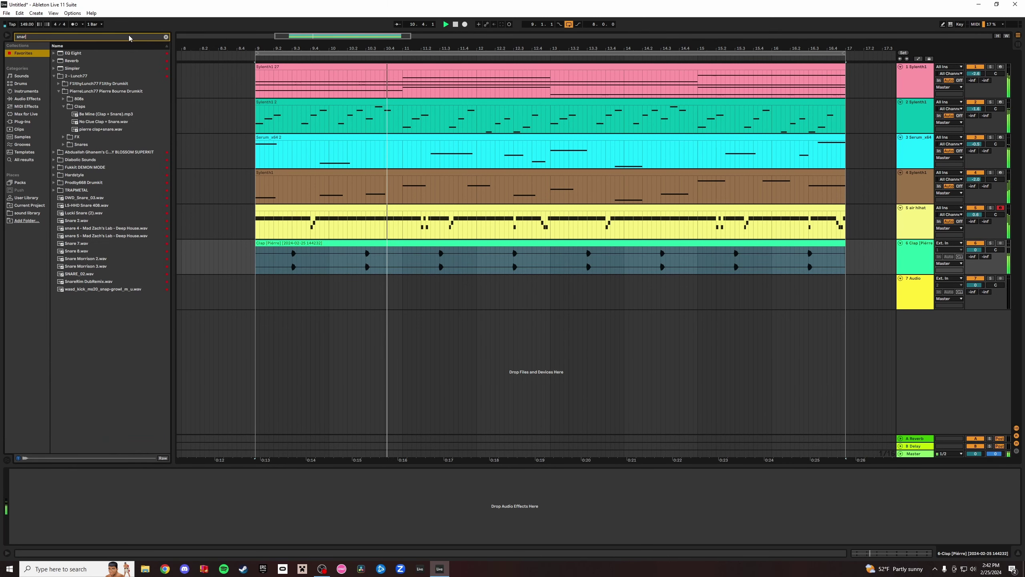
{"action": "type", "text": "e"}
{"action": "left_click", "coordinate": [84, 129]}
Audition the samples in the Snares folder to choose a snare that fits the beat.
{"action": "left_click", "coordinate": [105, 182]}
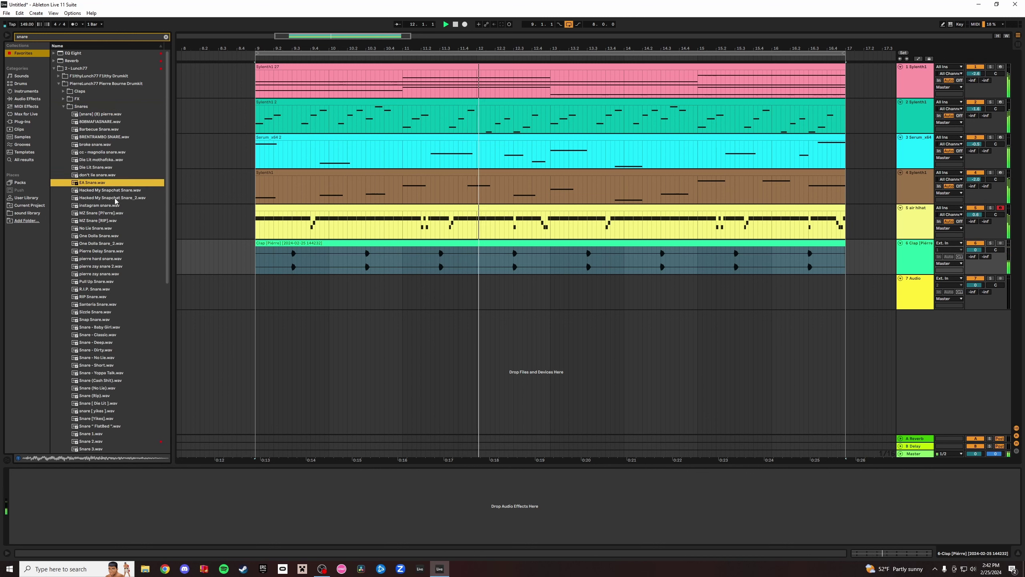
{"action": "left_click", "coordinate": [111, 267]}
{"action": "left_click", "coordinate": [102, 168]}
{"action": "left_click", "coordinate": [104, 184]}
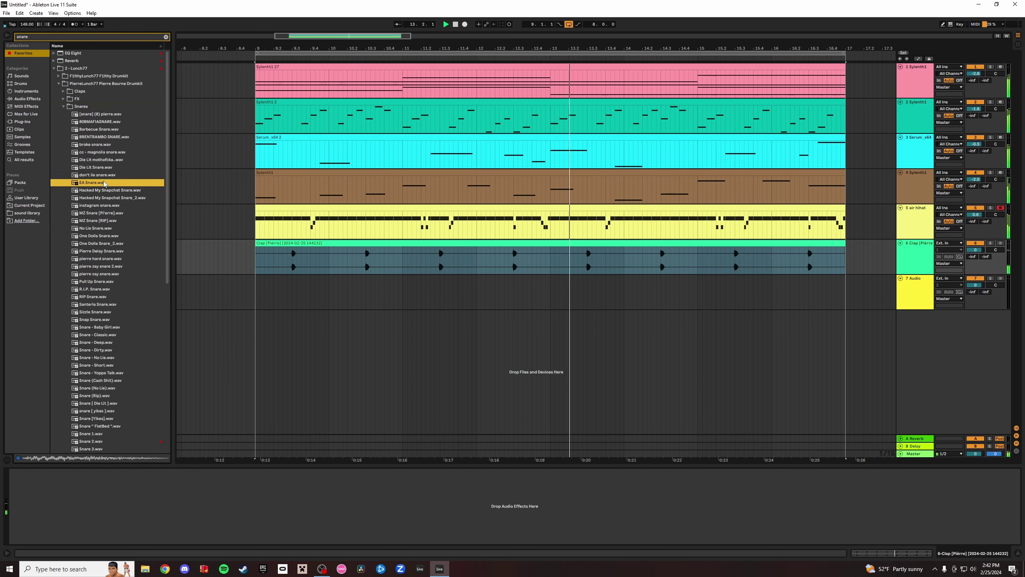
{"action": "key", "text": "Up"}
{"action": "key", "text": "Down"}
{"action": "key", "text": "Down"}
{"action": "key", "text": "Down"}
{"action": "key", "text": "Down"}
{"action": "key", "text": "Down"}
{"action": "key", "text": "Down"}
{"action": "key", "text": "Down"}
{"action": "key", "text": "Down"}
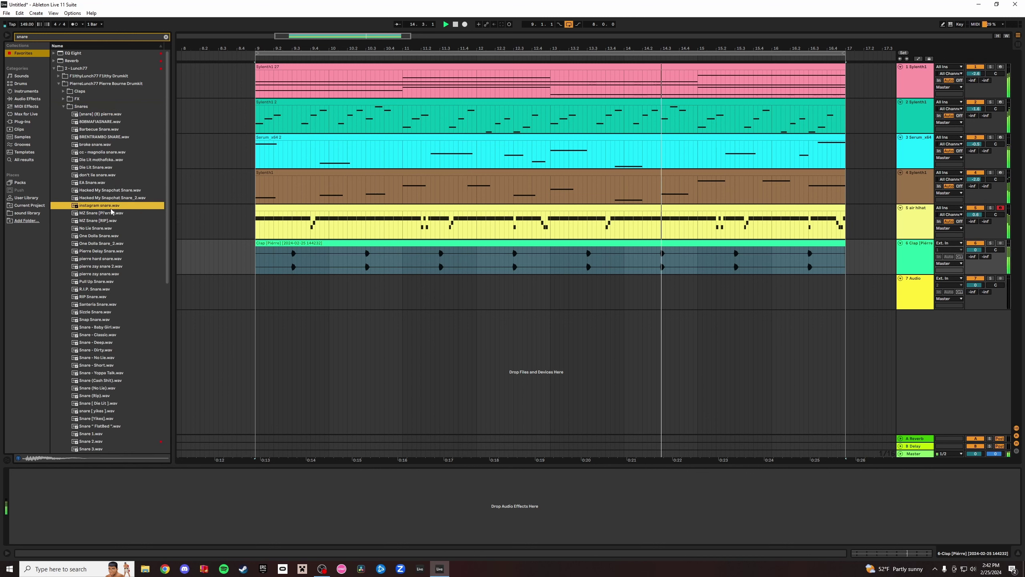
{"action": "left_click", "coordinate": [114, 244]}
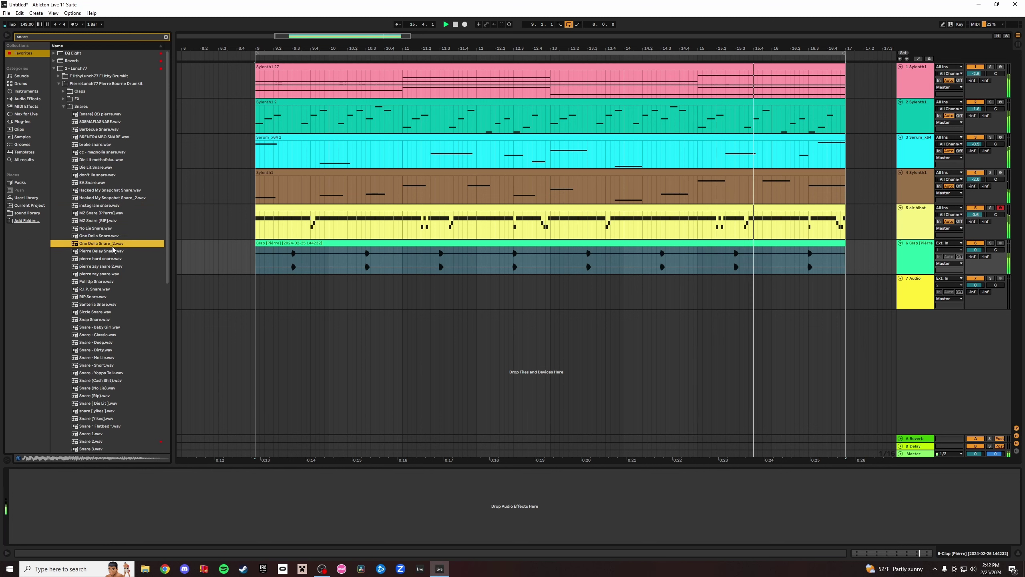
{"action": "left_click", "coordinate": [114, 258]}
{"action": "left_click", "coordinate": [128, 251]}
{"action": "left_click", "coordinate": [107, 259]}
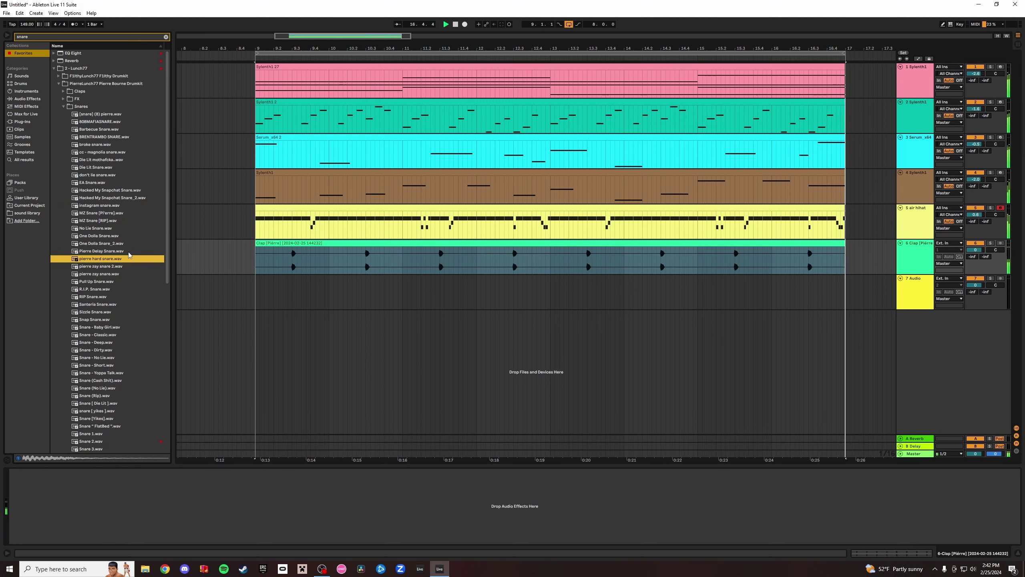
Place pierre hard snare.wav on the second audio track at 9.3.1 and copy it to 10.3.1, 11.3.1 and 12.3.1.
{"action": "left_click_drag", "start_coordinate": [108, 262], "coordinate": [295, 293]}
{"action": "key", "text": "ctrl+c"}
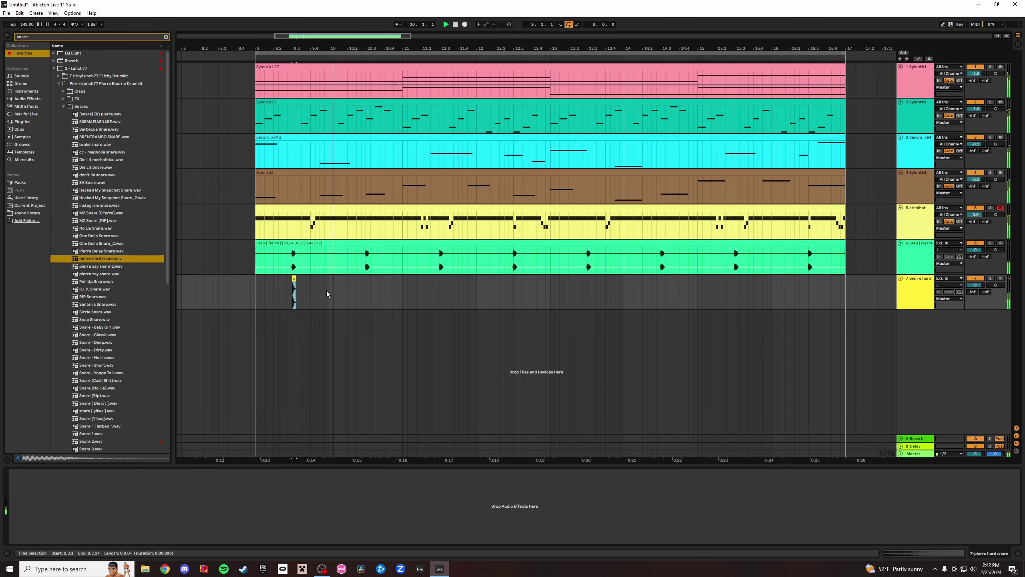
{"action": "left_click", "coordinate": [368, 290]}
{"action": "key", "text": "ctrl+v"}
{"action": "left_click", "coordinate": [439, 282]}
{"action": "key", "text": "ctrl+v"}
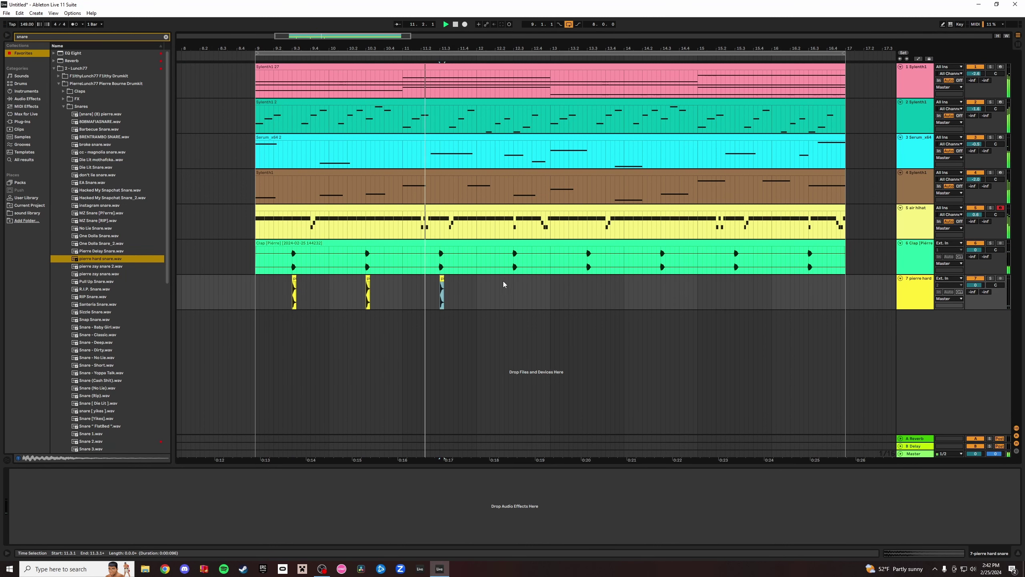
{"action": "left_click", "coordinate": [514, 283]}
{"action": "key", "text": "ctrl+v"}
Duplicate the four-bar snare pattern onto bars 13 to 16 and consolidate the track into one eight-bar clip.
{"action": "left_click", "coordinate": [257, 290]}
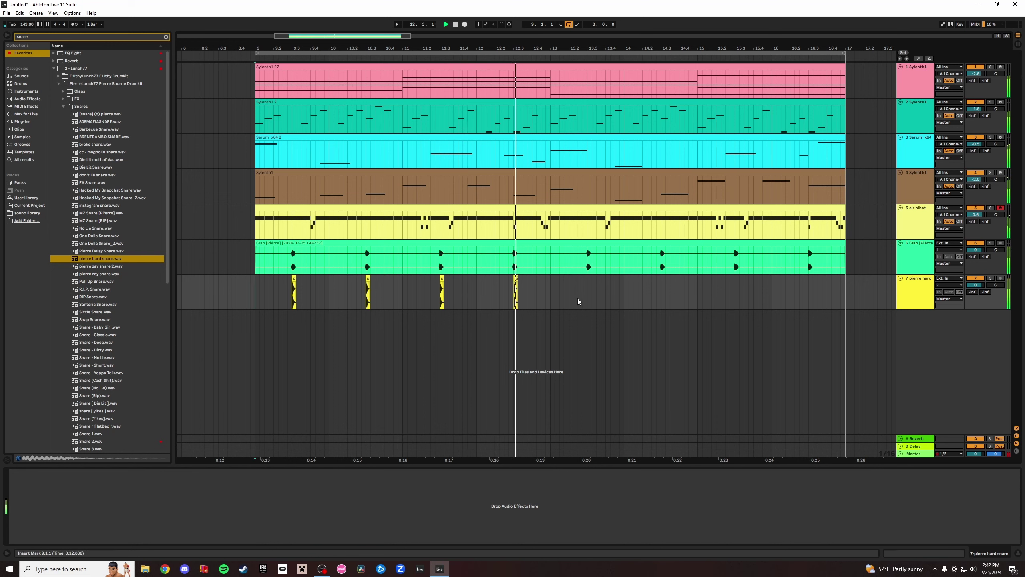
{"action": "left_click", "coordinate": [550, 290], "text": "shift"}
{"action": "key", "text": "ctrl+d"}
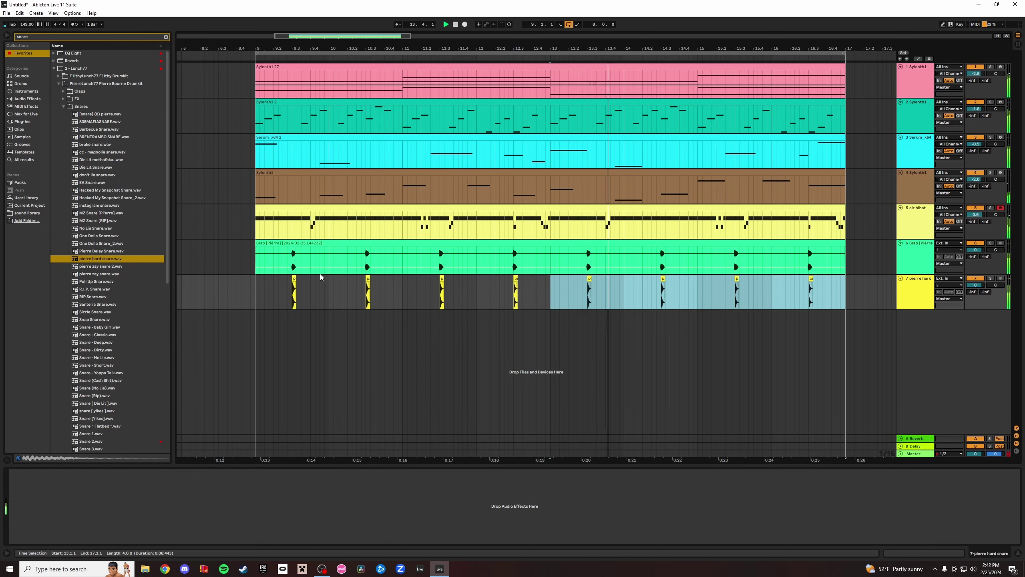
{"action": "left_click", "coordinate": [256, 284], "text": "shift"}
{"action": "key", "text": "ctrl+j"}
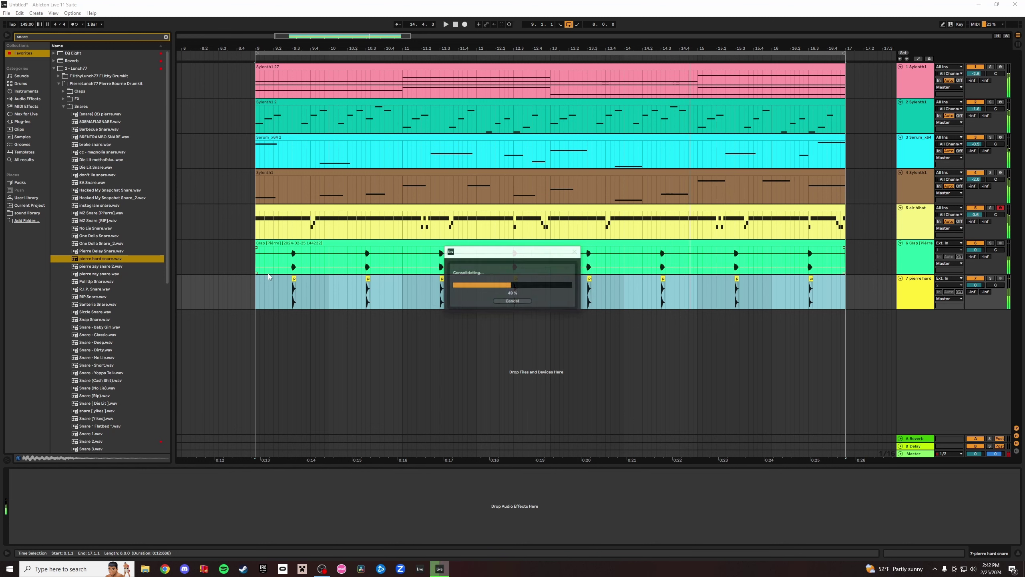
Add EQ Eight to the clap track, clear the browser search, and cut the clap's mids and highs, with a dip of -5.08 dB at 808 Hz.
{"action": "left_click", "coordinate": [89, 53]}
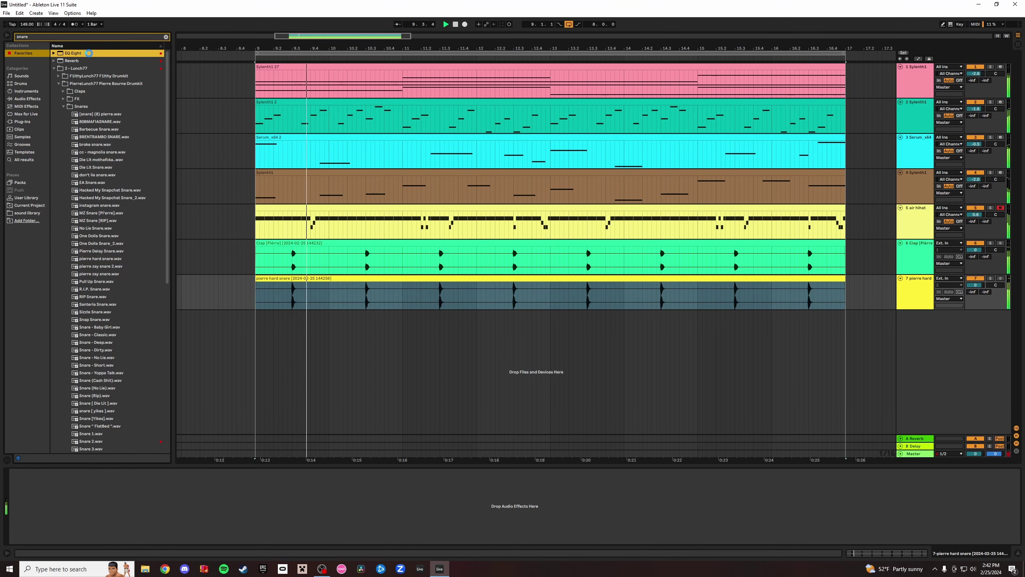
{"action": "left_click", "coordinate": [916, 255]}
{"action": "left_click", "coordinate": [81, 56]}
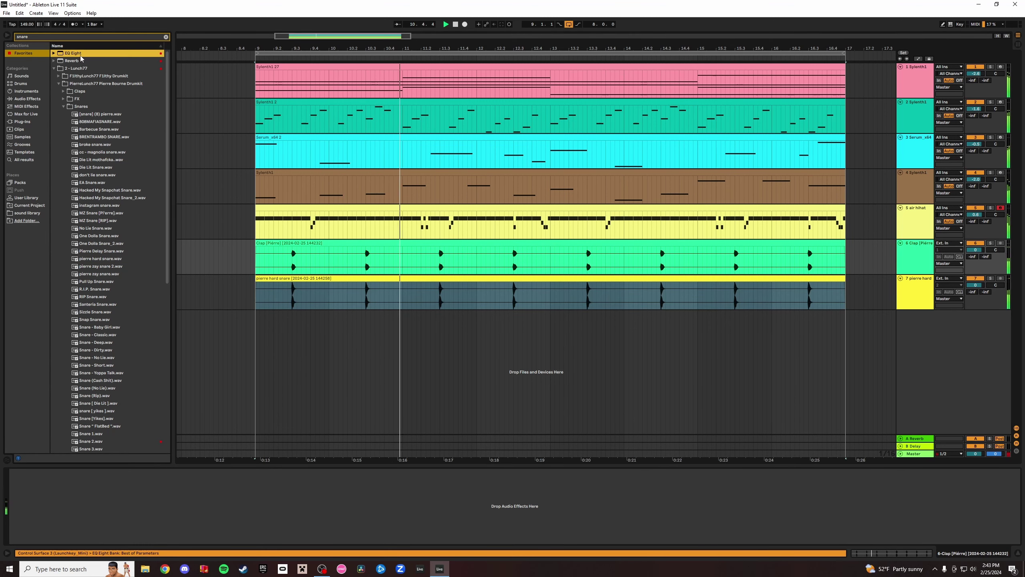
{"action": "double_click", "coordinate": [81, 56]}
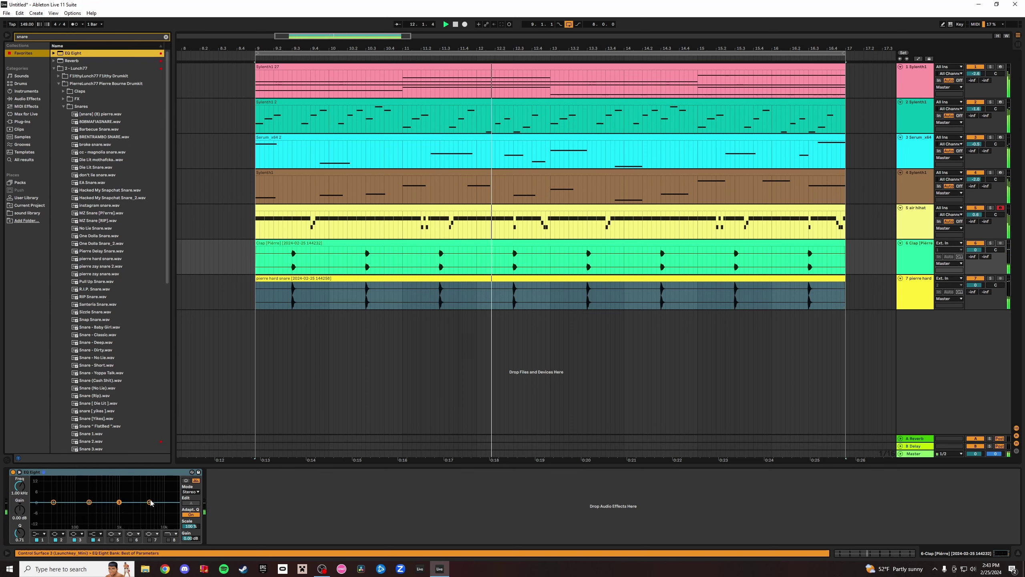
{"action": "left_click", "coordinate": [166, 37]}
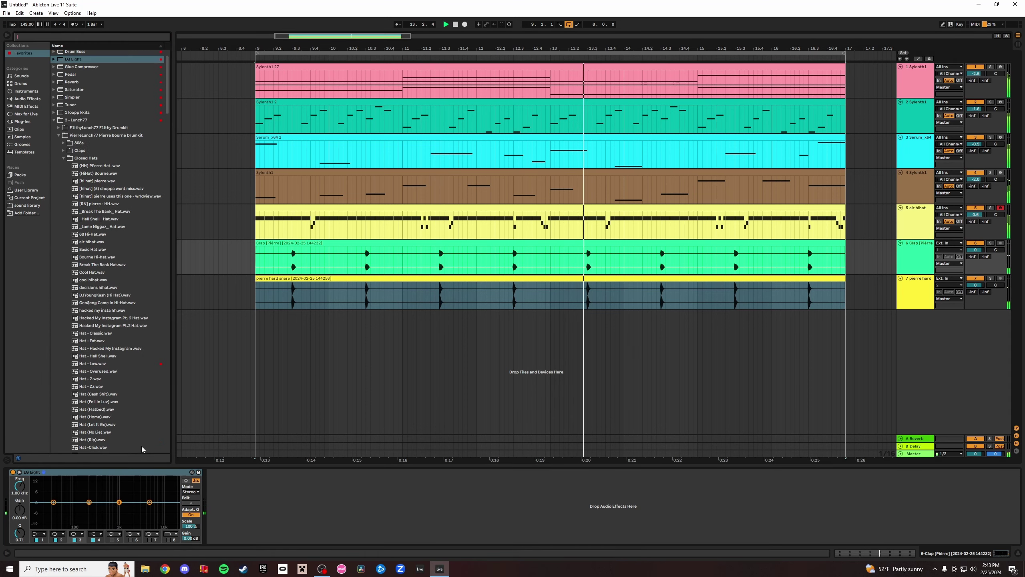
{"action": "left_click_drag", "start_coordinate": [150, 502], "coordinate": [105, 512]}
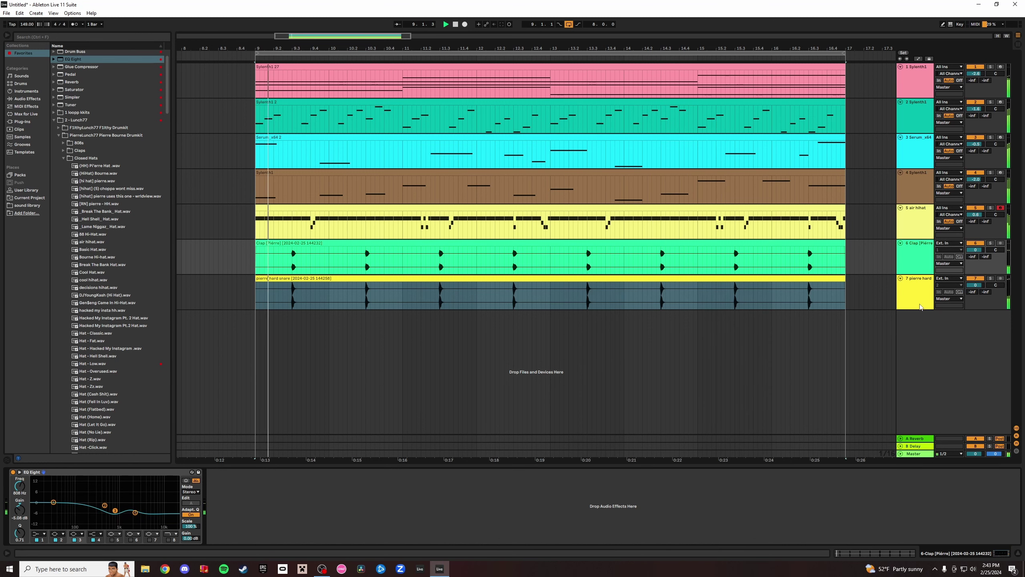
Add a single EQ Eight to the snare track and cut its highs with band 4 at 1.90 kHz and -7.31 dB.
{"action": "key", "text": "Down"}
{"action": "double_click", "coordinate": [82, 60]}
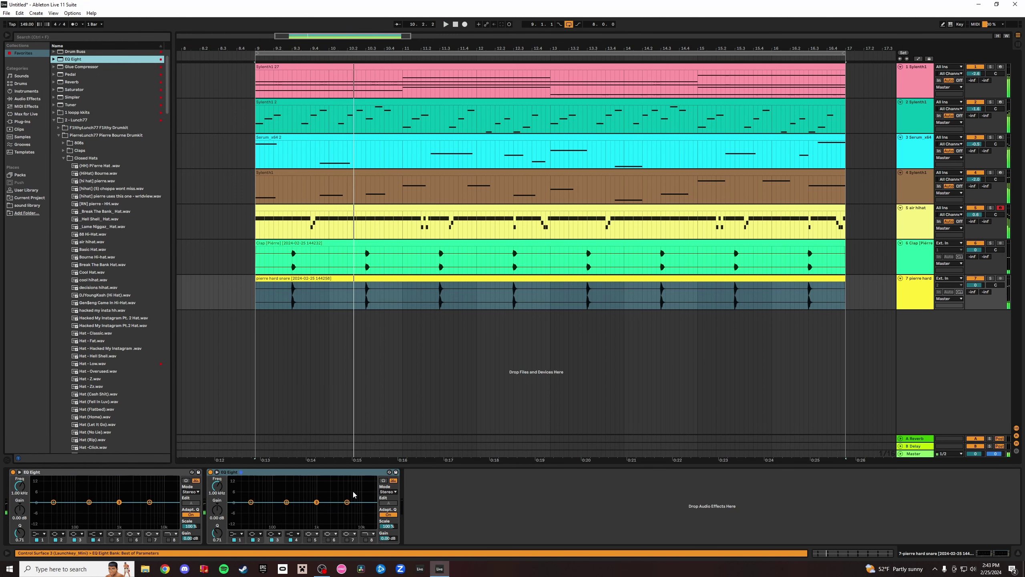
{"action": "key", "text": "Delete"}
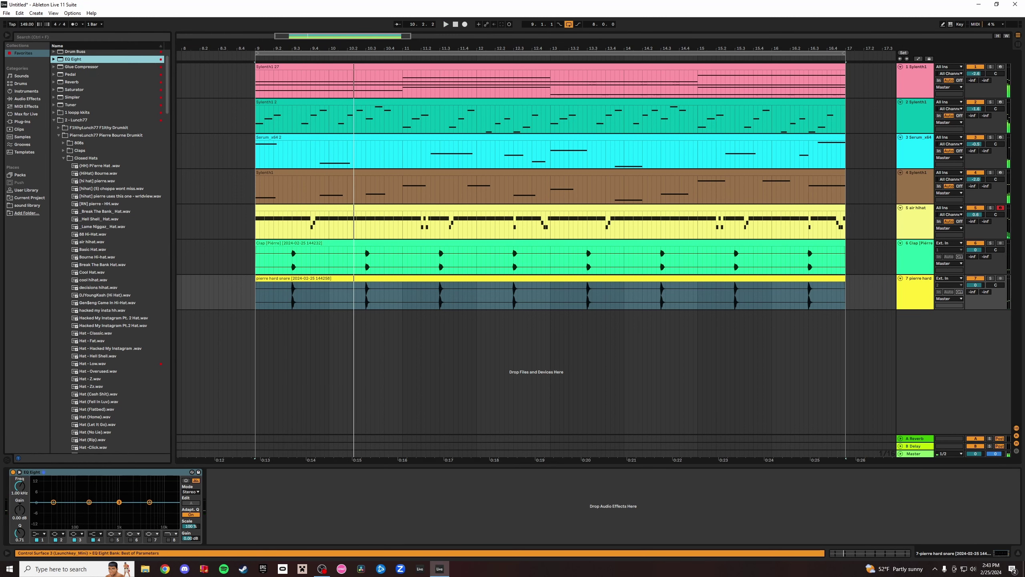
{"action": "left_click", "coordinate": [918, 261]}
{"action": "left_click", "coordinate": [925, 302]}
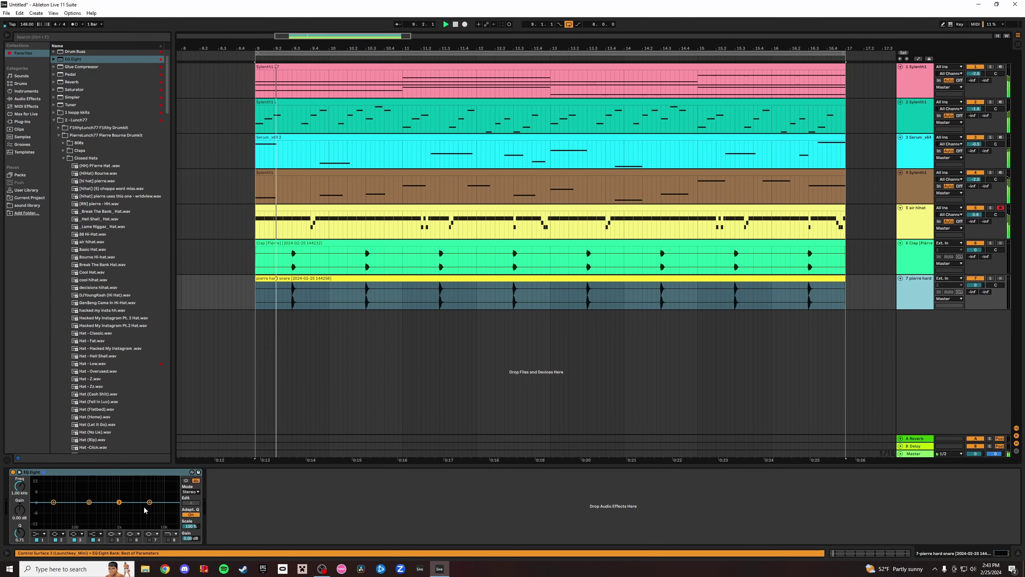
{"action": "left_click_drag", "start_coordinate": [151, 502], "coordinate": [101, 506]}
{"action": "left_click", "coordinate": [133, 512]}
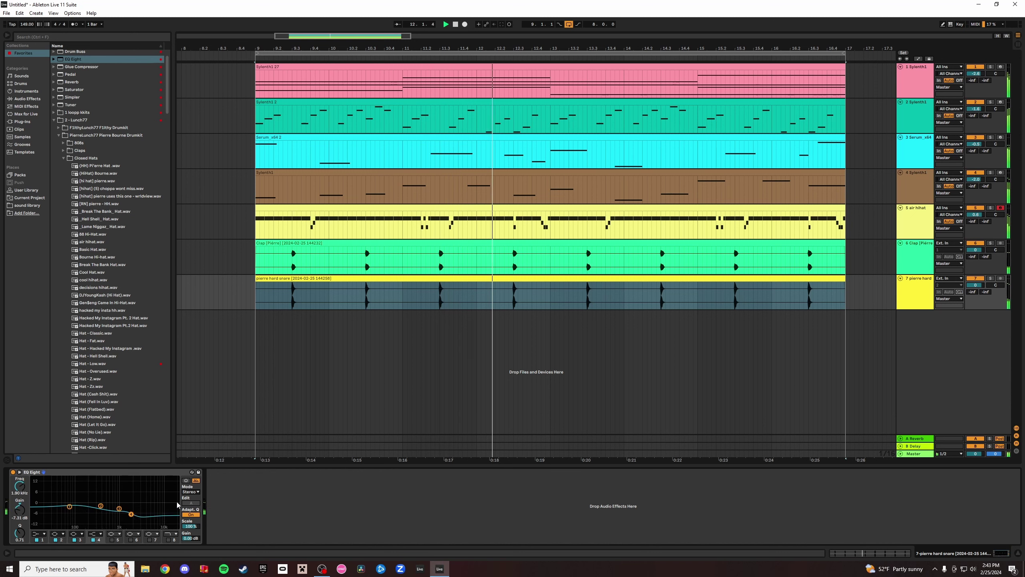
Solo the clap and snare tracks and refine the snare's EQ Eight, moving the high cut lower and adding band 7 near 6 kHz.
{"action": "left_click", "coordinate": [992, 244], "text": "shift"}
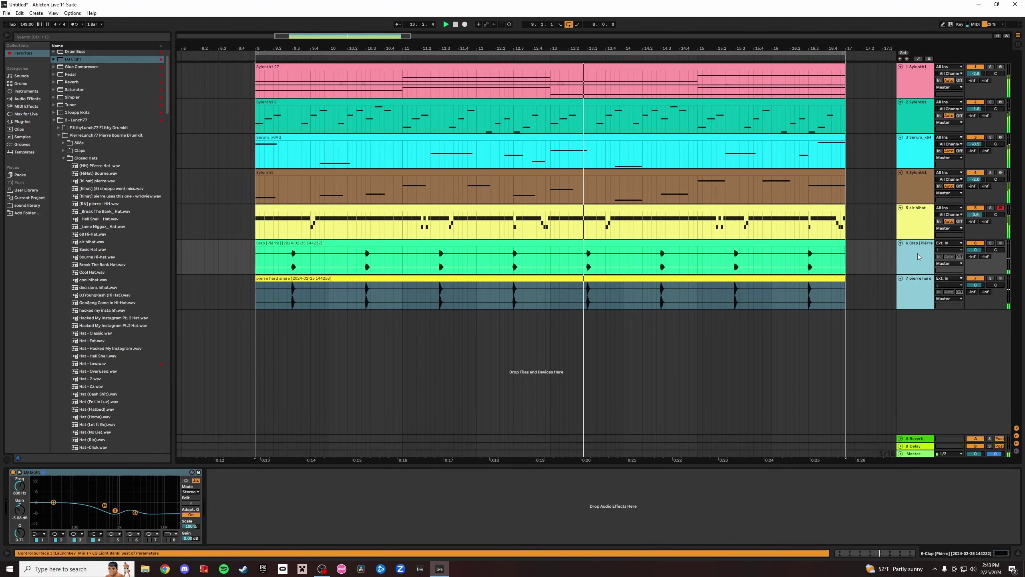
{"action": "left_click", "coordinate": [991, 243]}
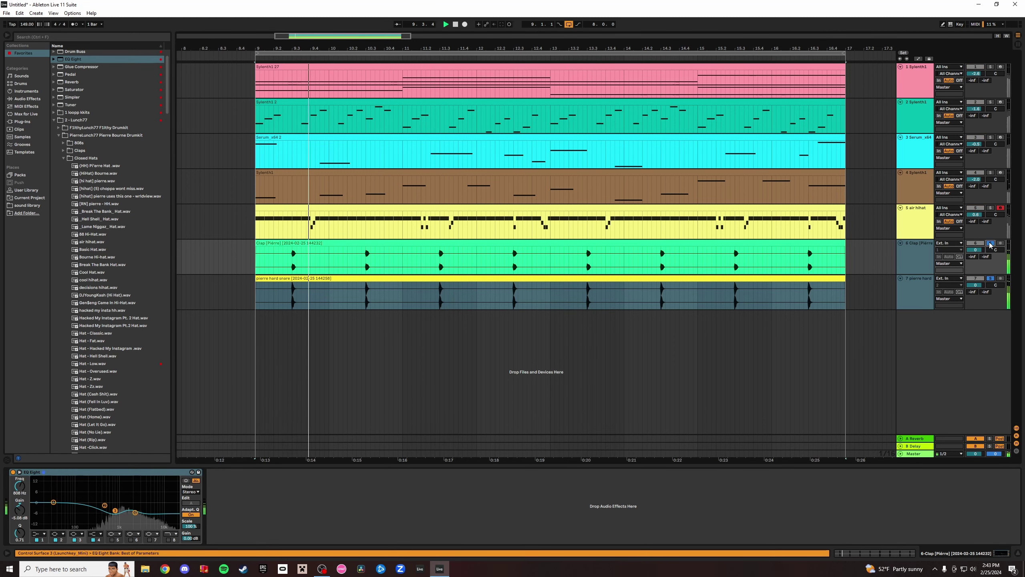
{"action": "left_click", "coordinate": [800, 295]}
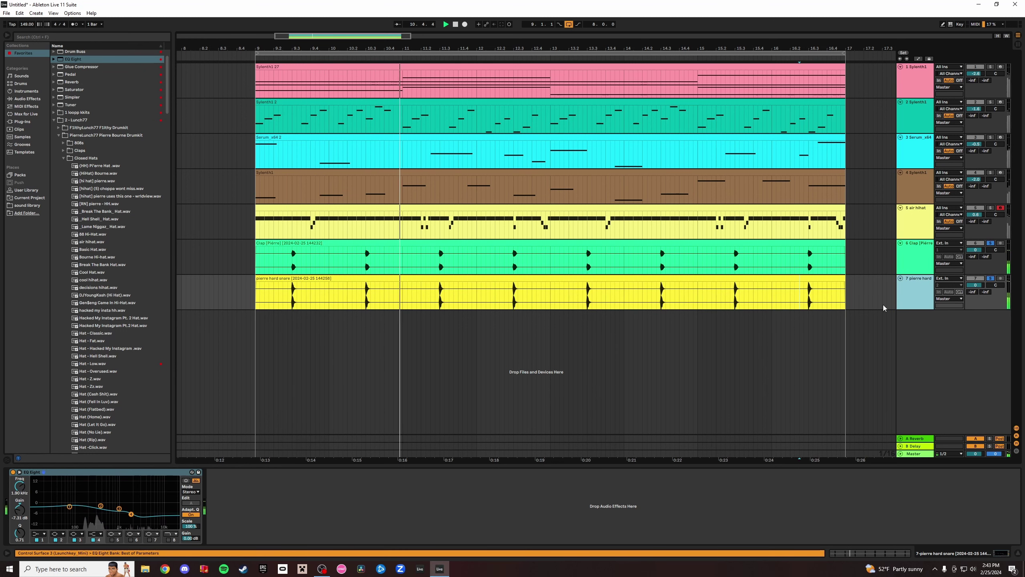
{"action": "left_click_drag", "start_coordinate": [131, 514], "coordinate": [121, 513]}
{"action": "key", "text": "space"}
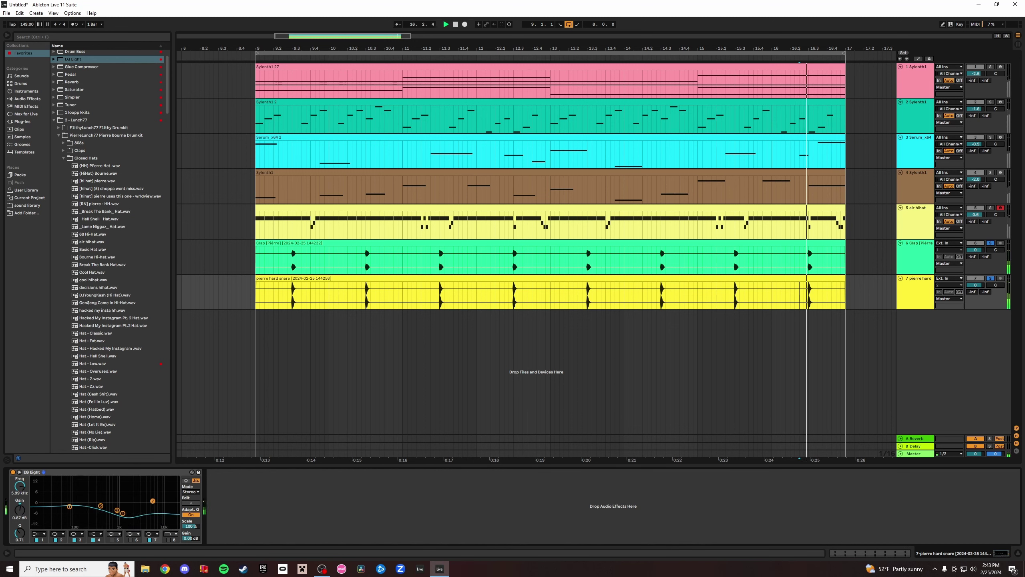
Retune band 4 of the clap's EQ Eight to about 2.84 kHz and -6 dB and compare it with the snare.
{"action": "left_click", "coordinate": [979, 250]}
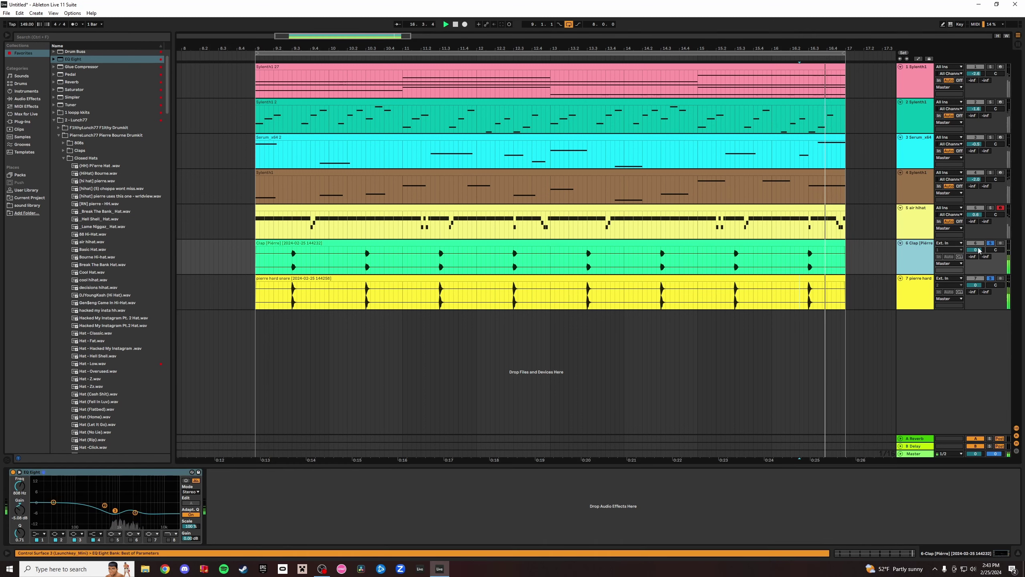
{"action": "left_click_drag", "start_coordinate": [136, 512], "coordinate": [126, 515]}
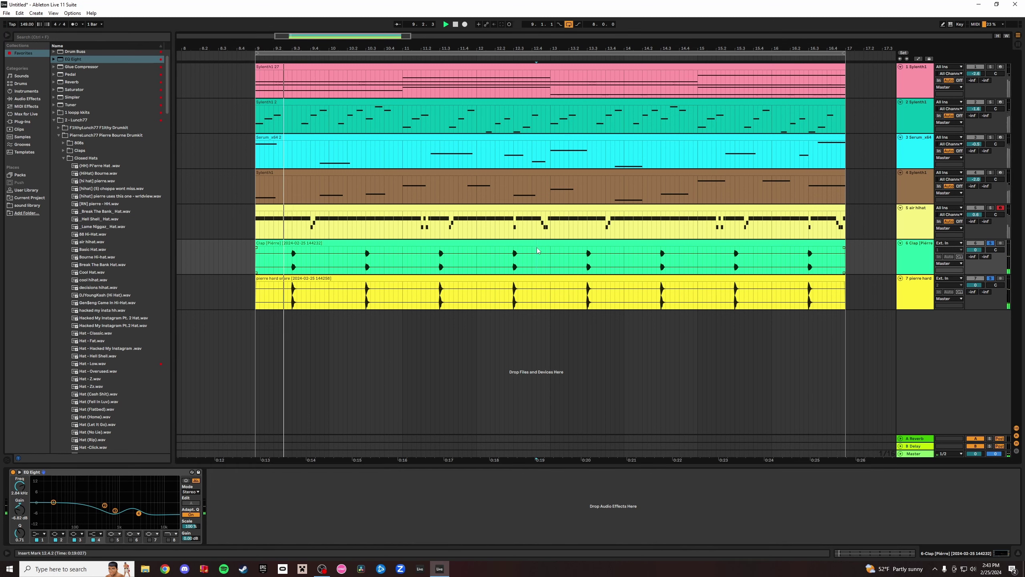
{"action": "left_click", "coordinate": [751, 243]}
{"action": "left_click", "coordinate": [803, 279]}
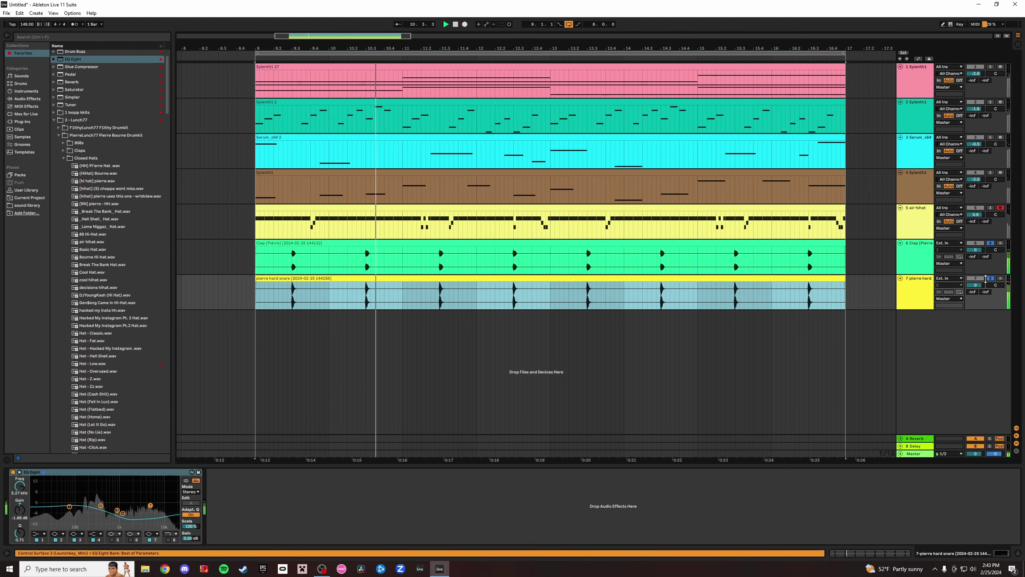
Darken the snare with a high cut on EQ Eight band 8, lower band 1 to -6.57 dB near 220 Hz, and unsolo both tracks.
{"action": "left_click", "coordinate": [917, 260]}
{"action": "left_click", "coordinate": [918, 294]}
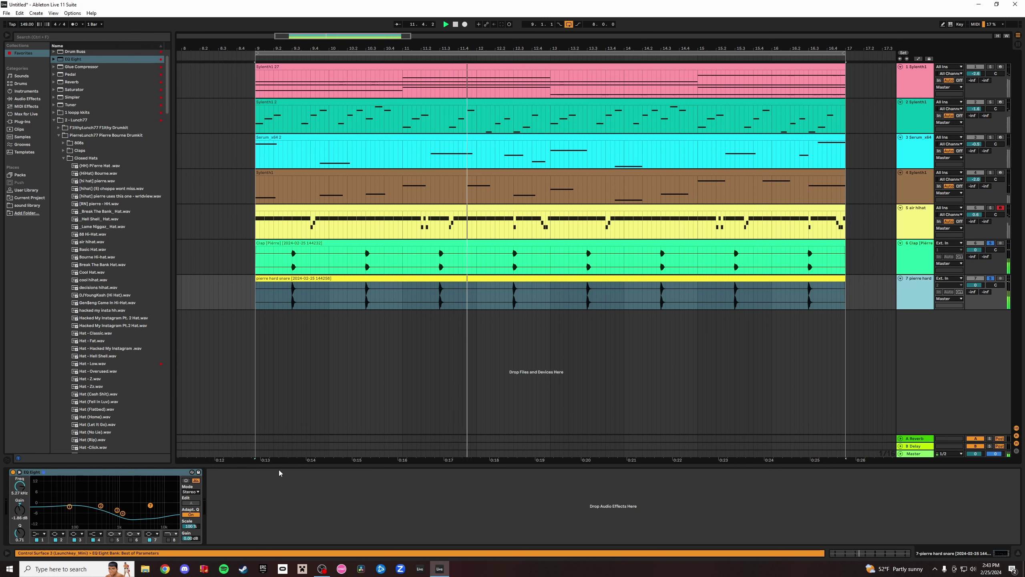
{"action": "mouse_move", "coordinate": [150, 507]}
{"action": "left_mouse_down"}
{"action": "mouse_move", "coordinate": [154, 516]}
{"action": "mouse_move", "coordinate": [143, 514]}
{"action": "left_mouse_up"}
{"action": "left_click", "coordinate": [168, 540]}
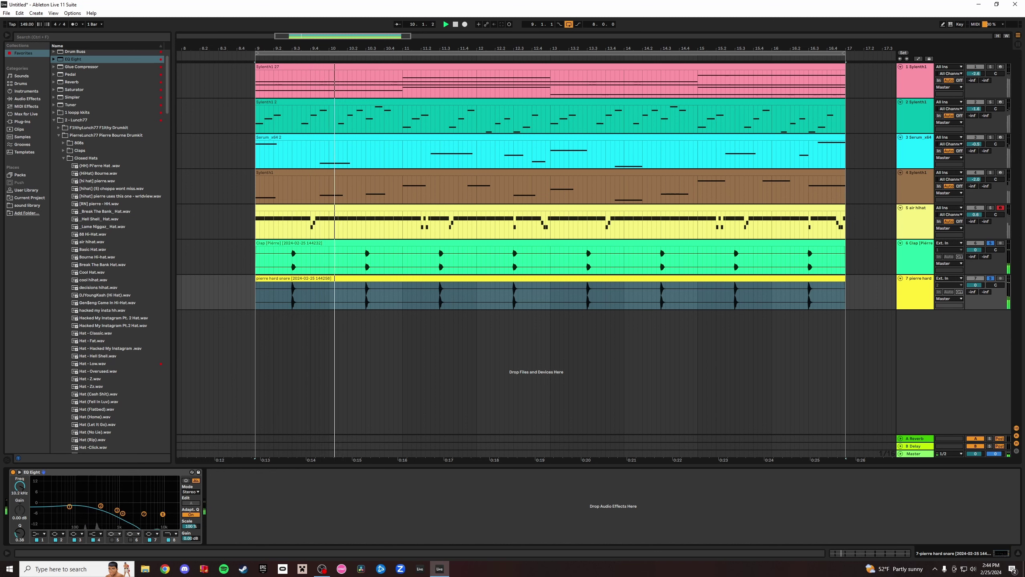
{"action": "left_click_drag", "start_coordinate": [163, 514], "coordinate": [91, 516]}
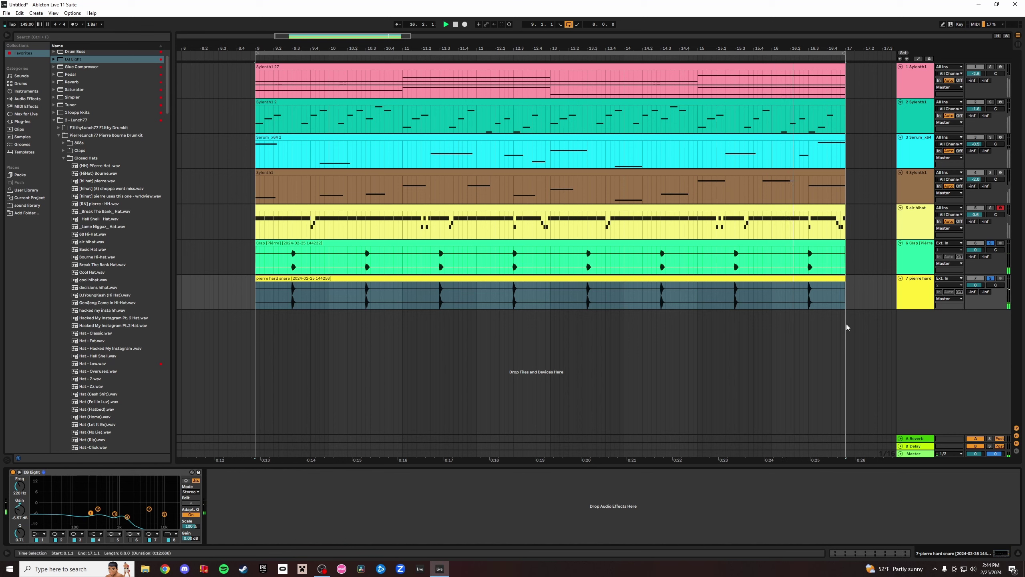
{"action": "left_click", "coordinate": [990, 279]}
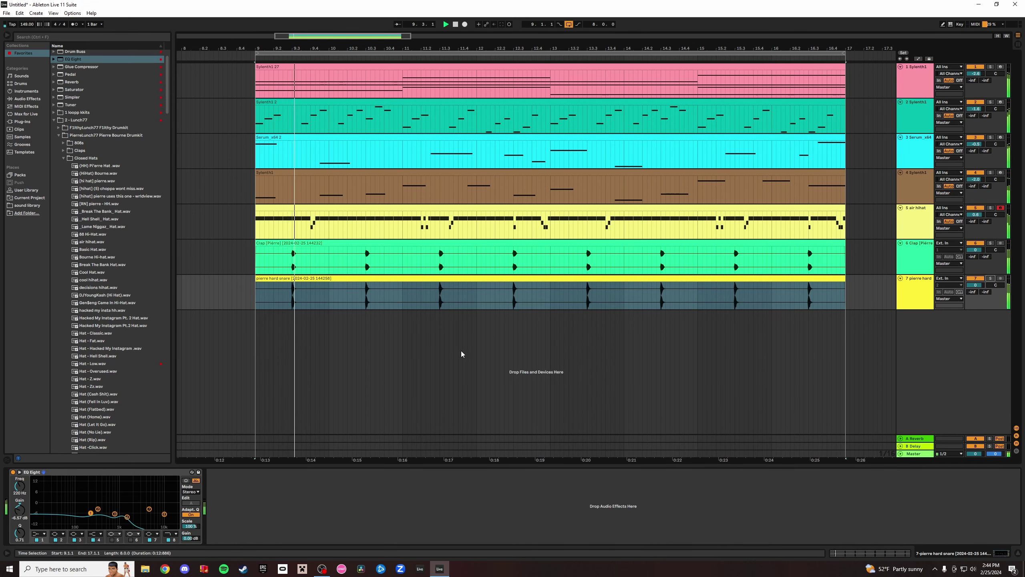
Set band 4 of the clap's EQ Eight to 3.67 kHz and -6.57 dB and adjust the snare track's volume in the mixer.
{"action": "left_click", "coordinate": [922, 259]}
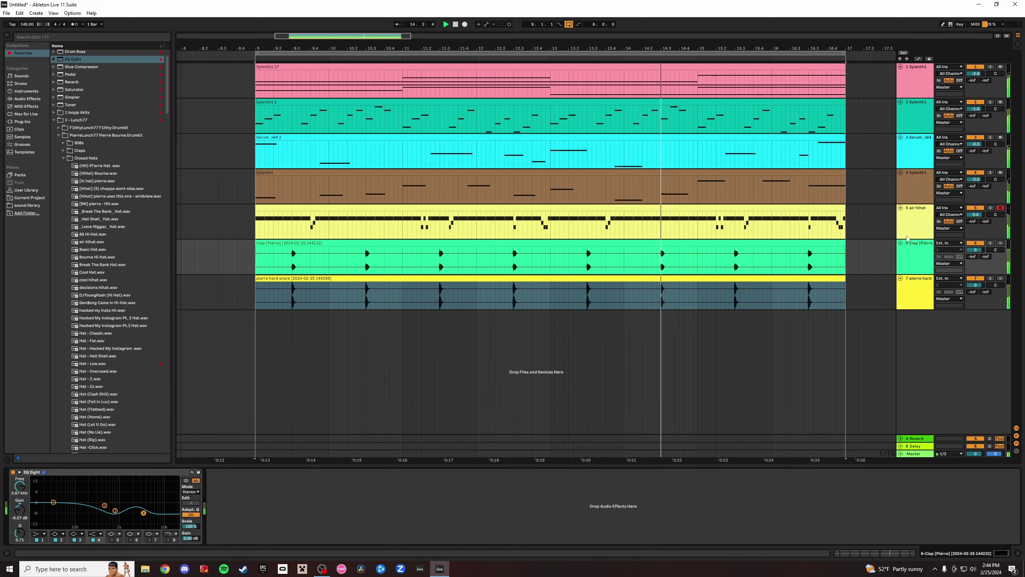
{"action": "left_click", "coordinate": [1018, 45]}
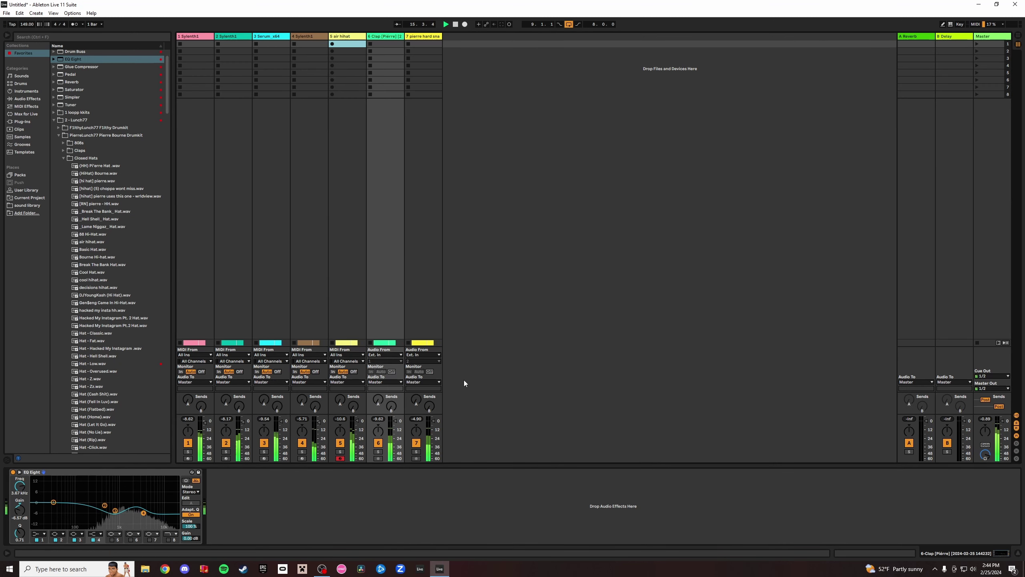
{"action": "left_click", "coordinate": [1018, 35]}
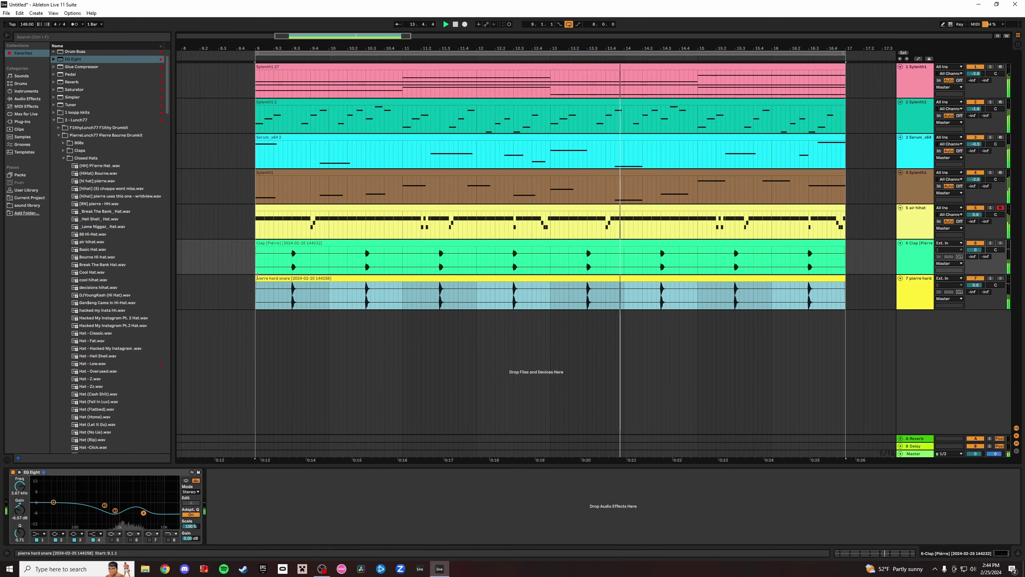
{"action": "left_click", "coordinate": [545, 266]}
{"action": "left_click_drag", "start_coordinate": [544, 265], "coordinate": [846, 294]}
{"action": "key", "text": "Delete"}
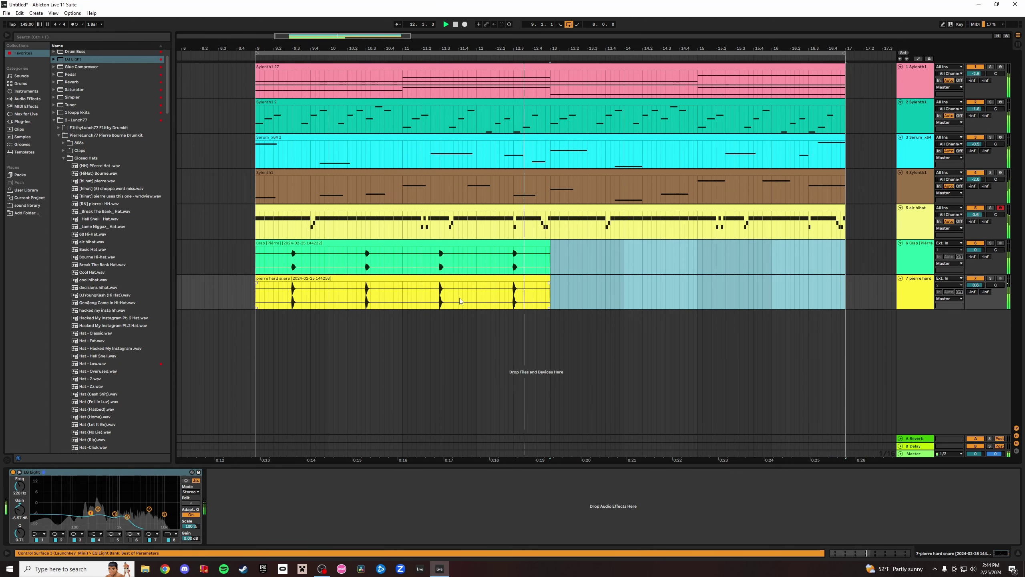
{"action": "key", "text": "ctrl+z"}
Try copying the clap and snare hits from 9.3.1 to 10.1.1 as an extra hit at 11.4.1.
{"action": "left_click", "coordinate": [286, 251]}
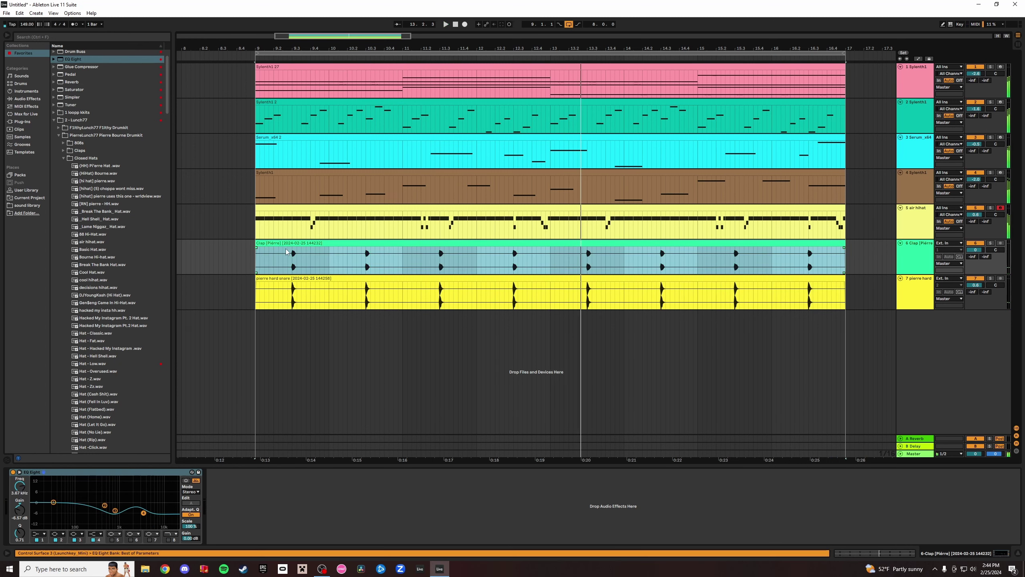
{"action": "left_click_drag", "start_coordinate": [293, 253], "coordinate": [329, 299]}
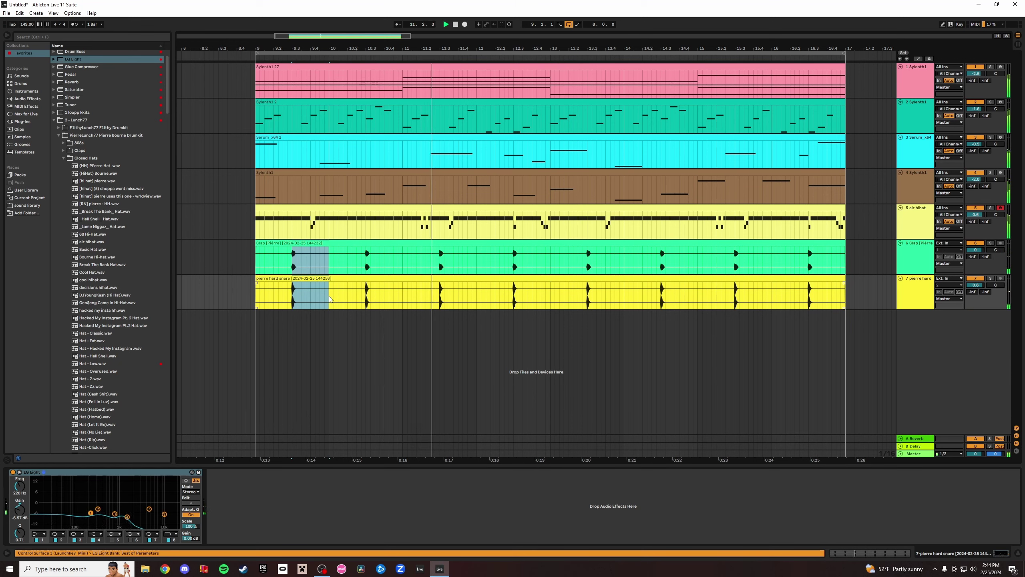
{"action": "left_click", "coordinate": [295, 70]}
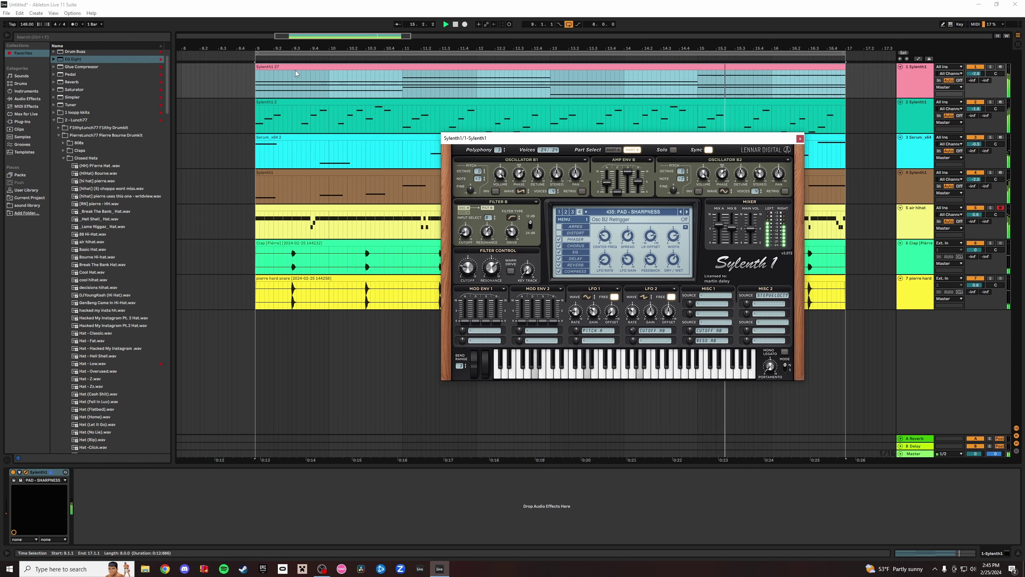
{"action": "left_click", "coordinate": [295, 71]}
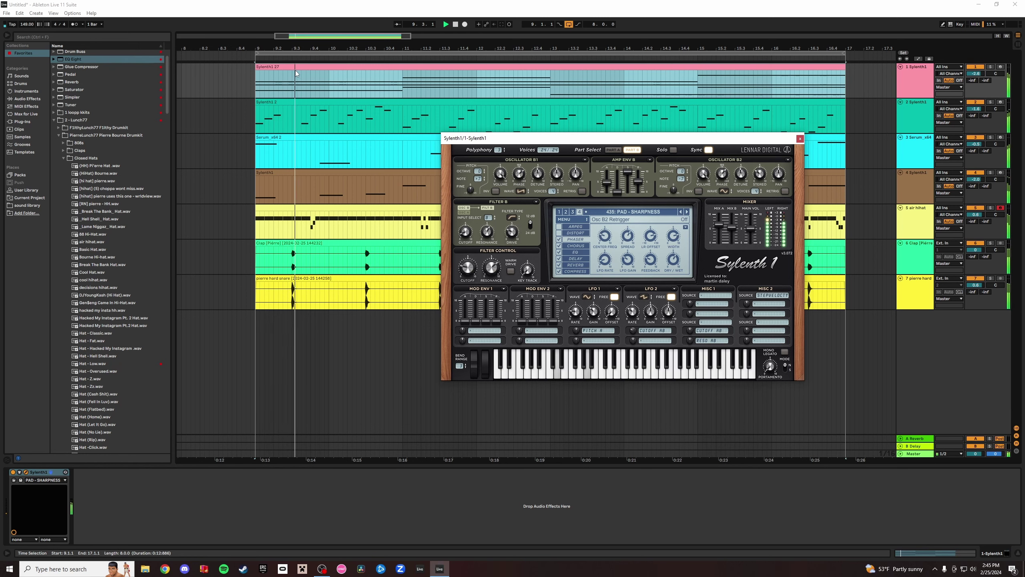
{"action": "left_click", "coordinate": [910, 272]}
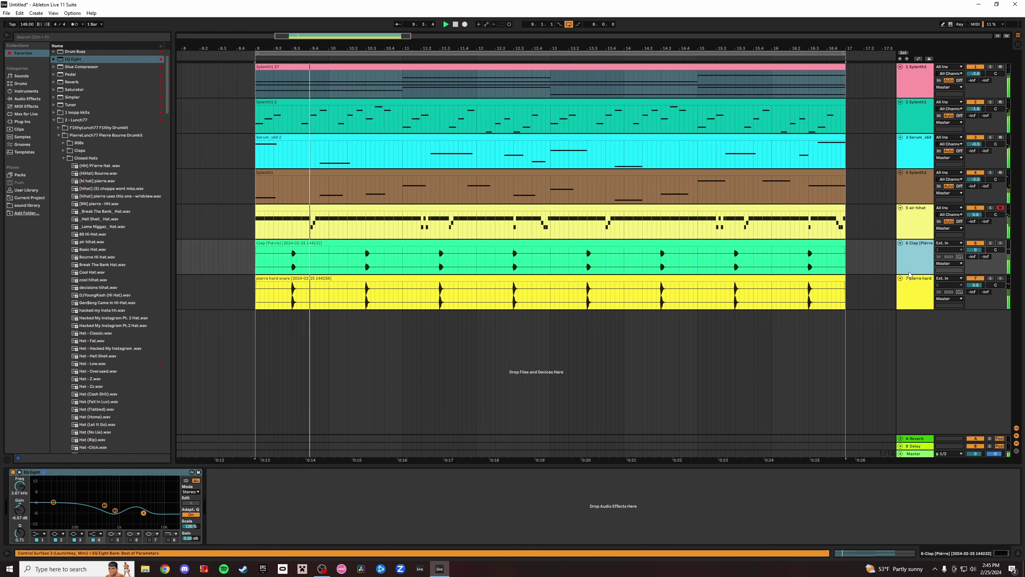
{"action": "left_click_drag", "start_coordinate": [292, 251], "coordinate": [328, 298]}
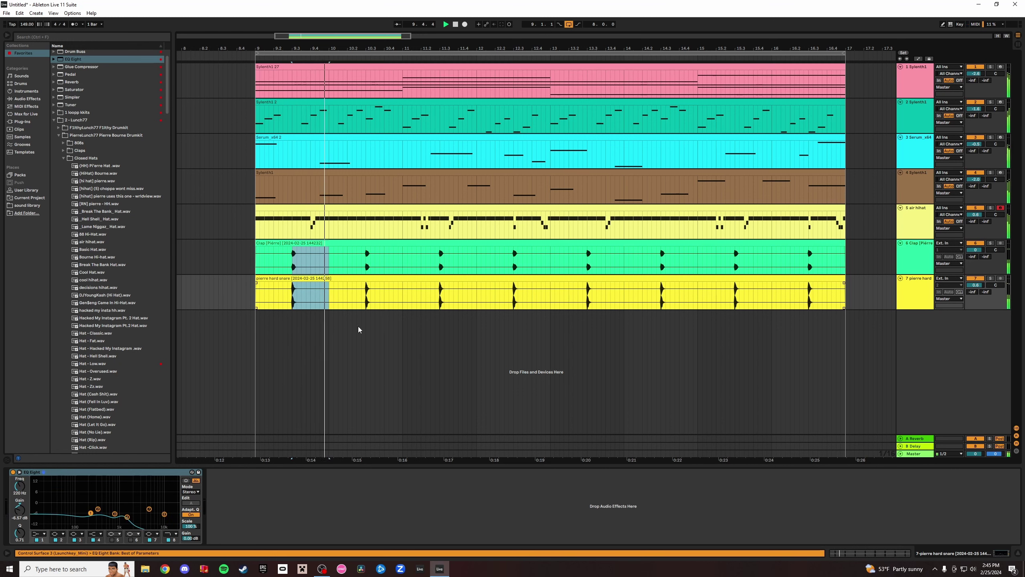
{"action": "left_click", "coordinate": [463, 268]}
{"action": "key", "text": "ctrl+v"}
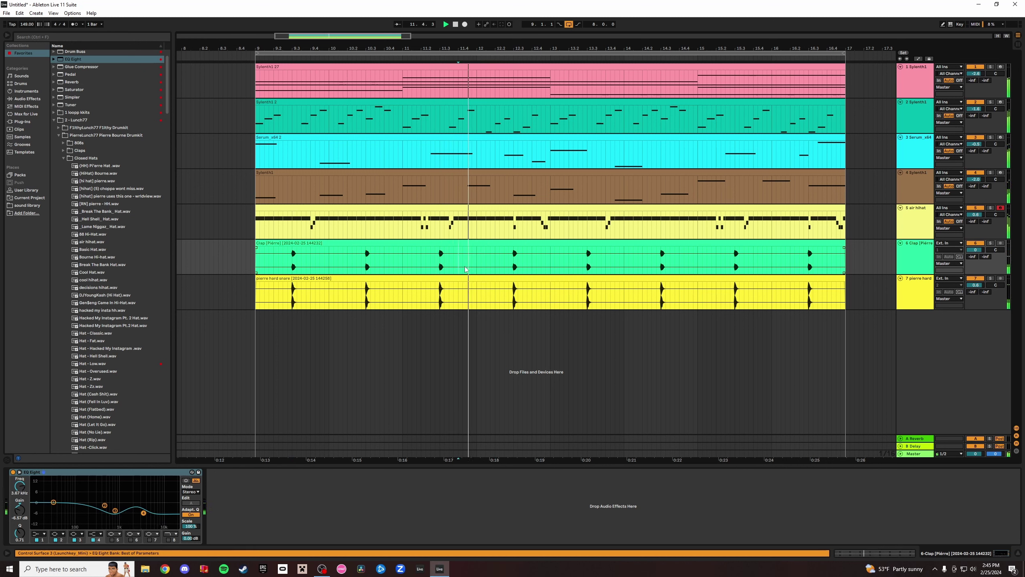
Try the copied clap and snare hits at 11.4.2 and at 11.4.3, and undo the added hits.
{"action": "left_click_drag", "start_coordinate": [465, 269], "coordinate": [470, 266]}
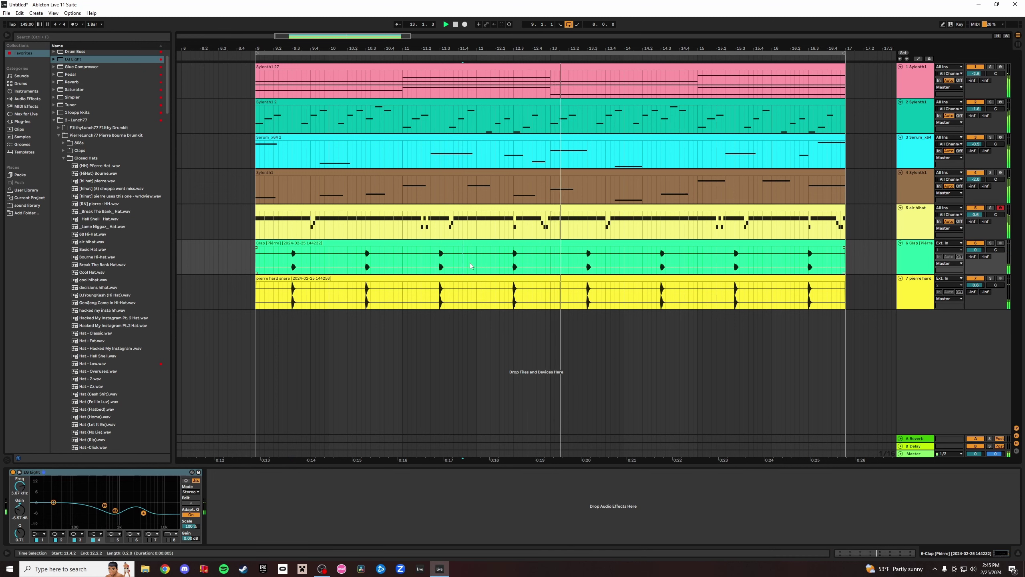
{"action": "key", "text": "space"}
{"action": "left_click", "coordinate": [470, 263]}
{"action": "left_click", "coordinate": [329, 237]}
{"action": "left_click", "coordinate": [330, 243]}
{"action": "key", "text": "space"}
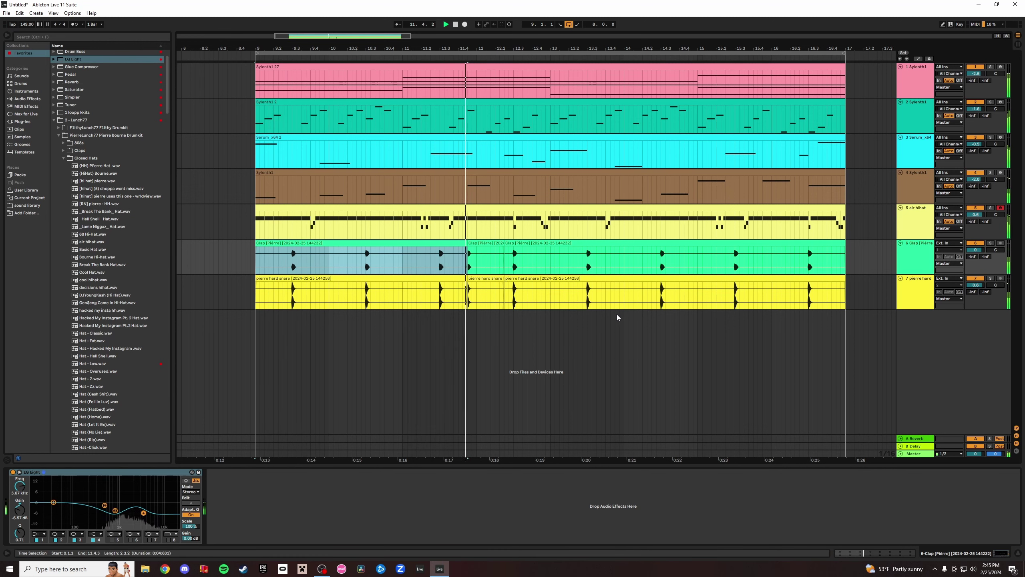
{"action": "key", "text": "ctrl+z"}
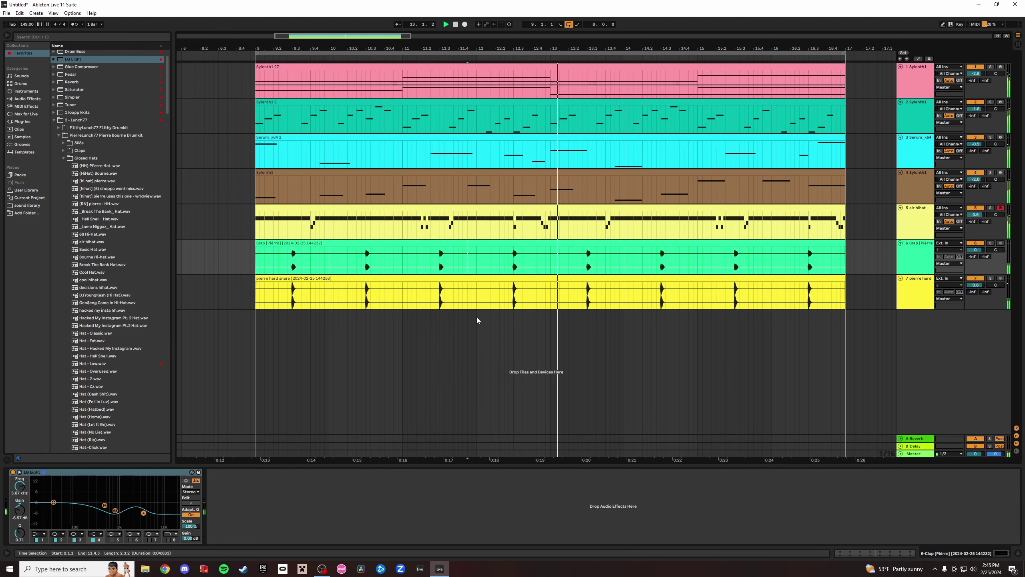
Play the loop from 9.1.1 to hear the eight-bar clap and snare pattern again.
{"action": "key", "text": "space"}
{"action": "left_click", "coordinate": [319, 244]}
{"action": "key", "text": "space"}
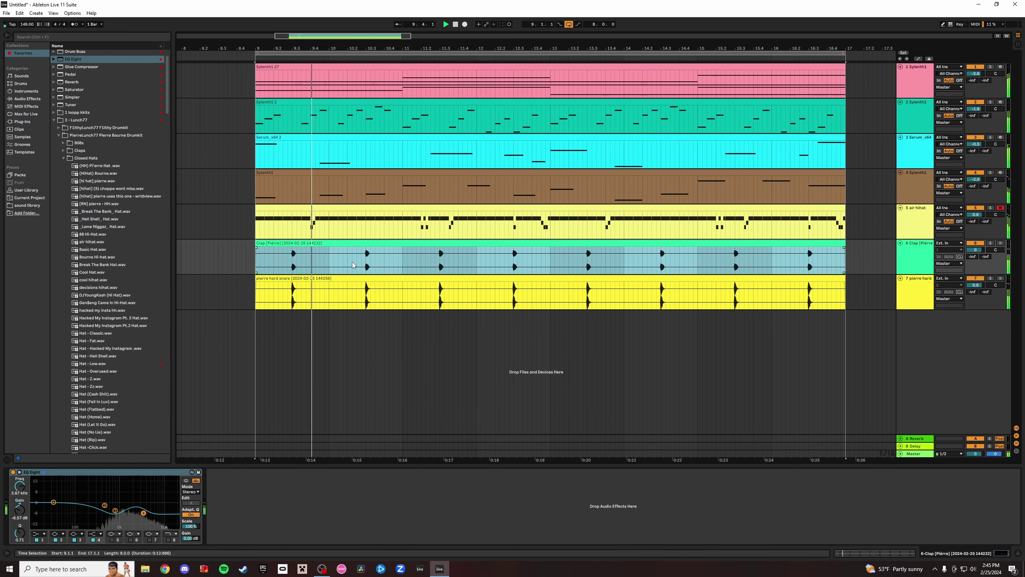
Copy the clap and snare hits from 9.3.1 to 10.1.3 as an extra hit and play the loop.
{"action": "key", "text": "space"}
{"action": "key", "text": "space"}
{"action": "left_click_drag", "start_coordinate": [288, 262], "coordinate": [304, 285]}
{"action": "left_click", "coordinate": [310, 291]}
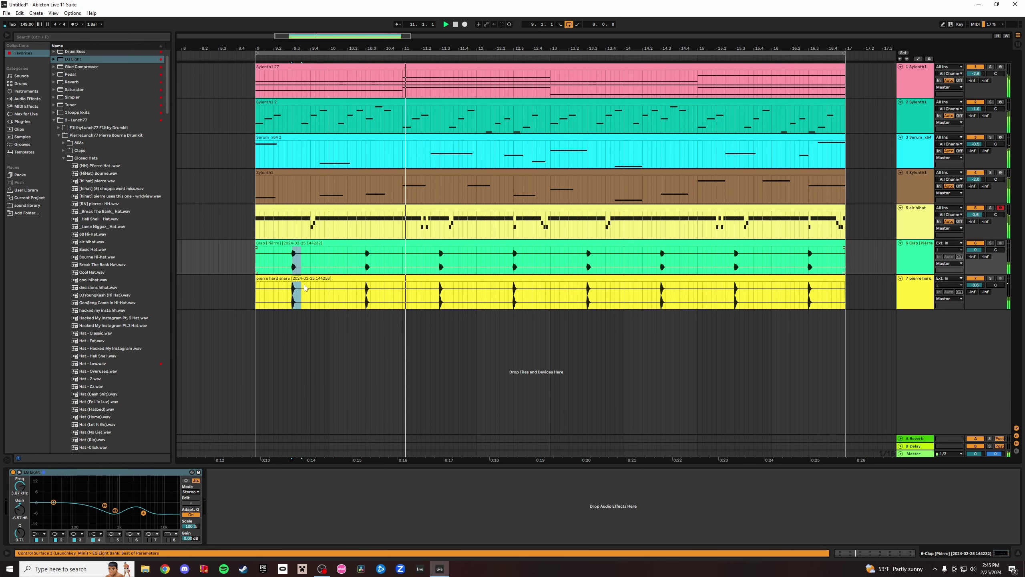
{"action": "left_click", "coordinate": [279, 243]}
{"action": "key", "text": "space"}
{"action": "key", "text": "space"}
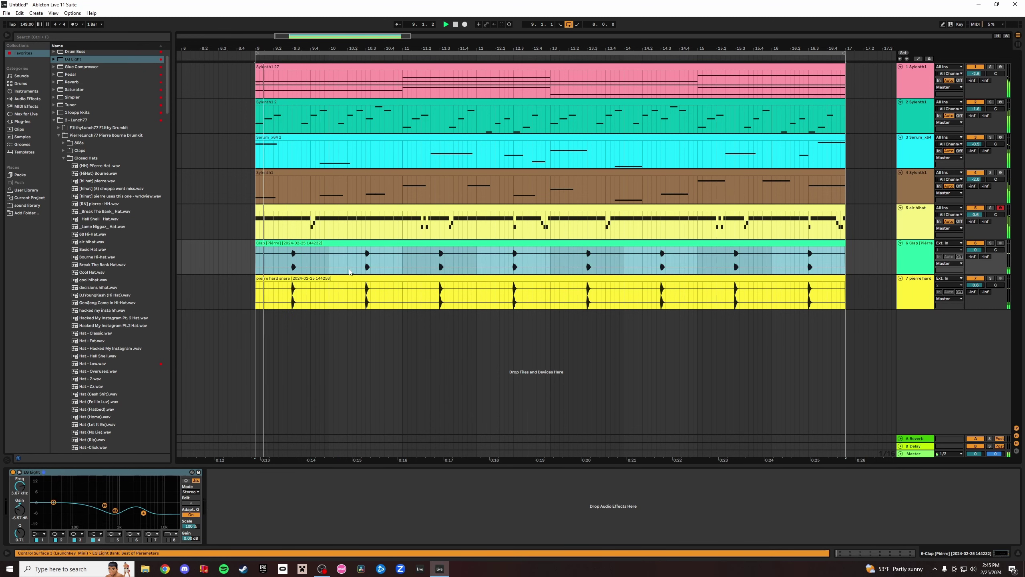
{"action": "left_click", "coordinate": [344, 265]}
{"action": "left_click_drag", "start_coordinate": [338, 265], "coordinate": [356, 286]}
{"action": "key", "text": "ctrl+e"}
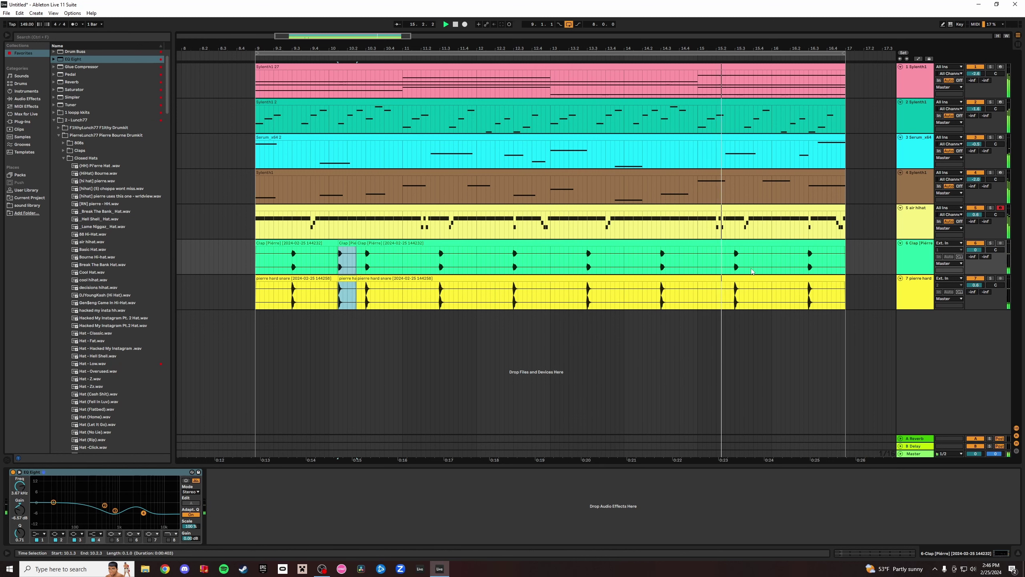
Add the same extra clap and snare hit at 15.4.3.
{"action": "left_click", "coordinate": [761, 260]}
{"action": "key", "text": "ctrl+v"}
{"action": "key", "text": "Right"}
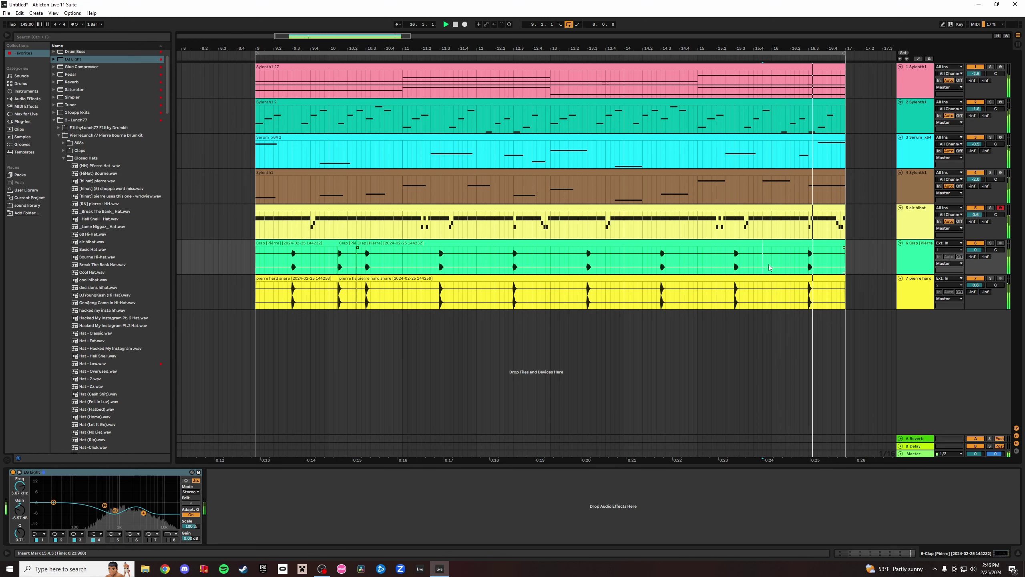
Consolidate the clap and snare tracks from 9.1.1 to 17.1.1 into one clip each and play the loop.
{"action": "left_click", "coordinate": [836, 278]}
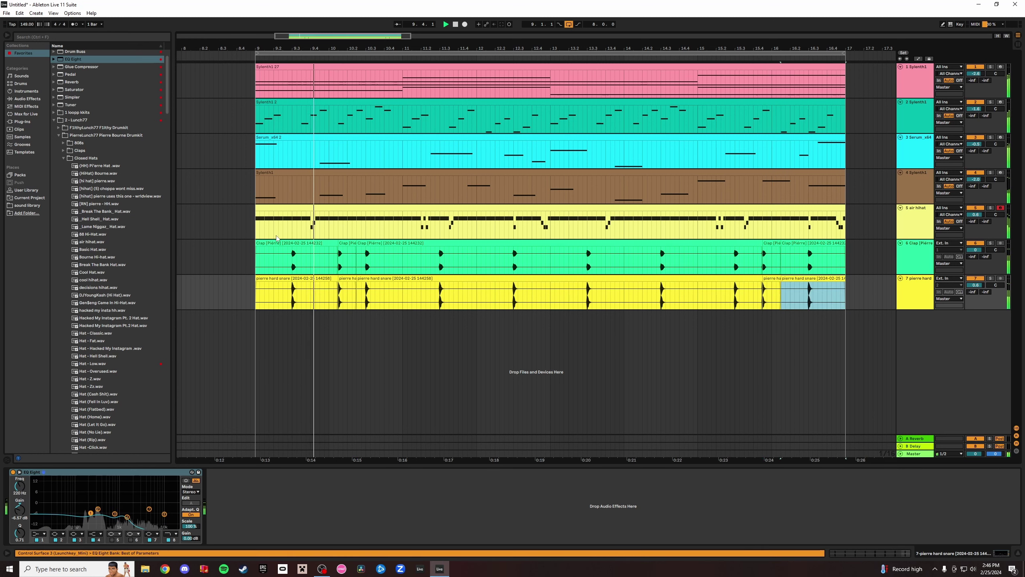
{"action": "left_click", "coordinate": [290, 244], "text": "shift"}
{"action": "key", "text": "Right"}
{"action": "key", "text": "Left"}
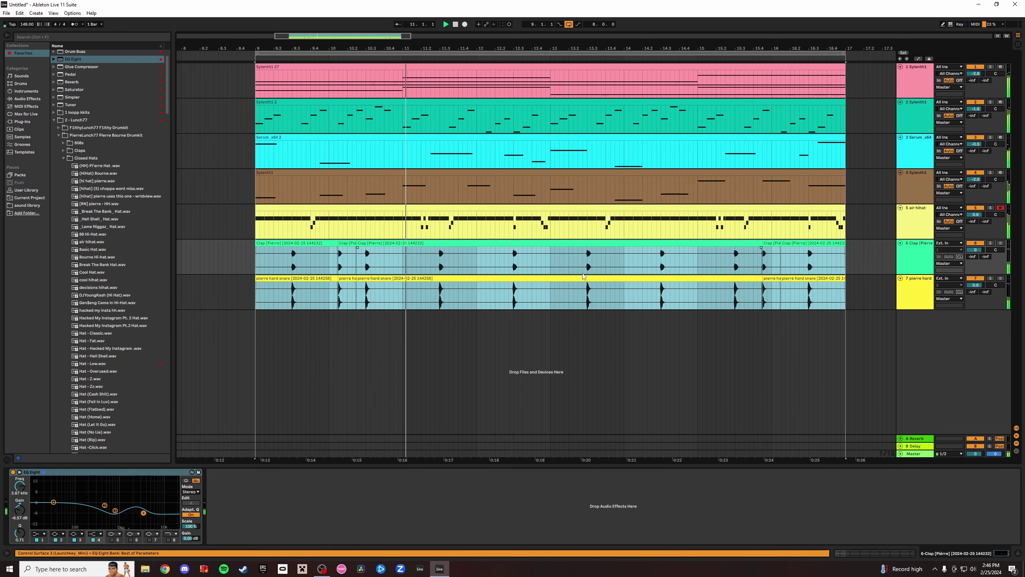
{"action": "key", "text": "ctrl+j"}
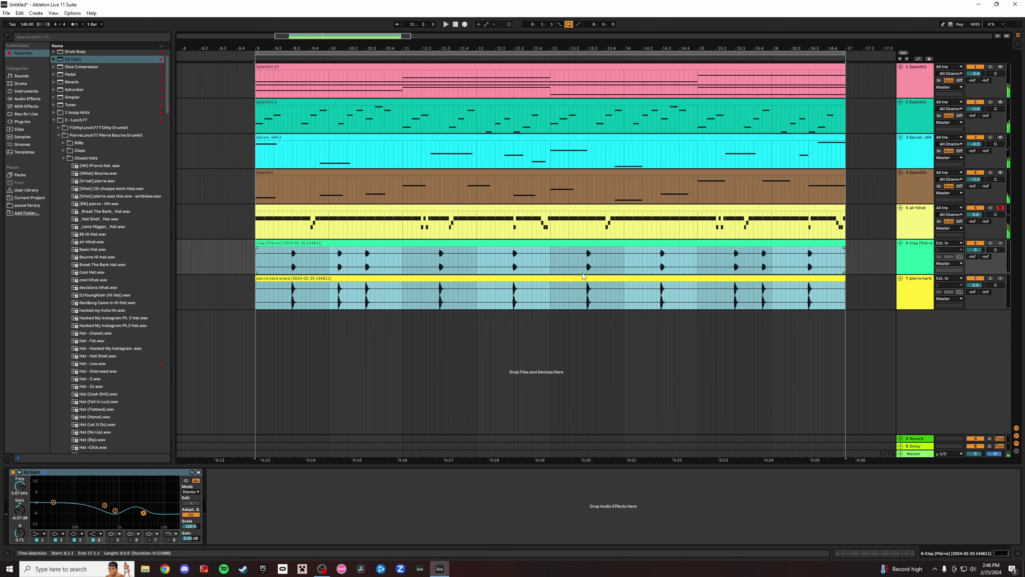
{"action": "key", "text": "space"}
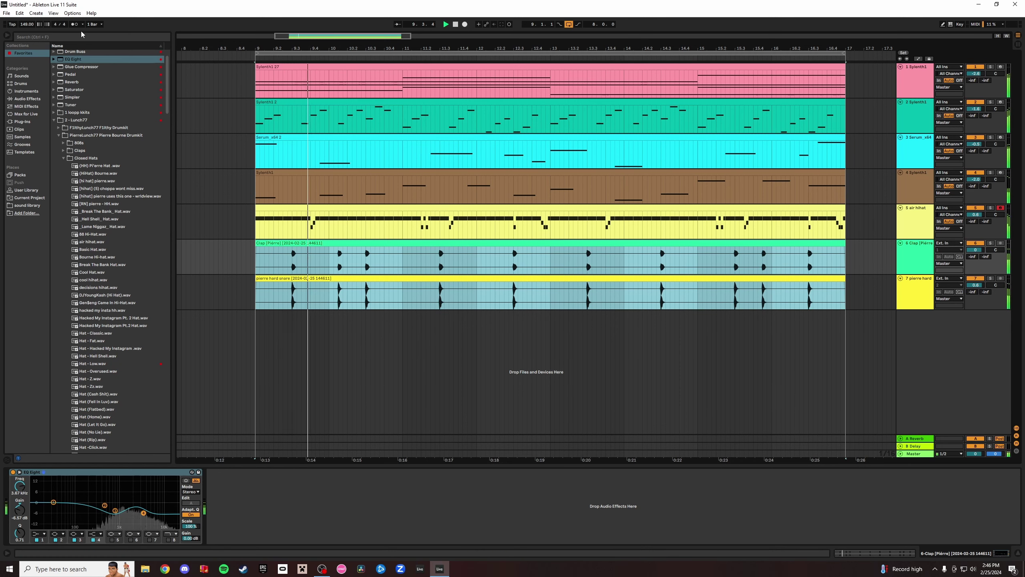
Search the browser for "icytwat" and place Open Hat - ICYTWAT(sorry).wav on a new track at 9.1.1, playing it with the loop.
{"action": "left_click", "coordinate": [89, 37]}
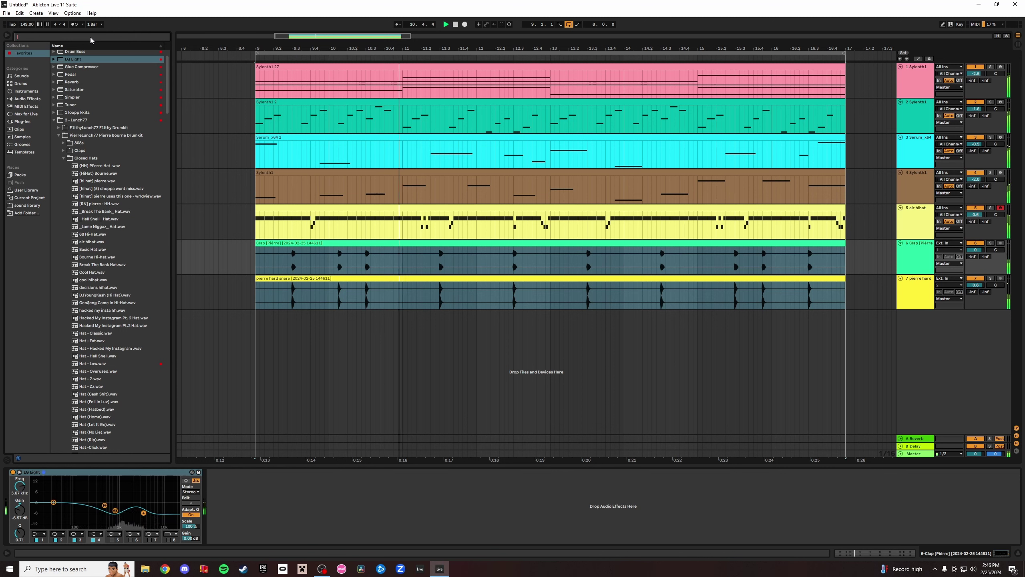
{"action": "type", "text": "icytwat"}
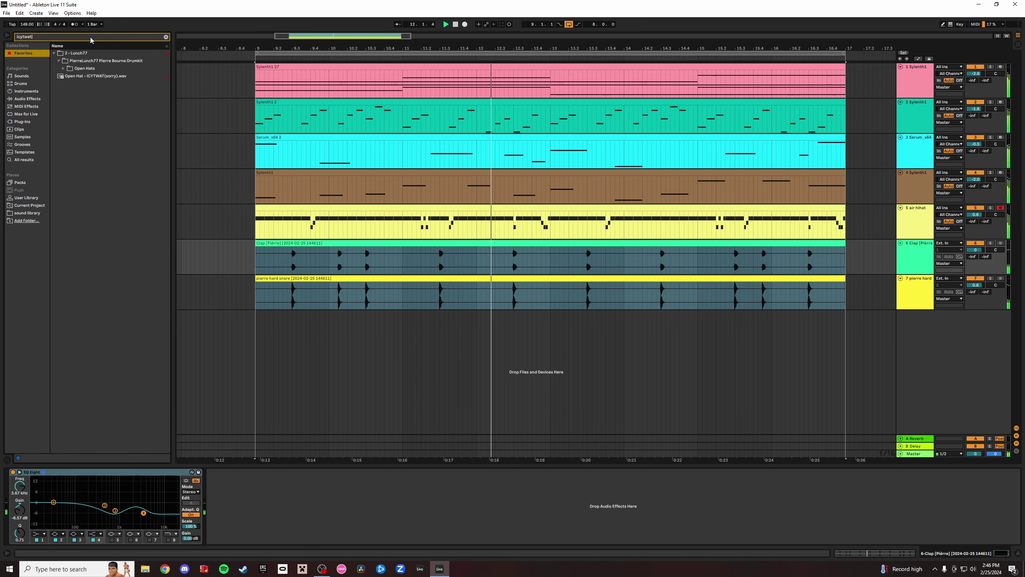
{"action": "left_click_drag", "start_coordinate": [89, 77], "coordinate": [256, 331]}
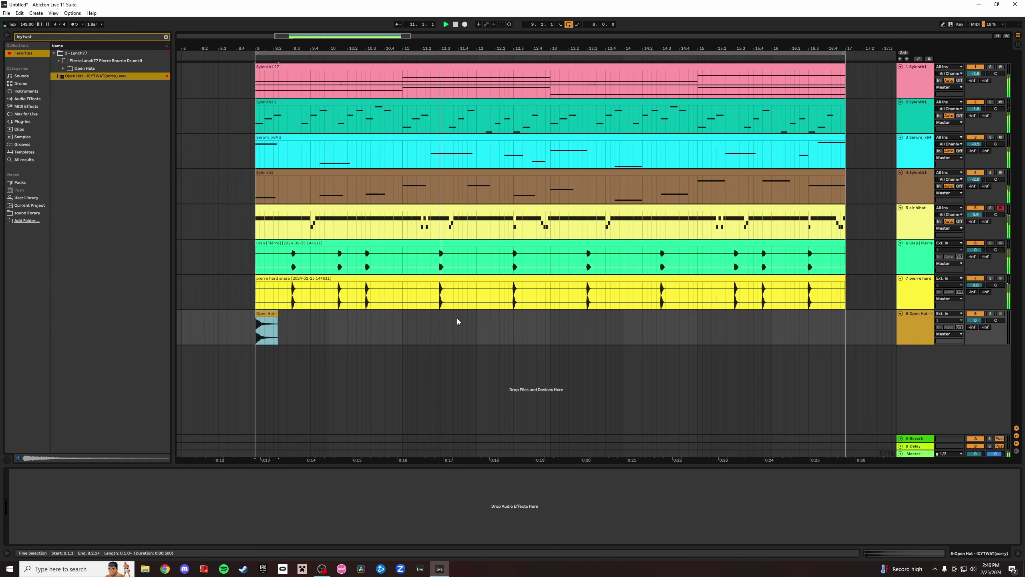
{"action": "key", "text": "space"}
{"action": "key", "text": "space"}
{"action": "key", "text": "space"}
{"action": "key", "text": "space"}
Move the open hat sample to 11.1.1 and place a copy of it at 15.1.1.
{"action": "left_click_drag", "start_coordinate": [262, 314], "coordinate": [413, 316]}
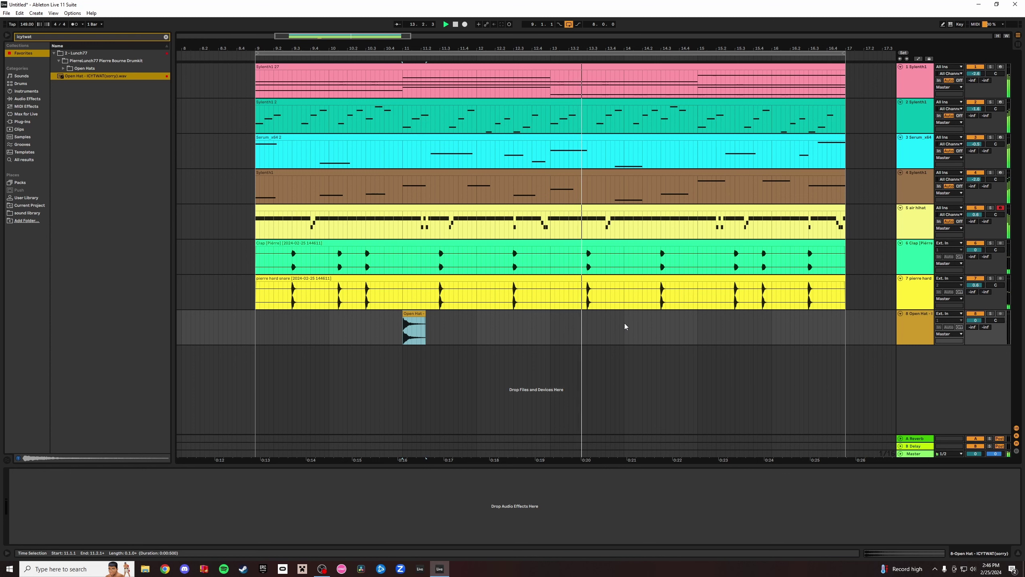
{"action": "left_click", "coordinate": [698, 327]}
{"action": "key", "text": "ctrl+v"}
Consolidate the open hat track from 9.1.1 to 17.1.1 into one clip.
{"action": "left_click", "coordinate": [833, 320]}
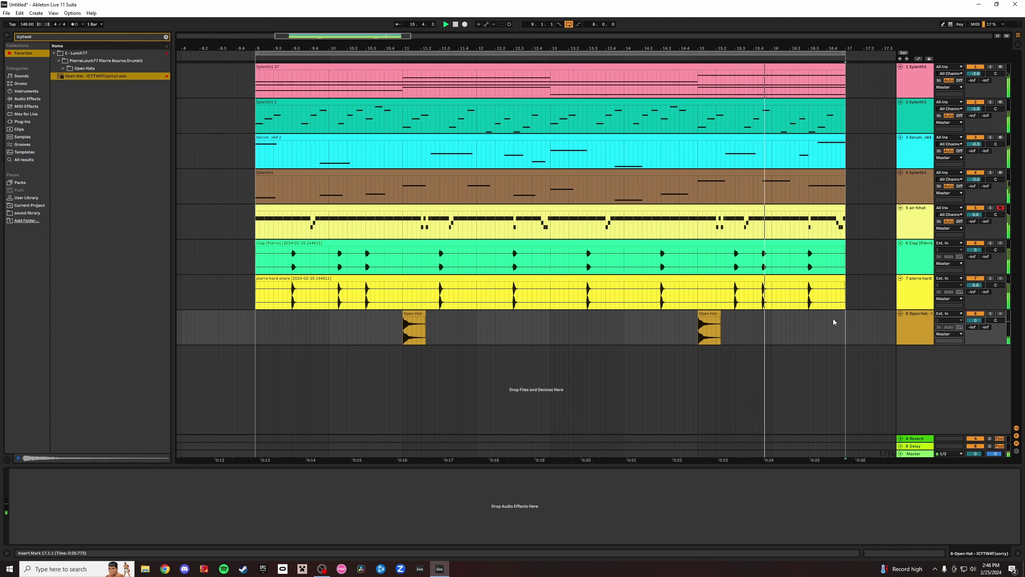
{"action": "left_click", "coordinate": [258, 320], "text": "shift"}
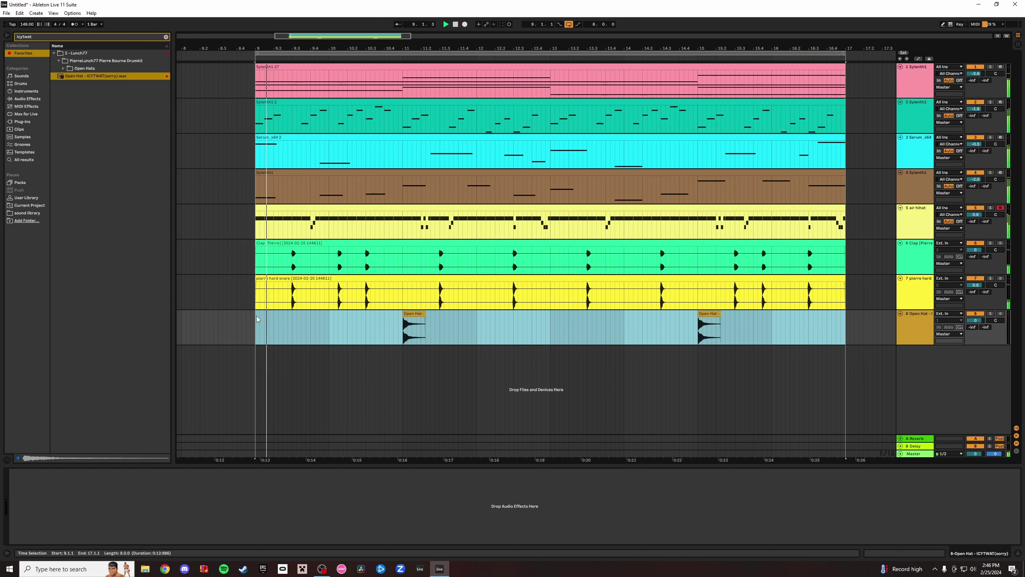
{"action": "key", "text": "ctrl+j"}
Clear the browser search, add EQ Eight to the open hat track and cut its highs, with a band at 1000 Hz and -1.81 dB.
{"action": "left_click", "coordinate": [166, 37]}
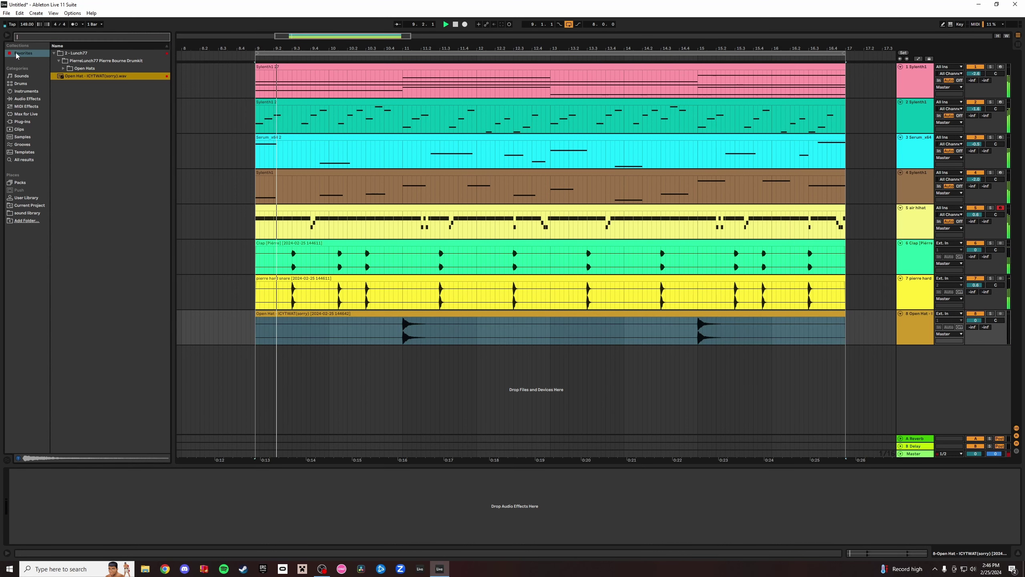
{"action": "left_click_drag", "start_coordinate": [73, 59], "coordinate": [134, 513]}
{"action": "key", "text": "space"}
{"action": "key", "text": "space"}
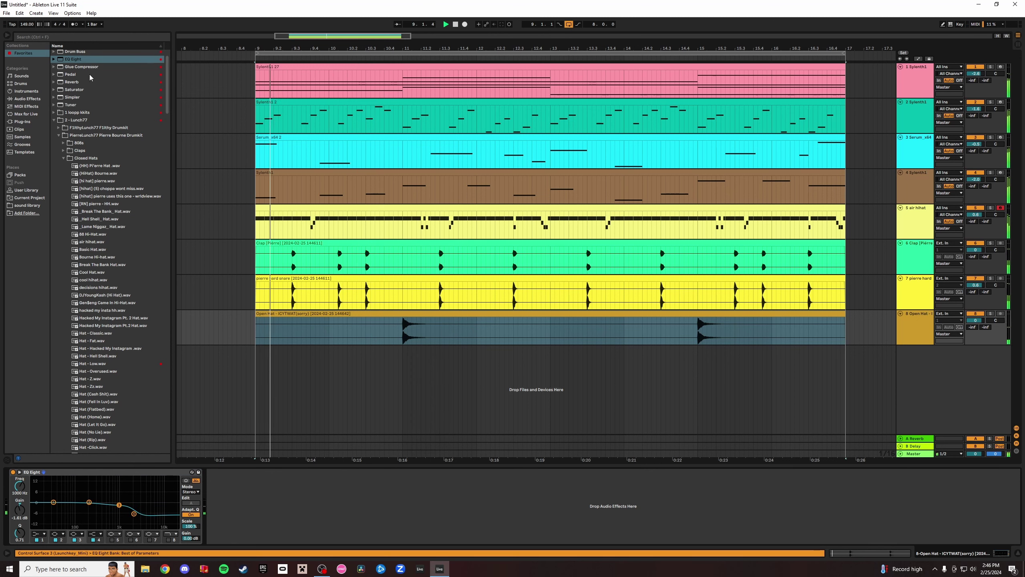
Add Reverb to the open hat track, with its input filter at 299 Hz and Dry/Wet at about 66%.
{"action": "double_click", "coordinate": [72, 82]}
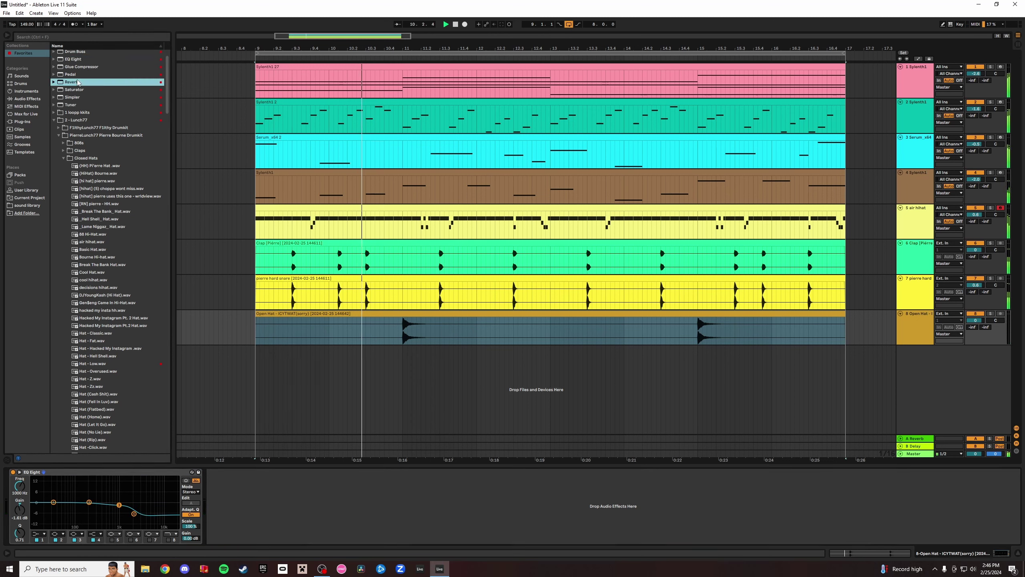
{"action": "left_click_drag", "start_coordinate": [227, 500], "coordinate": [221, 503]}
{"action": "key", "text": "space"}
{"action": "key", "text": "space"}
{"action": "left_click_drag", "start_coordinate": [400, 487], "coordinate": [352, 544]}
Set the Reverb's Density to Mid, Smooth to Slow, Predelay to 1.14 ms and Decay to about 3.2 s.
{"action": "left_click", "coordinate": [375, 534]}
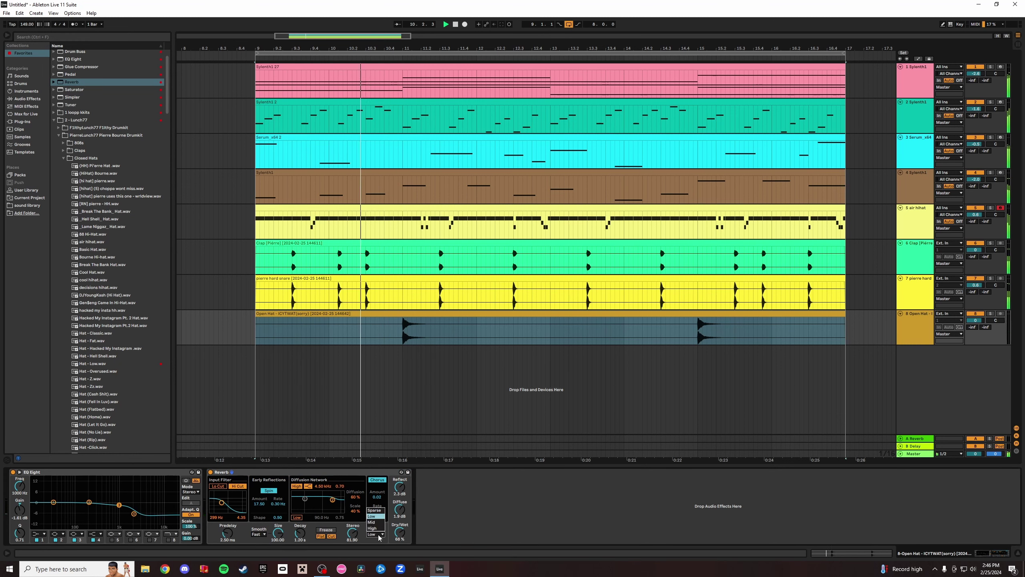
{"action": "left_click", "coordinate": [375, 524]}
{"action": "left_click", "coordinate": [257, 535]}
{"action": "left_click", "coordinate": [256, 543]}
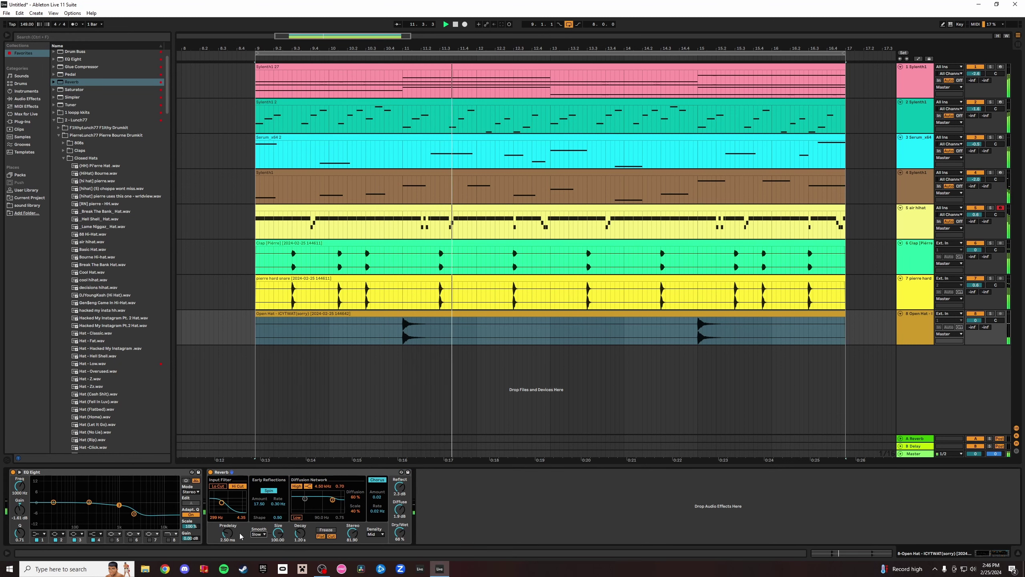
{"action": "left_click_drag", "start_coordinate": [228, 537], "coordinate": [301, 521]}
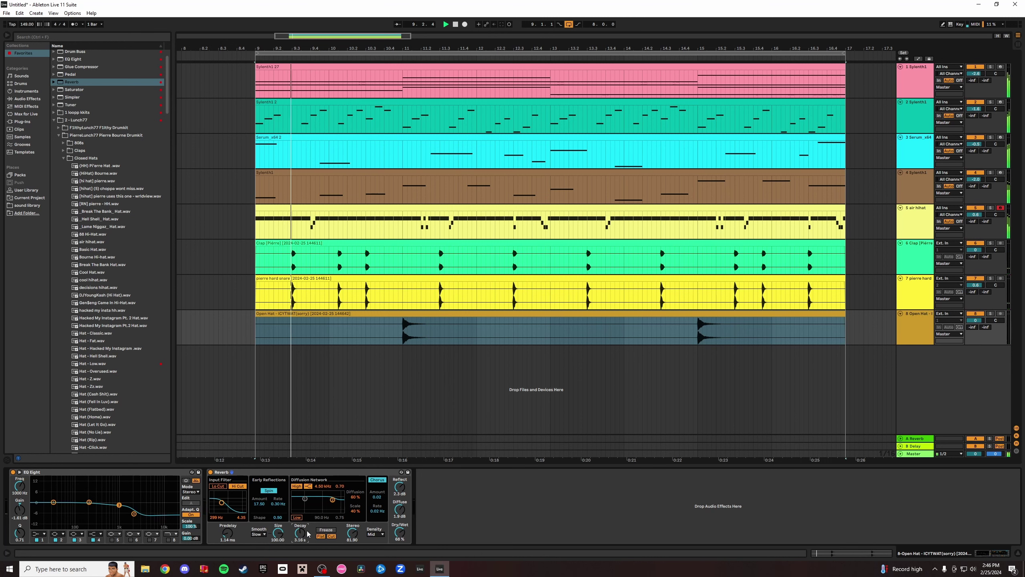
Solo the open hat track to hear its reverb, and unsolo it to hear it with the full loop.
{"action": "left_click", "coordinate": [991, 315]}
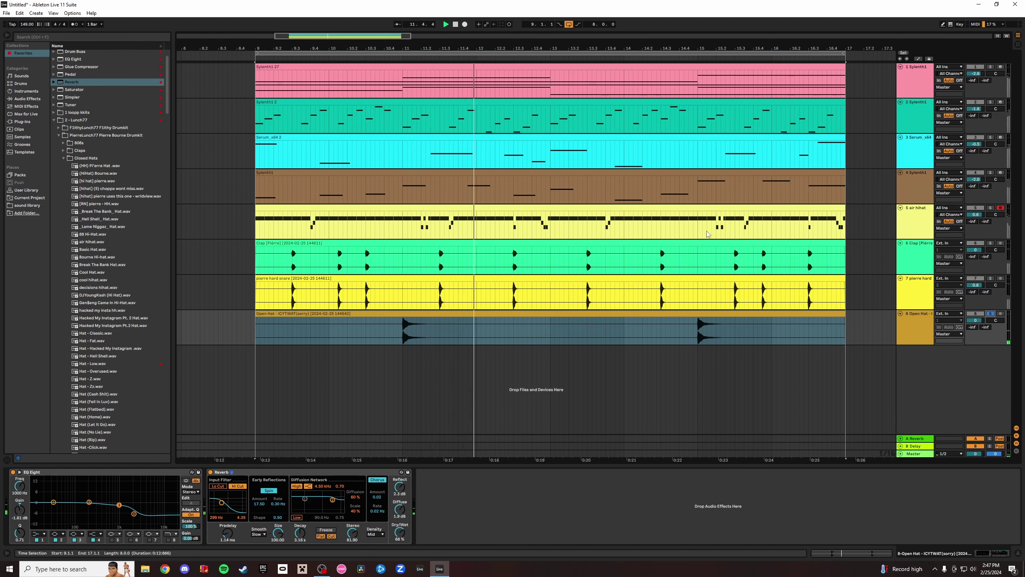
{"action": "key", "text": "space"}
{"action": "key", "text": "space"}
{"action": "left_click", "coordinate": [991, 314]}
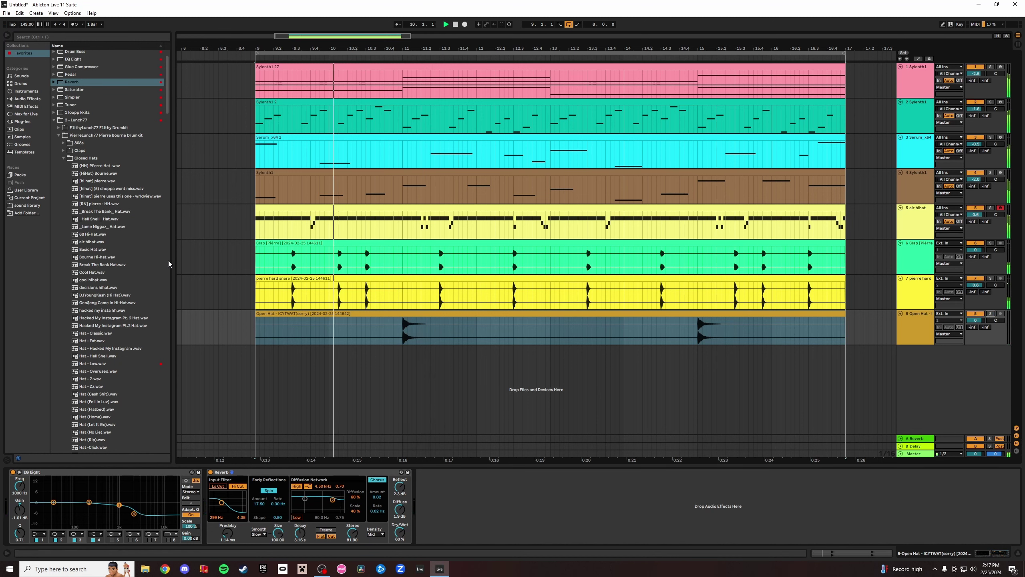
Add Delay after the Reverb on the open hat track and set its left delay time to 6 sixteenths.
{"action": "scroll", "coordinate": [65, 80], "scroll_direction": "up", "scroll_amount": 3}
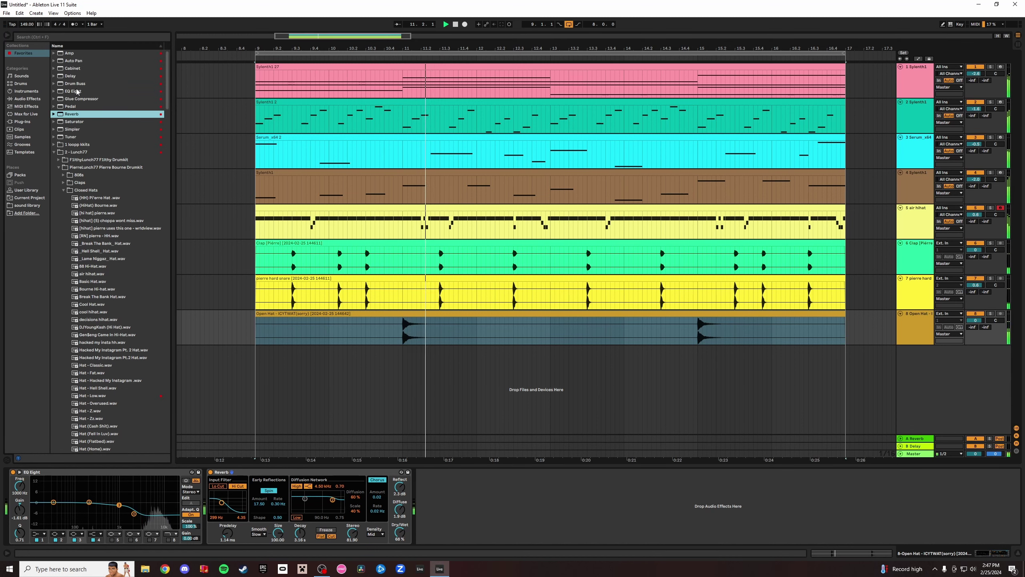
{"action": "left_click_drag", "start_coordinate": [69, 76], "coordinate": [496, 498]}
{"action": "left_click", "coordinate": [461, 498]}
{"action": "left_click", "coordinate": [442, 501]}
{"action": "left_click", "coordinate": [433, 505]}
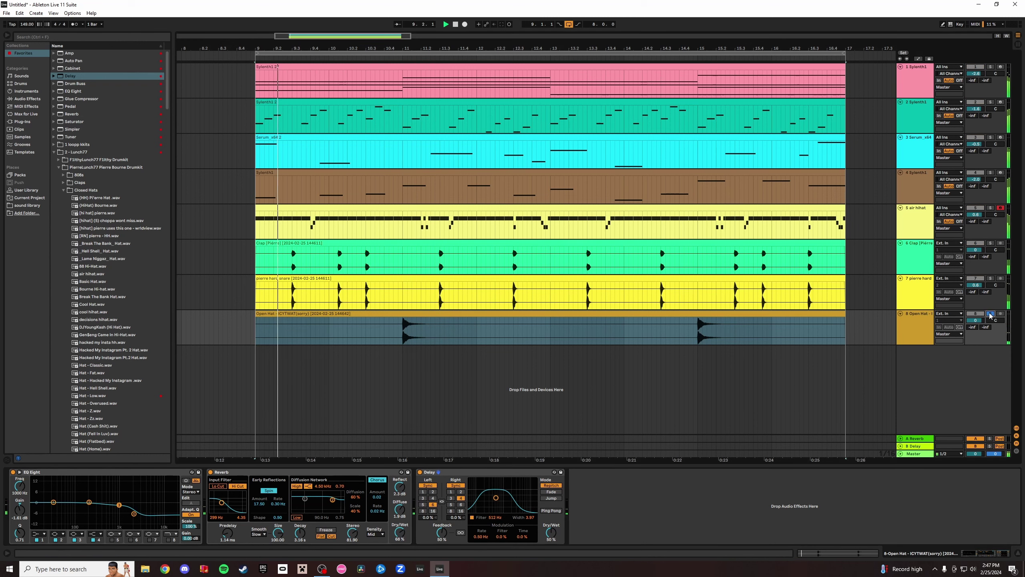
Play the soloed open hat from 11.1.1 and set the Delay's filter to about 660 Hz with a wider band.
{"action": "left_click", "coordinate": [402, 328]}
{"action": "key", "text": "space"}
{"action": "key", "text": "space"}
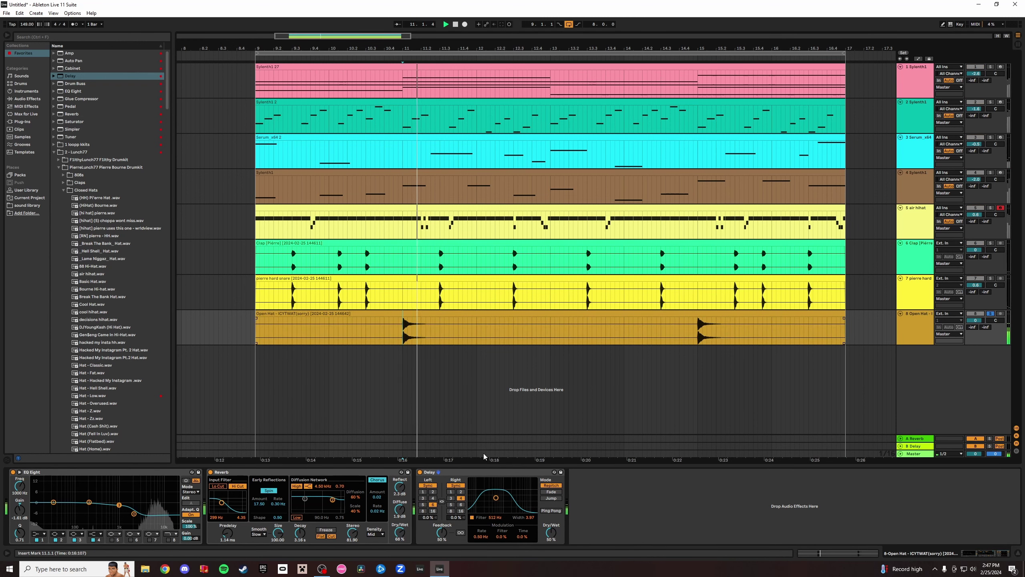
{"action": "left_click_drag", "start_coordinate": [497, 498], "coordinate": [499, 495]}
{"action": "key", "text": "space"}
{"action": "key", "text": "space"}
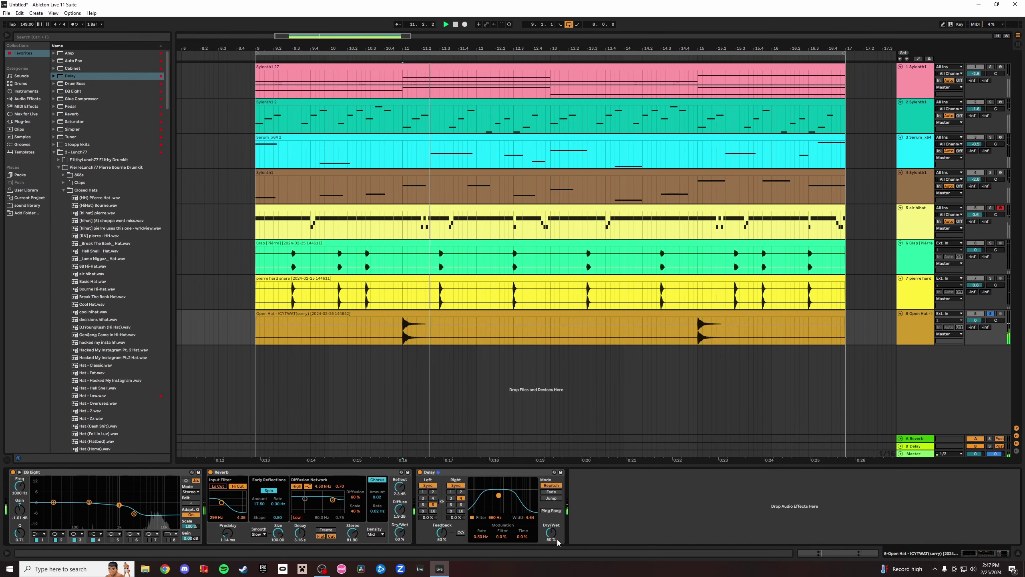
Set the Delay's Dry/Wet and Feedback to 60% and replay the open hat.
{"action": "left_click_drag", "start_coordinate": [552, 534], "coordinate": [552, 526]}
{"action": "left_click_drag", "start_coordinate": [447, 534], "coordinate": [445, 525]}
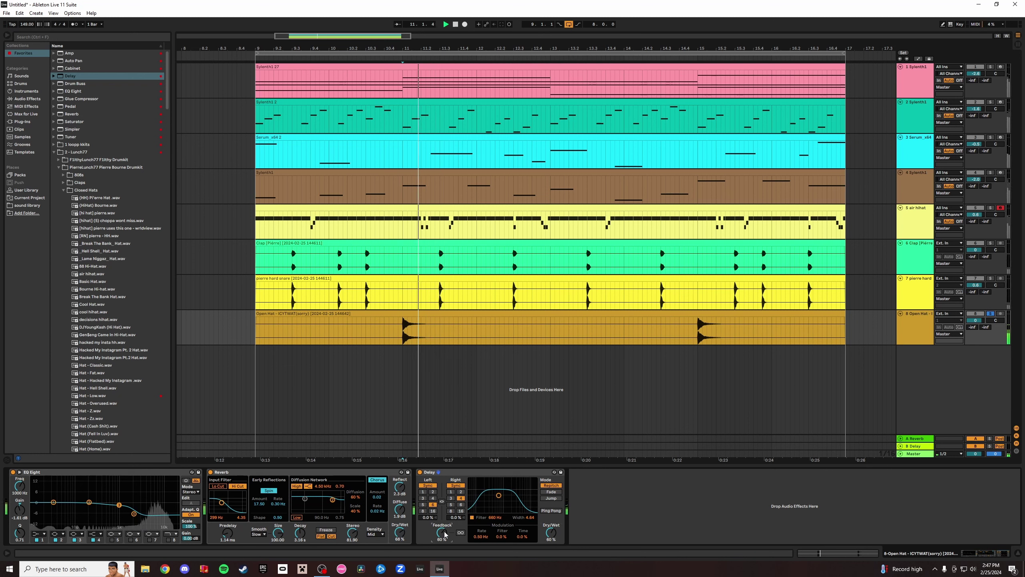
{"action": "key", "text": "space"}
{"action": "key", "text": "space"}
Try the Delay's right delay time at 5 and at 8 sixteenths, replaying the soloed open hat from 11.1.1.
{"action": "left_click", "coordinate": [451, 505]}
{"action": "key", "text": "space"}
{"action": "key", "text": "space"}
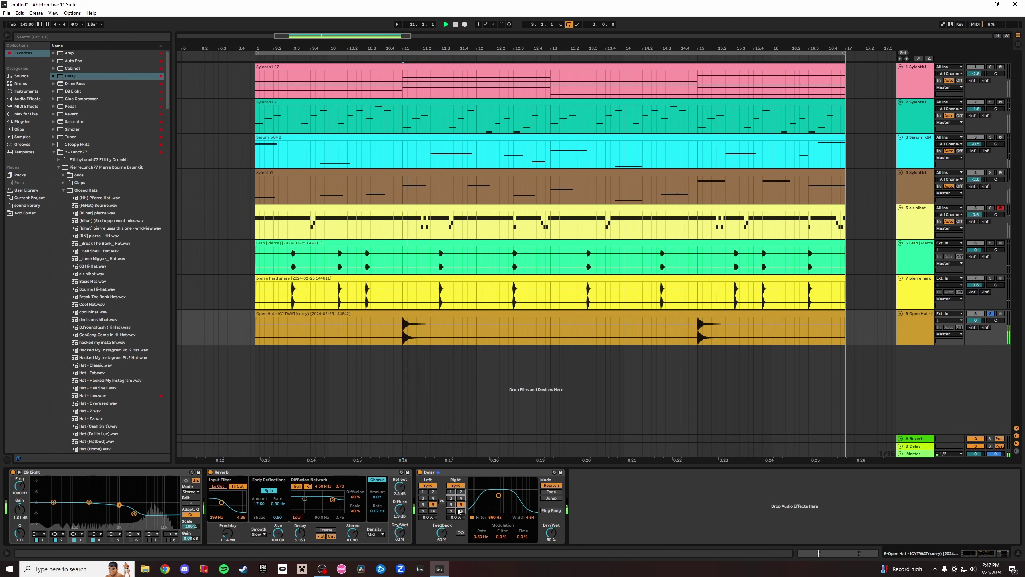
{"action": "key", "text": "space"}
{"action": "key", "text": "space"}
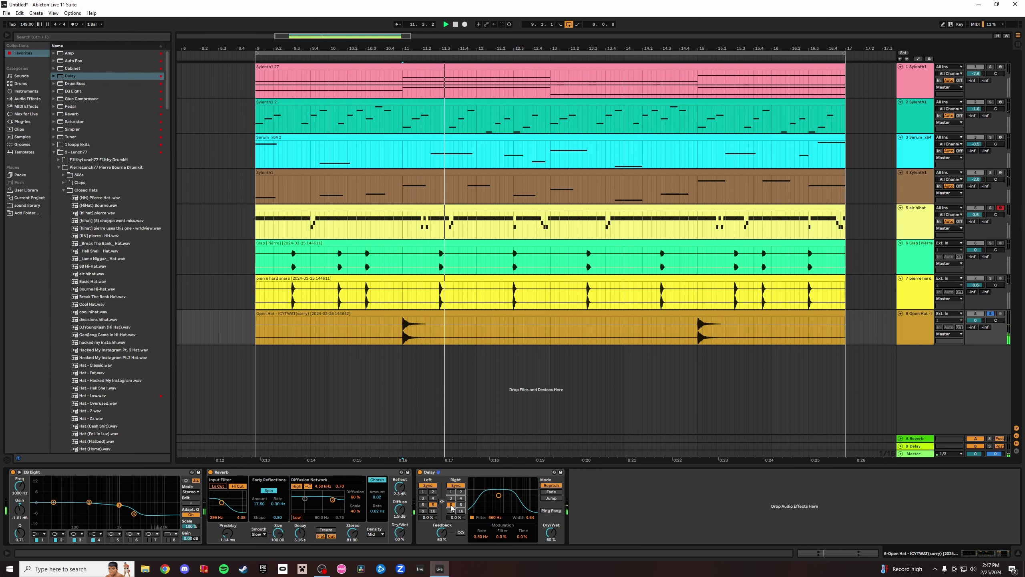
{"action": "left_click", "coordinate": [452, 511]}
{"action": "key", "text": "space"}
{"action": "key", "text": "space"}
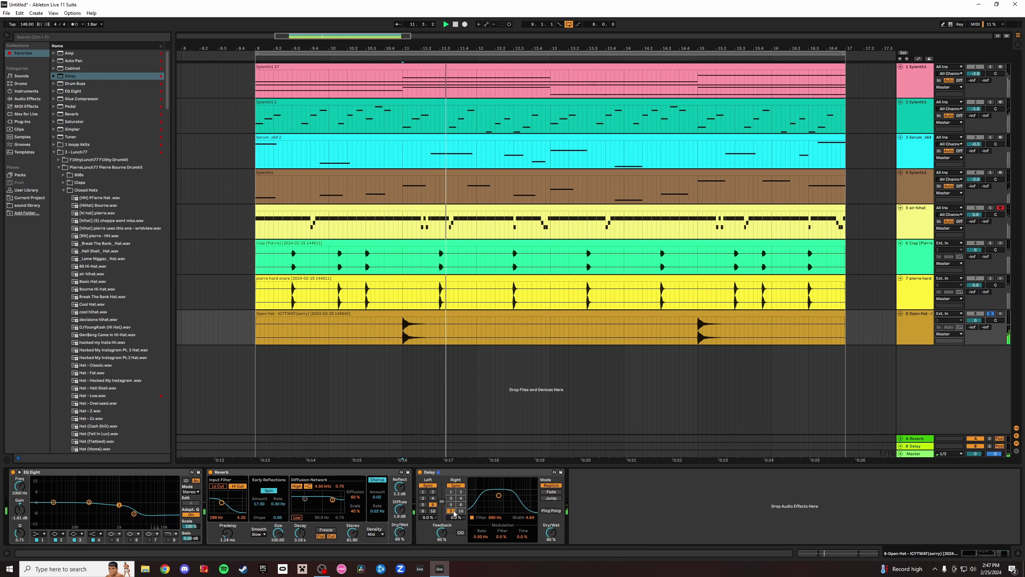
Try the Delay's right delay time at 16 and at 3 sixteenths, replaying the soloed open hat from 11.1.1.
{"action": "left_click", "coordinate": [460, 512]}
{"action": "key", "text": "space"}
{"action": "key", "text": "space"}
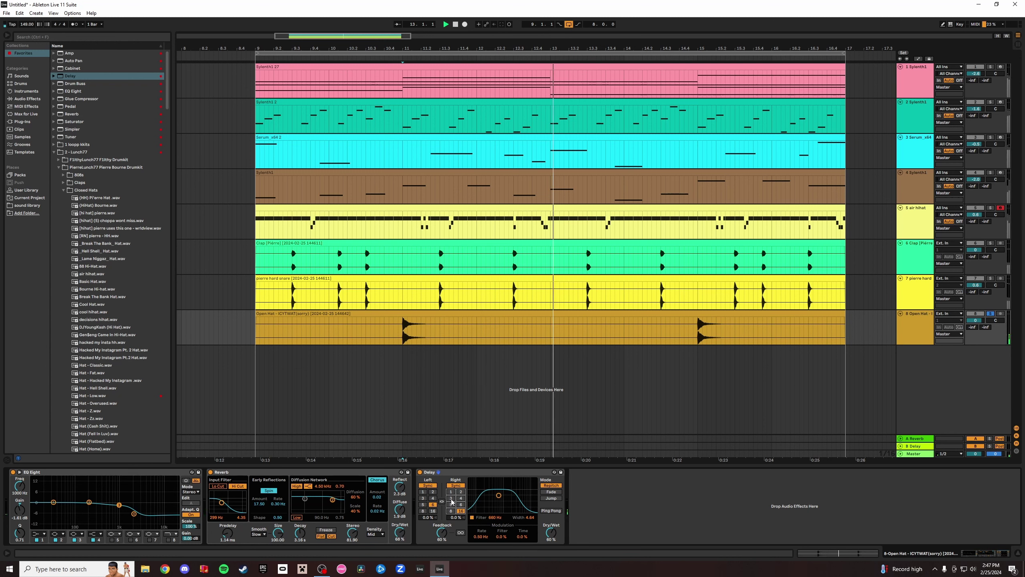
{"action": "left_click", "coordinate": [451, 499]}
{"action": "key", "text": "space"}
{"action": "key", "text": "space"}
{"action": "key", "text": "space"}
{"action": "key", "text": "space"}
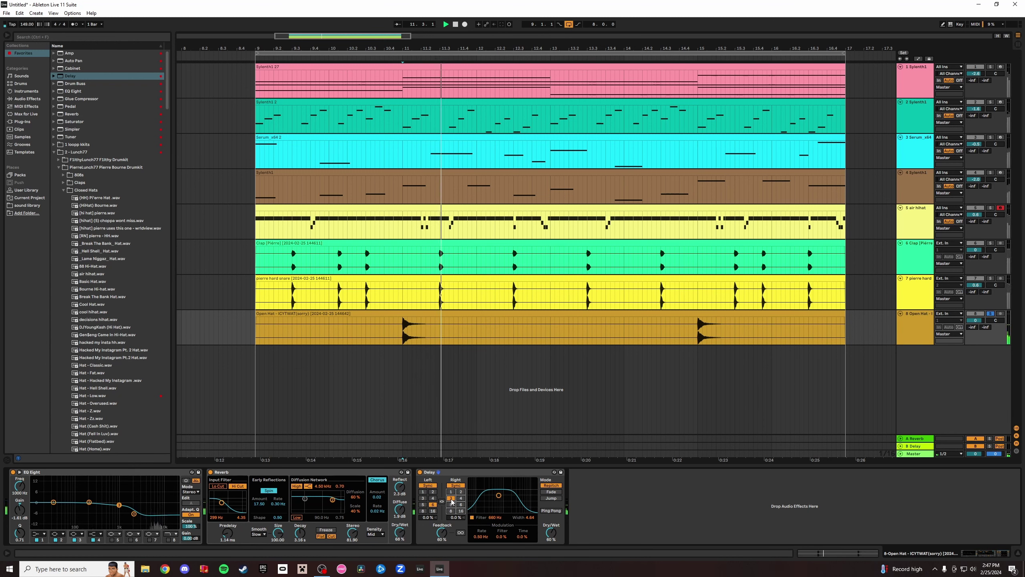
Set the Delay's right delay time to 6 sixteenths and replay the open hat from 11.1.1.
{"action": "left_click", "coordinate": [461, 505]}
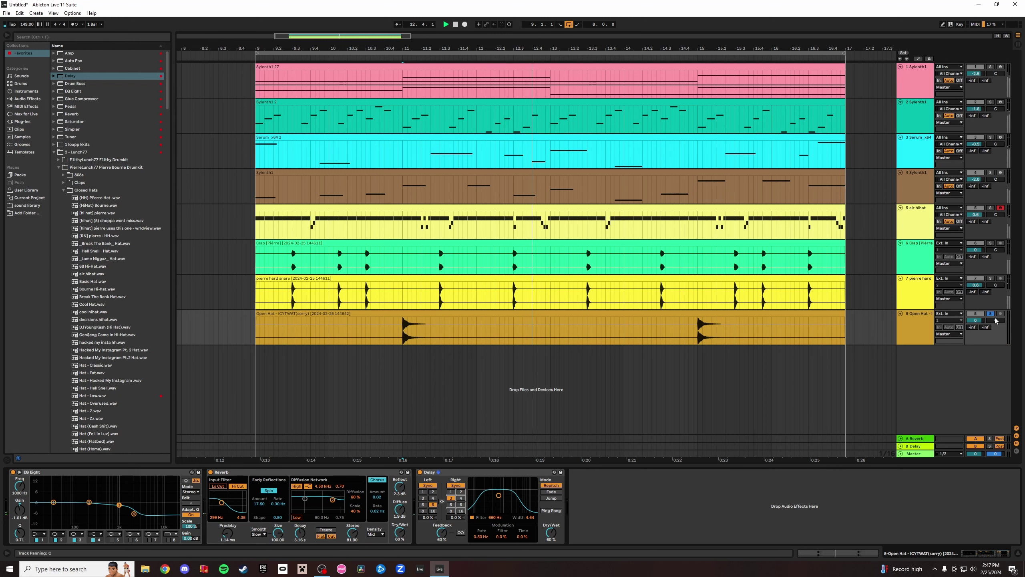
{"action": "key", "text": "space"}
{"action": "key", "text": "space"}
{"action": "key", "text": "space"}
{"action": "key", "text": "space"}
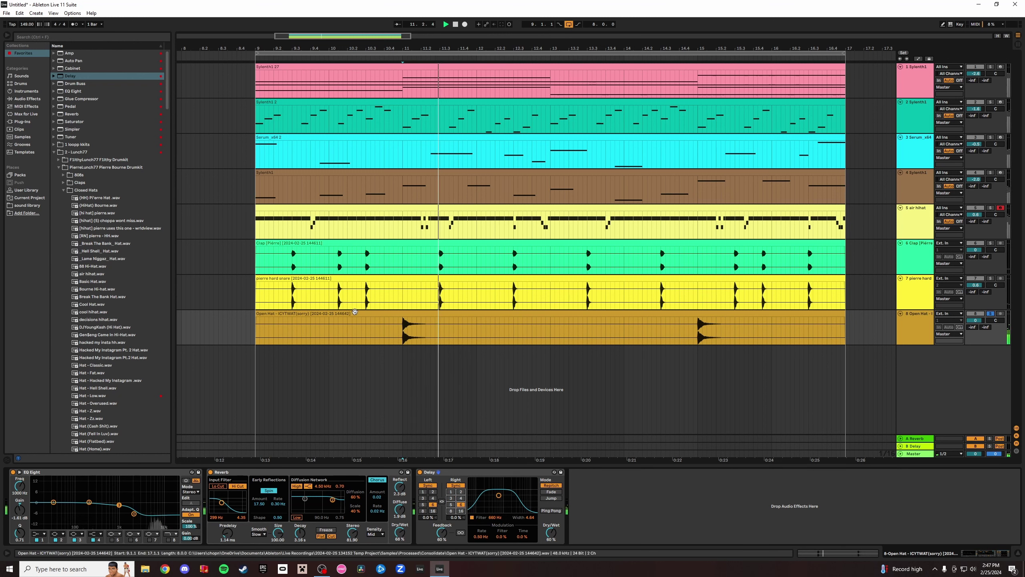
Select the open hat clip and play the loop from 9.1.1.
{"action": "left_click", "coordinate": [683, 314]}
{"action": "key", "text": "space"}
{"action": "key", "text": "space"}
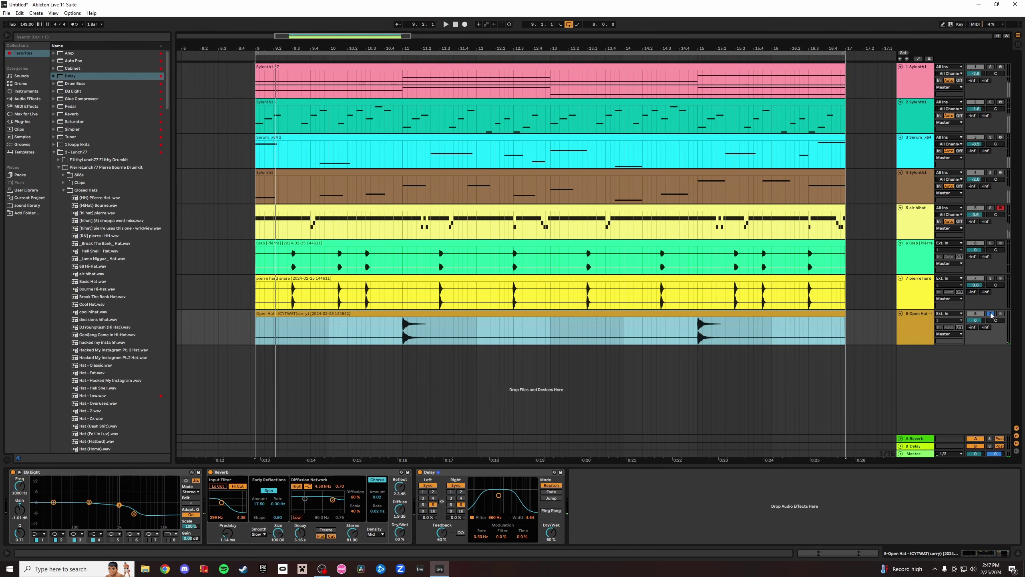
Unsolo the open hat track and set its Delay's filter to 802 Hz with width 5.00 and its feedback to about 66%.
{"action": "left_click", "coordinate": [991, 315]}
{"action": "left_click_drag", "start_coordinate": [499, 496], "coordinate": [501, 494]}
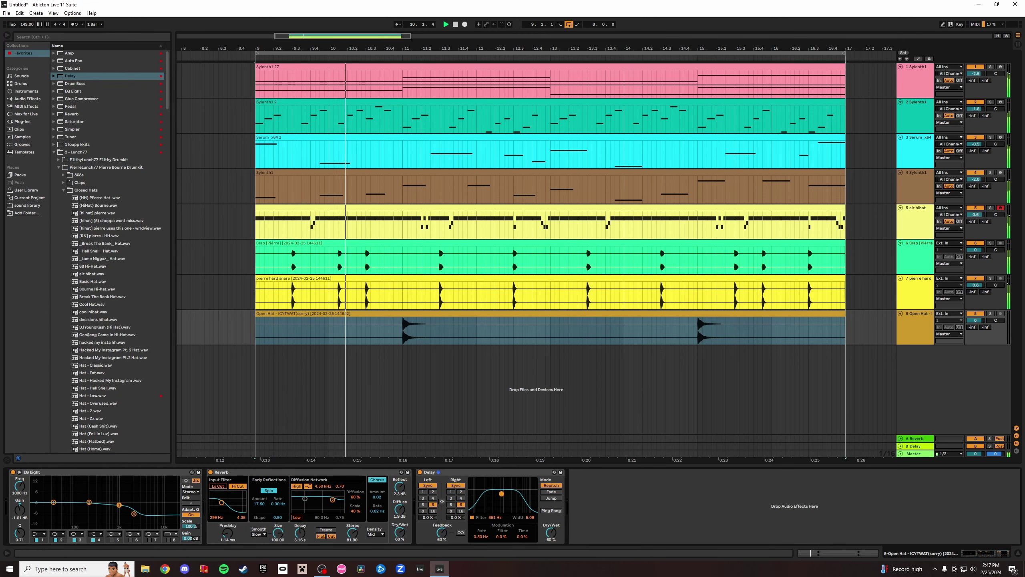
{"action": "left_click_drag", "start_coordinate": [443, 534], "coordinate": [443, 532]}
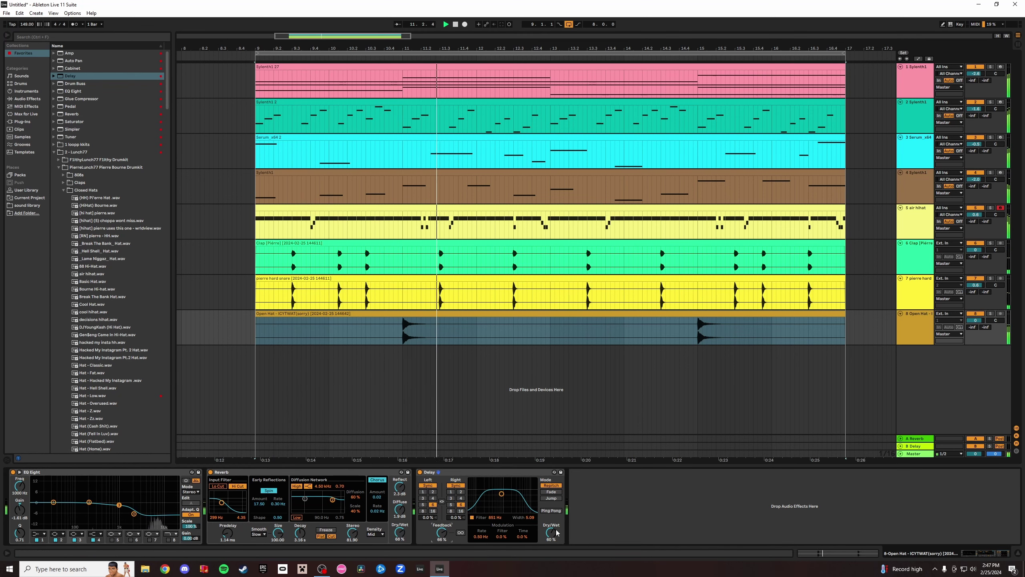
Raise the open hat clip's gain to 6.08 dB while auditioning the loop, and close the clip editor.
{"action": "double_click", "coordinate": [582, 324]}
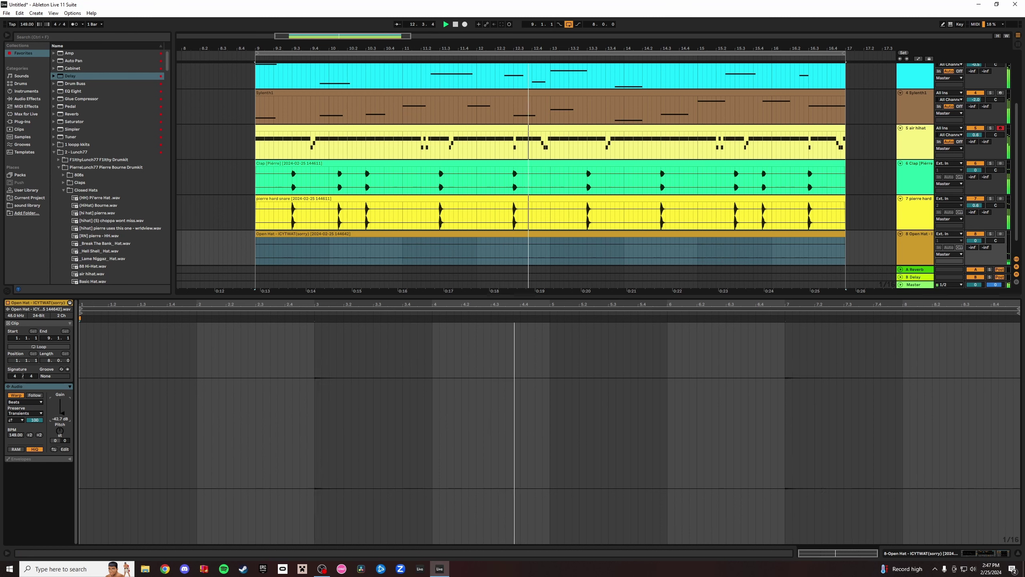
{"action": "left_click_drag", "start_coordinate": [61, 411], "coordinate": [61, 407]}
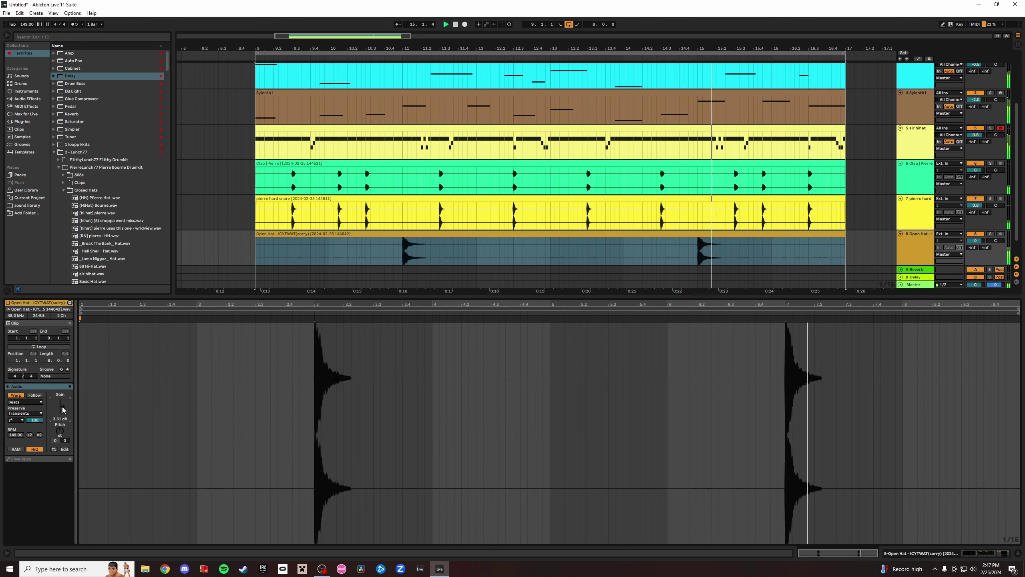
{"action": "key", "text": "space"}
{"action": "left_click_drag", "start_coordinate": [62, 410], "coordinate": [63, 408]}
{"action": "key", "text": "space"}
{"action": "left_click_drag", "start_coordinate": [63, 409], "coordinate": [63, 405]}
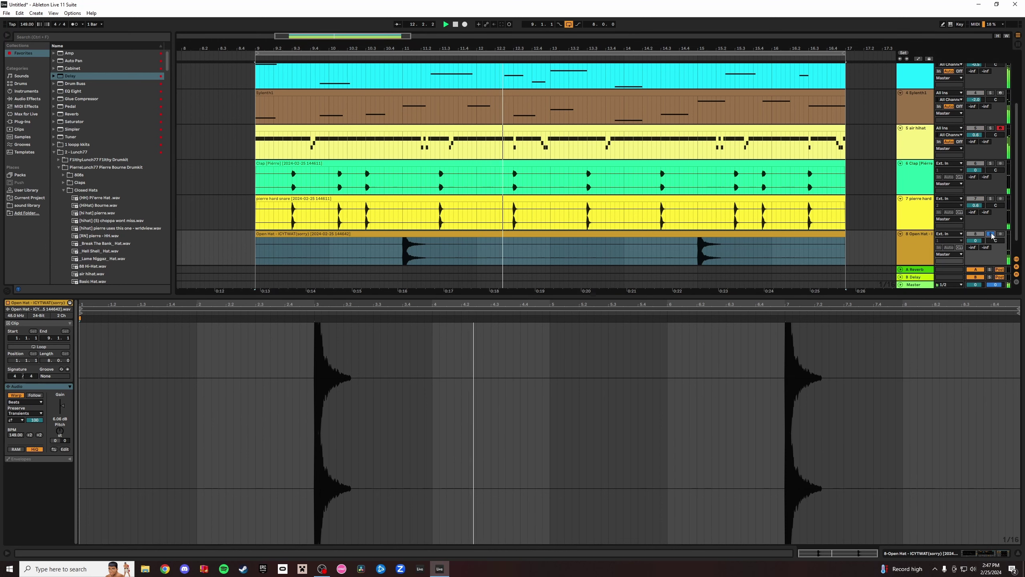
{"action": "left_click", "coordinate": [1018, 553]}
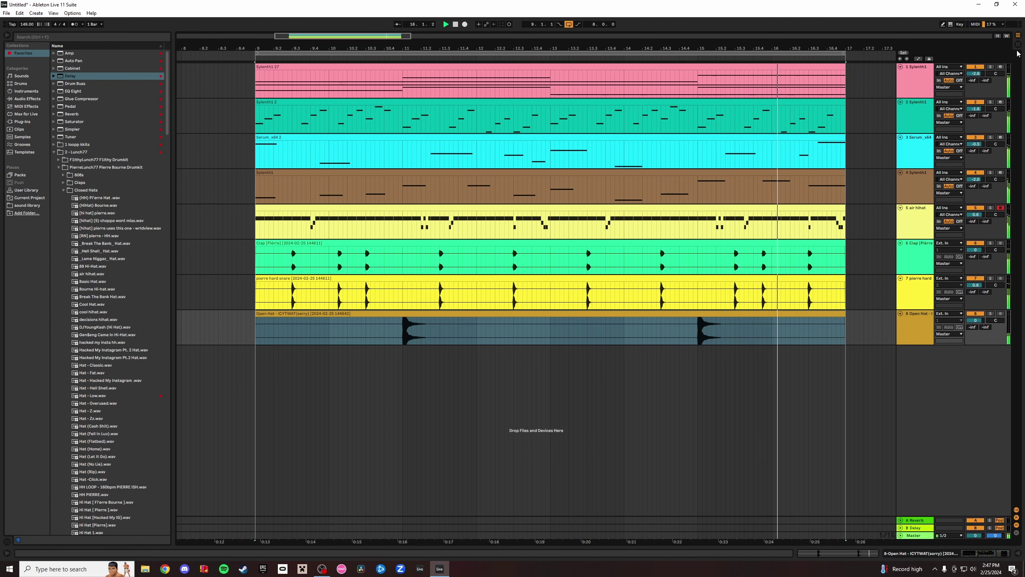
Adjust the open hat track's volume in the session mixer, return to the arrangement and replay the loop from its start.
{"action": "key", "text": "Tab"}
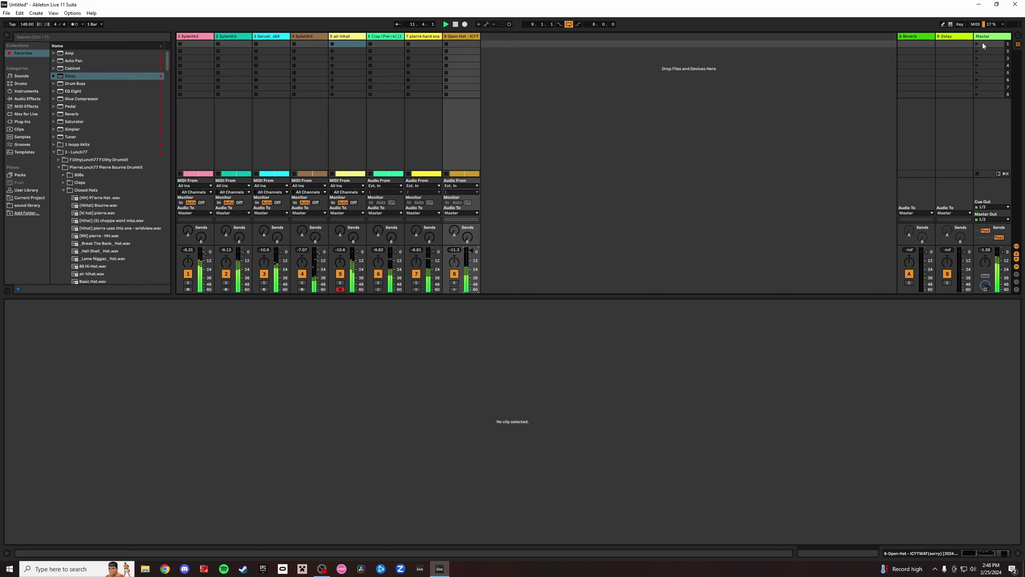
{"action": "key", "text": "Tab"}
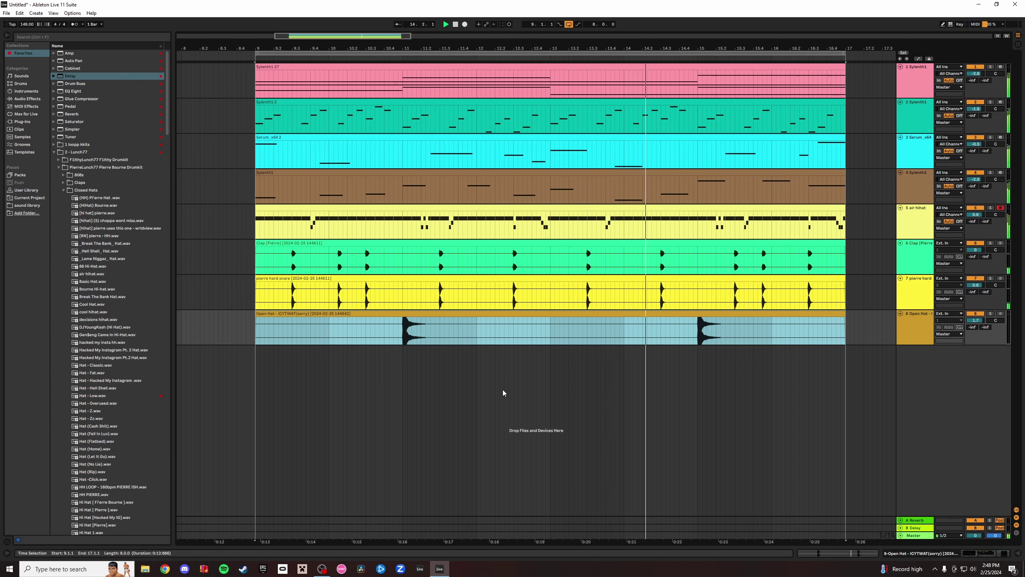
{"action": "left_click", "coordinate": [254, 232]}
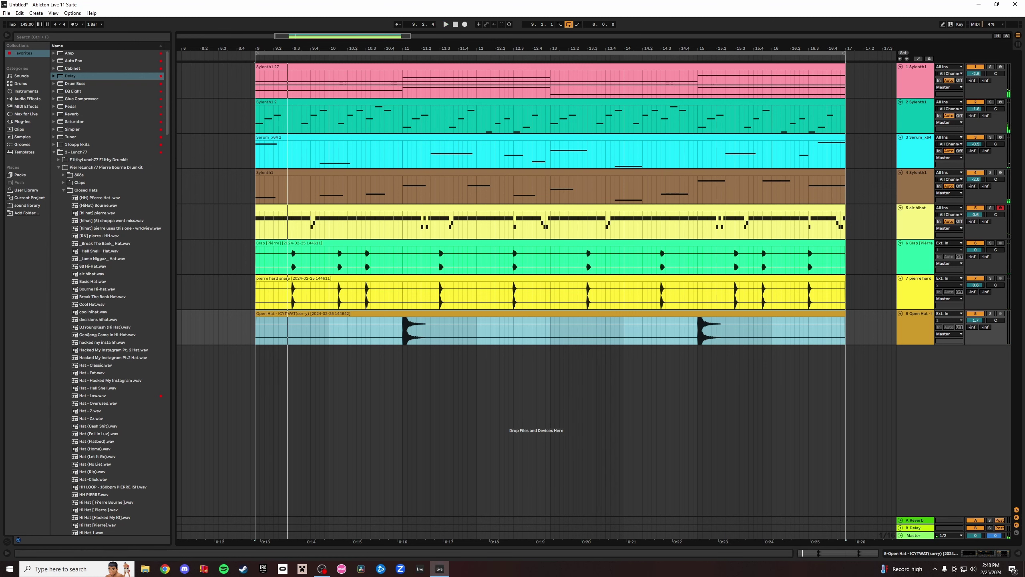
{"action": "left_click", "coordinate": [409, 58]}
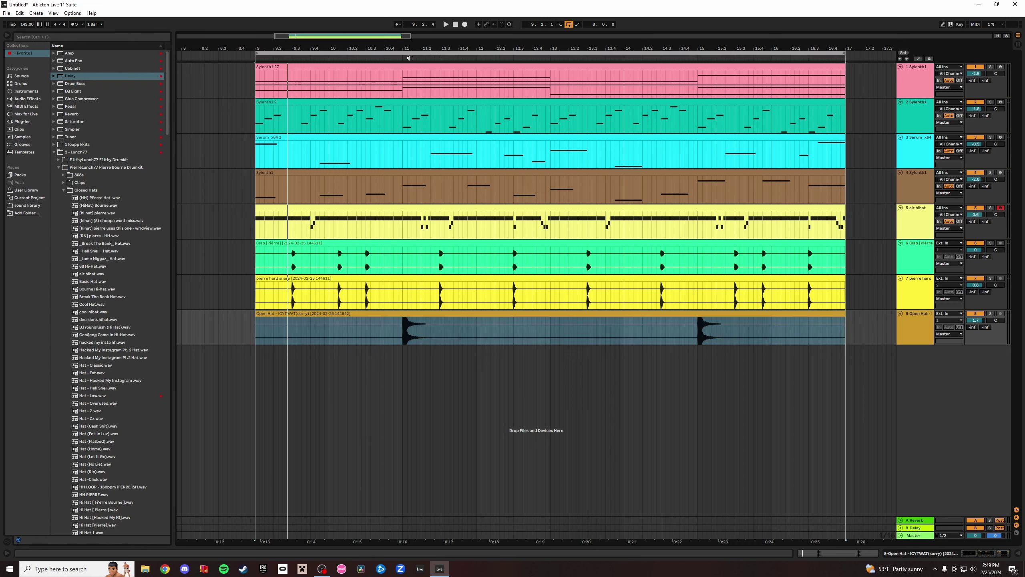
Search the browser for Simpler and add it on a new track below the open hat.
{"action": "left_click", "coordinate": [102, 37]}
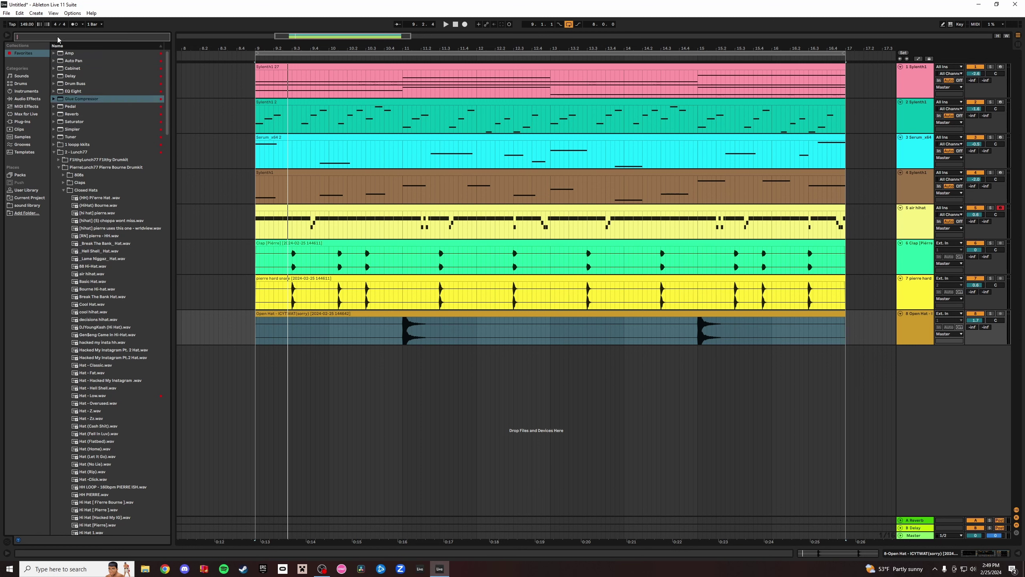
{"action": "type", "text": "simpler"}
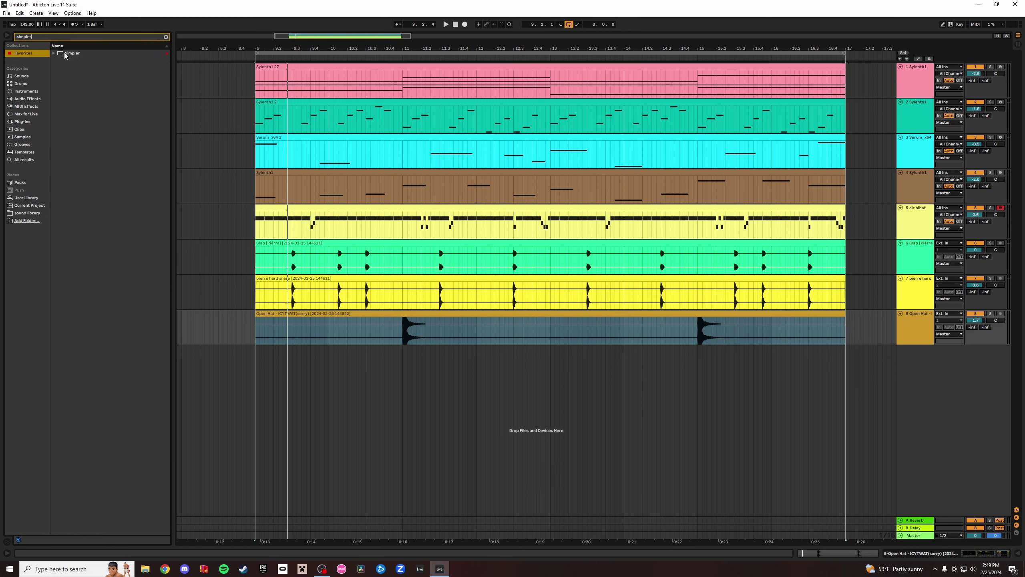
{"action": "left_click_drag", "start_coordinate": [64, 53], "coordinate": [350, 353]}
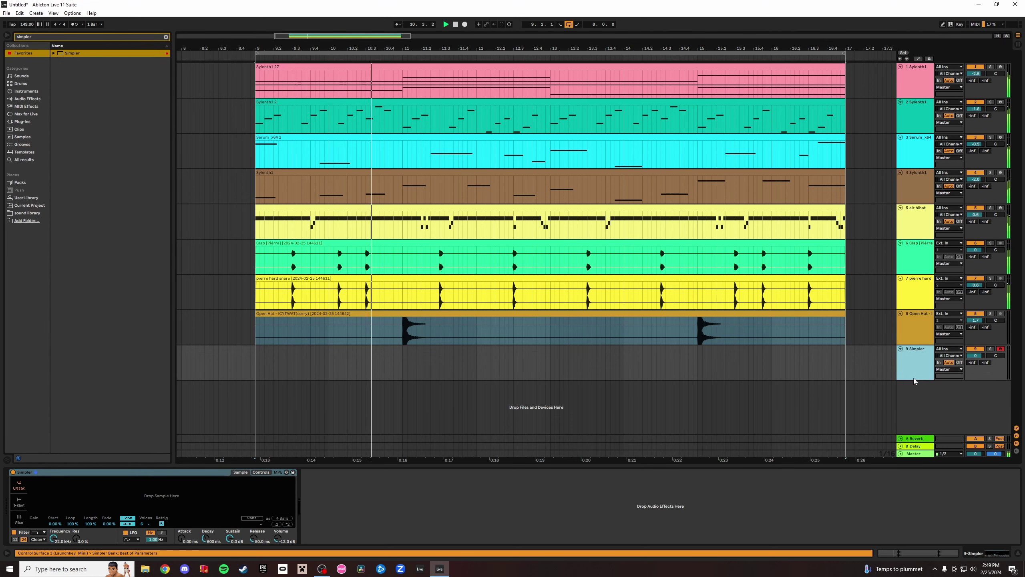
Search the browser for 808, audition samples in the 808s folder and load the 808 (Fell in Luv) sample into Simpler.
{"action": "left_click", "coordinate": [112, 36]}
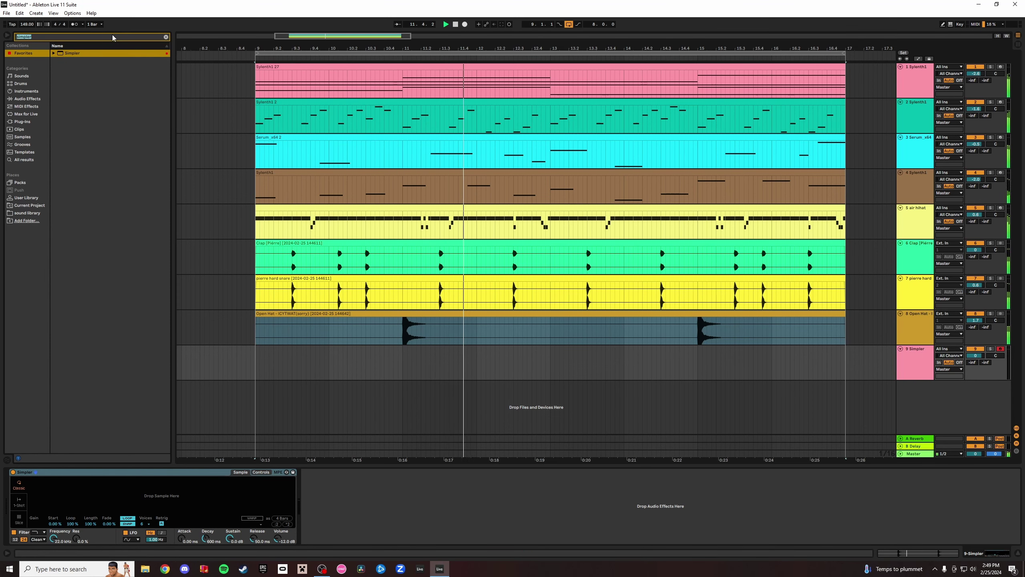
{"action": "type", "text": "808"}
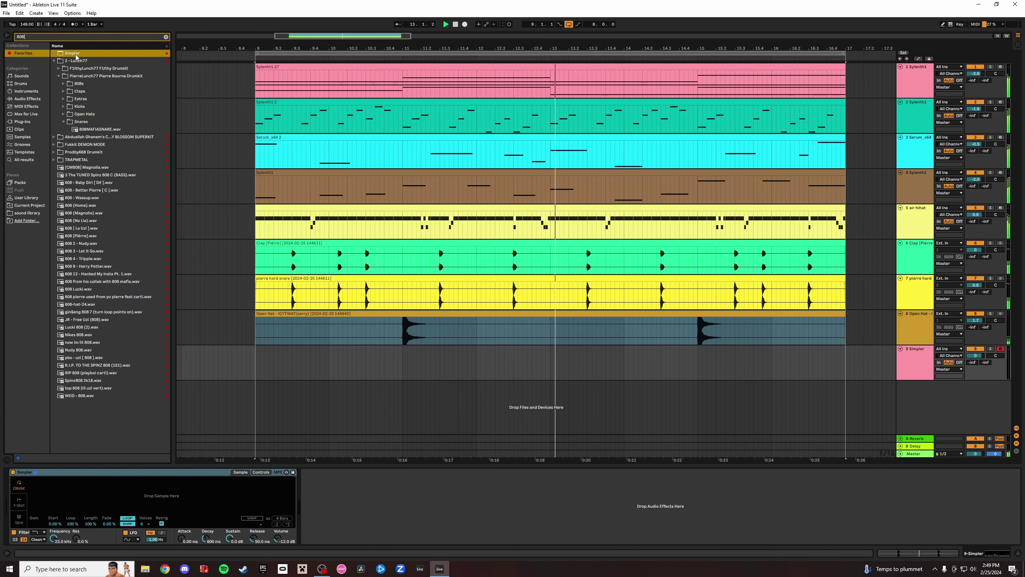
{"action": "left_click", "coordinate": [63, 83]}
{"action": "left_click", "coordinate": [95, 137]}
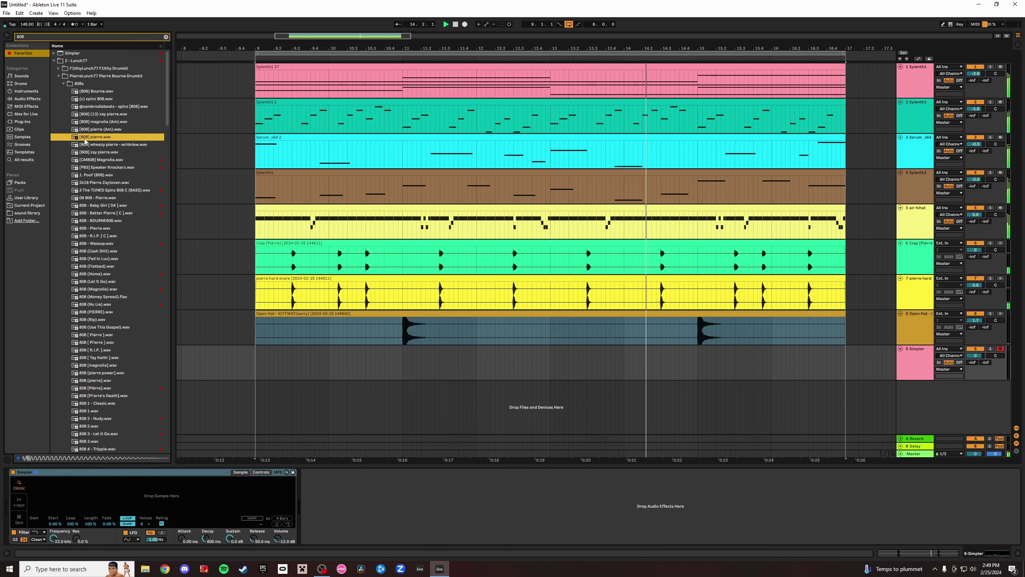
{"action": "left_click", "coordinate": [144, 260]}
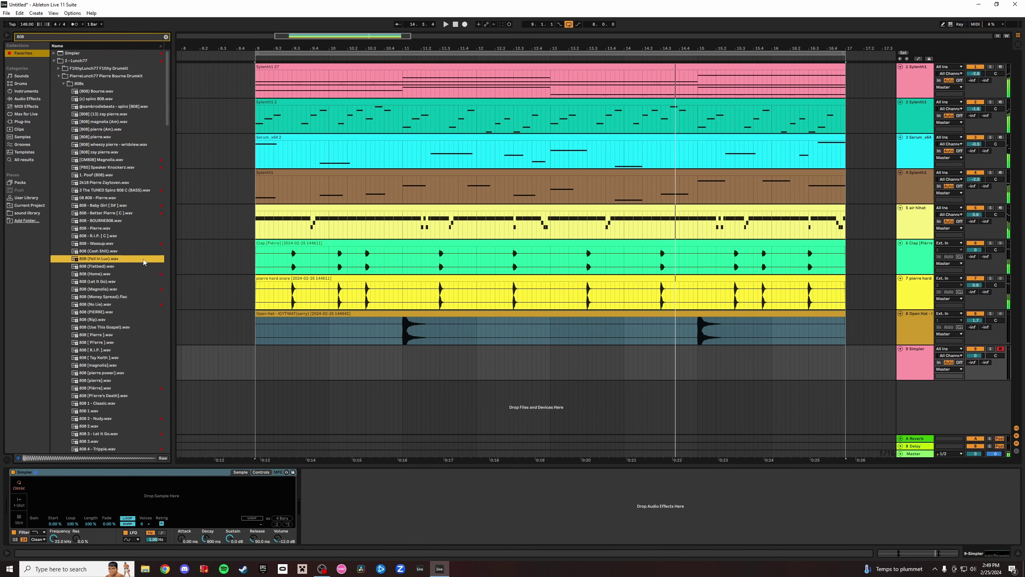
{"action": "double_click", "coordinate": [131, 260]}
Add a Tuner after Simpler on the 808 track and search the browser for 808 again.
{"action": "left_click", "coordinate": [82, 38]}
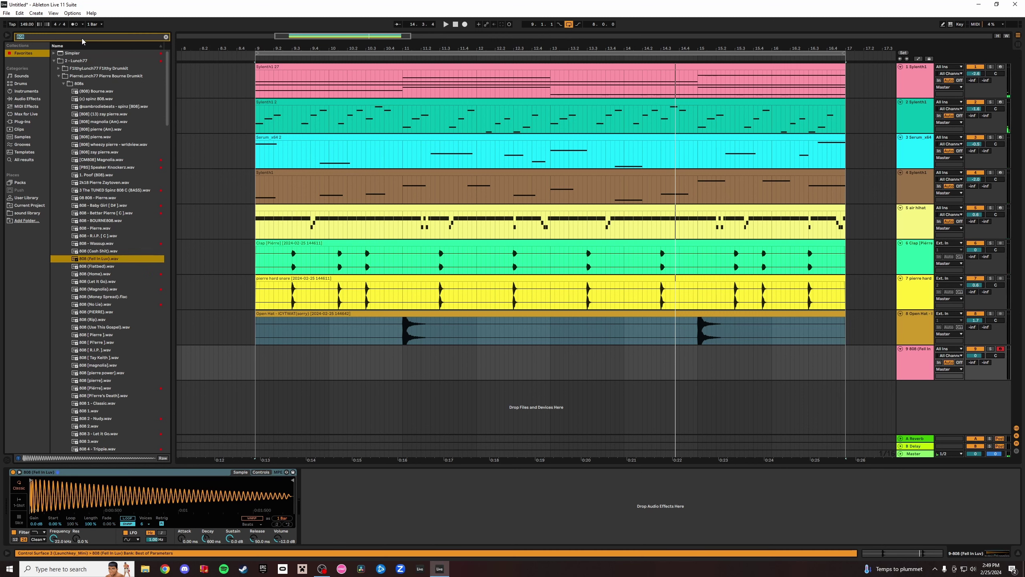
{"action": "type", "text": "tuner"}
{"action": "key", "text": "Down"}
{"action": "key", "text": "Return"}
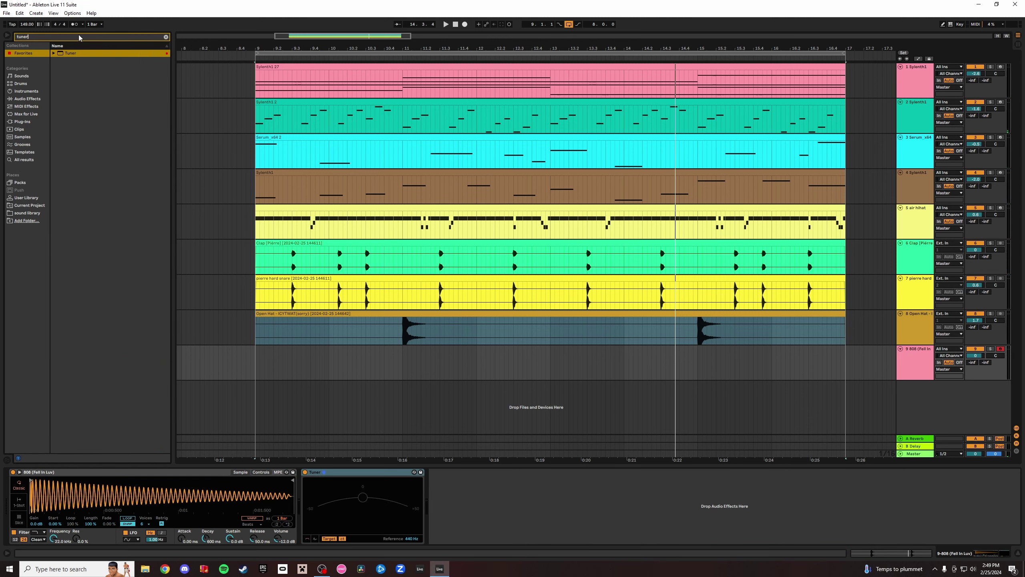
{"action": "left_click", "coordinate": [79, 36]}
{"action": "type", "text": "808"}
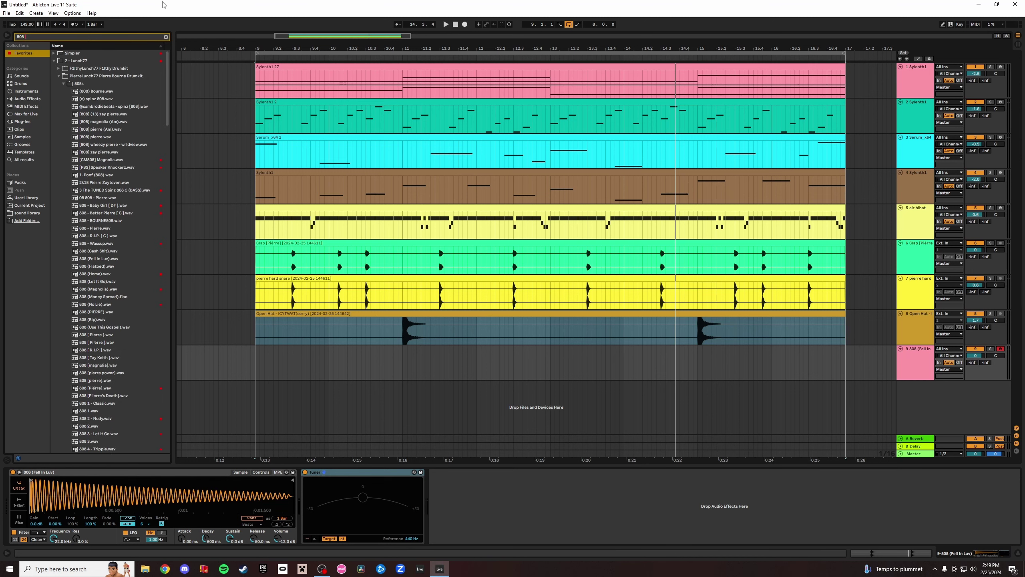
Record a played 808 bassline on the 808 track over the loop in bars 9 to 16, replacing the earlier take.
{"action": "left_click", "coordinate": [357, 66]}
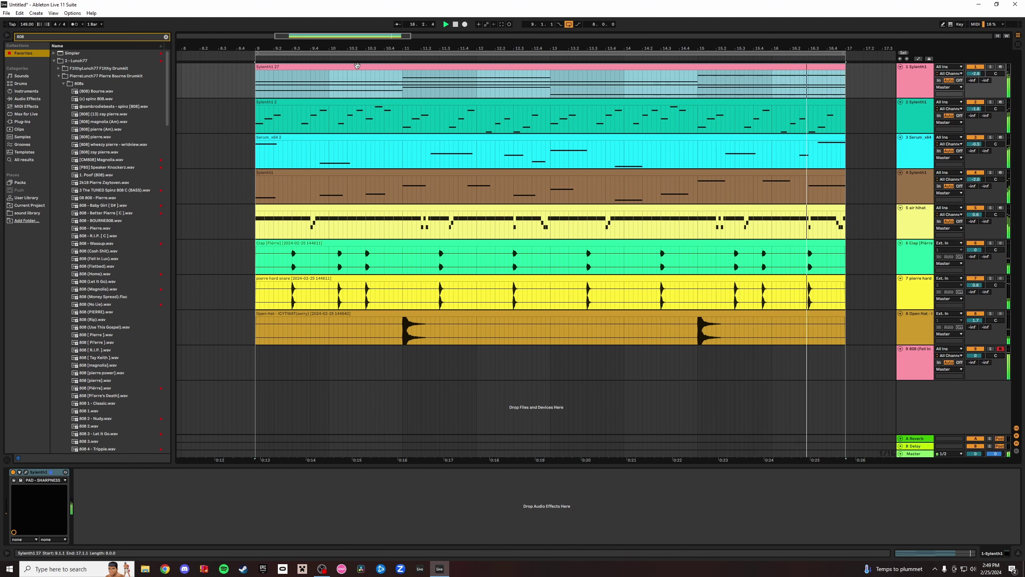
{"action": "left_click", "coordinate": [464, 25]}
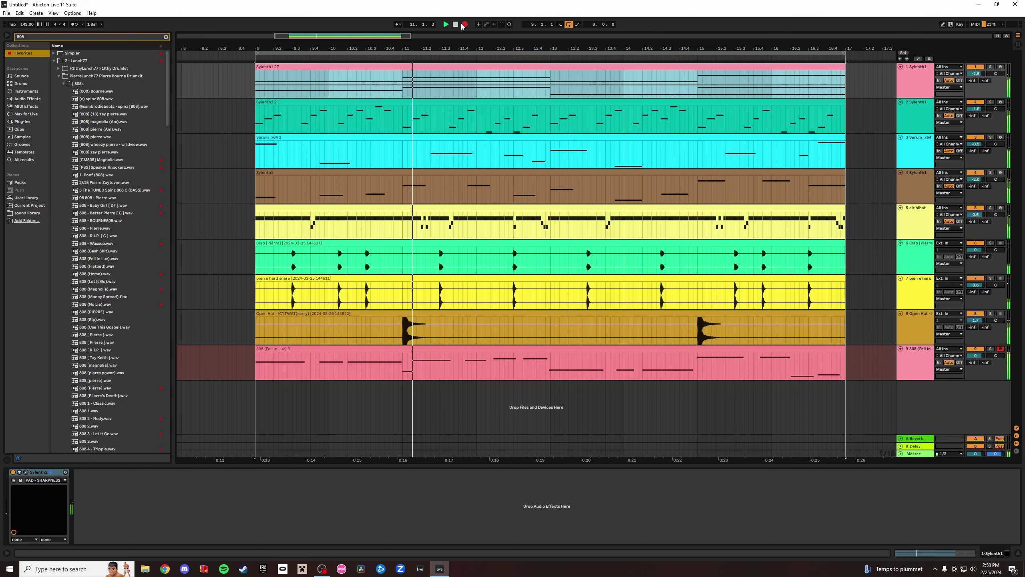
{"action": "left_click", "coordinate": [464, 25]}
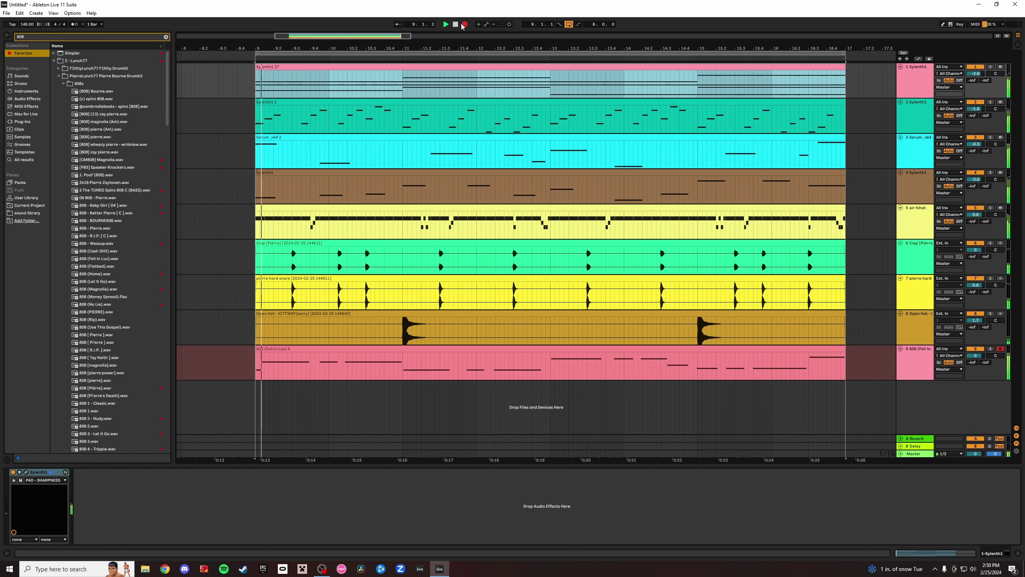
{"action": "left_click", "coordinate": [464, 25]}
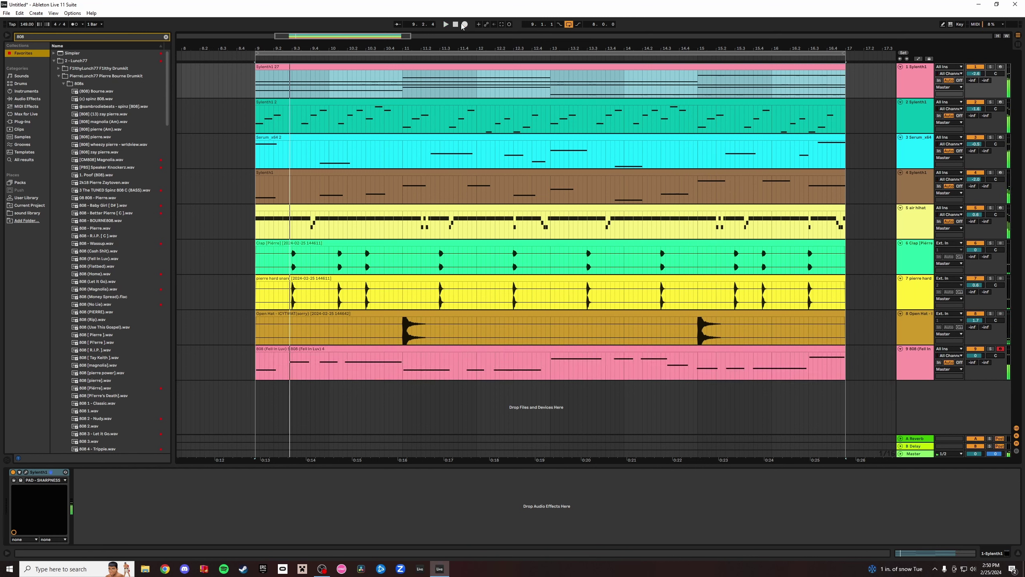
Open the recorded 808 clip, align the first two F#3 notes to 1.1.1 and 1.4.3, and extend the first to meet the second.
{"action": "double_click", "coordinate": [332, 360]}
{"action": "left_click", "coordinate": [135, 415]}
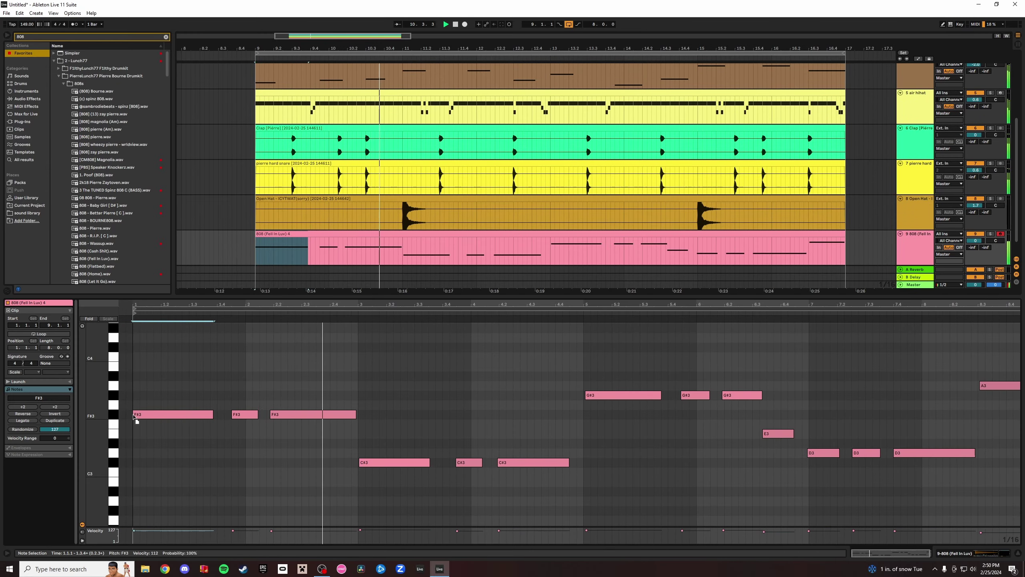
{"action": "left_click", "coordinate": [239, 415]}
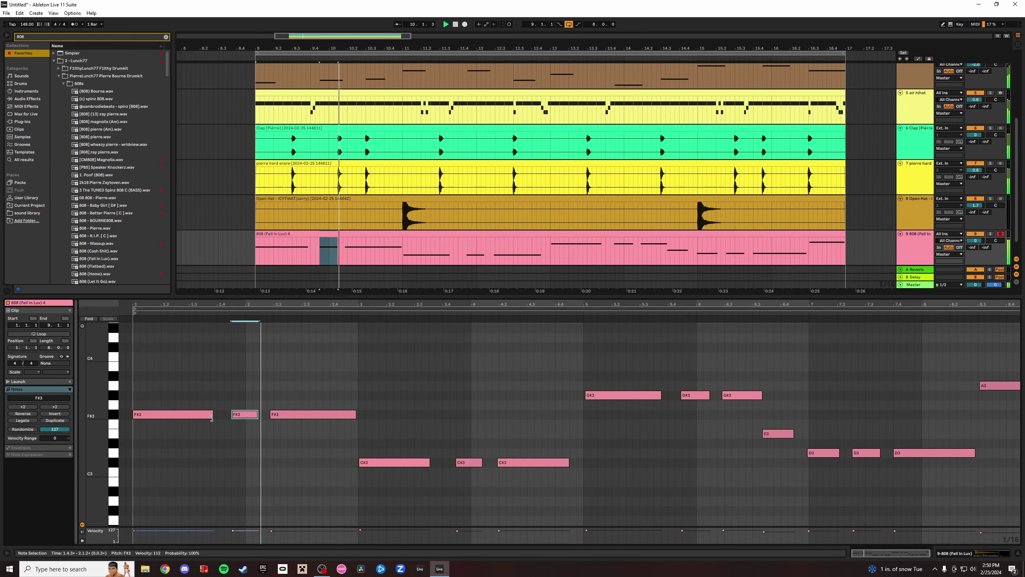
{"action": "left_click_drag", "start_coordinate": [212, 418], "coordinate": [230, 421]}
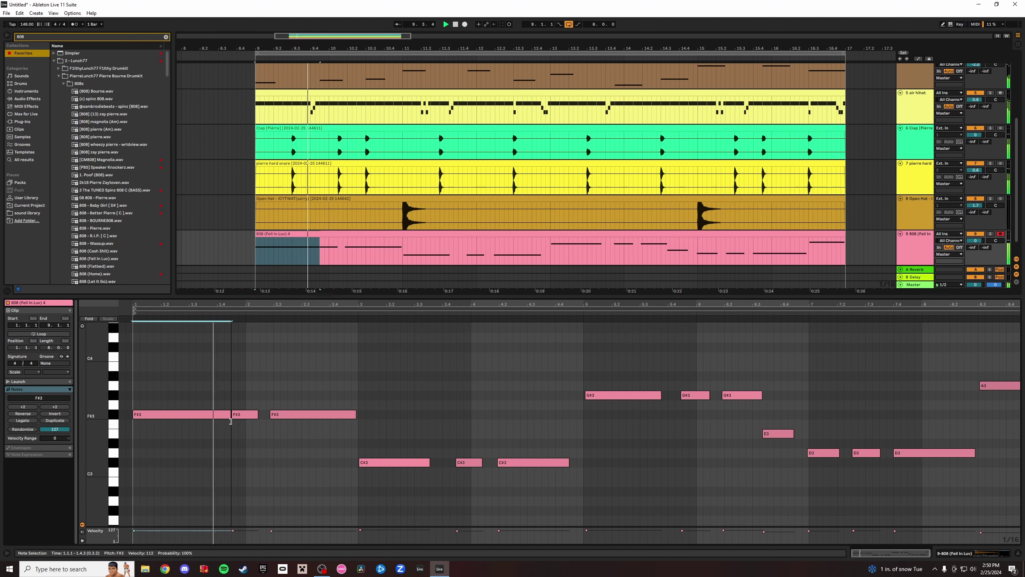
Move the third F#3 note to 2.2.1 ending at 3.1.1, and extend the second F#3 note to meet it.
{"action": "left_click_drag", "start_coordinate": [278, 416], "coordinate": [286, 416]}
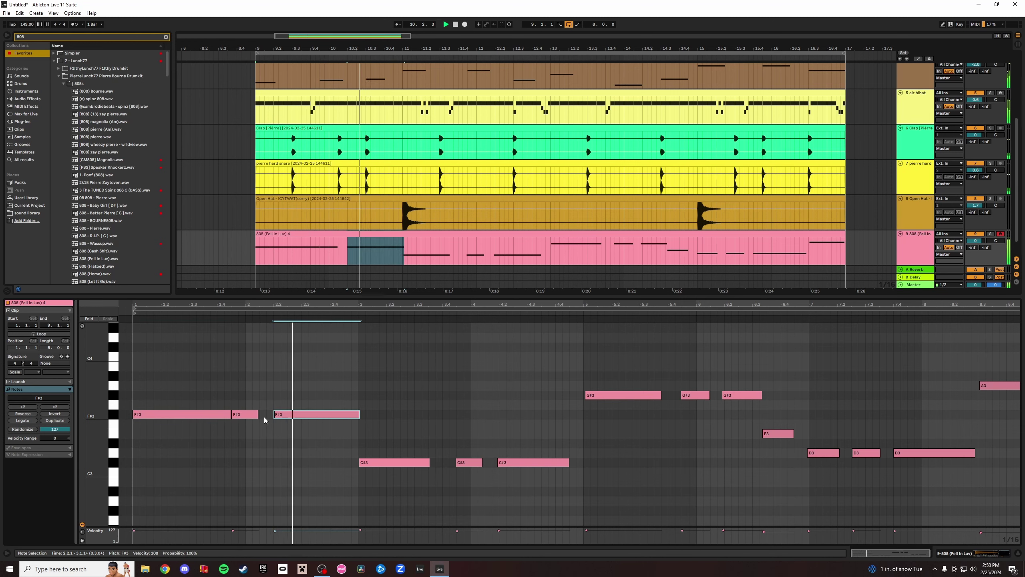
{"action": "scroll", "coordinate": [291, 416], "scroll_direction": "up", "scroll_amount": 5, "text": "ctrl"}
{"action": "left_click", "coordinate": [339, 421]}
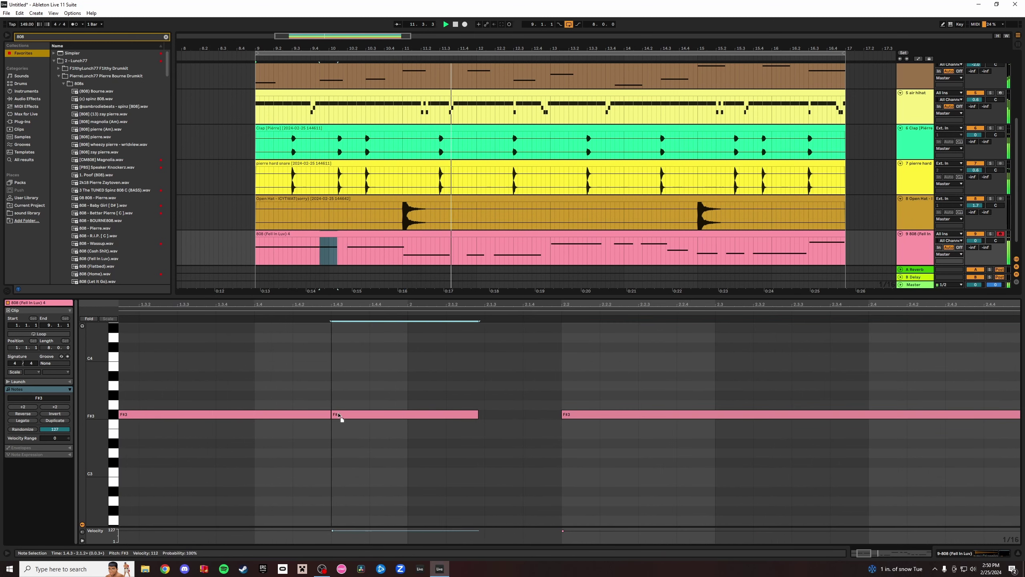
{"action": "left_click_drag", "start_coordinate": [479, 415], "coordinate": [518, 415]}
{"action": "scroll", "coordinate": [496, 422], "scroll_direction": "down", "scroll_amount": 5, "text": "ctrl"}
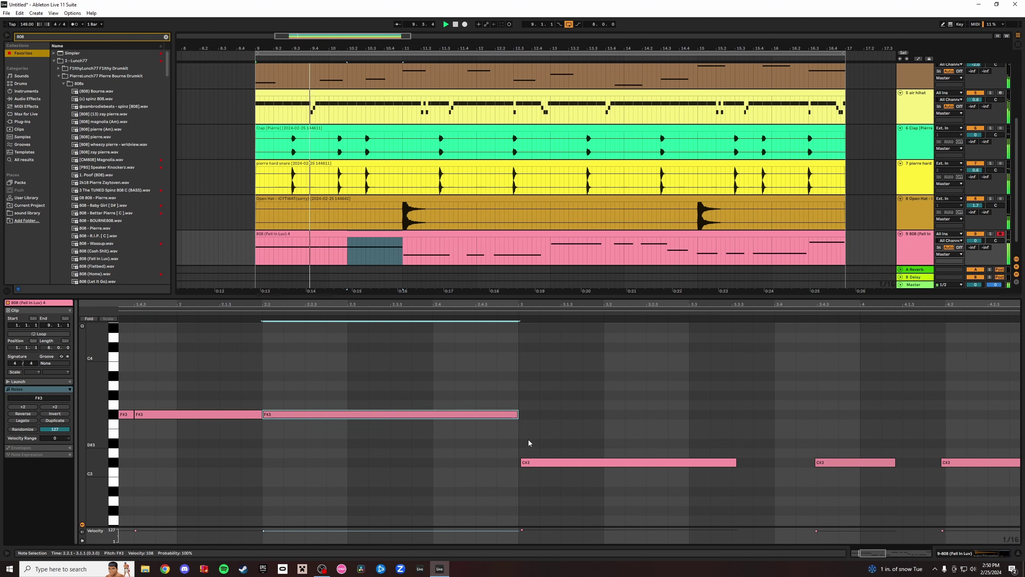
Align the three C#3 notes to 3.1.1, 3.4.3 and 4.2.1, and extend the first two to meet the following note.
{"action": "left_click", "coordinate": [531, 463]}
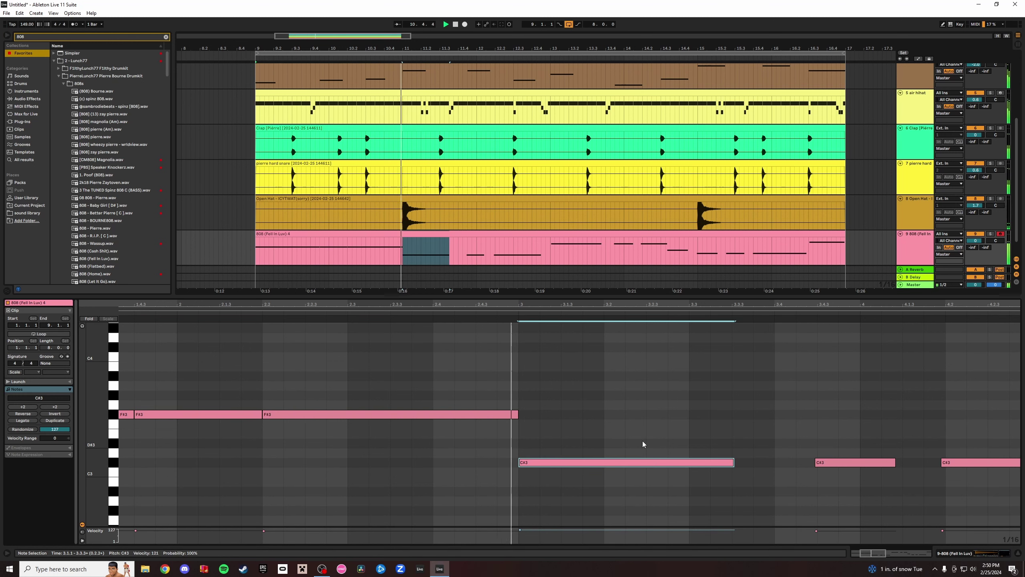
{"action": "left_click", "coordinate": [836, 463]}
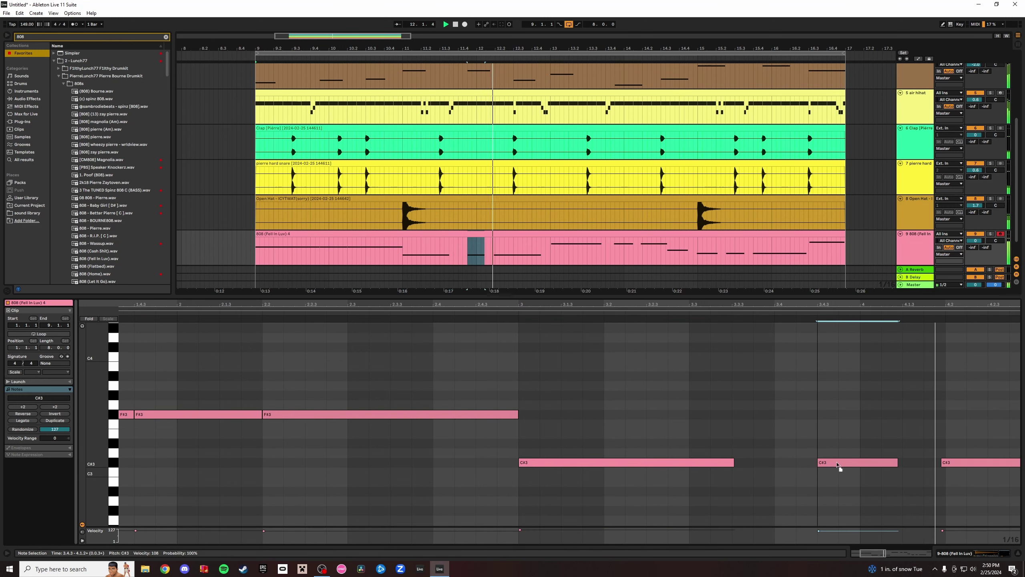
{"action": "left_click_drag", "start_coordinate": [733, 464], "coordinate": [817, 463]}
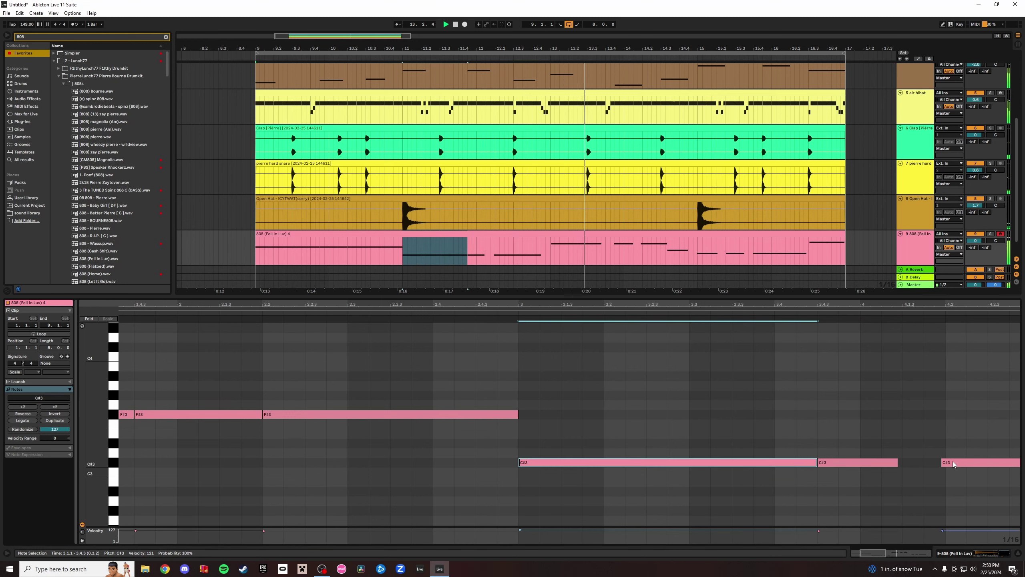
{"action": "left_click_drag", "start_coordinate": [954, 464], "coordinate": [965, 469]}
{"action": "left_click_drag", "start_coordinate": [897, 467], "coordinate": [946, 467]}
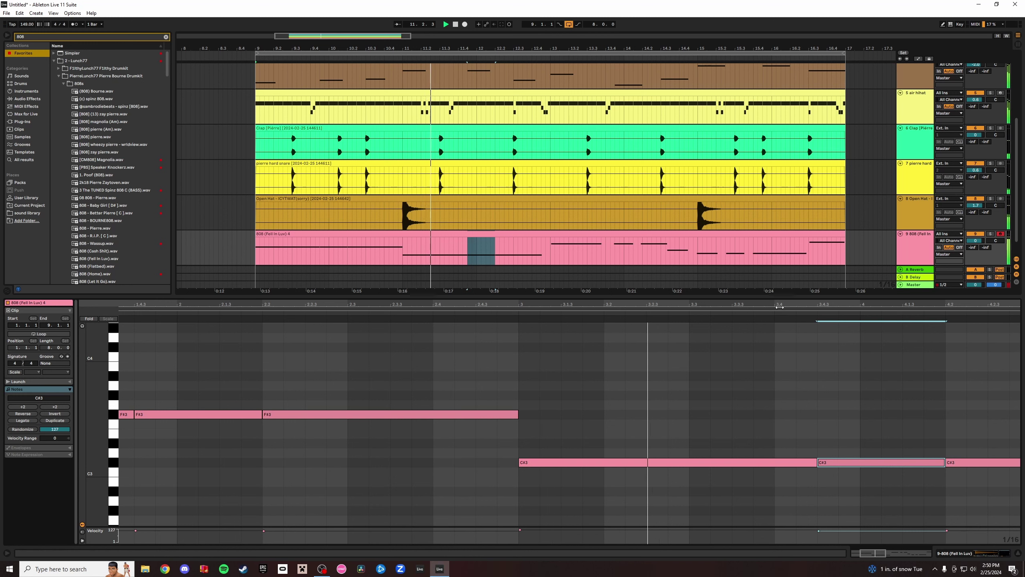
Shorten the first C#3 note to end at 3.2.3 and duplicate it directly after itself.
{"action": "key", "text": "space"}
{"action": "key", "text": "space"}
{"action": "left_click_drag", "start_coordinate": [779, 307], "coordinate": [700, 296]}
{"action": "left_click_drag", "start_coordinate": [725, 467], "coordinate": [600, 468]}
{"action": "key", "text": "ctrl+d"}
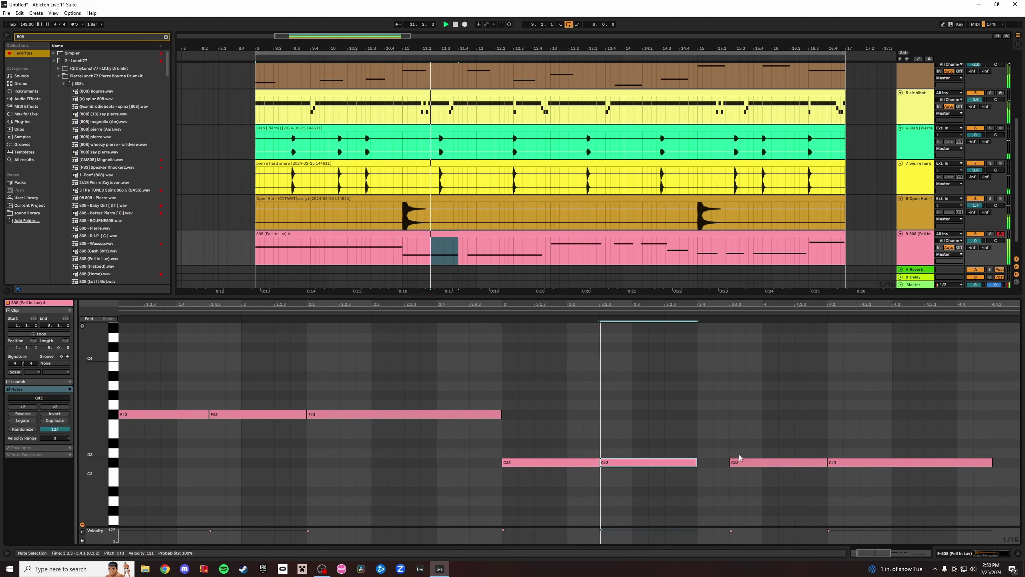
Extend the duplicated C#3 note to 3.4.3 and raise the C#3 note at 4.2.1 to F#3.
{"action": "left_click_drag", "start_coordinate": [697, 464], "coordinate": [728, 470]}
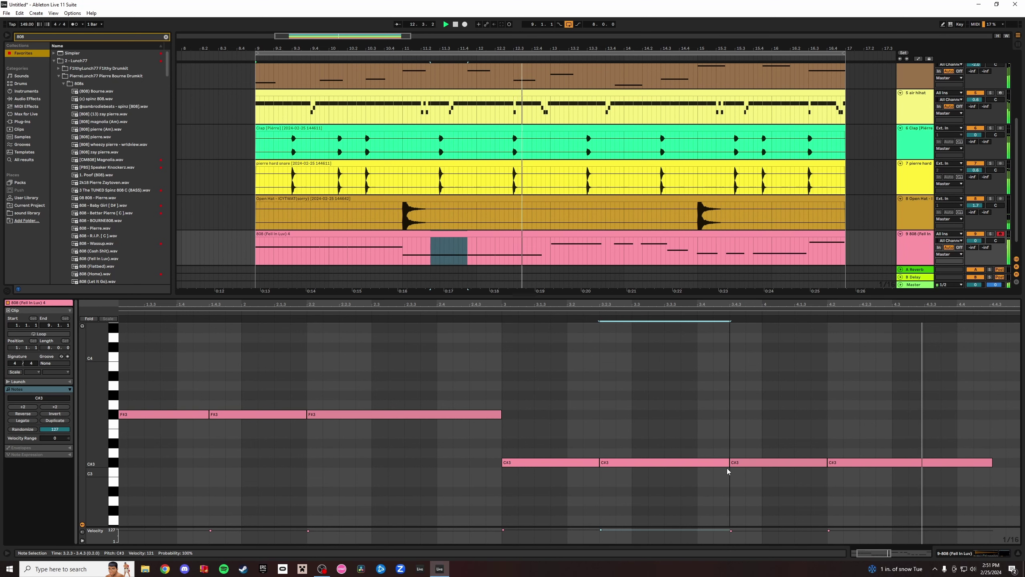
{"action": "left_click_drag", "start_coordinate": [852, 465], "coordinate": [854, 416]}
{"action": "left_click_drag", "start_coordinate": [895, 305], "coordinate": [552, 301]}
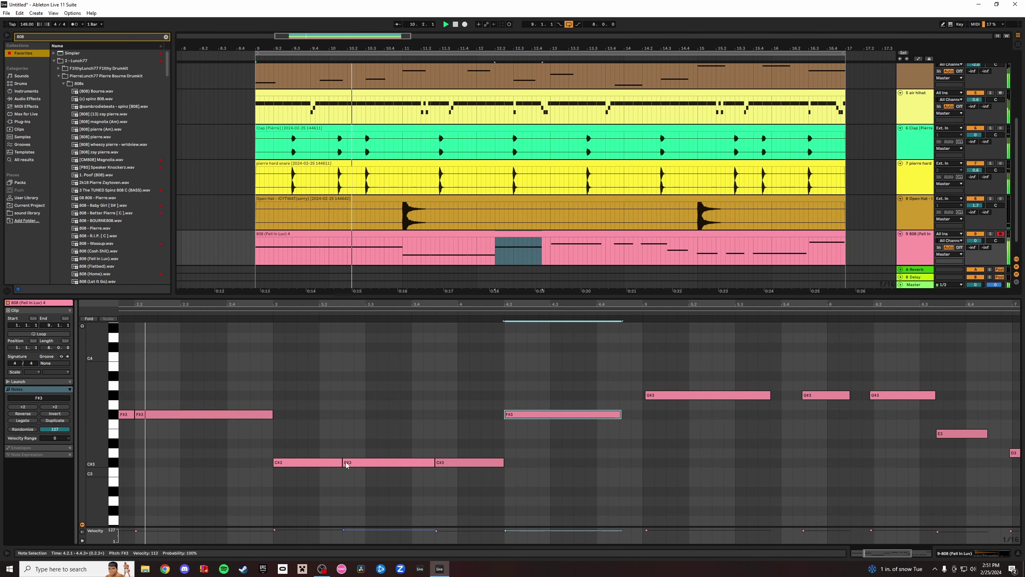
Extend the C#3 note at 3.1.1 over its duplicate to 3.4.3, and try the 4.2.1 note at G#3 before returning it to C#3.
{"action": "left_click_drag", "start_coordinate": [341, 464], "coordinate": [435, 464]}
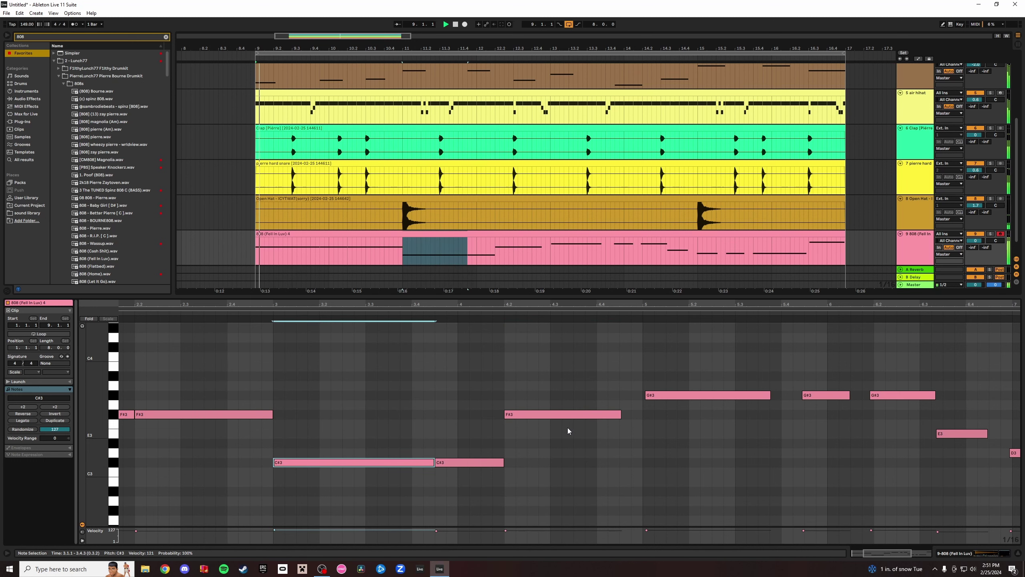
{"action": "left_click_drag", "start_coordinate": [565, 414], "coordinate": [559, 396]}
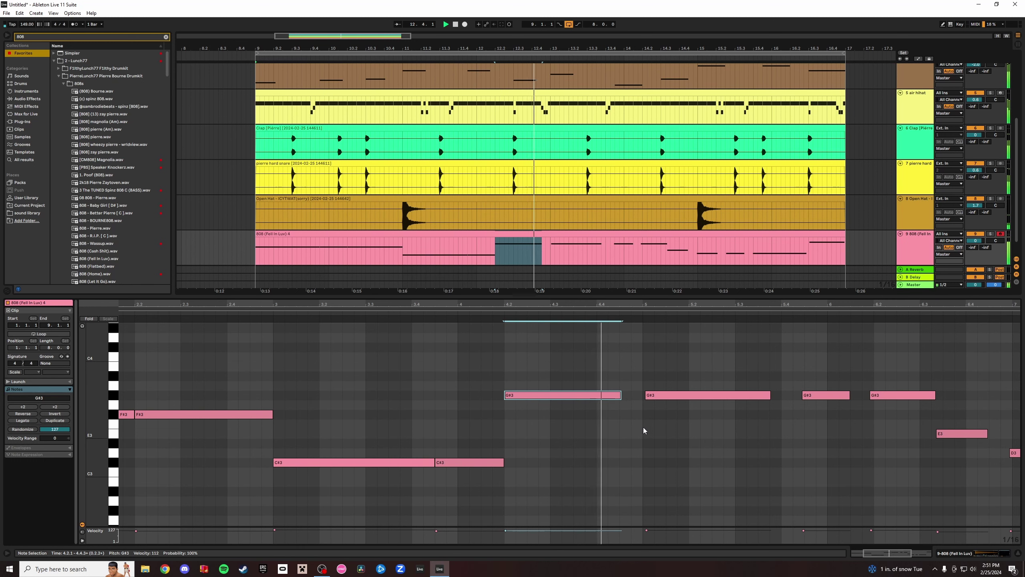
{"action": "left_click_drag", "start_coordinate": [583, 396], "coordinate": [582, 464]}
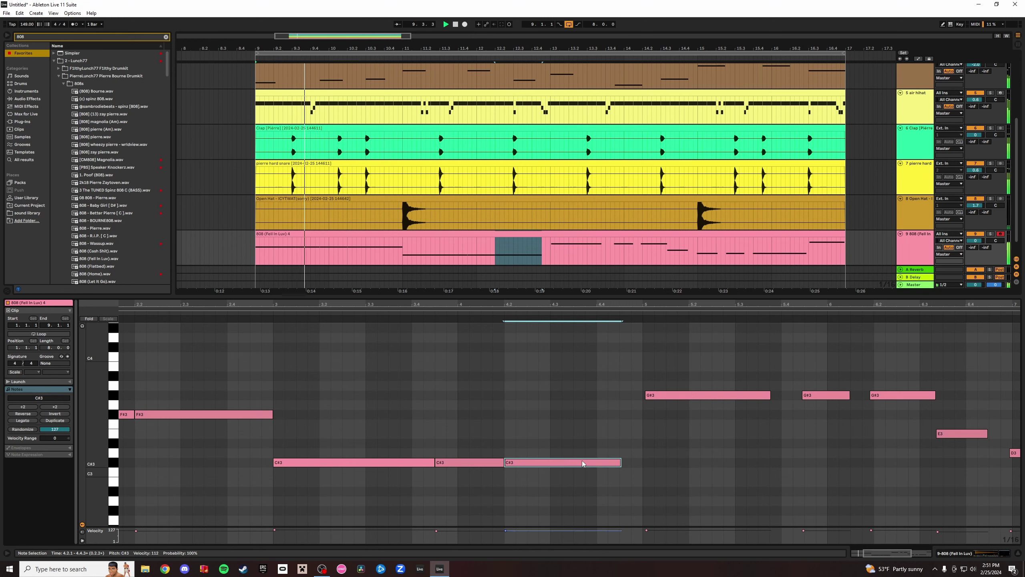
{"action": "left_click_drag", "start_coordinate": [403, 302], "coordinate": [435, 281]}
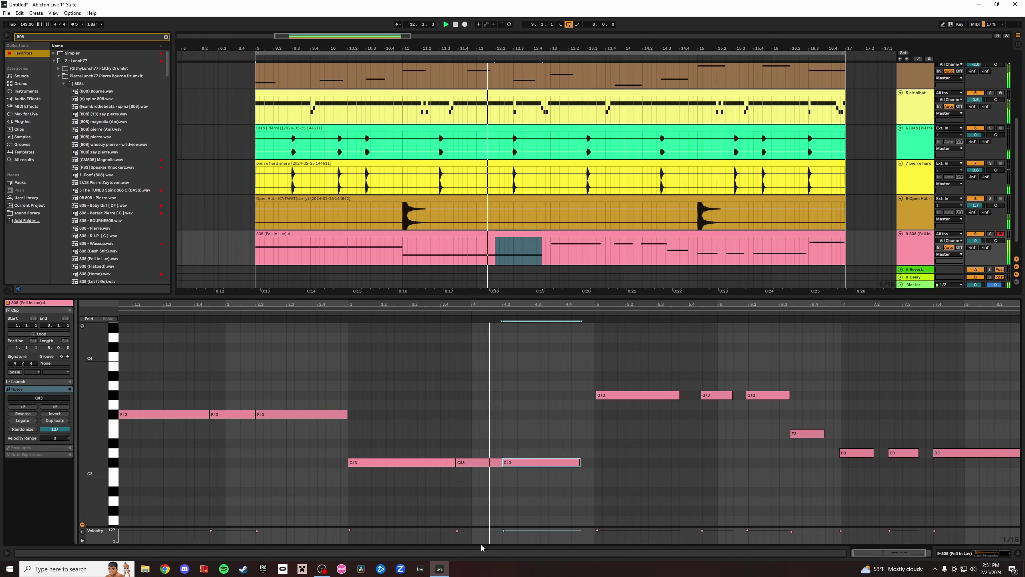
Set the velocity of the C#3 note at 4.2.1 to 120 and extend the note to end at 5.1.1.
{"action": "left_click", "coordinate": [478, 462]}
{"action": "left_click_drag", "start_coordinate": [457, 531], "coordinate": [525, 529]}
{"action": "key", "text": "space"}
{"action": "key", "text": "space"}
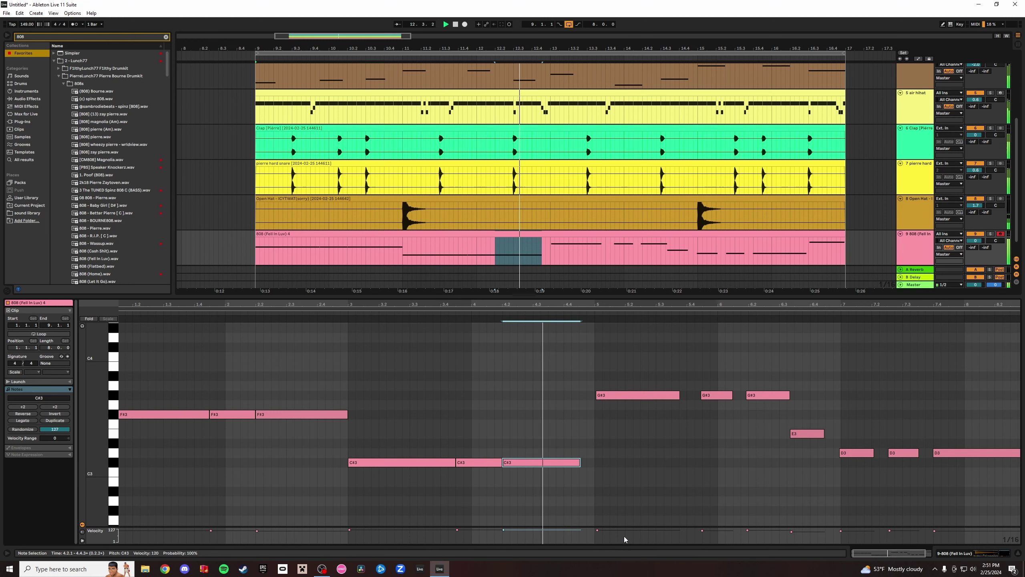
{"action": "left_click_drag", "start_coordinate": [579, 461], "coordinate": [597, 464]}
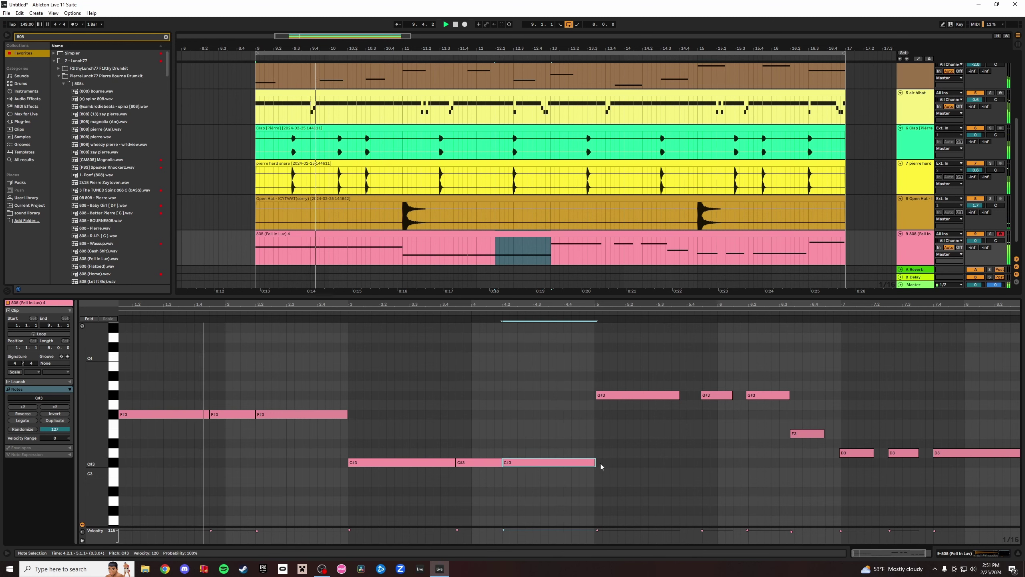
{"action": "left_click", "coordinate": [599, 465]}
{"action": "left_click", "coordinate": [593, 463]}
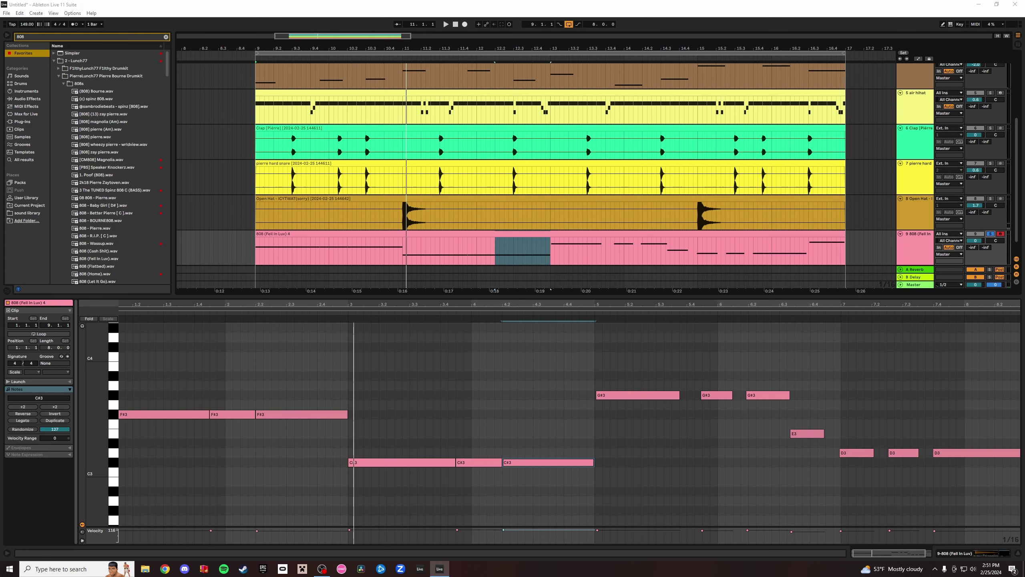
Unsolo the 808 track during playback and divide the C#3 note at 3.1.1 into two notes meeting at 3.2.3.
{"action": "key", "text": "space"}
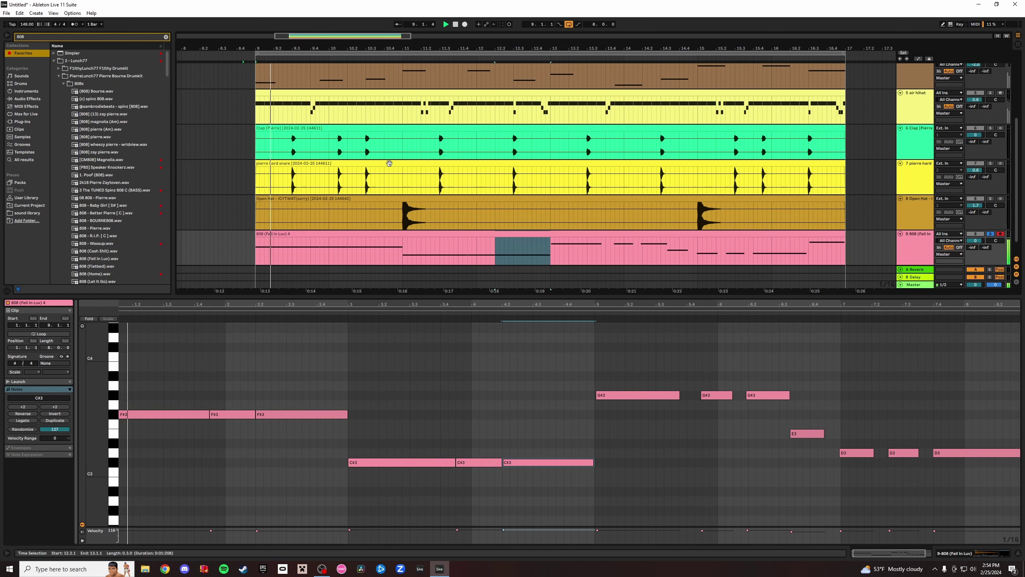
{"action": "left_click", "coordinate": [991, 234]}
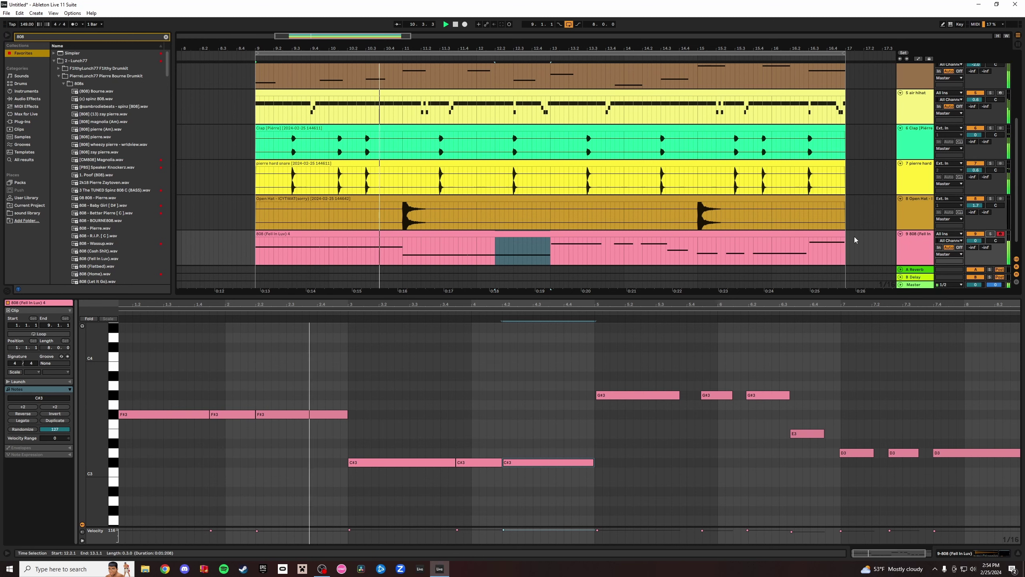
{"action": "left_click", "coordinate": [391, 462]}
{"action": "mouse_move", "coordinate": [454, 462]}
{"action": "left_mouse_down"}
{"action": "mouse_move", "coordinate": [393, 465]}
{"action": "mouse_move", "coordinate": [452, 466]}
{"action": "left_mouse_up"}
{"action": "key", "text": "ctrl+d"}
{"action": "key", "text": "ctrl+z"}
{"action": "key", "text": "space"}
{"action": "key", "text": "space"}
{"action": "key", "text": "ctrl+d"}
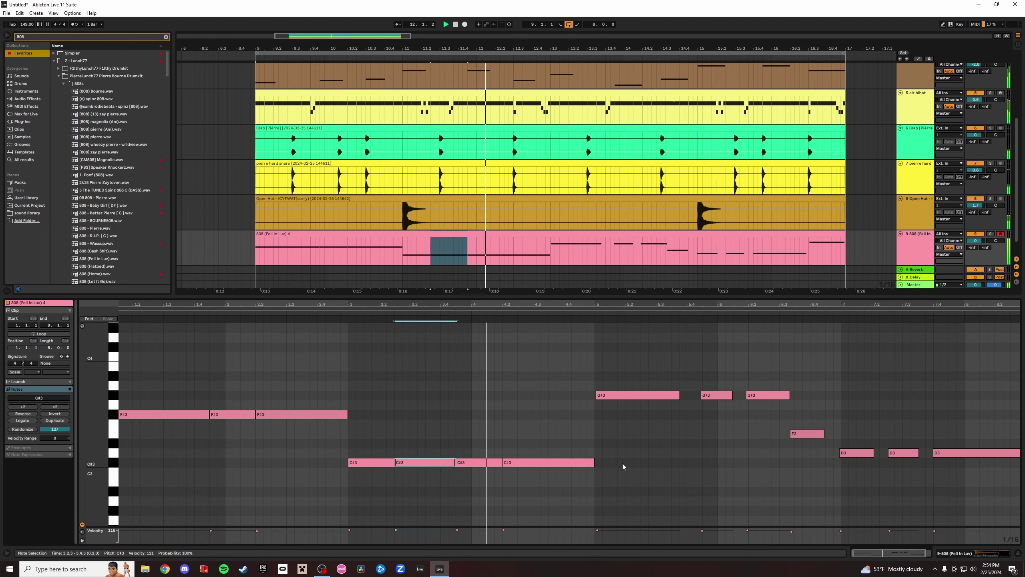
Place a copy of the first C#3 note at 4.3.3, ending at 5.1.1, over the end of the last C#3 note.
{"action": "left_click", "coordinate": [550, 463]}
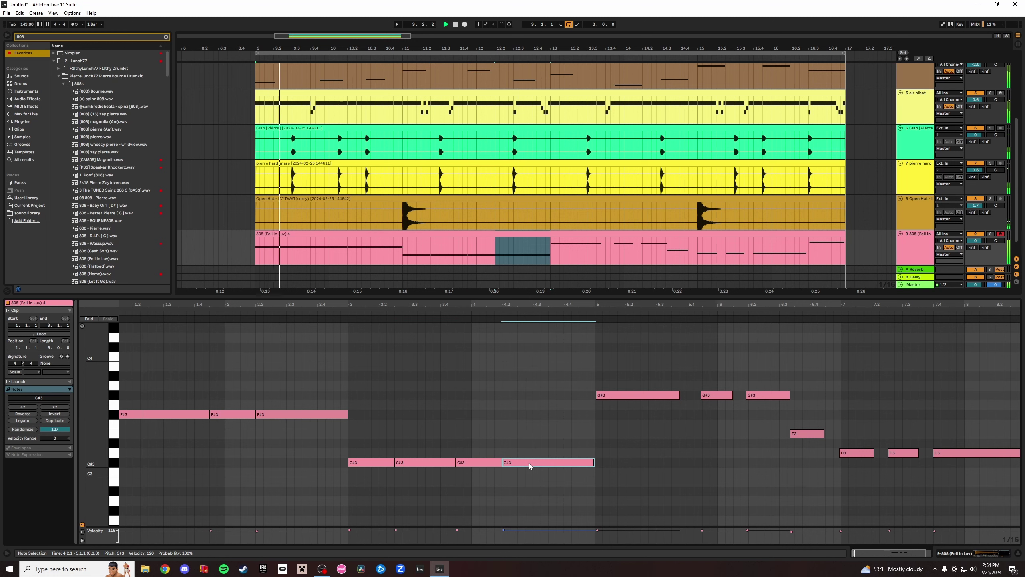
{"action": "left_click", "coordinate": [491, 464]}
{"action": "left_click", "coordinate": [374, 467]}
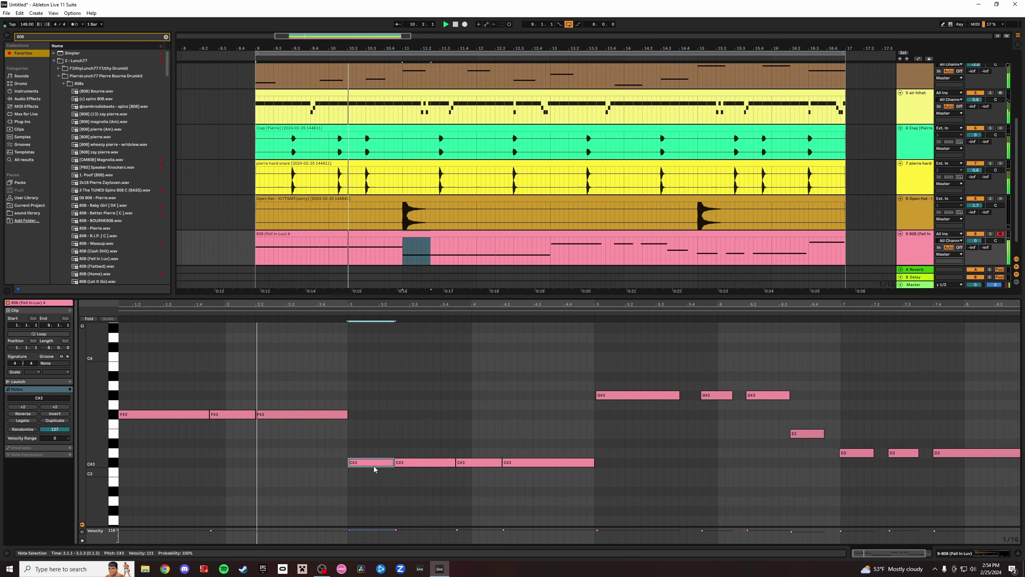
{"action": "left_click", "coordinate": [543, 462]}
{"action": "key", "text": "ctrl+d"}
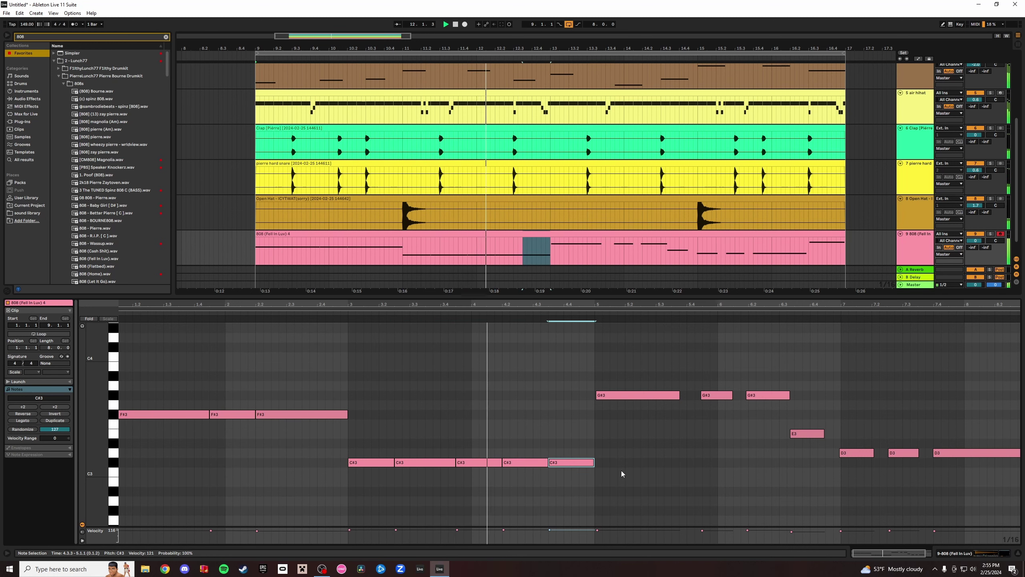
Lower the first two G#3 notes to F#3 at 5.1.1 and 5.4.3, extend each to the next note, and align the third G#3 to 6.2.1.
{"action": "left_click", "coordinate": [618, 397]}
{"action": "left_click_drag", "start_coordinate": [617, 397], "coordinate": [617, 415]}
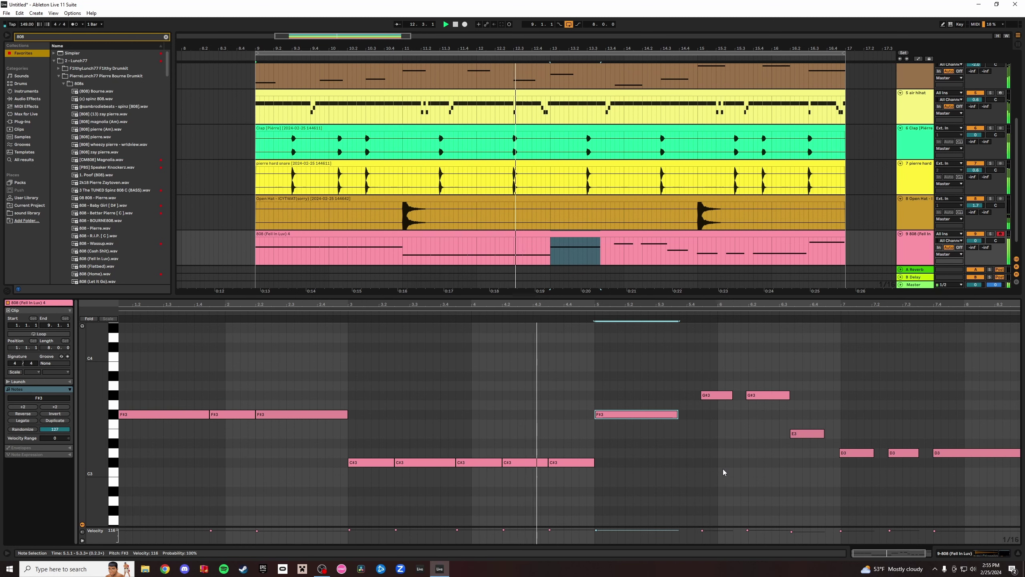
{"action": "left_click_drag", "start_coordinate": [714, 399], "coordinate": [759, 399]}
{"action": "left_click", "coordinate": [723, 416]}
{"action": "key", "text": "space"}
{"action": "key", "text": "space"}
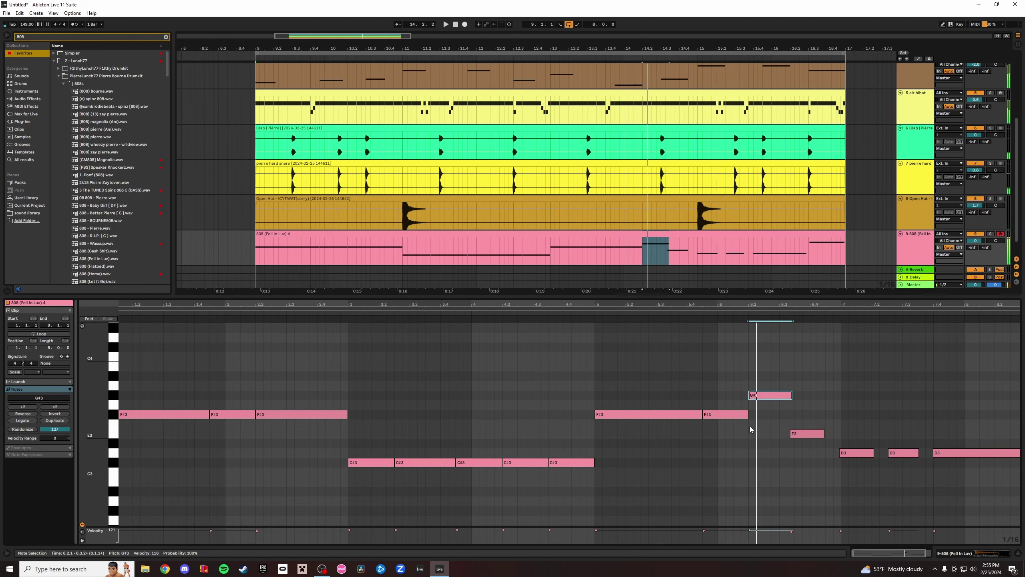
Raise the G#3 note at 6.2.1 to A3, place a copy of it at 6.3.3 as G#3, and extend the A3 note to meet it.
{"action": "left_click_drag", "start_coordinate": [763, 397], "coordinate": [792, 386]}
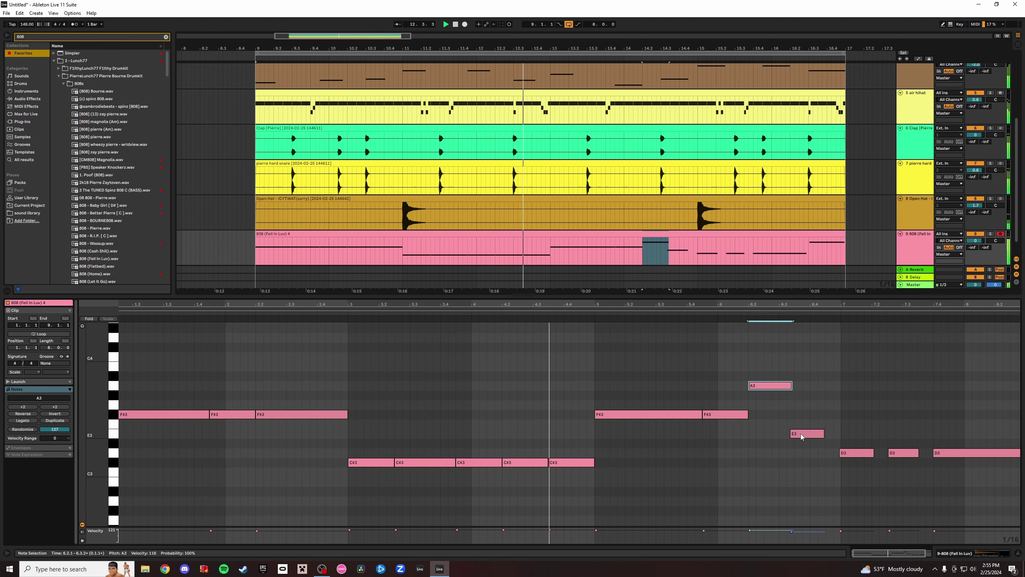
{"action": "left_click_drag", "start_coordinate": [801, 436], "coordinate": [806, 436]}
{"action": "left_click", "coordinate": [779, 388]}
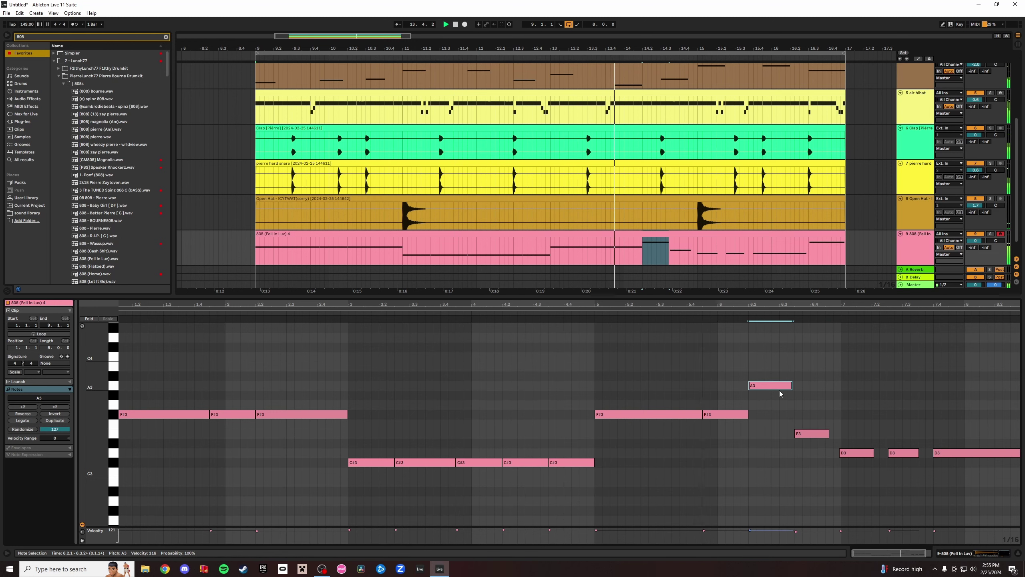
{"action": "left_click", "coordinate": [802, 397]}
{"action": "key", "text": "ctrl+v"}
{"action": "left_click_drag", "start_coordinate": [811, 386], "coordinate": [802, 399]}
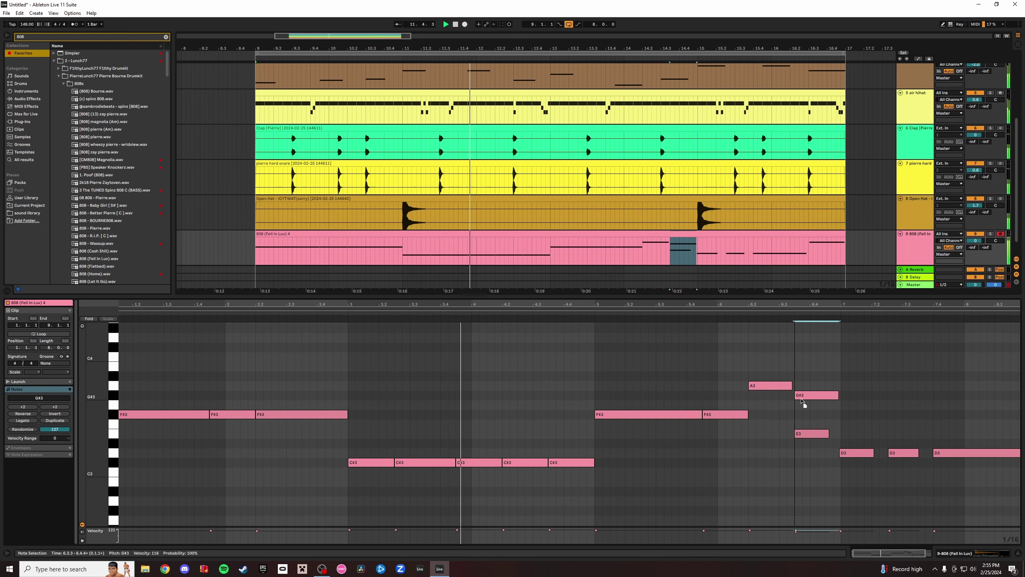
{"action": "left_click", "coordinate": [792, 386]}
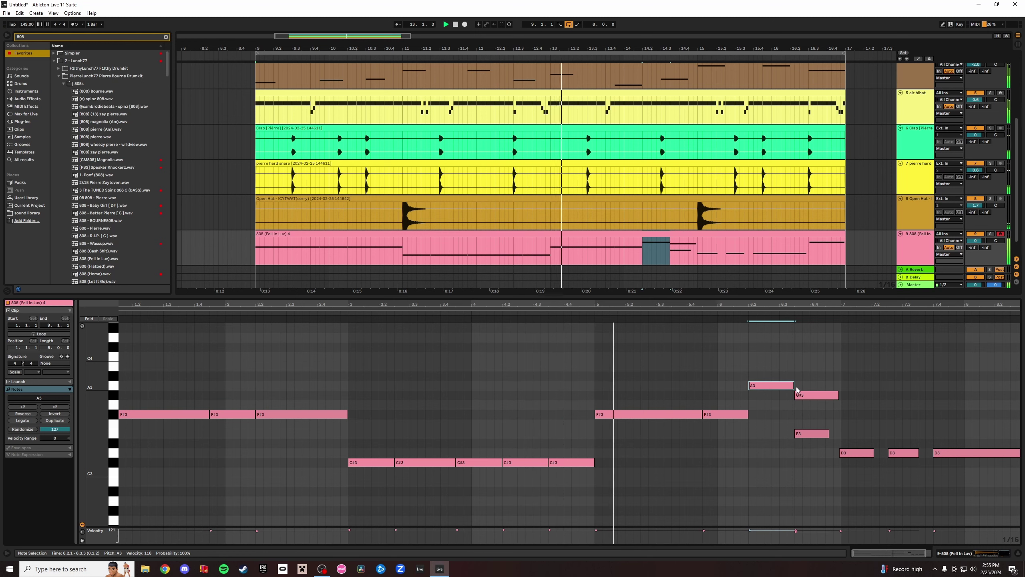
Move the E3 note to 7.1.1 and shift the three D3 notes along together so they follow it.
{"action": "left_click_drag", "start_coordinate": [943, 304], "coordinate": [885, 301]}
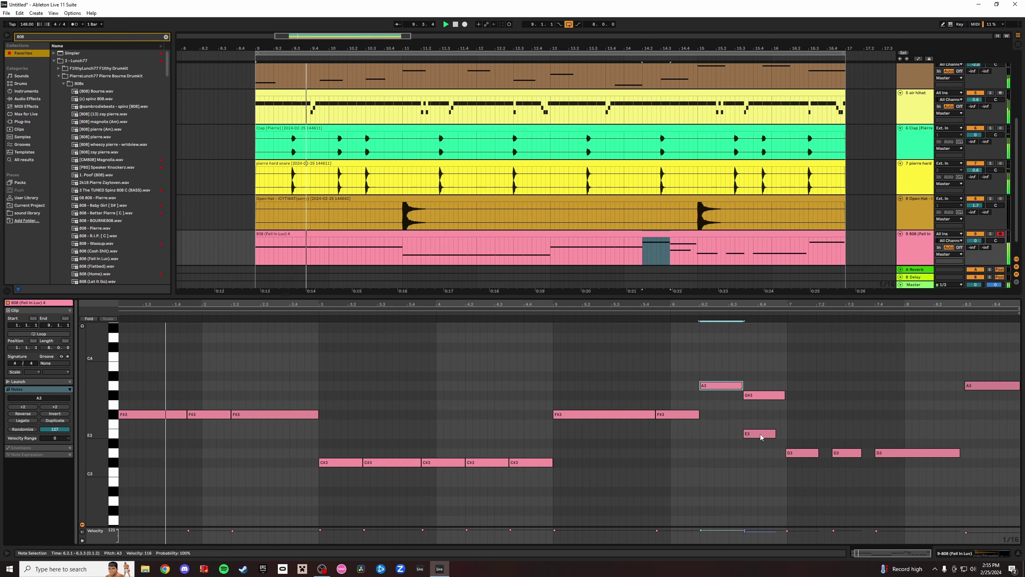
{"action": "left_click_drag", "start_coordinate": [761, 435], "coordinate": [804, 435]}
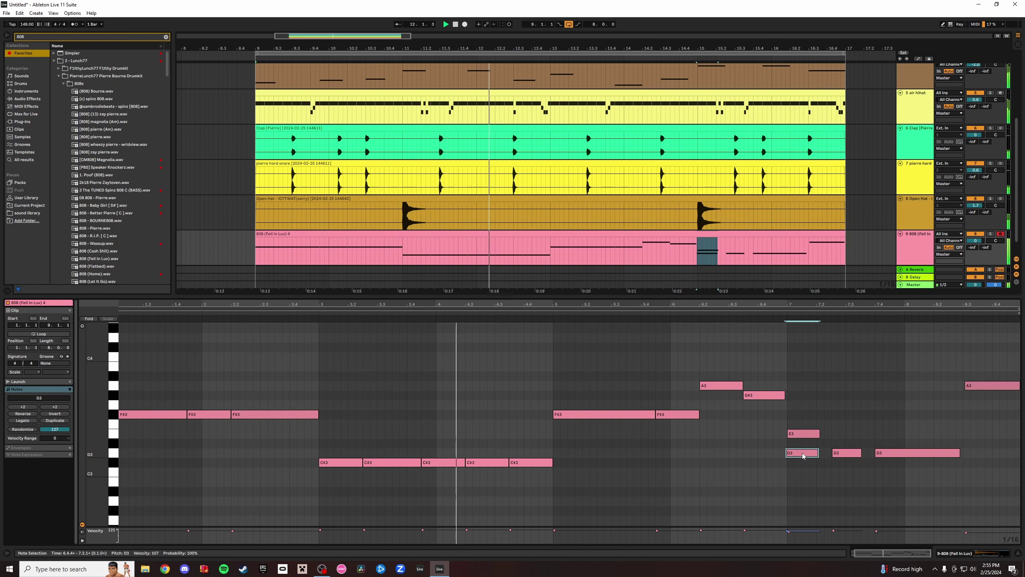
{"action": "left_click_drag", "start_coordinate": [769, 453], "coordinate": [943, 455]}
{"action": "left_click_drag", "start_coordinate": [805, 456], "coordinate": [843, 456]}
{"action": "left_click", "coordinate": [914, 488]}
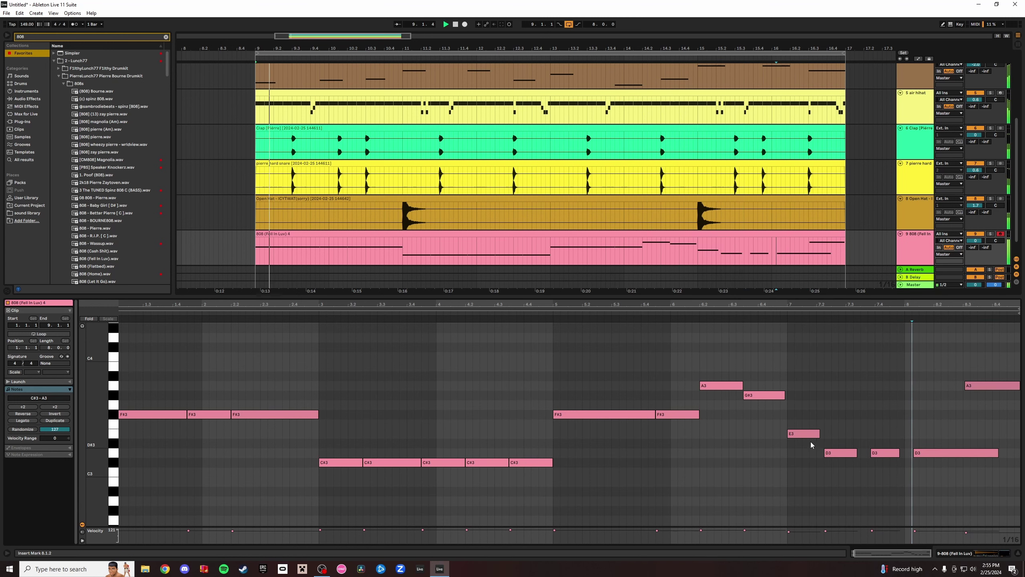
{"action": "left_click_drag", "start_coordinate": [801, 439], "coordinate": [802, 439]}
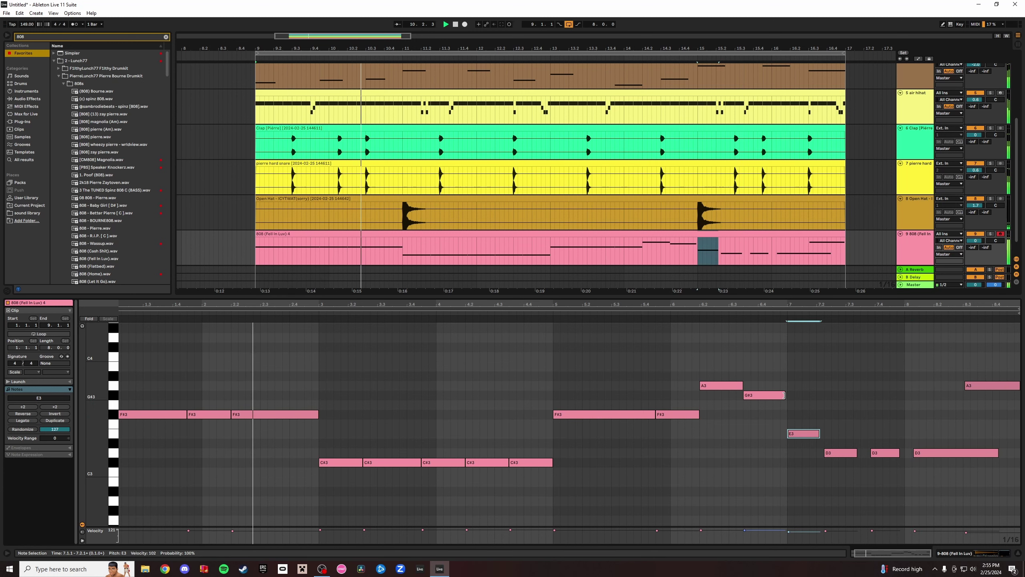
Extend the G#3 note at 6.3.3 to end at 7.1.1 and set its velocity to 127.
{"action": "left_click_drag", "start_coordinate": [784, 398], "coordinate": [787, 399]}
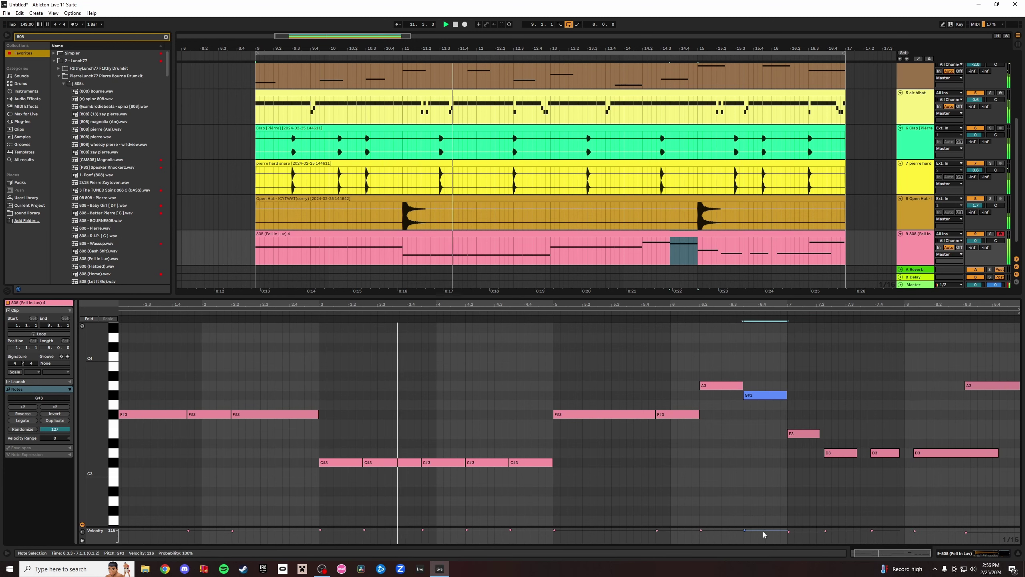
{"action": "left_click_drag", "start_coordinate": [764, 531], "coordinate": [764, 525]}
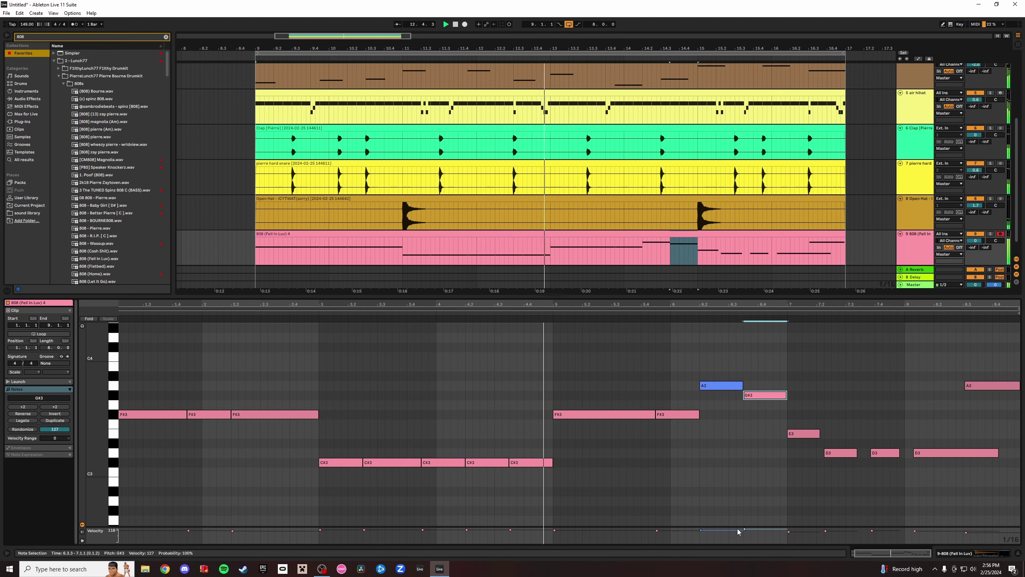
{"action": "key", "text": "space"}
{"action": "key", "text": "space"}
{"action": "left_click_drag", "start_coordinate": [397, 303], "coordinate": [408, 361]}
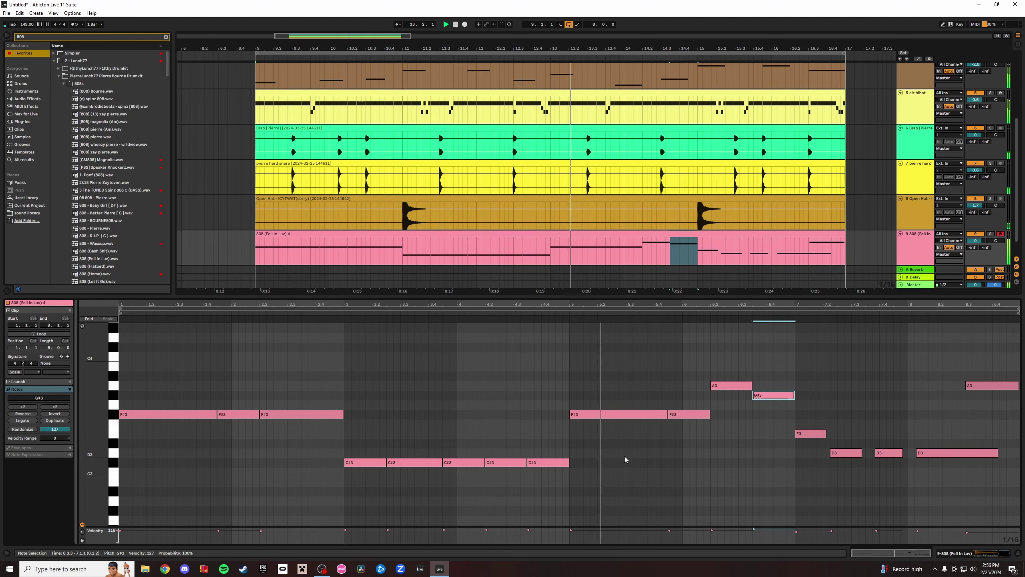
Adjust the velocity of the F#3 note at 5.4.3 and set the G#3 note at 6.3.3 to velocity 127.
{"action": "left_click", "coordinate": [687, 529]}
{"action": "left_click_drag", "start_coordinate": [688, 529], "coordinate": [688, 527]}
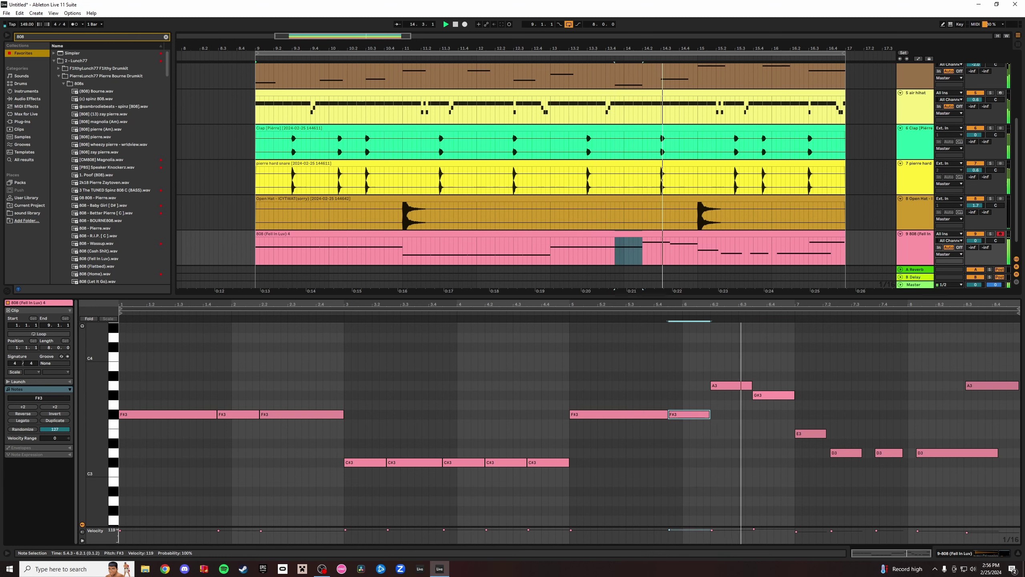
{"action": "left_click", "coordinate": [794, 531]}
{"action": "left_click", "coordinate": [781, 530]}
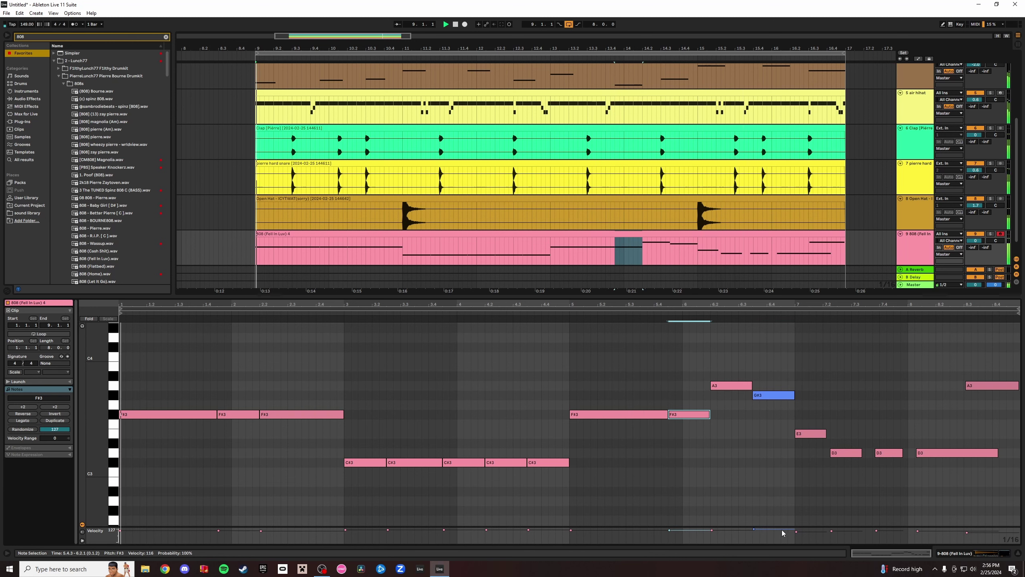
{"action": "left_click_drag", "start_coordinate": [782, 530], "coordinate": [782, 528]}
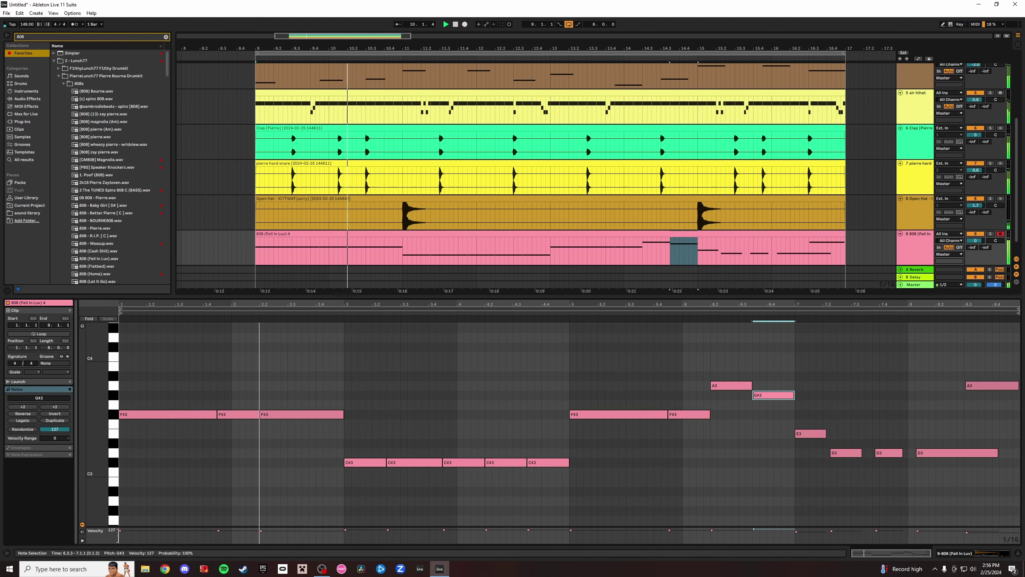
Solo the 808 track, lower the E3 note at 7.1.1 to D3, and move the following D3 note to 7.2.3.
{"action": "left_click", "coordinate": [990, 234]}
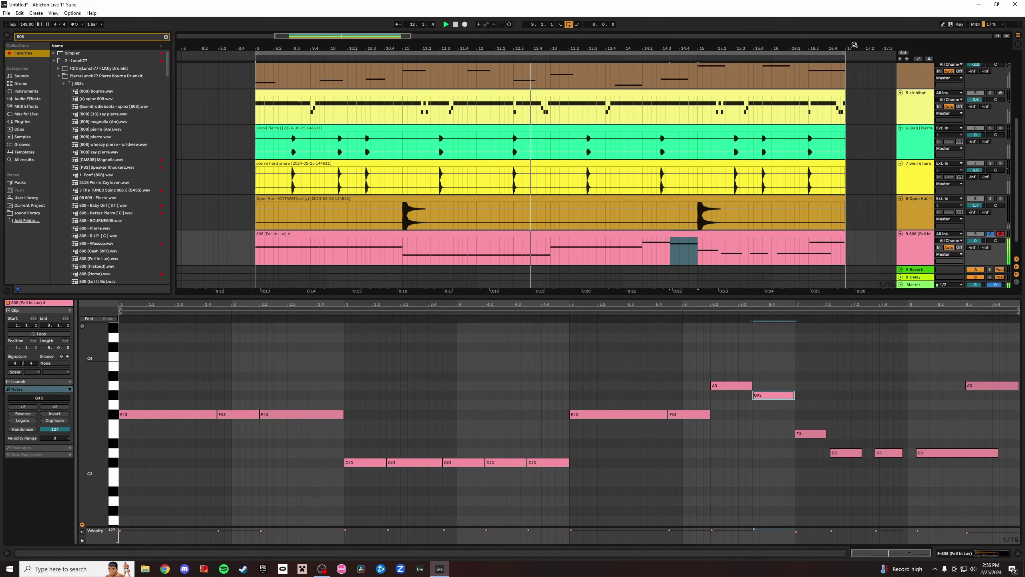
{"action": "left_click_drag", "start_coordinate": [855, 47], "coordinate": [718, 53]}
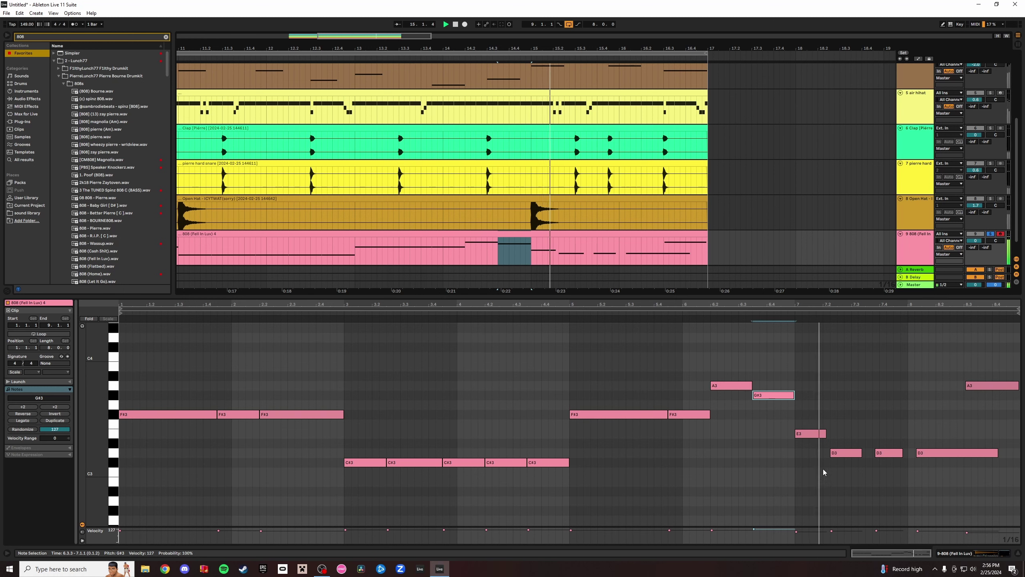
{"action": "left_click_drag", "start_coordinate": [811, 437], "coordinate": [811, 452]}
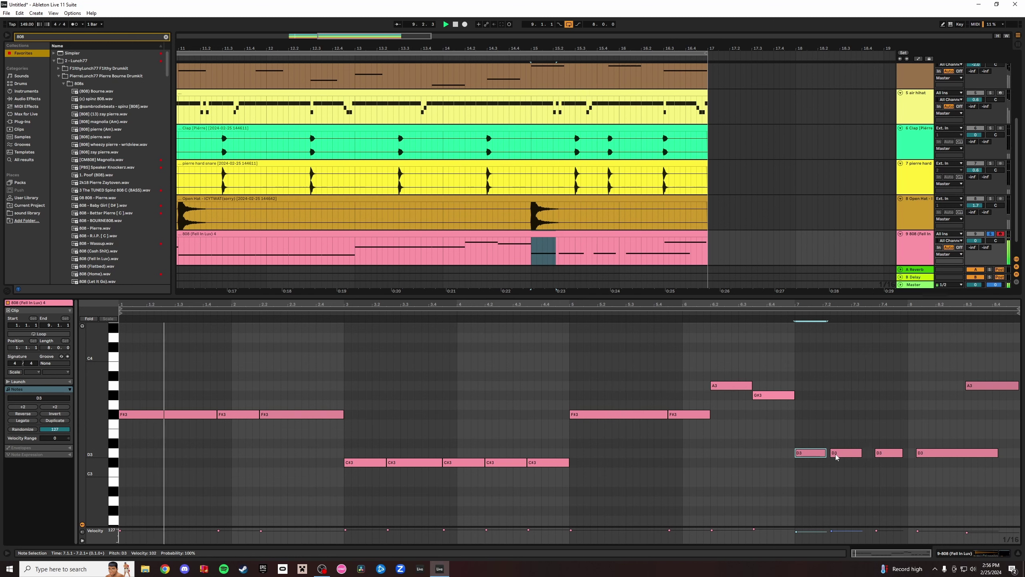
{"action": "left_click_drag", "start_coordinate": [835, 455], "coordinate": [854, 457]}
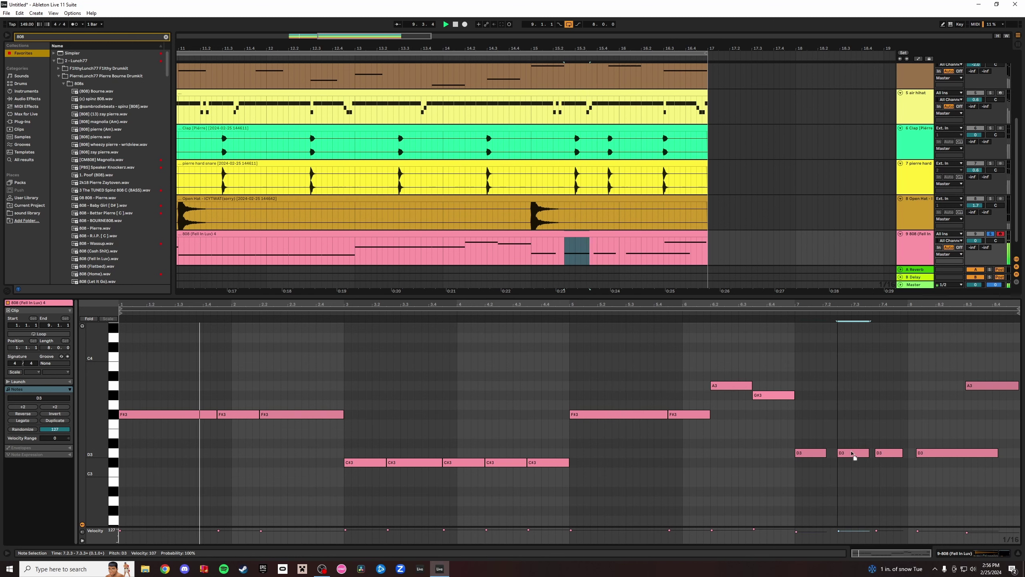
Unsolo the 808 track and close the gaps between the four D3 notes from 7.1.1, lowering the last two to C#3.
{"action": "left_click", "coordinate": [990, 236]}
{"action": "left_click", "coordinate": [824, 452]}
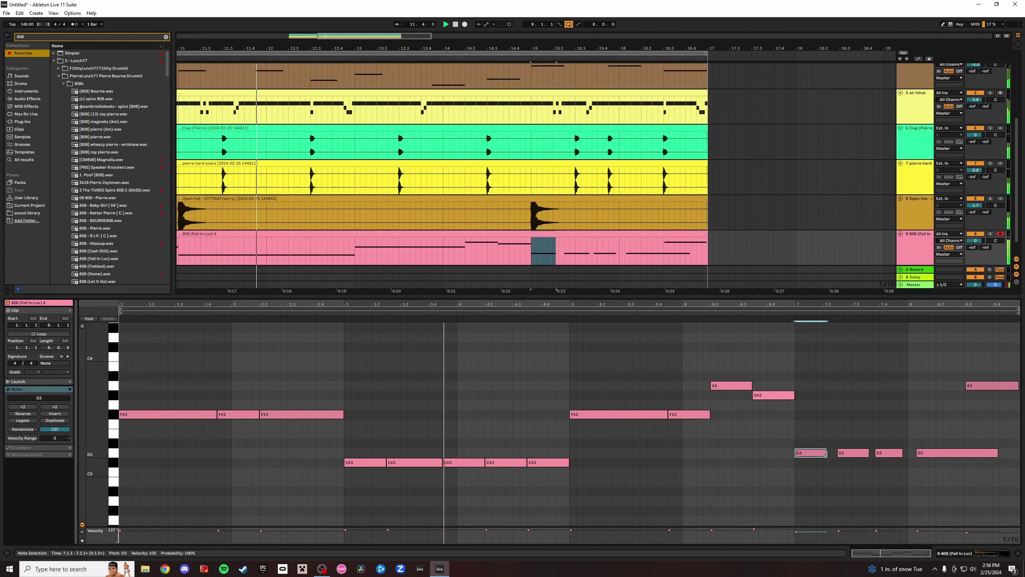
{"action": "left_click_drag", "start_coordinate": [826, 453], "coordinate": [918, 468]}
{"action": "mouse_move", "coordinate": [839, 531]}
{"action": "left_mouse_down"}
{"action": "mouse_move", "coordinate": [797, 527]}
{"action": "mouse_move", "coordinate": [839, 530]}
{"action": "left_mouse_up"}
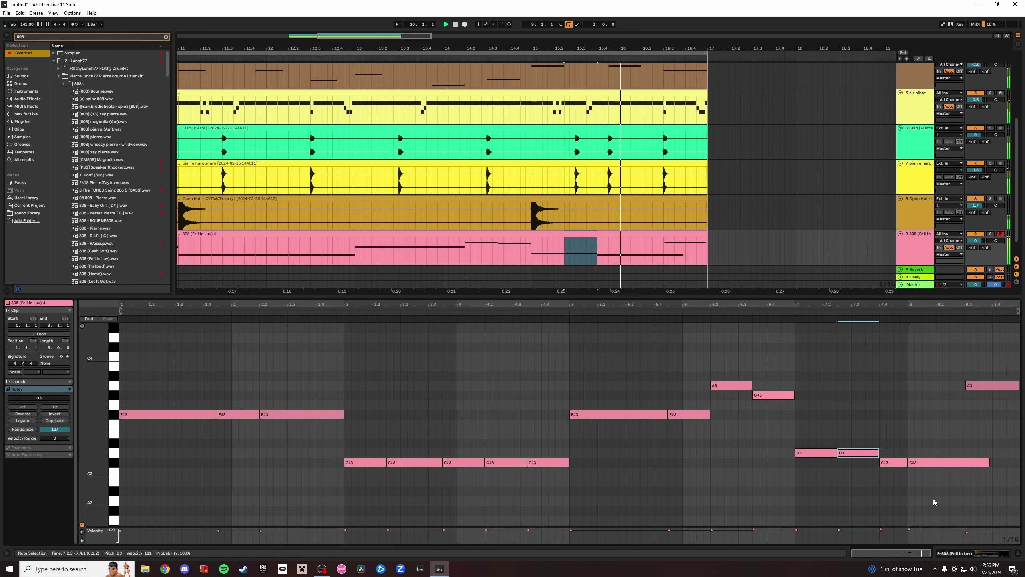
Extend the C#3 note at 7.4.1 to 8.1.3 and make the following C#3 run from 8.1.3 to 8.3.1.
{"action": "mouse_move", "coordinate": [936, 465]}
{"action": "left_mouse_down"}
{"action": "mouse_move", "coordinate": [950, 464]}
{"action": "mouse_move", "coordinate": [921, 466]}
{"action": "left_mouse_up"}
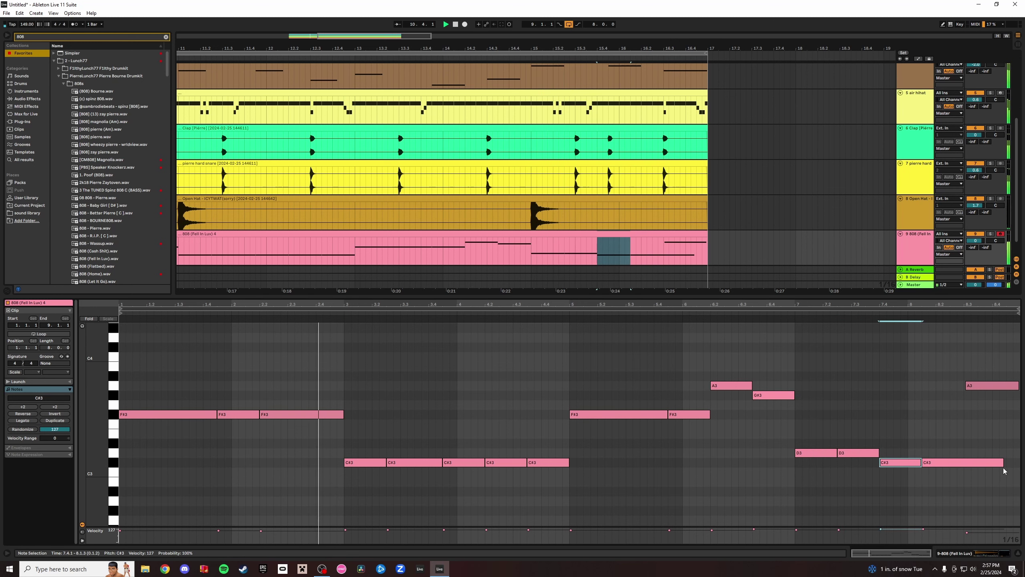
{"action": "left_click_drag", "start_coordinate": [1003, 464], "coordinate": [964, 465]}
{"action": "left_click_drag", "start_coordinate": [977, 385], "coordinate": [943, 389]}
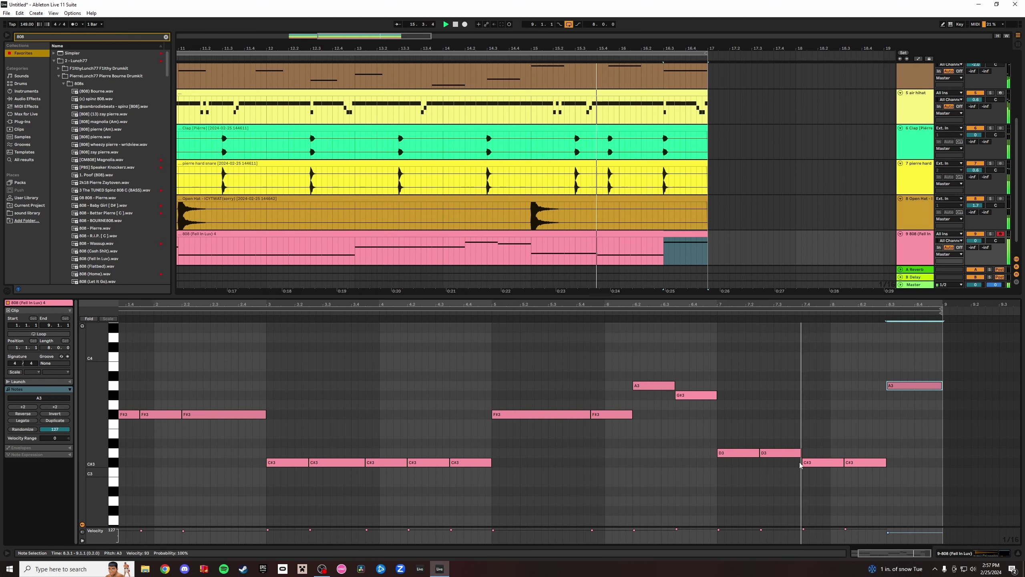
Lower the note at 7.2.3 to C#3 and the two after it to A2, moving their boundary to 8.2.1.
{"action": "left_click_drag", "start_coordinate": [790, 455], "coordinate": [819, 505]}
{"action": "left_click_drag", "start_coordinate": [850, 464], "coordinate": [853, 503]}
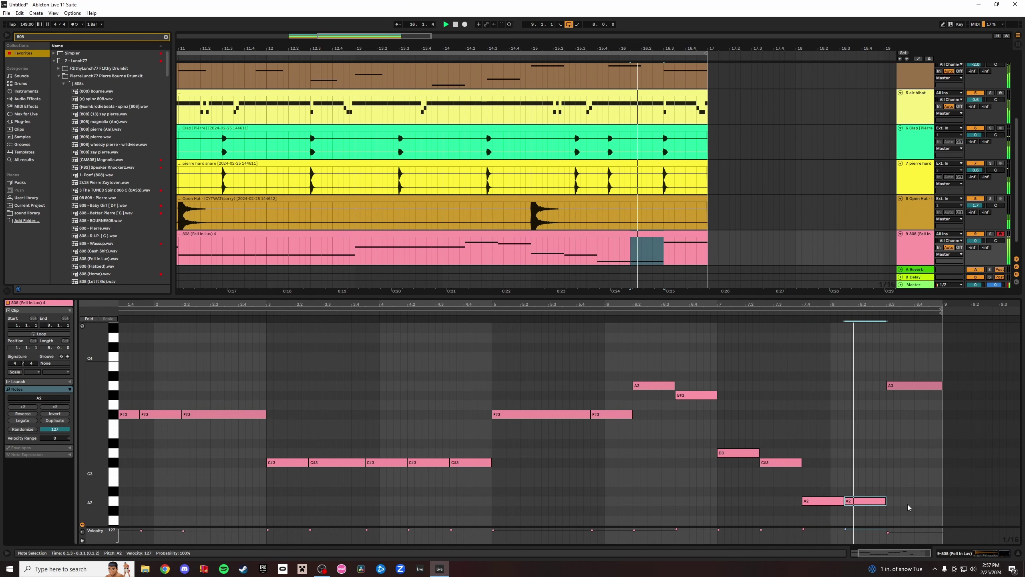
{"action": "mouse_move", "coordinate": [866, 502]}
{"action": "left_mouse_down"}
{"action": "mouse_move", "coordinate": [879, 503]}
{"action": "mouse_move", "coordinate": [847, 501]}
{"action": "mouse_move", "coordinate": [885, 500]}
{"action": "left_mouse_up"}
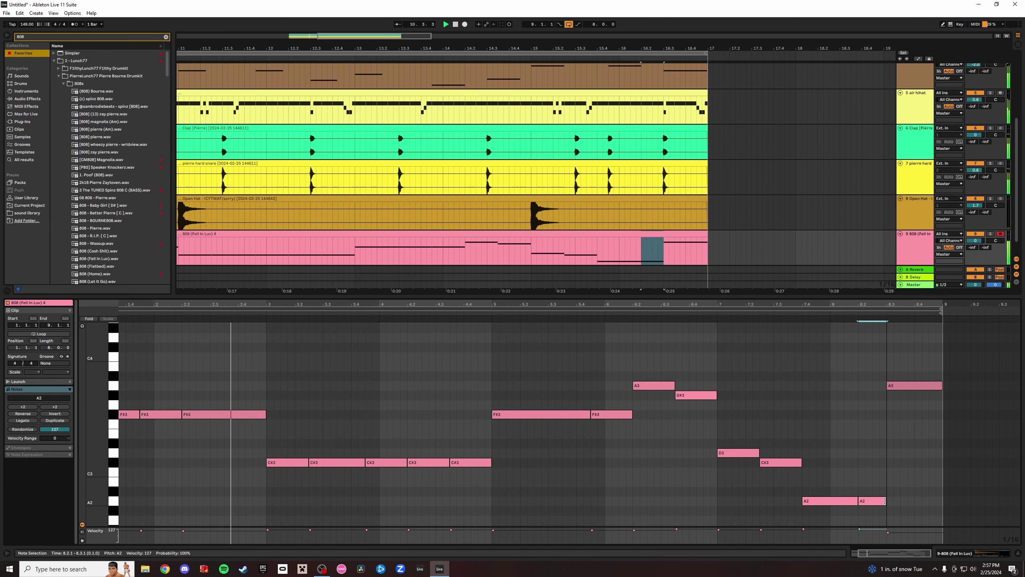
Try different pitches for the two A2 notes between 7.4.1 and 8.3.1, settling on E3.
{"action": "left_click", "coordinate": [844, 500], "text": "shift"}
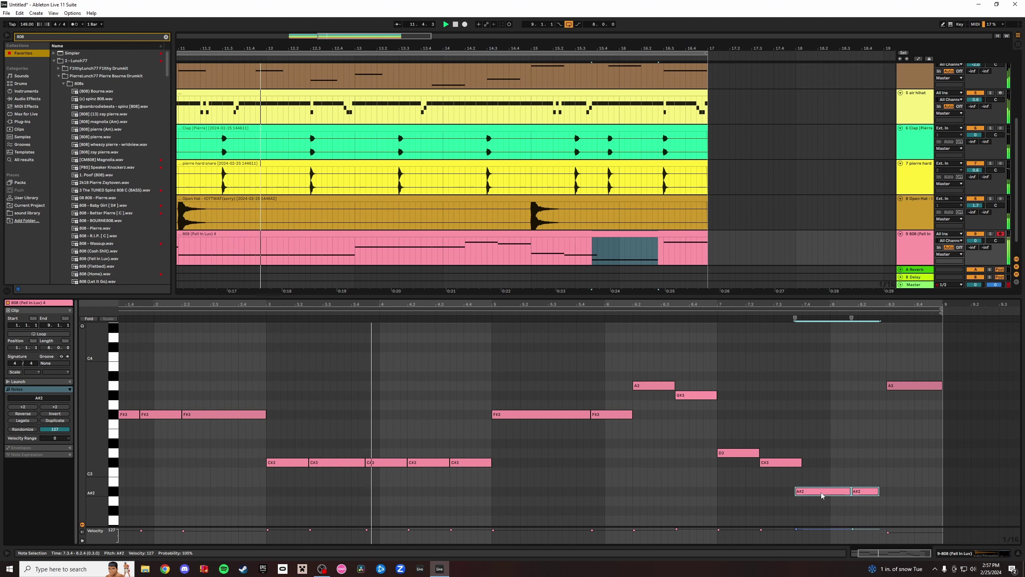
{"action": "key", "text": "Up"}
{"action": "key", "text": "Up"}
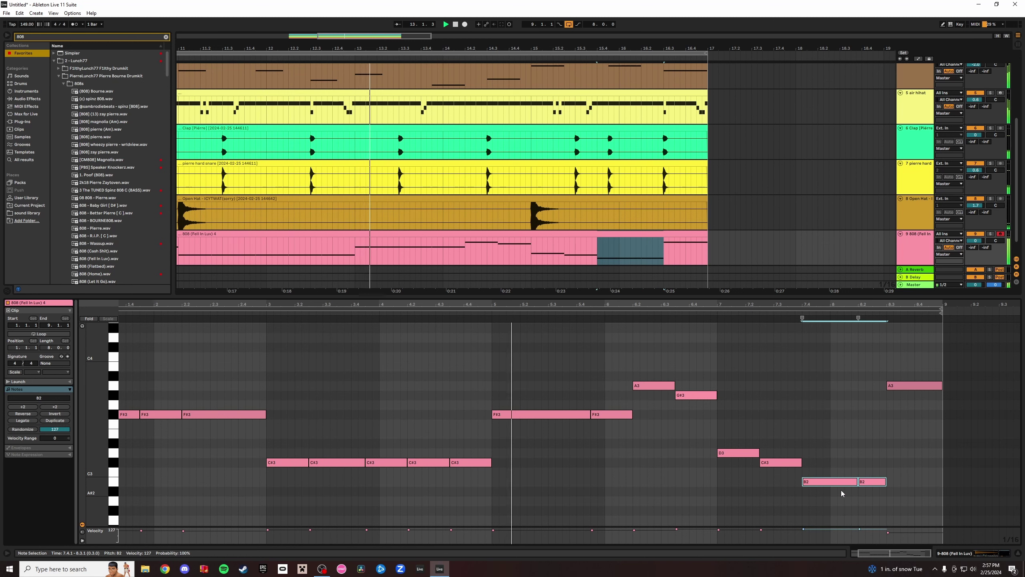
{"action": "key", "text": "Down"}
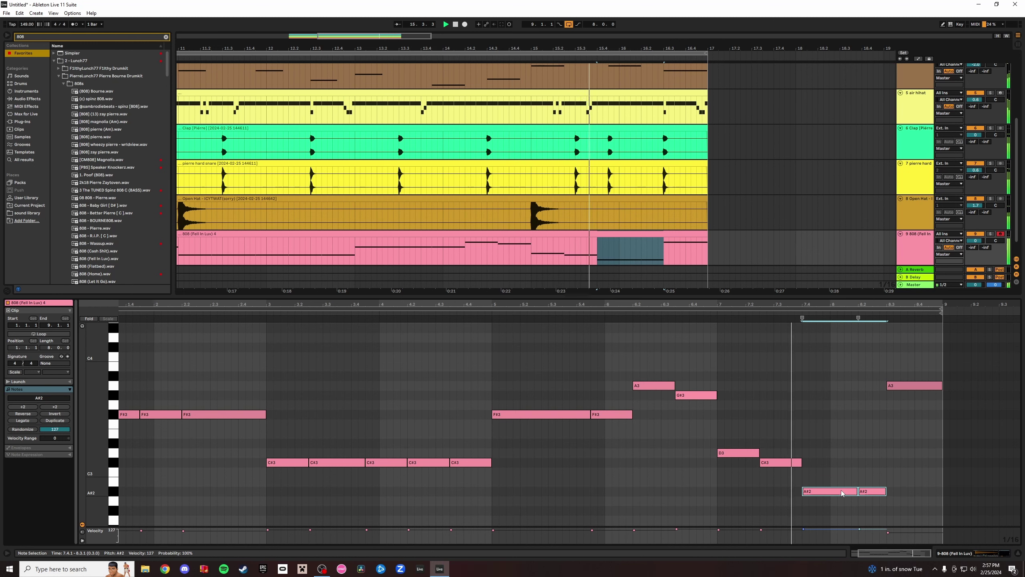
{"action": "key", "text": "Up"}
{"action": "key", "text": "Up"}
{"action": "key", "text": "Up"}
{"action": "key", "text": "Up"}
{"action": "key", "text": "Up"}
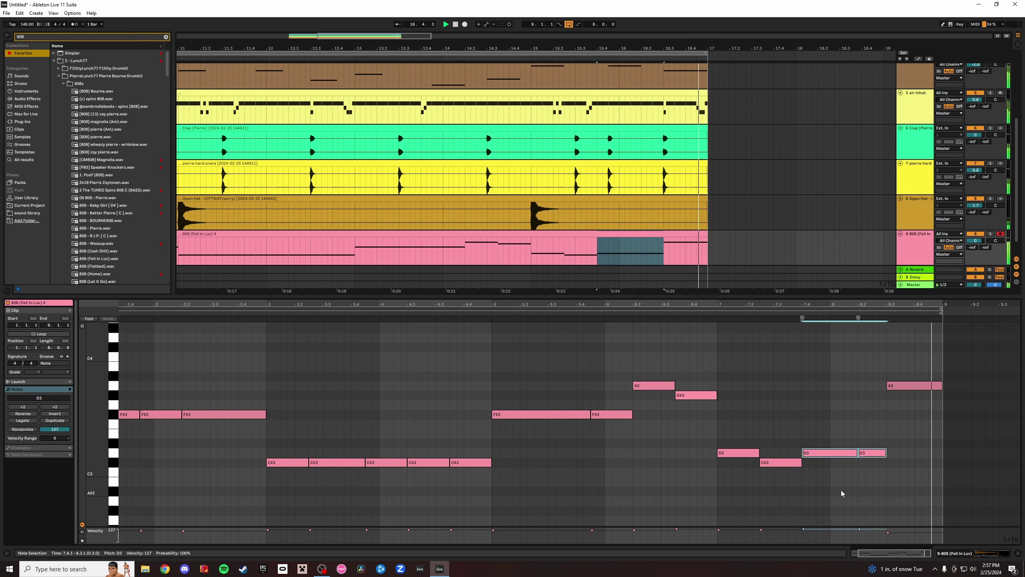
{"action": "key", "text": "Down"}
{"action": "key", "text": "Up"}
{"action": "key", "text": "Up"}
{"action": "key", "text": "Up"}
{"action": "key", "text": "Down"}
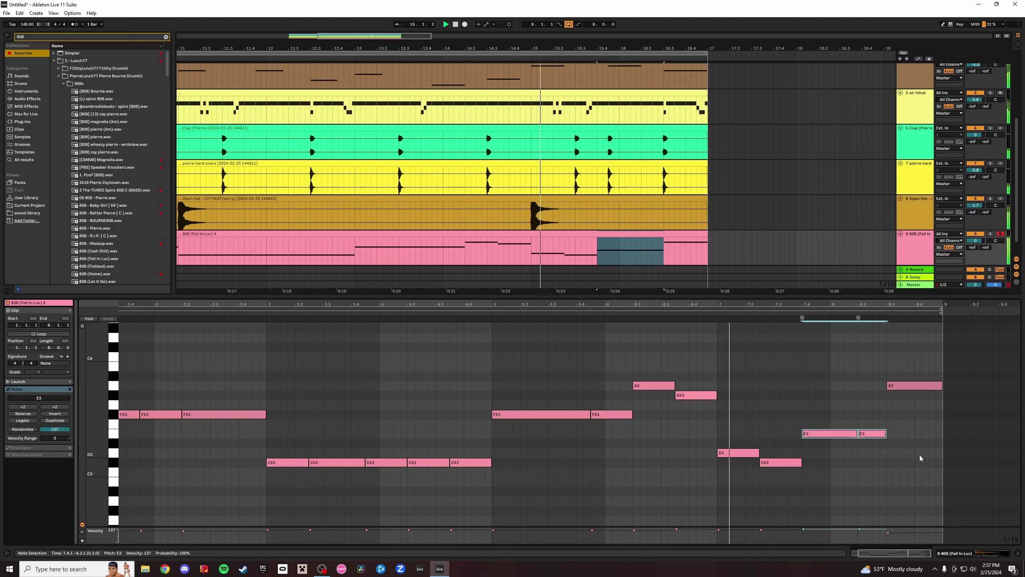
Raise the C#3 note at 7.2.3 to D3 and trim the final A3 note to start at 8.3.3.
{"action": "left_click", "coordinate": [775, 464]}
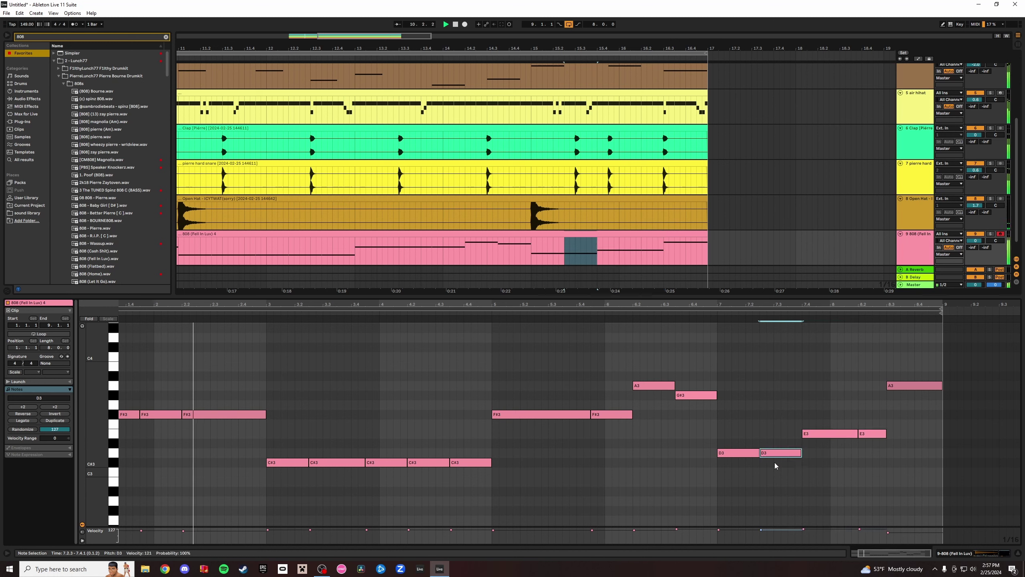
{"action": "left_click", "coordinate": [491, 55]}
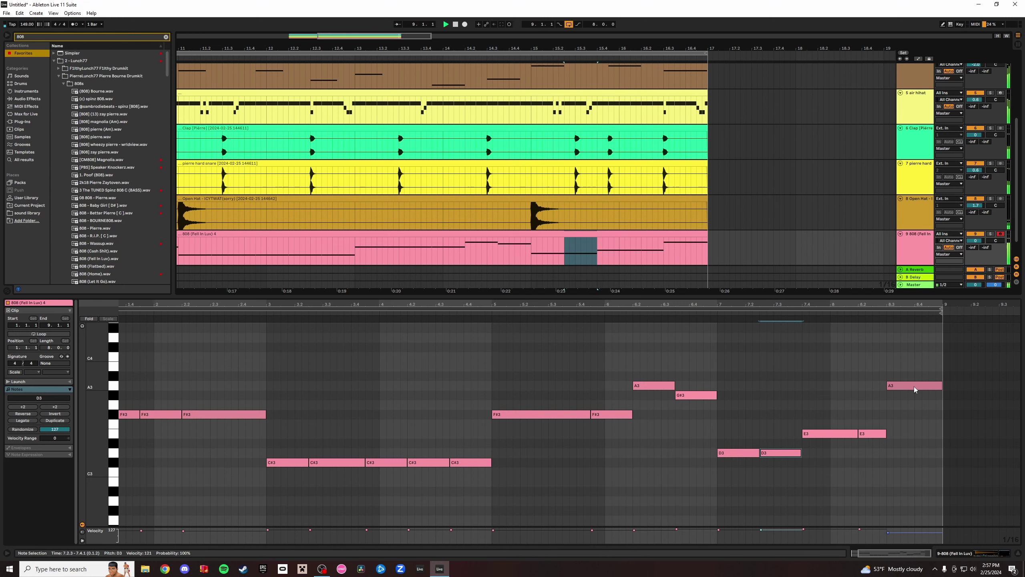
{"action": "left_click_drag", "start_coordinate": [915, 388], "coordinate": [943, 385]}
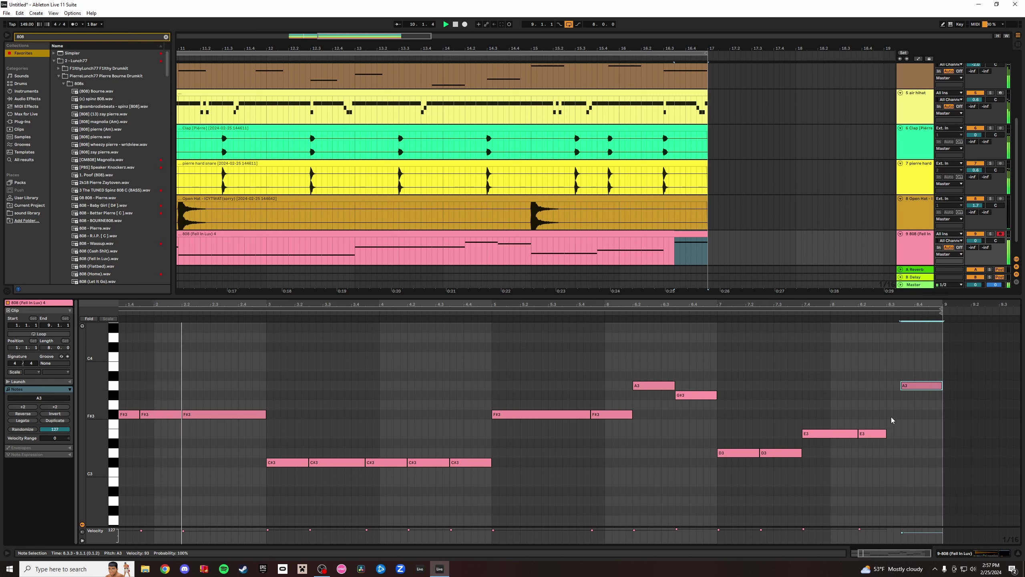
Lower the D3 notes at 7.1.1 and 7.2.3 to C#3 and extend the E3 note at 8.2.1 to end at 8.3.3.
{"action": "left_click_drag", "start_coordinate": [897, 448], "coordinate": [835, 436]}
{"action": "left_click_drag", "start_coordinate": [787, 468], "coordinate": [744, 449]}
{"action": "key", "text": "Down"}
{"action": "left_click_drag", "start_coordinate": [793, 428], "coordinate": [895, 444]}
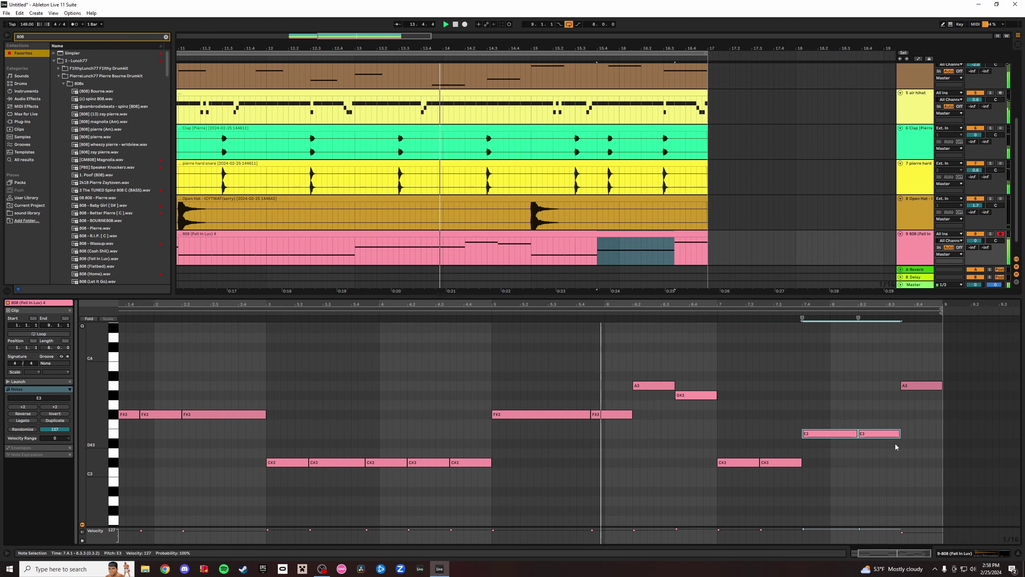
Lower the two E3 notes from 7.4.1 to D3 and raise the two C#3 notes from 7.1.1 to D3.
{"action": "key", "text": "Down"}
{"action": "key", "text": "Down"}
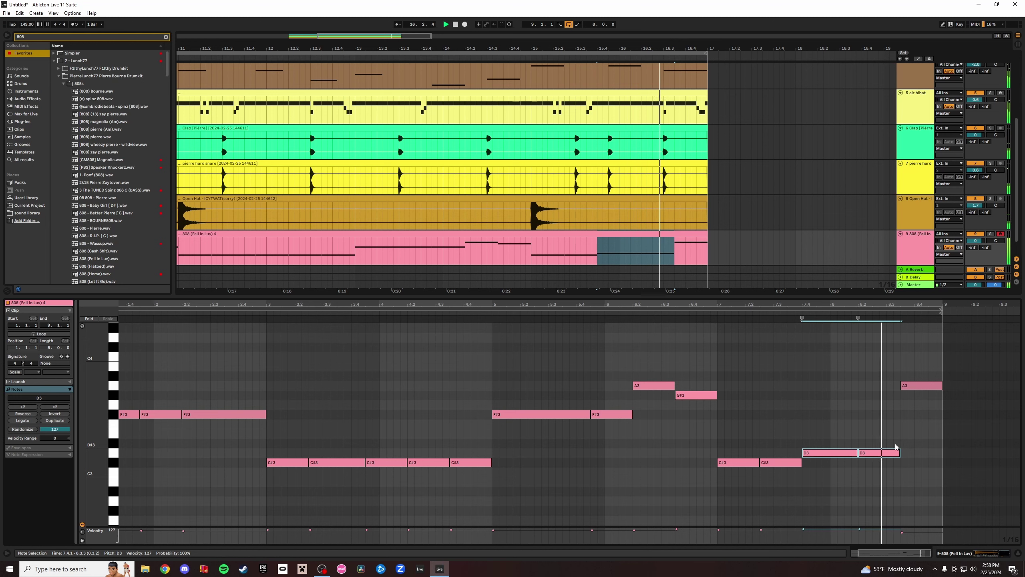
{"action": "left_click_drag", "start_coordinate": [790, 477], "coordinate": [722, 460]}
{"action": "key", "text": "Up"}
{"action": "left_click_drag", "start_coordinate": [905, 469], "coordinate": [744, 436]}
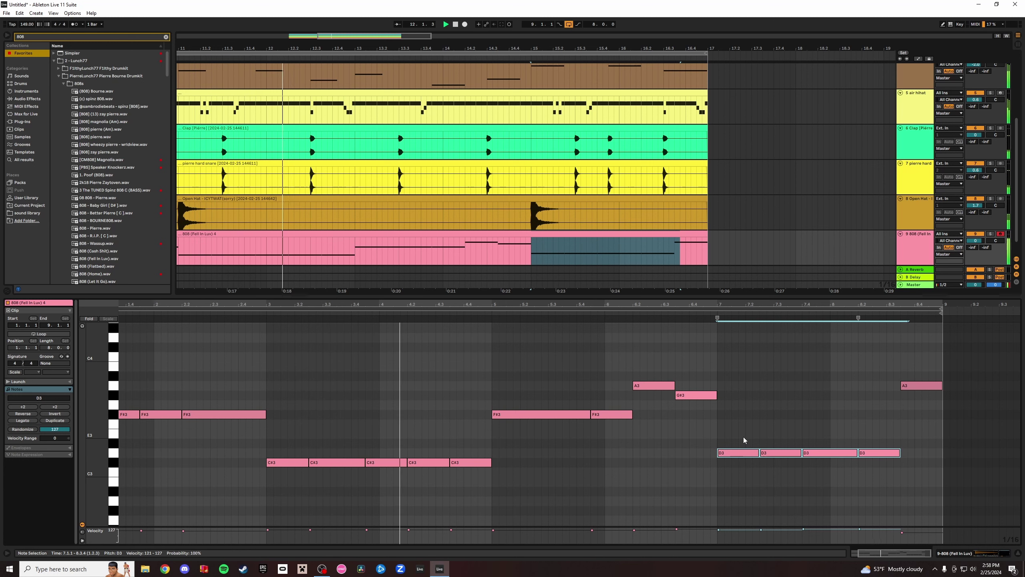
Set the four D3 notes from 7.1.1 to velocity 127 and raise the velocity of the final A3 note.
{"action": "left_click", "coordinate": [751, 530]}
{"action": "left_click_drag", "start_coordinate": [751, 531], "coordinate": [752, 529]}
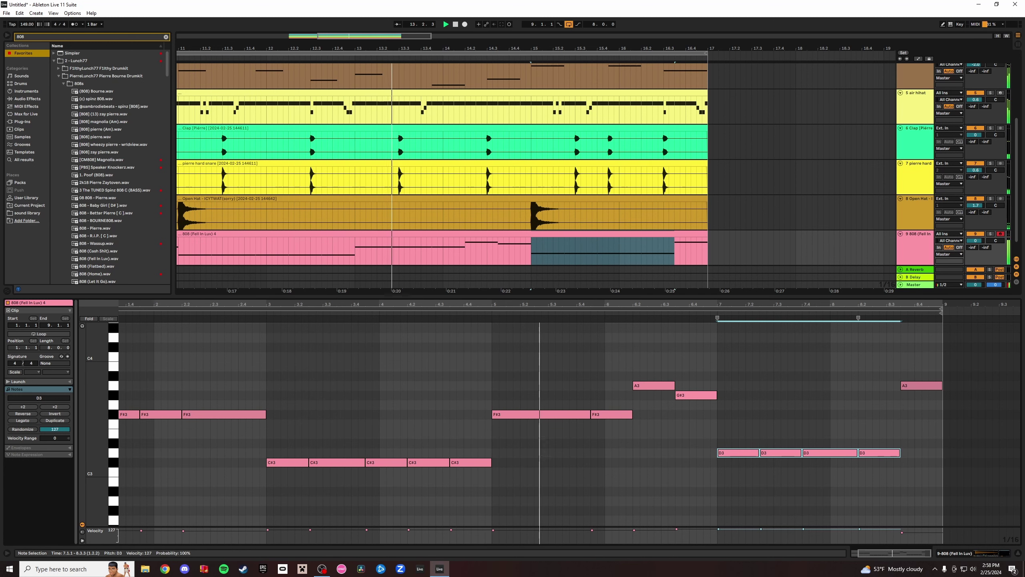
{"action": "left_click_drag", "start_coordinate": [902, 534], "coordinate": [902, 531]}
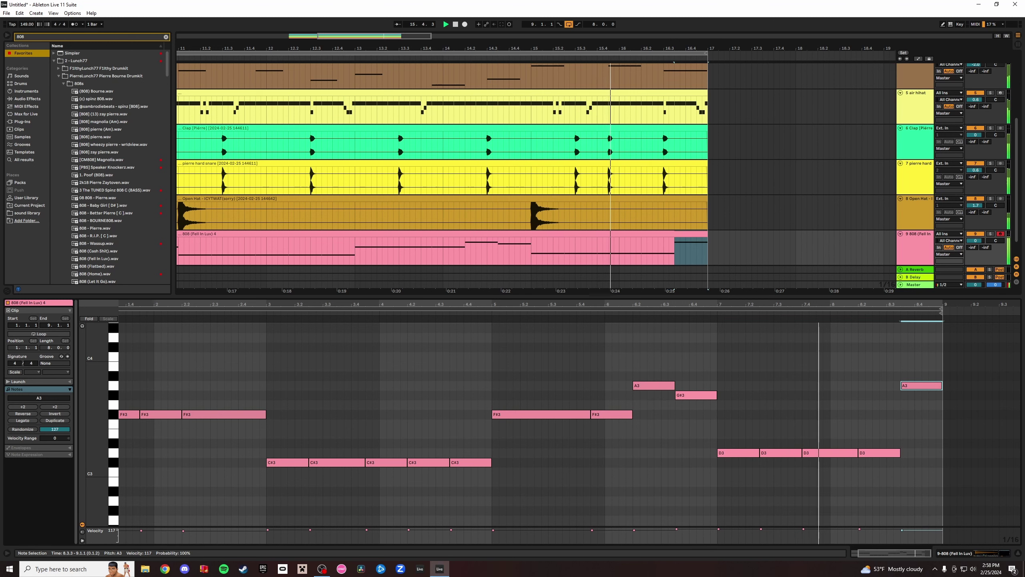
{"action": "left_click_drag", "start_coordinate": [907, 530], "coordinate": [907, 529]}
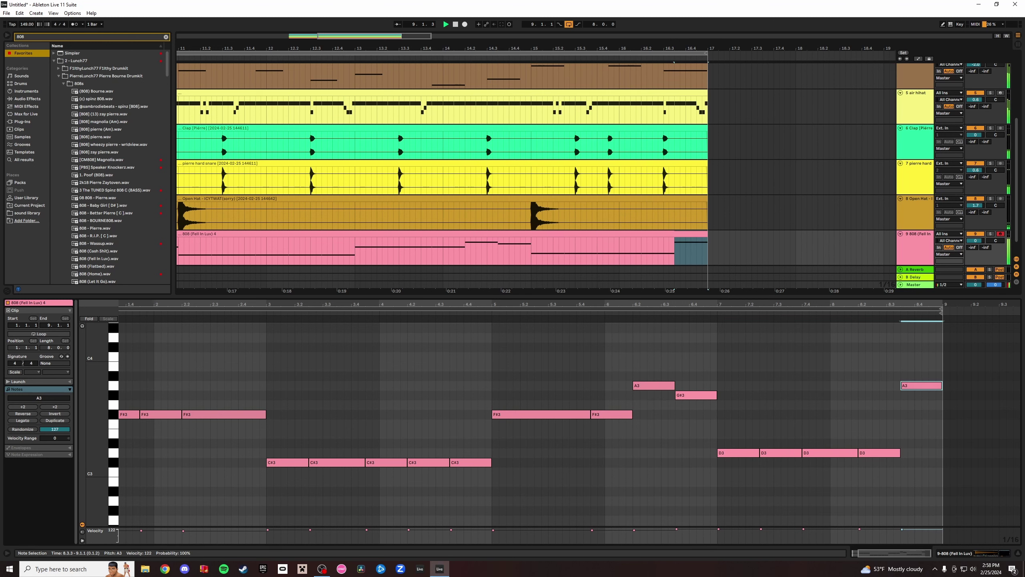
Raise the final A3 note at 8.3.3 to A#3 and open the Sylenth1 clip to compare its notes.
{"action": "scroll", "coordinate": [758, 407], "scroll_direction": "up", "scroll_amount": 2}
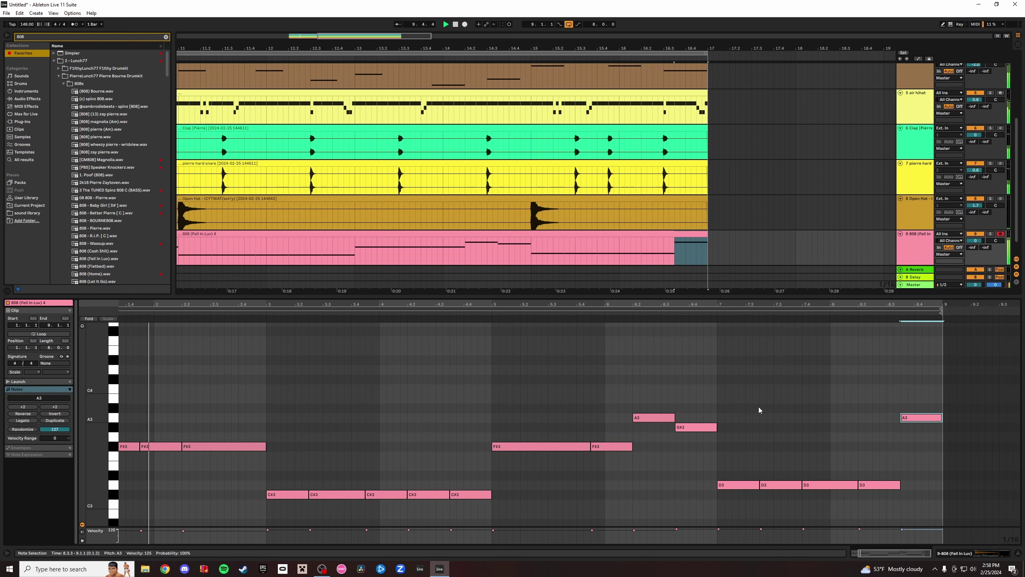
{"action": "key", "text": "Up"}
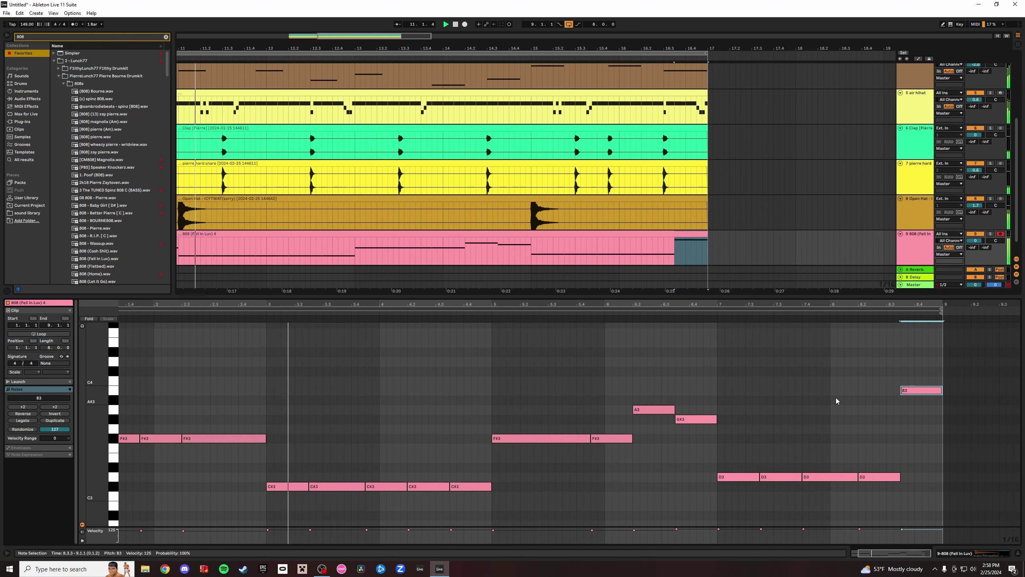
{"action": "left_click", "coordinate": [693, 179]}
{"action": "scroll", "coordinate": [666, 134], "scroll_direction": "up", "scroll_amount": 1}
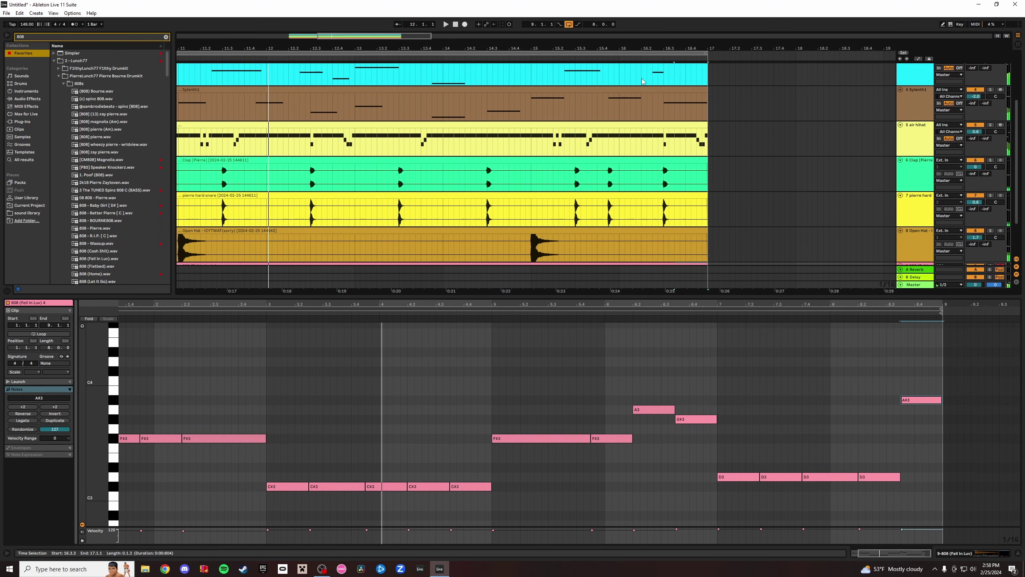
{"action": "left_click", "coordinate": [649, 91]}
{"action": "scroll", "coordinate": [646, 226], "scroll_direction": "down", "scroll_amount": 1}
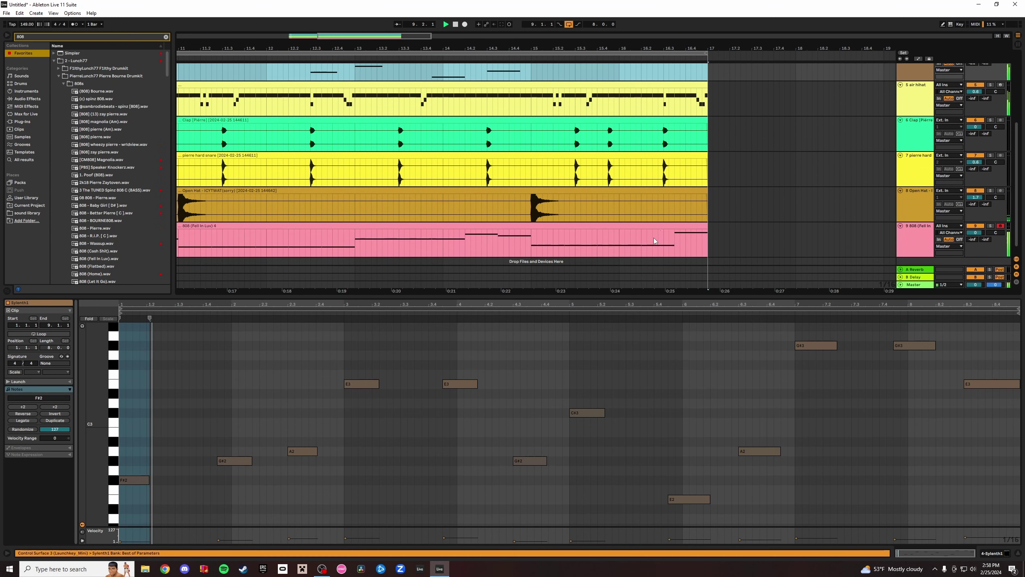
Return to the 808 clip and raise its final note at 8.3.3 to C#4.
{"action": "left_click", "coordinate": [692, 247]}
{"action": "left_click", "coordinate": [1010, 400]}
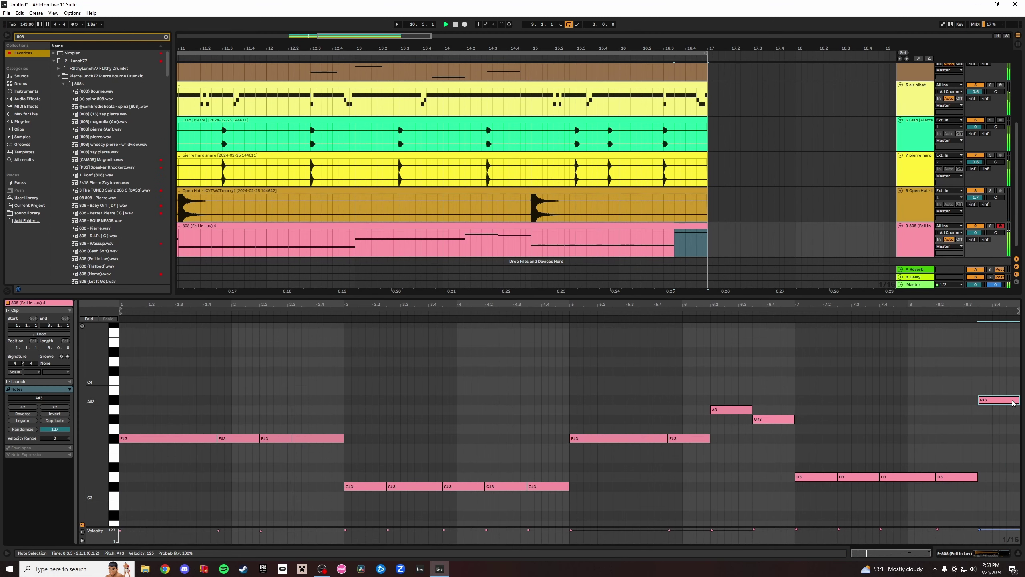
{"action": "key", "text": "Up"}
{"action": "key", "text": "Up"}
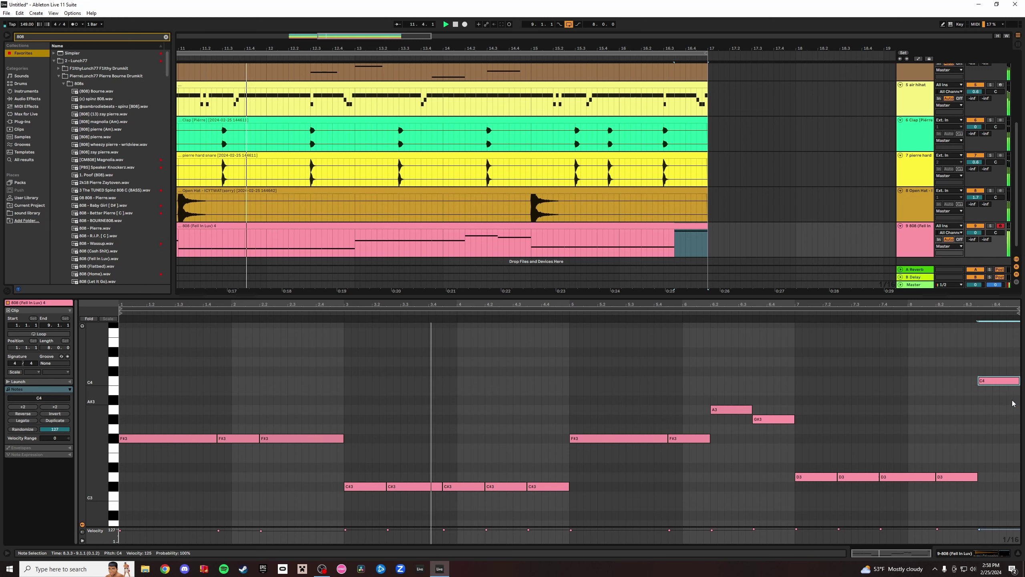
{"action": "key", "text": "Up"}
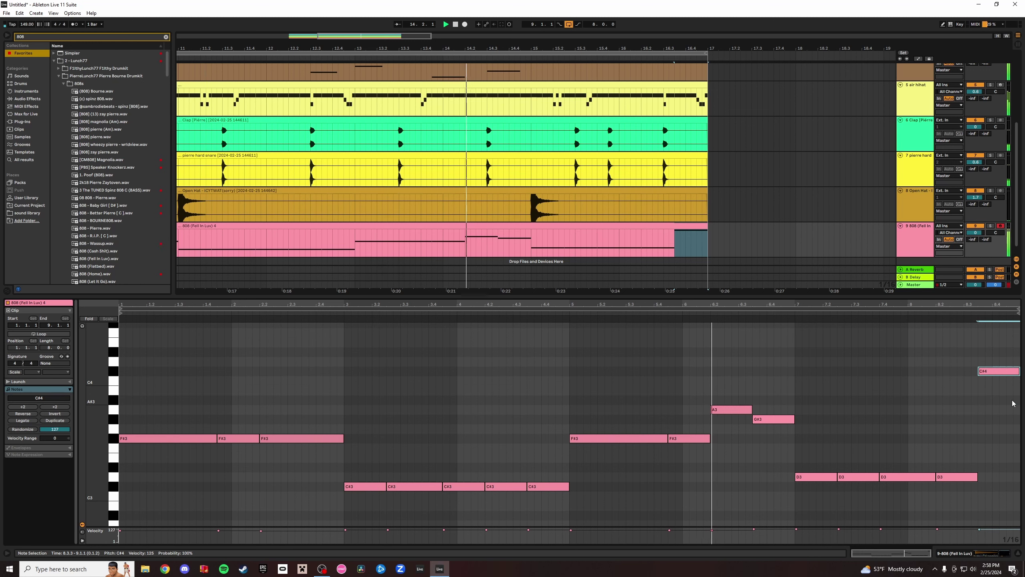
Try lowering the velocity of the C#3 note at 4.3.3.
{"action": "left_click", "coordinate": [549, 484]}
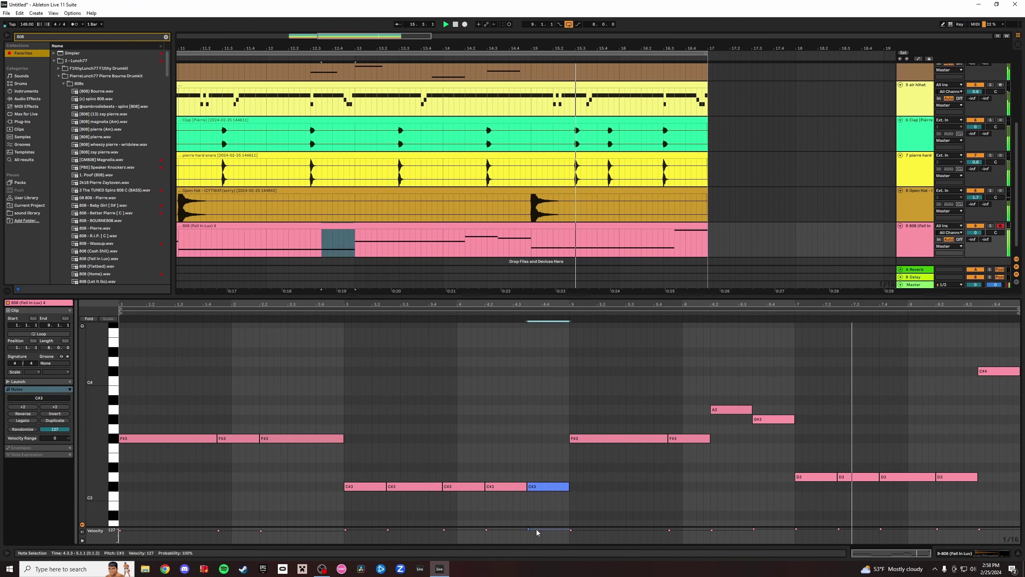
{"action": "left_click_drag", "start_coordinate": [537, 529], "coordinate": [572, 536]}
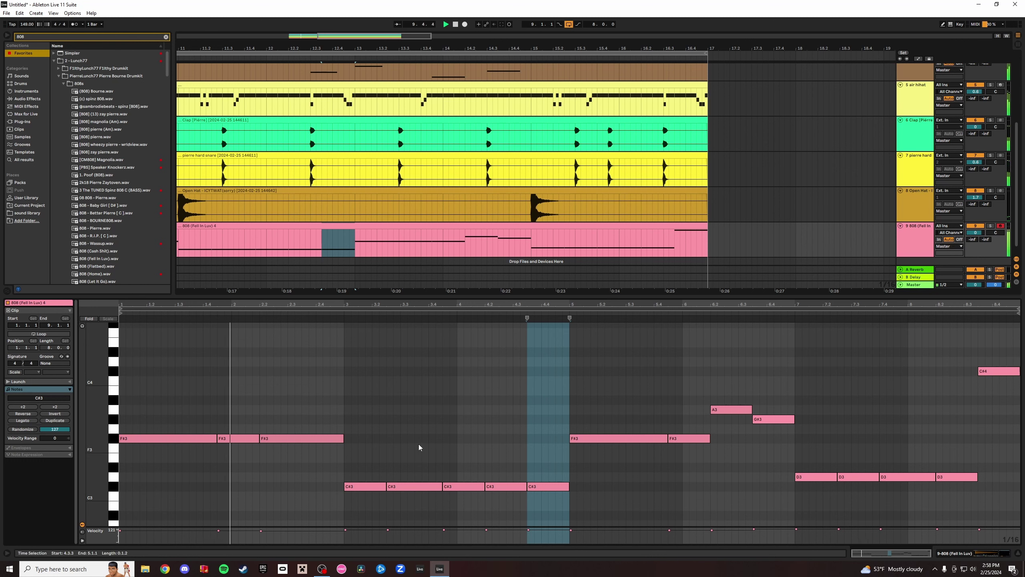
{"action": "left_click_drag", "start_coordinate": [344, 478], "coordinate": [551, 525]}
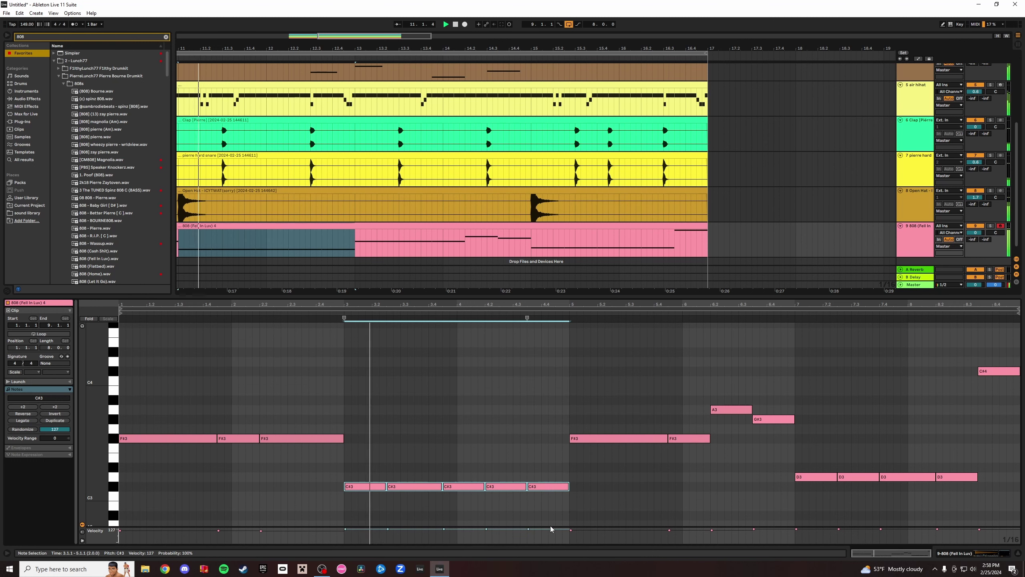
{"action": "left_click", "coordinate": [583, 502]}
{"action": "left_click", "coordinate": [550, 529]}
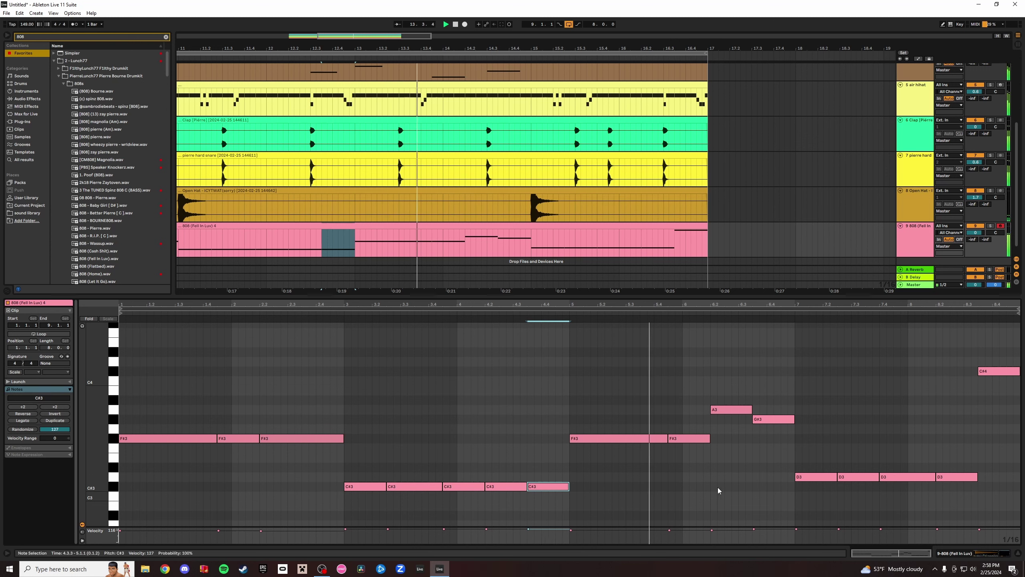
Lower the velocities of the A3 note at 6.2.1, the G#3 at 6.3.3 and the four D3 notes, using 118 for the D3s.
{"action": "left_click", "coordinate": [733, 533]}
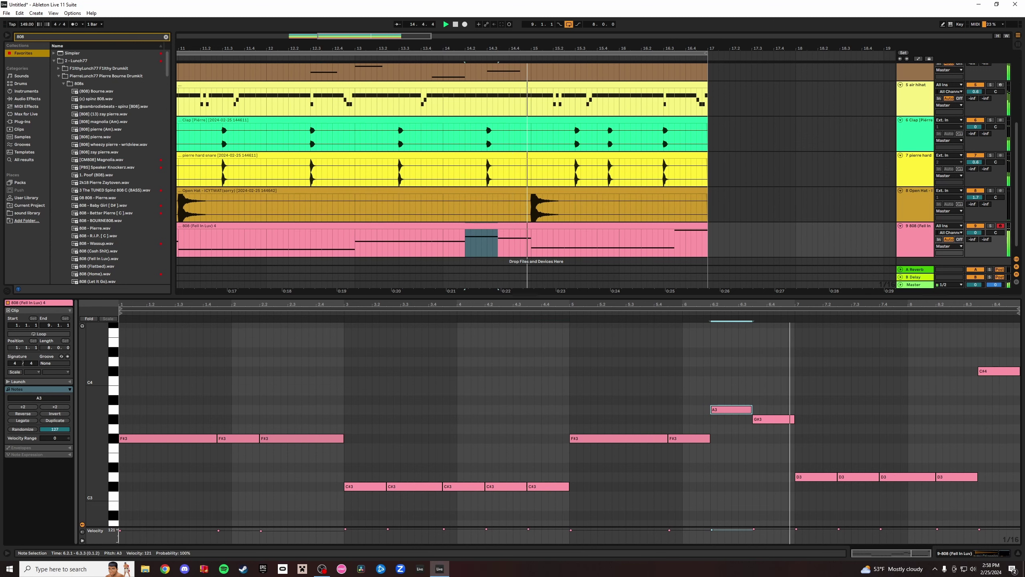
{"action": "left_click_drag", "start_coordinate": [767, 532], "coordinate": [767, 534]}
{"action": "left_click_drag", "start_coordinate": [822, 461], "coordinate": [953, 480]}
{"action": "left_click_drag", "start_coordinate": [816, 532], "coordinate": [816, 533]}
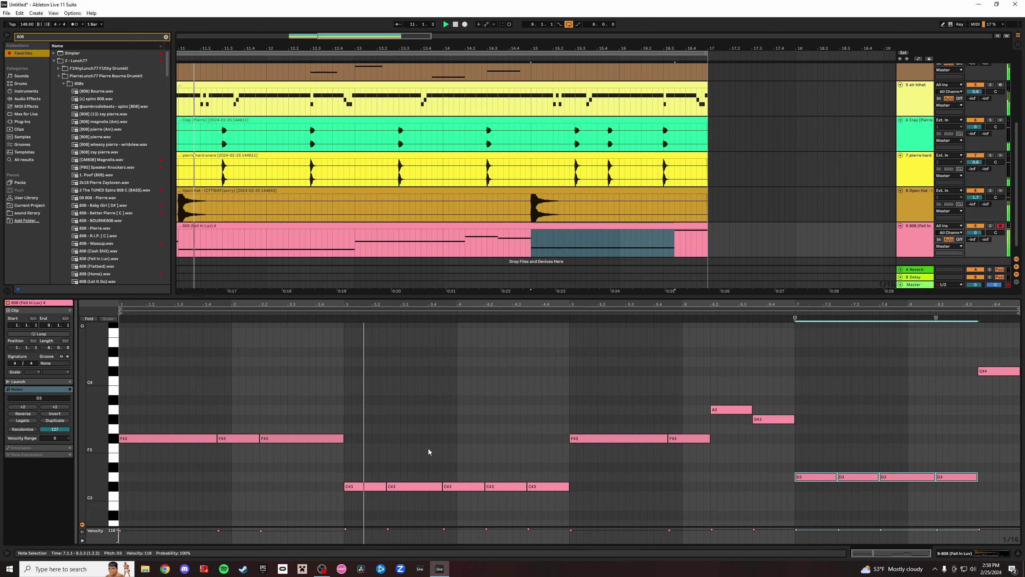
Set the five C#3 notes in bars 3 and 4 to velocity 118 and restart playback from the loop start.
{"action": "left_click_drag", "start_coordinate": [342, 476], "coordinate": [573, 510]}
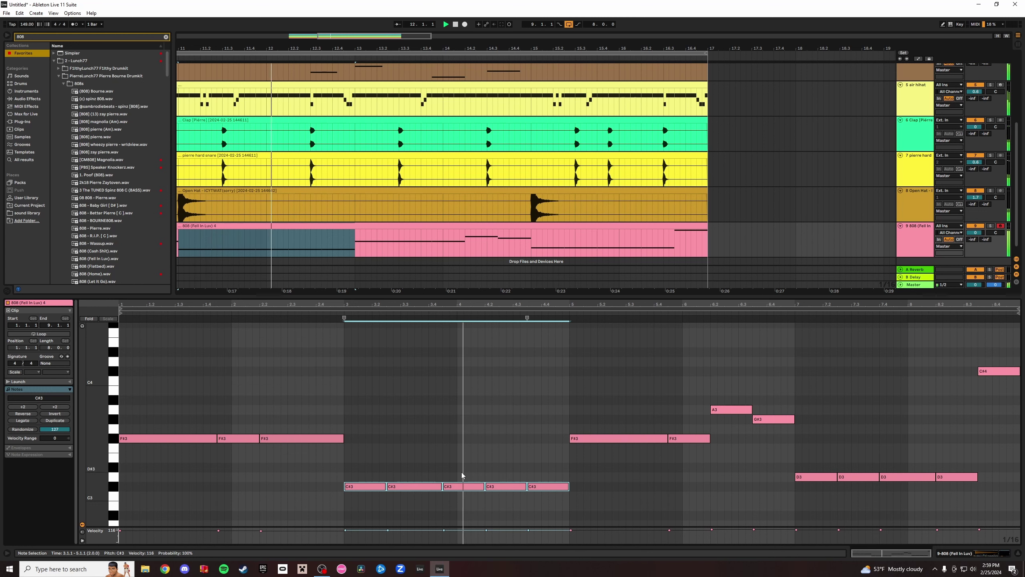
{"action": "key", "text": "space"}
{"action": "key", "text": "space"}
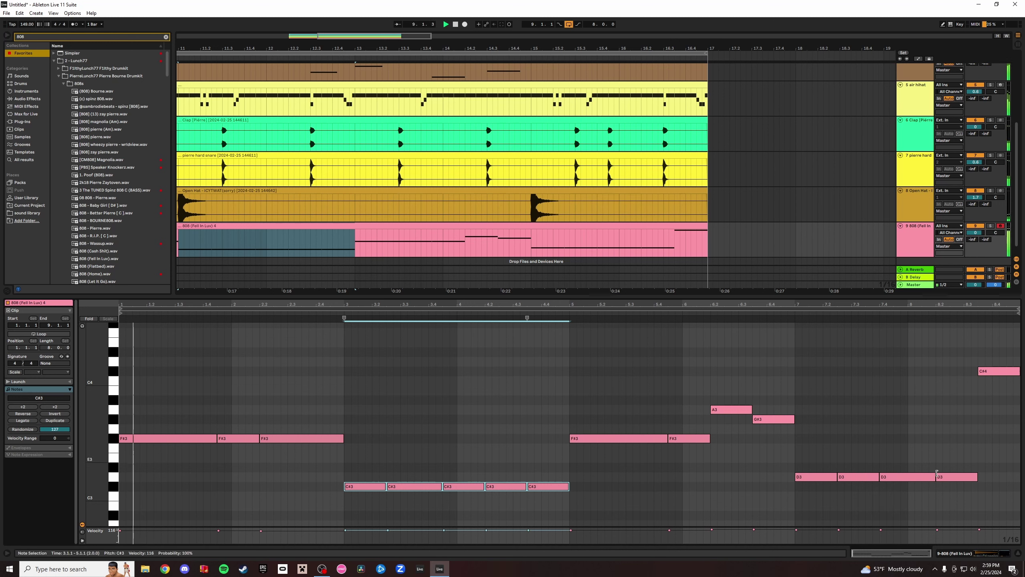
Switch to the mixer and lower the 808 (Fell In Luv) track's volume to -2.0 dB.
{"action": "left_click", "coordinate": [987, 371]}
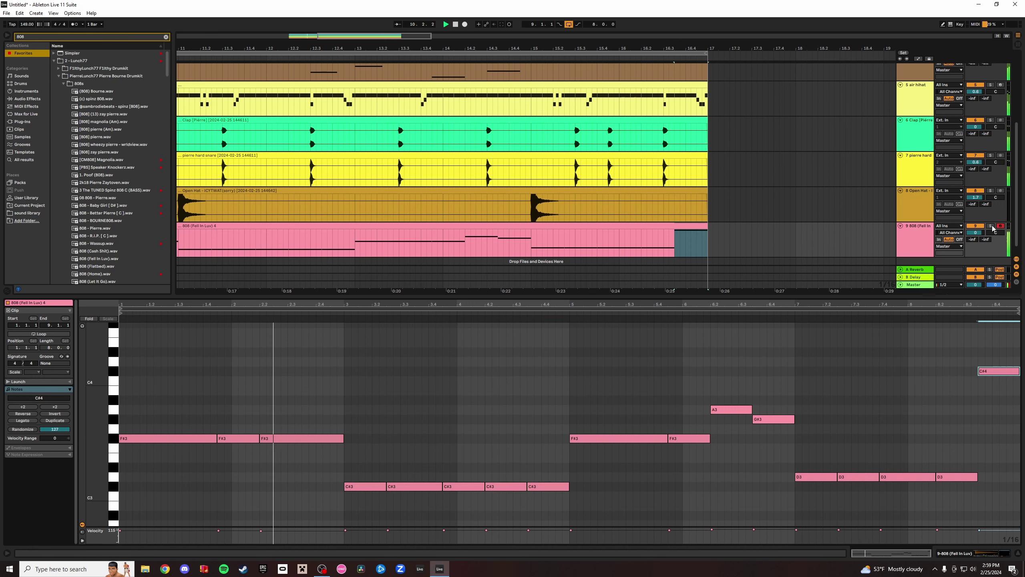
{"action": "left_click", "coordinate": [1018, 45]}
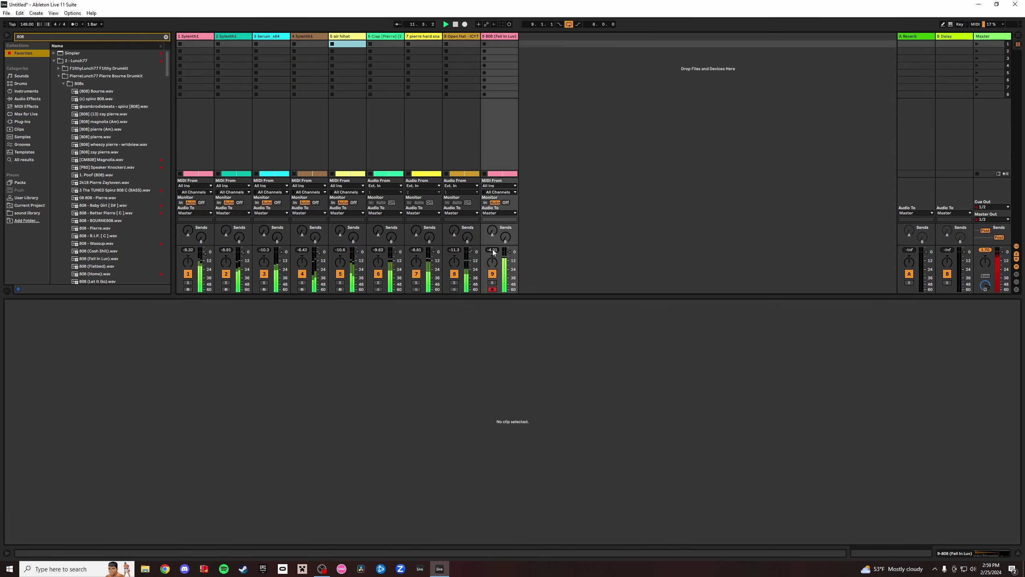
{"action": "left_click_drag", "start_coordinate": [509, 252], "coordinate": [510, 253]}
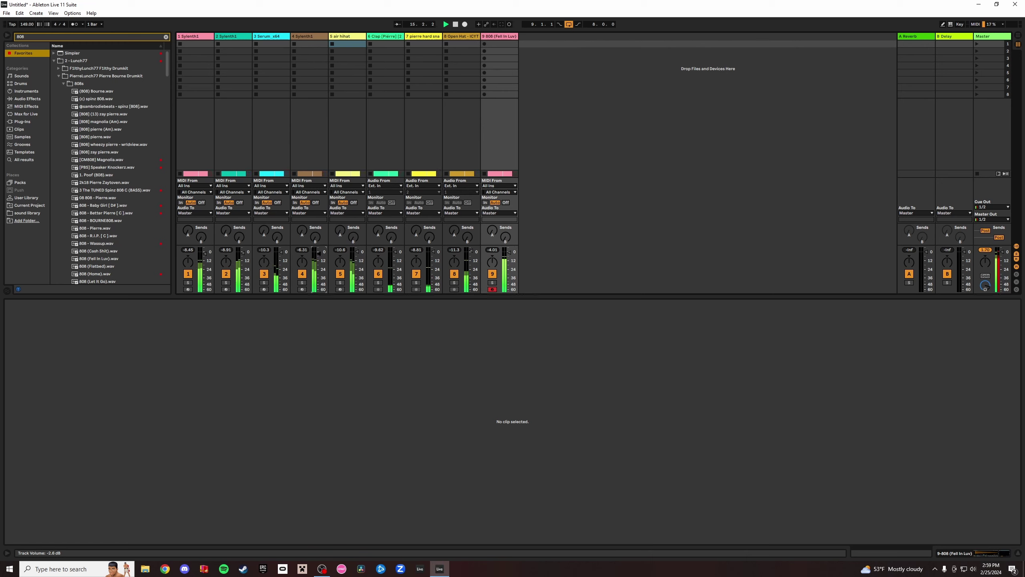
Audition the first two Sylenth1 tracks and the Serum track in solo, closing the Serum plug-in window.
{"action": "left_click", "coordinate": [188, 283]}
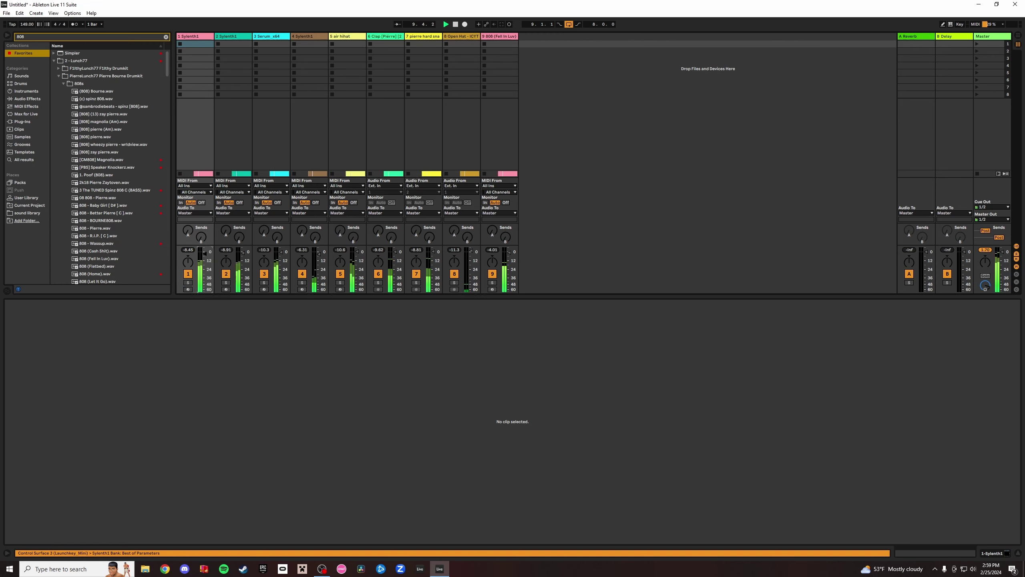
{"action": "left_click", "coordinate": [225, 282]}
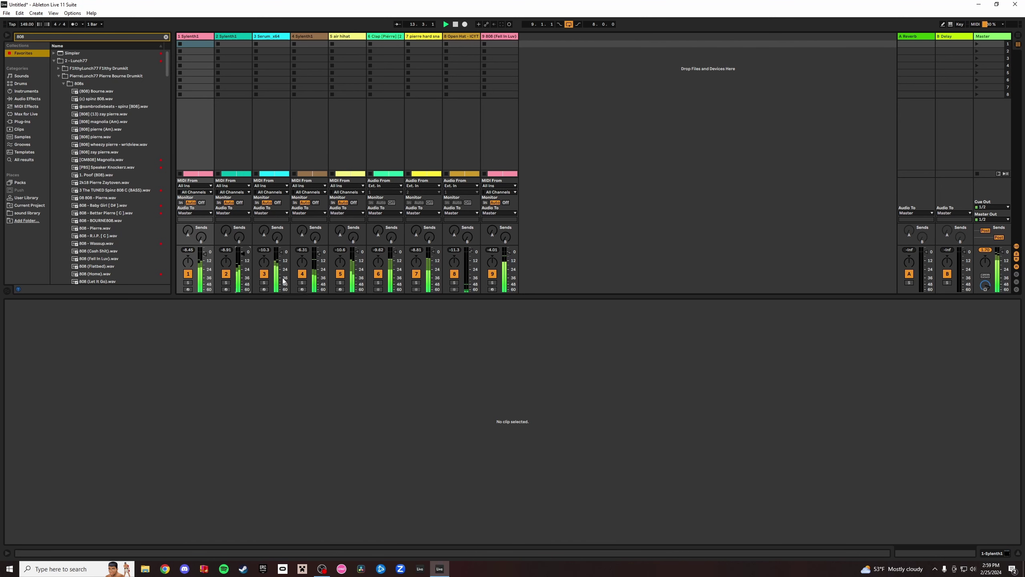
{"action": "left_click", "coordinate": [264, 283]}
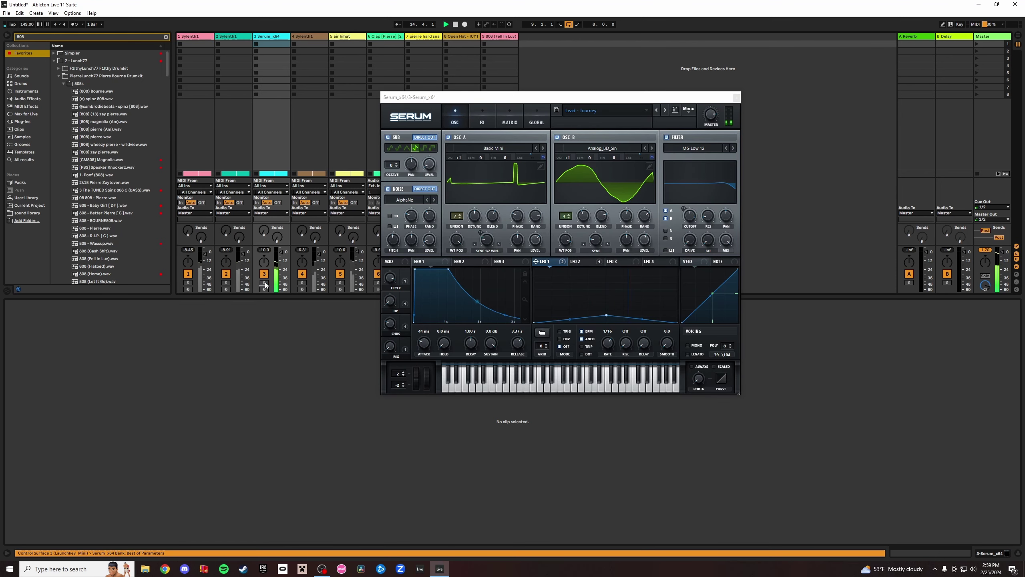
{"action": "left_click", "coordinate": [736, 97]}
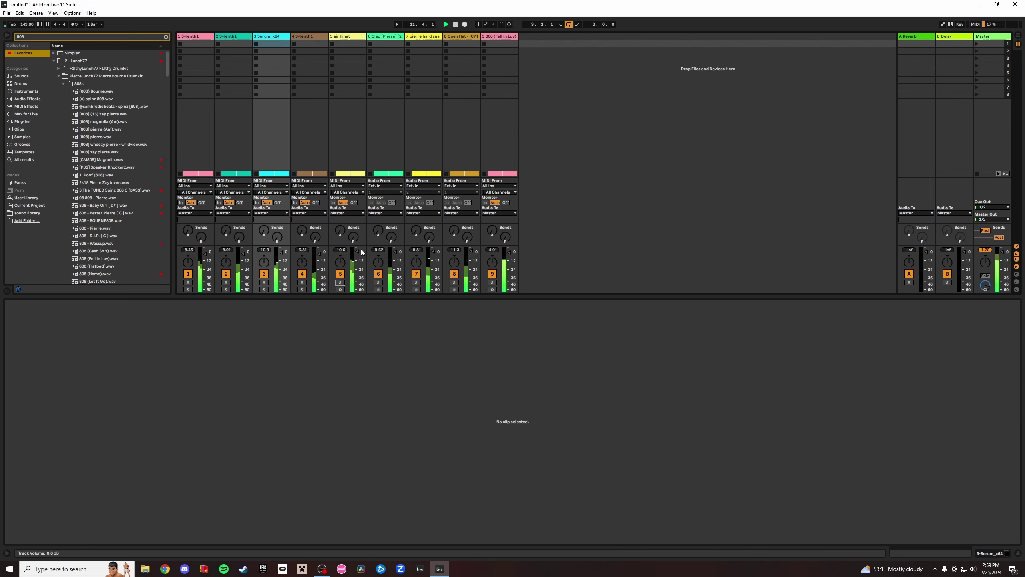
Lower the volumes of the clap and pierre hard snare tracks together.
{"action": "left_click", "coordinate": [395, 36]}
{"action": "left_click", "coordinate": [424, 36], "text": "shift"}
{"action": "left_click_drag", "start_coordinate": [433, 252], "coordinate": [433, 252]}
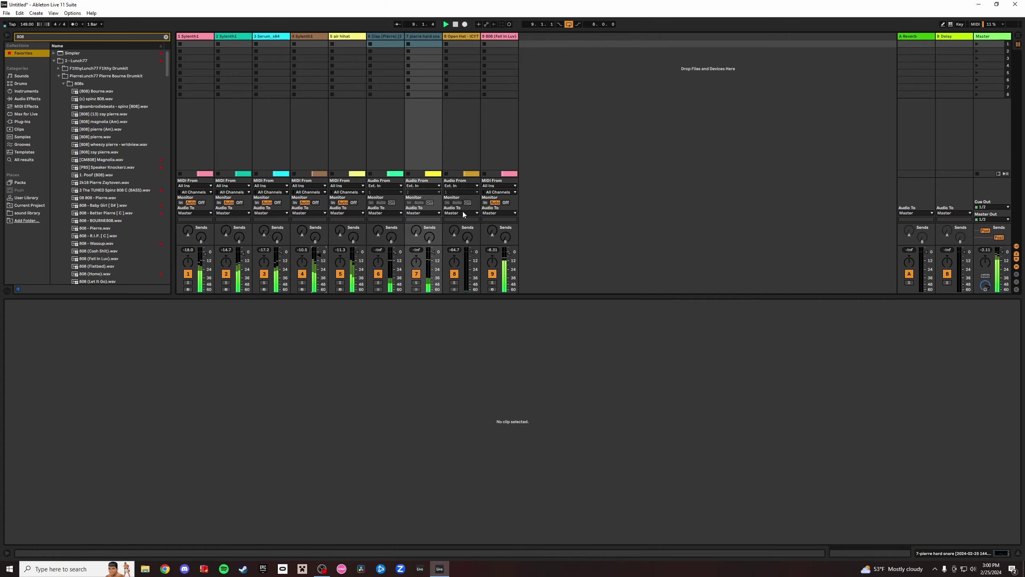
Return to the arrangement with the whole loop in view and play it from bar 9.
{"action": "key", "text": "Tab"}
{"action": "left_click_drag", "start_coordinate": [591, 48], "coordinate": [728, 16]}
{"action": "left_click_drag", "start_coordinate": [471, 48], "coordinate": [305, 103]}
{"action": "left_click_drag", "start_coordinate": [772, 45], "coordinate": [423, 26]}
{"action": "left_click_drag", "start_coordinate": [735, 47], "coordinate": [653, 15]}
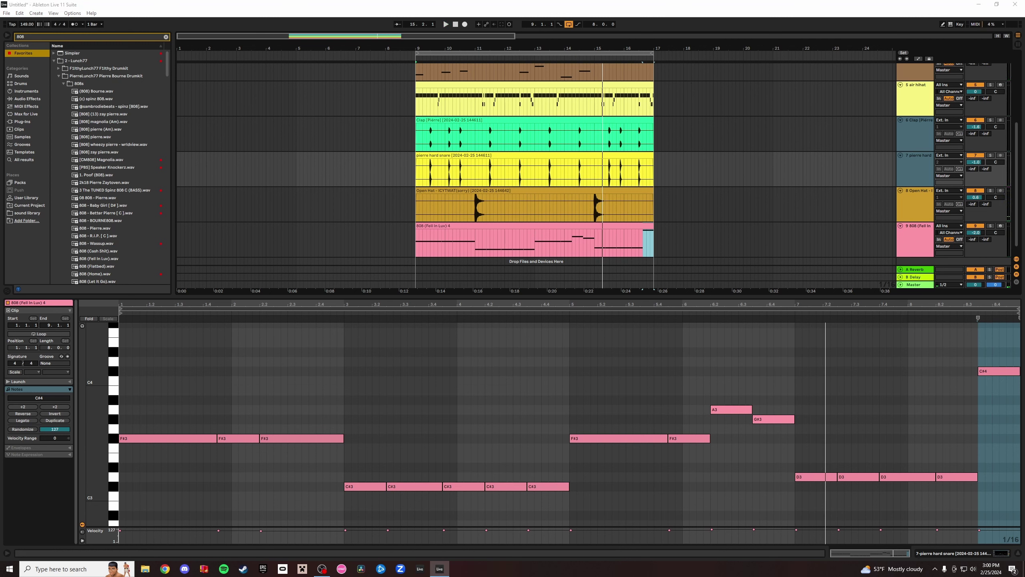
{"action": "left_click_drag", "start_coordinate": [574, 49], "coordinate": [586, 49]}
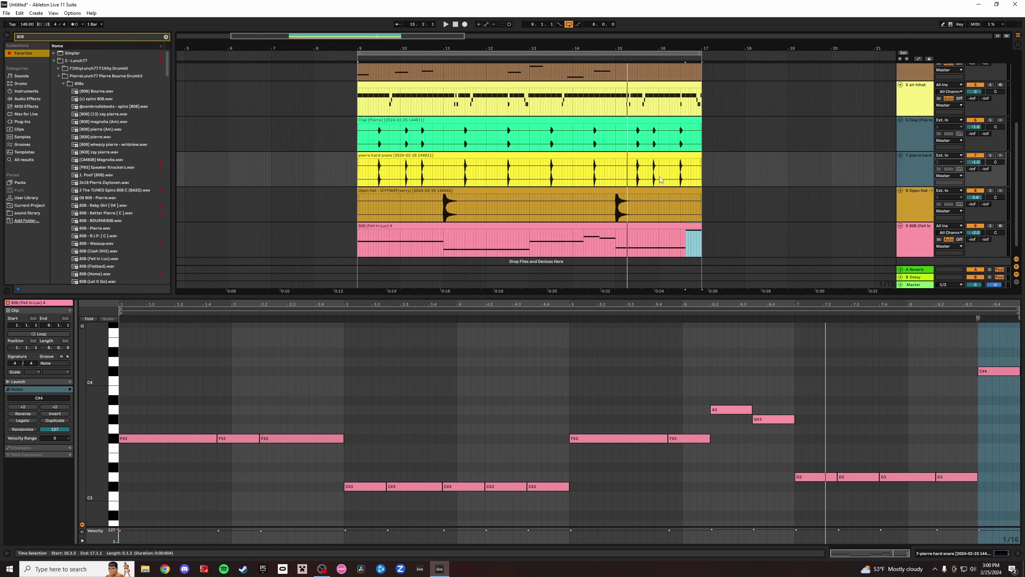
{"action": "key", "text": "space"}
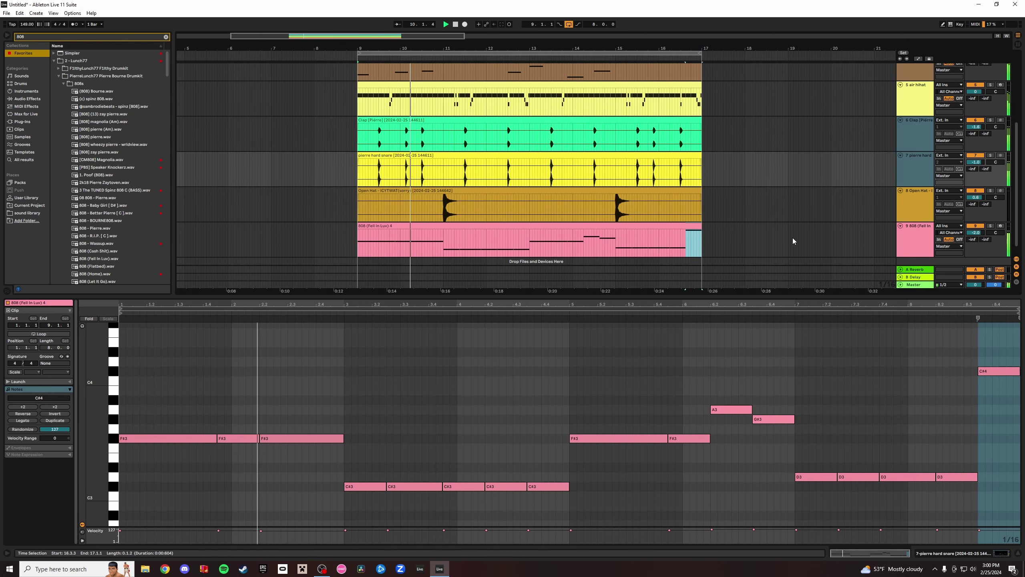
Search the sample browser for "kick" and preview the huge short kick 14 sample.
{"action": "left_click", "coordinate": [597, 140]}
{"action": "left_click", "coordinate": [158, 38]}
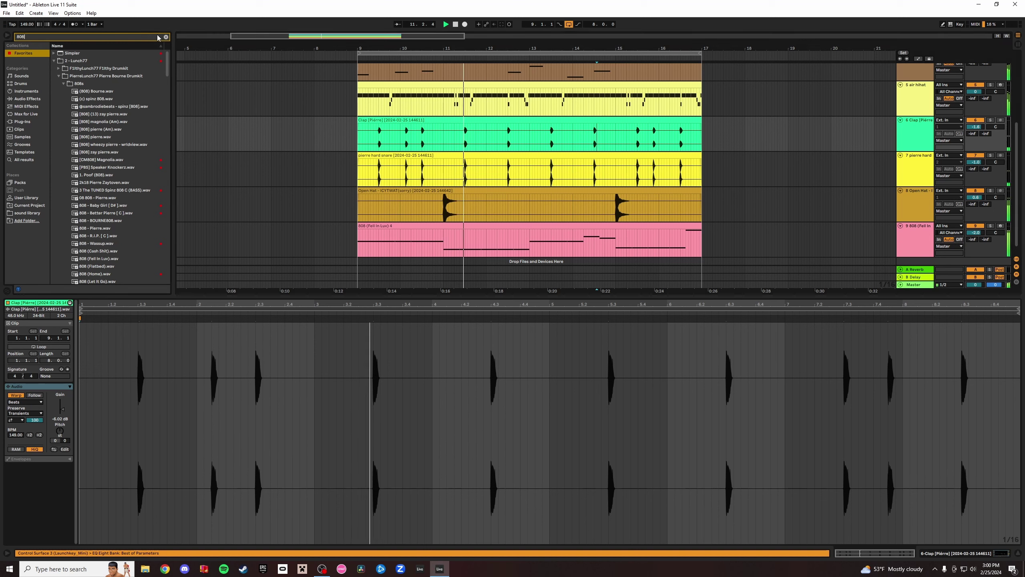
{"action": "key", "text": "BackSpace"}
{"action": "key", "text": "BackSpace"}
{"action": "key", "text": "BackSpace"}
{"action": "type", "text": "kick"}
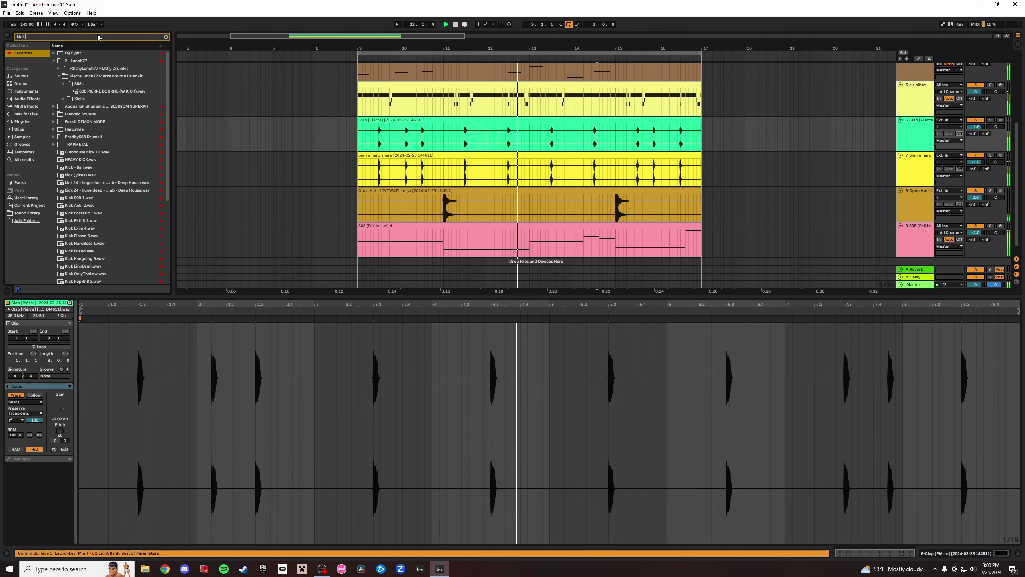
{"action": "left_click", "coordinate": [110, 184]}
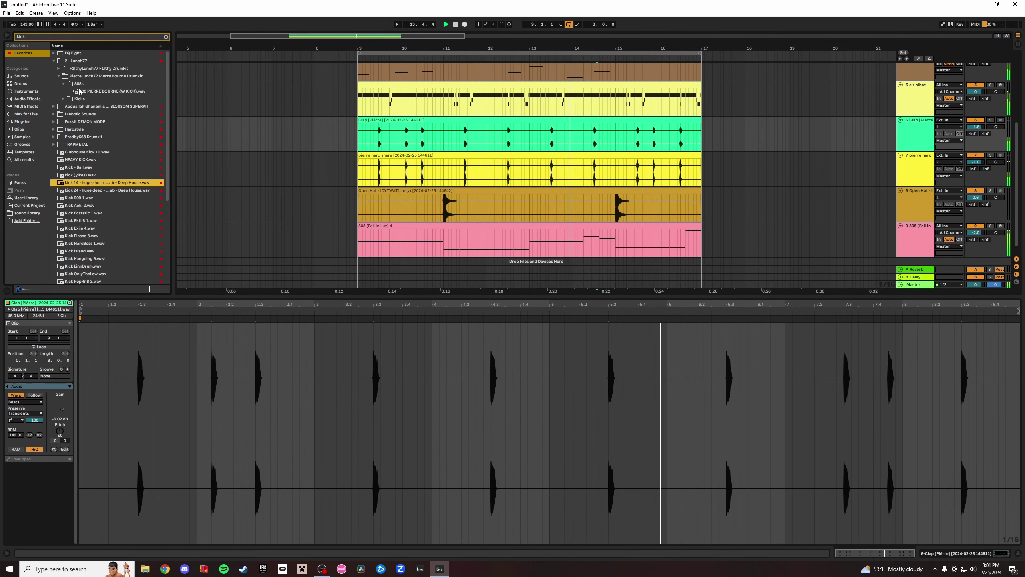
Preview DP Beats Kick.wav in the Pierre Bourne drumkit's Kicks folder and place it on a new track at bar 9.
{"action": "left_click", "coordinate": [80, 92]}
{"action": "left_click", "coordinate": [64, 99]}
{"action": "left_click", "coordinate": [104, 138]}
{"action": "left_click", "coordinate": [119, 184]}
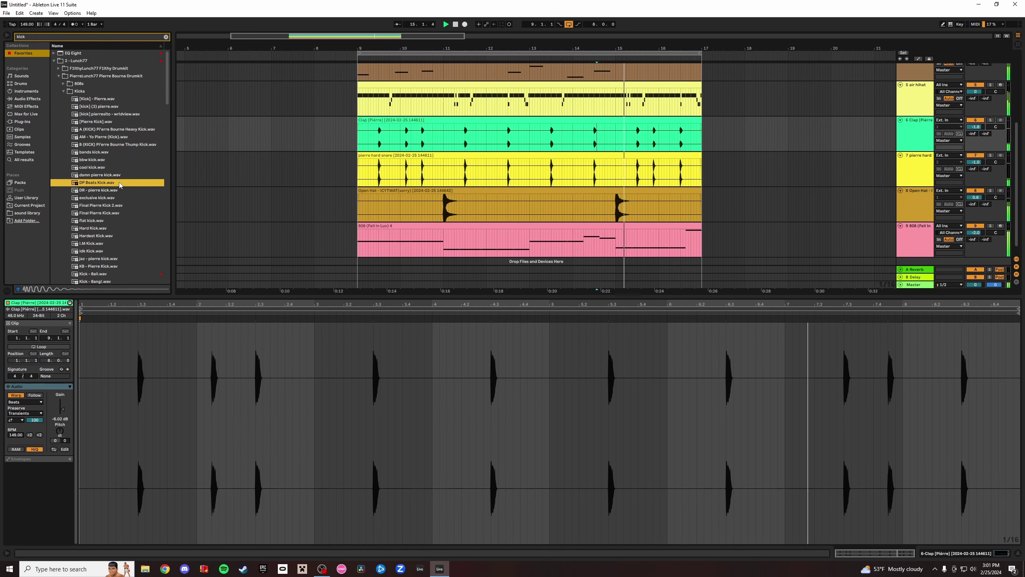
{"action": "left_click_drag", "start_coordinate": [120, 185], "coordinate": [362, 262]}
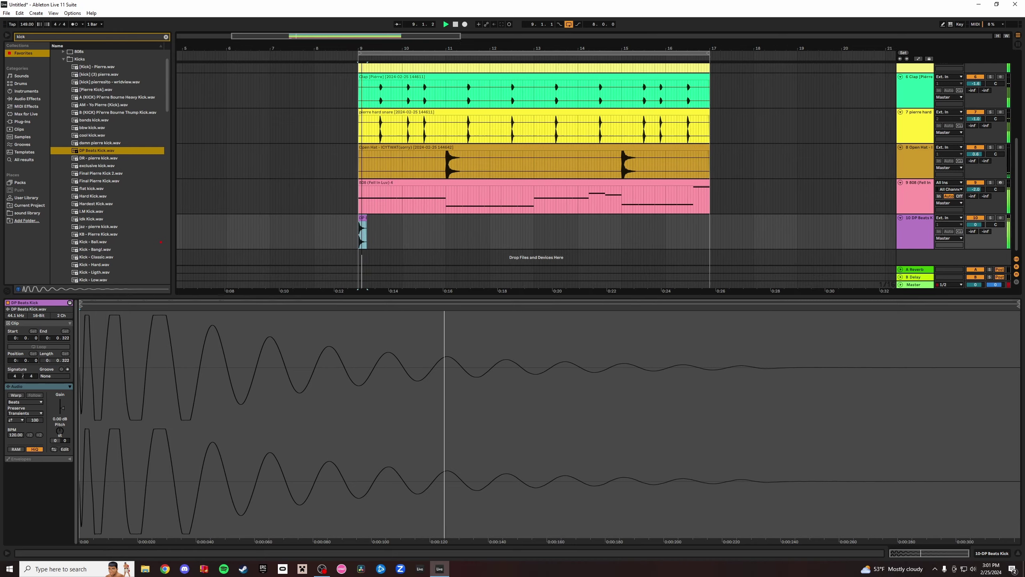
Play the start of bar 9 to hear the new kick against the beat.
{"action": "scroll", "coordinate": [360, 238], "scroll_direction": "up", "scroll_amount": 4}
{"action": "key", "text": "space"}
{"action": "key", "text": "space"}
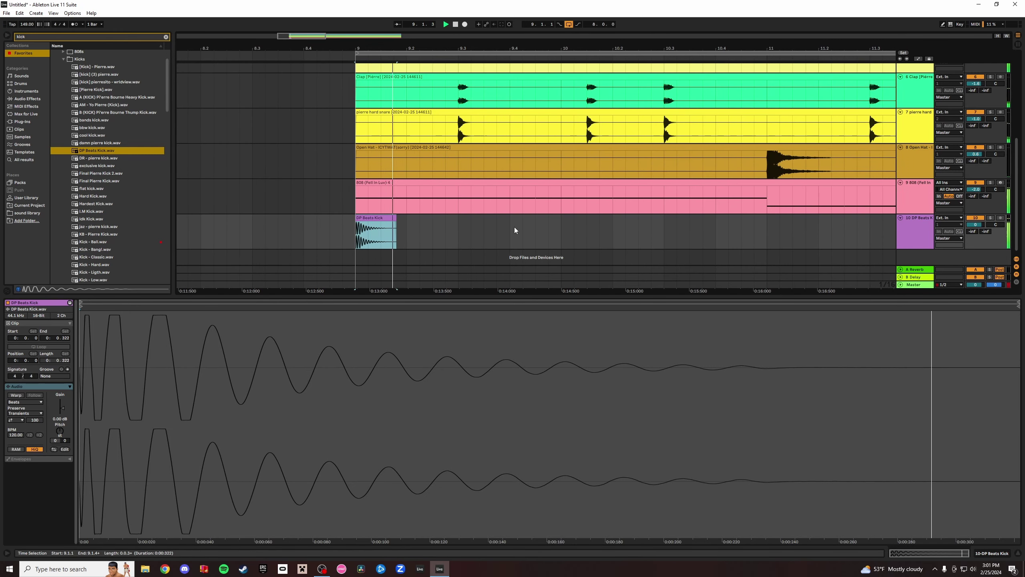
{"action": "key", "text": "space"}
{"action": "key", "text": "space"}
{"action": "key", "text": "space"}
Solo the 808 and kick tracks together to hear them from bar 9, and turn solo off again.
{"action": "left_click", "coordinate": [914, 209]}
{"action": "left_click", "coordinate": [930, 227], "text": "shift"}
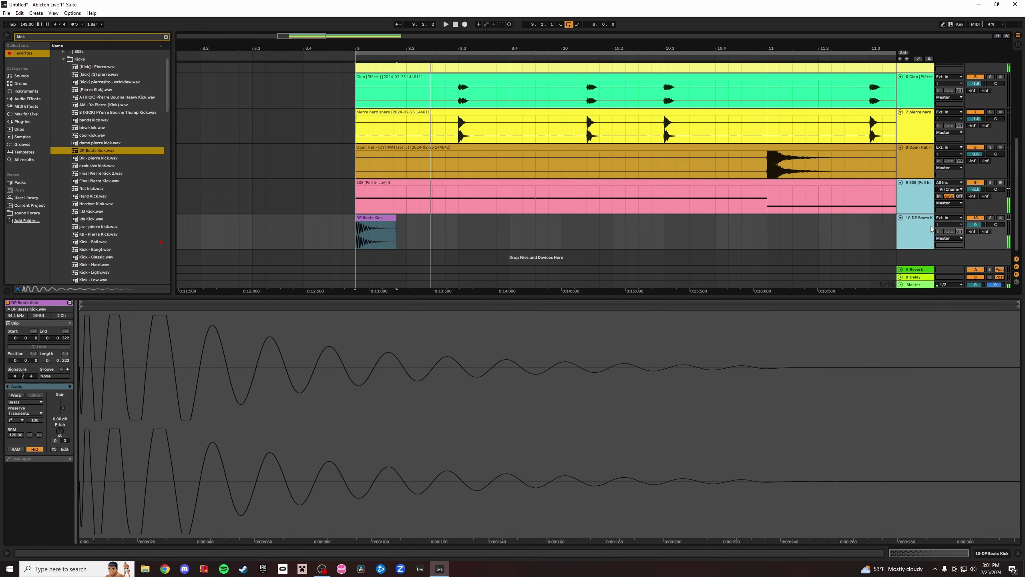
{"action": "left_click", "coordinate": [991, 183]}
{"action": "key", "text": "space"}
{"action": "key", "text": "space"}
{"action": "key", "text": "space"}
{"action": "left_click", "coordinate": [991, 183]}
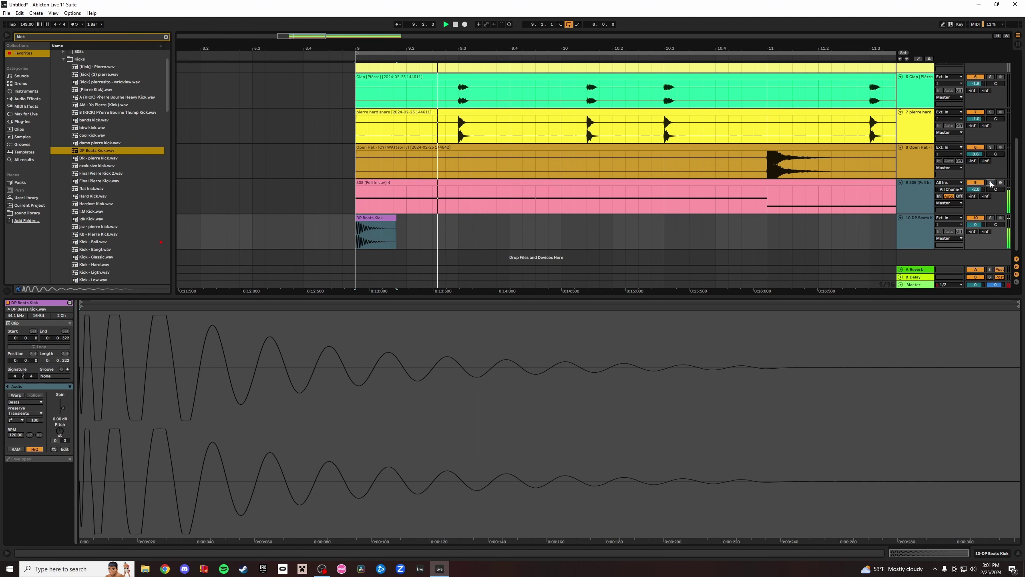
Replay the full mix several times from the kick clip at 9.1.1.
{"action": "key", "text": "space"}
{"action": "key", "text": "space"}
{"action": "left_click", "coordinate": [383, 218]}
{"action": "key", "text": "space"}
{"action": "key", "text": "space"}
{"action": "left_click", "coordinate": [426, 254]}
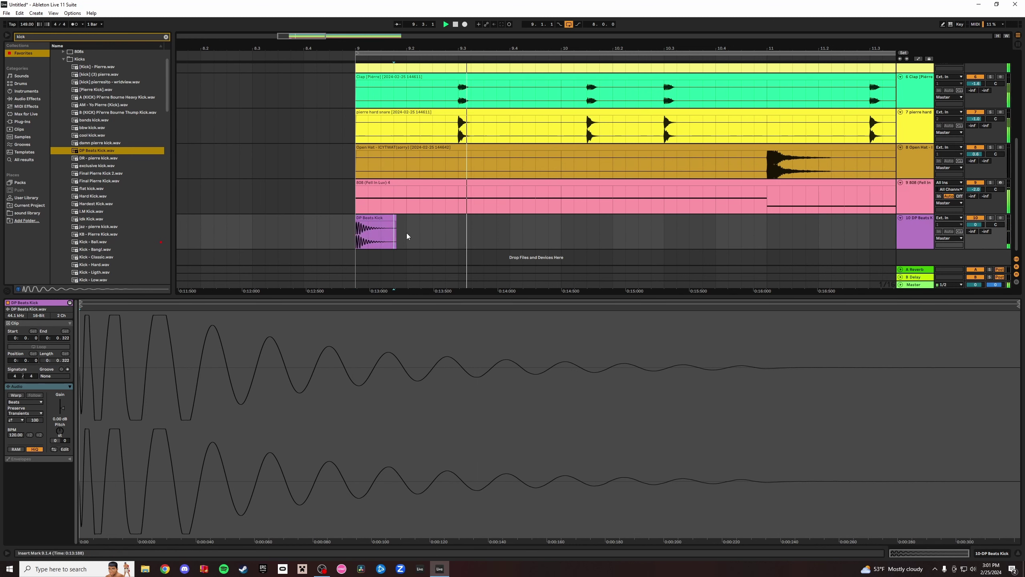
{"action": "key", "text": "space"}
{"action": "left_click", "coordinate": [383, 218]}
{"action": "key", "text": "space"}
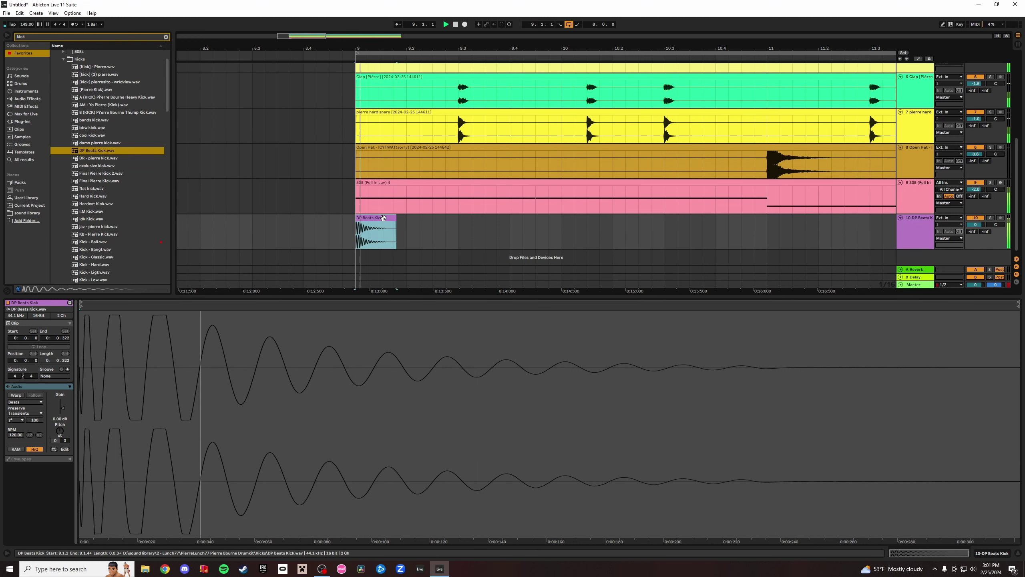
Try placing copies of the kick at 9.4.3, 10.2.1 and 11.1.1, and undo them.
{"action": "left_click", "coordinate": [535, 228]}
{"action": "key", "text": "ctrl+v"}
{"action": "left_click", "coordinate": [622, 226]}
{"action": "key", "text": "ctrl+v"}
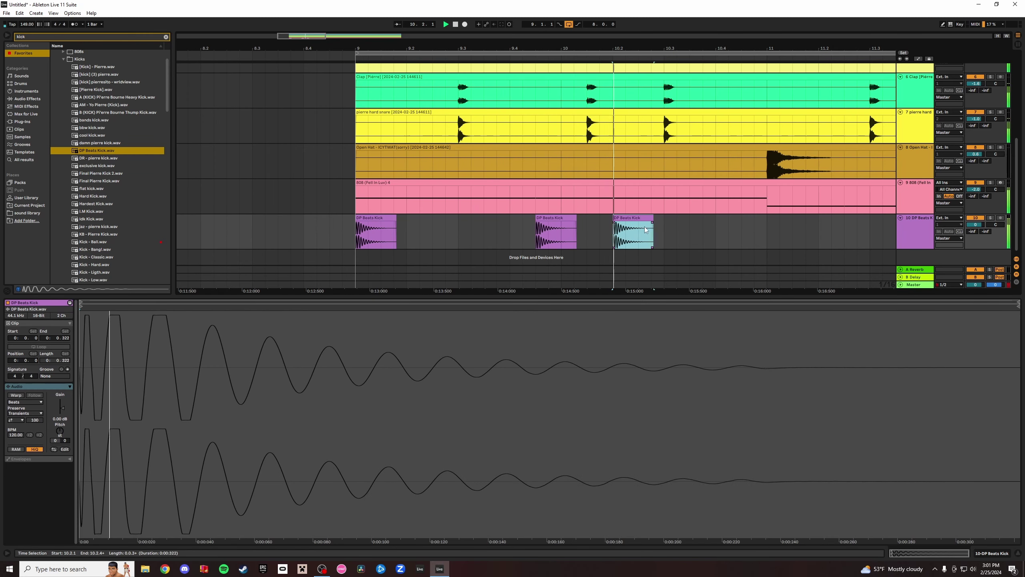
{"action": "left_click", "coordinate": [767, 234]}
{"action": "key", "text": "ctrl+v"}
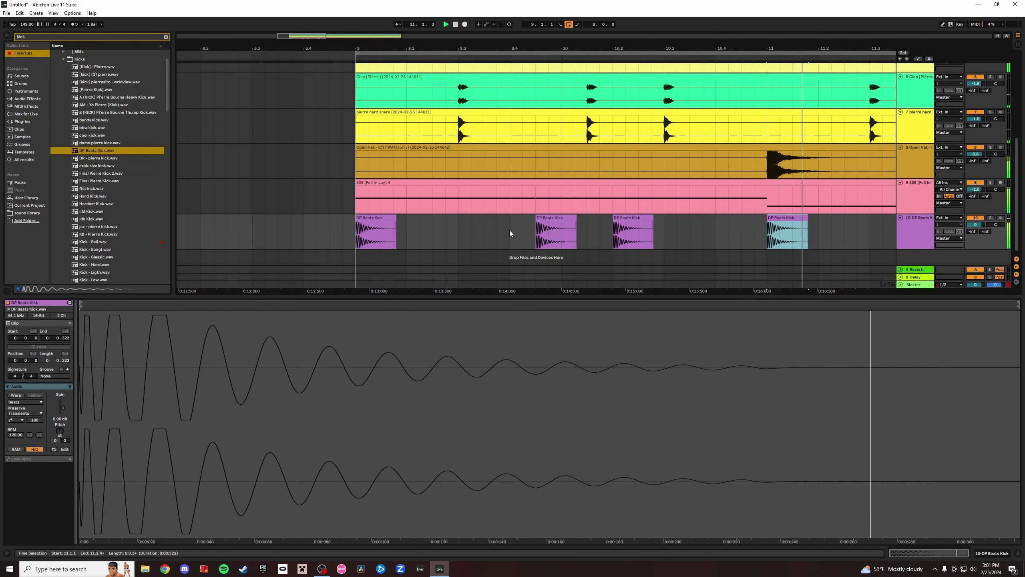
{"action": "key", "text": "ctrl+z"}
{"action": "key", "text": "ctrl+z"}
{"action": "left_click", "coordinate": [380, 227]}
{"action": "key", "text": "ctrl+z"}
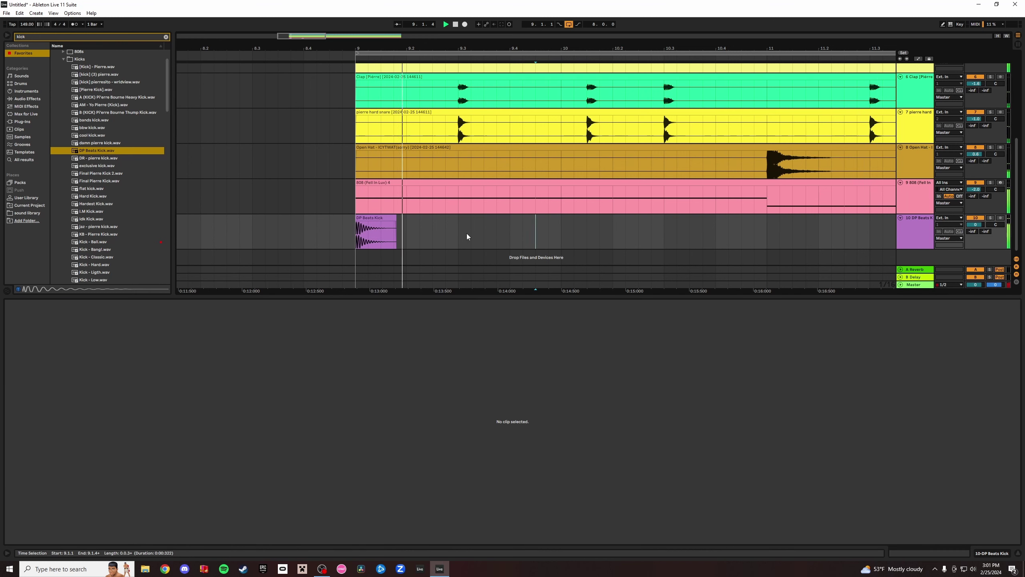
Try a copy of the kick at 9.3.1 and undo it.
{"action": "left_click", "coordinate": [383, 228]}
{"action": "left_click", "coordinate": [461, 234]}
{"action": "key", "text": "ctrl+v"}
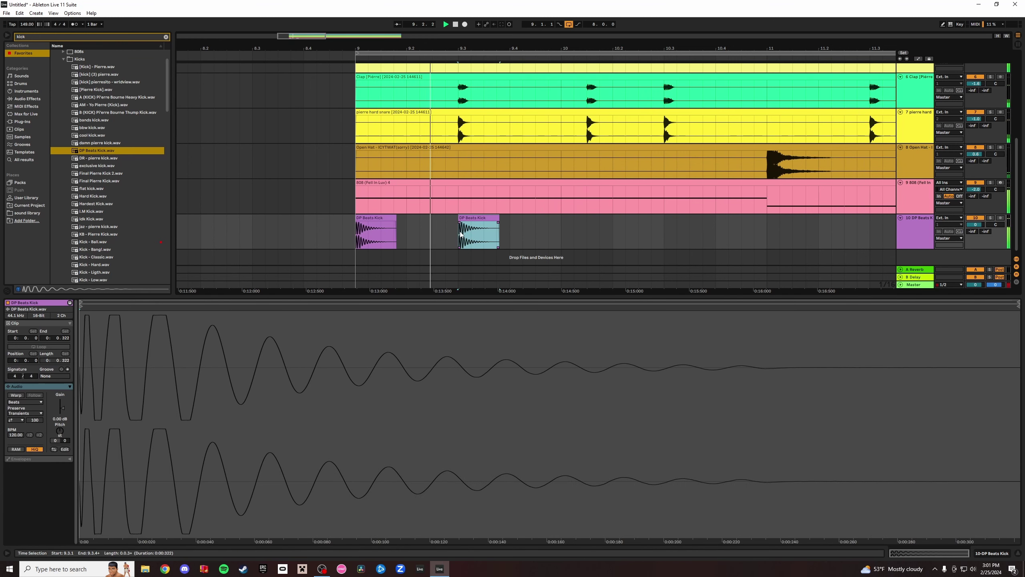
{"action": "key", "text": "space"}
{"action": "key", "text": "ctrl+z"}
Place copies of the kick at 9.2.3 and 9.4.1, listening from bar 9 in between.
{"action": "left_click", "coordinate": [434, 234]}
{"action": "key", "text": "ctrl+v"}
{"action": "left_click", "coordinate": [380, 219]}
{"action": "key", "text": "space"}
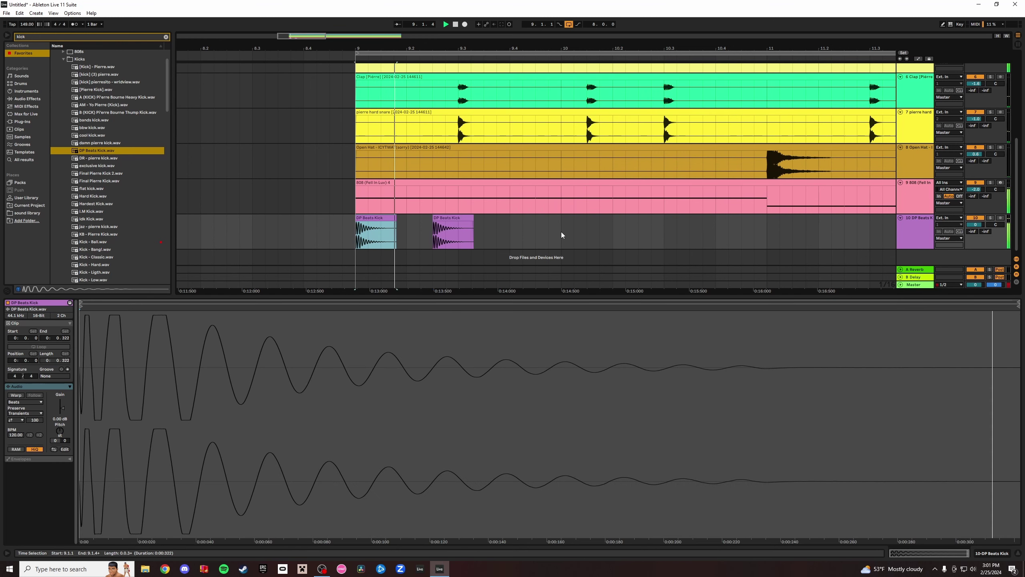
{"action": "key", "text": "space"}
{"action": "key", "text": "space"}
{"action": "left_click", "coordinate": [516, 230]}
{"action": "key", "text": "ctrl+v"}
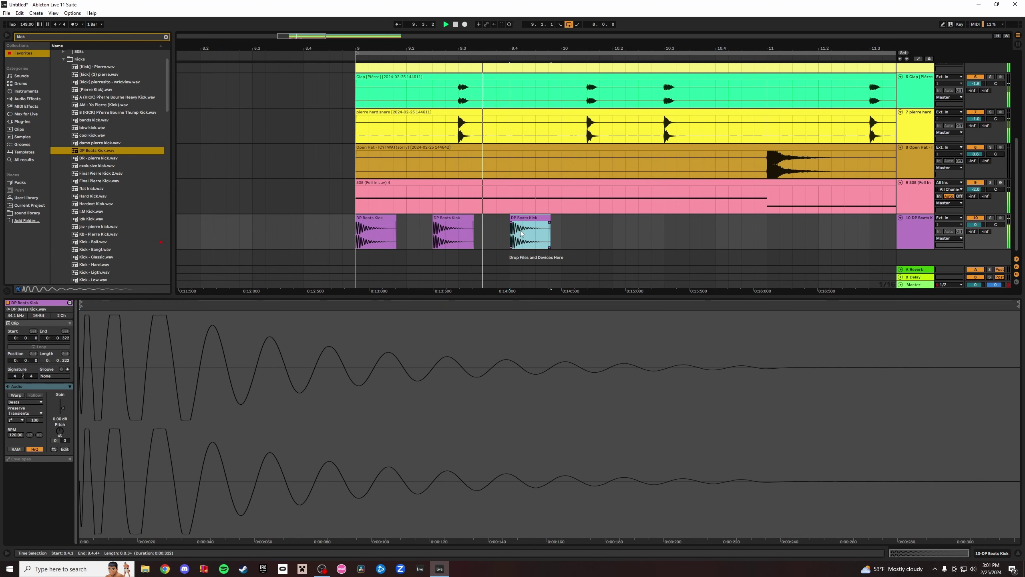
Try an additional kick copy at 9.4.3, replay from bar 9, and undo it.
{"action": "key", "text": "space"}
{"action": "left_click", "coordinate": [540, 237]}
{"action": "key", "text": "ctrl+v"}
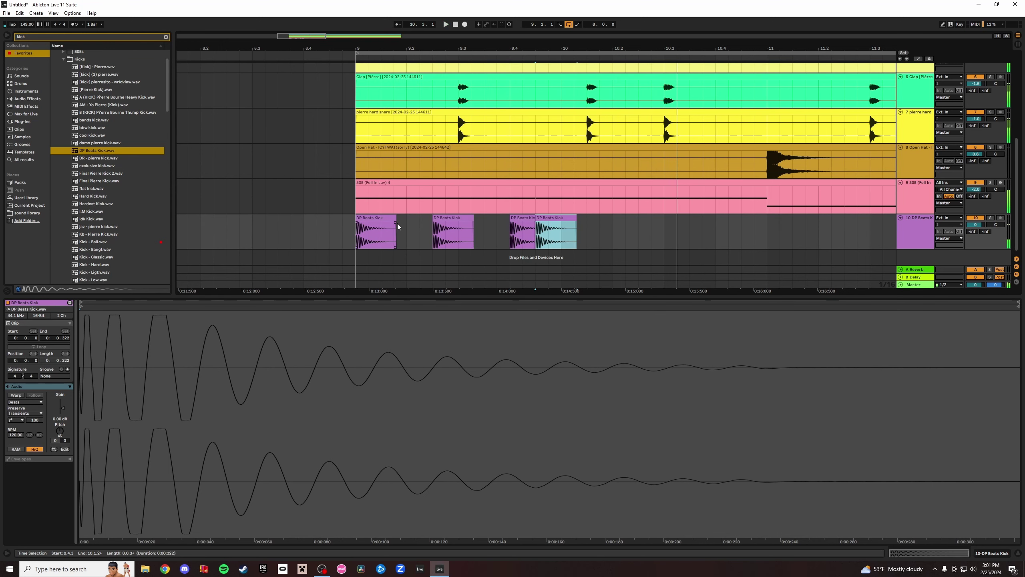
{"action": "left_click", "coordinate": [388, 218]}
{"action": "key", "text": "space"}
{"action": "key", "text": "space"}
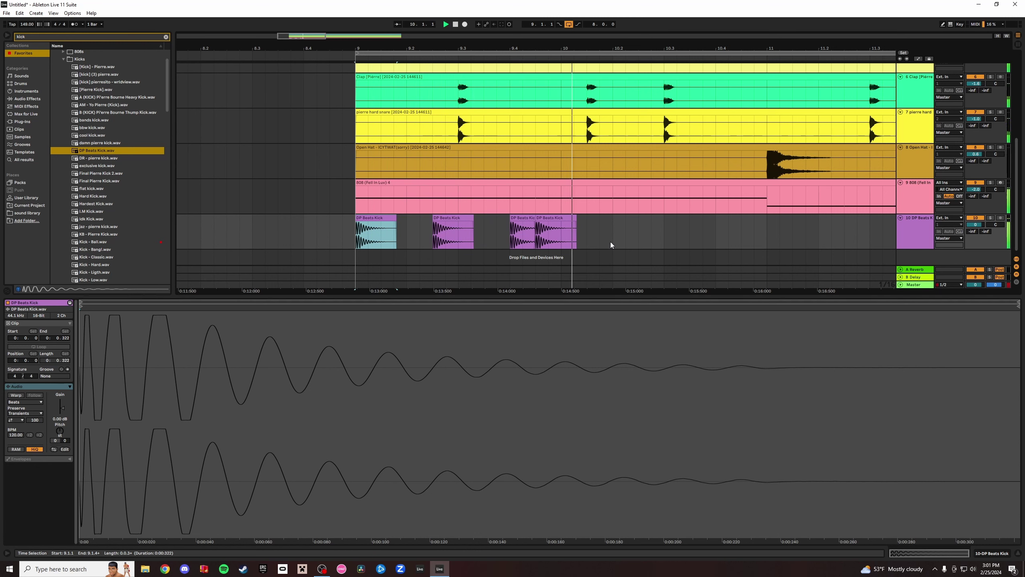
{"action": "key", "text": "space"}
{"action": "key", "text": "space"}
{"action": "key", "text": "ctrl+z"}
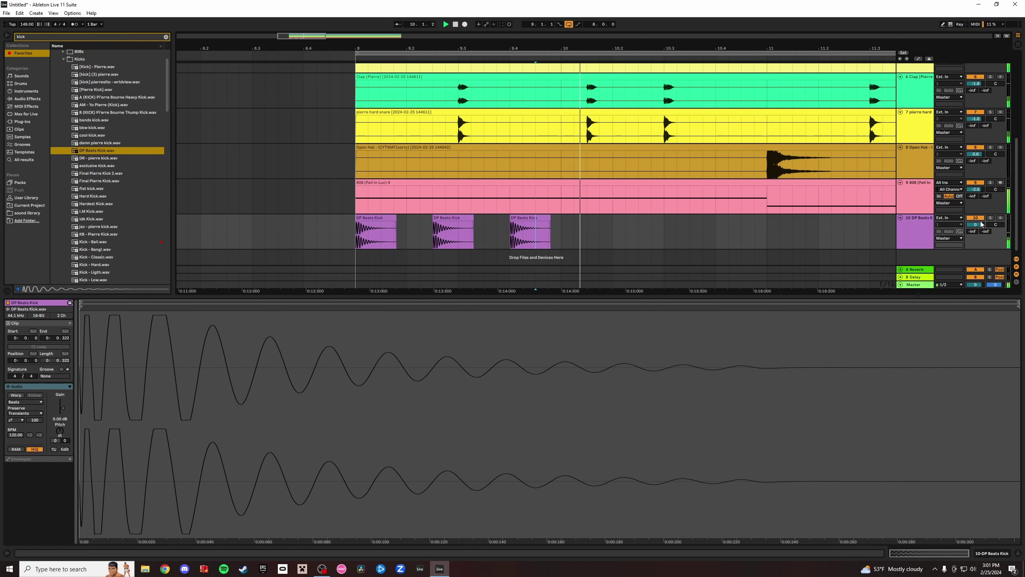
Hide the clip detail view, show the whole loop, and add a kick copy at 9.4.3.
{"action": "left_click", "coordinate": [1018, 554]}
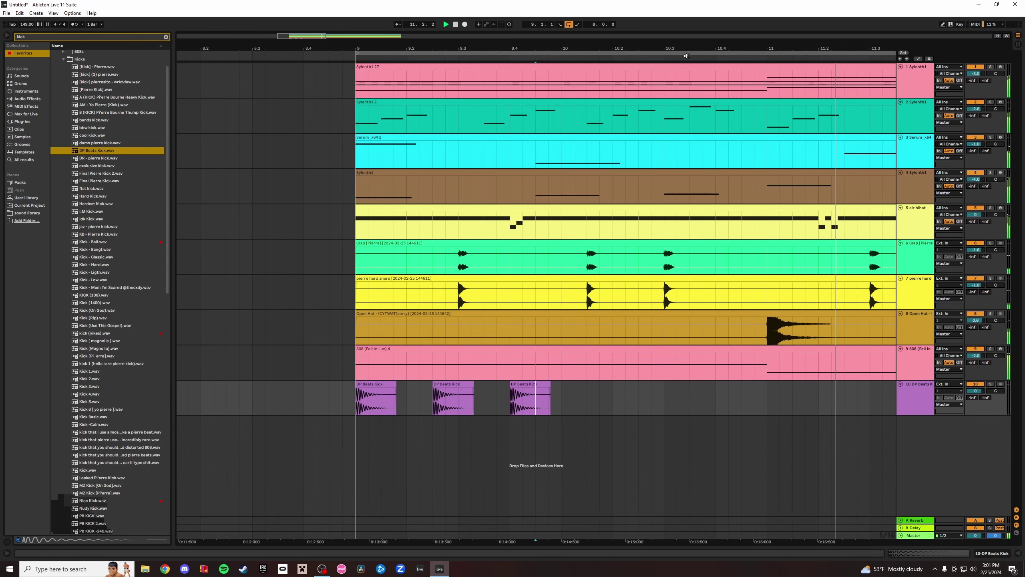
{"action": "left_click_drag", "start_coordinate": [698, 53], "coordinate": [471, 29]}
{"action": "key", "text": "space"}
{"action": "key", "text": "space"}
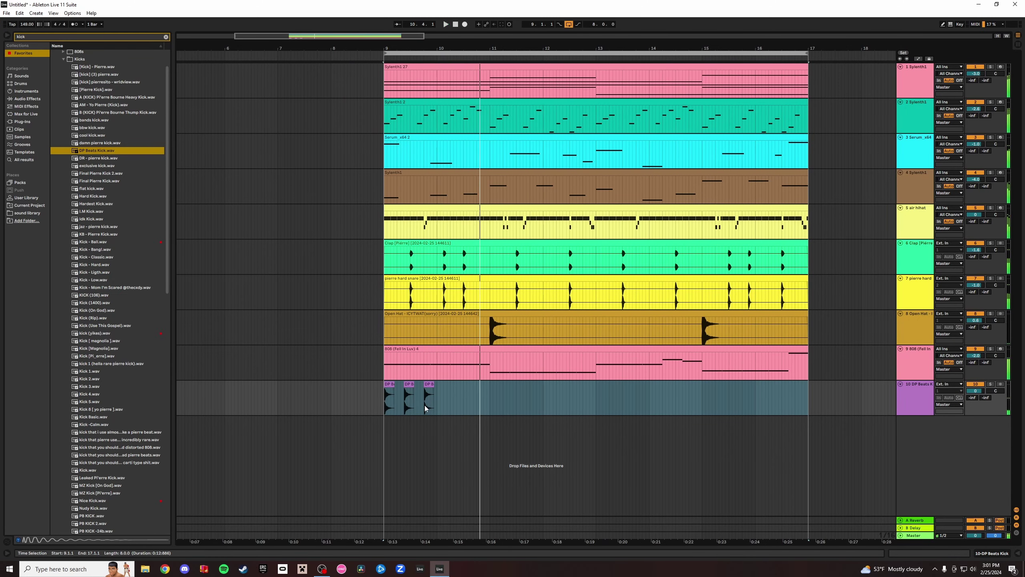
{"action": "left_click", "coordinate": [436, 393]}
{"action": "left_click", "coordinate": [435, 395]}
{"action": "key", "text": "ctrl+d"}
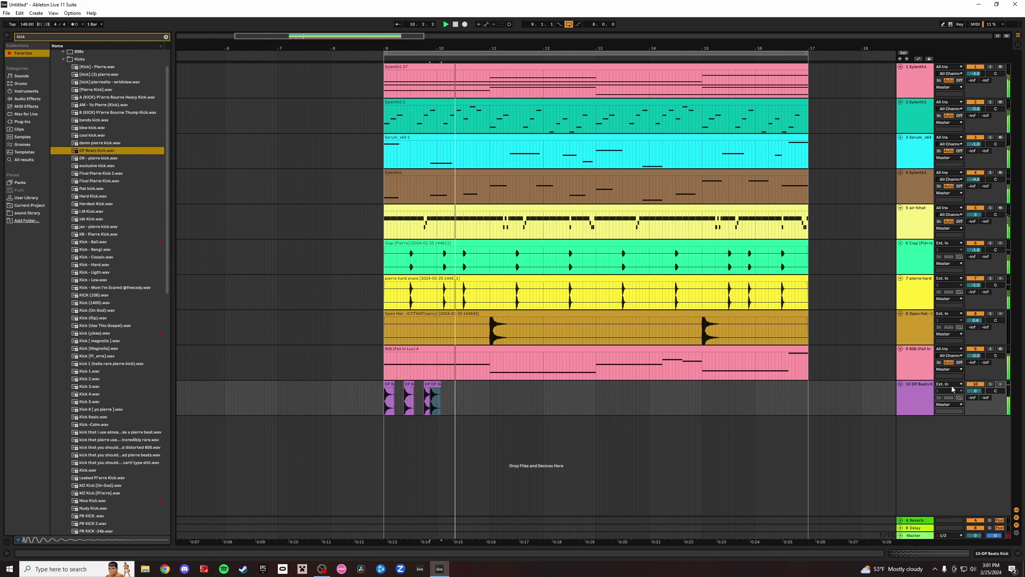
Solo the 808 and kick tracks and replay them from the start of the 808 clip at bar 9.
{"action": "left_click", "coordinate": [917, 391]}
{"action": "left_click", "coordinate": [918, 359], "text": "shift"}
{"action": "left_click", "coordinate": [991, 349]}
{"action": "key", "text": "space"}
{"action": "key", "text": "space"}
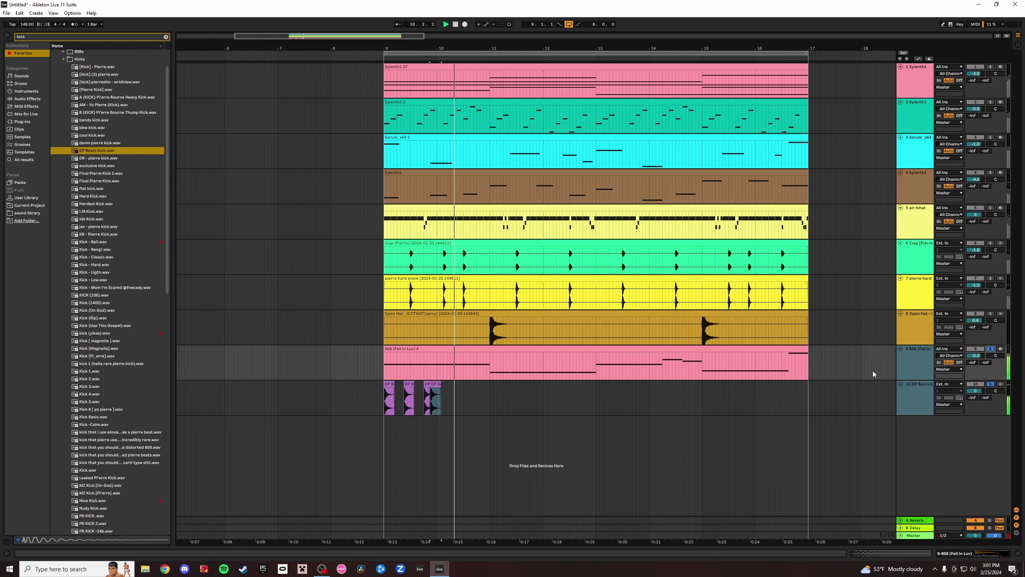
{"action": "key", "text": "space"}
{"action": "key", "text": "space"}
{"action": "left_click", "coordinate": [421, 354]}
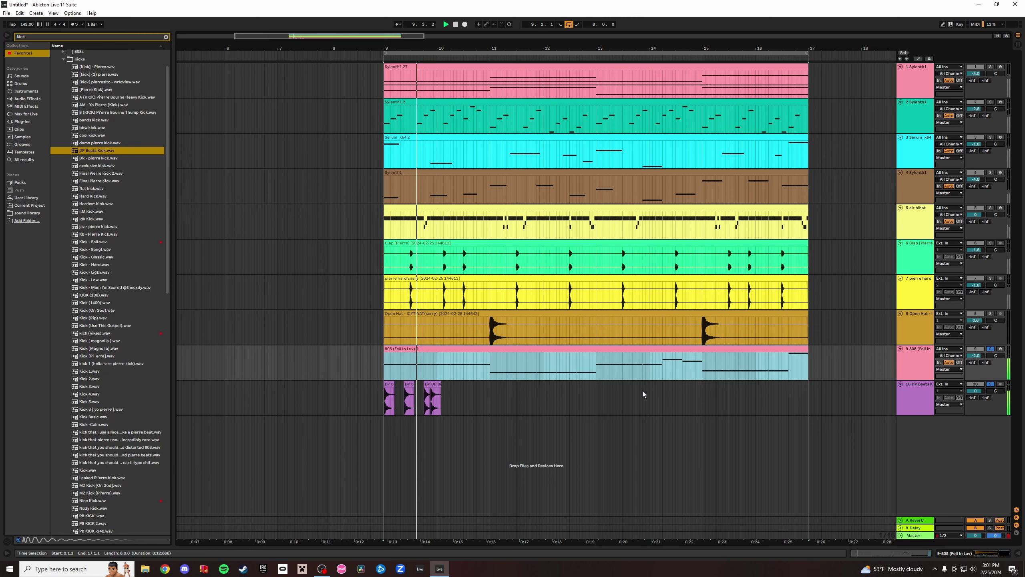
Open the 808 clip's notes, replay them against the kicks from bar 9, and unsolo the 808 and kick tracks.
{"action": "key", "text": "space"}
{"action": "double_click", "coordinate": [452, 348]}
{"action": "key", "text": "space"}
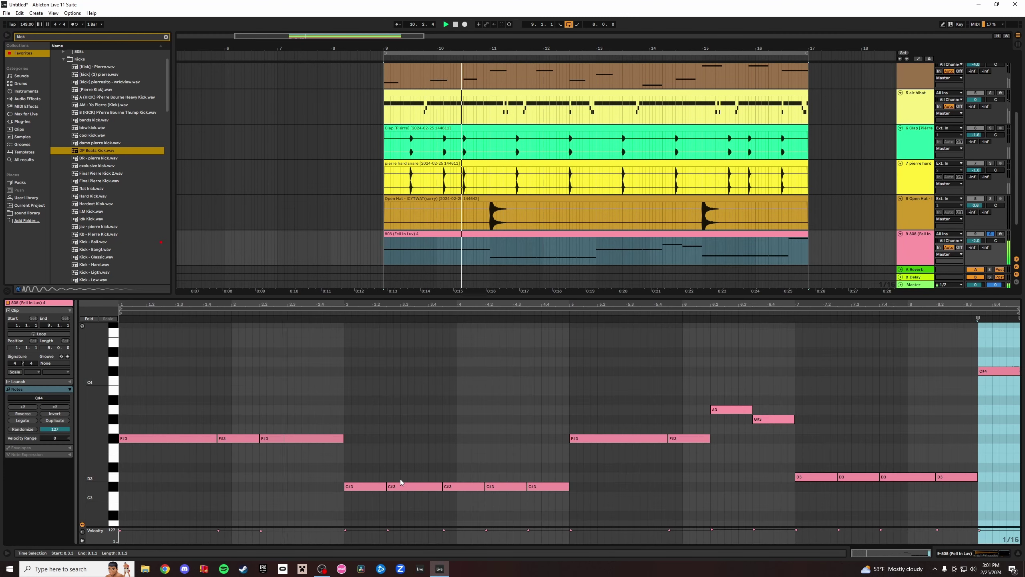
{"action": "key", "text": "space"}
{"action": "key", "text": "space"}
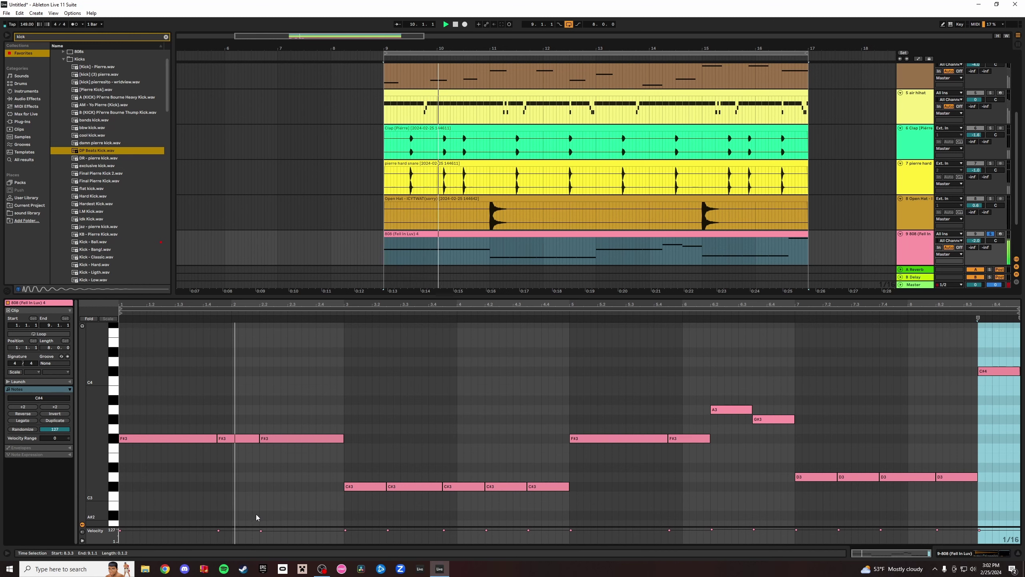
{"action": "key", "text": "space"}
{"action": "key", "text": "space"}
{"action": "left_click", "coordinate": [990, 234]}
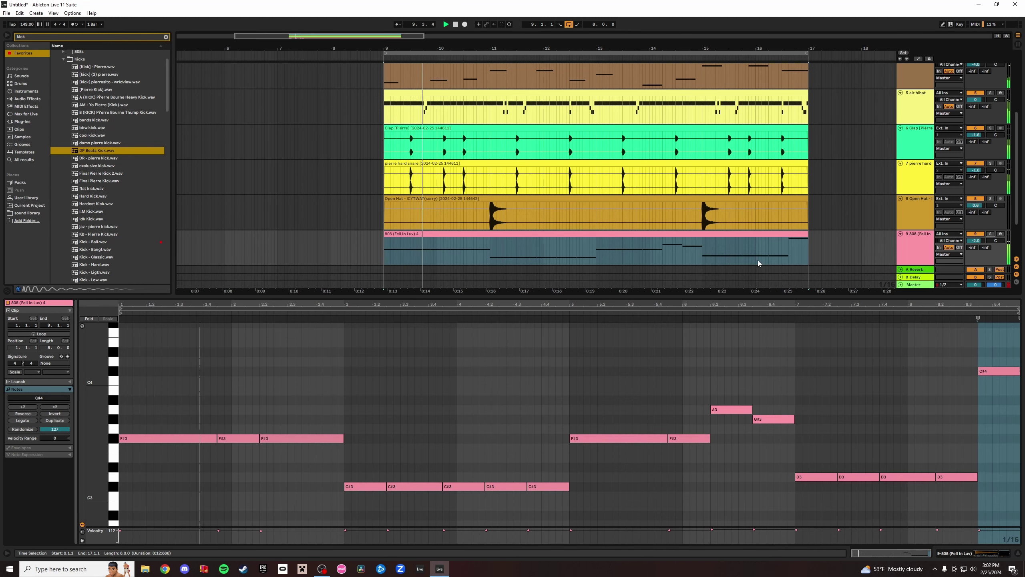
Delete the existing kick clips from the kick track and audition replacement kicks, including Kick - Bang! and Kick - Classic.wav.
{"action": "scroll", "coordinate": [719, 256], "scroll_direction": "down", "scroll_amount": 2}
{"action": "left_click_drag", "start_coordinate": [590, 240], "coordinate": [344, 243]}
{"action": "key", "text": "Delete"}
{"action": "left_click", "coordinate": [97, 226]}
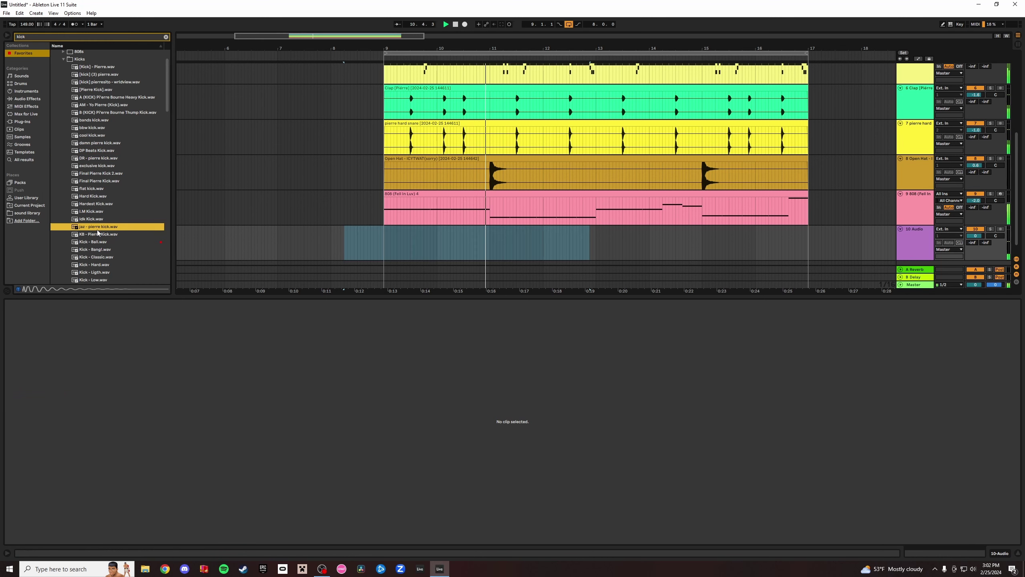
{"action": "left_click", "coordinate": [101, 250]}
{"action": "left_click", "coordinate": [102, 258]}
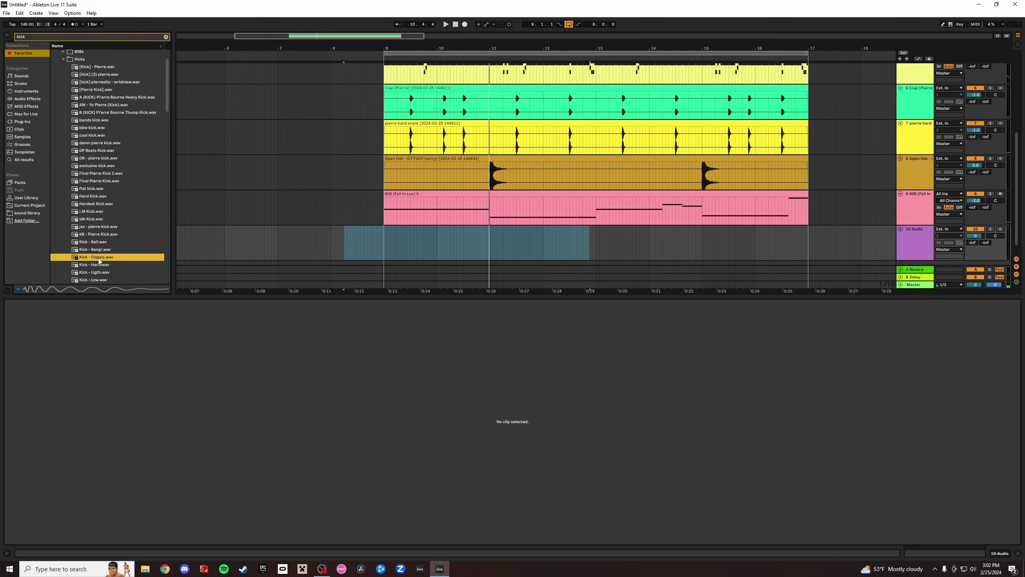
Try Kick - Classic.wav and Kick - Hard.wav in turn at the start of bar 9, undoing each placement.
{"action": "left_click_drag", "start_coordinate": [99, 261], "coordinate": [385, 239]}
{"action": "key", "text": "space"}
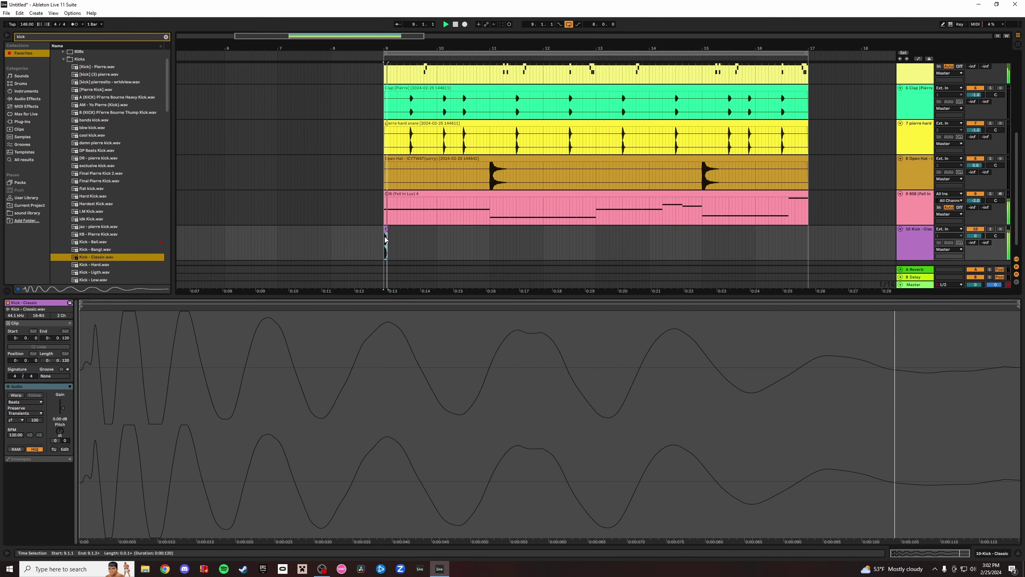
{"action": "key", "text": "ctrl+z"}
{"action": "left_click", "coordinate": [103, 266]}
{"action": "left_click_drag", "start_coordinate": [103, 266], "coordinate": [384, 231]}
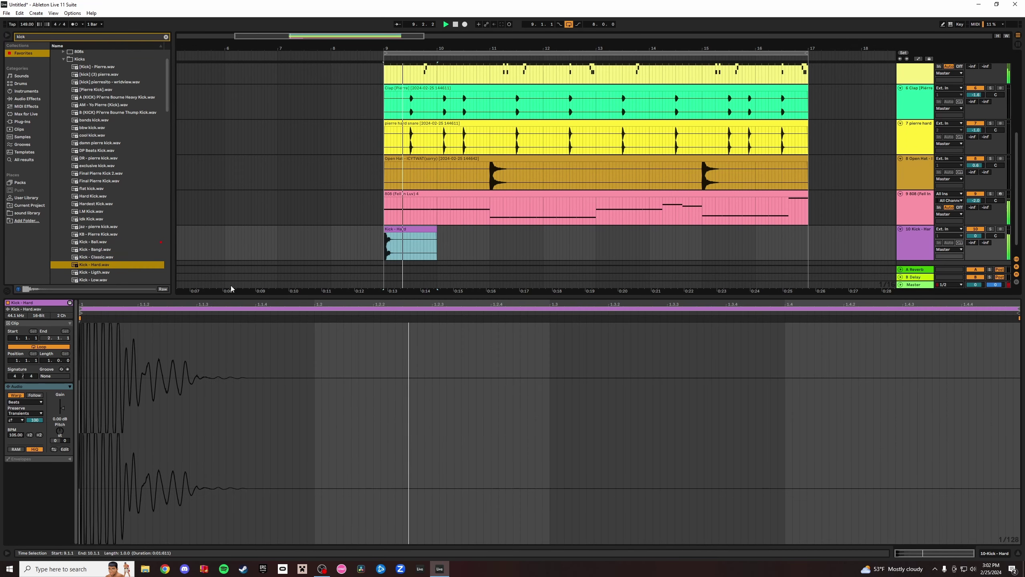
{"action": "key", "text": "ctrl+z"}
Place KICK (106).wav at 9.1.1 on the kick track and play it with the beat.
{"action": "scroll", "coordinate": [105, 258], "scroll_direction": "down", "scroll_amount": 2}
{"action": "left_click", "coordinate": [103, 271]}
{"action": "left_click_drag", "start_coordinate": [94, 262], "coordinate": [383, 239]}
{"action": "key", "text": "space"}
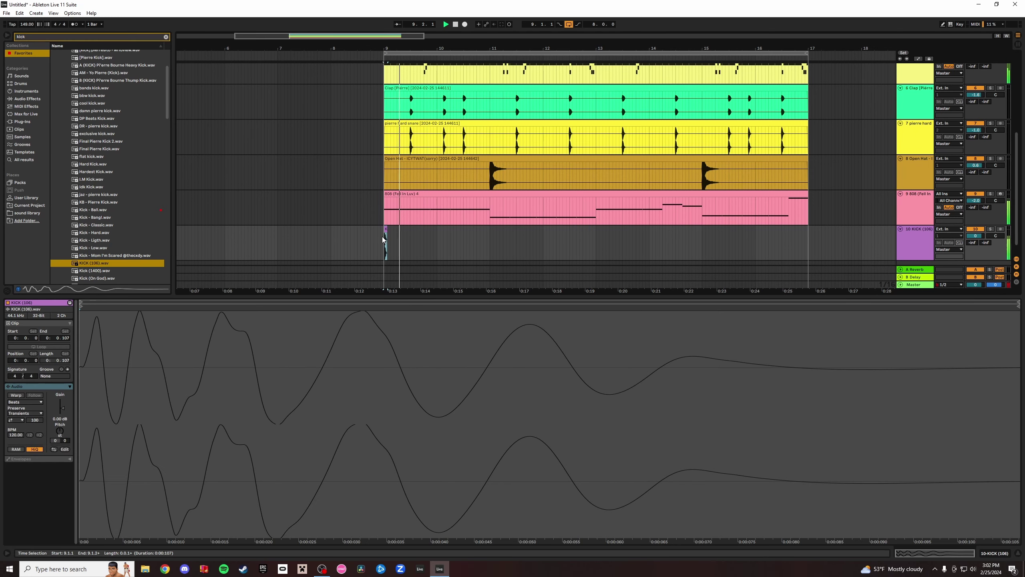
Place copies of the new kick at 9.2.3, 9.4.1 and 9.4.3, and replay from bar 9.
{"action": "left_click_drag", "start_coordinate": [398, 48], "coordinate": [408, 101]}
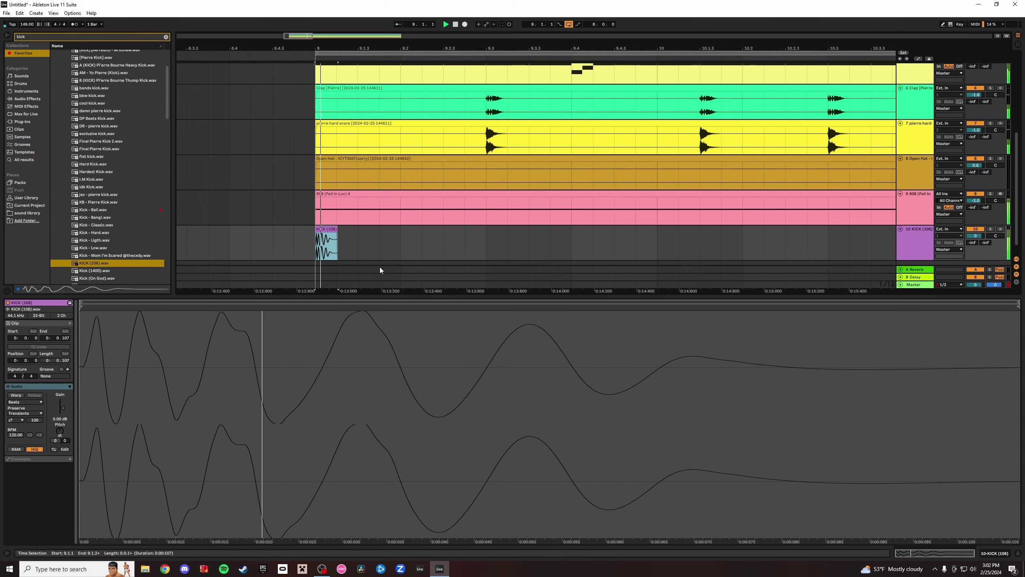
{"action": "left_click", "coordinate": [445, 236]}
{"action": "key", "text": "ctrl+v"}
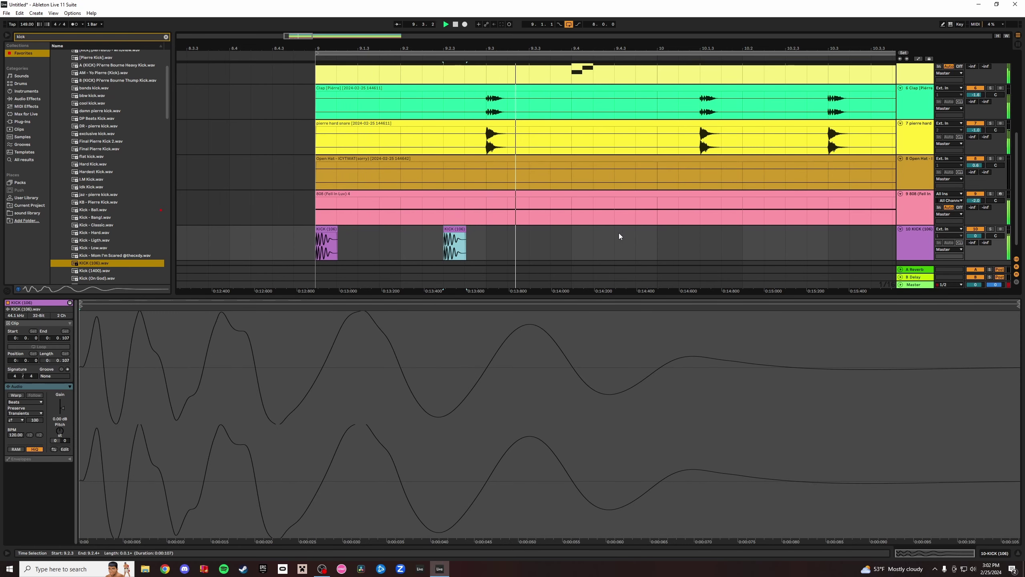
{"action": "left_click", "coordinate": [572, 239]}
{"action": "key", "text": "ctrl+v"}
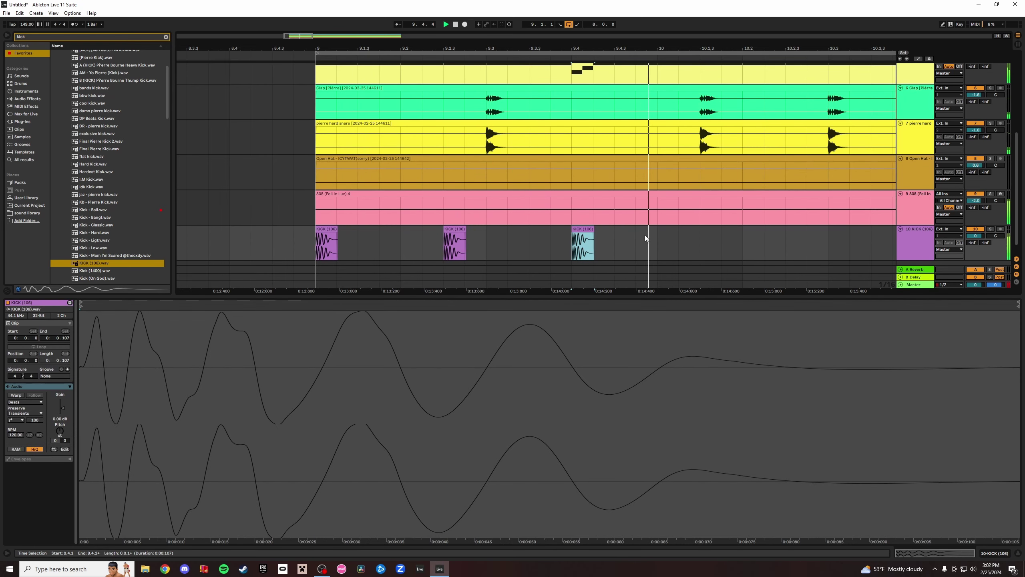
{"action": "left_click", "coordinate": [616, 235]}
{"action": "key", "text": "ctrl+v"}
{"action": "key", "text": "space"}
{"action": "key", "text": "space"}
{"action": "left_click", "coordinate": [327, 229]}
{"action": "key", "text": "space"}
{"action": "key", "text": "space"}
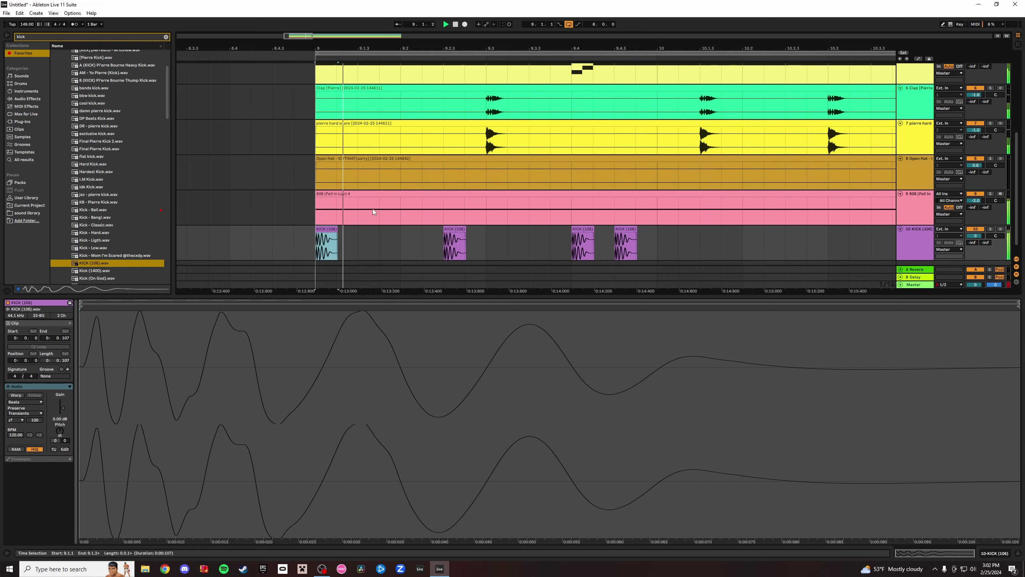
Continue the kick pattern with copies at 10.2.1, 10.3.3 and 11.1.1 while the loop plays.
{"action": "left_click_drag", "start_coordinate": [657, 48], "coordinate": [437, 12]}
{"action": "key", "text": "space"}
{"action": "key", "text": "space"}
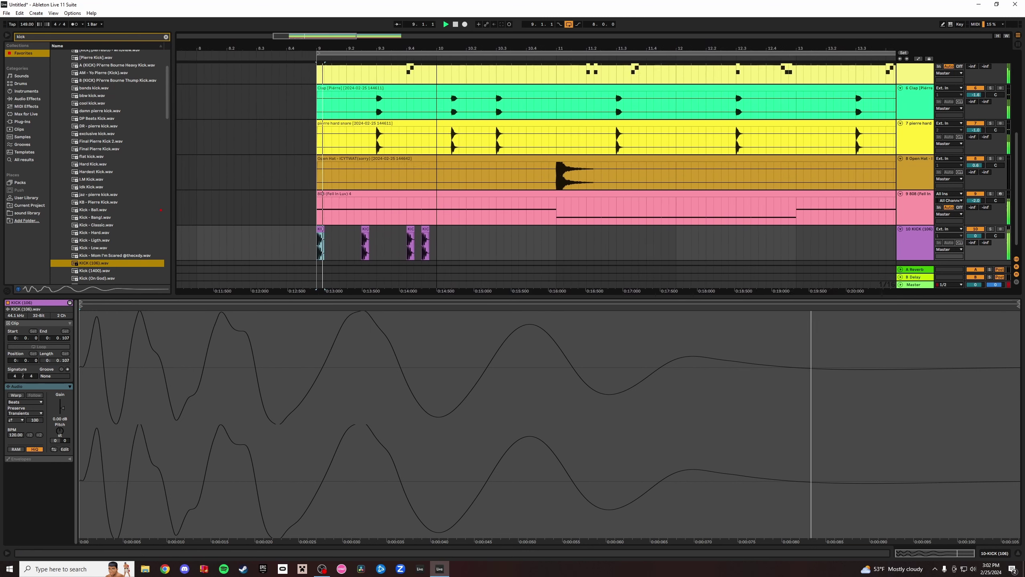
{"action": "left_click", "coordinate": [470, 241]}
{"action": "key", "text": "ctrl+v"}
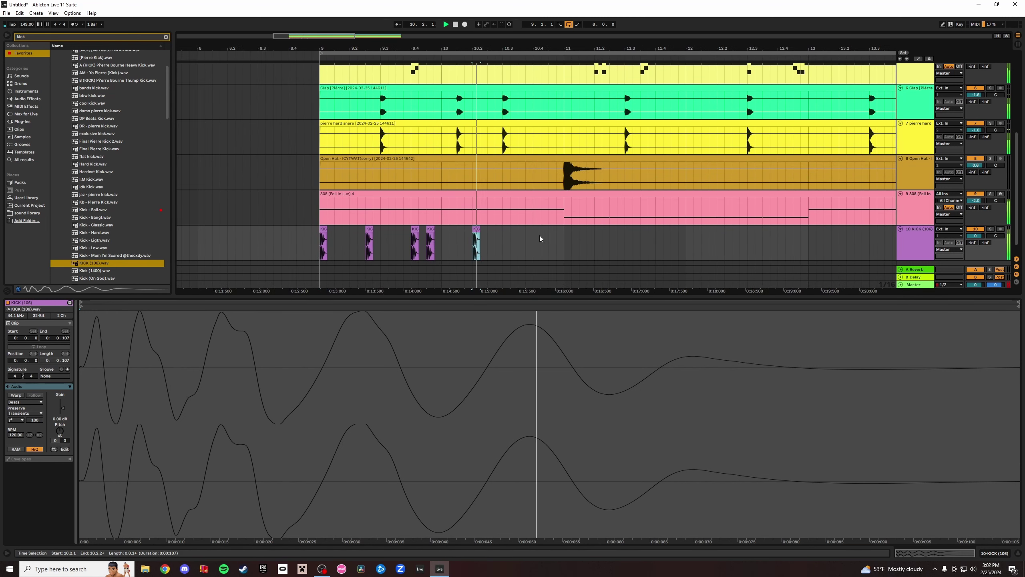
{"action": "left_click", "coordinate": [525, 238]}
{"action": "key", "text": "ctrl+v"}
{"action": "left_click", "coordinate": [565, 236]}
{"action": "key", "text": "ctrl+v"}
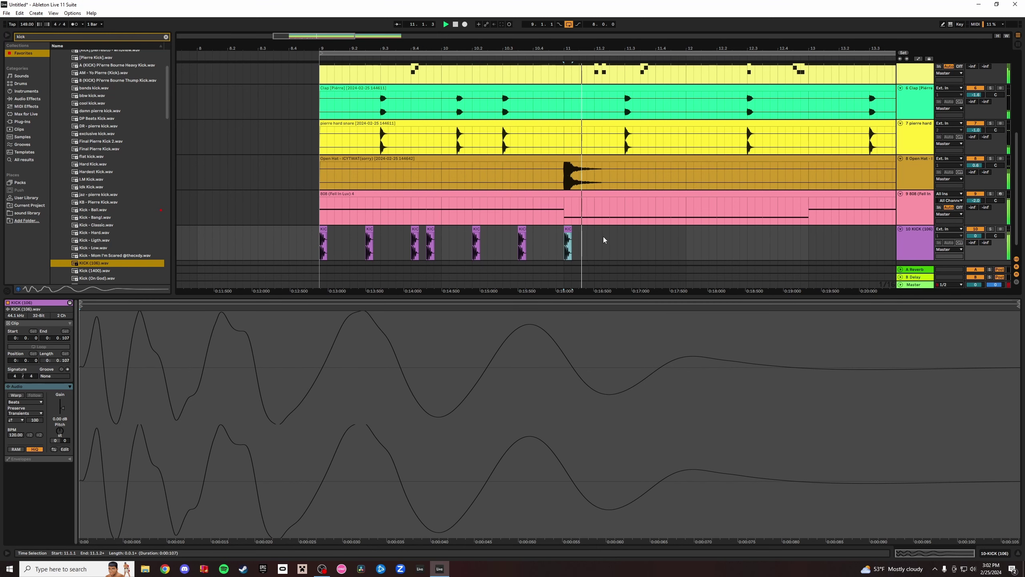
Add kick copies at 11.2.3, 11.4.1 and 11.4.3, and replay the pattern from bar 9.
{"action": "left_click", "coordinate": [609, 237]}
{"action": "key", "text": "ctrl+v"}
{"action": "left_click", "coordinate": [654, 235]}
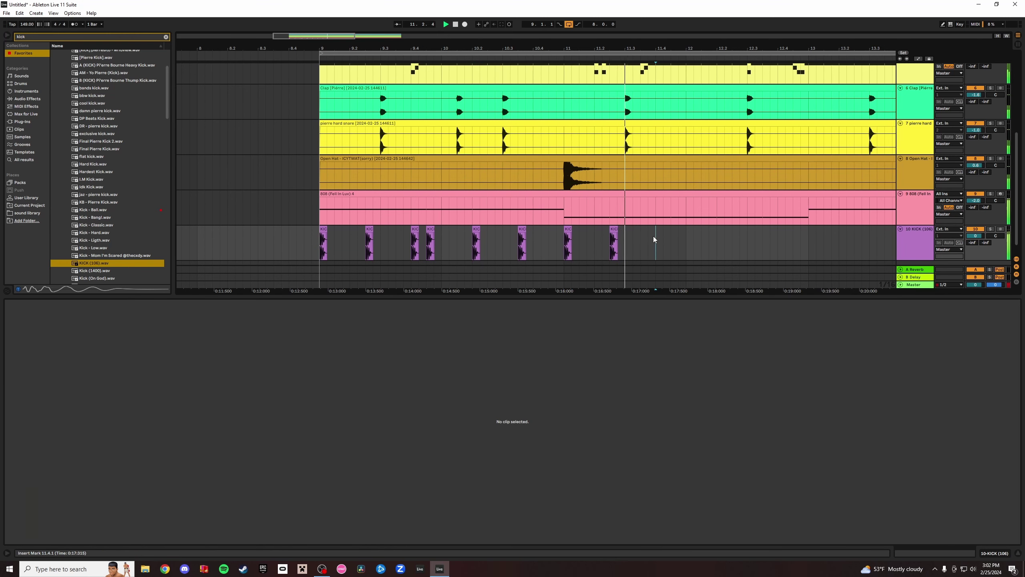
{"action": "key", "text": "ctrl+v"}
{"action": "key", "text": "ctrl+z"}
{"action": "key", "text": "ctrl+v"}
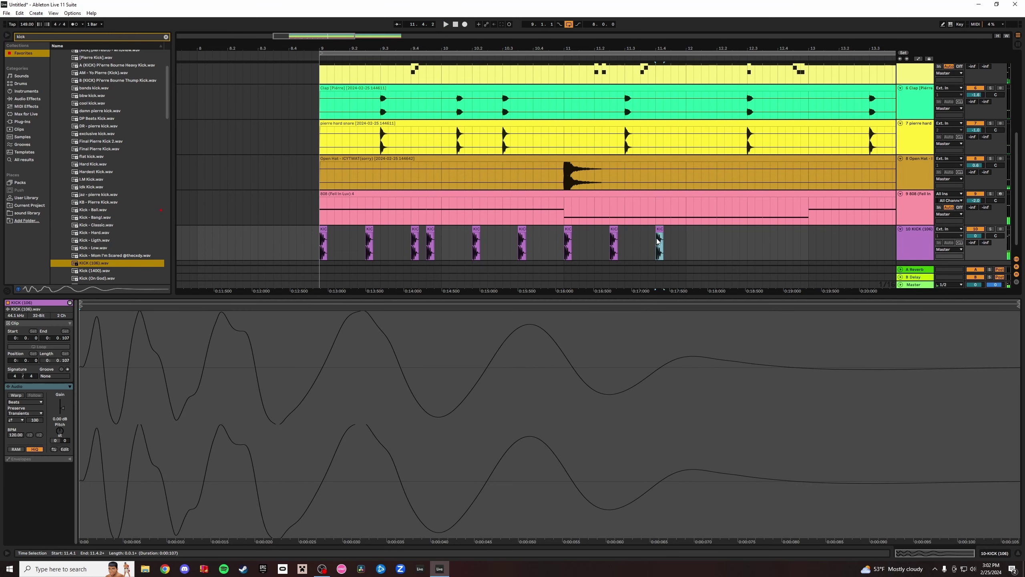
{"action": "key", "text": "space"}
{"action": "left_click", "coordinate": [671, 241]}
{"action": "key", "text": "ctrl+v"}
{"action": "left_click", "coordinate": [321, 245]}
{"action": "key", "text": "space"}
{"action": "key", "text": "space"}
{"action": "left_click", "coordinate": [322, 245]}
{"action": "key", "text": "space"}
{"action": "key", "text": "space"}
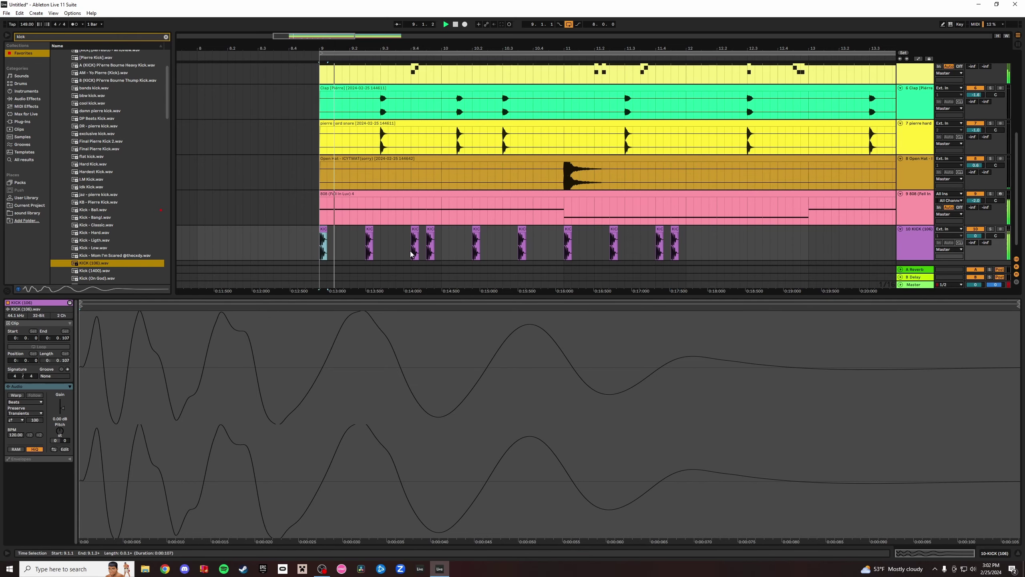
Complete the four-bar kick pattern with copies at 12.2.1 and 12.3.3.
{"action": "left_click_drag", "start_coordinate": [701, 48], "coordinate": [549, 24]}
{"action": "left_click", "coordinate": [564, 229]}
{"action": "key", "text": "ctrl+v"}
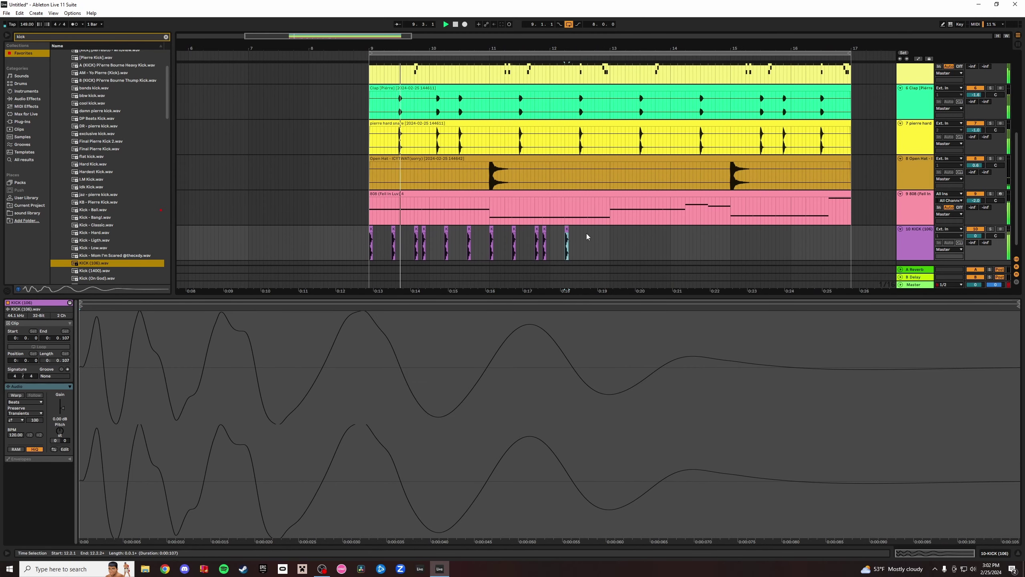
{"action": "left_click", "coordinate": [589, 234]}
{"action": "key", "text": "ctrl+v"}
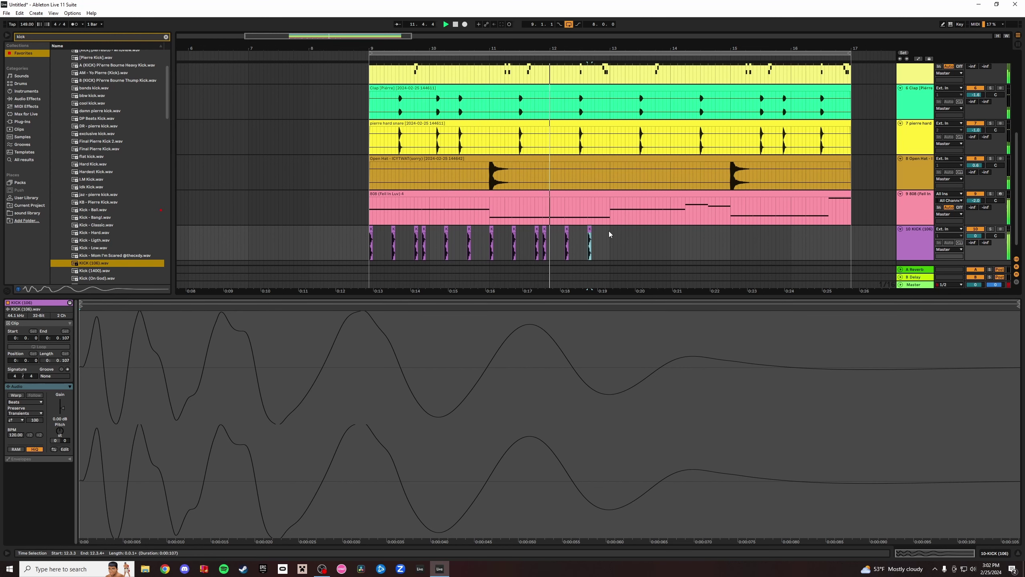
Duplicate the four-bar kick pattern into bars 13 to 16 and consolidate all the kicks into one clip.
{"action": "left_click", "coordinate": [610, 234]}
{"action": "left_click", "coordinate": [370, 235], "text": "shift"}
{"action": "key", "text": "ctrl+d"}
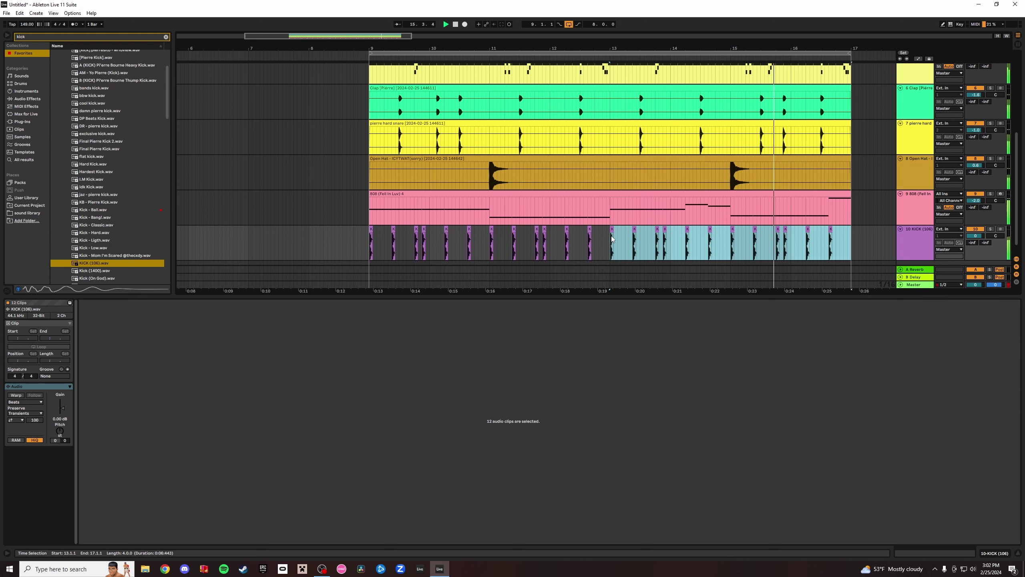
{"action": "left_click", "coordinate": [370, 230], "text": "shift"}
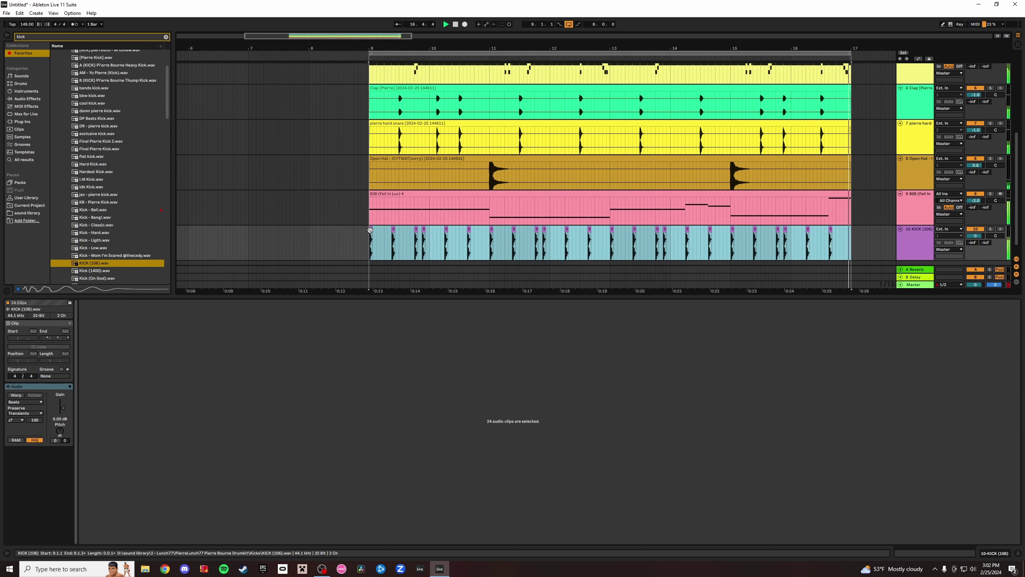
{"action": "key", "text": "ctrl+j"}
{"action": "key", "text": "Return"}
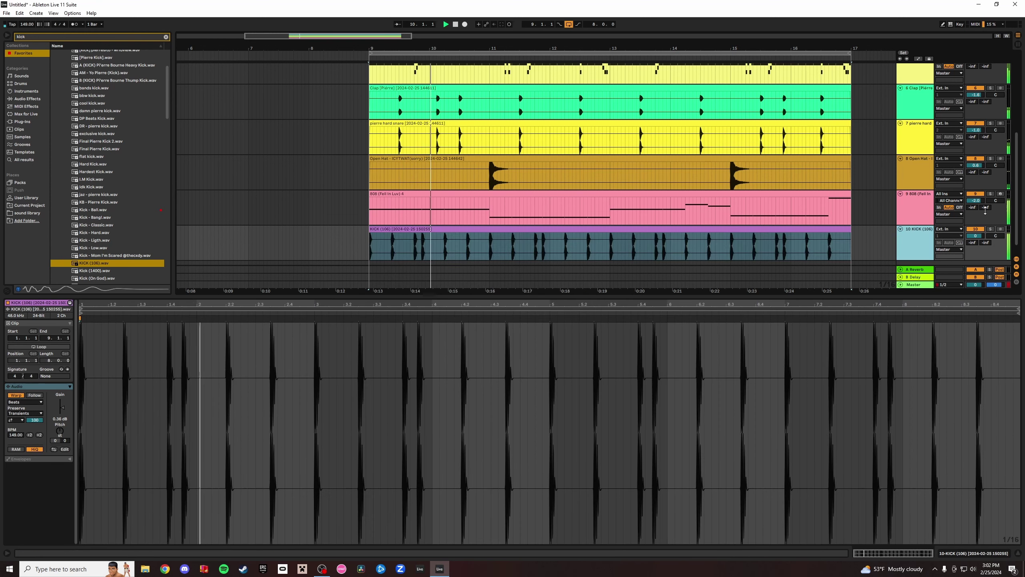
Clear the browser search, add EQ Eight to the kick track, and lower its first band to -3.60 dB at 39.1 Hz.
{"action": "left_click", "coordinate": [165, 37]}
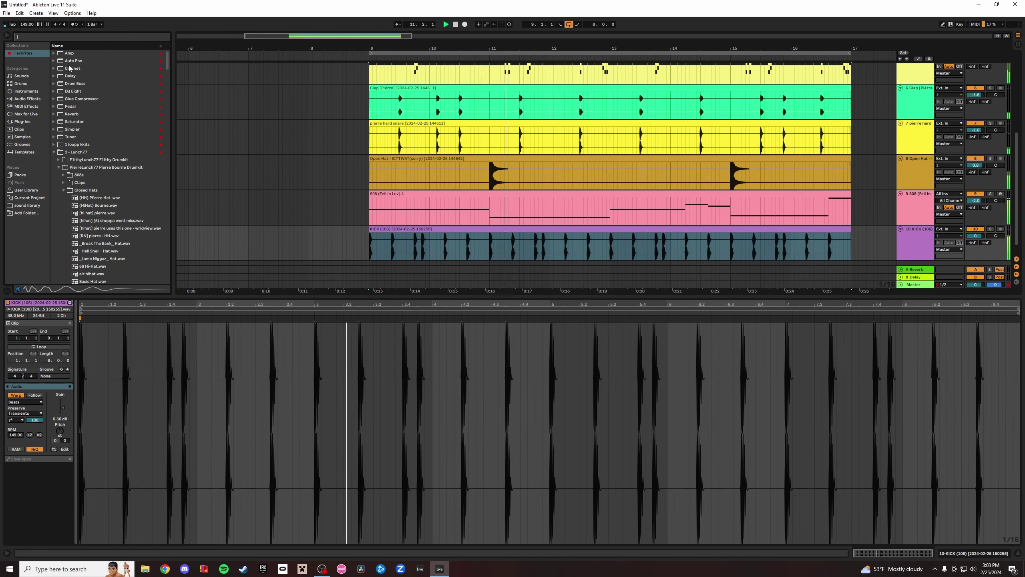
{"action": "double_click", "coordinate": [72, 91]}
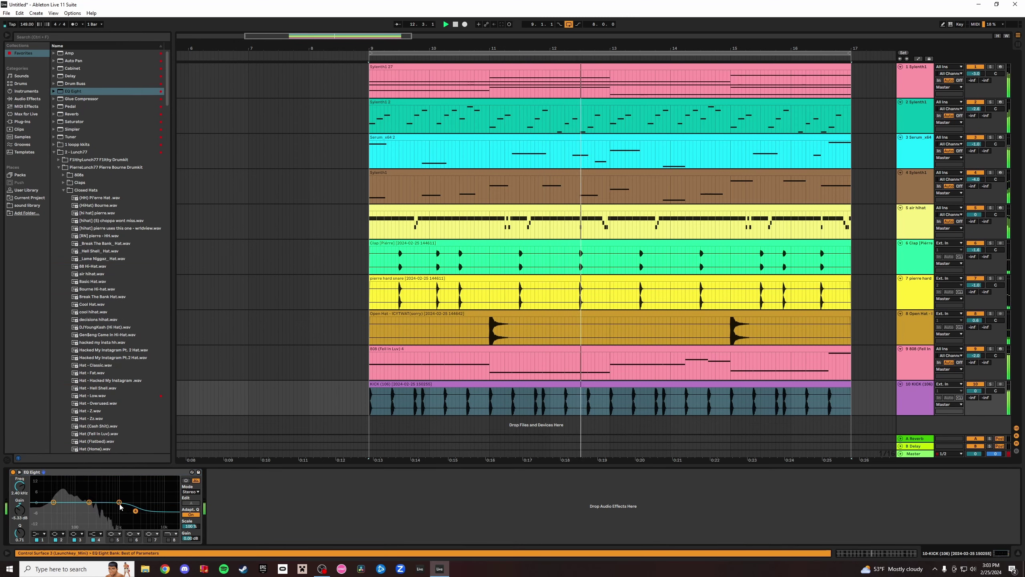
{"action": "left_click_drag", "start_coordinate": [120, 503], "coordinate": [58, 508]}
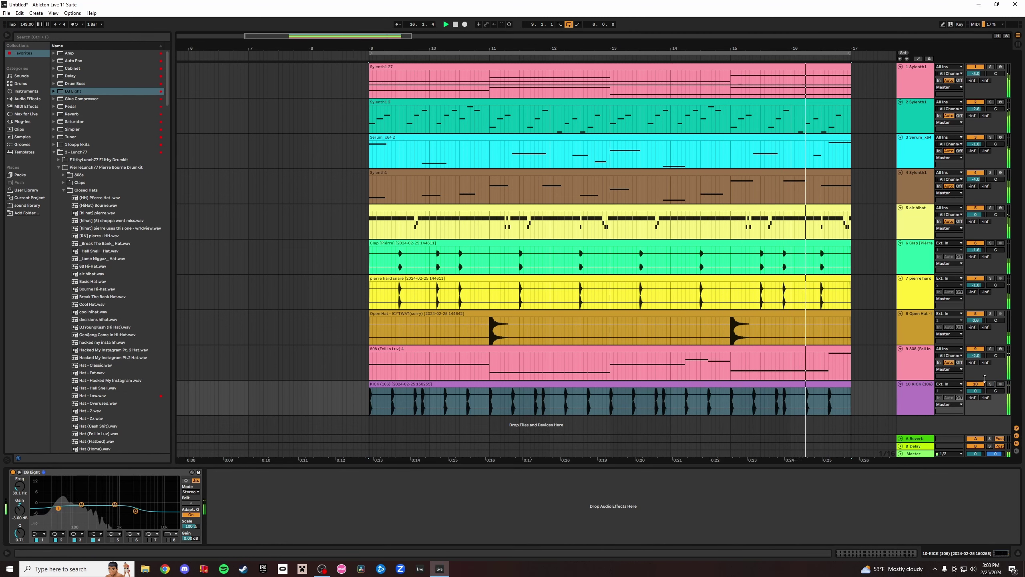
Show the mixer and reshape the kick EQ's upper bands during playback, setting band 4 to about 303 Hz and -6.57 dB.
{"action": "key", "text": "Tab"}
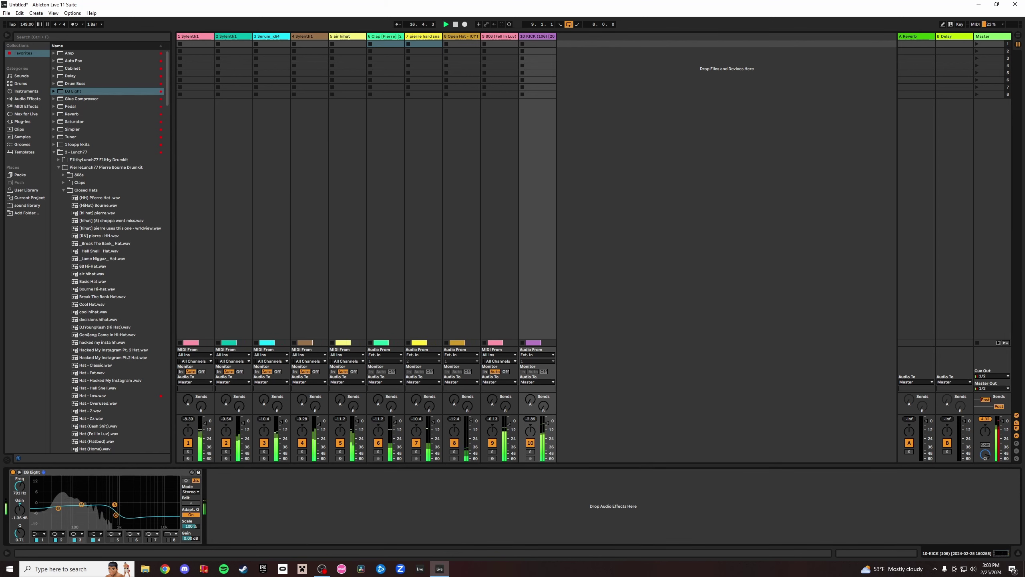
{"action": "left_click_drag", "start_coordinate": [114, 504], "coordinate": [109, 507]}
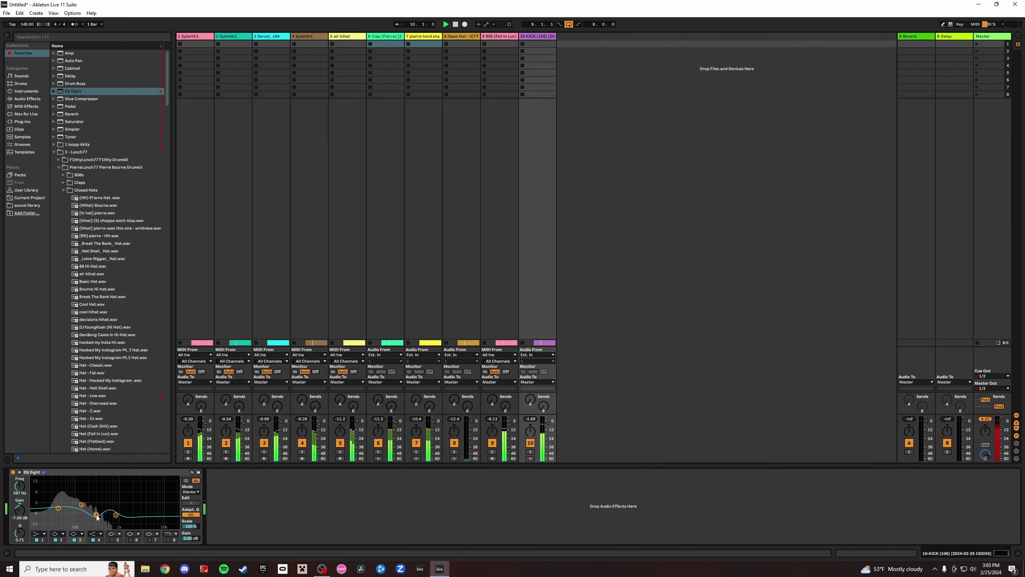
{"action": "left_click", "coordinate": [527, 455]}
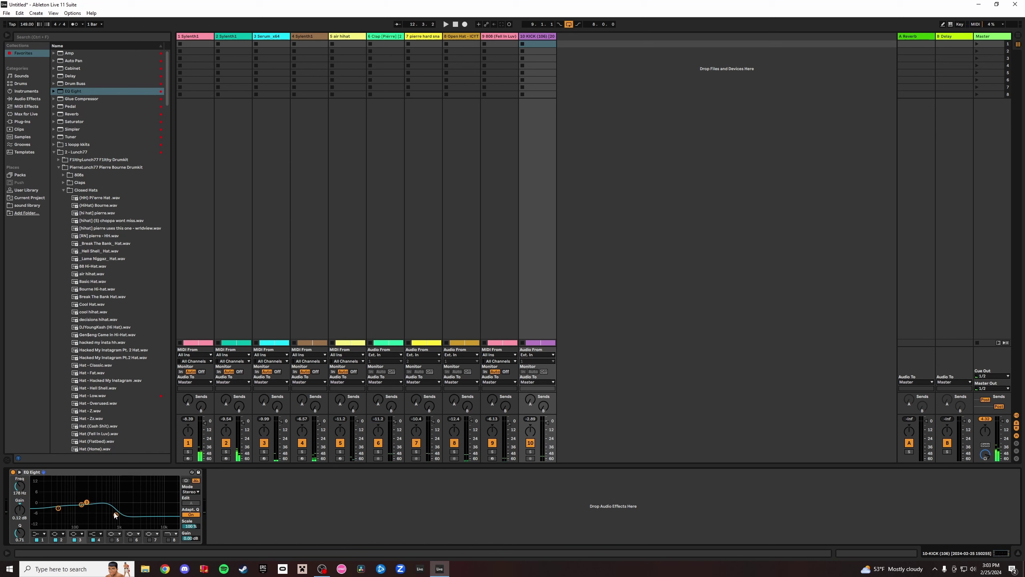
{"action": "key", "text": "space"}
{"action": "left_click_drag", "start_coordinate": [115, 515], "coordinate": [97, 513]}
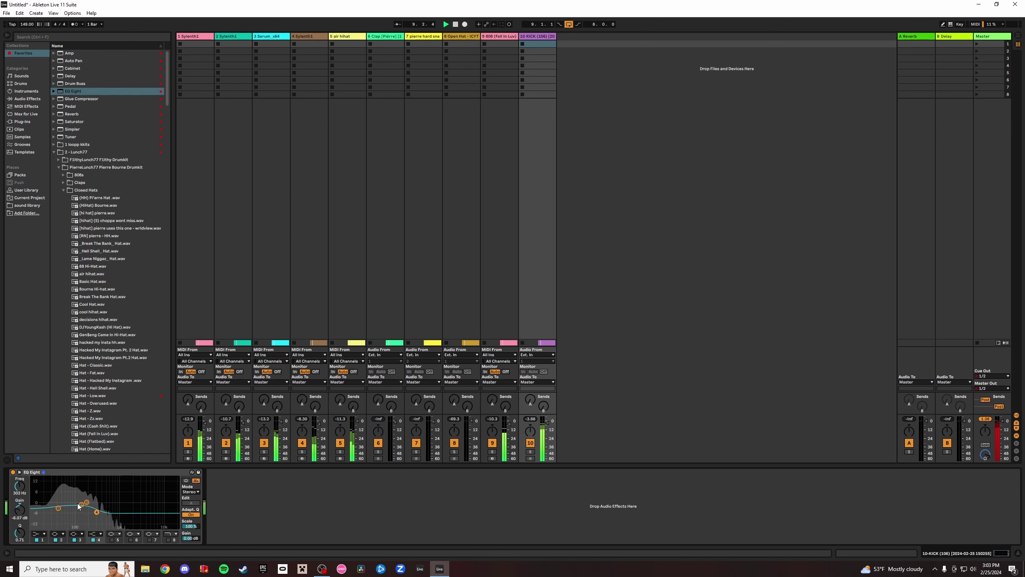
{"action": "key", "text": "space"}
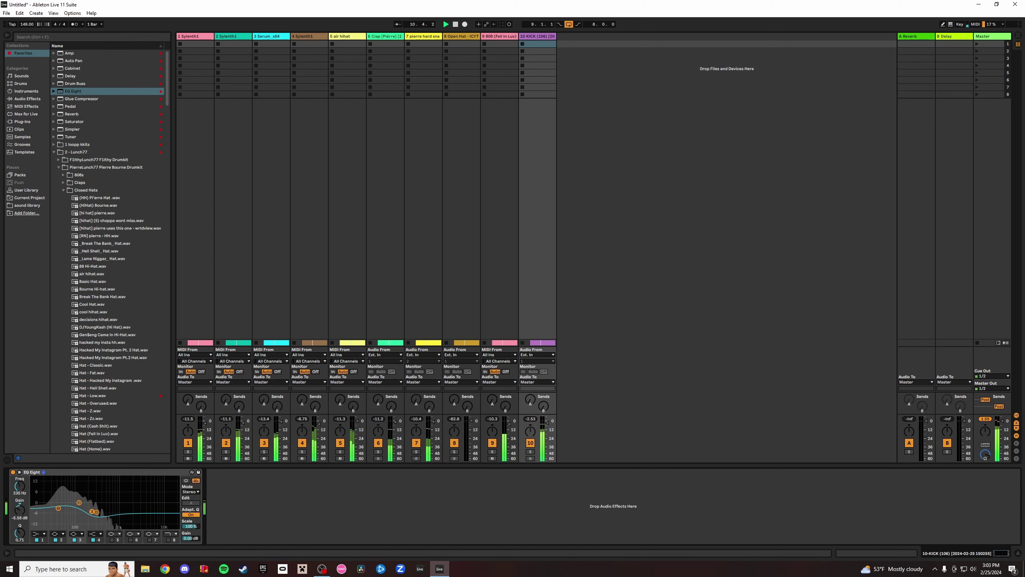
{"action": "key", "text": "space"}
{"action": "key", "text": "space"}
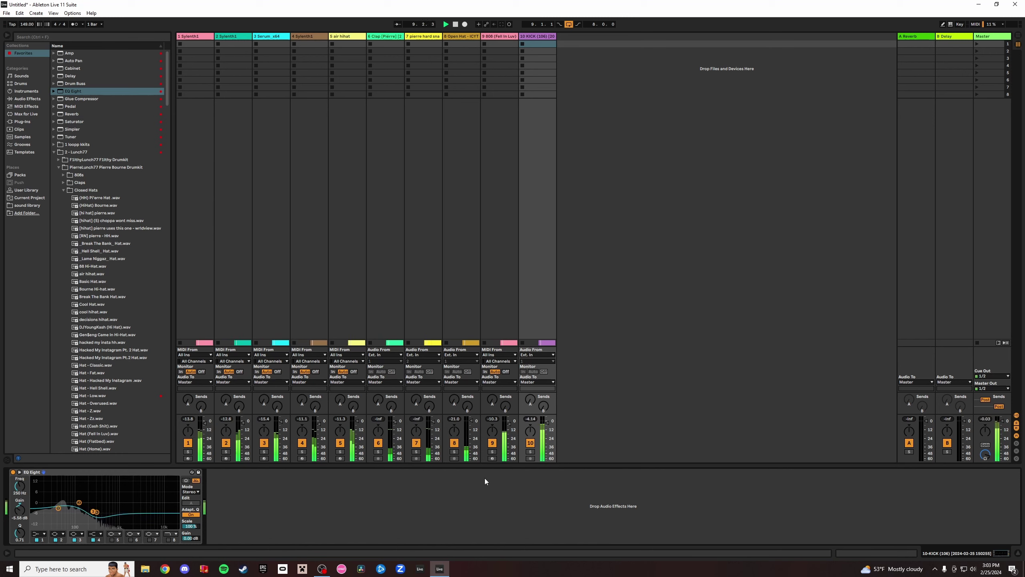
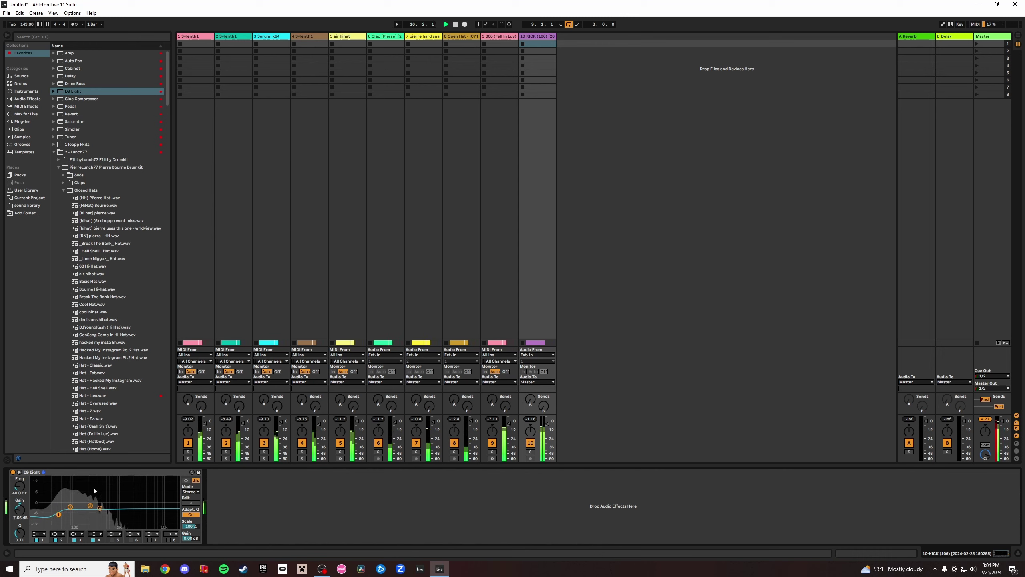
Reset the master's peak level and toggle the kick track to compare the mix.
{"action": "left_click_drag", "start_coordinate": [998, 425], "coordinate": [988, 419]}
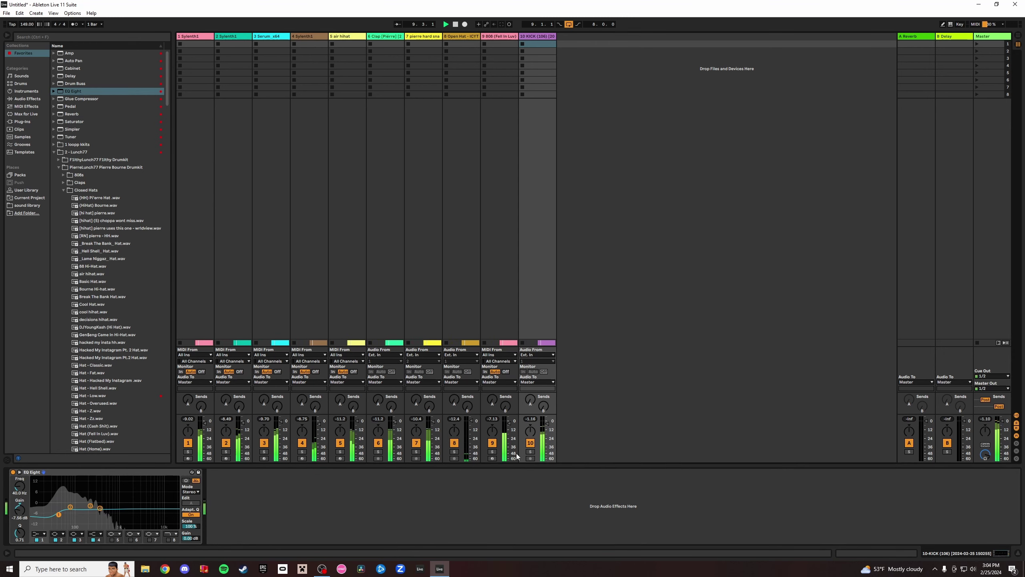
{"action": "left_click", "coordinate": [531, 444]}
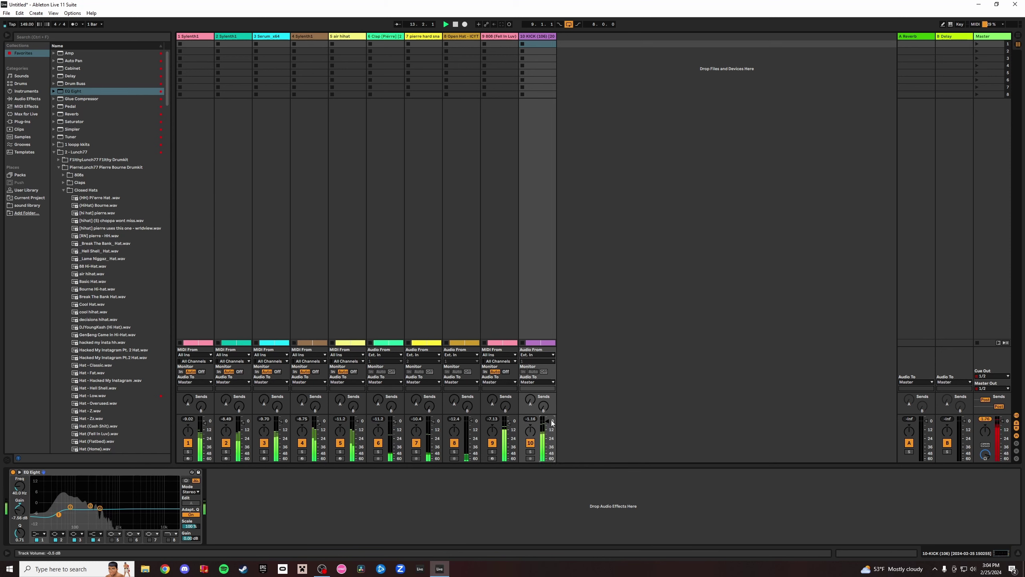
Restart playback and reset the master's peak level in the mixer while checking the arrangement.
{"action": "key", "text": "space"}
{"action": "key", "text": "space"}
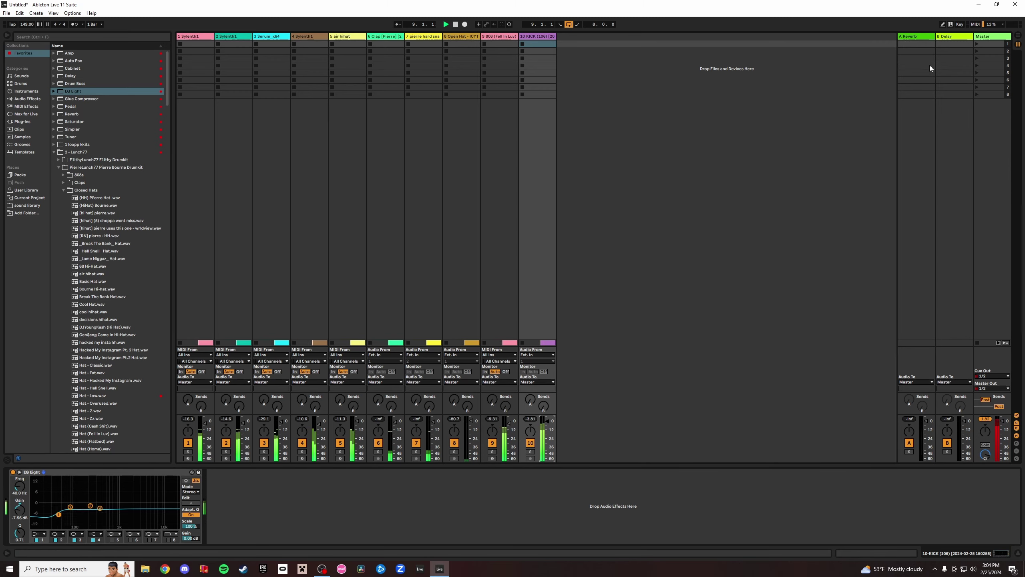
{"action": "left_click", "coordinate": [1020, 34]}
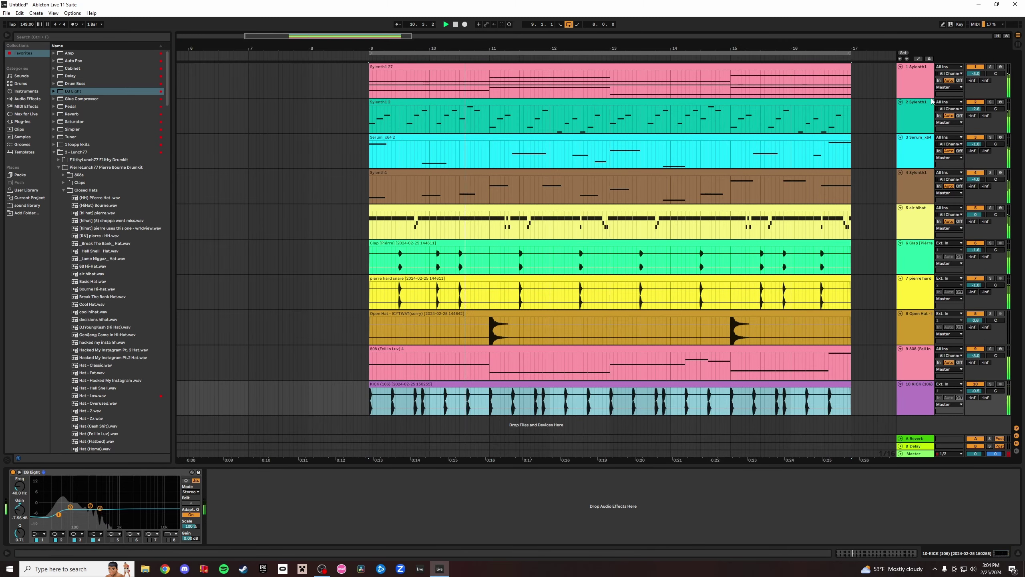
{"action": "key", "text": "Tab"}
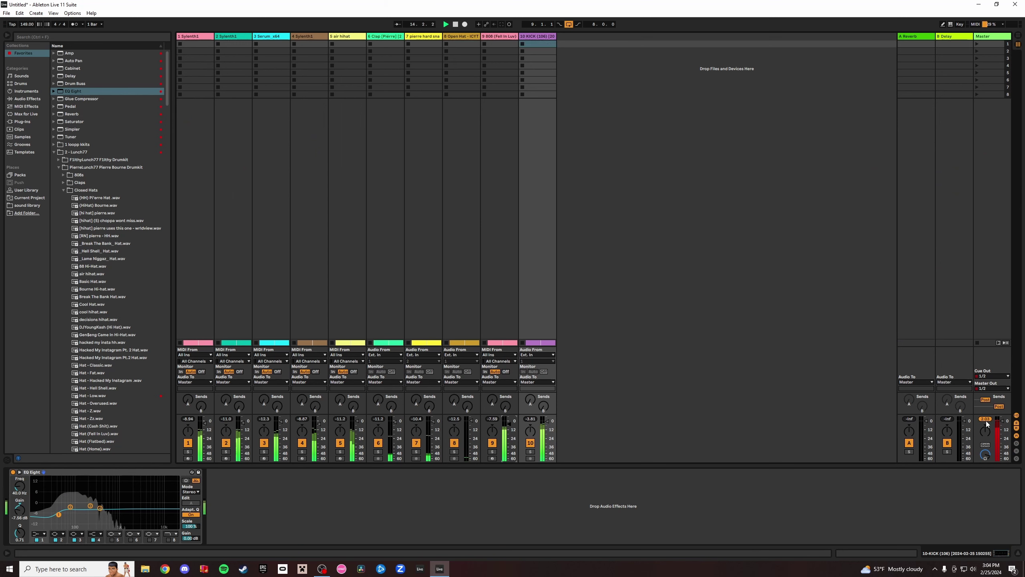
{"action": "left_click_drag", "start_coordinate": [986, 421], "coordinate": [986, 92]}
{"action": "left_click", "coordinate": [1020, 35]}
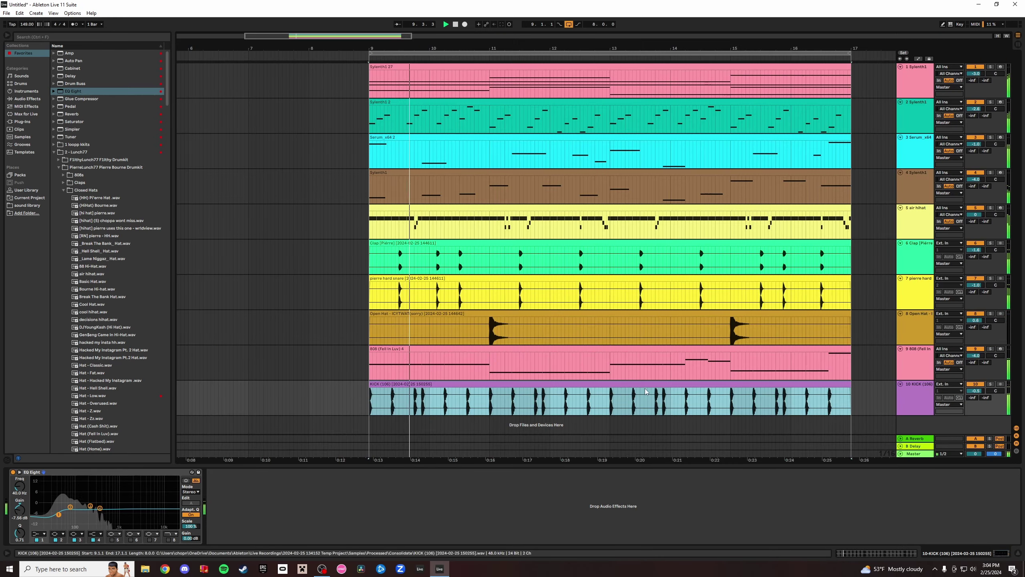
Try to raise the velocity of the C#3 notes and the D3 notes in the 808 clip.
{"action": "double_click", "coordinate": [612, 349]}
{"action": "left_click_drag", "start_coordinate": [340, 477], "coordinate": [537, 521]}
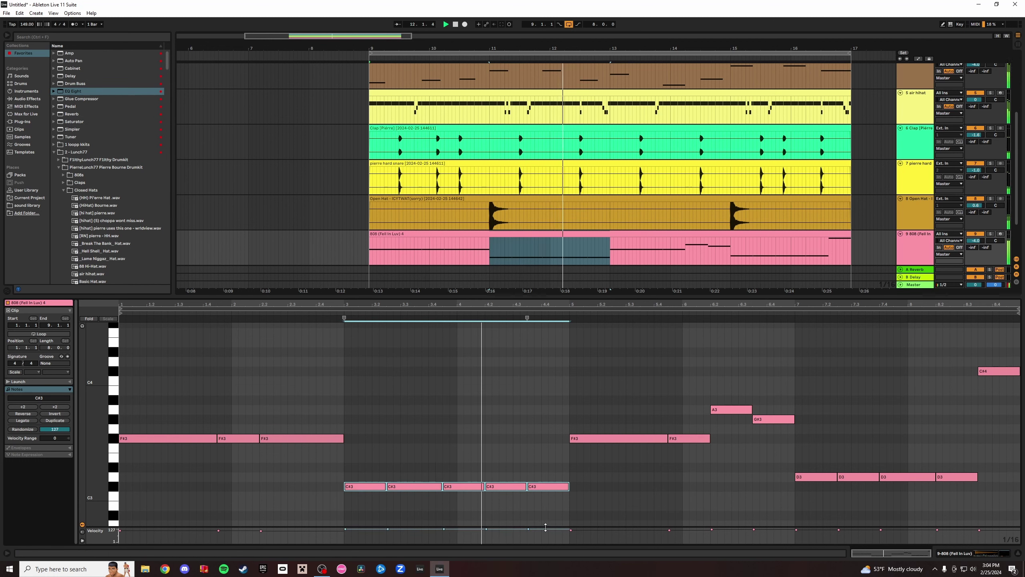
{"action": "key", "text": "space"}
{"action": "key", "text": "space"}
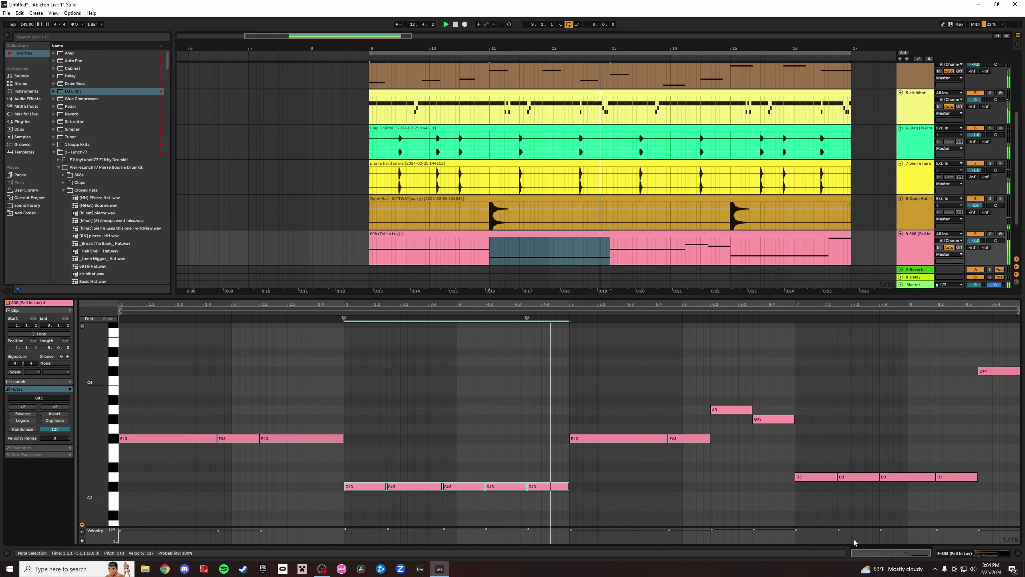
{"action": "left_click_drag", "start_coordinate": [839, 455], "coordinate": [961, 503]}
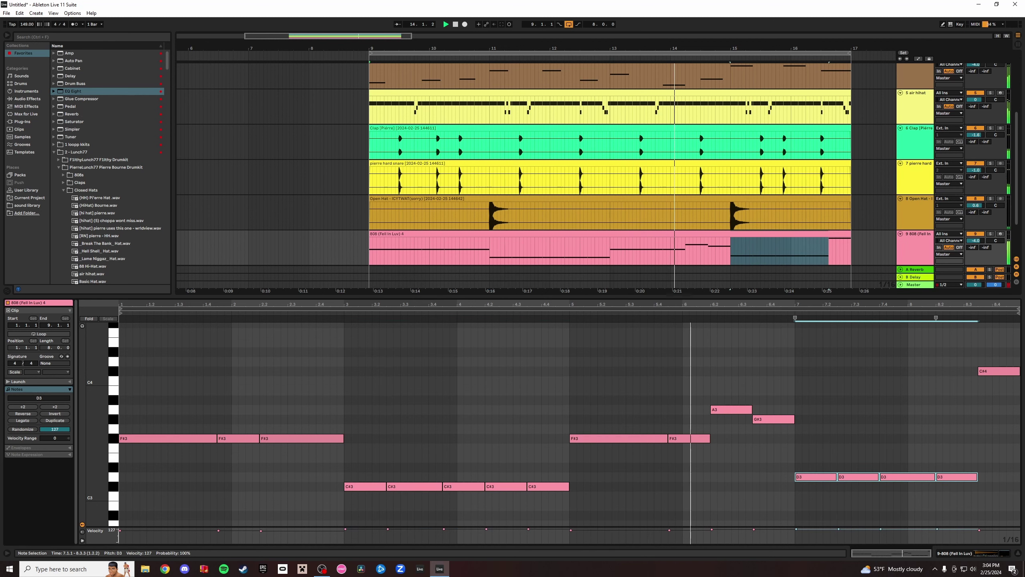
{"action": "left_click_drag", "start_coordinate": [896, 528], "coordinate": [900, 518]}
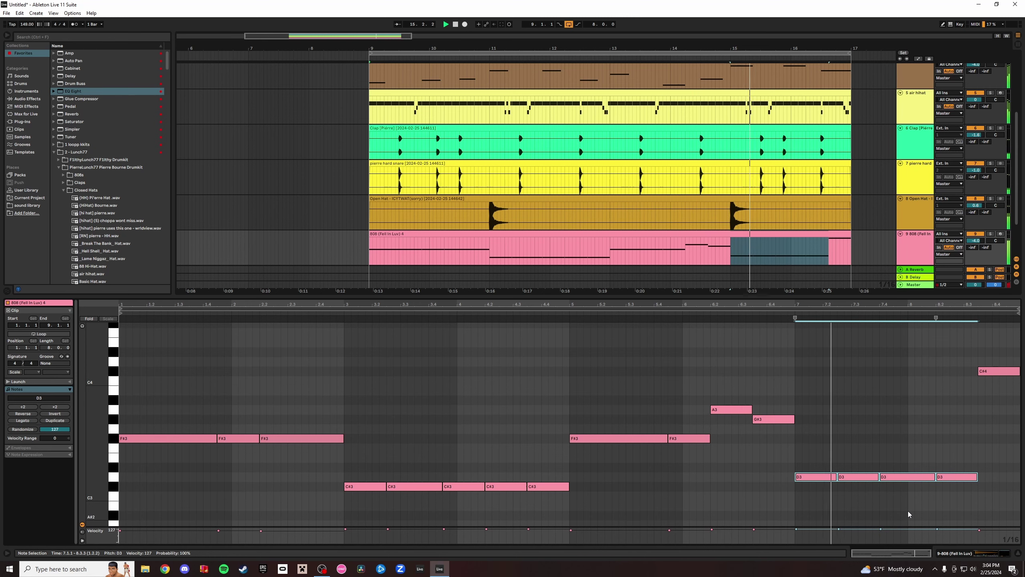
Check the devices on the 808 and kick tracks and inspect the consolidated kick clip's waveform.
{"action": "left_click", "coordinate": [912, 239]}
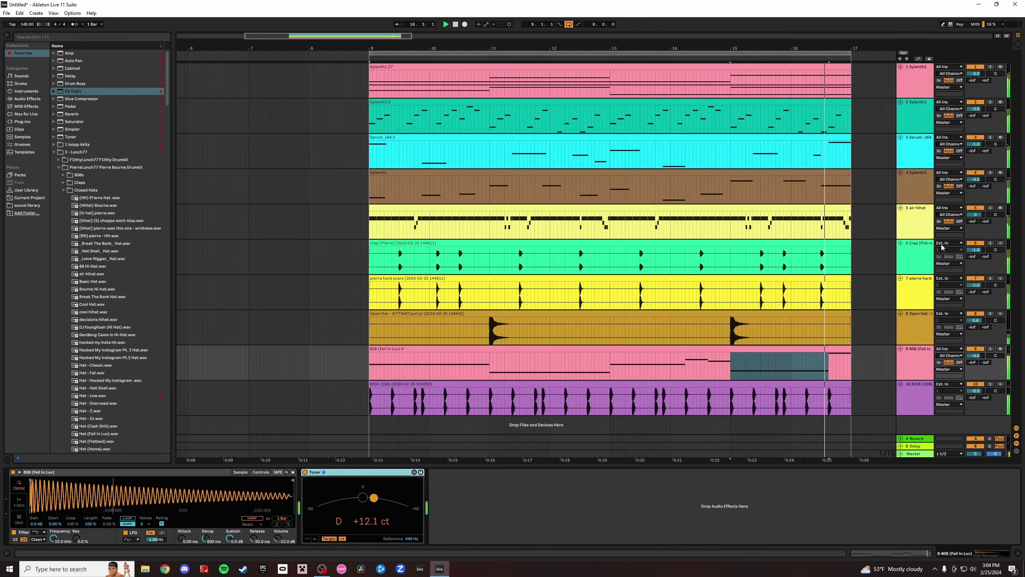
{"action": "left_click", "coordinate": [908, 394]}
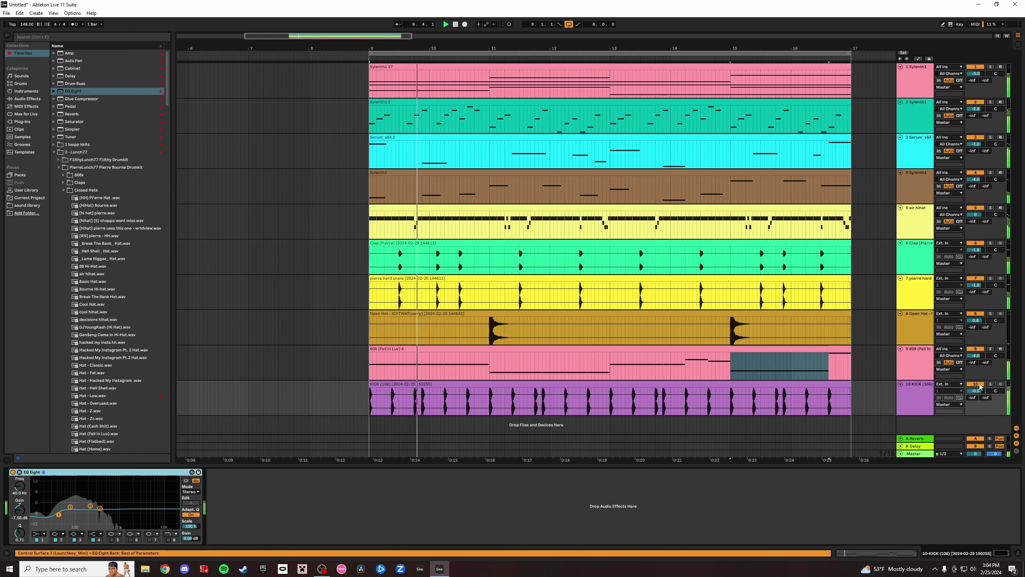
{"action": "left_click", "coordinate": [724, 382]}
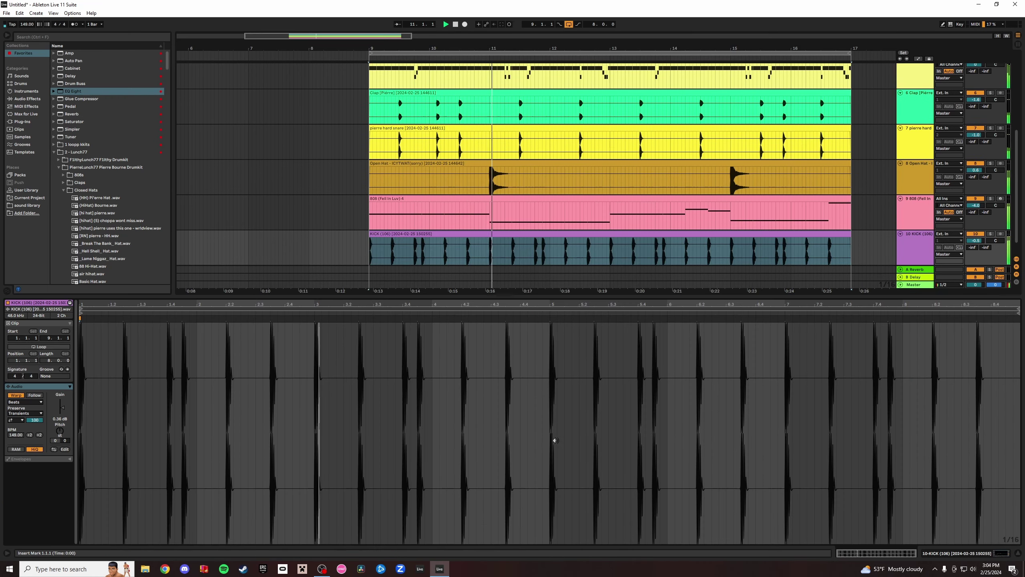
{"action": "key", "text": "shift+Tab"}
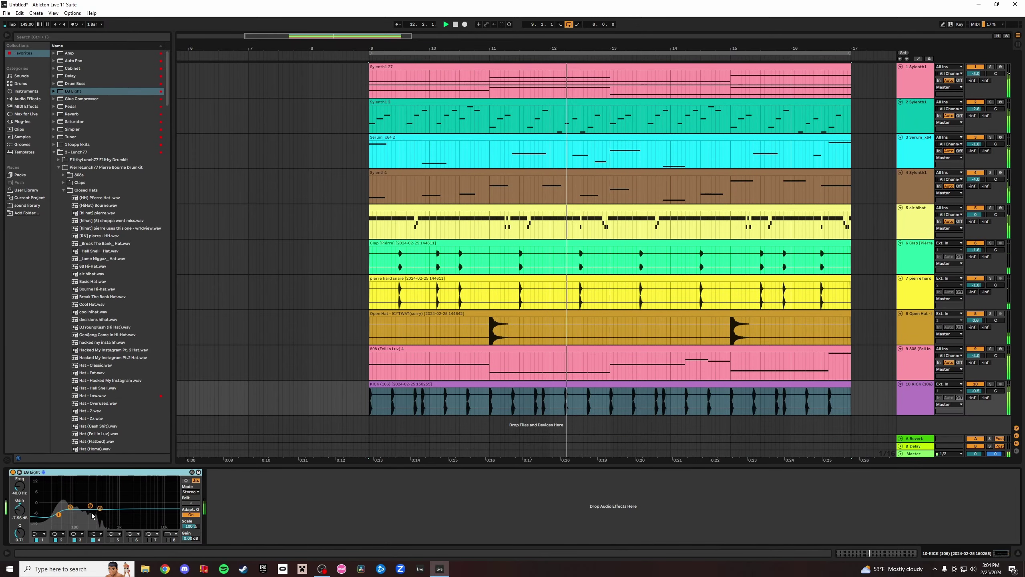
Replace the kick's EQ Eight with a fresh one, reshape its bands with one at 330 Hz and -3.10 dB, and audition the kick alone.
{"action": "left_click_drag", "start_coordinate": [100, 509], "coordinate": [96, 512]}
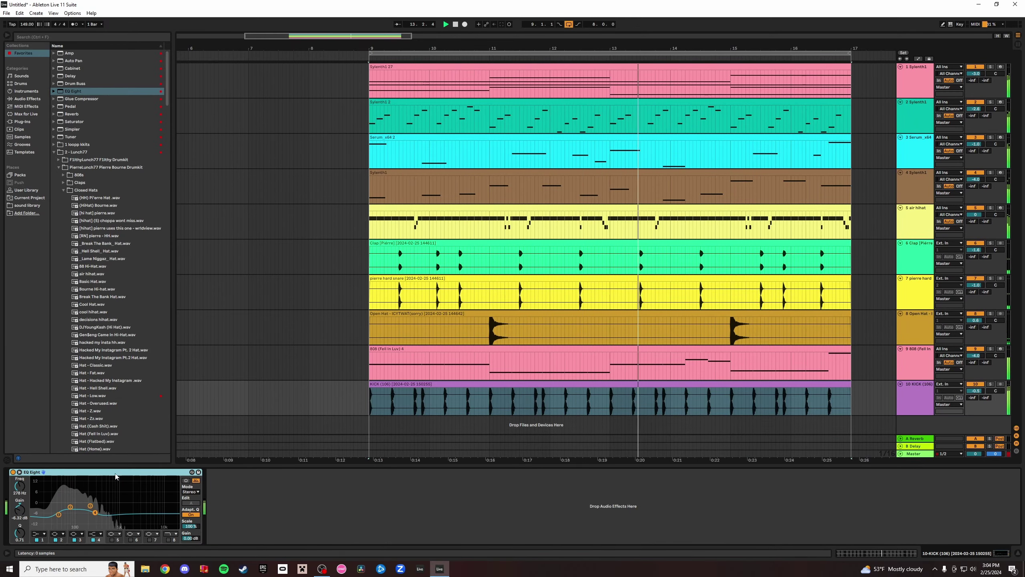
{"action": "key", "text": "Delete"}
{"action": "key", "text": "Tab"}
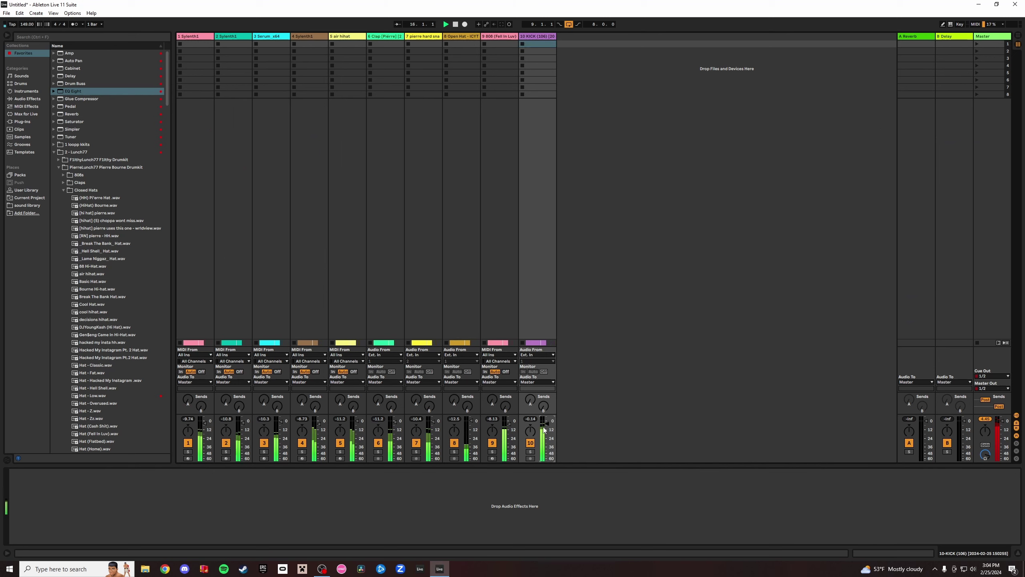
{"action": "double_click", "coordinate": [82, 91]}
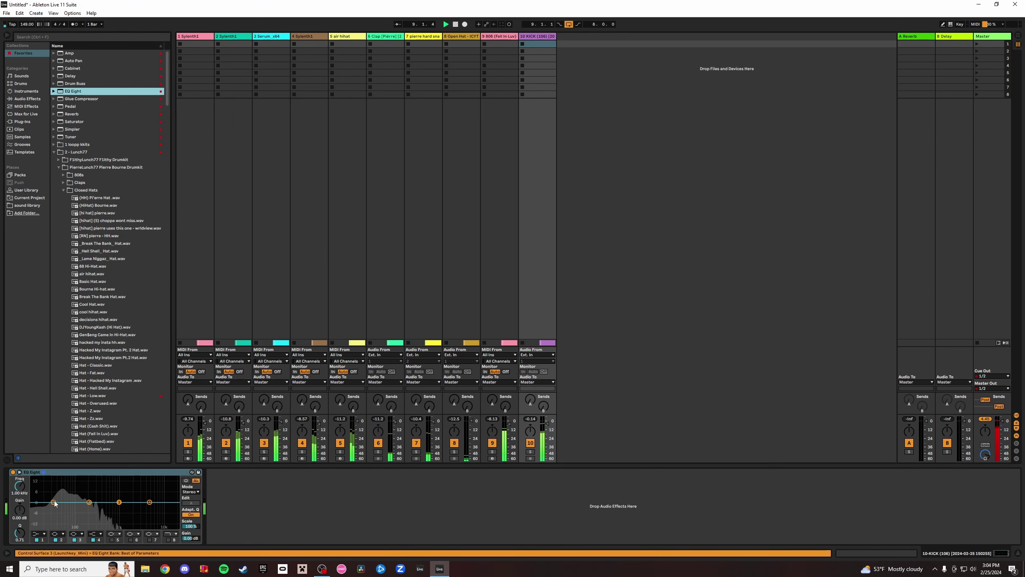
{"action": "mouse_move", "coordinate": [89, 502]}
{"action": "left_mouse_down"}
{"action": "mouse_move", "coordinate": [55, 507]}
{"action": "mouse_move", "coordinate": [142, 503]}
{"action": "mouse_move", "coordinate": [117, 518]}
{"action": "mouse_move", "coordinate": [74, 504]}
{"action": "mouse_move", "coordinate": [104, 510]}
{"action": "left_mouse_up"}
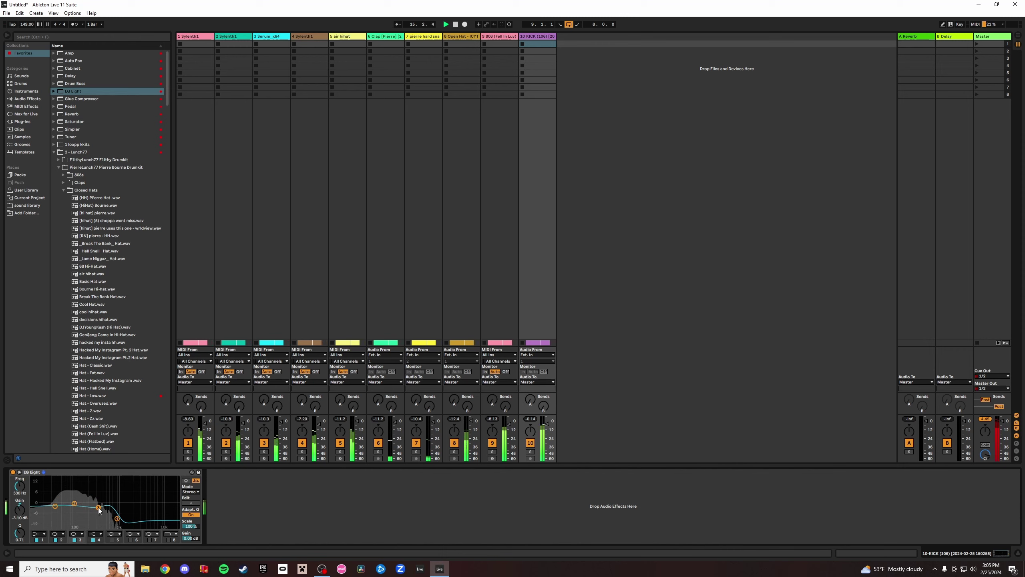
{"action": "left_click", "coordinate": [531, 452]}
{"action": "left_click", "coordinate": [530, 452]}
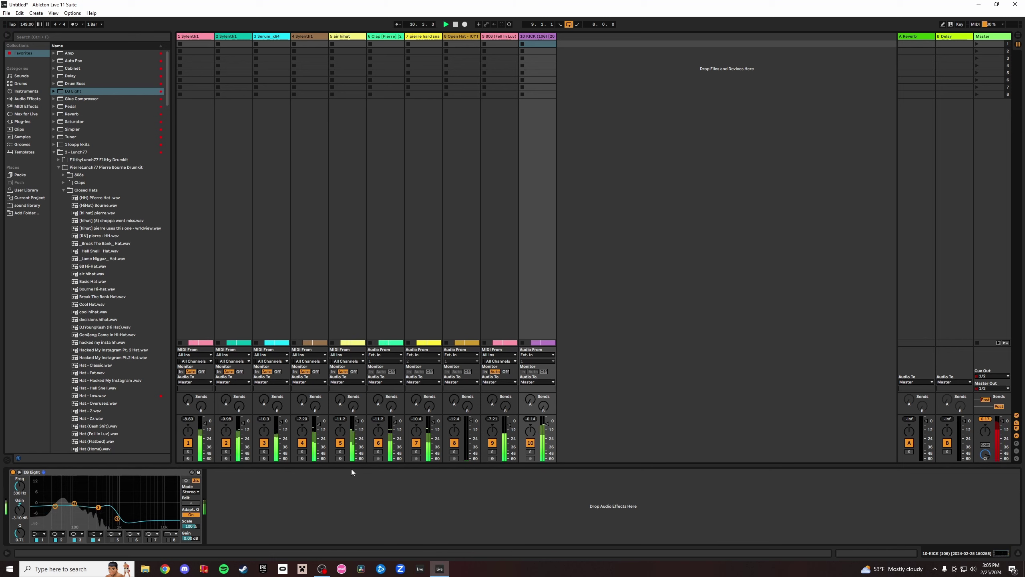
Select the clap and snare tracks together and briefly solo the first Sylenth1 track.
{"action": "left_click", "coordinate": [427, 37]}
{"action": "left_click", "coordinate": [394, 37], "text": "shift"}
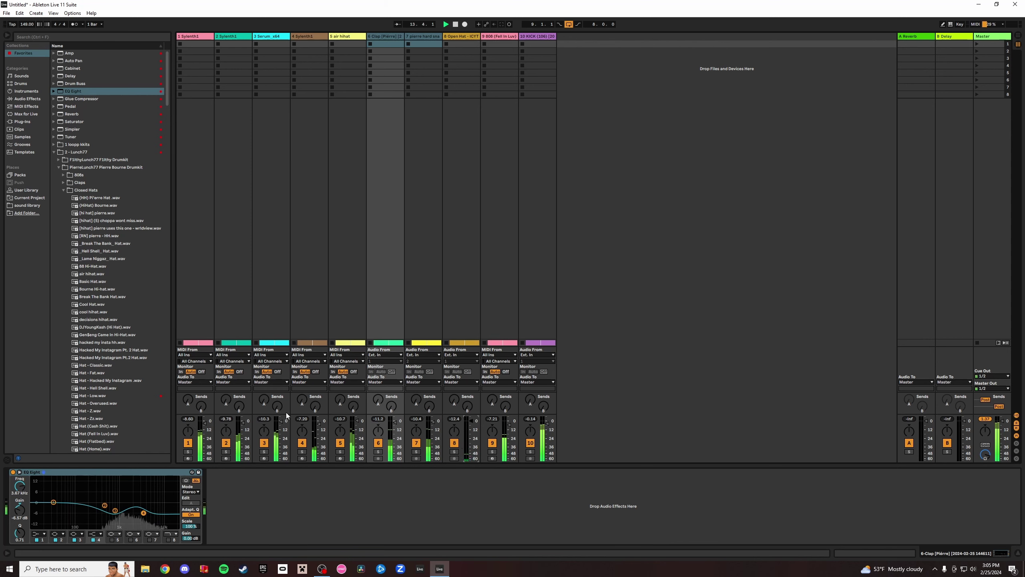
{"action": "left_click", "coordinate": [188, 443]}
{"action": "left_click", "coordinate": [188, 443]}
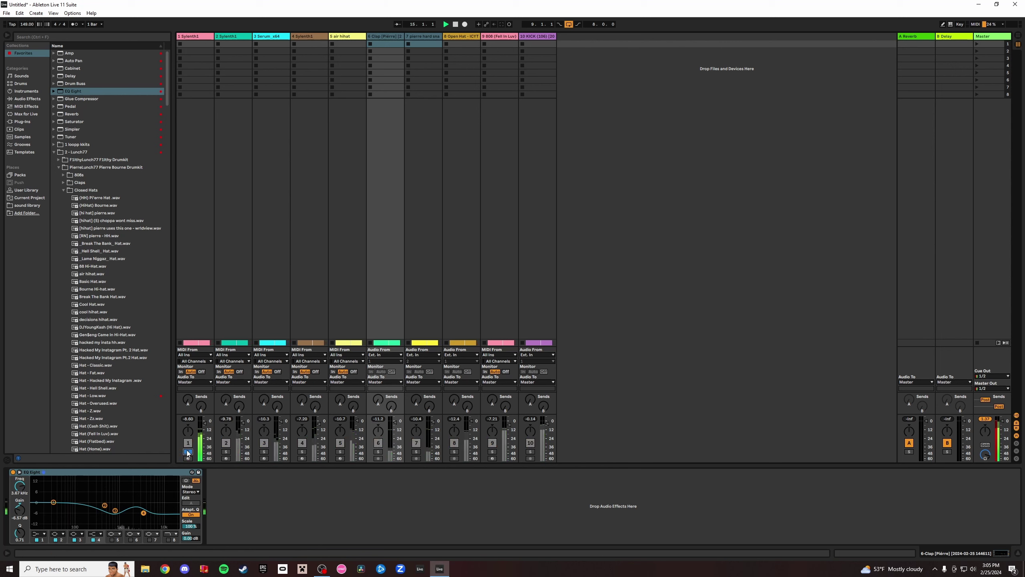
Audition the second Sylenth1 track on its own and adjust its volume.
{"action": "left_click", "coordinate": [226, 452]}
{"action": "left_click", "coordinate": [226, 452]}
{"action": "left_click_drag", "start_coordinate": [243, 423], "coordinate": [244, 427]}
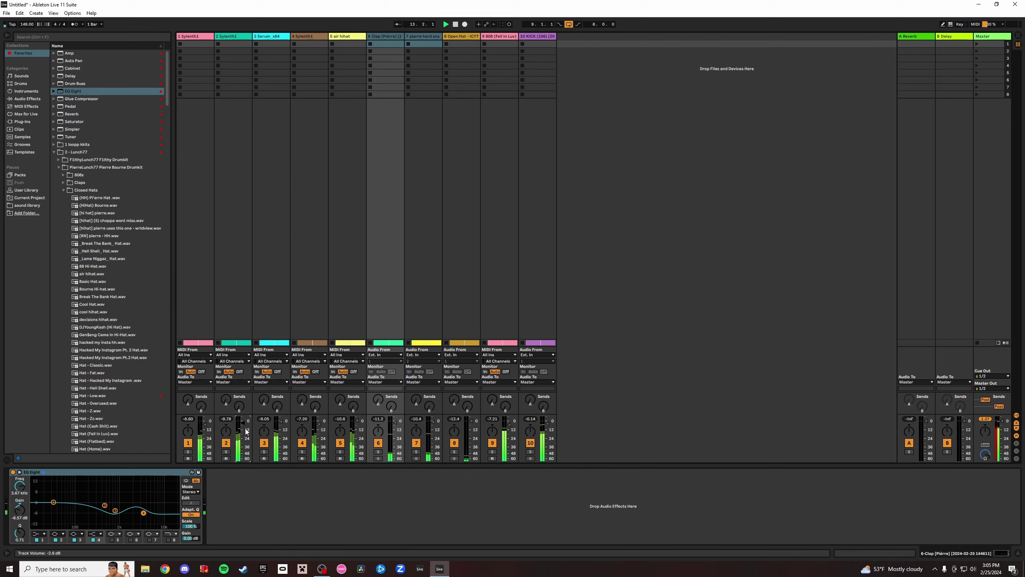
Solo and unsolo the Serum track twice to compare it with the full mix.
{"action": "left_click", "coordinate": [266, 452]}
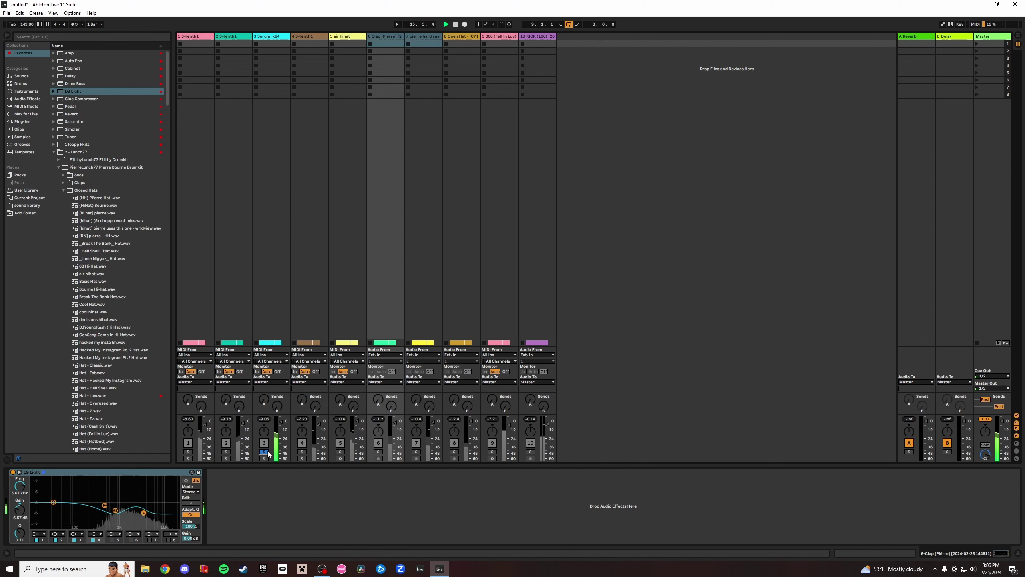
{"action": "left_click", "coordinate": [265, 452]}
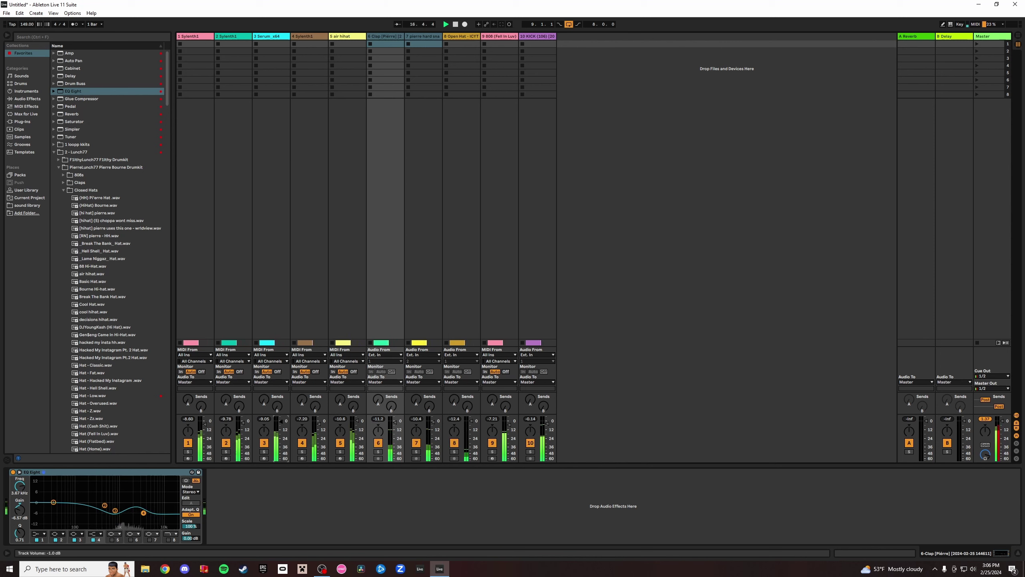
{"action": "left_click", "coordinate": [267, 451]}
{"action": "left_click", "coordinate": [265, 451]}
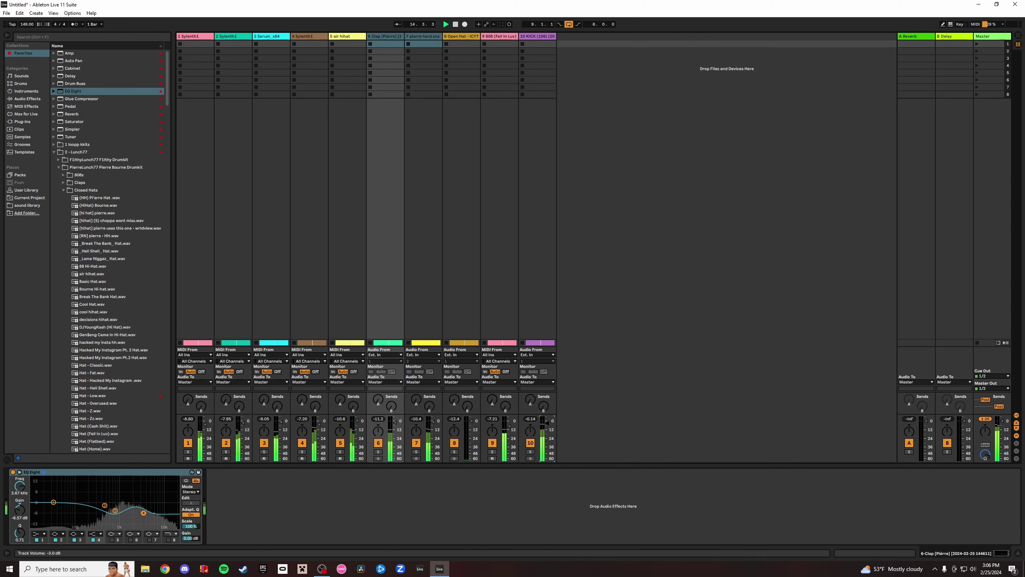
Fine-tune the volumes of the kick and the fourth track, resetting the master's peak level between adjustments.
{"action": "left_click_drag", "start_coordinate": [985, 419], "coordinate": [986, 423]}
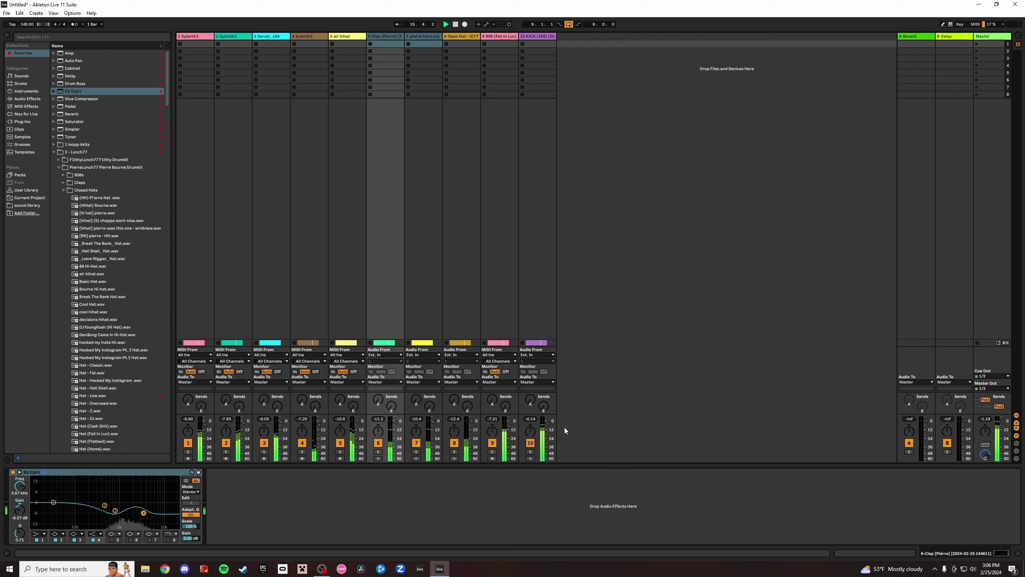
{"action": "left_click_drag", "start_coordinate": [547, 424], "coordinate": [547, 425]}
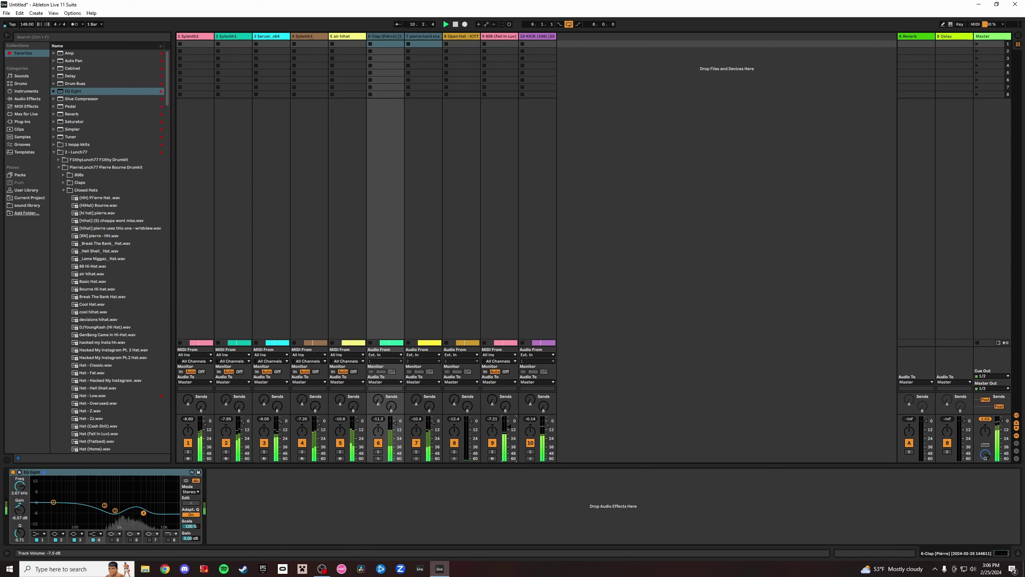
{"action": "left_click_drag", "start_coordinate": [986, 419], "coordinate": [983, 421]}
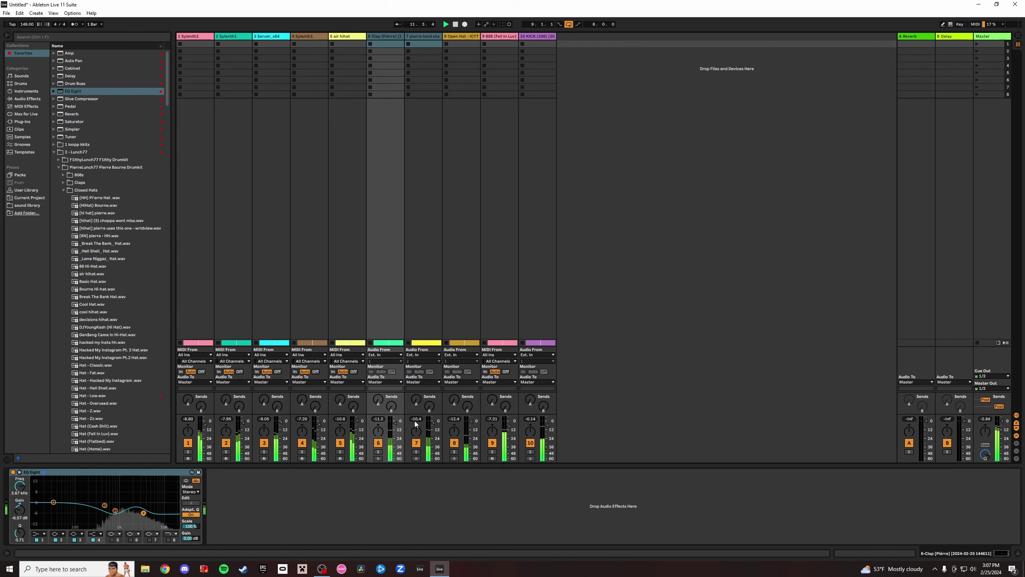
{"action": "left_click_drag", "start_coordinate": [319, 424], "coordinate": [319, 426]}
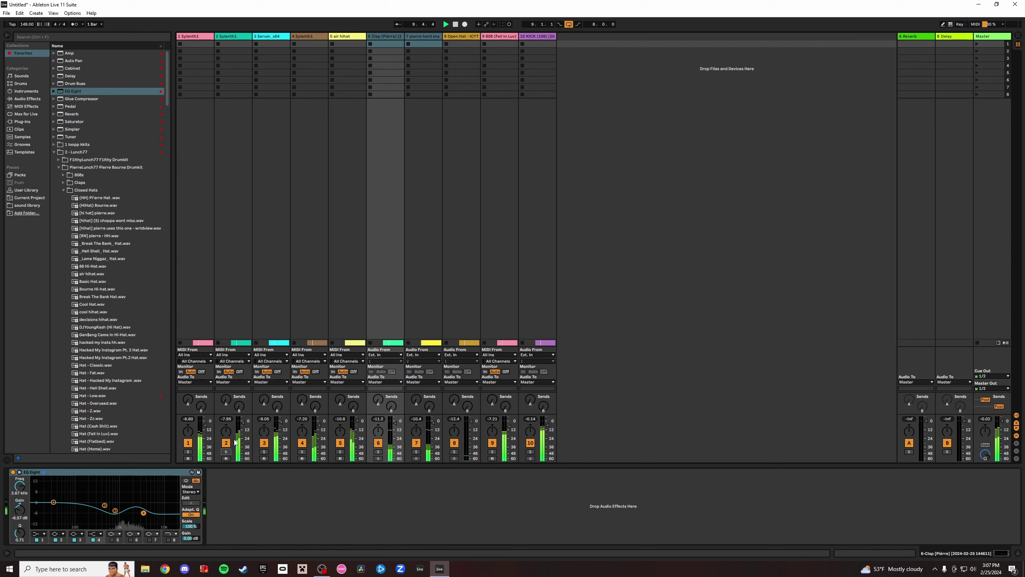
{"action": "key", "text": "super+x"}
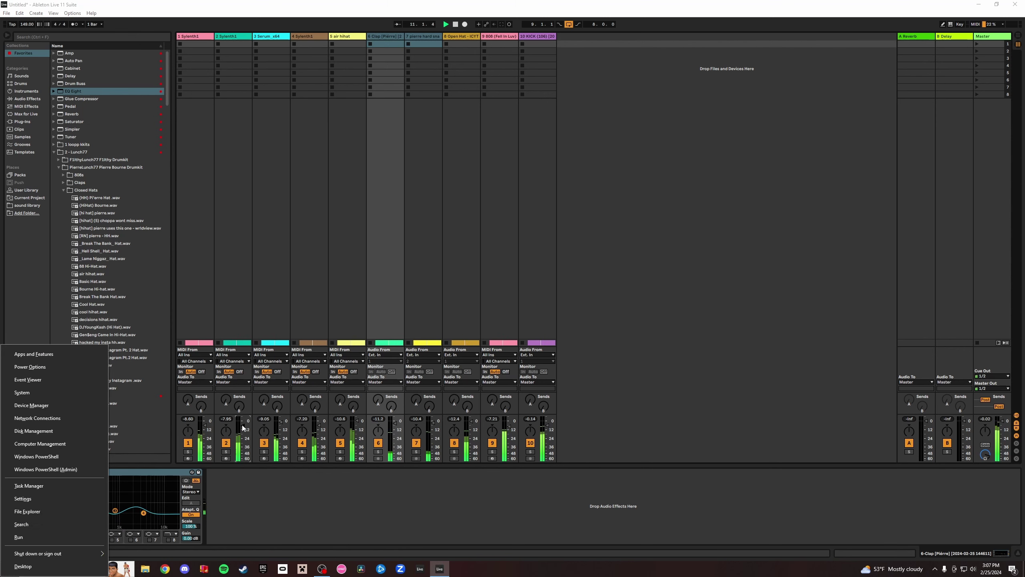
{"action": "key", "text": "Escape"}
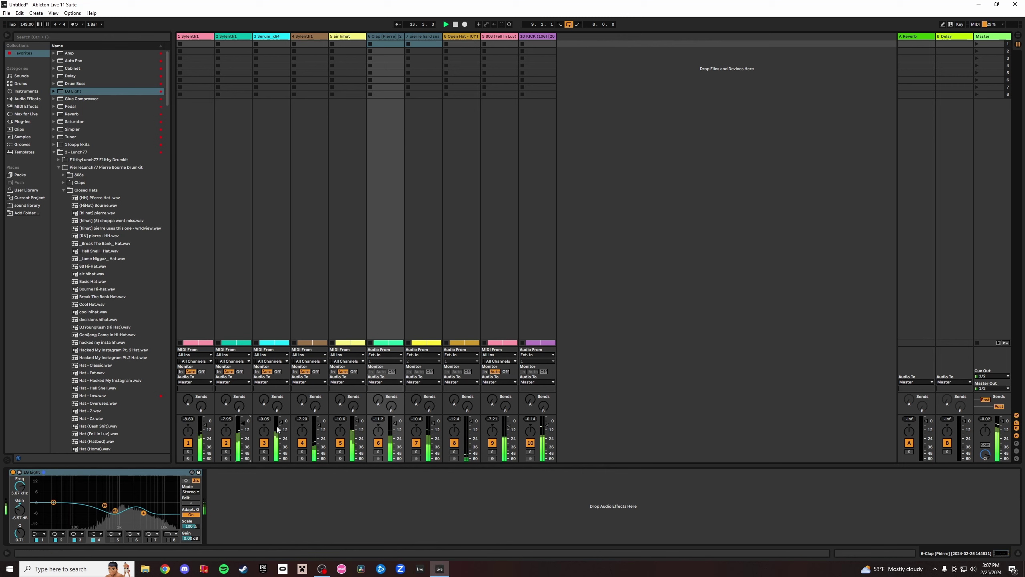
Audition the Serum and air hihat tracks alone, and nudge the hi-hat and clap volumes.
{"action": "left_click", "coordinate": [264, 452]}
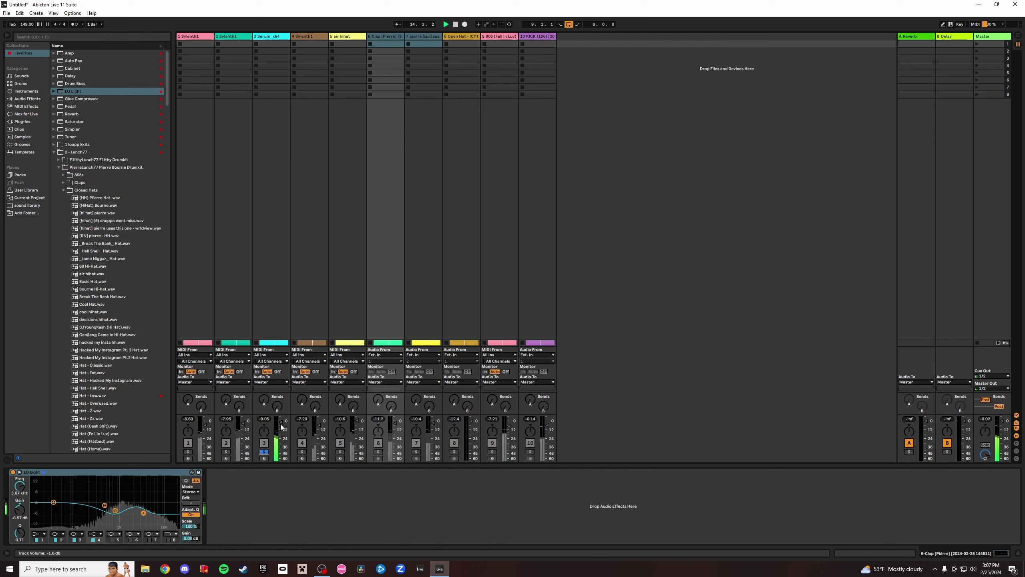
{"action": "left_click", "coordinate": [263, 452]}
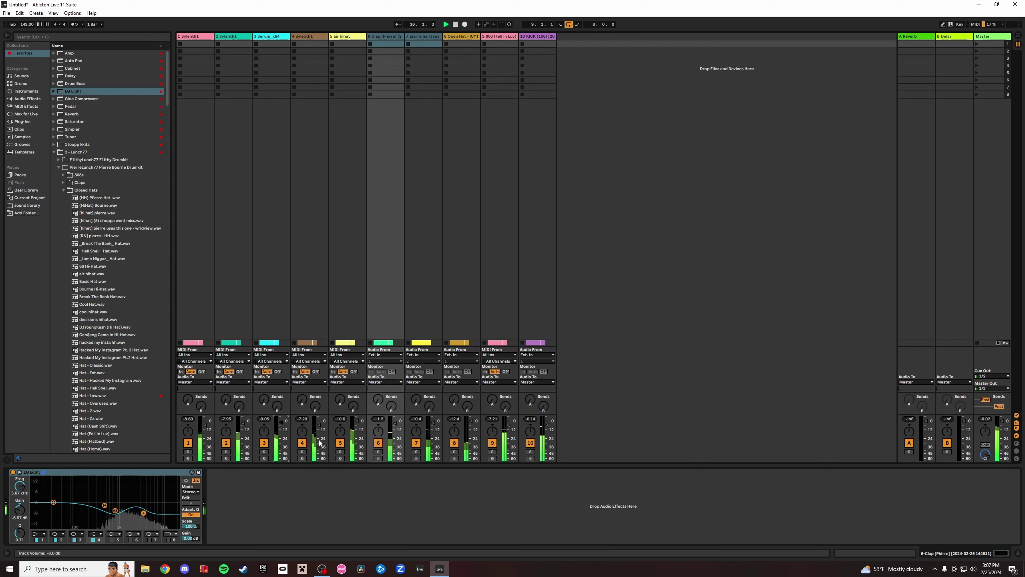
{"action": "left_click", "coordinate": [341, 451]}
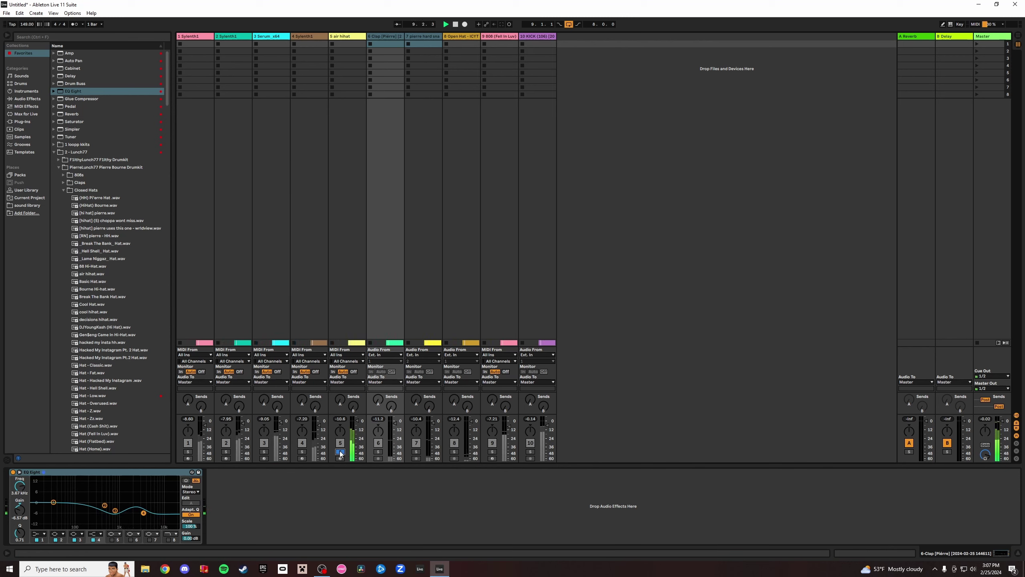
{"action": "left_click", "coordinate": [341, 451]}
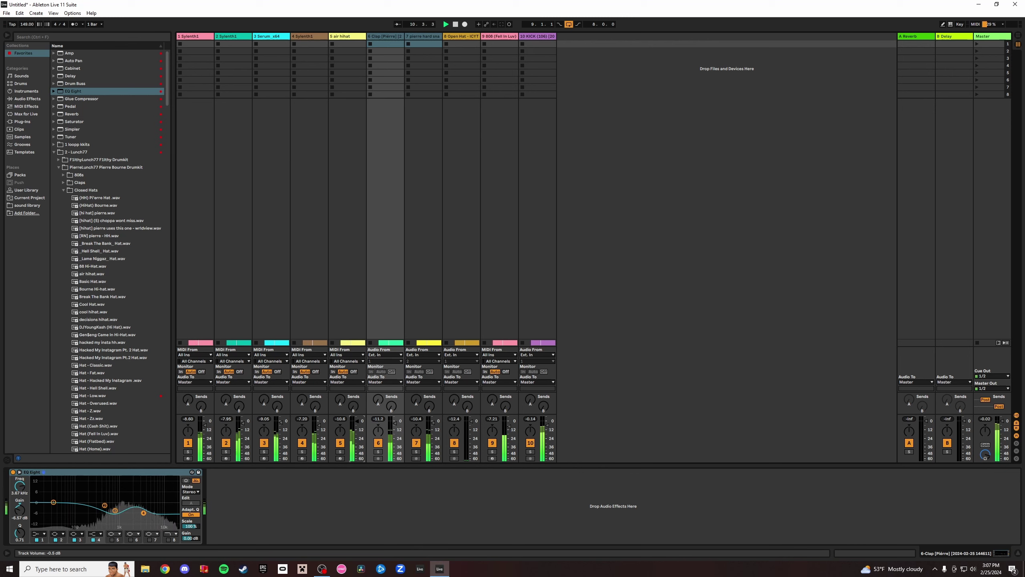
{"action": "left_click_drag", "start_coordinate": [357, 422], "coordinate": [356, 421]}
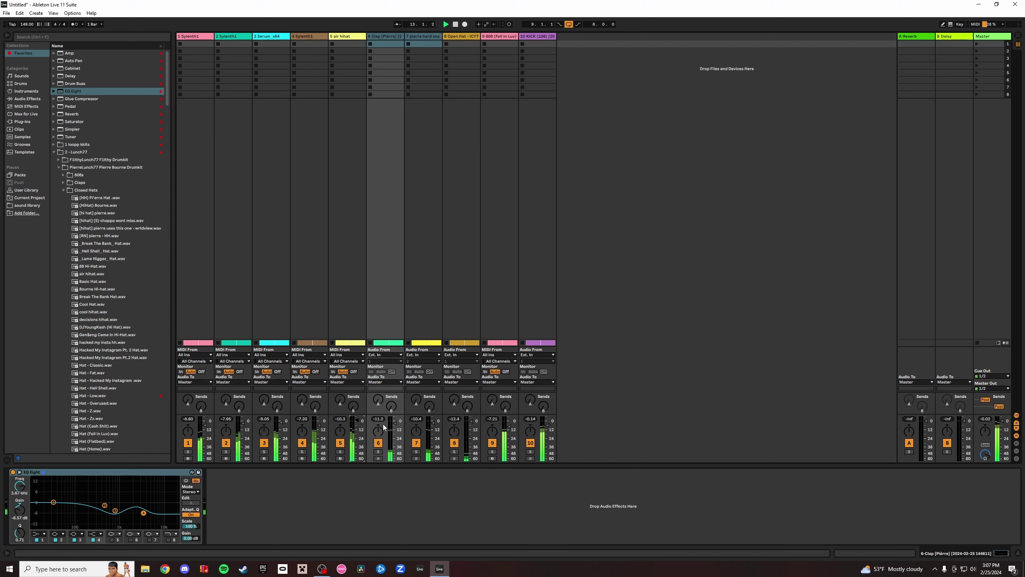
{"action": "left_click_drag", "start_coordinate": [396, 426], "coordinate": [396, 426]}
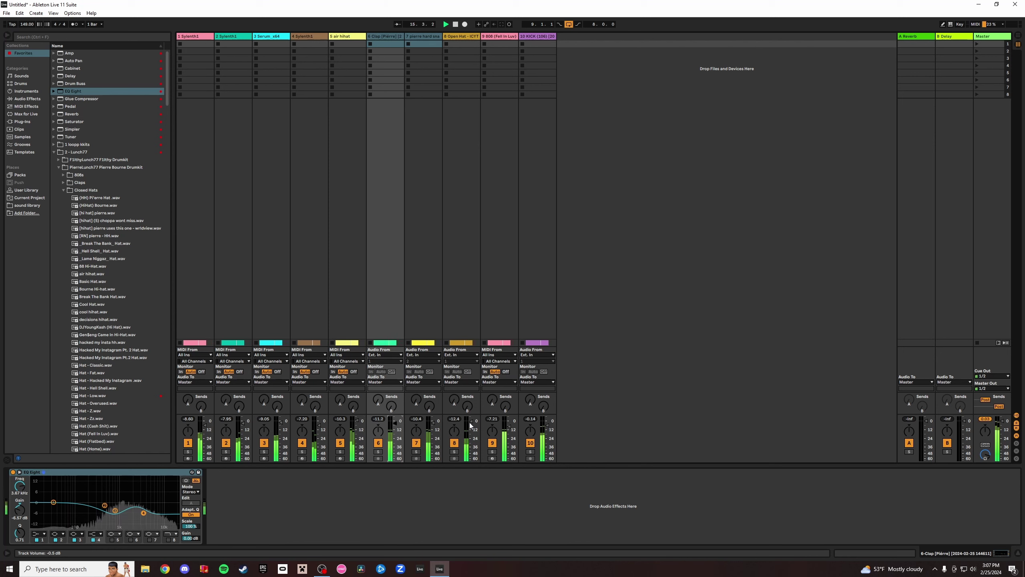
Nudge the open hat's volume, then compare the mix with the kick muted and unmuted.
{"action": "left_click_drag", "start_coordinate": [470, 423], "coordinate": [470, 423]}
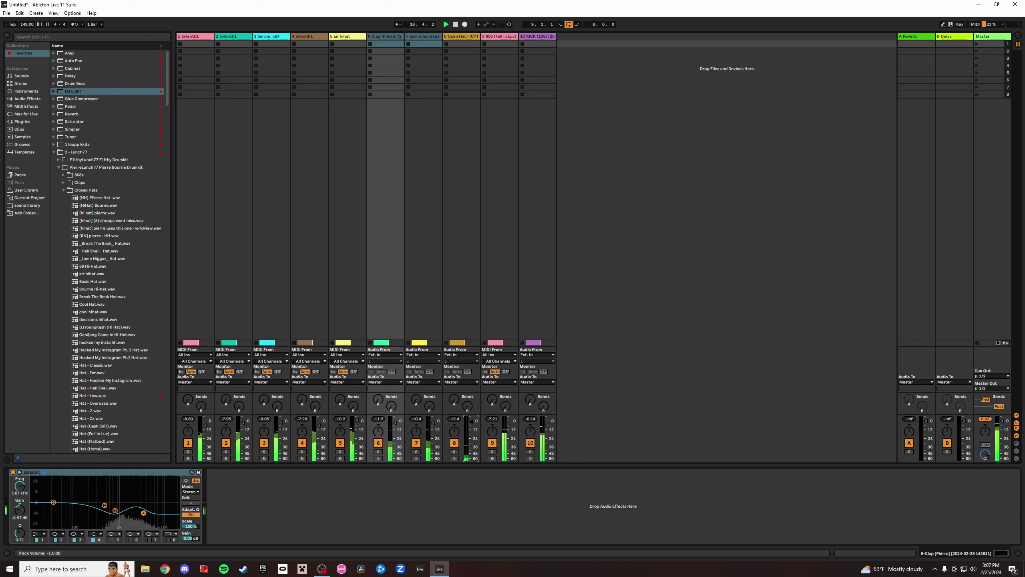
{"action": "left_click_drag", "start_coordinate": [986, 414], "coordinate": [989, 443]}
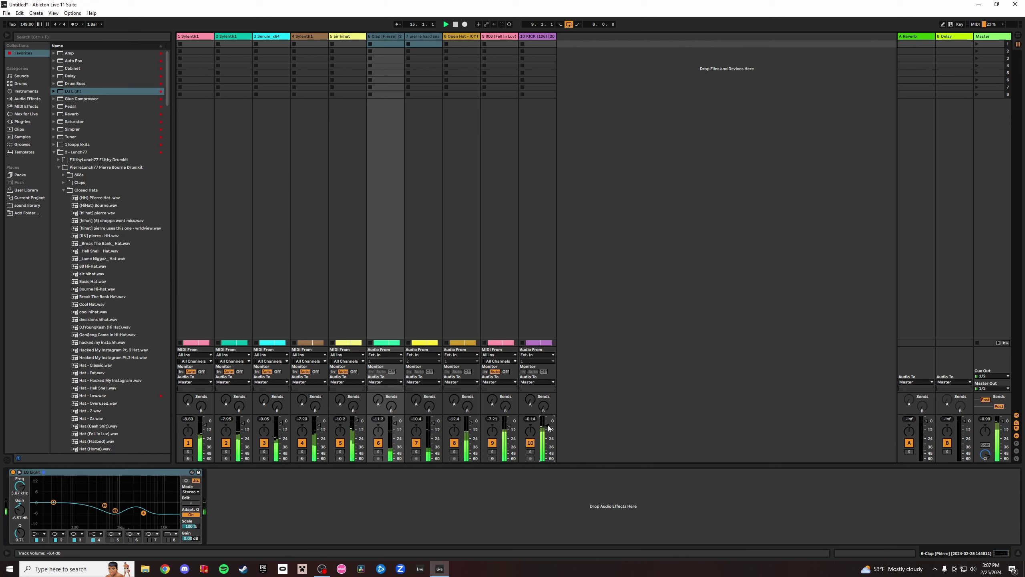
{"action": "left_click", "coordinate": [531, 443]}
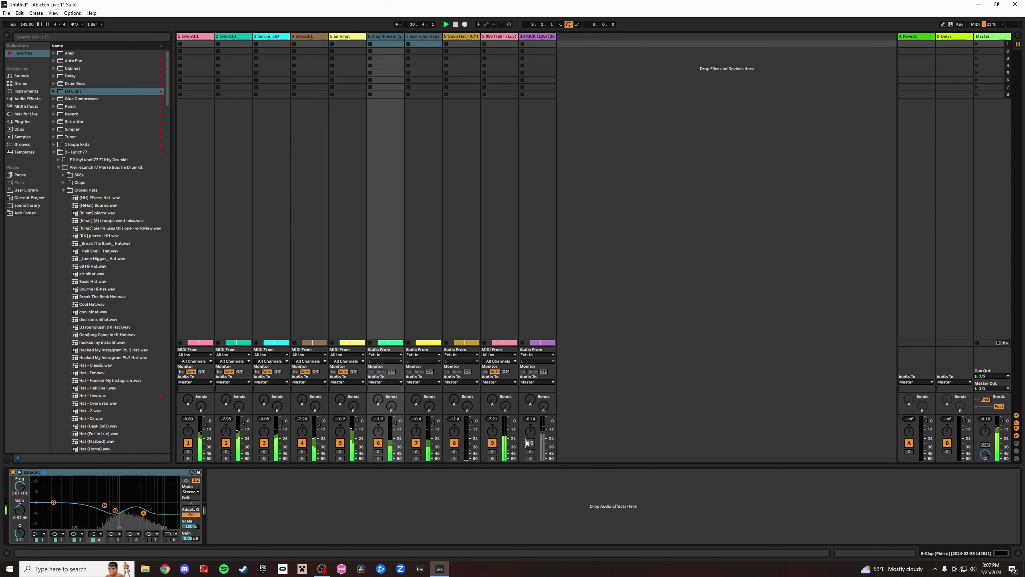
{"action": "left_click", "coordinate": [531, 443]}
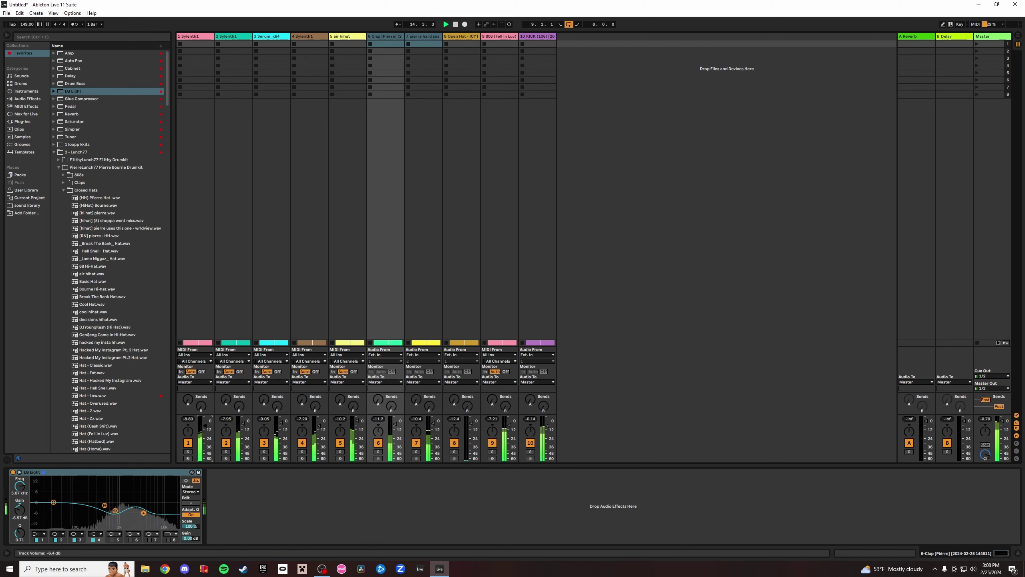
Fine-tune the Serum track's volume and undo the accidental master volume change.
{"action": "left_click", "coordinate": [281, 423]}
{"action": "left_click_drag", "start_coordinate": [281, 422], "coordinate": [281, 423]}
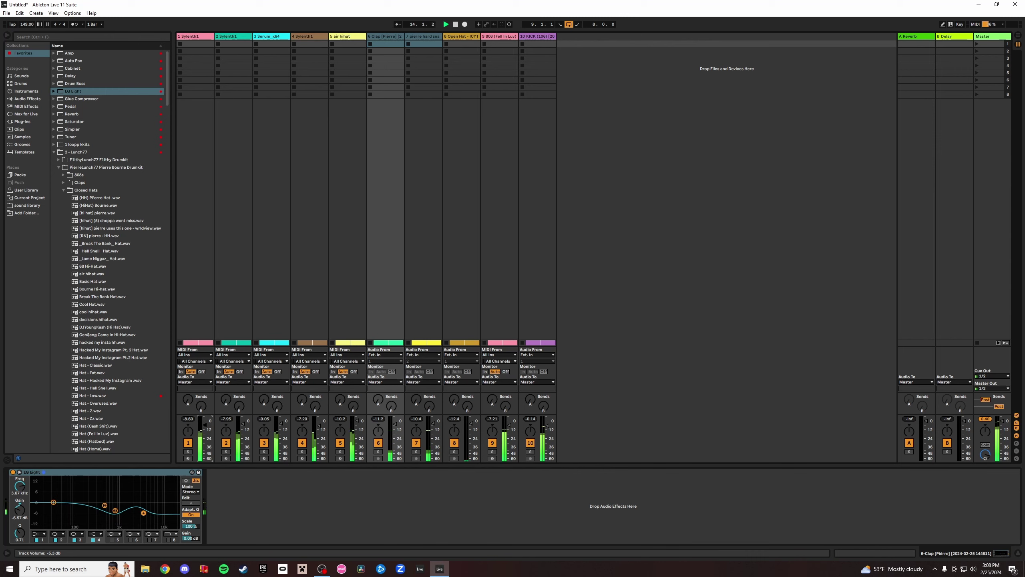
{"action": "left_click", "coordinate": [996, 421]}
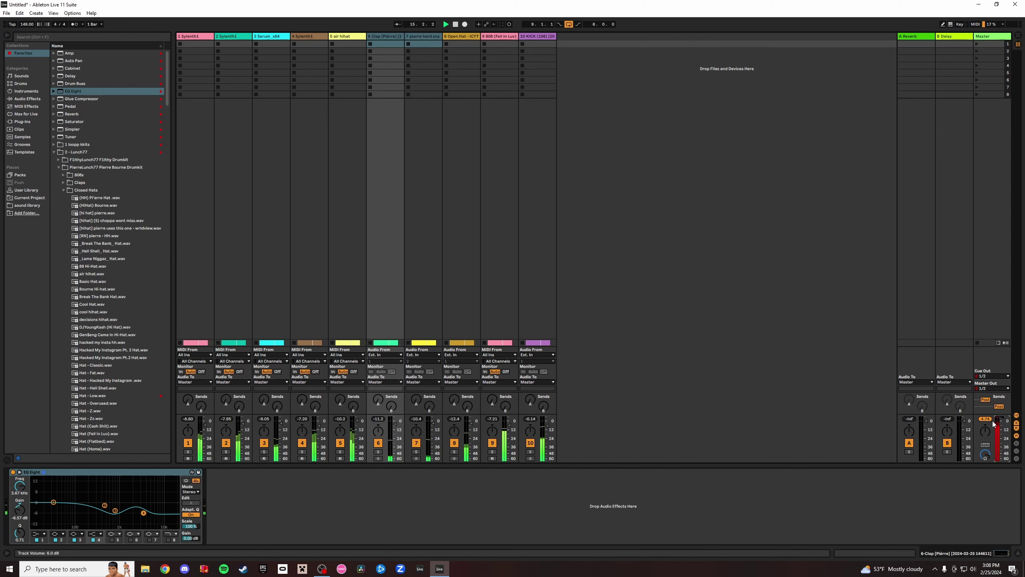
{"action": "key", "text": "ctrl+z"}
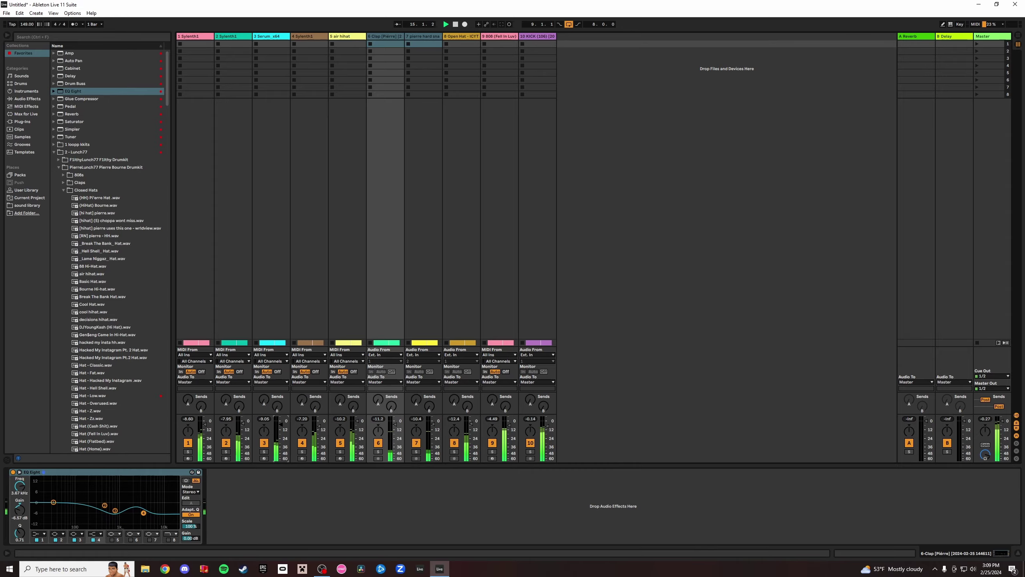
Select the clips on all ten tracks in the arrangement and move them with the loop to start at bar 73.
{"action": "left_click", "coordinate": [1018, 36]}
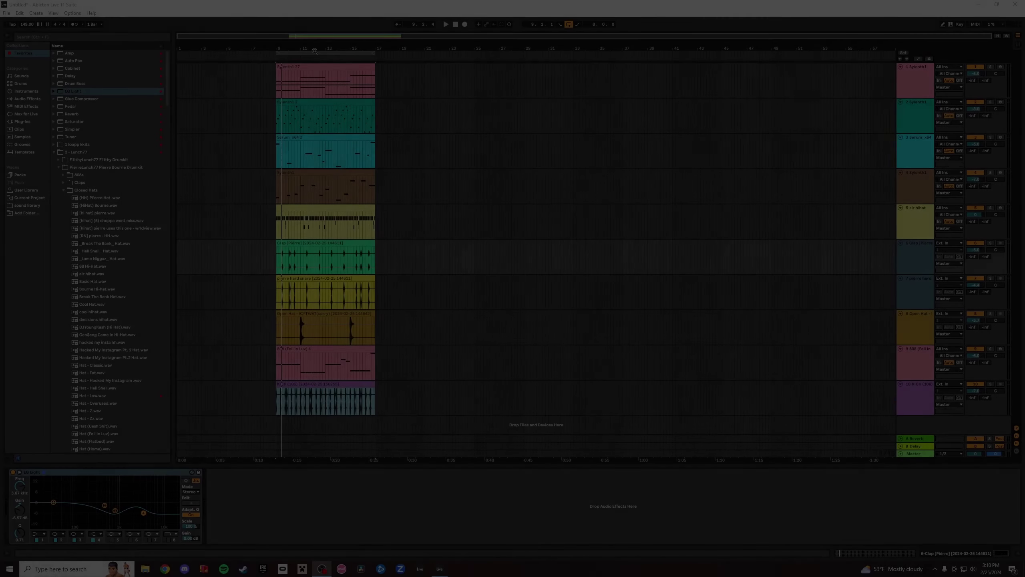
{"action": "left_click", "coordinate": [316, 66]}
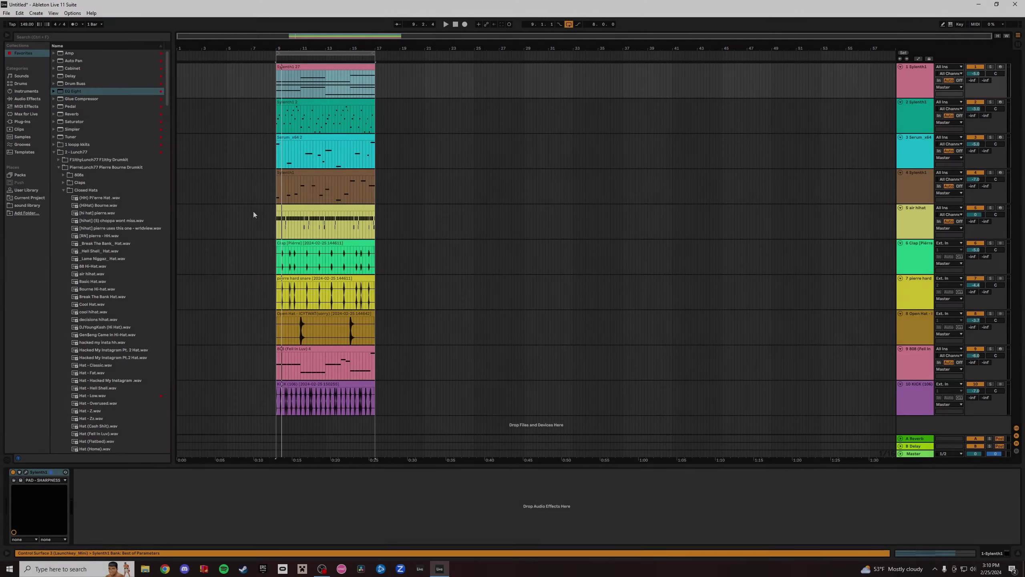
{"action": "left_click", "coordinate": [353, 384], "text": "shift"}
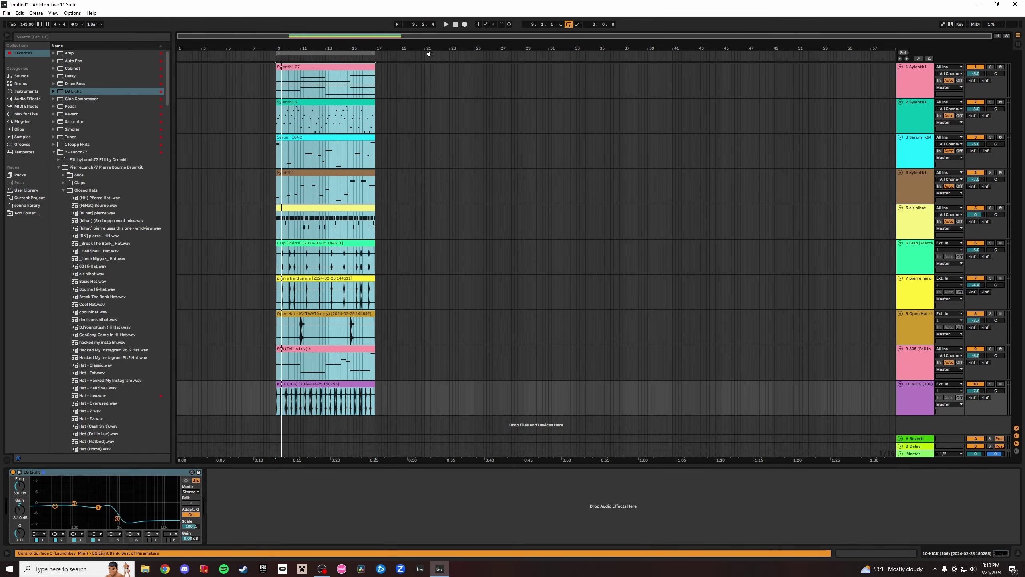
{"action": "left_click_drag", "start_coordinate": [960, 69], "coordinate": [865, 75]}
{"action": "left_click_drag", "start_coordinate": [865, 46], "coordinate": [865, 85]}
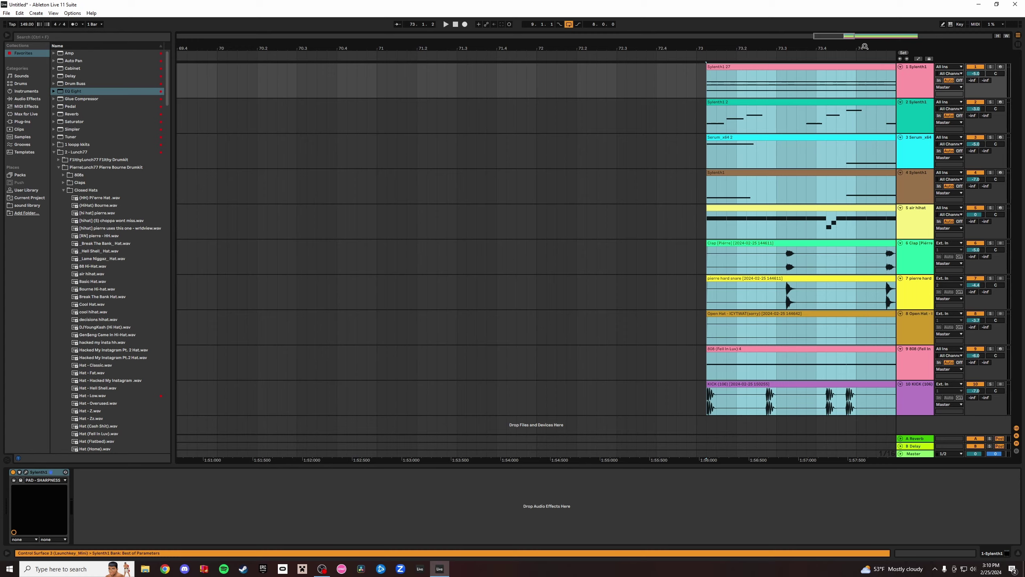
{"action": "key", "text": "Left"}
{"action": "key", "text": "space"}
{"action": "left_click_drag", "start_coordinate": [865, 46], "coordinate": [565, 10]}
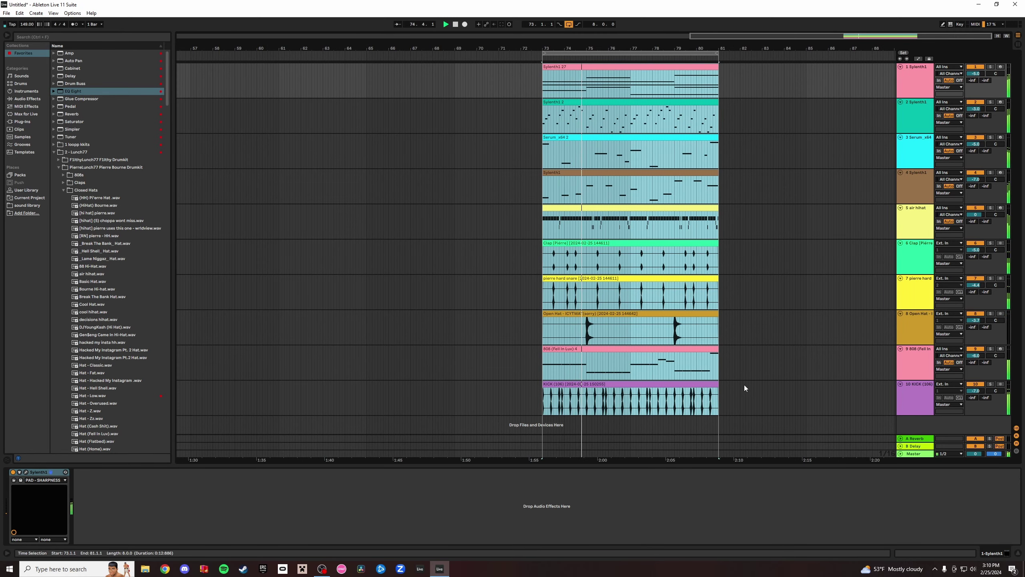
{"action": "left_click", "coordinate": [714, 363]}
{"action": "key", "text": "ctrl+d"}
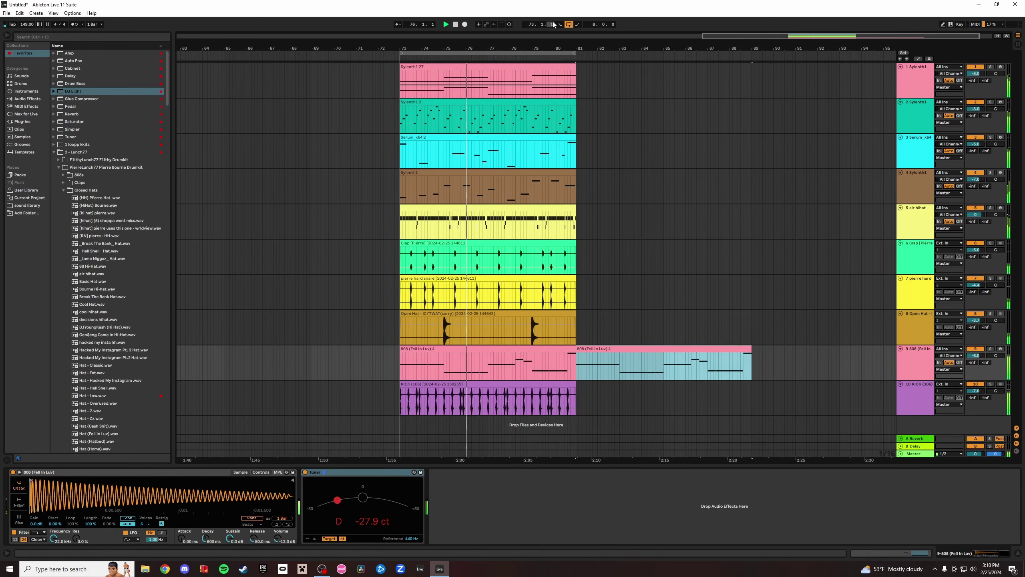
{"action": "key", "text": "plus"}
{"action": "left_click_drag", "start_coordinate": [604, 49], "coordinate": [638, 50]}
{"action": "key", "text": "Delete"}
Duplicate the clips of all ten tracks so the copies start at bar 81.
{"action": "left_click", "coordinate": [621, 66]}
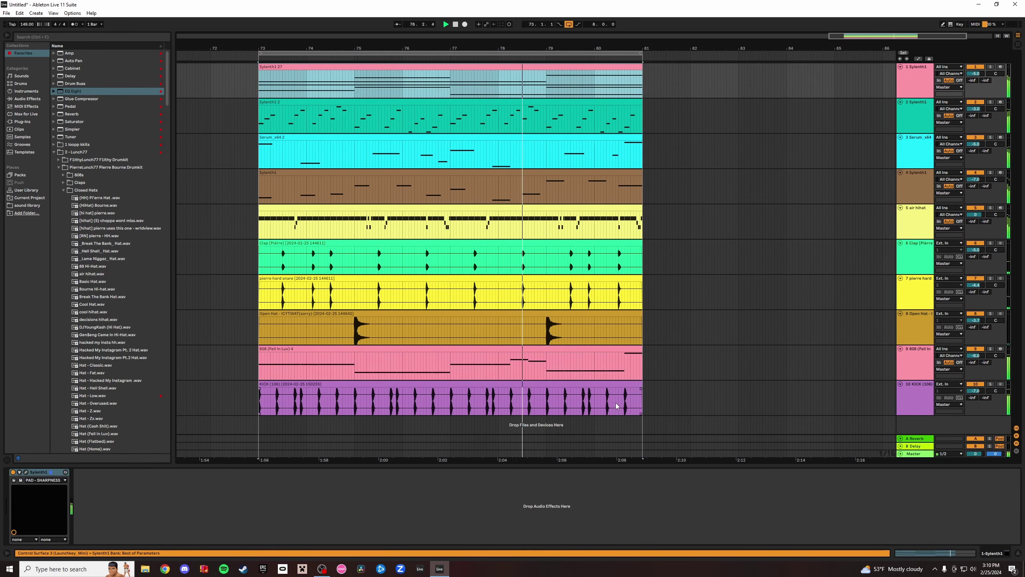
{"action": "left_click", "coordinate": [622, 401], "text": "shift"}
{"action": "left_click", "coordinate": [630, 382], "text": "shift"}
{"action": "key", "text": "ctrl+d"}
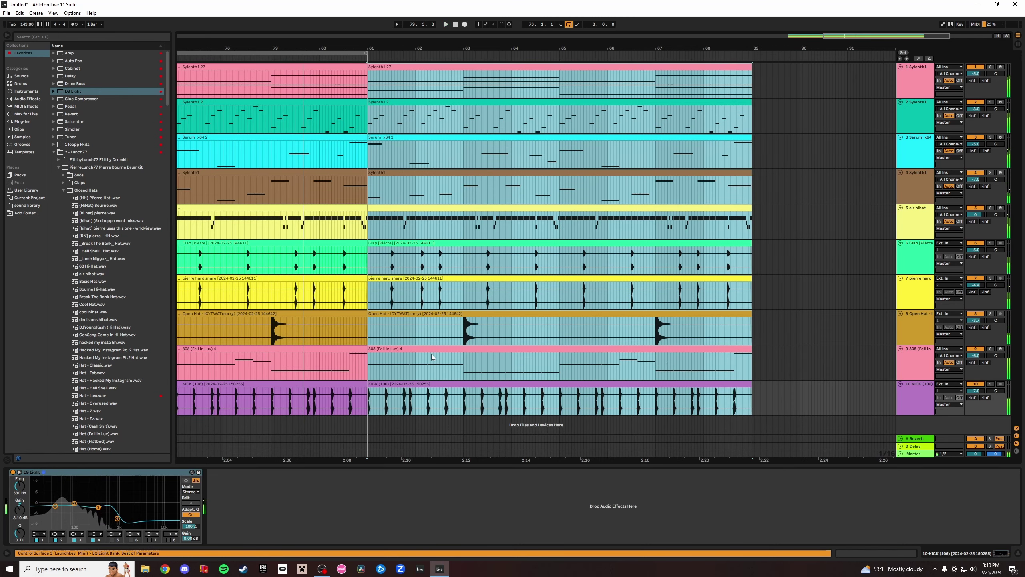
Open the duplicated 808 clip's notes and raise the first three F#3 notes to A3.
{"action": "double_click", "coordinate": [431, 354]}
{"action": "left_click_drag", "start_coordinate": [355, 463], "coordinate": [193, 438]}
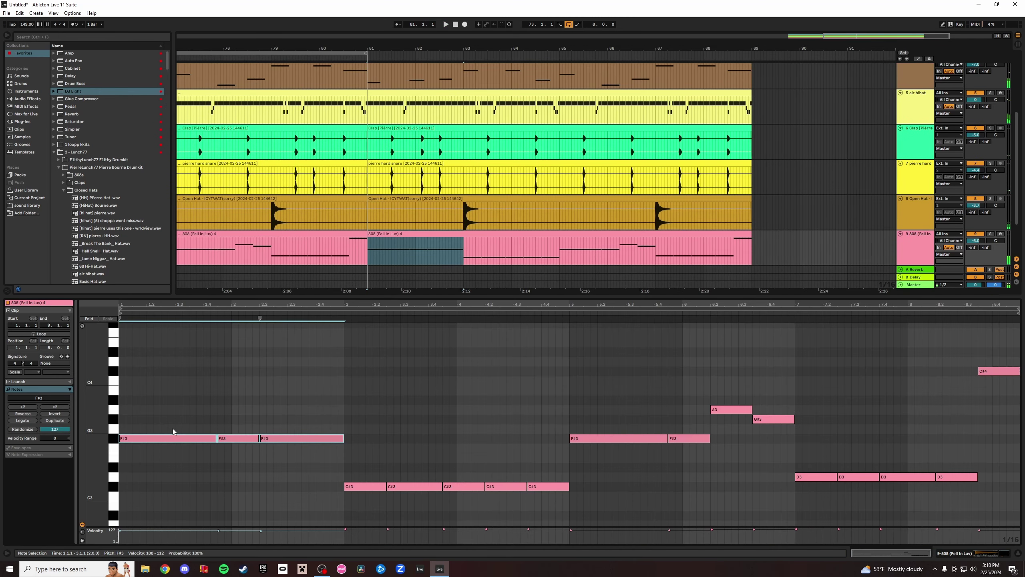
{"action": "key", "text": "Up"}
{"action": "key", "text": "Up"}
{"action": "key", "text": "Up"}
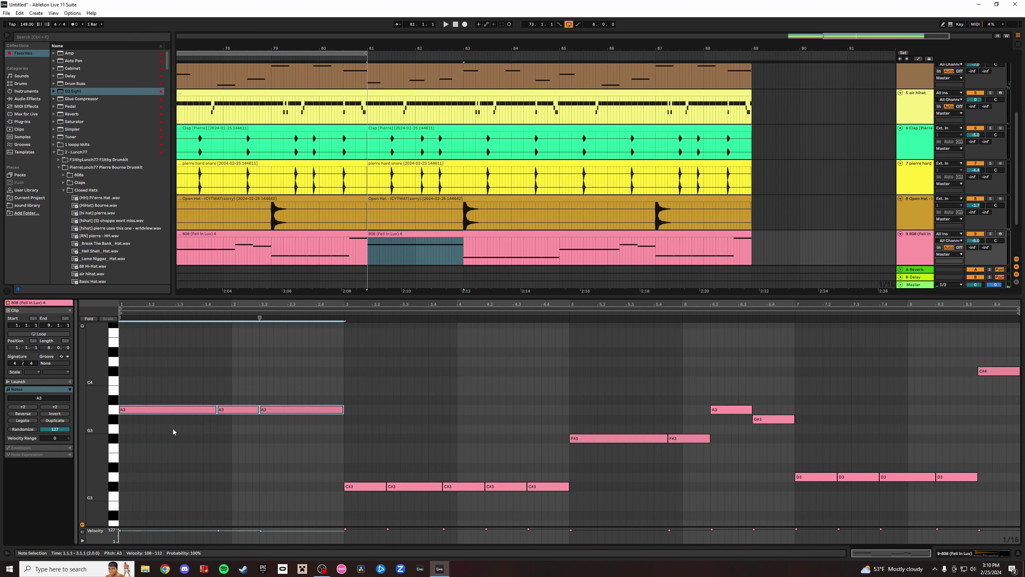
Try the duplicated 808 clip's first three notes at C#4 and at G#3 while listening to playback.
{"action": "key", "text": "space"}
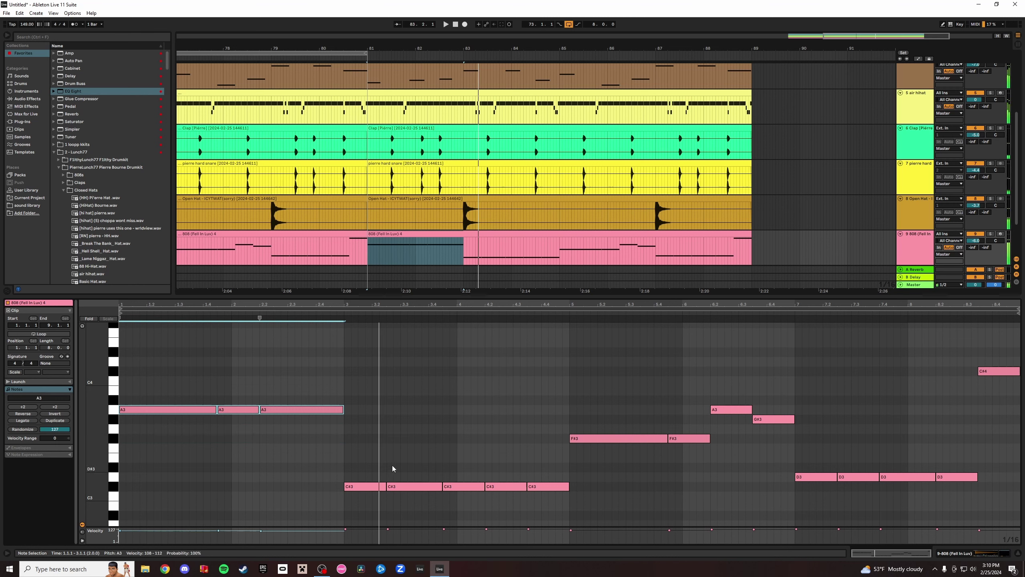
{"action": "key", "text": "Up"}
{"action": "key", "text": "Up"}
{"action": "key", "text": "Up"}
{"action": "key", "text": "Up"}
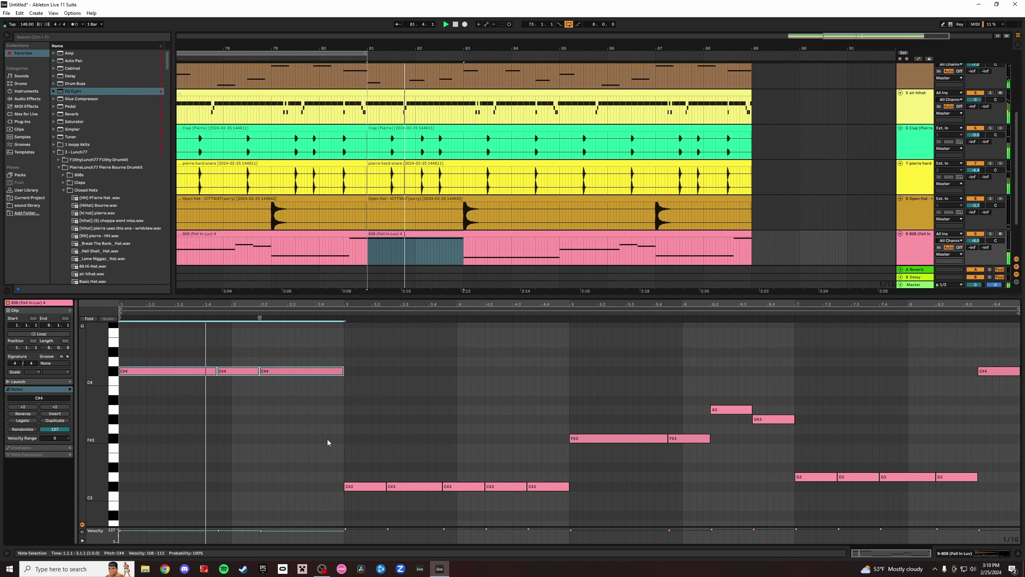
{"action": "key", "text": "Down"}
{"action": "key", "text": "Down"}
{"action": "key", "text": "Down"}
{"action": "key", "text": "Down"}
{"action": "key", "text": "Down"}
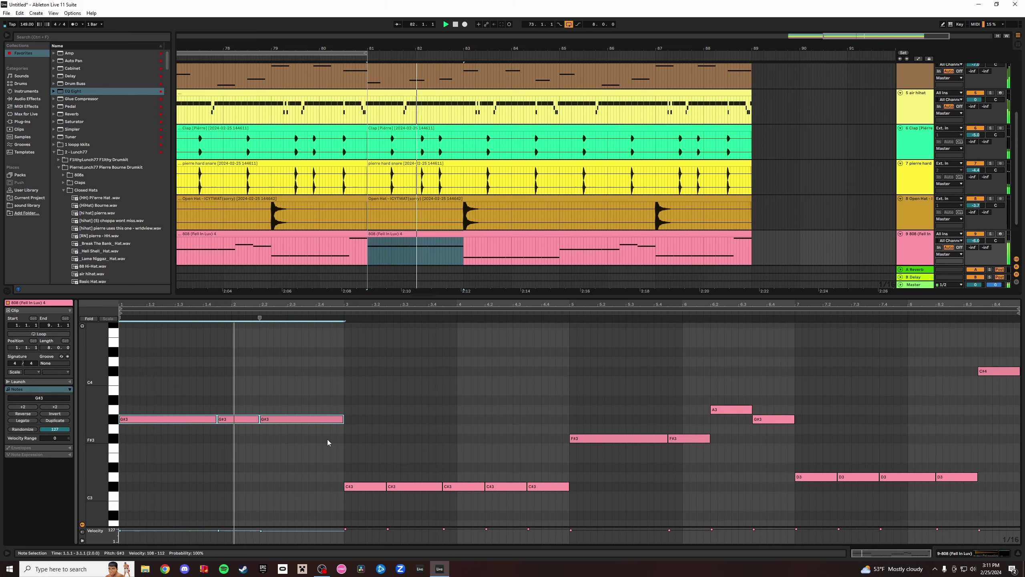
Show both 808 clips together for comparison and set the three notes at bar 81 to A3.
{"action": "key", "text": "space"}
{"action": "left_click_drag", "start_coordinate": [398, 48], "coordinate": [472, 44]}
{"action": "left_click", "coordinate": [386, 234], "text": "shift"}
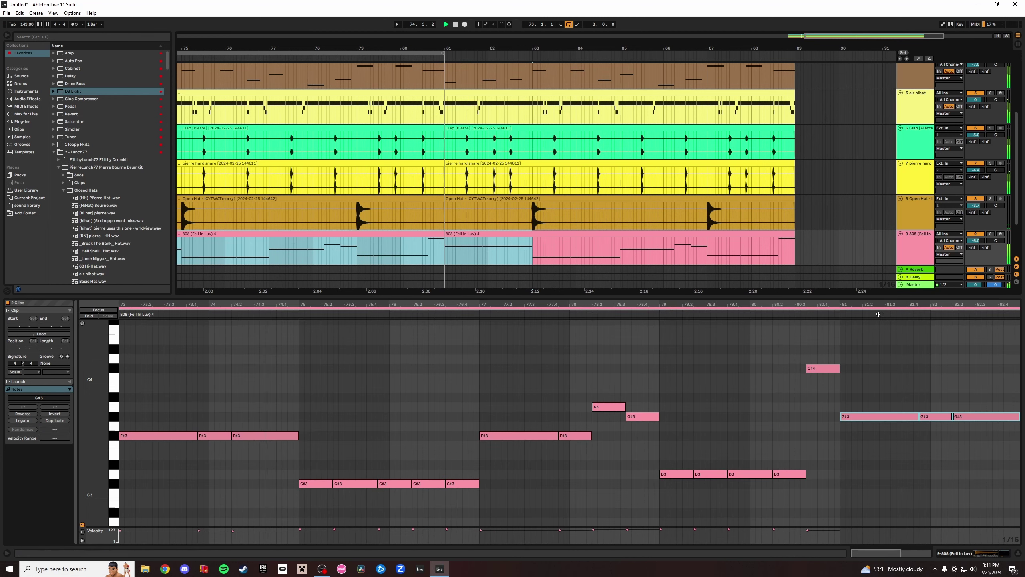
{"action": "left_click_drag", "start_coordinate": [878, 305], "coordinate": [600, 300]}
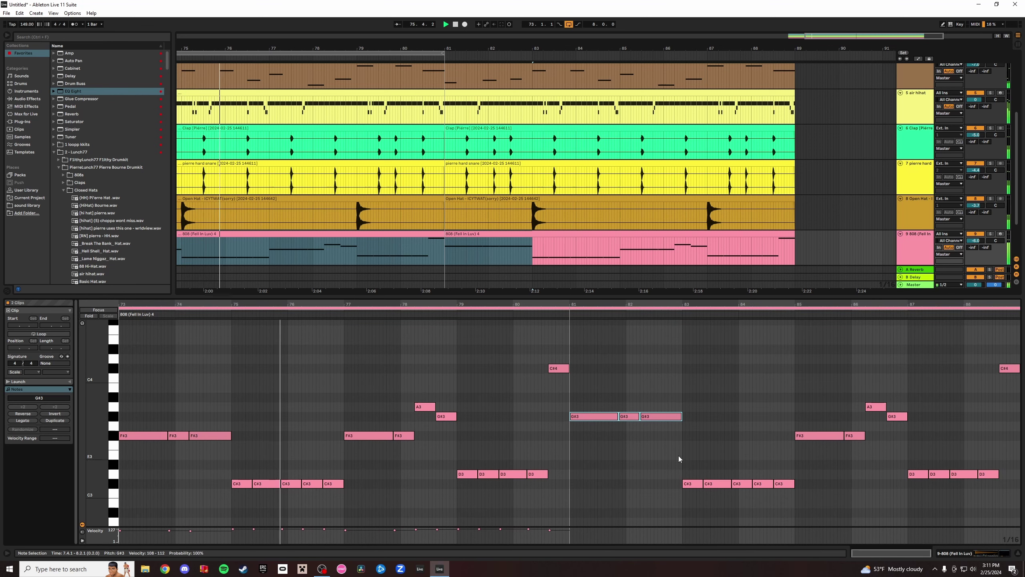
{"action": "left_click_drag", "start_coordinate": [587, 416], "coordinate": [586, 411]}
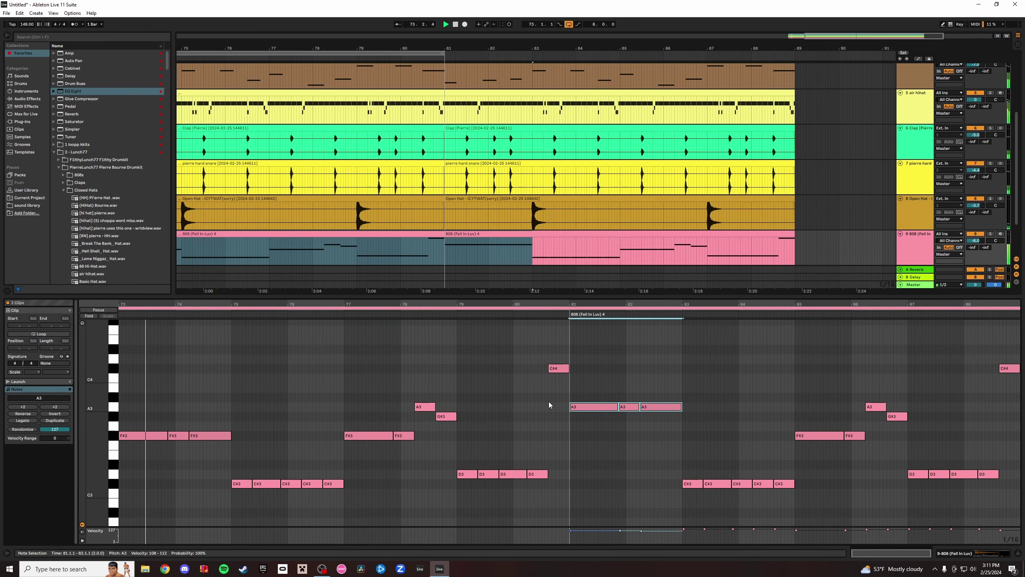
Raise the five C#3 notes in the third and fourth bars of the duplicated 808 clip to E3.
{"action": "left_click", "coordinate": [447, 251]}
{"action": "left_click", "coordinate": [444, 252]}
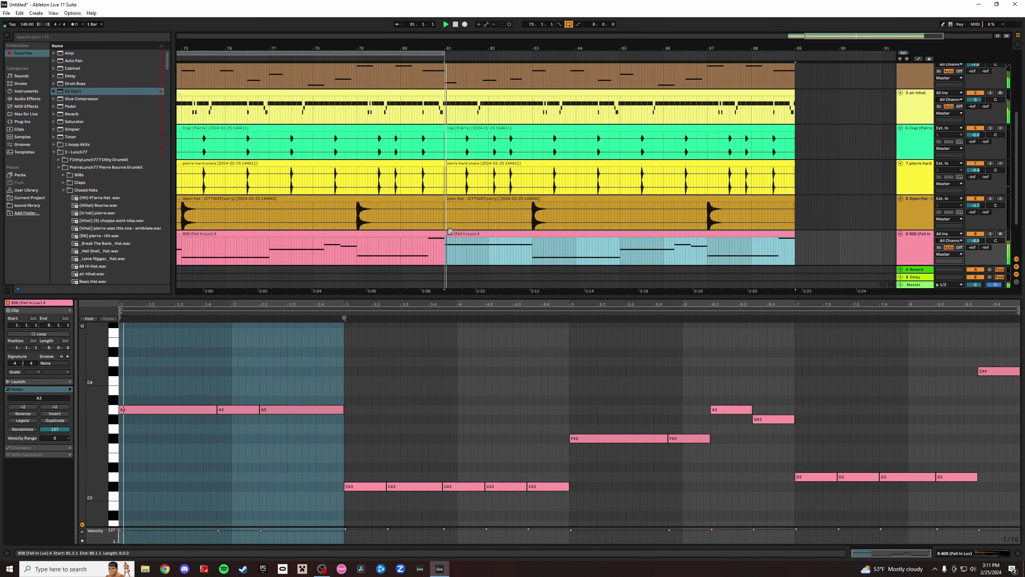
{"action": "left_click_drag", "start_coordinate": [346, 482], "coordinate": [601, 525]}
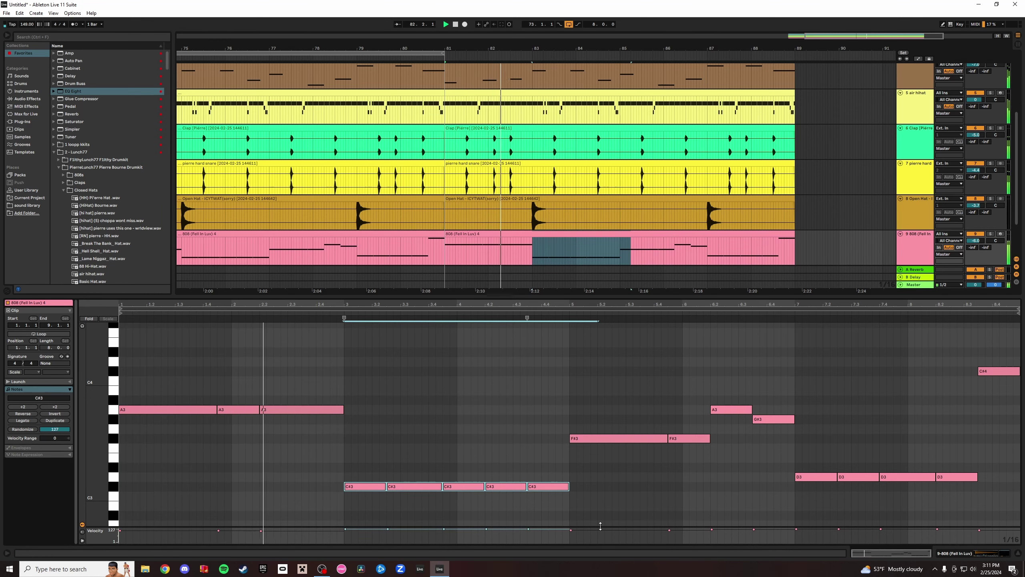
{"action": "key", "text": "Up"}
{"action": "key", "text": "Up"}
{"action": "key", "text": "Down"}
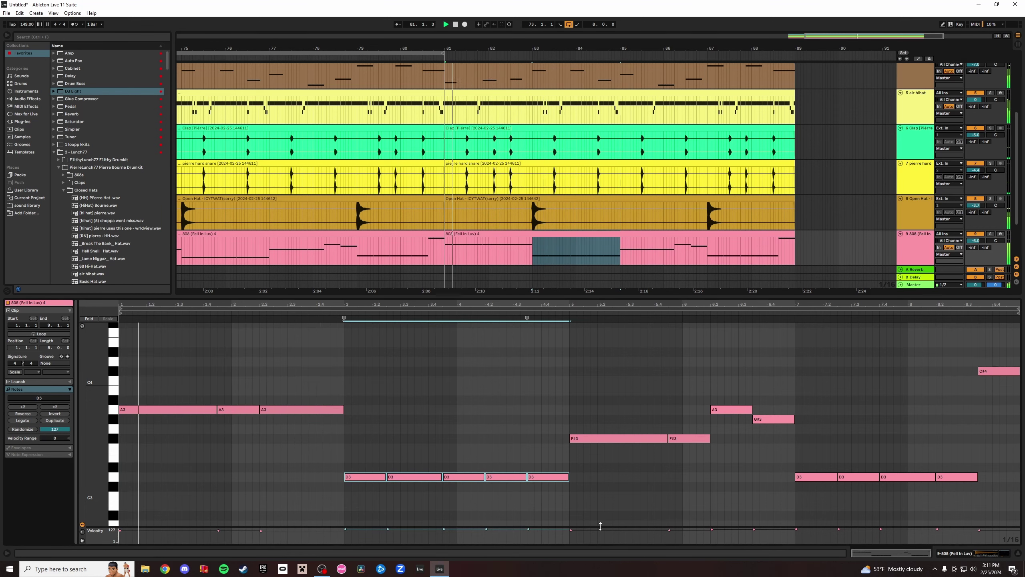
{"action": "key", "text": "Up"}
{"action": "key", "text": "Up"}
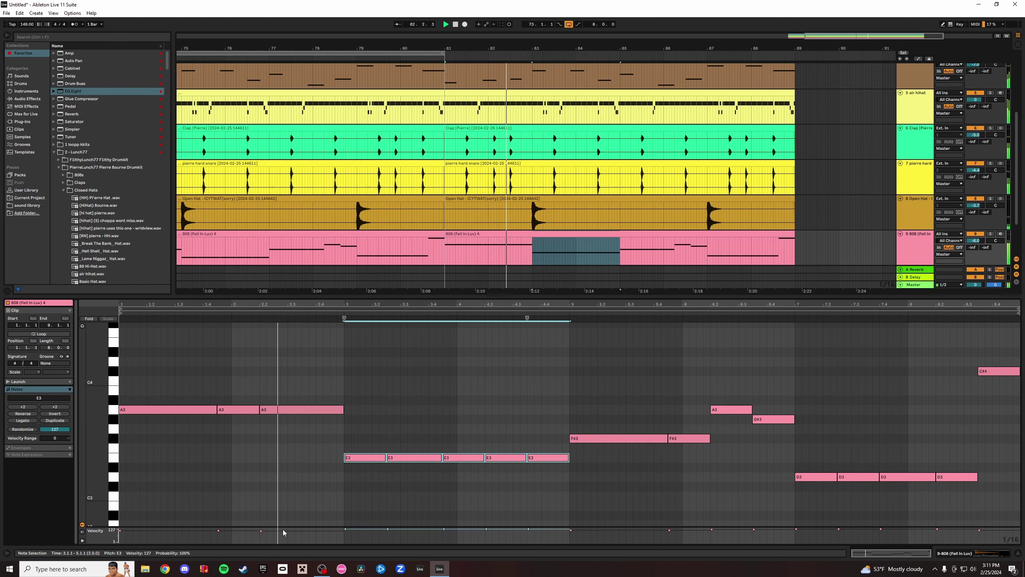
Adjust the velocities of the three opening A3 notes and the five E3 notes.
{"action": "left_click_drag", "start_coordinate": [323, 357], "coordinate": [159, 449]}
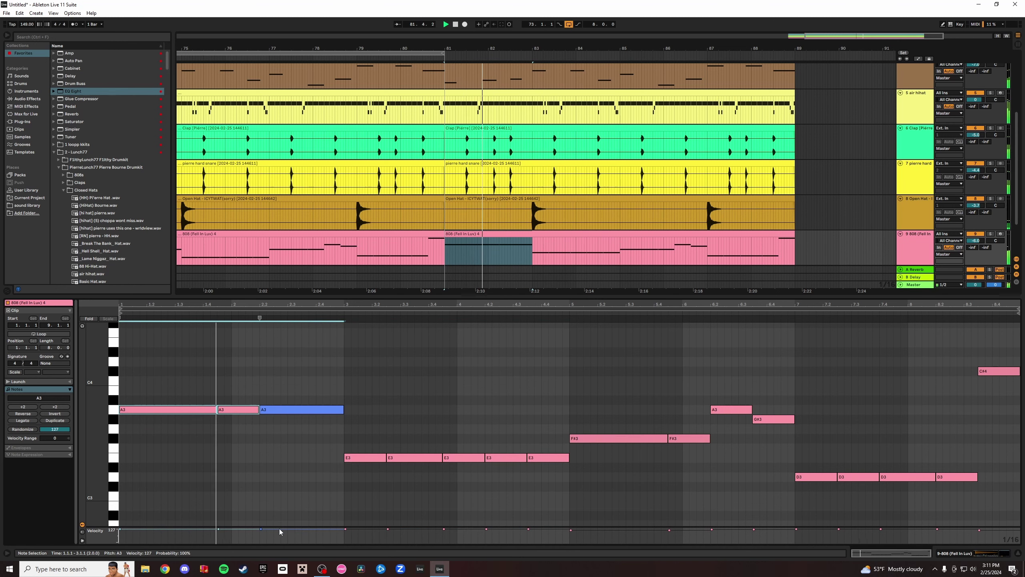
{"action": "left_click_drag", "start_coordinate": [375, 445], "coordinate": [519, 531]}
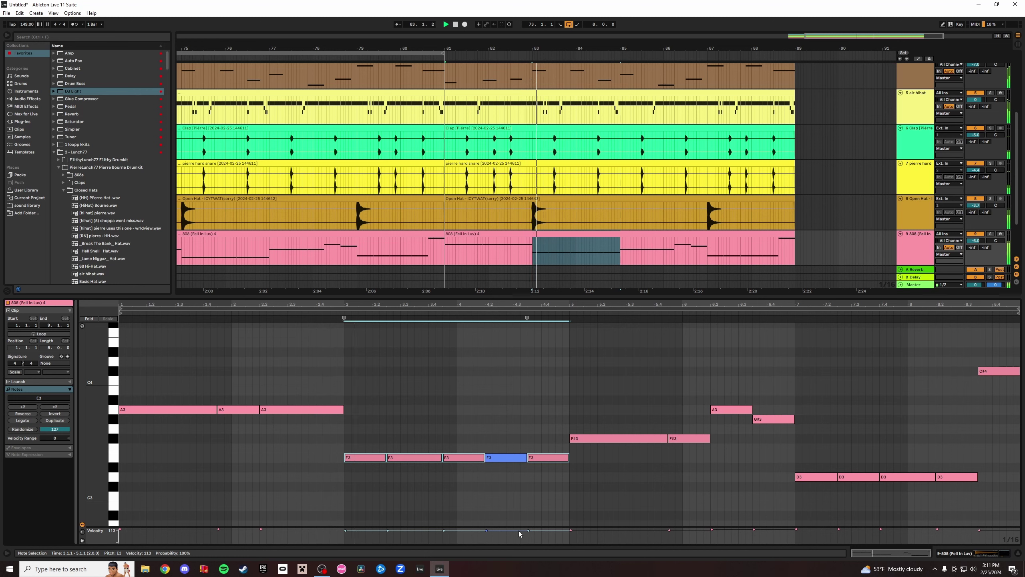
{"action": "left_click_drag", "start_coordinate": [519, 530], "coordinate": [519, 533]}
Raise the two F#3 notes starting in the duplicated clip's fifth bar to A3.
{"action": "left_click_drag", "start_coordinate": [713, 466], "coordinate": [647, 438]}
{"action": "key", "text": "Up"}
{"action": "key", "text": "Up"}
{"action": "key", "text": "Up"}
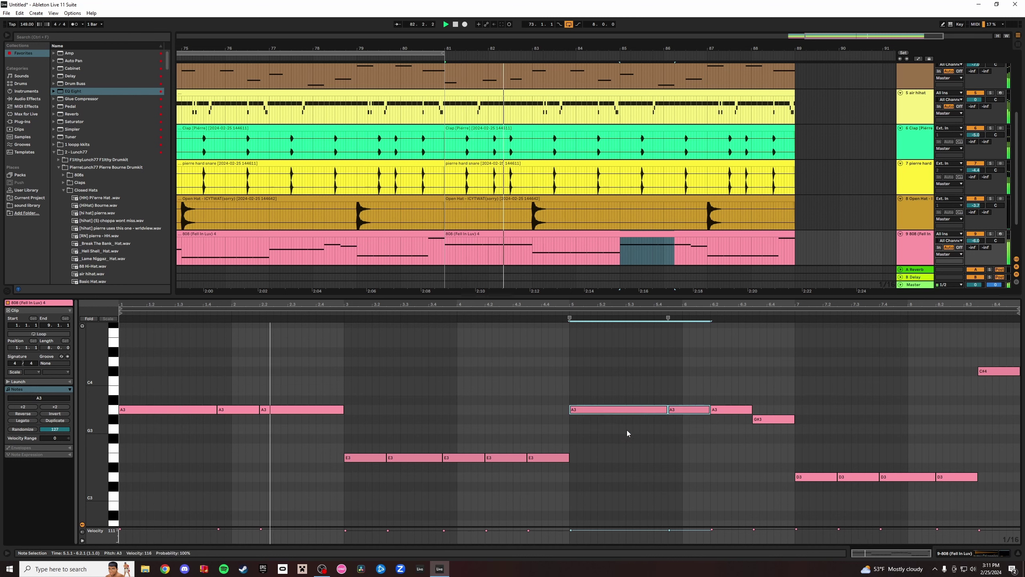
Raise the short A3 note in the duplicated clip's sixth bar to C#4.
{"action": "left_click", "coordinate": [732, 402]}
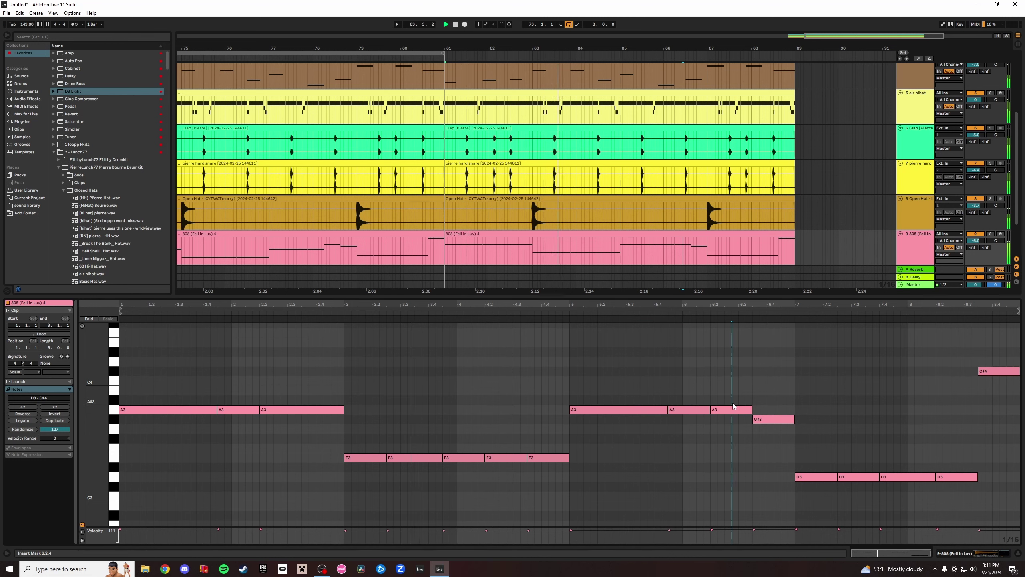
{"action": "left_click", "coordinate": [726, 410]}
{"action": "key", "text": "Up"}
{"action": "key", "text": "Up"}
{"action": "key", "text": "Up"}
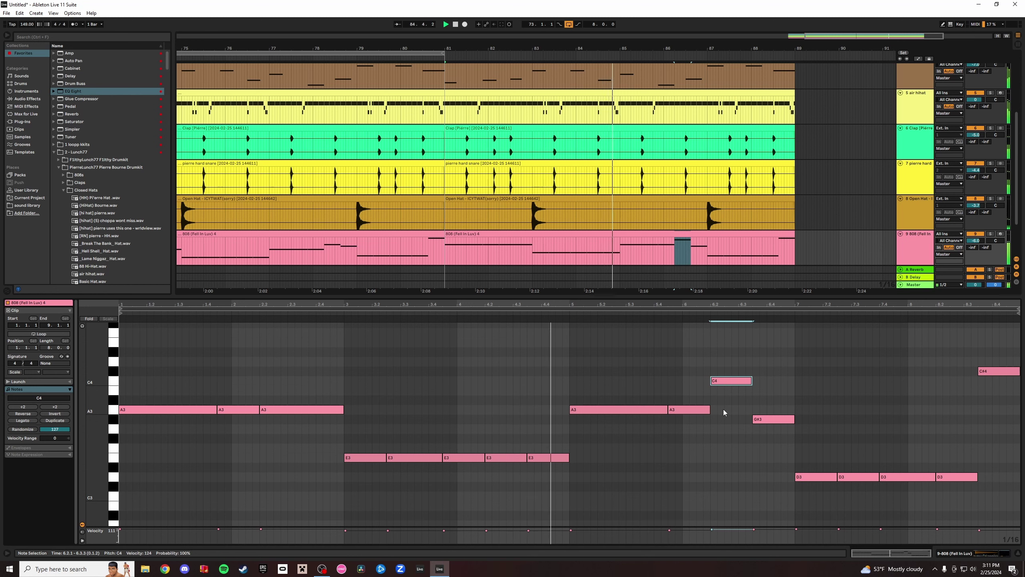
{"action": "key", "text": "Up"}
Try the note at the end of the sixth bar at B3 and C4, then return it to G#3.
{"action": "left_click", "coordinate": [768, 420]}
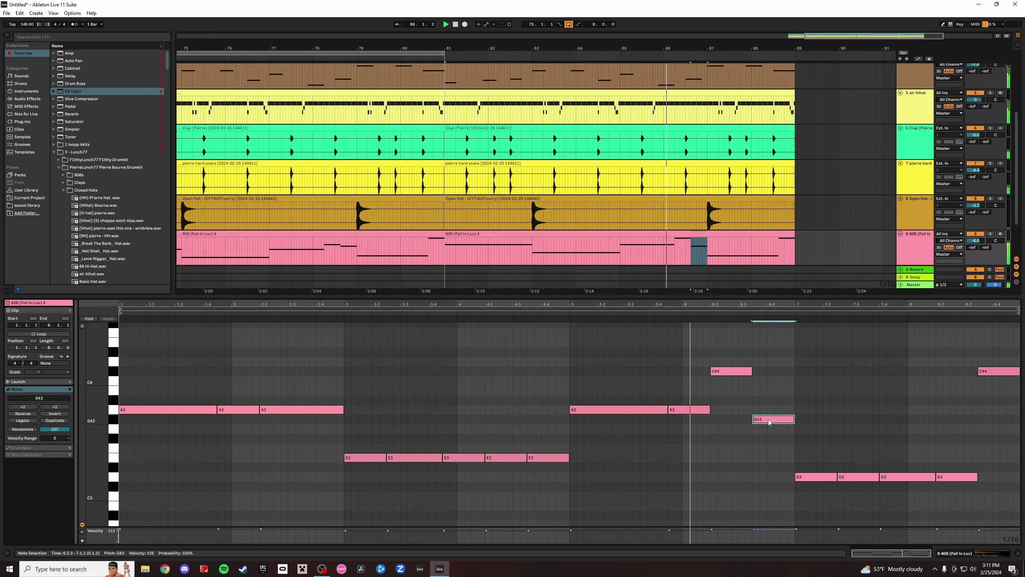
{"action": "key", "text": "Up"}
{"action": "key", "text": "Up"}
{"action": "key", "text": "Up"}
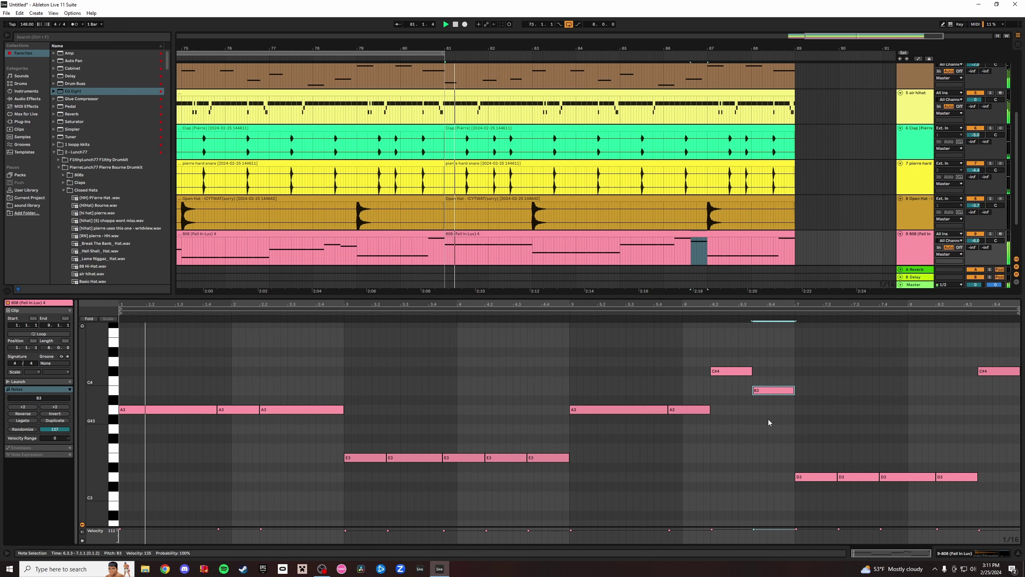
{"action": "key", "text": "Up"}
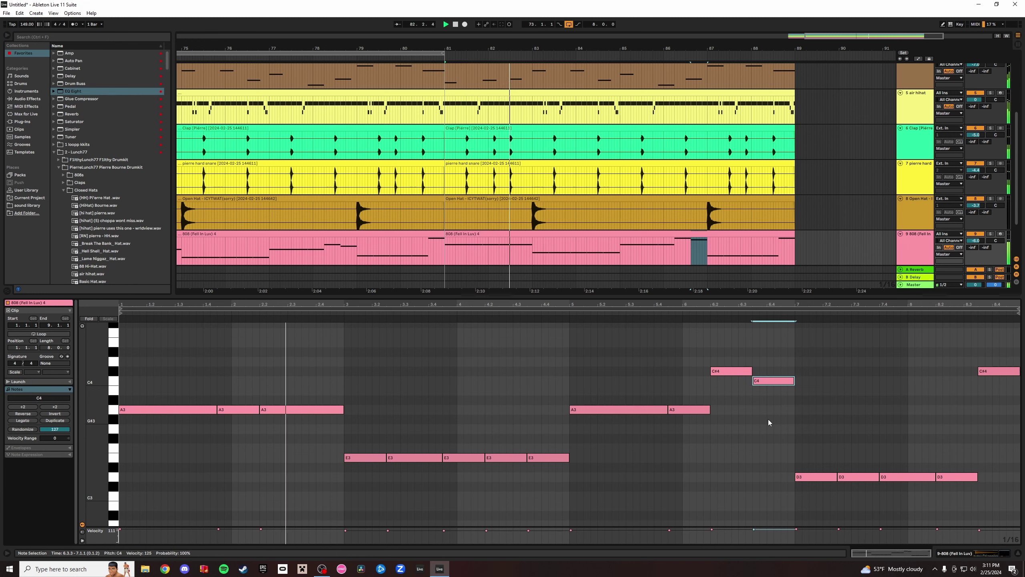
{"action": "key", "text": "Down"}
{"action": "key", "text": "Down"}
{"action": "key", "text": "Down"}
{"action": "key", "text": "Down"}
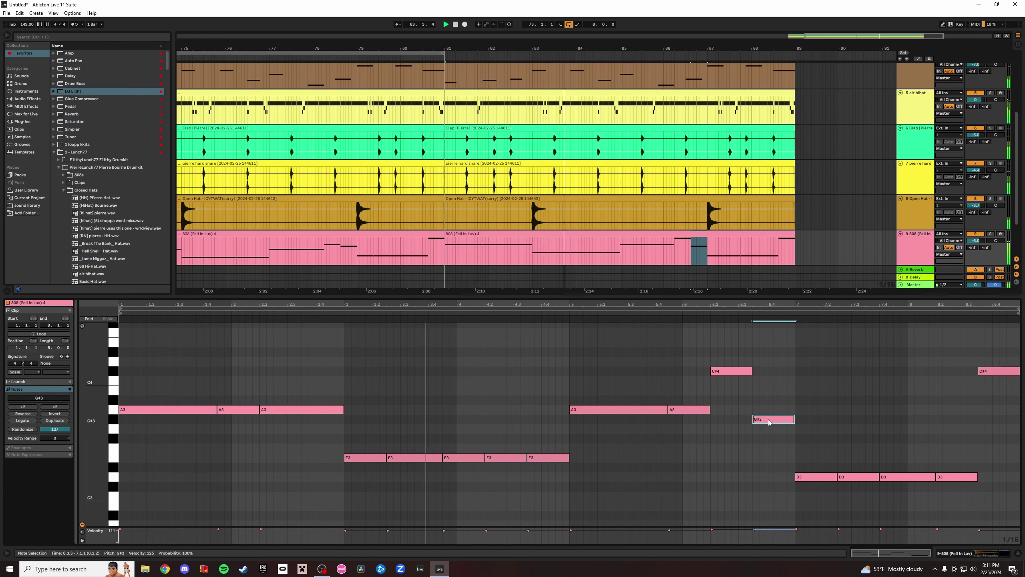
Raise the G#3 note at 6.3.3 in the 808 clip five semitones to C#4.
{"action": "key", "text": "Up"}
{"action": "key", "text": "Up"}
{"action": "key", "text": "Up"}
{"action": "key", "text": "Up"}
{"action": "key", "text": "Up"}
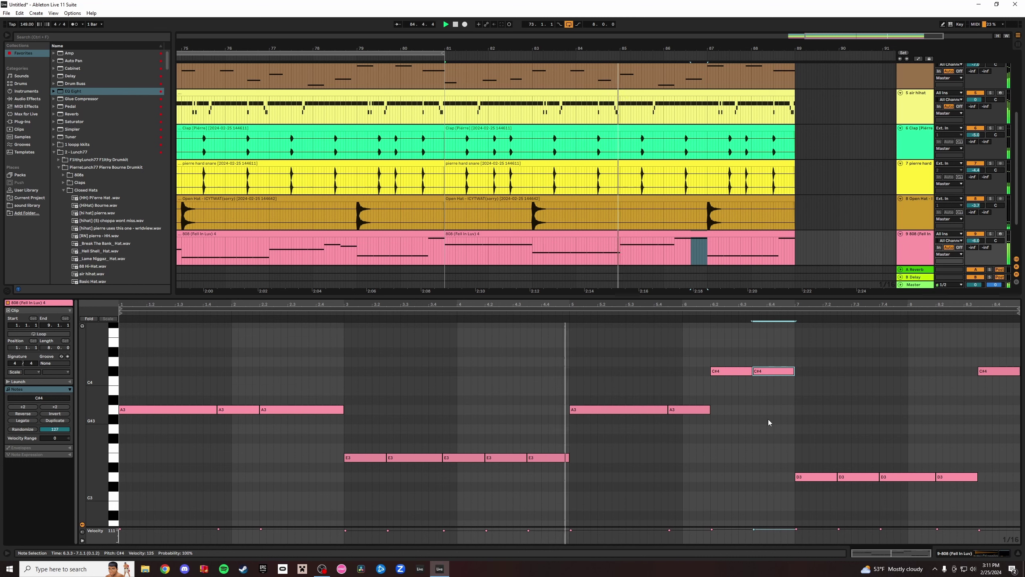
{"action": "key", "text": "Down"}
{"action": "key", "text": "Up"}
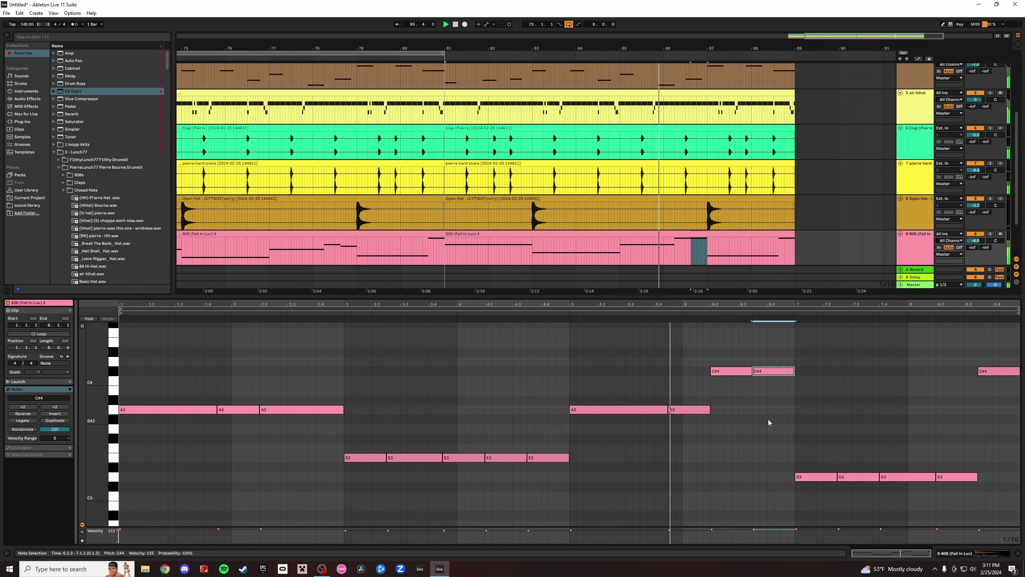
Raise the 808 note at 6.2.1, just before the second C#4, to D4.
{"action": "left_click", "coordinate": [734, 373]}
{"action": "key", "text": "Up"}
{"action": "key", "text": "Up"}
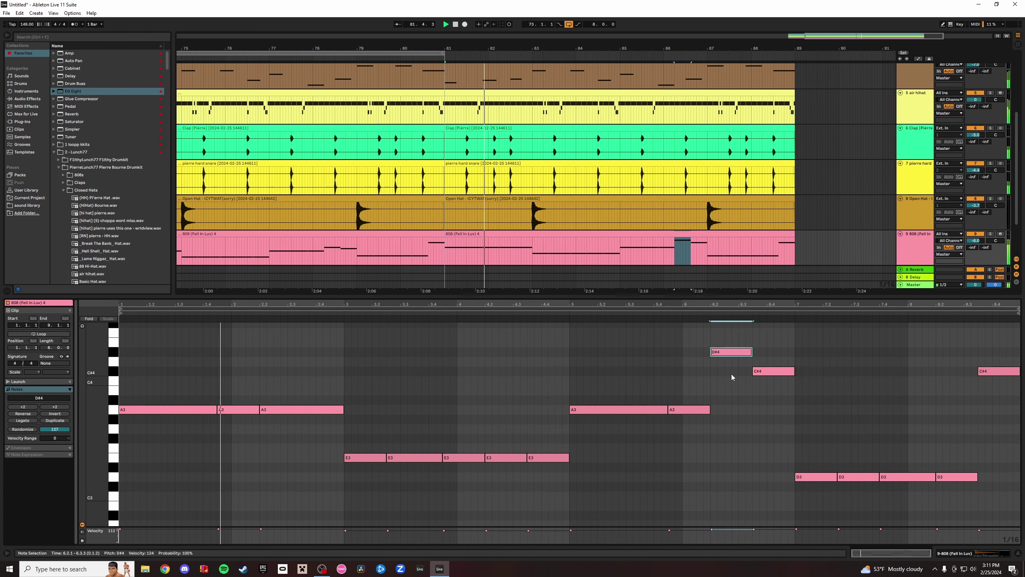
{"action": "key", "text": "Down"}
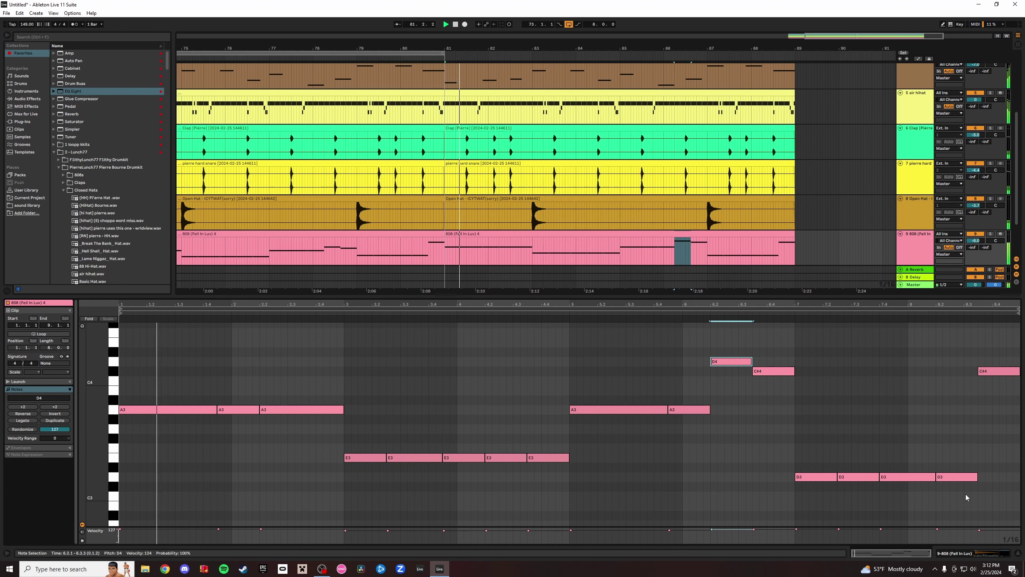
Transpose the four D3 notes in bars 7 and 8 of the 808 clip up to F#3.
{"action": "left_click_drag", "start_coordinate": [967, 497], "coordinate": [748, 463]}
{"action": "key", "text": "Up"}
{"action": "key", "text": "Up"}
{"action": "key", "text": "Up"}
{"action": "key", "text": "Up"}
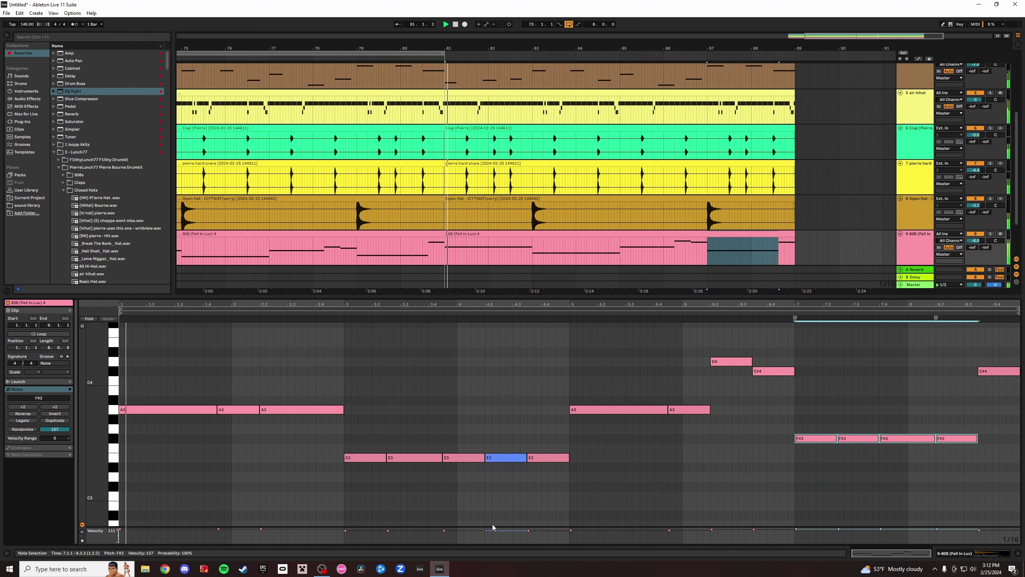
Raise the velocity of the E3 notes in bars 3–4 and set all A3 notes' velocity to 127.
{"action": "left_click_drag", "start_coordinate": [367, 431], "coordinate": [559, 486]}
{"action": "mouse_move", "coordinate": [528, 531]}
{"action": "left_mouse_down"}
{"action": "mouse_move", "coordinate": [528, 521]}
{"action": "mouse_move", "coordinate": [545, 530]}
{"action": "left_mouse_up"}
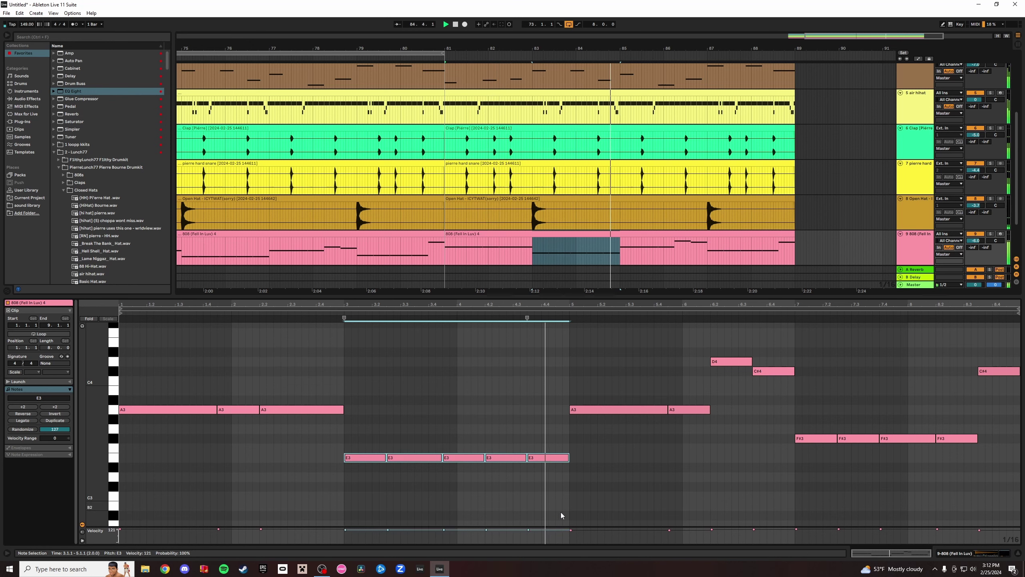
{"action": "left_click_drag", "start_coordinate": [595, 383], "coordinate": [723, 433]}
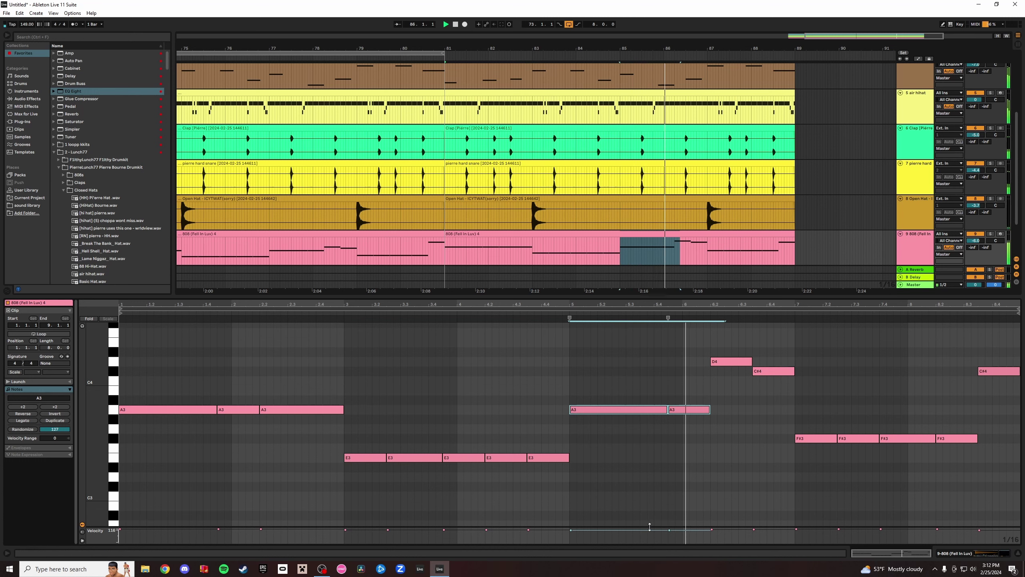
{"action": "left_click_drag", "start_coordinate": [651, 529], "coordinate": [651, 522]}
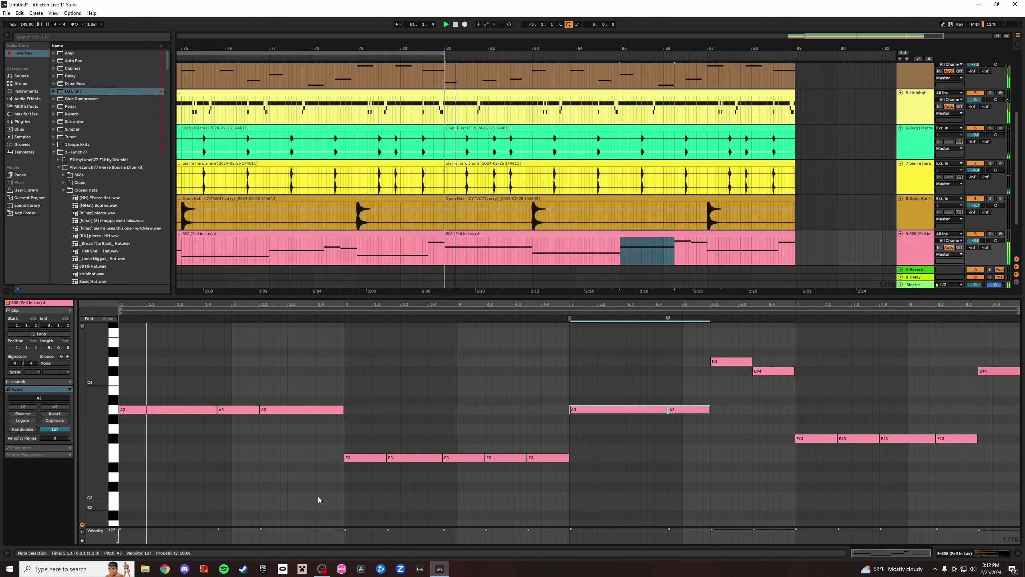
{"action": "left_click_drag", "start_coordinate": [190, 389], "coordinate": [331, 443]}
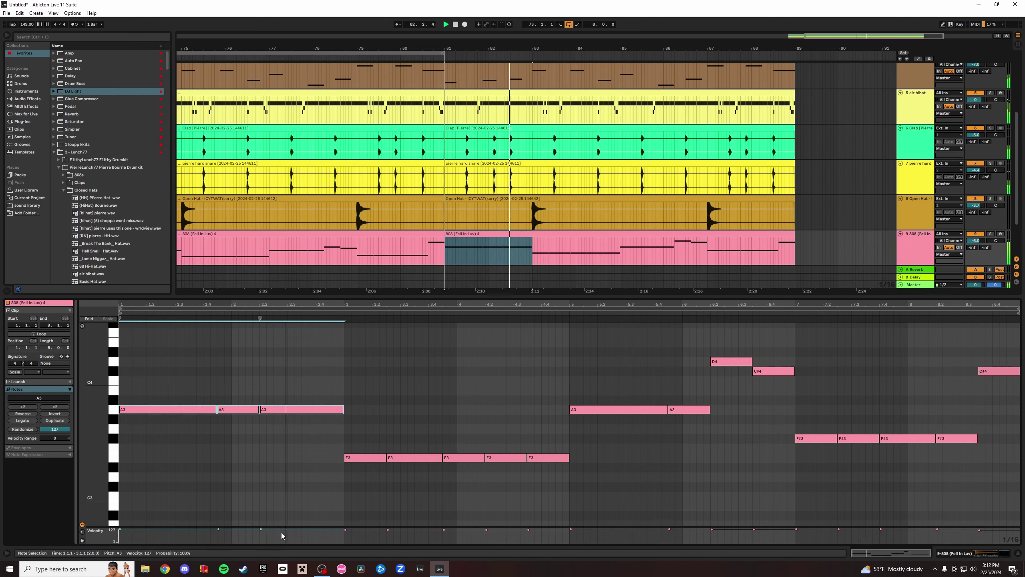
{"action": "left_click_drag", "start_coordinate": [281, 530], "coordinate": [282, 522]}
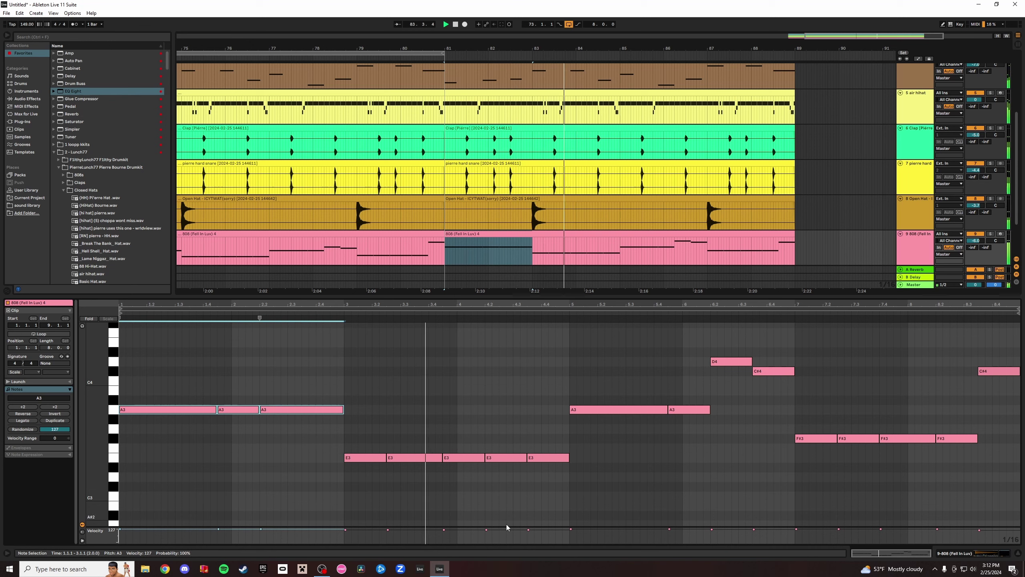
Set the velocity of the C#4 note at 6.3.3 to 127 and the four F#3 notes to 108.
{"action": "left_click", "coordinate": [722, 533]}
{"action": "mouse_move", "coordinate": [773, 527]}
{"action": "left_mouse_down"}
{"action": "mouse_move", "coordinate": [780, 510]}
{"action": "mouse_move", "coordinate": [771, 531]}
{"action": "left_mouse_up"}
{"action": "left_click", "coordinate": [782, 514]}
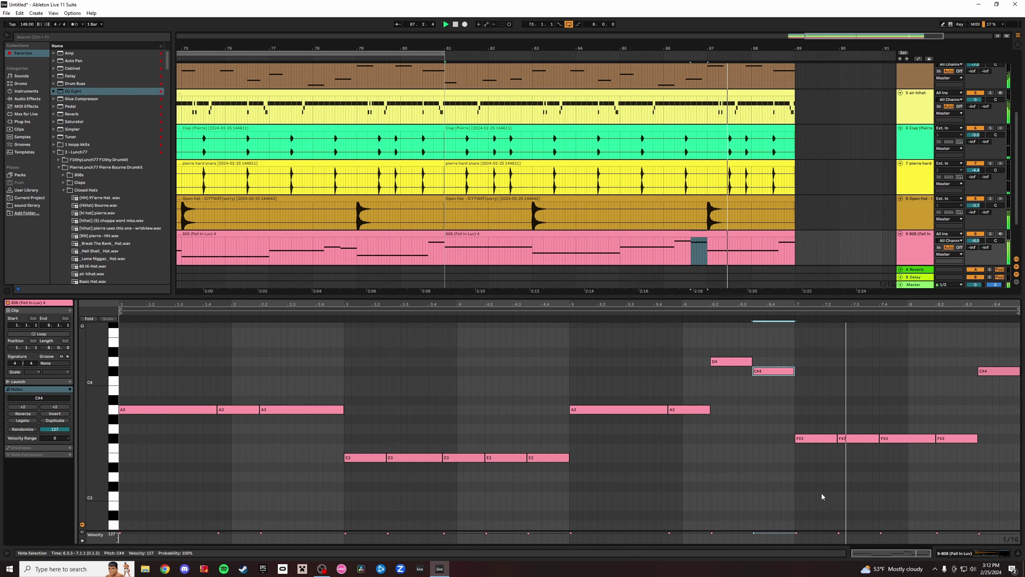
{"action": "left_click_drag", "start_coordinate": [818, 418], "coordinate": [1006, 449]}
{"action": "left_click_drag", "start_coordinate": [870, 530], "coordinate": [871, 521]}
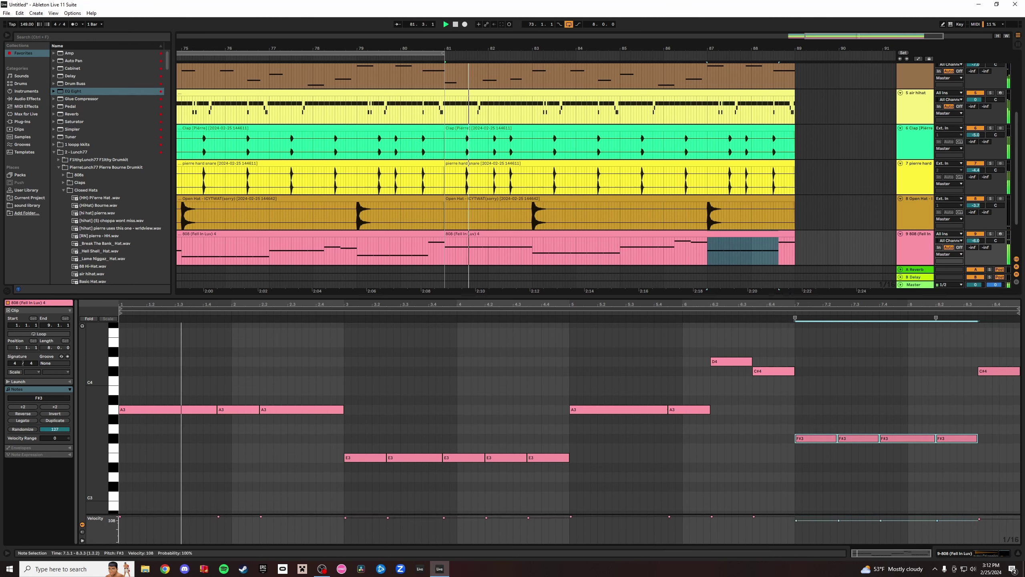
Move the final note at 8.3.3 from C#4 down to A3 and set its velocity to 127.
{"action": "left_click_drag", "start_coordinate": [989, 372], "coordinate": [989, 367]}
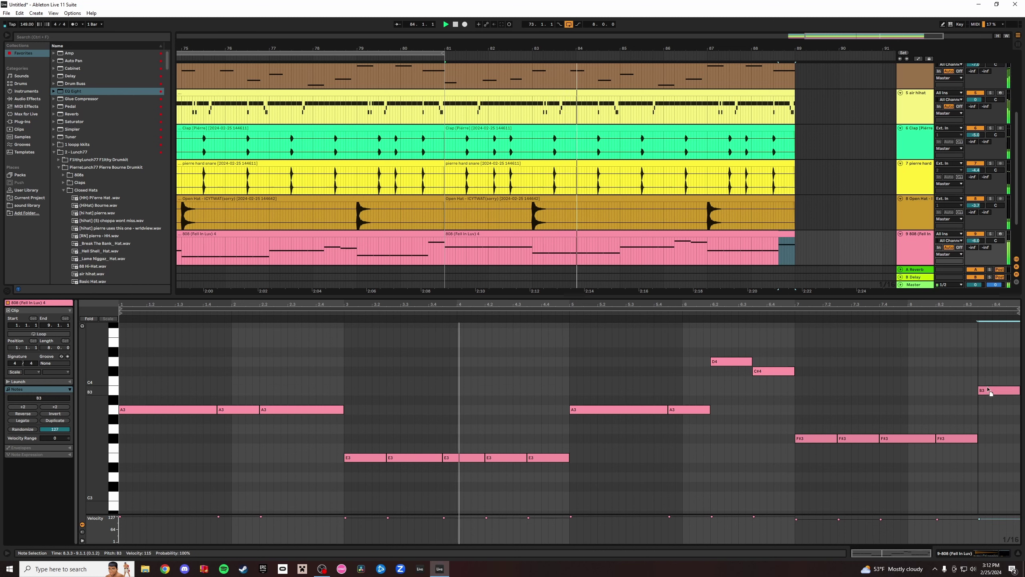
{"action": "left_click_drag", "start_coordinate": [993, 386], "coordinate": [992, 418]}
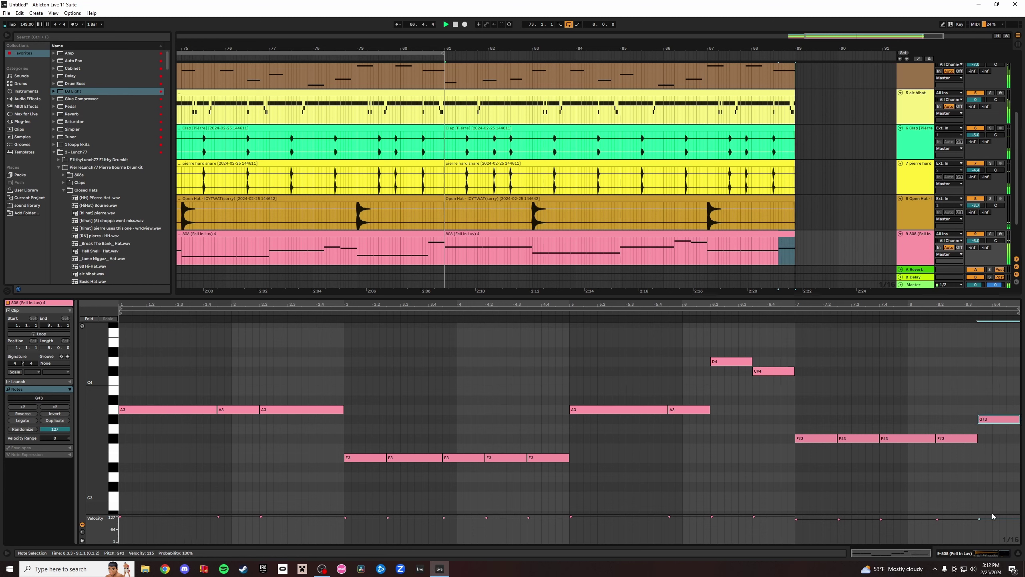
{"action": "key", "text": "Up"}
{"action": "key", "text": "space"}
{"action": "left_click_drag", "start_coordinate": [979, 519], "coordinate": [979, 516]}
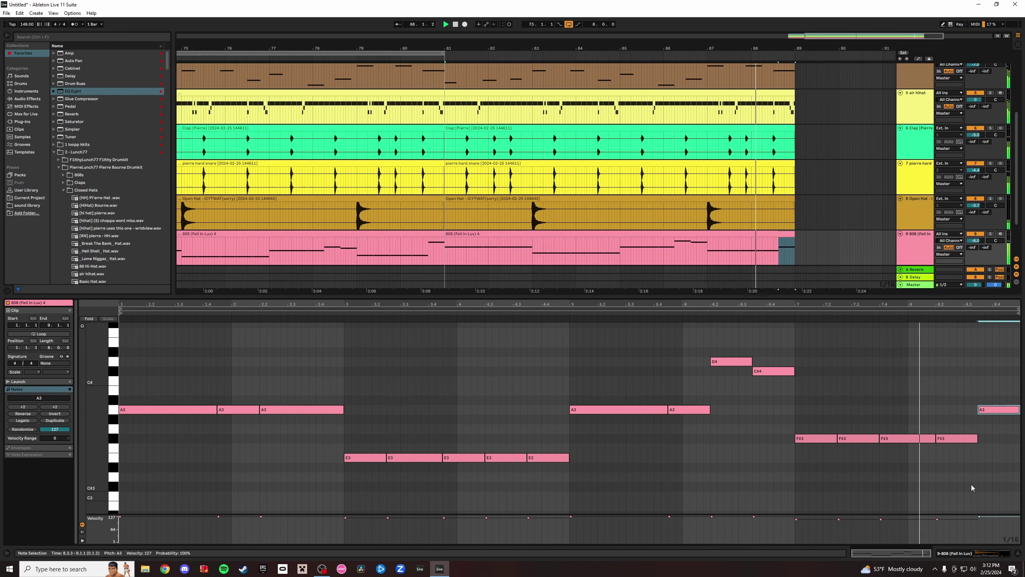
Hide the clip editor and delete the bar 81–89 clips on every track except the 808.
{"action": "left_click", "coordinate": [1018, 554]}
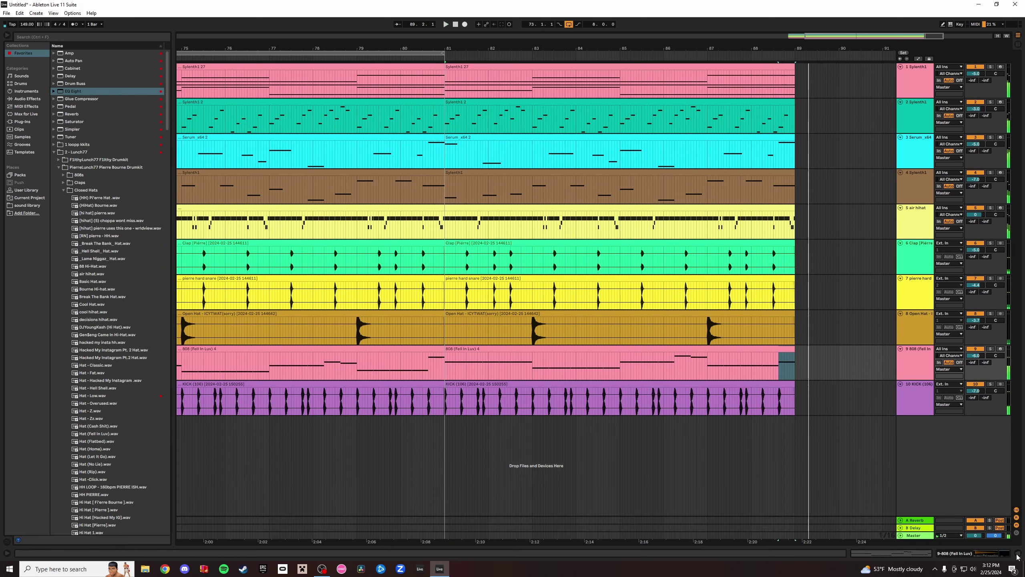
{"action": "left_click", "coordinate": [825, 325], "text": "shift"}
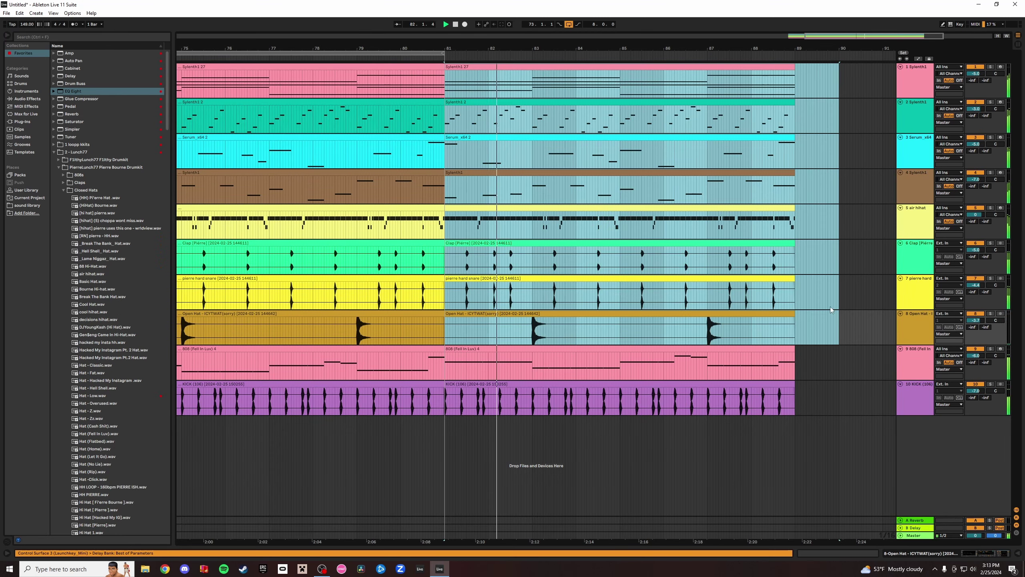
{"action": "key", "text": "Delete"}
{"action": "left_click", "coordinate": [711, 395]}
{"action": "key", "text": "Delete"}
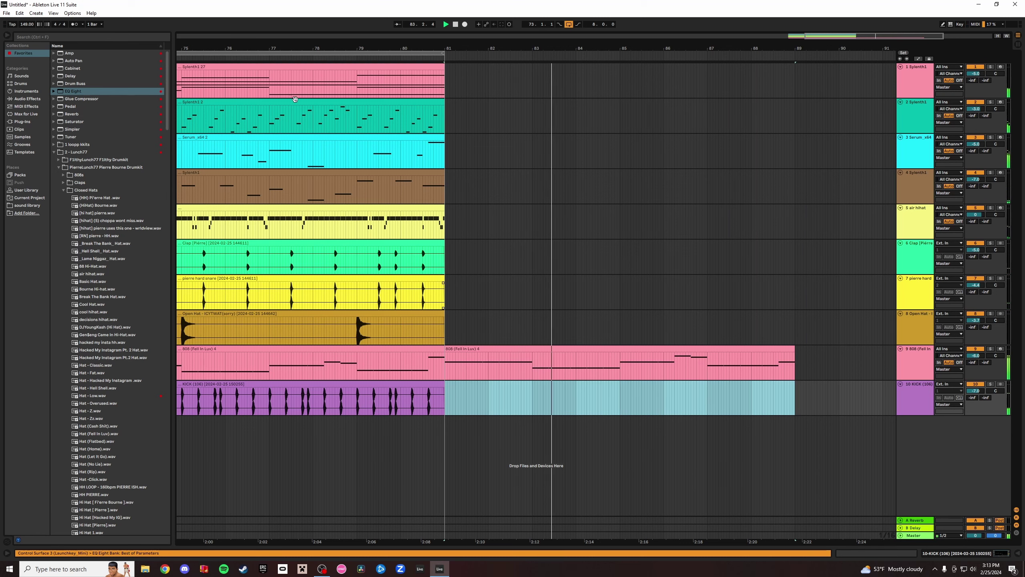
Copy the Sylenth1 27 clip from bar 73 to bar 9 on the first track and play from there.
{"action": "left_click_drag", "start_coordinate": [684, 48], "coordinate": [716, 16]}
{"action": "key", "text": "space"}
{"action": "key", "text": "space"}
{"action": "left_click", "coordinate": [546, 65]}
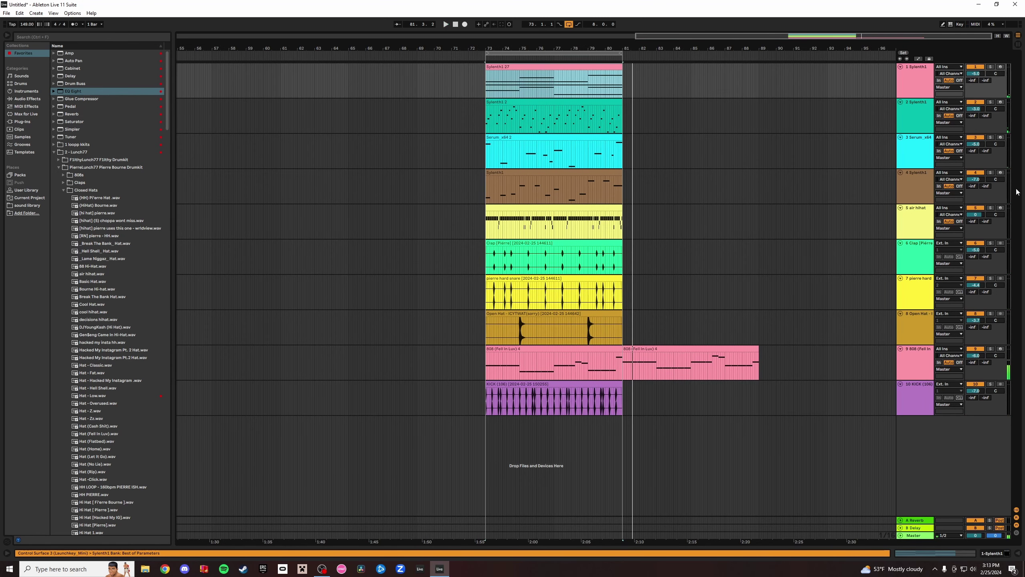
{"action": "left_click", "coordinate": [588, 65]}
{"action": "key", "text": "space"}
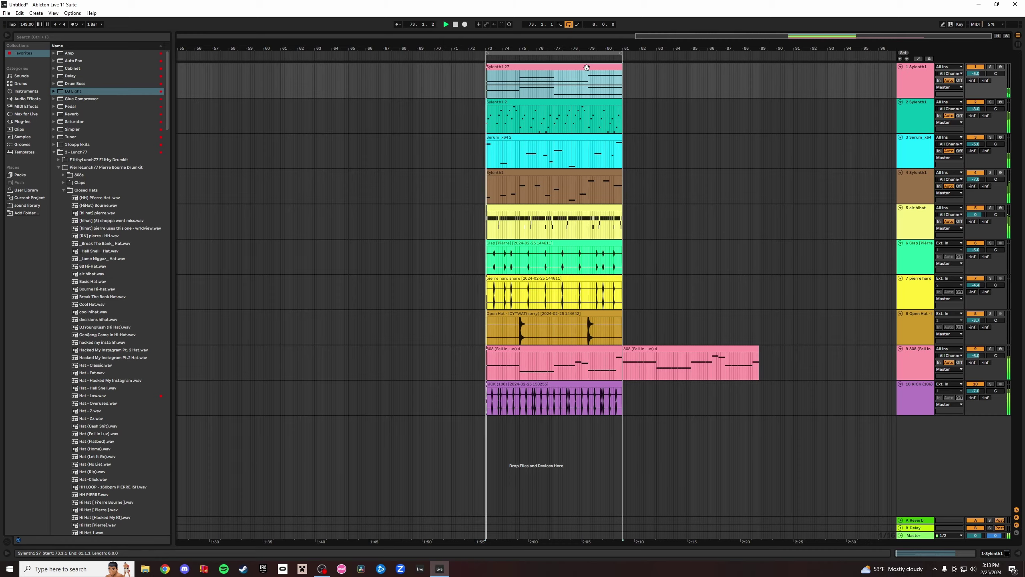
{"action": "left_click_drag", "start_coordinate": [588, 48], "coordinate": [750, 25]}
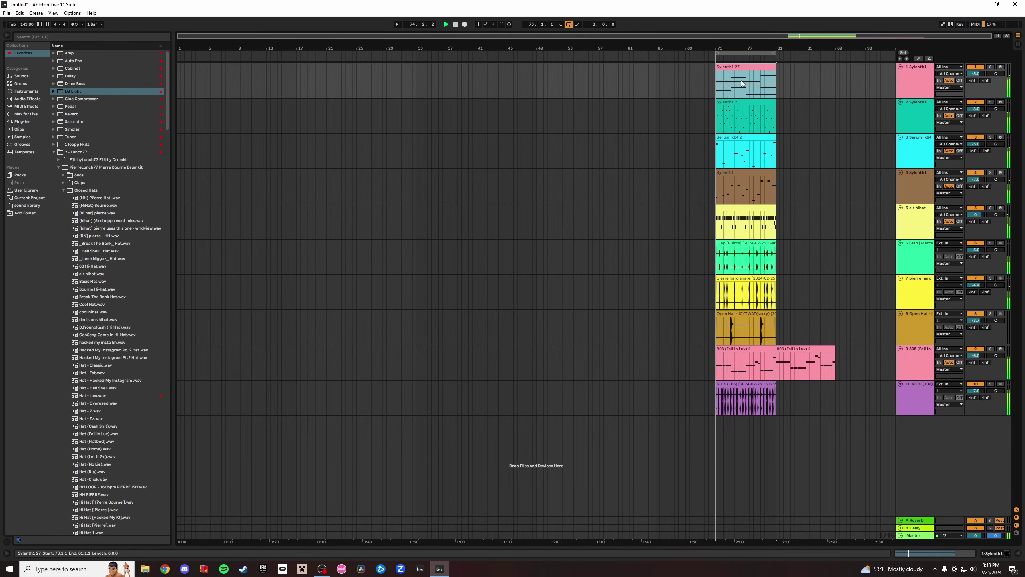
{"action": "left_click_drag", "start_coordinate": [243, 50], "coordinate": [282, 109]}
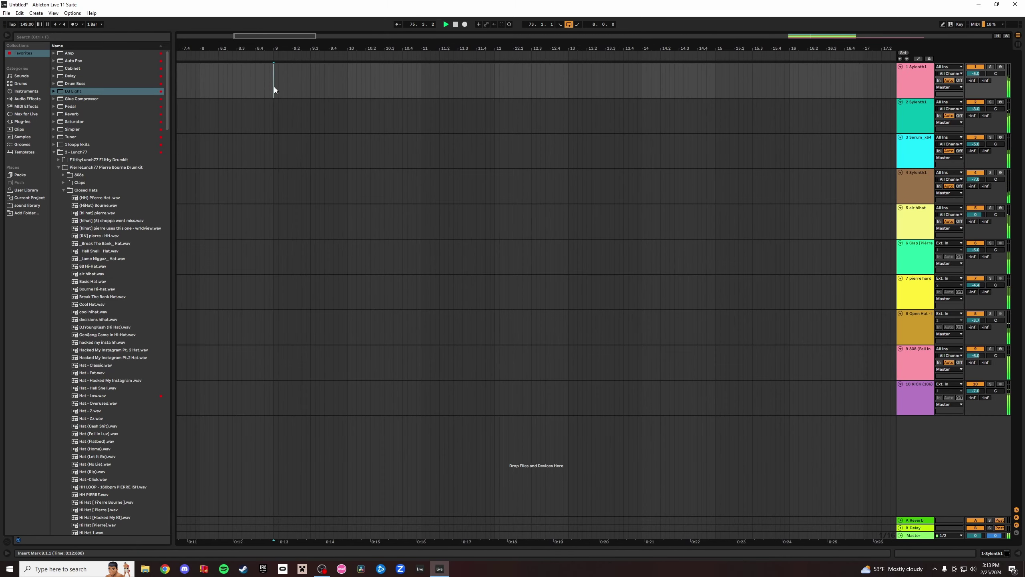
{"action": "key", "text": "ctrl+v"}
{"action": "key", "text": "space"}
{"action": "key", "text": "space"}
{"action": "left_click_drag", "start_coordinate": [304, 45], "coordinate": [307, 12]}
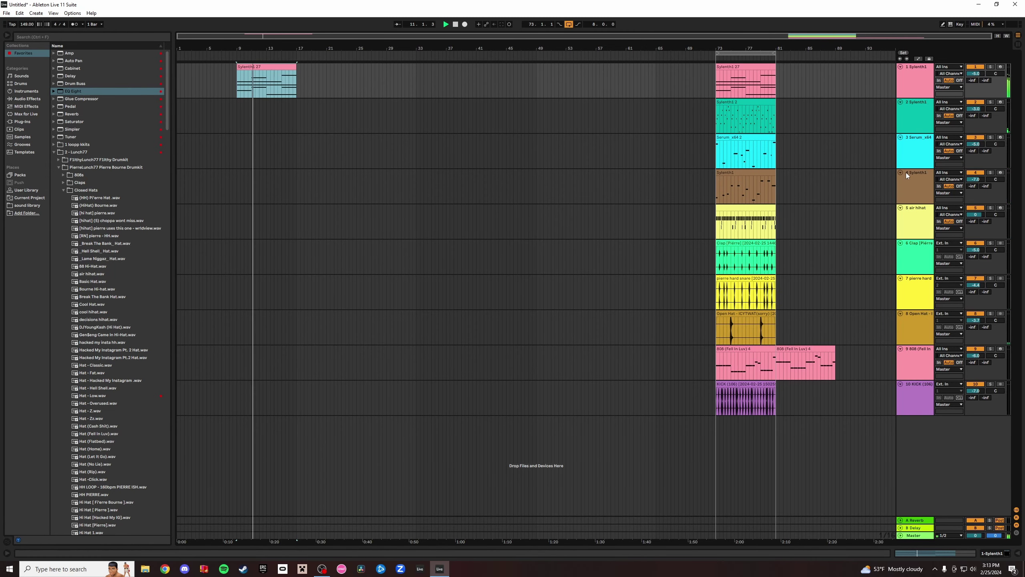
{"action": "left_click", "coordinate": [909, 291]}
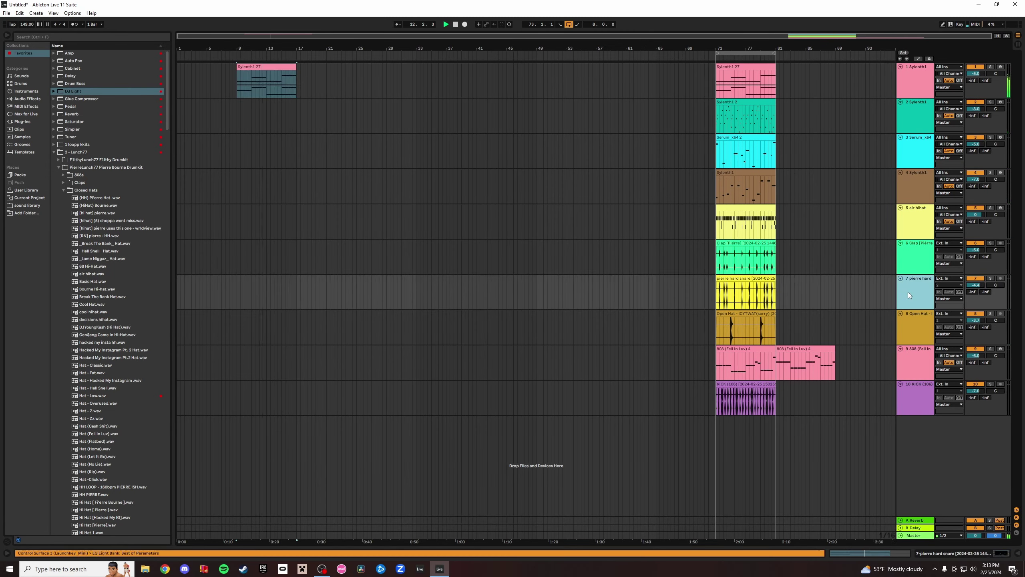
{"action": "left_click", "coordinate": [746, 278]}
{"action": "mouse_move", "coordinate": [764, 45]}
{"action": "left_mouse_down"}
{"action": "mouse_move", "coordinate": [764, 96]}
{"action": "mouse_move", "coordinate": [764, 45]}
{"action": "left_mouse_up"}
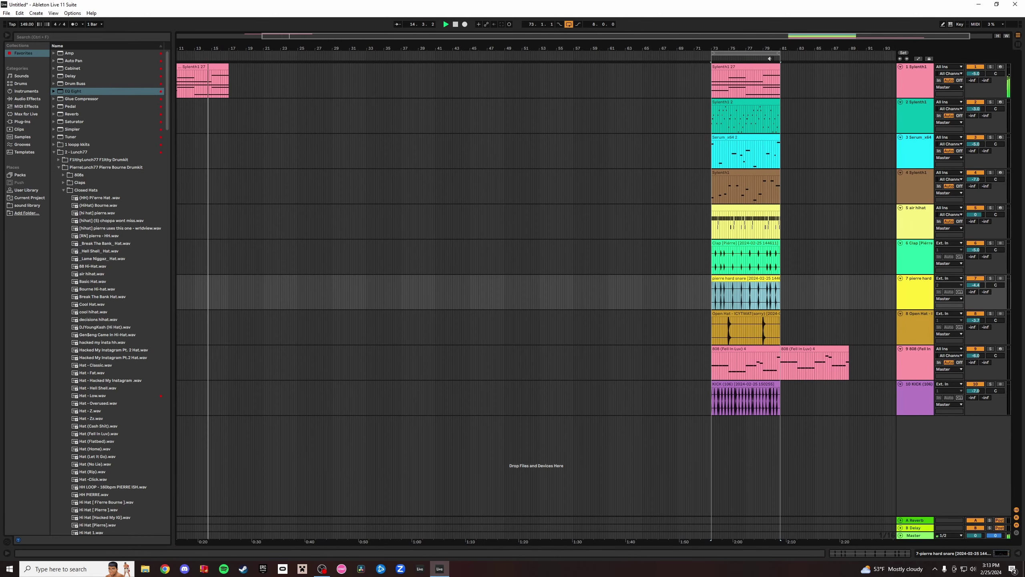
{"action": "left_click", "coordinate": [905, 209]}
{"action": "left_click_drag", "start_coordinate": [740, 207], "coordinate": [767, 149]}
{"action": "key", "text": "ctrl+z"}
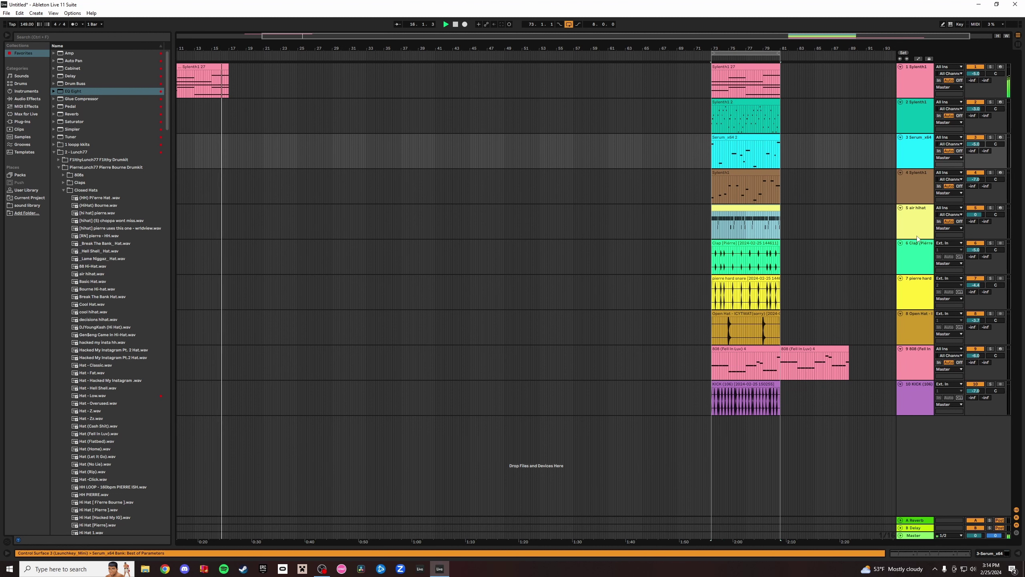
Move the air hihat track directly below the first track and copy its clip and the Sylenth1 27 clip to bar 17.
{"action": "left_click_drag", "start_coordinate": [917, 239], "coordinate": [921, 108]}
{"action": "left_click", "coordinate": [671, 73]}
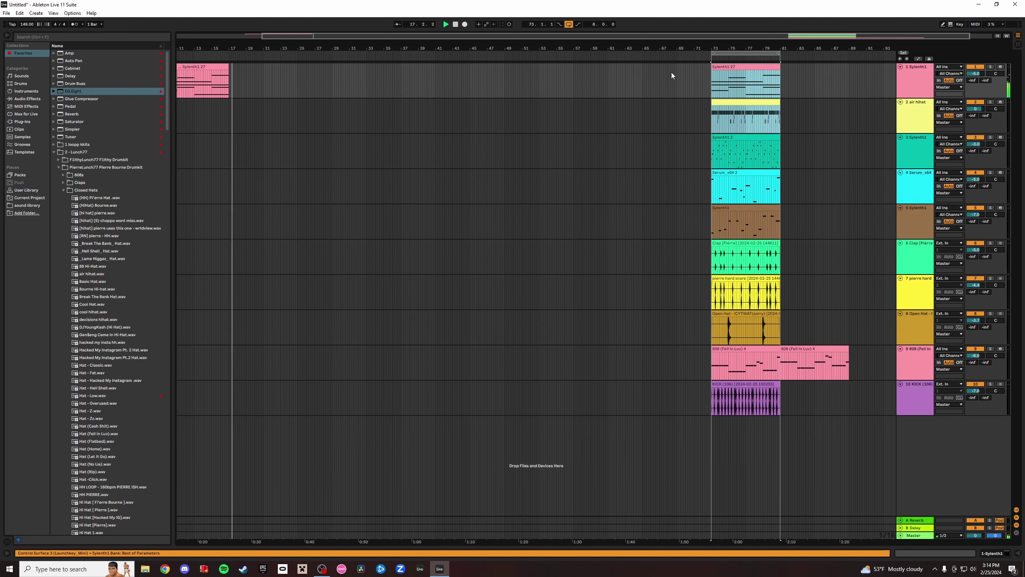
{"action": "left_click", "coordinate": [221, 66]}
{"action": "key", "text": "ctrl+v"}
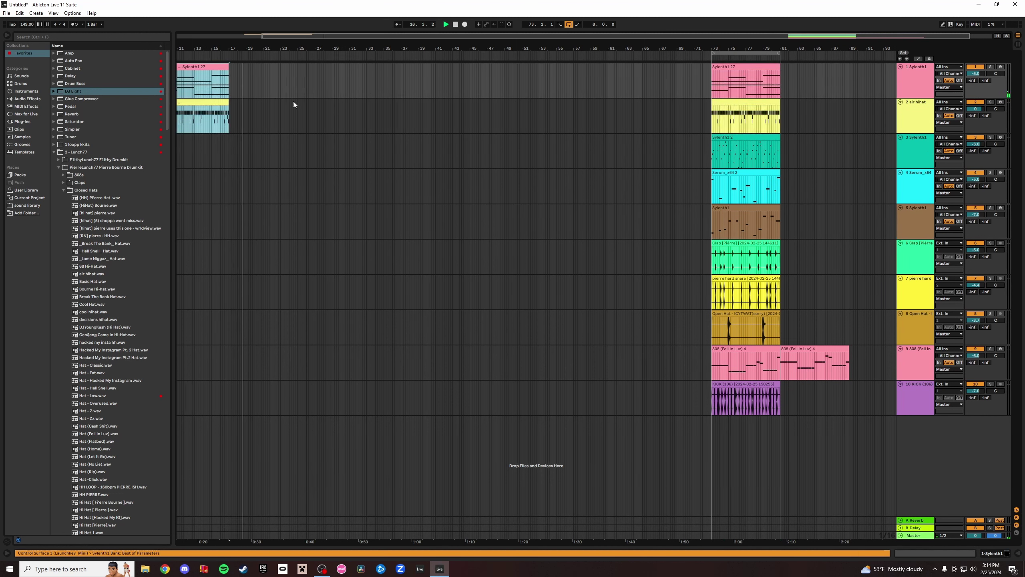
{"action": "key", "text": "ctrl+v"}
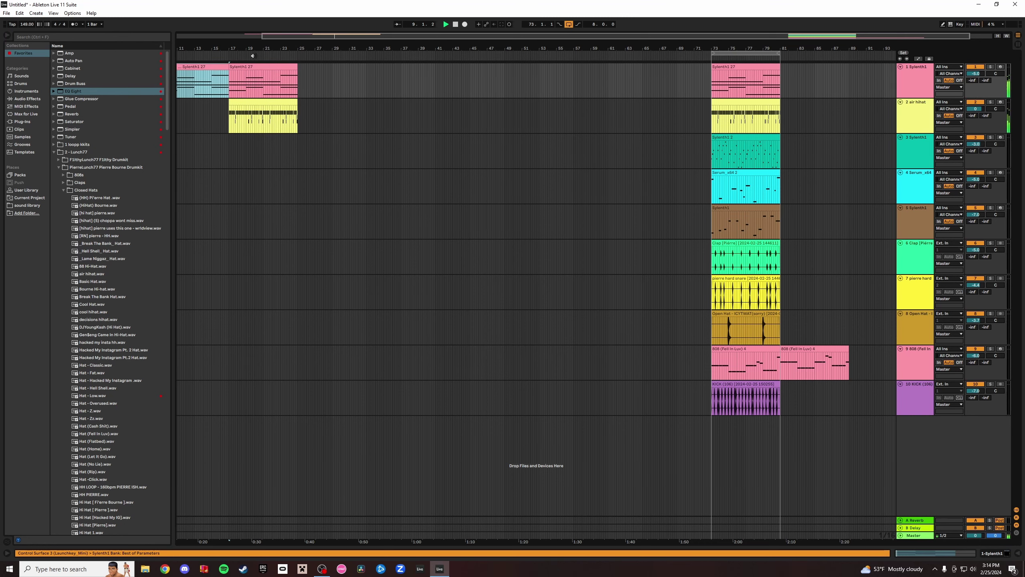
{"action": "left_click_drag", "start_coordinate": [246, 49], "coordinate": [331, 51]}
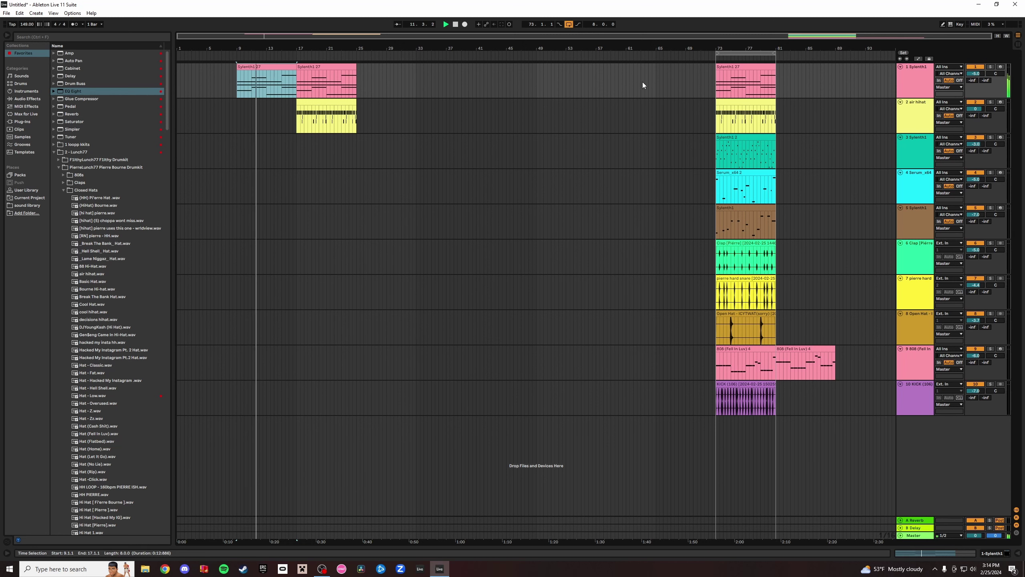
Move the Open Hat track directly below the first Sylenth1 track and copy its clip to bar 9.
{"action": "left_click", "coordinate": [772, 311]}
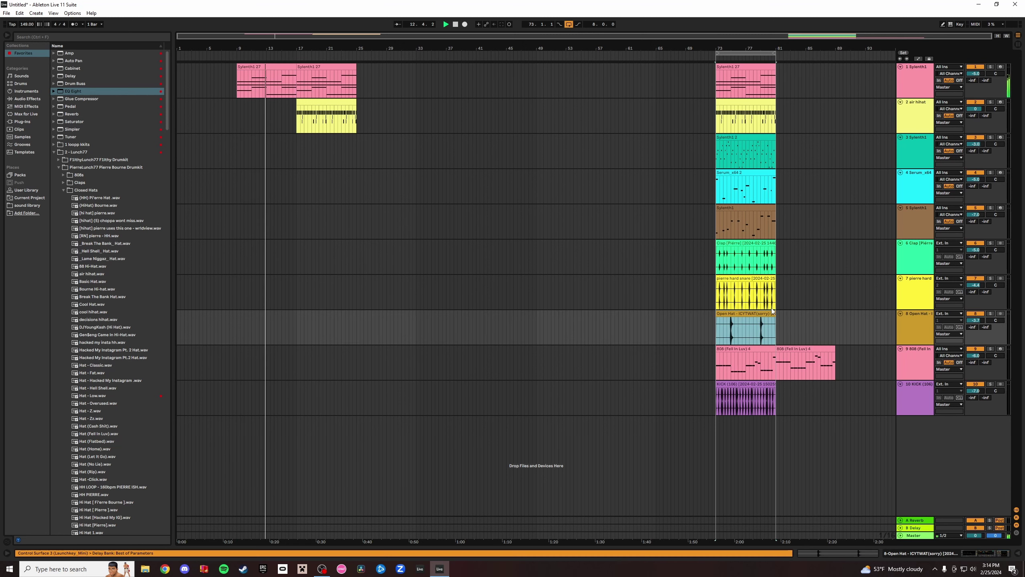
{"action": "left_click_drag", "start_coordinate": [915, 320], "coordinate": [924, 116]}
{"action": "left_click", "coordinate": [239, 115]}
{"action": "key", "text": "ctrl+v"}
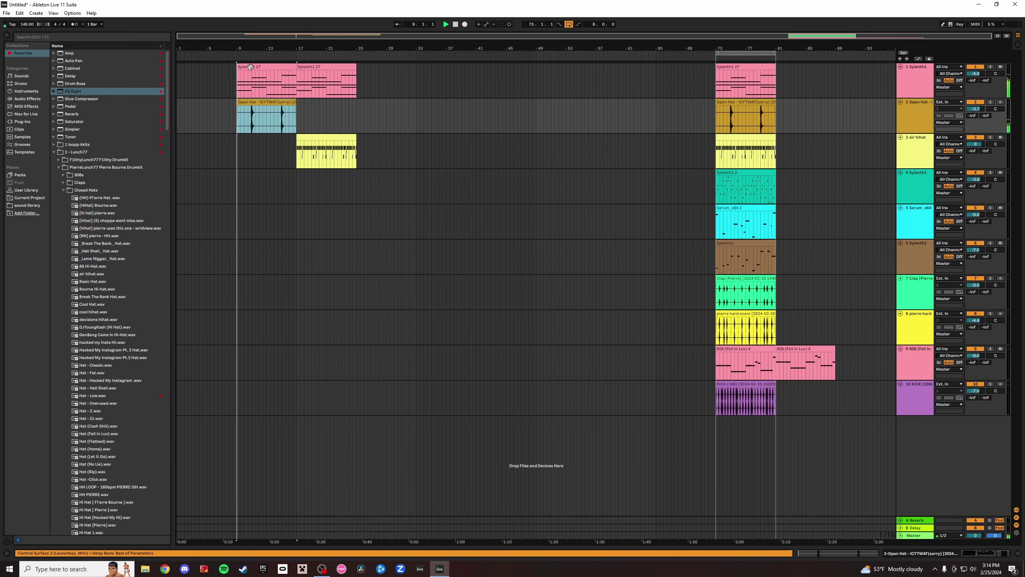
Duplicate the Open Hat clip at bar 9 so a copy starts at bar 17.
{"action": "left_click_drag", "start_coordinate": [248, 50], "coordinate": [296, 107]}
{"action": "key", "text": "ctrl+d"}
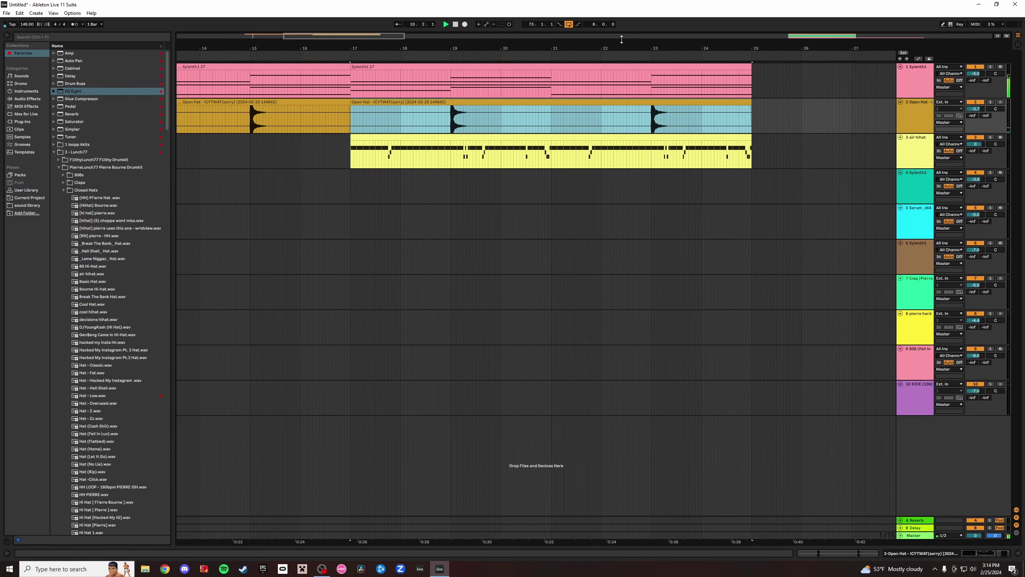
{"action": "left_click_drag", "start_coordinate": [568, 46], "coordinate": [562, 5]}
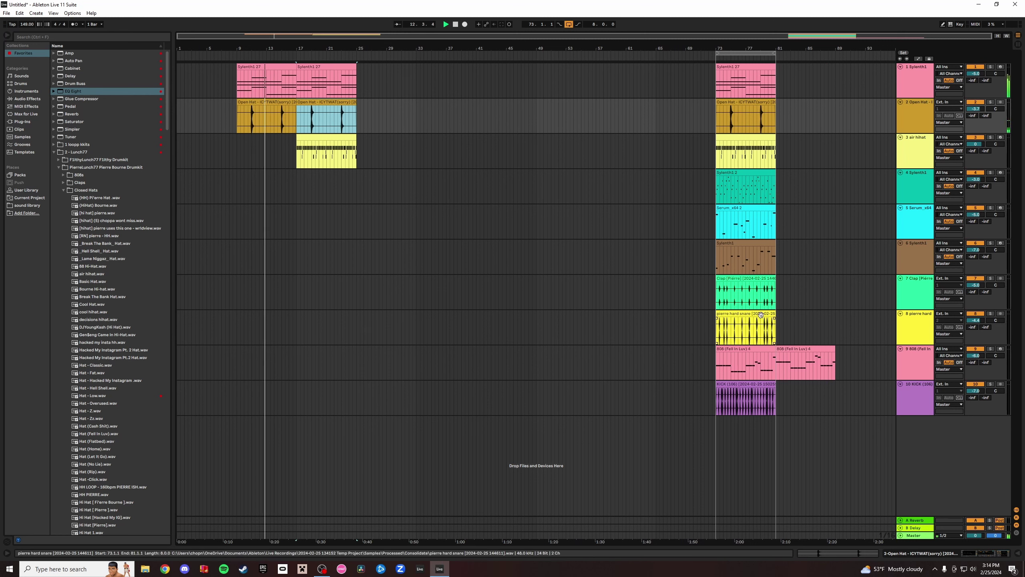
Move the Clap and pierre hard snare tracks directly below the air hihat track.
{"action": "left_click_drag", "start_coordinate": [903, 294], "coordinate": [912, 163]}
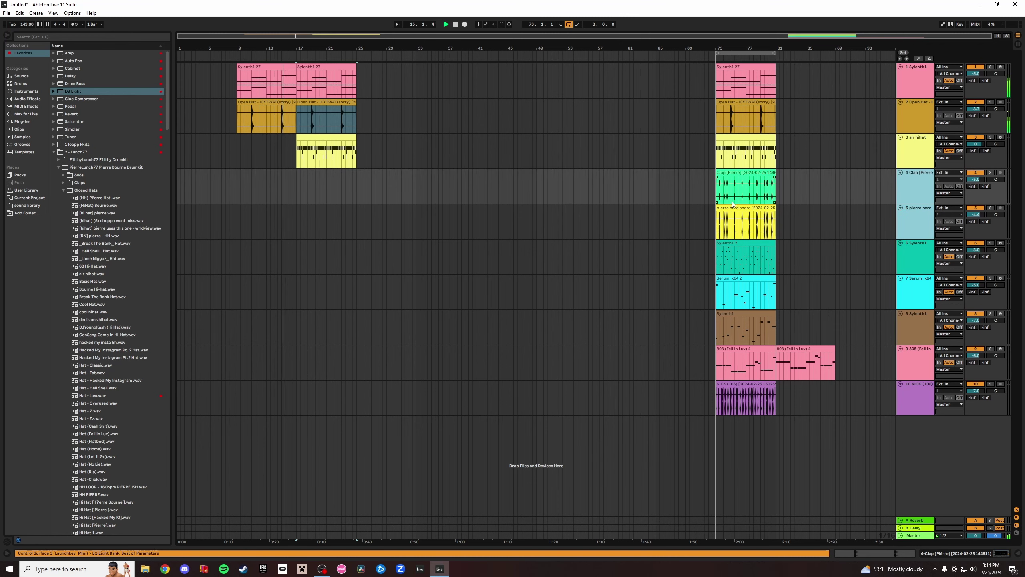
Copy the bar 73 clips of the Sylenth1, Open Hat, air hihat, Clap and pierre hard snare tracks to bar 25.
{"action": "left_click", "coordinate": [747, 209]}
{"action": "left_click", "coordinate": [742, 68], "text": "shift"}
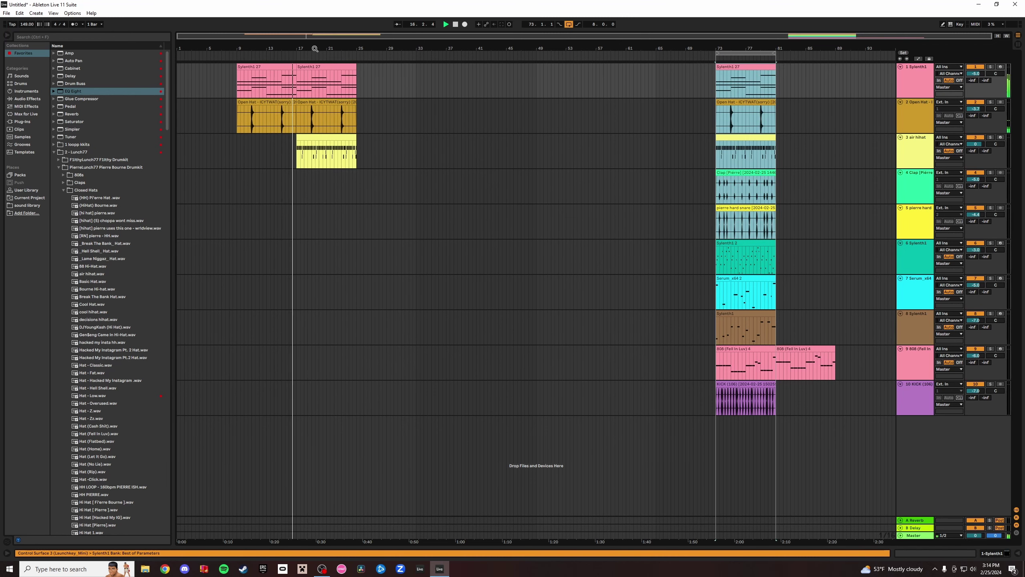
{"action": "left_click_drag", "start_coordinate": [344, 49], "coordinate": [355, 56]}
{"action": "left_click", "coordinate": [440, 79]}
{"action": "key", "text": "ctrl+v"}
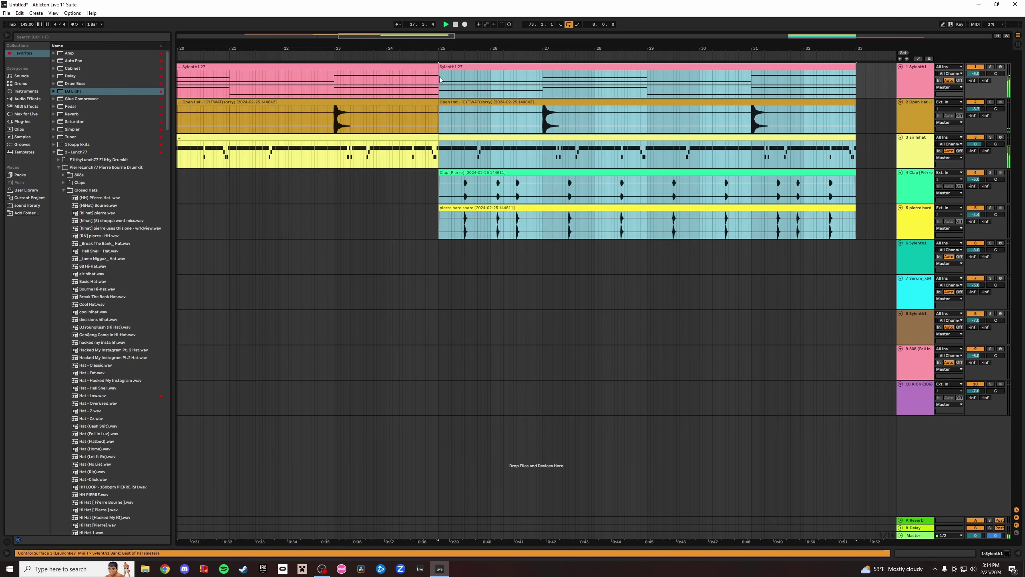
Copy the Clap and pierre hard snare clips from bar 25 to bar 17.
{"action": "left_click_drag", "start_coordinate": [441, 47], "coordinate": [571, 179]}
{"action": "left_click", "coordinate": [590, 173]}
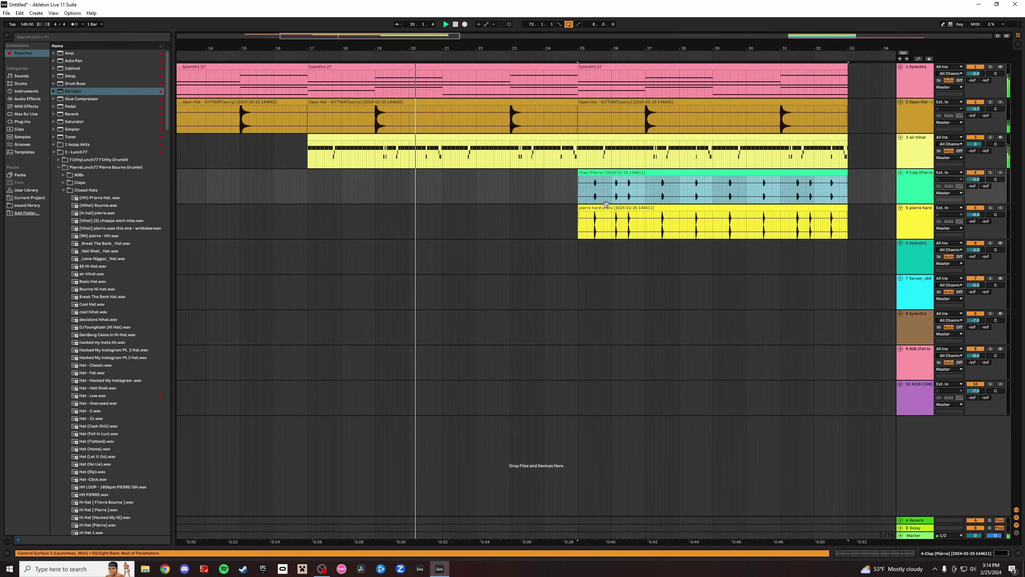
{"action": "left_click", "coordinate": [590, 208], "text": "shift"}
{"action": "left_click", "coordinate": [307, 184]}
{"action": "key", "text": "ctrl+v"}
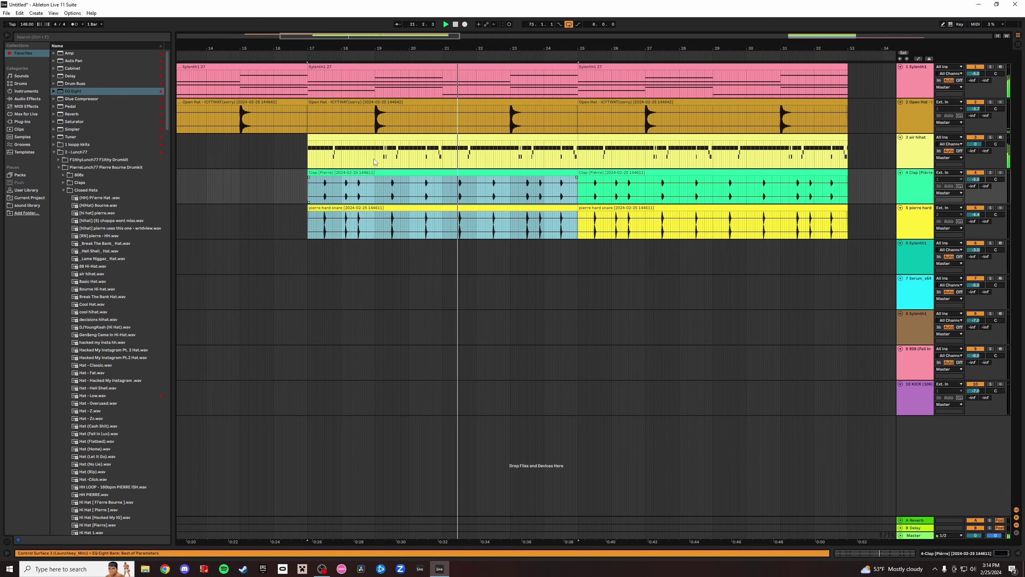
Delete the Clap and pierre hard snare sections at the start of bar 18 and across the start of bar 24.
{"action": "left_click_drag", "start_coordinate": [341, 180], "coordinate": [355, 229]}
{"action": "key", "text": "Delete"}
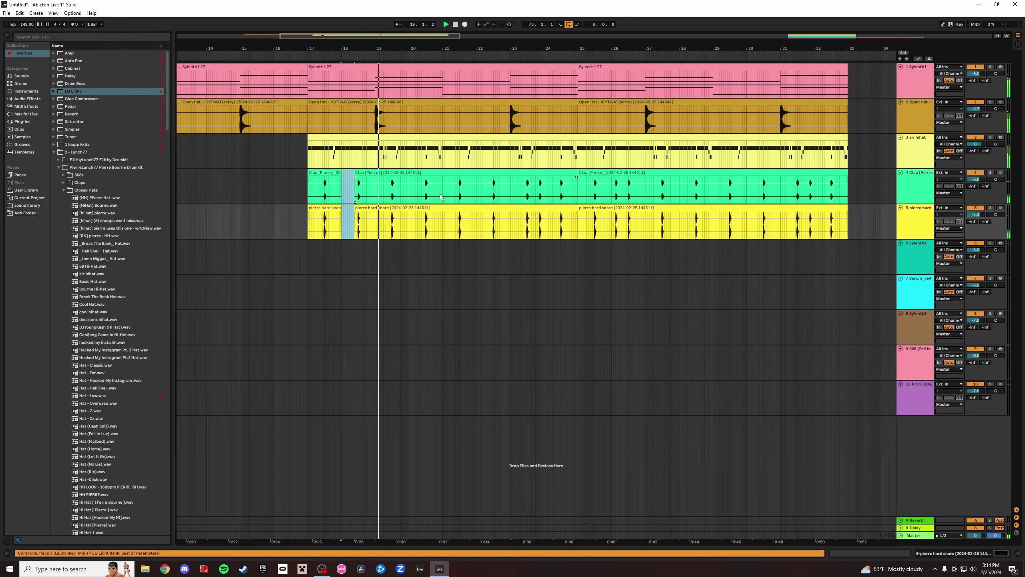
{"action": "left_click_drag", "start_coordinate": [539, 186], "coordinate": [553, 203]}
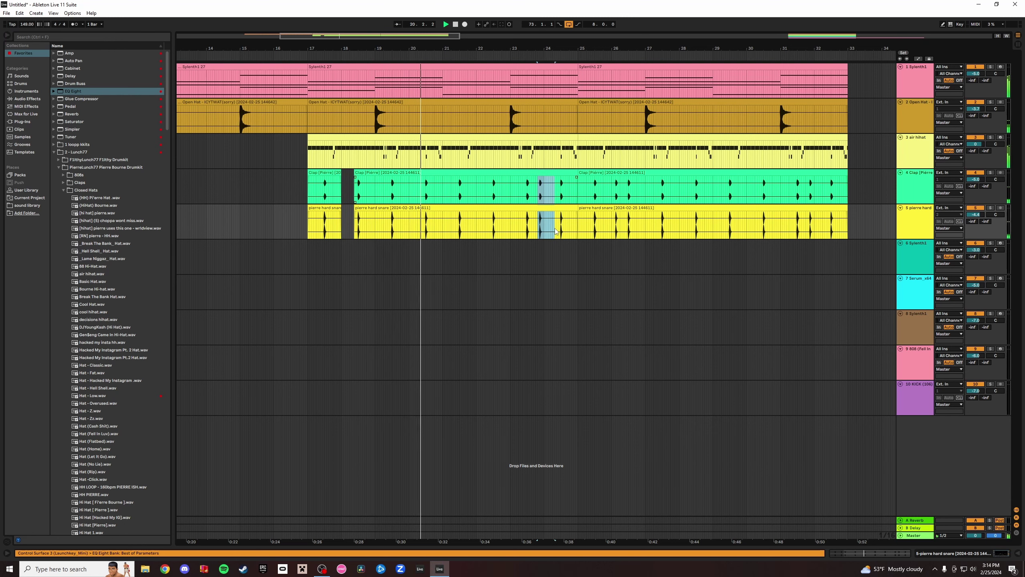
{"action": "key", "text": "Delete"}
{"action": "left_click_drag", "start_coordinate": [399, 49], "coordinate": [443, 49]}
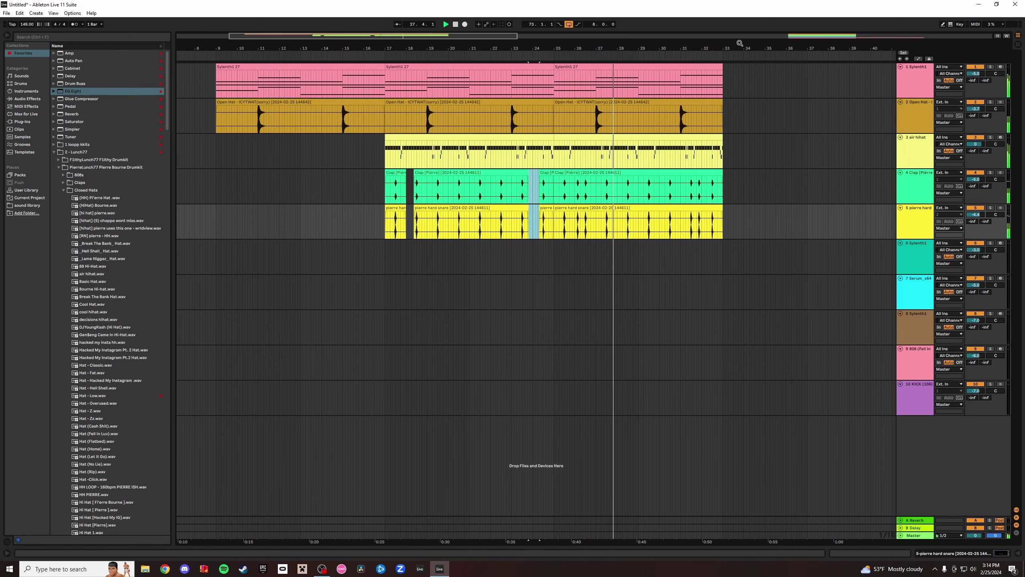
Raise the Clap and pierre hard snare track volumes together in the mixer, then return to the arrangement.
{"action": "left_click_drag", "start_coordinate": [735, 46], "coordinate": [758, 48]}
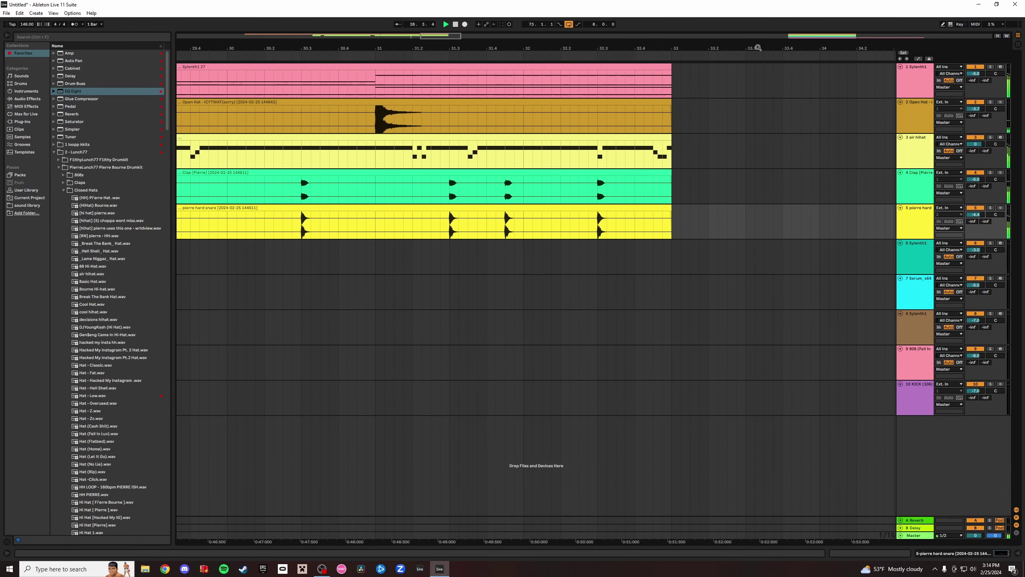
{"action": "left_click", "coordinate": [1017, 44]}
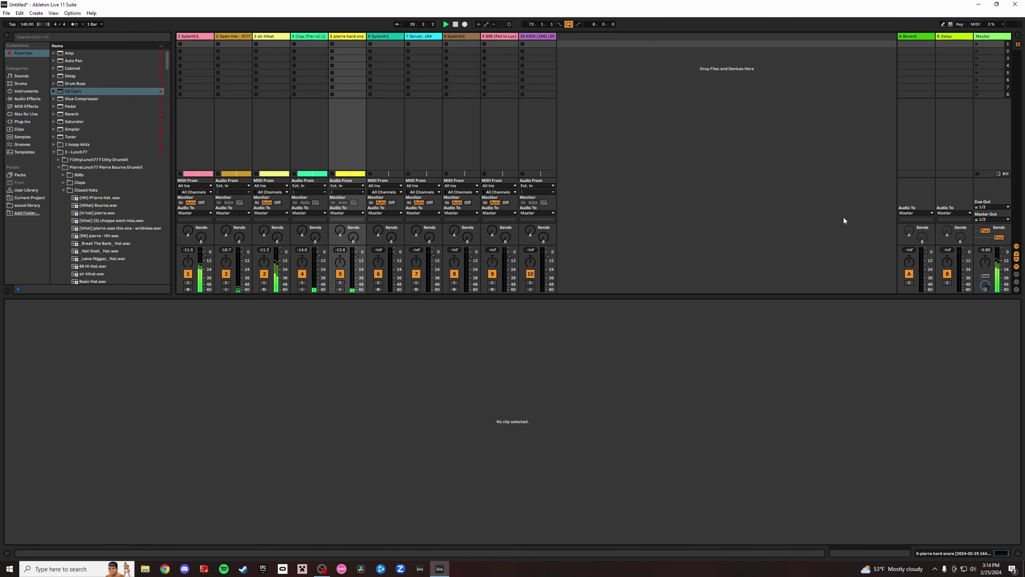
{"action": "left_click", "coordinate": [311, 38]}
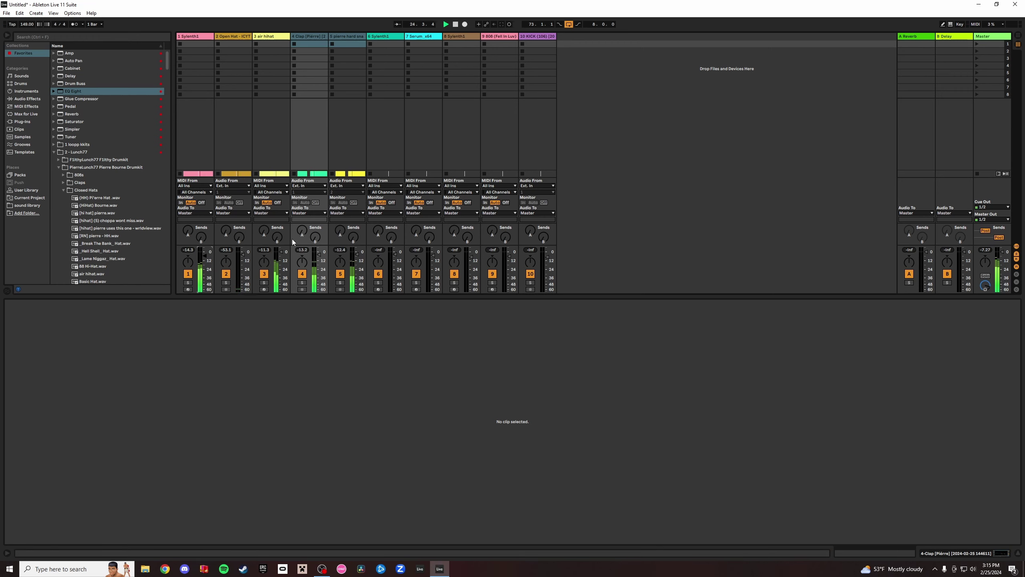
{"action": "key", "text": "Tab"}
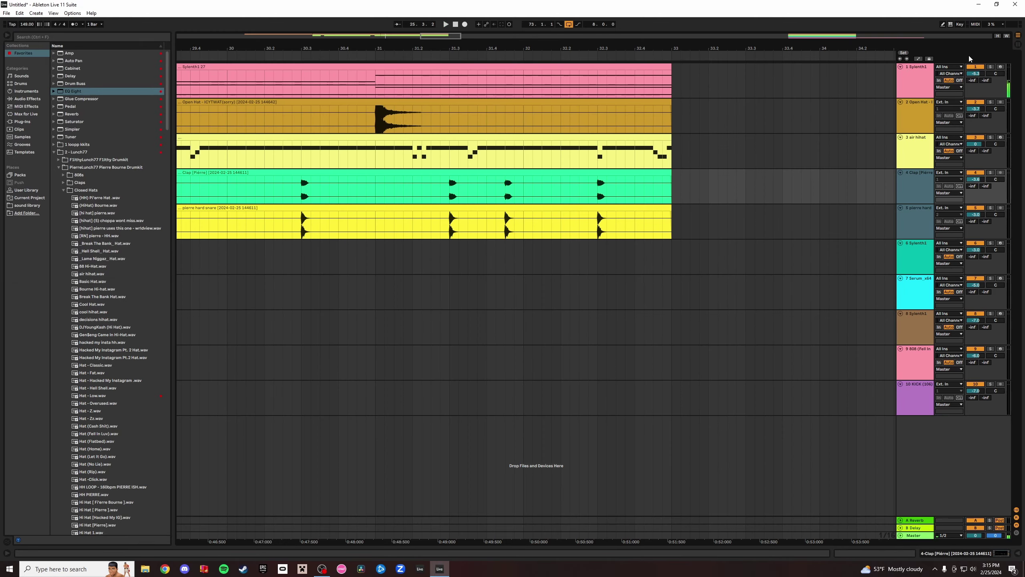
Play the full loop from bar 73 and adjust the 808 and KICK track volumes together in the mixer.
{"action": "left_click_drag", "start_coordinate": [831, 48], "coordinate": [529, 25]}
{"action": "left_click", "coordinate": [741, 66]}
{"action": "key", "text": "space"}
{"action": "key", "text": "space"}
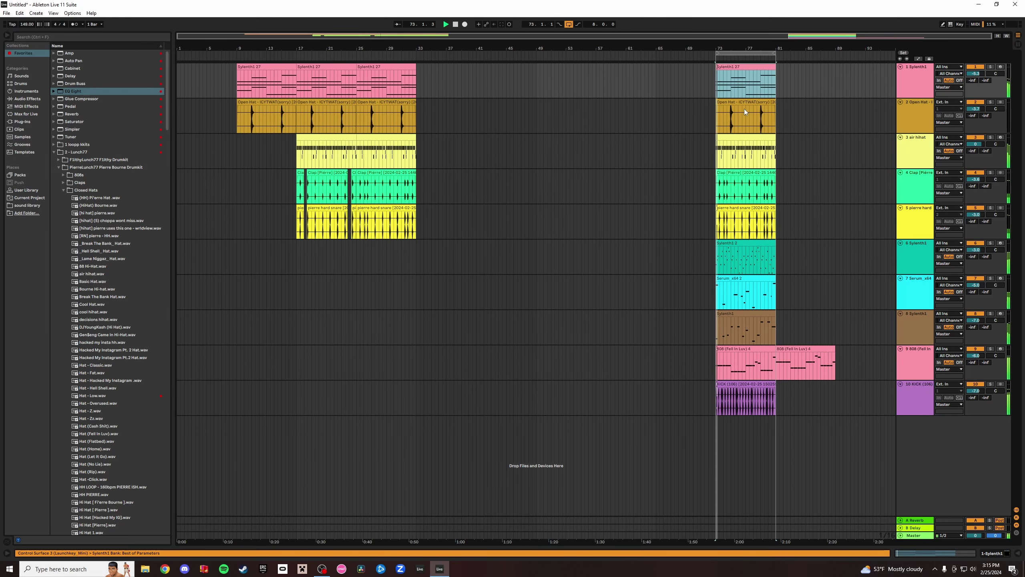
{"action": "left_click", "coordinate": [1018, 43]}
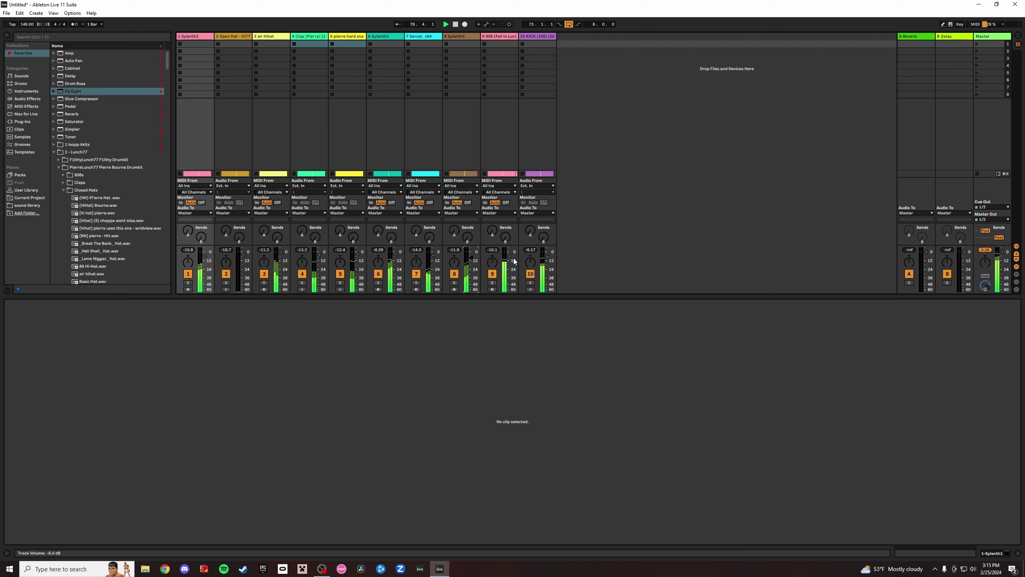
{"action": "left_click", "coordinate": [502, 37]}
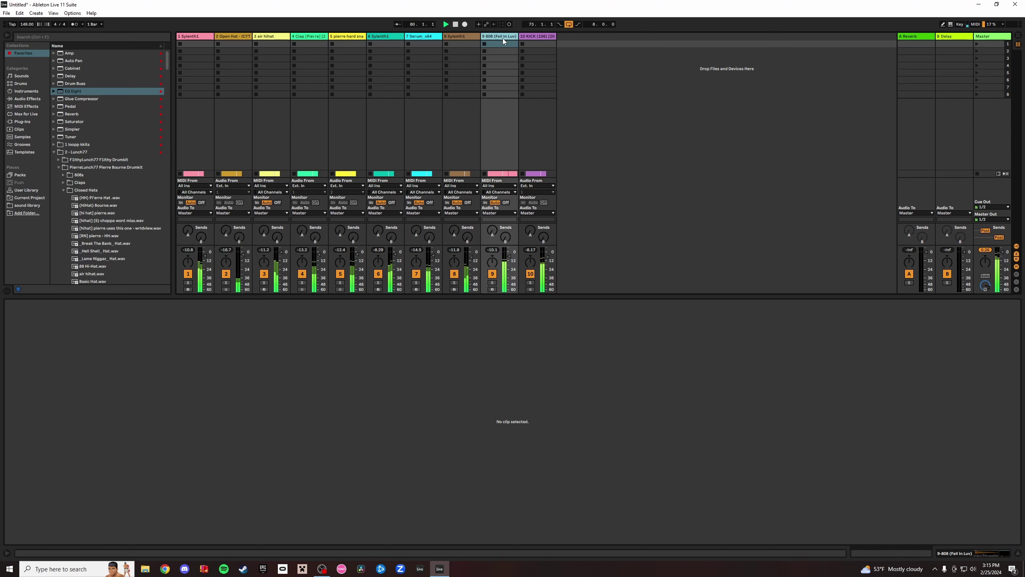
{"action": "left_click", "coordinate": [534, 36], "text": "shift"}
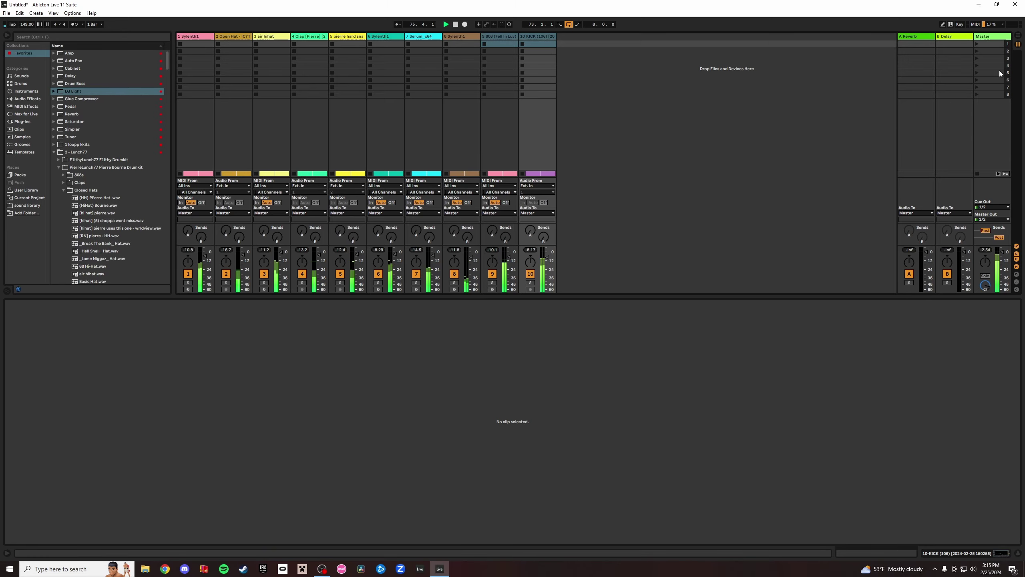
Return to the arrangement and play it from bar 9 to check the intro.
{"action": "left_click", "coordinate": [1018, 36]}
{"action": "left_click", "coordinate": [264, 67]}
{"action": "key", "text": "space"}
{"action": "key", "text": "space"}
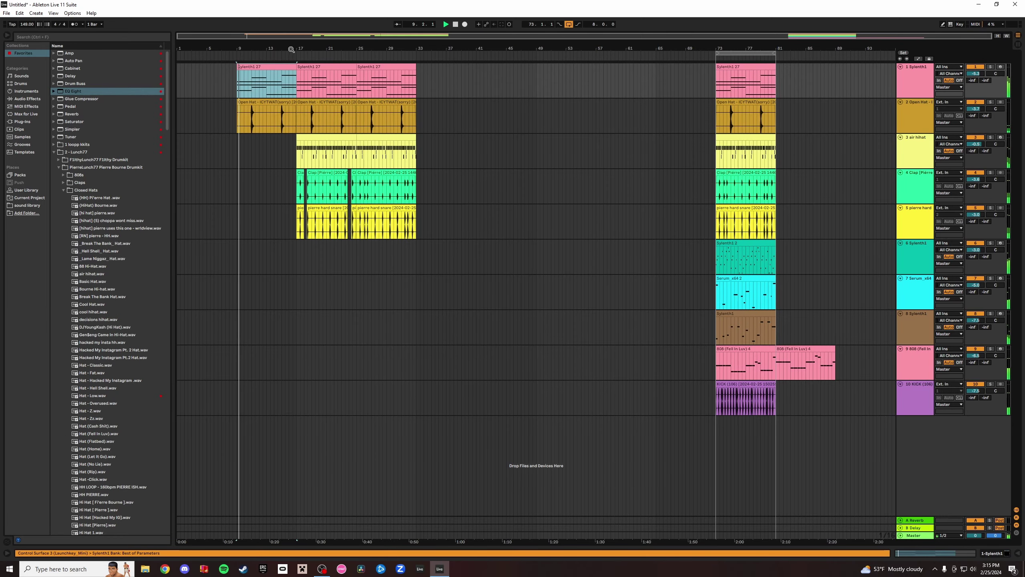
{"action": "mouse_move", "coordinate": [291, 50]}
{"action": "left_mouse_down"}
{"action": "mouse_move", "coordinate": [363, 97]}
{"action": "mouse_move", "coordinate": [411, 113]}
{"action": "mouse_move", "coordinate": [352, 103]}
{"action": "mouse_move", "coordinate": [293, 49]}
{"action": "left_mouse_up"}
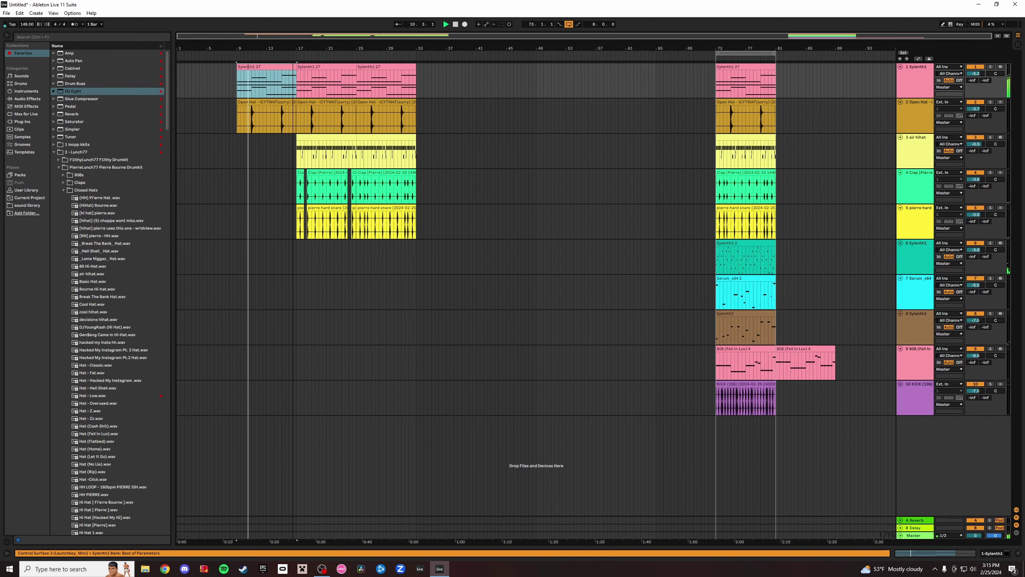
Try repeating the clap and snare hit at 32.3.1 every eighth note up to bar 33.
{"action": "left_click", "coordinate": [408, 75]}
{"action": "key", "text": "z"}
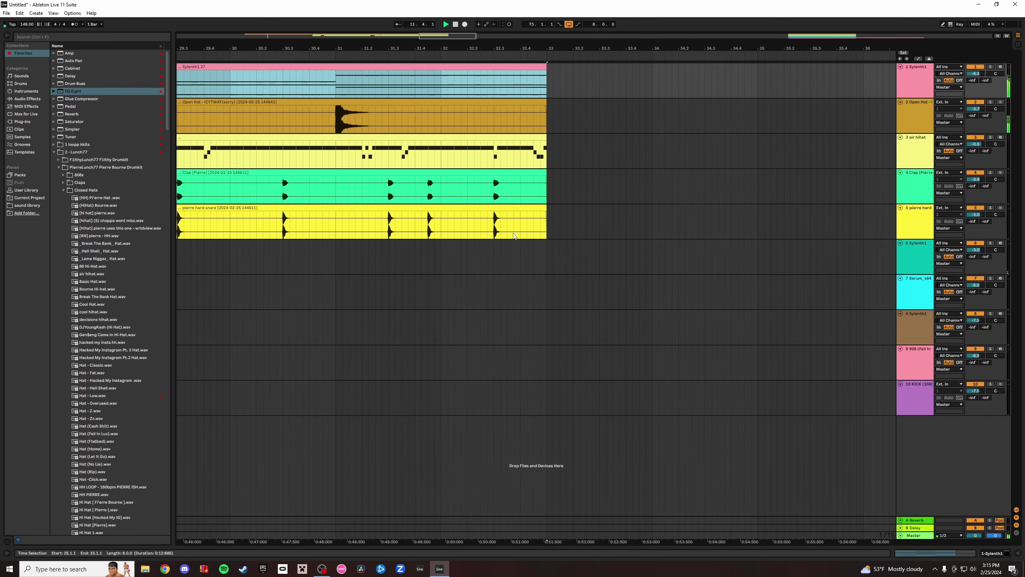
{"action": "left_click_drag", "start_coordinate": [496, 214], "coordinate": [509, 189]}
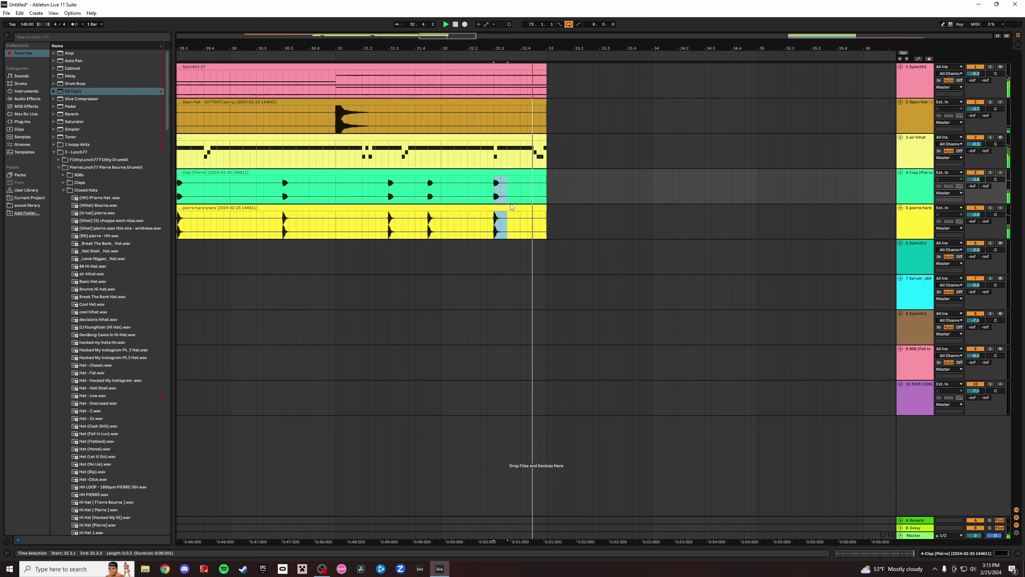
{"action": "key", "text": "ctrl+d"}
{"action": "key", "text": "ctrl+d"}
{"action": "key", "text": "ctrl+d"}
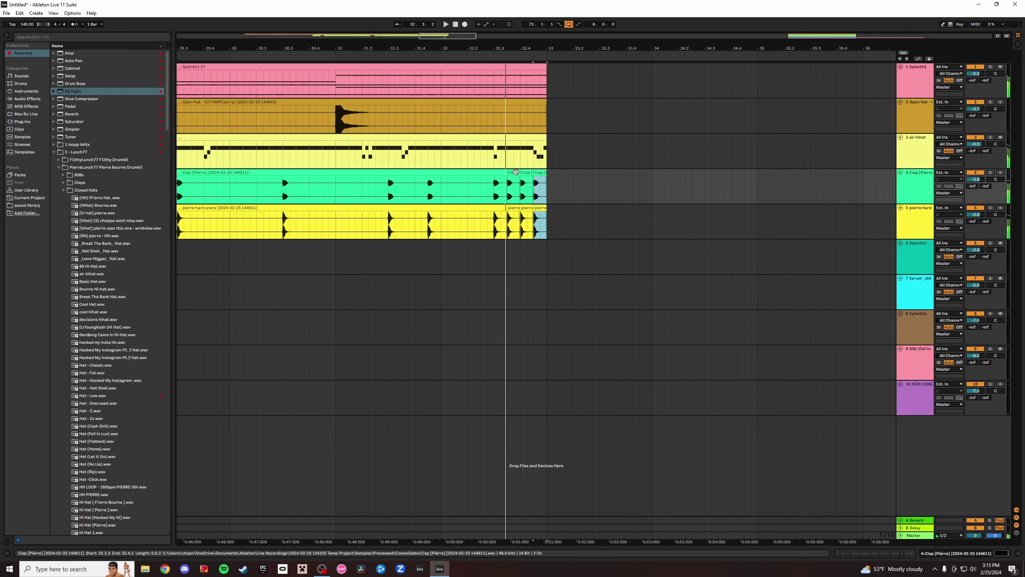
{"action": "left_click", "coordinate": [510, 207]}
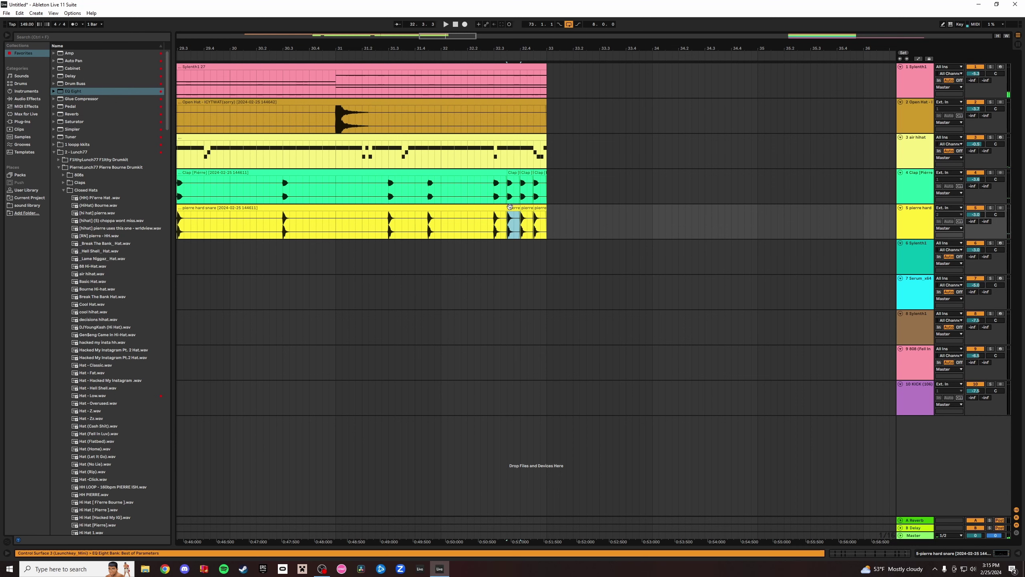
{"action": "left_click", "coordinate": [514, 174]}
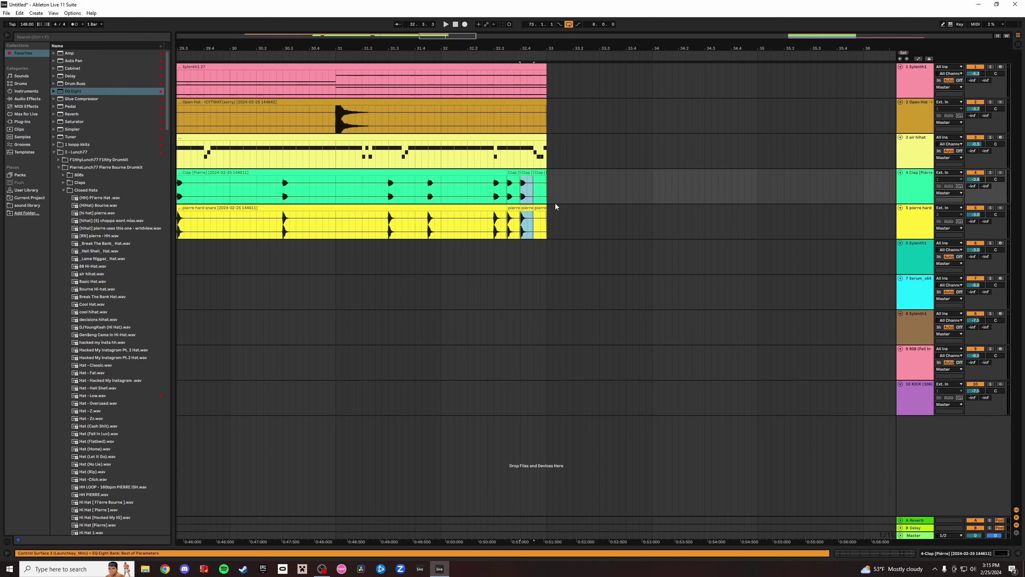
{"action": "key", "text": "ctrl+z"}
{"action": "key", "text": "space"}
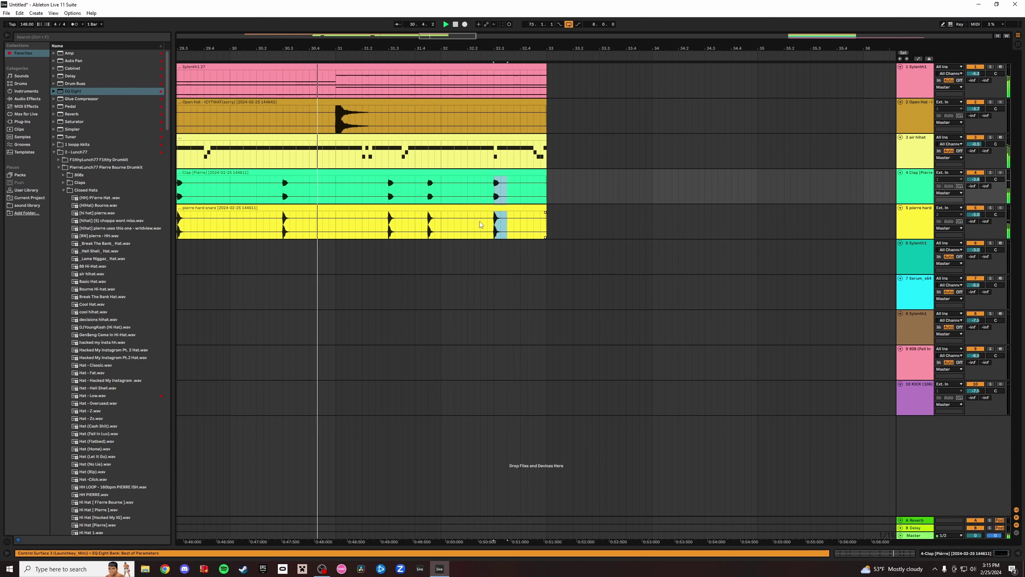
{"action": "left_click", "coordinate": [516, 196]}
{"action": "key", "text": "ctrl+v"}
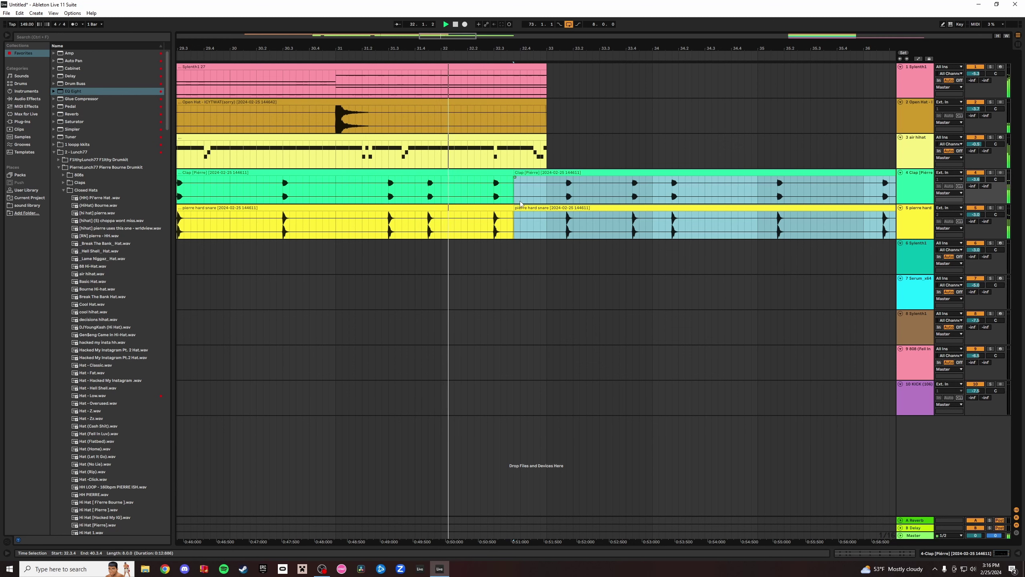
{"action": "key", "text": "ctrl+z"}
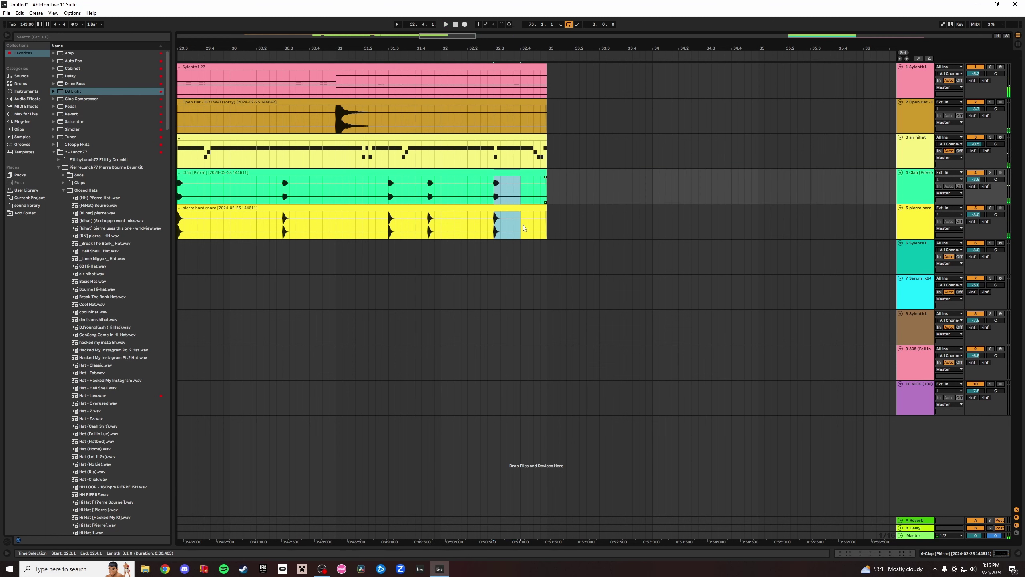
Duplicate the one-beat clap and snare hit at 32.3.1 and shift the copy one sixteenth earlier to 32.3.4.
{"action": "key", "text": "ctrl+d"}
{"action": "left_click", "coordinate": [317, 55]}
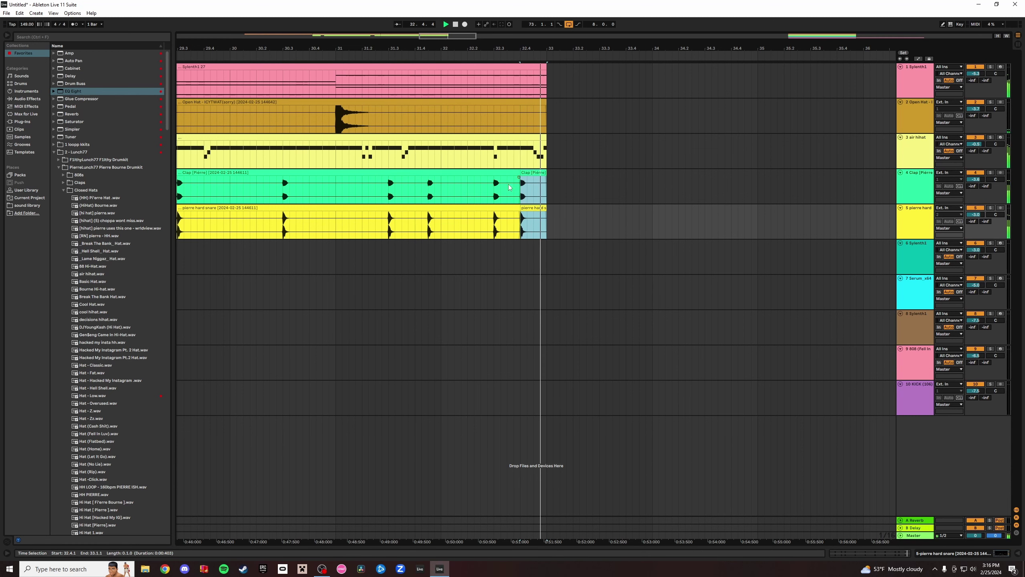
{"action": "mouse_move", "coordinate": [531, 172]}
{"action": "left_mouse_down"}
{"action": "mouse_move", "coordinate": [517, 174]}
{"action": "mouse_move", "coordinate": [527, 181]}
{"action": "left_mouse_up"}
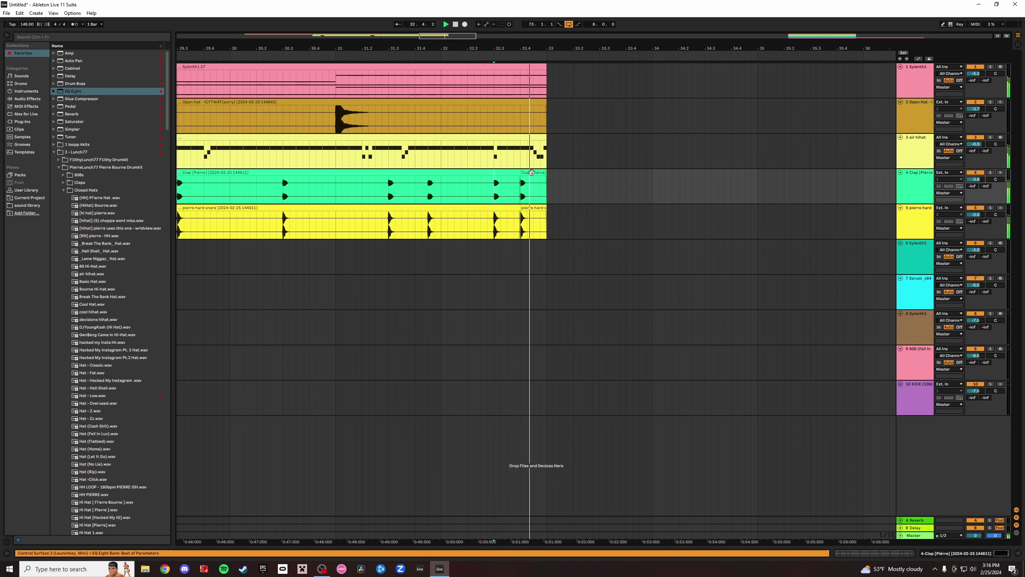
{"action": "left_click_drag", "start_coordinate": [527, 182], "coordinate": [520, 176]}
{"action": "left_click", "coordinate": [490, 182]}
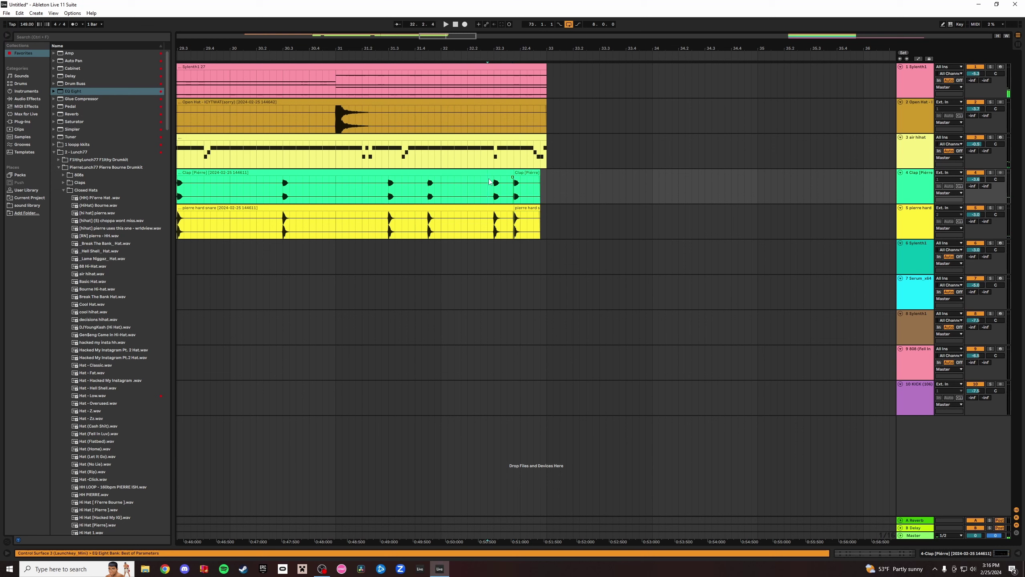
Duplicate the extra clap and snare hit into a fill of three eighth-note-spaced hits before bar 33 and play it back.
{"action": "key", "text": "ctrl+d"}
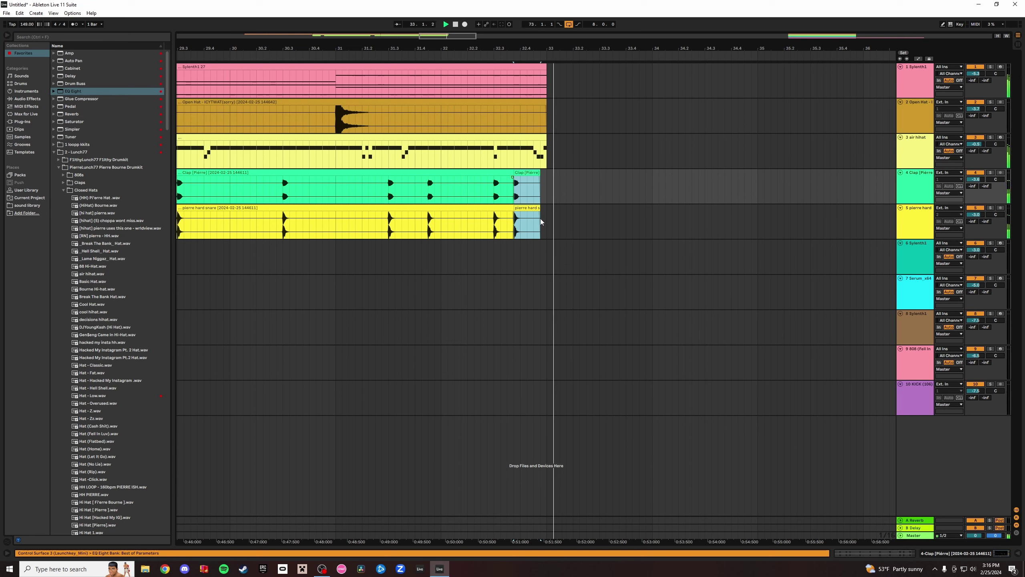
{"action": "left_click_drag", "start_coordinate": [552, 208], "coordinate": [520, 208]}
{"action": "left_click", "coordinate": [510, 174]}
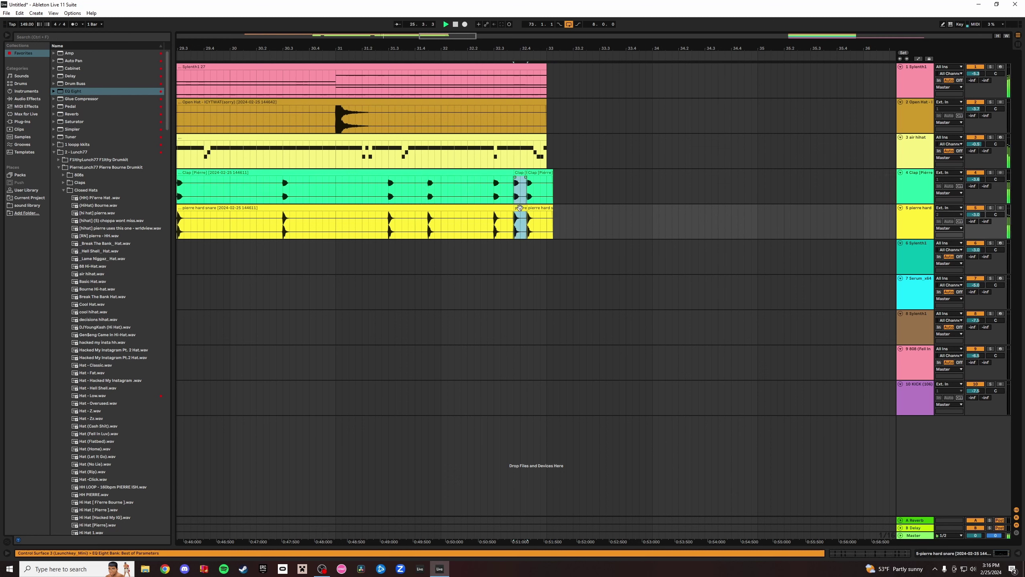
{"action": "left_click", "coordinate": [554, 180]}
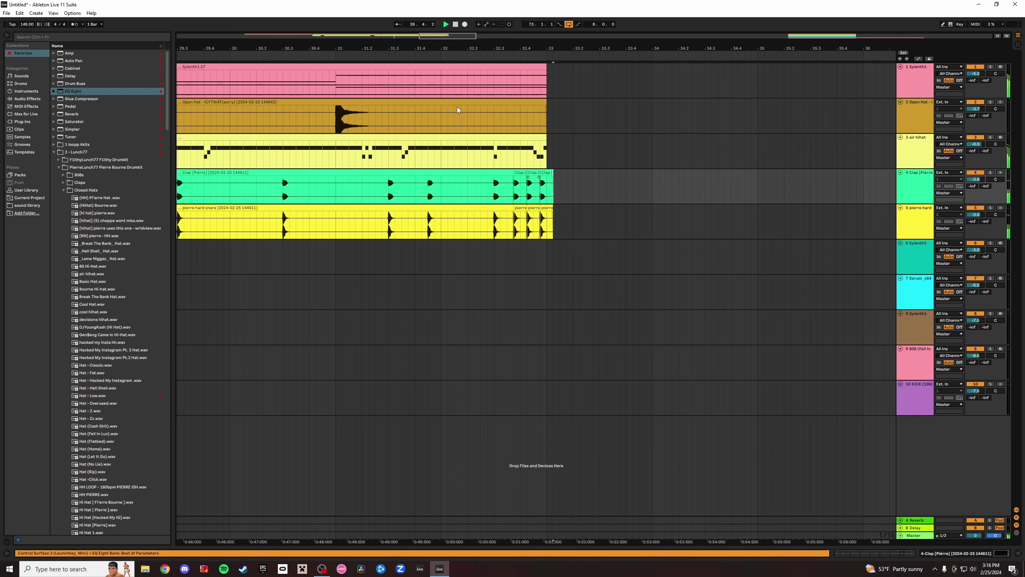
{"action": "left_click", "coordinate": [400, 56]}
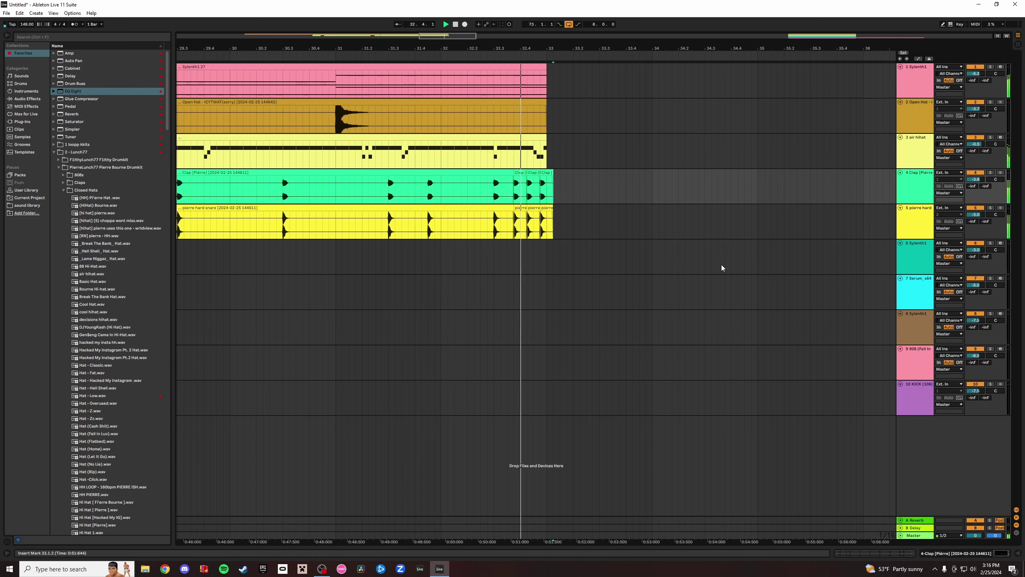
{"action": "left_click", "coordinate": [405, 51]}
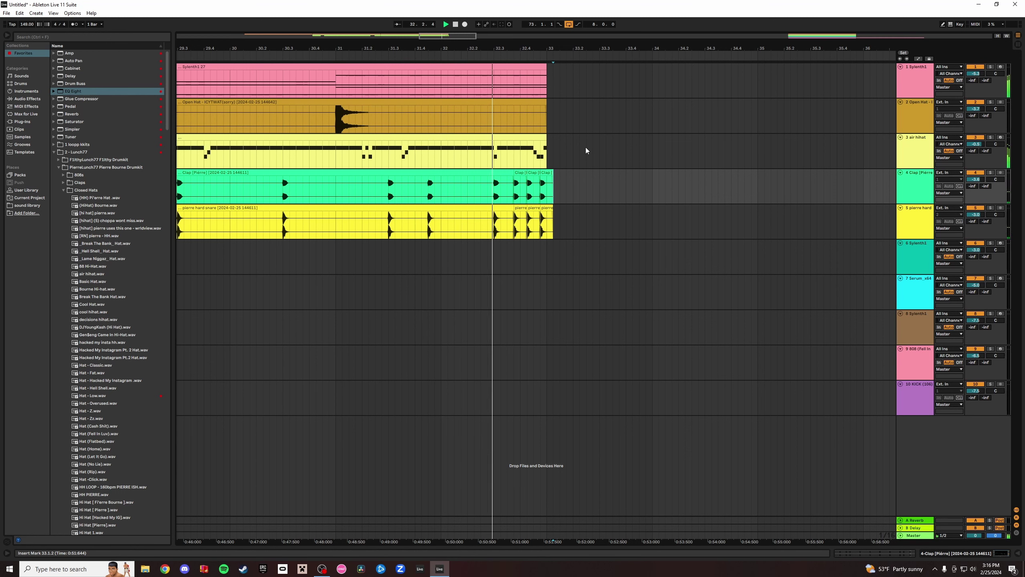
Shift the middle clap and snare hit of the fill a sixteenth later to 32.4.3 and extend the preceding clips to meet it.
{"action": "left_click", "coordinate": [533, 207], "text": "shift"}
{"action": "key", "text": "Right"}
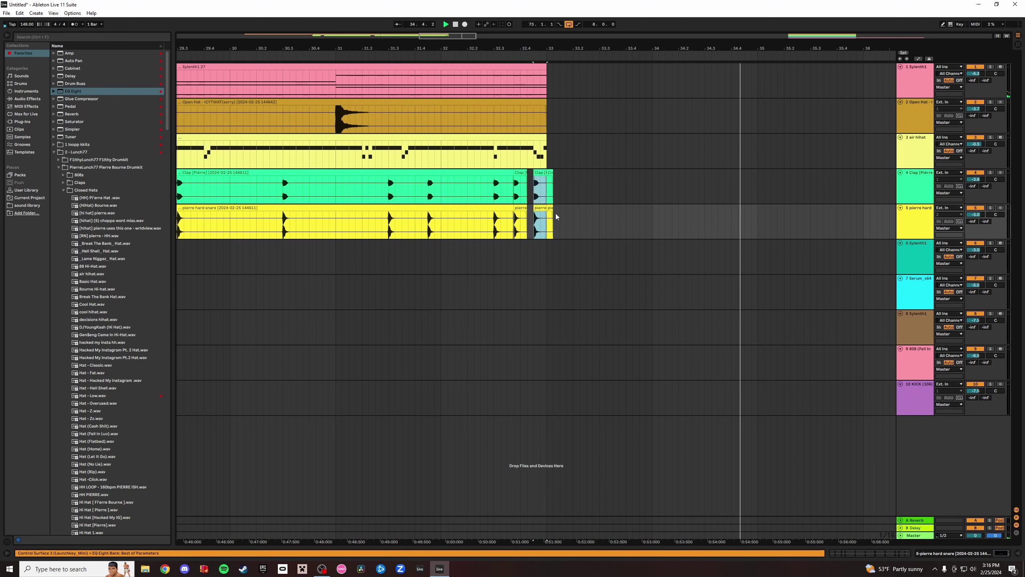
{"action": "left_click", "coordinate": [523, 173]}
{"action": "key", "text": "space"}
{"action": "left_click", "coordinate": [525, 208], "text": "shift"}
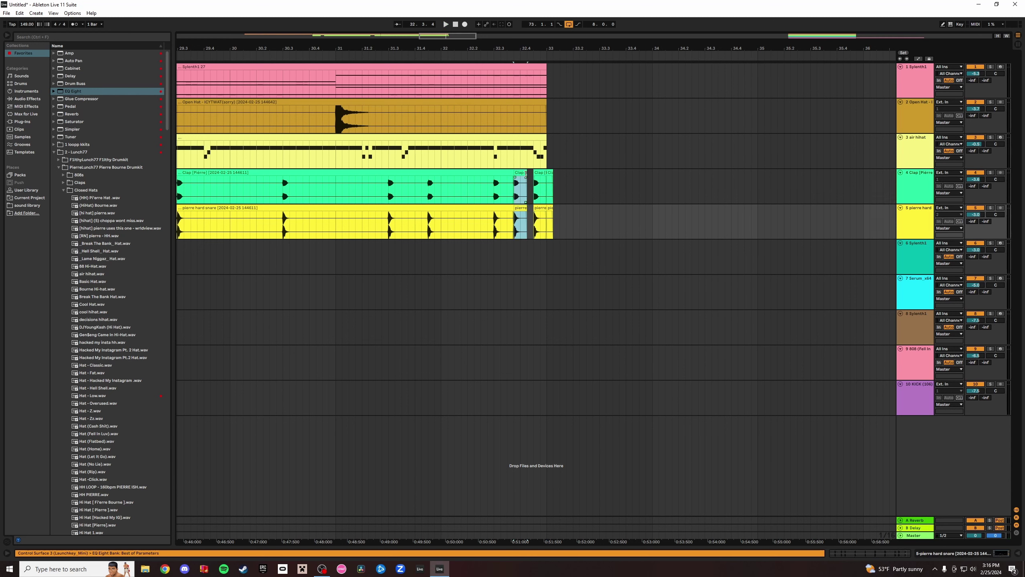
{"action": "left_click_drag", "start_coordinate": [526, 174], "coordinate": [531, 175]}
{"action": "left_click", "coordinate": [451, 67]}
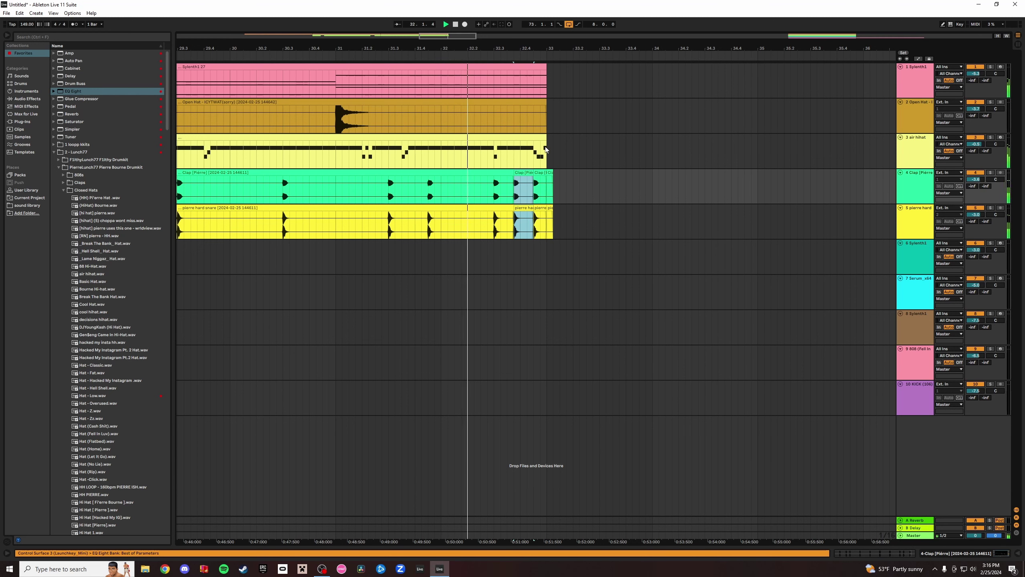
Duplicate the sixteenth-long clap and snare hit at 32.4.3 to 32.4.4, delete the overhang past bar 33 and play it back.
{"action": "left_click_drag", "start_coordinate": [541, 186], "coordinate": [537, 226]}
{"action": "key", "text": "ctrl+d"}
{"action": "key", "text": "space"}
{"action": "key", "text": "space"}
{"action": "left_click_drag", "start_coordinate": [572, 188], "coordinate": [548, 218]}
{"action": "key", "text": "Delete"}
{"action": "left_click", "coordinate": [339, 58]}
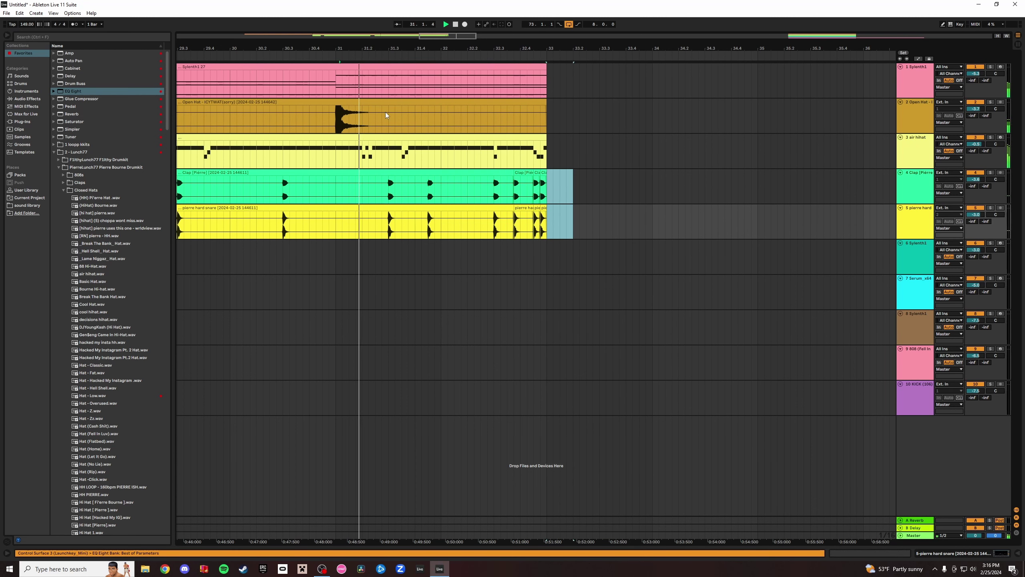
{"action": "left_click", "coordinate": [359, 57]}
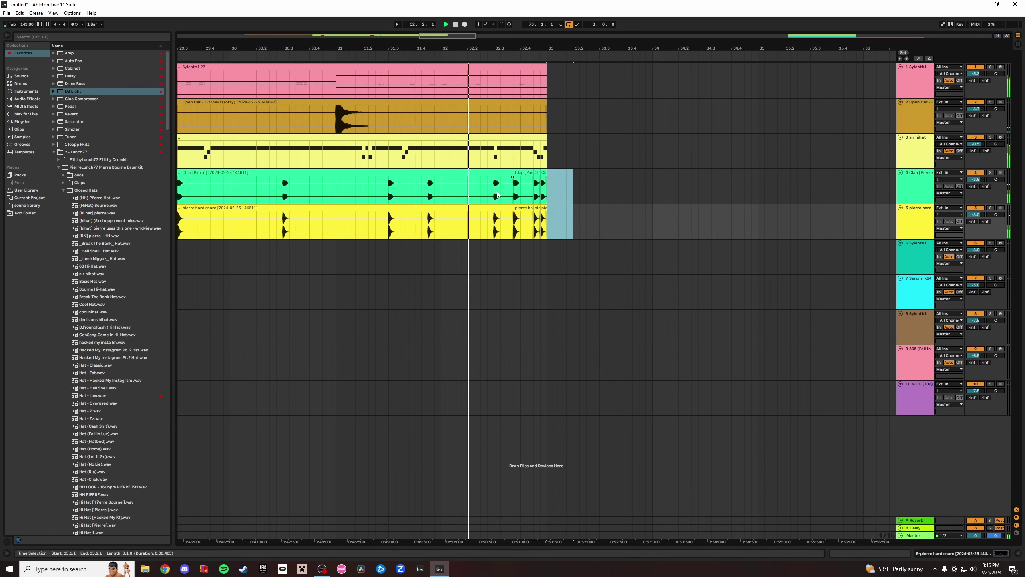
Try removing the first two clap hits and the last snare hit from the fill before bar 33 and play it.
{"action": "left_click", "coordinate": [513, 197]}
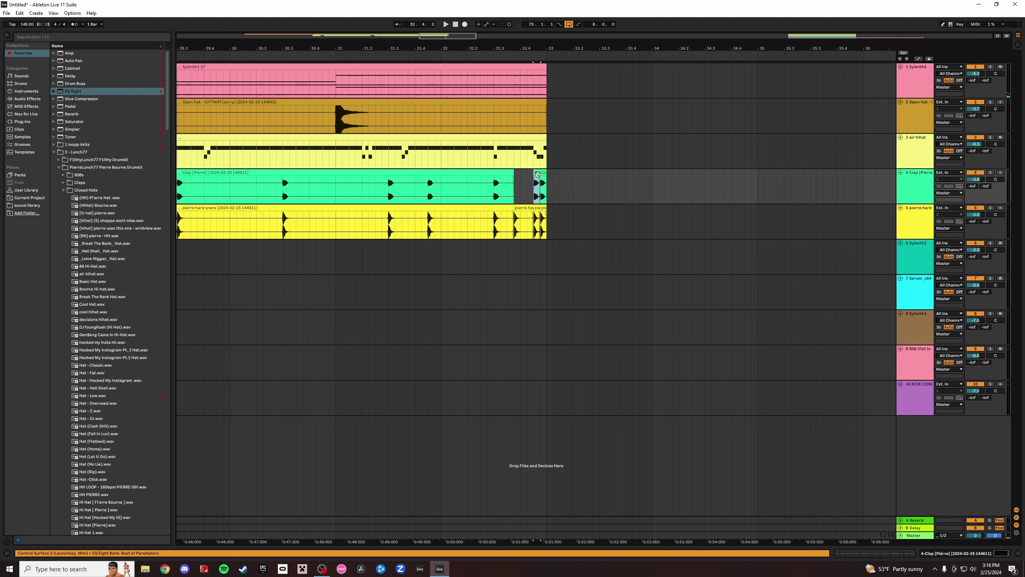
{"action": "key", "text": "Delete"}
{"action": "left_click", "coordinate": [543, 208]}
{"action": "key", "text": "Delete"}
{"action": "left_click", "coordinate": [427, 51]}
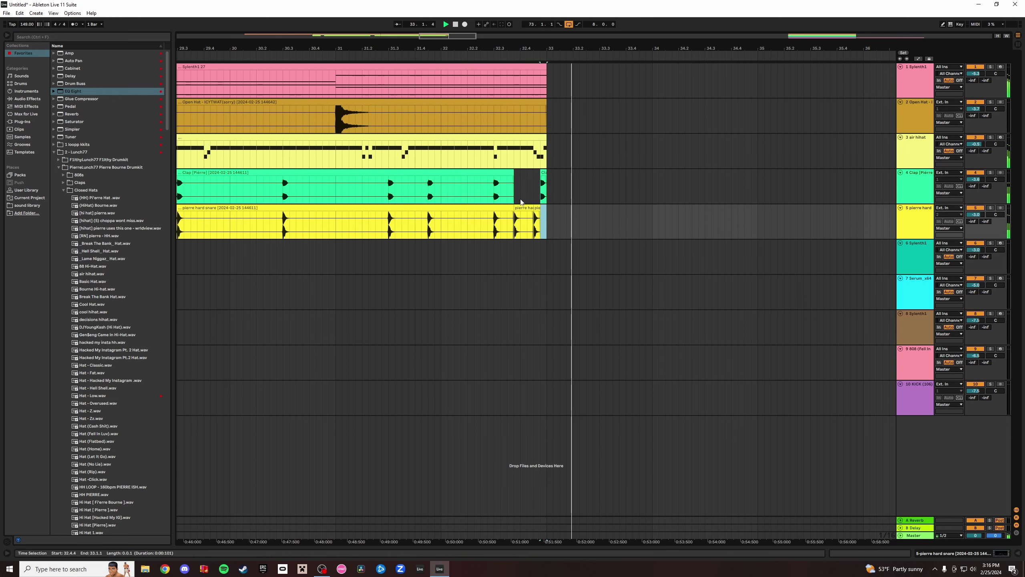
{"action": "key", "text": "space"}
{"action": "key", "text": "space"}
Undo the clap and snare removals in the fill, retrying without the last snare hit, and play the restored version.
{"action": "key", "text": "ctrl+z"}
{"action": "key", "text": "ctrl+z"}
{"action": "left_click", "coordinate": [544, 207]}
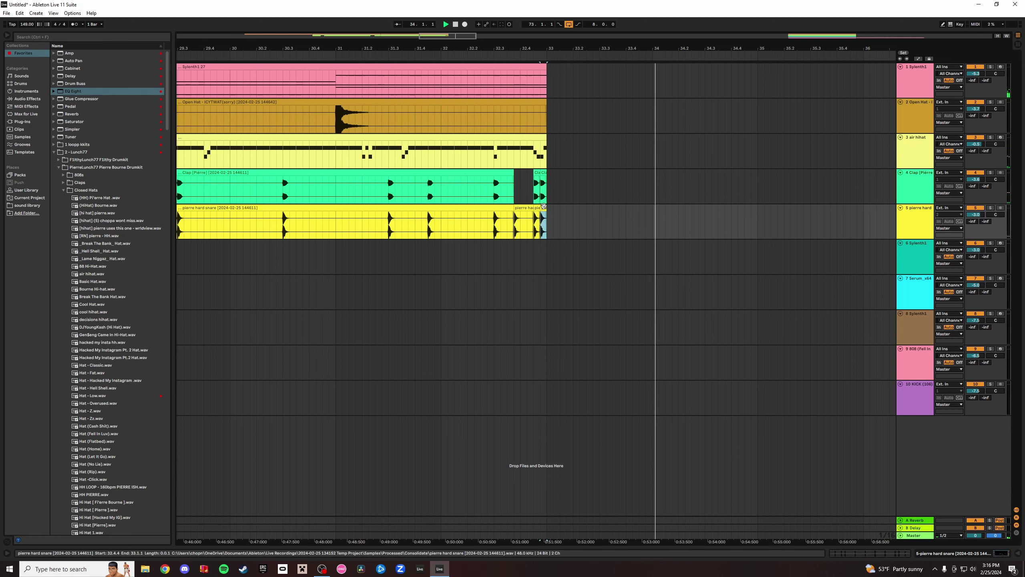
{"action": "key", "text": "Delete"}
{"action": "left_click", "coordinate": [442, 56]}
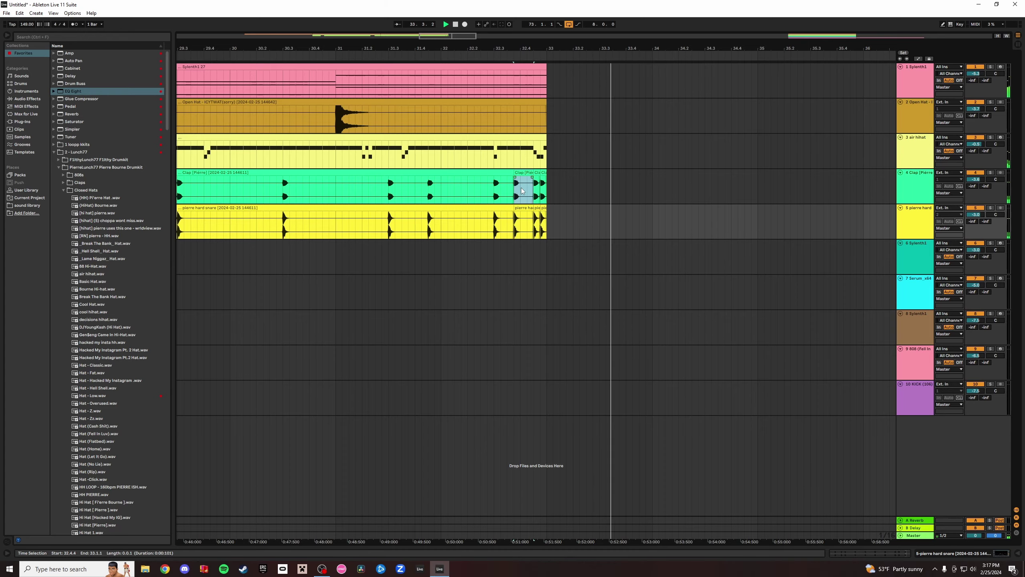
{"action": "key", "text": "ctrl+z"}
{"action": "left_click", "coordinate": [429, 53]}
{"action": "left_click_drag", "start_coordinate": [454, 49], "coordinate": [455, 12]}
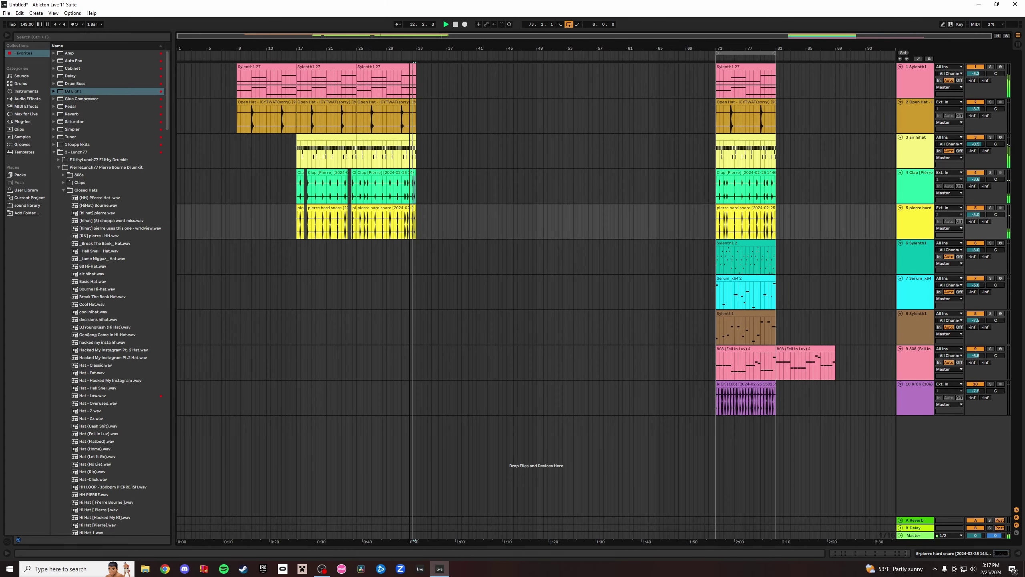
Move the 808 and kick tracks up so they sit directly below the hard snare track.
{"action": "left_click", "coordinate": [766, 83]}
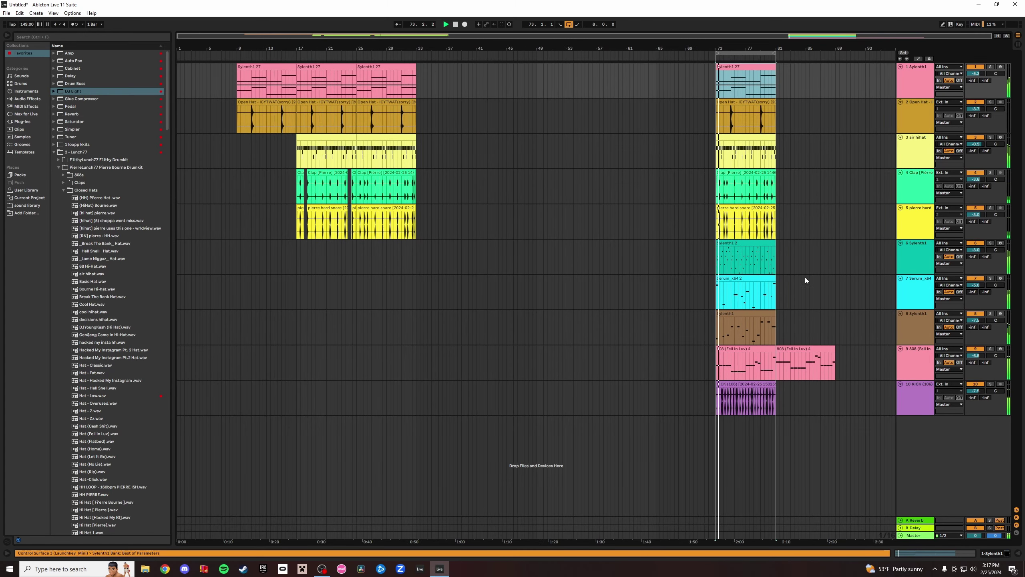
{"action": "left_click", "coordinate": [911, 360]}
{"action": "left_click", "coordinate": [913, 332]}
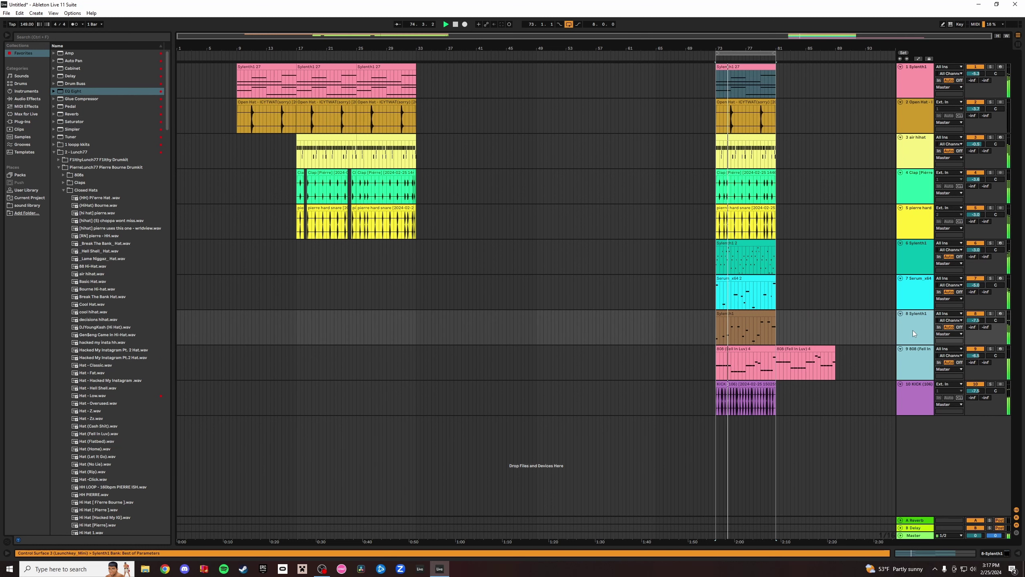
{"action": "left_click", "coordinate": [909, 361]}
{"action": "left_click", "coordinate": [917, 389], "text": "shift"}
{"action": "left_click_drag", "start_coordinate": [917, 382], "coordinate": [751, 246]}
Copy the bar 73 loop clips of tracks 1 to 7 and paste them twice from bar 33 to fill up to bar 49.
{"action": "left_click", "coordinate": [750, 245]}
{"action": "left_click", "coordinate": [751, 279]}
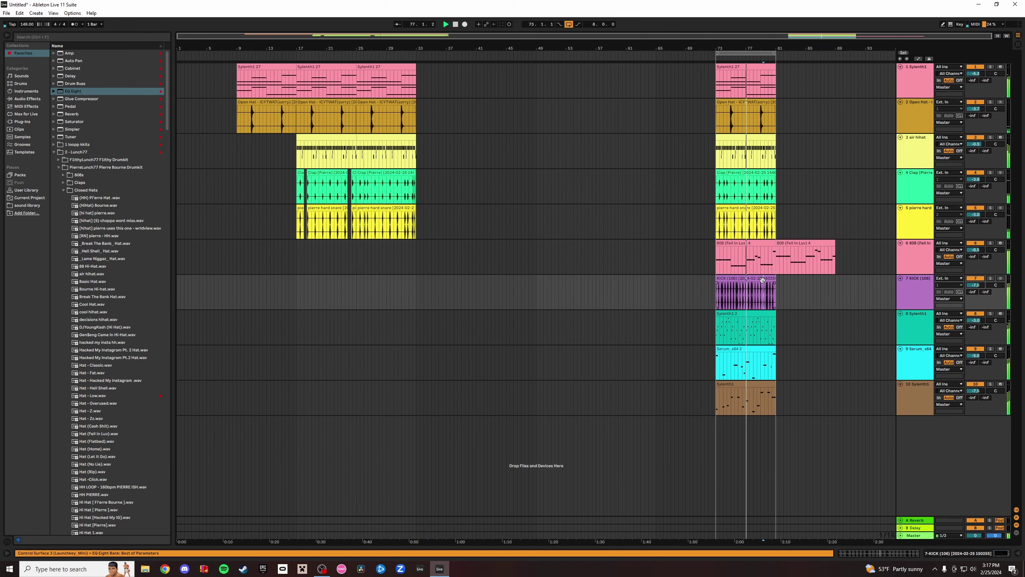
{"action": "left_click", "coordinate": [740, 66], "text": "shift"}
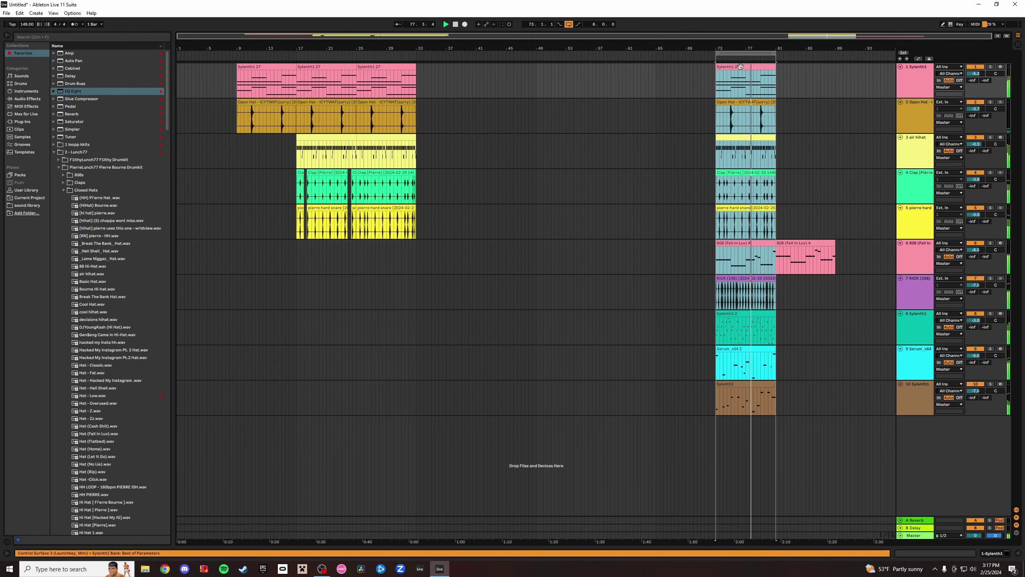
{"action": "left_click", "coordinate": [393, 54]}
{"action": "scroll", "coordinate": [415, 71], "scroll_direction": "up", "scroll_amount": 7}
{"action": "left_click", "coordinate": [426, 78]}
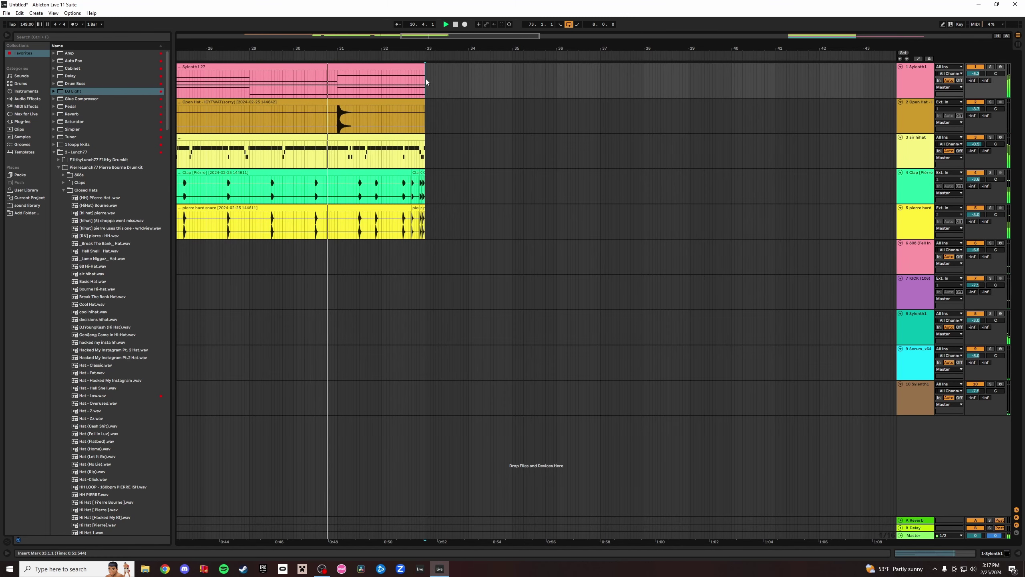
{"action": "key", "text": "ctrl+v"}
{"action": "key", "text": "ctrl+v"}
{"action": "scroll", "coordinate": [509, 54], "scroll_direction": "down", "scroll_amount": 7}
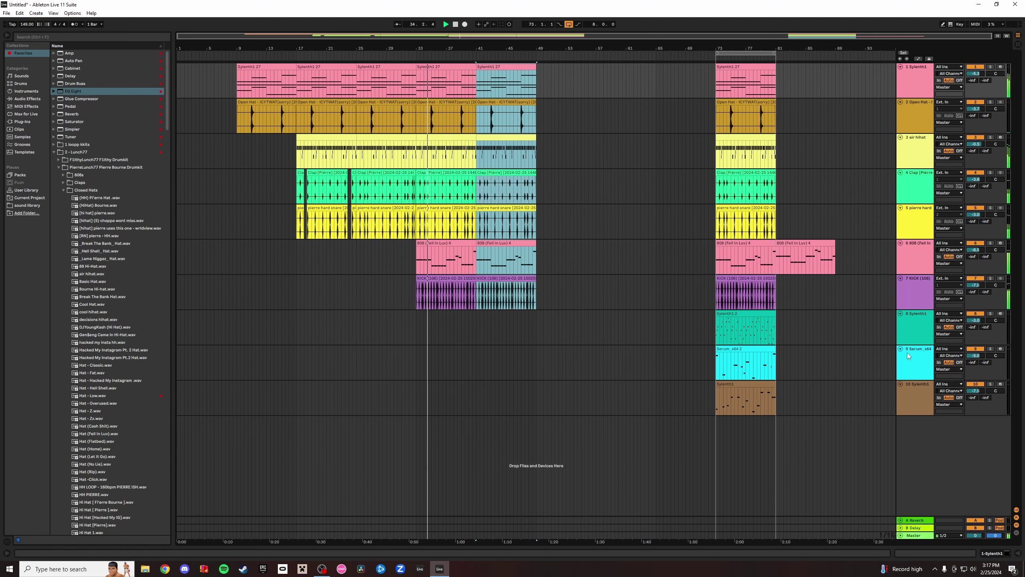
Move the teal Sylenth1 track above the 808 track and fill bars 33 to 49 with two copies of its clip.
{"action": "left_click", "coordinate": [753, 309]}
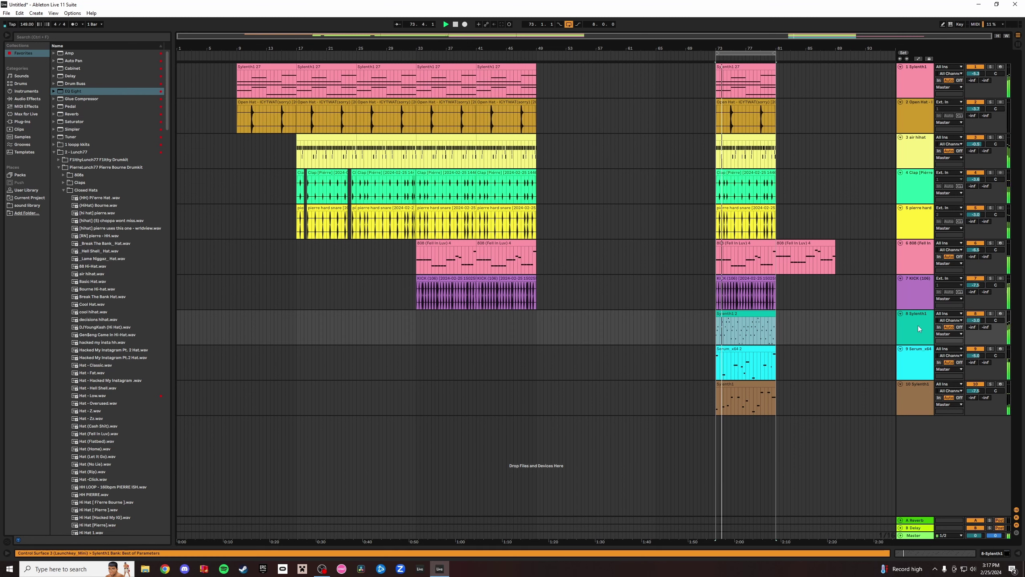
{"action": "left_click_drag", "start_coordinate": [918, 325], "coordinate": [923, 250]}
{"action": "left_click_drag", "start_coordinate": [814, 256], "coordinate": [755, 243]}
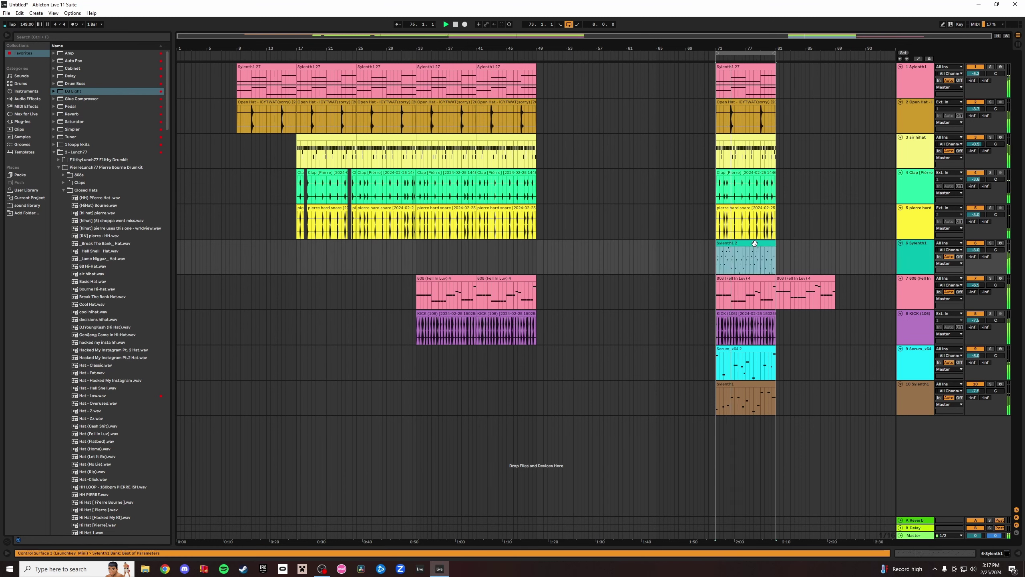
{"action": "scroll", "coordinate": [424, 251], "scroll_direction": "up", "scroll_amount": 5}
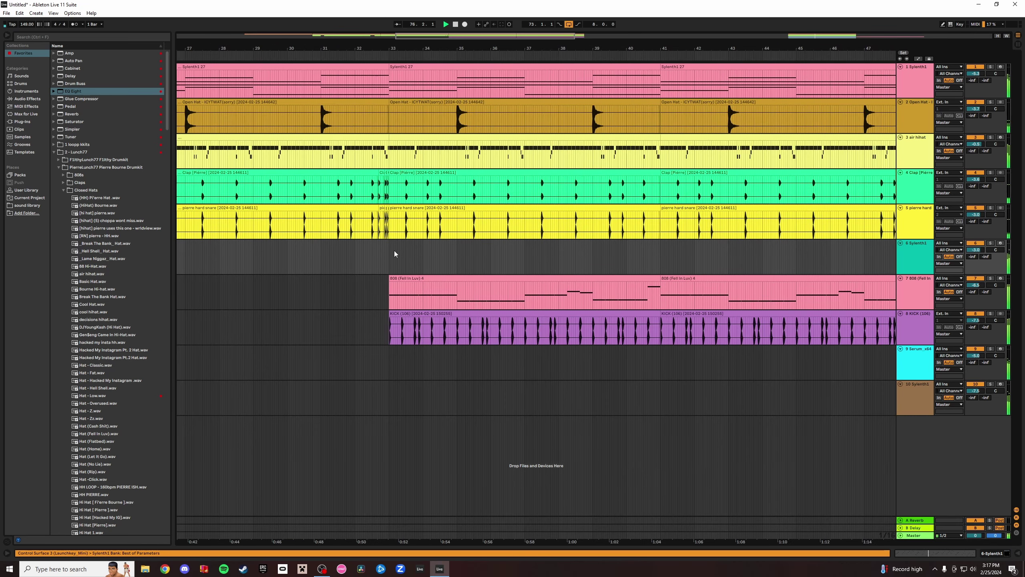
{"action": "key", "text": "ctrl+v"}
{"action": "left_click_drag", "start_coordinate": [391, 48], "coordinate": [394, 75]}
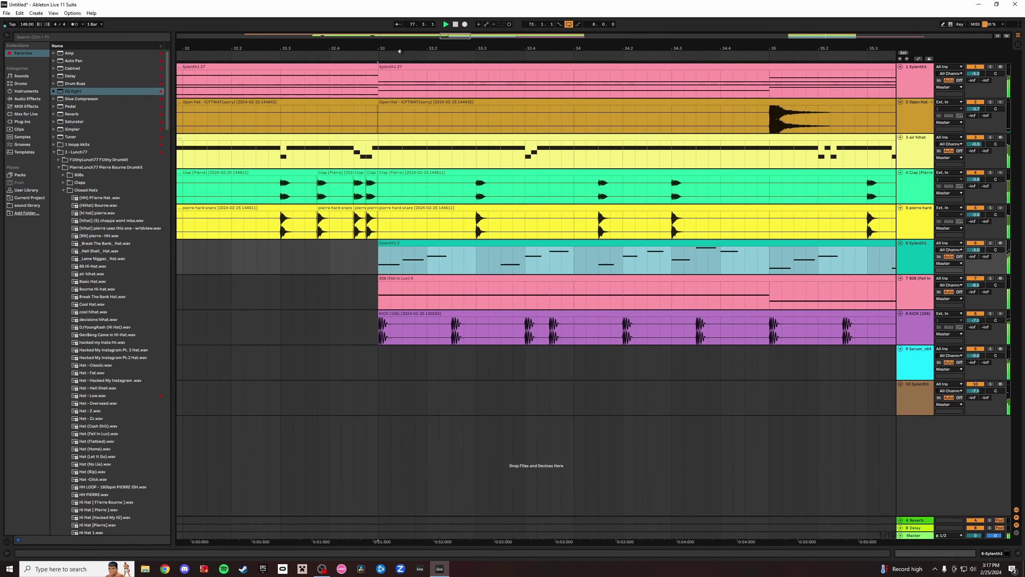
{"action": "key", "text": "ctrl+d"}
{"action": "key", "text": "space"}
{"action": "key", "text": "space"}
{"action": "left_click_drag", "start_coordinate": [473, 49], "coordinate": [470, 14]}
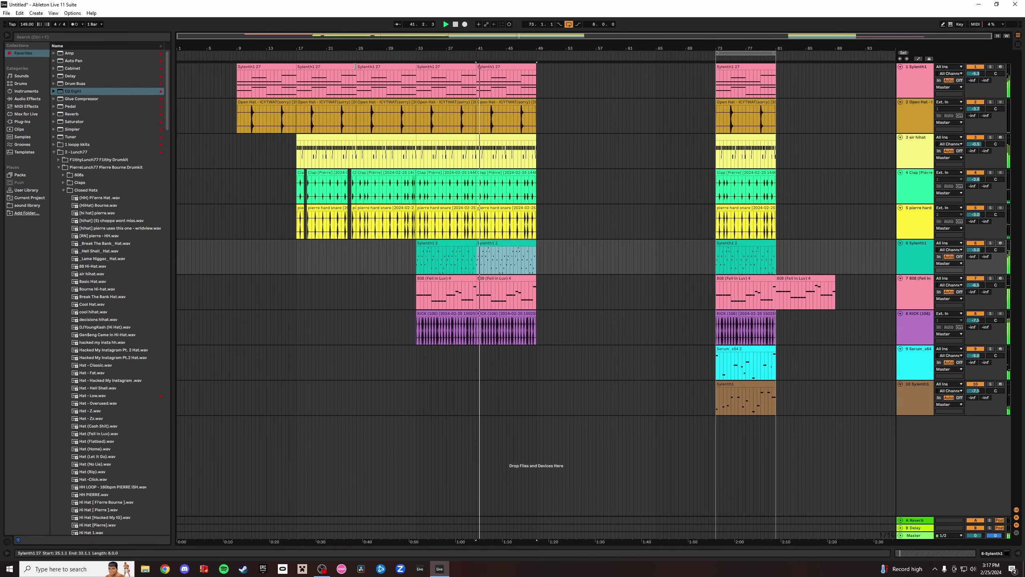
Play the arrangement from bar 9 and again from bar 17 to review the build-up.
{"action": "left_click", "coordinate": [259, 67]}
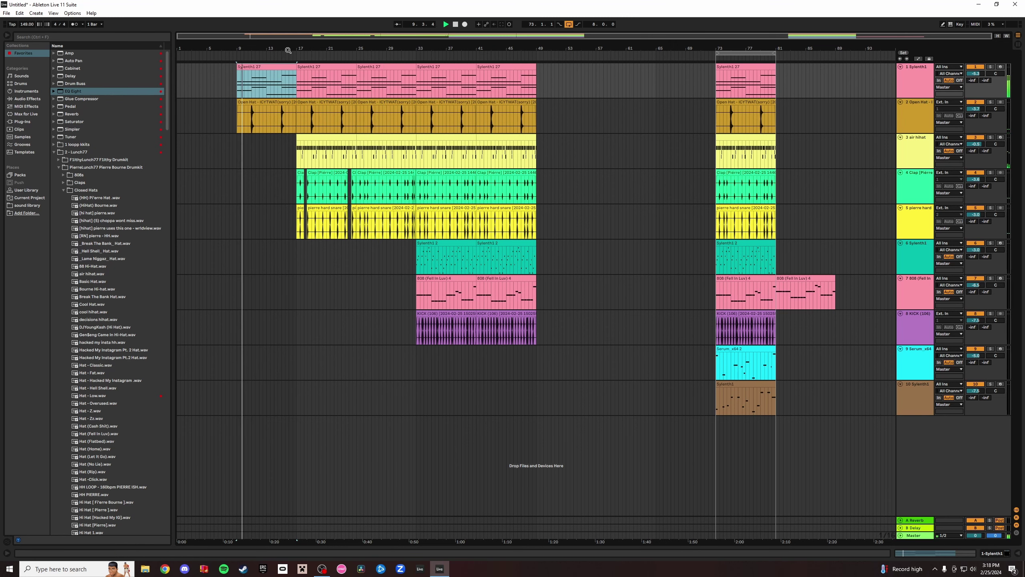
{"action": "left_click_drag", "start_coordinate": [292, 48], "coordinate": [435, 48]}
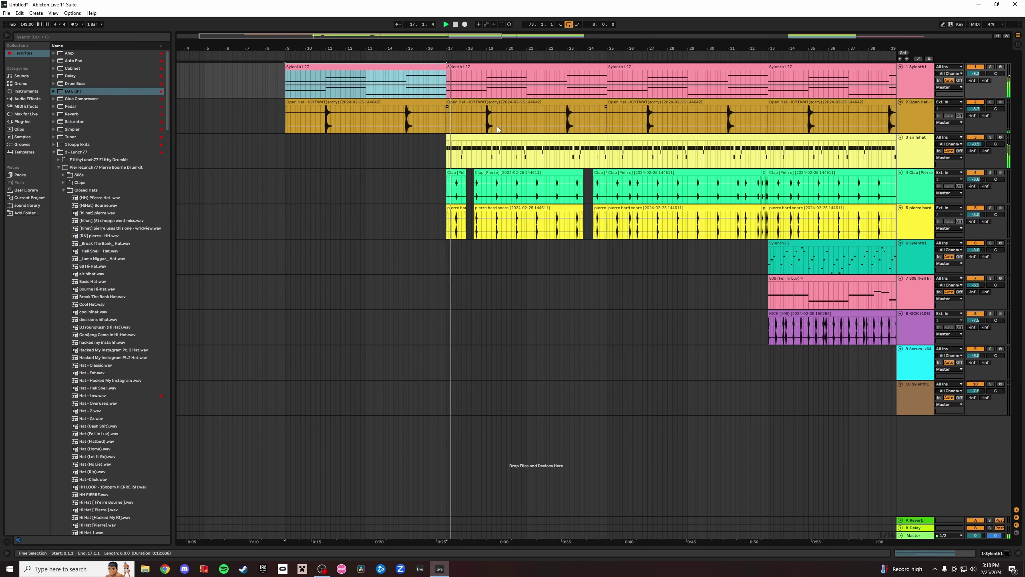
{"action": "left_click_drag", "start_coordinate": [574, 45], "coordinate": [344, 42]}
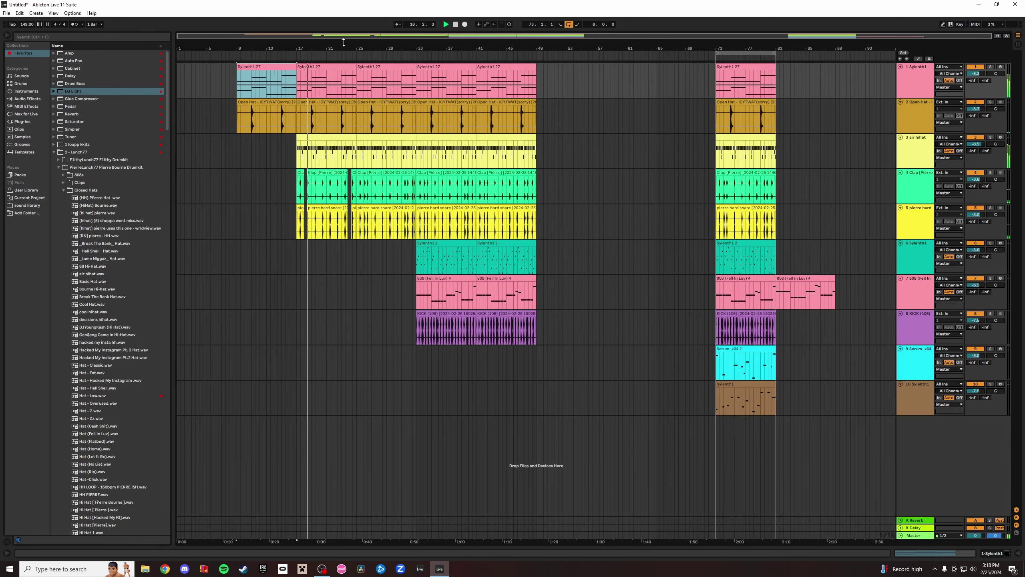
{"action": "left_click", "coordinate": [511, 67]}
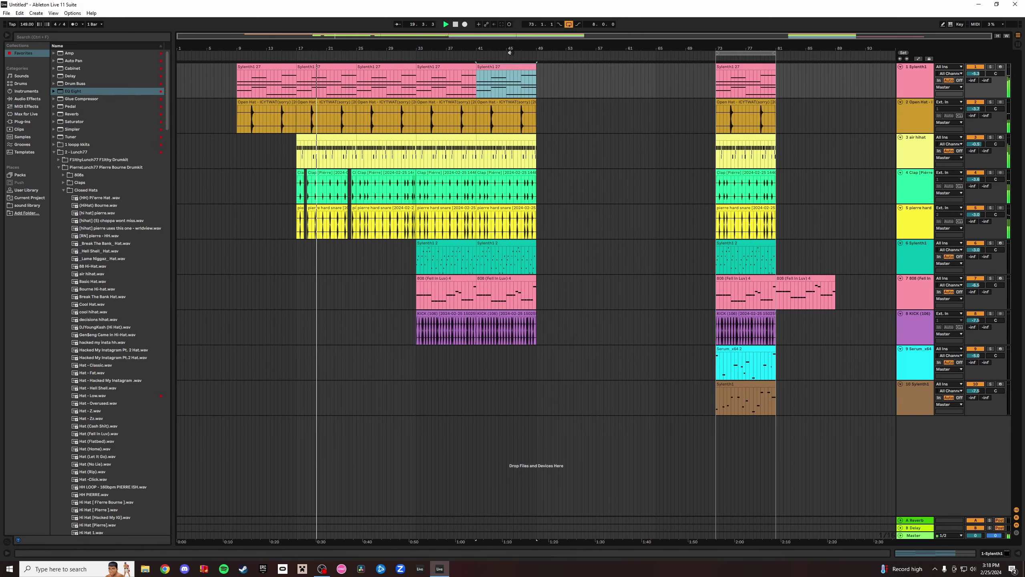
{"action": "mouse_move", "coordinate": [510, 52]}
{"action": "left_mouse_down"}
{"action": "mouse_move", "coordinate": [511, 81]}
{"action": "mouse_move", "coordinate": [508, 47]}
{"action": "left_mouse_up"}
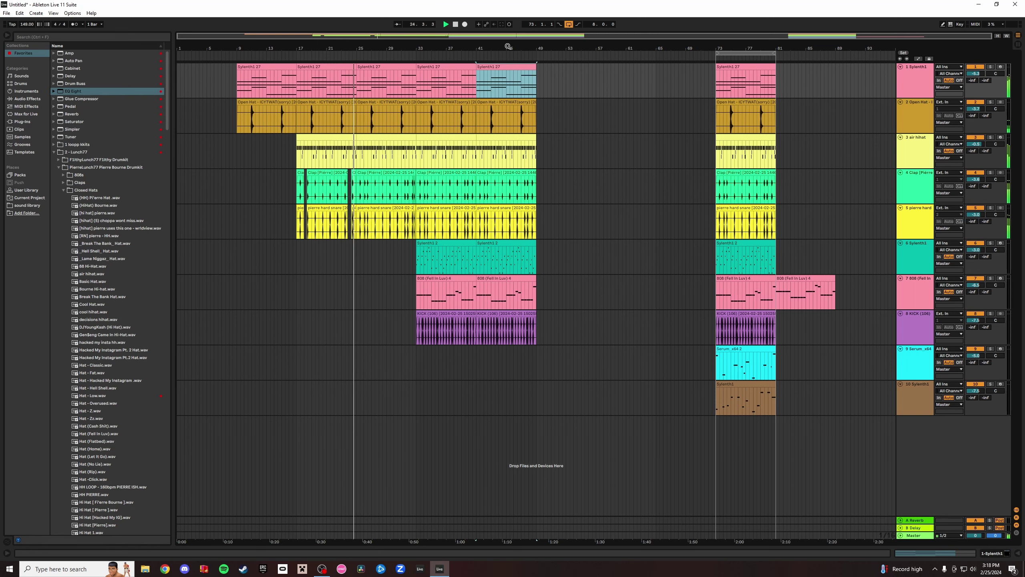
{"action": "left_click", "coordinate": [294, 57]}
Try deleting the clips on the first five tracks between bars 25 and 33.
{"action": "left_click_drag", "start_coordinate": [353, 48], "coordinate": [384, 67]}
{"action": "left_click", "coordinate": [384, 66]}
{"action": "left_click", "coordinate": [387, 207], "text": "shift"}
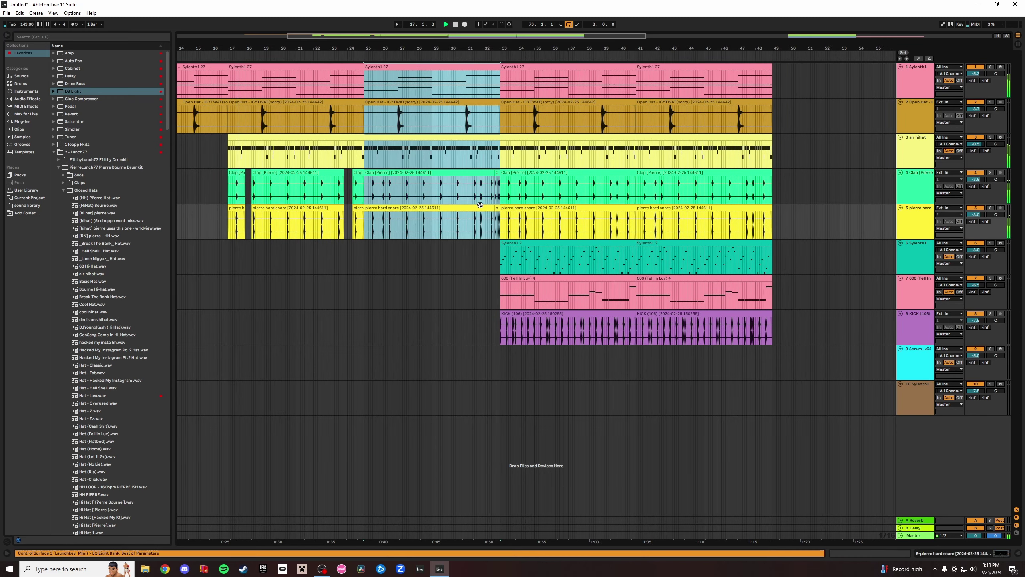
{"action": "key", "text": "z"}
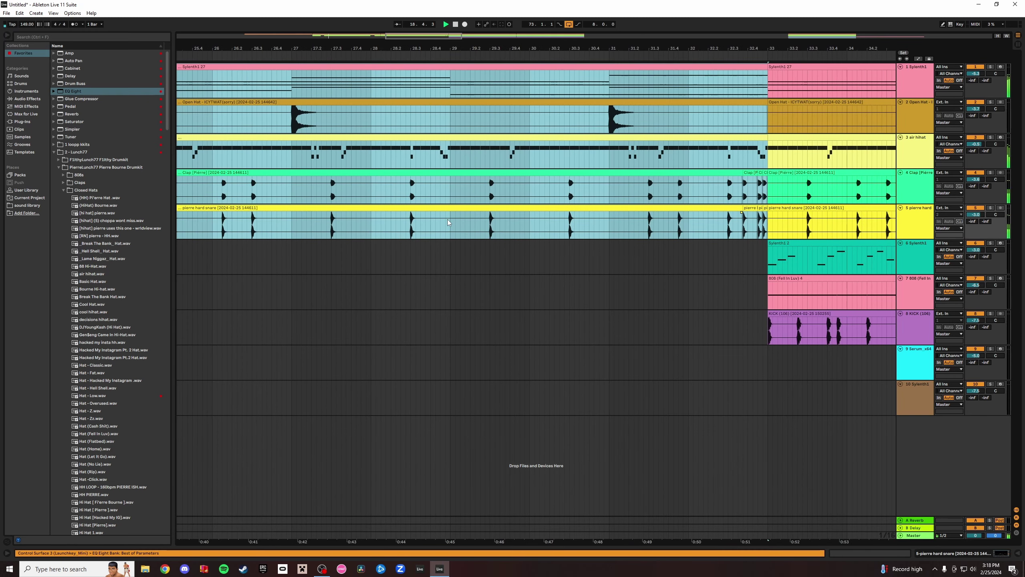
{"action": "left_click_drag", "start_coordinate": [448, 221], "coordinate": [767, 77]}
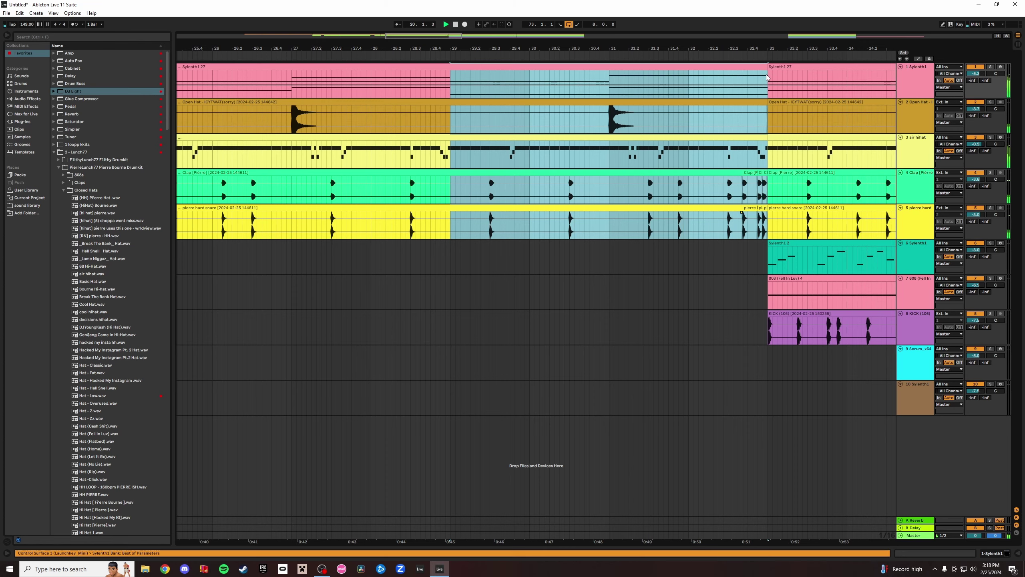
{"action": "left_click_drag", "start_coordinate": [493, 45], "coordinate": [651, 44]}
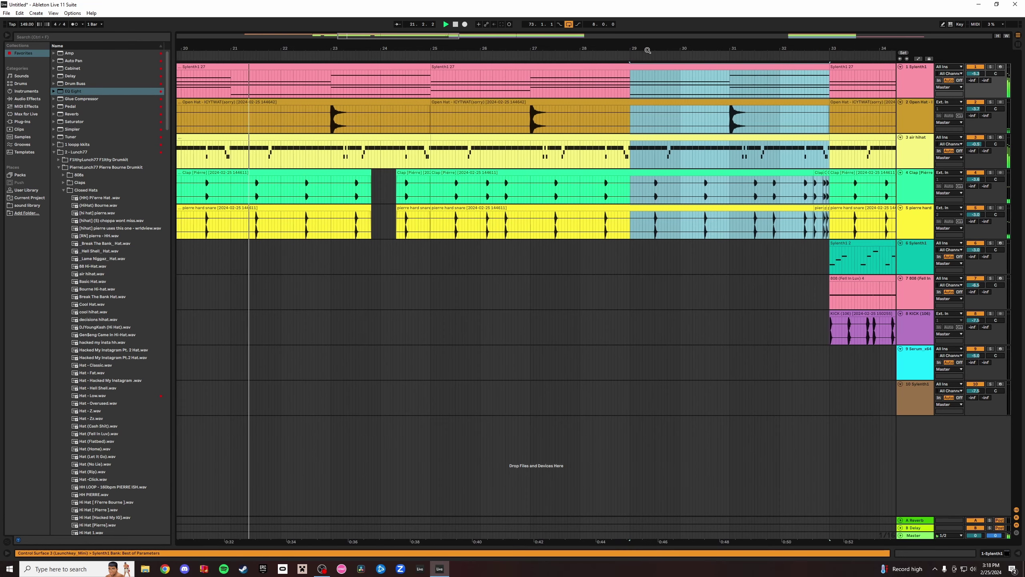
{"action": "left_click", "coordinate": [432, 81], "text": "shift"}
{"action": "key", "text": "Delete"}
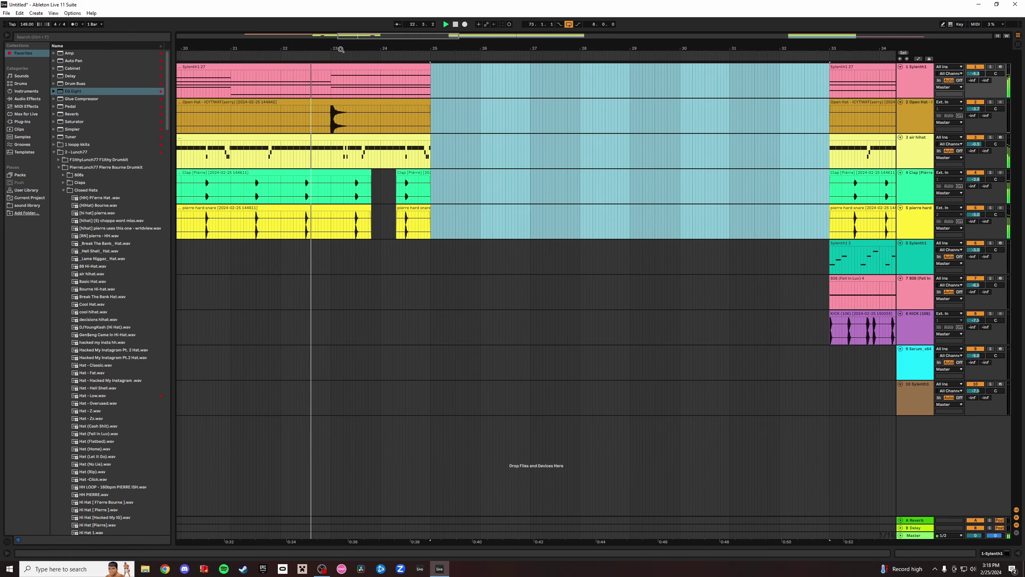
Play from bar 17 and restore the deleted clips between bars 25 and 33.
{"action": "mouse_move", "coordinate": [340, 47]}
{"action": "left_mouse_down"}
{"action": "mouse_move", "coordinate": [367, 25]}
{"action": "mouse_move", "coordinate": [316, 92]}
{"action": "left_mouse_up"}
{"action": "left_click", "coordinate": [298, 60]}
{"action": "left_click", "coordinate": [417, 188]}
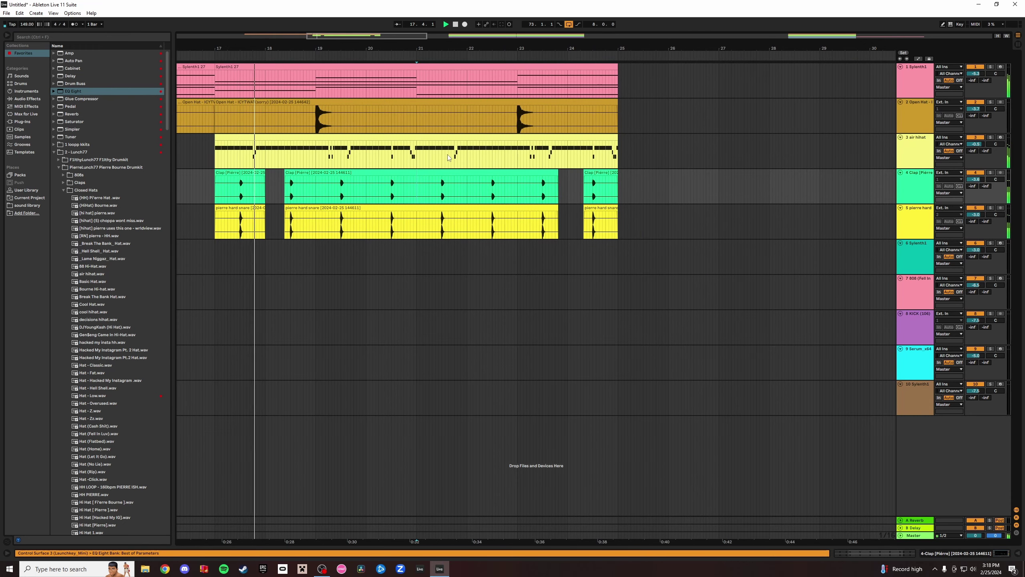
{"action": "key", "text": "ctrl+d"}
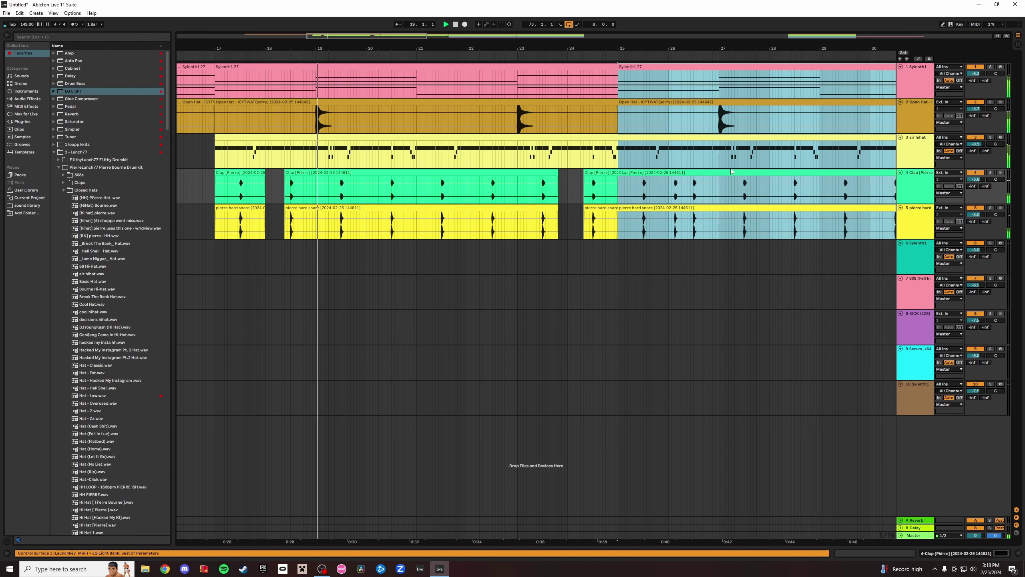
Try pasting the four bars ending in the clap and snare fill over bars 17 to 21, and undo the paste.
{"action": "left_click", "coordinate": [374, 64]}
{"action": "key", "text": "ctrl+v"}
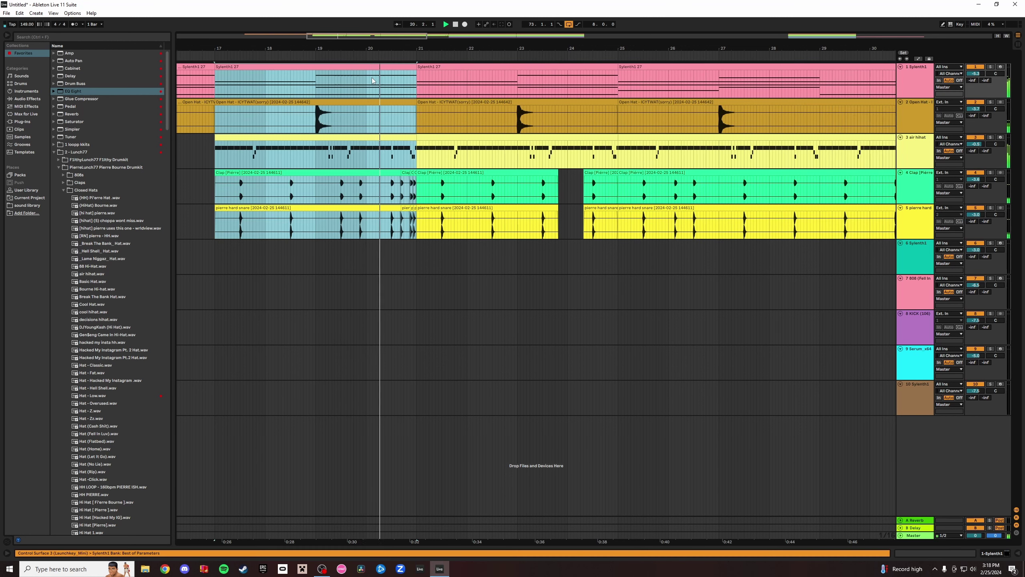
{"action": "key", "text": "ctrl+z"}
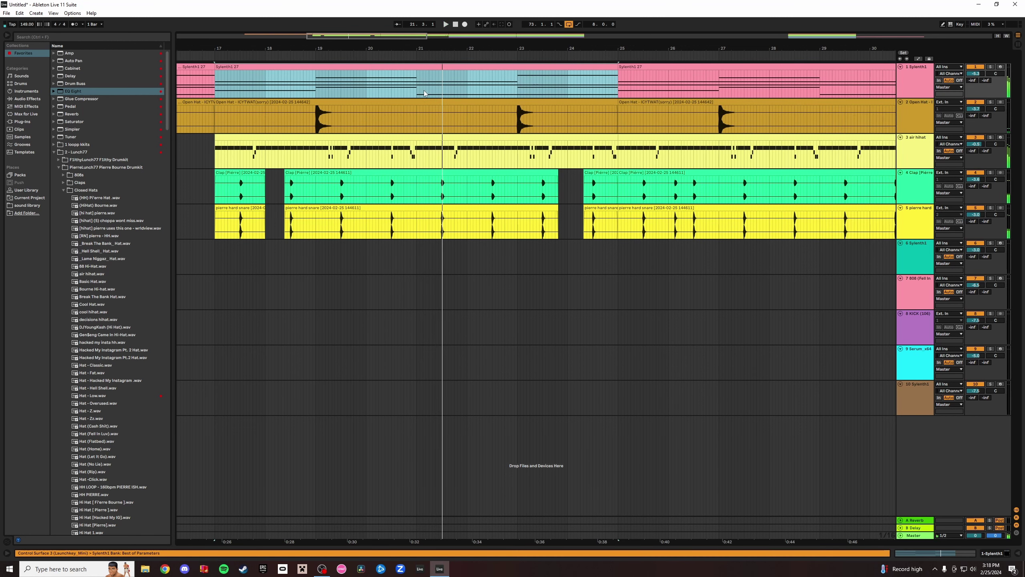
Paste the four copied bars with the clap and snare fill over bars 21 to 25 on the first five tracks.
{"action": "left_click", "coordinate": [417, 89]}
{"action": "key", "text": "space"}
{"action": "key", "text": "ctrl+v"}
{"action": "key", "text": "space"}
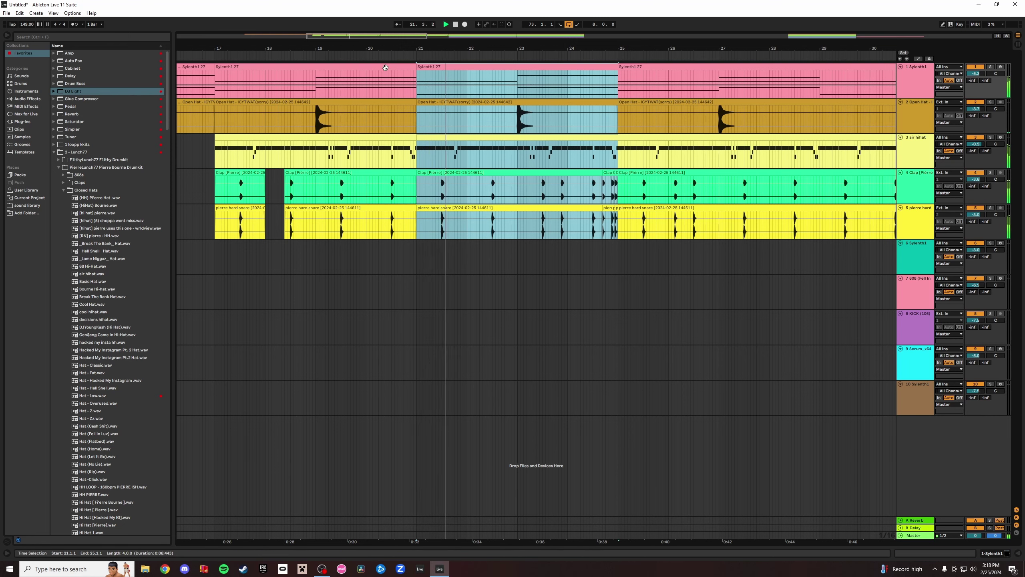
Play the arrangement from bar 9 and again from bar 17 to review the sections leading to the fill.
{"action": "left_click", "coordinate": [374, 64]}
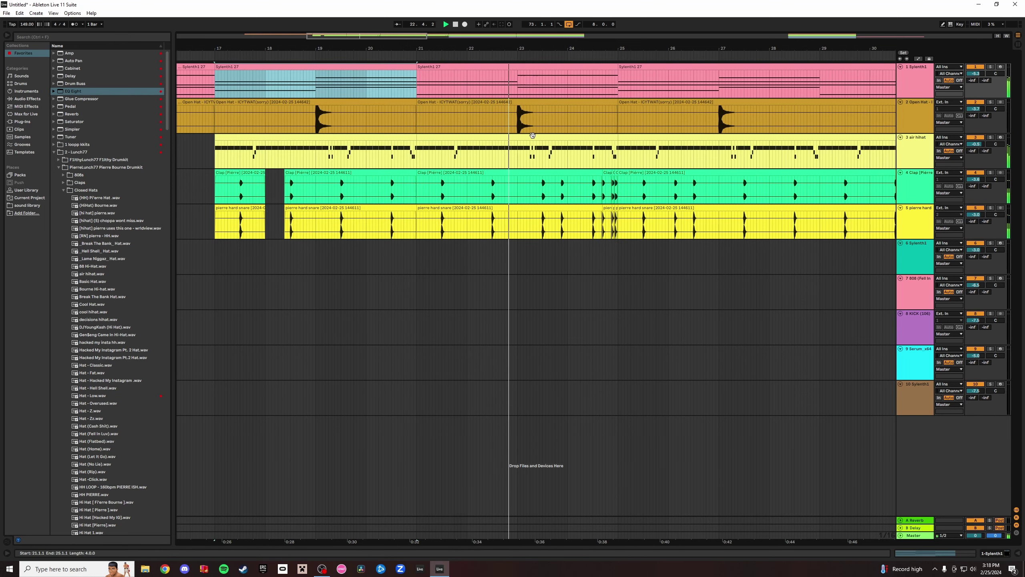
{"action": "left_click_drag", "start_coordinate": [516, 50], "coordinate": [514, 49]}
{"action": "left_click", "coordinate": [358, 66]}
{"action": "key", "text": "space"}
{"action": "key", "text": "space"}
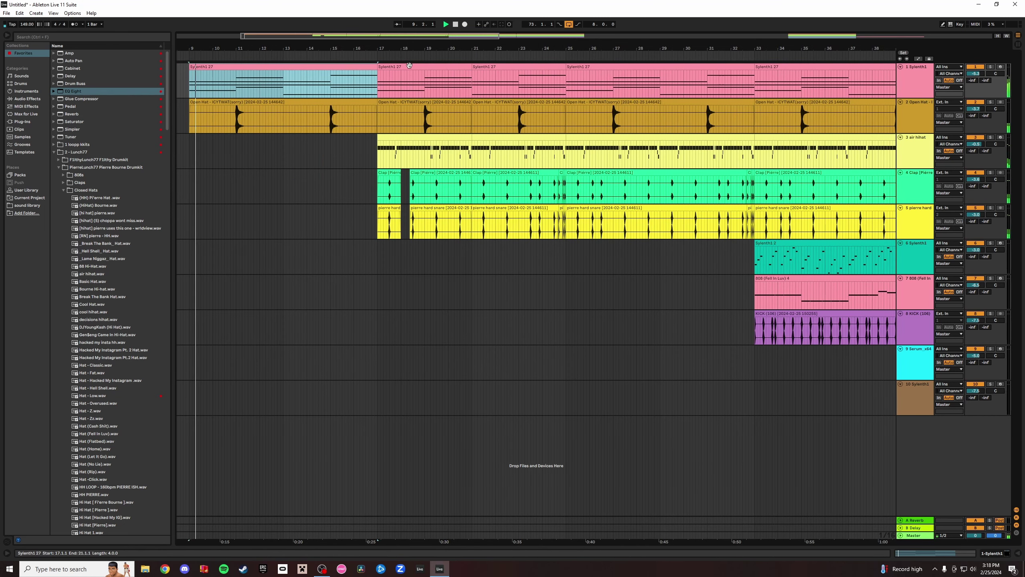
{"action": "left_click", "coordinate": [408, 66]}
{"action": "key", "text": "space"}
{"action": "key", "text": "space"}
Delete the clips on the first five tracks between bars 25 and 33.
{"action": "left_click", "coordinate": [668, 66]}
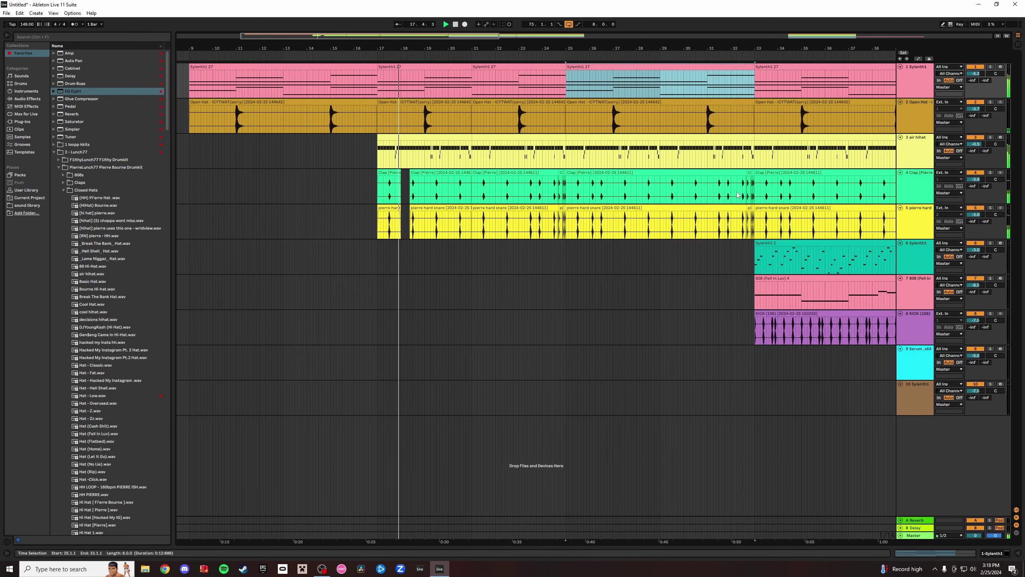
{"action": "left_click_drag", "start_coordinate": [744, 48], "coordinate": [746, 201]}
{"action": "left_click", "coordinate": [851, 205], "text": "shift"}
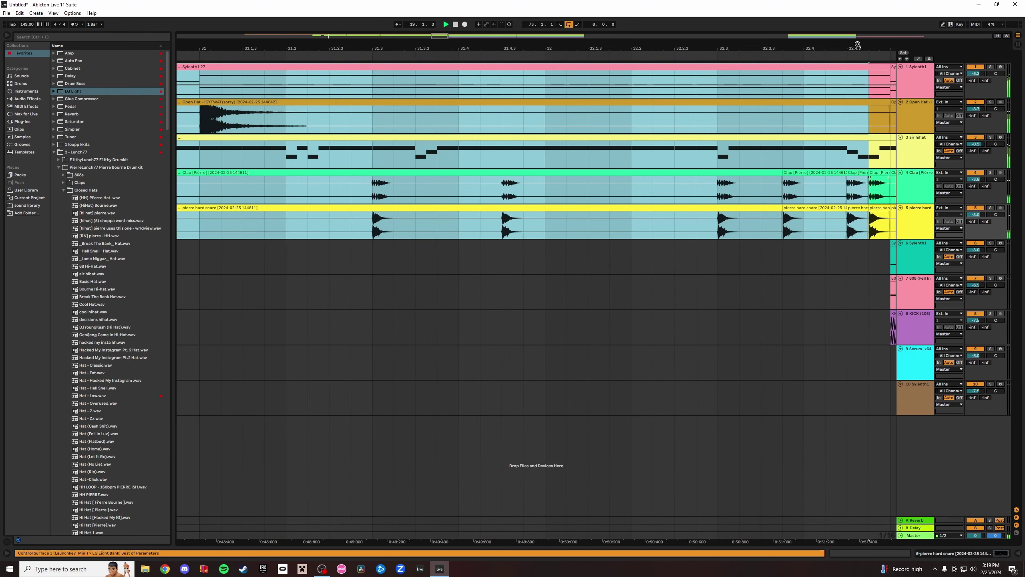
{"action": "left_click", "coordinate": [700, 208], "text": "shift"}
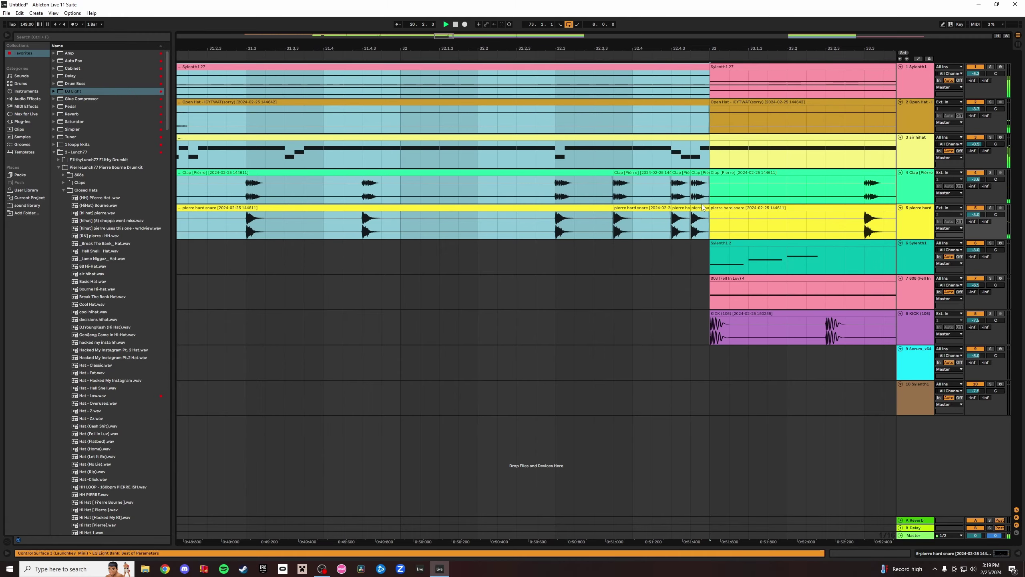
{"action": "key", "text": "Delete"}
Move the clips on the first eight tracks from bars 33 to 49 back to start at bar 25.
{"action": "left_click", "coordinate": [758, 67]}
{"action": "left_click_drag", "start_coordinate": [756, 48], "coordinate": [756, 0]}
{"action": "left_click", "coordinate": [611, 327], "text": "shift"}
{"action": "left_click_drag", "start_coordinate": [339, 46], "coordinate": [338, 75]}
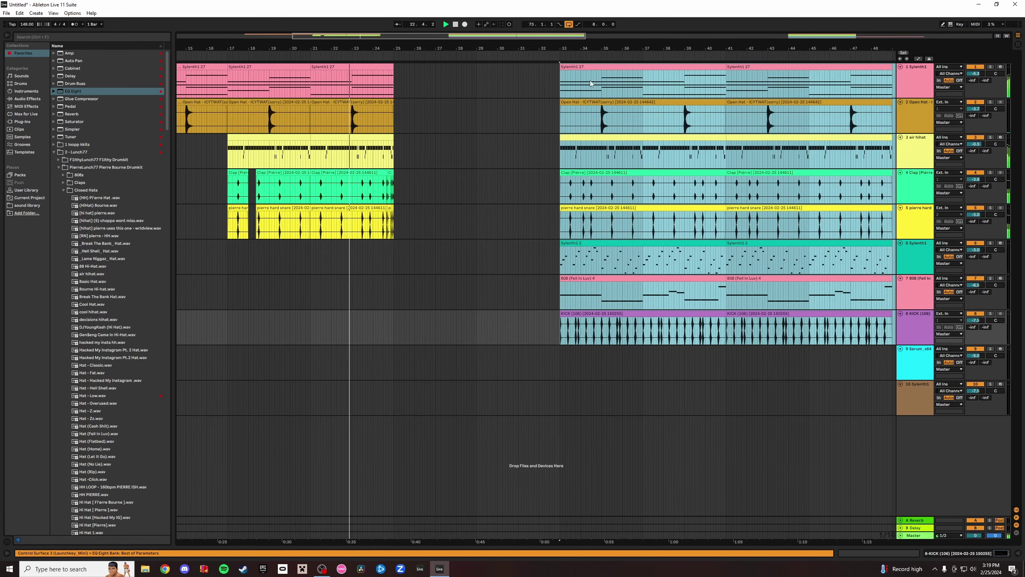
{"action": "left_click_drag", "start_coordinate": [590, 83], "coordinate": [424, 81]}
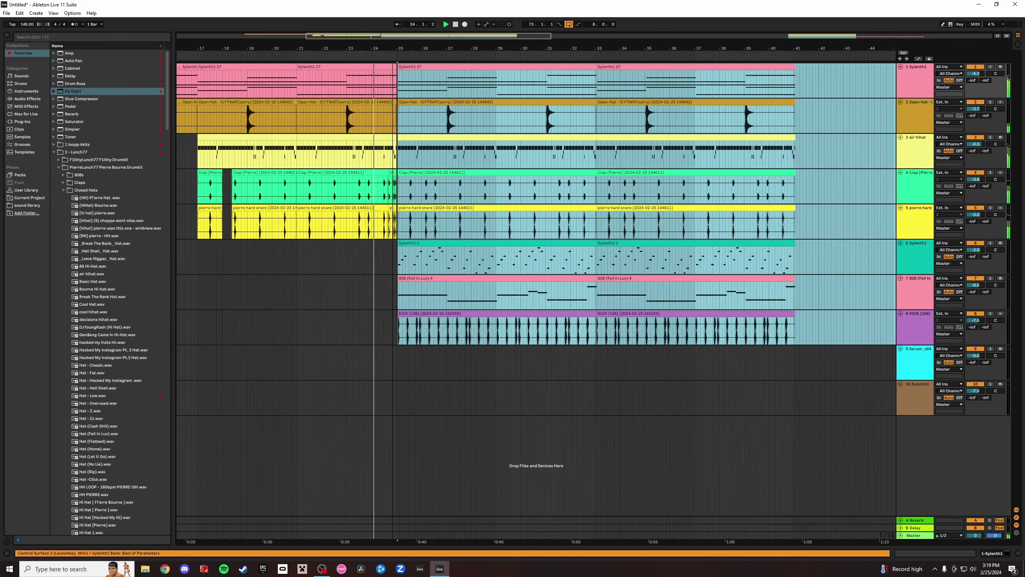
Play the arrangement from bar 9 and check the track levels in the mixer.
{"action": "left_click_drag", "start_coordinate": [391, 51], "coordinate": [424, 8]}
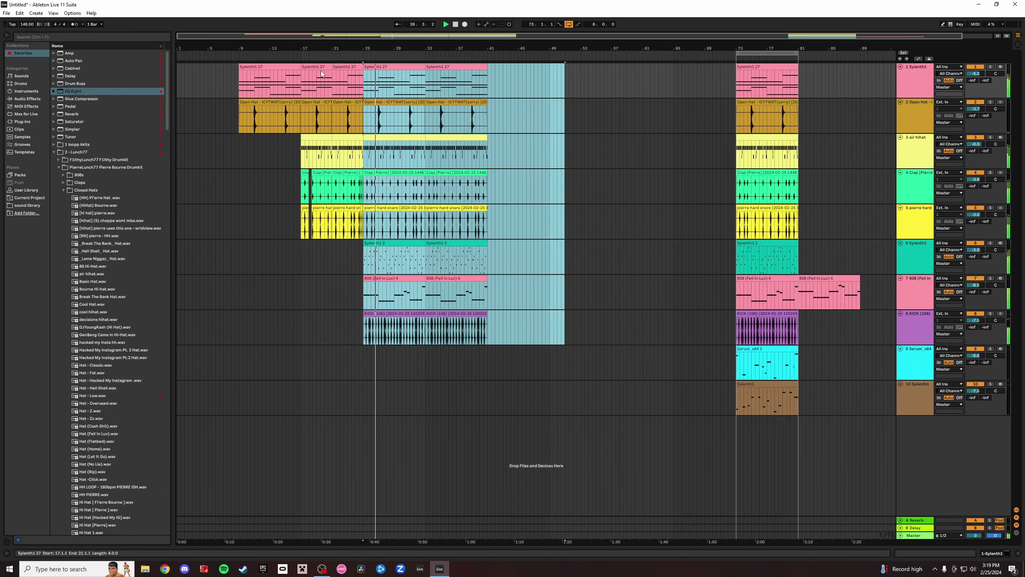
{"action": "left_click", "coordinate": [273, 66]}
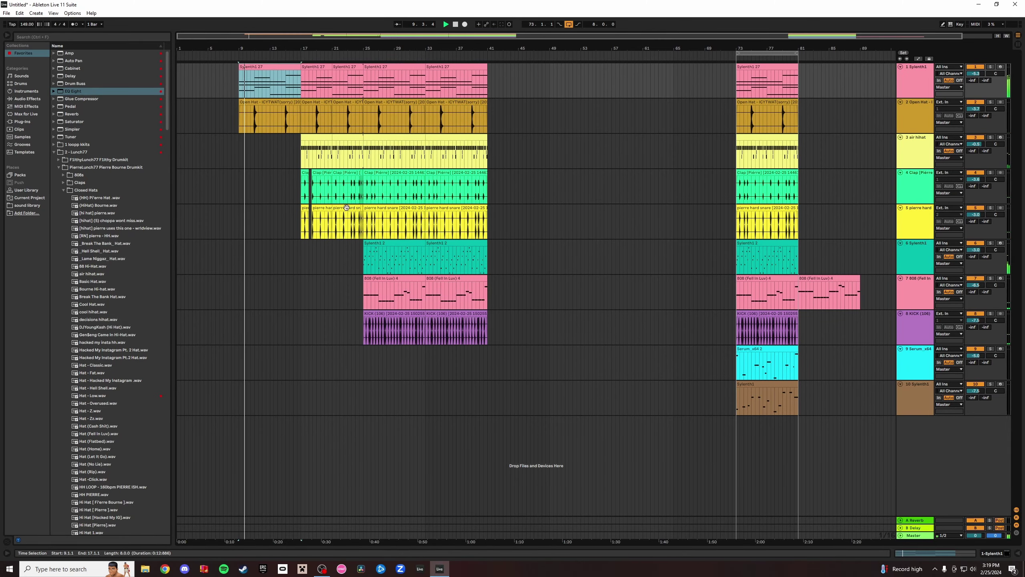
{"action": "left_click_drag", "start_coordinate": [360, 48], "coordinate": [360, 51]}
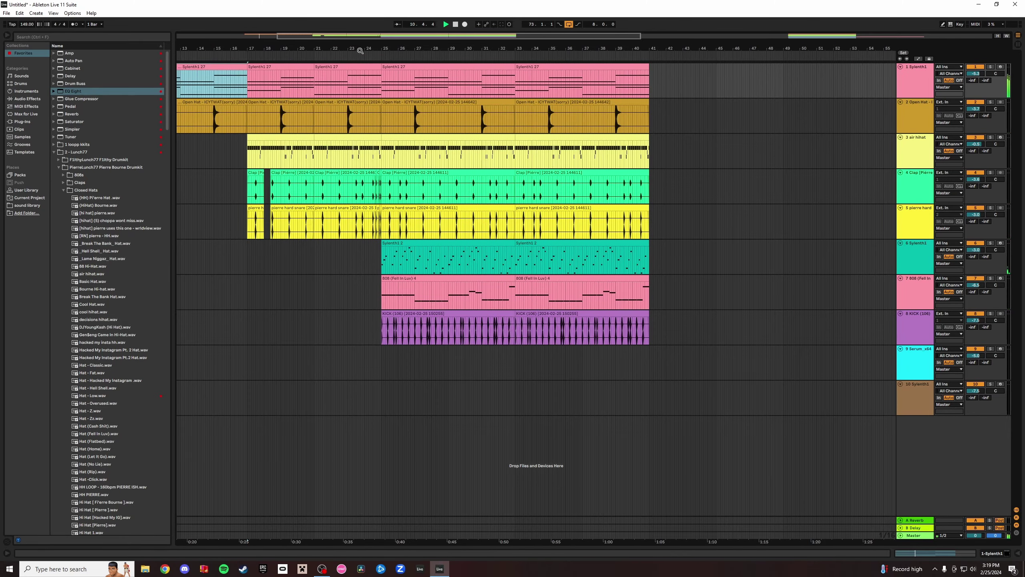
{"action": "left_click", "coordinate": [1017, 45]}
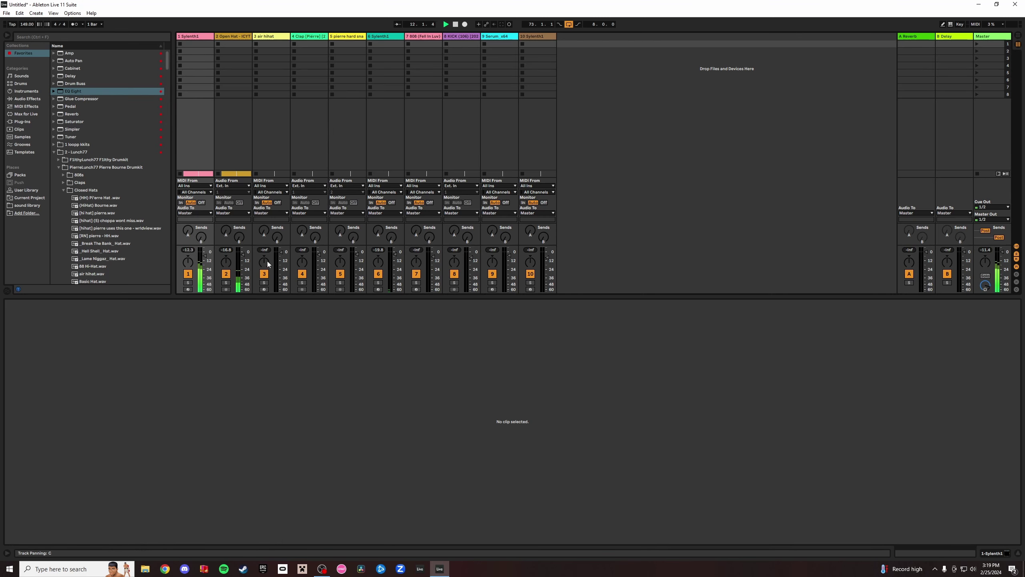
{"action": "left_click", "coordinate": [1016, 38]}
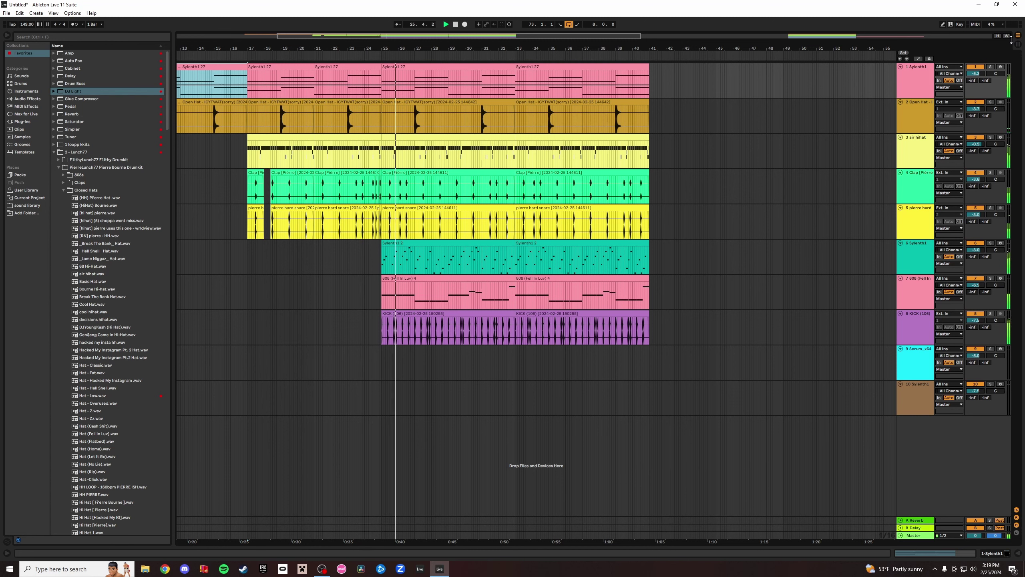
Delete both clips on the sixth track, Sylenth1, between bars 25 and 41.
{"action": "left_click", "coordinate": [480, 243]}
{"action": "key", "text": "Delete"}
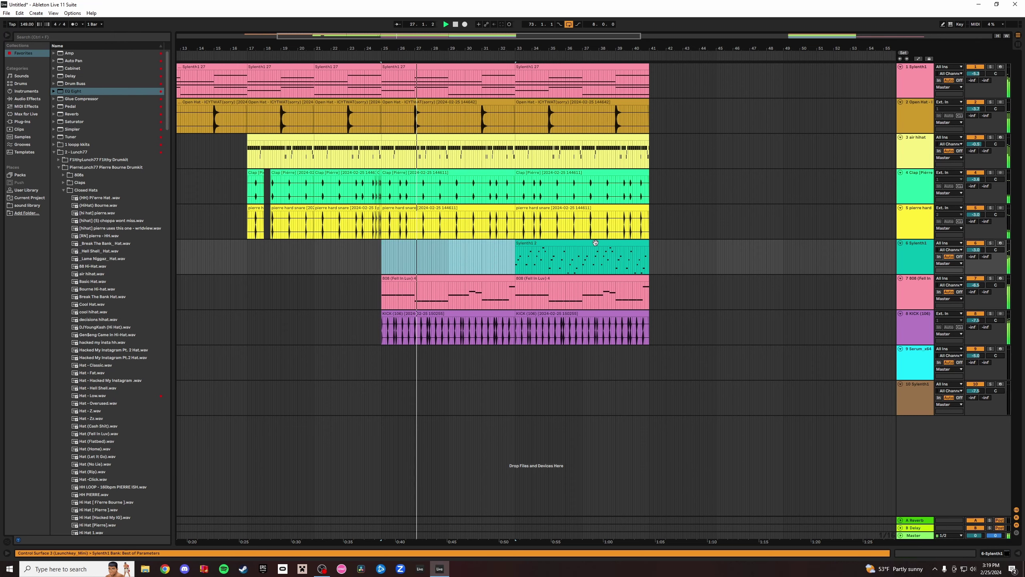
{"action": "left_click", "coordinate": [595, 243]}
{"action": "key", "text": "Delete"}
Move the 808 and KICK tracks above the teal Sylenth1 track.
{"action": "left_click_drag", "start_coordinate": [693, 48], "coordinate": [693, 16]}
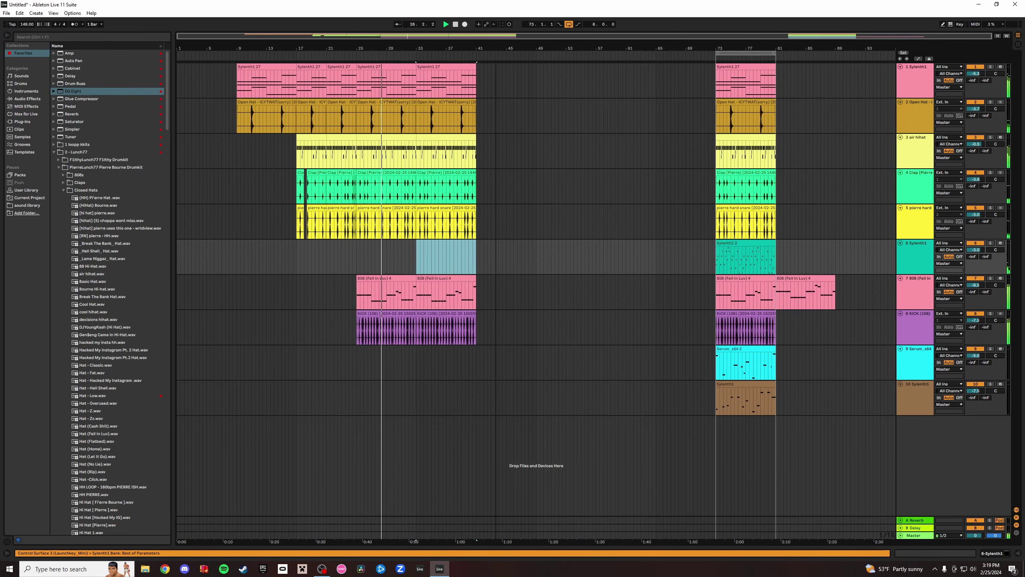
{"action": "left_click", "coordinate": [914, 291]}
{"action": "left_click", "coordinate": [915, 323], "text": "shift"}
{"action": "left_click_drag", "start_coordinate": [914, 294], "coordinate": [910, 243]}
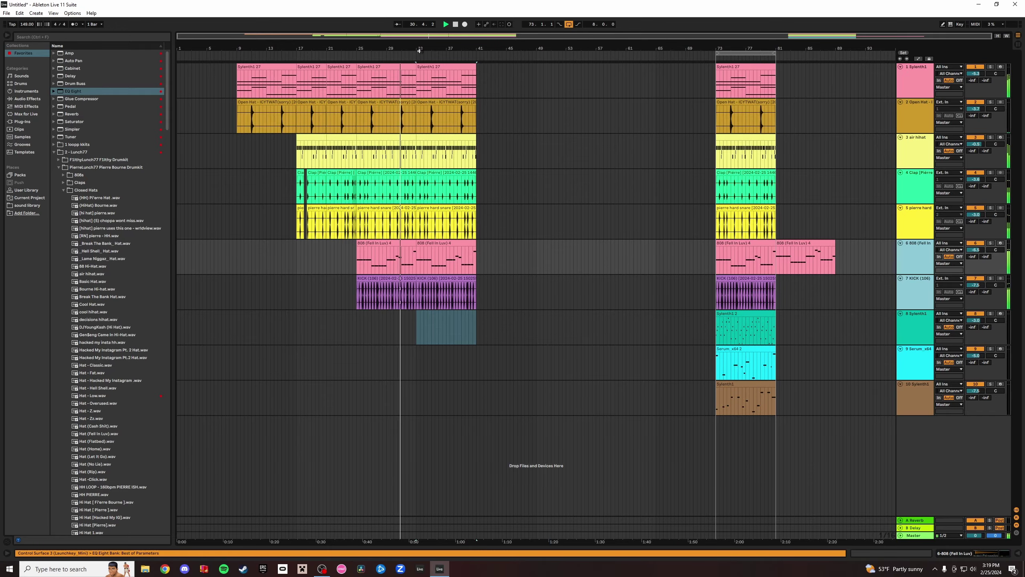
Copy the first eight tracks' clips from bars 73 to 81 and paste them at bar 41.
{"action": "mouse_move", "coordinate": [419, 50]}
{"action": "left_mouse_down"}
{"action": "mouse_move", "coordinate": [420, 96]}
{"action": "mouse_move", "coordinate": [420, 53]}
{"action": "left_mouse_up"}
{"action": "left_click", "coordinate": [755, 67]}
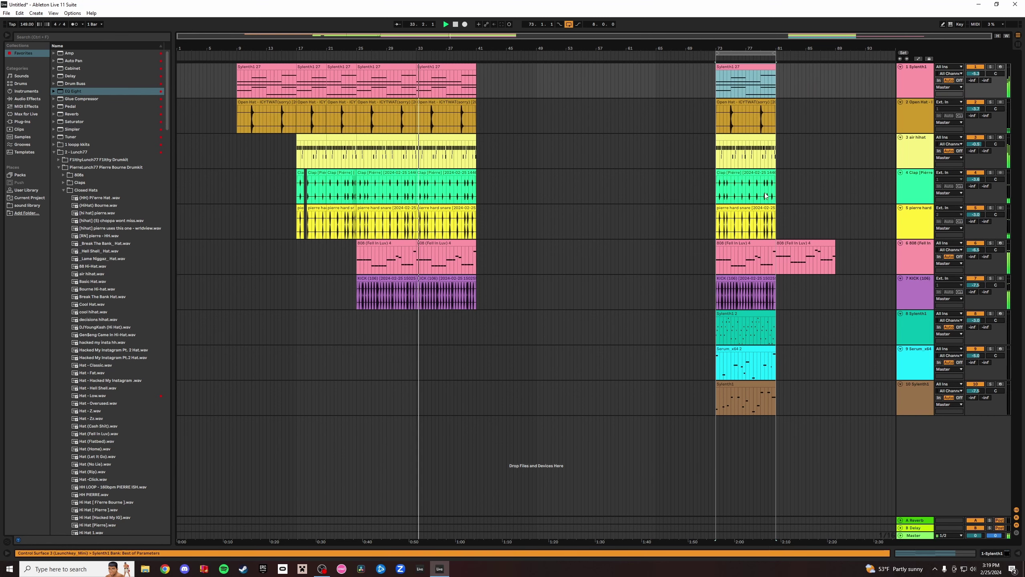
{"action": "left_click", "coordinate": [756, 314], "text": "shift"}
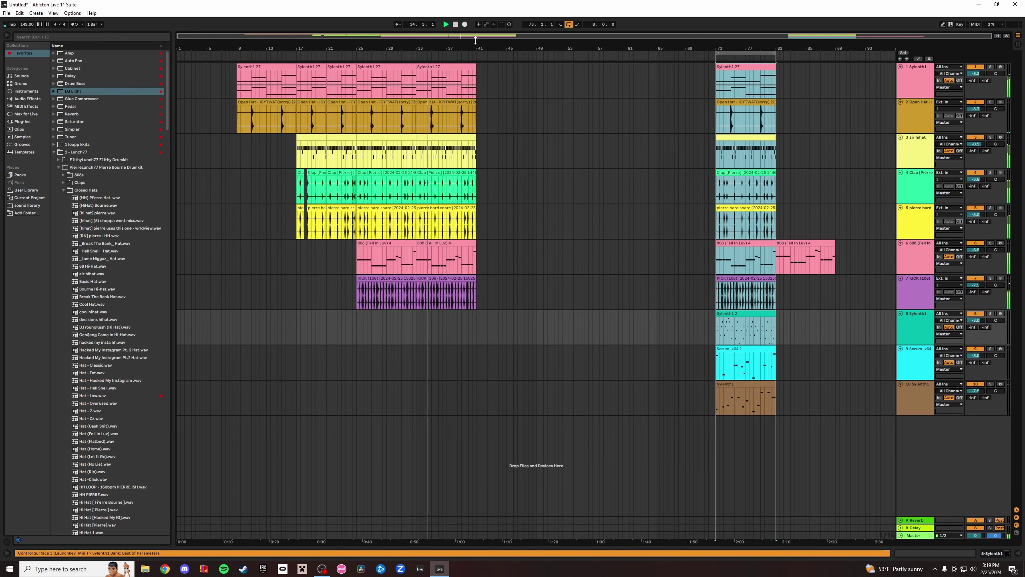
{"action": "left_click_drag", "start_coordinate": [477, 44], "coordinate": [483, 71]}
{"action": "left_click", "coordinate": [483, 74]}
{"action": "key", "text": "ctrl+v"}
Trim the pasted kick clip at bar 41 so that it starts at bar 43.
{"action": "left_click", "coordinate": [479, 291]}
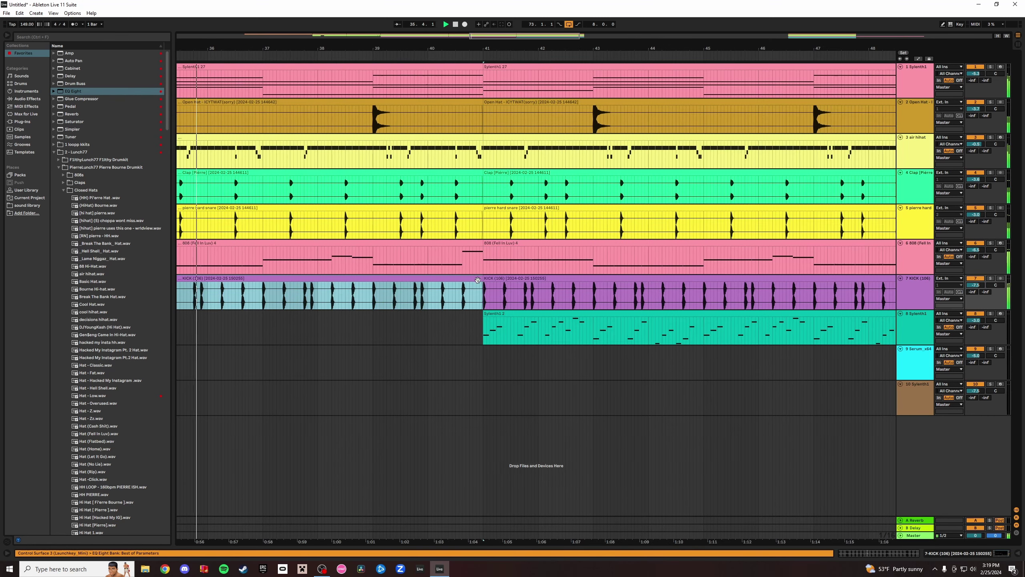
{"action": "left_click_drag", "start_coordinate": [484, 286], "coordinate": [595, 286]}
Paste the copied eight-bar section on the first eight tracks again at bar 49.
{"action": "left_click_drag", "start_coordinate": [654, 48], "coordinate": [537, 47]}
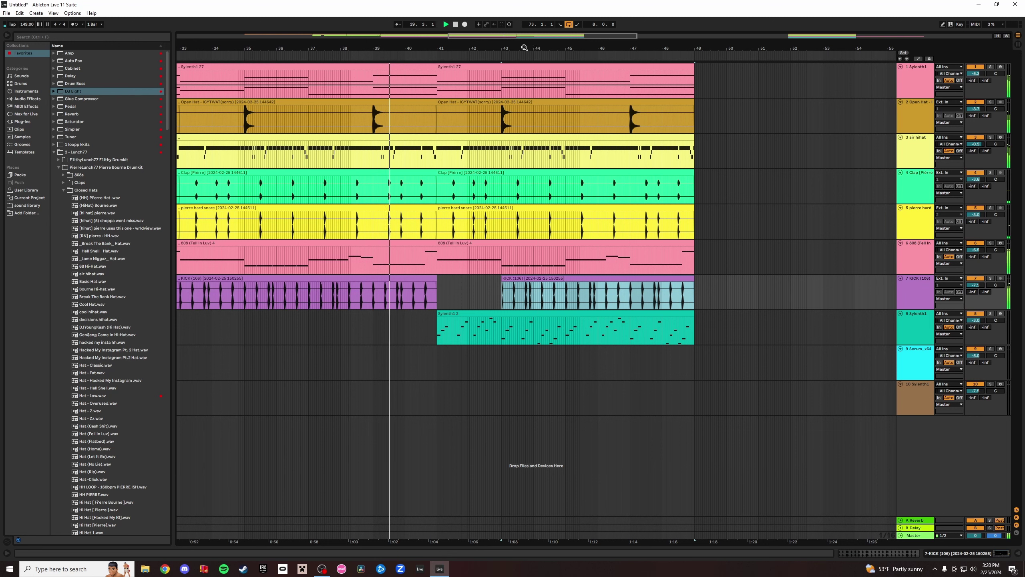
{"action": "left_click", "coordinate": [695, 78]}
{"action": "key", "text": "ctrl+v"}
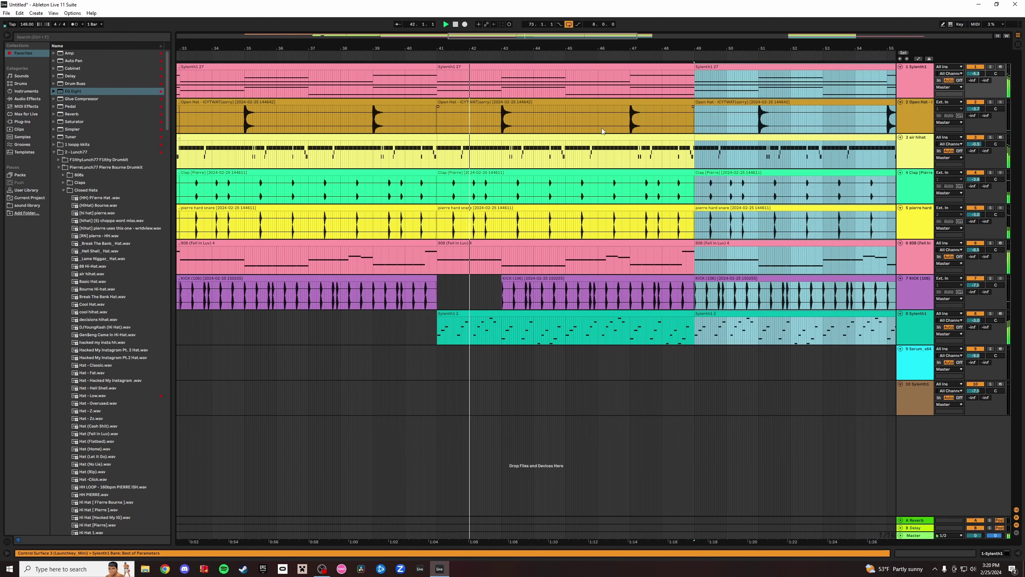
Open the teal Sylenth1 clip at bar 41 and review its notes and velocities during playback.
{"action": "left_click_drag", "start_coordinate": [567, 48], "coordinate": [469, 28]}
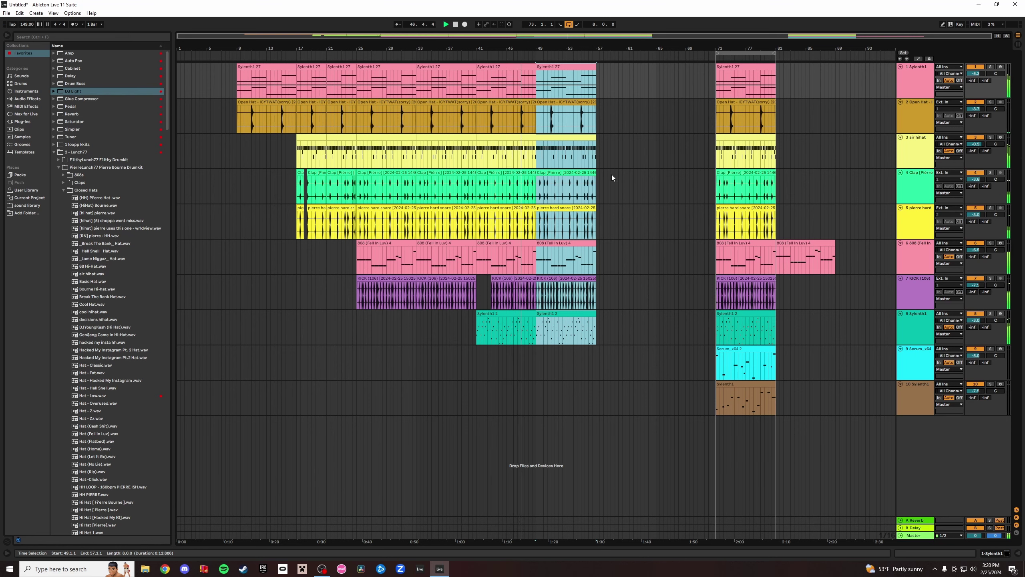
{"action": "double_click", "coordinate": [528, 321]}
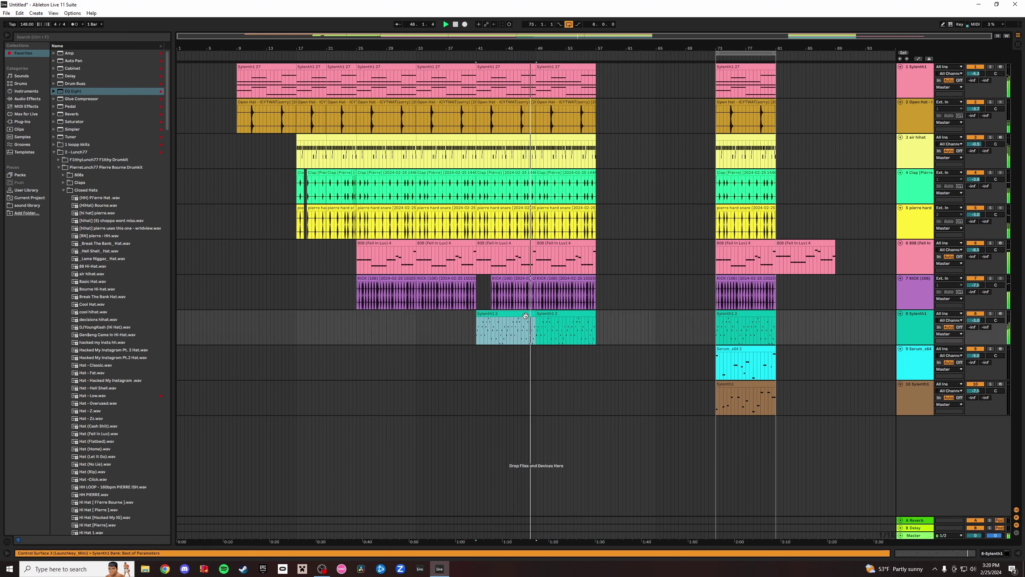
{"action": "key", "text": "space"}
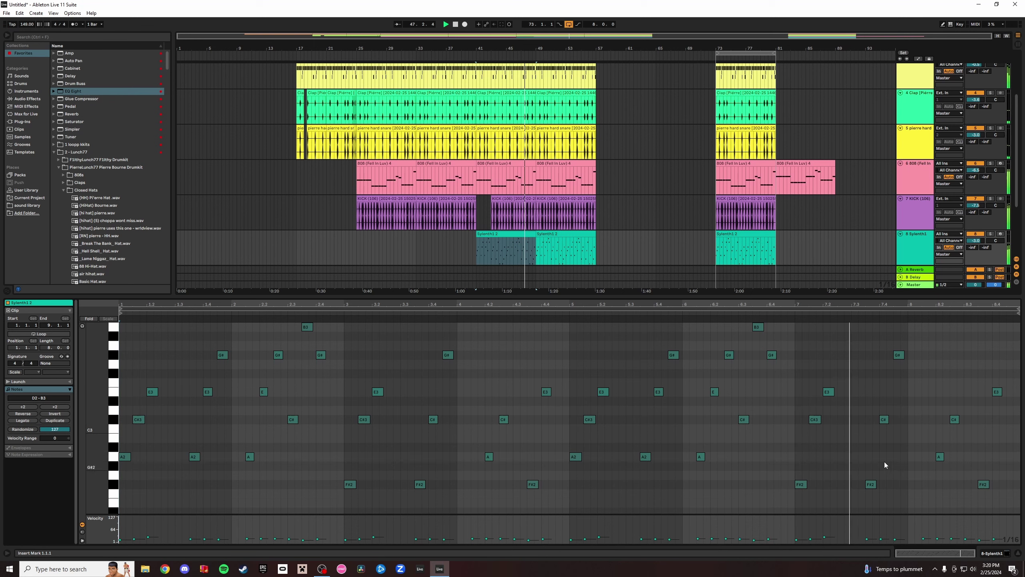
{"action": "key", "text": "ctrl+alt+l"}
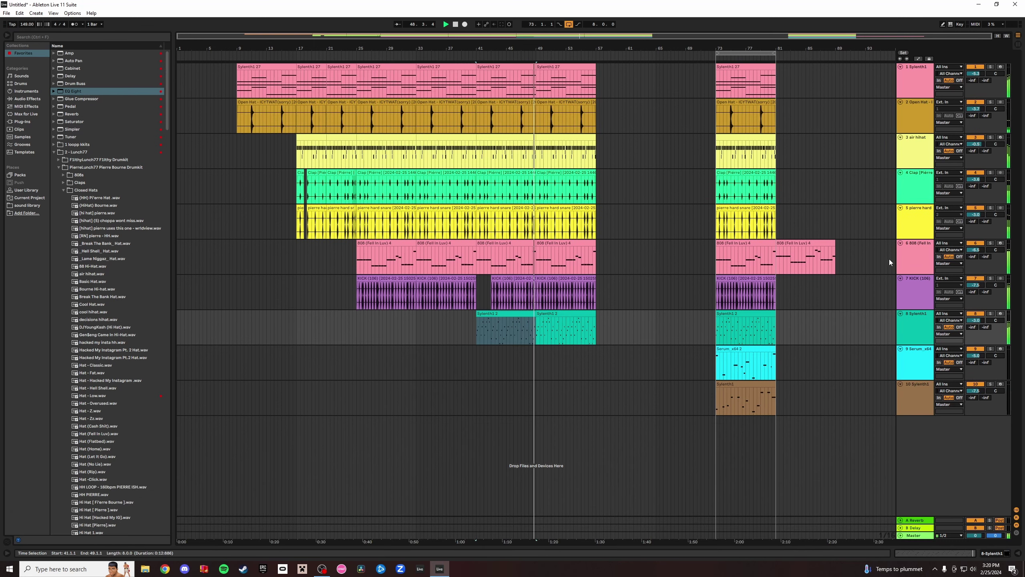
Open the Sylenth1 synth on track 8, audition the track in solo, then unsolo it and close the synth.
{"action": "left_click", "coordinate": [923, 316]}
{"action": "key", "text": "ctrl+alt+l"}
{"action": "left_click", "coordinate": [30, 472]}
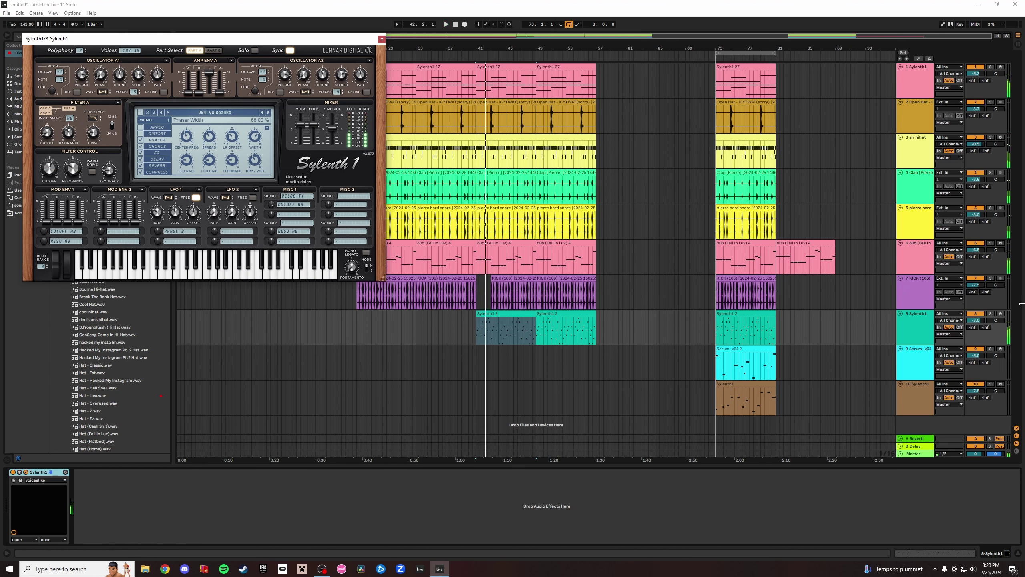
{"action": "left_click", "coordinate": [990, 313]}
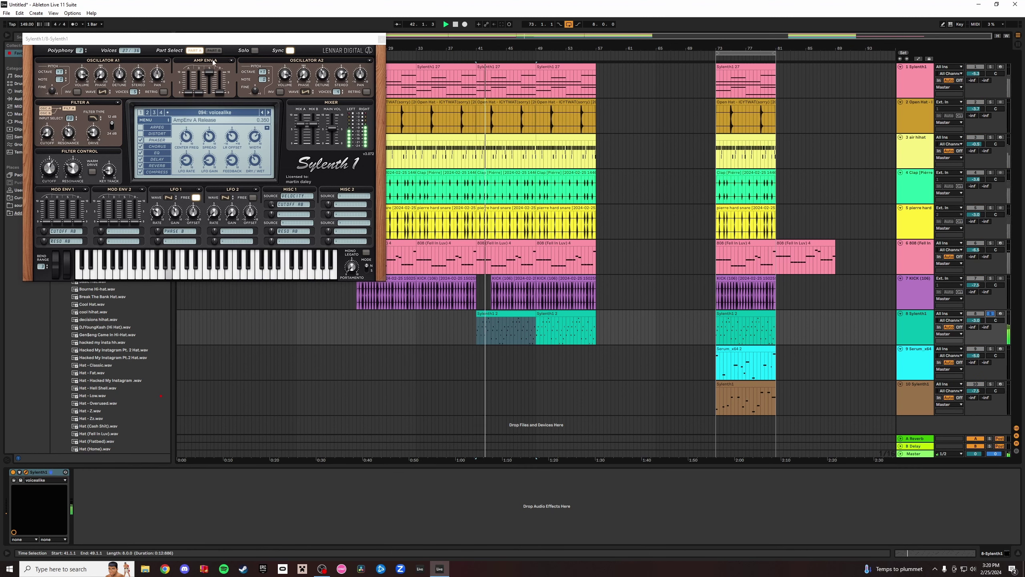
{"action": "left_click", "coordinate": [991, 314]}
{"action": "key", "text": "space"}
{"action": "left_click", "coordinate": [382, 40]}
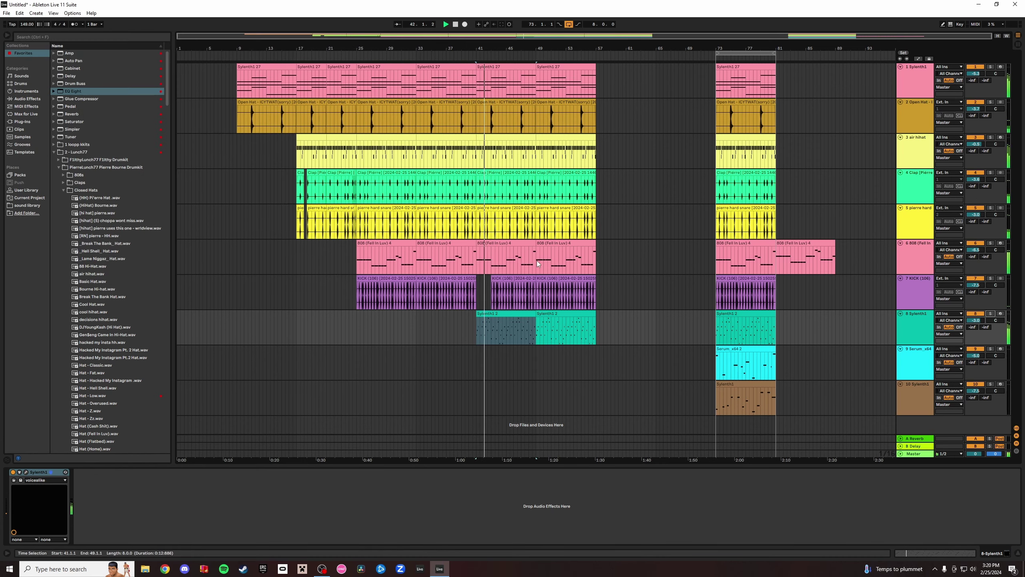
Lower the volume of track 8, the teal Sylenth1, to -4.0 dB in the mixer during playback.
{"action": "mouse_move", "coordinate": [501, 49]}
{"action": "left_mouse_down"}
{"action": "mouse_move", "coordinate": [503, 115]}
{"action": "mouse_move", "coordinate": [503, 49]}
{"action": "left_mouse_up"}
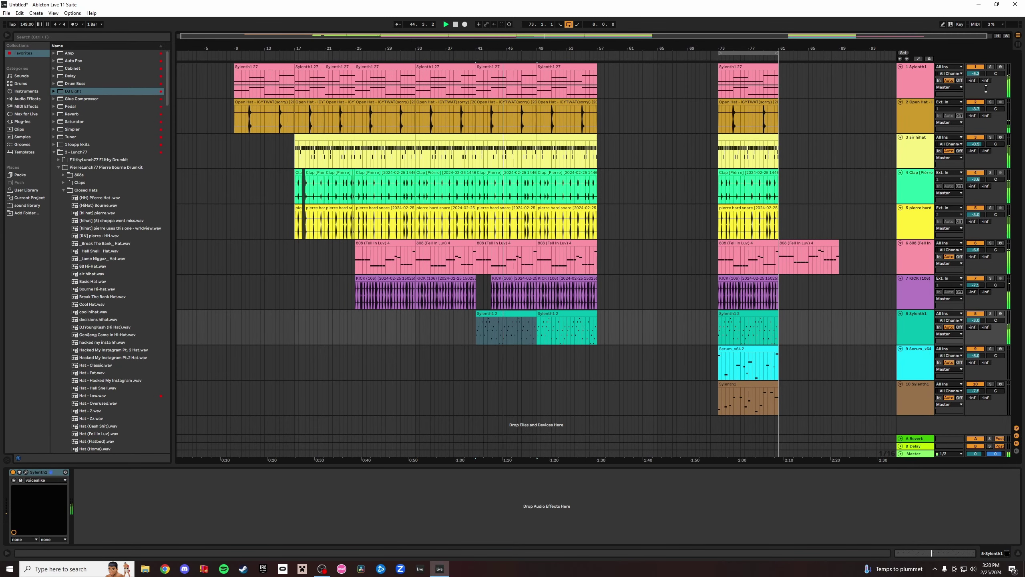
{"action": "left_click", "coordinate": [1019, 45]}
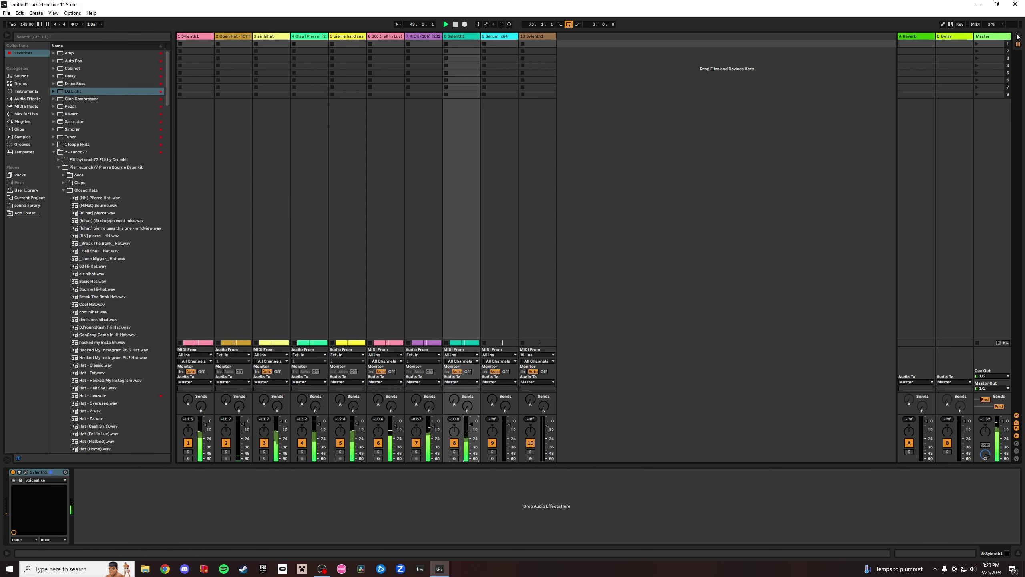
{"action": "left_click", "coordinate": [1017, 37]}
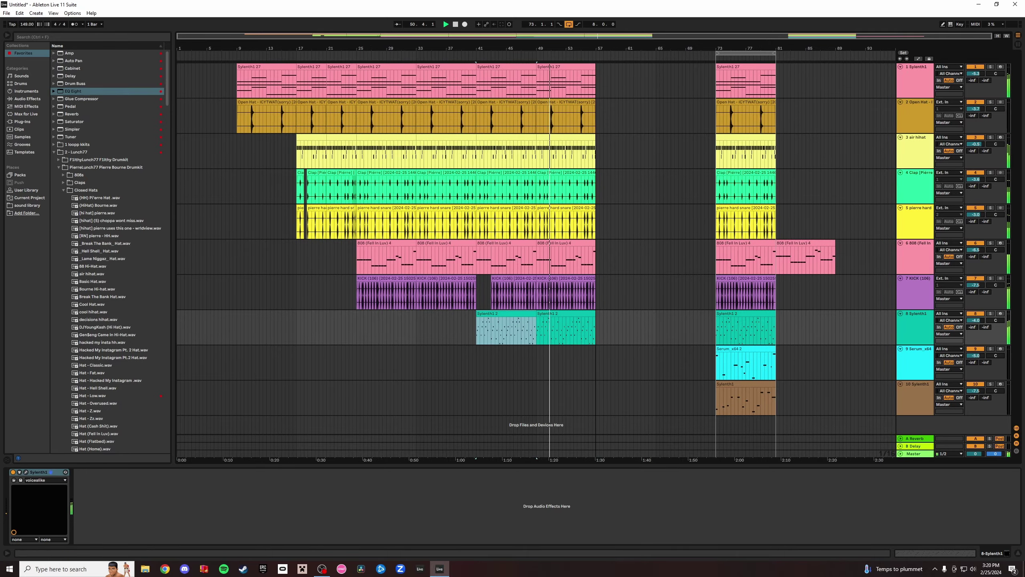
Duplicate the beat from 56.2 to 56.3 on the first eight tracks twice to fill the end of bar 56.
{"action": "left_click_drag", "start_coordinate": [596, 48], "coordinate": [598, 118]}
{"action": "left_click_drag", "start_coordinate": [572, 48], "coordinate": [577, 92]}
{"action": "left_click_drag", "start_coordinate": [555, 306], "coordinate": [595, 90]}
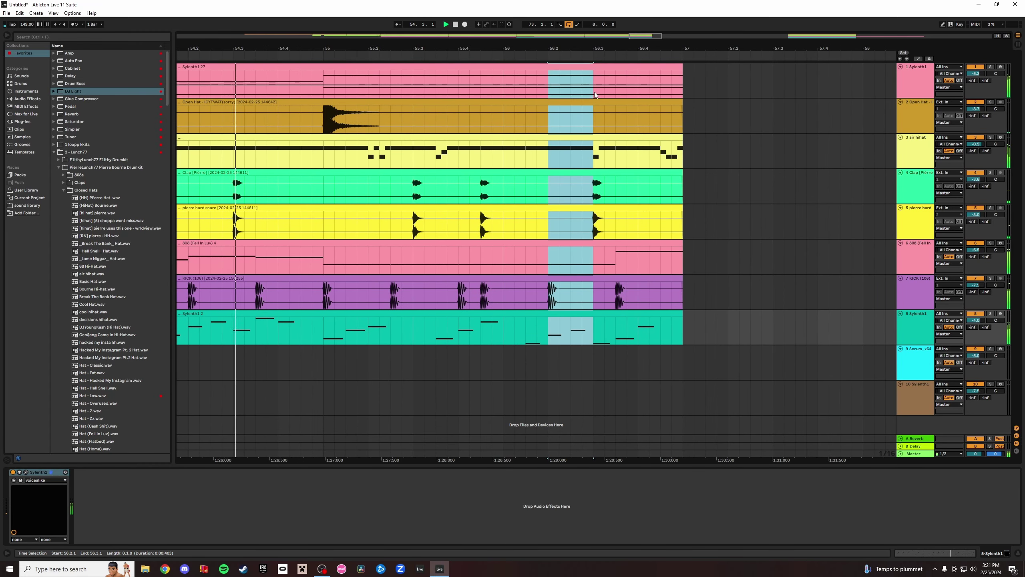
{"action": "key", "text": "ctrl+d"}
{"action": "key", "text": "ctrl+d"}
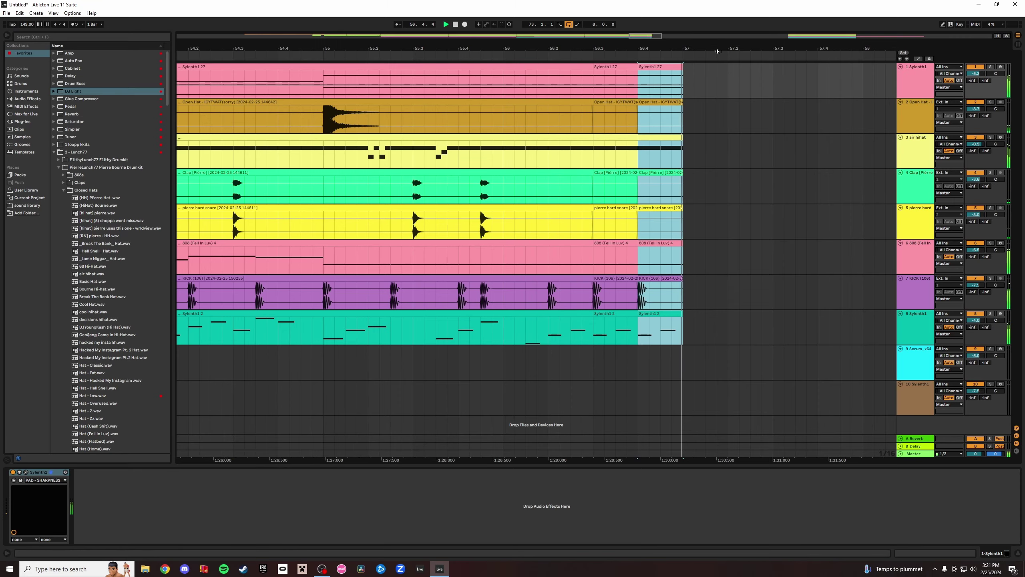
Copy the eight-bar section at bar 73 on tracks 1 to 9, including the cyan Serum clip, and paste it at bar 57.
{"action": "left_click_drag", "start_coordinate": [717, 49], "coordinate": [719, 12]}
{"action": "left_click", "coordinate": [732, 66]}
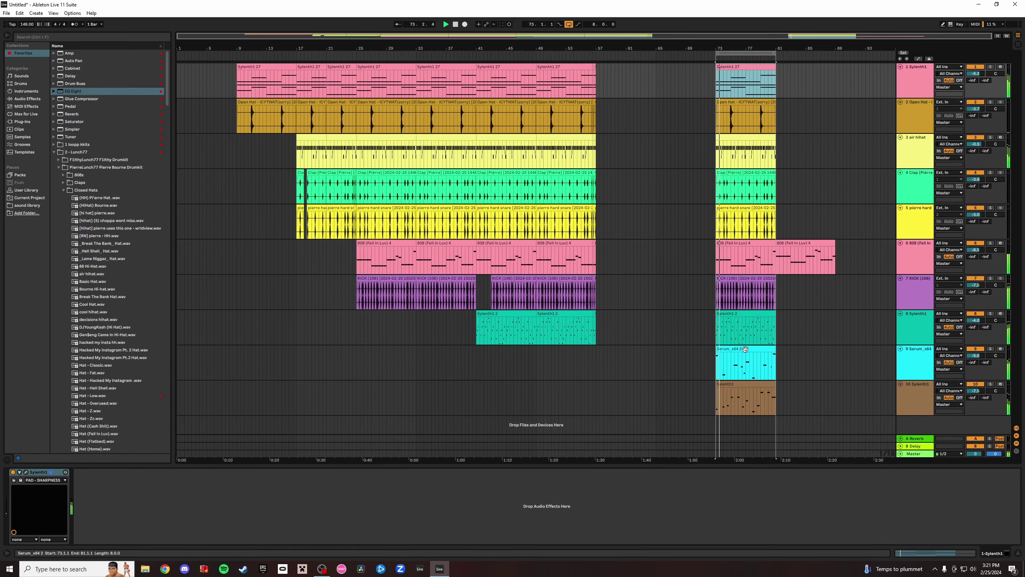
{"action": "left_click", "coordinate": [742, 363], "text": "shift"}
{"action": "key", "text": "ctrl+c"}
{"action": "left_click_drag", "start_coordinate": [605, 53], "coordinate": [605, 76]}
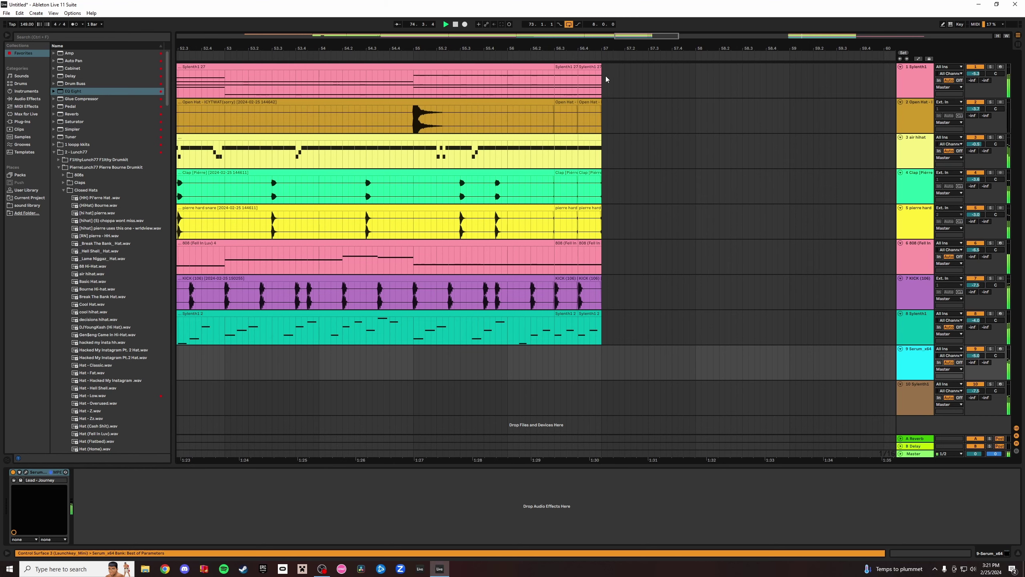
{"action": "left_click", "coordinate": [602, 80]}
{"action": "key", "text": "ctrl+v"}
{"action": "key", "text": "ctrl+d"}
{"action": "key", "text": "ctrl+z"}
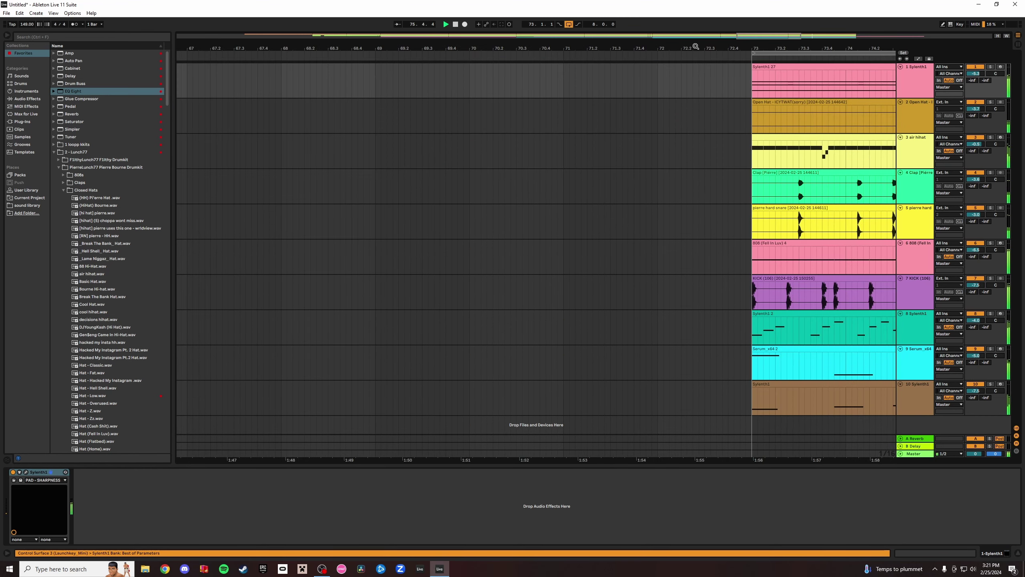
Move the source loop section starting at bar 73 on all ten tracks to bar 129 to free space for the arrangement.
{"action": "left_click_drag", "start_coordinate": [697, 47], "coordinate": [697, 12]}
{"action": "left_click", "coordinate": [745, 67]}
{"action": "left_click", "coordinate": [884, 400], "text": "shift"}
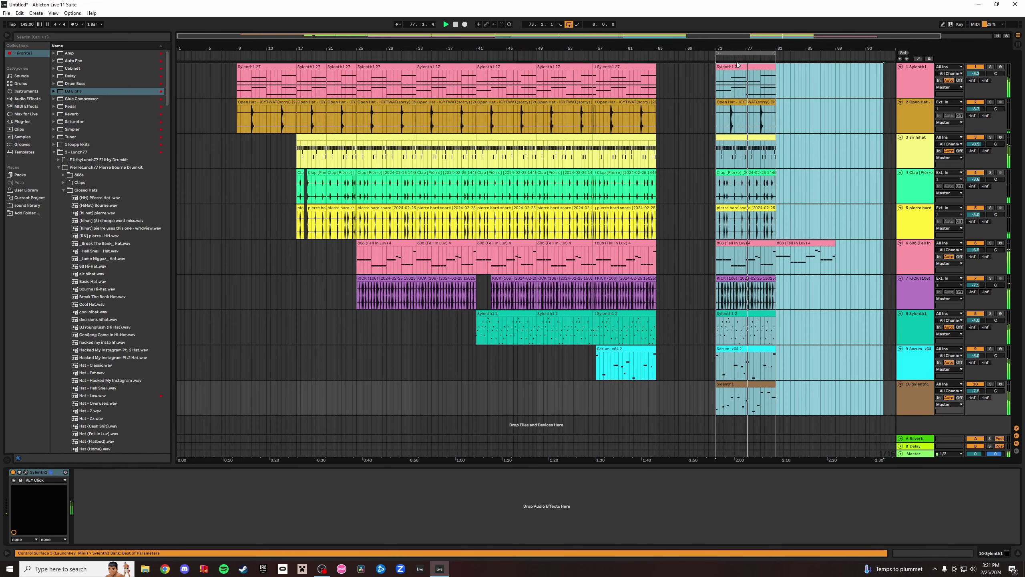
{"action": "left_click", "coordinate": [898, 83]}
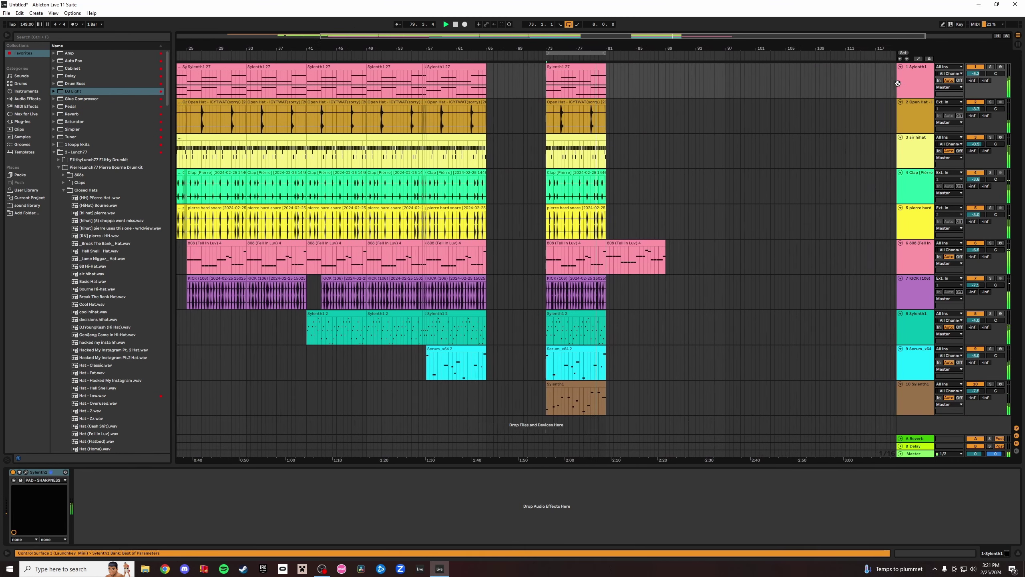
{"action": "left_click_drag", "start_coordinate": [898, 84], "coordinate": [830, 91]}
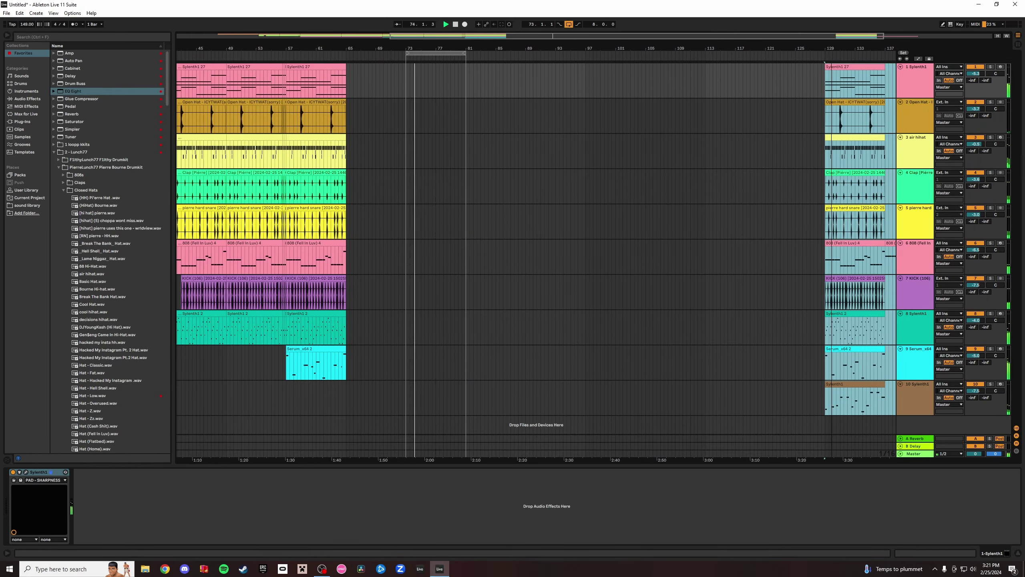
{"action": "scroll", "coordinate": [826, 65], "scroll_direction": "up", "scroll_amount": 10, "text": "ctrl"}
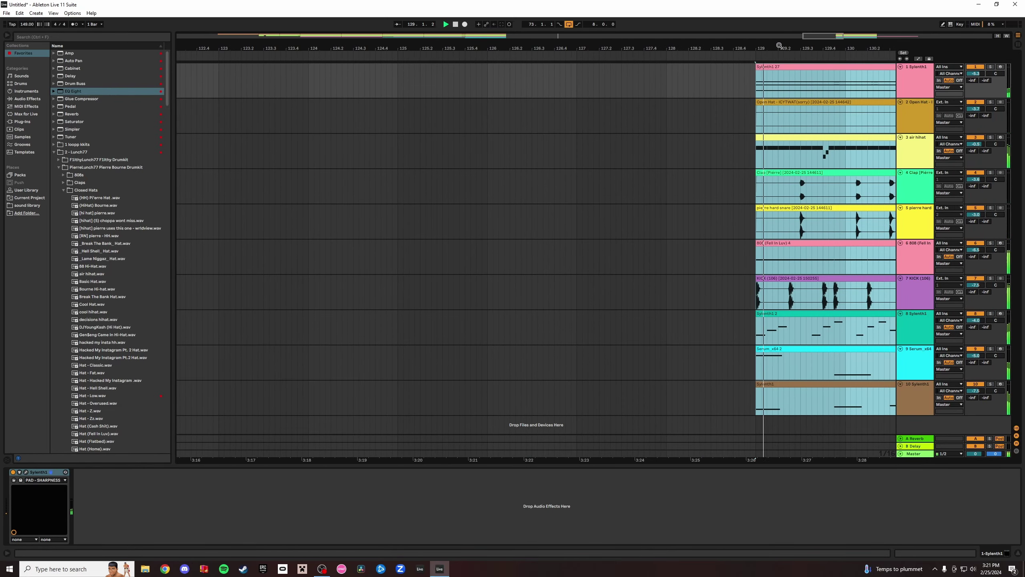
{"action": "scroll", "coordinate": [759, 46], "scroll_direction": "down", "scroll_amount": 10, "text": "ctrl"}
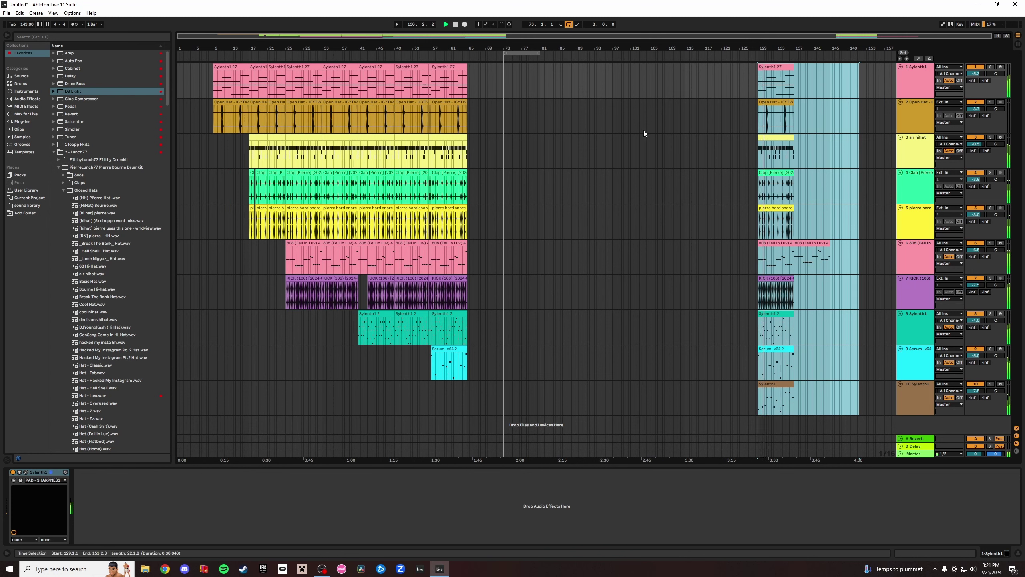
Set the loop range to the moved eight-bar section from bar 129 to 137.
{"action": "left_click", "coordinate": [439, 351]}
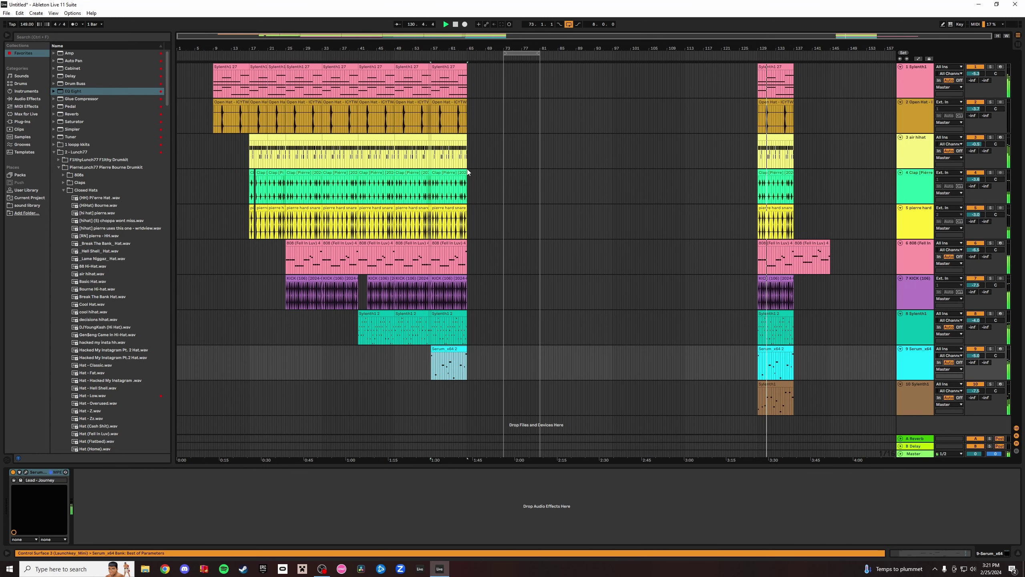
{"action": "left_click", "coordinate": [772, 66]}
{"action": "key", "text": "ctrl+l"}
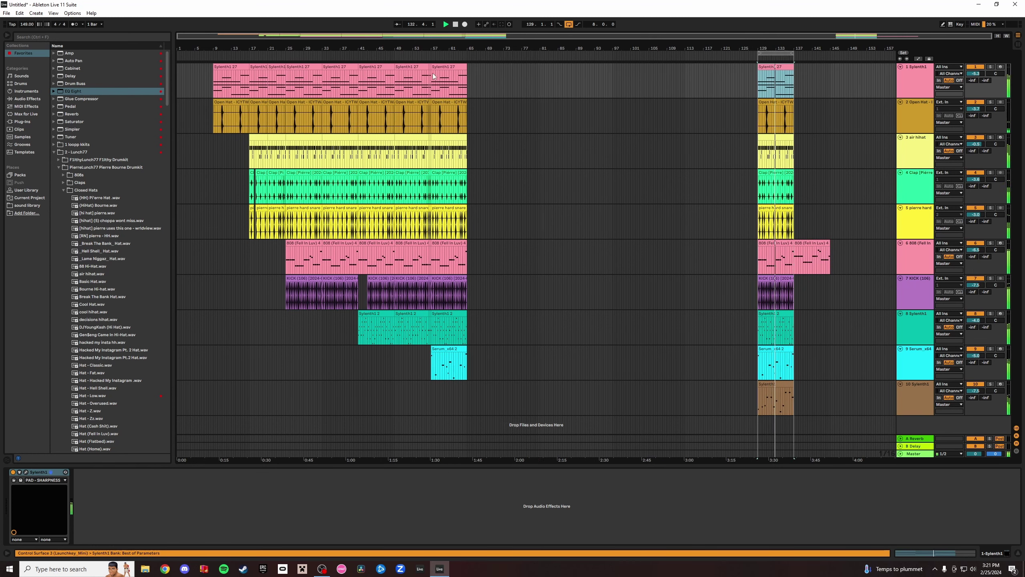
Duplicate the eight-bar section at bar 57 on tracks 1 to 9 so it repeats at bar 65.
{"action": "left_click", "coordinate": [454, 69]}
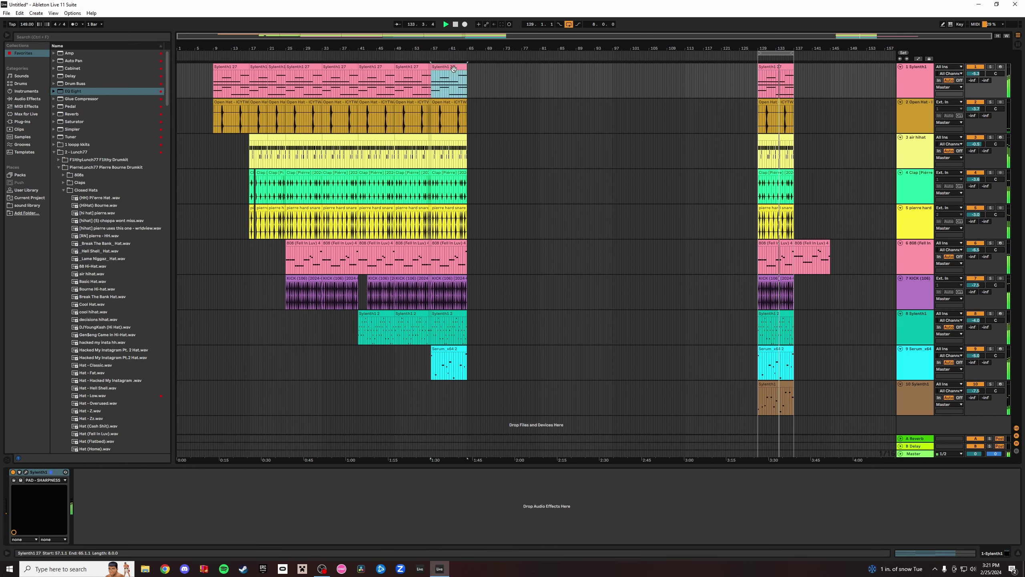
{"action": "left_click", "coordinate": [453, 350], "text": "shift"}
{"action": "key", "text": "ctrl+d"}
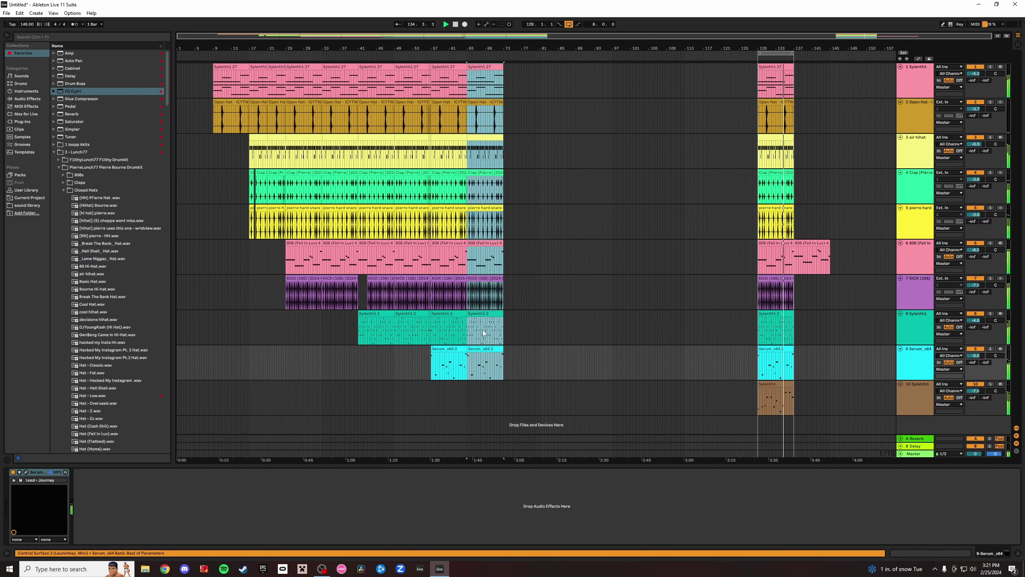
Replace the 808 clips at bars 57 and 65 with the second 808 pattern from bar 137.
{"action": "left_click", "coordinate": [816, 249]}
{"action": "left_click", "coordinate": [459, 244]}
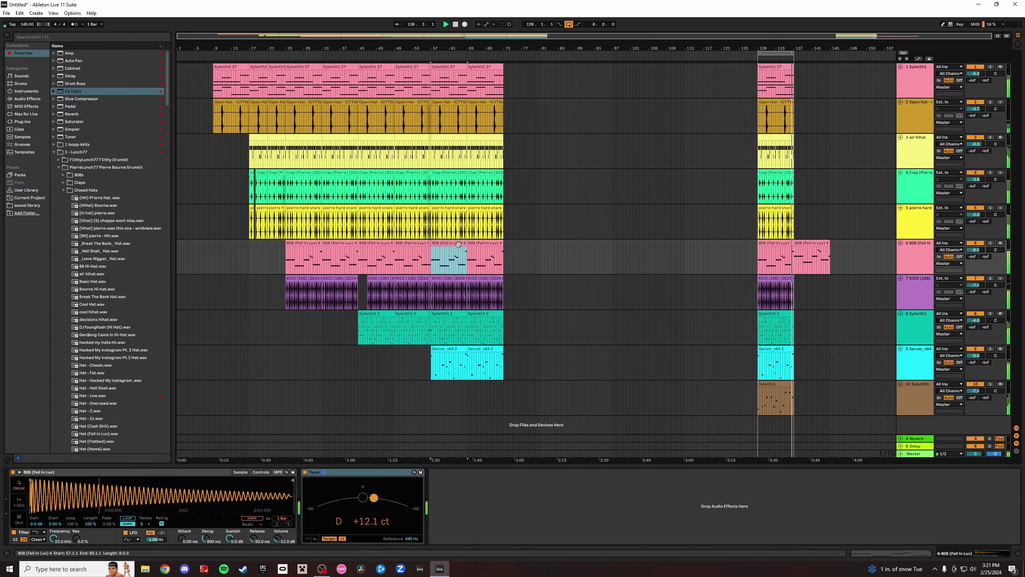
{"action": "key", "text": "ctrl+d"}
Play the arrangement from just before bar 57 to check the entry of the Serum section.
{"action": "left_click", "coordinate": [416, 57]}
{"action": "left_click", "coordinate": [426, 58]}
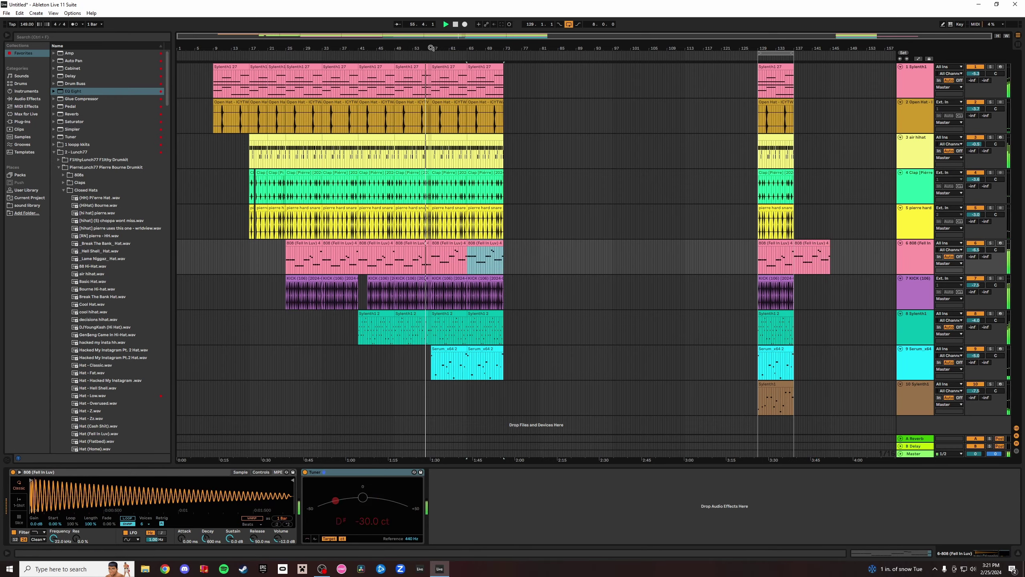
{"action": "left_click_drag", "start_coordinate": [427, 47], "coordinate": [507, 48]}
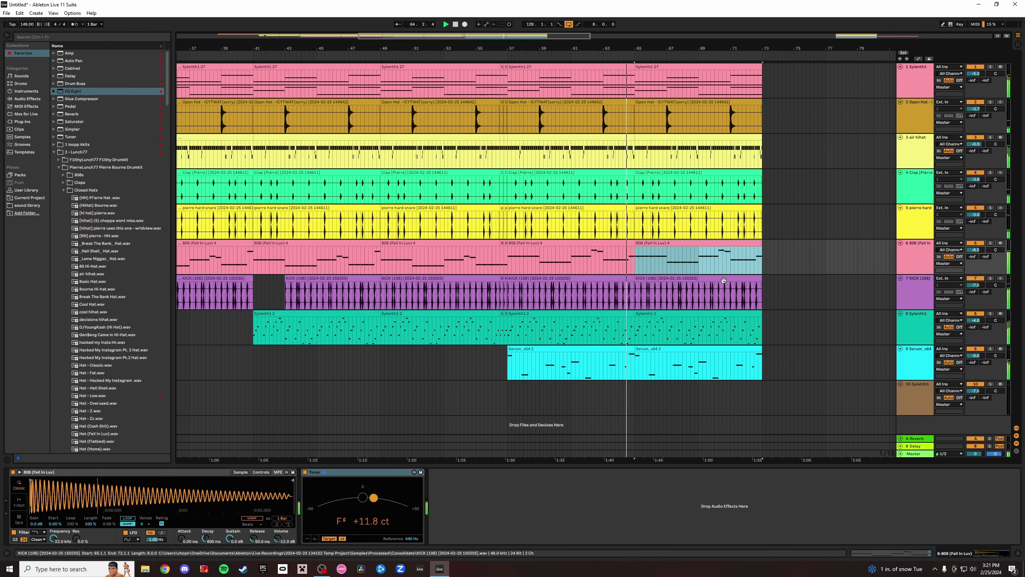
Duplicate the eight-bar section at bar 65 on tracks 1 to 9 twice to fill bars 73 to 89.
{"action": "left_click", "coordinate": [737, 73]}
{"action": "left_click", "coordinate": [745, 349], "text": "shift"}
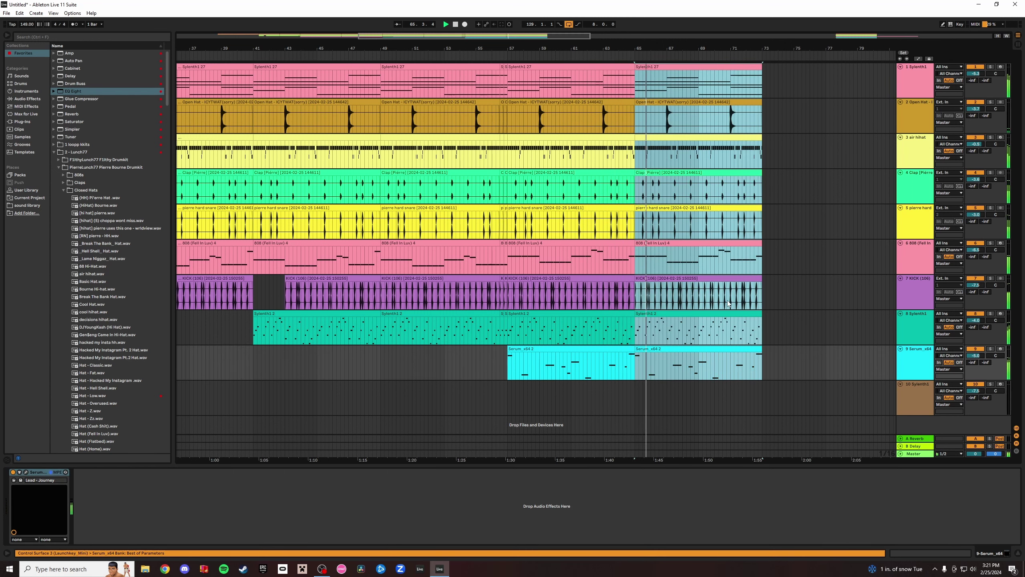
{"action": "key", "text": "ctrl+d"}
{"action": "key", "text": "ctrl+d"}
{"action": "left_click_drag", "start_coordinate": [651, 50], "coordinate": [642, 25]}
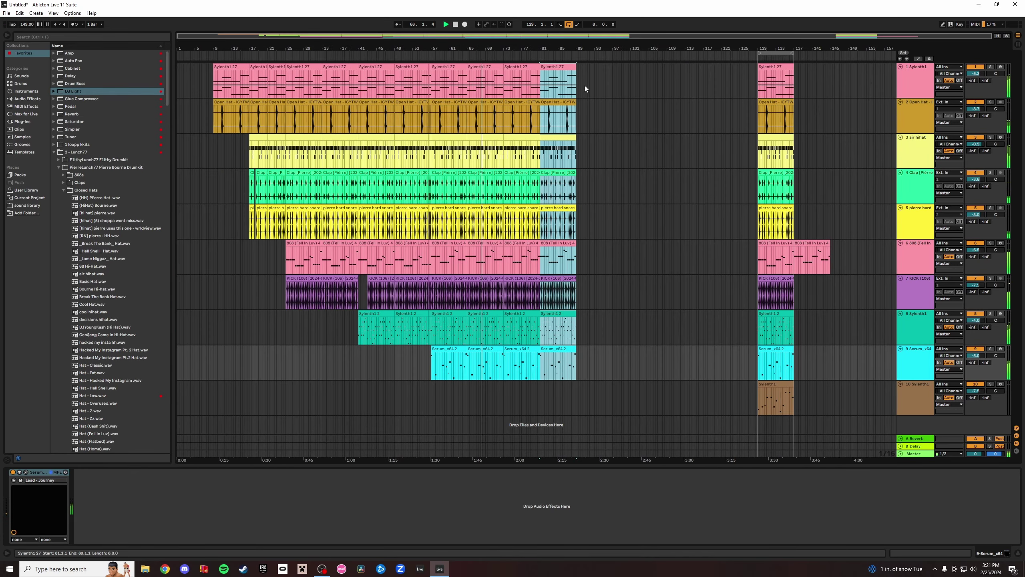
Replace the 808 clips at bars 73 and 81 with the first 808 pattern from bar 129.
{"action": "left_click", "coordinate": [774, 244]}
{"action": "left_click", "coordinate": [539, 266]}
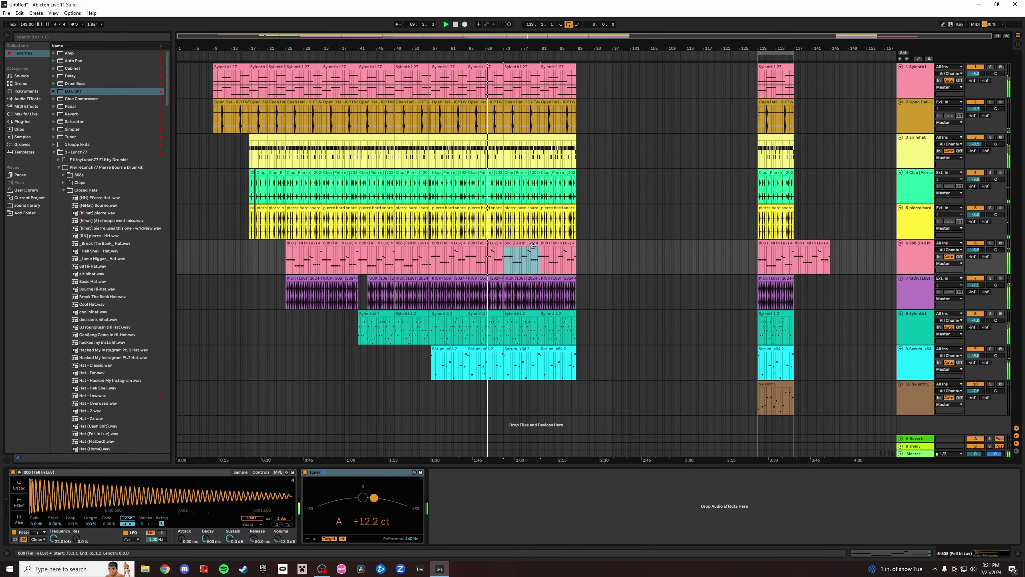
{"action": "left_click", "coordinate": [554, 241]}
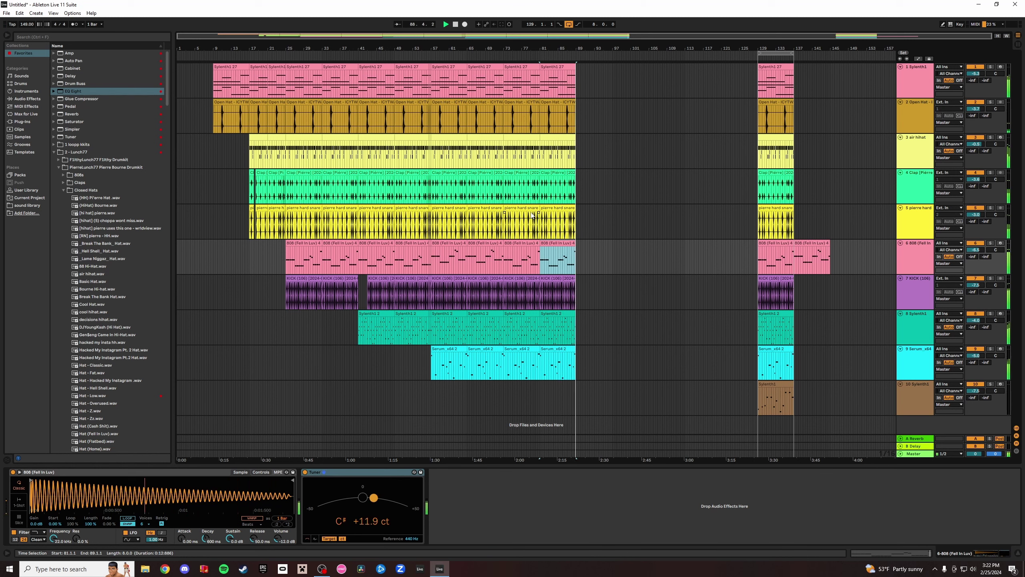
Audition the new sections by restarting playback around bars 73, 57 and 65.
{"action": "left_click", "coordinate": [501, 58]}
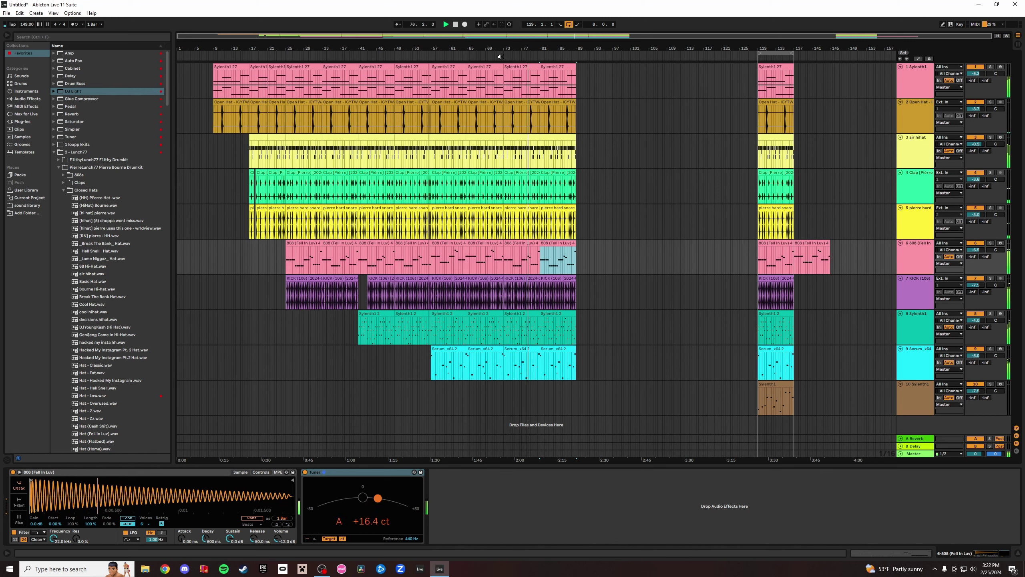
{"action": "left_click", "coordinate": [434, 46]}
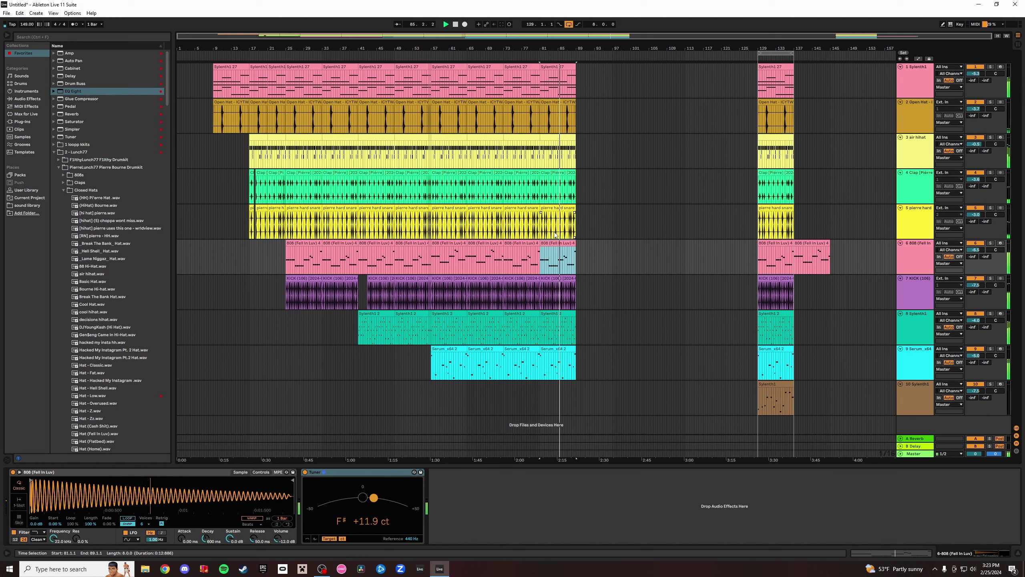
{"action": "left_click", "coordinate": [498, 58]}
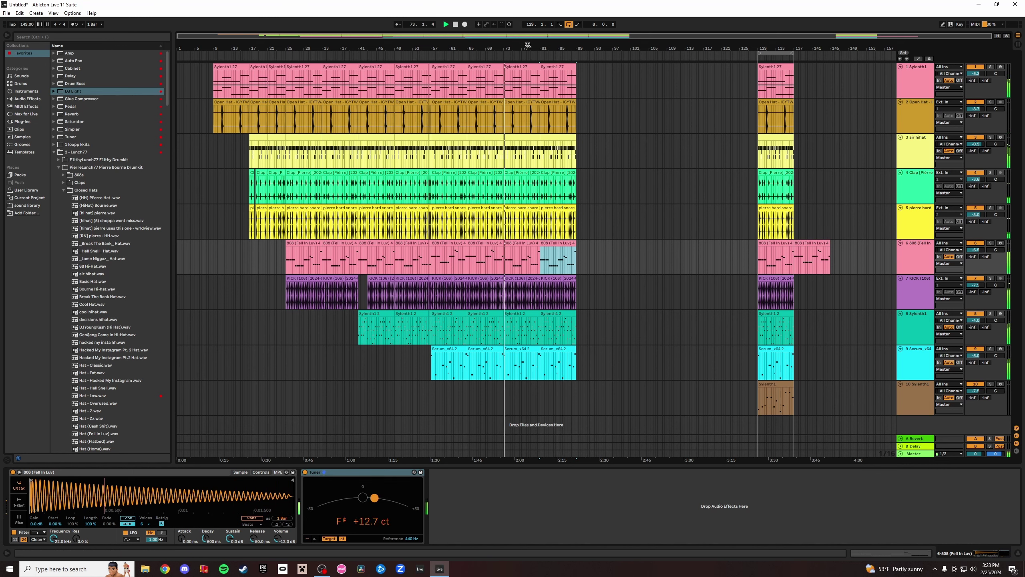
{"action": "left_click", "coordinate": [468, 59]}
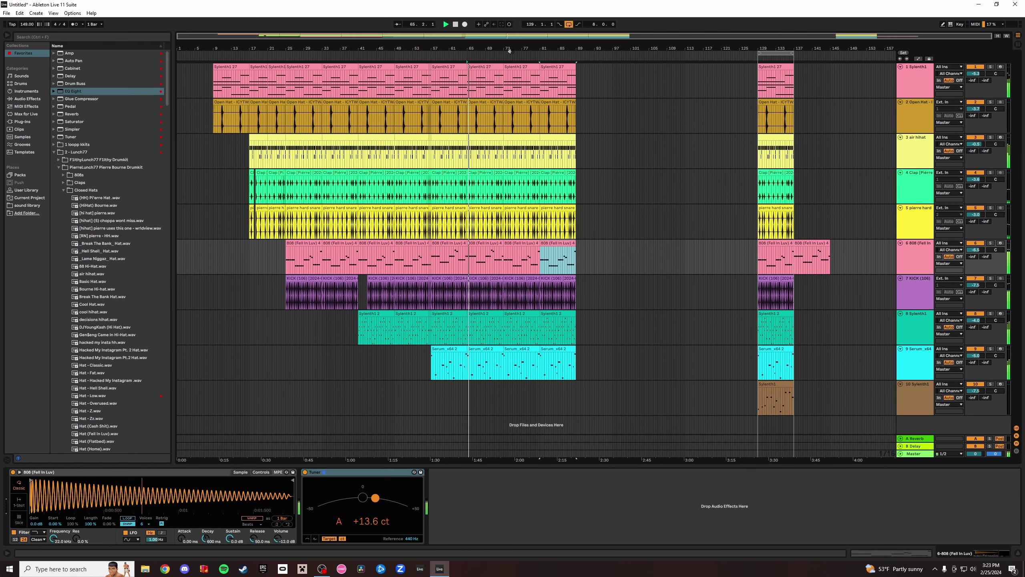
Delete the pink Sylenth1 clips on track 1 at bars 73 and 81 to drop the pad there.
{"action": "left_click_drag", "start_coordinate": [457, 52], "coordinate": [505, 48]}
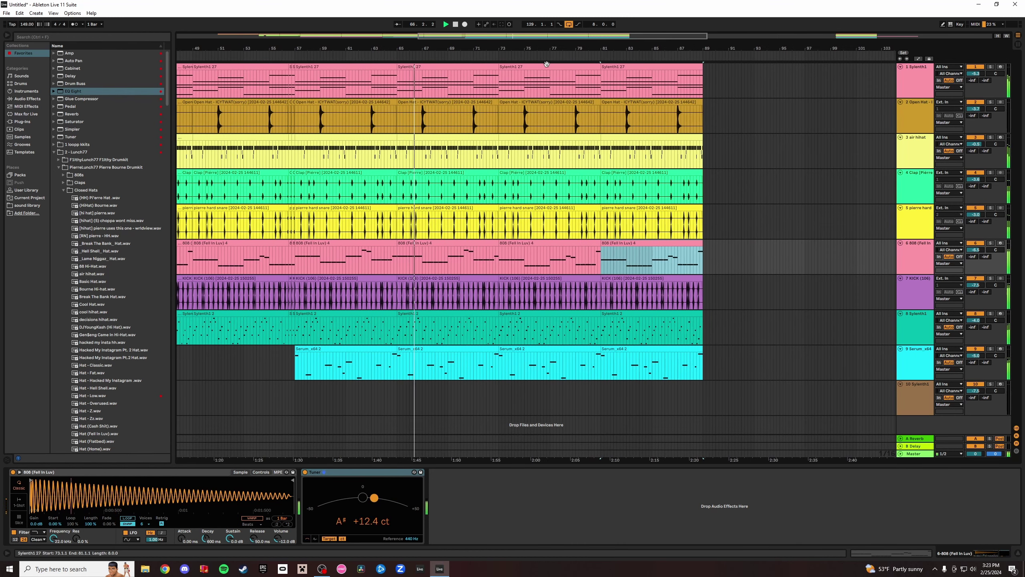
{"action": "left_click", "coordinate": [559, 67]}
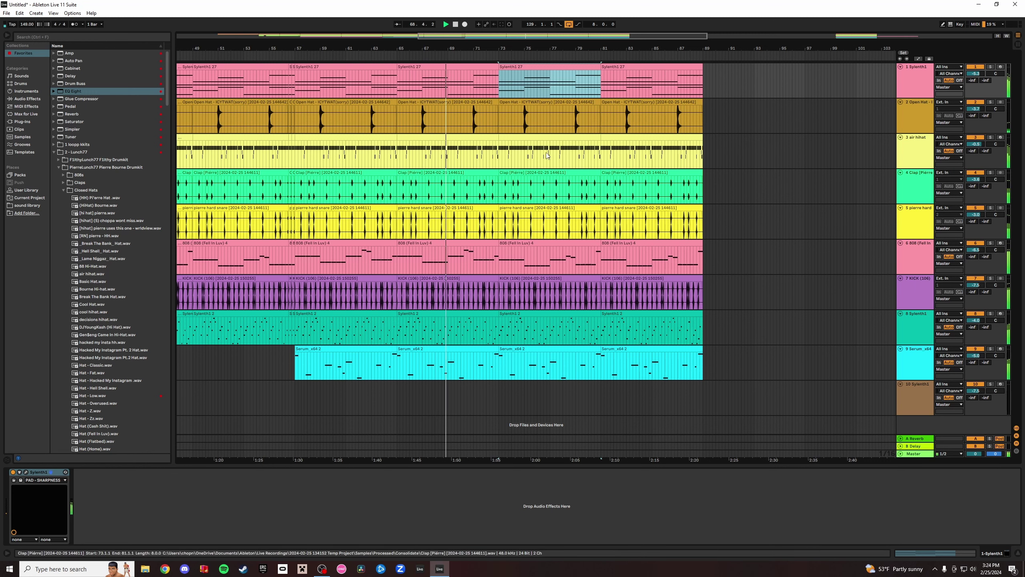
{"action": "left_click", "coordinate": [555, 313]}
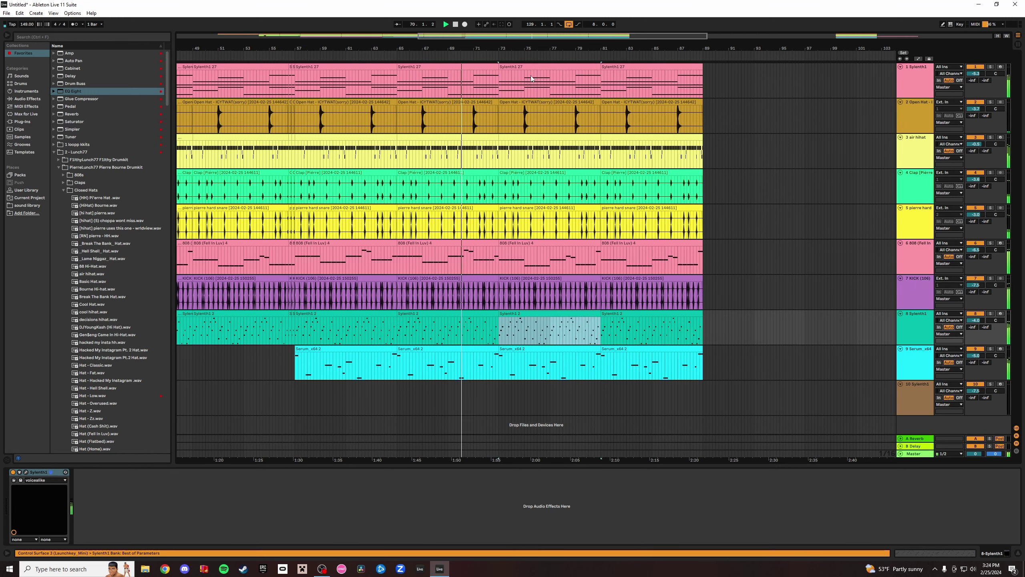
{"action": "mouse_move", "coordinate": [533, 49]}
{"action": "left_mouse_down"}
{"action": "mouse_move", "coordinate": [533, 28]}
{"action": "mouse_move", "coordinate": [516, 49]}
{"action": "left_mouse_up"}
{"action": "left_click", "coordinate": [545, 66]}
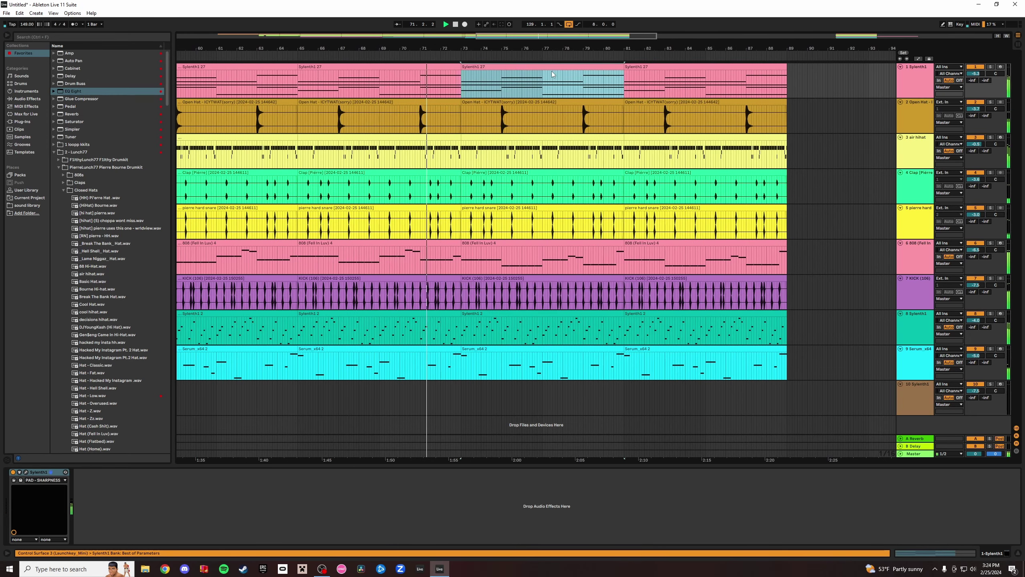
{"action": "key", "text": "Delete"}
{"action": "left_click", "coordinate": [645, 64]}
{"action": "key", "text": "Delete"}
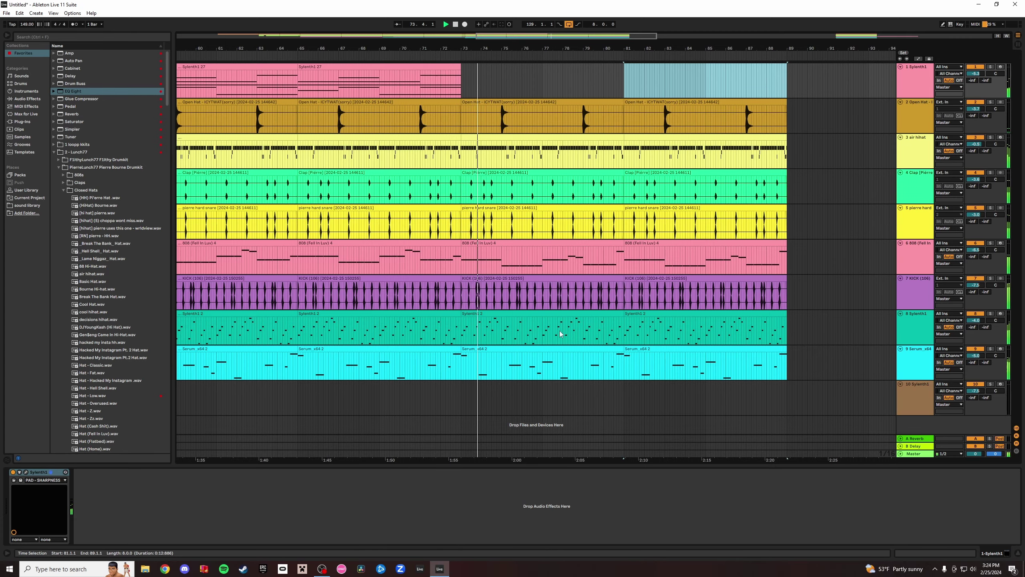
Duplicate the eight-bar section at bar 81 on tracks 2 to 9 twice to fill bars 89 to 105.
{"action": "left_click_drag", "start_coordinate": [665, 48], "coordinate": [556, 52]}
{"action": "left_click", "coordinate": [556, 103]}
{"action": "left_click", "coordinate": [670, 350], "text": "shift"}
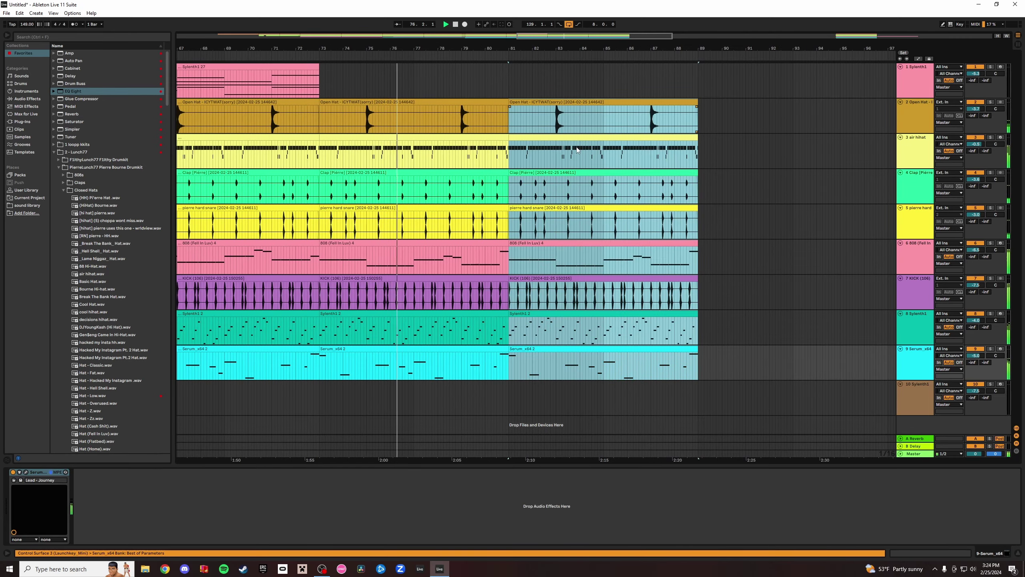
{"action": "key", "text": "ctrl+d"}
{"action": "key", "text": "ctrl+d"}
{"action": "key", "text": "minus"}
{"action": "key", "text": "minus"}
{"action": "key", "text": "minus"}
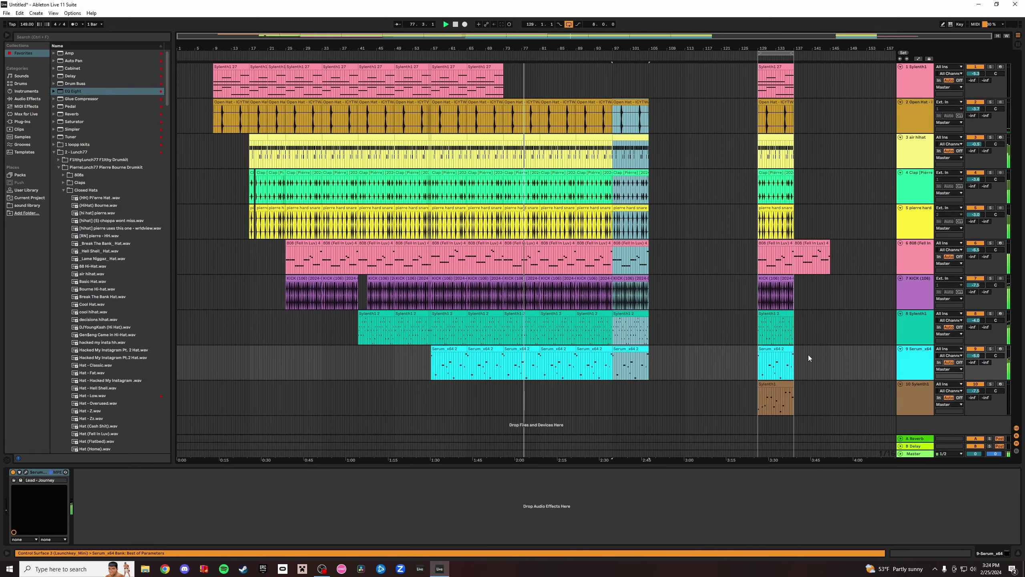
Copy the brown Sylenth1 clip on track 10 from bar 129 and paste it at bar 81.
{"action": "left_click", "coordinate": [776, 398]}
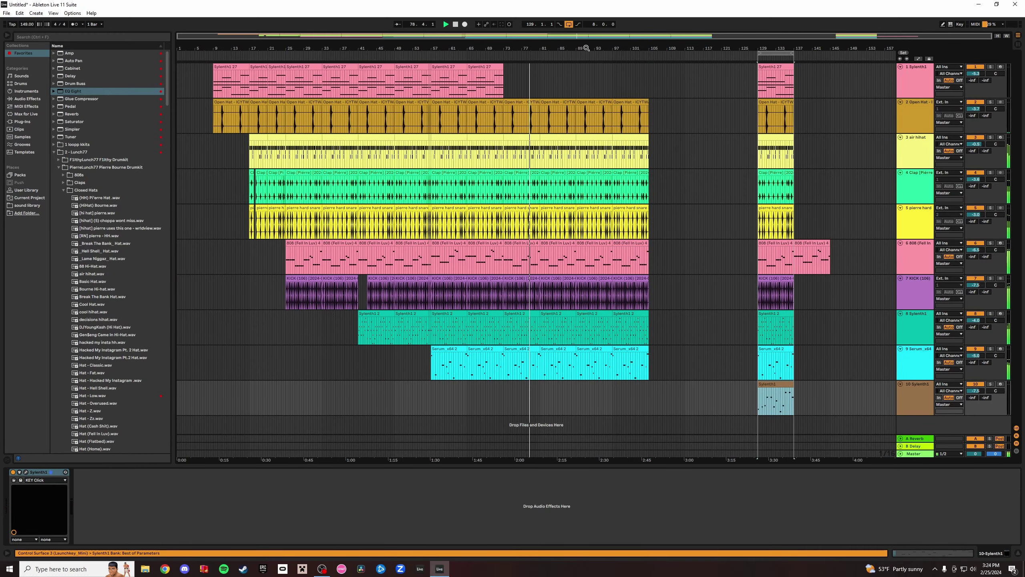
{"action": "mouse_move", "coordinate": [586, 48]}
{"action": "left_mouse_down"}
{"action": "mouse_move", "coordinate": [588, 124]}
{"action": "mouse_move", "coordinate": [608, 99]}
{"action": "mouse_move", "coordinate": [610, 112]}
{"action": "mouse_move", "coordinate": [628, 108]}
{"action": "left_mouse_up"}
{"action": "left_click", "coordinate": [364, 401]}
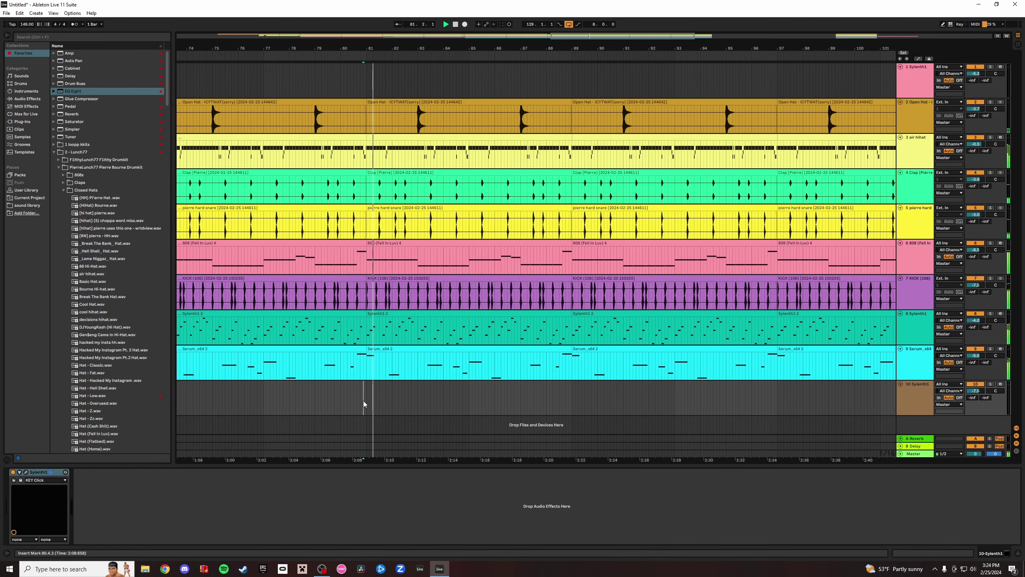
{"action": "left_click", "coordinate": [367, 394]}
{"action": "key", "text": "ctrl+v"}
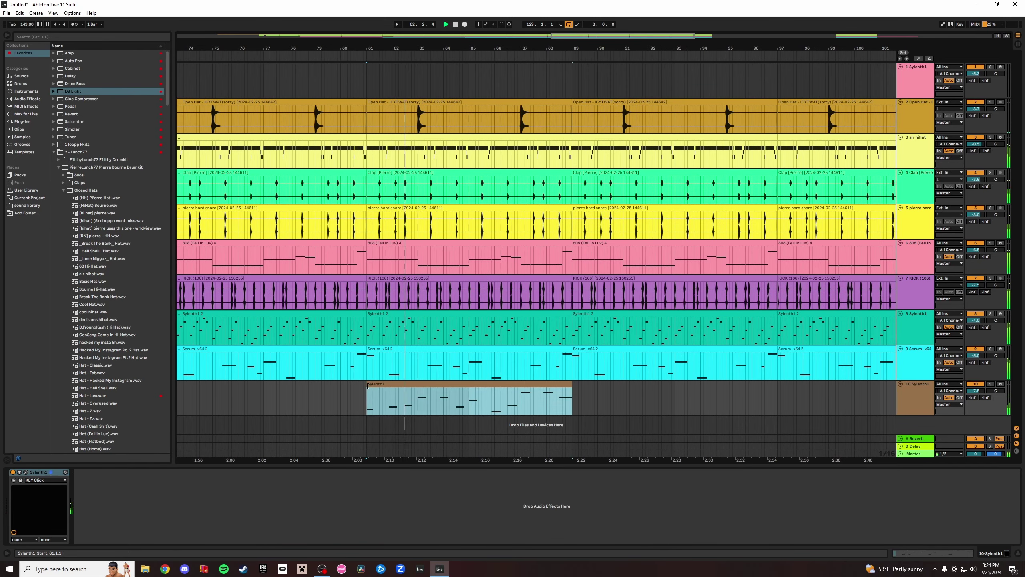
{"action": "mouse_move", "coordinate": [368, 387]}
{"action": "left_mouse_down"}
{"action": "mouse_move", "coordinate": [456, 391]}
{"action": "mouse_move", "coordinate": [367, 391]}
{"action": "left_mouse_up"}
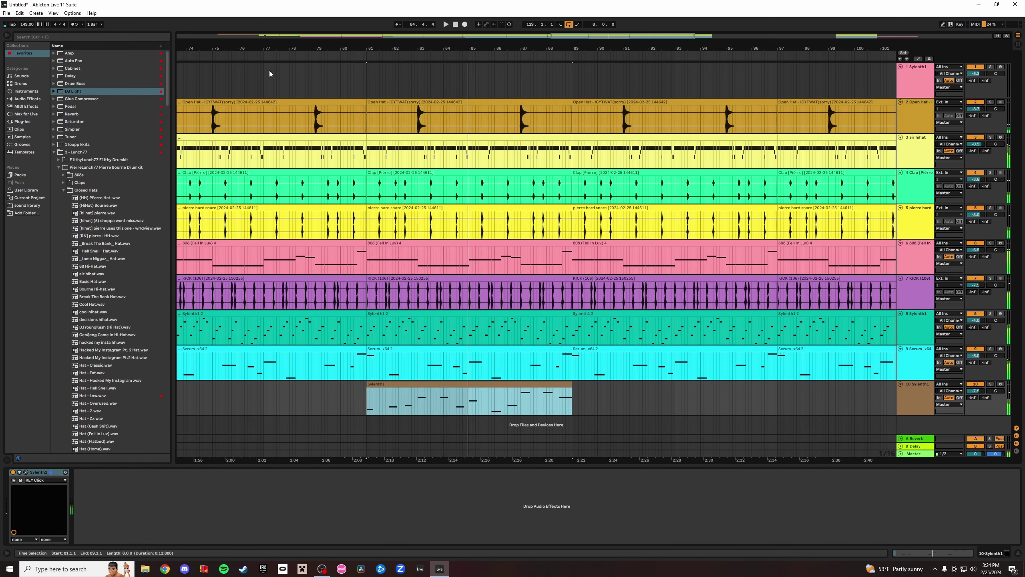
Restart playback around bar 73 to hear the pad drop out and lead into the new clip.
{"action": "left_click_drag", "start_coordinate": [265, 48], "coordinate": [468, 55]}
{"action": "key", "text": "space"}
{"action": "left_click", "coordinate": [234, 58]}
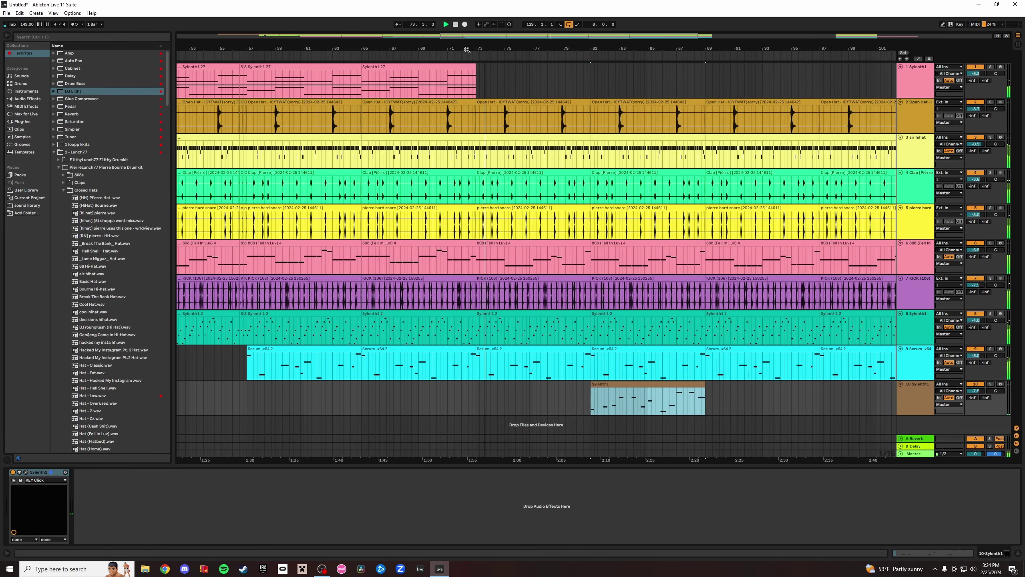
Play the arrangement from around bar 57, and replay it from just before bar 73 where the pad drops out.
{"action": "key", "text": "space"}
{"action": "left_click", "coordinate": [243, 61]}
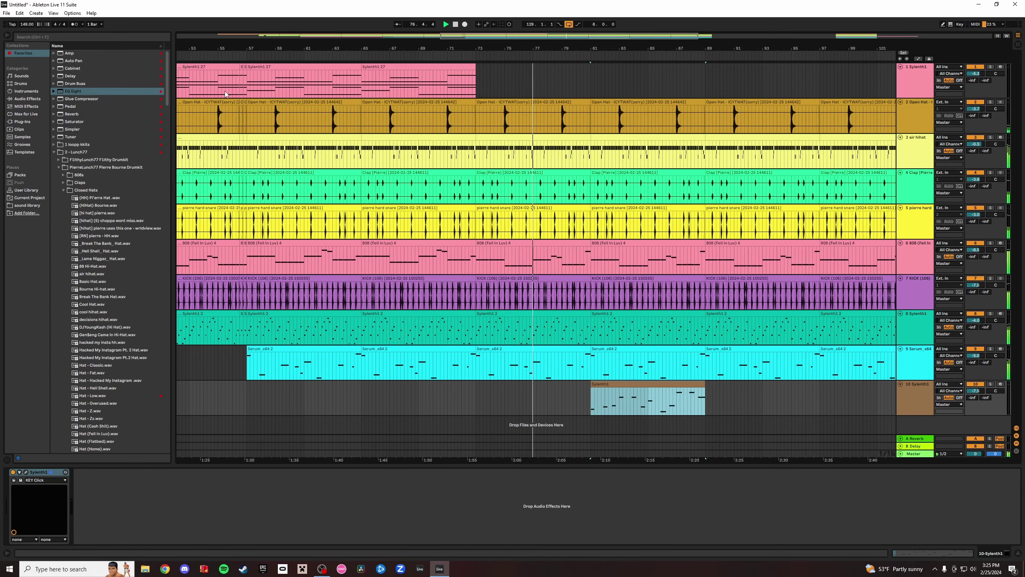
{"action": "left_click_drag", "start_coordinate": [634, 44], "coordinate": [678, 51]}
{"action": "left_click_drag", "start_coordinate": [518, 49], "coordinate": [527, 46]}
{"action": "left_click", "coordinate": [358, 56]}
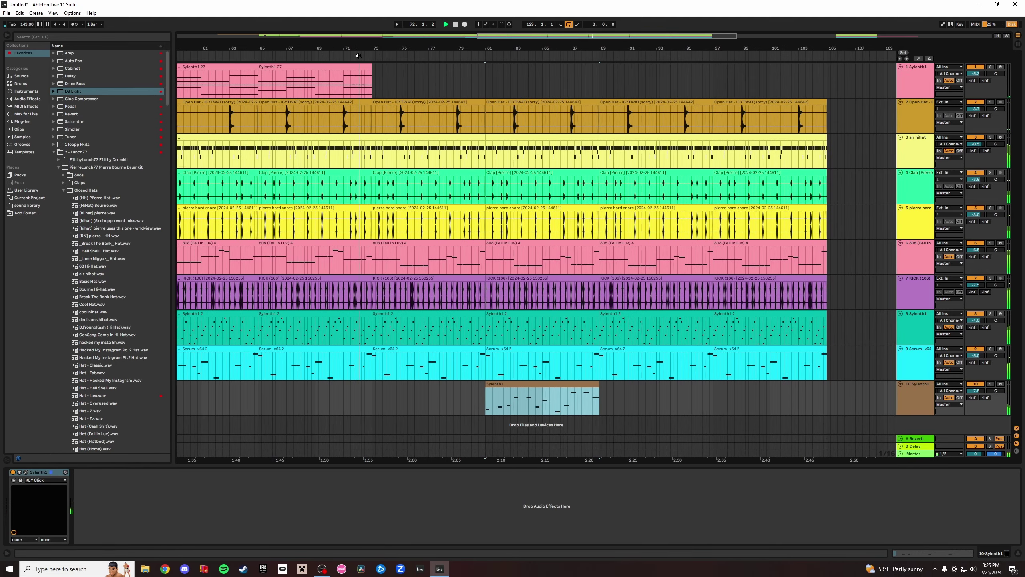
Move the brown Sylenth1 clip on track 10 from bar 81 to bar 89 and duplicate it at bar 97.
{"action": "left_click_drag", "start_coordinate": [521, 384], "coordinate": [617, 386]}
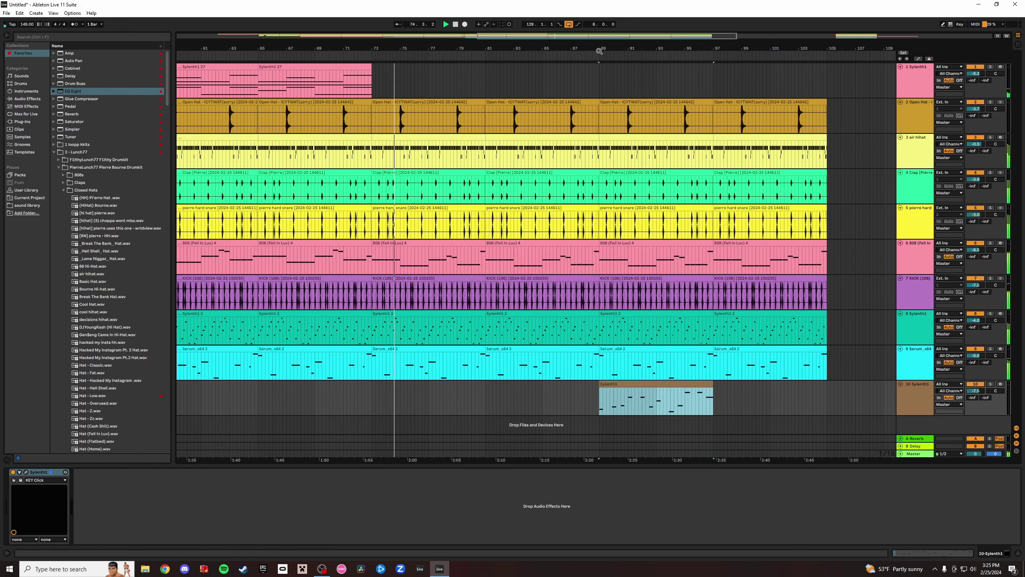
{"action": "mouse_move", "coordinate": [601, 49]}
{"action": "left_mouse_down"}
{"action": "mouse_move", "coordinate": [602, 64]}
{"action": "mouse_move", "coordinate": [603, 48]}
{"action": "left_mouse_up"}
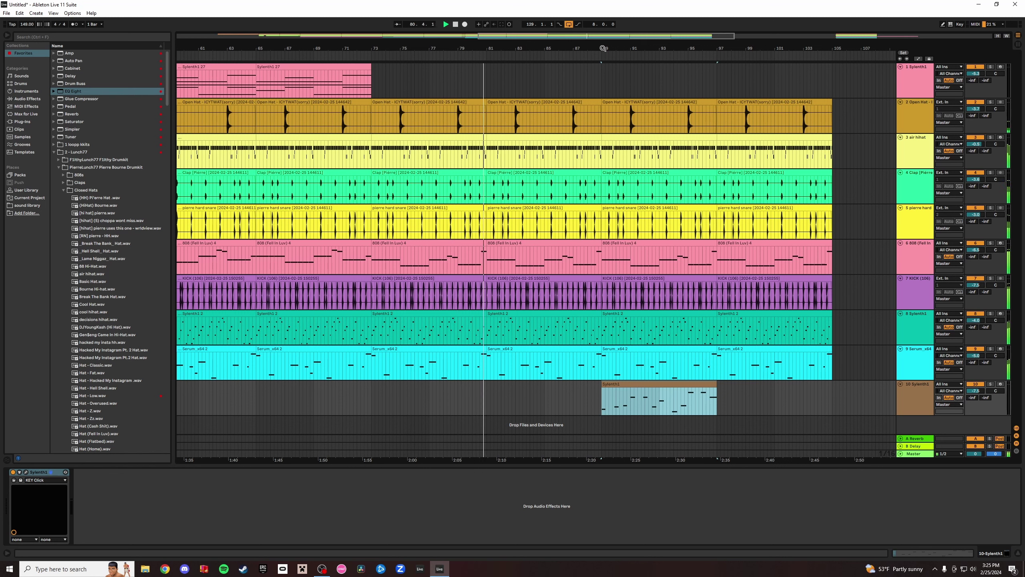
{"action": "key", "text": "ctrl+d"}
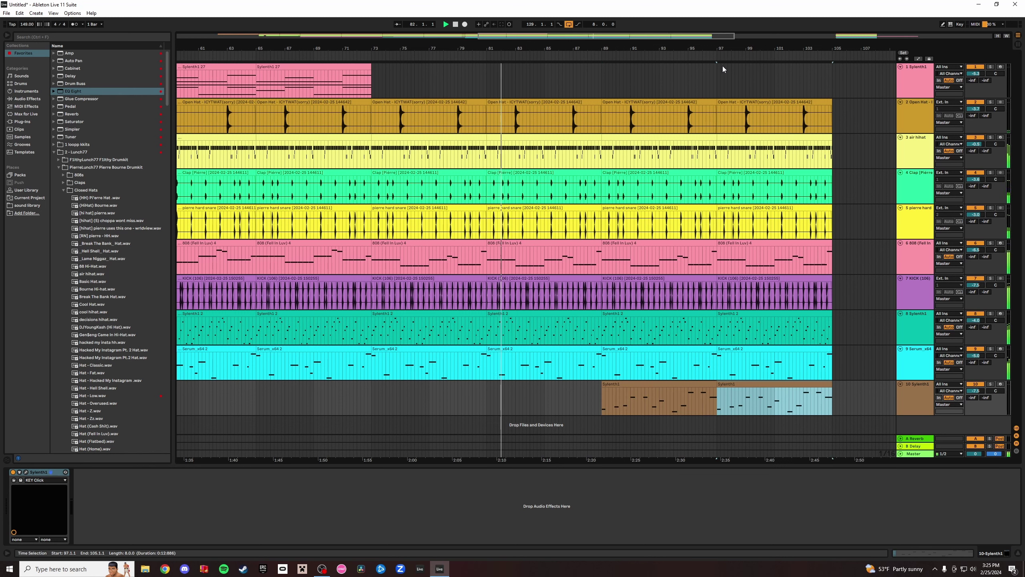
{"action": "left_click_drag", "start_coordinate": [742, 48], "coordinate": [546, 57]}
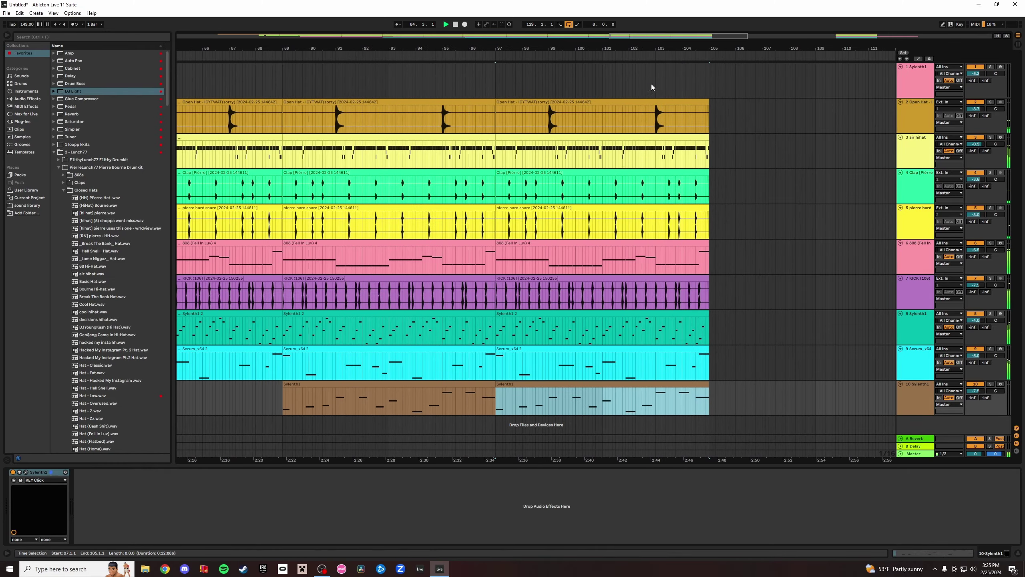
Delete the first bar of the air hihat clip on track 3, from bar 81 to bar 82.
{"action": "left_click_drag", "start_coordinate": [667, 48], "coordinate": [642, 48]}
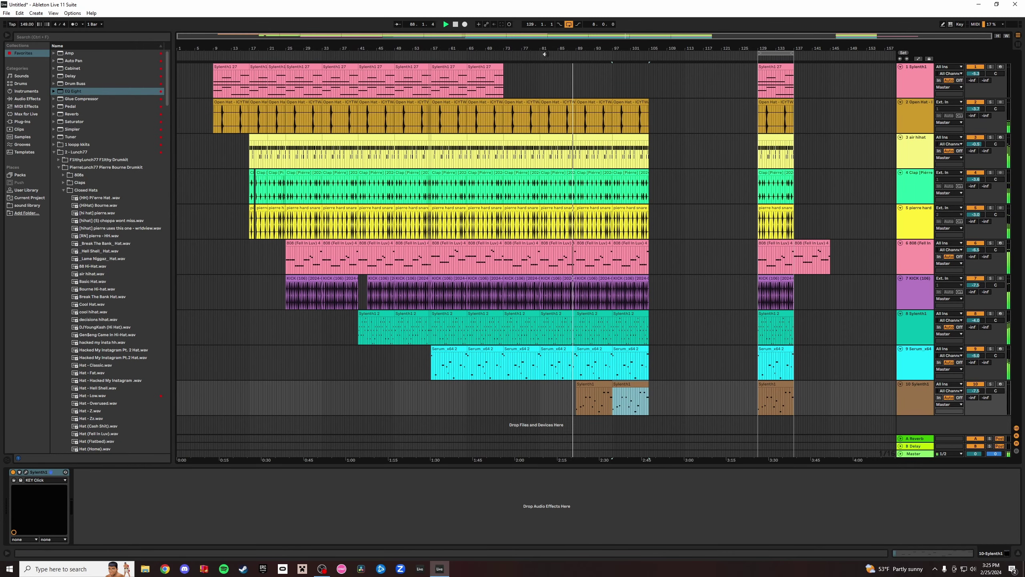
{"action": "left_click_drag", "start_coordinate": [548, 49], "coordinate": [506, 81]}
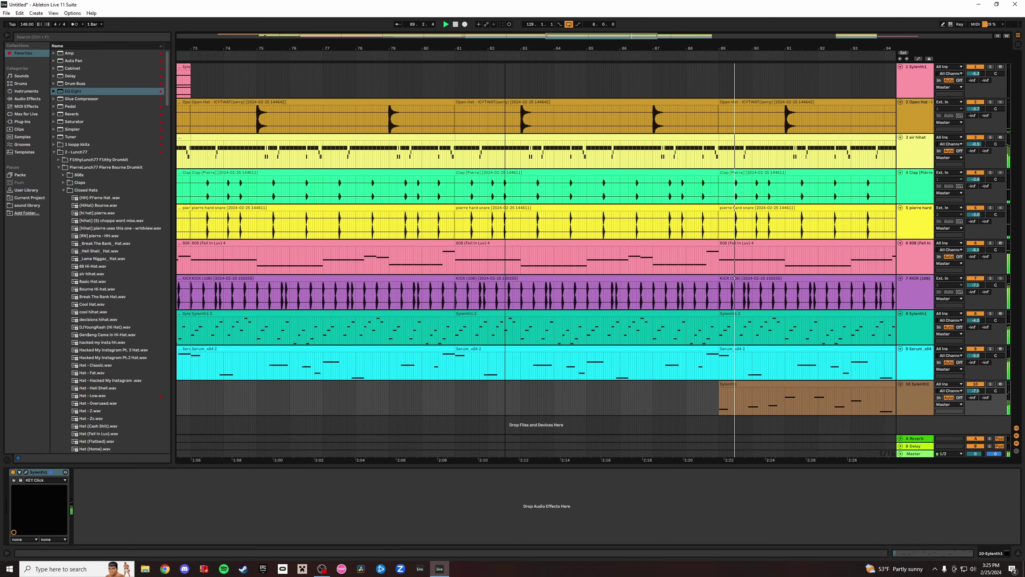
{"action": "left_click_drag", "start_coordinate": [457, 139], "coordinate": [488, 139]}
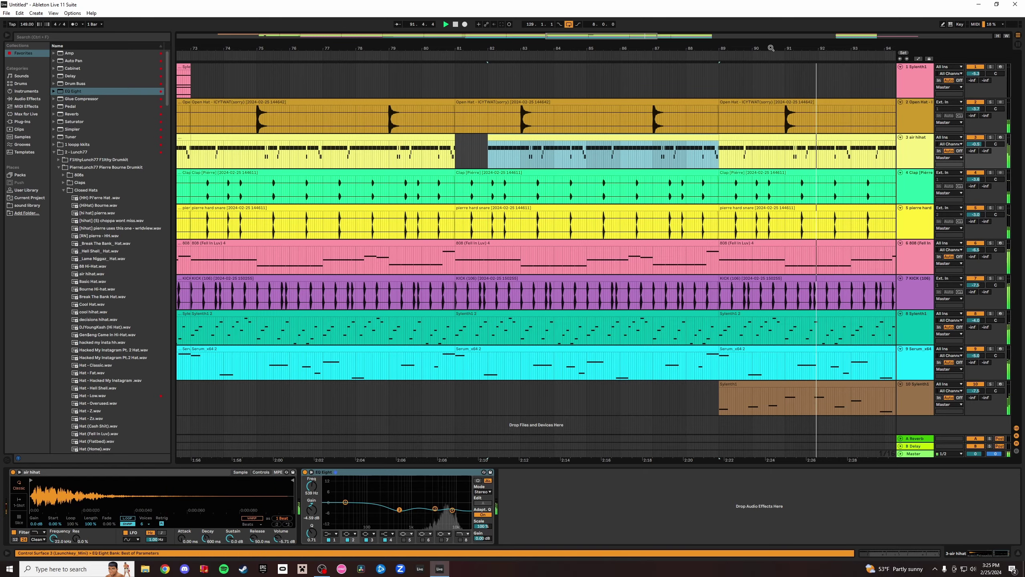
Repeat the one-beat slice at 104.2 on tracks 2 to 10 twice to make a stutter fill up to bar 105.
{"action": "left_click_drag", "start_coordinate": [669, 48], "coordinate": [616, 227]}
{"action": "left_click_drag", "start_coordinate": [610, 410], "coordinate": [651, 110]}
{"action": "key", "text": "ctrl+d"}
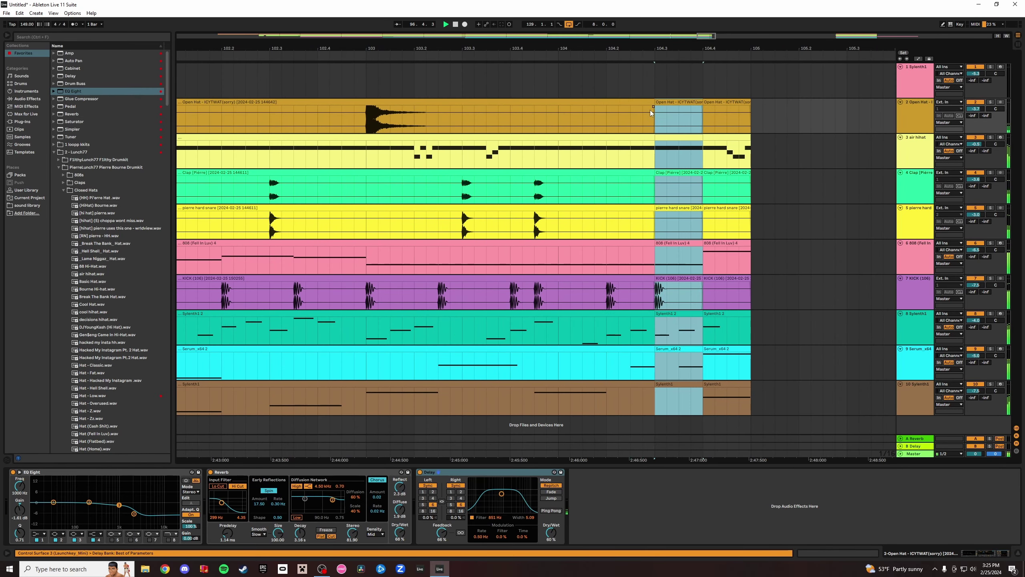
{"action": "key", "text": "ctrl+z"}
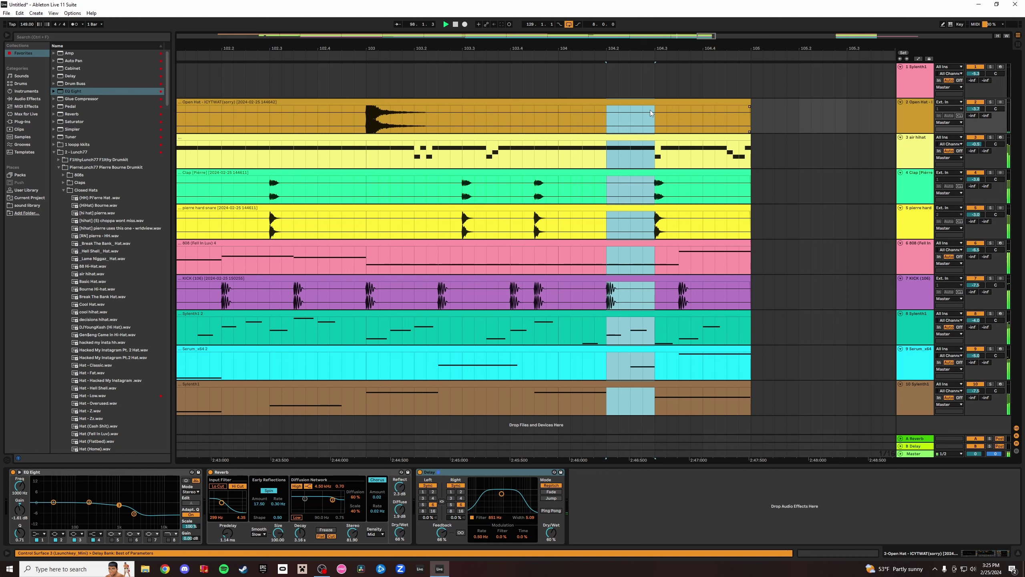
{"action": "left_click", "coordinate": [673, 128], "text": "shift"}
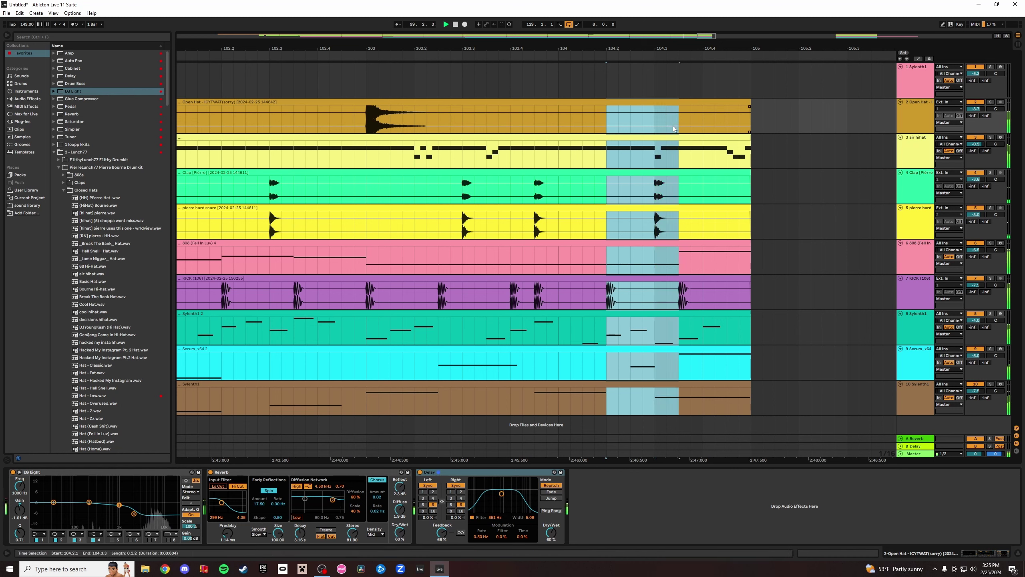
{"action": "left_click", "coordinate": [657, 129], "text": "shift"}
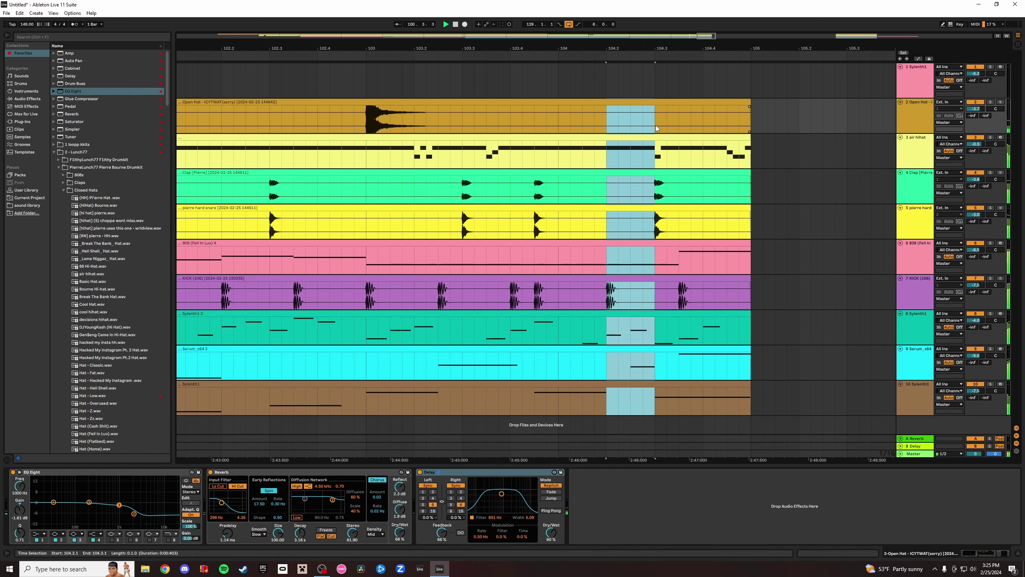
{"action": "key", "text": "ctrl+d"}
{"action": "key", "text": "ctrl+d"}
{"action": "key", "text": "ctrl+z"}
{"action": "scroll", "coordinate": [655, 67], "scroll_direction": "down", "scroll_amount": 5}
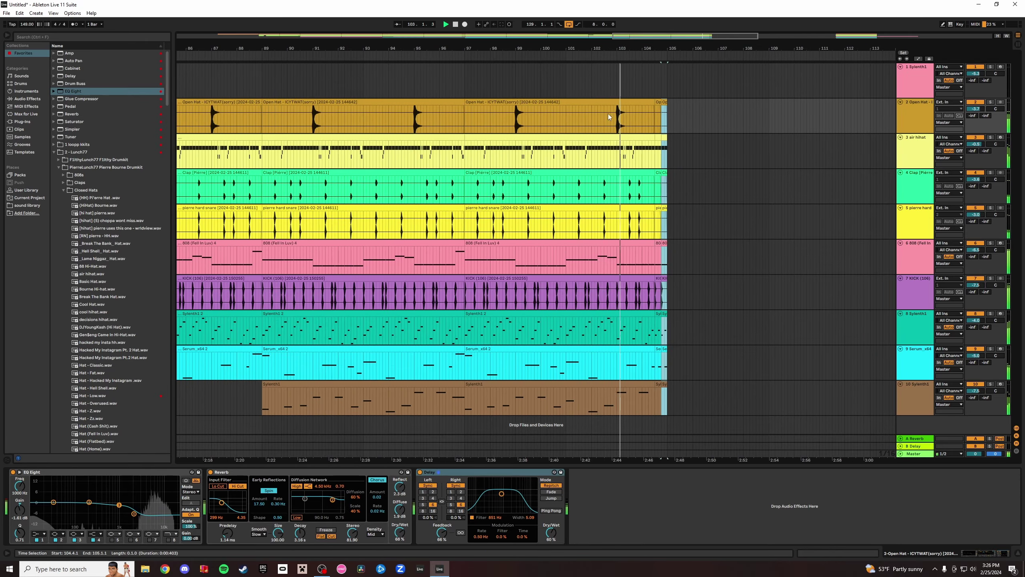
Copy the eight-bar section at bar 129 on tracks 1 to 10, paste it at bar 105 and play it.
{"action": "left_click_drag", "start_coordinate": [667, 48], "coordinate": [667, 15]}
{"action": "left_click", "coordinate": [764, 67]}
{"action": "key", "text": "space"}
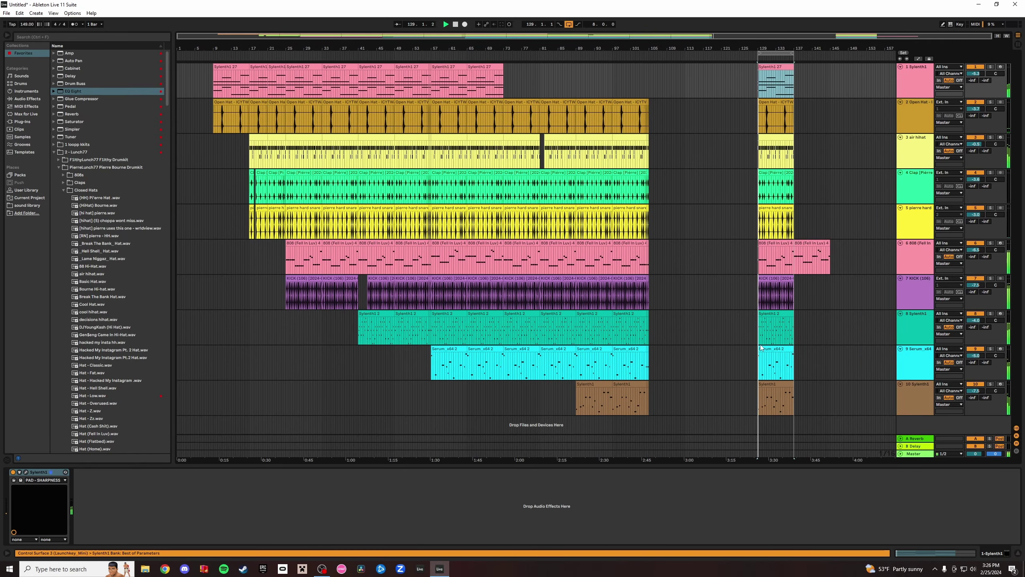
{"action": "left_click_drag", "start_coordinate": [793, 83], "coordinate": [759, 400]}
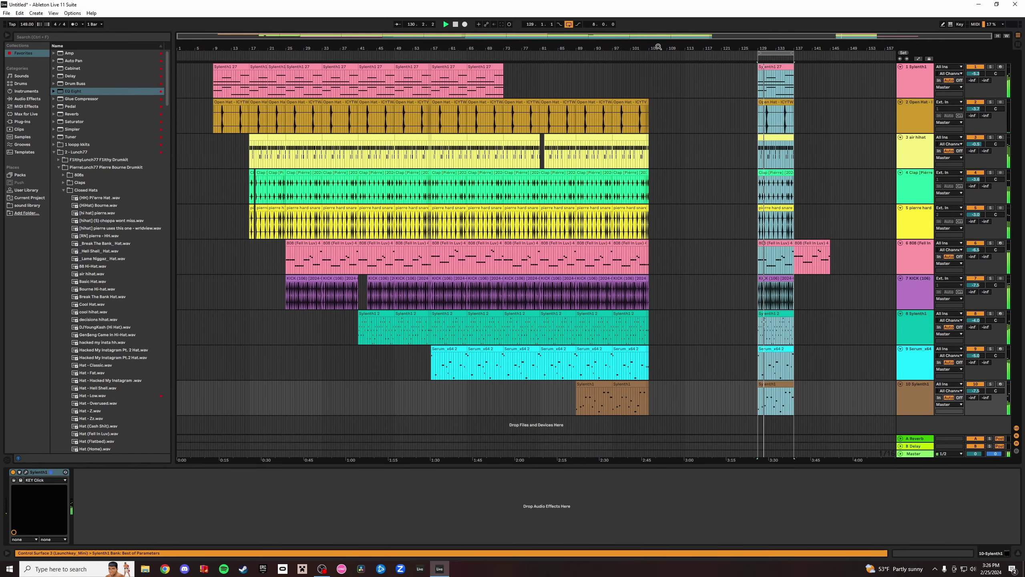
{"action": "left_click_drag", "start_coordinate": [659, 46], "coordinate": [573, 96]}
{"action": "left_click", "coordinate": [572, 77]}
{"action": "key", "text": "ctrl+v"}
{"action": "key", "text": "space"}
{"action": "key", "text": "space"}
Duplicate the pasted eight-bar section on all ten tracks to fill bars 113 to 121.
{"action": "left_click_drag", "start_coordinate": [582, 48], "coordinate": [609, 52]}
{"action": "left_click_drag", "start_coordinate": [749, 47], "coordinate": [691, 8]}
{"action": "key", "text": "ctrl+d"}
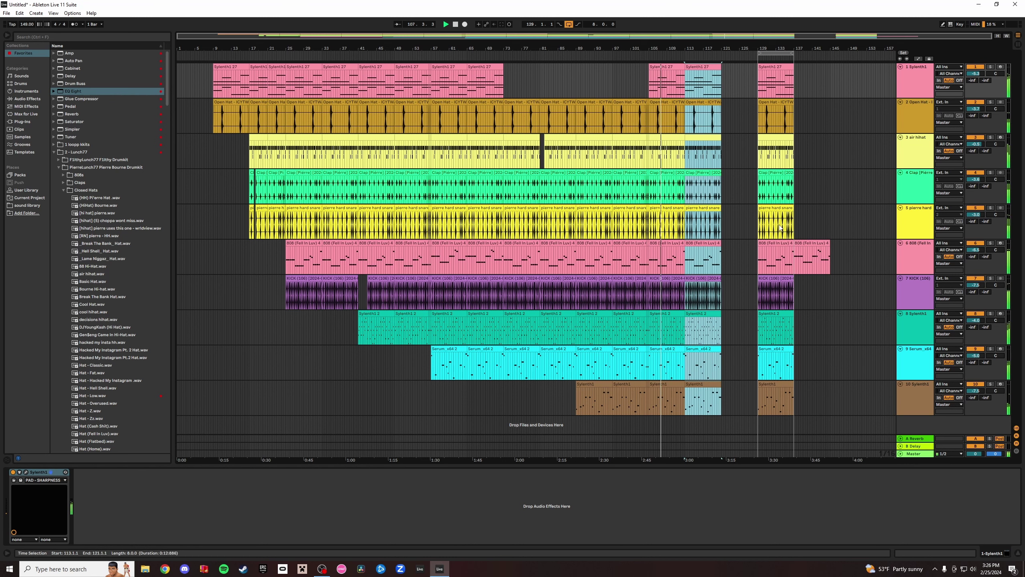
Play the arrangement from bar 9 and review how the tracks build between bars 9 and 121.
{"action": "left_click", "coordinate": [692, 265]}
{"action": "left_click", "coordinate": [691, 245]}
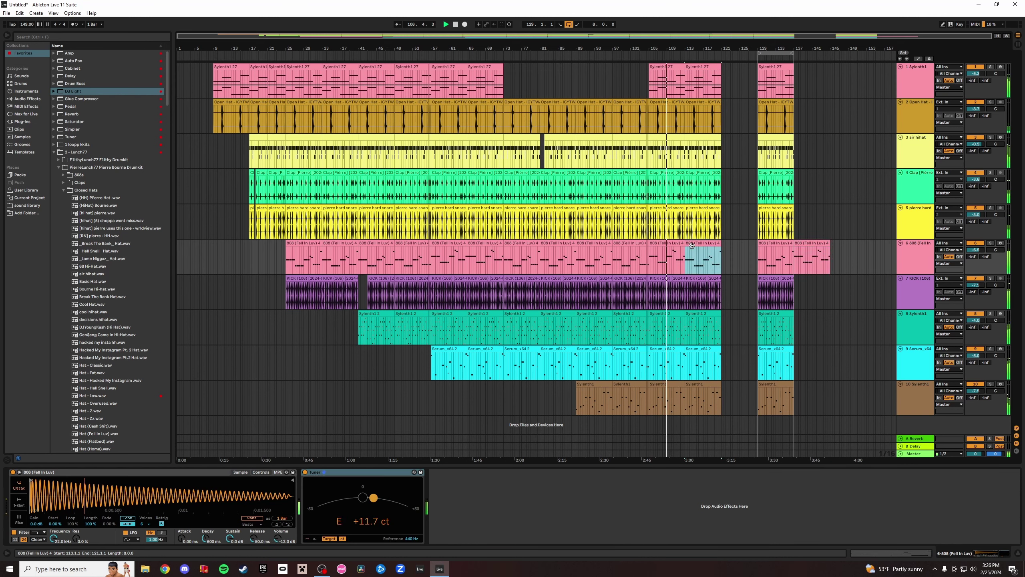
{"action": "left_click", "coordinate": [501, 57]}
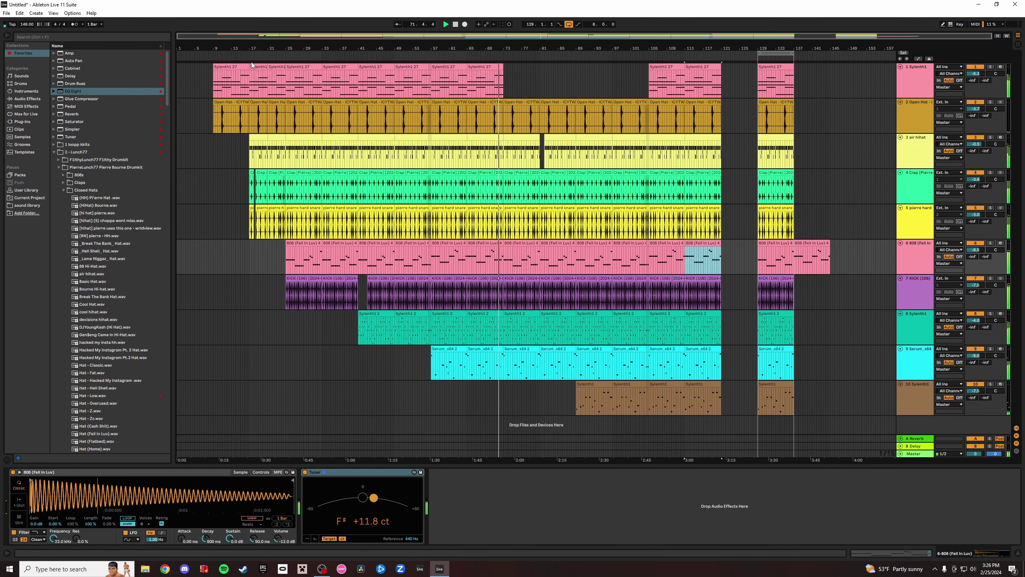
{"action": "left_click", "coordinate": [247, 75]}
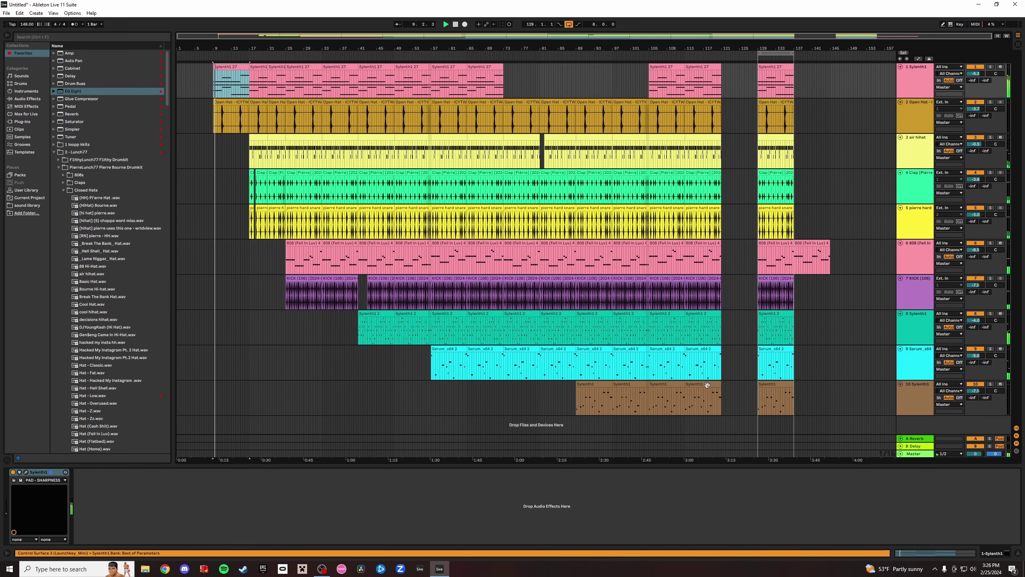
{"action": "left_click", "coordinate": [711, 401], "text": "shift"}
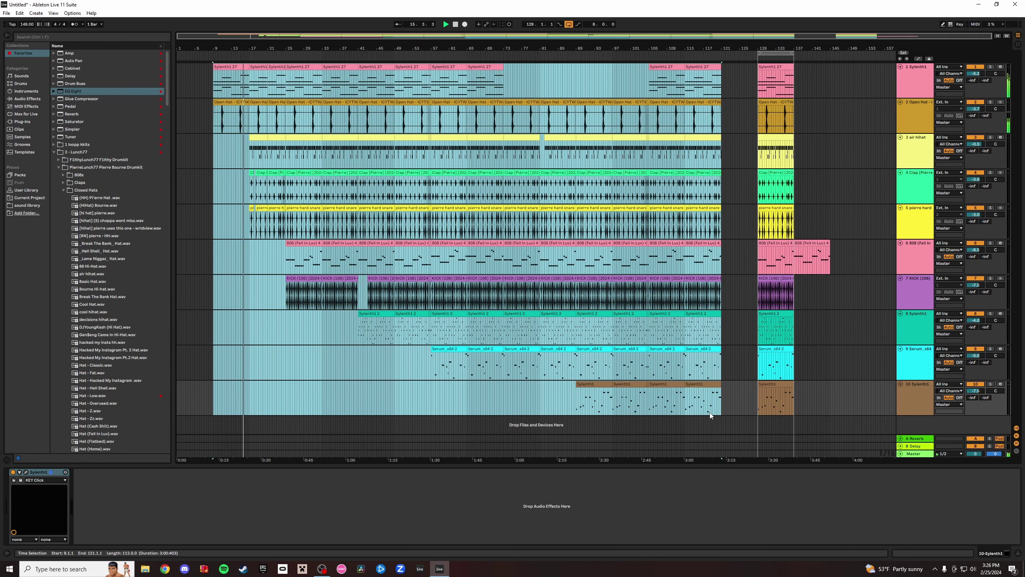
{"action": "left_click", "coordinate": [723, 362]}
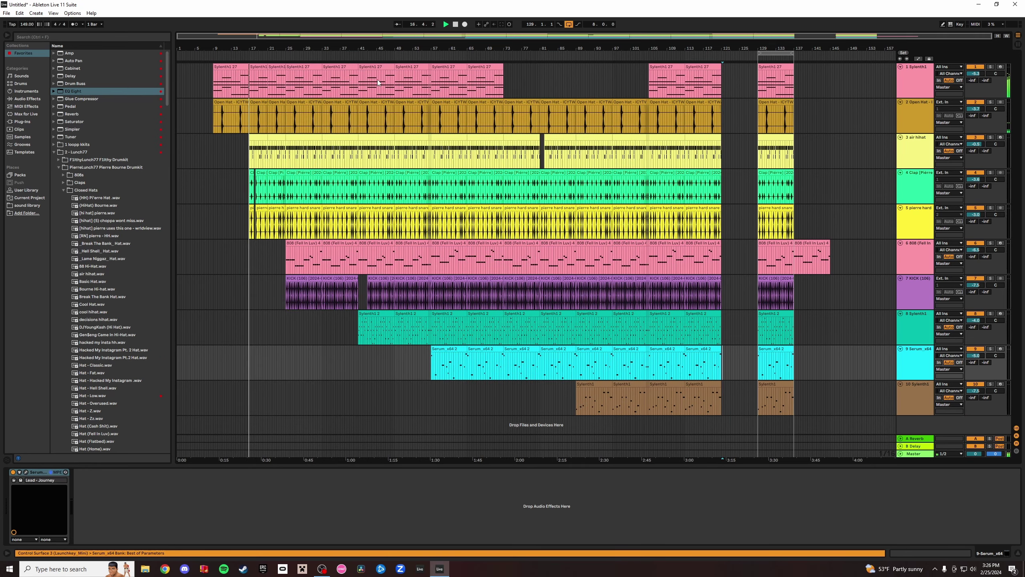
{"action": "left_click_drag", "start_coordinate": [256, 48], "coordinate": [259, 83]}
{"action": "left_click_drag", "start_coordinate": [285, 48], "coordinate": [284, 48]}
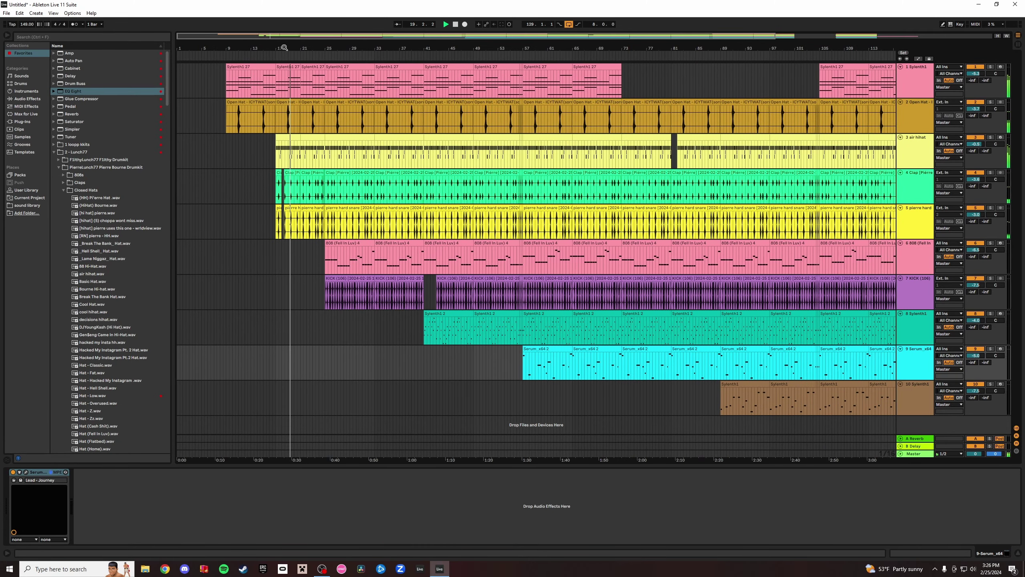
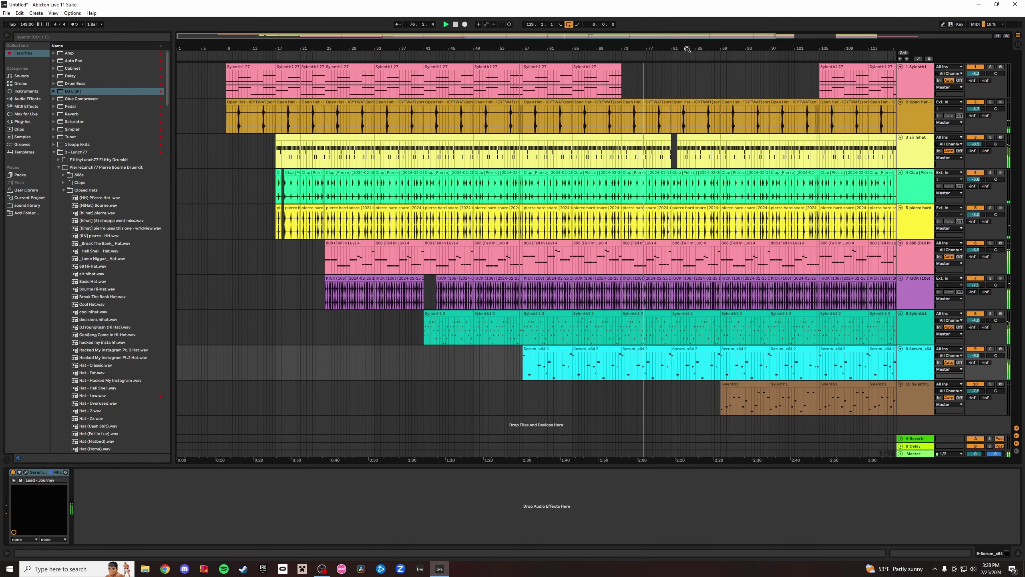
Cut two half-bar gaps in the air hihat clip on track 3, at 82.3 to 83 and 83.3 to 84.
{"action": "left_click_drag", "start_coordinate": [686, 51], "coordinate": [558, 49]}
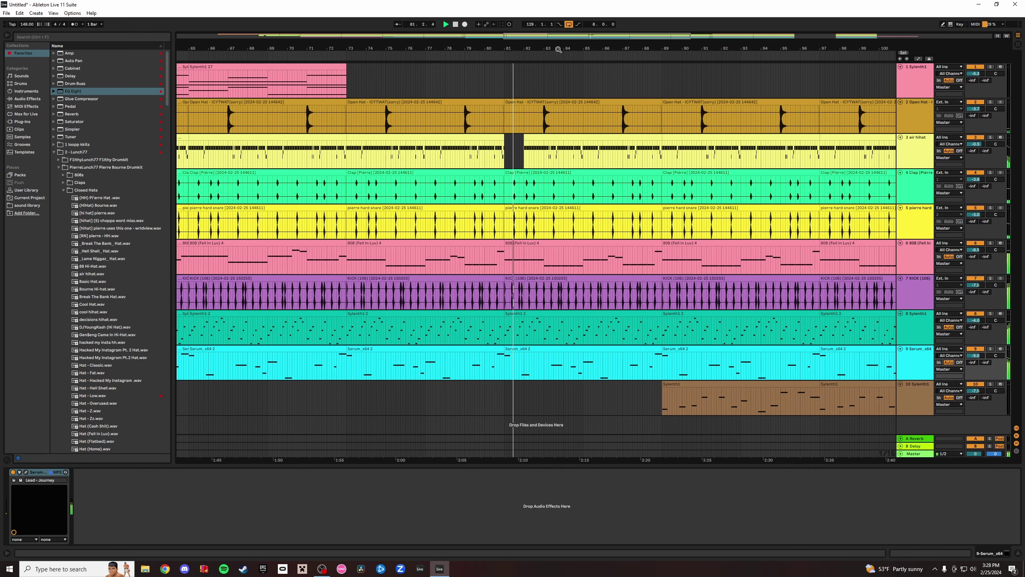
{"action": "left_click_drag", "start_coordinate": [526, 43], "coordinate": [524, 54]}
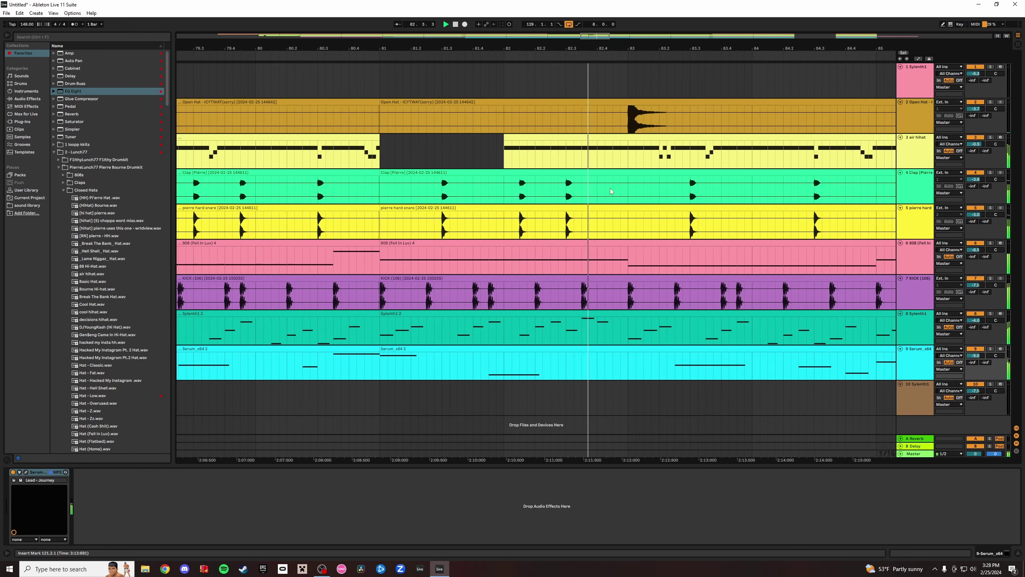
{"action": "left_click_drag", "start_coordinate": [566, 156], "coordinate": [629, 159]}
{"action": "key", "text": "Delete"}
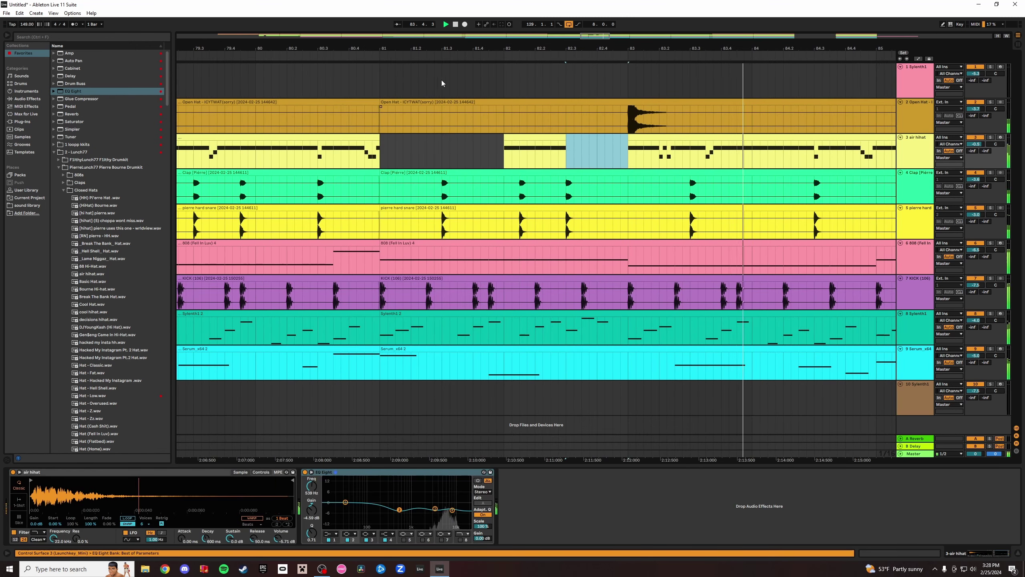
{"action": "left_click", "coordinate": [355, 59]}
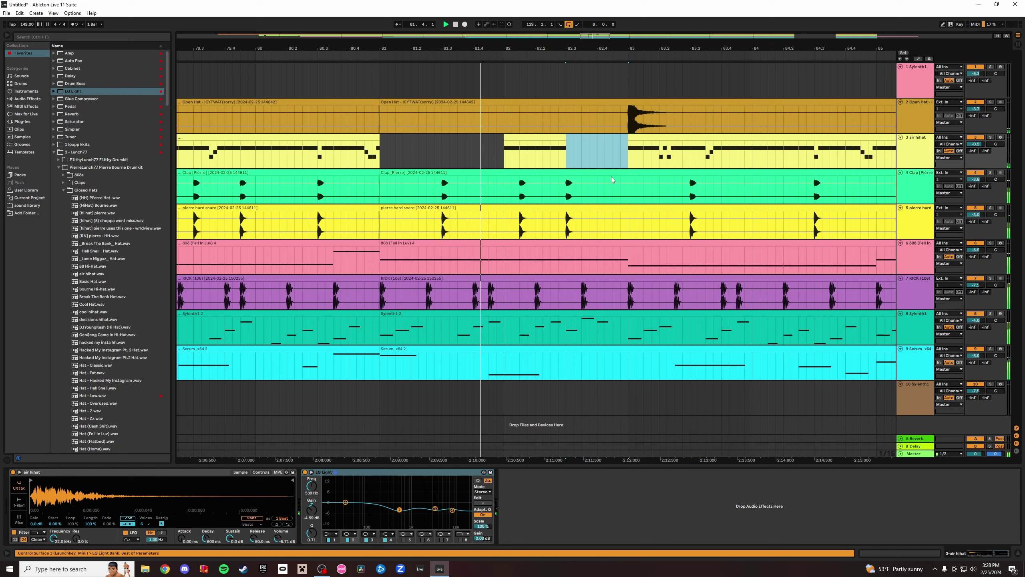
{"action": "left_click", "coordinate": [669, 157]}
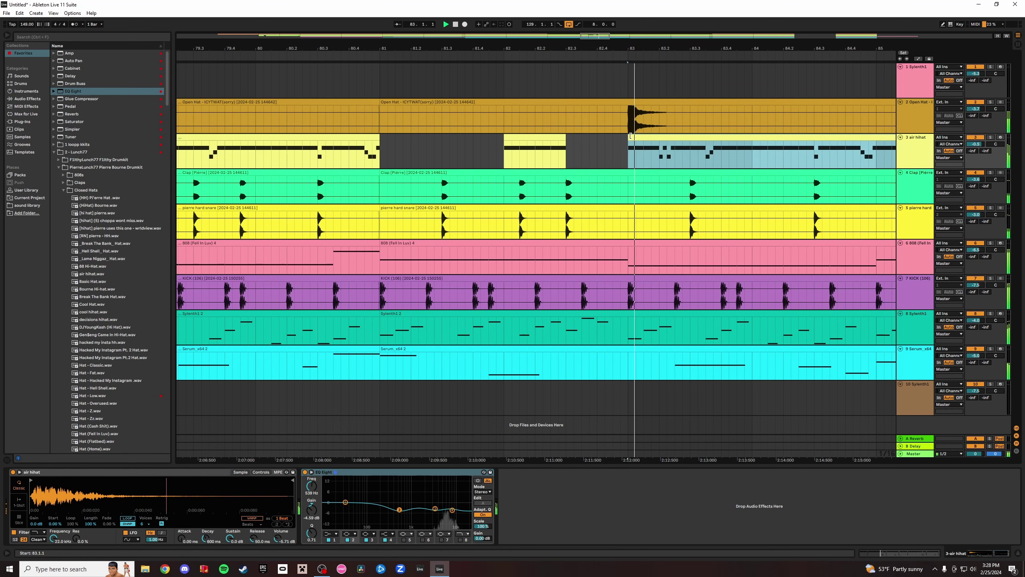
{"action": "left_click_drag", "start_coordinate": [692, 154], "coordinate": [753, 157]}
{"action": "left_click_drag", "start_coordinate": [811, 48], "coordinate": [535, 1]}
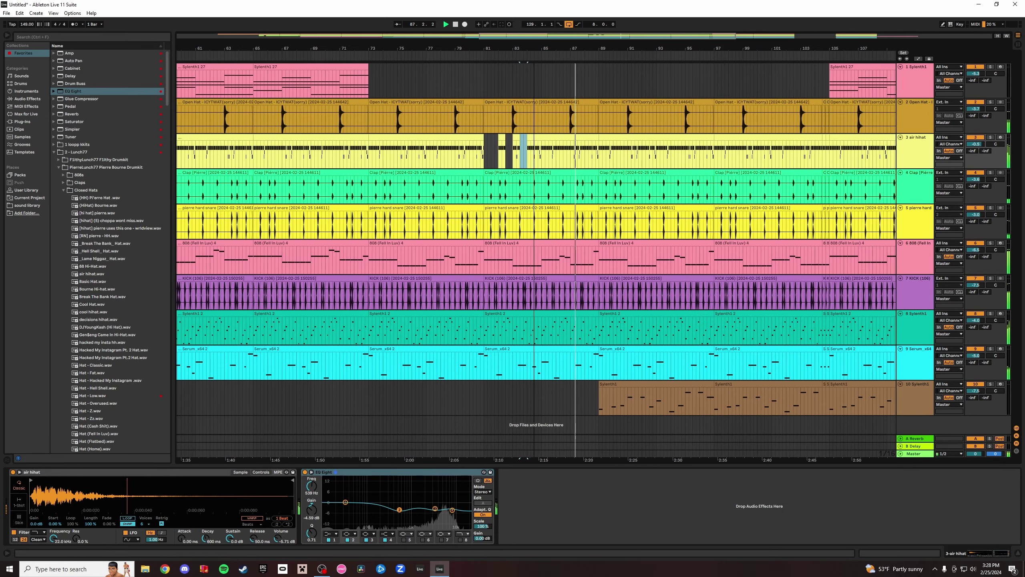
Delete the first two bars of the kick clip on track 7, from bar 73 to bar 75.
{"action": "left_click", "coordinate": [355, 56]}
{"action": "left_click_drag", "start_coordinate": [361, 49], "coordinate": [365, 75]}
{"action": "left_click_drag", "start_coordinate": [397, 279], "coordinate": [517, 270]}
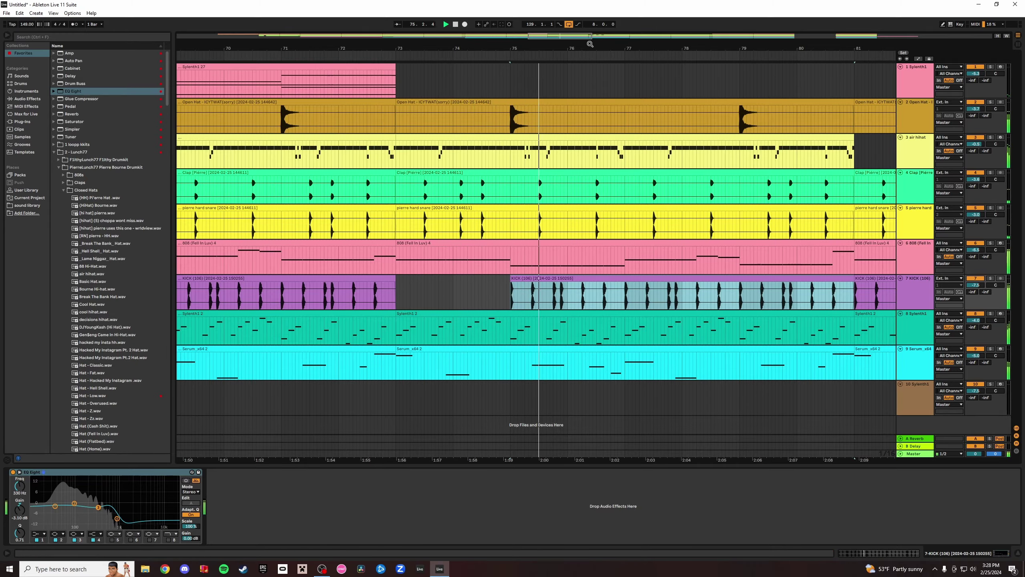
{"action": "left_click_drag", "start_coordinate": [590, 47], "coordinate": [419, 6]}
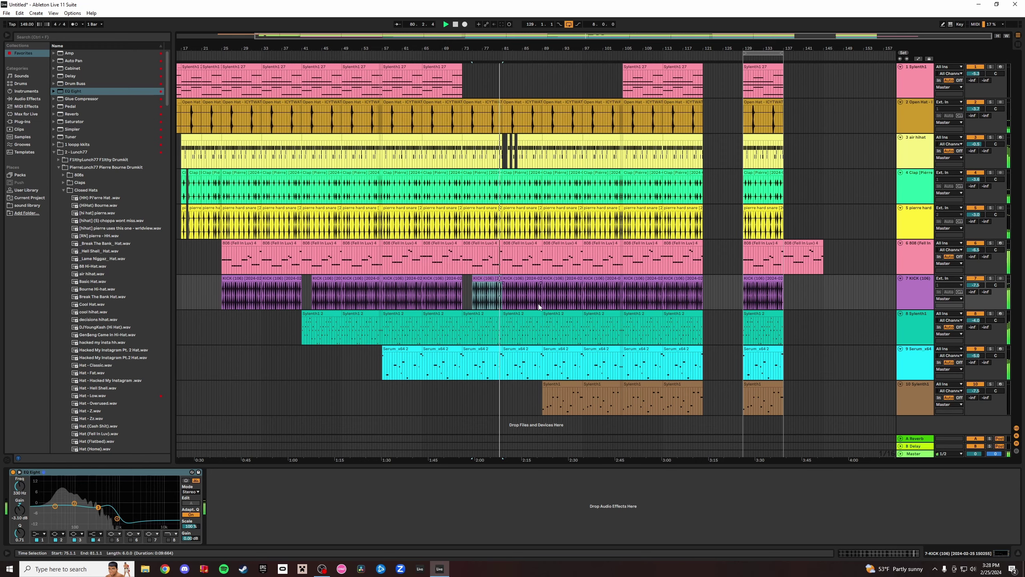
Replay from just before bar 73 and delete the teal Sylenth1 clips on track 8 at bars 73 and 81.
{"action": "left_click_drag", "start_coordinate": [530, 49], "coordinate": [525, 70]}
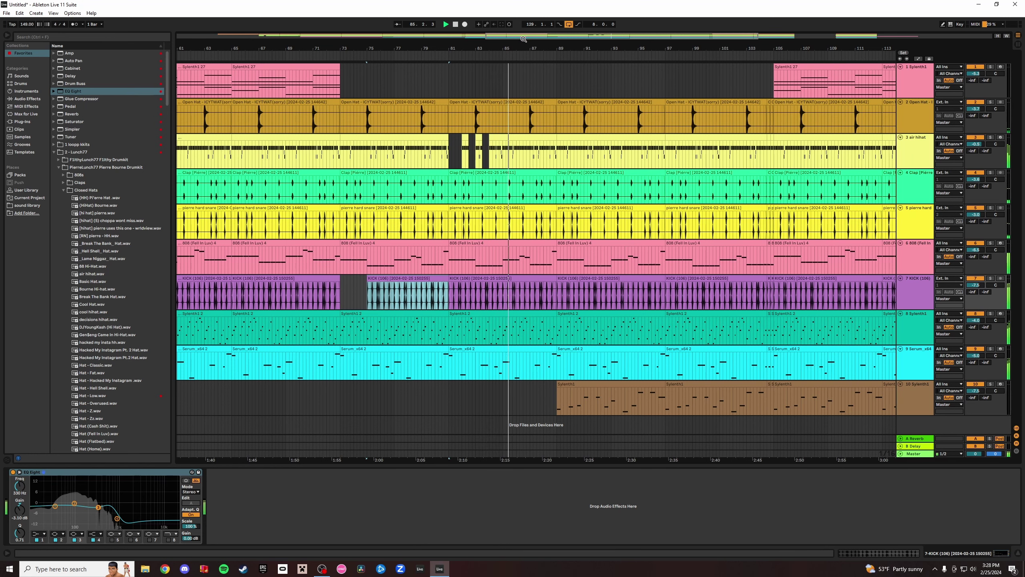
{"action": "left_click_drag", "start_coordinate": [574, 52], "coordinate": [610, 62]}
{"action": "left_click", "coordinate": [359, 58]}
{"action": "left_click", "coordinate": [407, 310]}
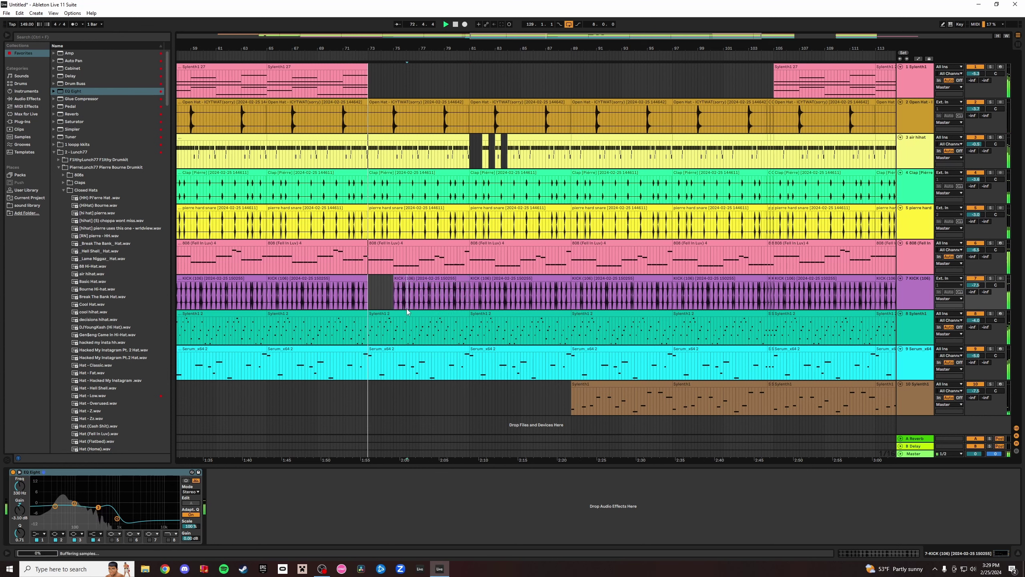
{"action": "left_click_drag", "start_coordinate": [406, 309], "coordinate": [499, 310]}
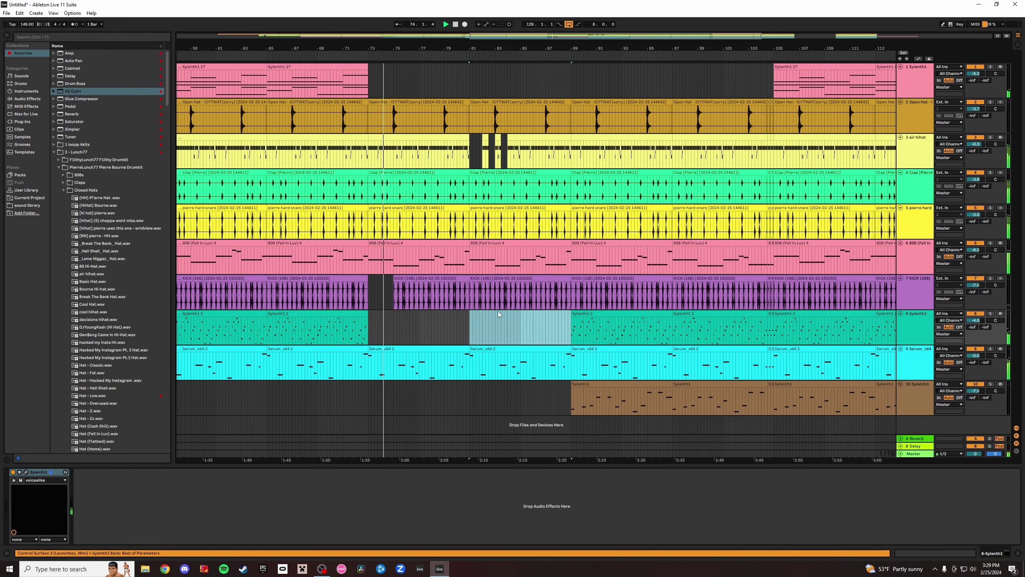
Undo the deletions of the teal Sylenth1 clips on track 8 at bars 73 and 81.
{"action": "key", "text": "ctrl+z"}
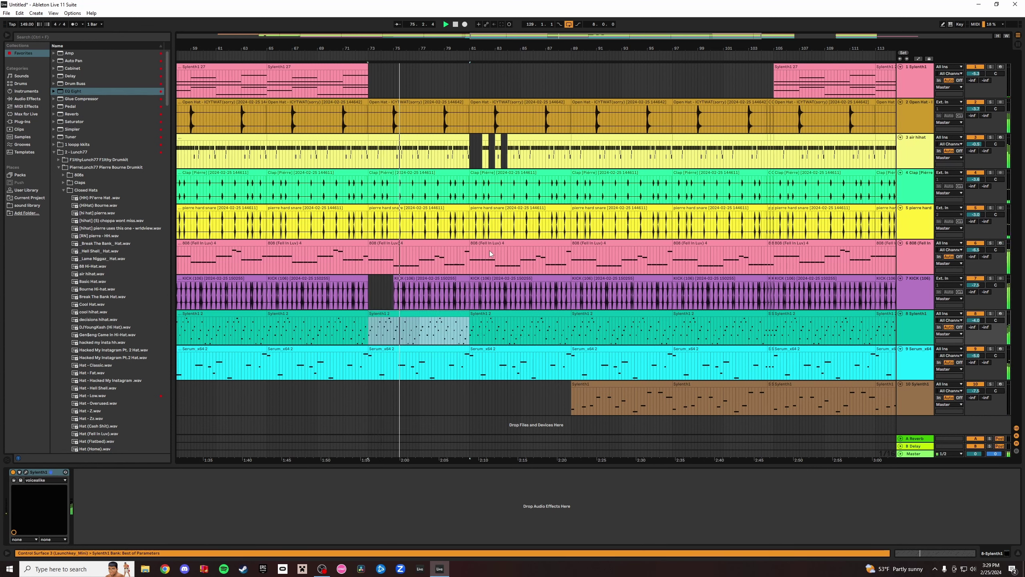
Delete the teal Sylenth1 clips on track 8 from bar 81 to bar 105, including the short stutter pieces.
{"action": "left_click", "coordinate": [498, 310]}
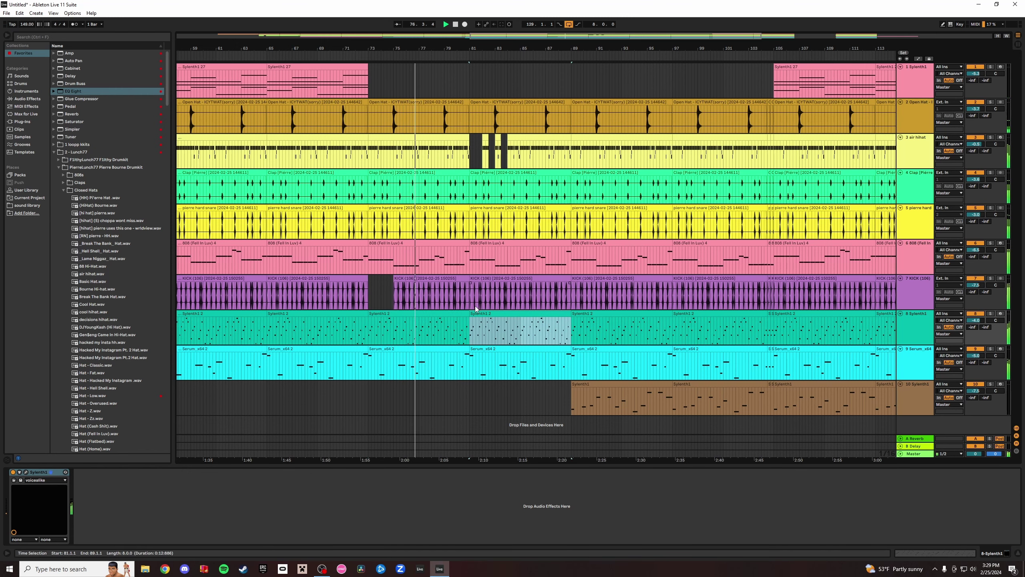
{"action": "key", "text": "Delete"}
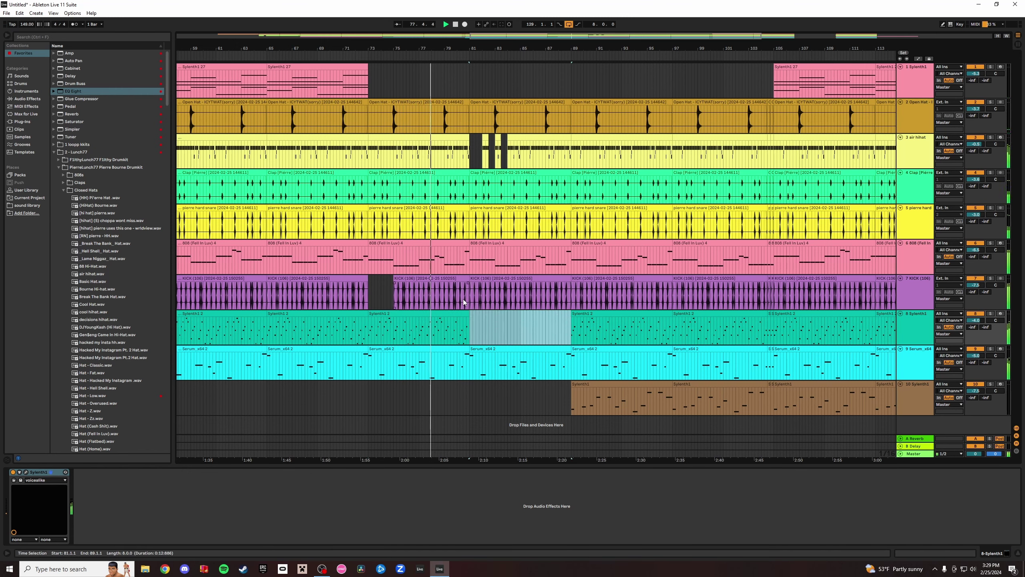
{"action": "left_click", "coordinate": [598, 310]}
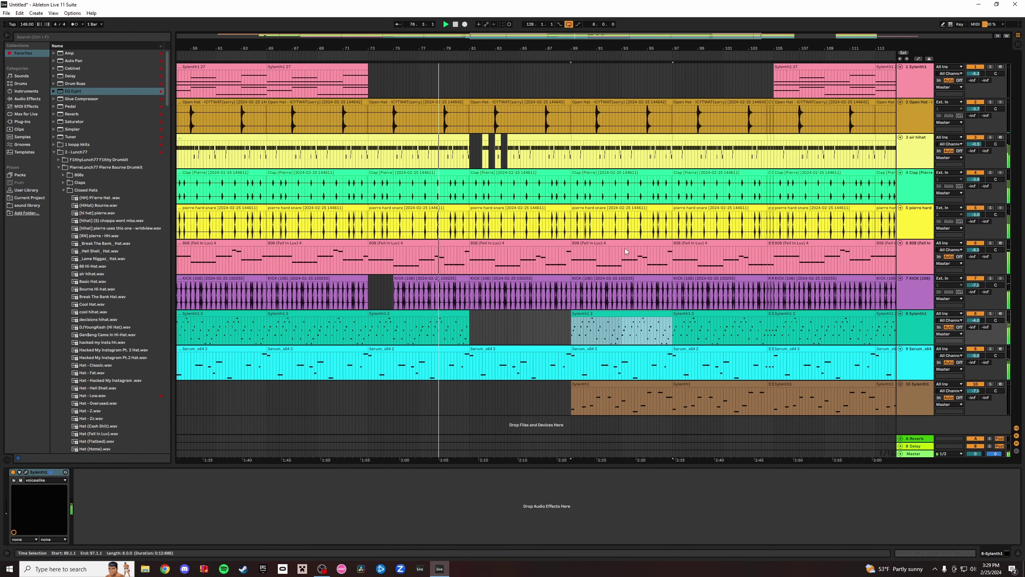
{"action": "left_click", "coordinate": [739, 309], "text": "shift"}
{"action": "key", "text": "Delete"}
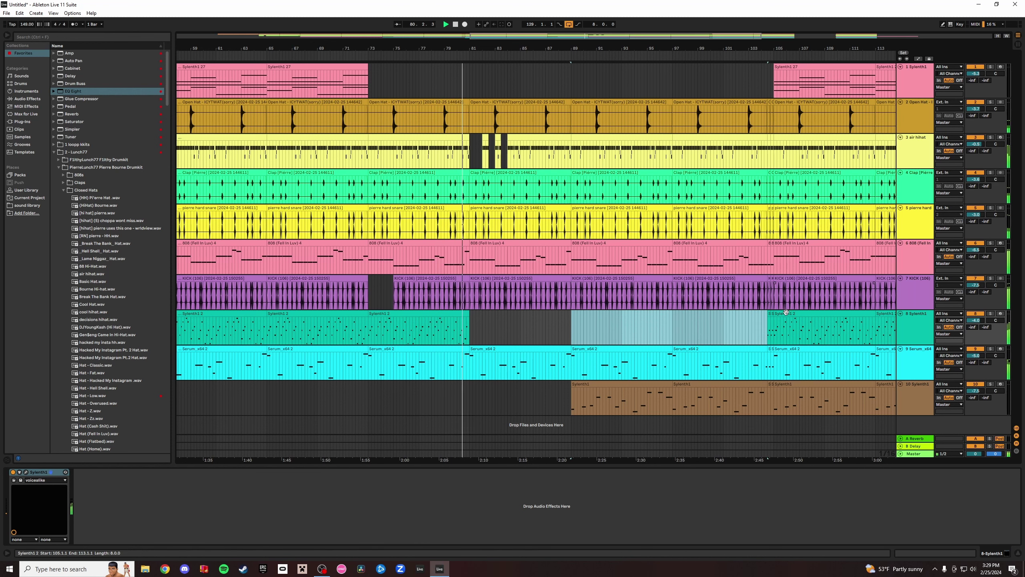
{"action": "left_click", "coordinate": [772, 312]}
{"action": "left_click", "coordinate": [769, 312], "text": "shift"}
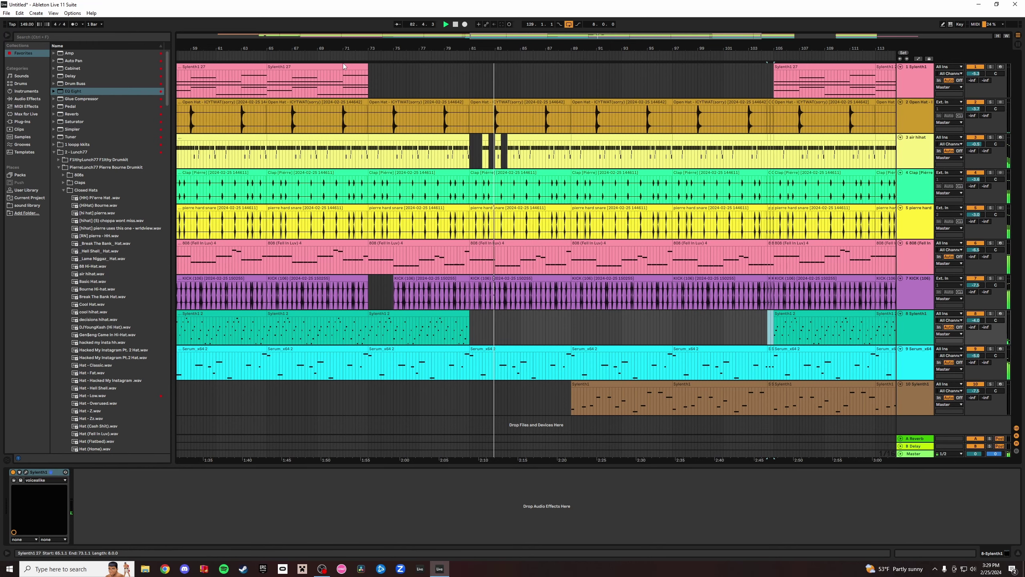
Replay from about bar 69 and undo the deletions of the track 8 clips between bars 81 and 105.
{"action": "left_click", "coordinate": [319, 54]}
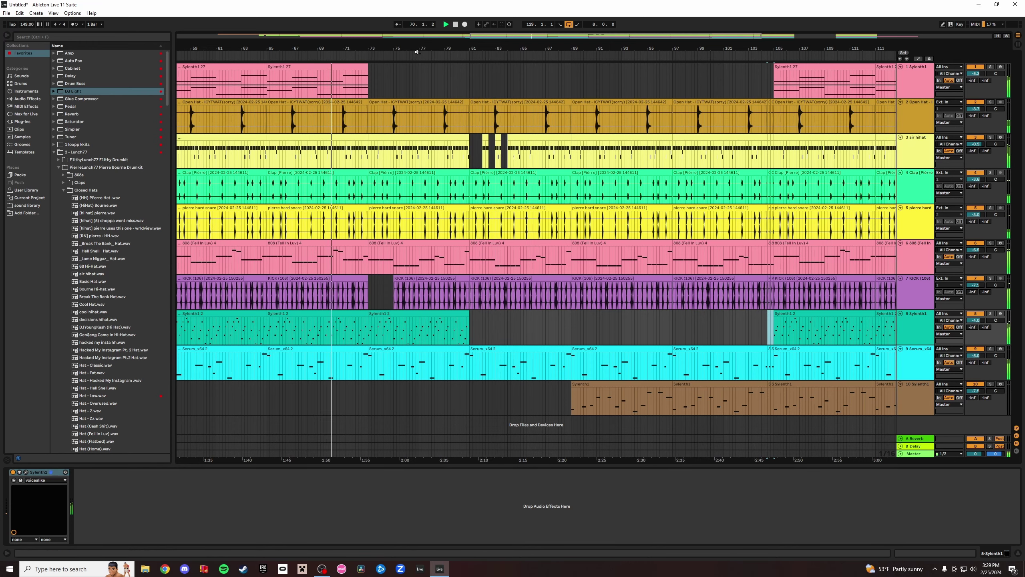
{"action": "left_click_drag", "start_coordinate": [418, 48], "coordinate": [465, 49]}
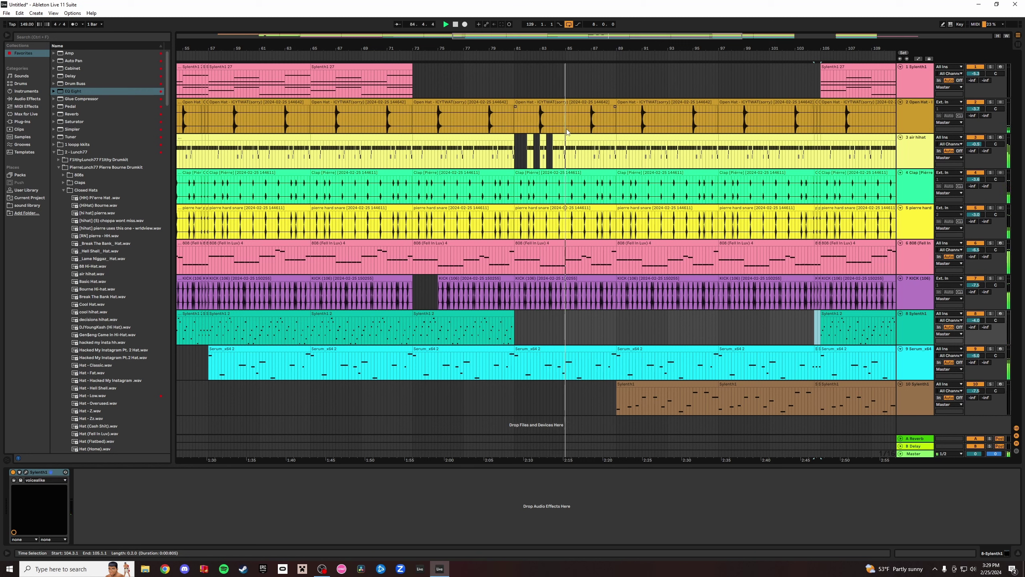
{"action": "key", "text": "ctrl+z"}
{"action": "key", "text": "ctrl+z"}
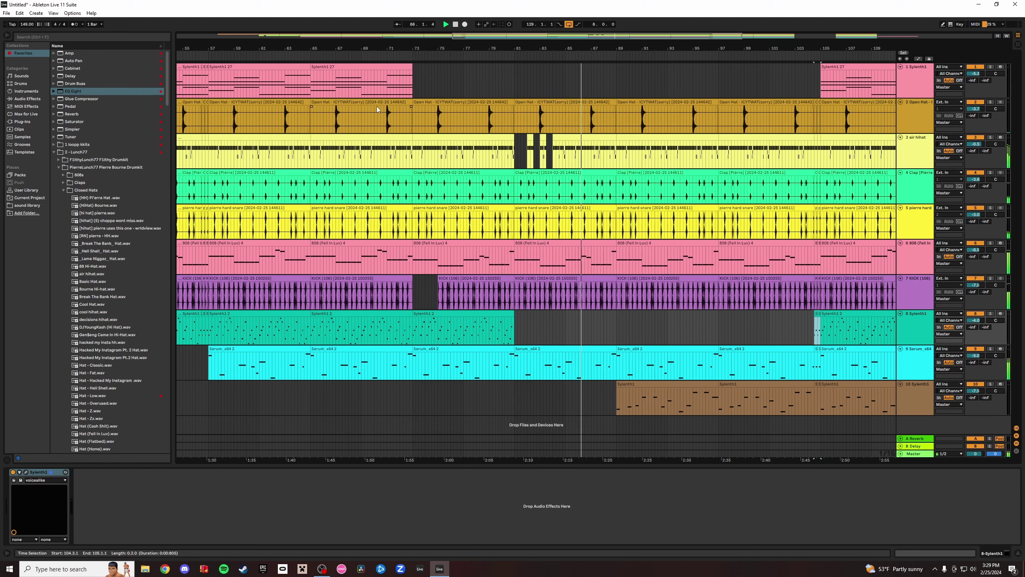
{"action": "key", "text": "ctrl+z"}
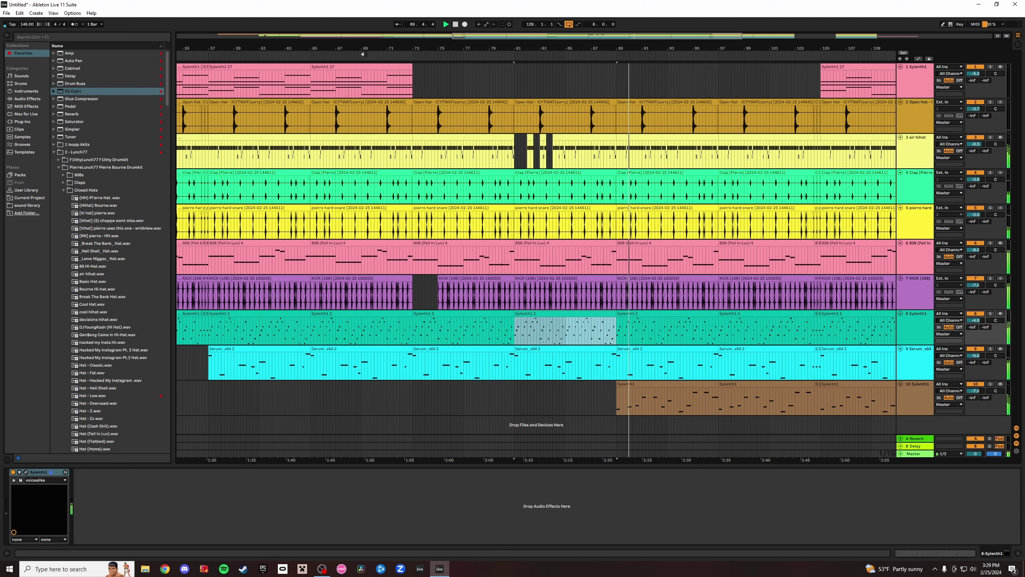
Copy the brown Sylenth1 clip on track 10 at bar 89 and paste it twice in a row from bar 73.
{"action": "left_click", "coordinate": [683, 381]}
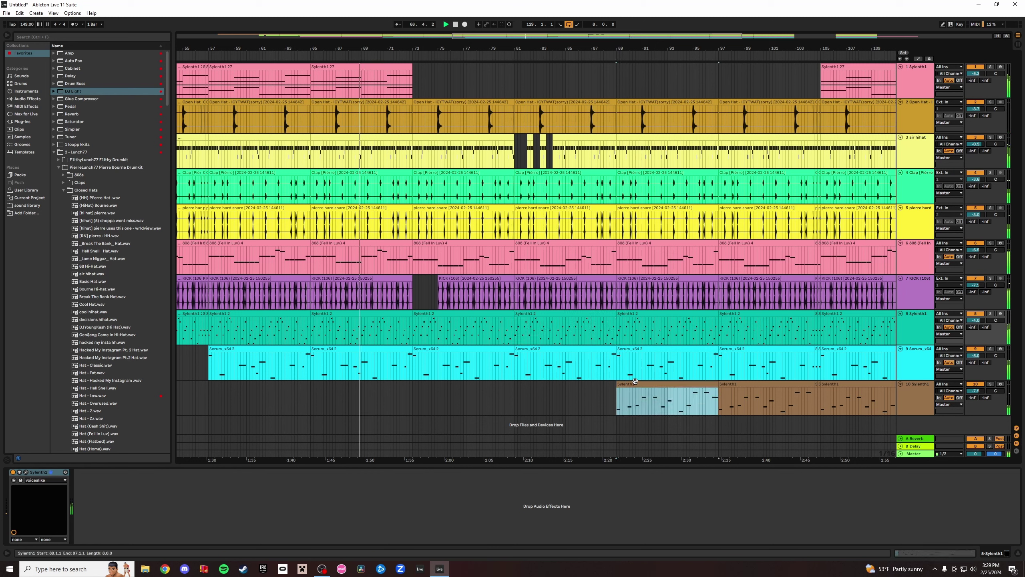
{"action": "left_click", "coordinate": [412, 387]}
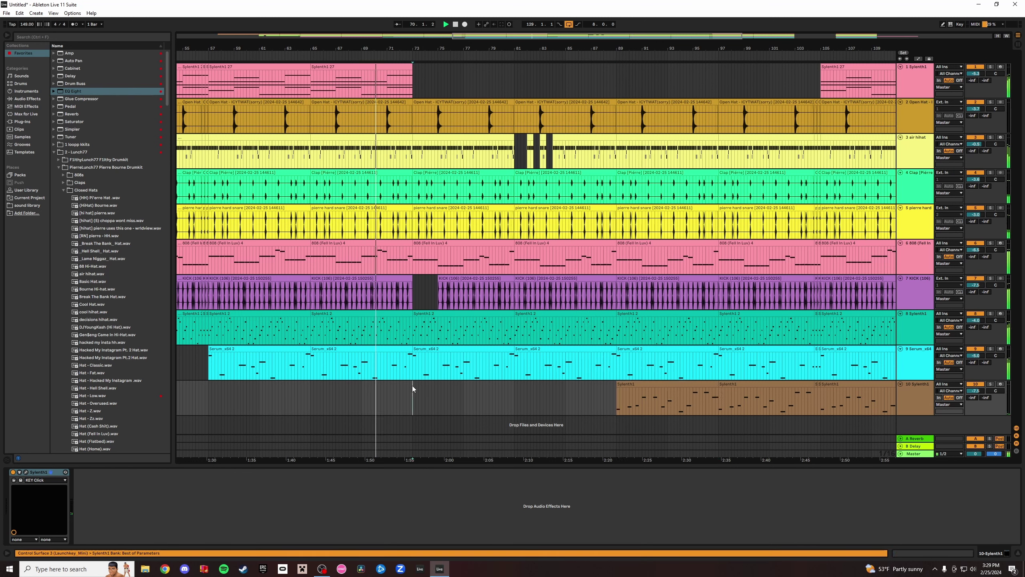
{"action": "key", "text": "ctrl+v"}
{"action": "left_click_drag", "start_coordinate": [410, 49], "coordinate": [410, 81]}
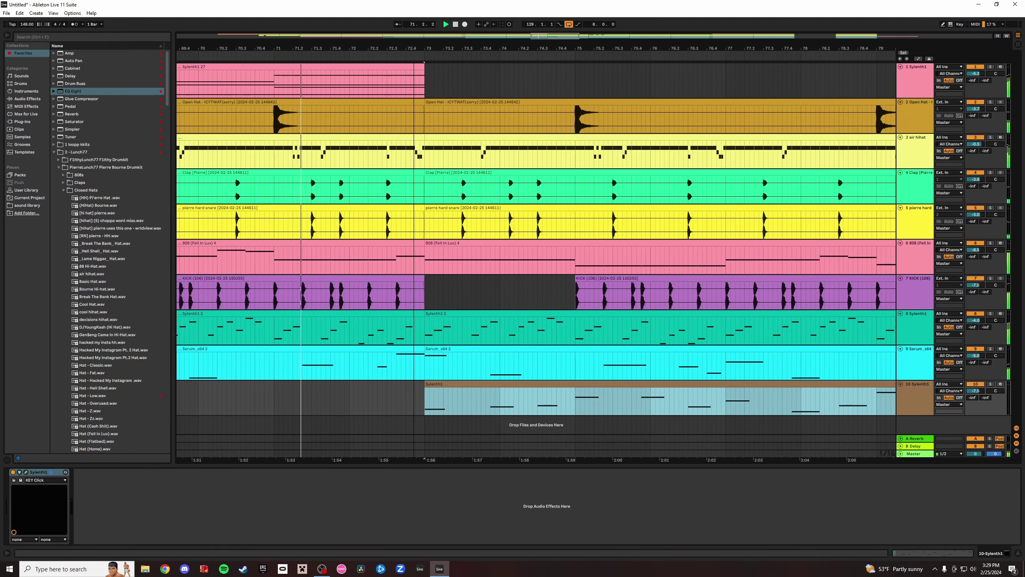
{"action": "key", "text": "ctrl+v"}
Delete all clips on tracks 2 to 10 between bars 89 and 105, including the short stutter pieces.
{"action": "left_click_drag", "start_coordinate": [603, 48], "coordinate": [525, 22]}
{"action": "left_click", "coordinate": [603, 102]}
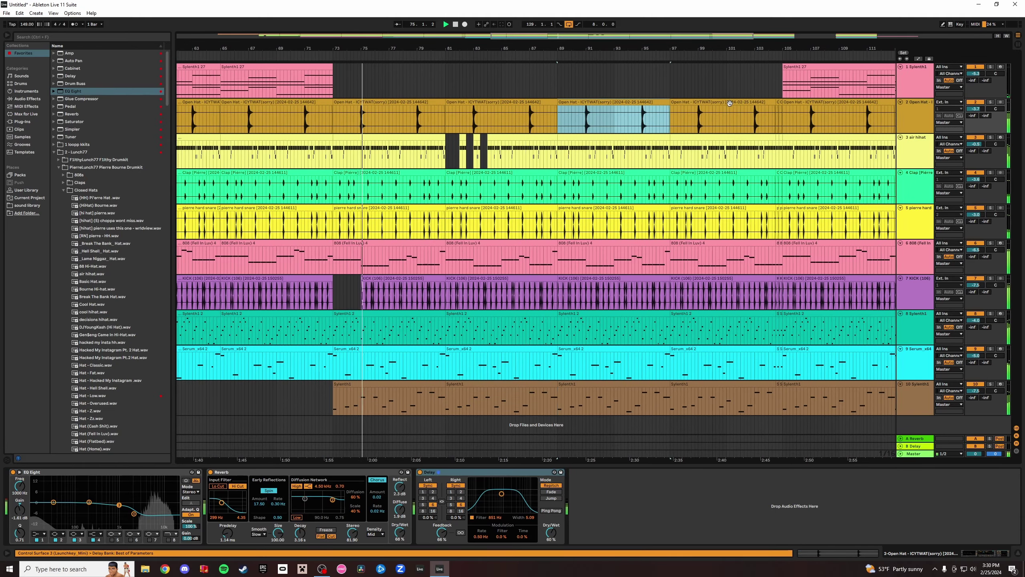
{"action": "left_click", "coordinate": [767, 117], "text": "shift"}
{"action": "left_click_drag", "start_coordinate": [783, 48], "coordinate": [716, 83]}
{"action": "left_click", "coordinate": [712, 388], "text": "shift"}
{"action": "left_click", "coordinate": [711, 383], "text": "shift"}
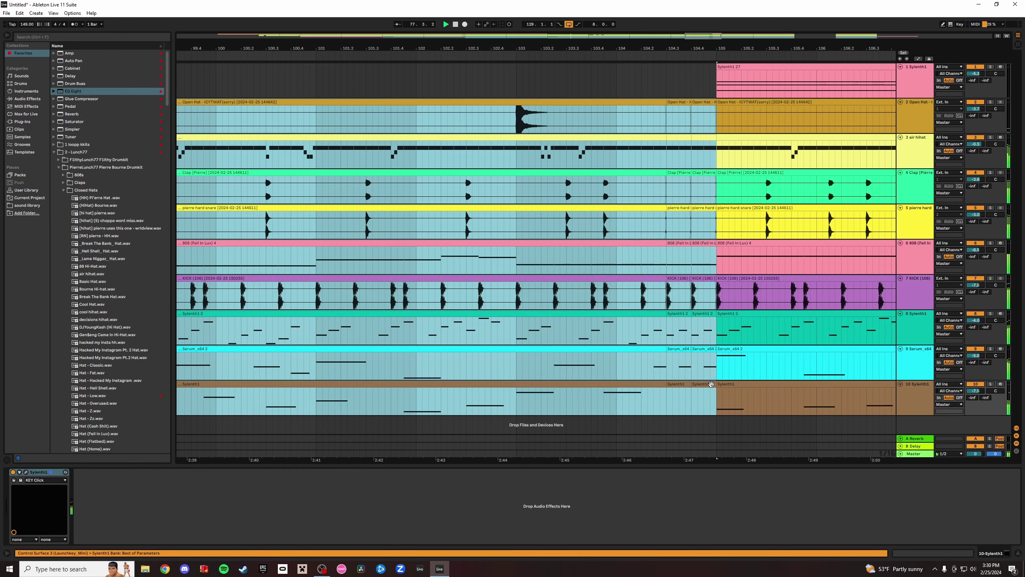
{"action": "key", "text": "Delete"}
Move the clips on all ten tracks that start at bar 105 back so they start at bar 89.
{"action": "key", "text": "minus"}
{"action": "key", "text": "minus"}
{"action": "key", "text": "minus"}
{"action": "key", "text": "minus"}
{"action": "key", "text": "minus"}
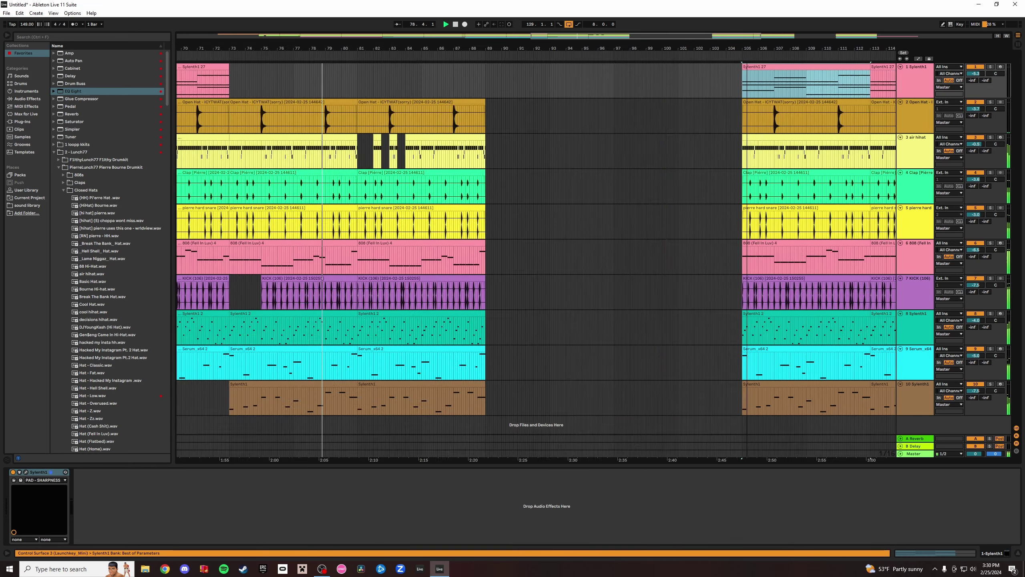
{"action": "left_click", "coordinate": [746, 410], "text": "shift"}
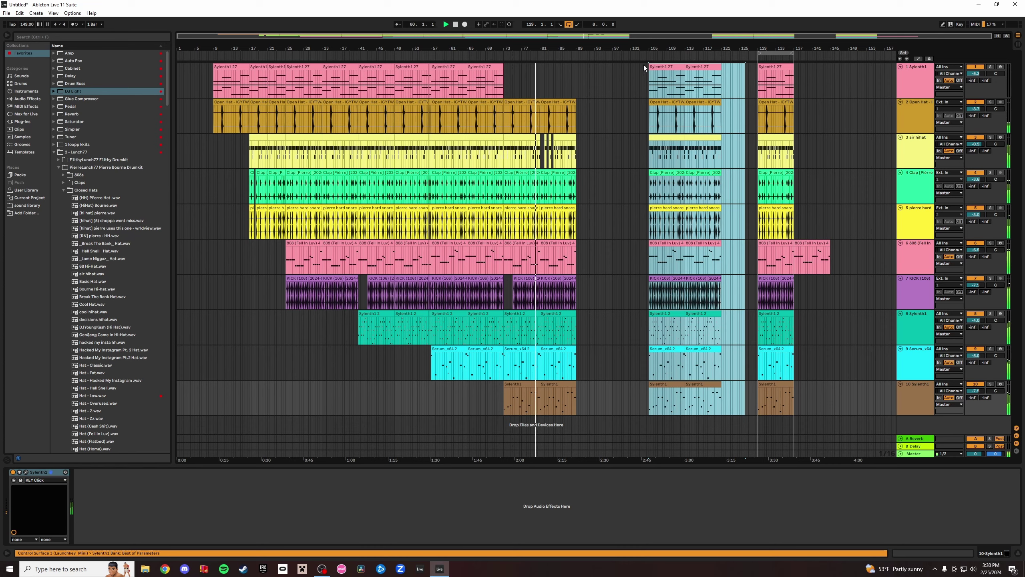
{"action": "left_click_drag", "start_coordinate": [644, 64], "coordinate": [588, 133]}
{"action": "left_click_drag", "start_coordinate": [595, 67], "coordinate": [577, 101]}
{"action": "key", "text": "Left"}
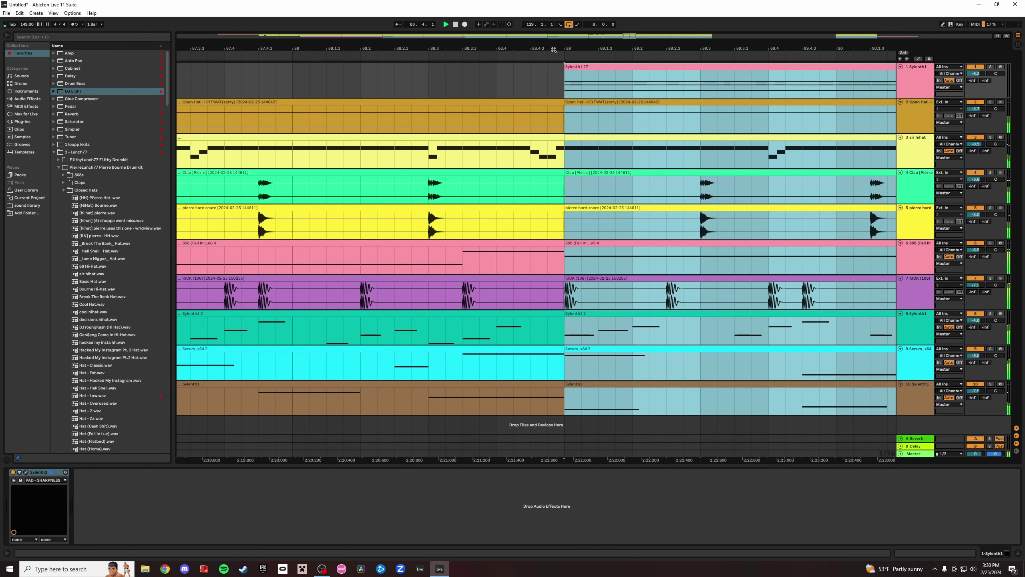
Create a stutter before bar 89 by duplicating the beat from 88.2 to 88.3 twice on tracks 2 to 10.
{"action": "left_click_drag", "start_coordinate": [554, 50], "coordinate": [651, 57]}
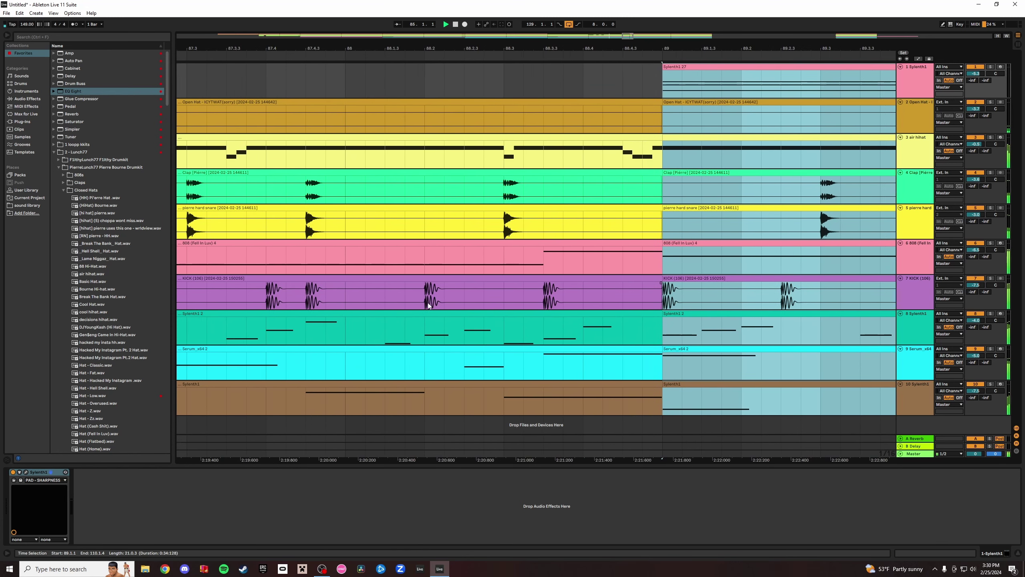
{"action": "left_click_drag", "start_coordinate": [428, 305], "coordinate": [503, 131]}
{"action": "left_click", "coordinate": [502, 389], "text": "shift"}
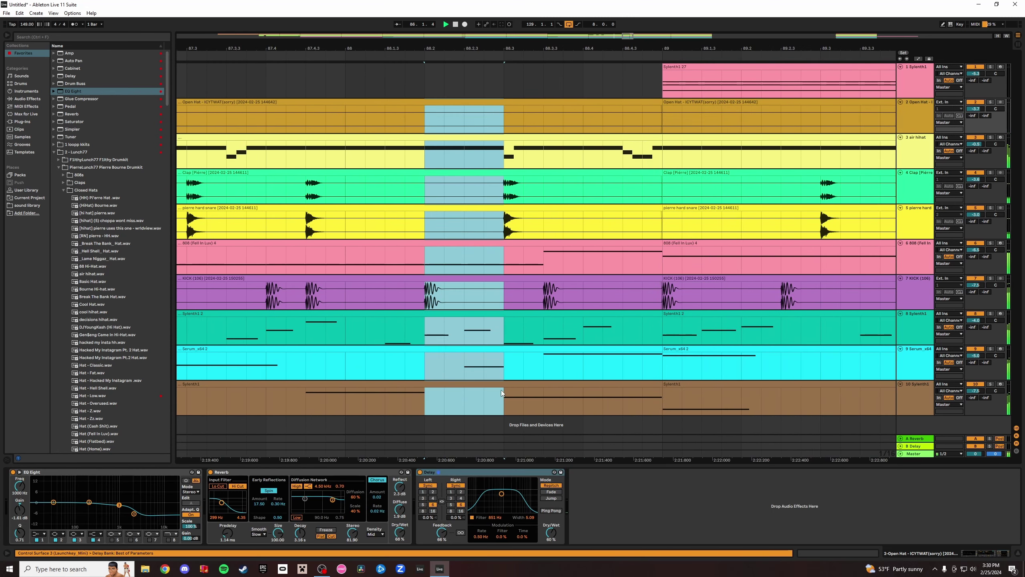
{"action": "key", "text": "ctrl+d"}
{"action": "key", "text": "ctrl+d"}
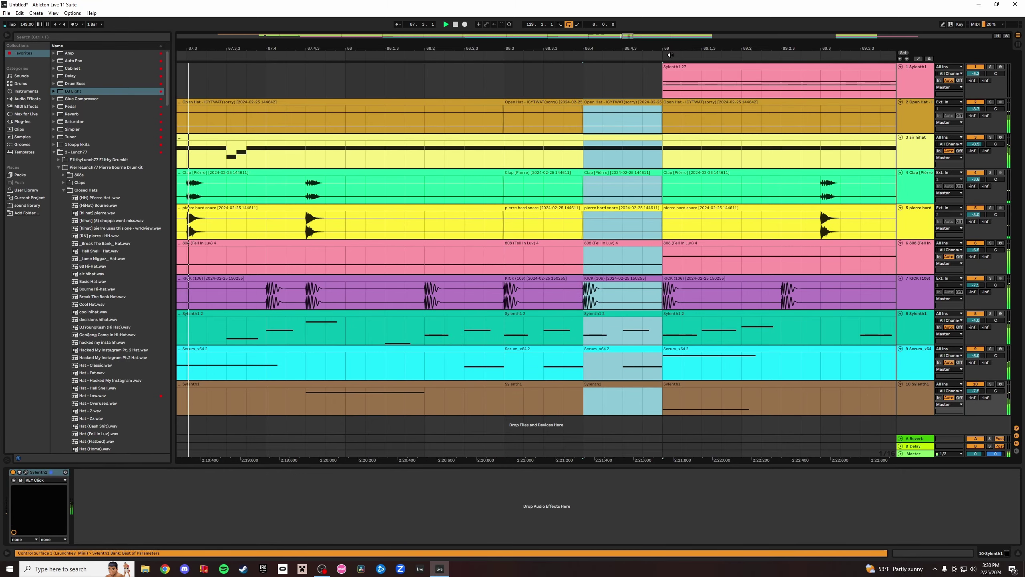
{"action": "left_click_drag", "start_coordinate": [670, 55], "coordinate": [558, 34]}
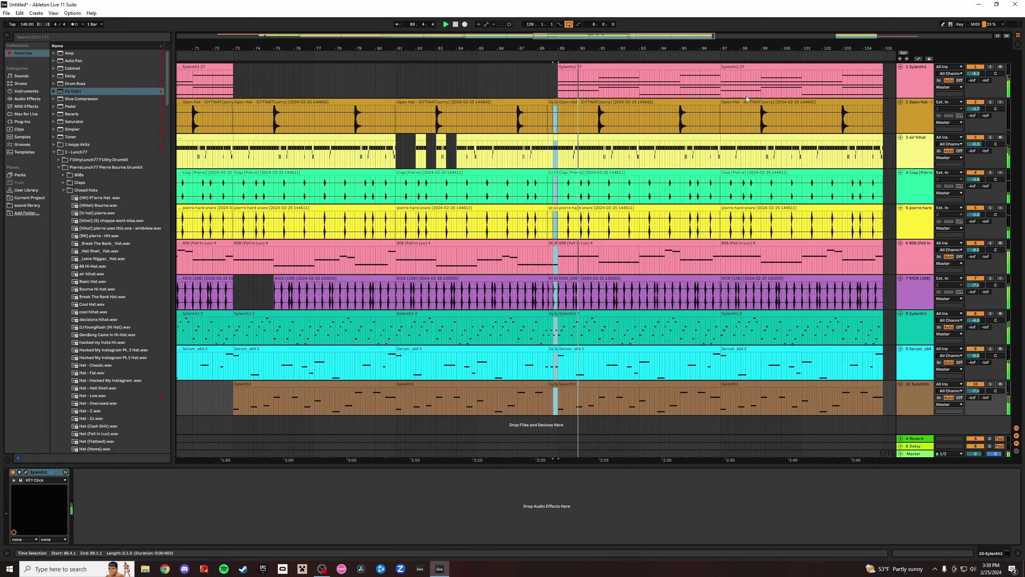
Move the separate loop section on all ten tracks from bar 129 out to bar 153.
{"action": "left_click_drag", "start_coordinate": [736, 48], "coordinate": [616, 47]}
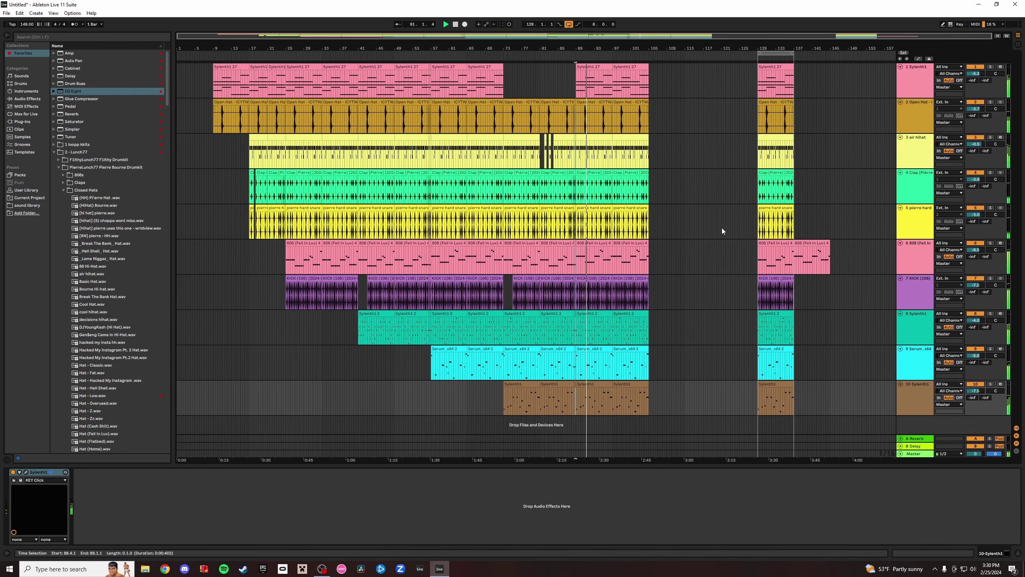
{"action": "left_click", "coordinate": [875, 412], "text": "shift"}
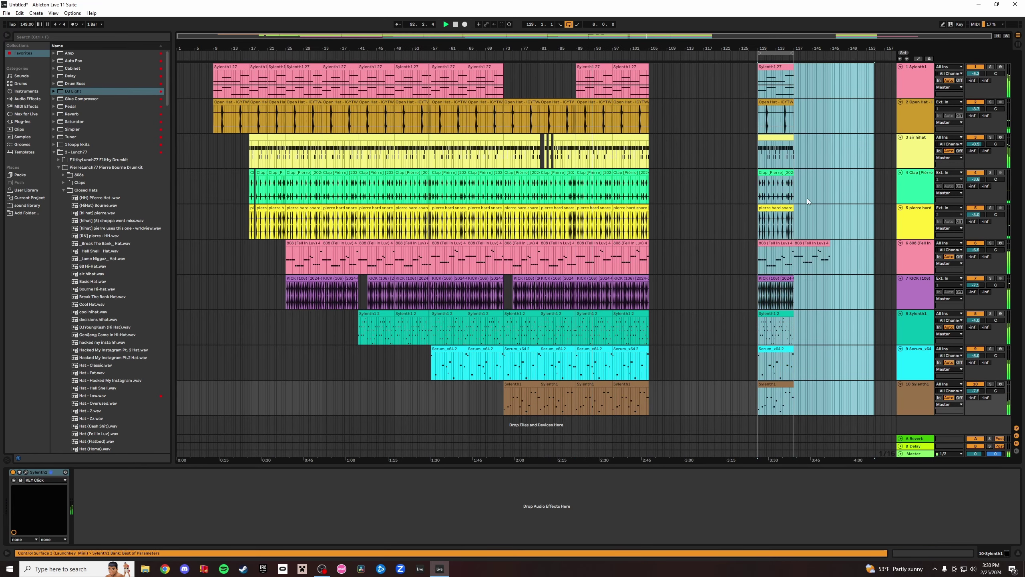
{"action": "left_click_drag", "start_coordinate": [770, 69], "coordinate": [730, 48]}
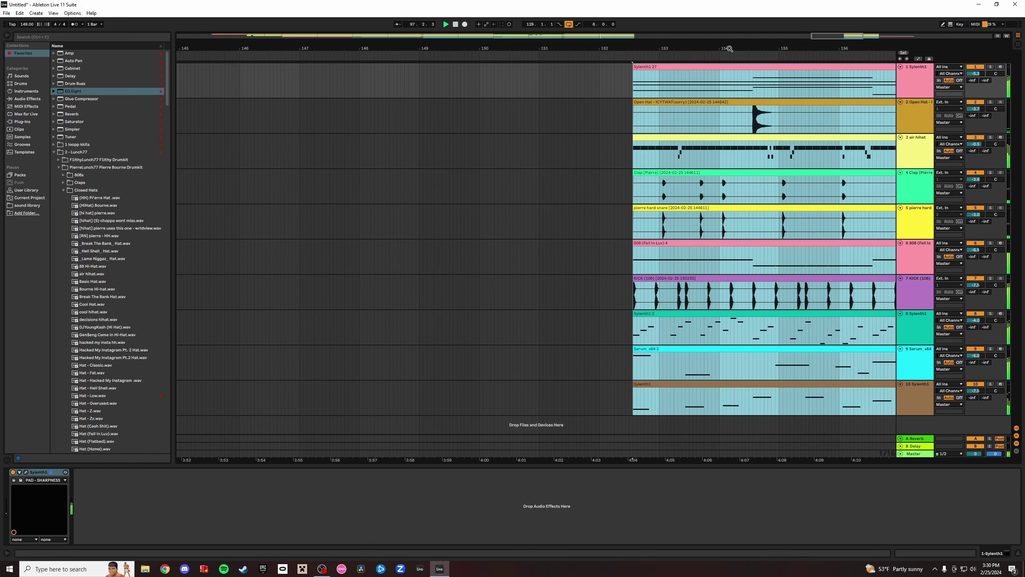
{"action": "key", "text": "Right"}
{"action": "key", "text": "Right"}
{"action": "key", "text": "Right"}
{"action": "key", "text": "Right"}
{"action": "key", "text": "Right"}
{"action": "key", "text": "Right"}
{"action": "key", "text": "Right"}
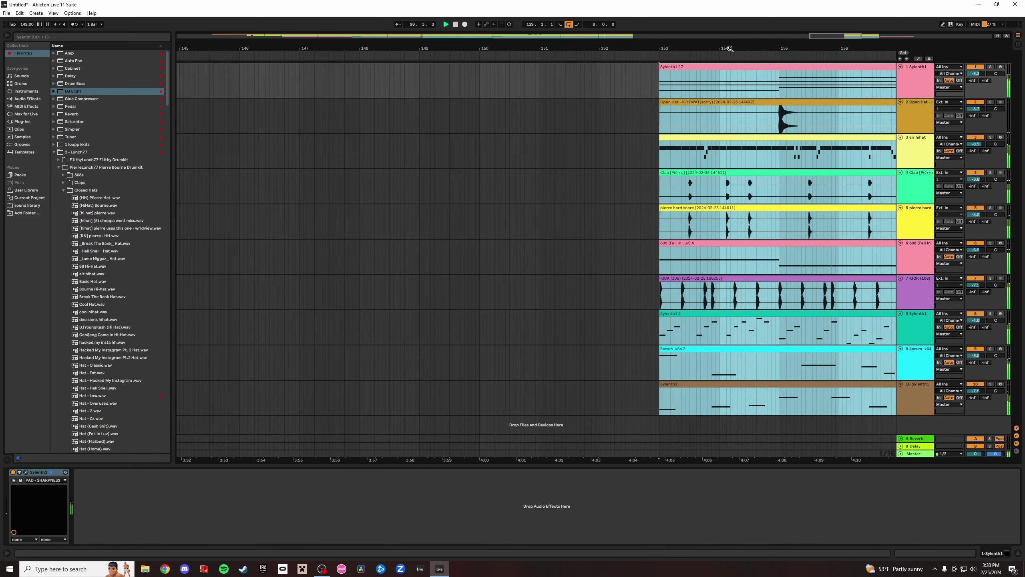
Set the loop range to the length of the track 1 Sylenth1 clip at bar 153.
{"action": "left_click", "coordinate": [689, 65]}
{"action": "key", "text": "ctrl+l"}
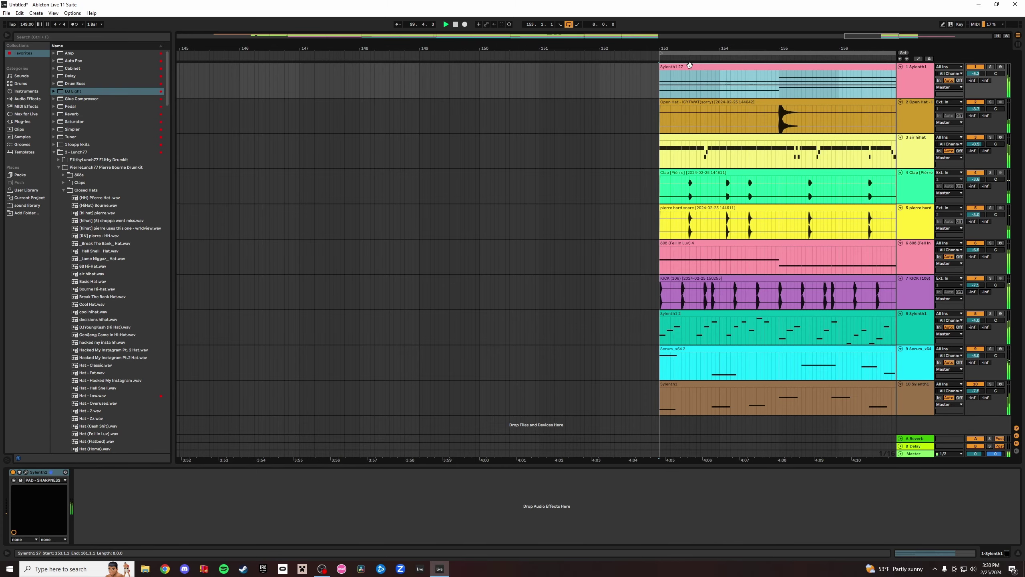
{"action": "key", "text": "w"}
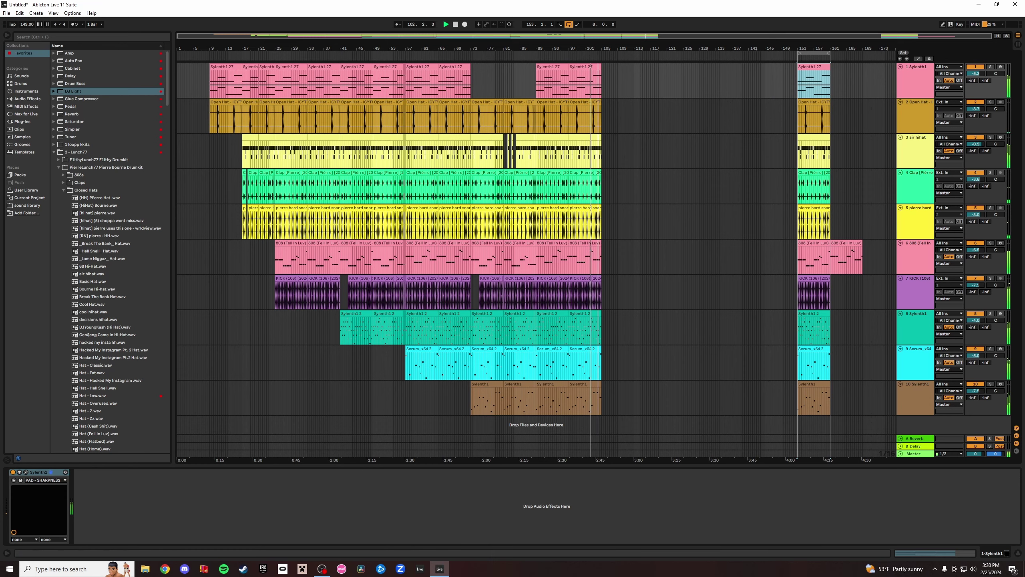
Duplicate the eight-bar section from bar 97 to 105 twice on all ten tracks, filling up to bar 121.
{"action": "left_click_drag", "start_coordinate": [598, 48], "coordinate": [598, 117]}
{"action": "left_click", "coordinate": [597, 66]}
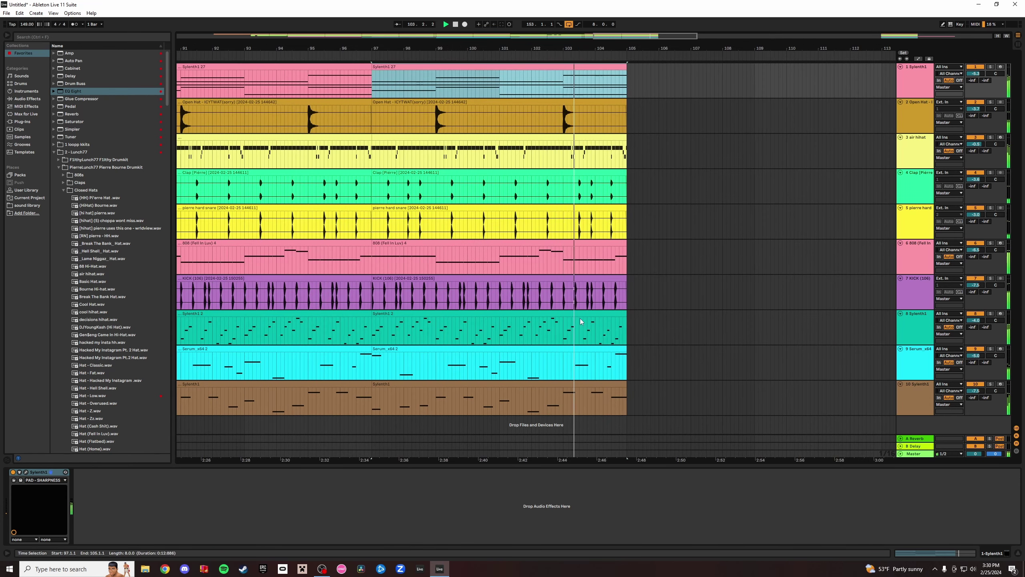
{"action": "left_click", "coordinate": [605, 387], "text": "shift"}
{"action": "key", "text": "ctrl+d"}
{"action": "key", "text": "ctrl+d"}
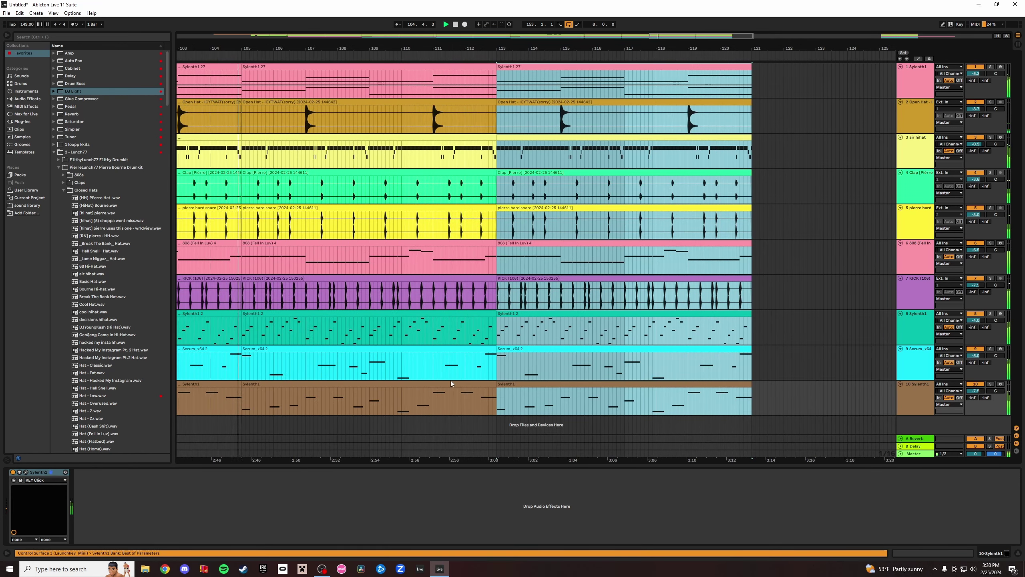
Delete the Serum clips on track 9 and the teal Sylenth1 clips on track 8 at bars 105 and 113.
{"action": "left_click", "coordinate": [450, 349]}
{"action": "key", "text": "Delete"}
{"action": "left_click", "coordinate": [594, 349]}
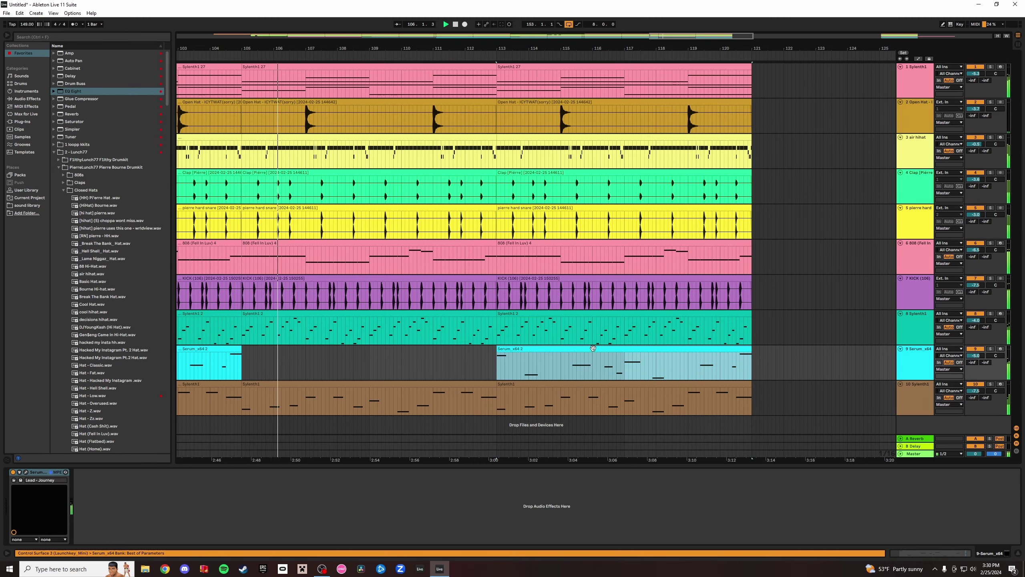
{"action": "key", "text": "w"}
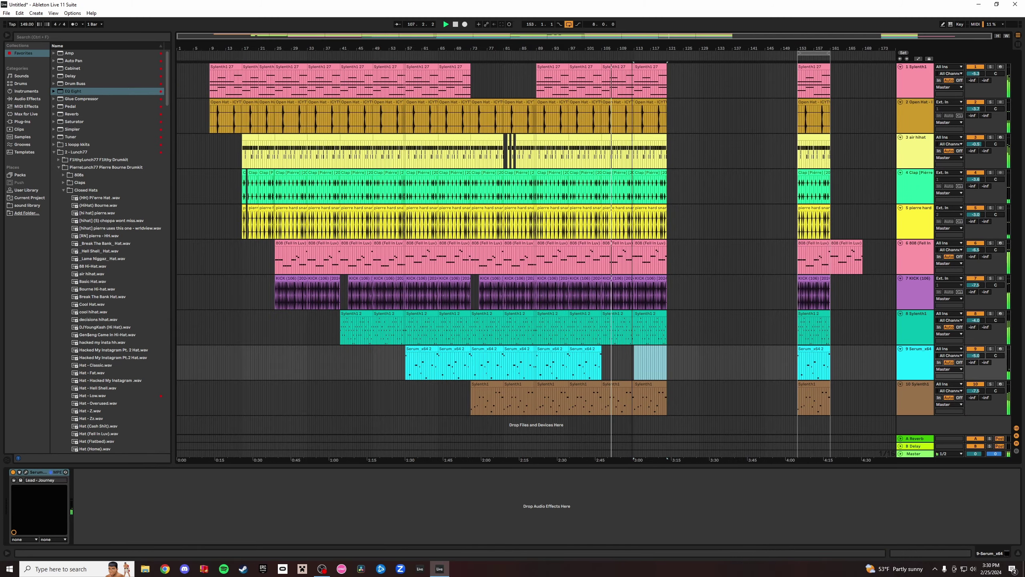
{"action": "left_click_drag", "start_coordinate": [633, 49], "coordinate": [631, 77]}
{"action": "left_click", "coordinate": [606, 313]}
{"action": "key", "text": "Delete"}
{"action": "left_click", "coordinate": [658, 315]}
{"action": "key", "text": "Delete"}
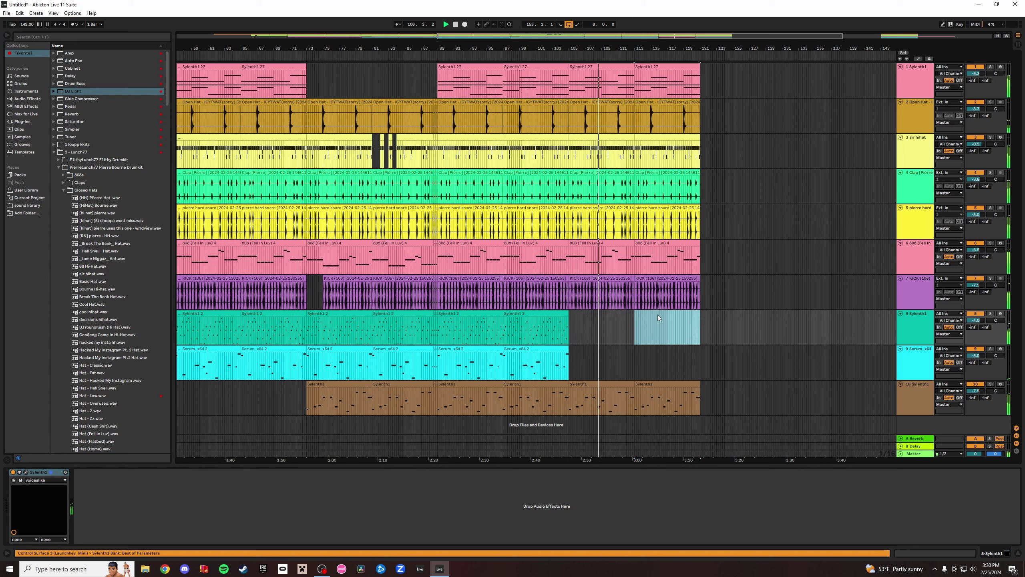
Undo the four clip deletions on tracks 8 and 9 at bars 105 and 113.
{"action": "key", "text": "ctrl+z"}
{"action": "key", "text": "ctrl+z"}
{"action": "key", "text": "ctrl+z"}
{"action": "key", "text": "ctrl+z"}
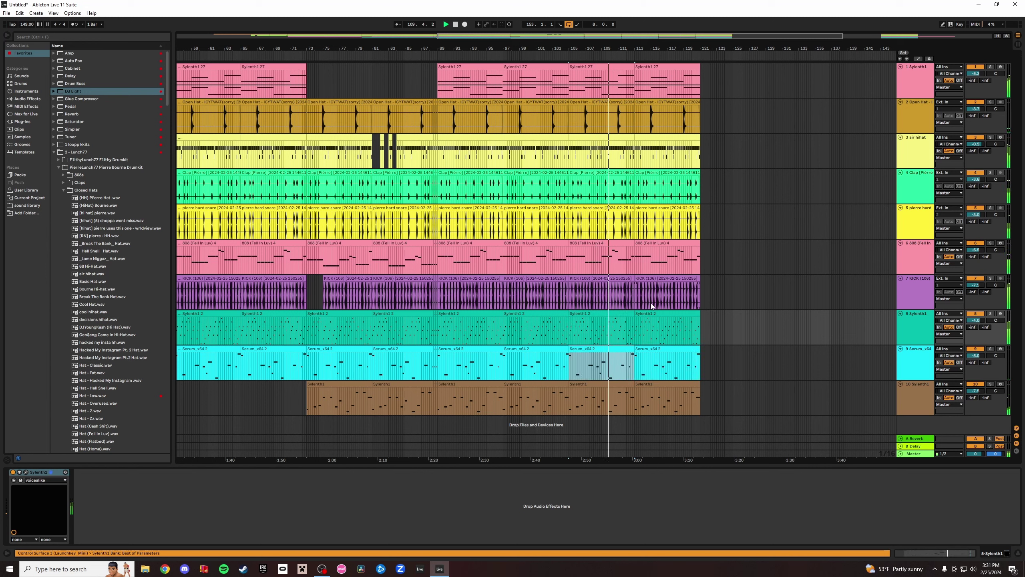
Delete only the teal Sylenth1 clips on track 8 at bars 105 and 113.
{"action": "left_click", "coordinate": [622, 313]}
{"action": "key", "text": "Delete"}
{"action": "left_click", "coordinate": [658, 314]}
{"action": "key", "text": "Delete"}
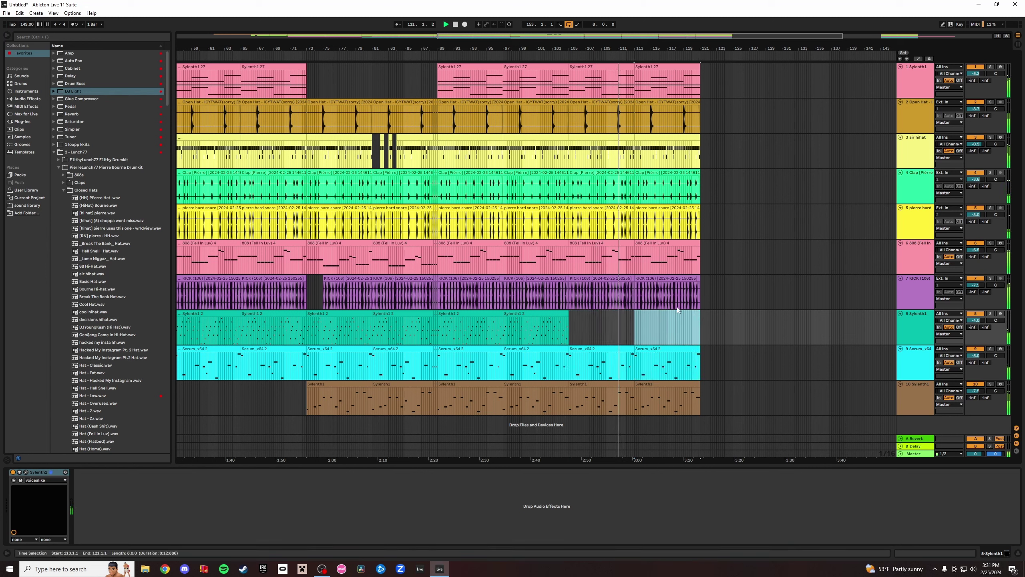
Delete the Serum clip on track 9 at bar 113, and duplicate the bar 113 to 121 section twice on all ten tracks.
{"action": "key", "text": "Down"}
{"action": "key", "text": "Delete"}
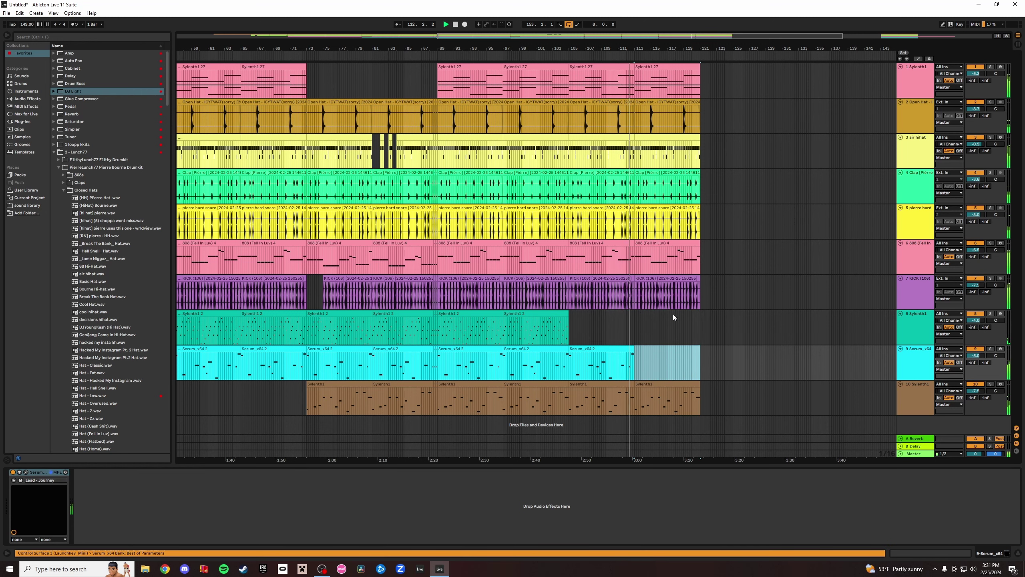
{"action": "left_click", "coordinate": [687, 67]}
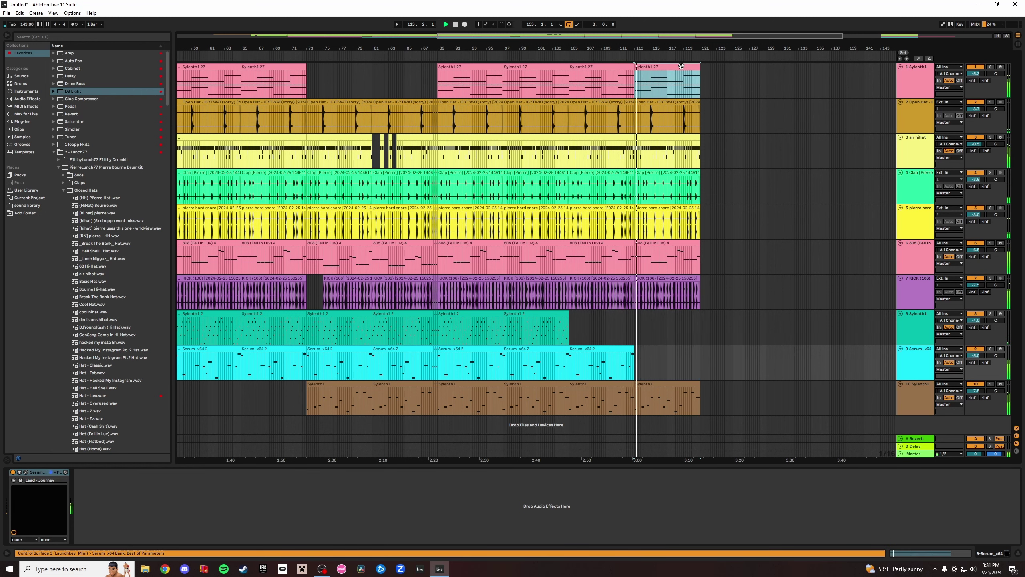
{"action": "left_click", "coordinate": [682, 384], "text": "shift"}
{"action": "key", "text": "ctrl+d"}
{"action": "key", "text": "ctrl+d"}
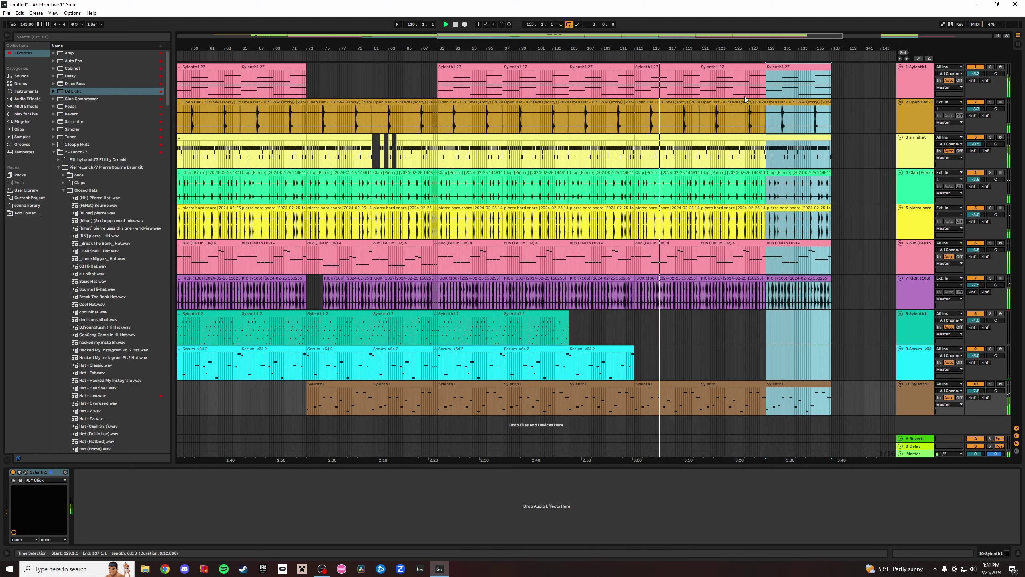
Delete the pink Sylenth1 clip on track 1 at bar 121 and trim the kick clip on track 7 to start at bar 125.
{"action": "left_click", "coordinate": [735, 68]}
{"action": "key", "text": "Delete"}
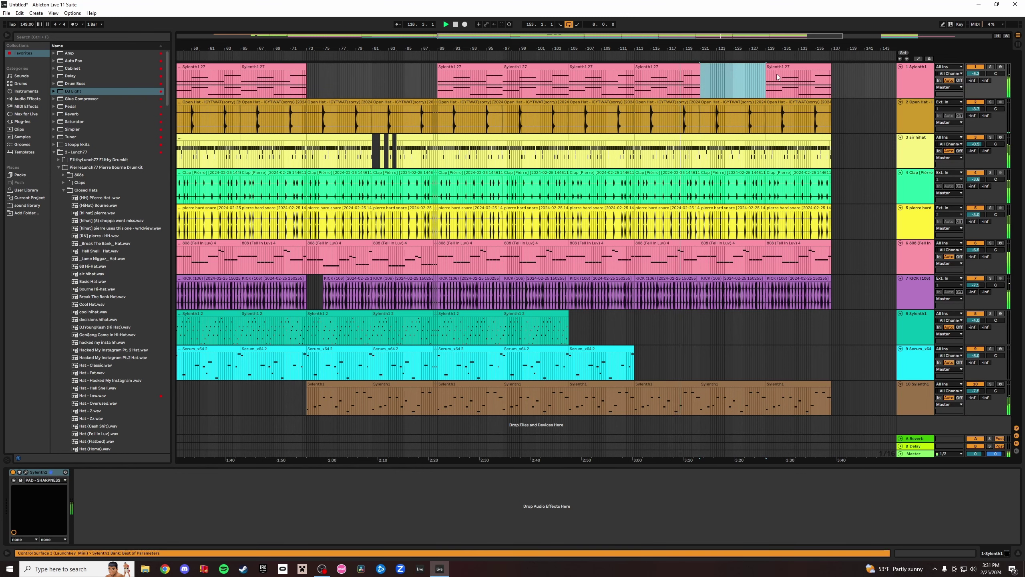
{"action": "left_click_drag", "start_coordinate": [764, 45], "coordinate": [754, 123]}
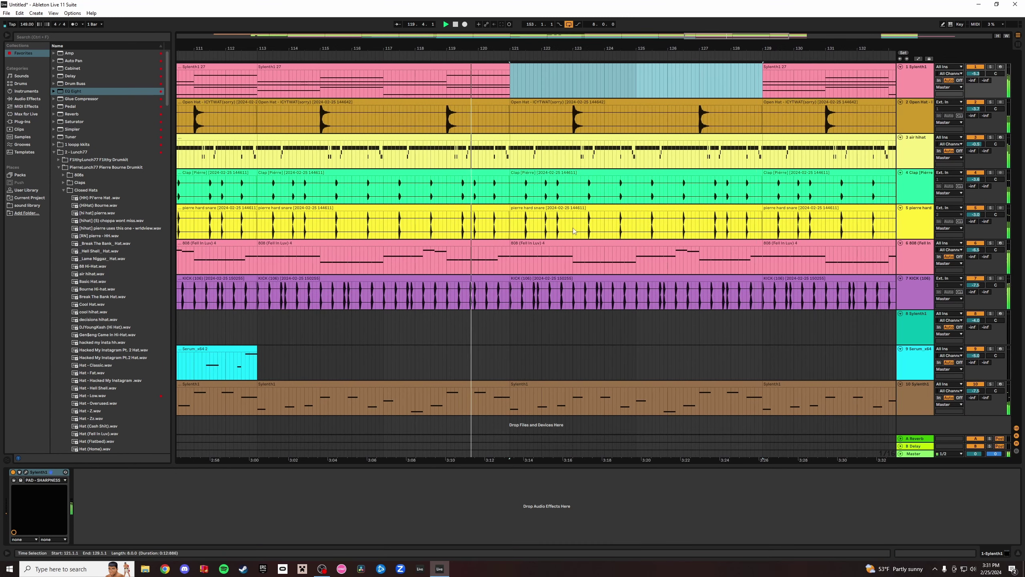
{"action": "left_click_drag", "start_coordinate": [511, 279], "coordinate": [593, 279]}
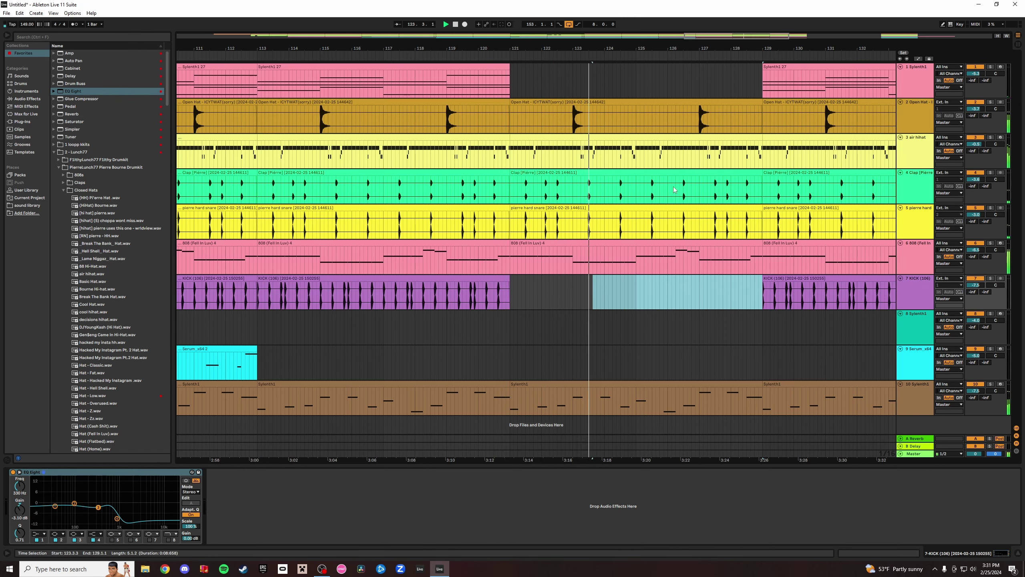
{"action": "key", "text": "ctrl+z"}
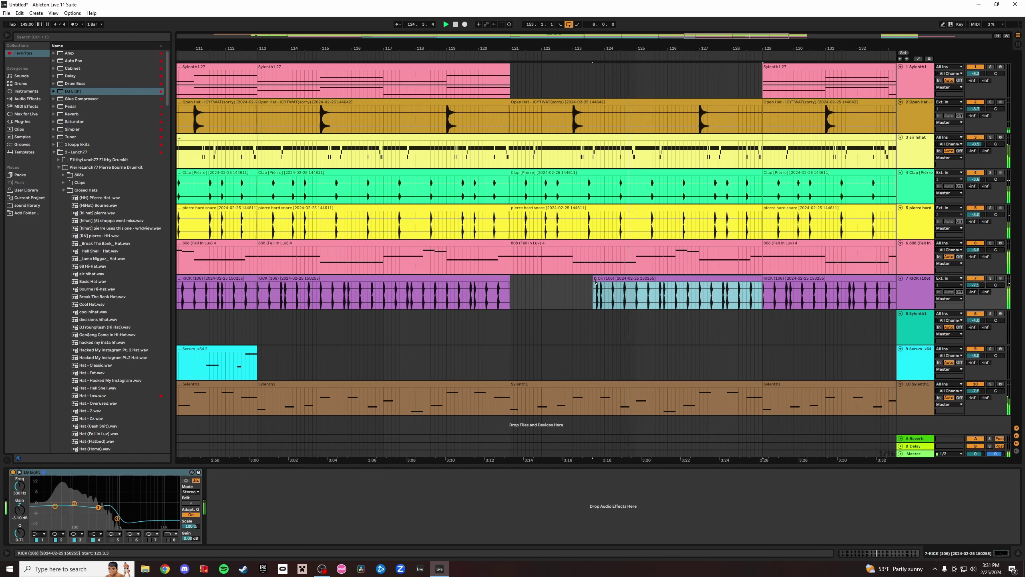
{"action": "left_click_drag", "start_coordinate": [594, 278], "coordinate": [636, 279]}
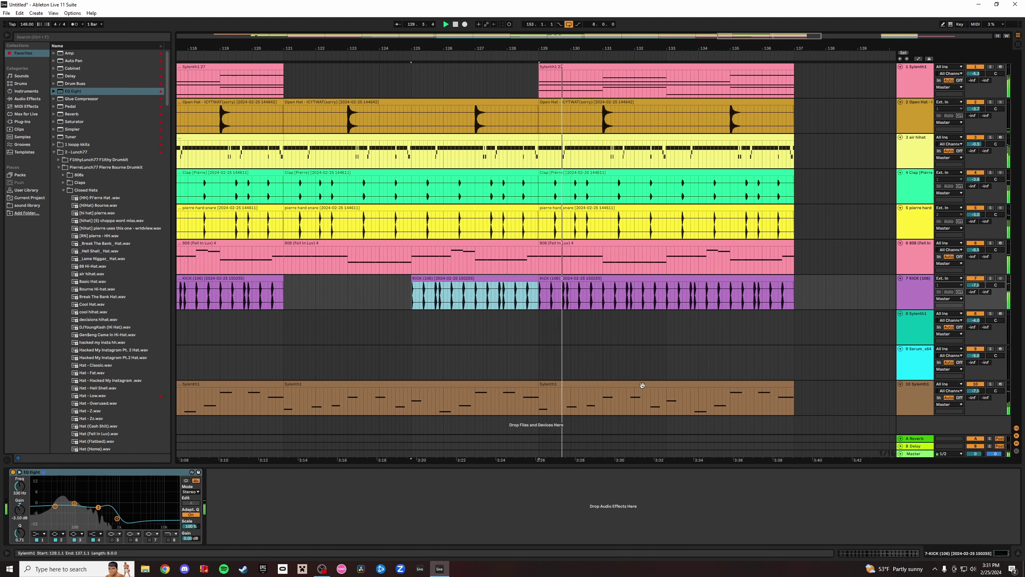
{"action": "key", "text": "ctrl+z"}
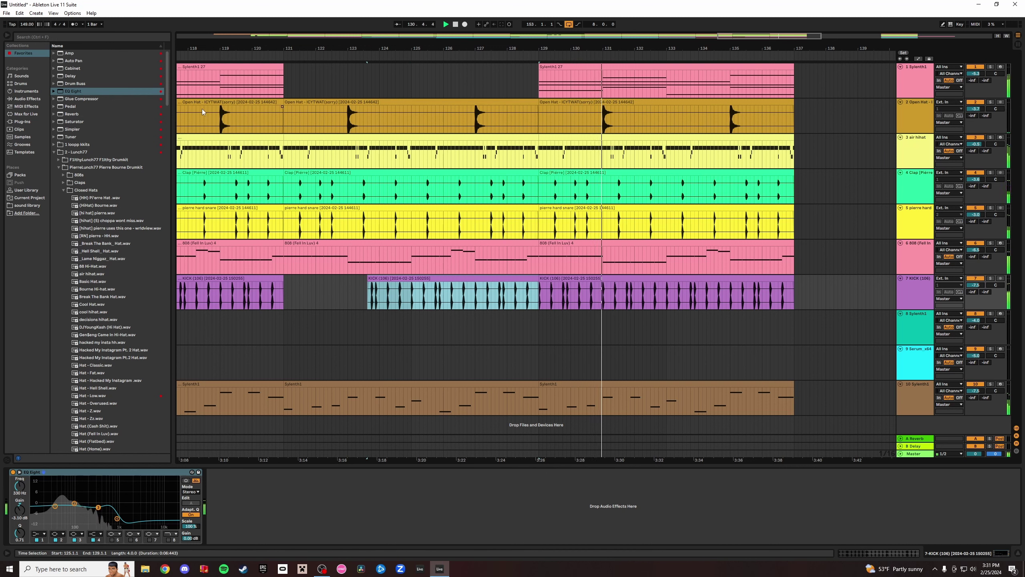
{"action": "key", "text": "ctrl+y"}
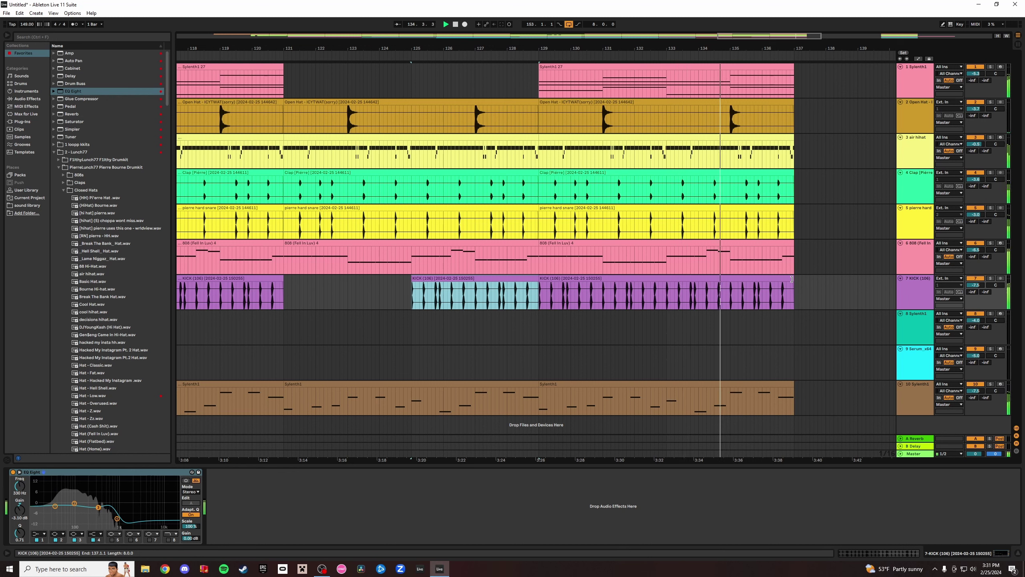
Try to shorten the 808 clip that starts at bar 129 on track 6 to end at about bar 135.
{"action": "left_click_drag", "start_coordinate": [793, 249], "coordinate": [734, 249]}
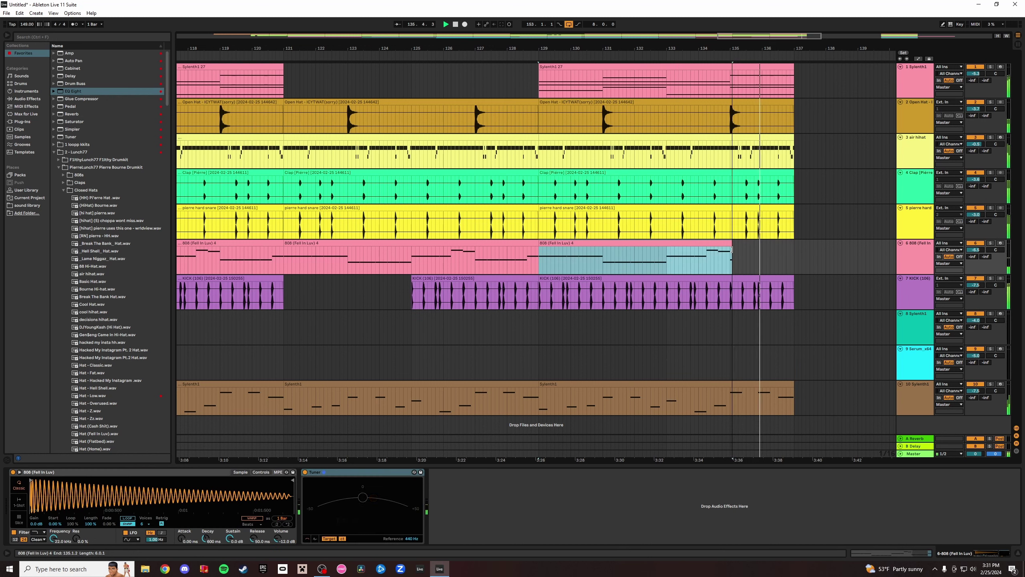
{"action": "key", "text": "ctrl+z"}
{"action": "left_click", "coordinate": [263, 57]}
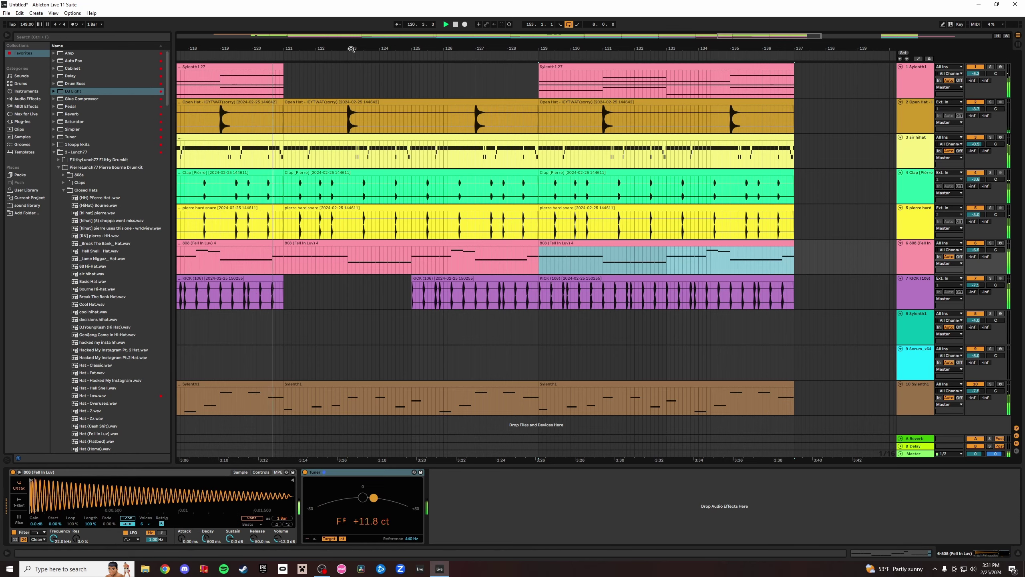
Check the arrangement's total length by selecting everything from bar 9 to bar 137 on all ten tracks.
{"action": "left_click_drag", "start_coordinate": [279, 48], "coordinate": [297, 4]}
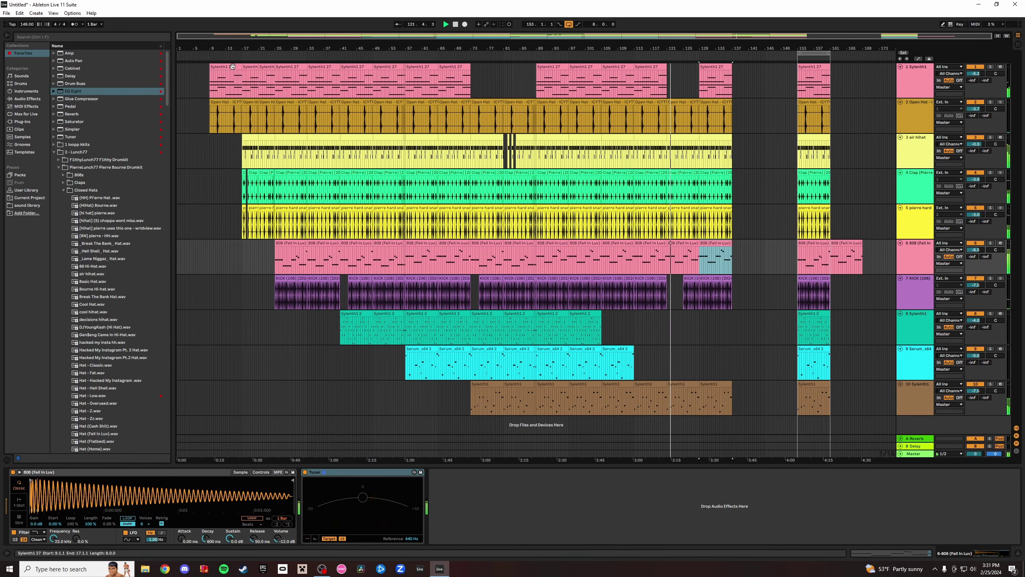
{"action": "left_click_drag", "start_coordinate": [210, 66], "coordinate": [721, 405]}
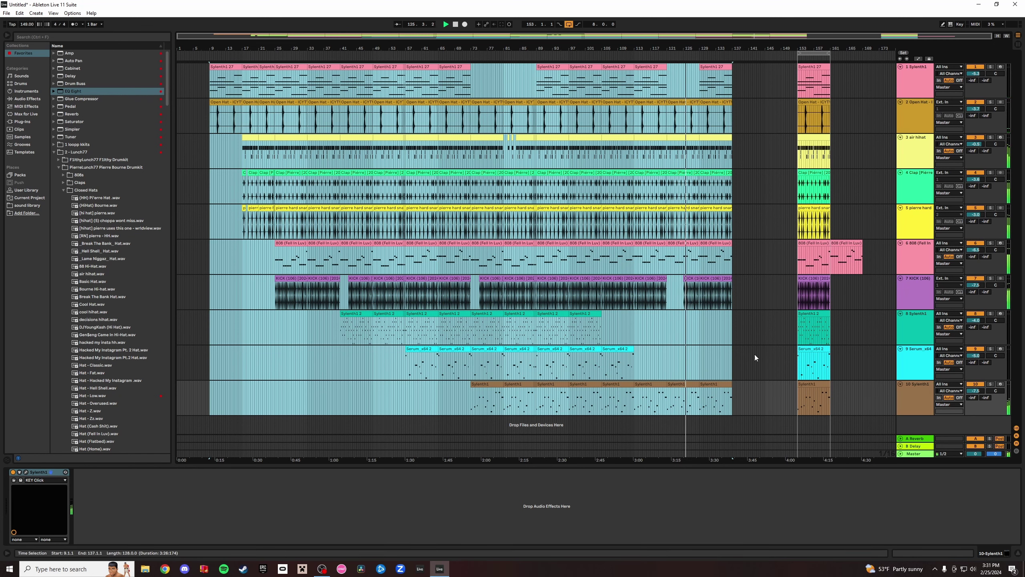
{"action": "left_click", "coordinate": [734, 335]}
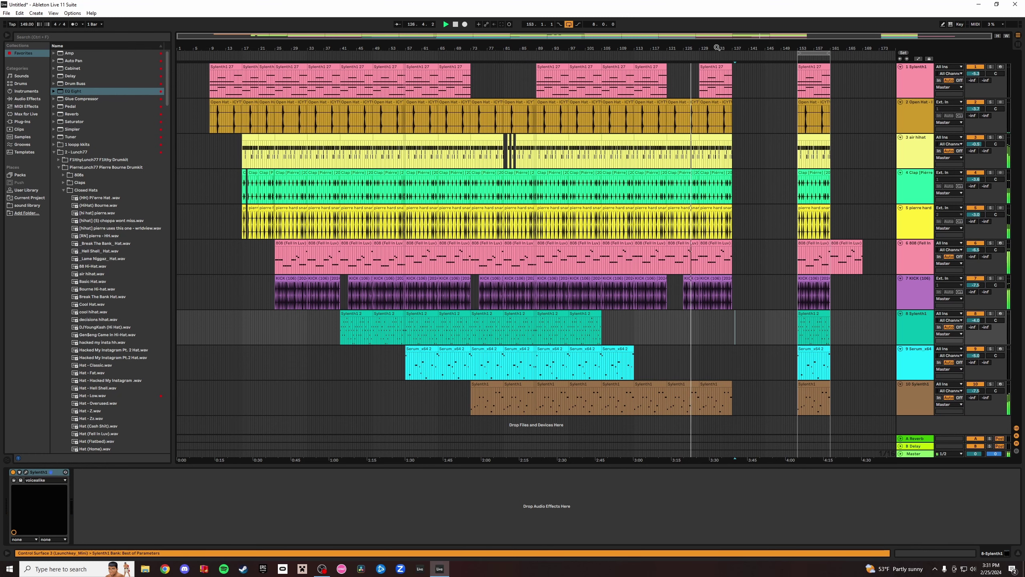
Try deleting the brown Sylenth1 clip on track 10 at bar 129.
{"action": "left_click_drag", "start_coordinate": [717, 48], "coordinate": [717, 105]}
{"action": "left_click", "coordinate": [705, 381]}
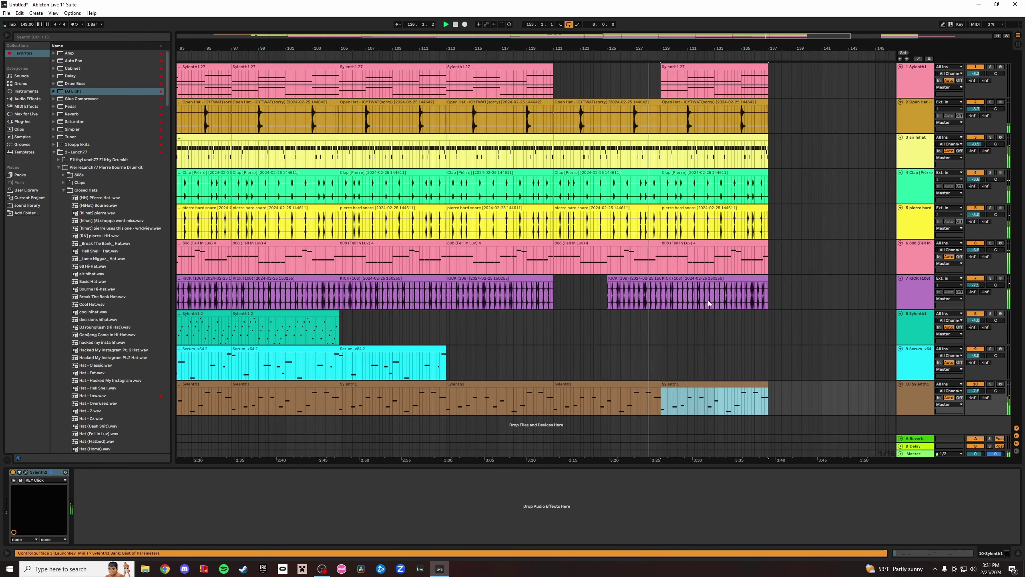
{"action": "key", "text": "Delete"}
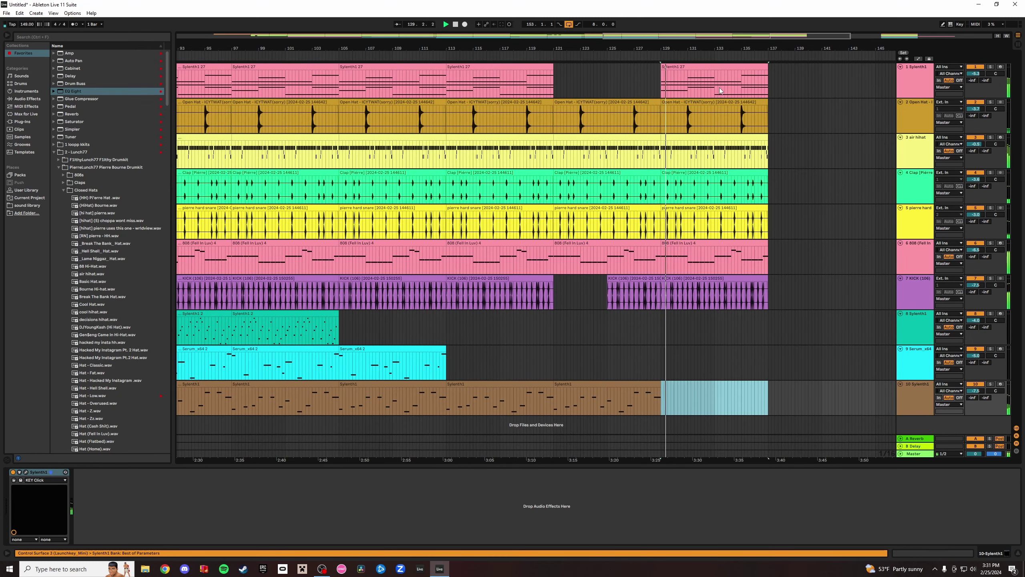
{"action": "key", "text": "ctrl+z"}
Delete the pink Sylenth1 clip on track 1 at bar 129 and restart playback from bar 97.
{"action": "left_click", "coordinate": [713, 77]}
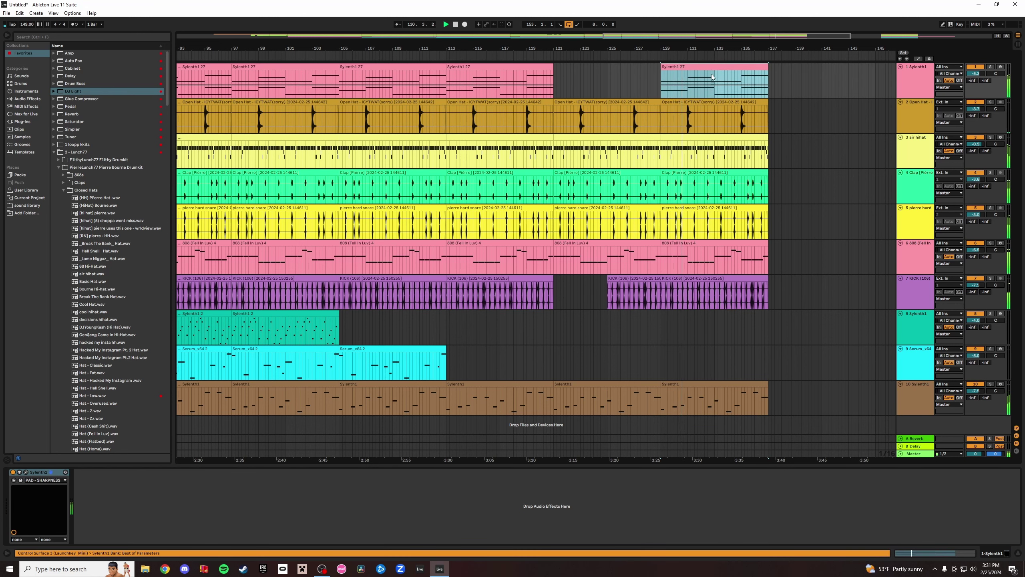
{"action": "key", "text": "Delete"}
{"action": "left_click", "coordinate": [322, 314]}
{"action": "key", "text": "space"}
{"action": "key", "text": "space"}
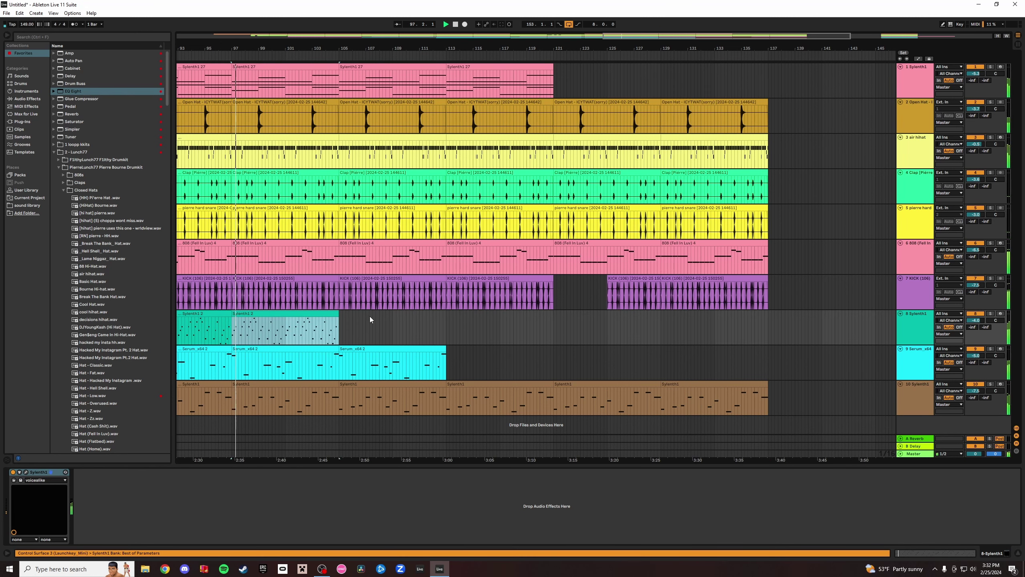
Restart playback from bar 105 and duplicate the Serum clip at bar 105 on track 9 three times, filling up to bar 137.
{"action": "left_click", "coordinate": [369, 348]}
{"action": "key", "text": "space"}
{"action": "key", "text": "space"}
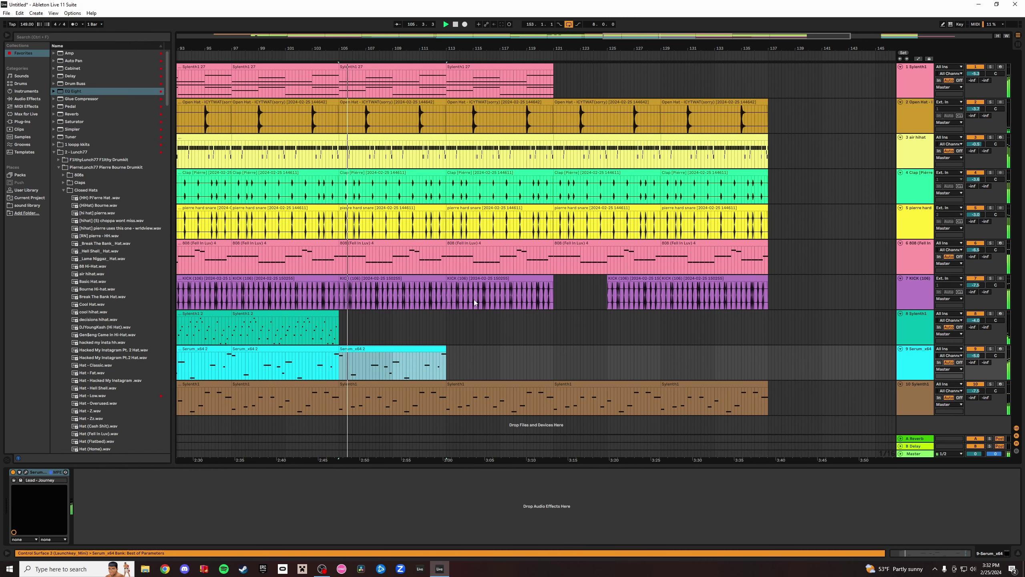
{"action": "key", "text": "ctrl+d"}
{"action": "key", "text": "ctrl+d"}
{"action": "key", "text": "ctrl+d"}
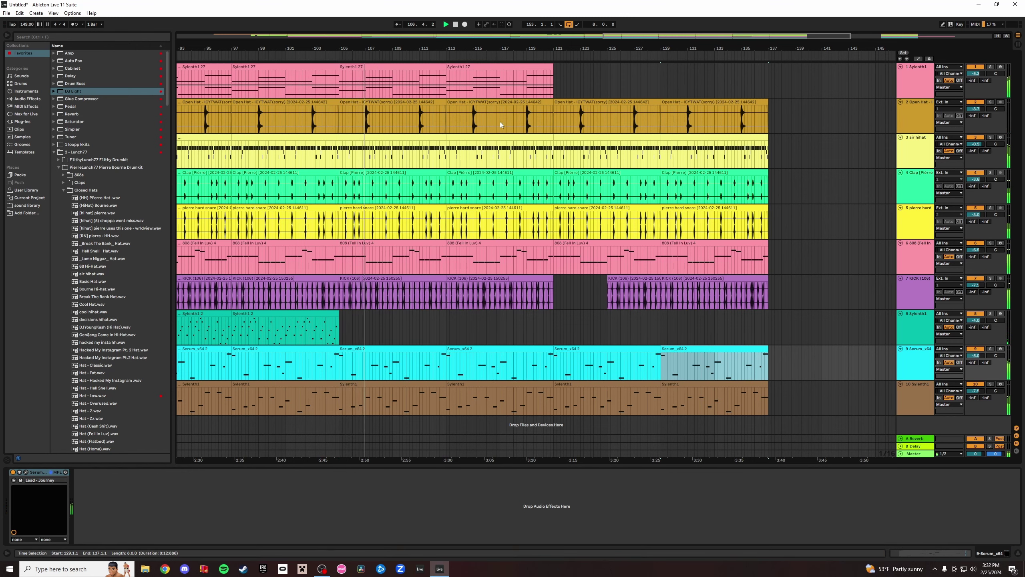
Delete the pink Sylenth1 clip on track 1 at bar 113.
{"action": "left_click_drag", "start_coordinate": [496, 49], "coordinate": [649, 47]}
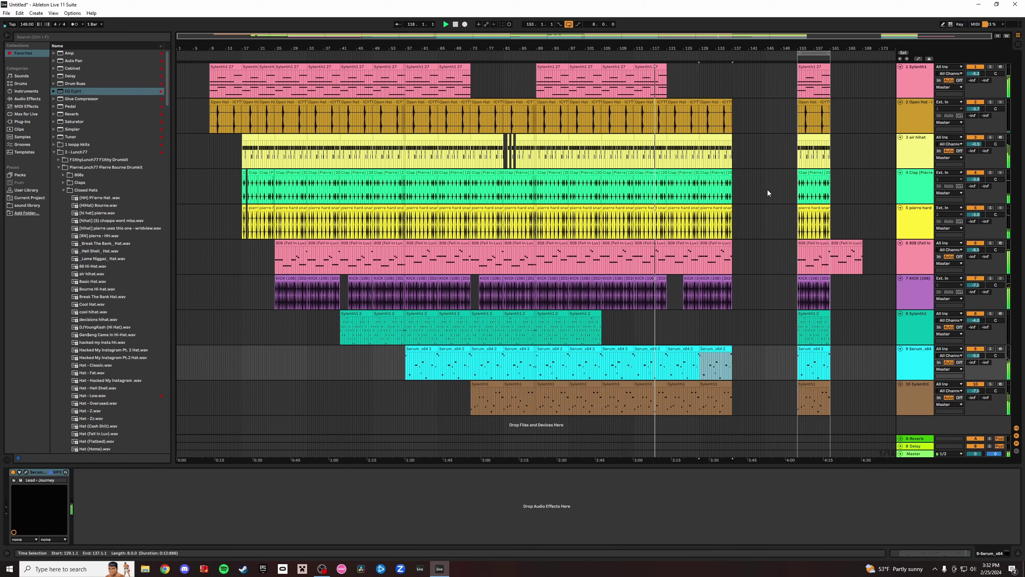
{"action": "left_click", "coordinate": [647, 66]}
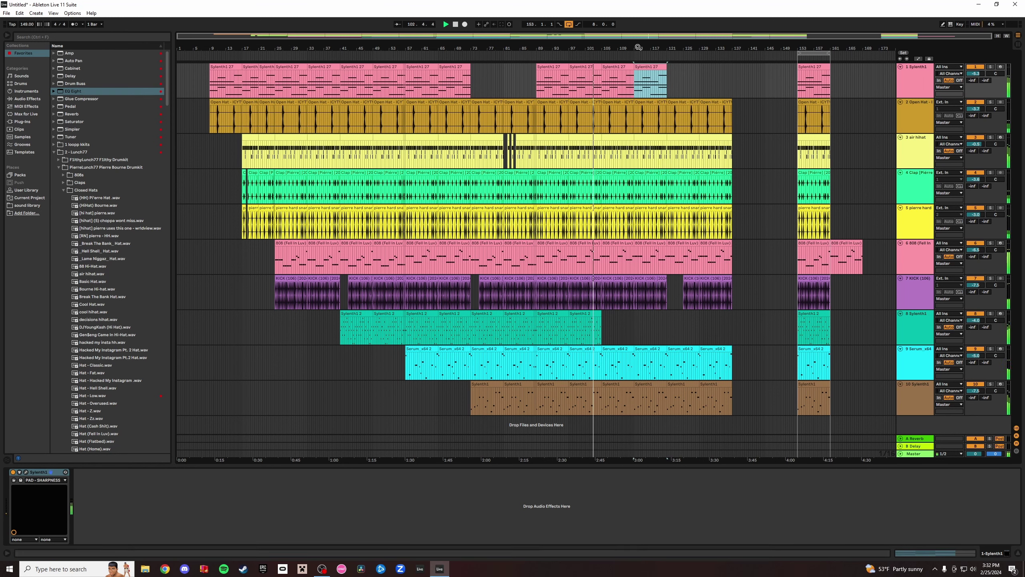
{"action": "left_click_drag", "start_coordinate": [637, 49], "coordinate": [647, 67]}
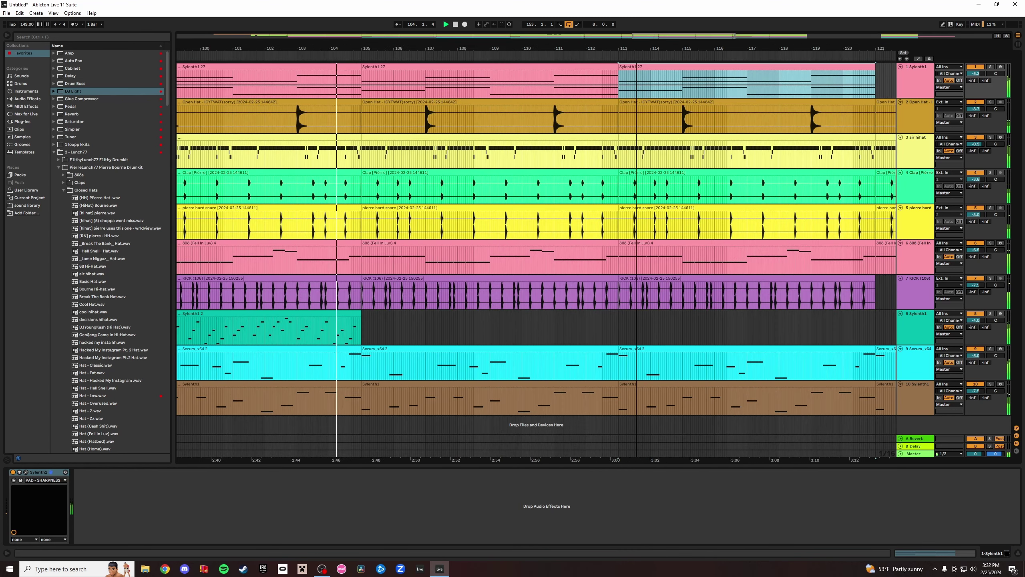
{"action": "key", "text": "Delete"}
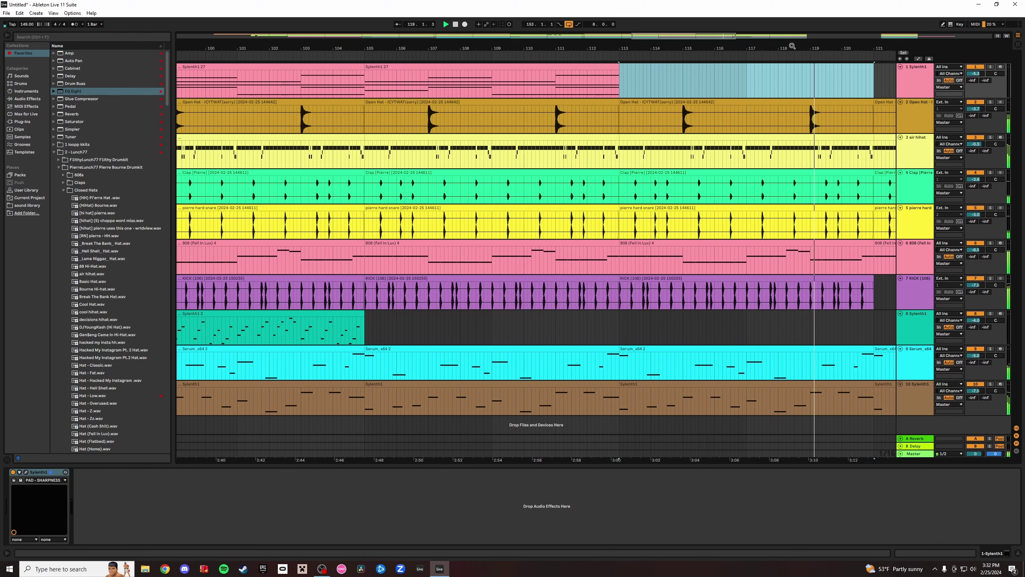
Delete the Serum clip on track 9 at bar 129.
{"action": "left_click_drag", "start_coordinate": [792, 46], "coordinate": [439, 33]}
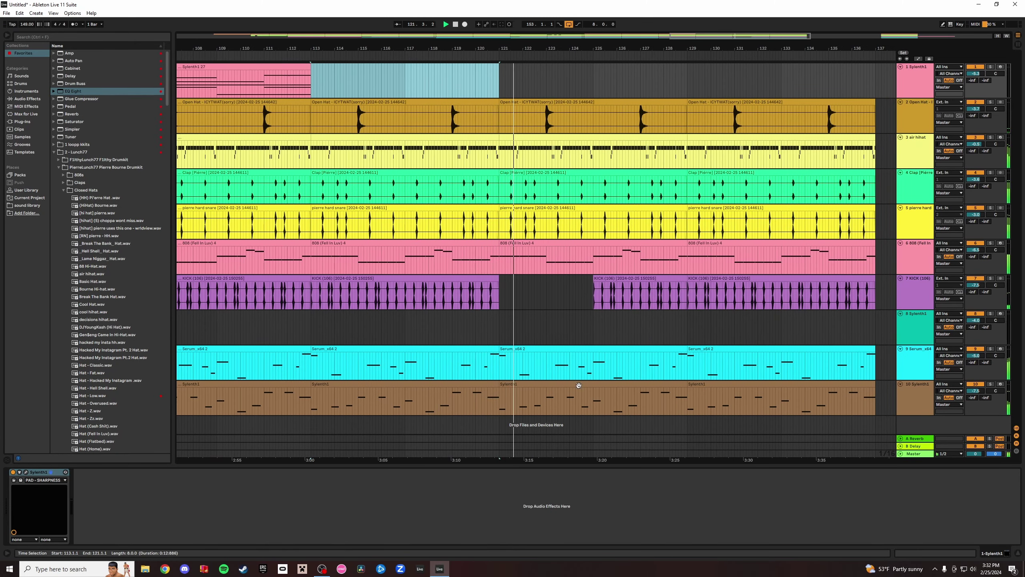
{"action": "left_click", "coordinate": [628, 280]}
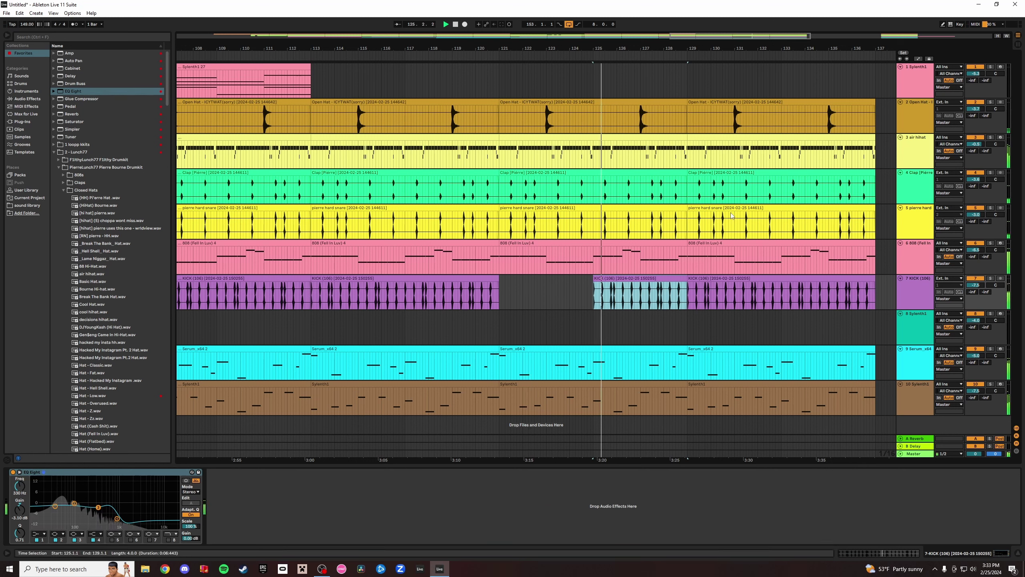
{"action": "left_click_drag", "start_coordinate": [760, 48], "coordinate": [712, 55]}
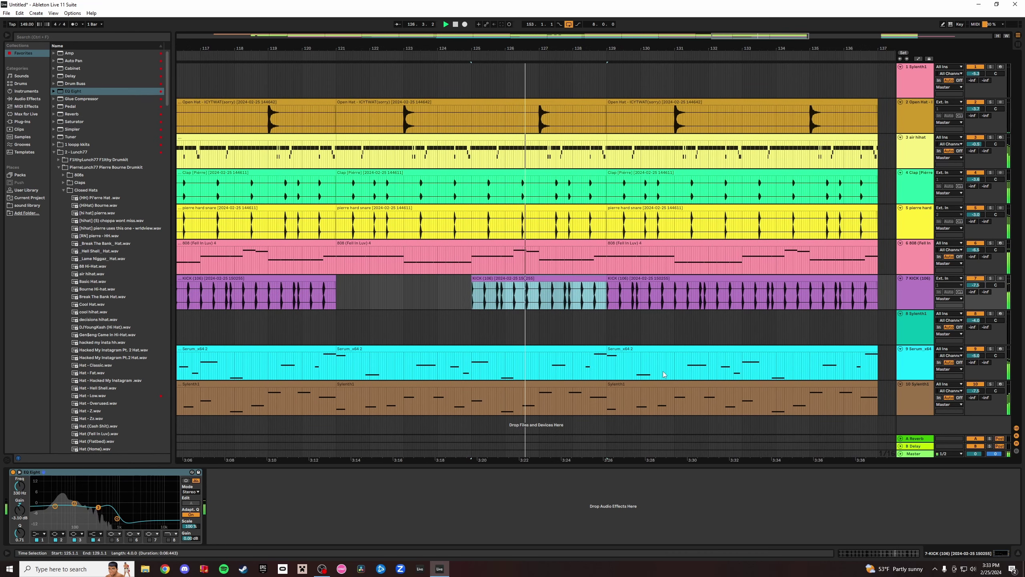
{"action": "left_click", "coordinate": [732, 349]}
{"action": "key", "text": "Delete"}
Duplicate the bar 129 to 137 section on tracks 2 through 10 into bars 137 to 145.
{"action": "left_click", "coordinate": [804, 104]}
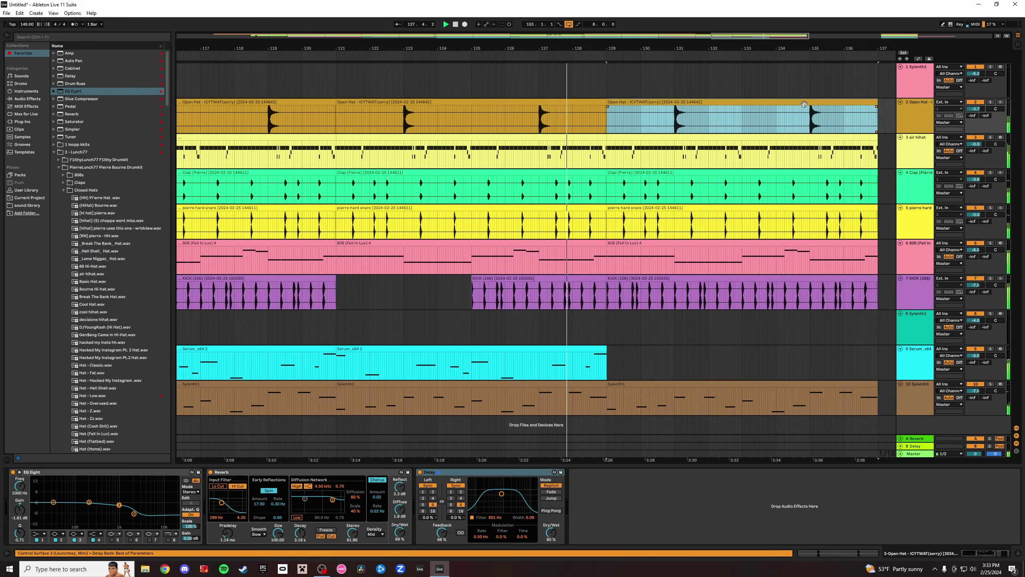
{"action": "left_click", "coordinate": [835, 379], "text": "shift"}
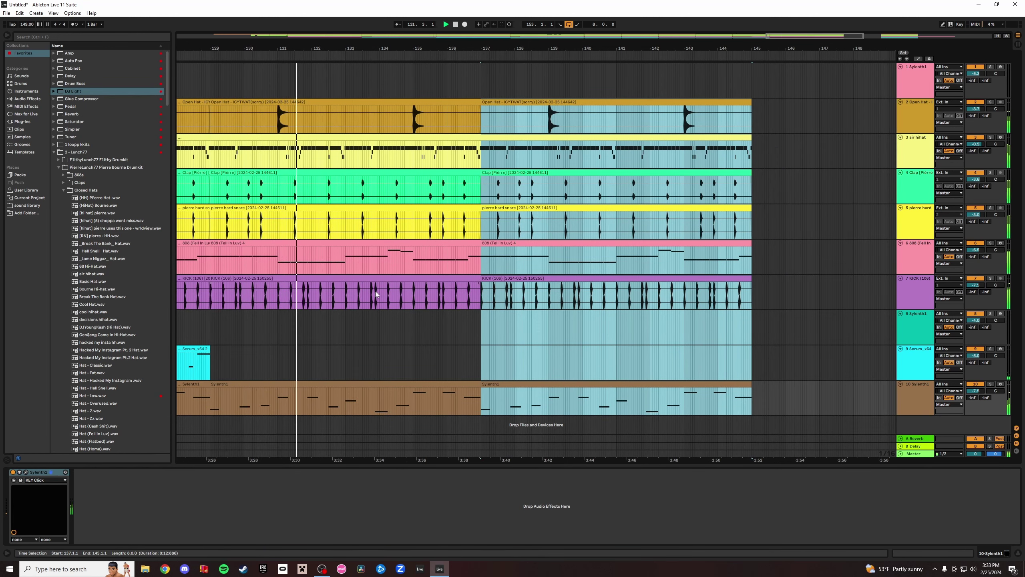
{"action": "left_click", "coordinate": [462, 181]}
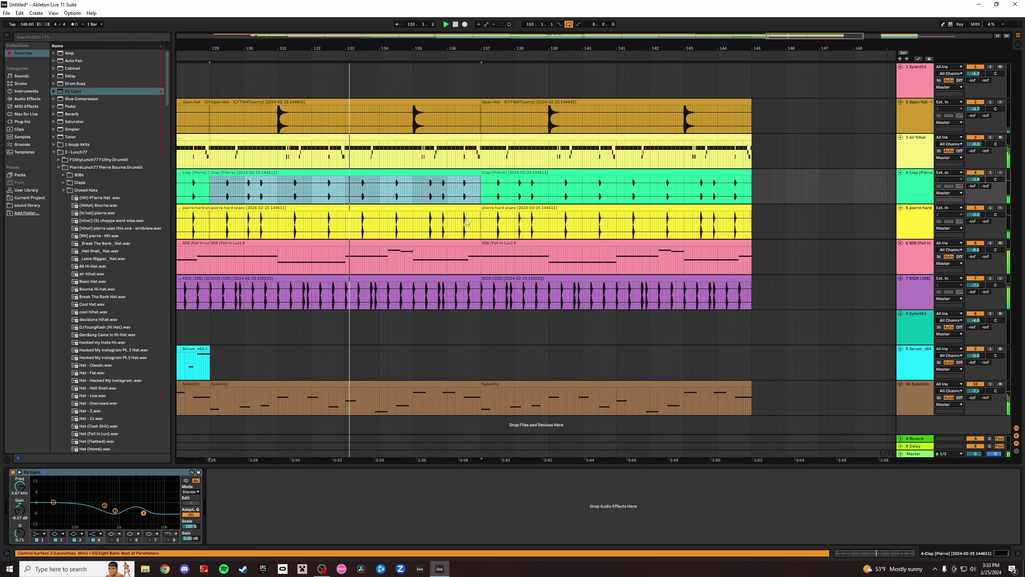
Delete the kick, clap and hard snare clips at bar 137 on tracks 7, 4 and 5.
{"action": "left_click", "coordinate": [491, 286]}
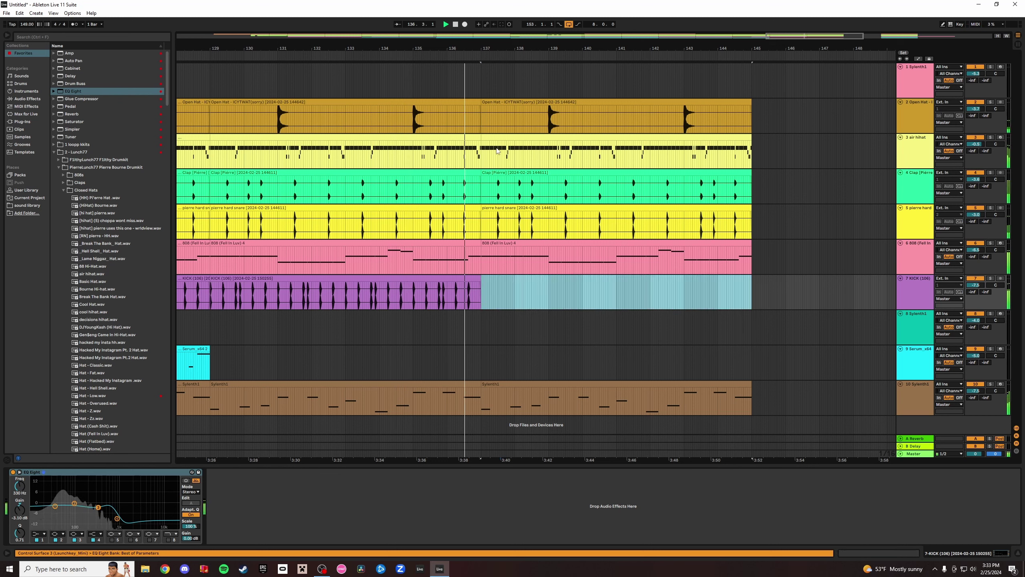
{"action": "left_click", "coordinate": [512, 173]}
{"action": "left_click", "coordinate": [522, 207], "text": "shift"}
{"action": "key", "text": "Delete"}
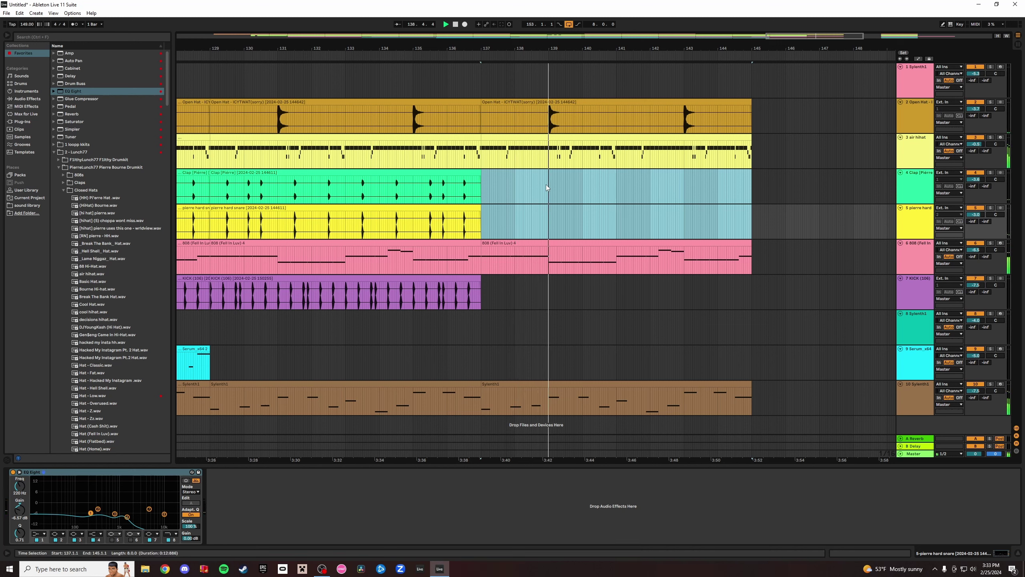
Shorten the air hihat clip that starts at bar 137 on track 3 to end at bar 143.
{"action": "left_click", "coordinate": [751, 252]}
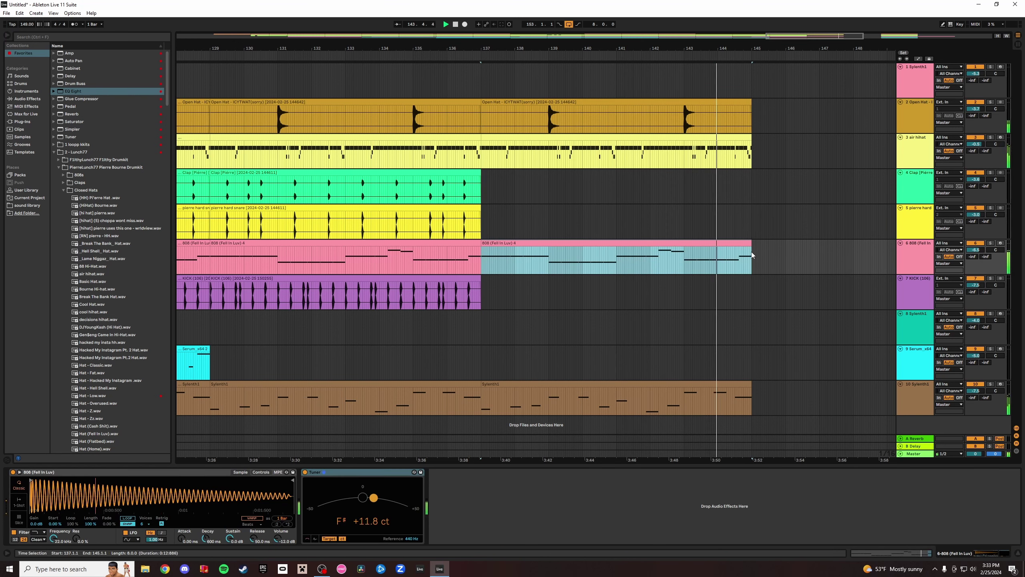
{"action": "left_click_drag", "start_coordinate": [752, 148], "coordinate": [685, 148]}
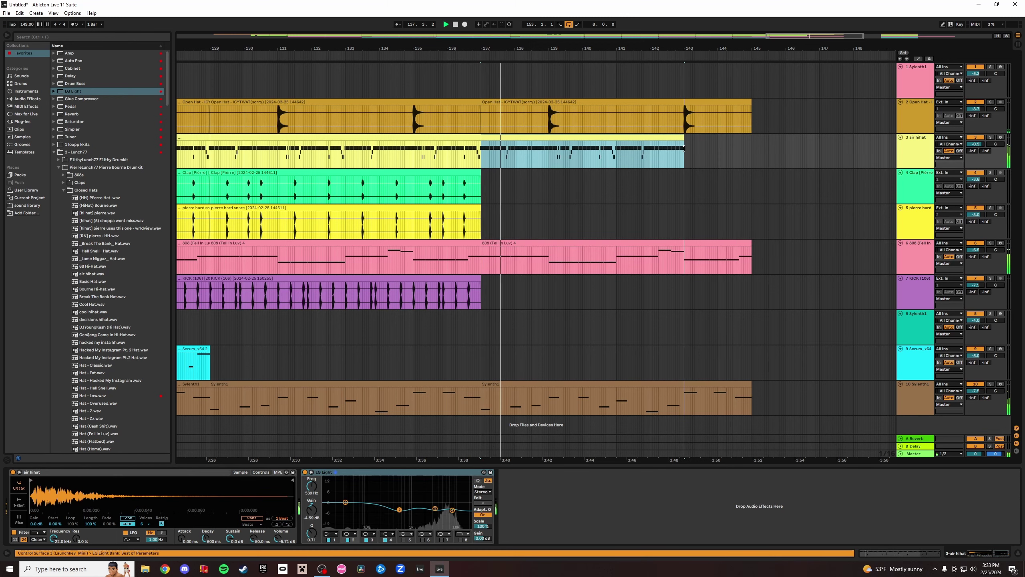
Try ending the 808 clip on track 6 at bar 143, audition it, and extend the clip back to bar 145.
{"action": "left_click_drag", "start_coordinate": [736, 49], "coordinate": [706, 63]}
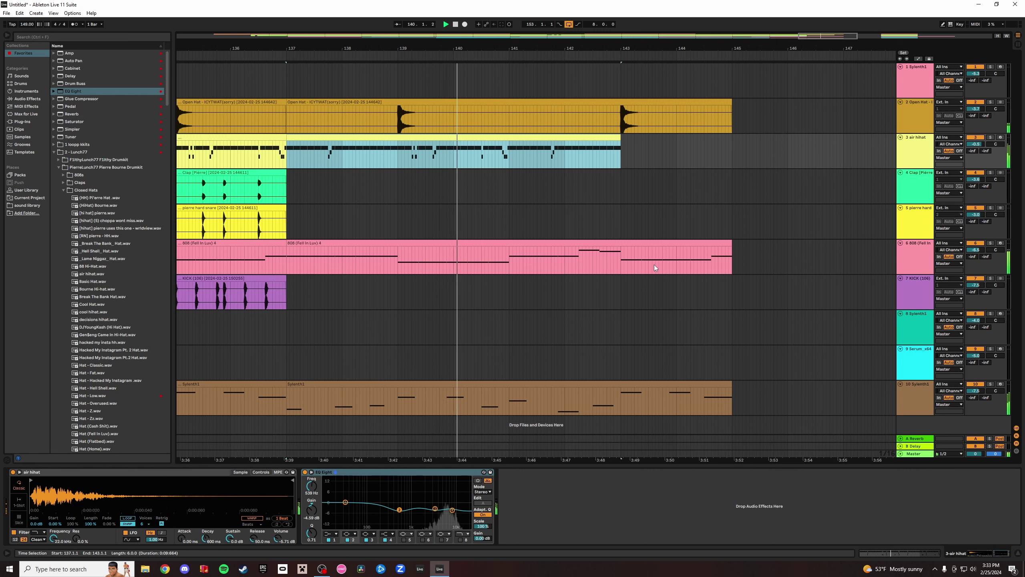
{"action": "left_click_drag", "start_coordinate": [731, 247], "coordinate": [621, 267]}
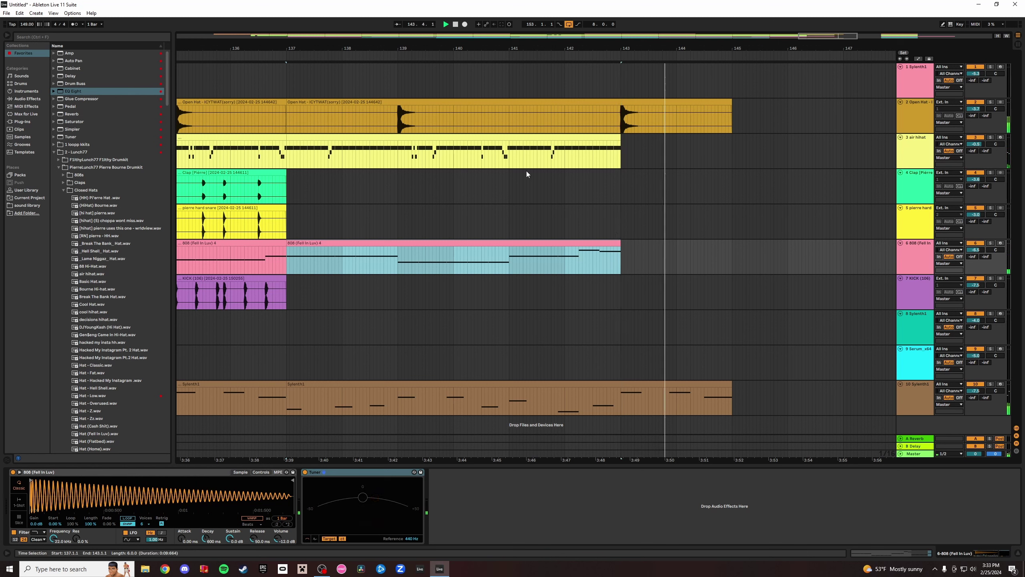
{"action": "left_click", "coordinate": [248, 64]}
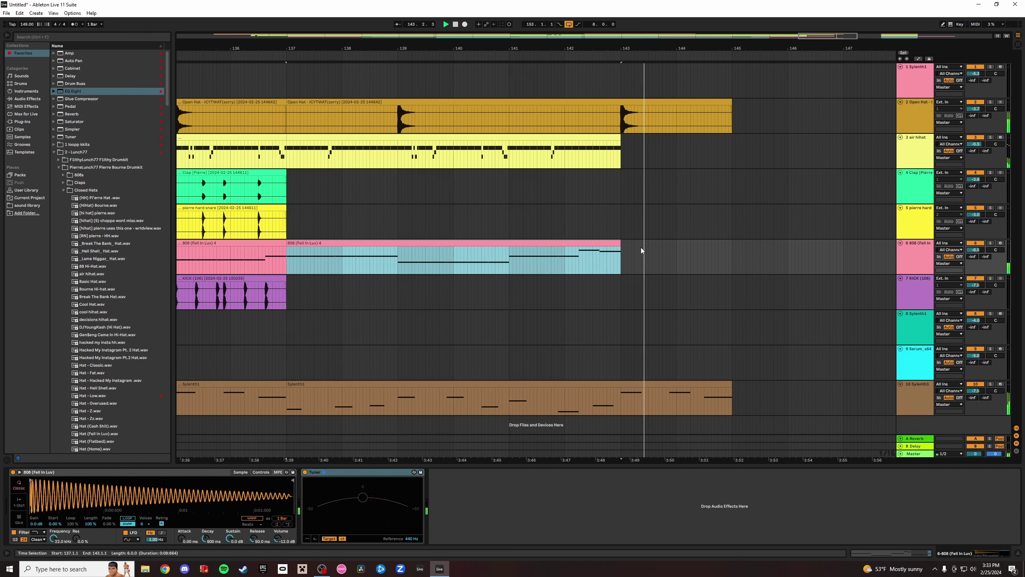
{"action": "left_click_drag", "start_coordinate": [620, 241], "coordinate": [732, 254]}
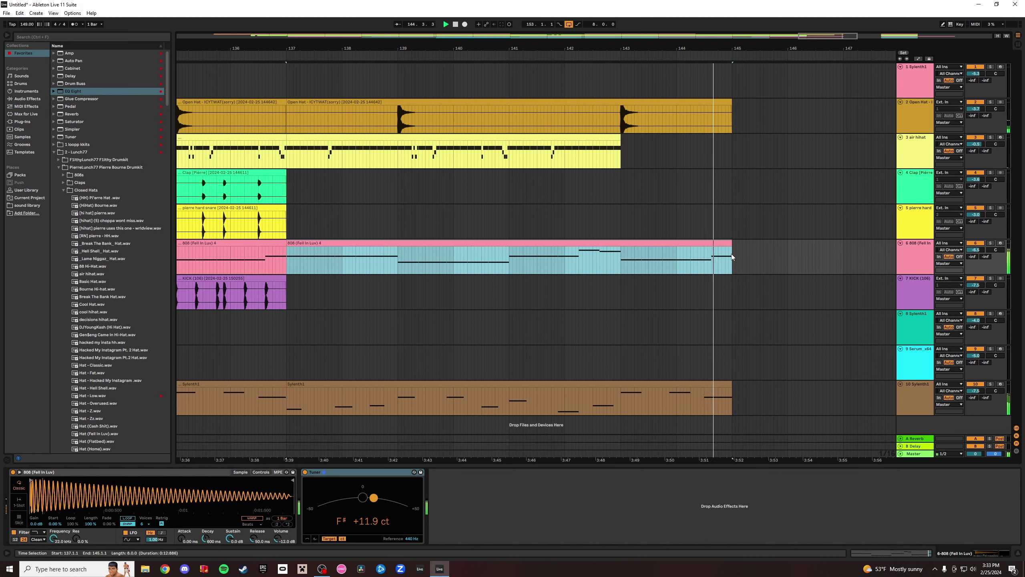
{"action": "left_click", "coordinate": [571, 64]}
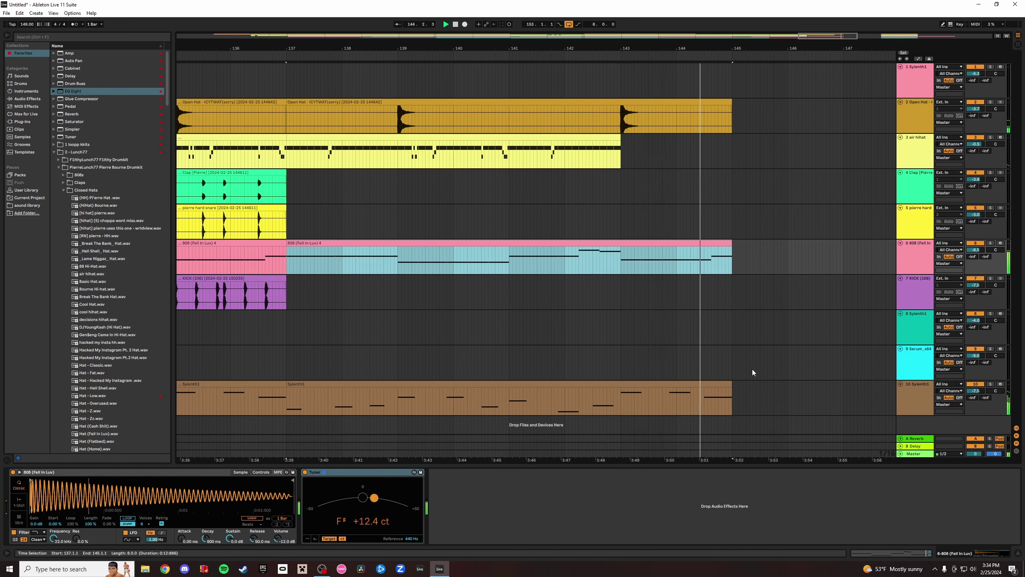
Select the arrangement from bar 9 to bar 147 across all tracks and play it from bar 9.
{"action": "left_click", "coordinate": [844, 401]}
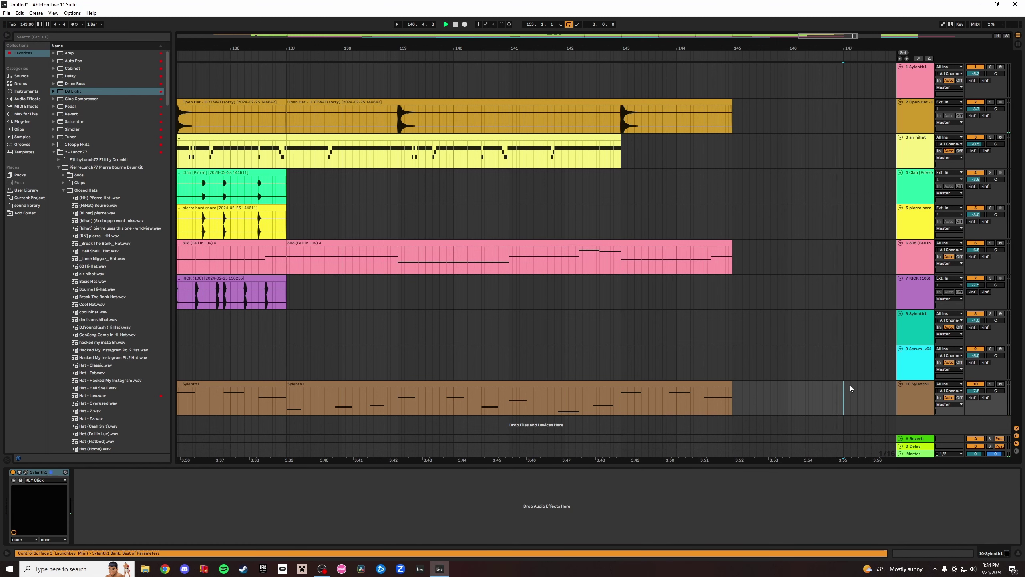
{"action": "key", "text": "w"}
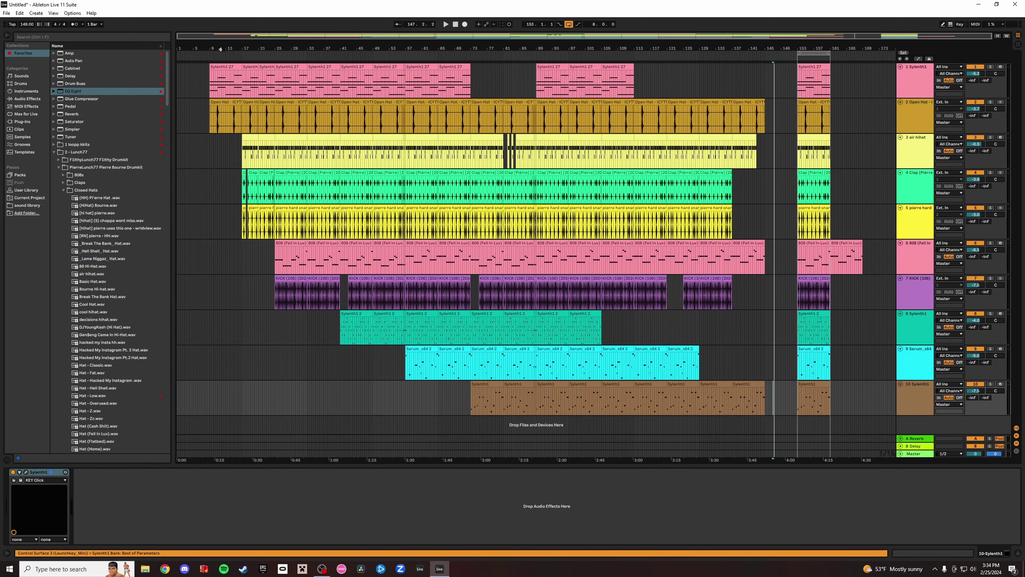
{"action": "left_click", "coordinate": [231, 68], "text": "shift"}
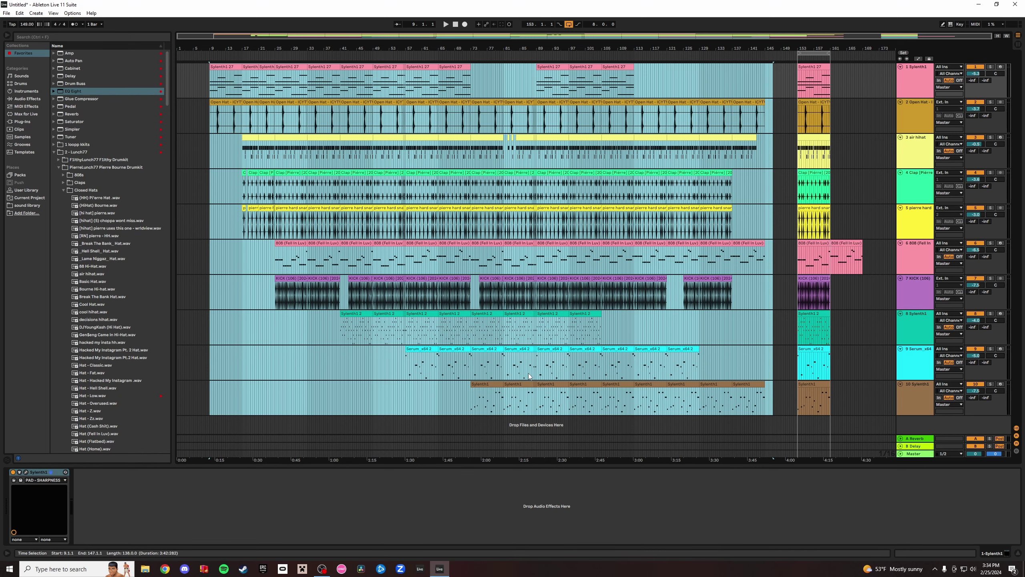
{"action": "key", "text": "space"}
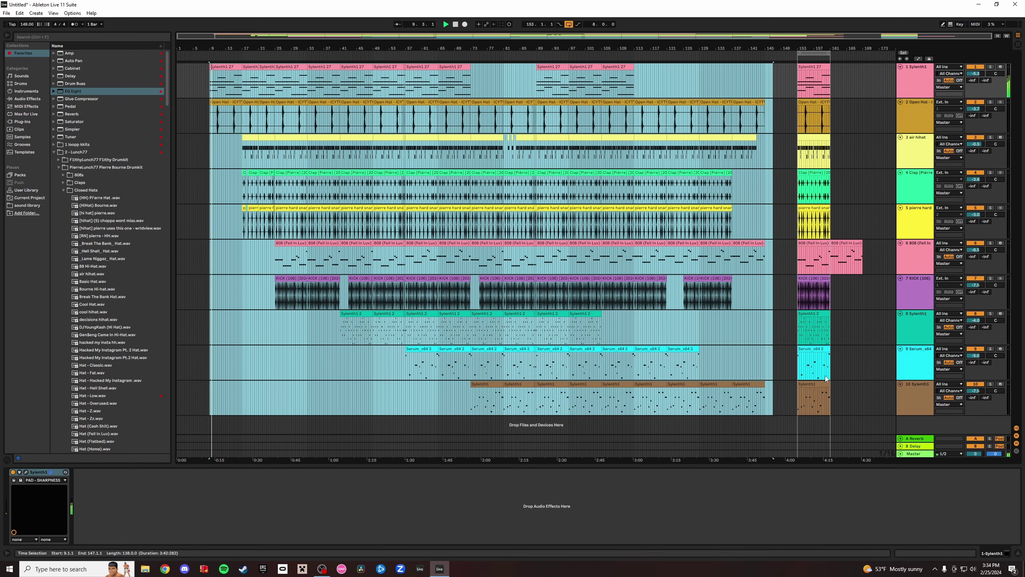
Insert a new audio track and move it above all the other tracks.
{"action": "right_click", "coordinate": [925, 425]}
{"action": "left_click", "coordinate": [937, 430]}
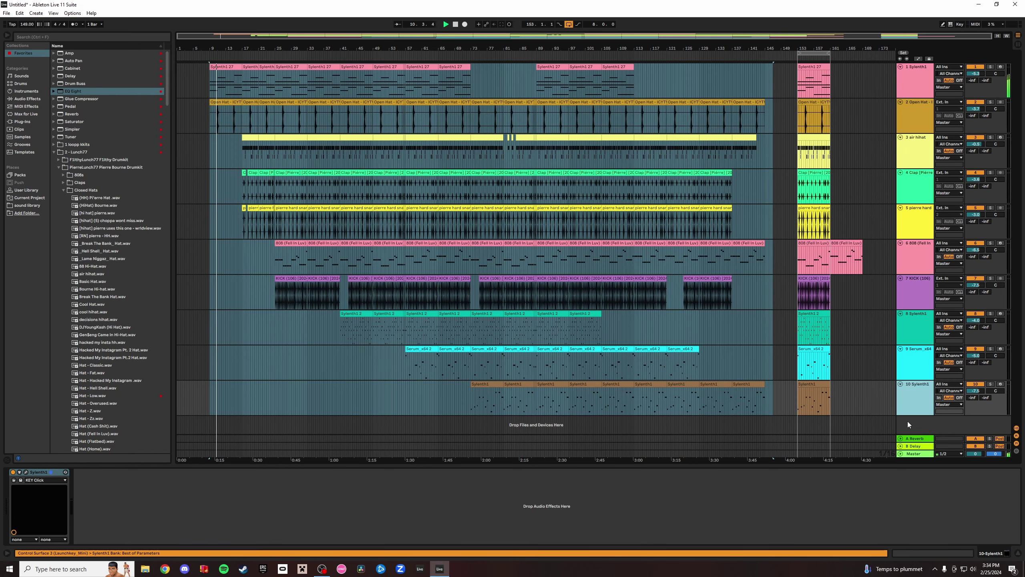
{"action": "left_click_drag", "start_coordinate": [896, 101], "coordinate": [916, 71]}
Search the browser for the producer tag by its name and place the tag sample from VOXXxx on the new track near bar 20.
{"action": "left_click", "coordinate": [52, 37]}
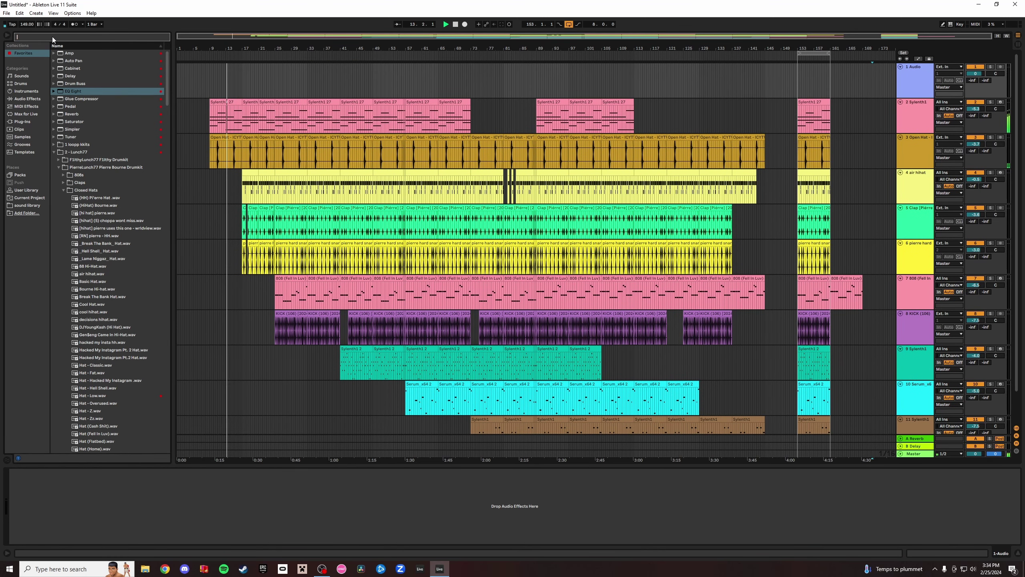
{"action": "type", "text": "Nazrin"}
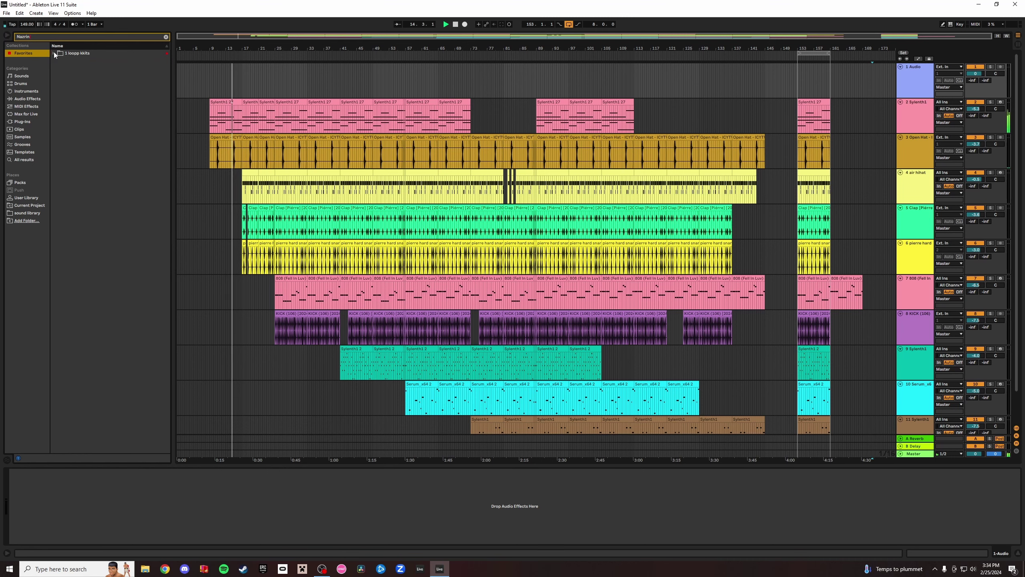
{"action": "left_click", "coordinate": [55, 53]}
{"action": "left_click", "coordinate": [59, 60]}
{"action": "left_click", "coordinate": [74, 68]}
{"action": "left_click_drag", "start_coordinate": [74, 68], "coordinate": [257, 83]}
Move the tag clip to start at 24.2.4, leading into bar 25, and reset its warping with a clip tempo of 145 BPM.
{"action": "left_click_drag", "start_coordinate": [232, 49], "coordinate": [240, 87]}
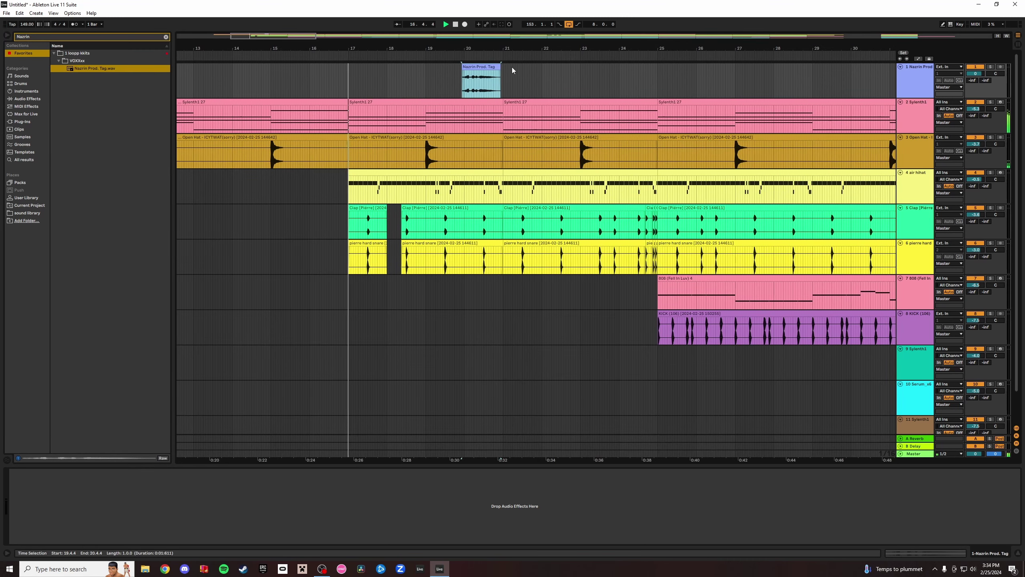
{"action": "left_click_drag", "start_coordinate": [489, 66], "coordinate": [658, 64]}
{"action": "double_click", "coordinate": [653, 67]}
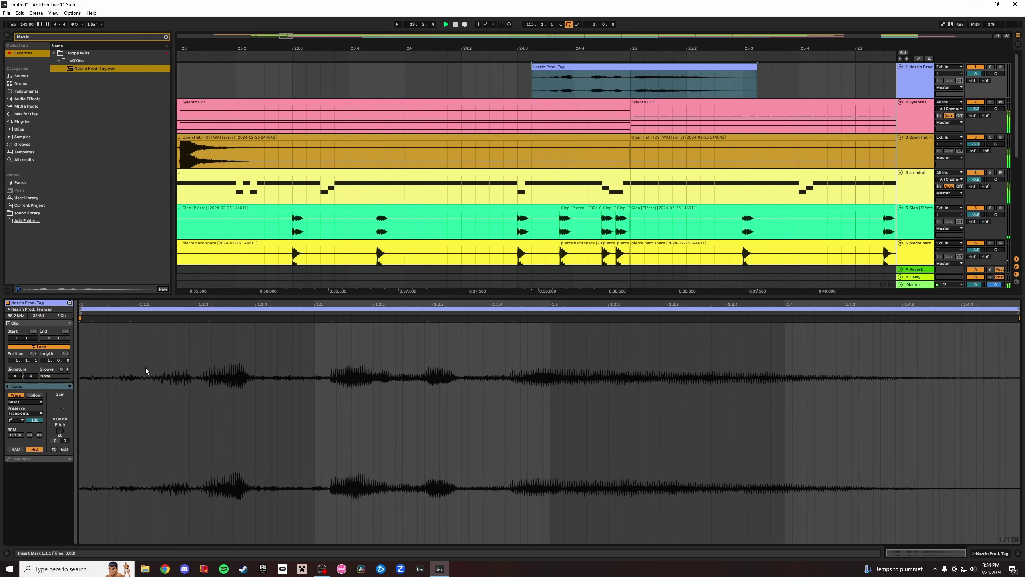
{"action": "left_click", "coordinate": [21, 398]}
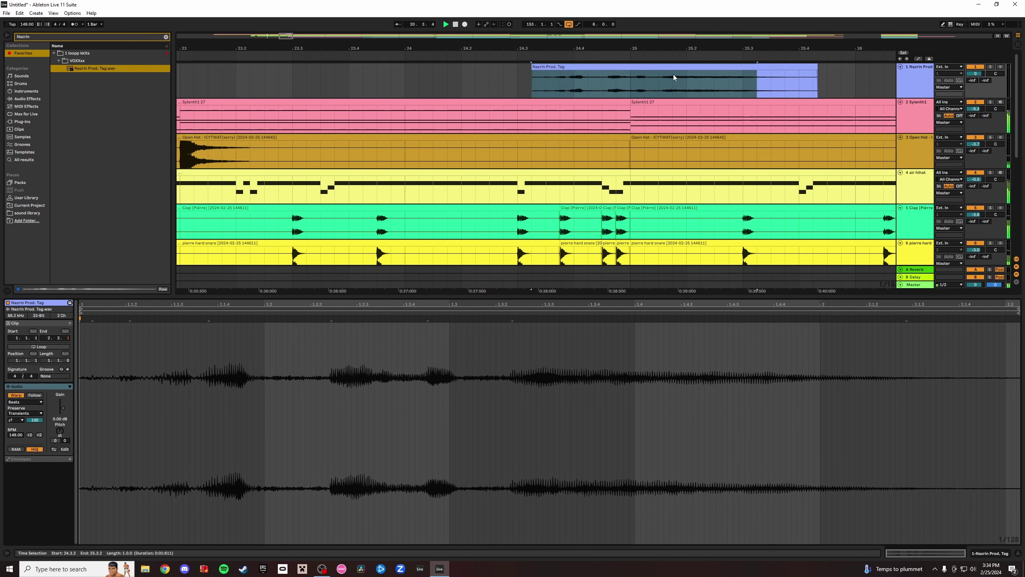
{"action": "left_click_drag", "start_coordinate": [674, 66], "coordinate": [662, 68]}
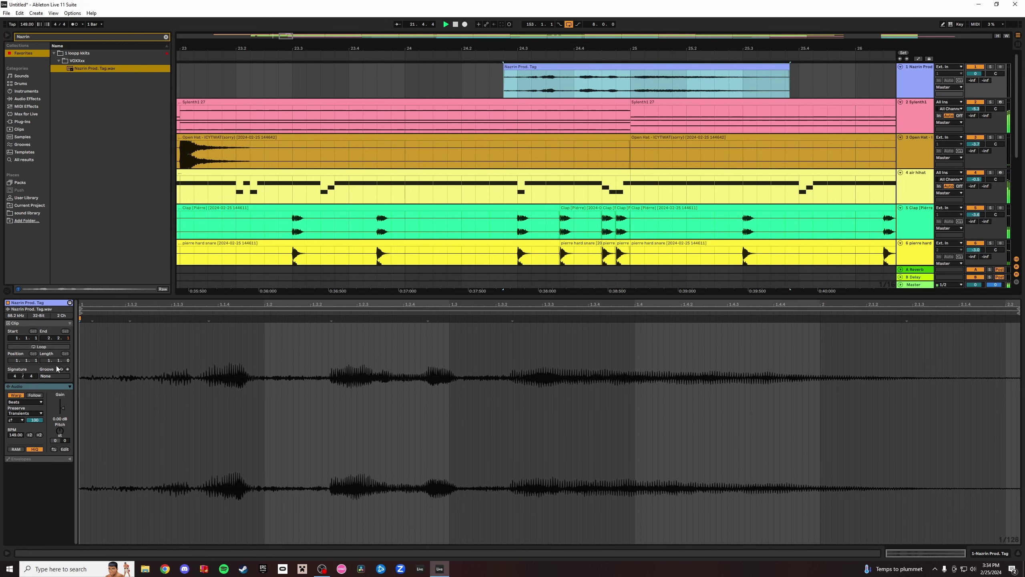
{"action": "left_click_drag", "start_coordinate": [13, 435], "coordinate": [13, 444]}
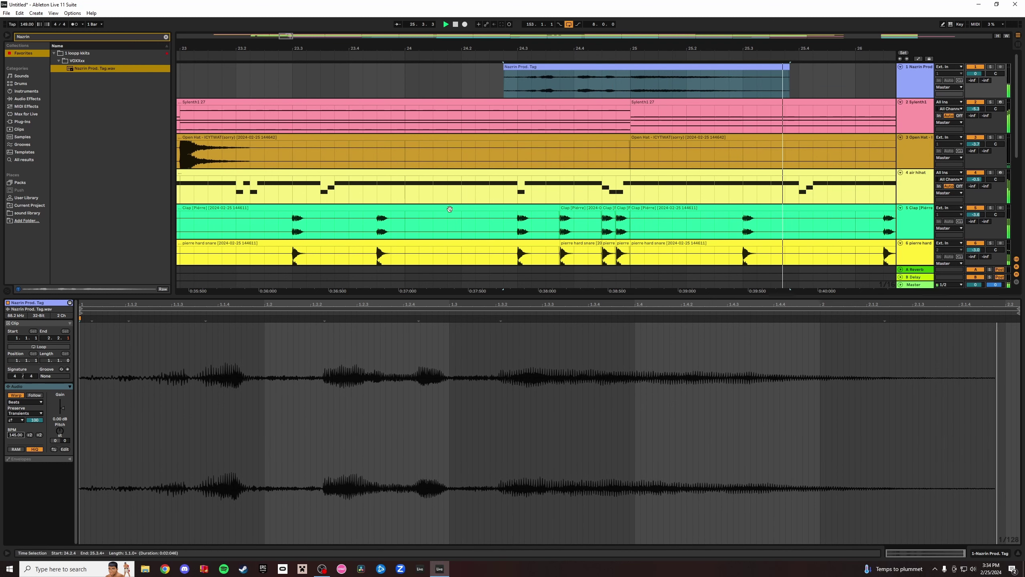
Copy the tag clip and paste it on track 1 at 56.2.4, leading into bar 57.
{"action": "left_click", "coordinate": [637, 75]}
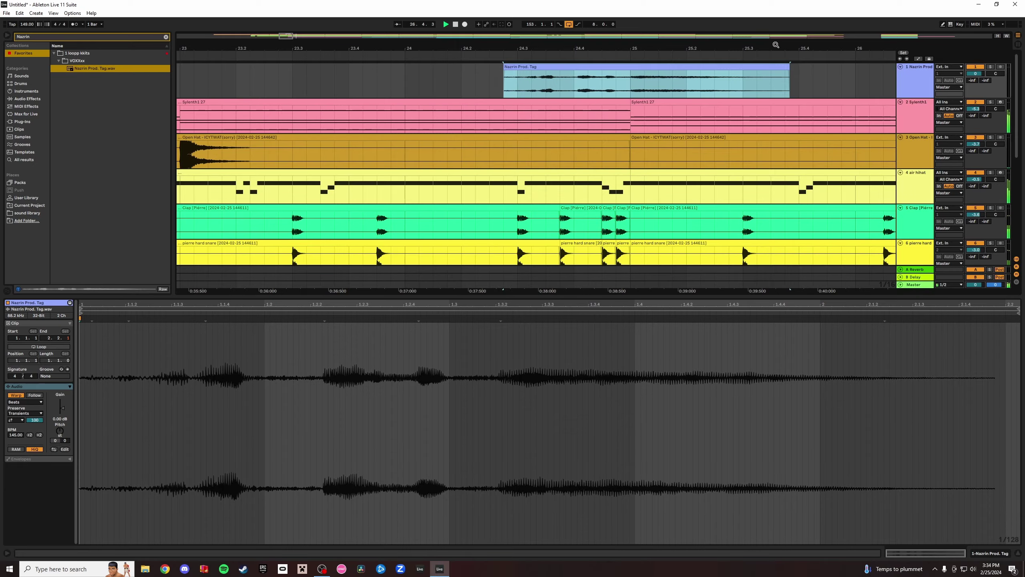
{"action": "key", "text": "w"}
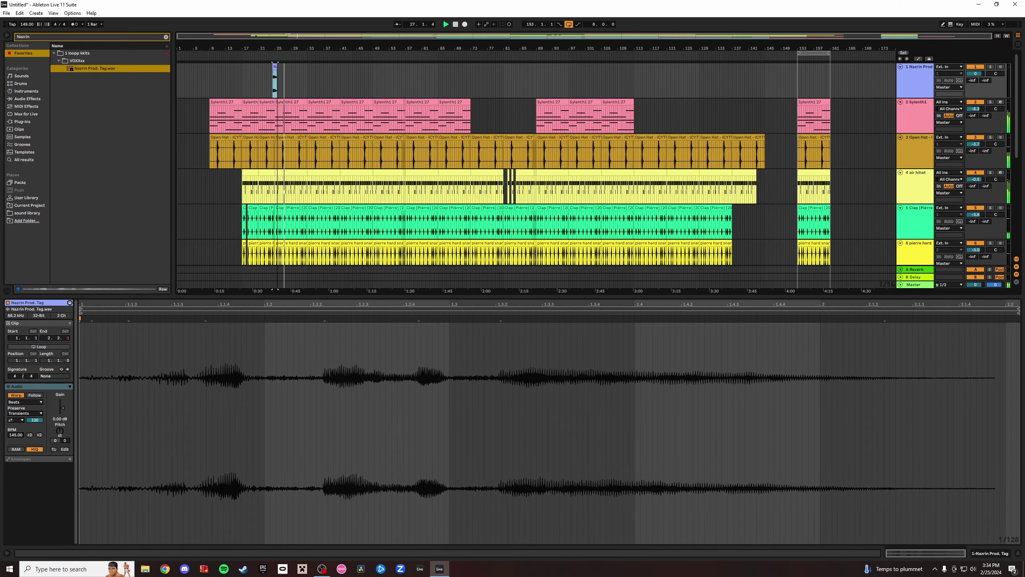
{"action": "left_click", "coordinate": [1016, 554]}
{"action": "left_click_drag", "start_coordinate": [349, 49], "coordinate": [340, 76]}
{"action": "left_click_drag", "start_coordinate": [508, 50], "coordinate": [509, 87]}
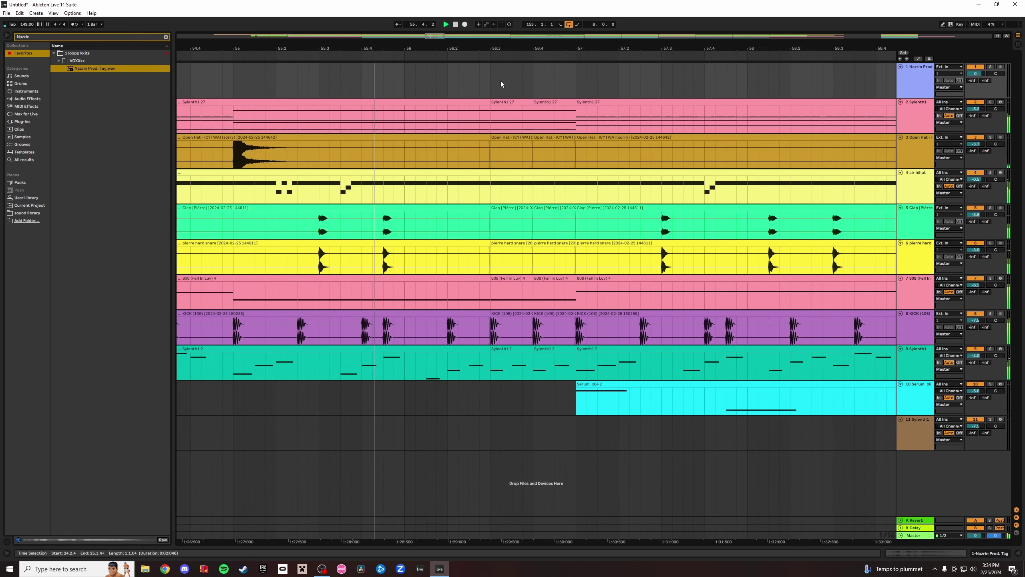
{"action": "left_click", "coordinate": [486, 81]}
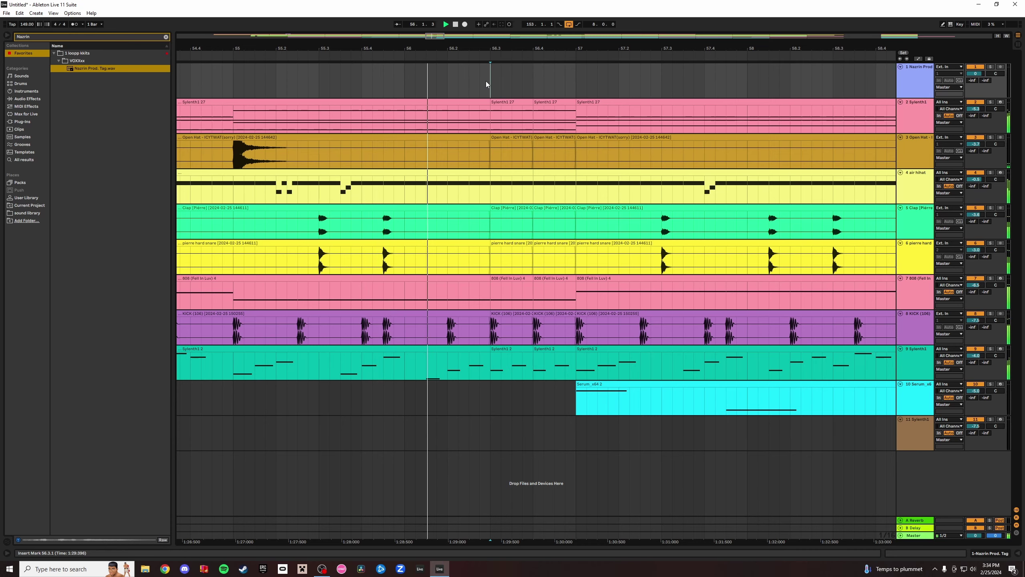
{"action": "key", "text": "ctrl+v"}
{"action": "key", "text": "Left"}
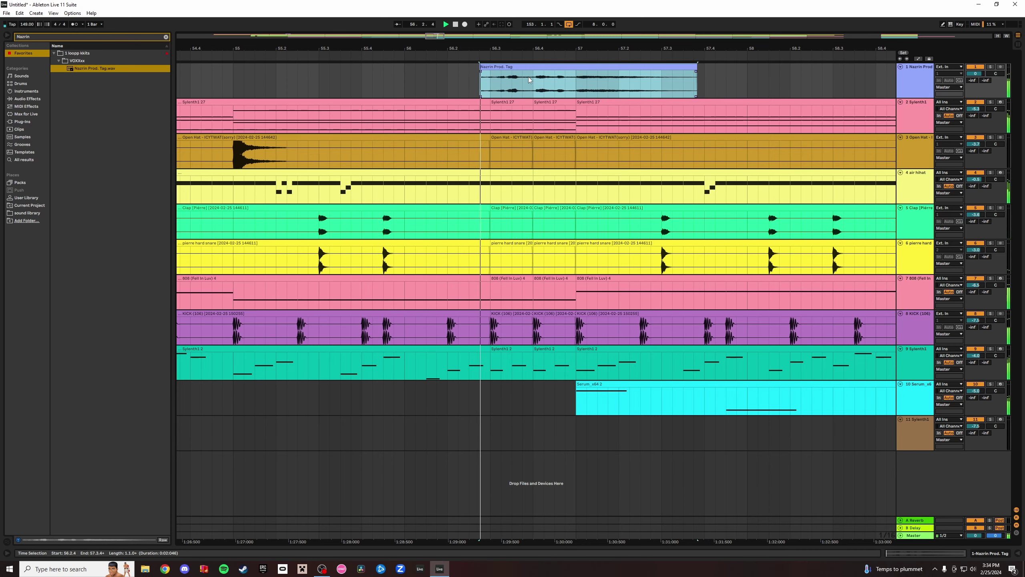
{"action": "key", "text": "w"}
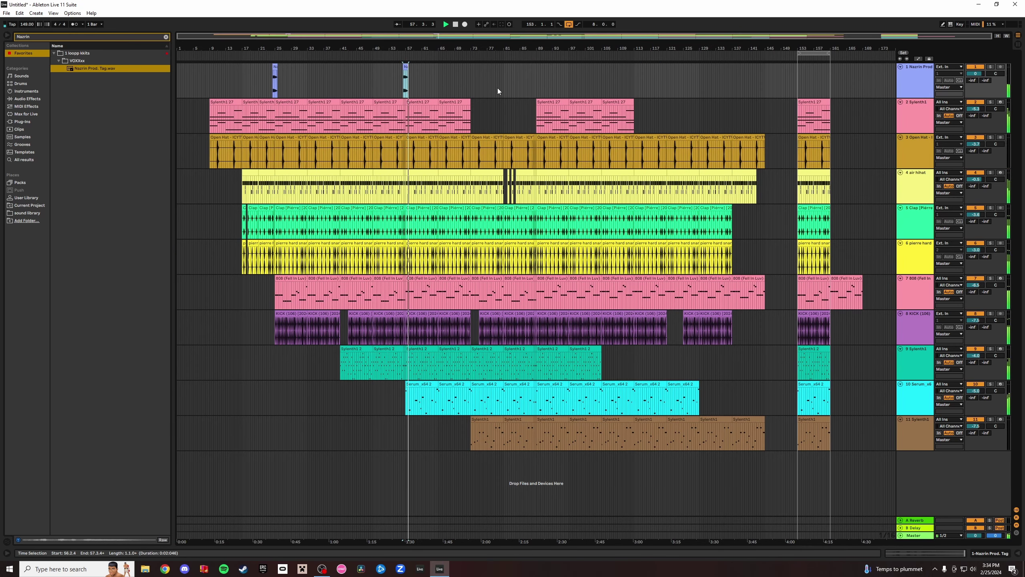
Paste another copy of the tag clip on track 1 and nudge it to start at 88.2.4, leading into bar 89.
{"action": "left_click", "coordinate": [536, 56]}
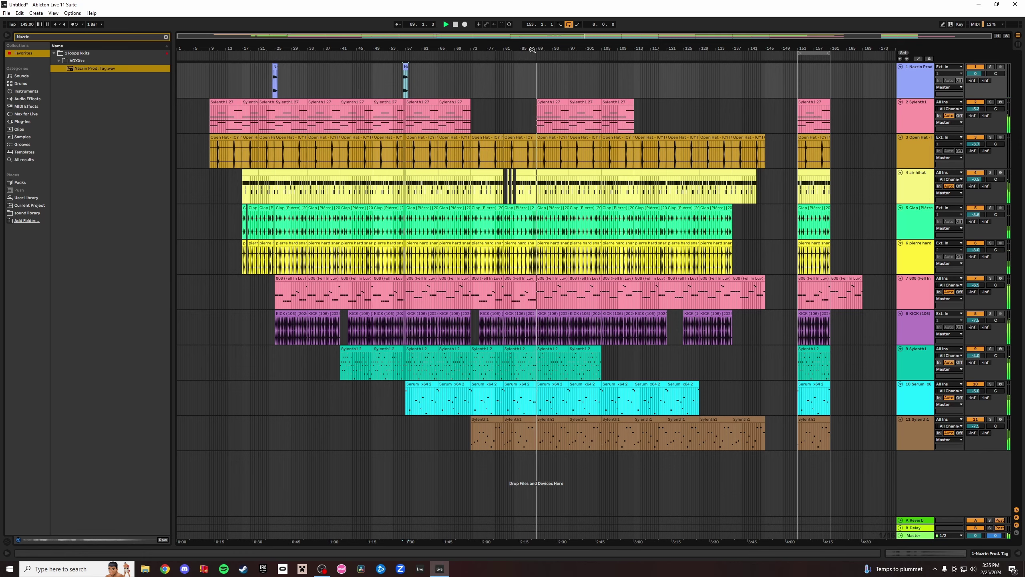
{"action": "left_click_drag", "start_coordinate": [533, 49], "coordinate": [536, 127]}
{"action": "left_click", "coordinate": [536, 84]}
{"action": "key", "text": "ctrl+v"}
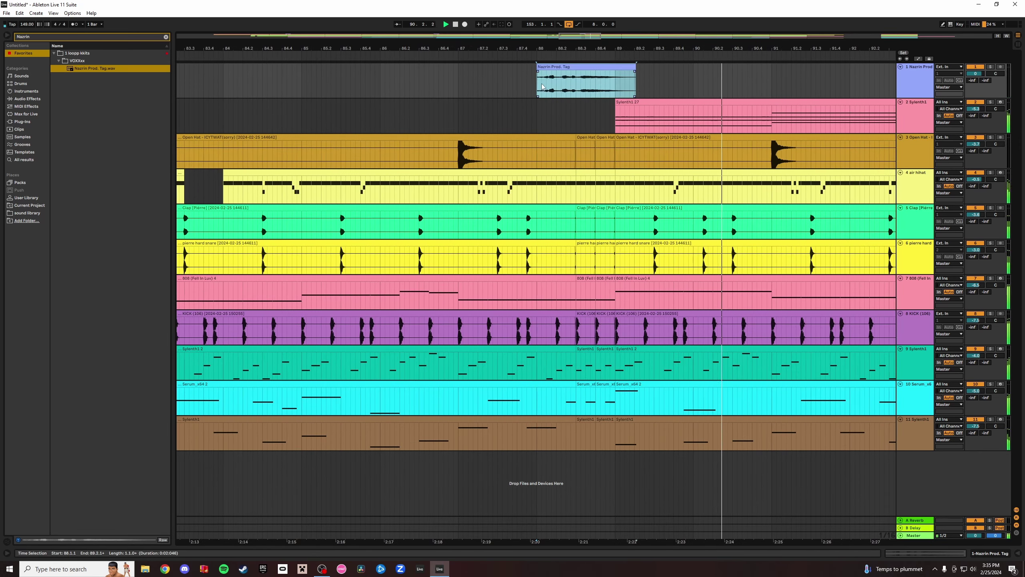
{"action": "key", "text": "Right"}
{"action": "key", "text": "Right"}
{"action": "key", "text": "Right"}
{"action": "key", "text": "Right"}
{"action": "key", "text": "Right"}
{"action": "key", "text": "Right"}
{"action": "key", "text": "Right"}
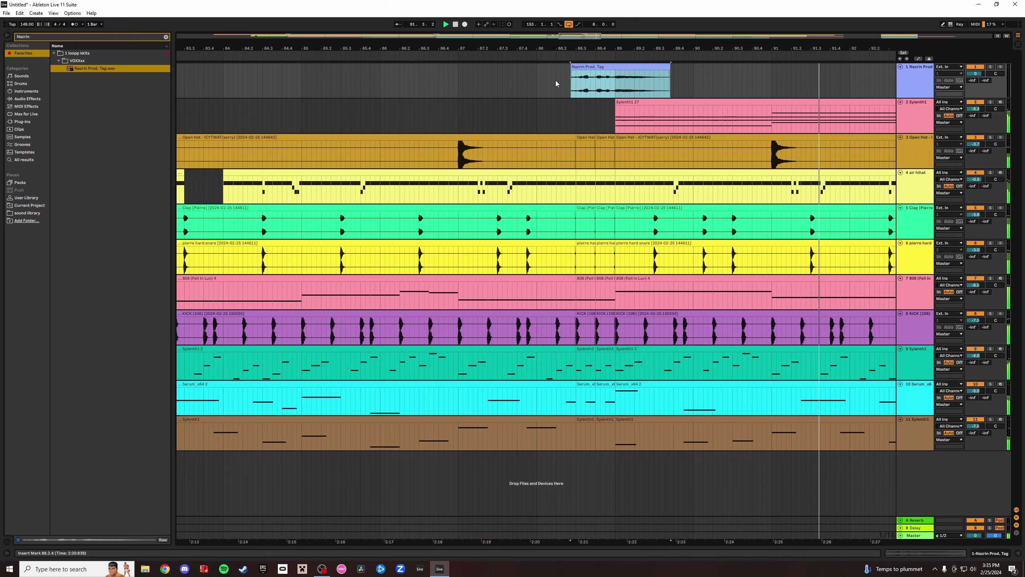
{"action": "left_click_drag", "start_coordinate": [697, 47], "coordinate": [541, 47]}
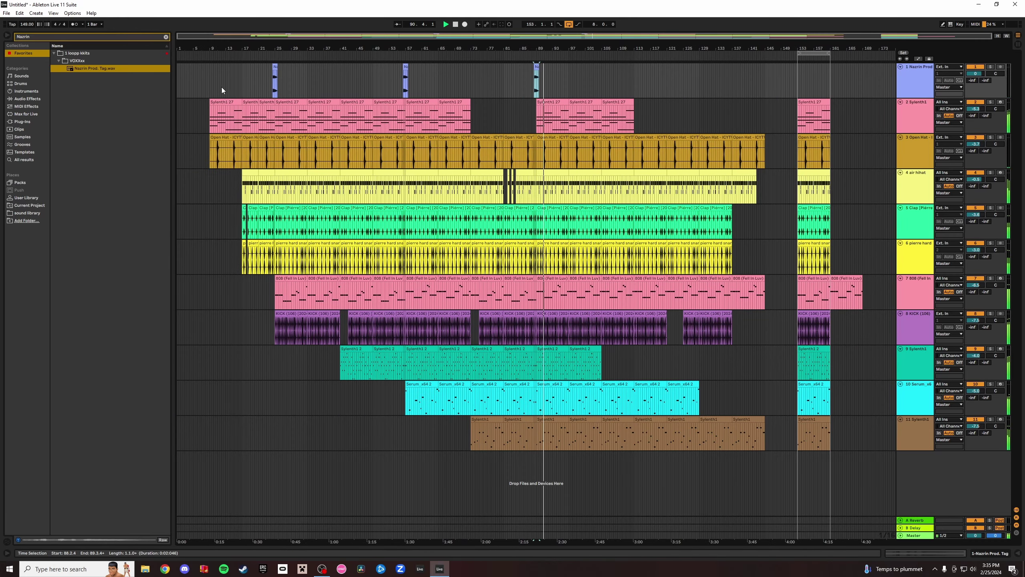
Add EQ Eight to the tag track and cut its low frequencies while playing the first tag.
{"action": "left_click_drag", "start_coordinate": [205, 47], "coordinate": [464, 70]}
{"action": "key", "text": "space"}
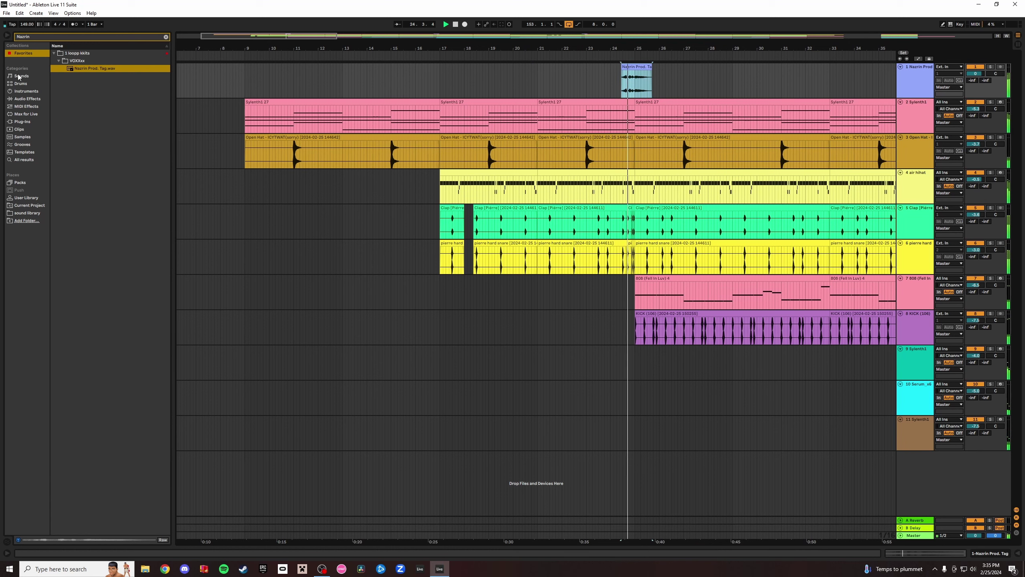
{"action": "left_click", "coordinate": [166, 37]}
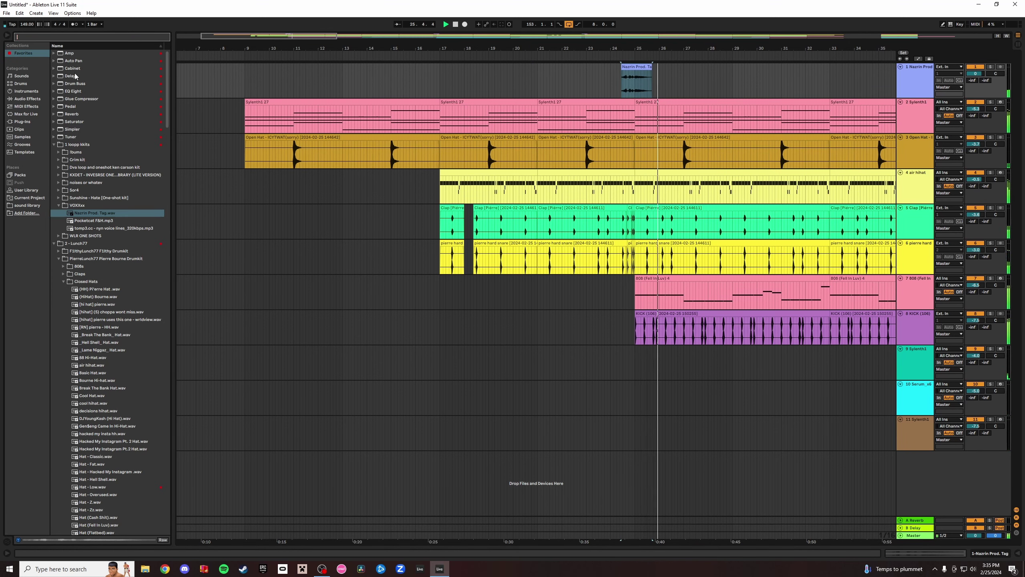
{"action": "double_click", "coordinate": [73, 91]}
{"action": "left_click_drag", "start_coordinate": [53, 502], "coordinate": [96, 526]}
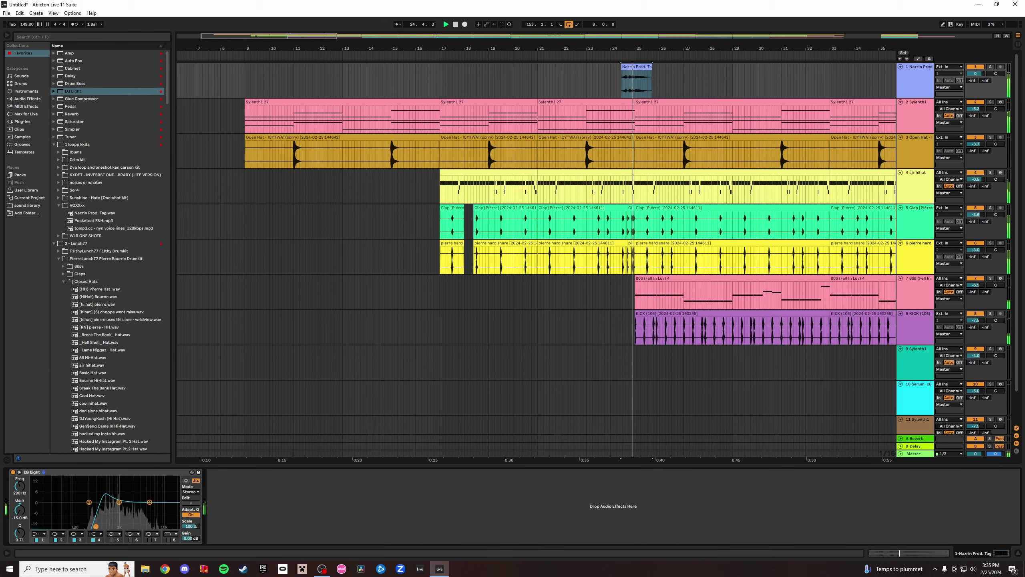
{"action": "key", "text": "space"}
Raise the tag track's volume in the Session mixer while auditioning it, and return to the arrangement.
{"action": "left_click", "coordinate": [917, 85]}
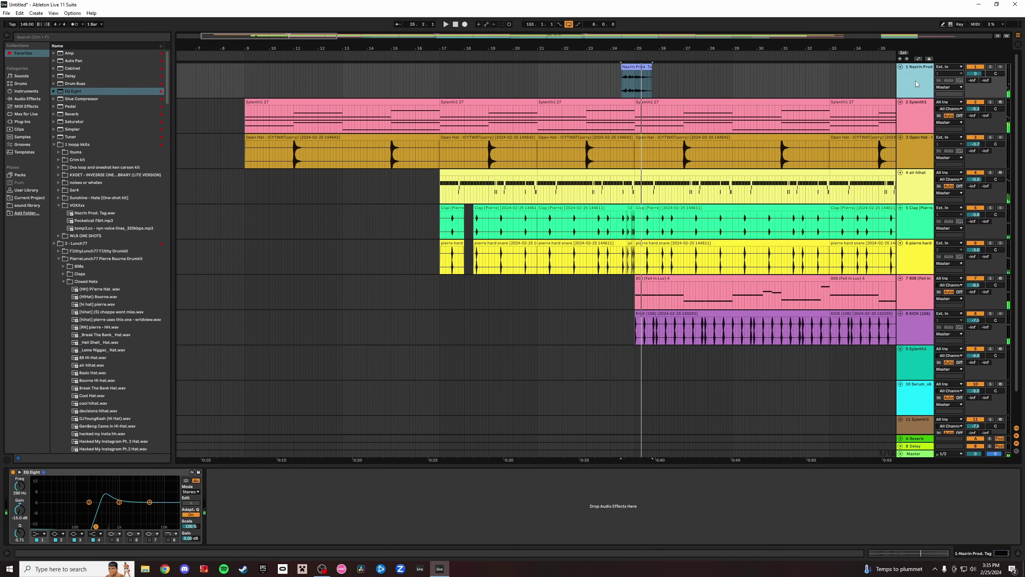
{"action": "left_click", "coordinate": [1019, 44]}
{"action": "key", "text": "space"}
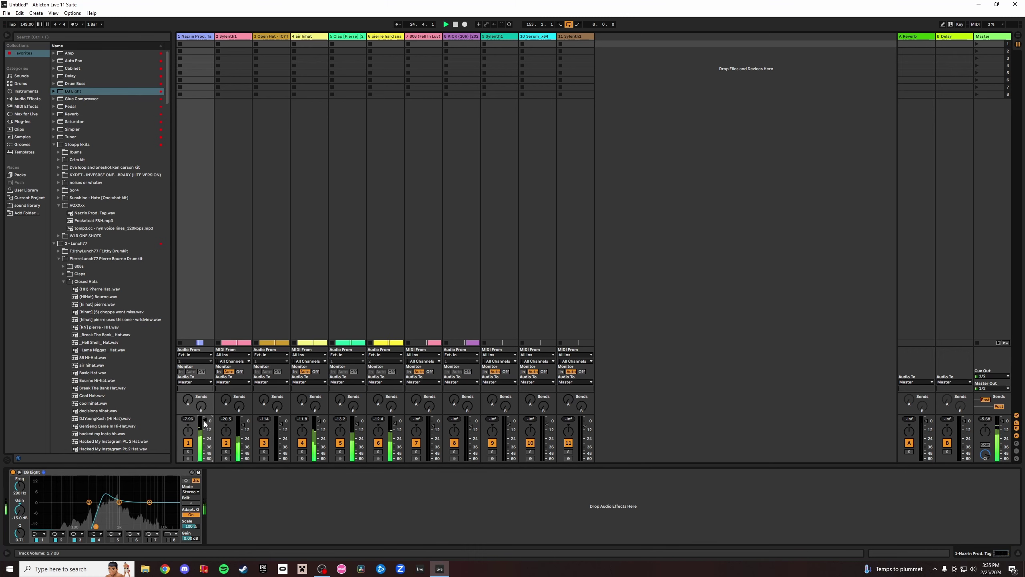
{"action": "left_click_drag", "start_coordinate": [203, 421], "coordinate": [204, 422]}
{"action": "key", "text": "space"}
{"action": "key", "text": "space"}
{"action": "left_click", "coordinate": [1018, 36]}
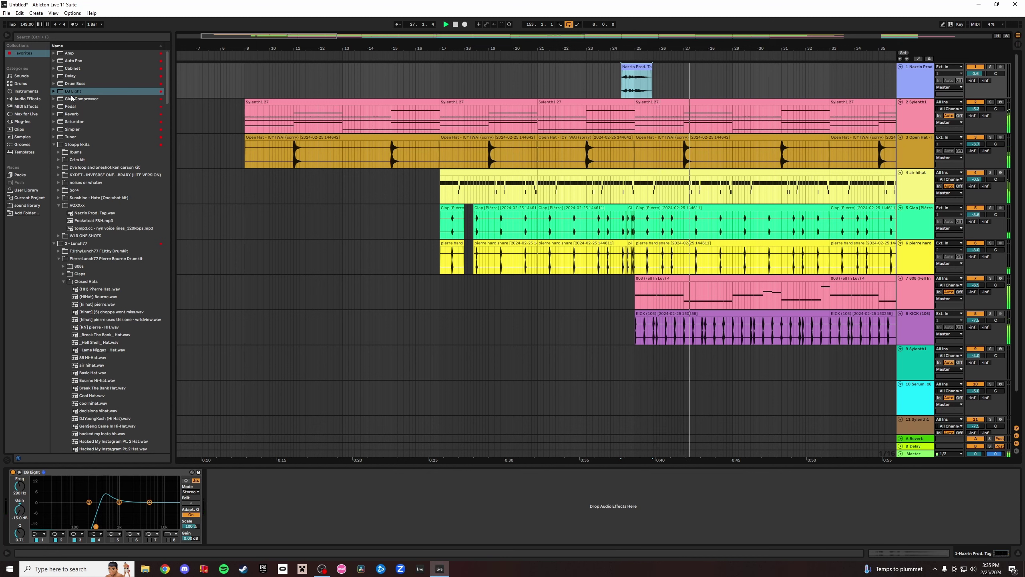
Add Reverb after the EQ on the tag track and raise its input filter frequency while replaying the tag.
{"action": "double_click", "coordinate": [72, 115]}
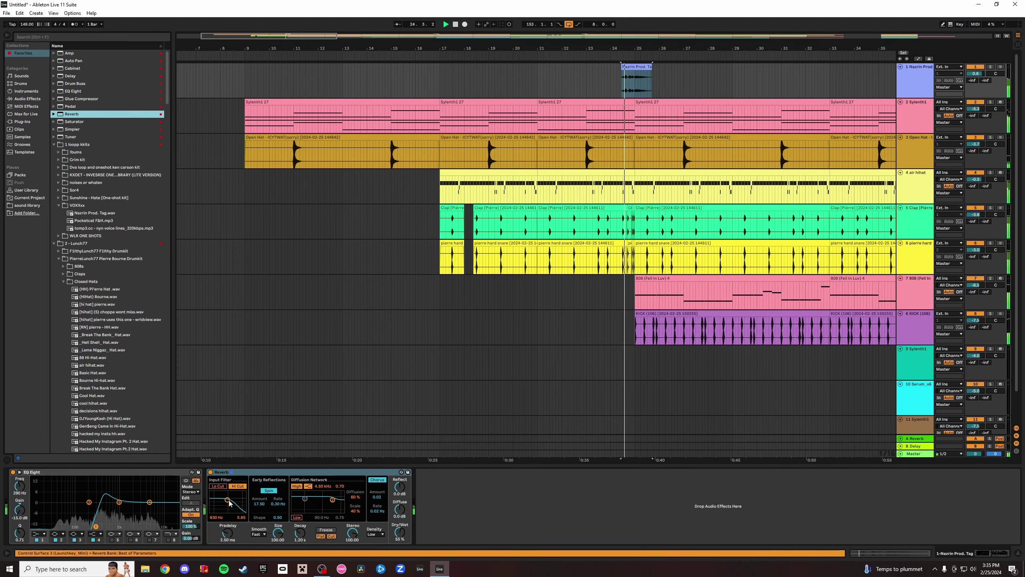
{"action": "left_click_drag", "start_coordinate": [229, 502], "coordinate": [230, 501]}
{"action": "key", "text": "space"}
{"action": "key", "text": "space"}
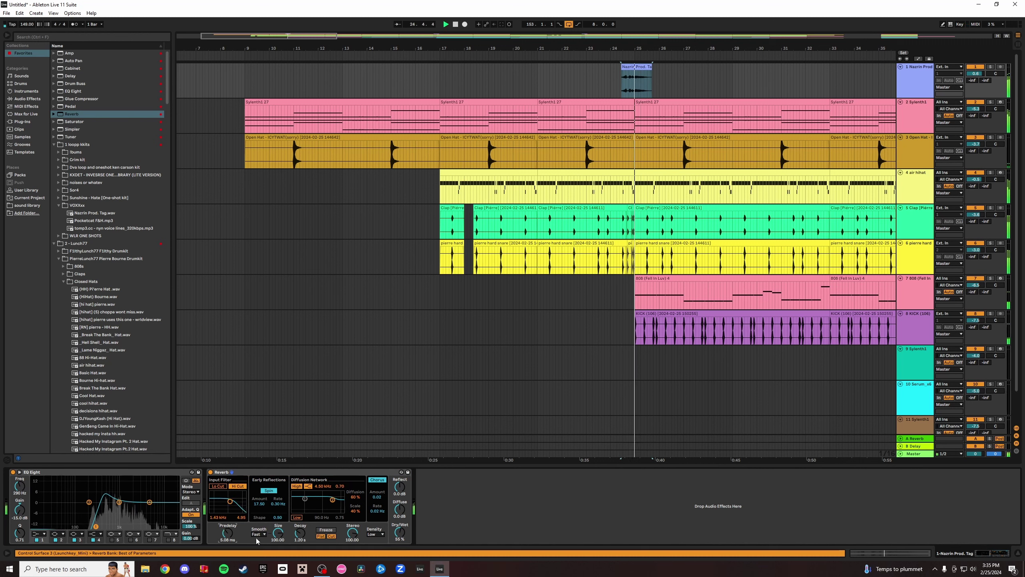
Reduce the Reverb's size and set its density to Mid on the tag track while replaying the tag.
{"action": "left_click_drag", "start_coordinate": [278, 533], "coordinate": [300, 524]}
{"action": "key", "text": "space"}
{"action": "key", "text": "space"}
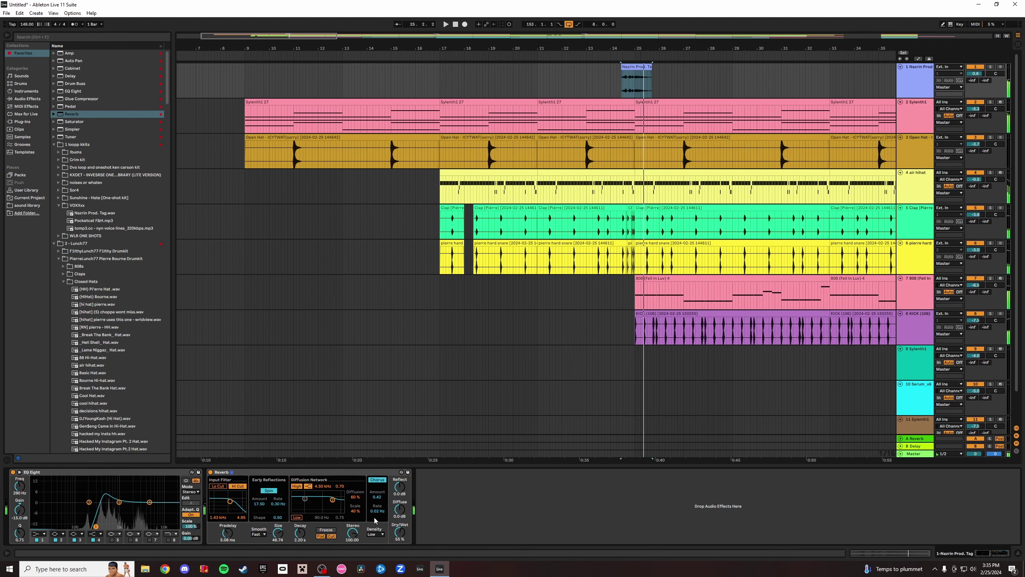
{"action": "key", "text": "space"}
{"action": "left_click", "coordinate": [376, 533]}
{"action": "left_click", "coordinate": [374, 523]}
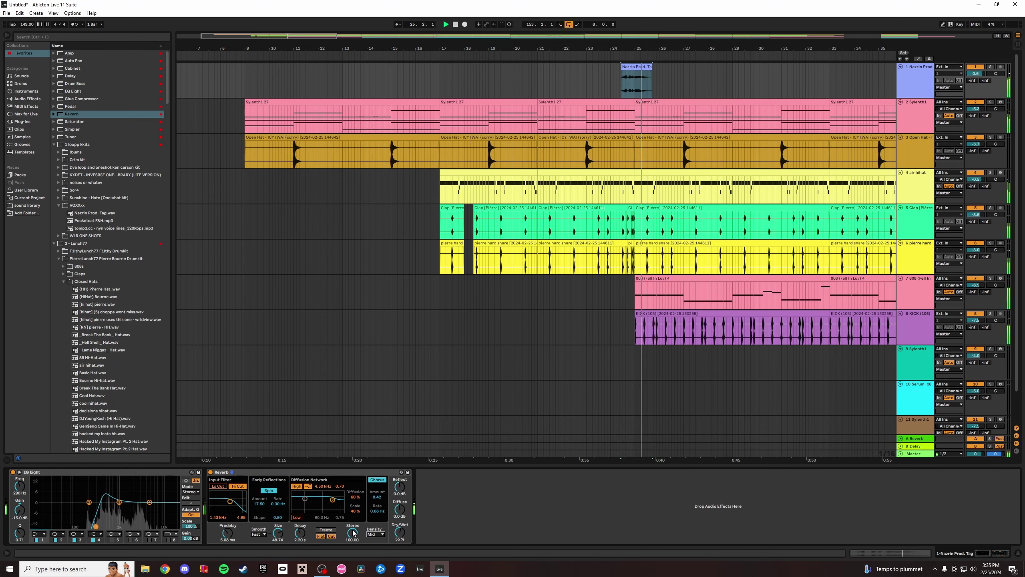
Narrow the Reverb's stereo width, adjust its diffuse level and lower the diffusion network's high filter frequency while replaying the tag.
{"action": "left_click_drag", "start_coordinate": [352, 533], "coordinate": [352, 541]}
{"action": "key", "text": "space"}
{"action": "key", "text": "space"}
{"action": "left_click_drag", "start_coordinate": [400, 509], "coordinate": [400, 508]}
{"action": "left_click_drag", "start_coordinate": [332, 500], "coordinate": [326, 501]}
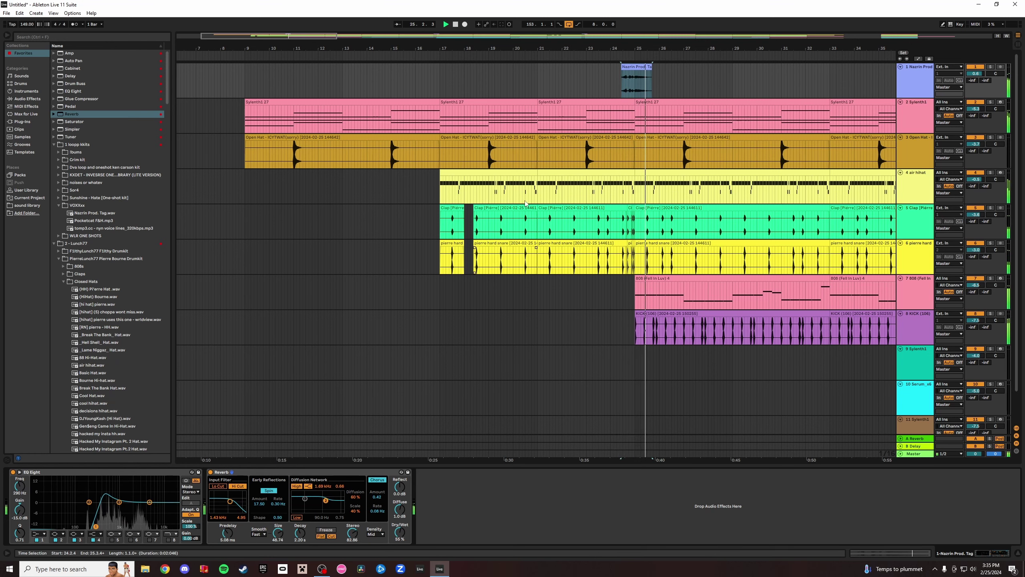
{"action": "key", "text": "space"}
{"action": "key", "text": "space"}
Open the first tag clip's audio settings and try to turn off its warping.
{"action": "left_click_drag", "start_coordinate": [645, 51], "coordinate": [606, 67]}
{"action": "left_click", "coordinate": [601, 68]}
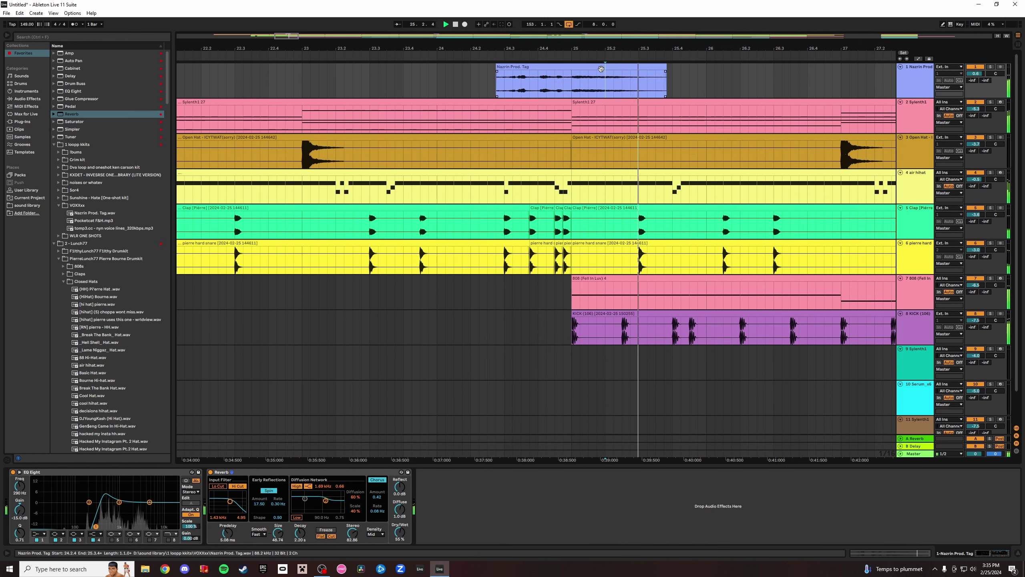
{"action": "double_click", "coordinate": [601, 69]}
{"action": "key", "text": "space"}
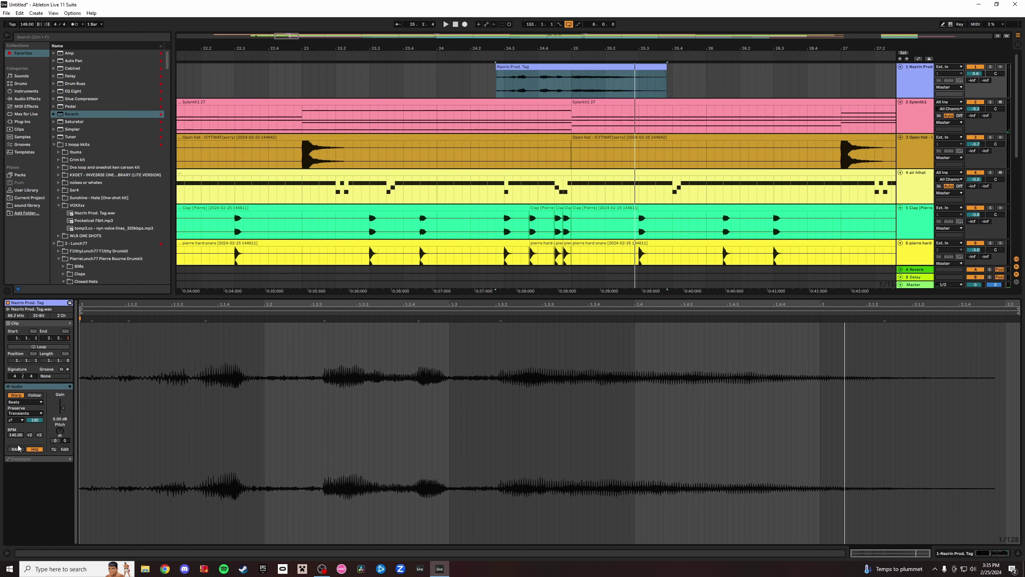
{"action": "left_click", "coordinate": [15, 395]}
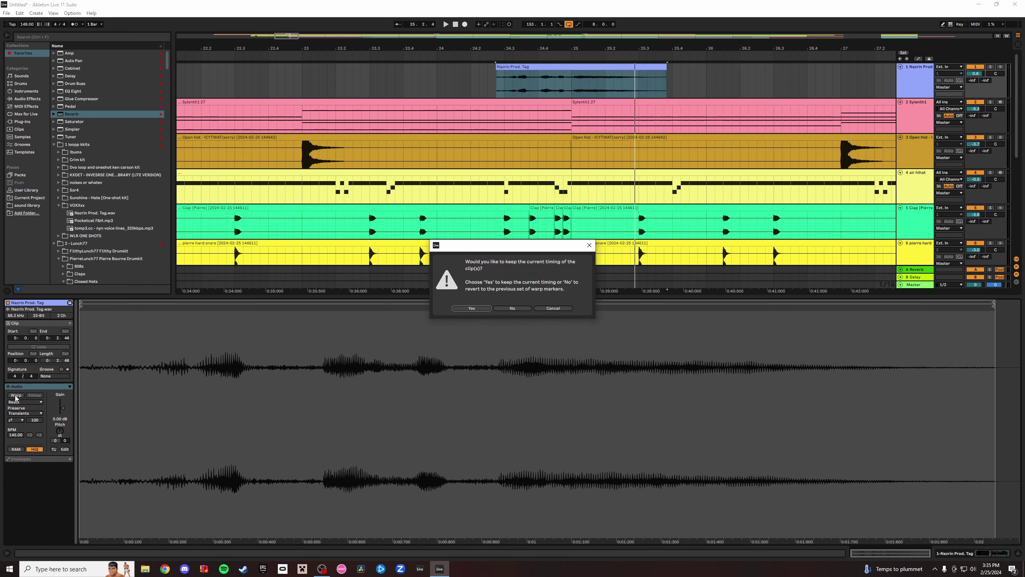
{"action": "left_click", "coordinate": [570, 310]}
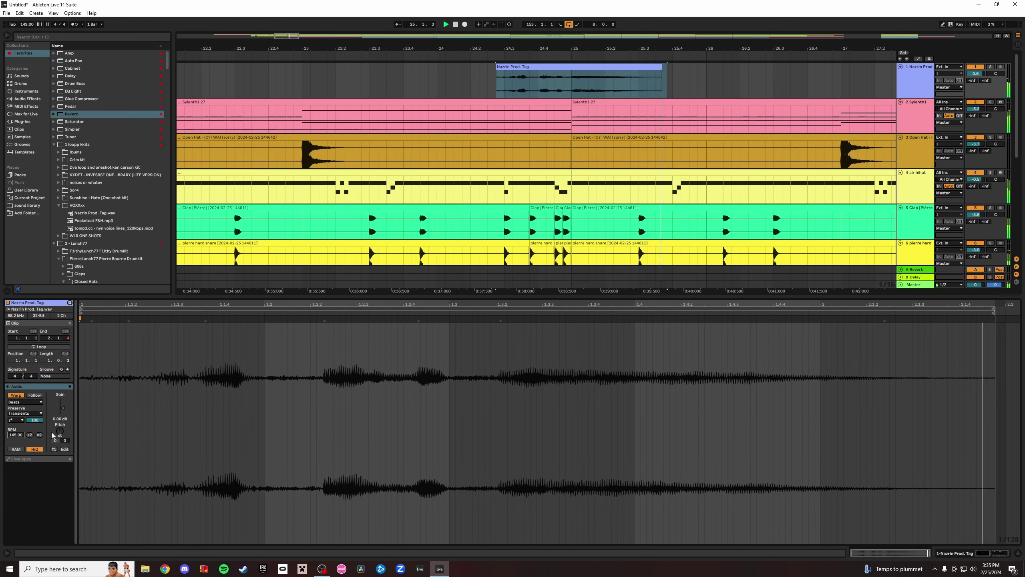
Trim the end of the first tag clip slightly, replay it, and bring back the tag track's effects.
{"action": "left_click_drag", "start_coordinate": [669, 69], "coordinate": [666, 67]}
{"action": "key", "text": "space"}
{"action": "key", "text": "space"}
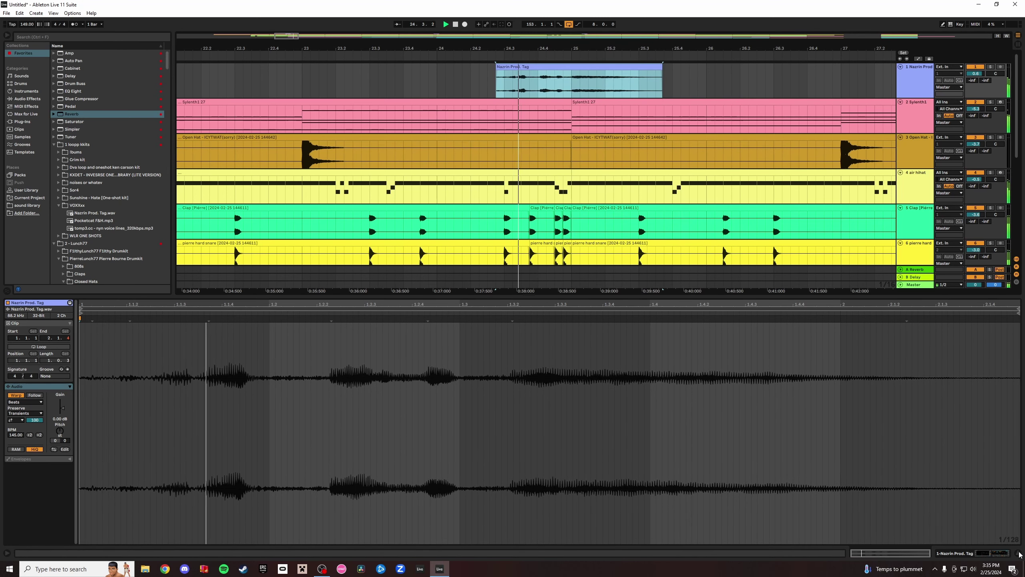
{"action": "left_click", "coordinate": [1018, 553]}
{"action": "double_click", "coordinate": [912, 71]}
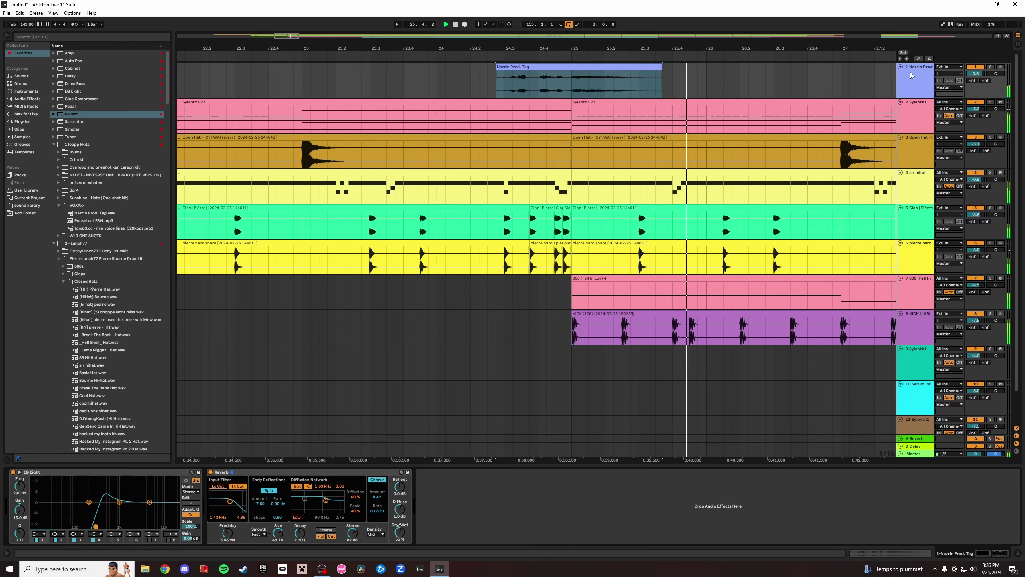
{"action": "key", "text": "space"}
{"action": "key", "text": "space"}
{"action": "key", "text": "space"}
{"action": "key", "text": "space"}
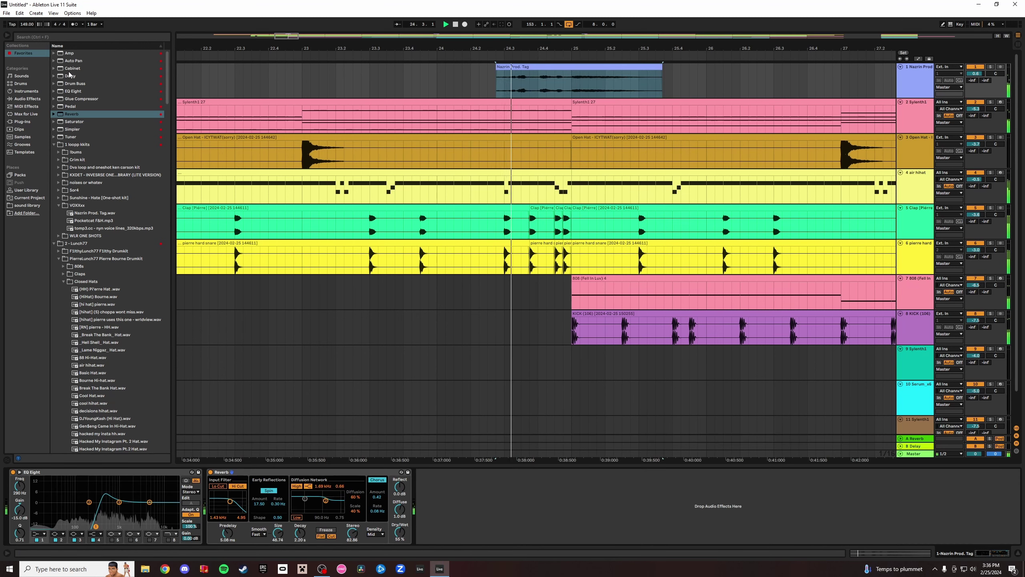
Add Delay after the Reverb on the tag track, switch it to Fade mode, and raise its feedback to 61% and its dry/wet.
{"action": "left_click_drag", "start_coordinate": [71, 77], "coordinate": [524, 494]}
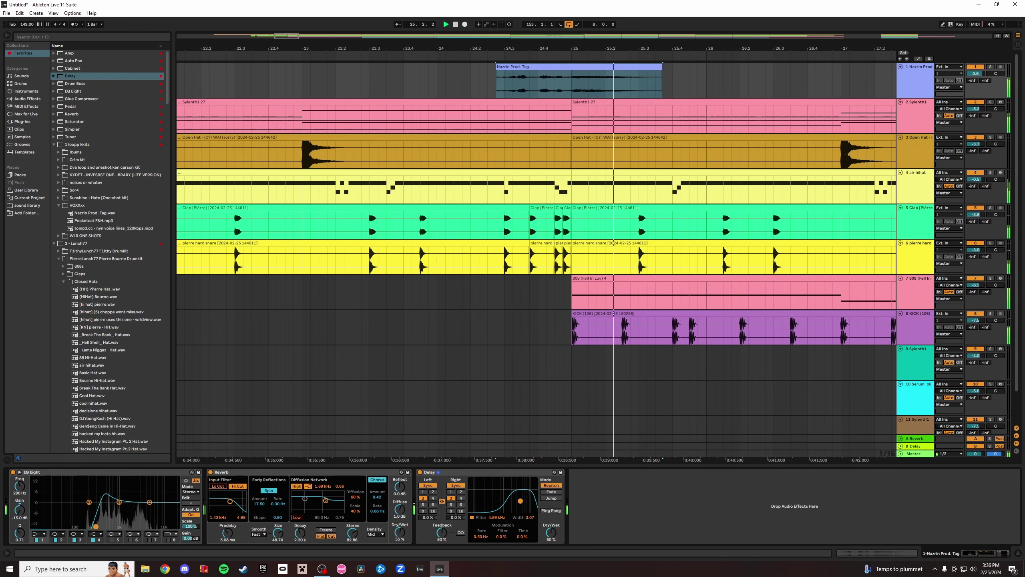
{"action": "key", "text": "space"}
{"action": "key", "text": "space"}
{"action": "left_click", "coordinate": [551, 492]}
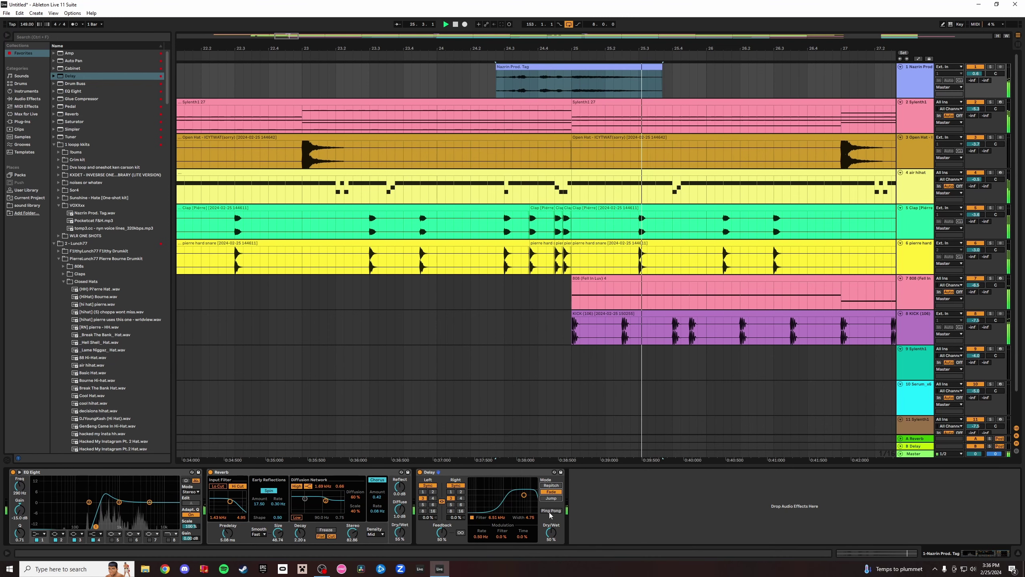
{"action": "left_click_drag", "start_coordinate": [443, 540], "coordinate": [546, 542]}
{"action": "key", "text": "space"}
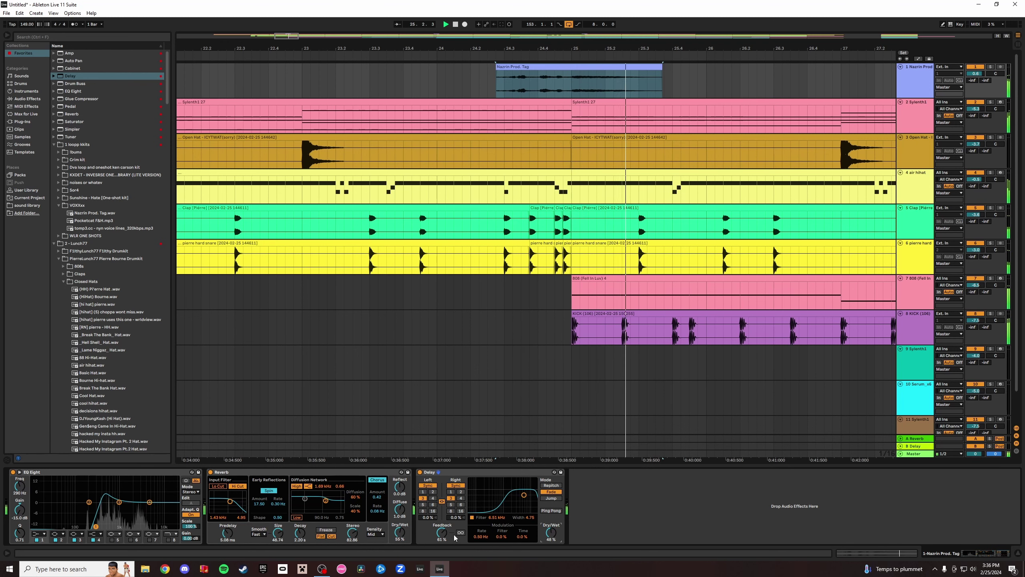
Unlink the Delay's channels and set the left time to 3 and the right time to 6 sixteenths.
{"action": "left_click", "coordinate": [432, 505]}
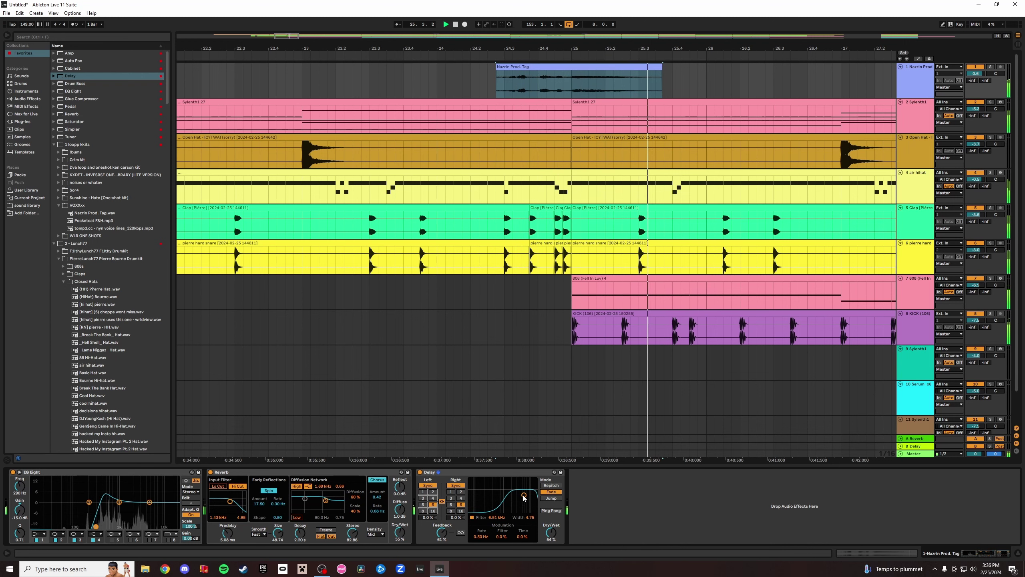
{"action": "left_click", "coordinate": [430, 493]}
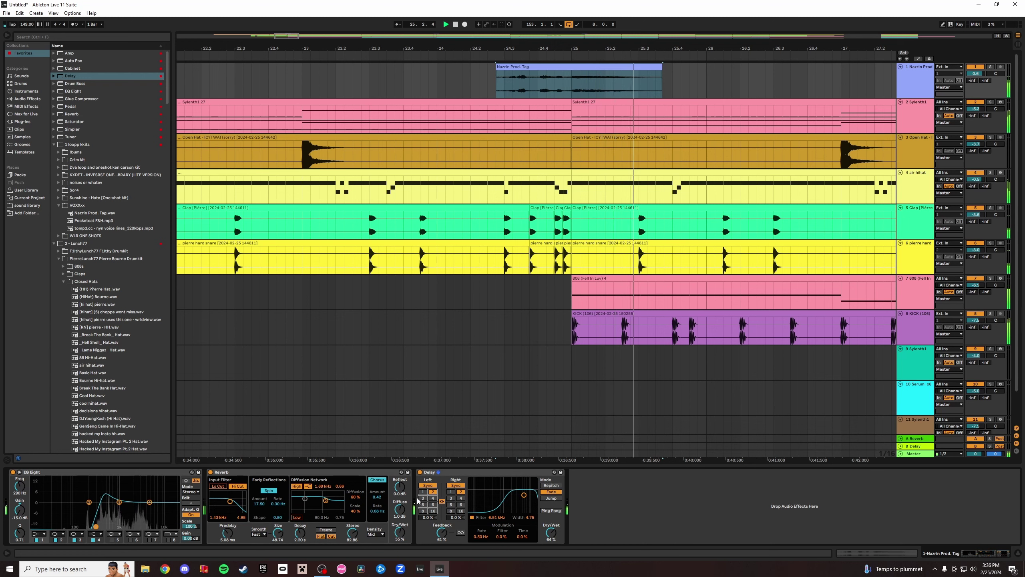
{"action": "left_click", "coordinate": [423, 491]}
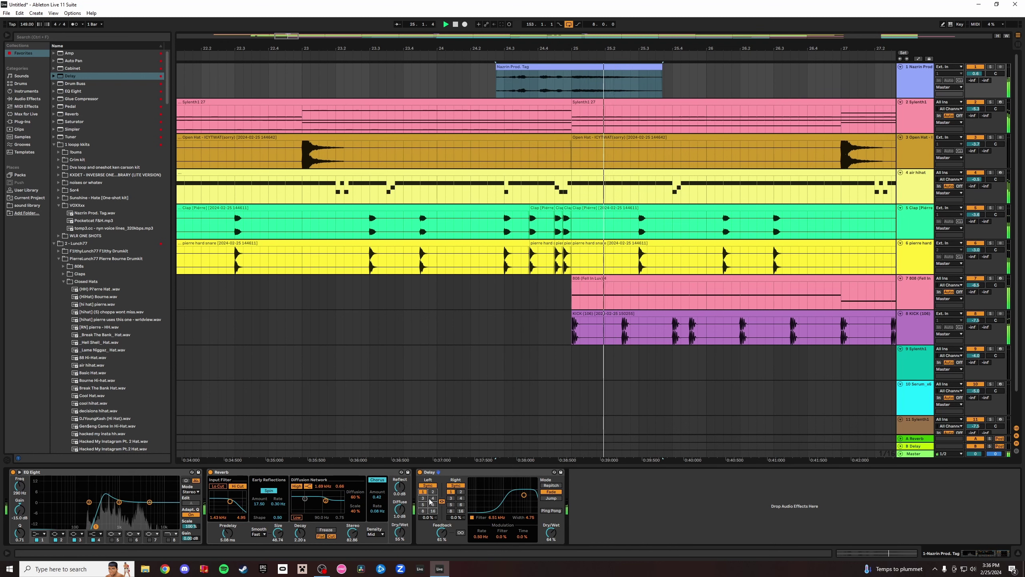
{"action": "left_click", "coordinate": [451, 498]}
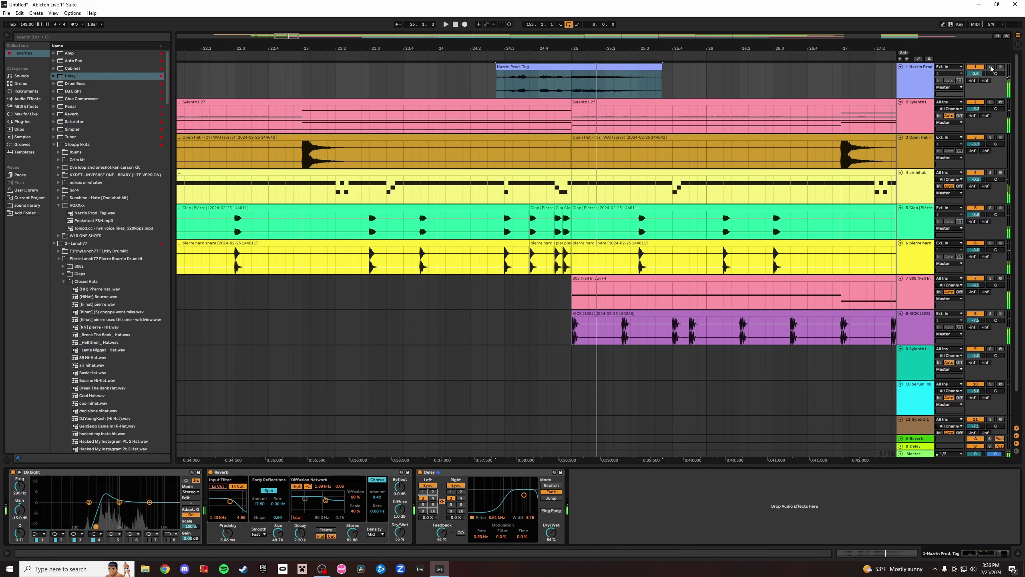
{"action": "left_click", "coordinate": [442, 501]}
{"action": "left_click", "coordinate": [461, 504]}
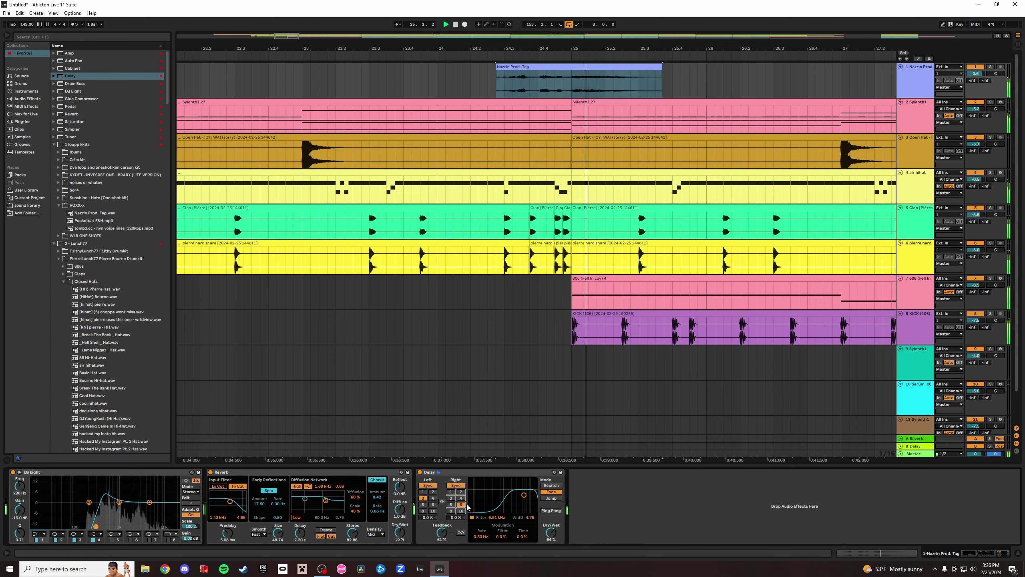
Raise the Delay's dry/wet and lower and narrow its filter to around 1 kHz while replaying the tag.
{"action": "left_click_drag", "start_coordinate": [556, 536], "coordinate": [558, 531]}
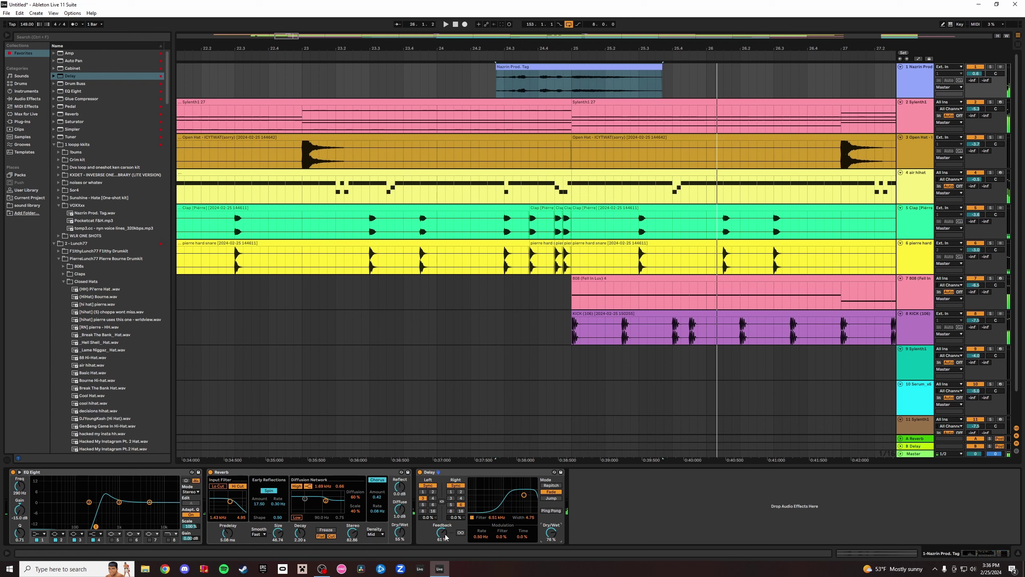
{"action": "key", "text": "space"}
{"action": "left_click_drag", "start_coordinate": [524, 495], "coordinate": [516, 499]}
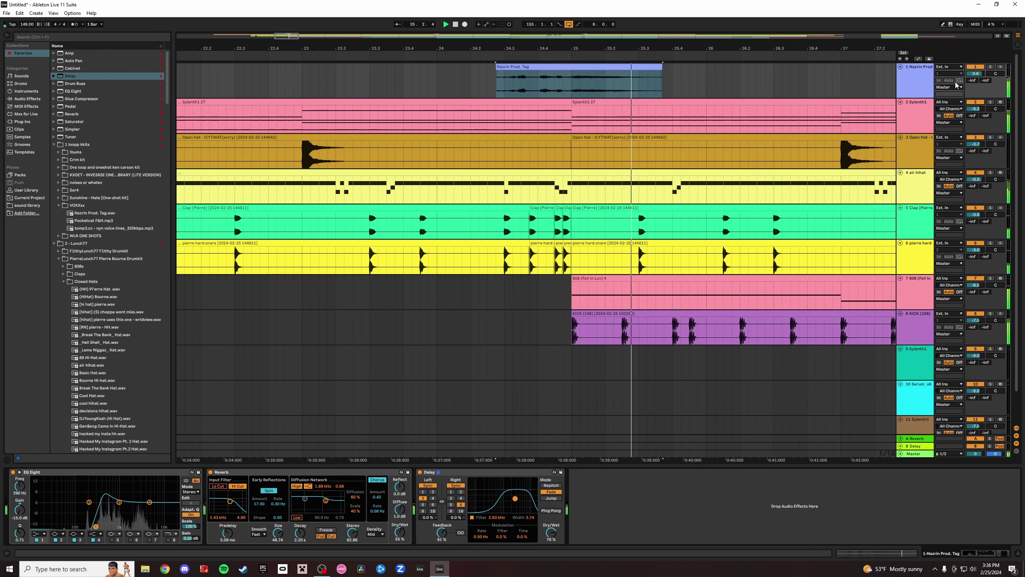
{"action": "mouse_move", "coordinate": [515, 498]}
{"action": "left_mouse_down"}
{"action": "mouse_move", "coordinate": [500, 502]}
{"action": "mouse_move", "coordinate": [524, 492]}
{"action": "mouse_move", "coordinate": [504, 502]}
{"action": "left_mouse_up"}
{"action": "key", "text": "space"}
{"action": "key", "text": "space"}
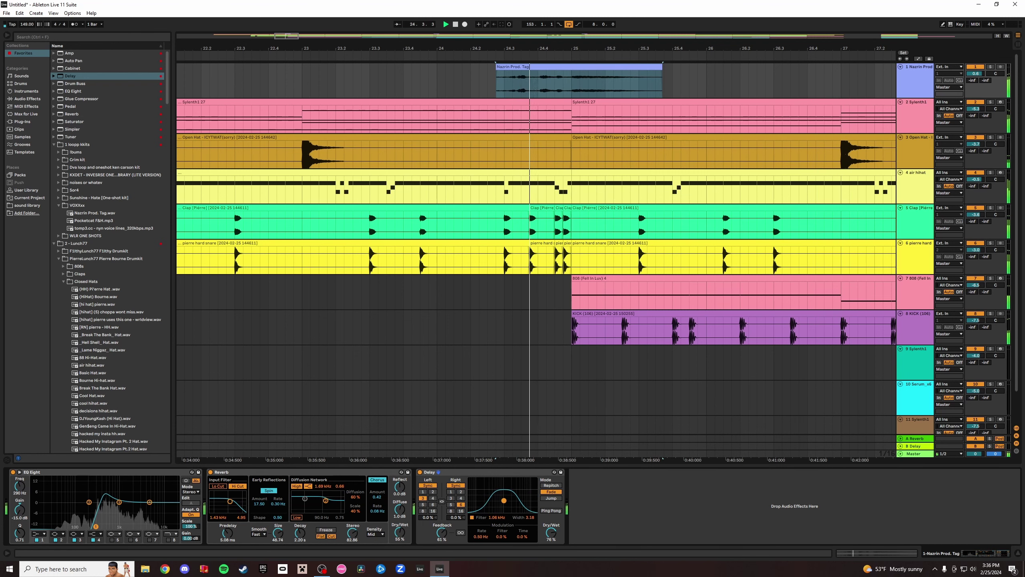
{"action": "left_click_drag", "start_coordinate": [504, 502], "coordinate": [504, 503]}
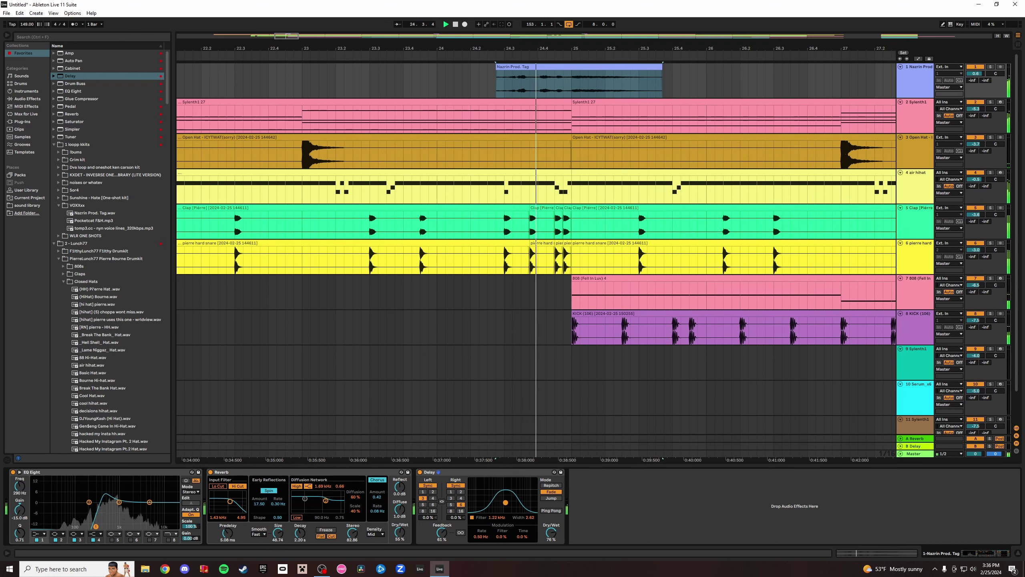
{"action": "key", "text": "space"}
{"action": "key", "text": "space"}
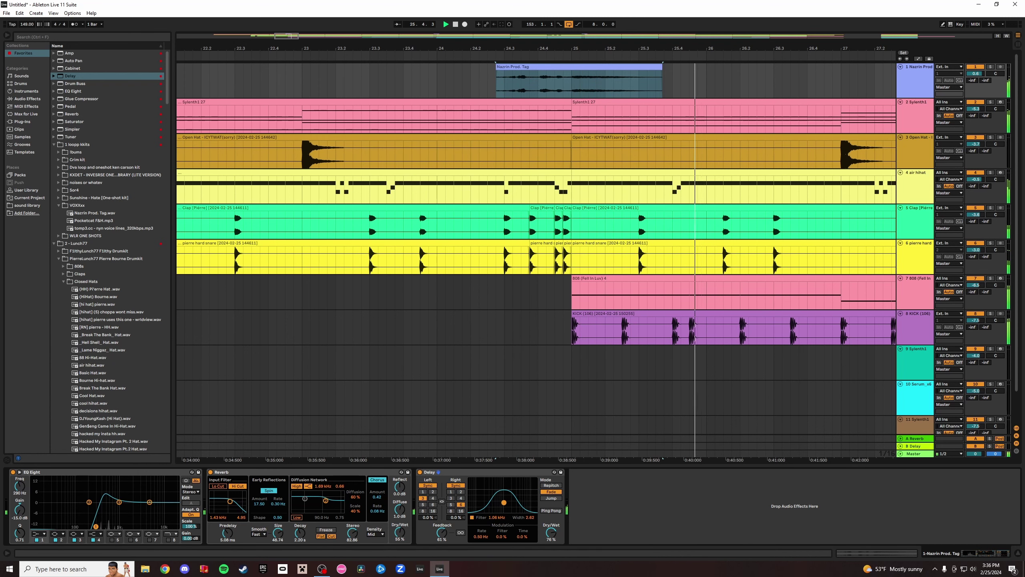
Check the levels in the Session mixer, widen the Delay's filter around 1.23 kHz, set dry/wet to 64%, and return to the arrangement.
{"action": "key", "text": "Tab"}
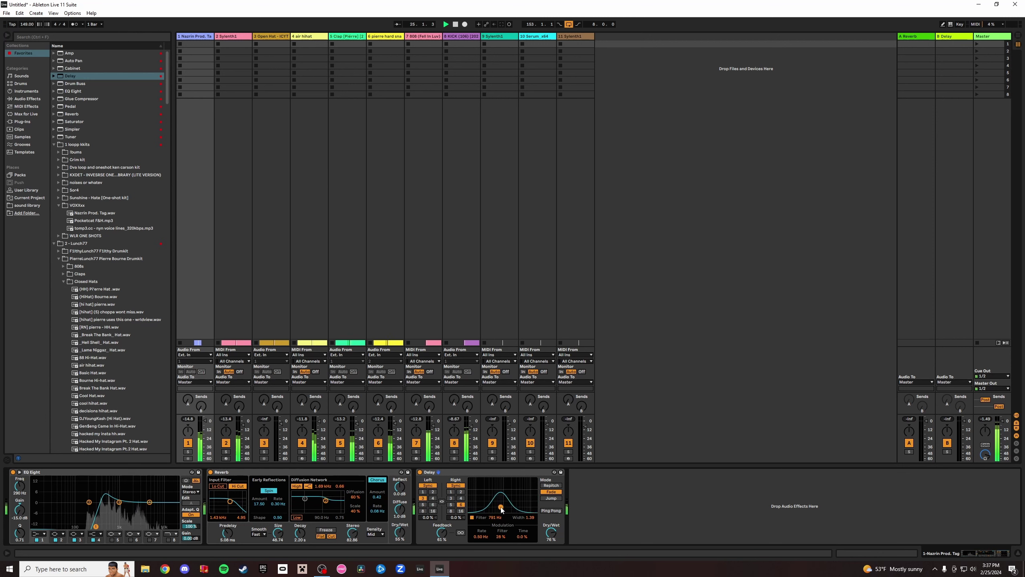
{"action": "left_click_drag", "start_coordinate": [502, 509], "coordinate": [507, 499]}
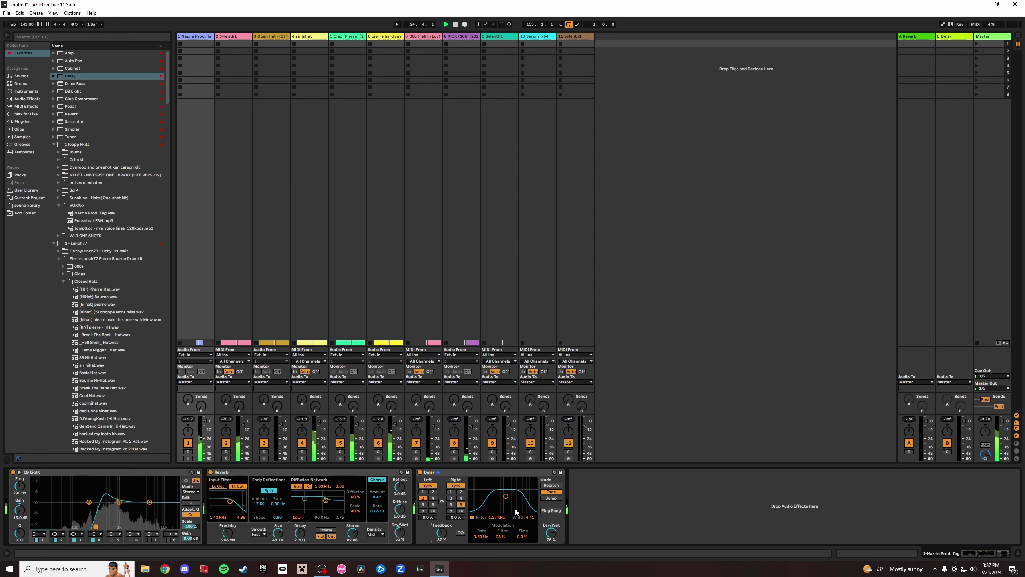
{"action": "left_click_drag", "start_coordinate": [516, 512], "coordinate": [507, 488]}
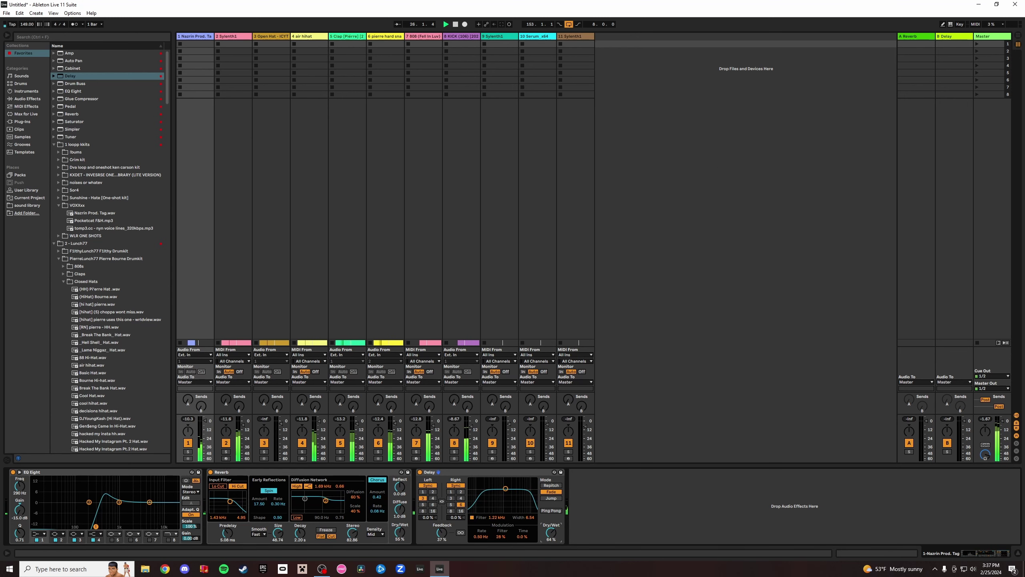
{"action": "left_click", "coordinate": [1018, 35]}
Audition the second and first tags on track 1 against the full arrangement.
{"action": "scroll", "coordinate": [845, 77], "scroll_direction": "down", "scroll_amount": 10}
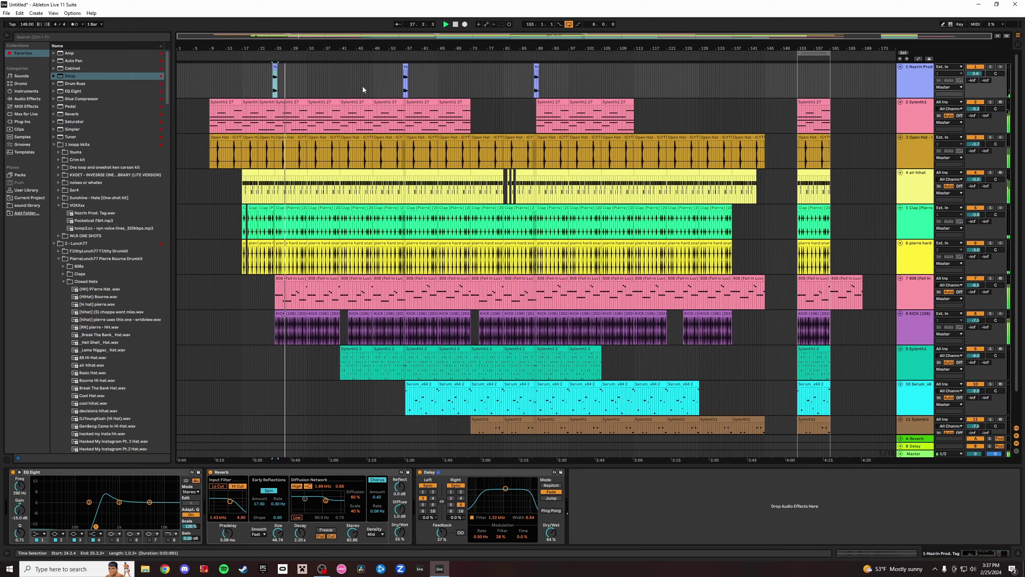
{"action": "key", "text": "space"}
{"action": "left_click", "coordinate": [405, 68]}
{"action": "key", "text": "space"}
{"action": "mouse_move", "coordinate": [399, 50]}
{"action": "left_mouse_down"}
{"action": "mouse_move", "coordinate": [402, 128]}
{"action": "mouse_move", "coordinate": [400, 49]}
{"action": "left_mouse_up"}
{"action": "left_click", "coordinate": [276, 67]}
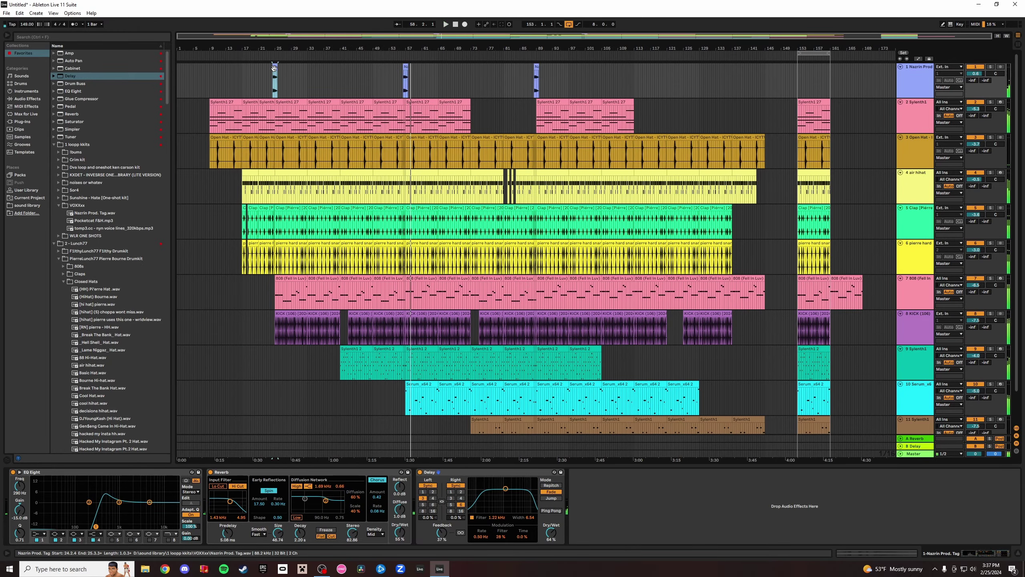
{"action": "key", "text": "space"}
{"action": "key", "text": "space"}
Select the arrangement from 9.1.1 to 147.1.1 across all tracks, down to track 11.
{"action": "left_click_drag", "start_coordinate": [204, 50], "coordinate": [203, 122]}
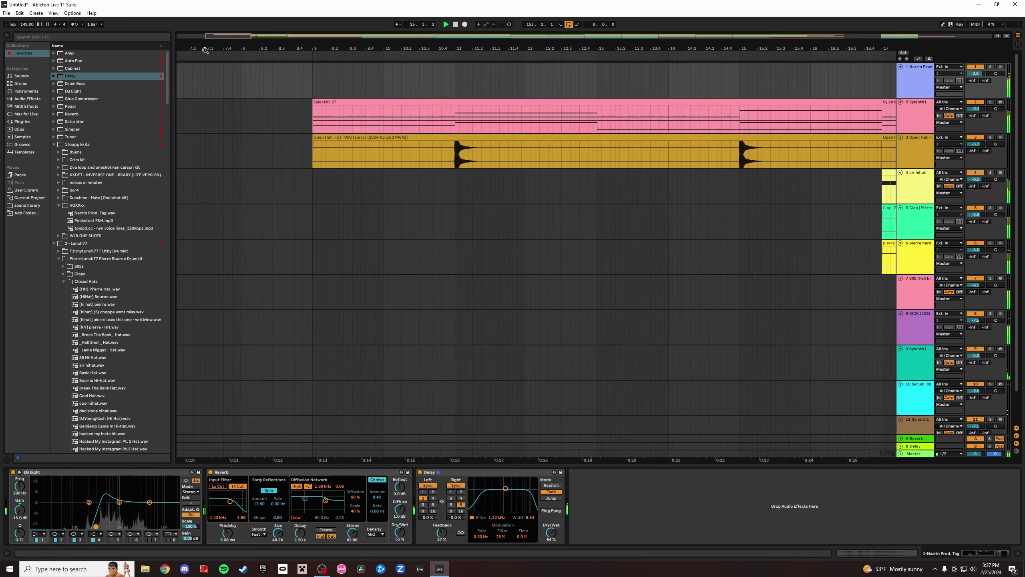
{"action": "left_click", "coordinate": [308, 83]}
{"action": "key", "text": "space"}
{"action": "key", "text": "space"}
{"action": "left_click_drag", "start_coordinate": [323, 49], "coordinate": [324, 6]}
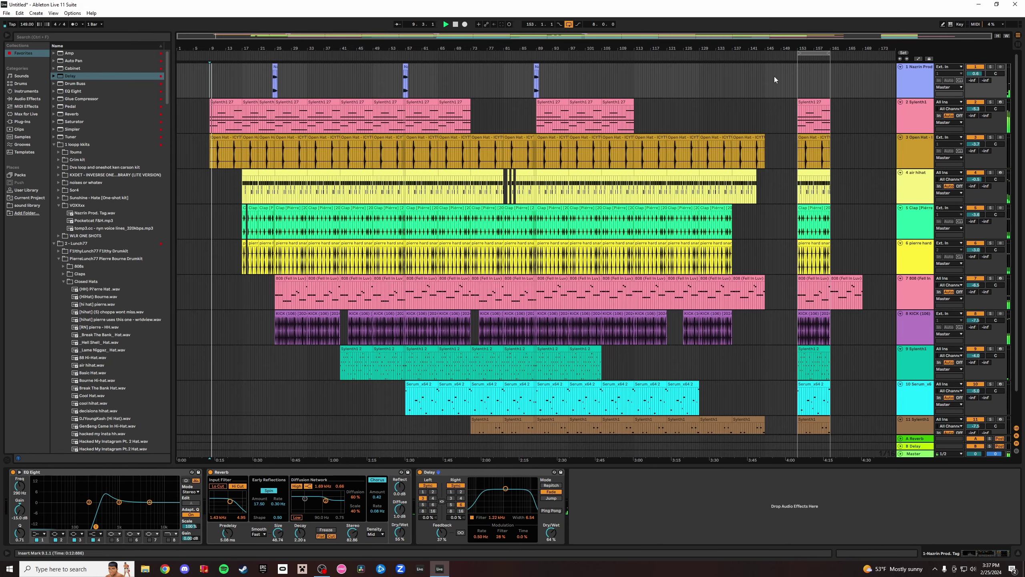
{"action": "left_click_drag", "start_coordinate": [787, 49], "coordinate": [762, 47]}
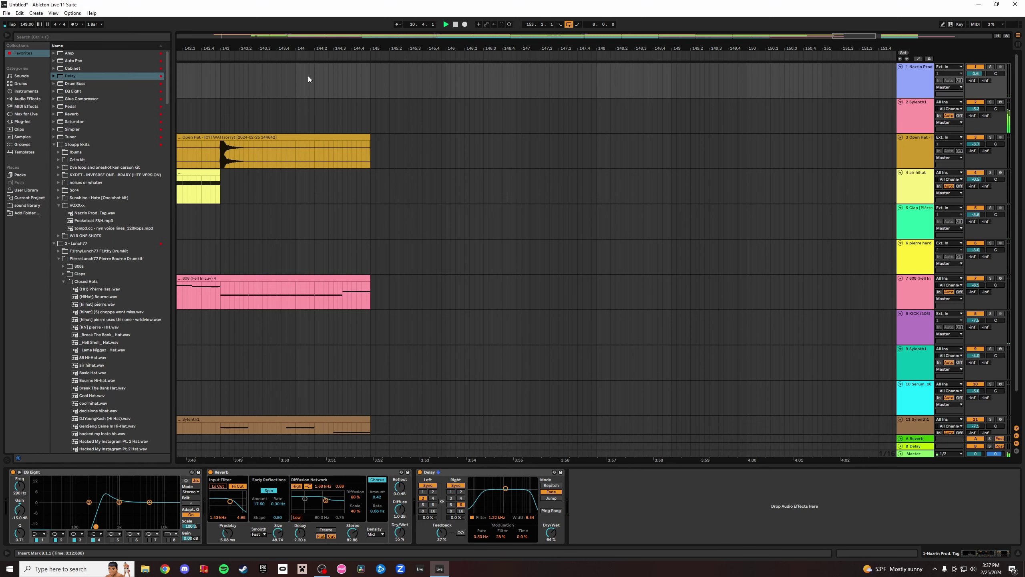
{"action": "left_click", "coordinate": [302, 57]}
{"action": "scroll", "coordinate": [380, 291], "scroll_direction": "down", "scroll_amount": 2}
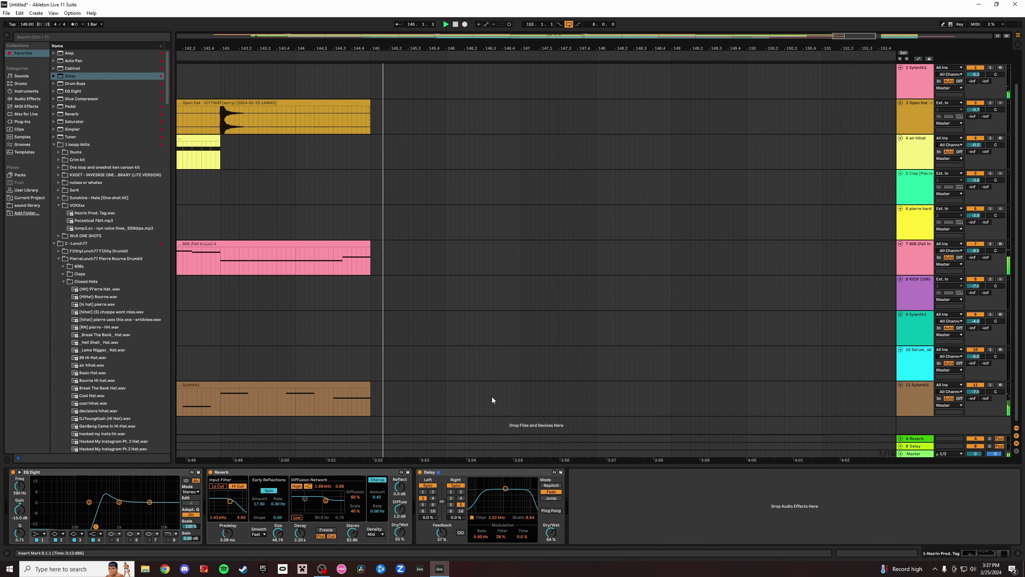
{"action": "left_click", "coordinate": [521, 393], "text": "shift"}
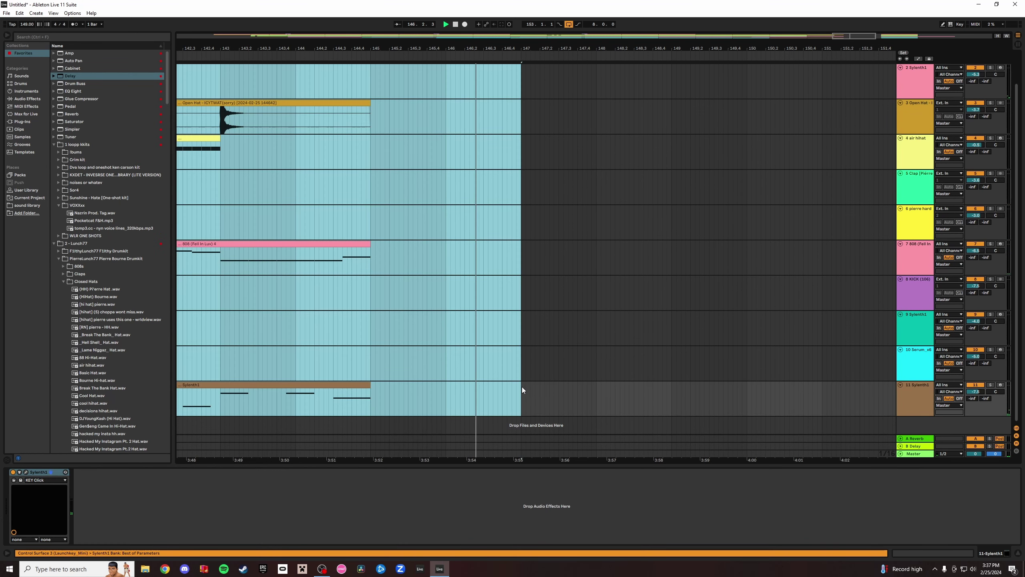
{"action": "key", "text": "z"}
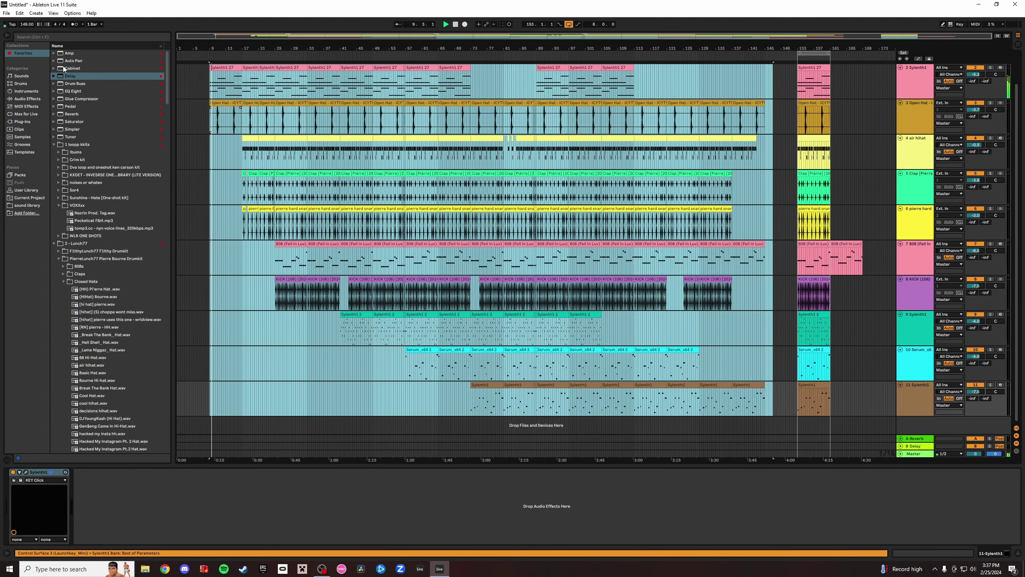
{"action": "left_click", "coordinate": [6, 13]}
{"action": "left_click", "coordinate": [34, 84]}
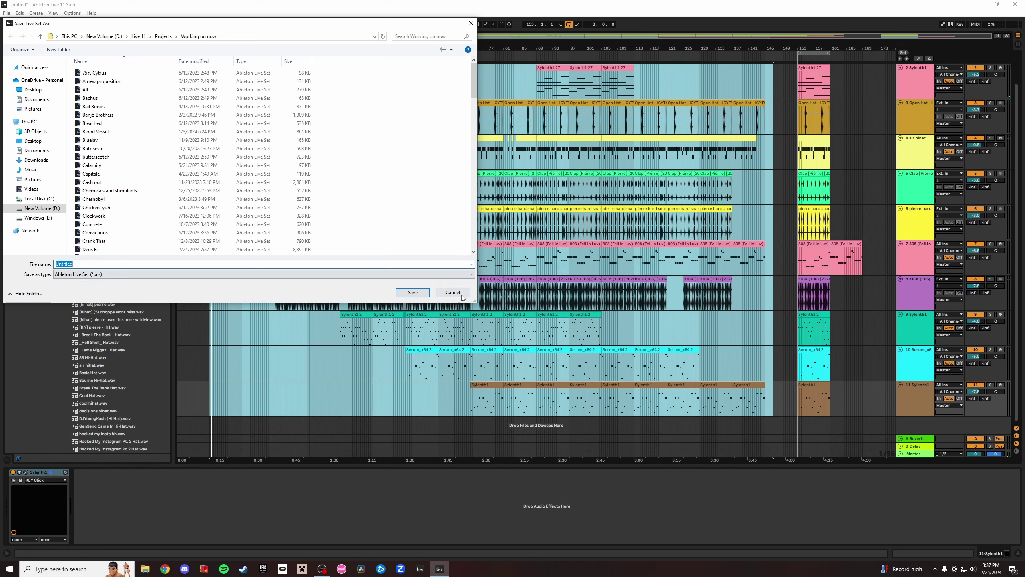
{"action": "left_click", "coordinate": [453, 292]}
Save the set as Cipher and export the selected range of the Master track as audio.
{"action": "left_click", "coordinate": [6, 13]}
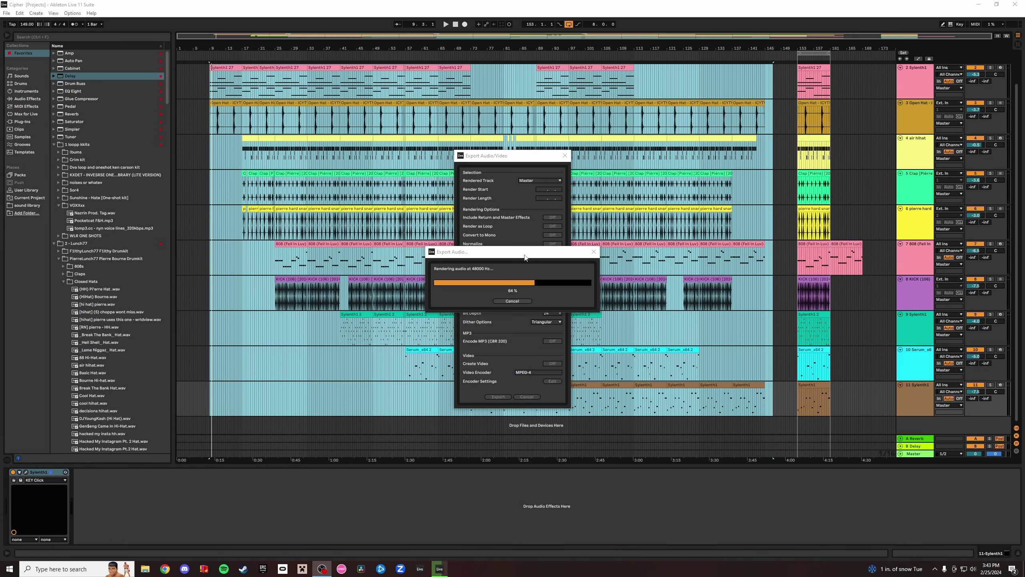
{"action": "left_click_drag", "start_coordinate": [524, 257], "coordinate": [682, 209]}
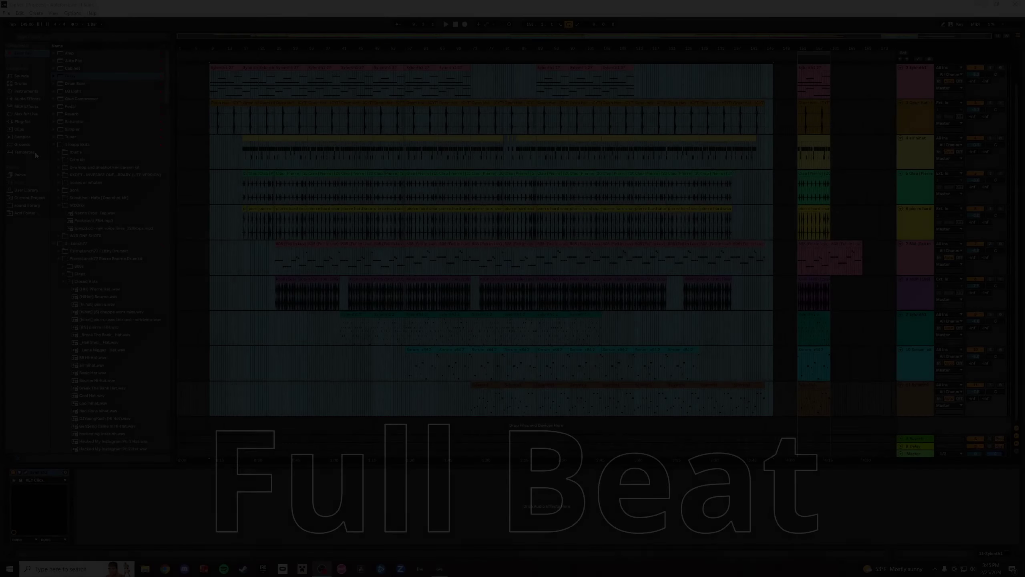
Play the finished beat from bar 9 with the whole arrangement in view.
{"action": "key", "text": "space"}
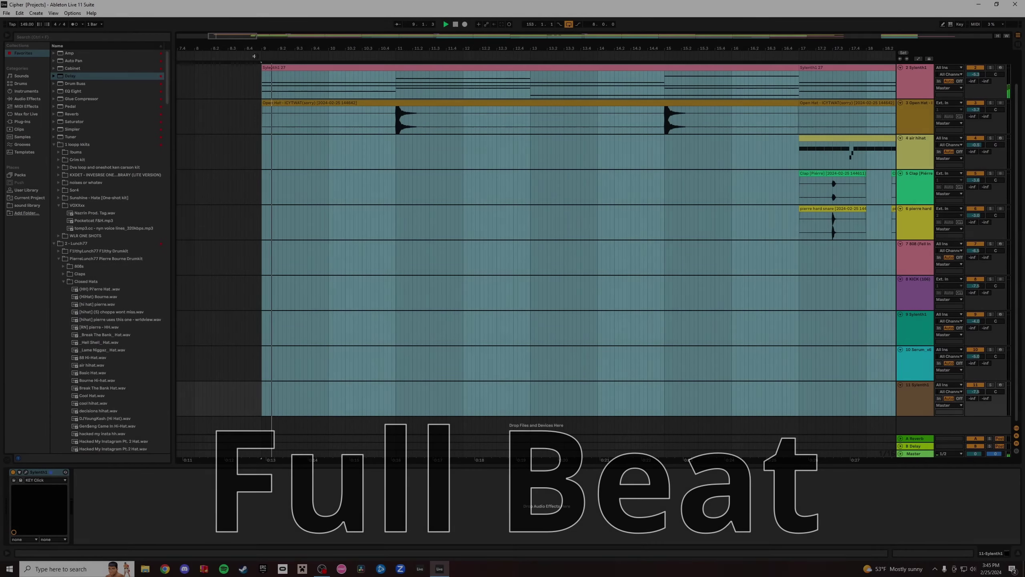
{"action": "left_click_drag", "start_coordinate": [297, 47], "coordinate": [297, 24]}
{"action": "left_click_drag", "start_coordinate": [213, 45], "coordinate": [212, 29]}
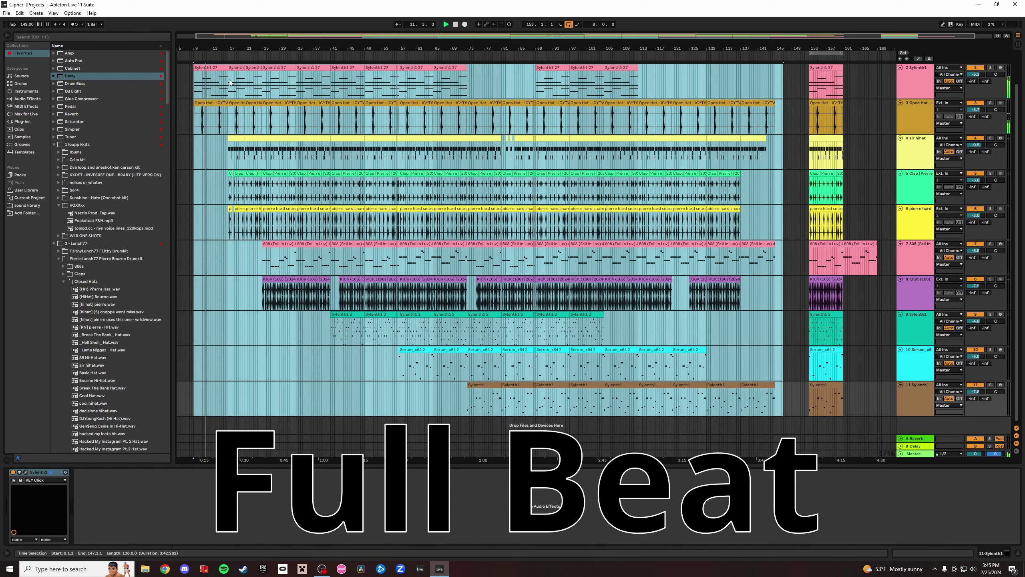